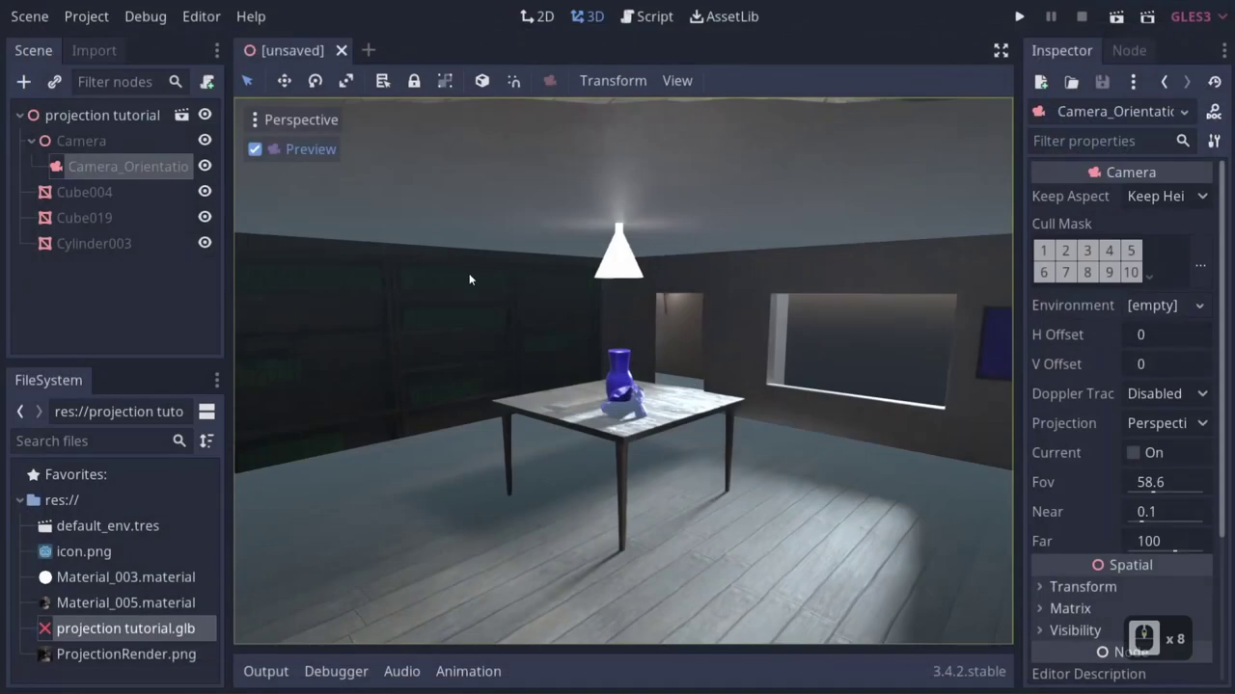
Move the KinematicBody capsule across the room's floor beside the table in the 3D scene.
ctrl+scroll(515, 286, down, 3)
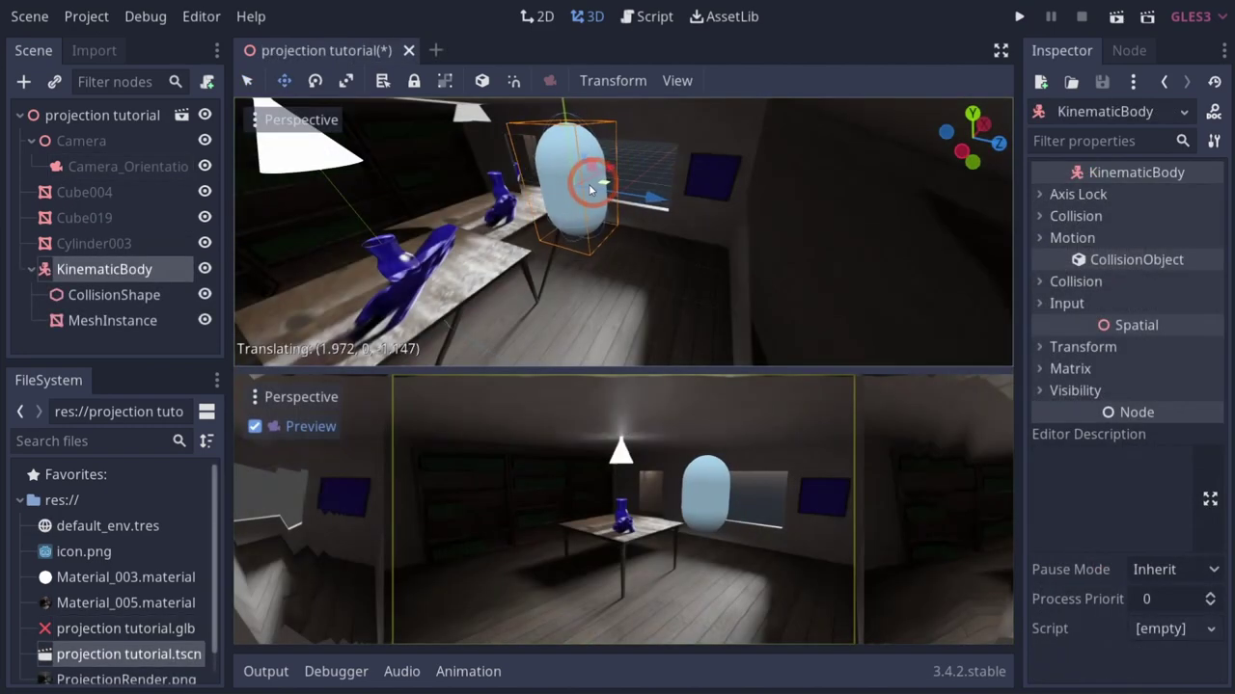
drag(578, 183, 531, 199)
drag(473, 111, 472, 97)
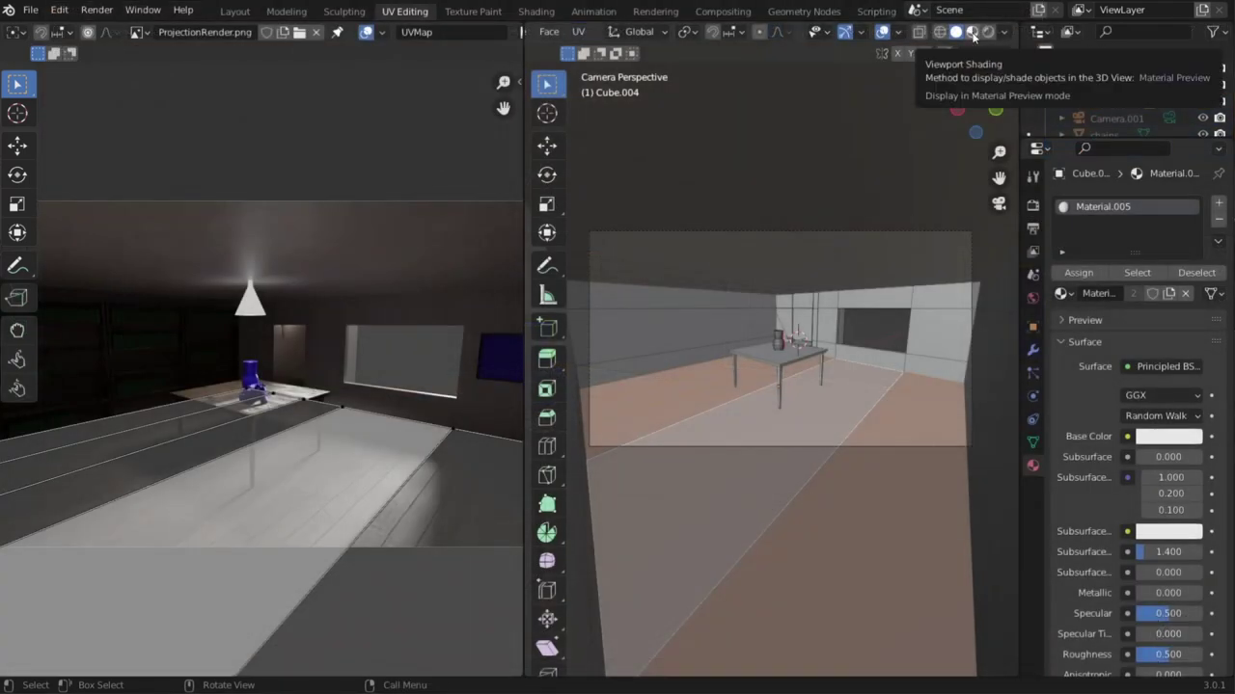
Switch to Blender and display the UV-edited room geometry in Material Preview shading.
click(972, 33)
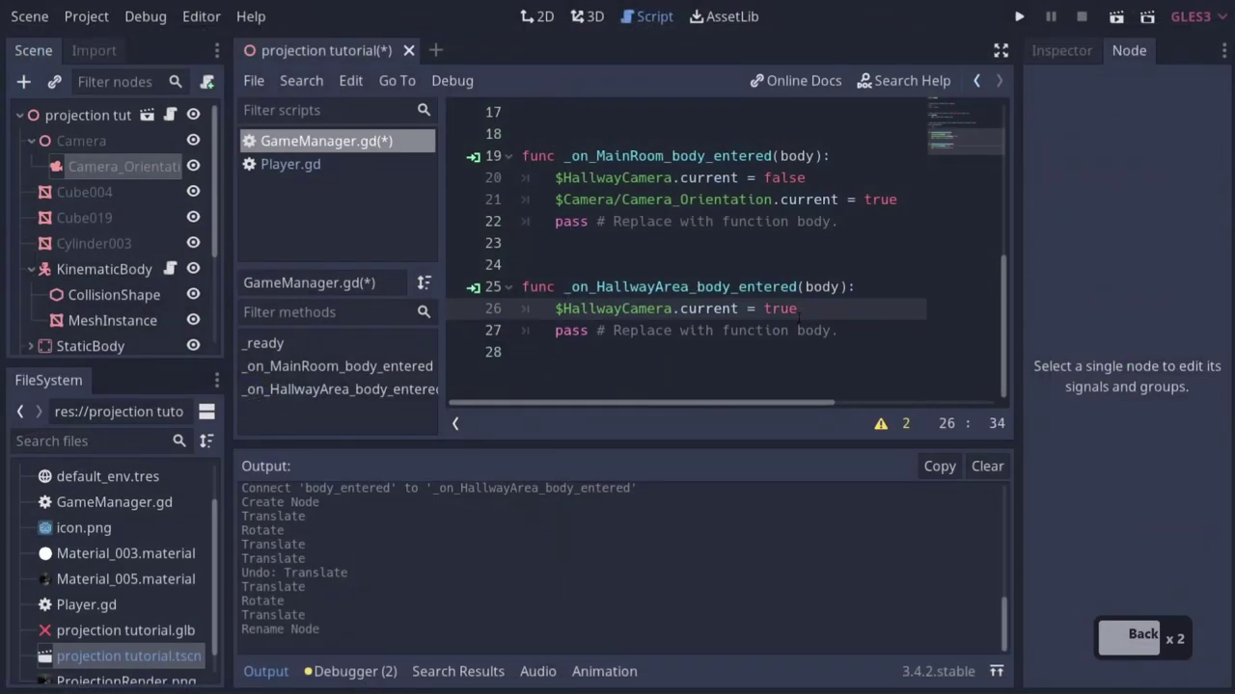
In Godot's GameManager.gd, add $Camera/Camera_Orientation.current = false as the first line of _on_HallwayArea_body_entered and save.
click(869, 286)
key(Return)
text($Camera/Camera_Orientation.current = false)
key(ctrl+s)
Run the project and walk the capsule player around the main room to test the camera switching.
click(1019, 19)
key(Down)
key(Down)
key(Right)
key(Left)
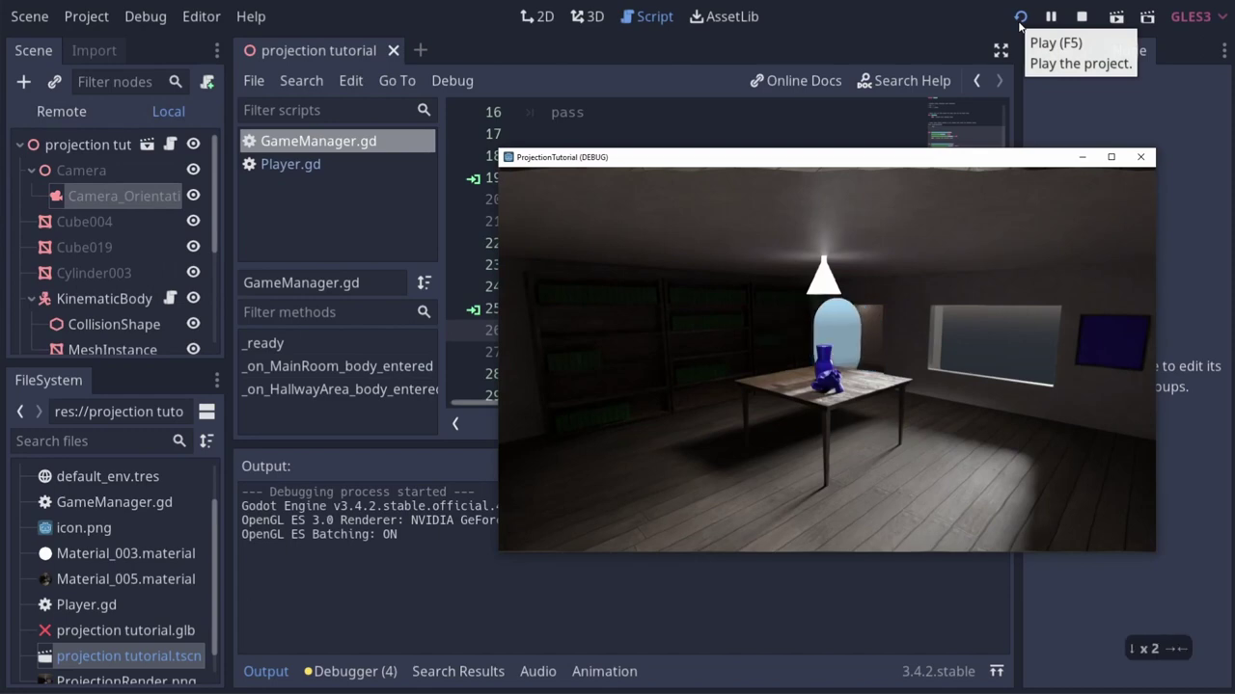
key(Left)
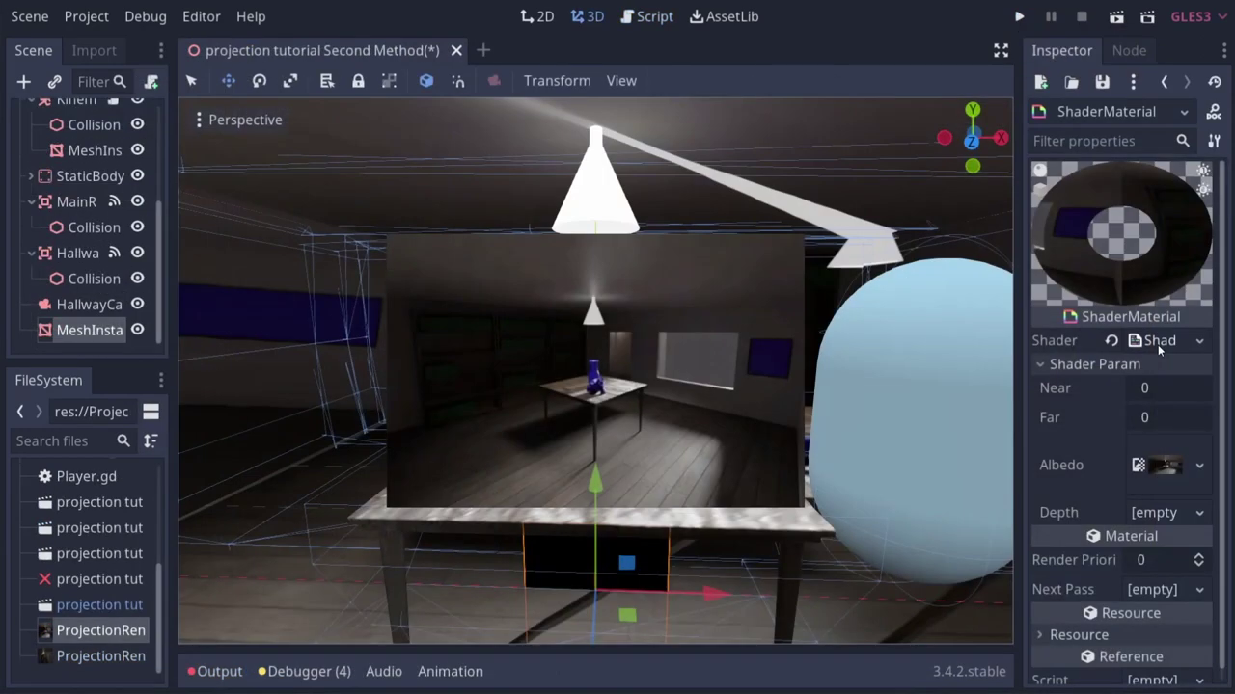
Open the projection quad's shader, add an empty line after the ALBEDO assignment in fragment(), and reselect the MeshInstance.
click(1157, 344)
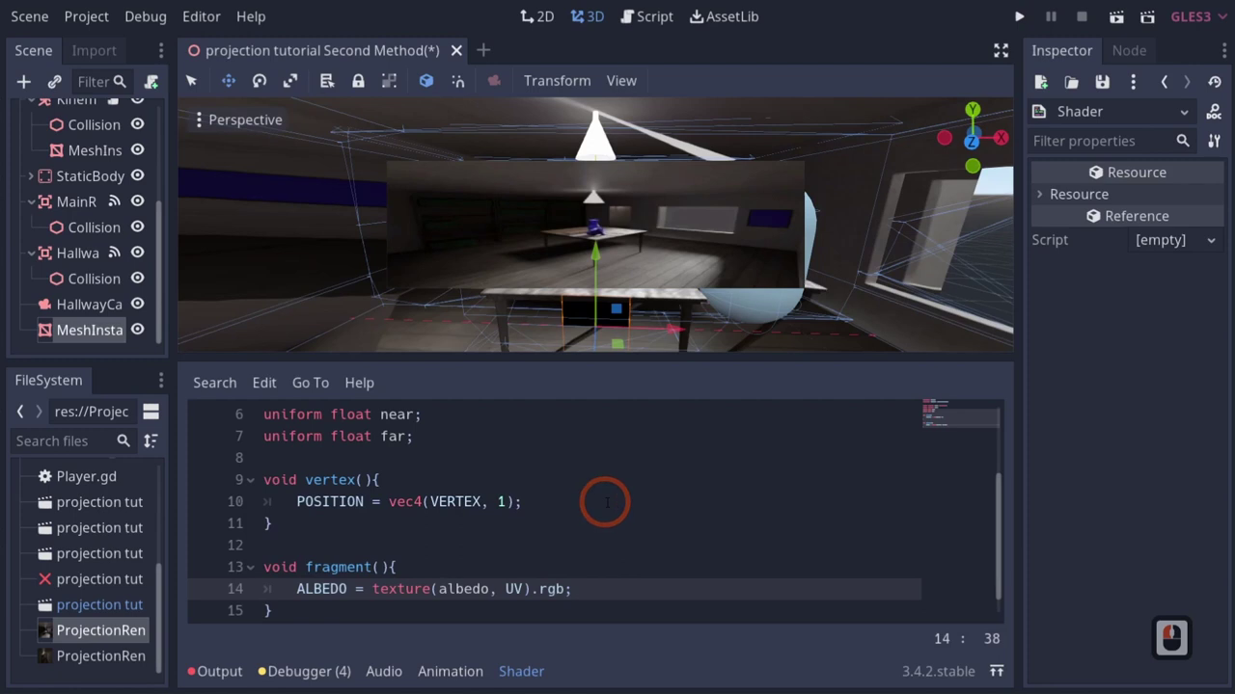
scroll(420, 592, down, 1)
click(618, 566)
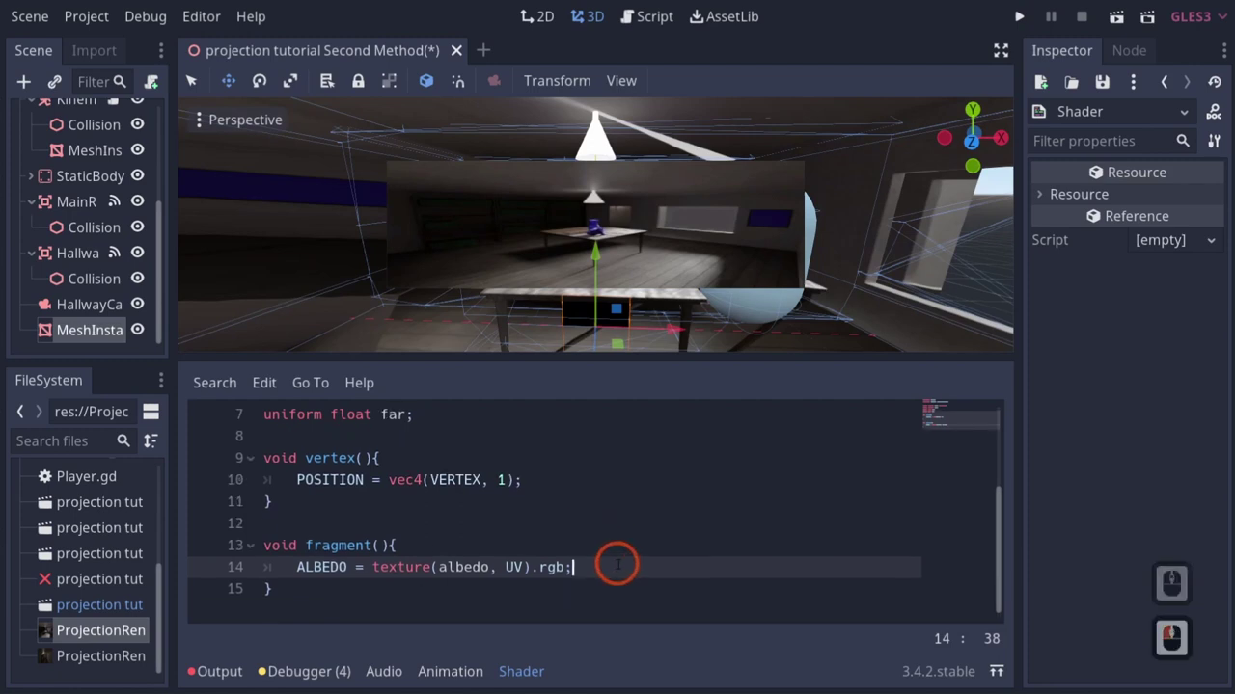
key(Return)
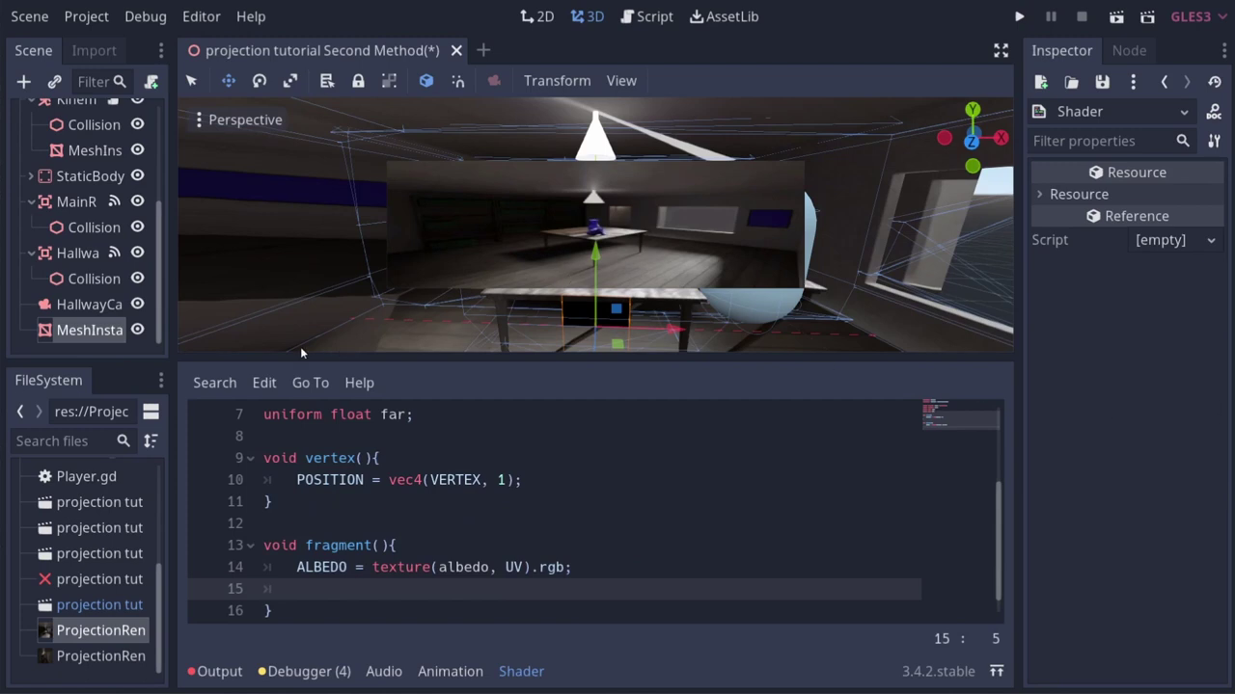
click(83, 329)
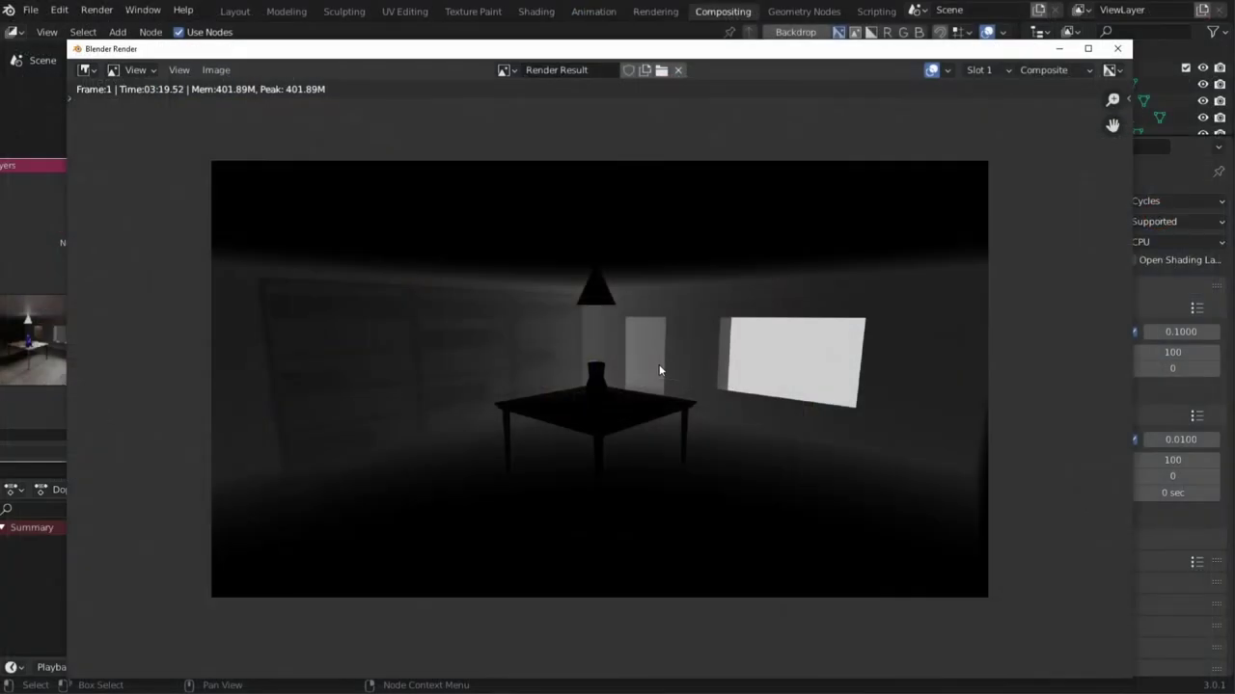
Switch to Blender and start saving a copy of the rendered depth image.
click(217, 72)
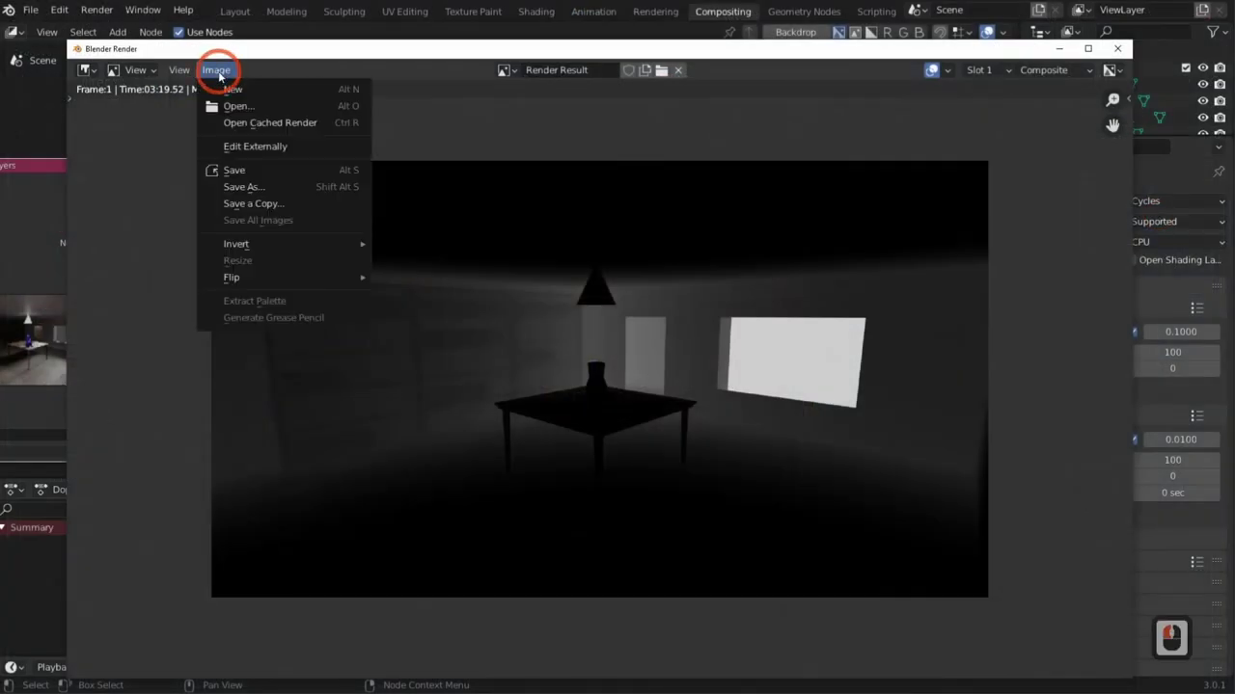
click(246, 205)
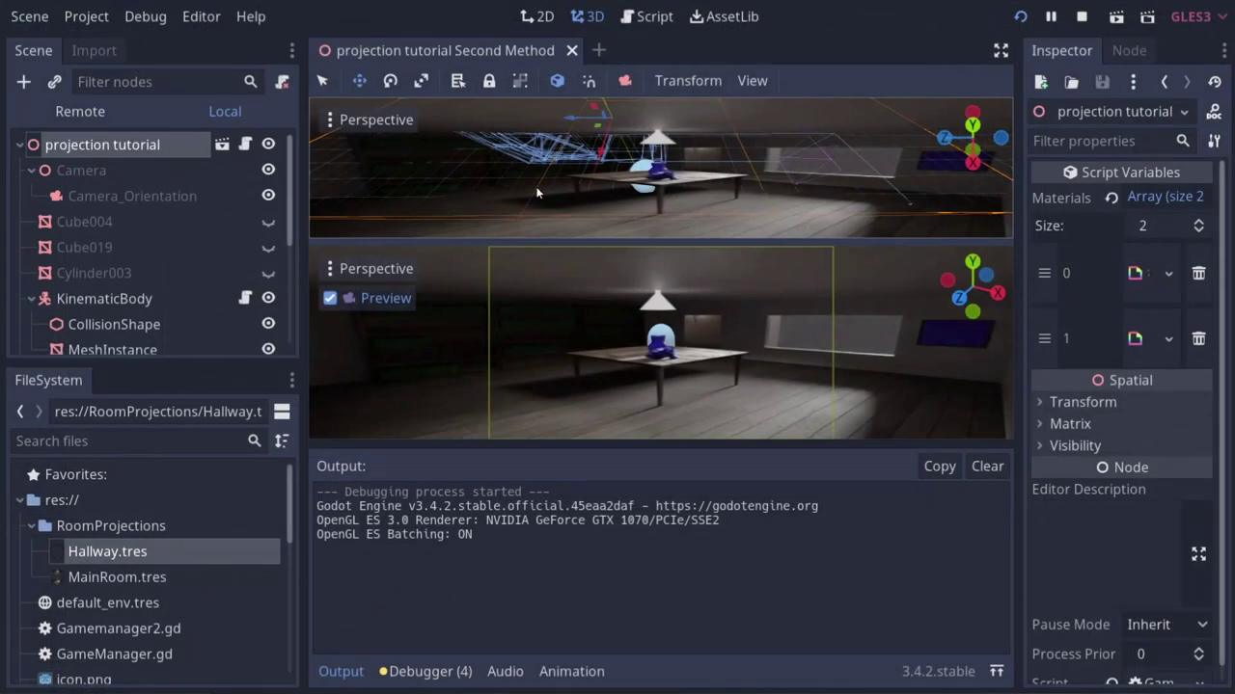
Back in Godot, switch the 3D editor to a single viewport and hide the Projector node.
click(752, 80)
click(770, 113)
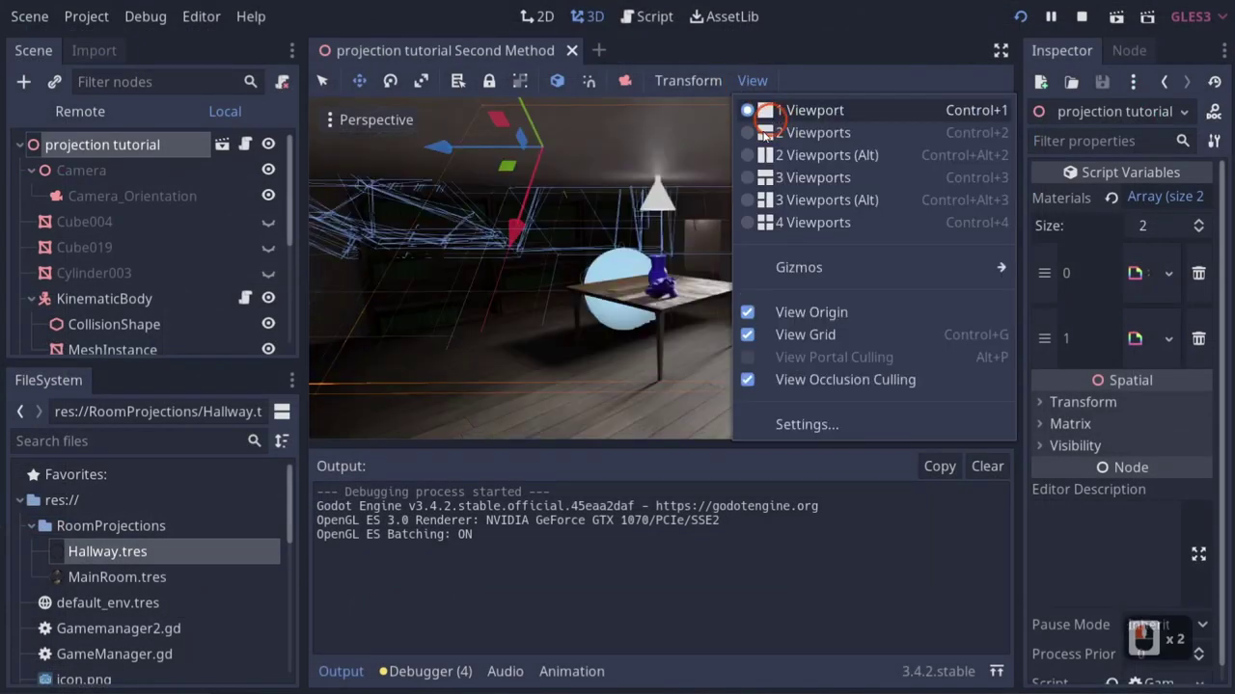
click(816, 82)
scroll(188, 339, down, 20)
click(271, 329)
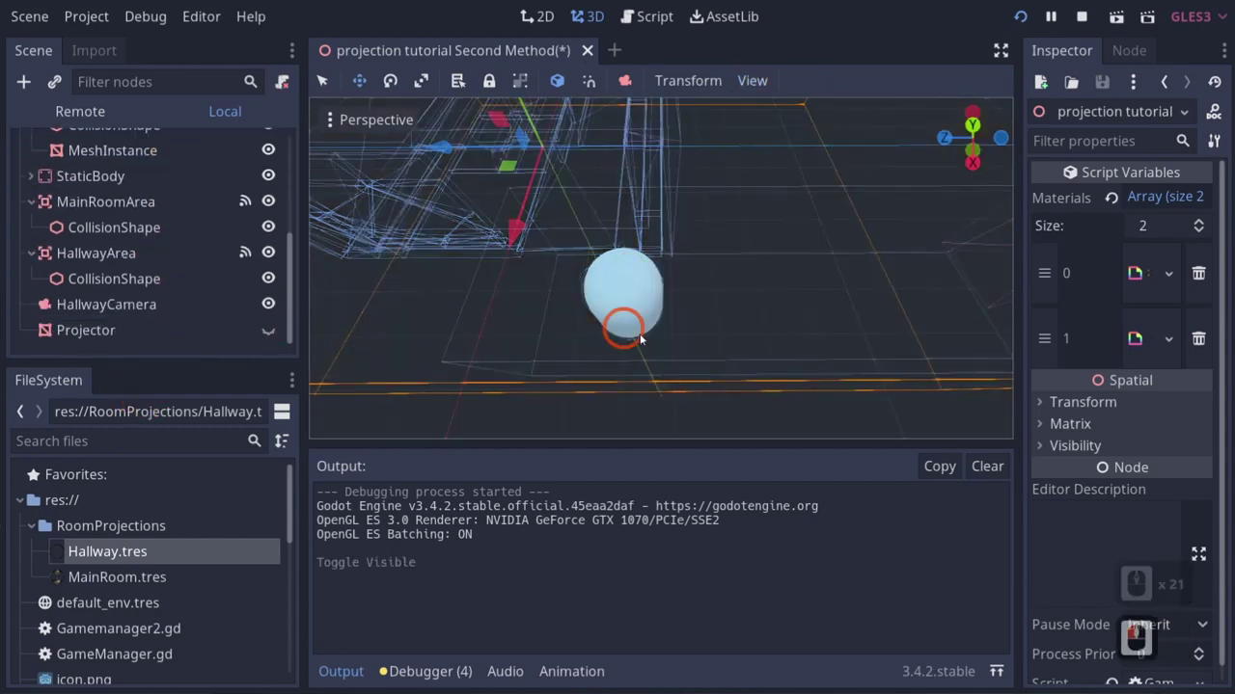
Fly through the 3D viewport to examine the player capsule and the room's collision geometry.
key(d)
key(d)
key(d)
right_drag(697, 358, 675, 329)
key(a)
key(w)
key(s)
key(q)
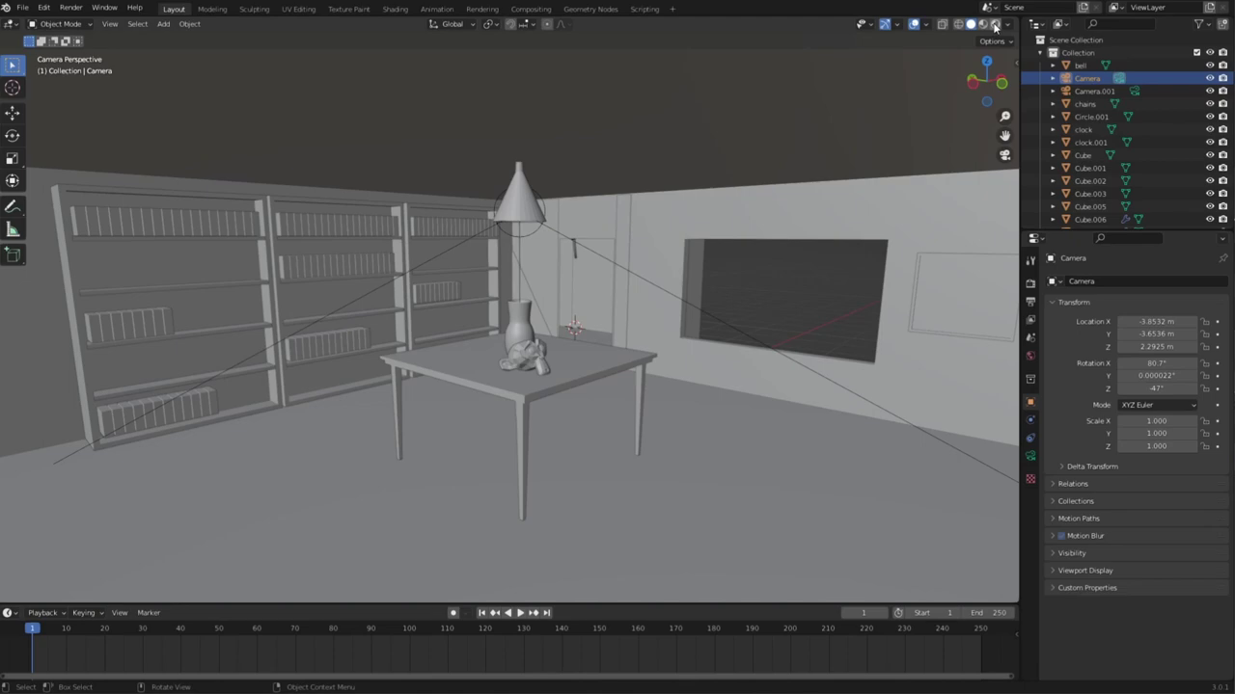
Switch to Blender and show the camera view of the room in Rendered shading.
key(z)
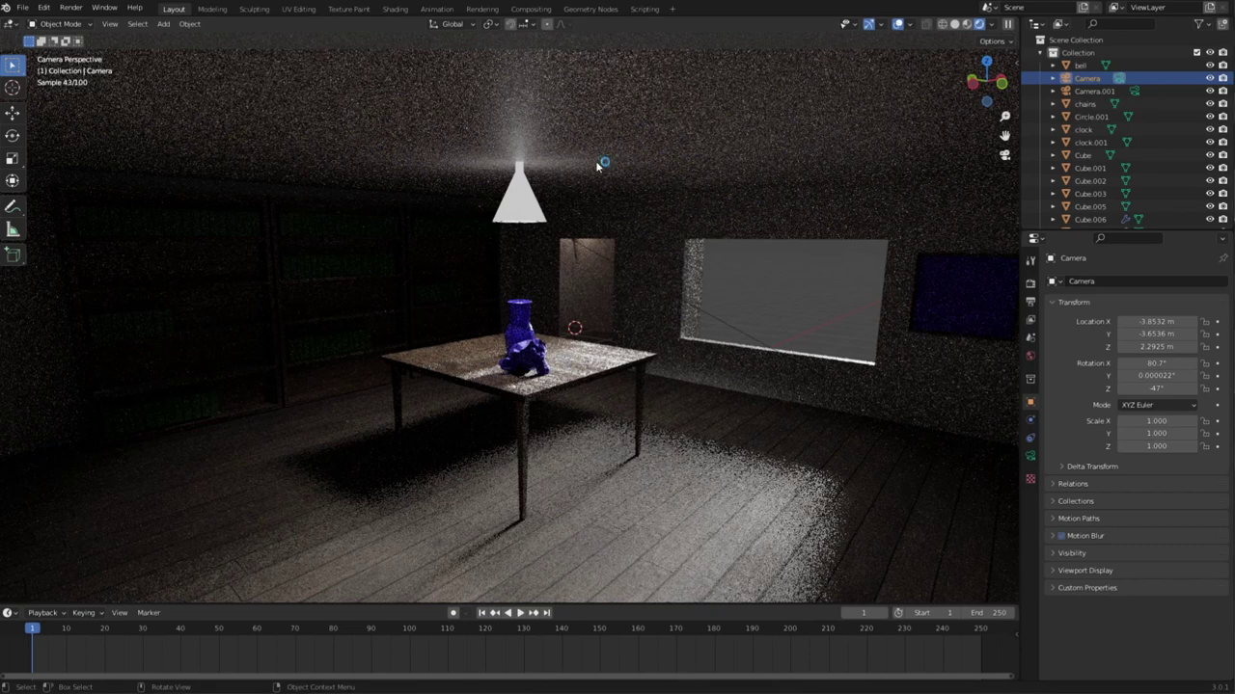
Show the whole scene in Wireframe shading from outside the camera view.
click(621, 4)
click(594, 290)
key(z)
key(z)
key(z)
key(z)
key(z)
key(z)
key(z)
key(z)
key(z)
key(z)
key(z)
key(z)
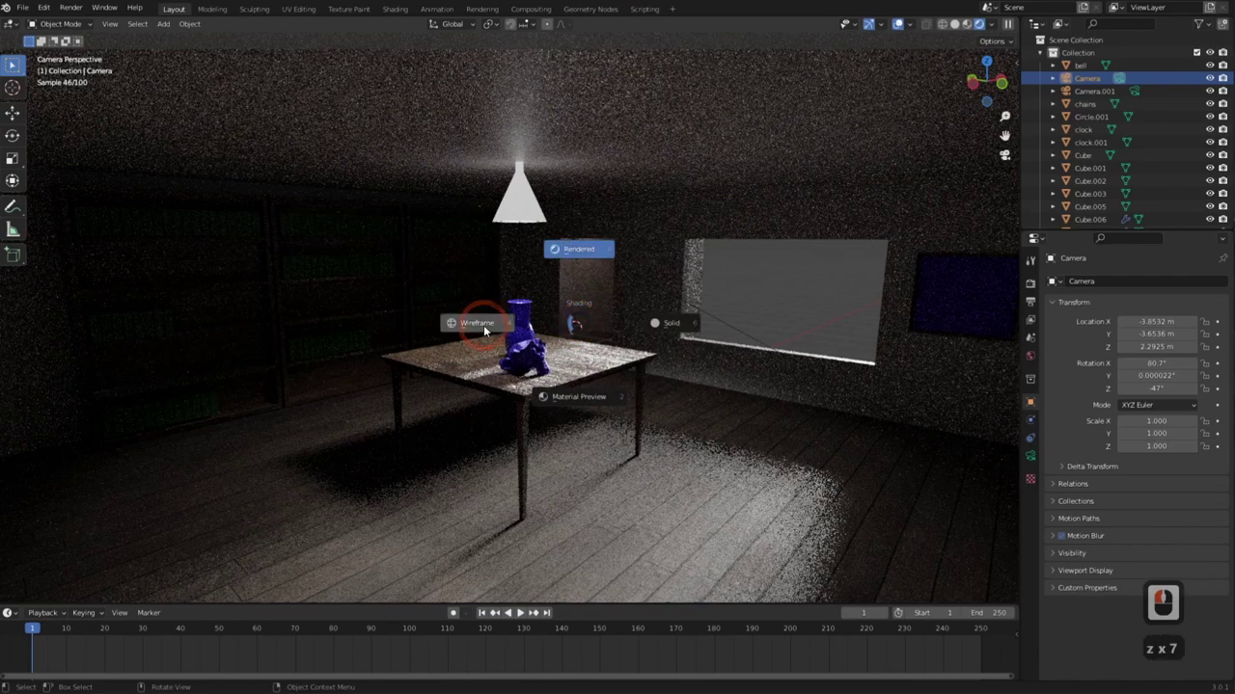
click(483, 325)
scroll(460, 357, down, 7)
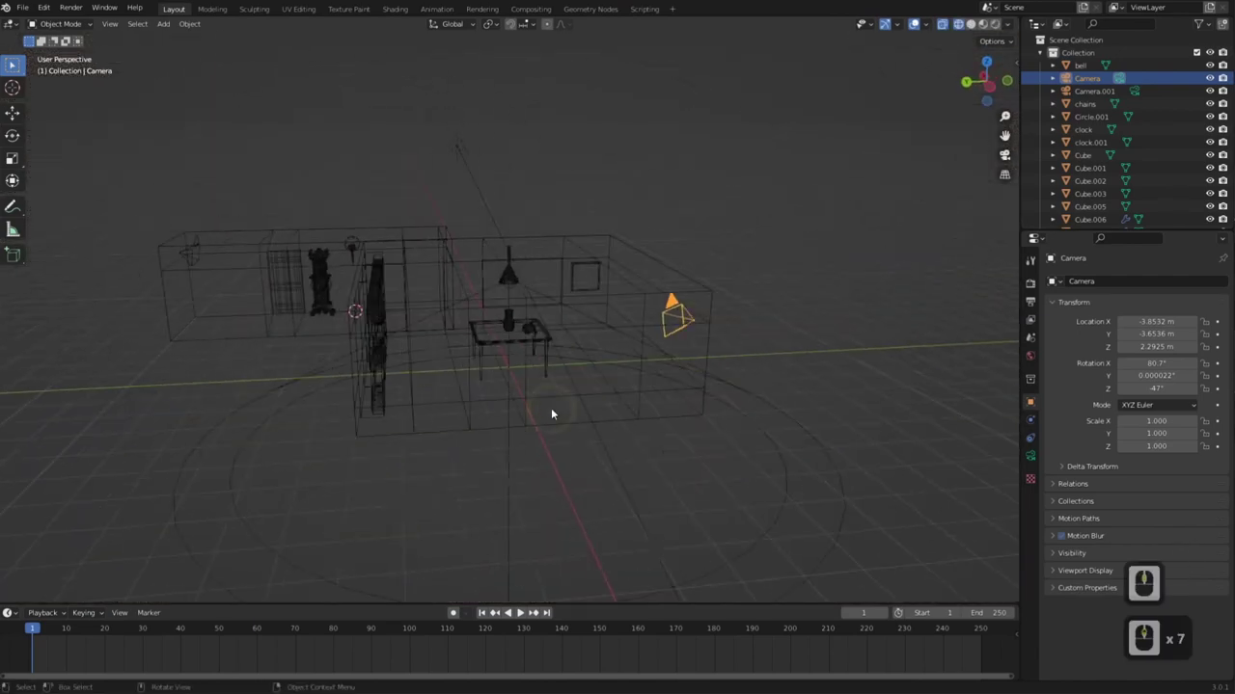
mouse_move(525, 407)
middle_down()
mouse_move(525, 444)
mouse_move(540, 415)
middle_up()
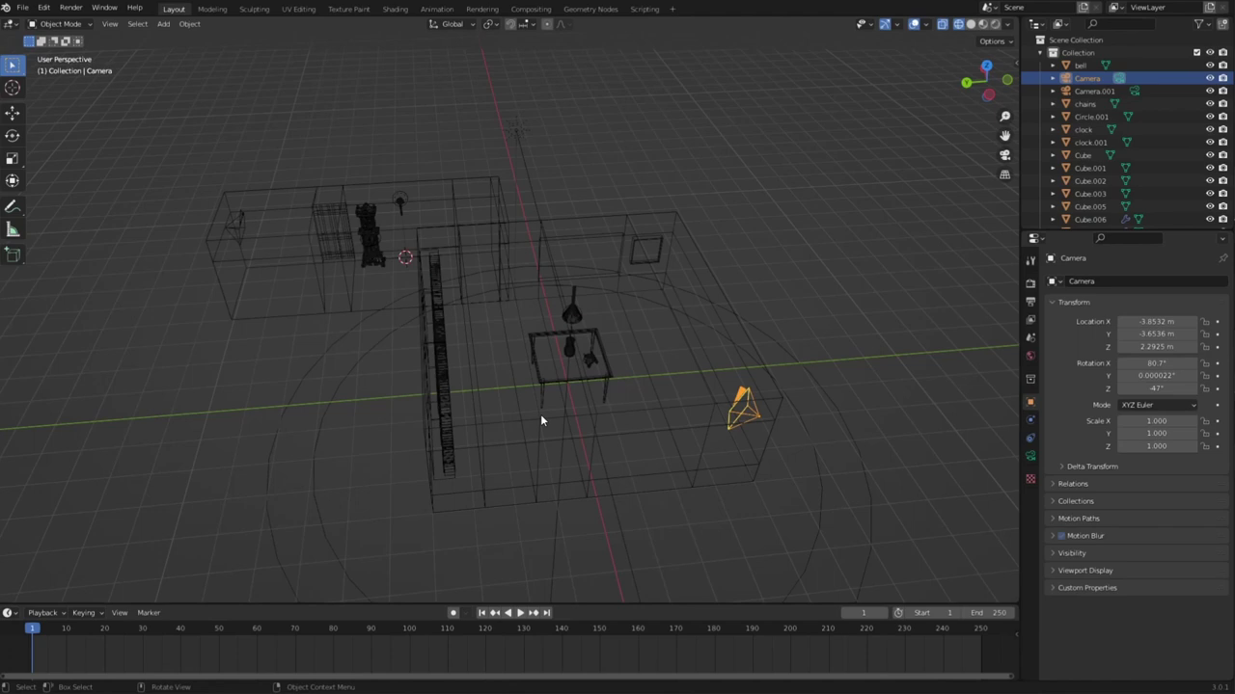
middle_drag(550, 428, 564, 422)
Select the main room, the vase on the table and the hallway together.
click(565, 394)
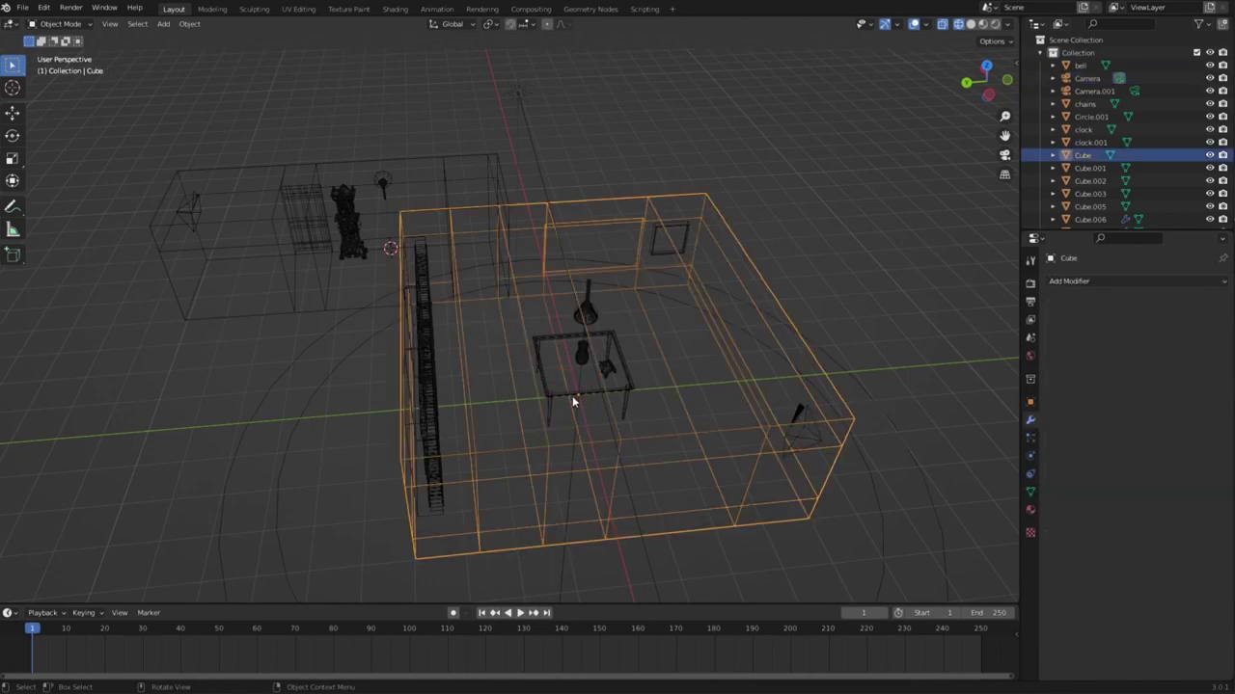
shift+click(582, 353)
mouse_move(584, 397)
middle_down()
mouse_move(503, 391)
mouse_move(502, 360)
mouse_move(485, 397)
mouse_move(601, 337)
mouse_move(573, 403)
middle_up()
shift+click(579, 402)
middle_drag(634, 446, 568, 464)
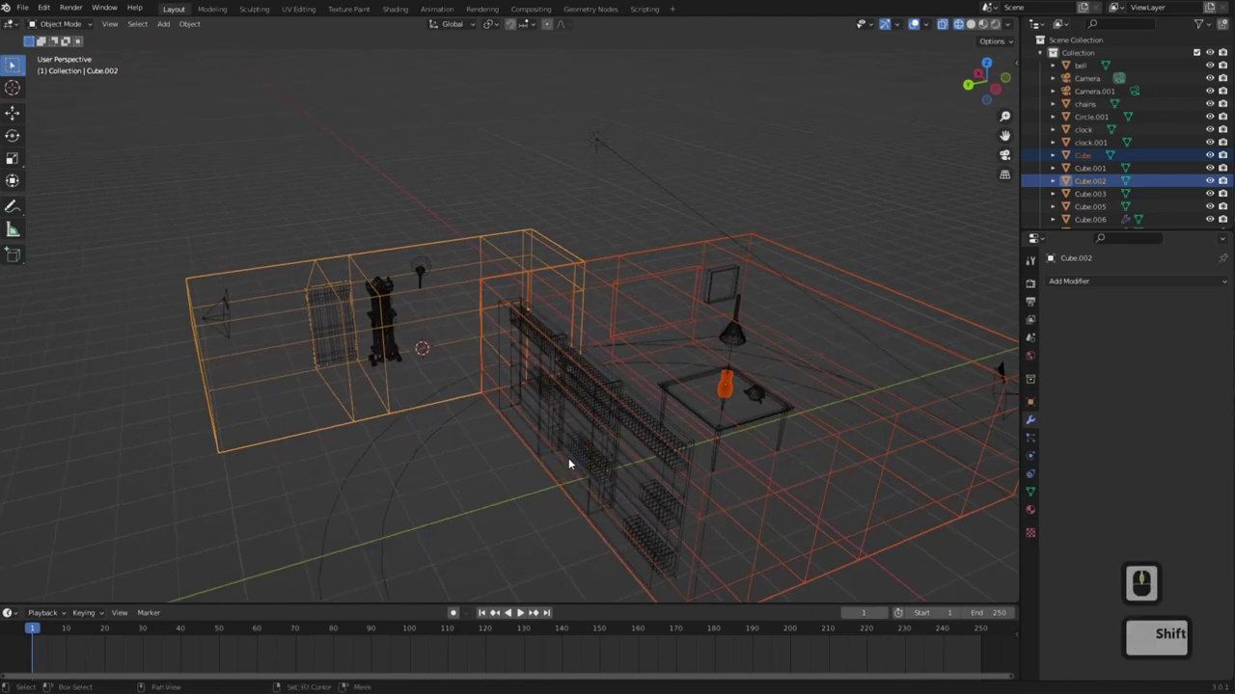
key(shift+d)
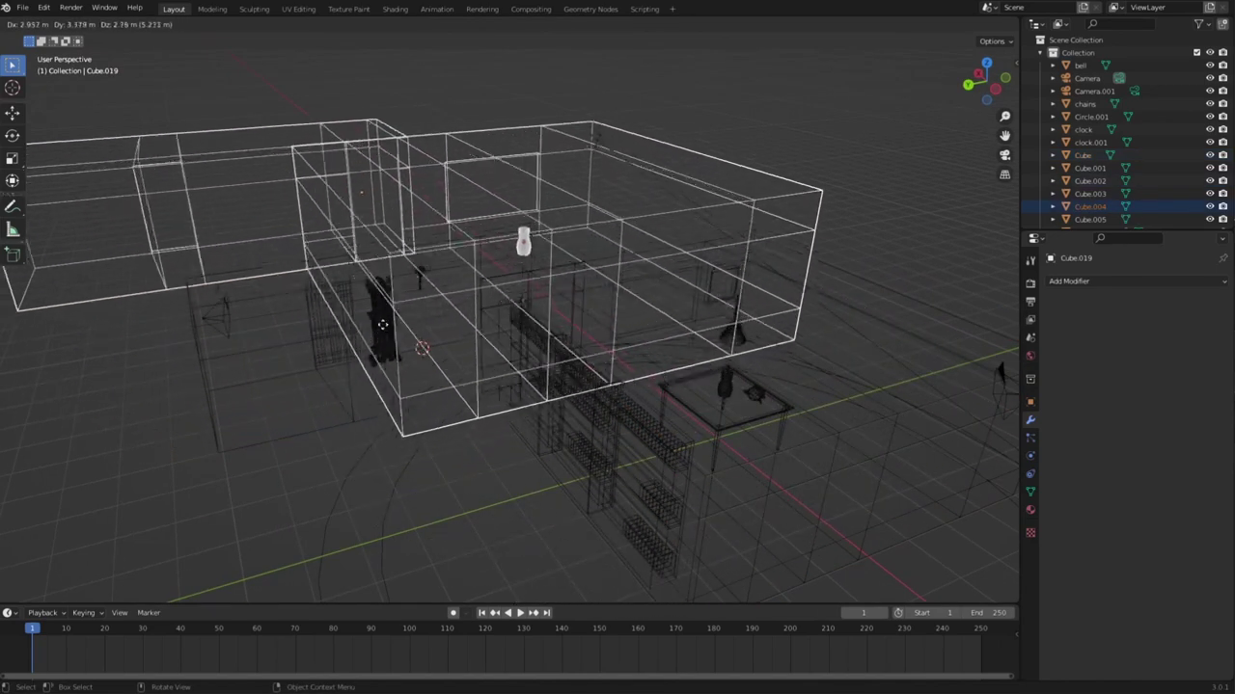
key(Escape)
key(ctrl+z)
key(ctrl+z)
middle_drag(579, 447, 570, 463)
key(ctrl+z)
key(ctrl+z)
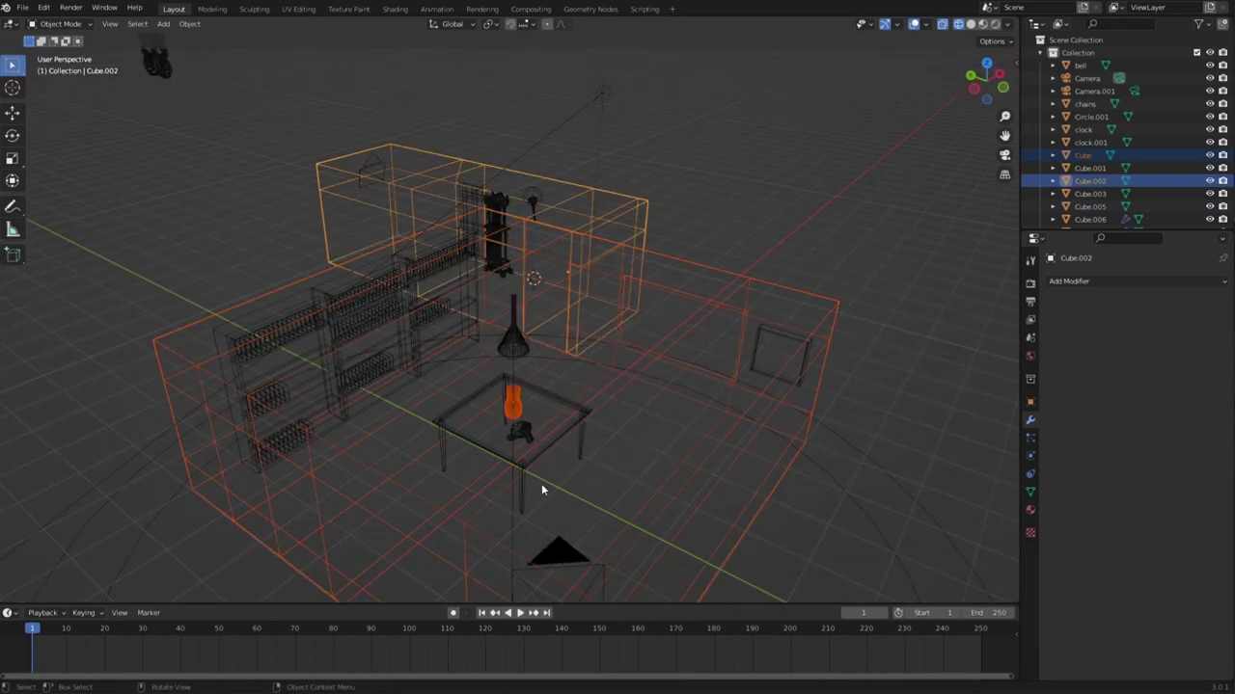
Add the table to the selection of the main room, hallway and vase.
shift+click(527, 466)
shift+right_click(524, 461)
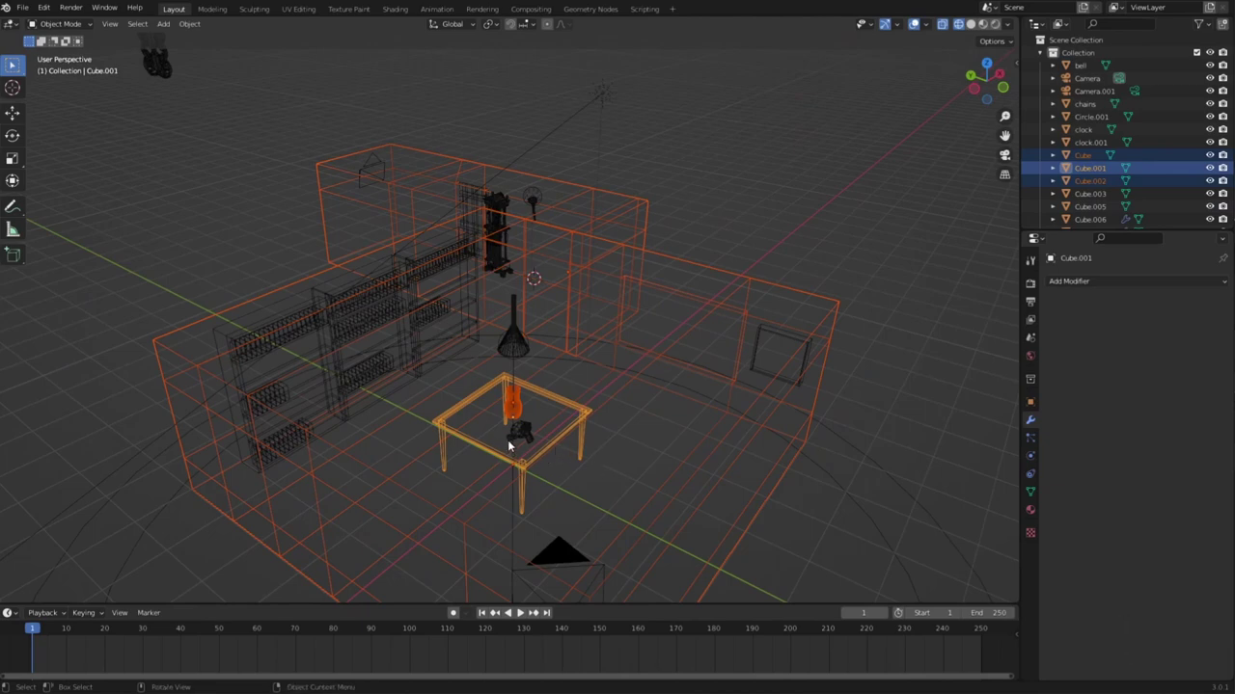
middle_drag(508, 439, 600, 449)
scroll(600, 449, up, 5)
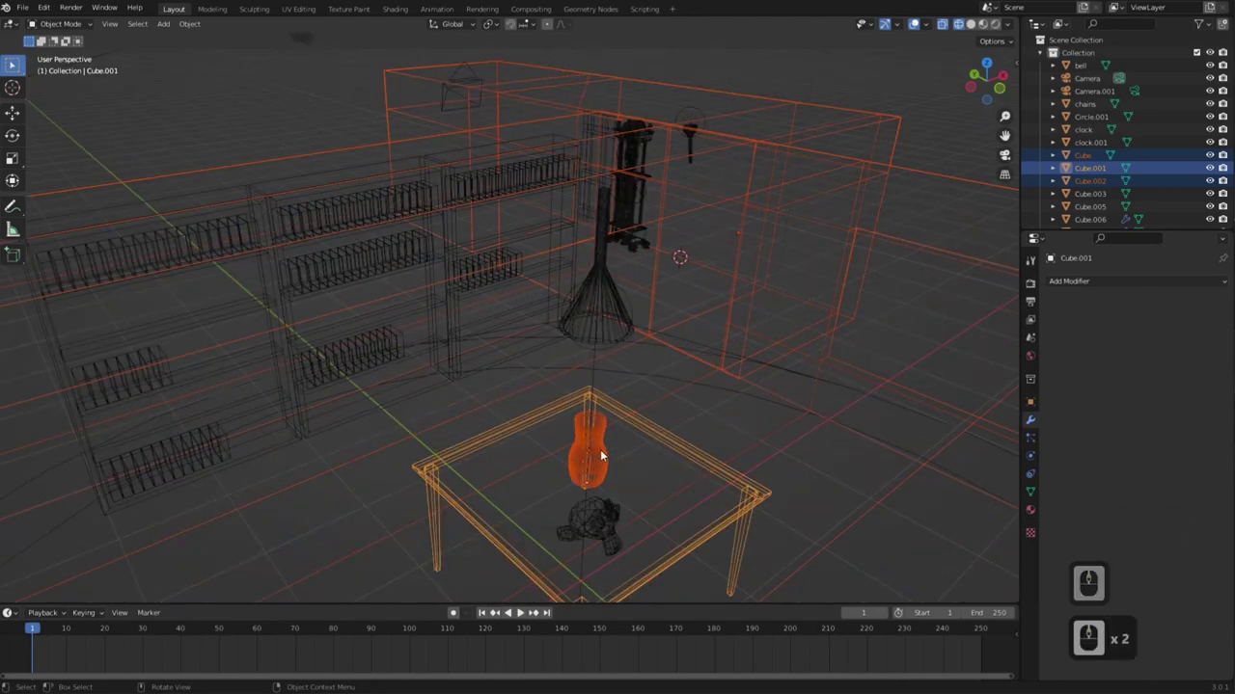
scroll(600, 453, up, 3)
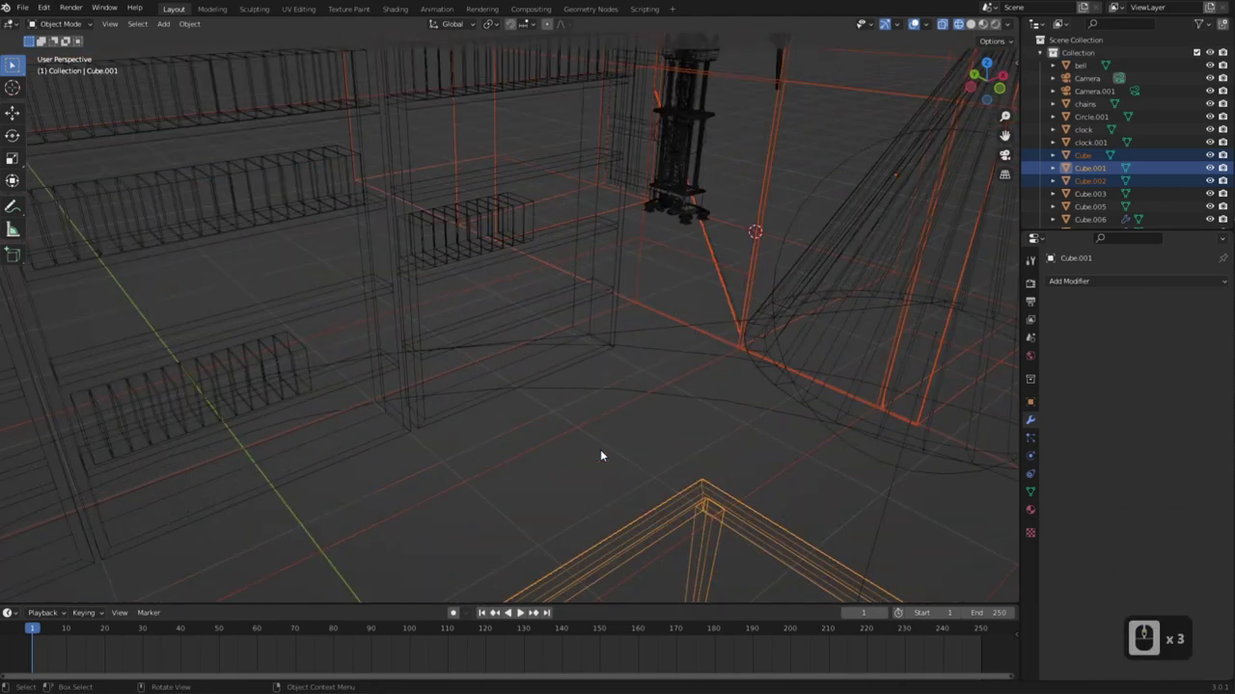
scroll(600, 453, down, 2)
scroll(600, 450, down, 5)
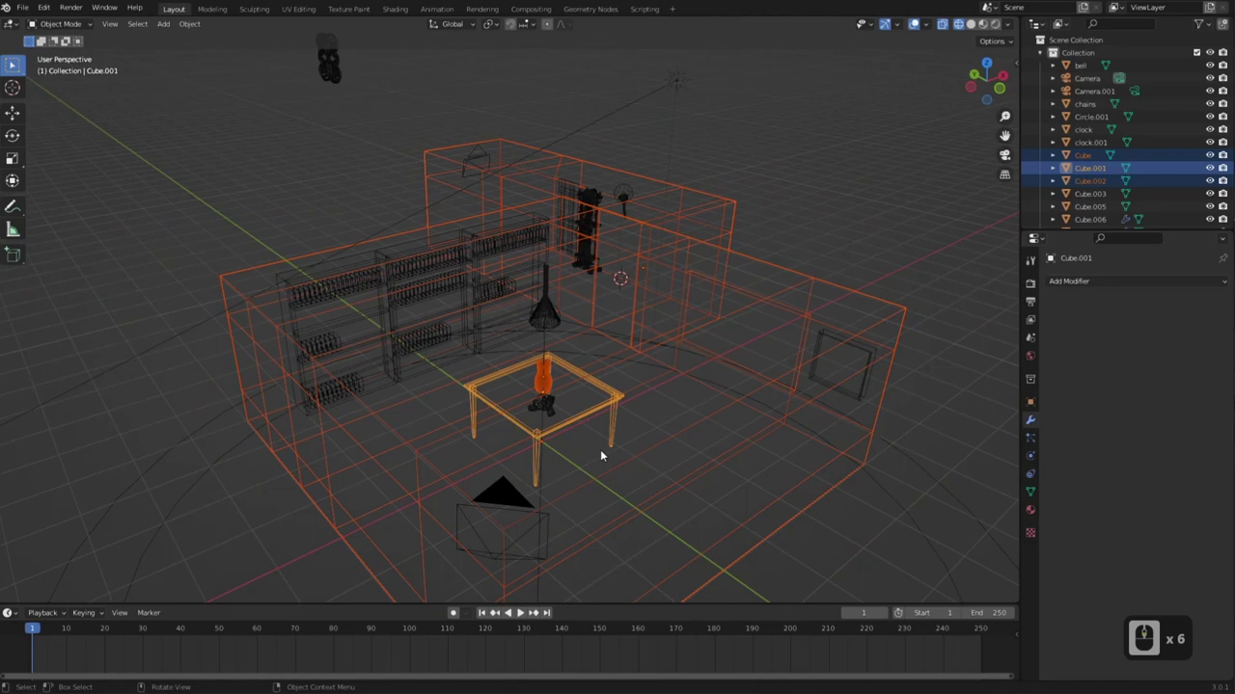
scroll(600, 450, down, 2)
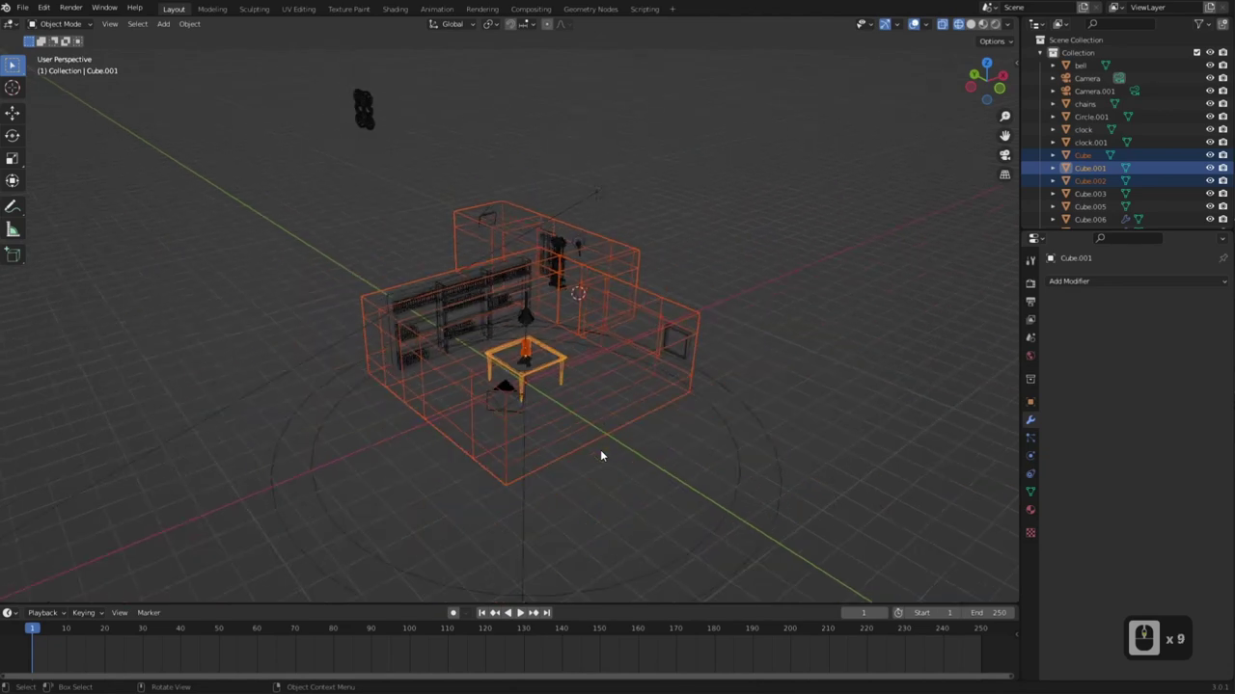
scroll(600, 450, up, 2)
middle_drag(573, 462, 591, 428)
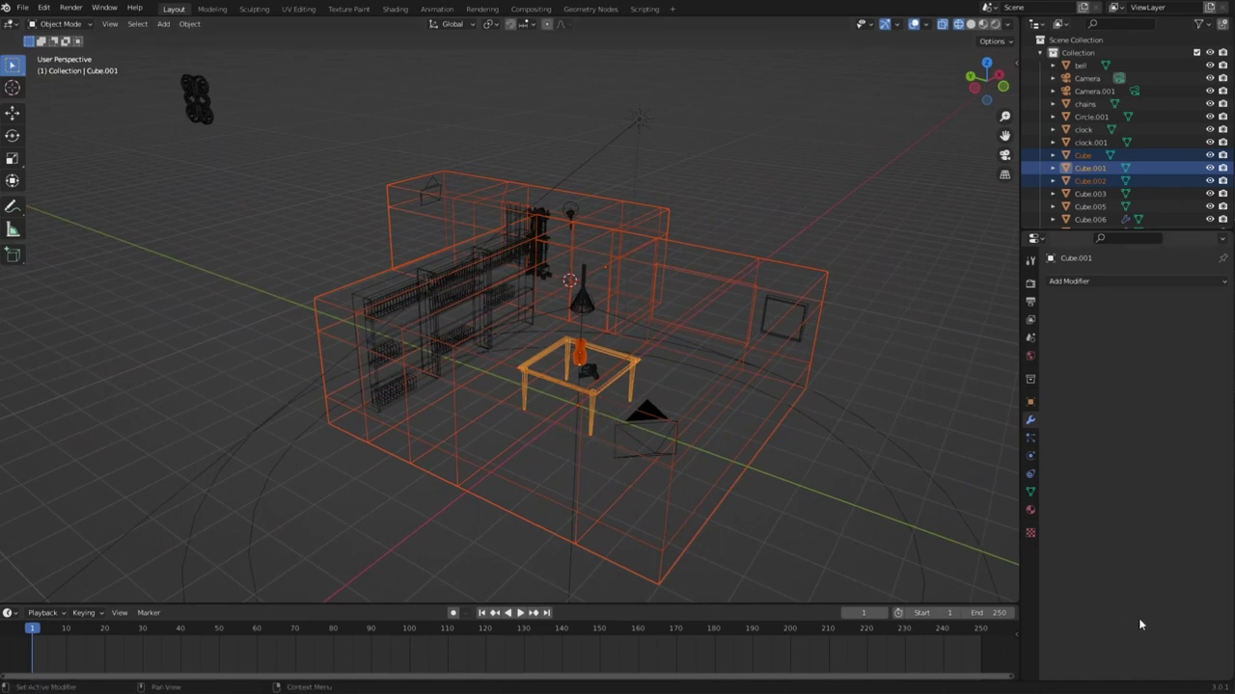
Duplicate the selected main room, hallway, table and vase, leaving the copies in place over the originals.
middle_drag(636, 482, 606, 468)
key(shift+d)
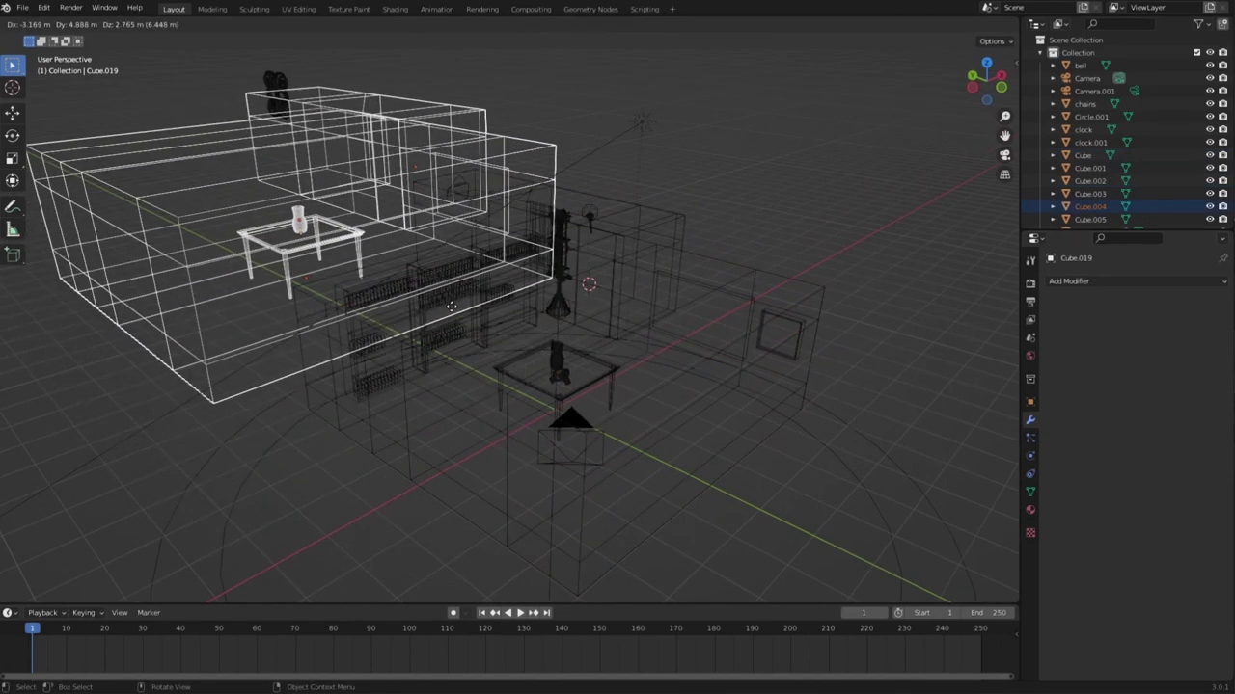
key(Escape)
scroll(445, 300, up, 2)
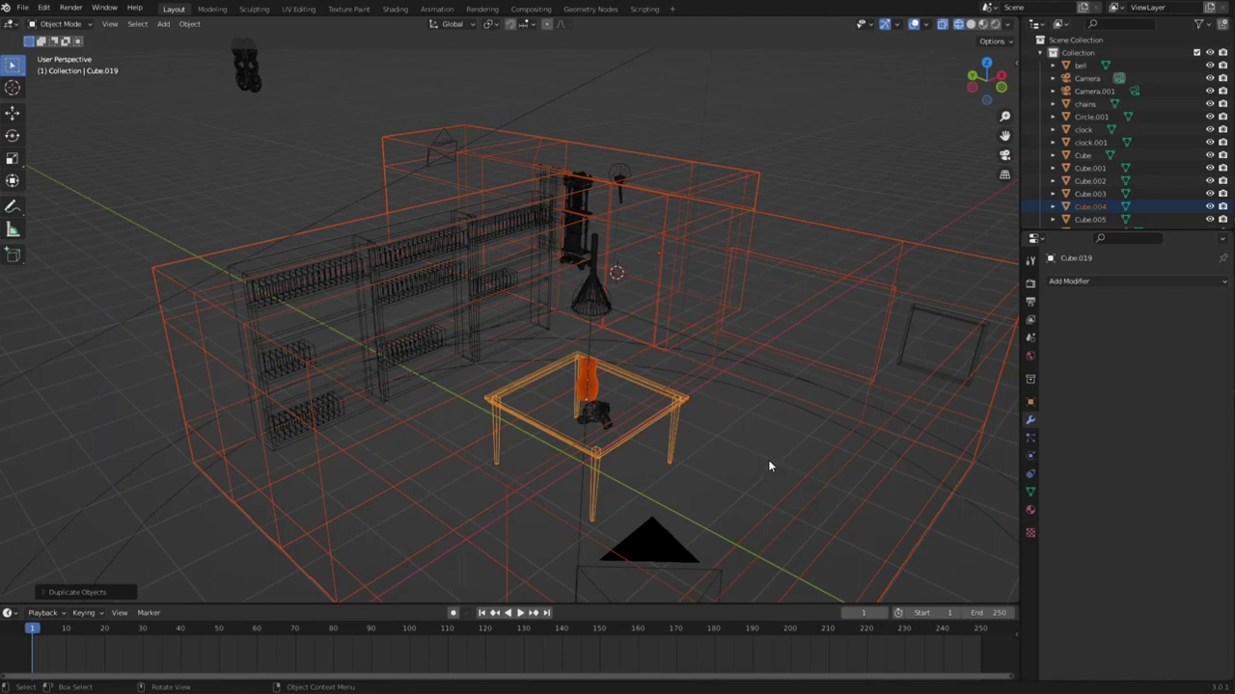
Look through the scene camera at the duplicated objects in Solid shading.
key(KP_0)
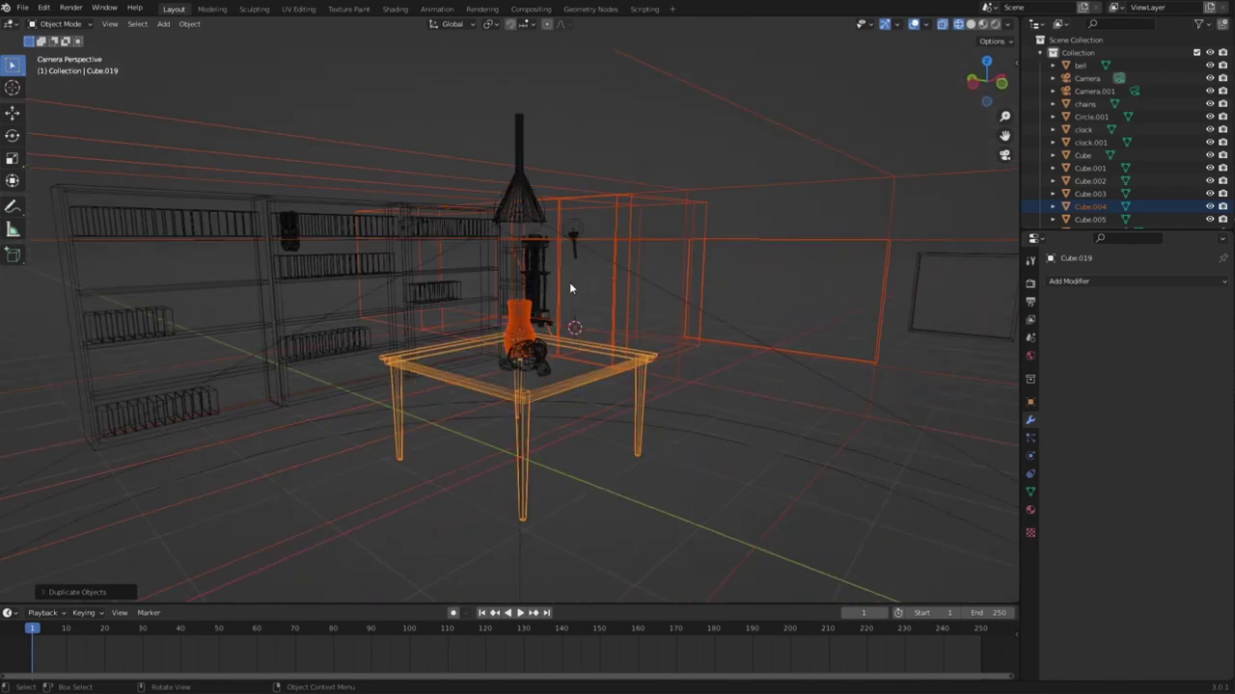
key(z)
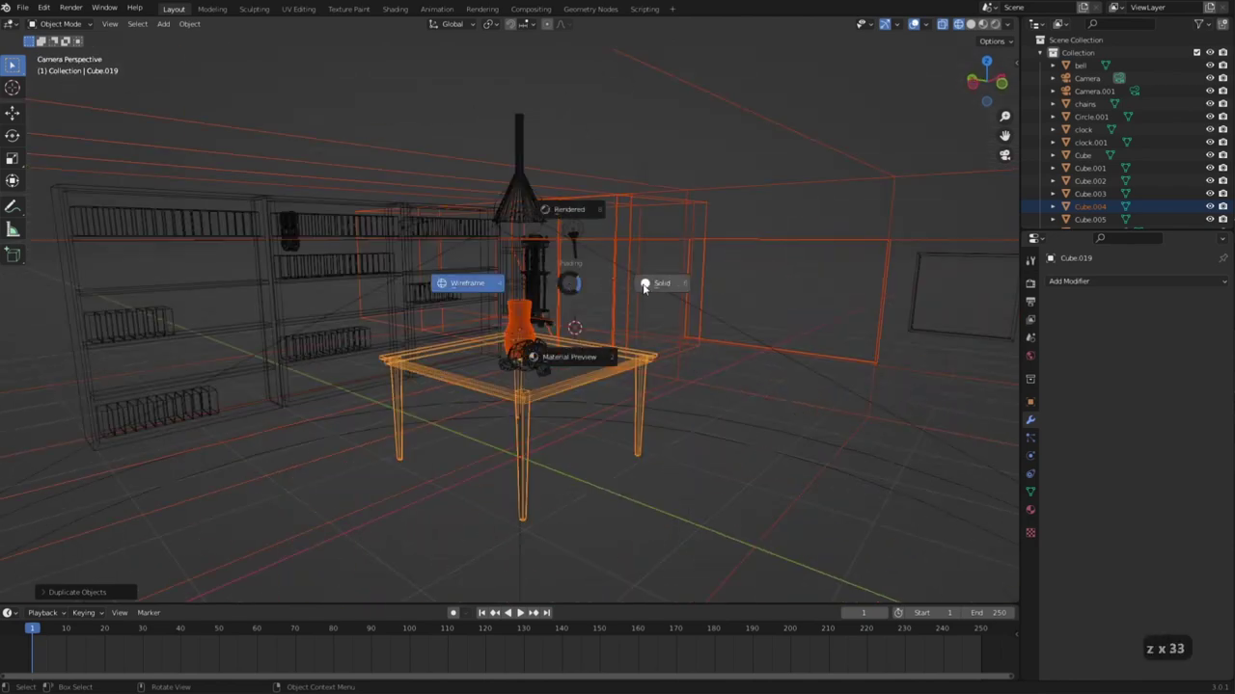
click(662, 284)
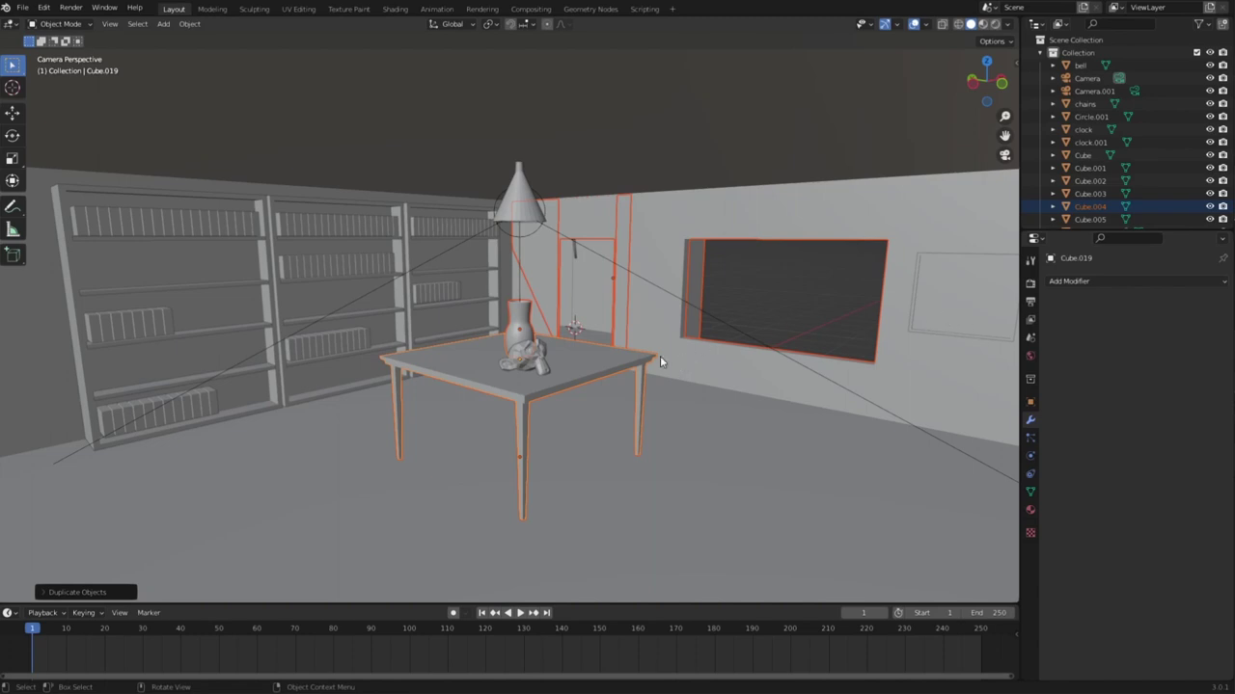
View the whole room from outside in Wireframe shading and try moving the duplicated objects away from the originals.
scroll(661, 356, down, 7)
middle_drag(523, 366, 601, 380)
scroll(652, 398, down, 3)
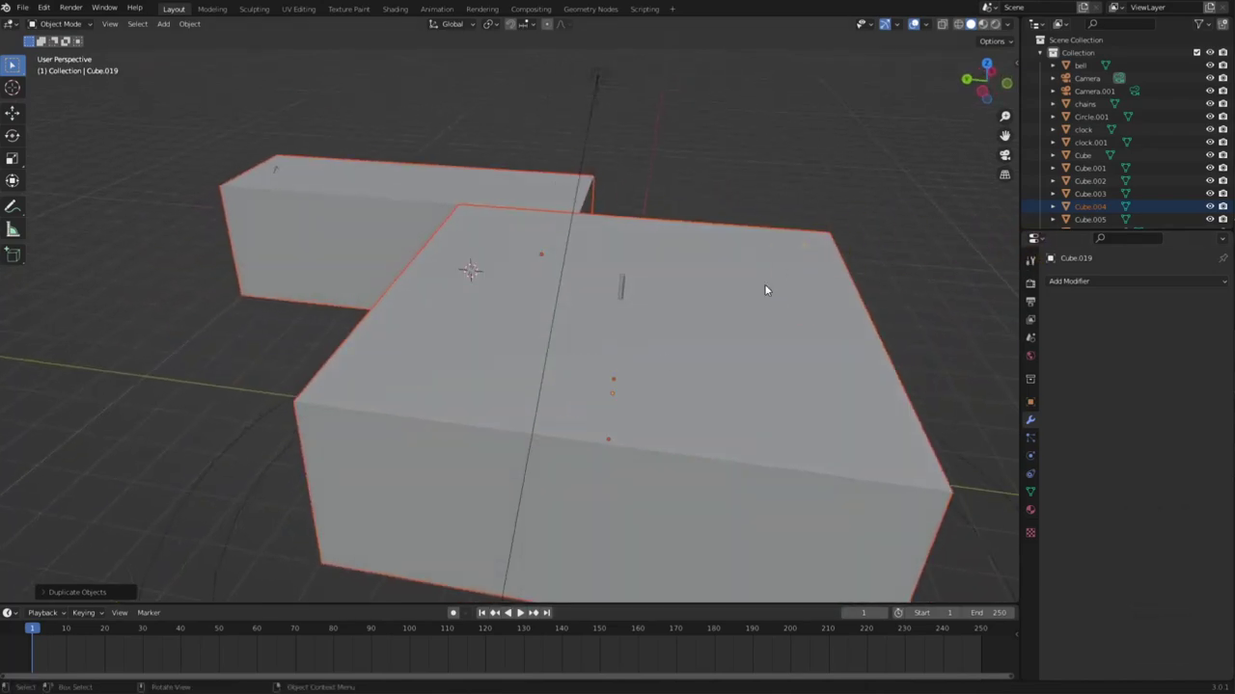
key(z)
click(691, 281)
key(g)
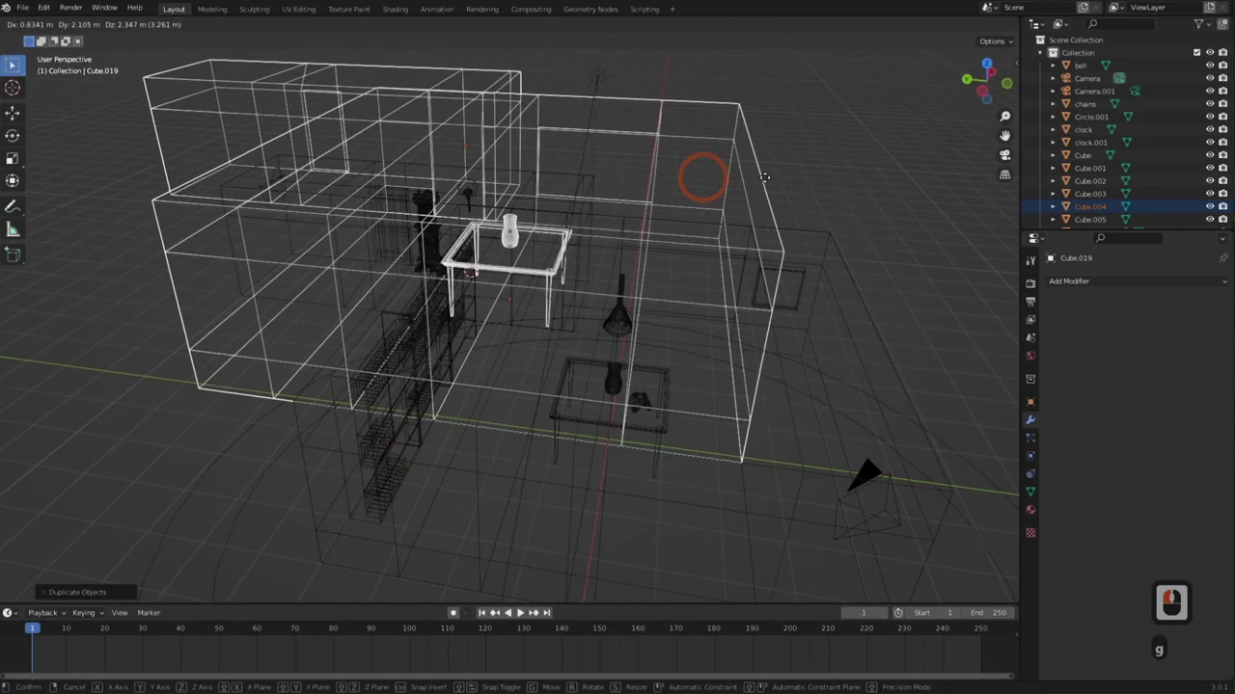
key(Escape)
Move the selected duplicates into a new collection named Collection 2.
scroll(1109, 169, down, 6)
scroll(1109, 169, up, 5)
key(m)
click(678, 268)
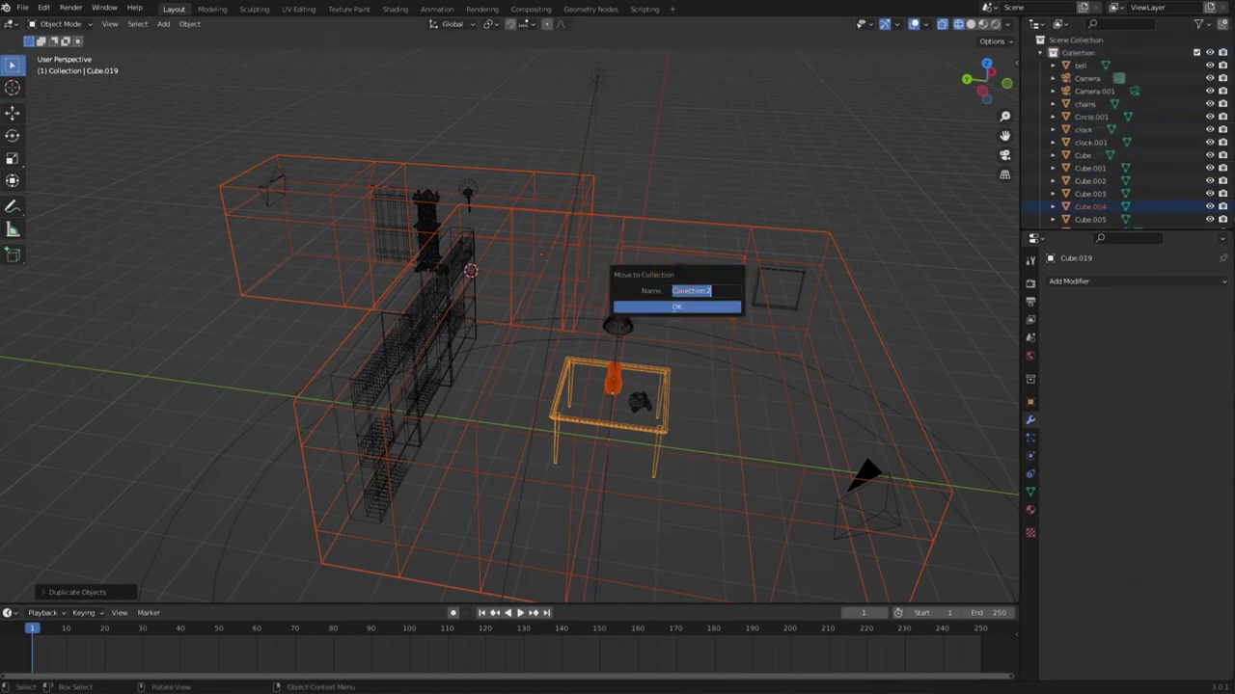
key(Return)
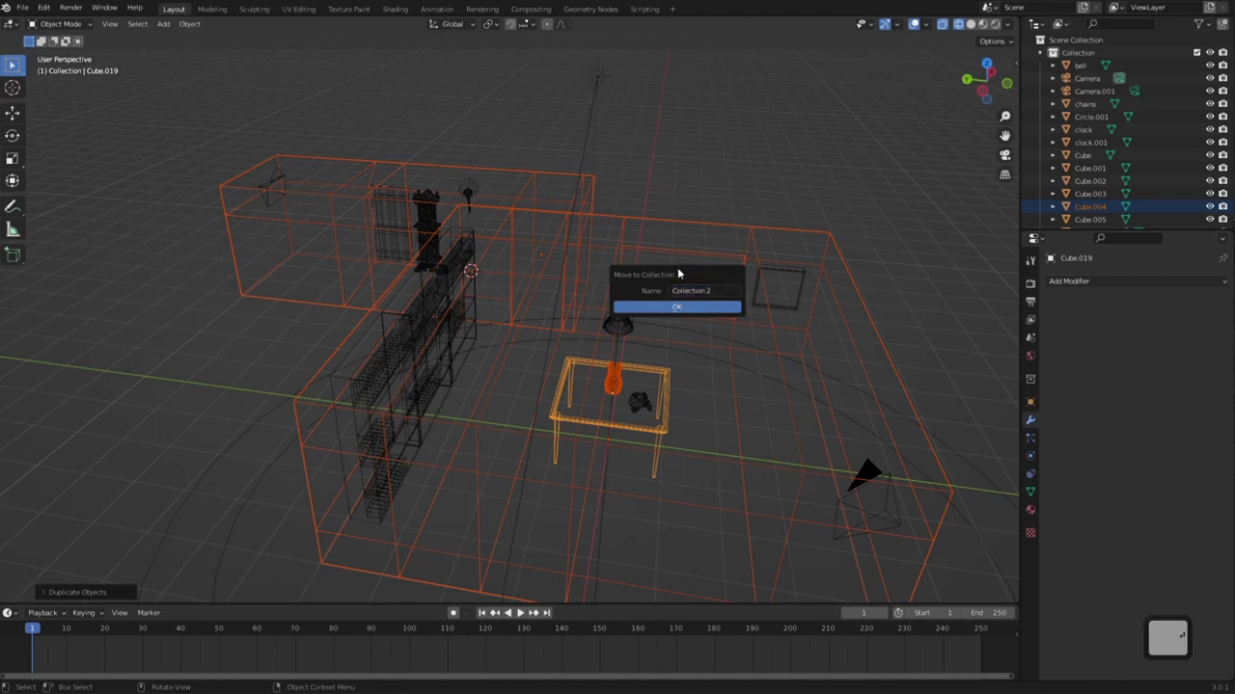
click(645, 310)
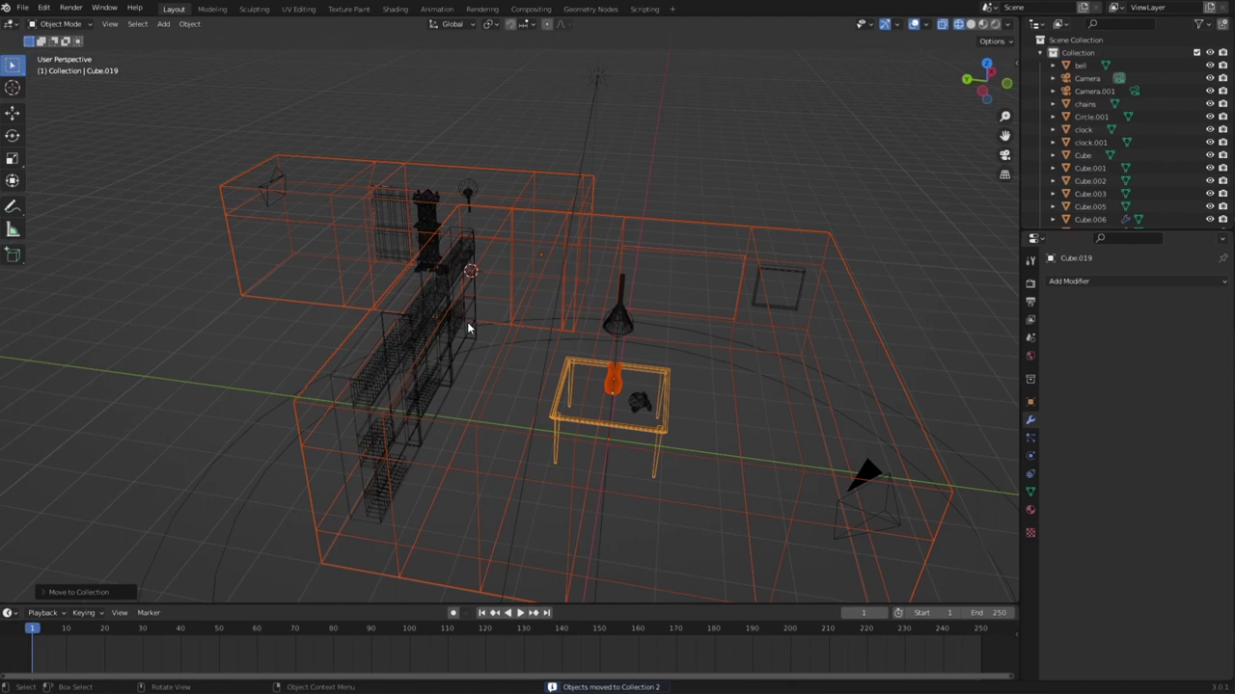
Collapse the original collection, hide it in the viewport and examine the duplicated room, hallway, table and vase on their own.
click(1062, 69)
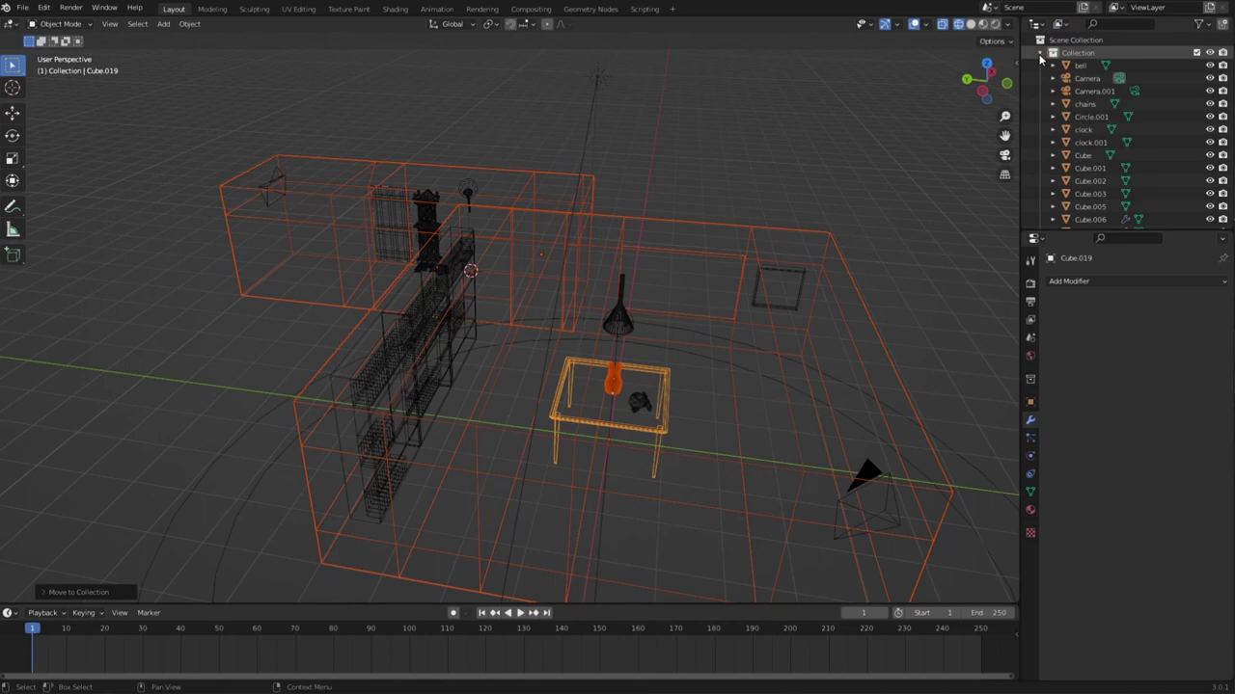
click(1040, 53)
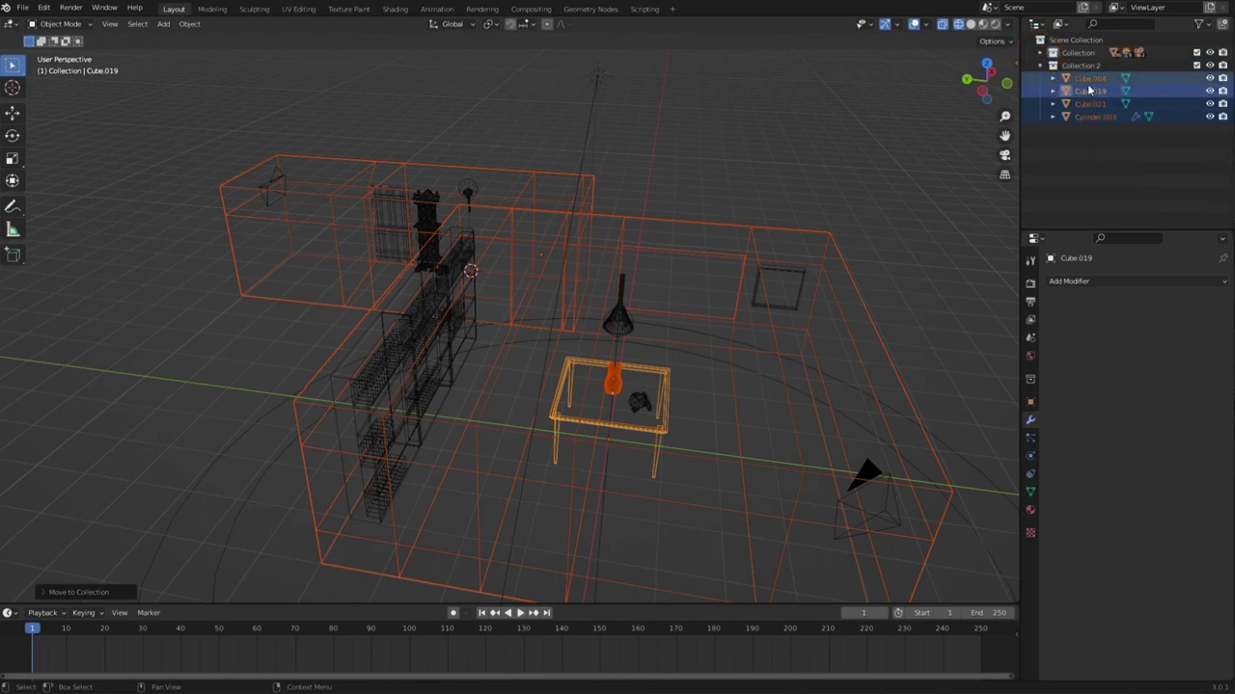
click(1210, 55)
middle_drag(846, 295, 782, 295)
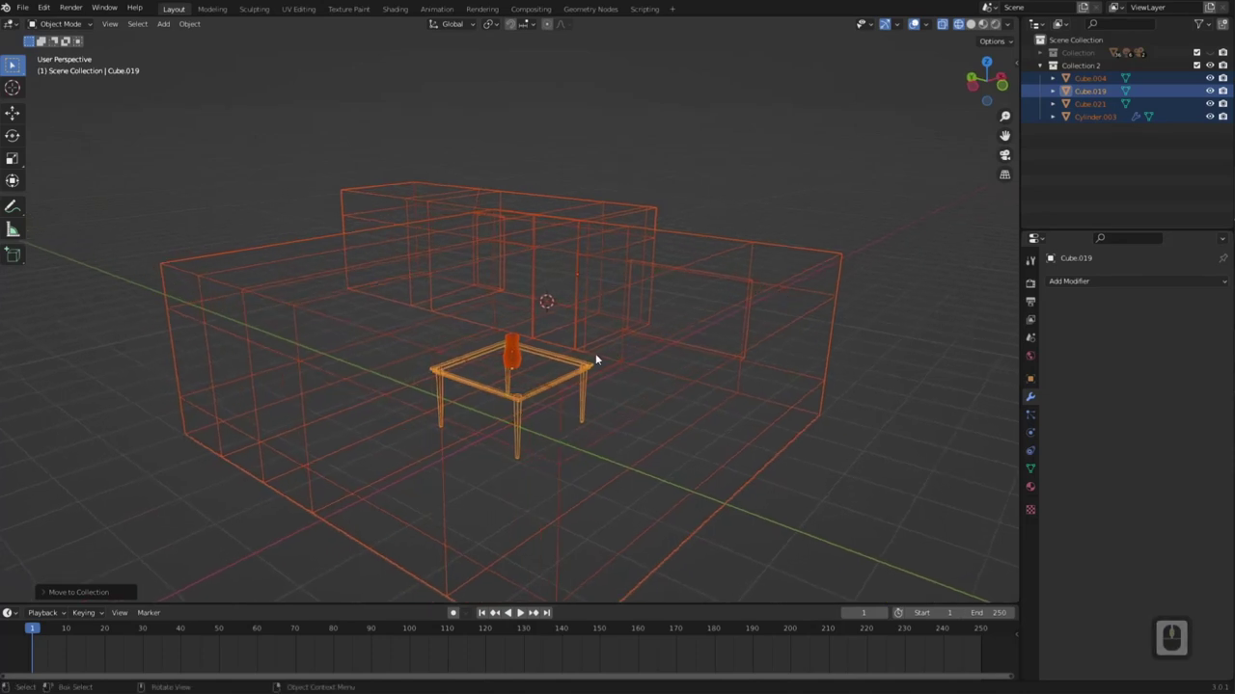
mouse_move(579, 367)
middle_down()
mouse_move(594, 374)
mouse_move(578, 378)
middle_up()
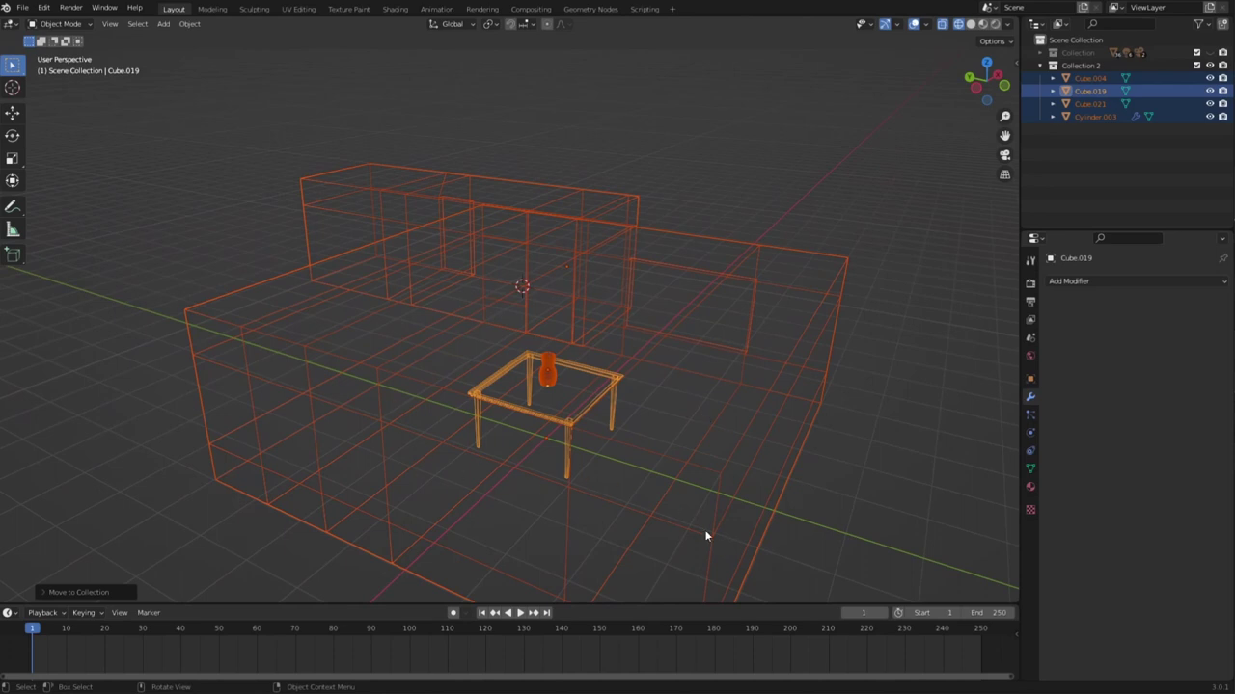
middle_drag(492, 436, 524, 448)
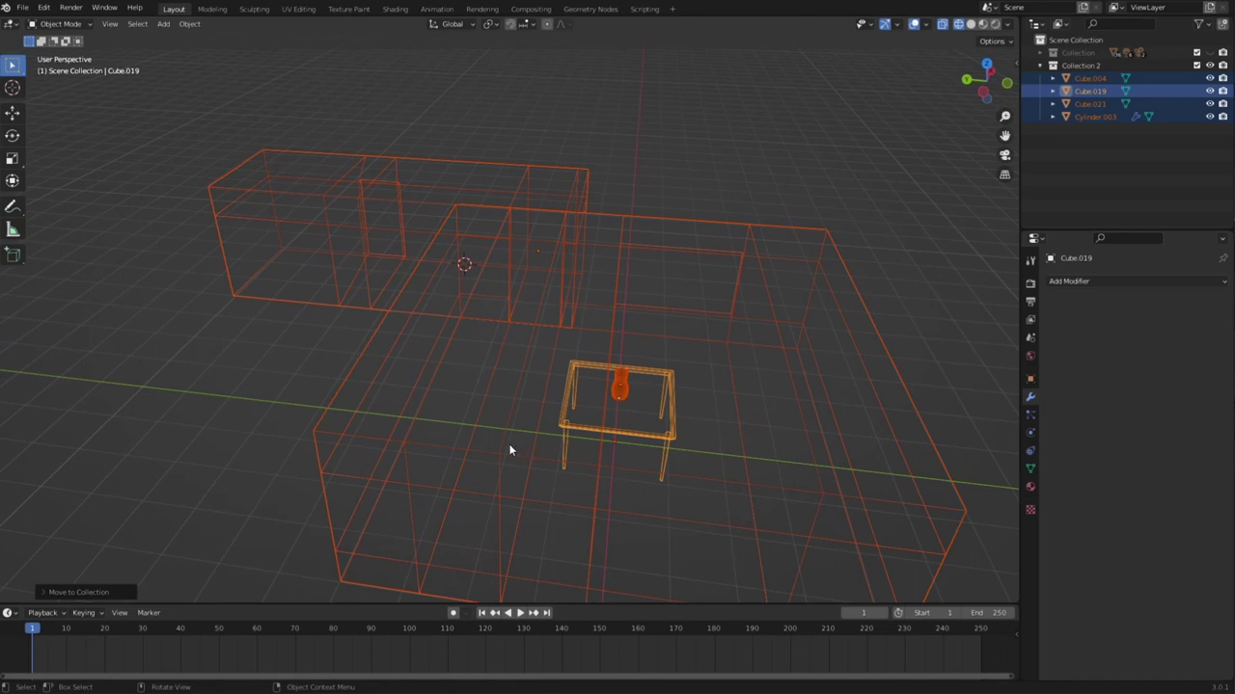
middle_drag(588, 430, 559, 380)
scroll(537, 423, up, 2)
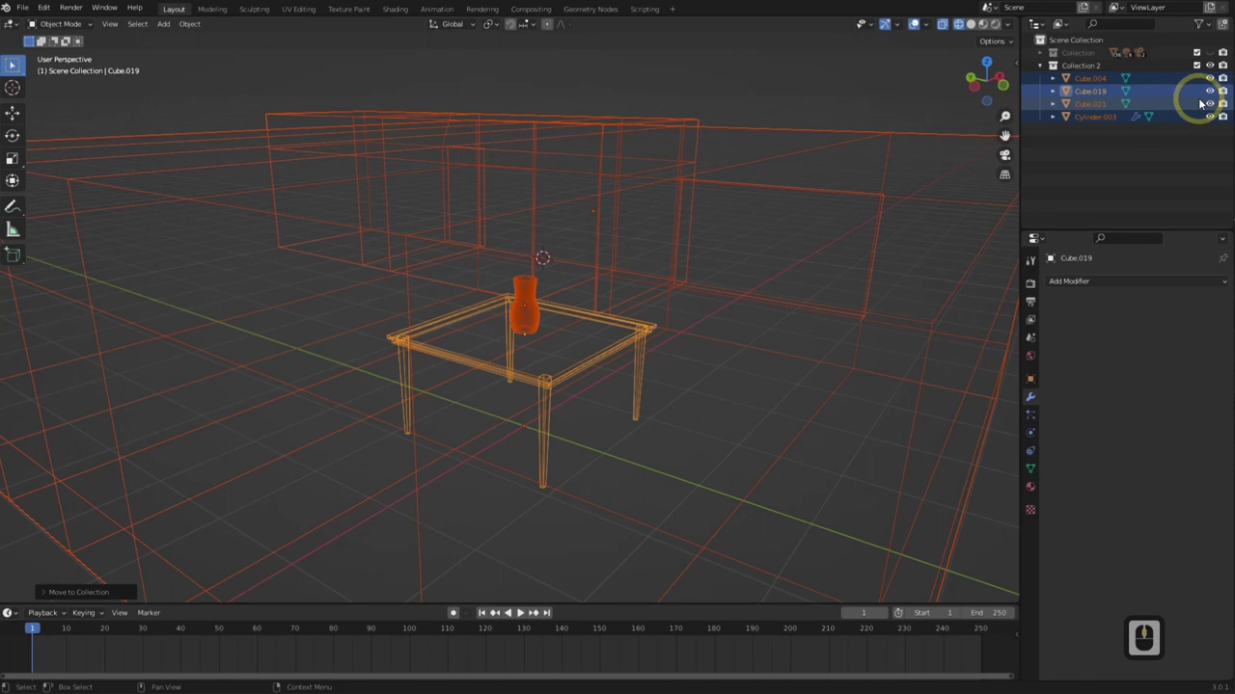
Show the original collection again, and hide Collection 2 in the viewport and disable it in renders.
click(1210, 53)
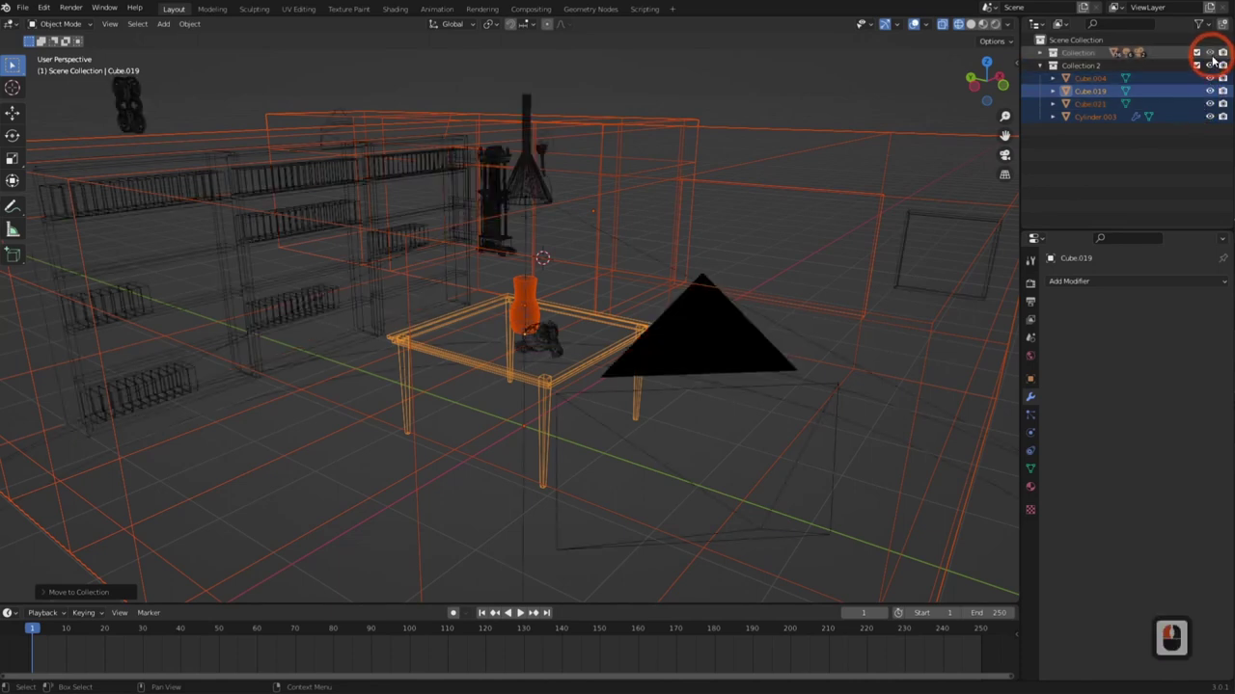
click(1210, 65)
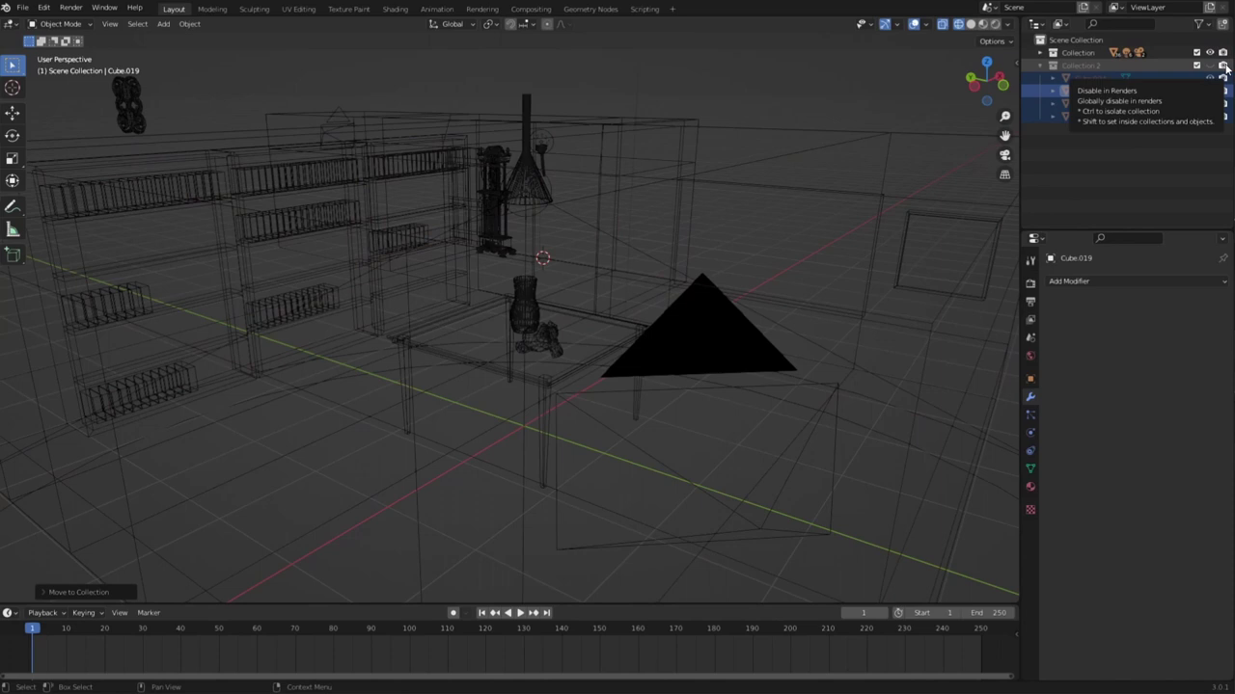
click(1223, 65)
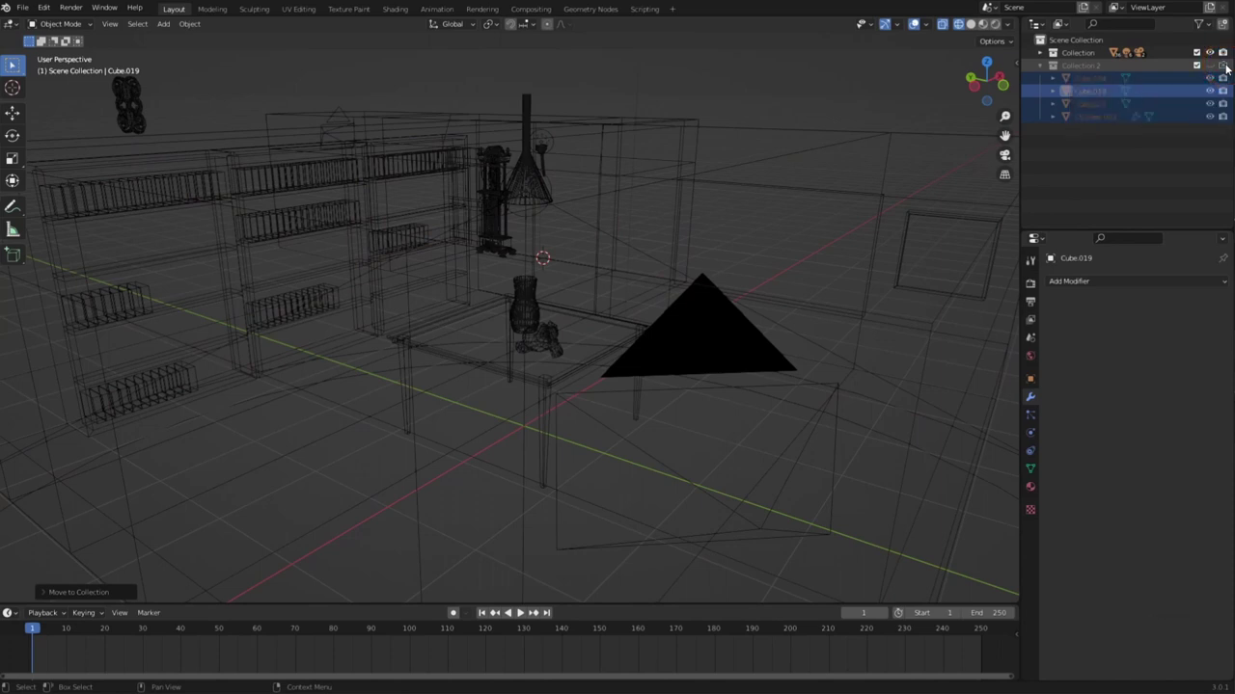
ctrl+middle_click(1171, 135)
Set the interface resolution scale to 1.33 in the preferences and widen the outliner area.
click(70, 8)
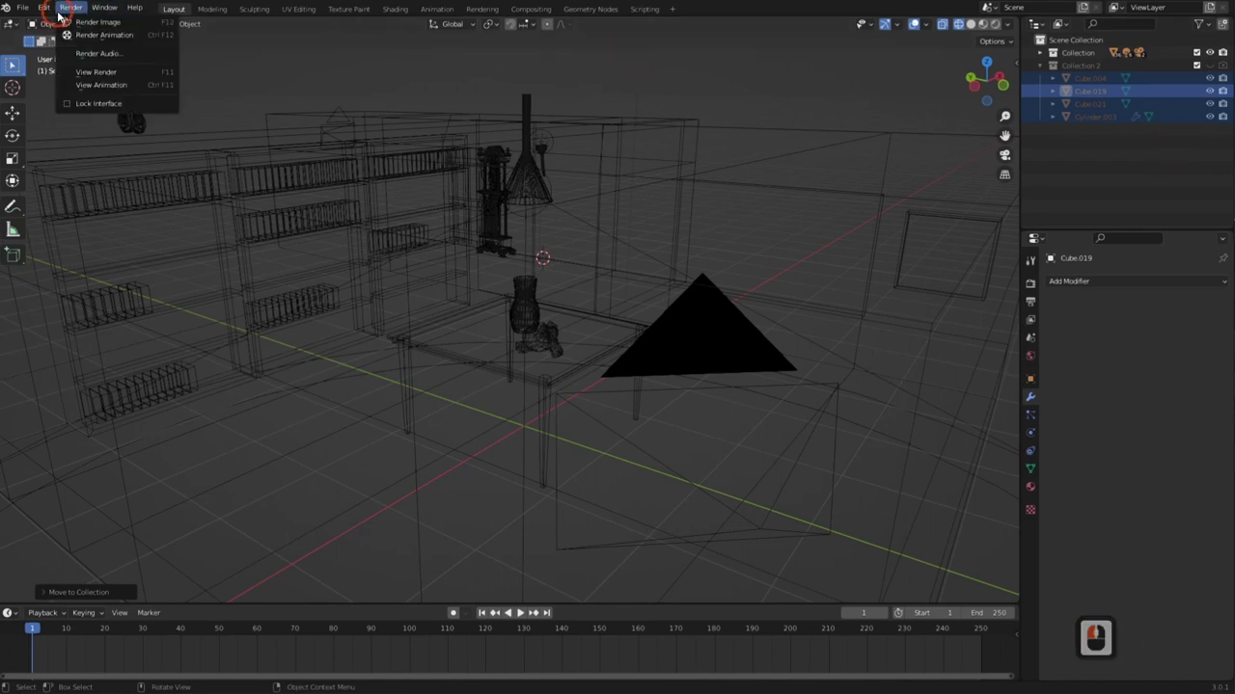
click(43, 8)
click(72, 191)
drag(55, 22, 302, 99)
scroll(348, 397, down, 5)
scroll(277, 368, up, 5)
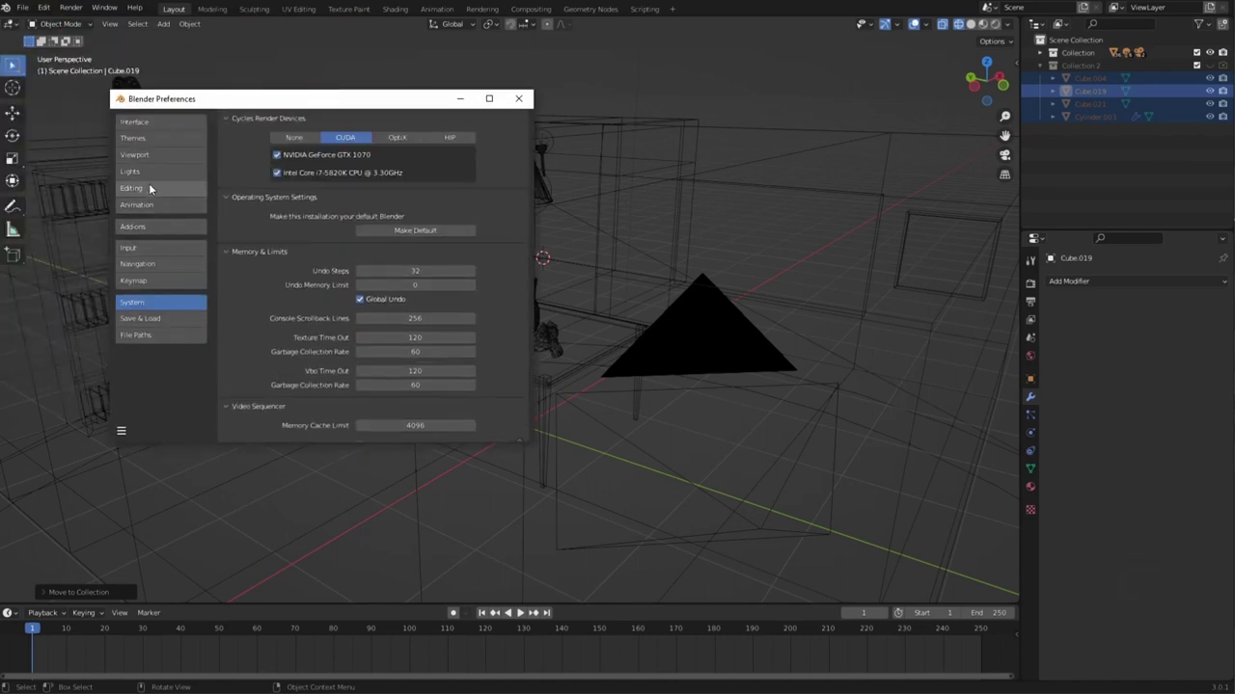
click(141, 127)
drag(391, 137, 461, 145)
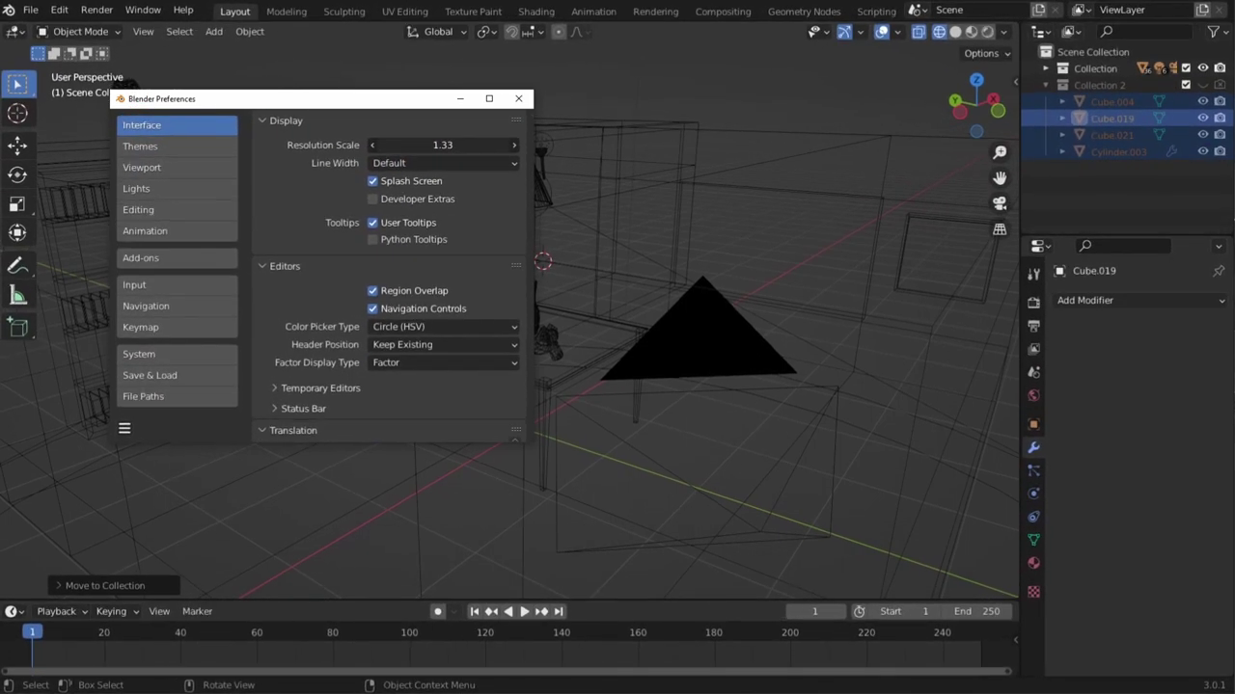
click(518, 99)
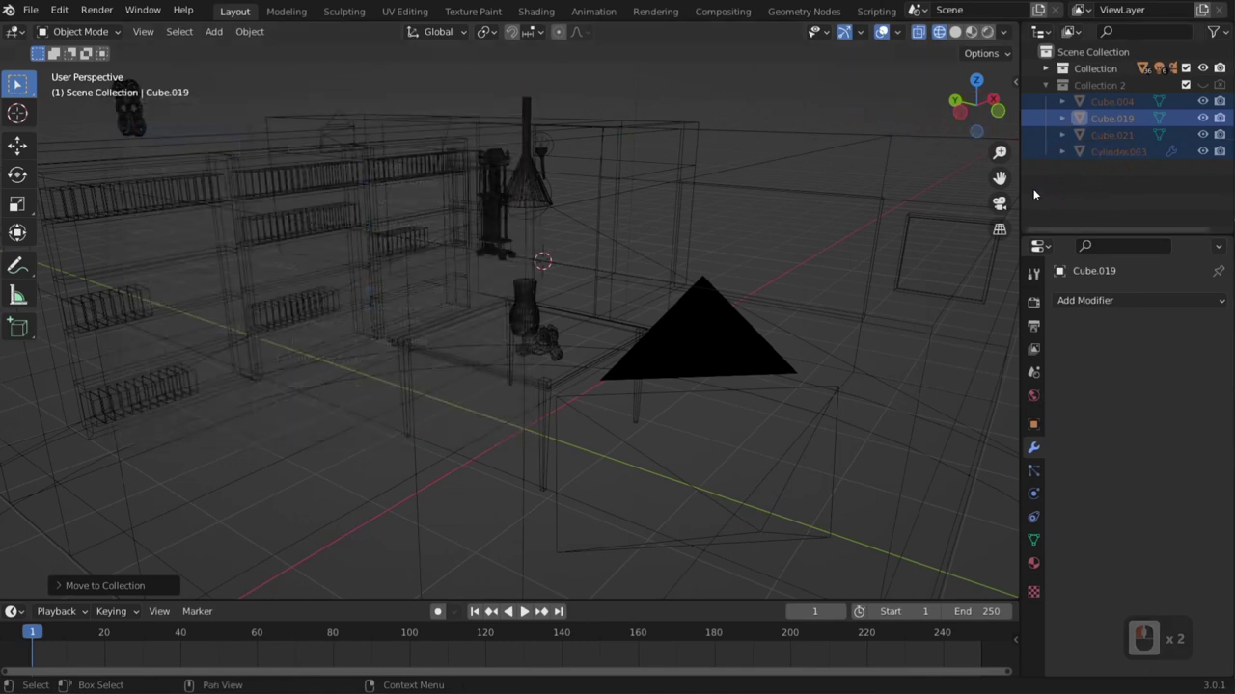
drag(1021, 189, 954, 203)
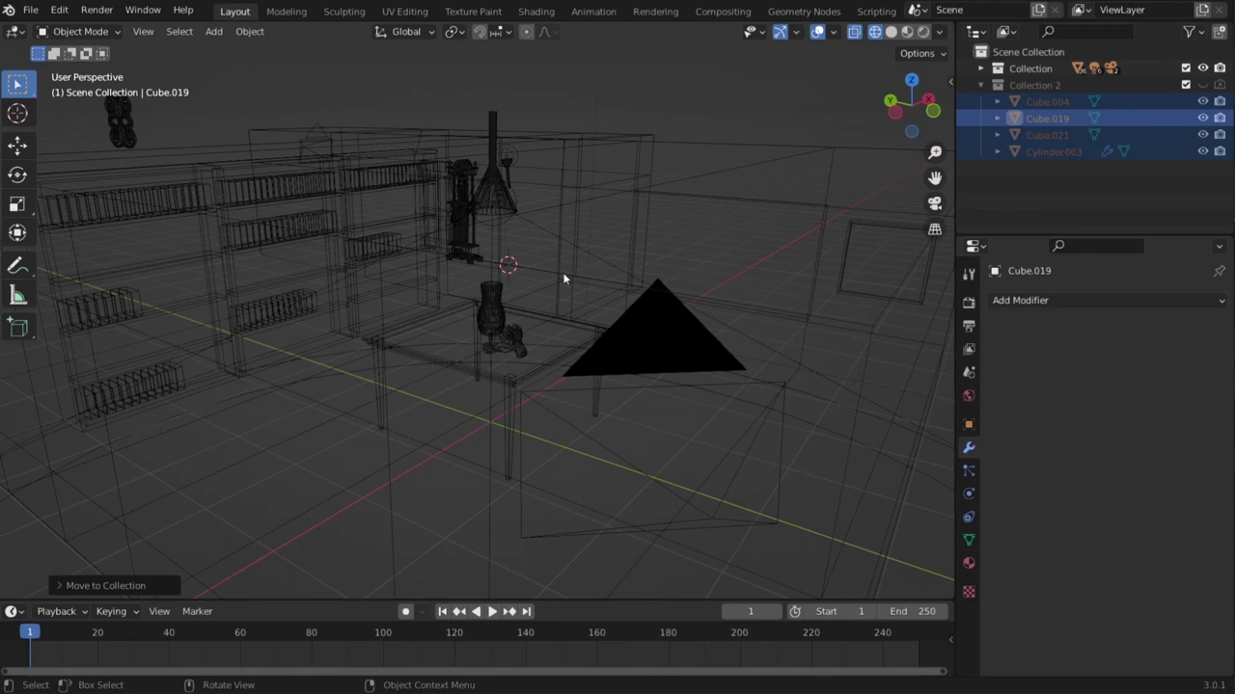
Render the room from the scene camera and save the result as ProjectionRender.png in the Desktop folder.
key(F12)
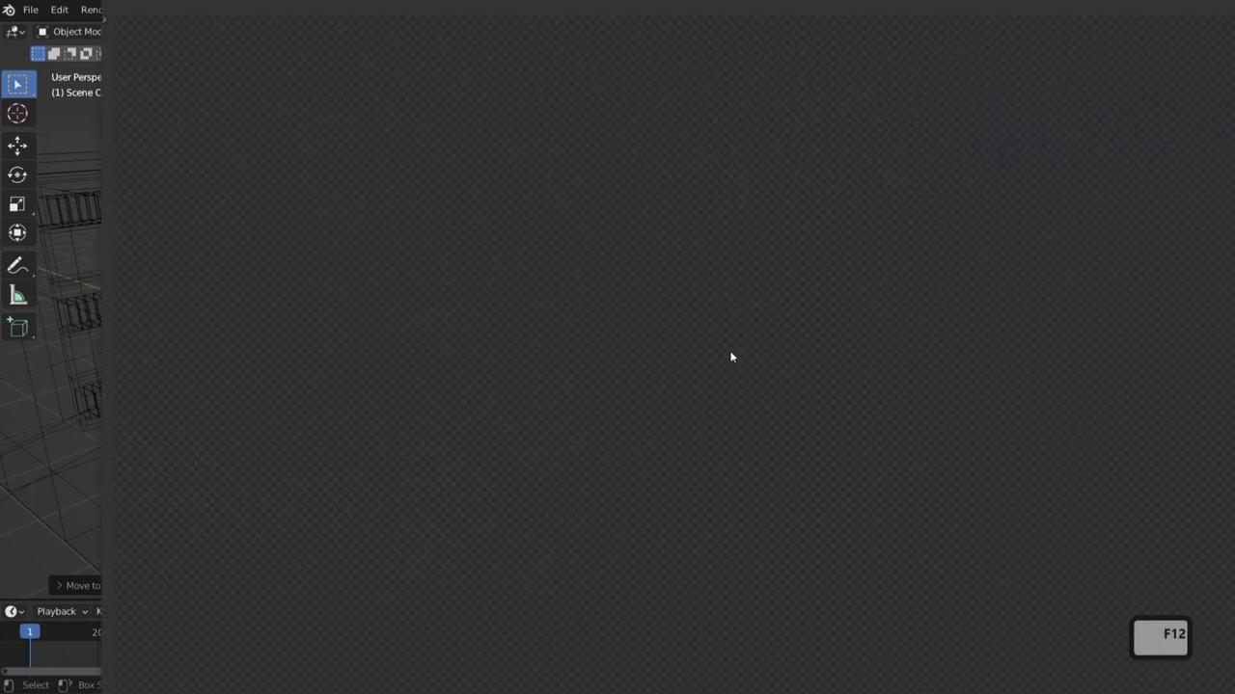
drag(130, 9, 235, 23)
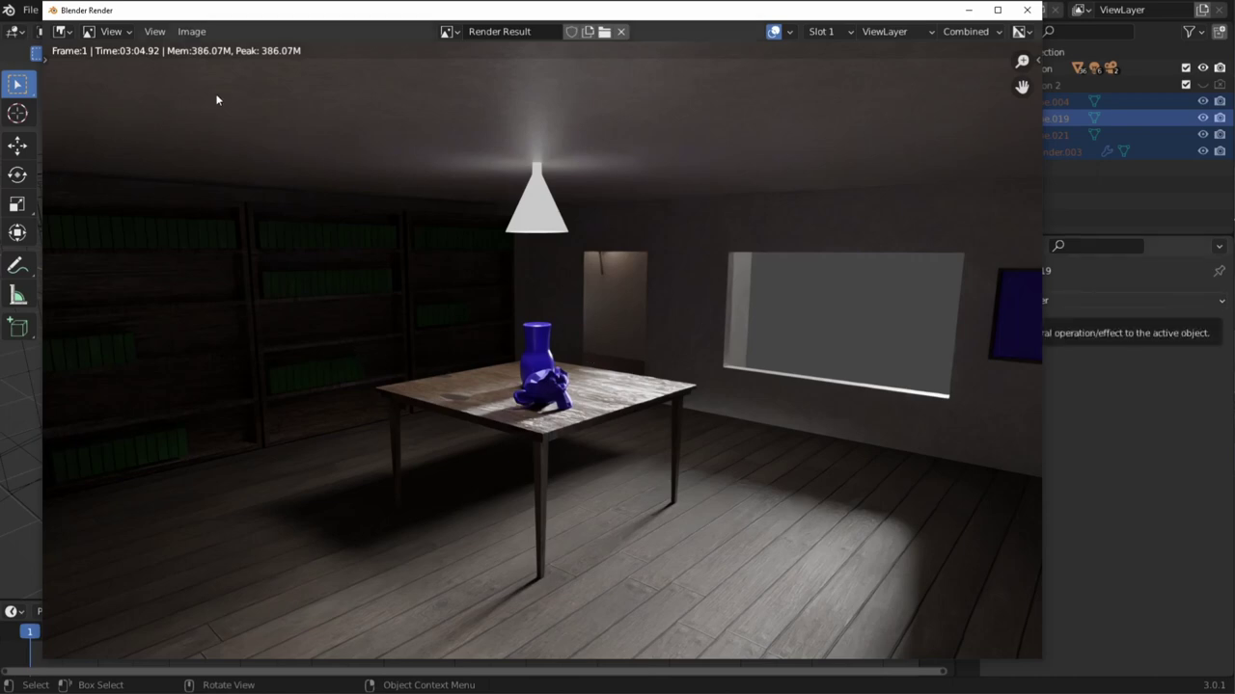
click(192, 31)
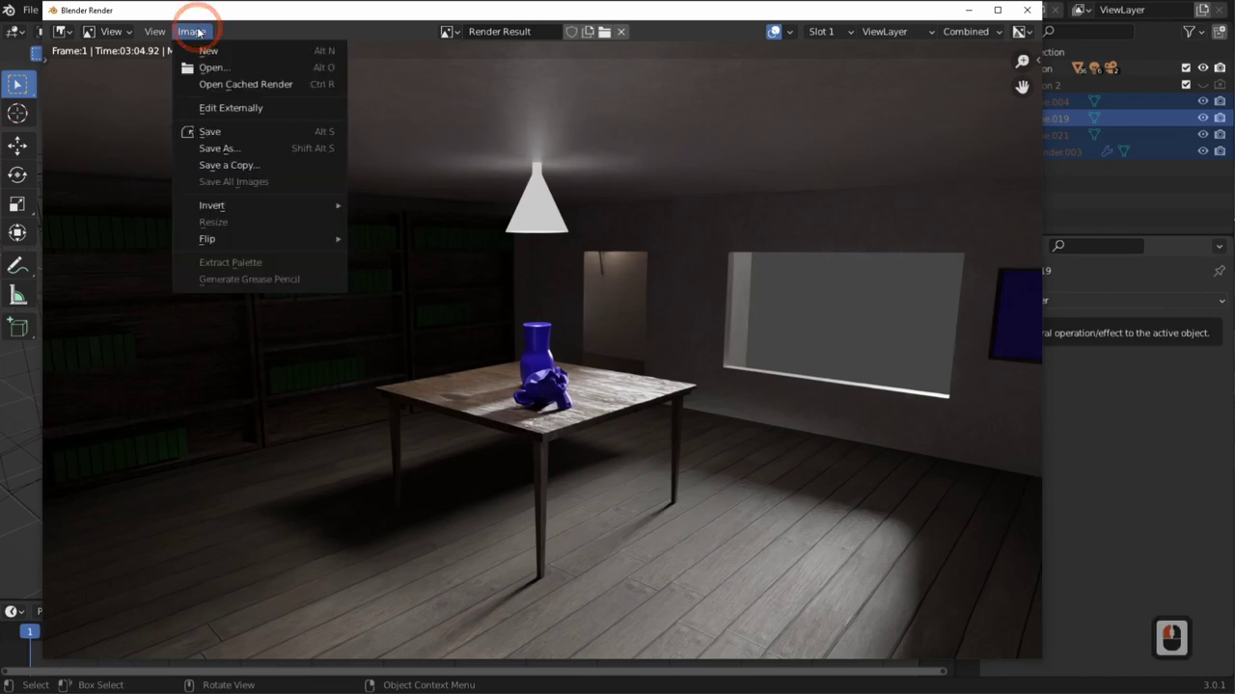
click(233, 133)
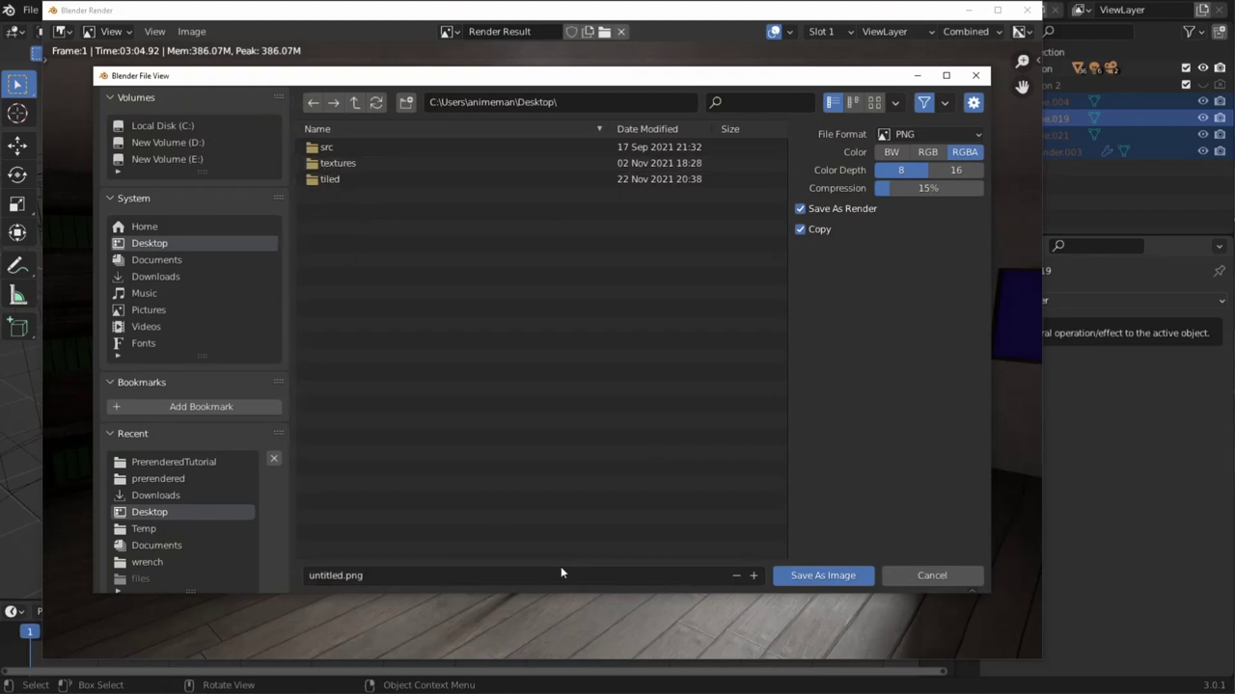
click(426, 576)
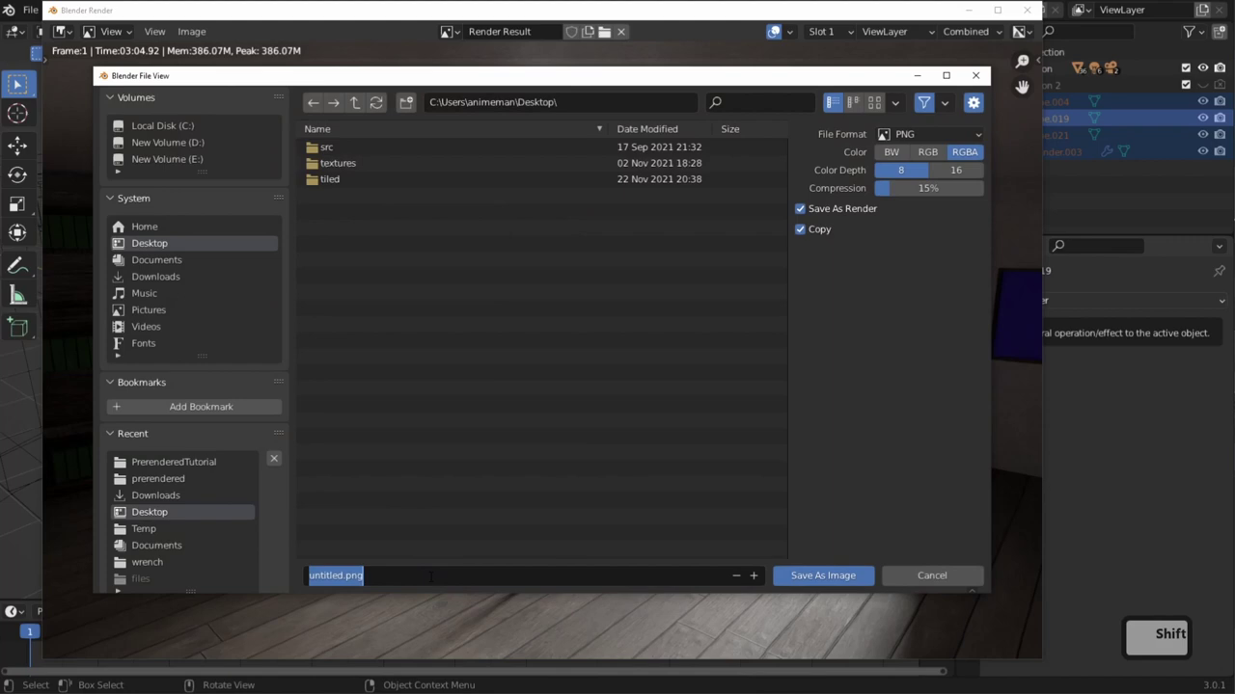
text(Re)
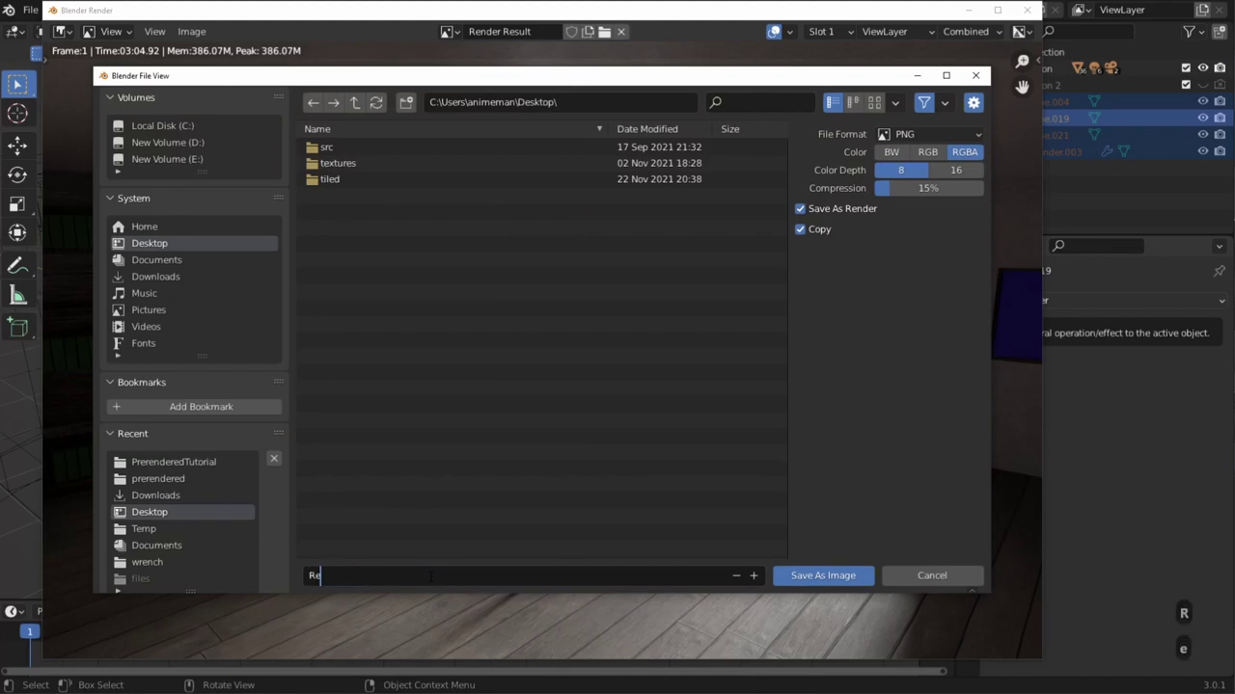
key(BackSpace)
key(BackSpace)
text(ProjectionRender)
key(Return)
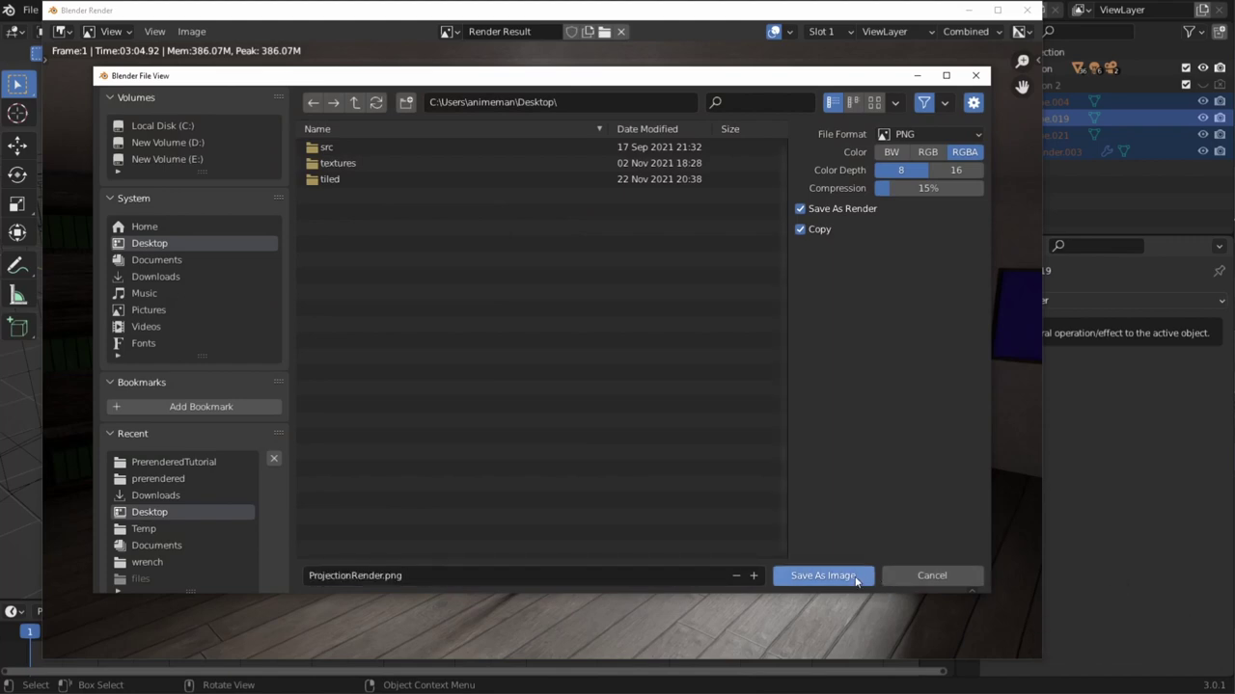
click(852, 577)
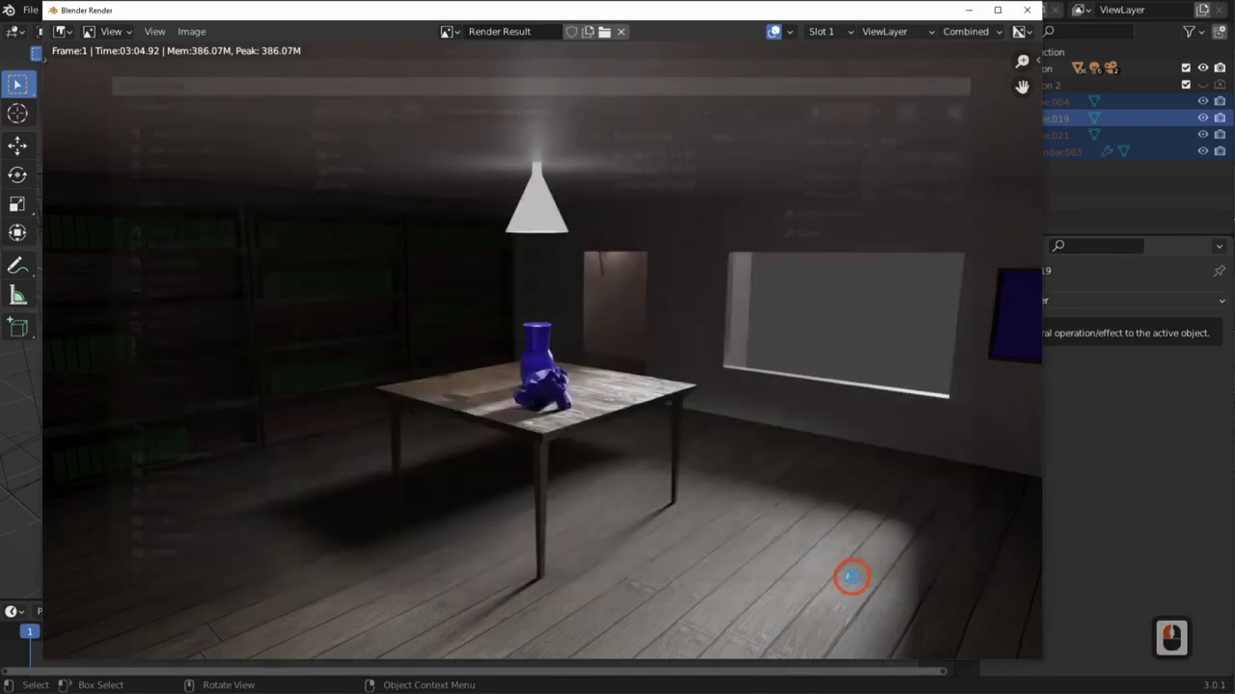
click(1028, 11)
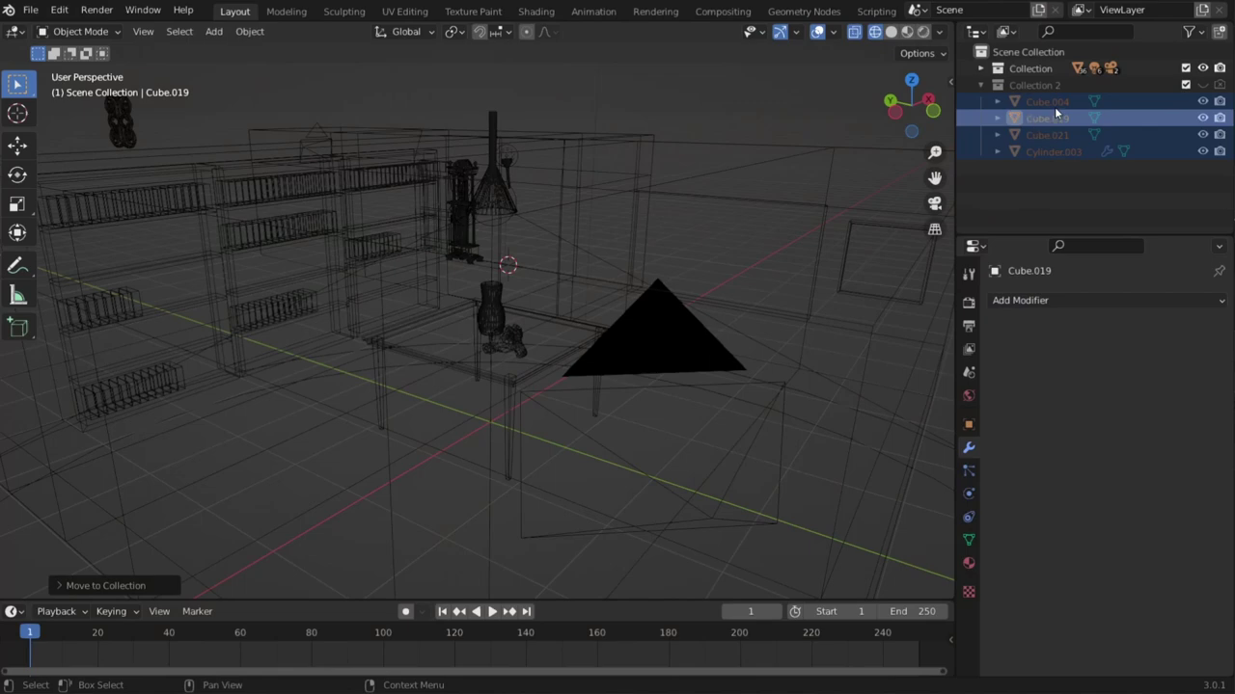
Hide the original collection in the viewport and show Collection 2 instead.
click(1203, 69)
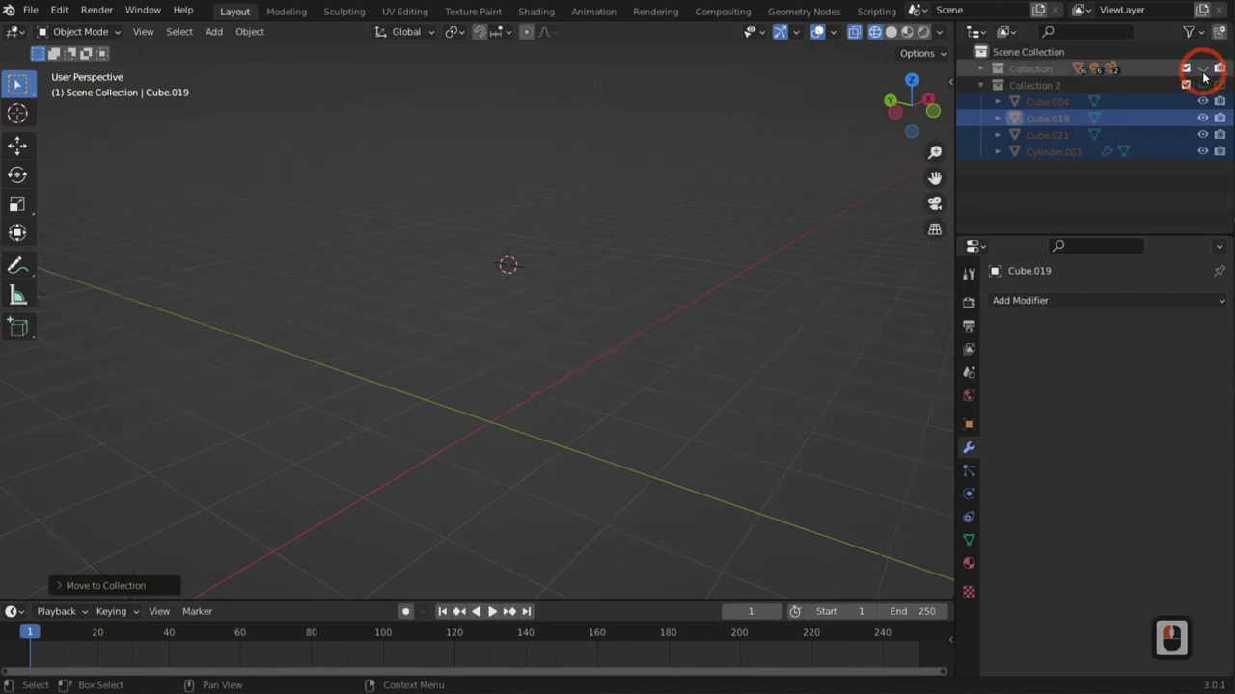
click(1203, 85)
mouse_move(502, 328)
middle_down()
mouse_move(449, 334)
mouse_move(440, 349)
mouse_move(496, 320)
middle_up()
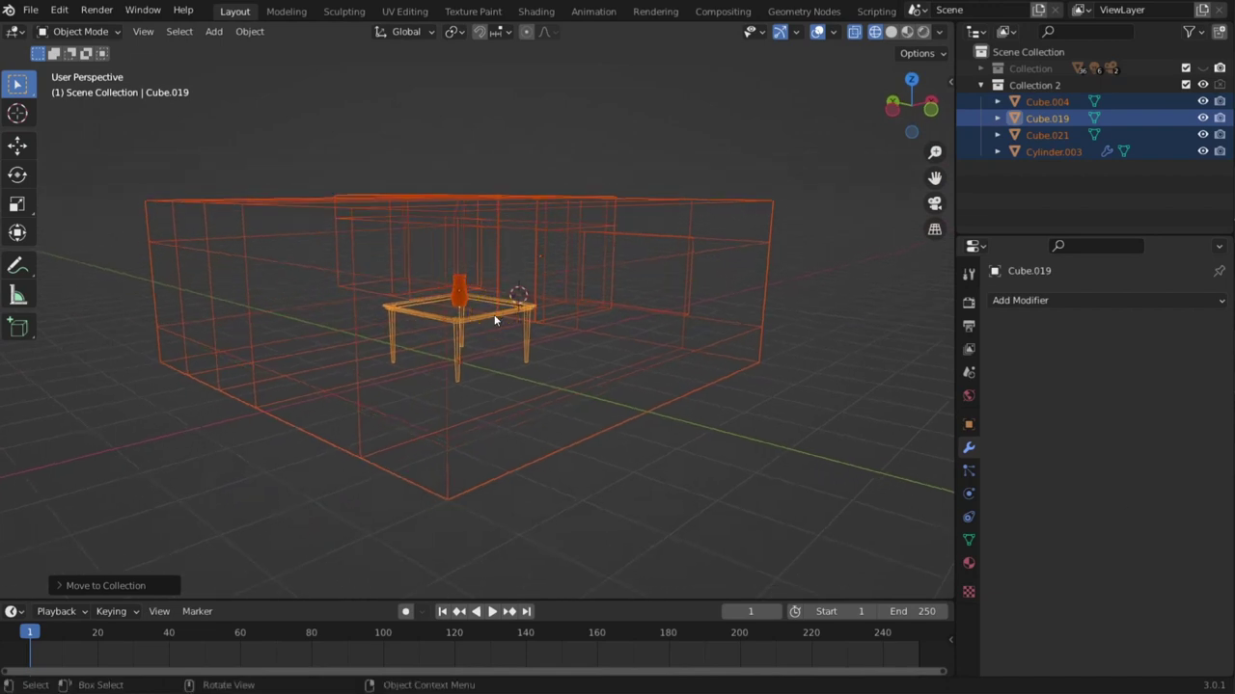
Look through the scene camera at the duplicates with the whole camera frame in view.
key(0)
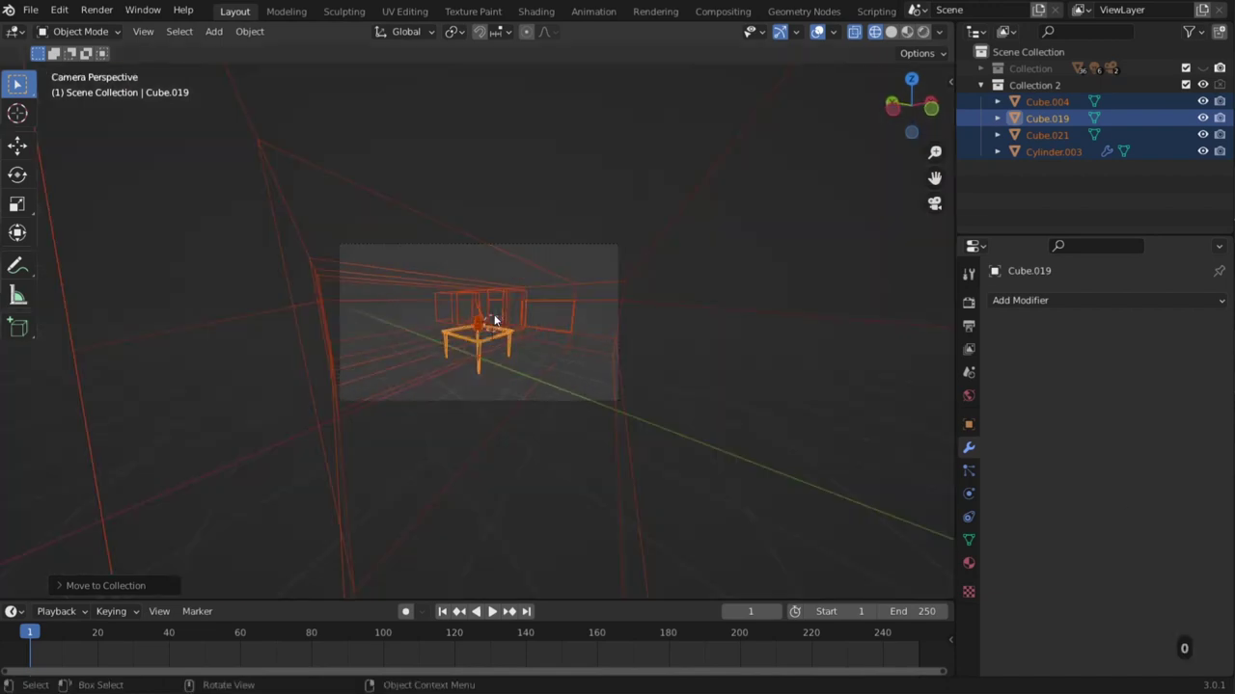
scroll(511, 314, up, 6)
mouse_move(562, 348)
shift+middle_down()
mouse_move(546, 363)
mouse_move(558, 353)
shift+middle_up()
scroll(559, 353, down, 2)
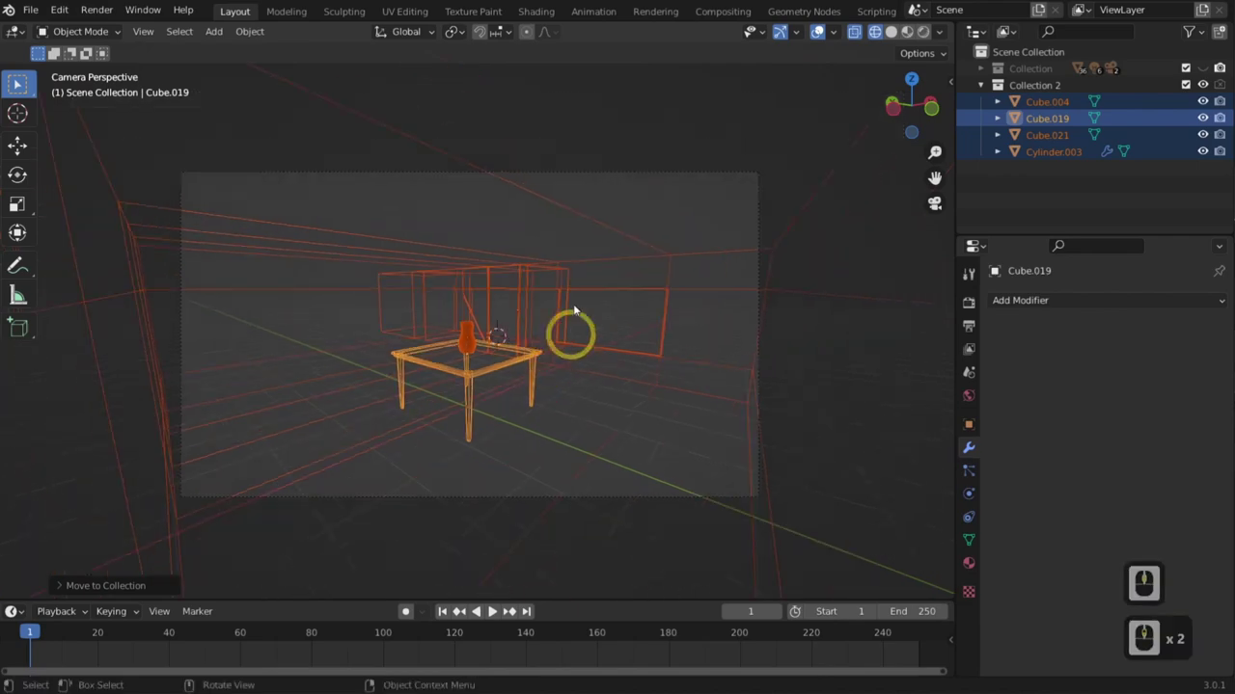
Switch to the UV Editing workspace and select all geometry of the duplicated objects in Edit Mode.
click(403, 13)
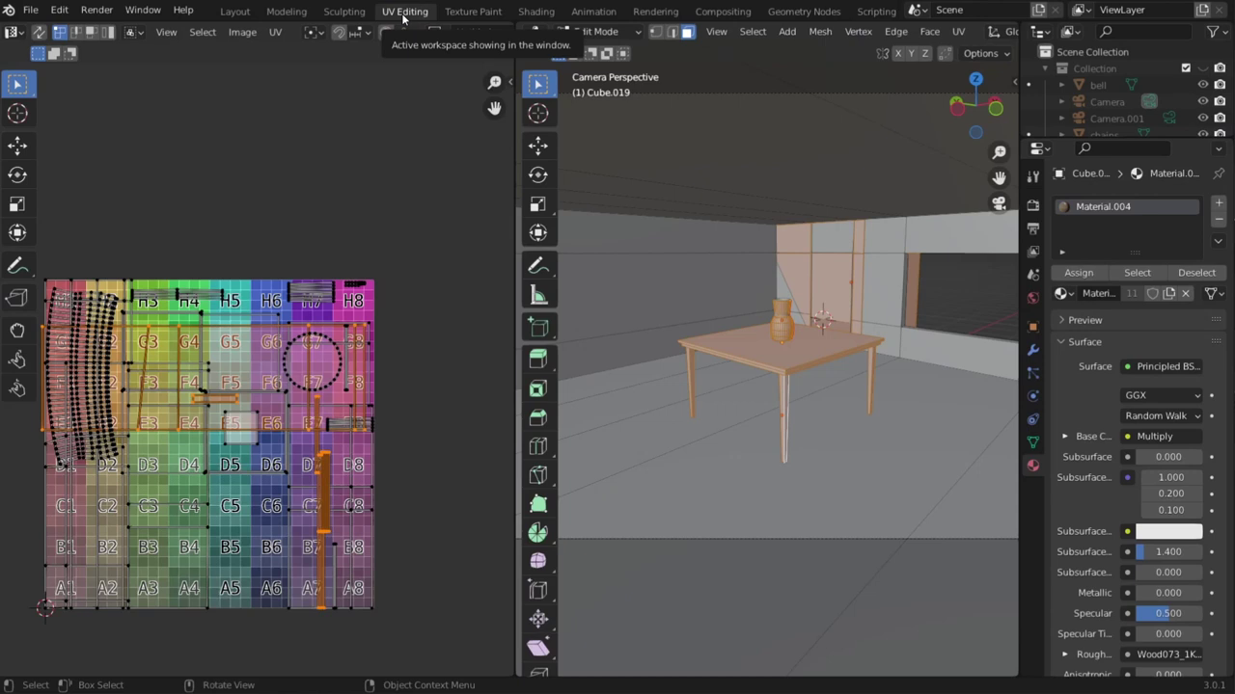
scroll(723, 295, down, 5)
scroll(805, 373, up, 2)
scroll(805, 374, up, 1)
scroll(805, 373, down, 2)
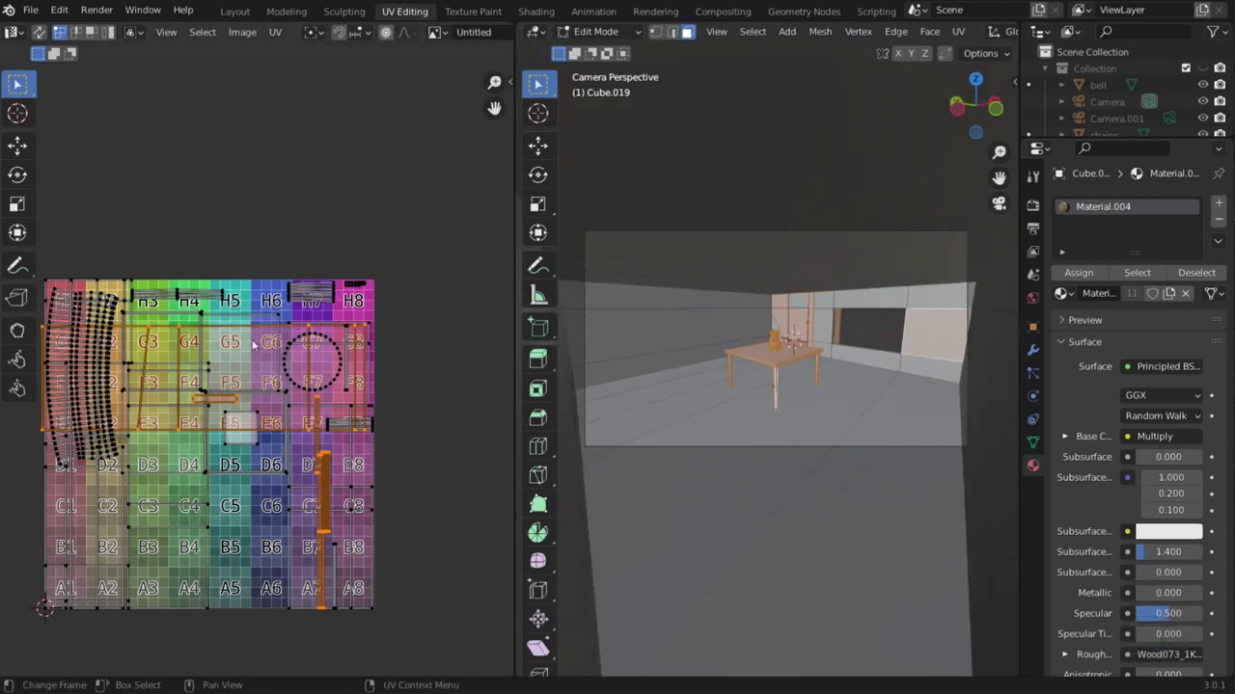
key(a)
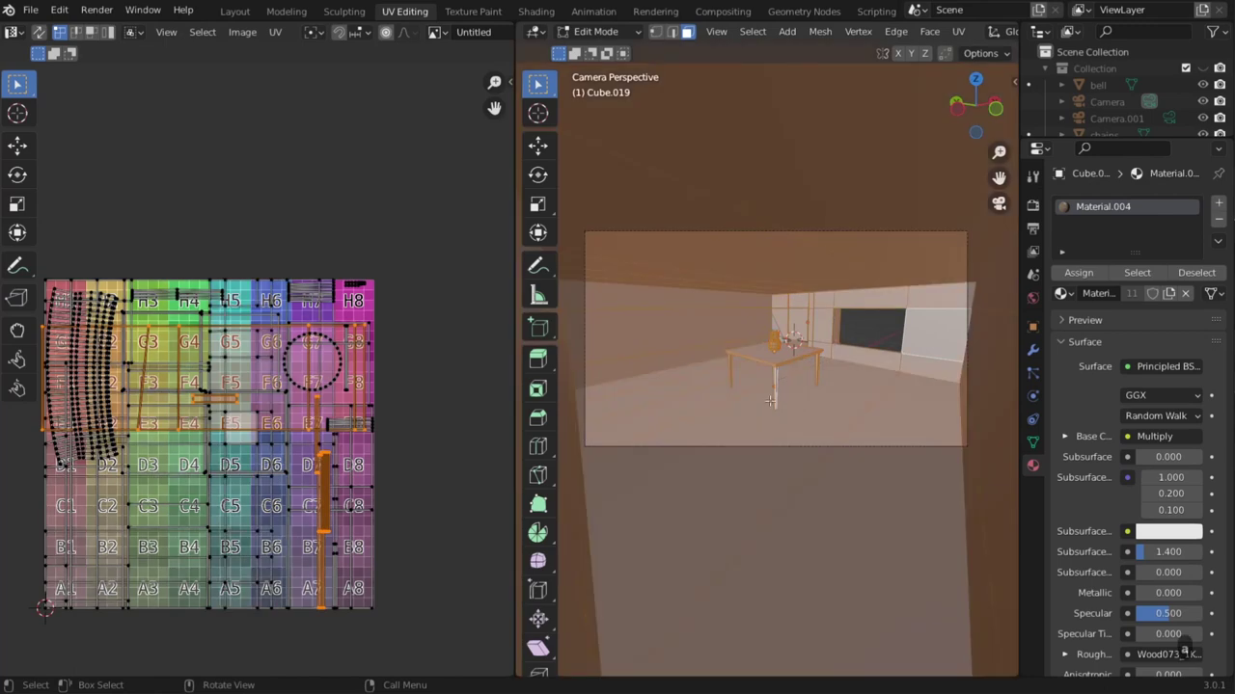
Inspect the UVs of the table and the vase one object at a time in Edit Mode.
click(838, 392)
key(Tab)
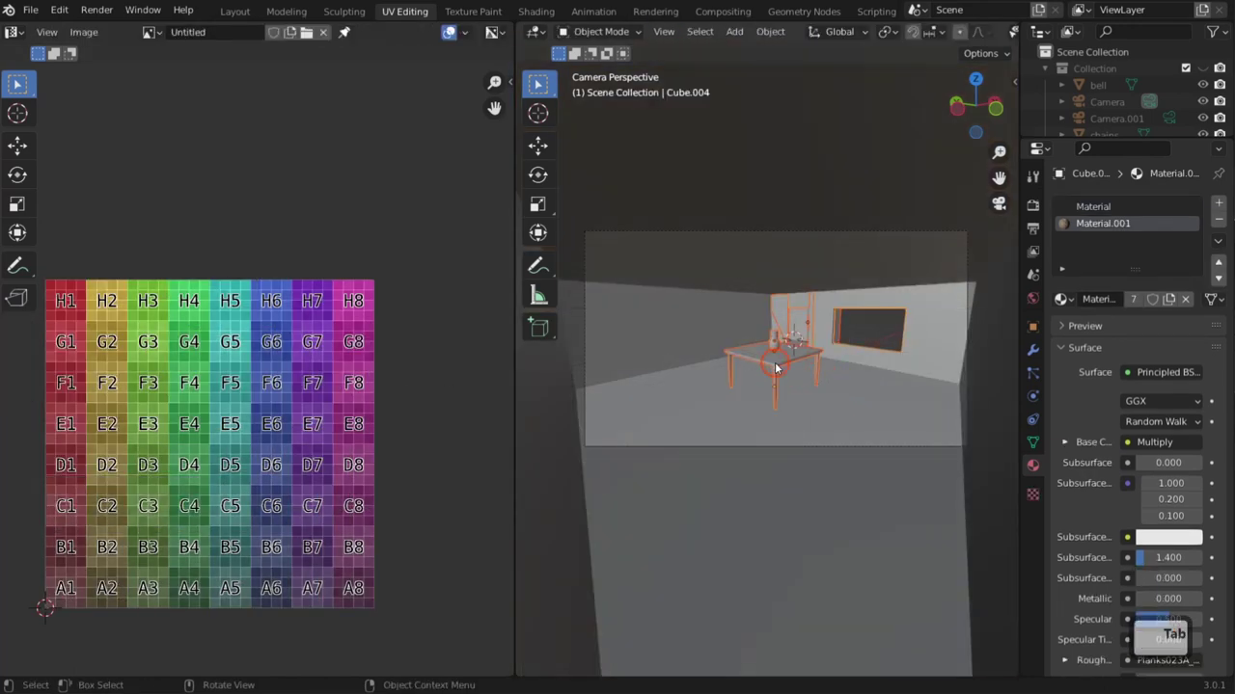
click(793, 410)
key(Tab)
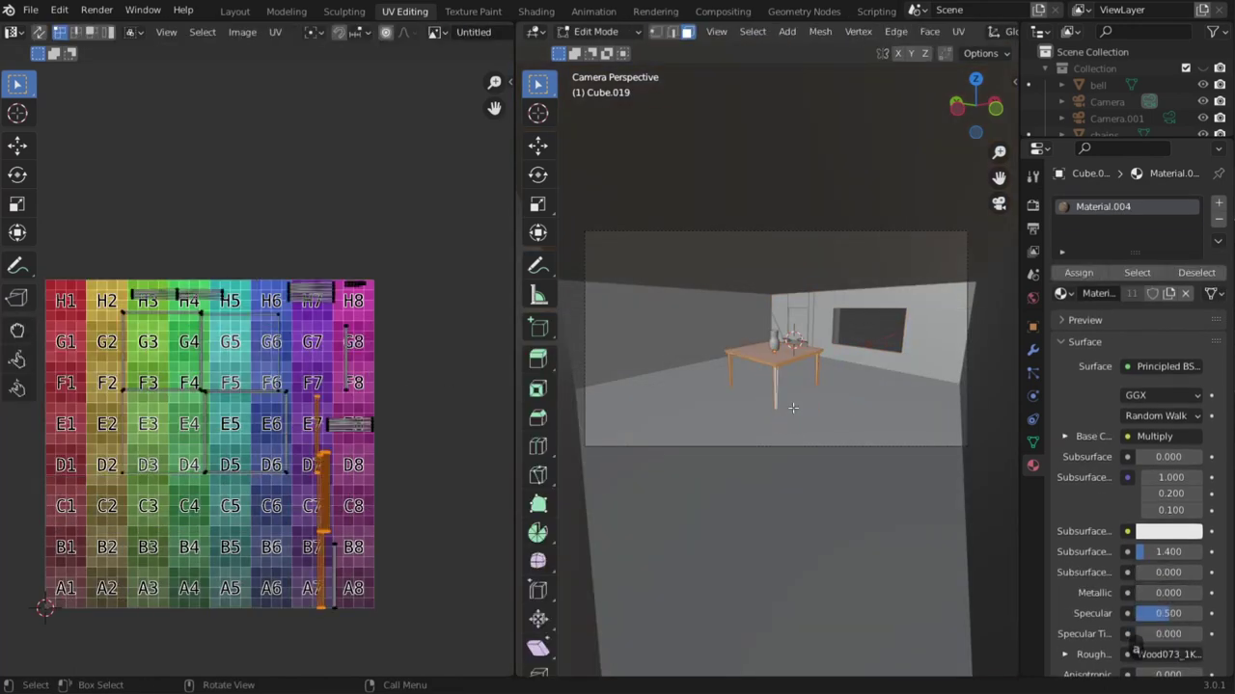
key(Tab)
click(773, 343)
key(Tab)
key(Tab)
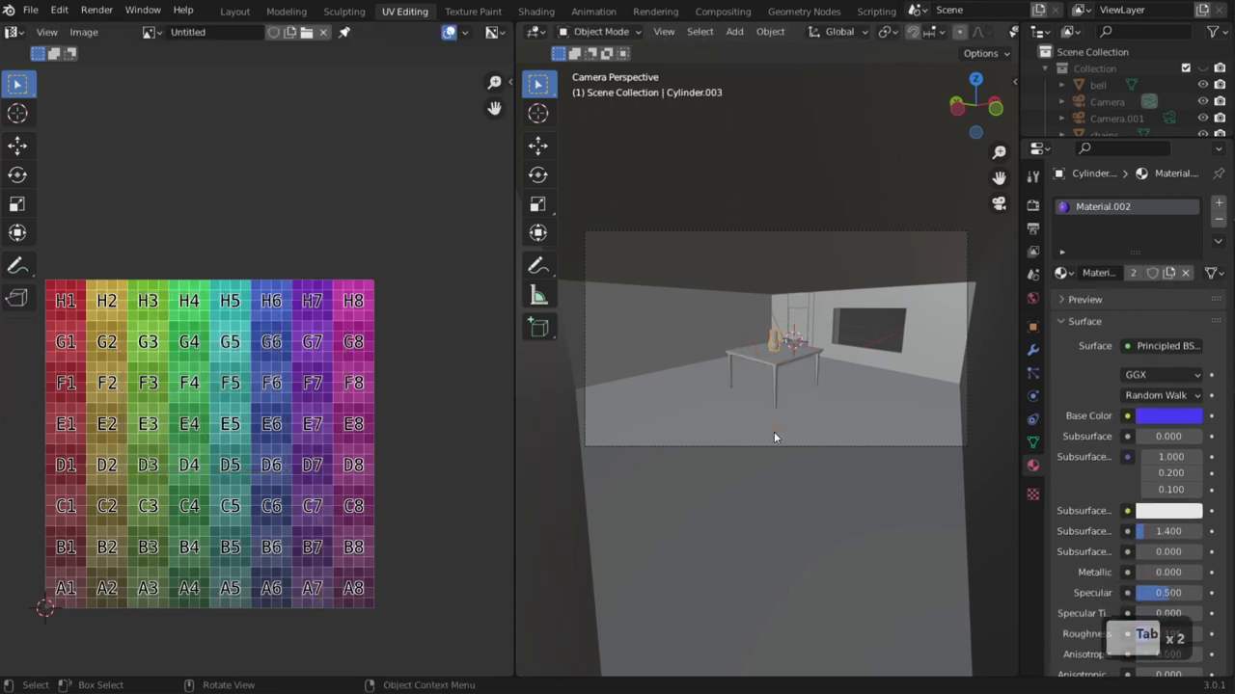
Select all the duplicated objects again and join them into a single object in Object Mode.
click(773, 438)
click(773, 438)
key(a)
key(Tab)
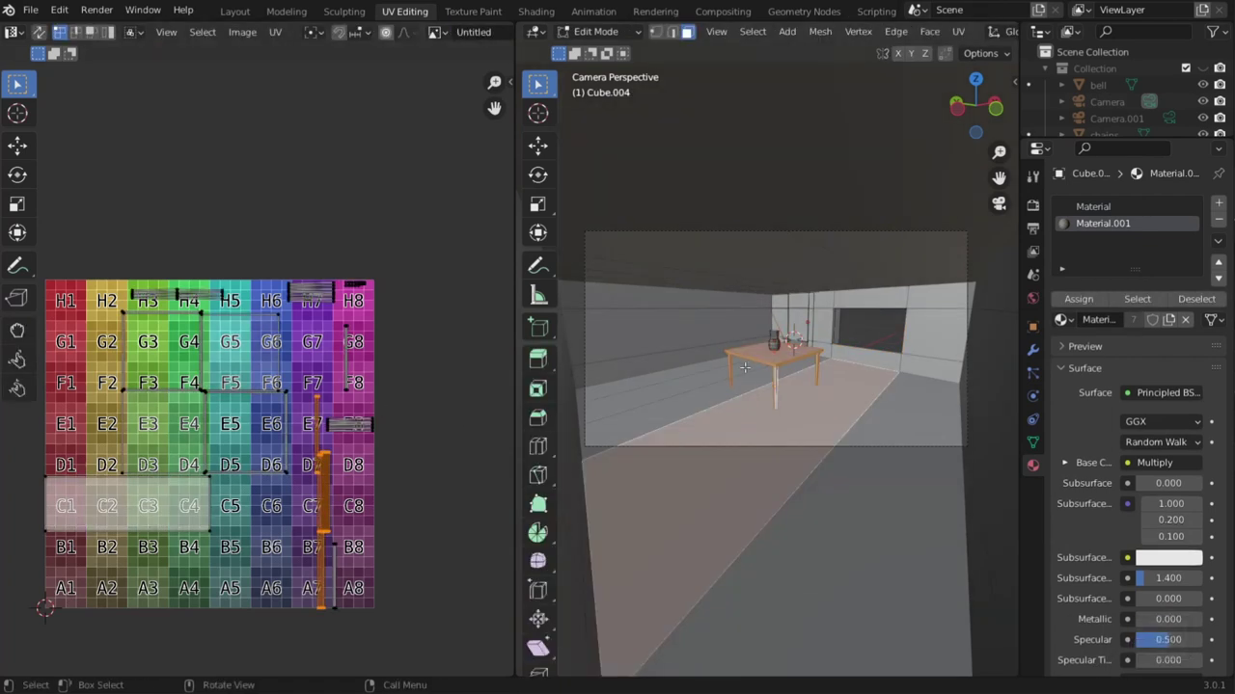
key(a)
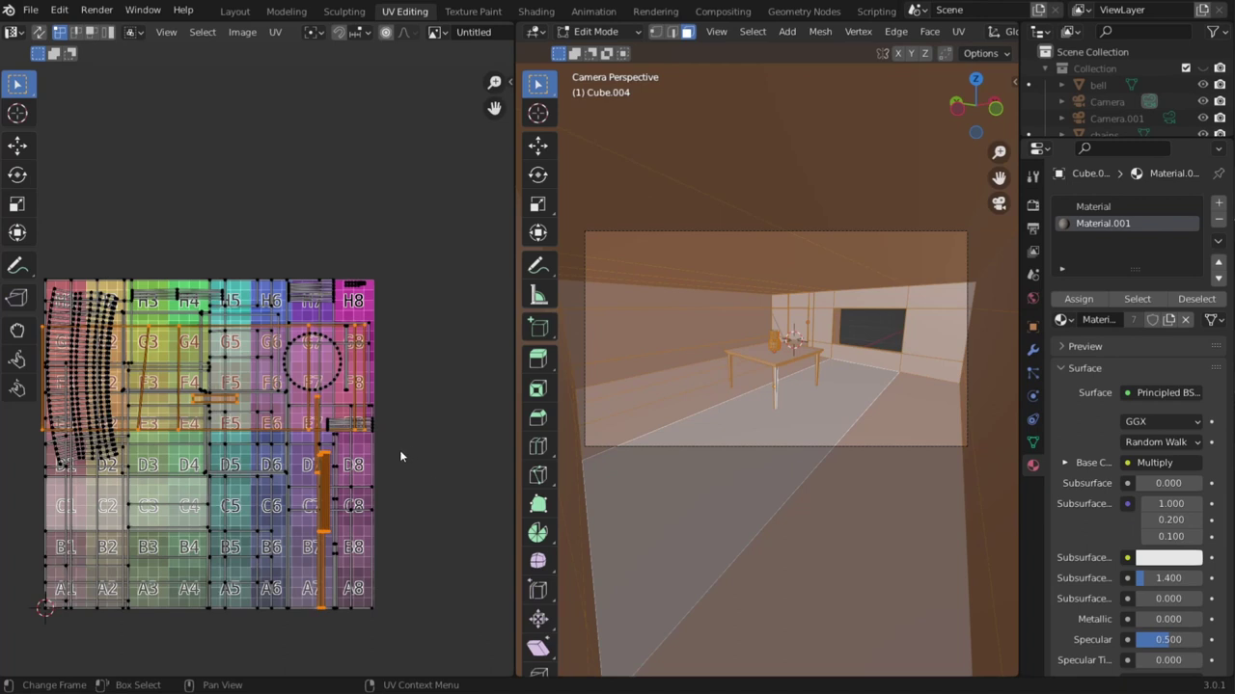
drag(512, 260, 414, 262)
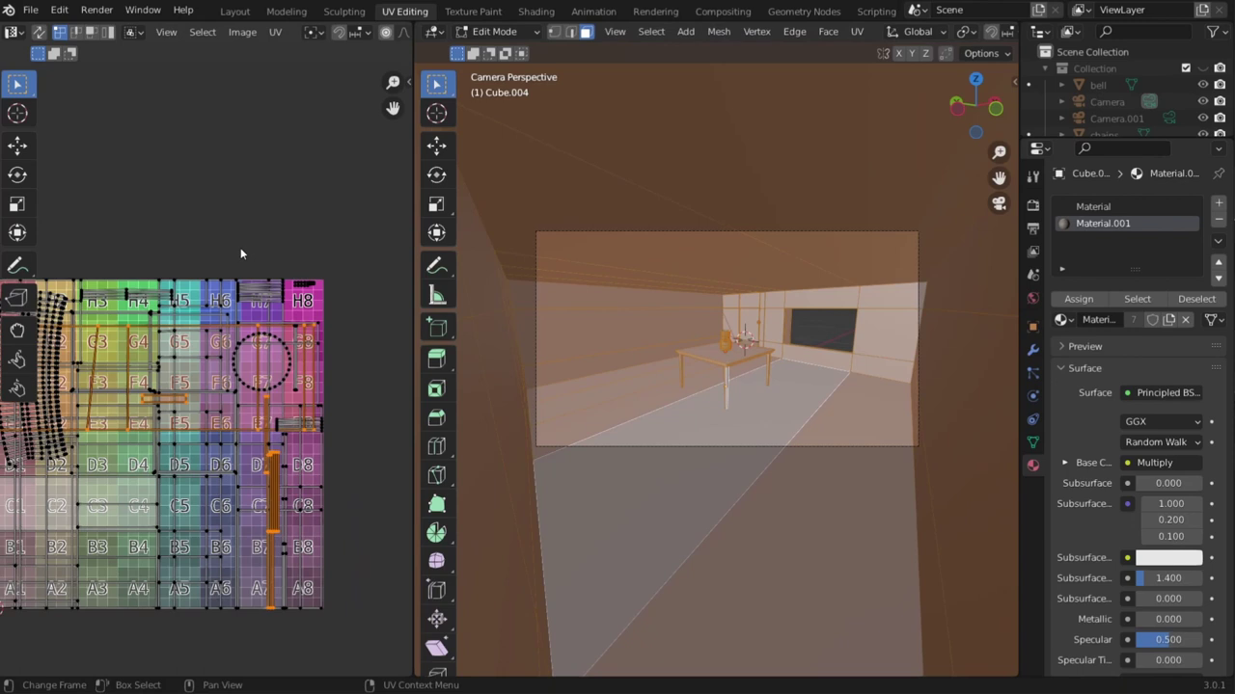
key(Tab)
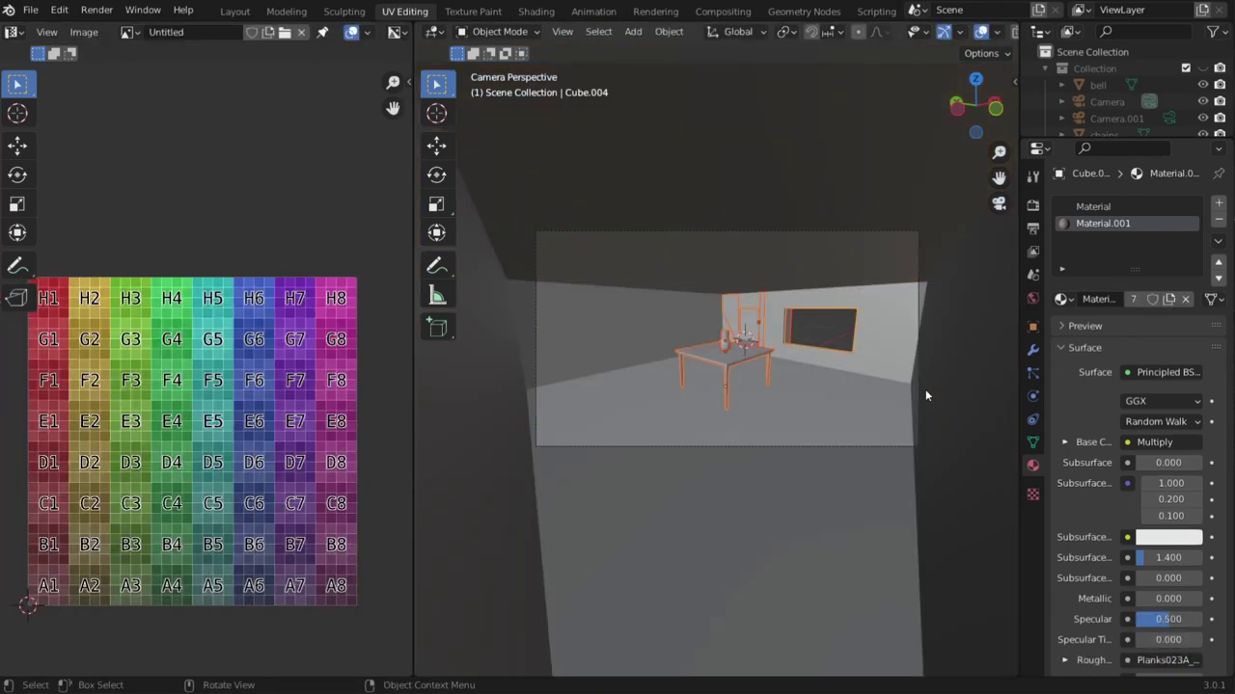
key(ctrl+j)
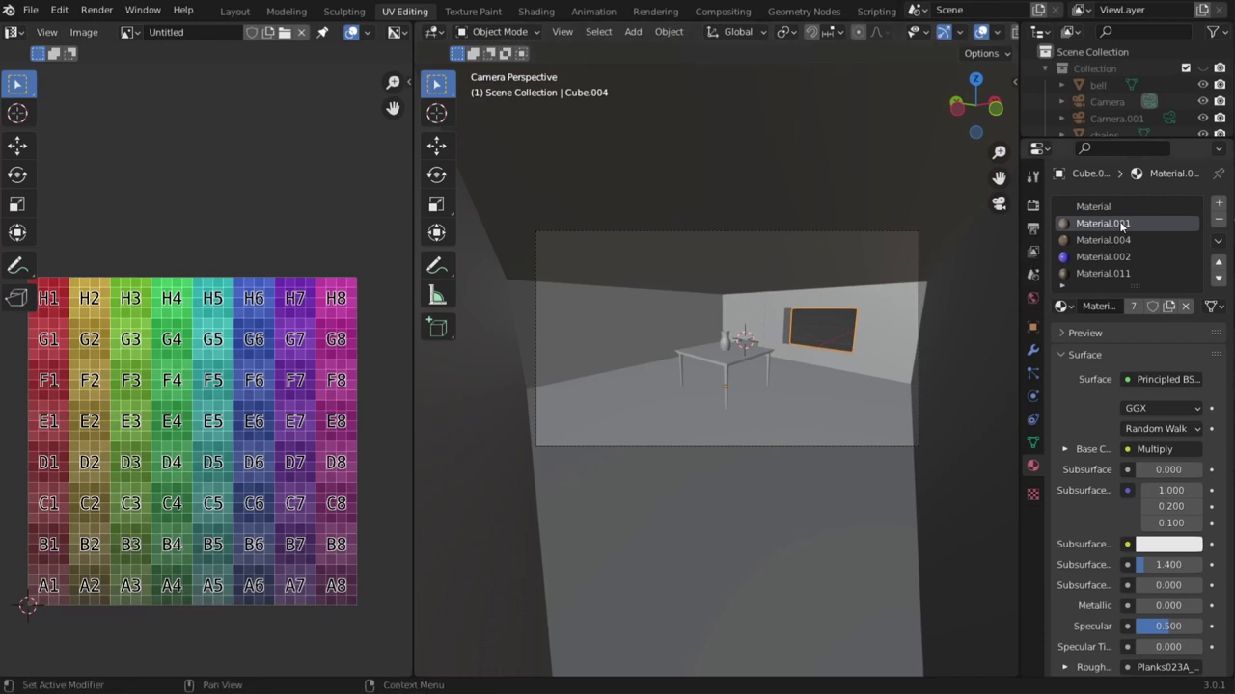
Remove every material slot from the joined object and give it one new material.
click(1217, 220)
click(1217, 220)
click(1218, 220)
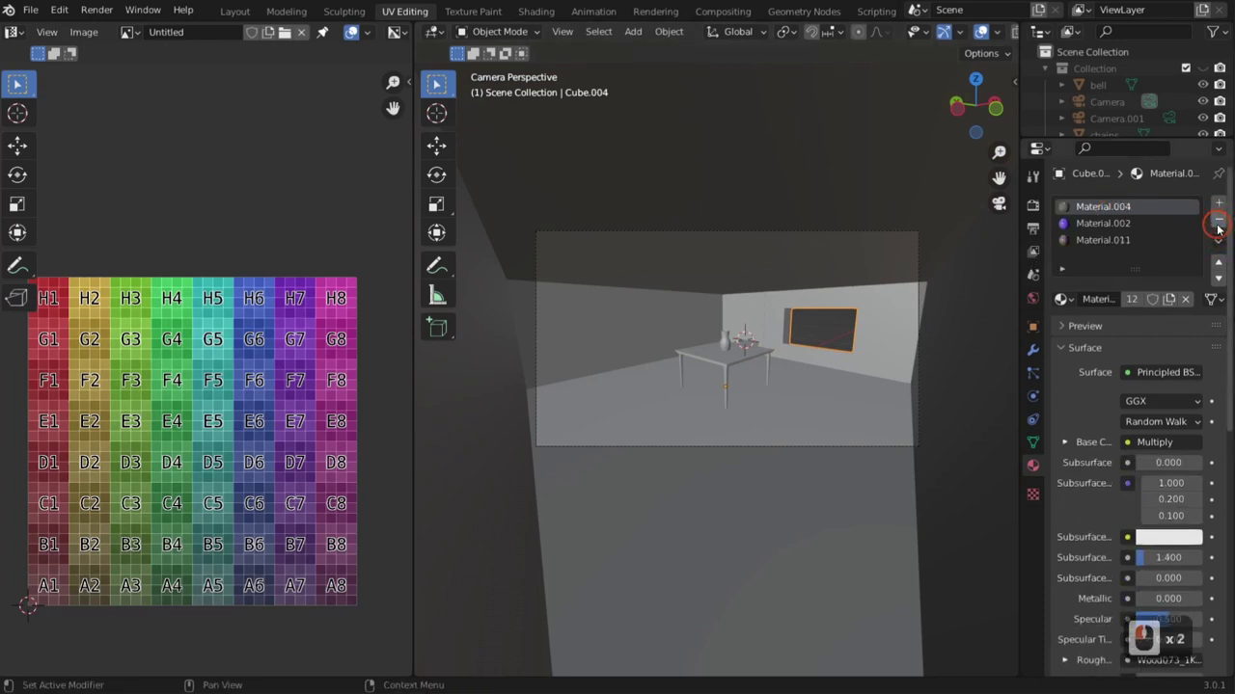
click(1217, 220)
click(1217, 220)
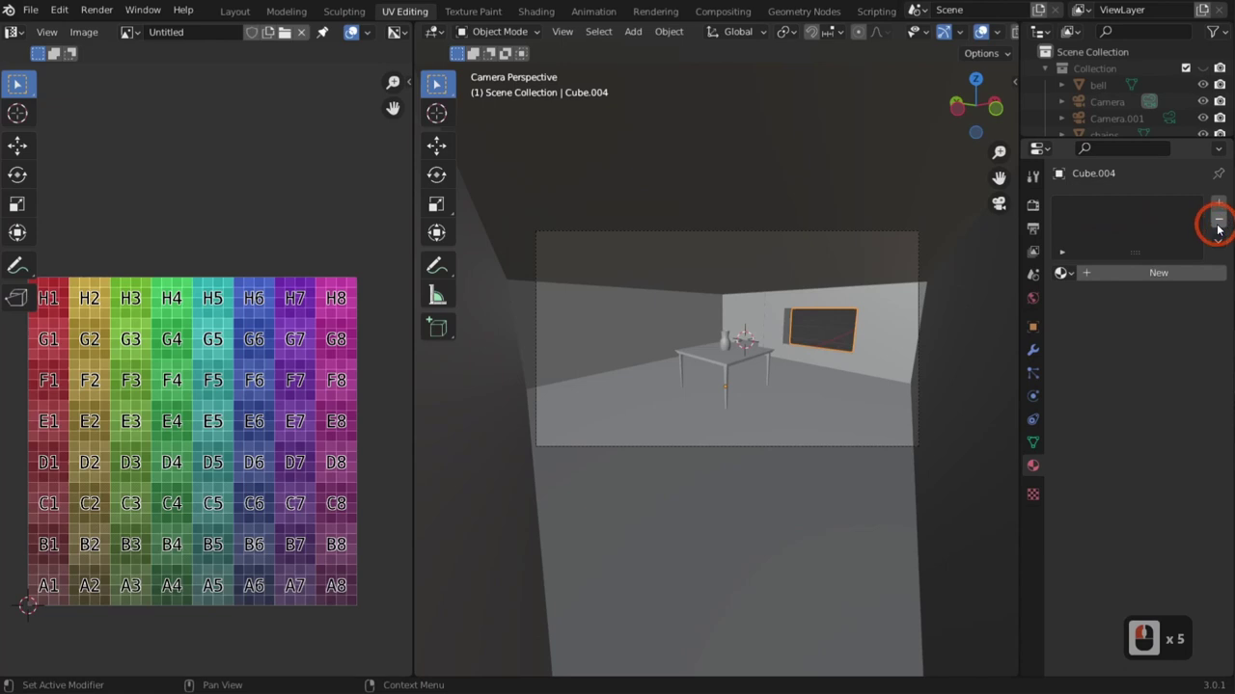
click(1154, 273)
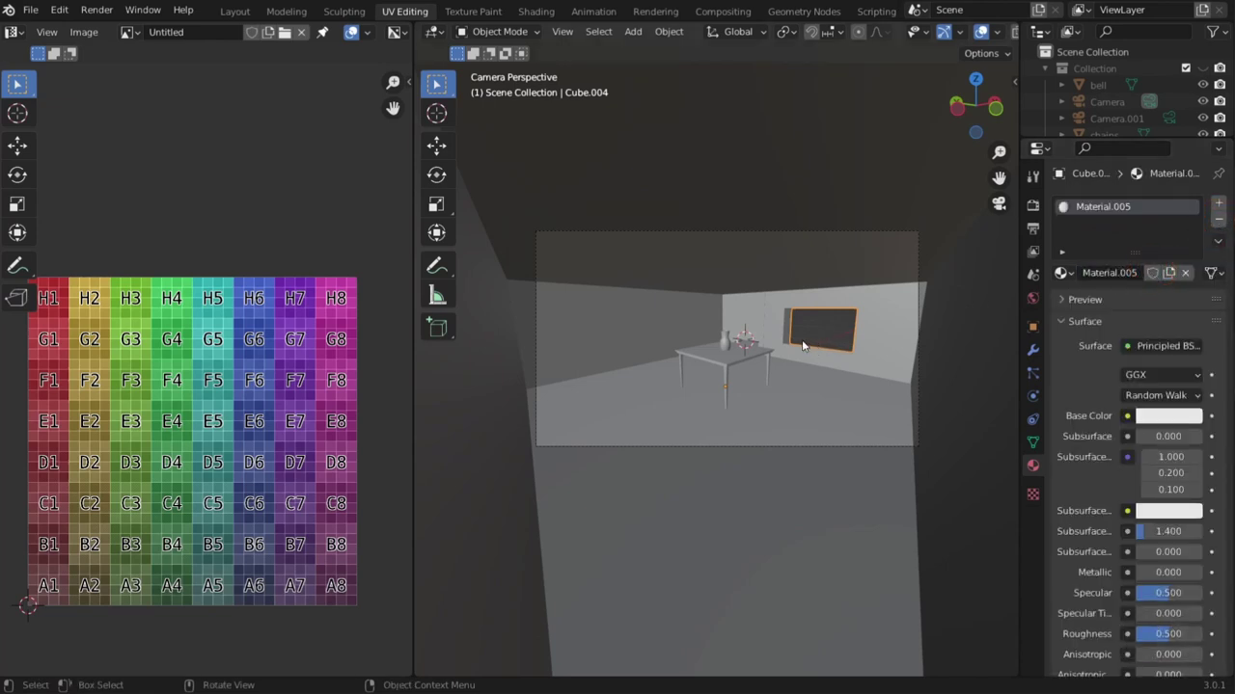
Separate all linked geometry of the adjoining box-shaped room from the joined mesh into its own object.
middle_drag(738, 328, 816, 356)
scroll(816, 356, down, 7)
shift+middle_drag(682, 359, 669, 411)
scroll(670, 411, up, 4)
shift+middle_drag(592, 425, 666, 419)
click(642, 442)
key(Tab)
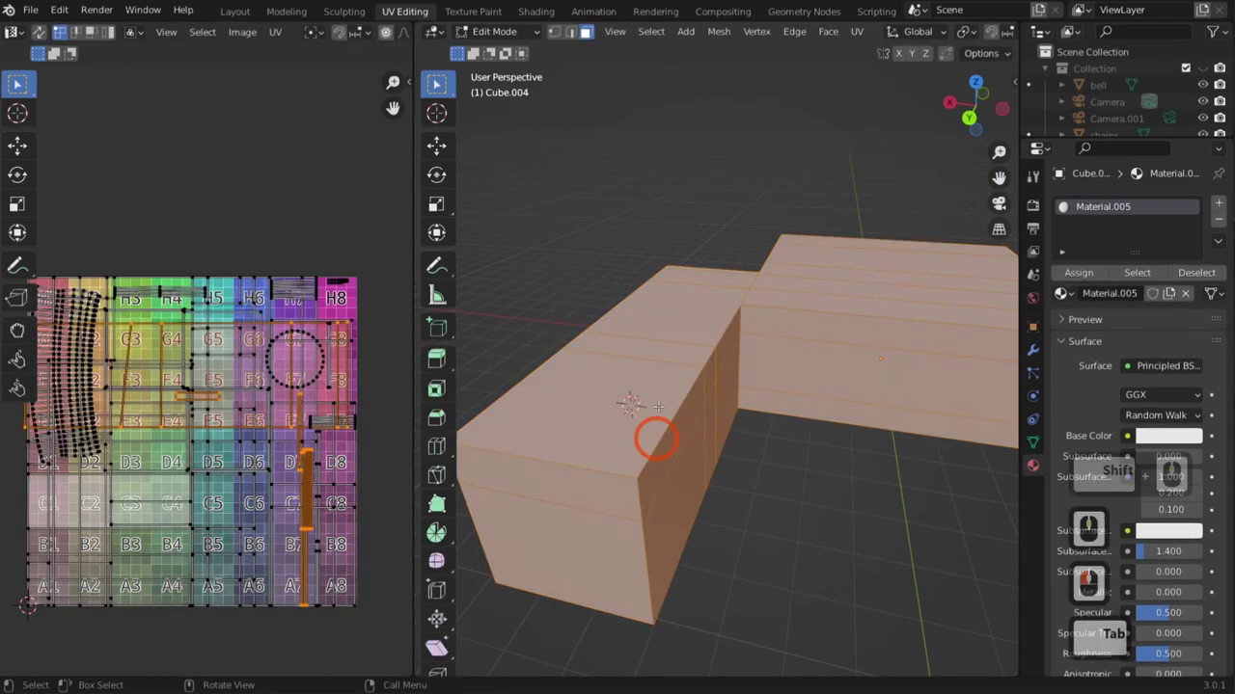
click(600, 439)
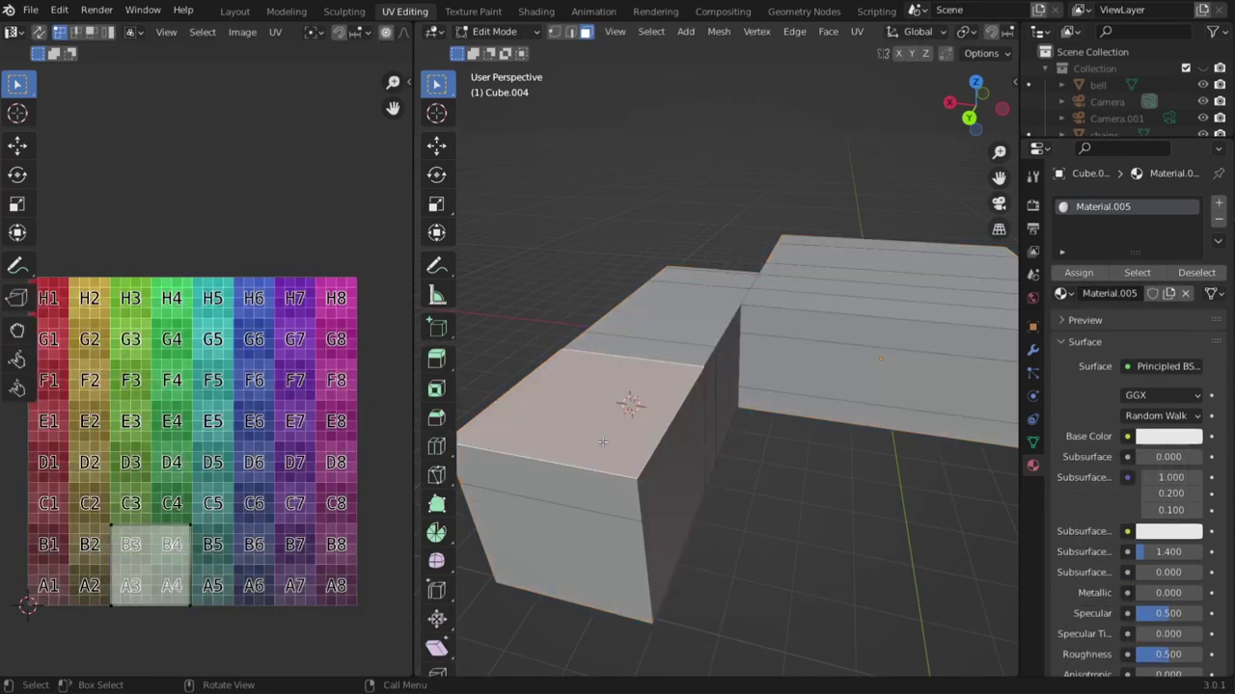
key(ctrl+l)
key(p)
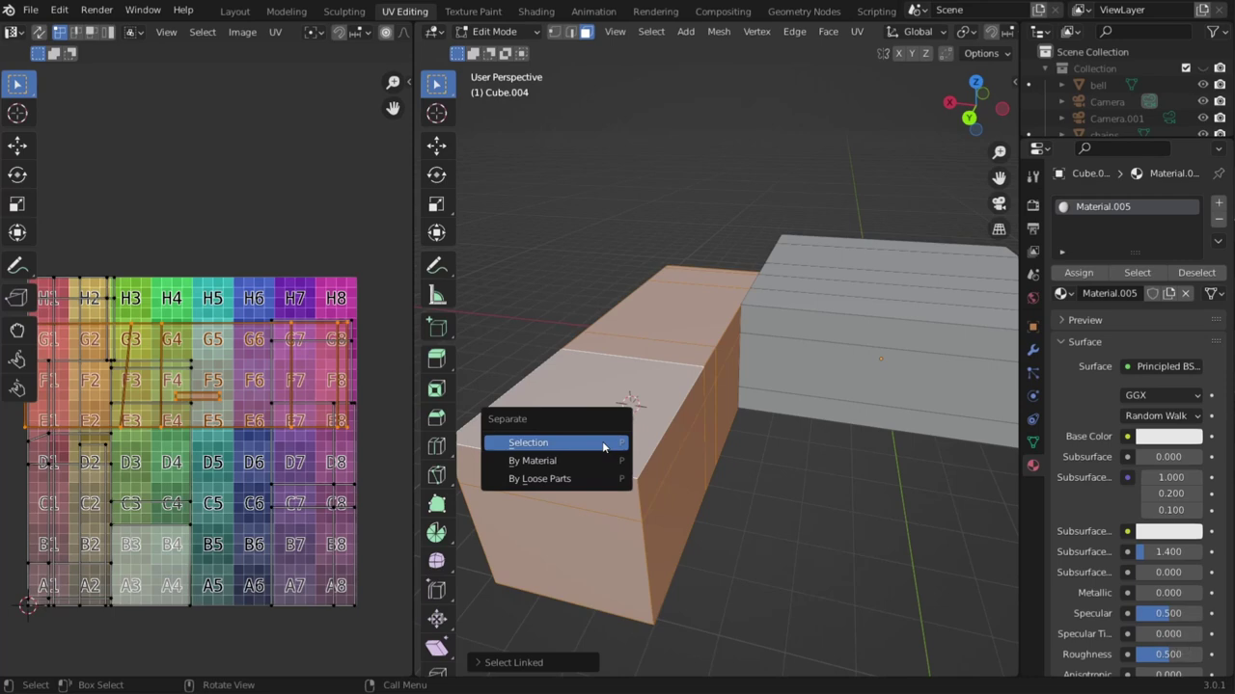
click(602, 441)
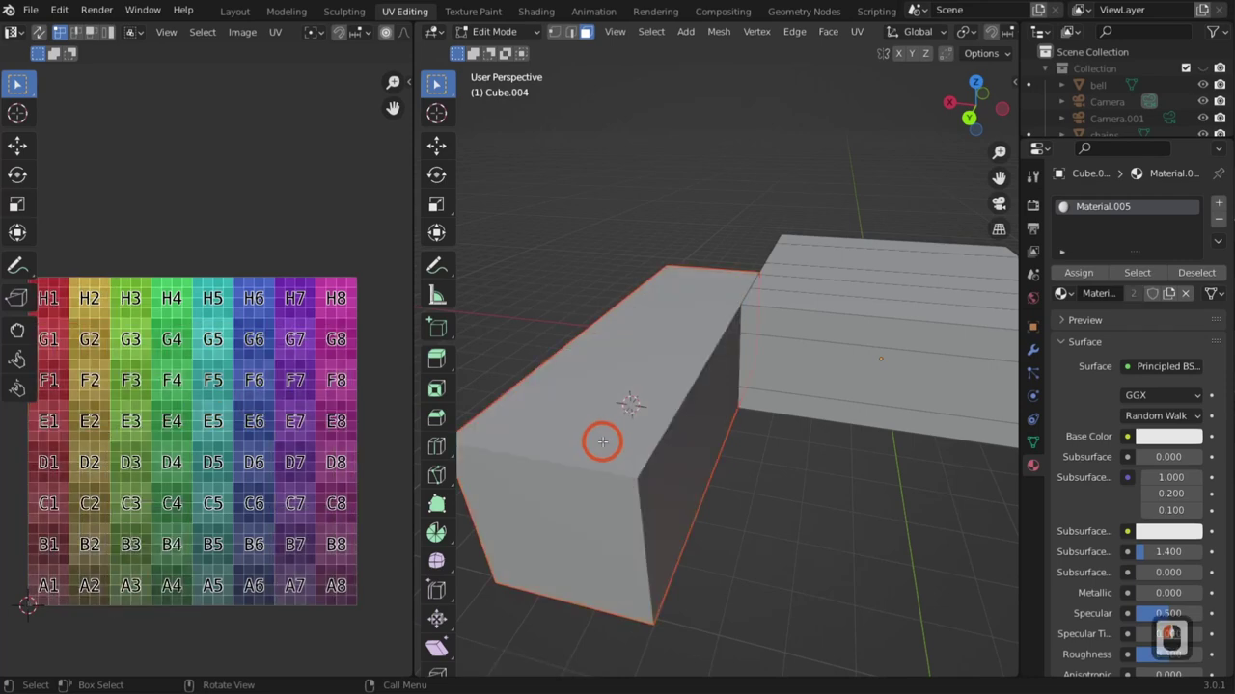
key(Tab)
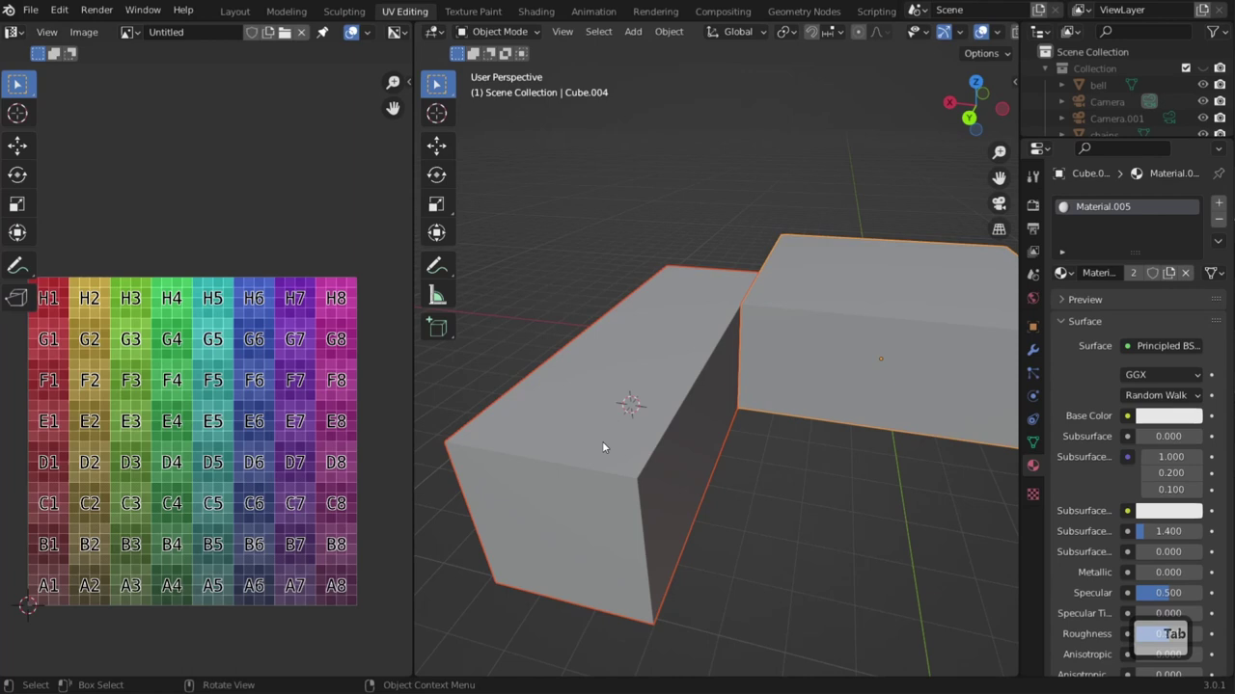
Unwrap both room objects together in Edit Mode with Project from View, looking through the scene camera.
key(KP_0)
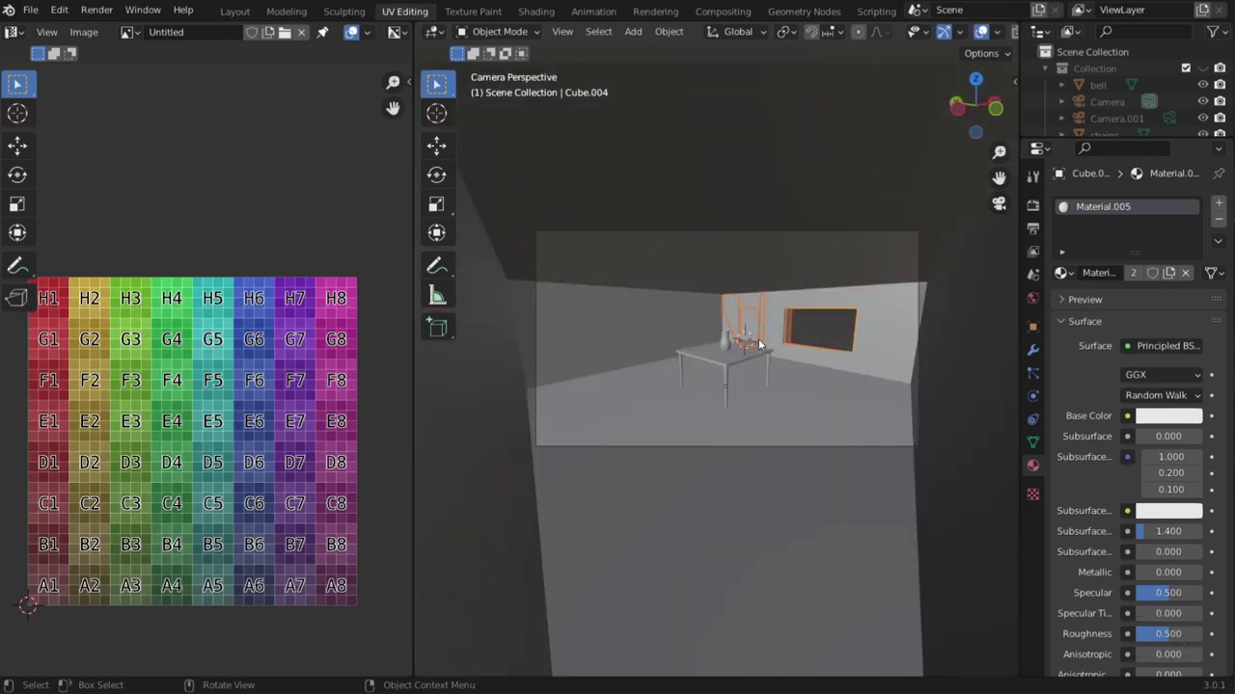
click(779, 386)
shift+click(751, 321)
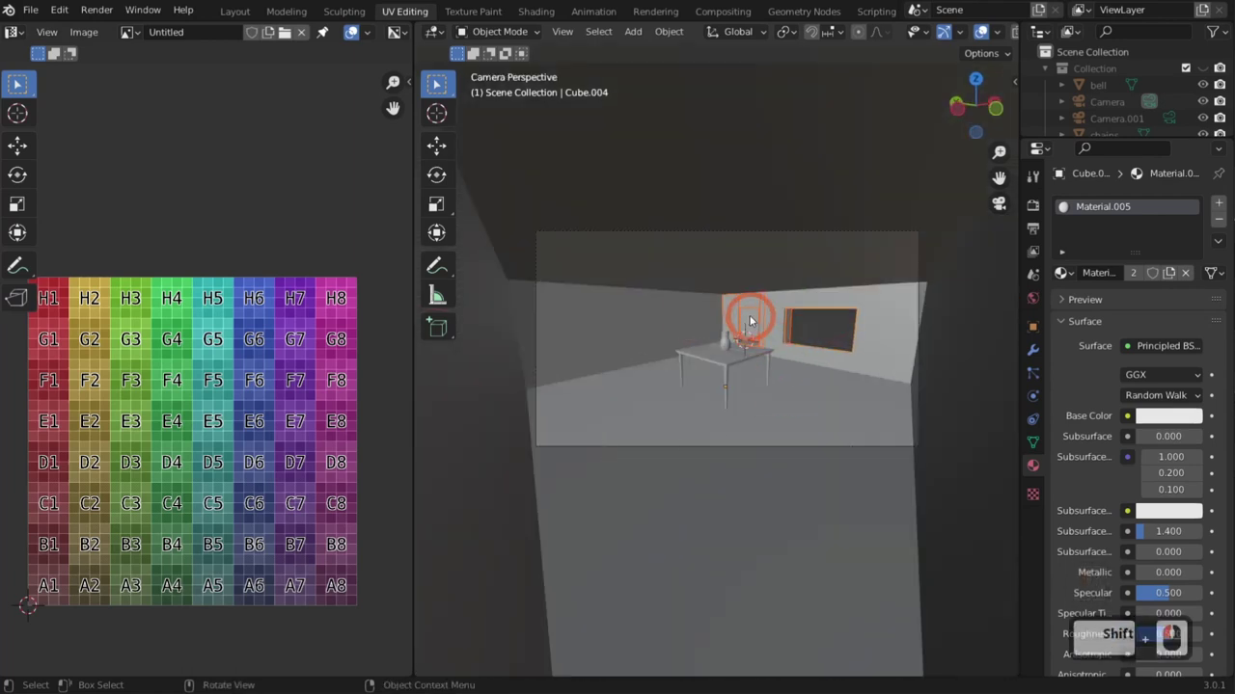
shift+click(751, 321)
key(Tab)
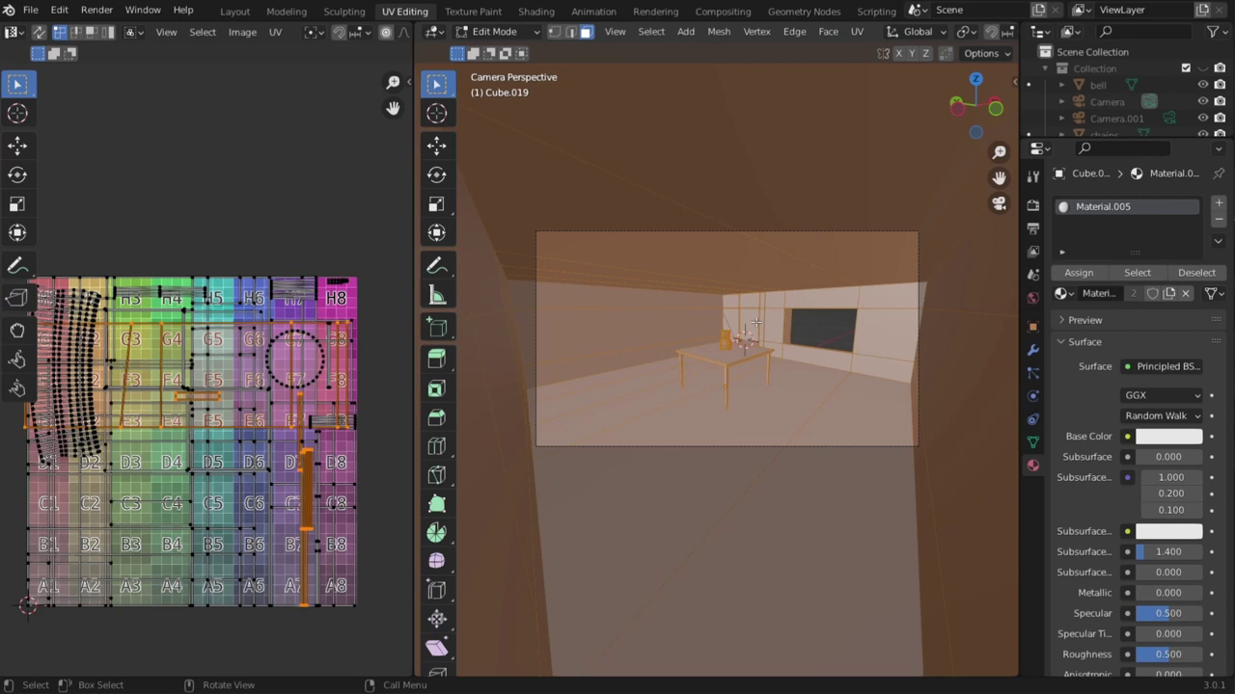
key(u)
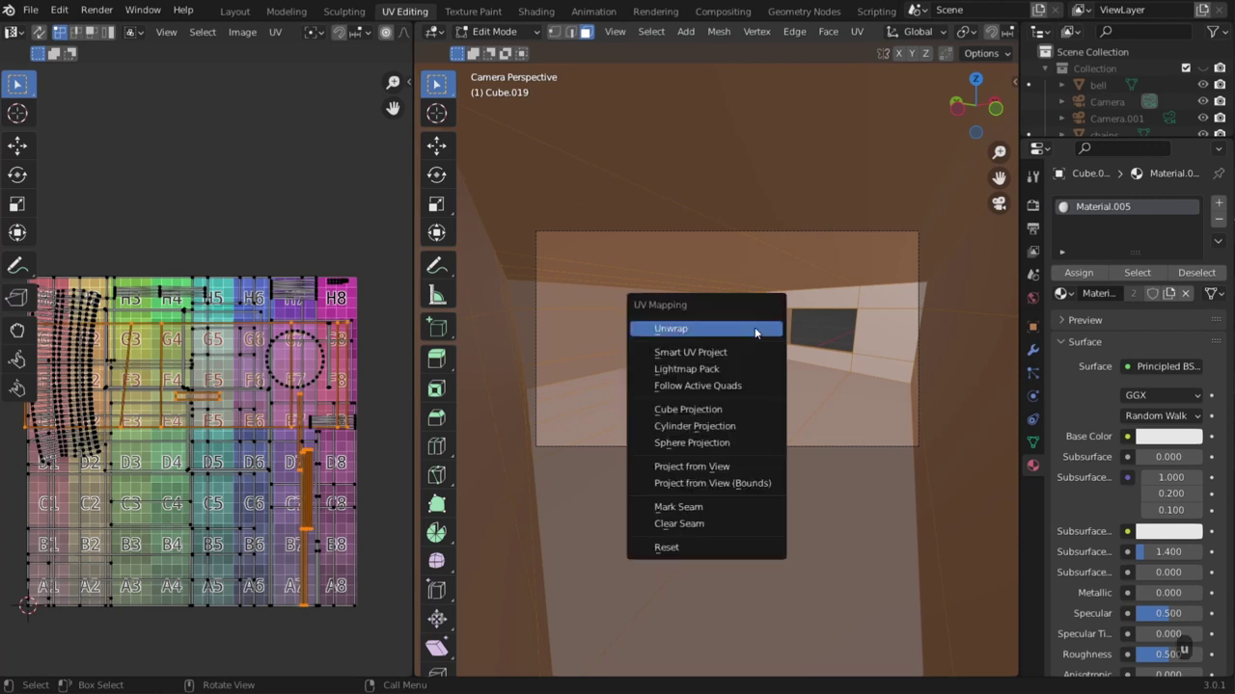
click(730, 466)
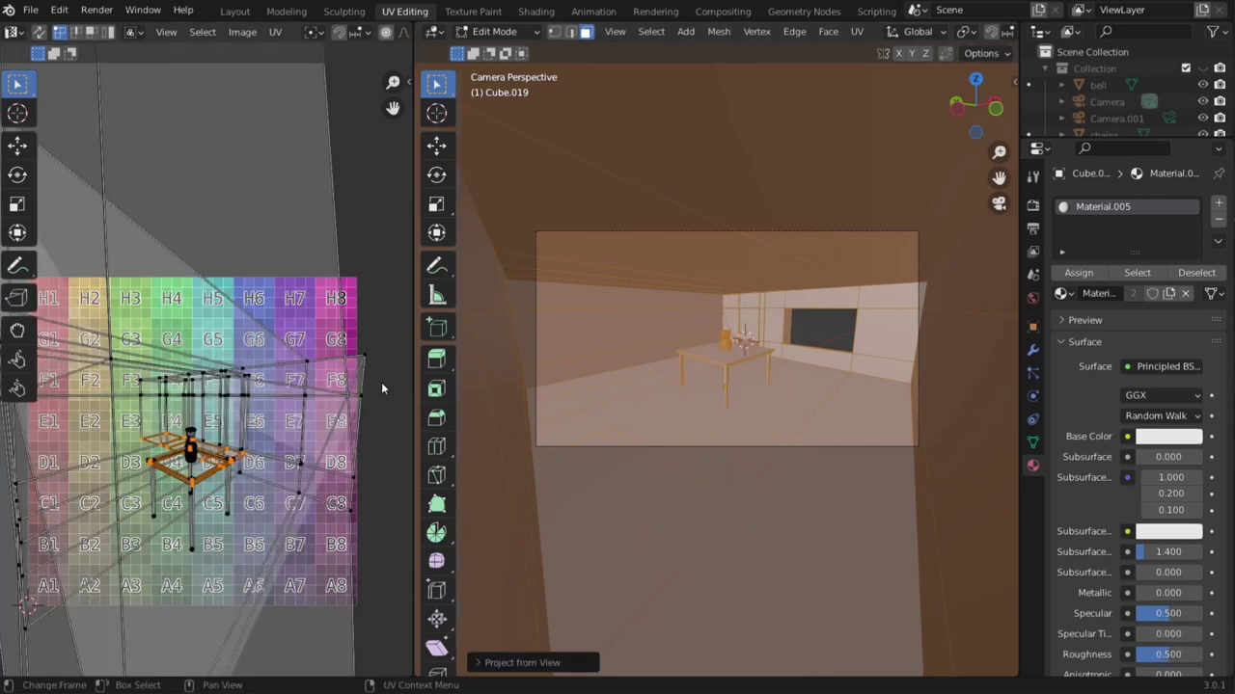
Widen the UV editor and open ProjectionRender.png from the Desktop folder as its image.
drag(411, 377, 523, 375)
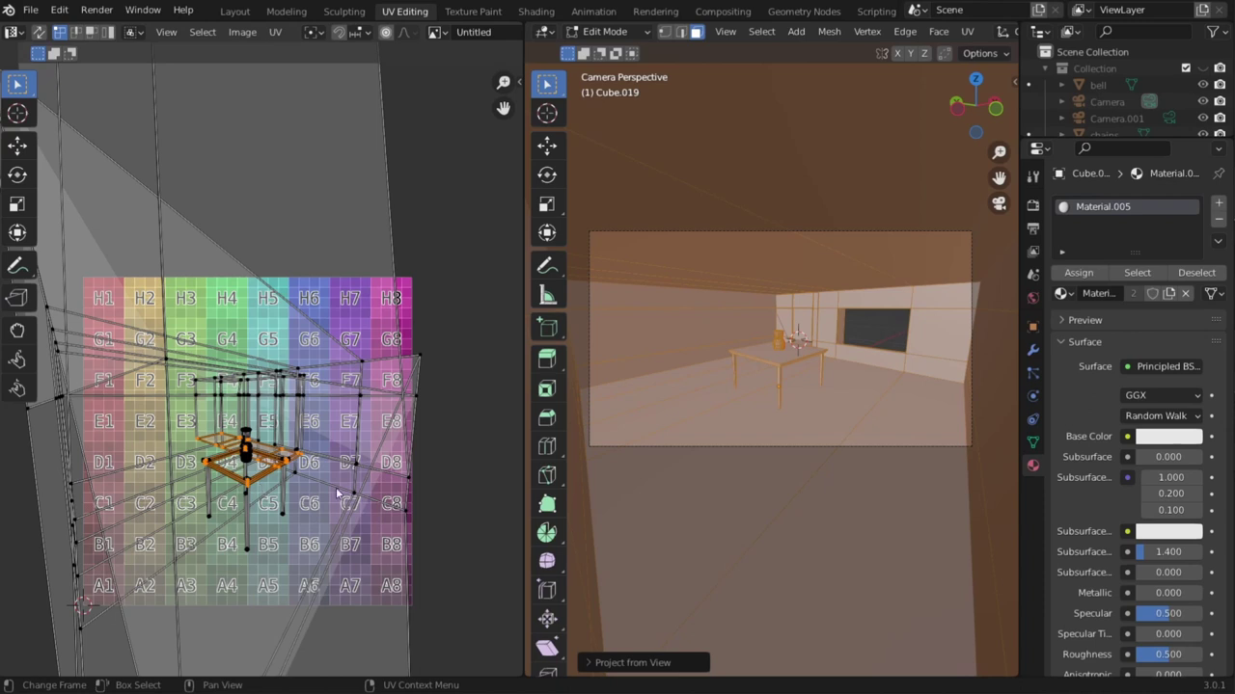
click(444, 33)
scroll(429, 33, down, 6)
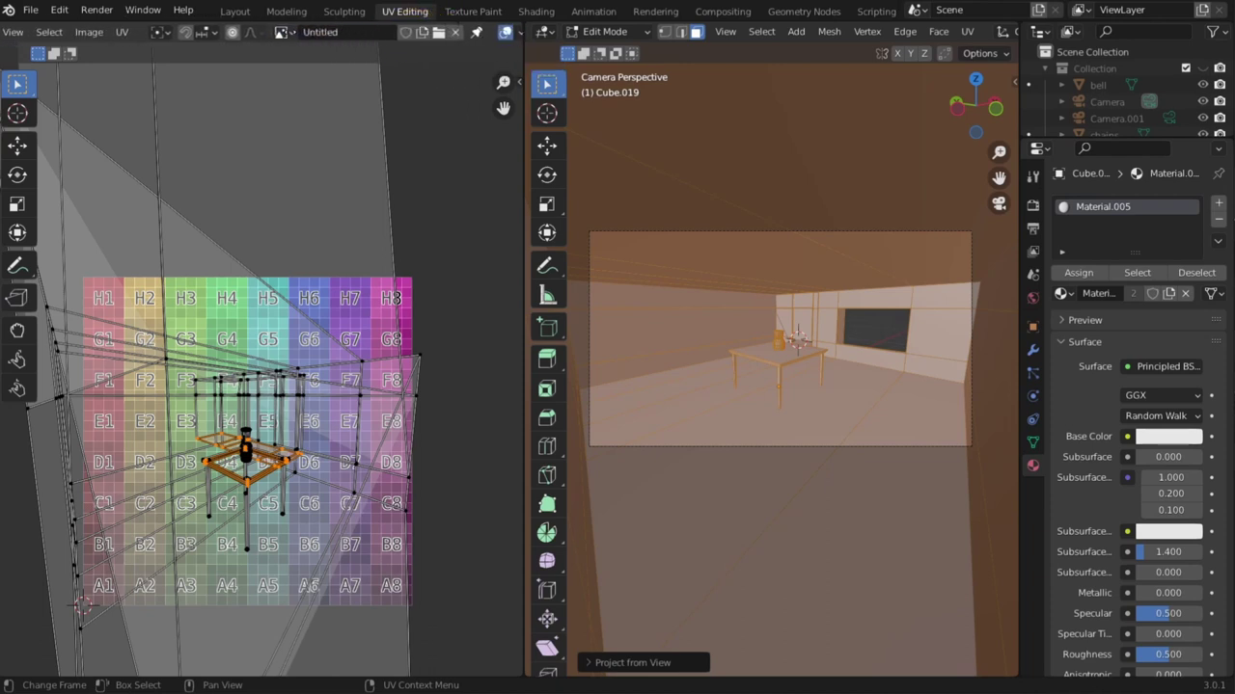
scroll(429, 32, down, 4)
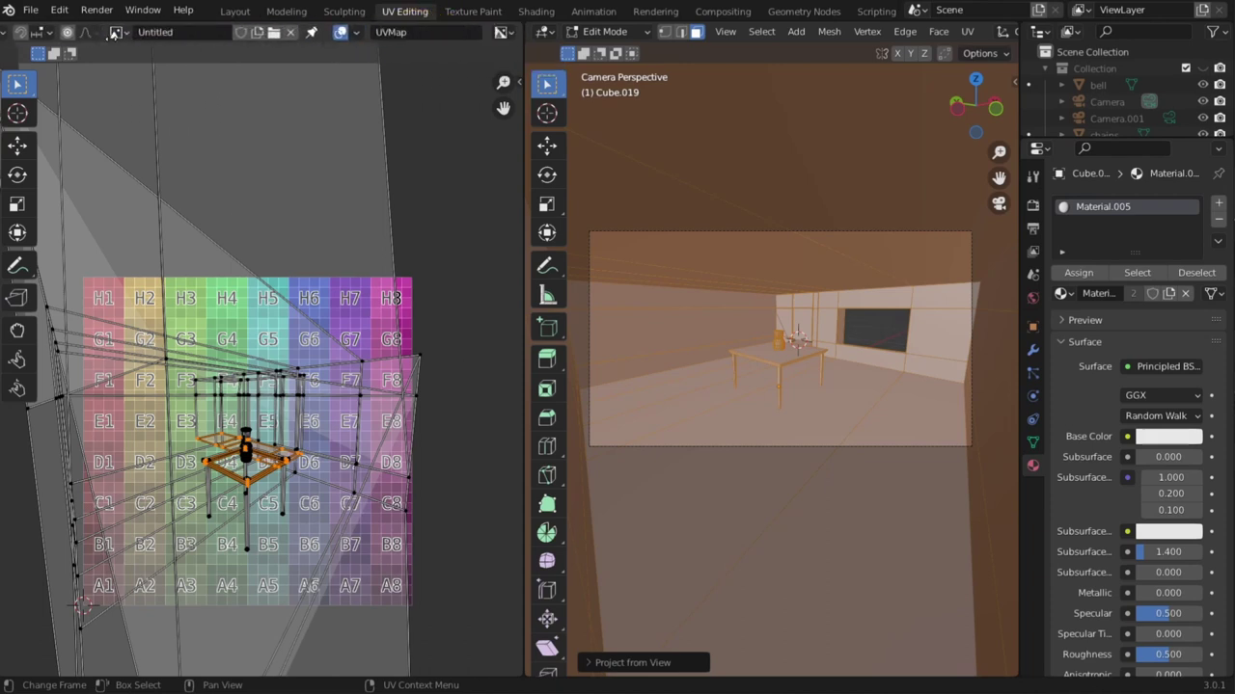
scroll(292, 32, down, 2)
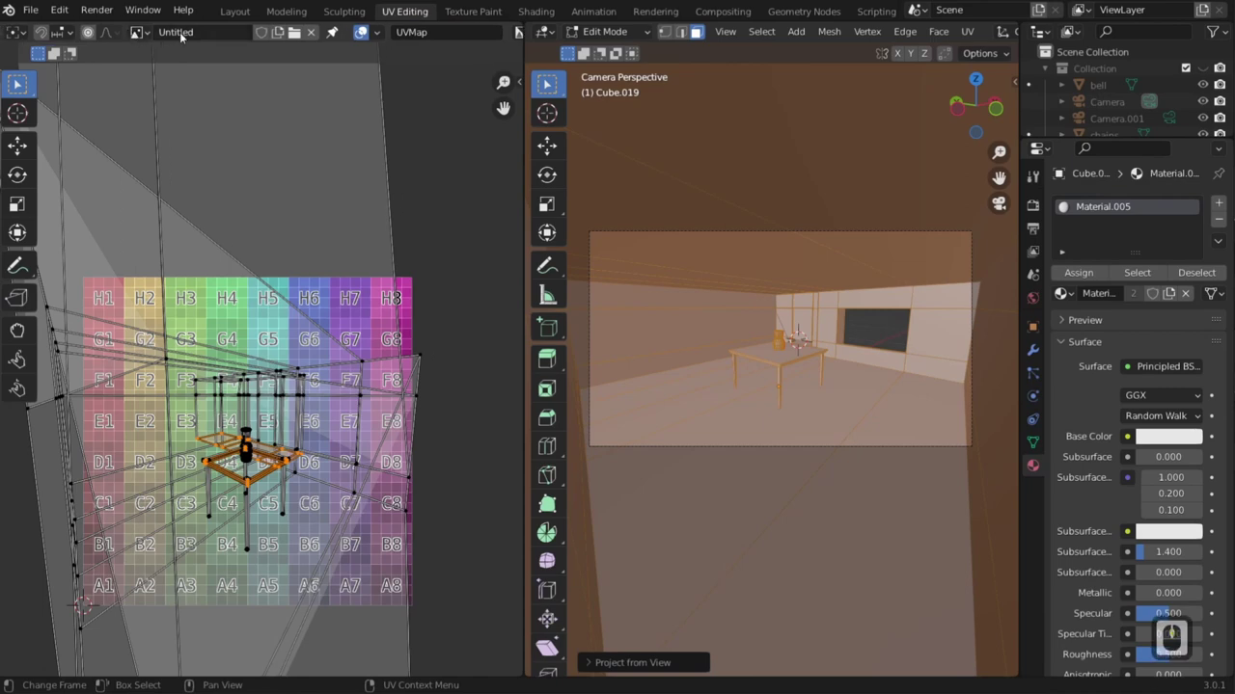
click(294, 32)
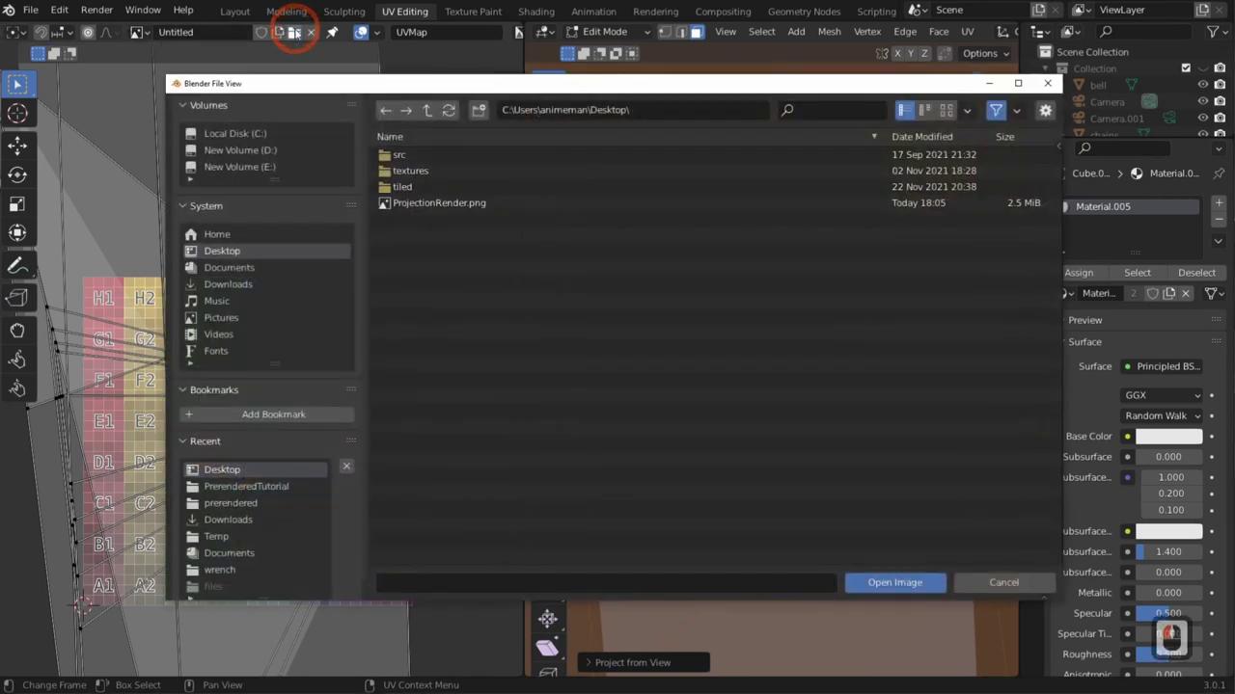
click(394, 203)
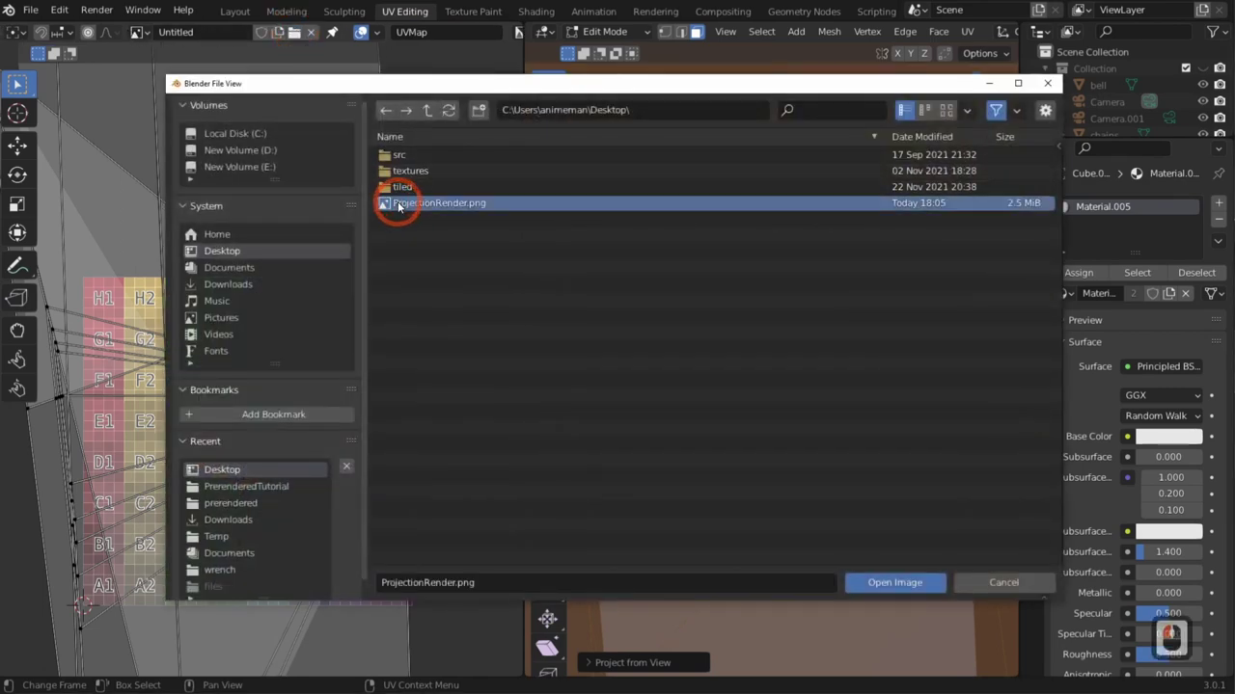
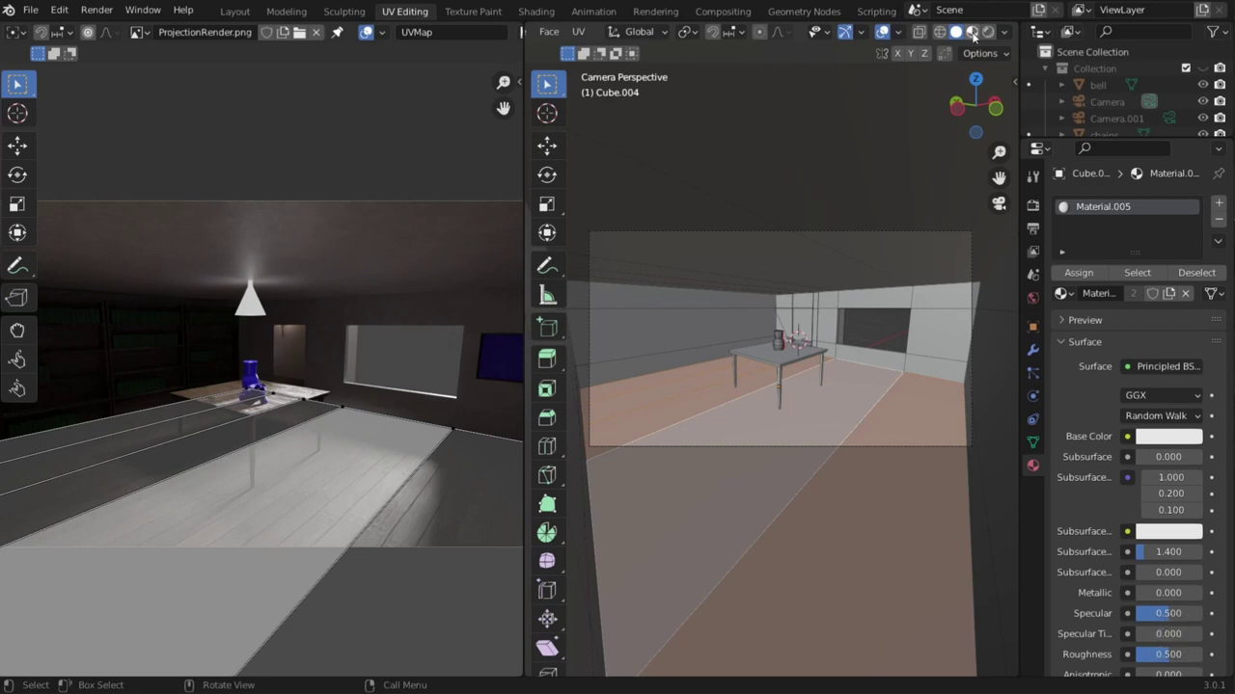
Show the viewport in Material Preview and link an Image Texture to the material's Emission input.
click(973, 32)
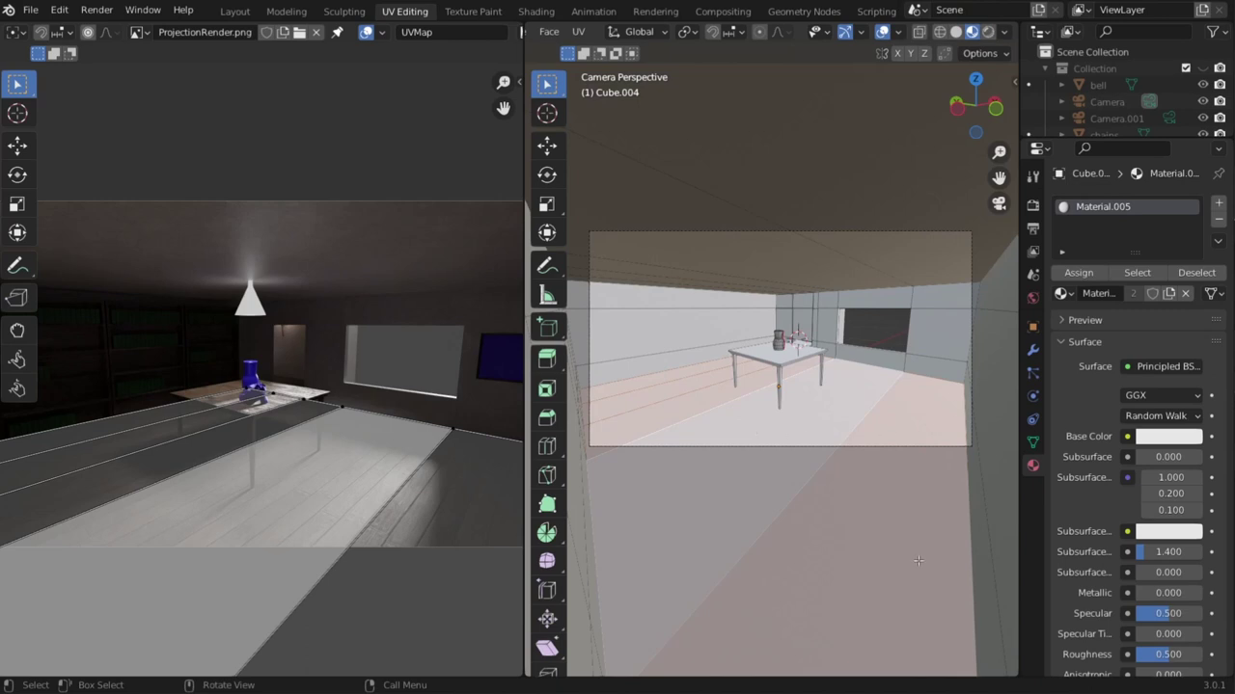
scroll(1088, 441, down, 8)
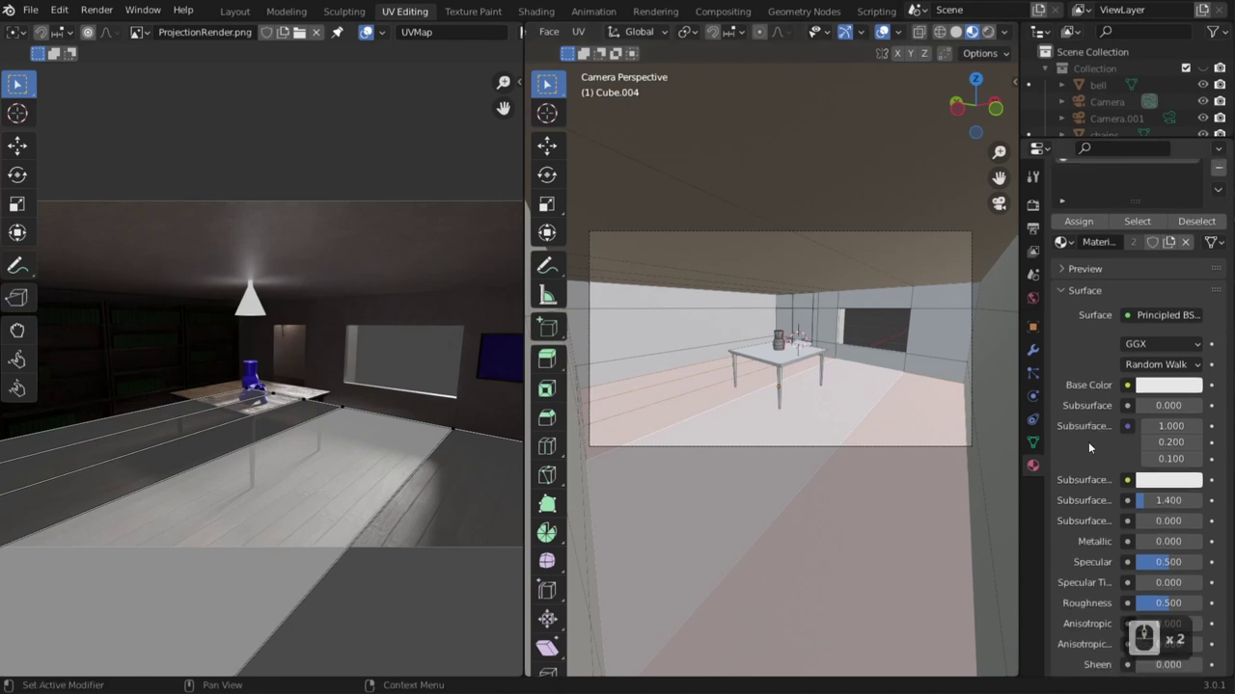
scroll(1088, 441, down, 7)
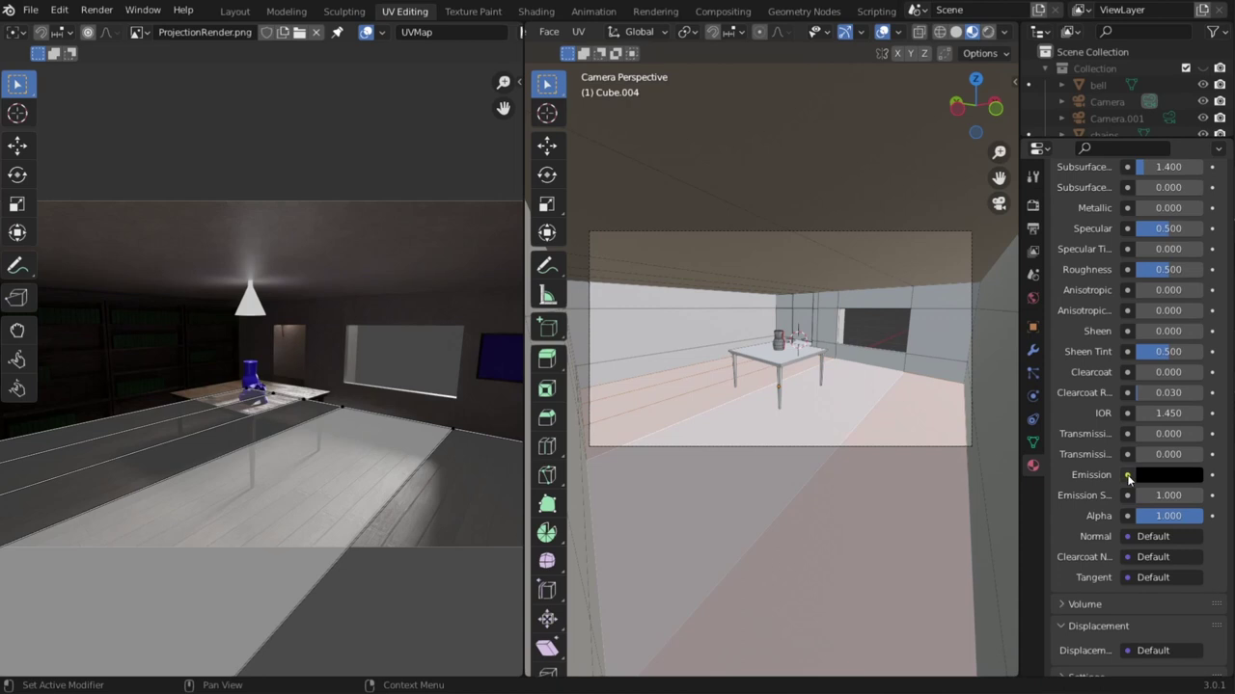
click(1128, 476)
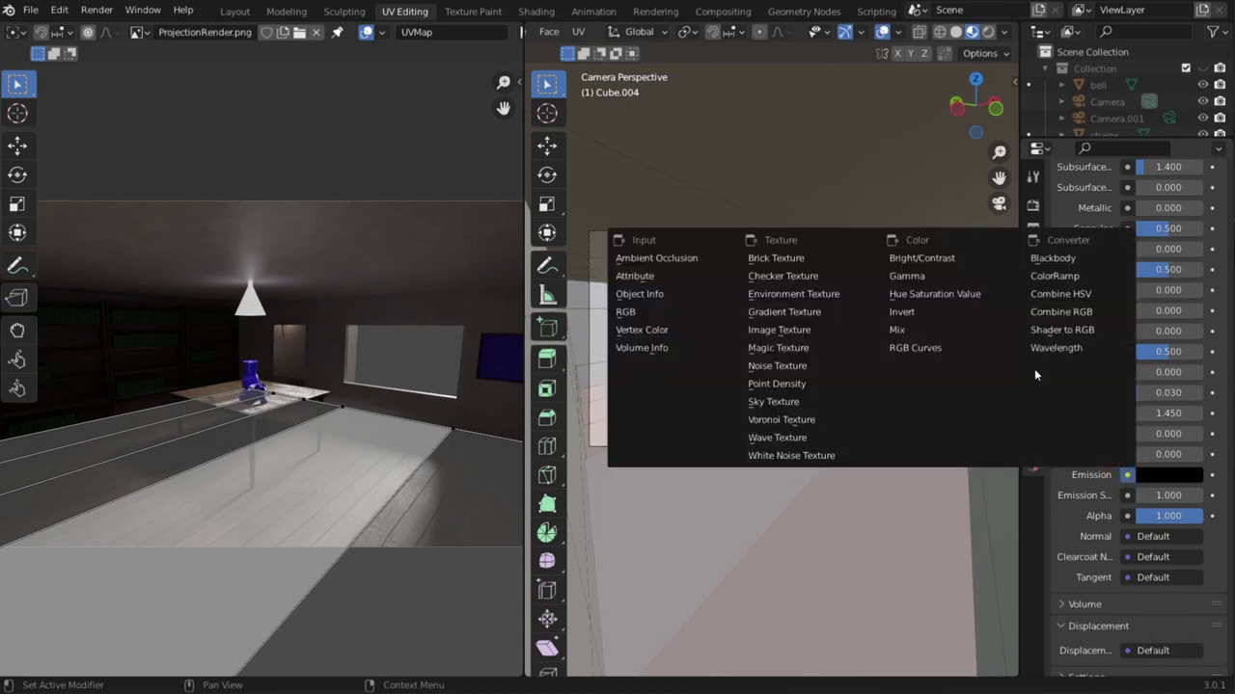
click(806, 330)
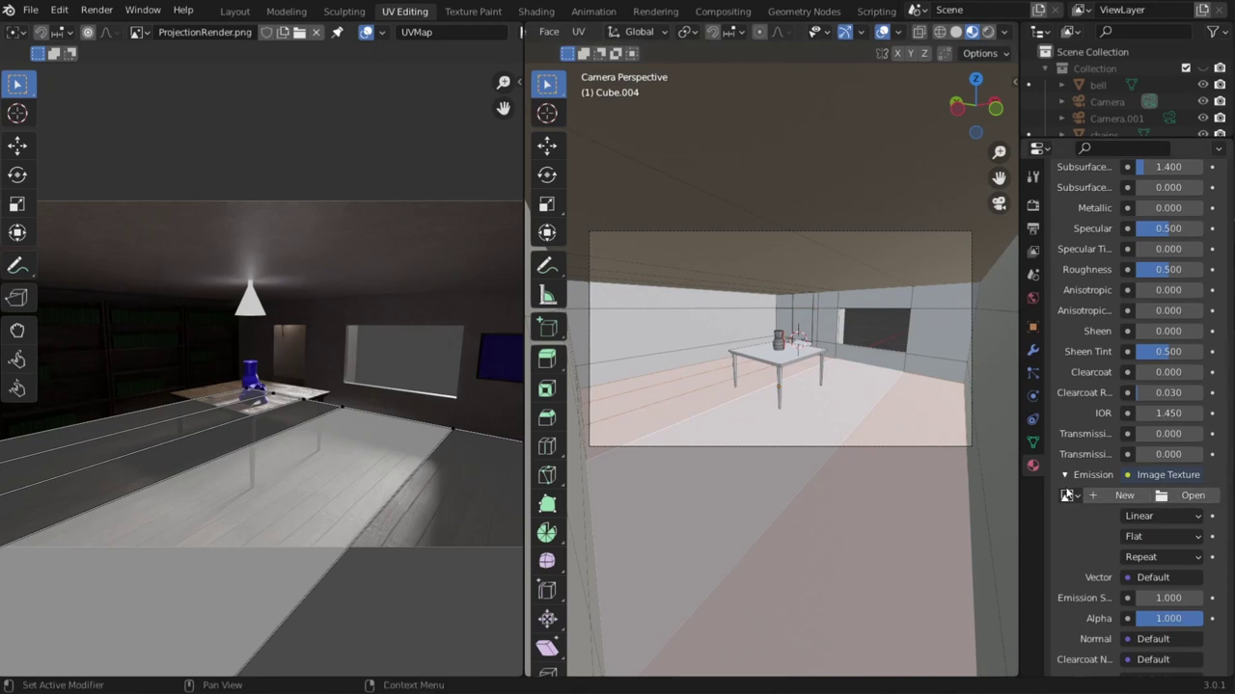
Assign the already loaded ProjectionRender.png to the Emission image texture.
click(1065, 495)
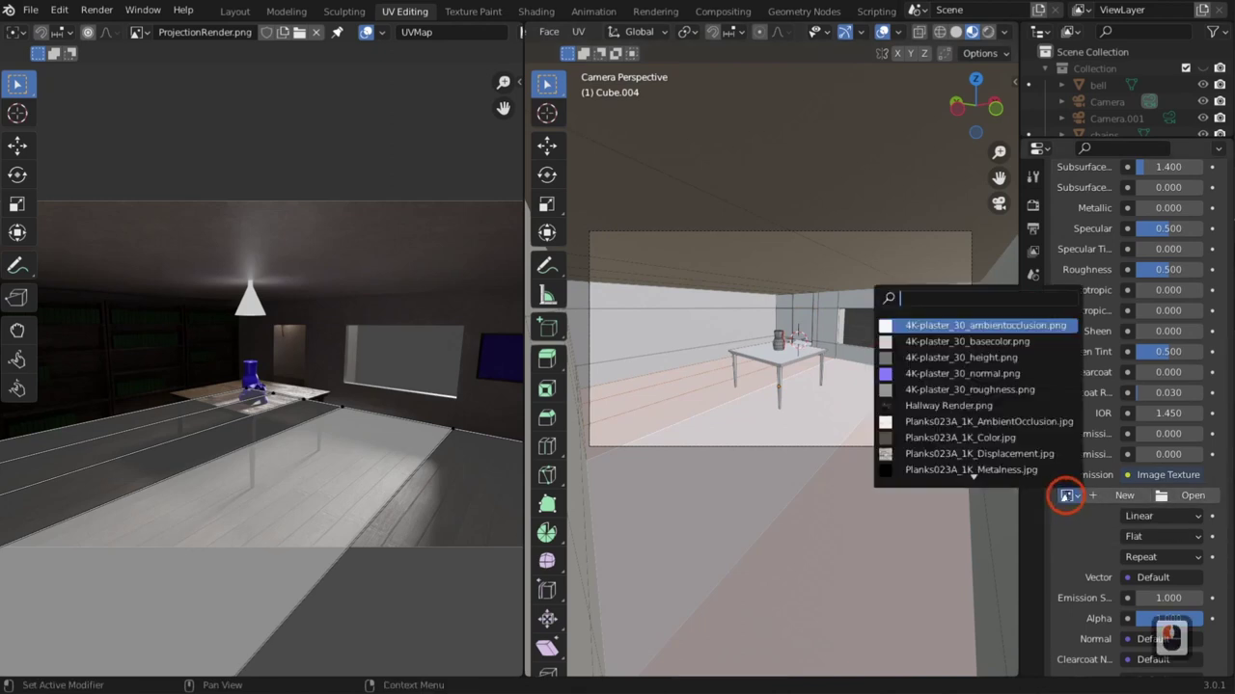
scroll(974, 463, down, 20)
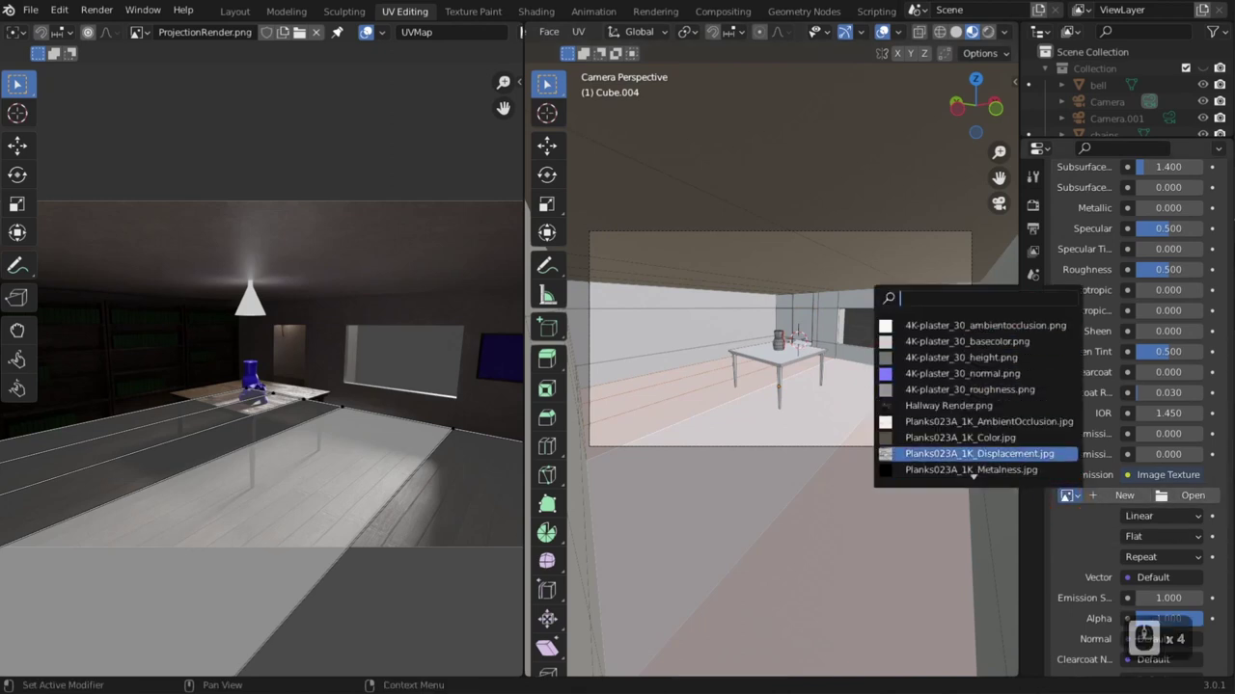
scroll(974, 471, up, 7)
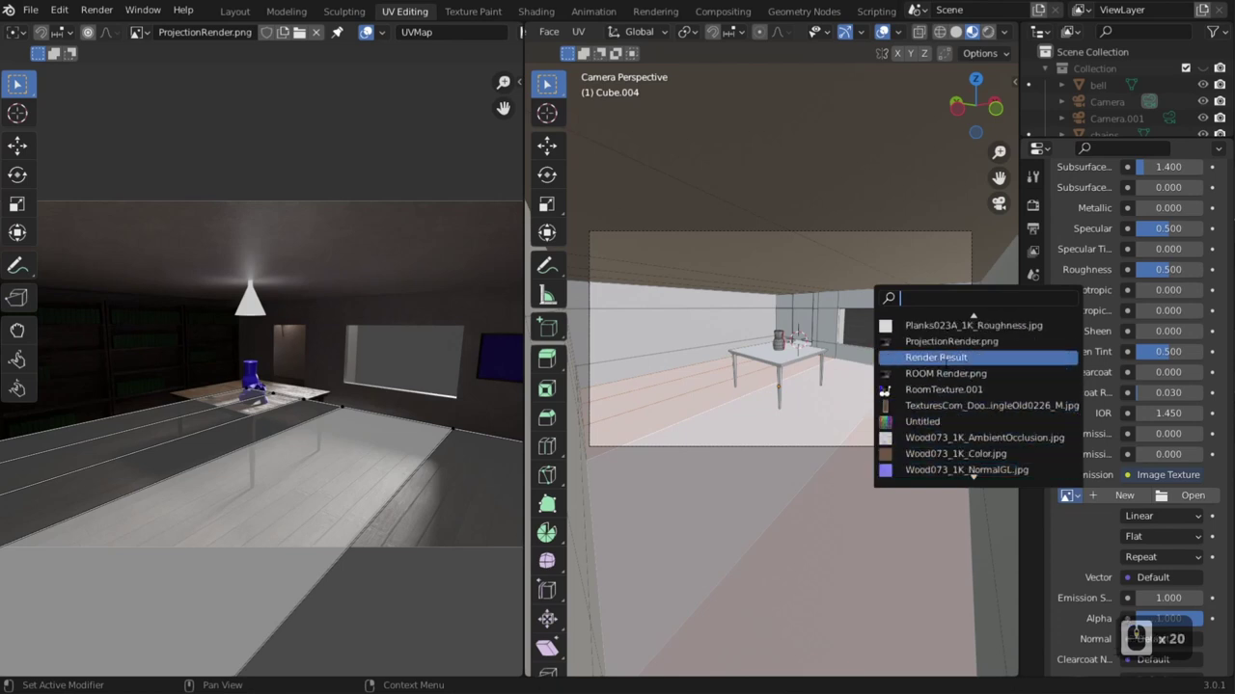
scroll(974, 471, down, 8)
scroll(974, 471, up, 3)
scroll(974, 471, down, 1)
scroll(974, 471, up, 8)
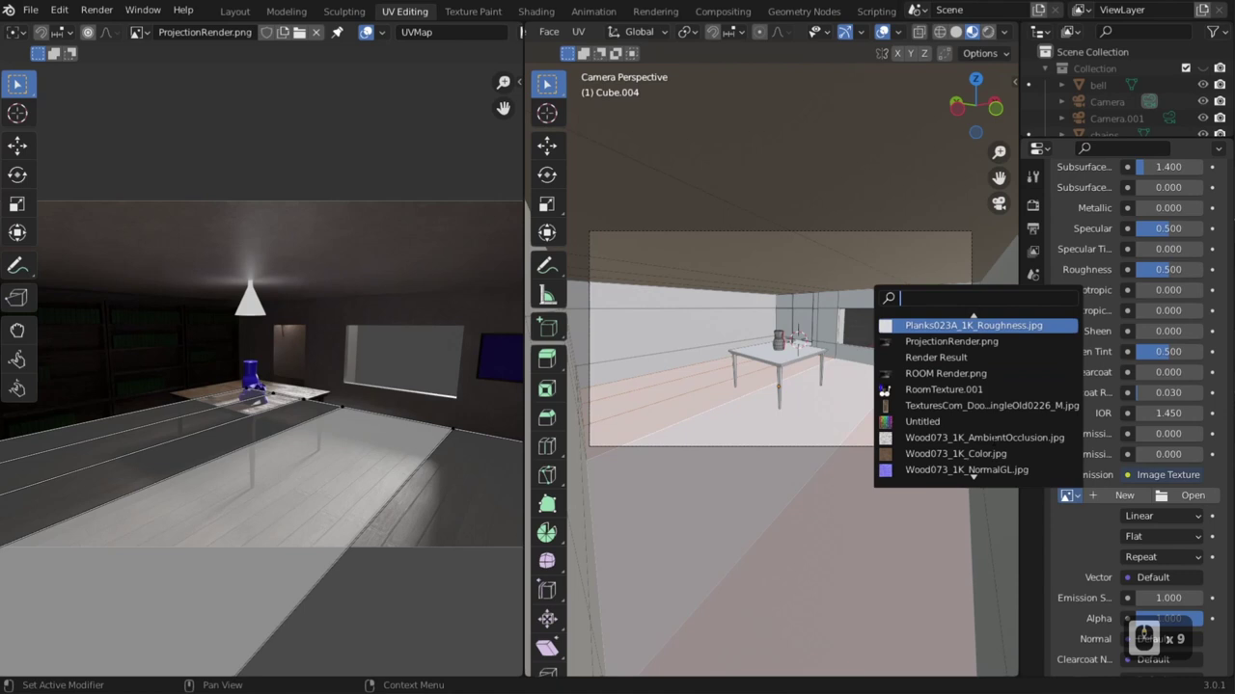
click(980, 342)
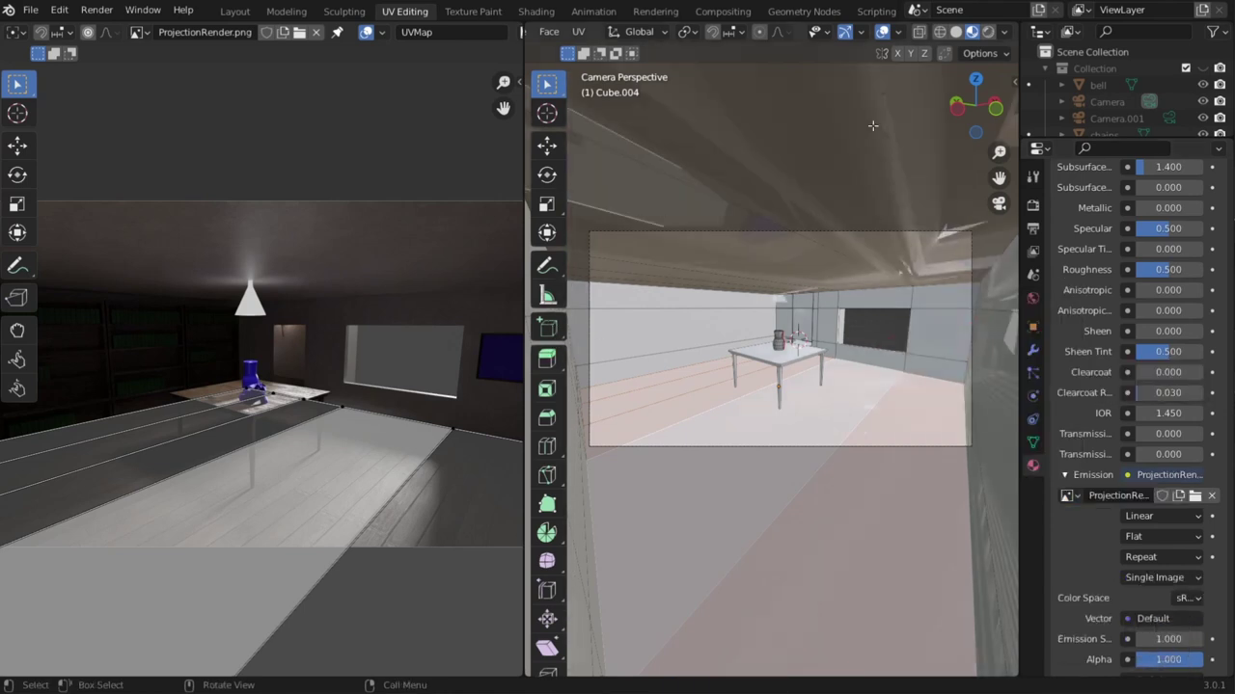
Return to Object Mode and give the material's Base Color an Image Texture using ProjectionRender.png.
scroll(835, 376, up, 2)
shift+middle_drag(830, 363, 829, 389)
scroll(828, 388, down, 2)
key(Tab)
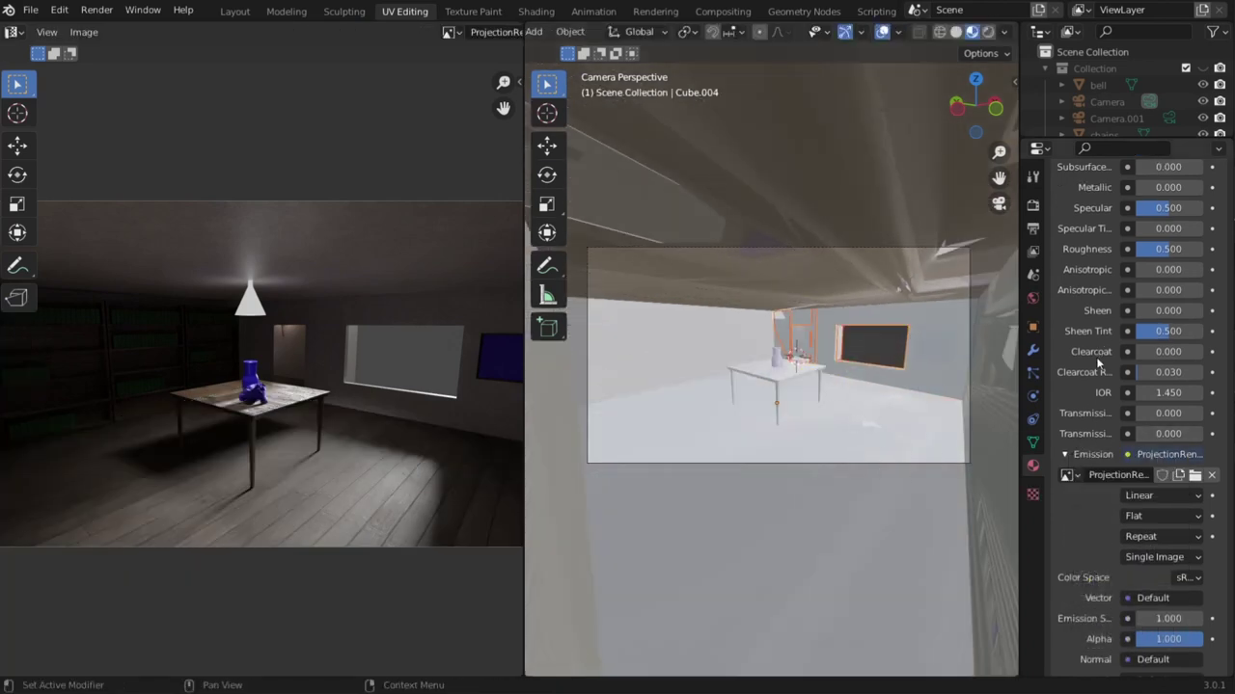
scroll(1097, 361, up, 9)
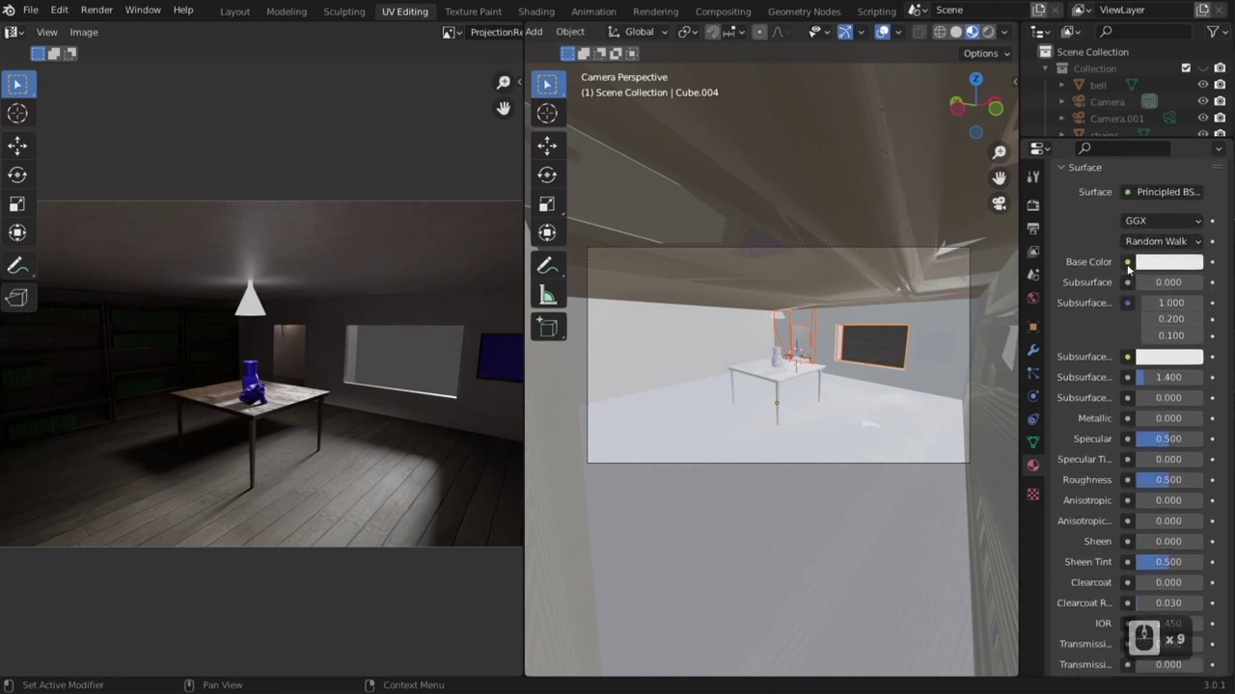
click(1126, 261)
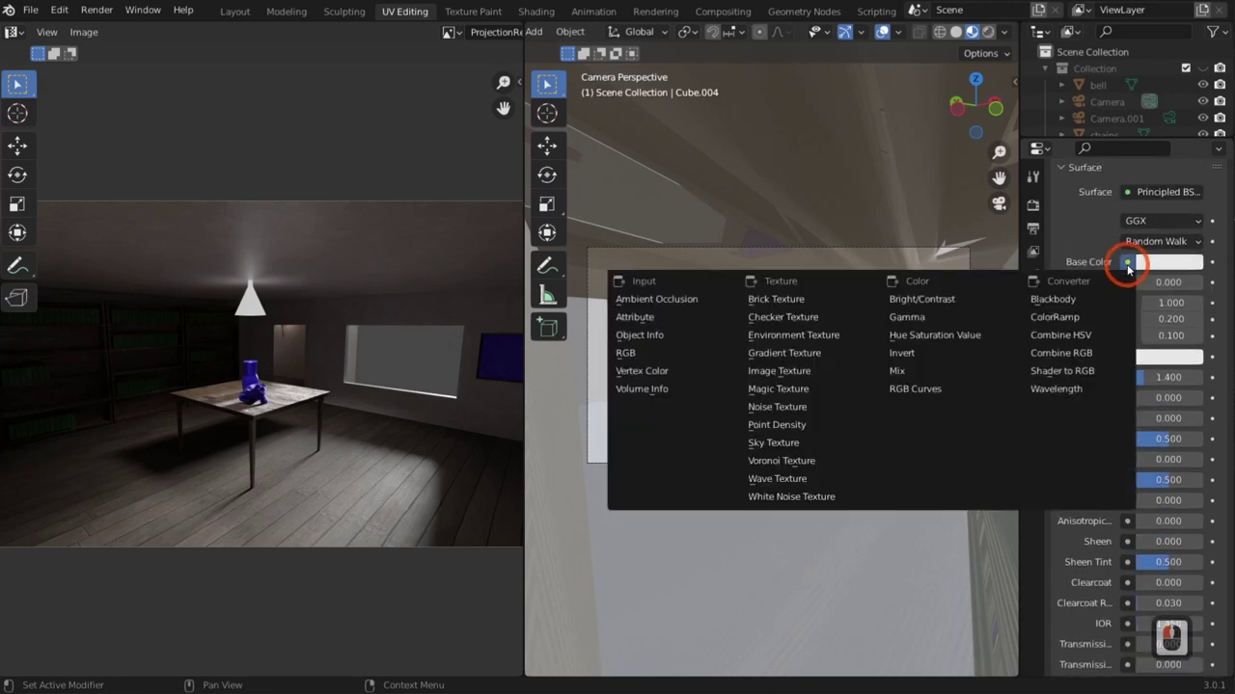
click(784, 379)
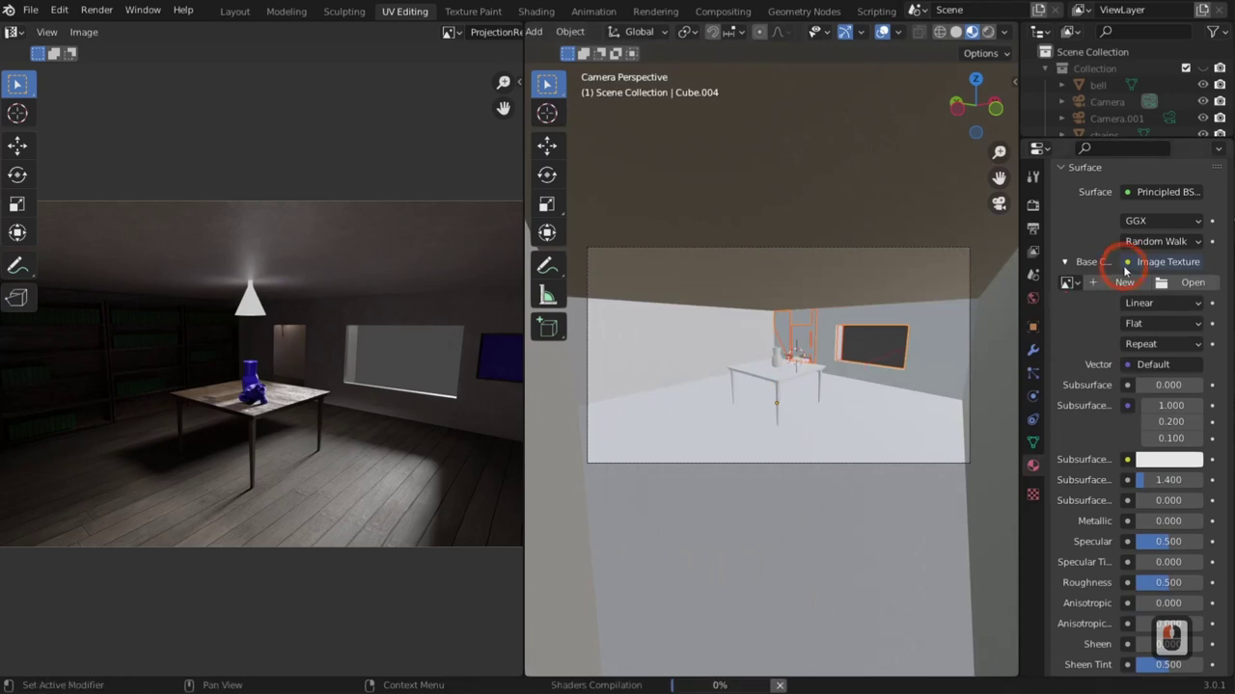
click(1065, 282)
scroll(976, 386, down, 12)
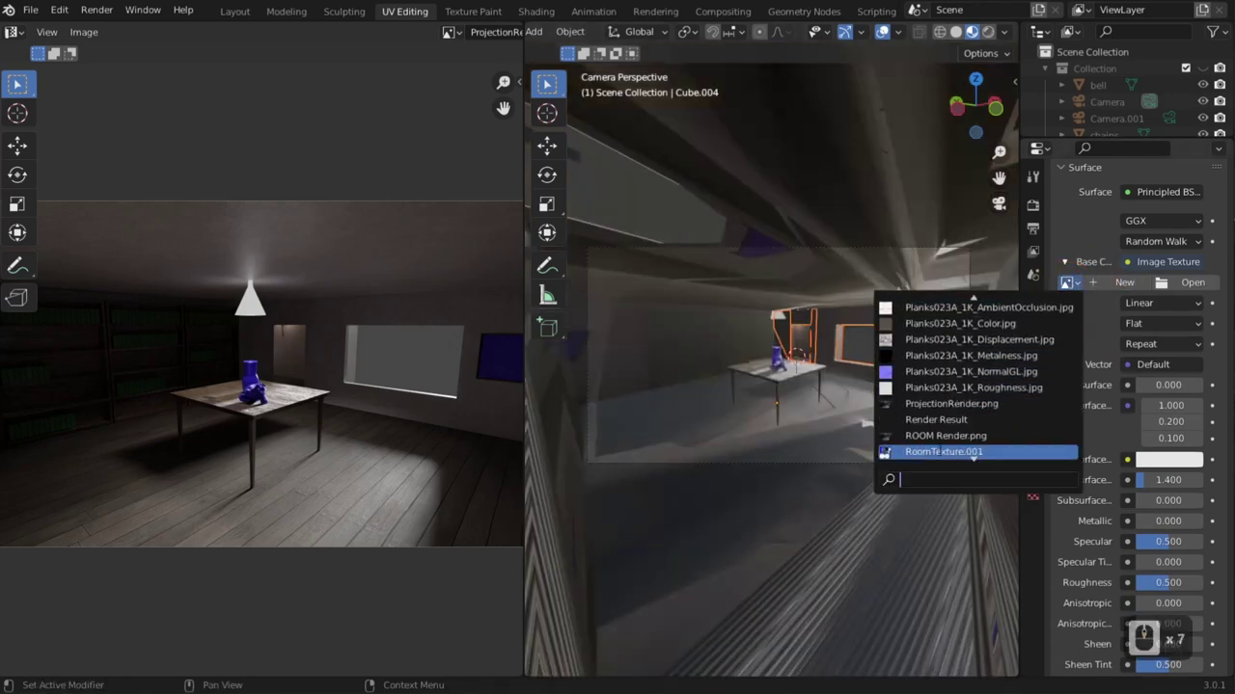
scroll(971, 318, up, 9)
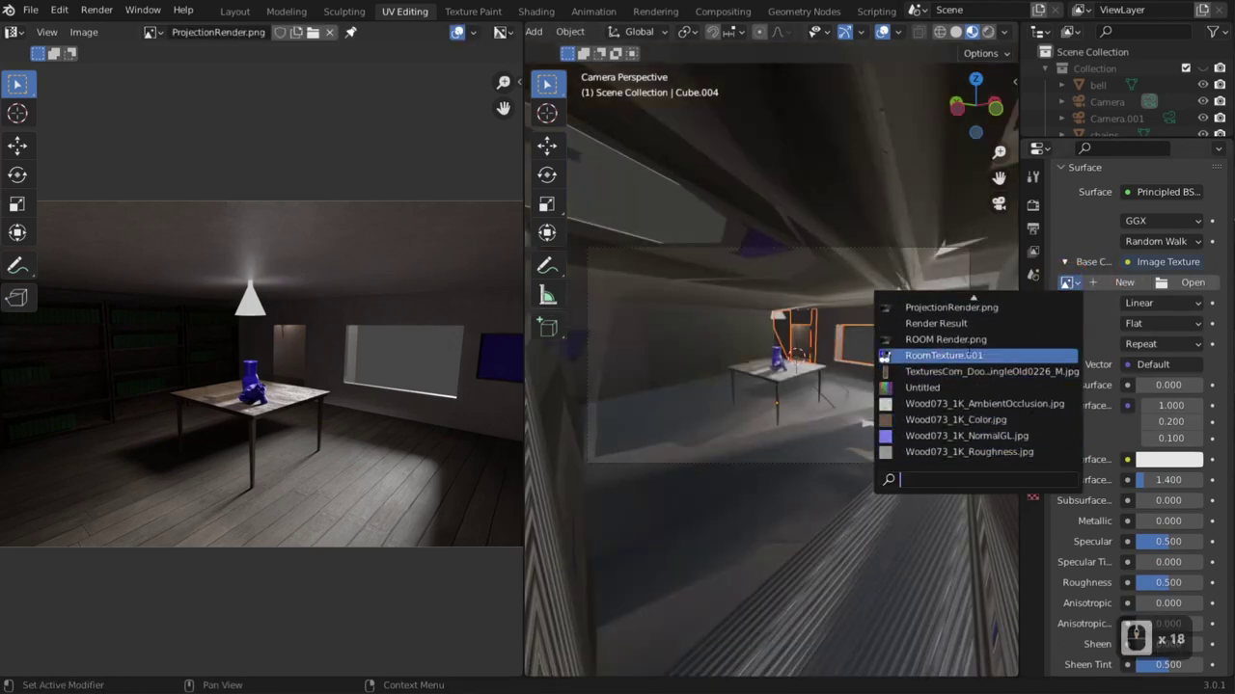
click(970, 311)
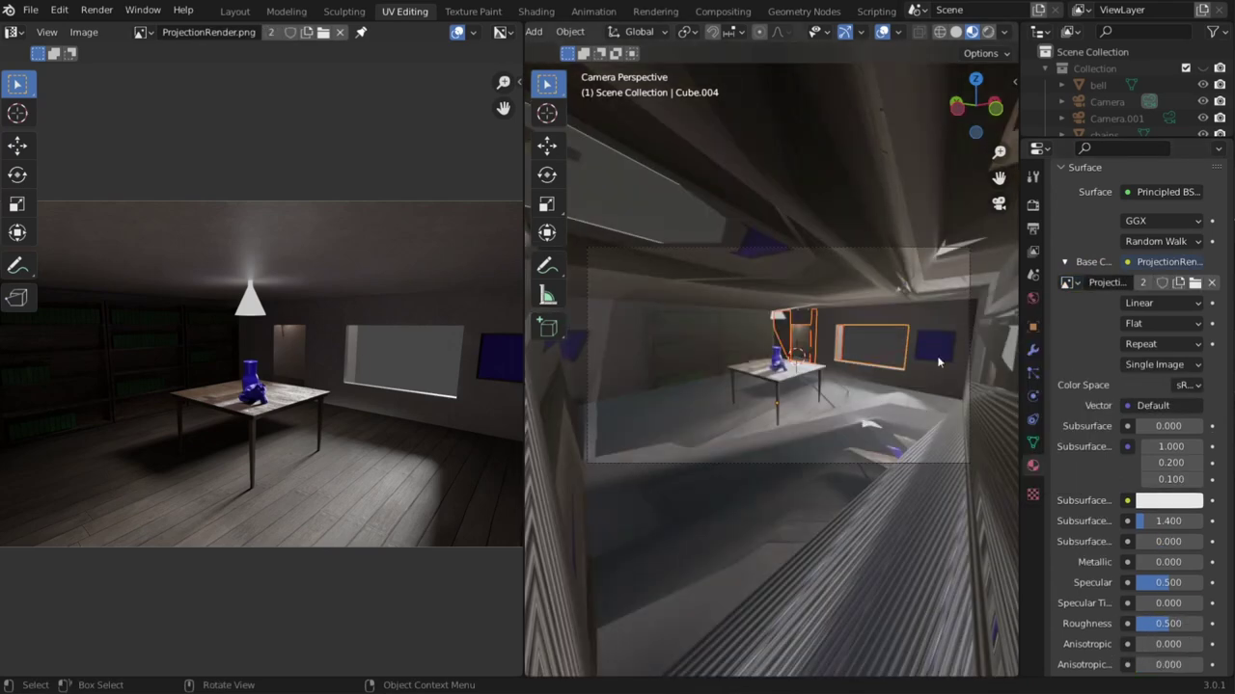
Widen the 3D viewport and examine the projected texture on the floor, walls and ceiling through the scene camera.
scroll(913, 437, up, 5)
scroll(918, 430, down, 4)
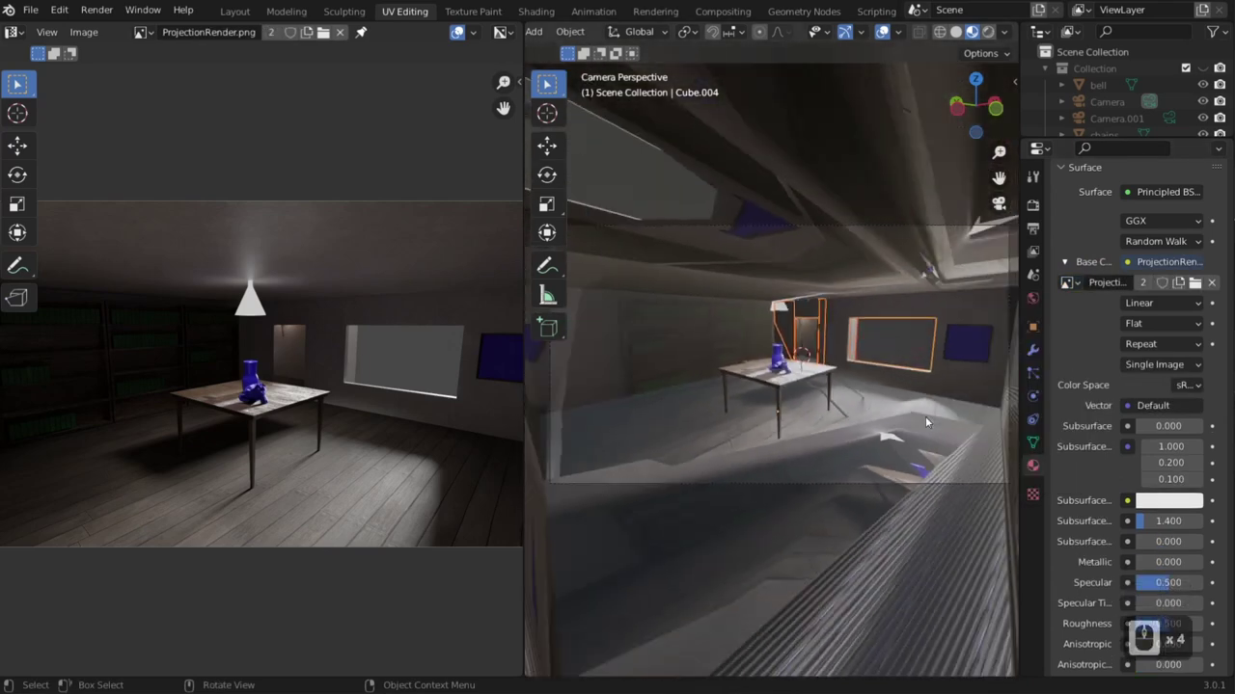
shift+middle_drag(921, 421, 863, 415)
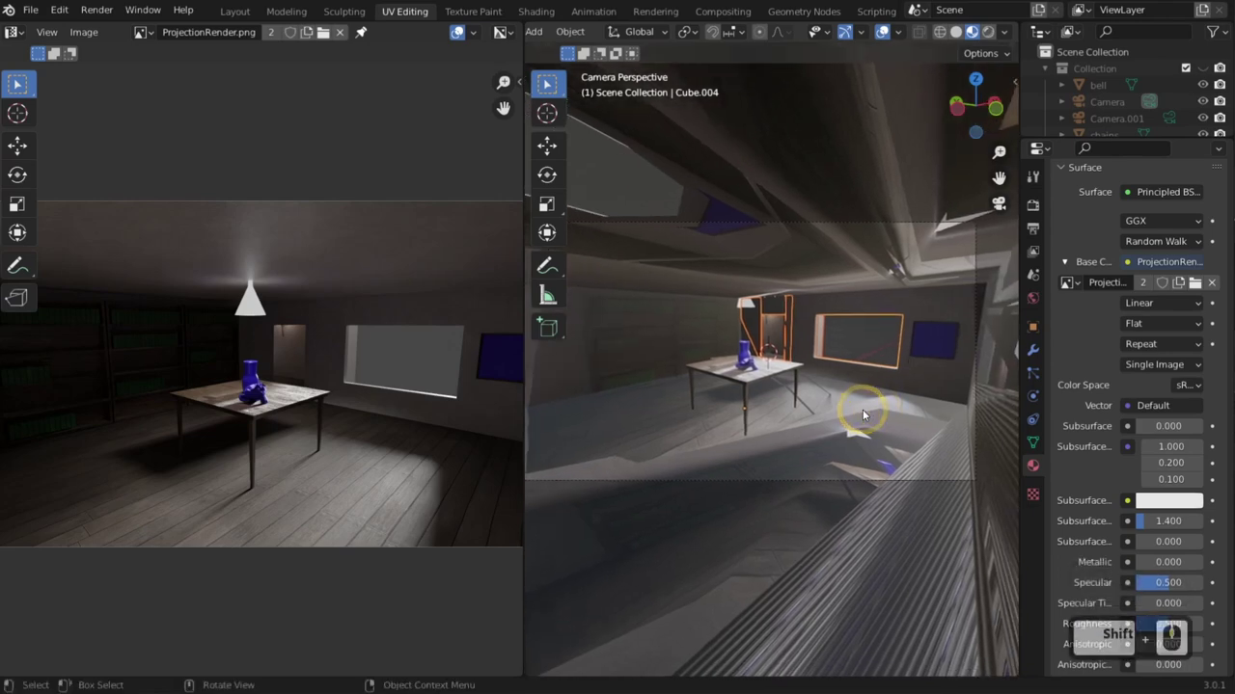
drag(521, 383, 370, 402)
middle_drag(665, 367, 592, 429)
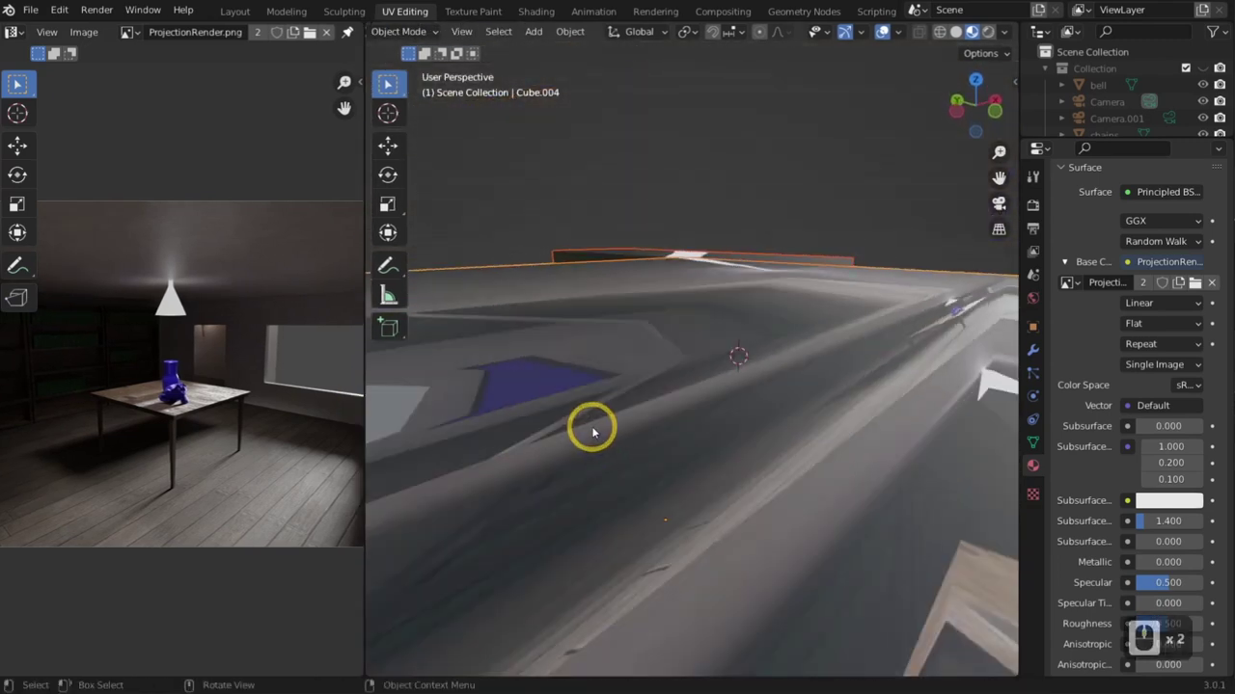
key(KP_0)
scroll(694, 502, up, 3)
shift+middle_drag(836, 519, 743, 440)
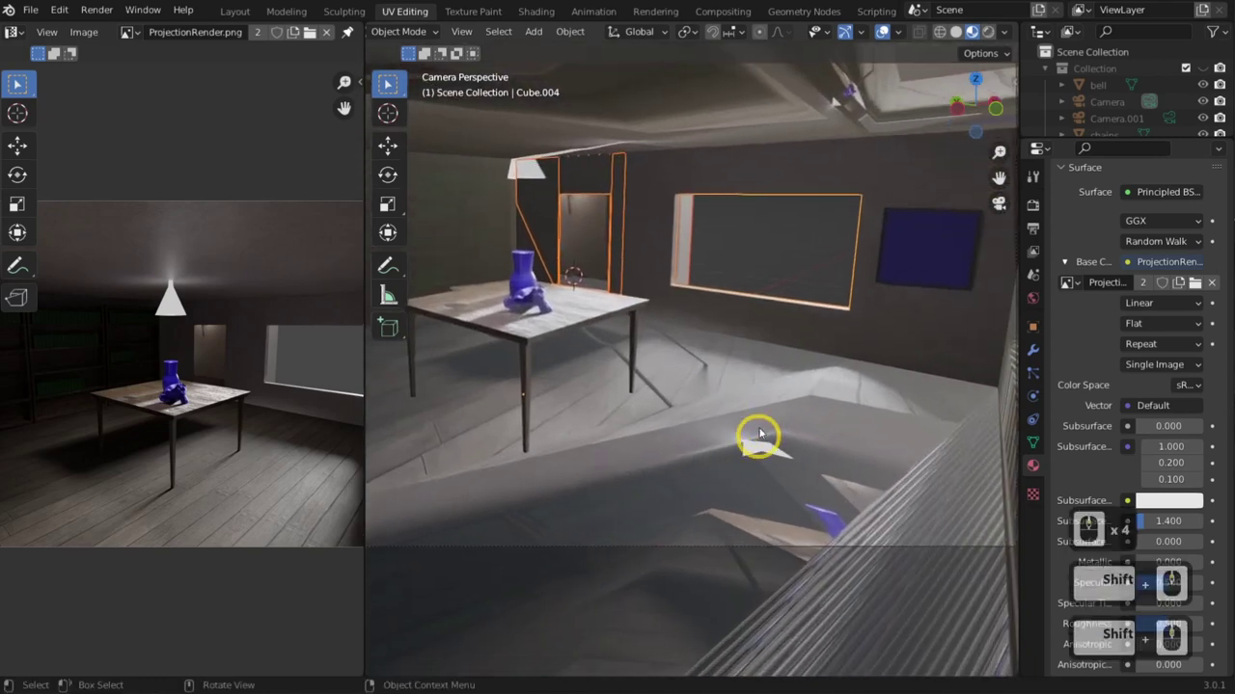
scroll(863, 455, down, 3)
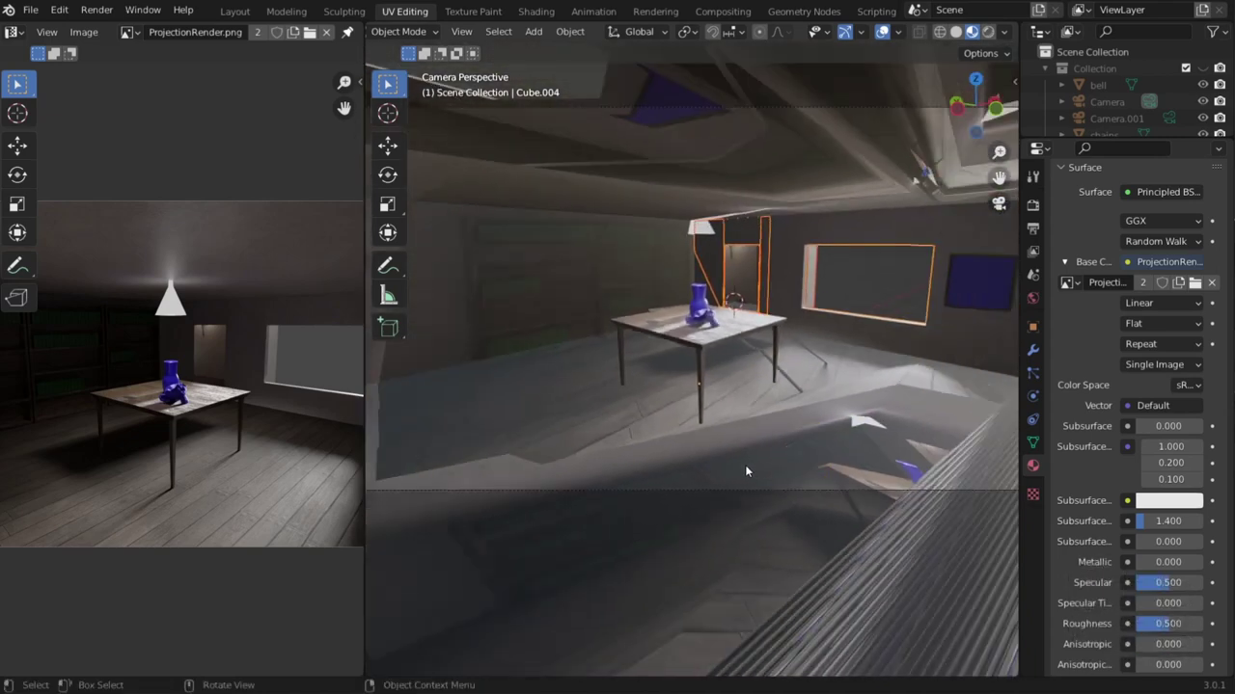
Enter Edit Mode on the room mesh and add a series of evenly spaced loop cuts around the bookshelf wall, floor and ceiling.
click(745, 447)
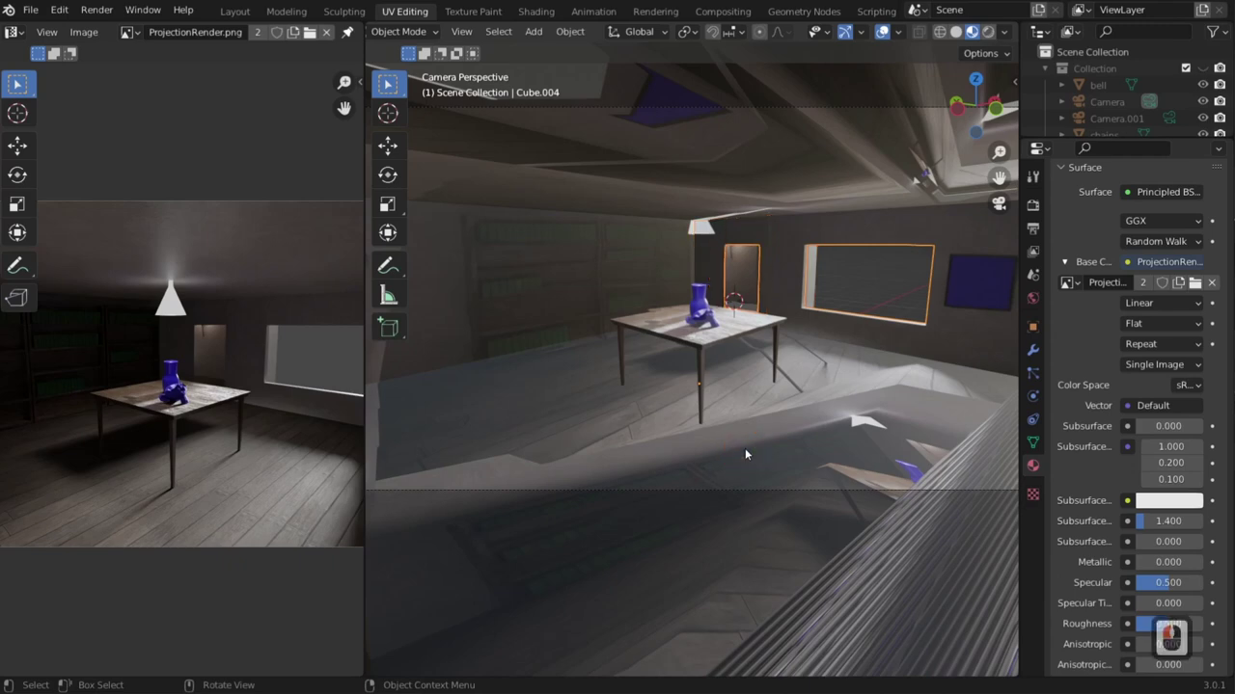
key(Tab)
key(ctrl+r)
scroll(750, 547, up, 14)
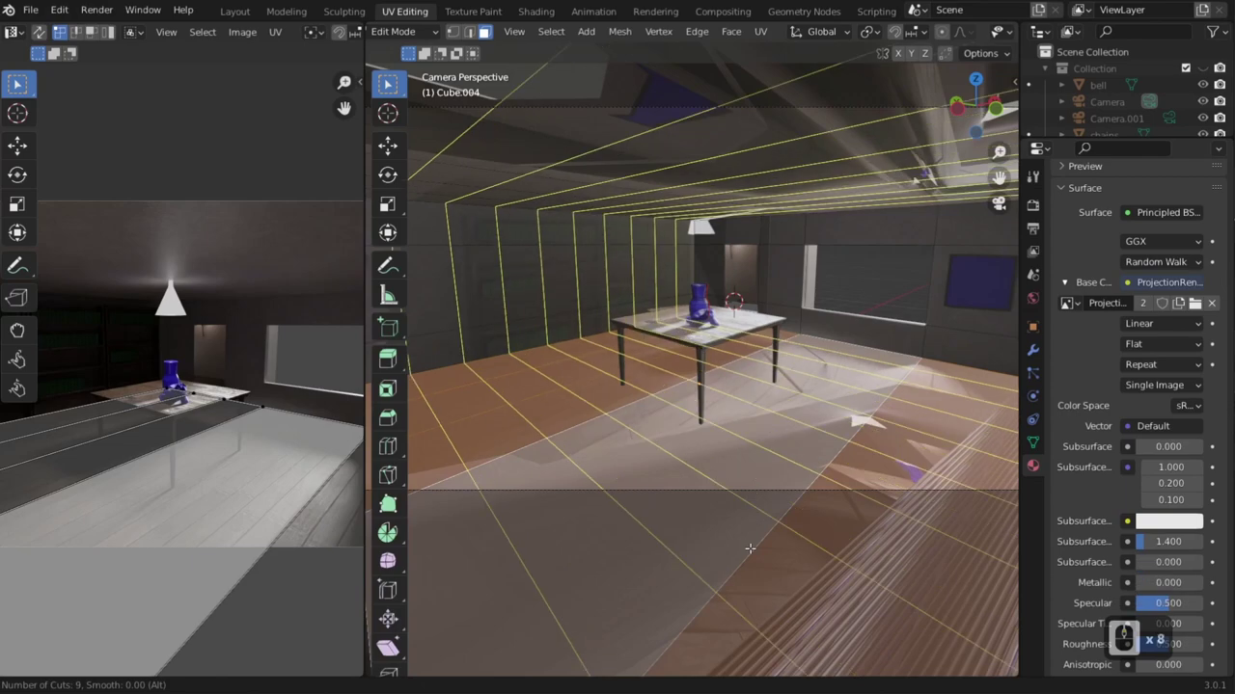
scroll(749, 549, down, 2)
scroll(750, 549, down, 1)
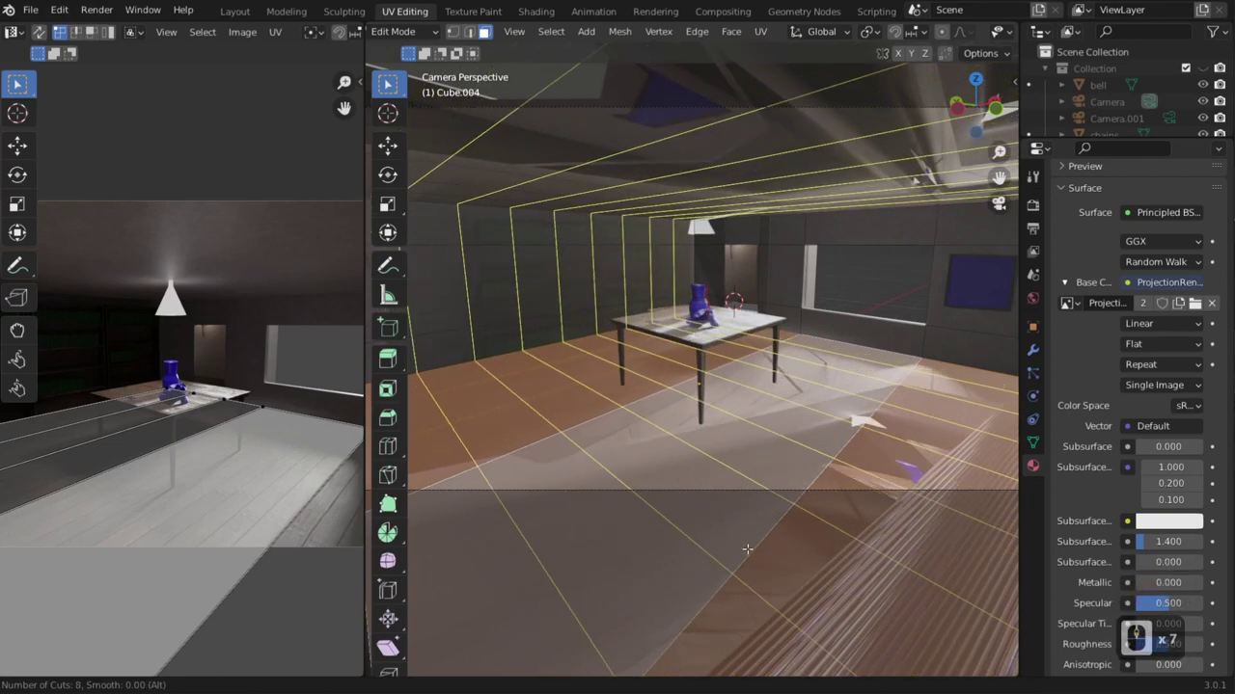
scroll(747, 549, down, 2)
scroll(746, 549, down, 3)
scroll(747, 549, up, 8)
scroll(747, 549, down, 8)
scroll(748, 549, up, 1)
scroll(747, 548, up, 4)
click(747, 549)
click(747, 549)
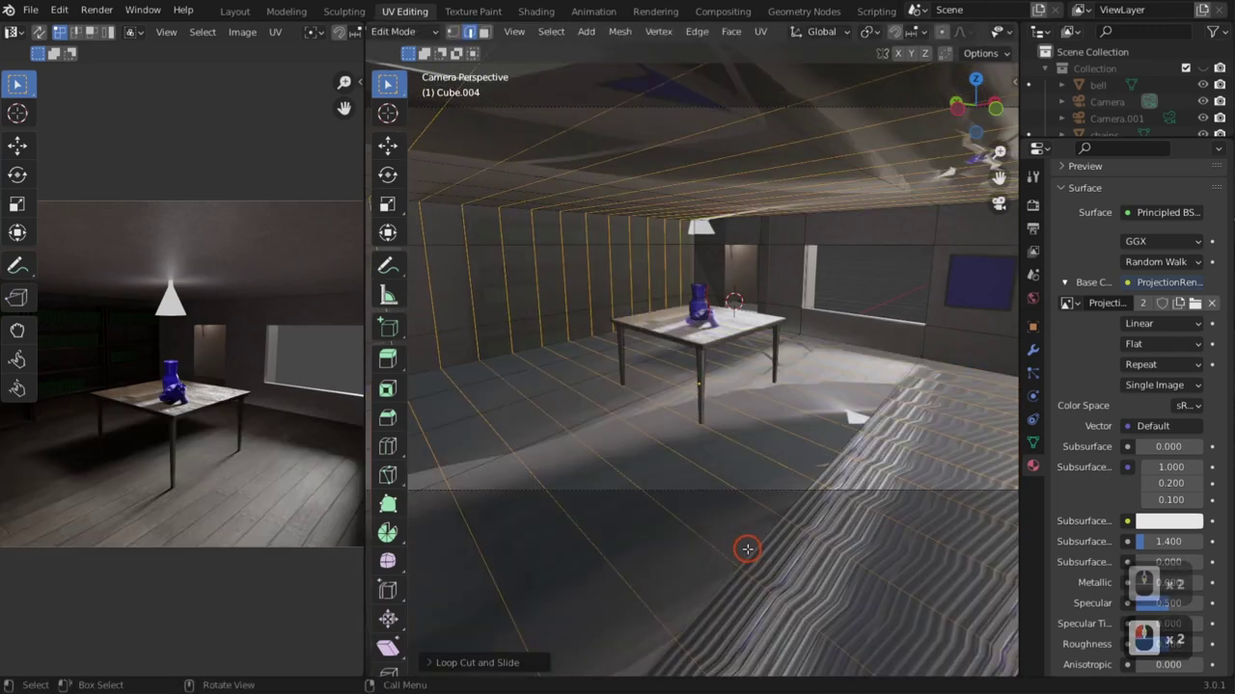
Add six loop cuts across the floor and ceiling in the crossing direction, through the window section.
key(ctrl+r)
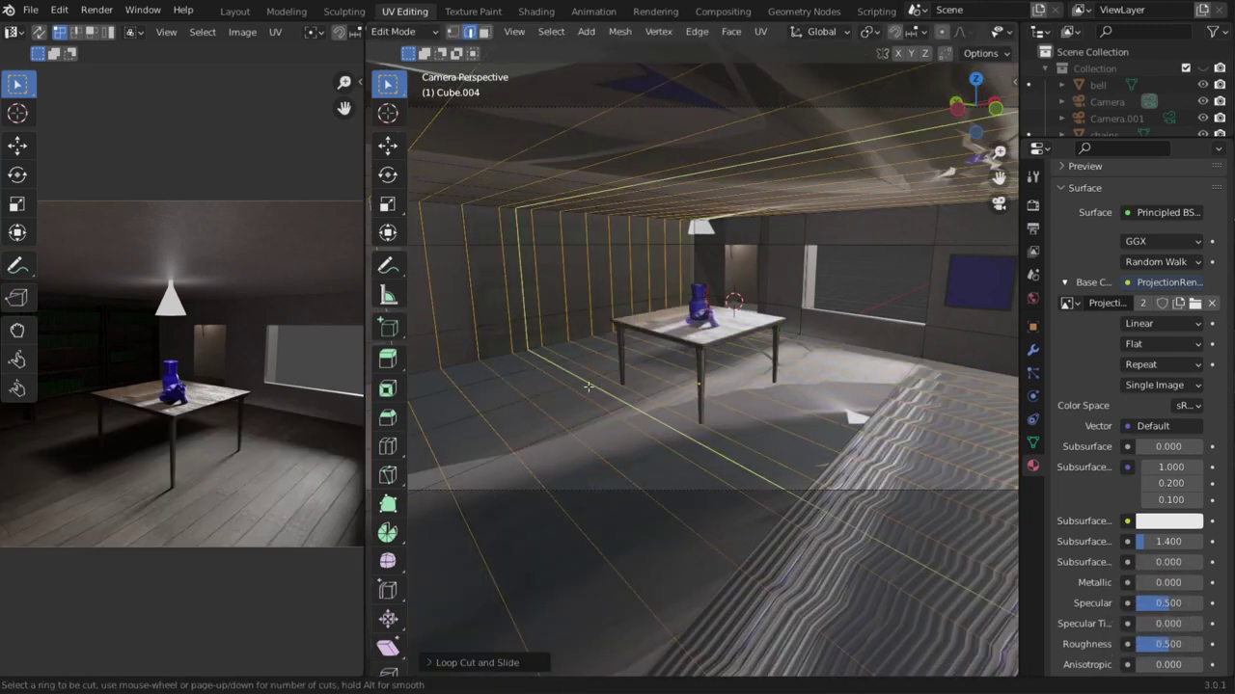
scroll(672, 444, up, 5)
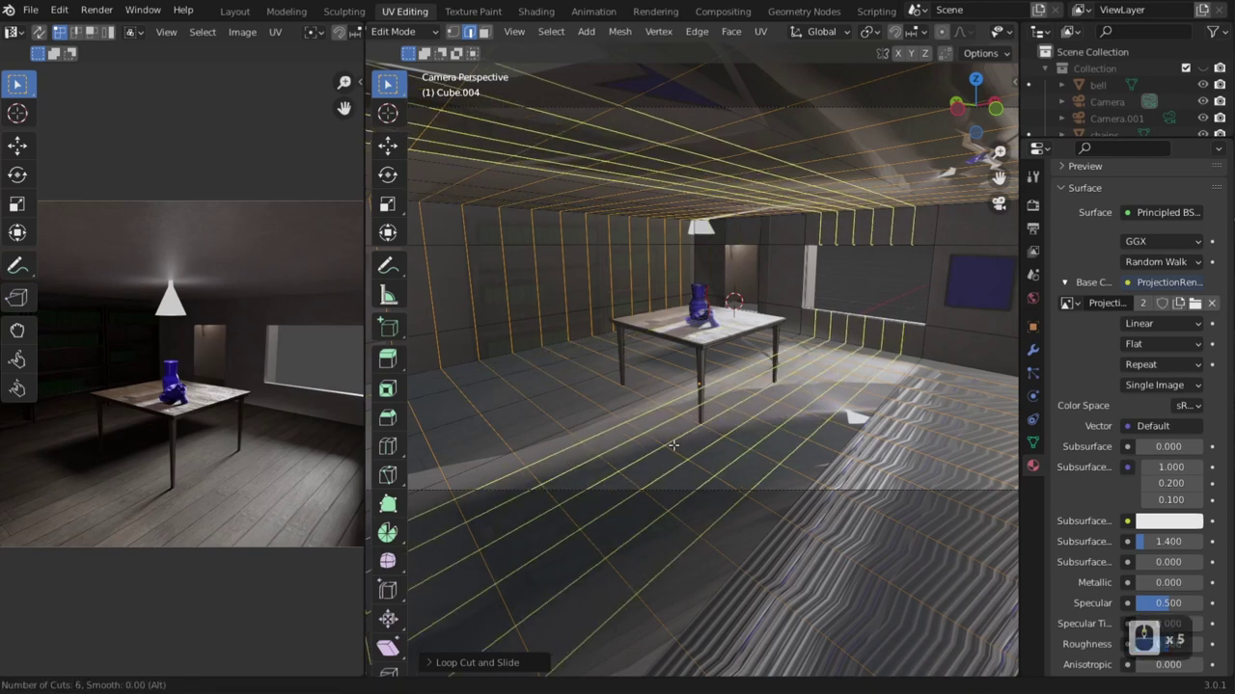
drag(672, 445, 592, 406)
click(593, 406)
Add two single loop cuts through the wide floor strips near the bookshelf wall.
key(ctrl+r)
click(521, 387)
click(518, 385)
key(ctrl+r)
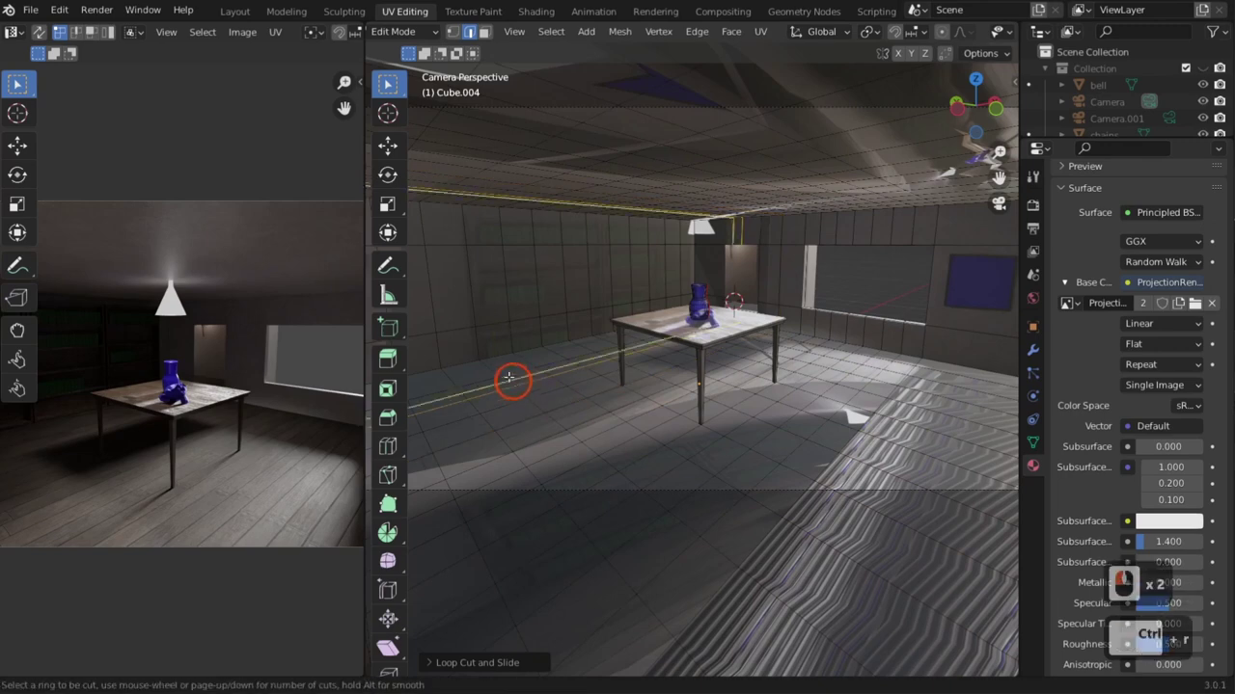
click(498, 370)
click(496, 370)
Add several evenly spaced loop cuts through the wall section with the blue picture, without sliding them.
key(ctrl+r)
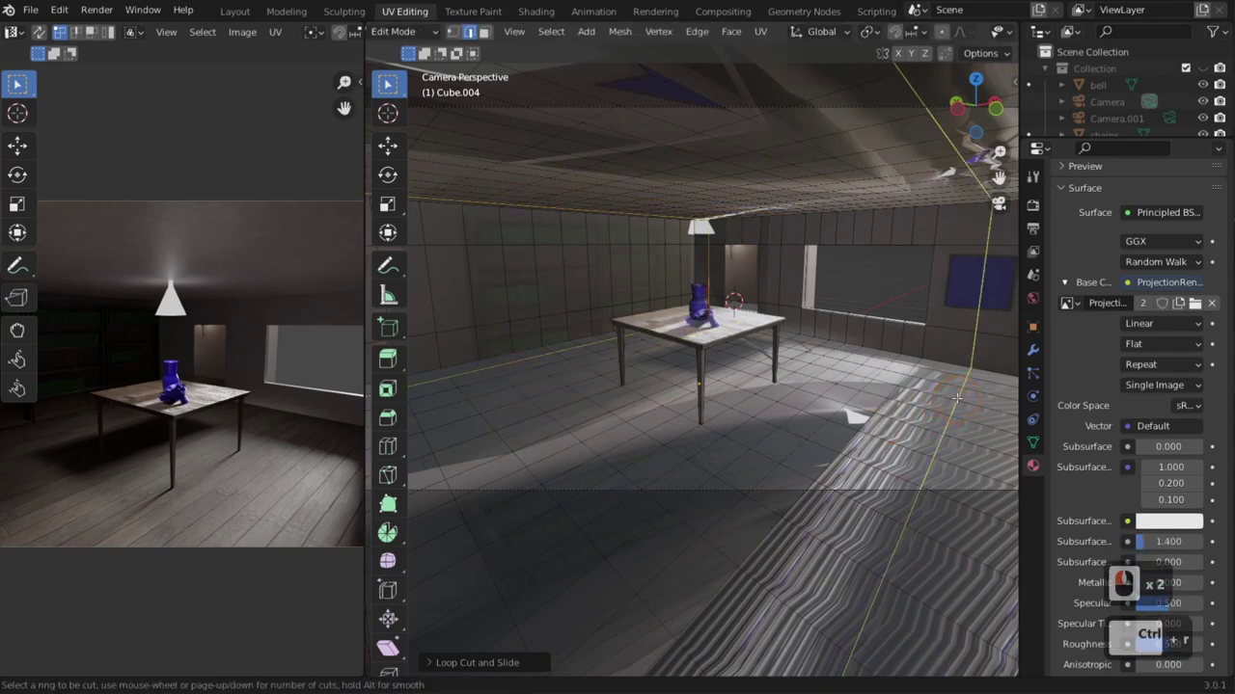
scroll(957, 398, up, 6)
scroll(954, 398, down, 3)
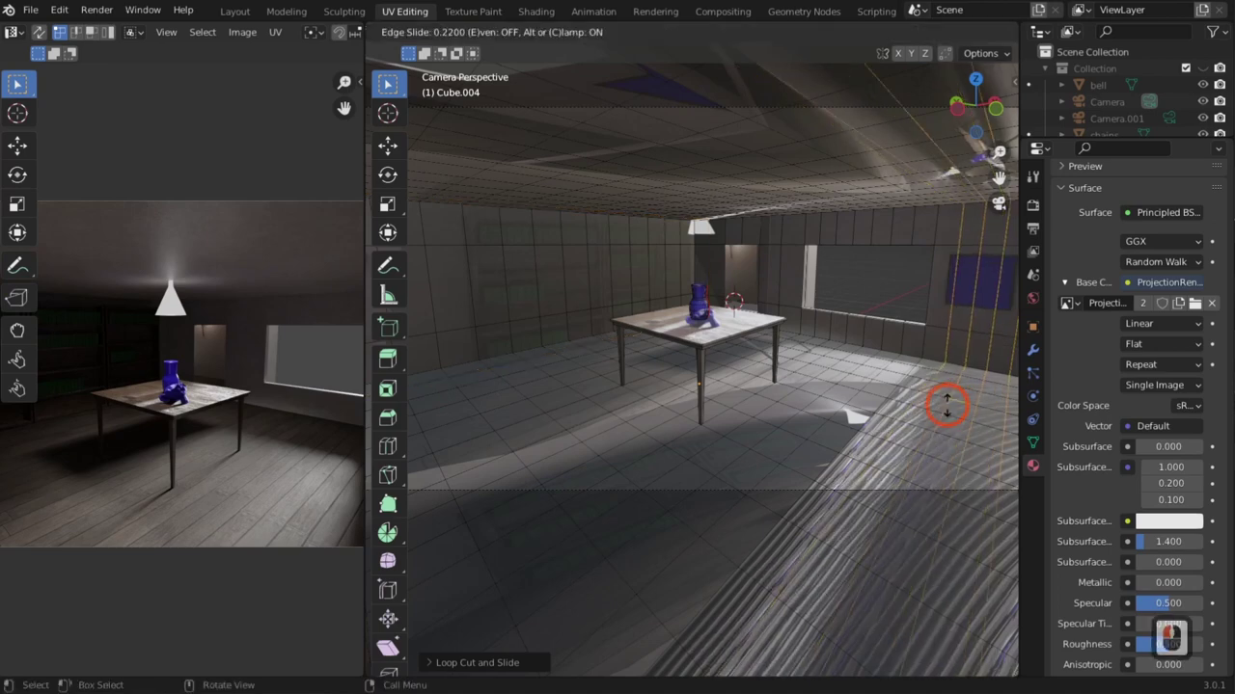
key(Escape)
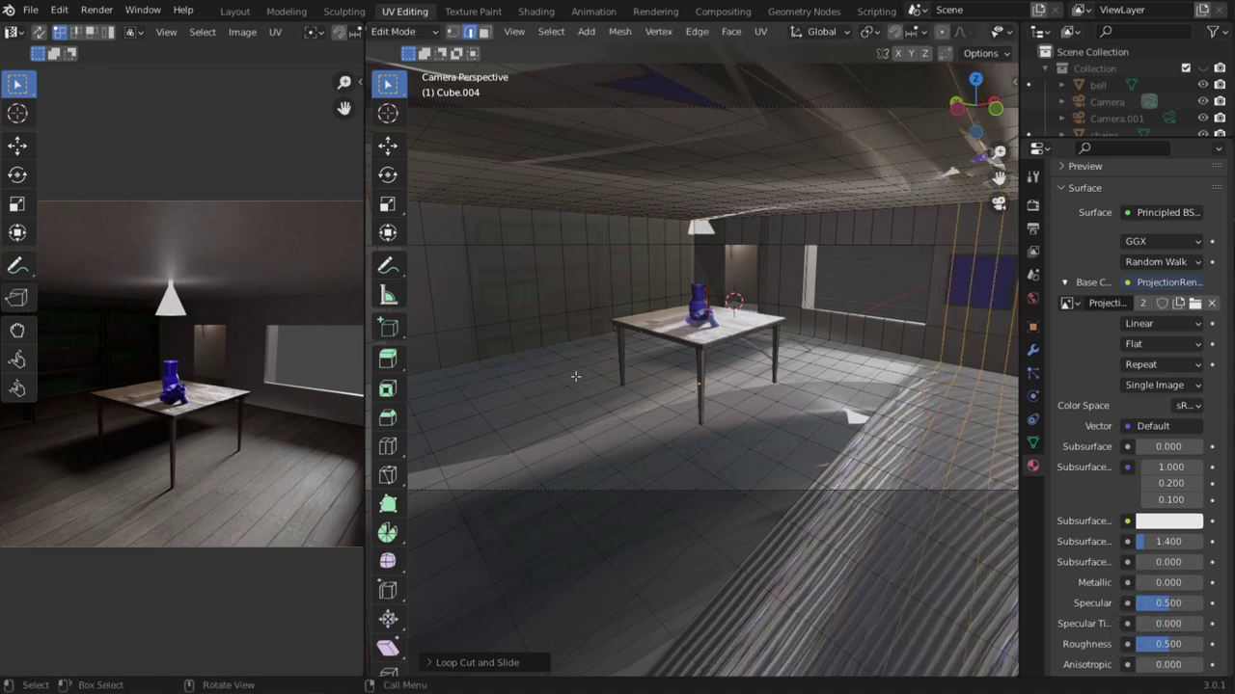
Add horizontal loop cuts around the walls at window height, plus two across the wall section between door and window.
key(ctrl+r)
scroll(670, 263, up, 2)
click(670, 262)
click(771, 267)
key(ctrl+r)
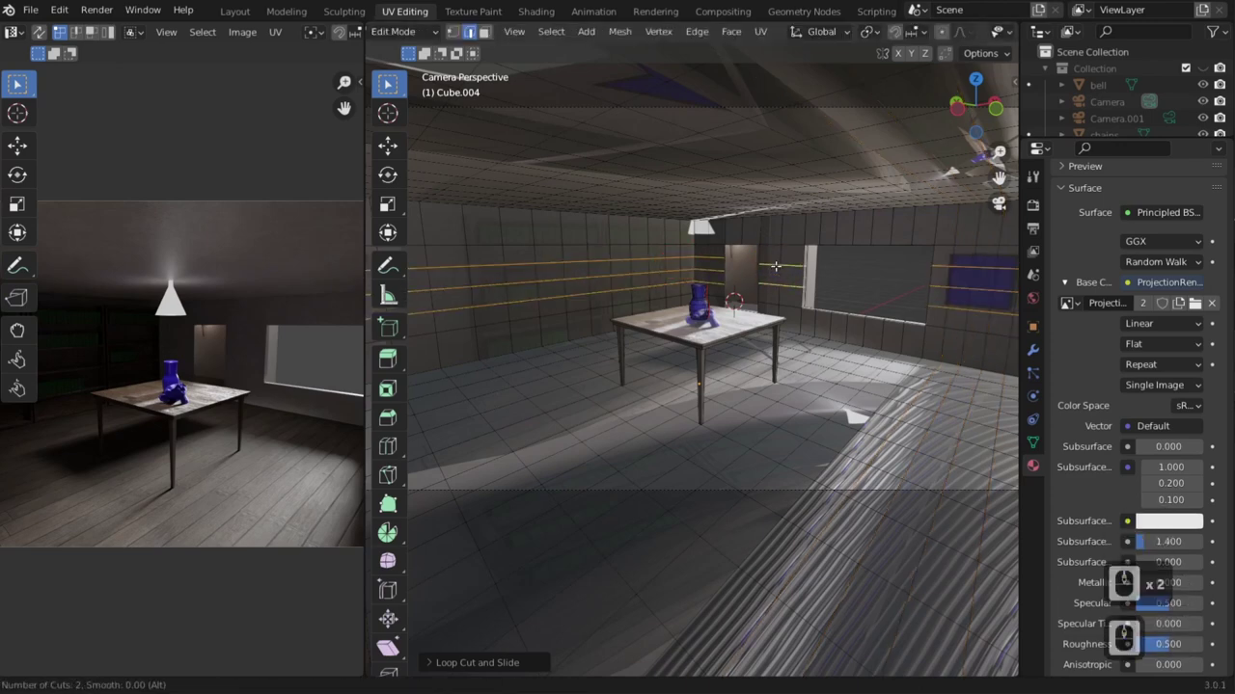
click(776, 267)
click(759, 424)
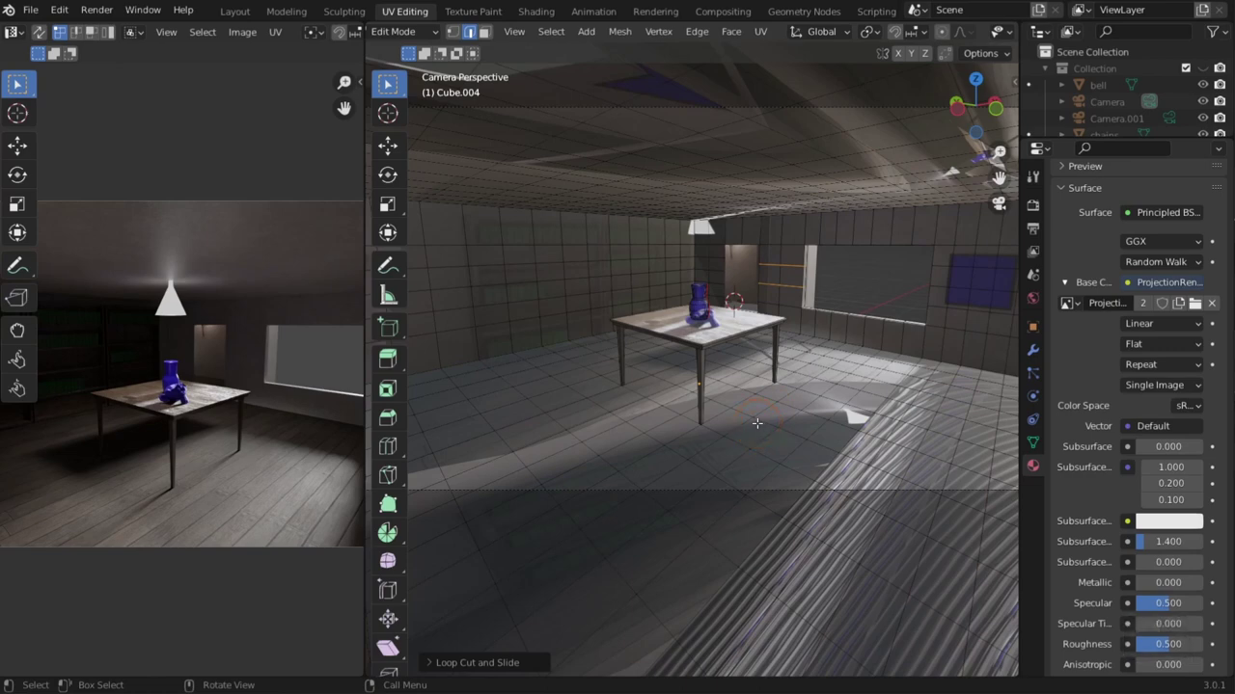
Project the UVs of the entire subdivided room mesh from the camera view and return to Object Mode.
key(a)
key(u)
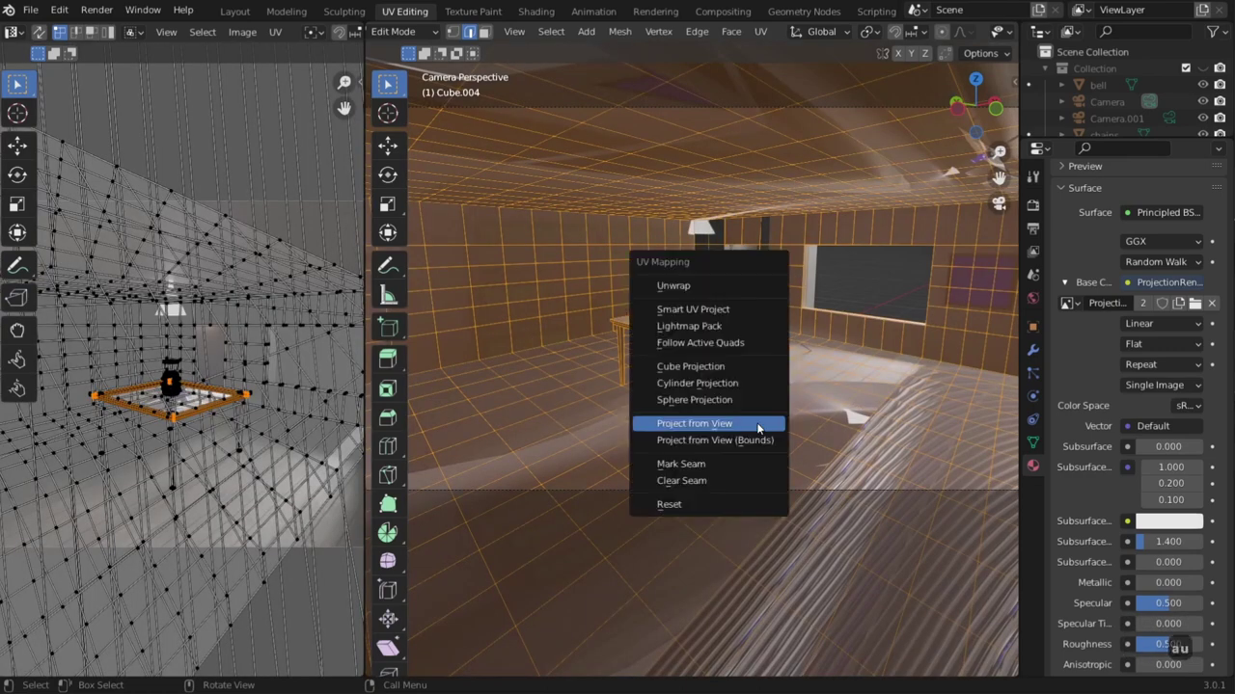
click(756, 423)
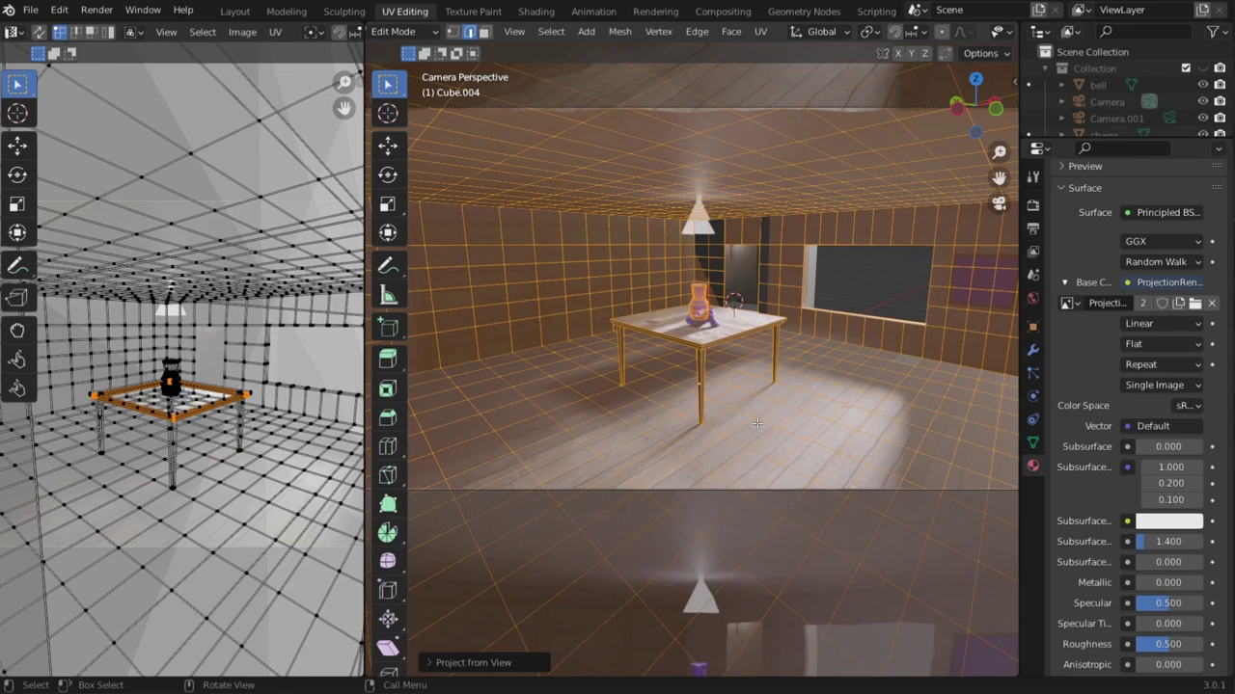
key(Tab)
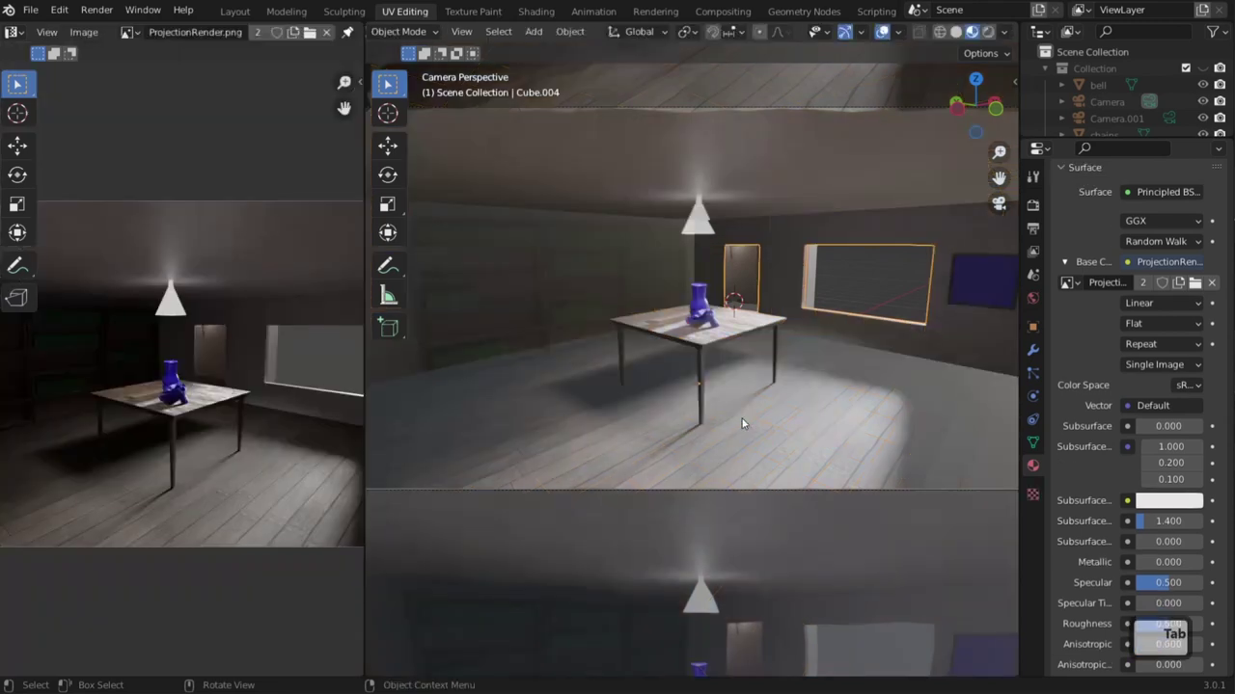
Add a horizontal loop cut around the walls close to the ceiling and reproject all UVs from the camera view.
scroll(729, 506, down, 2)
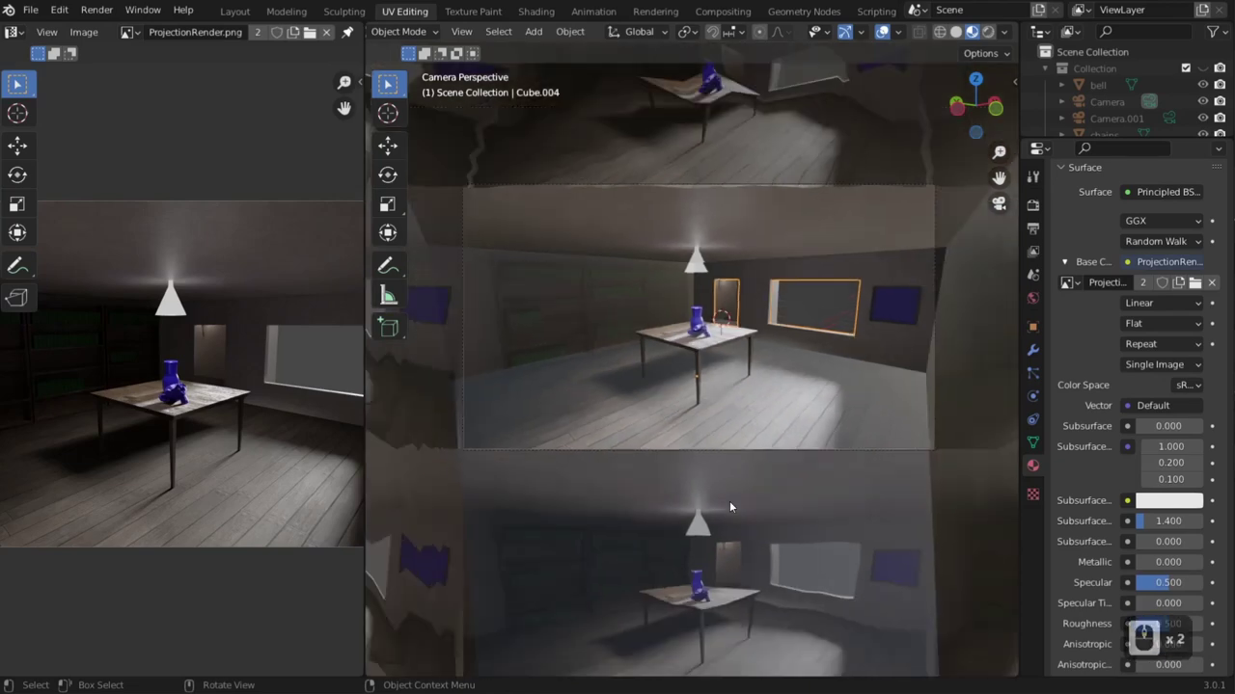
scroll(729, 506, up, 1)
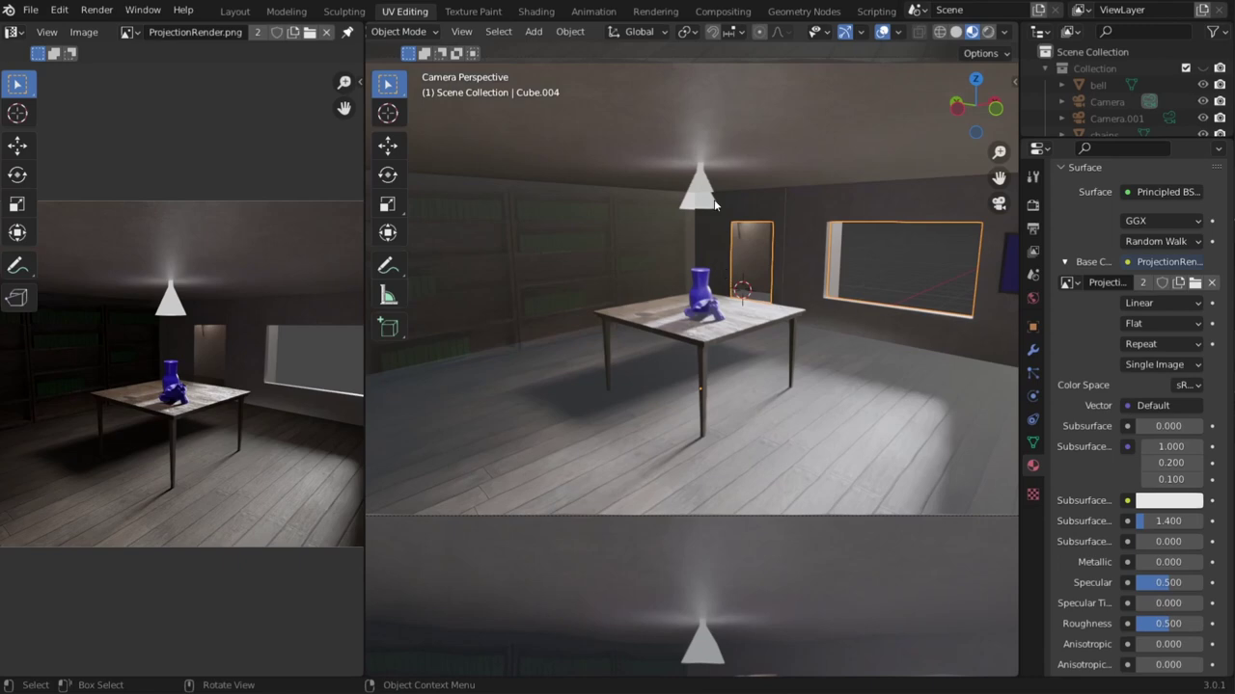
scroll(714, 198, up, 4)
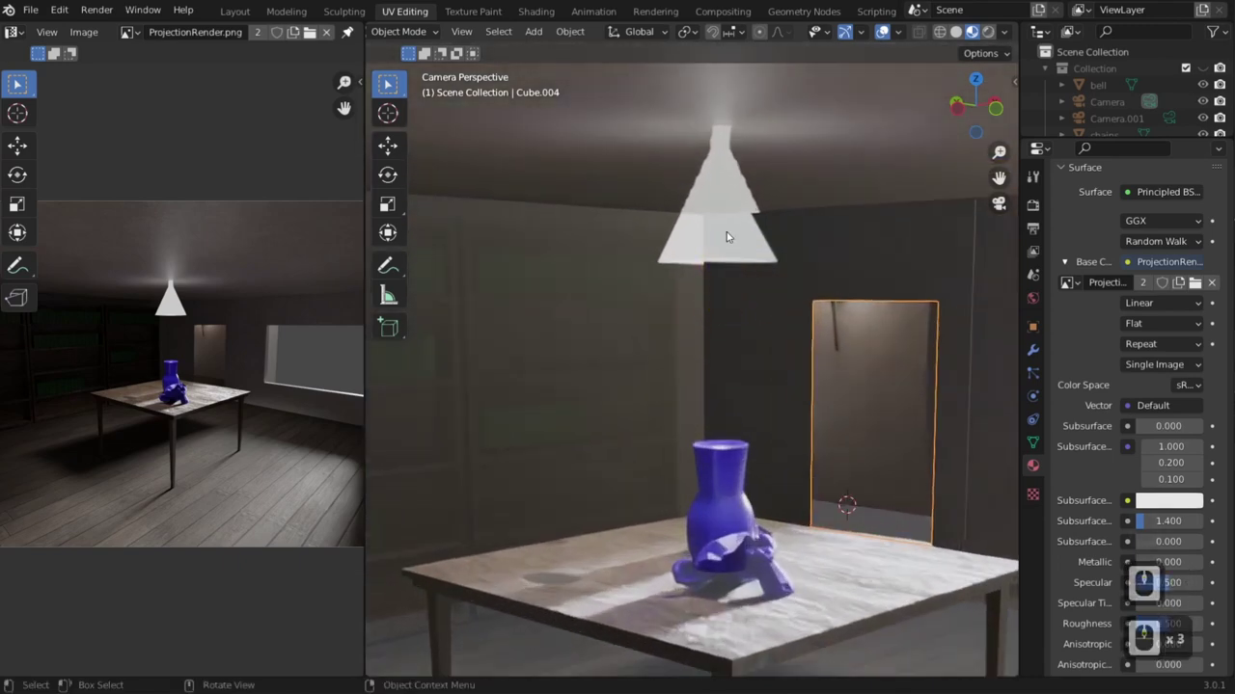
key(Tab)
key(ctrl+r)
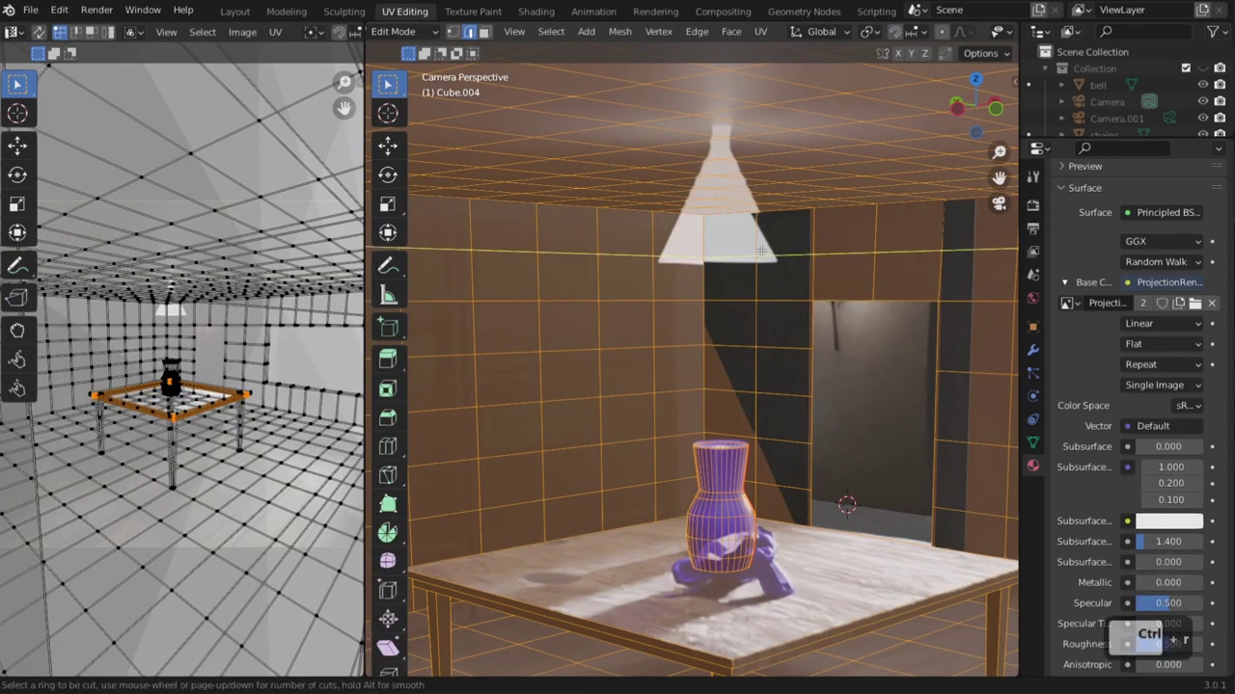
click(760, 249)
click(760, 223)
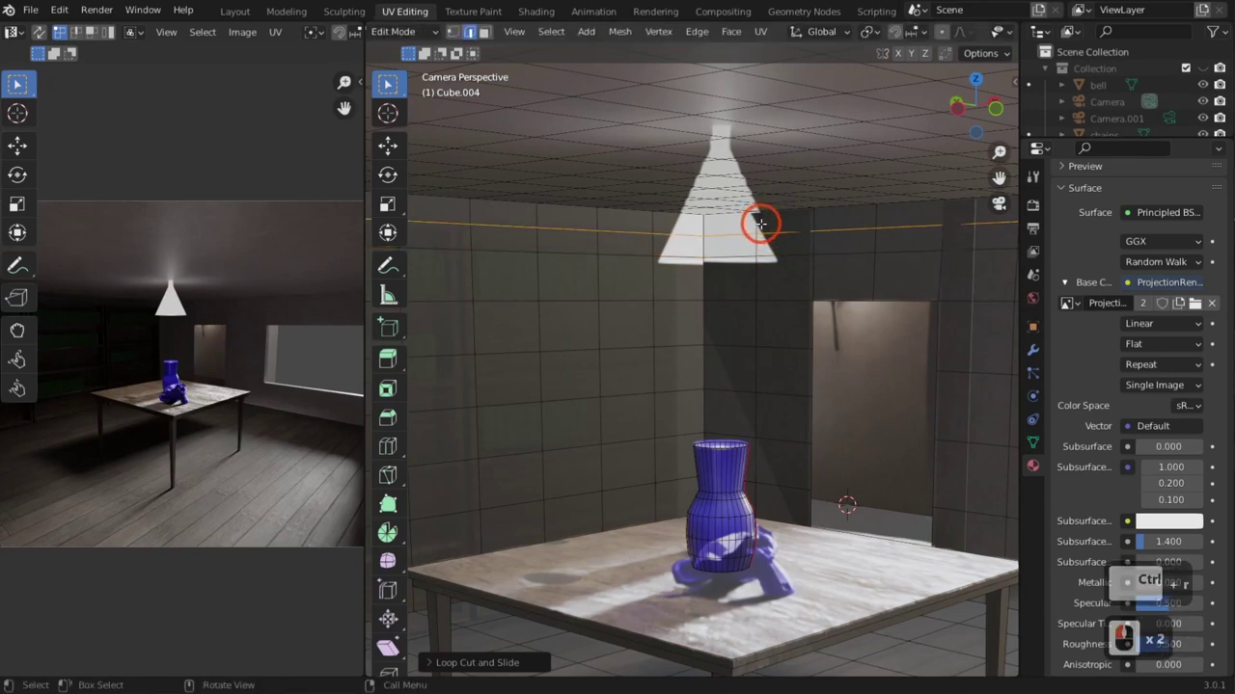
key(a)
key(u)
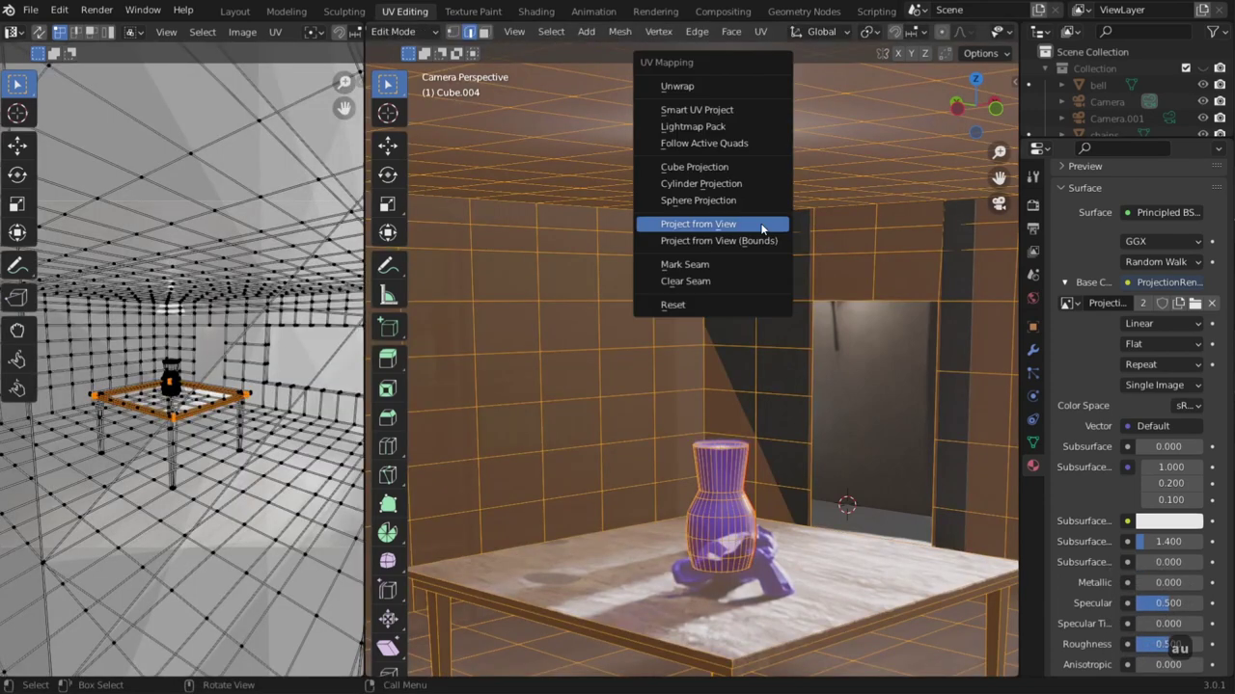
click(761, 226)
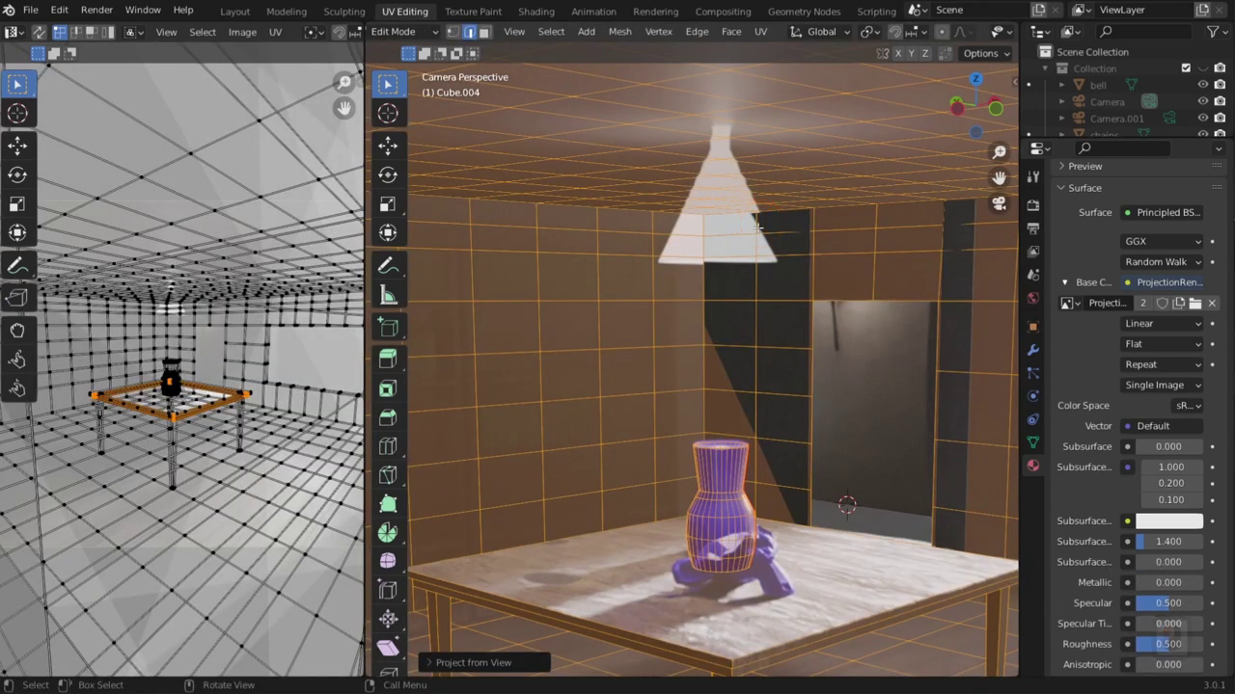
Examine how the lamp's projection crosses the wall and ceiling corner in the UV layout and in the room view.
scroll(219, 325, up, 5)
middle_drag(230, 269, 232, 421)
scroll(221, 361, up, 5)
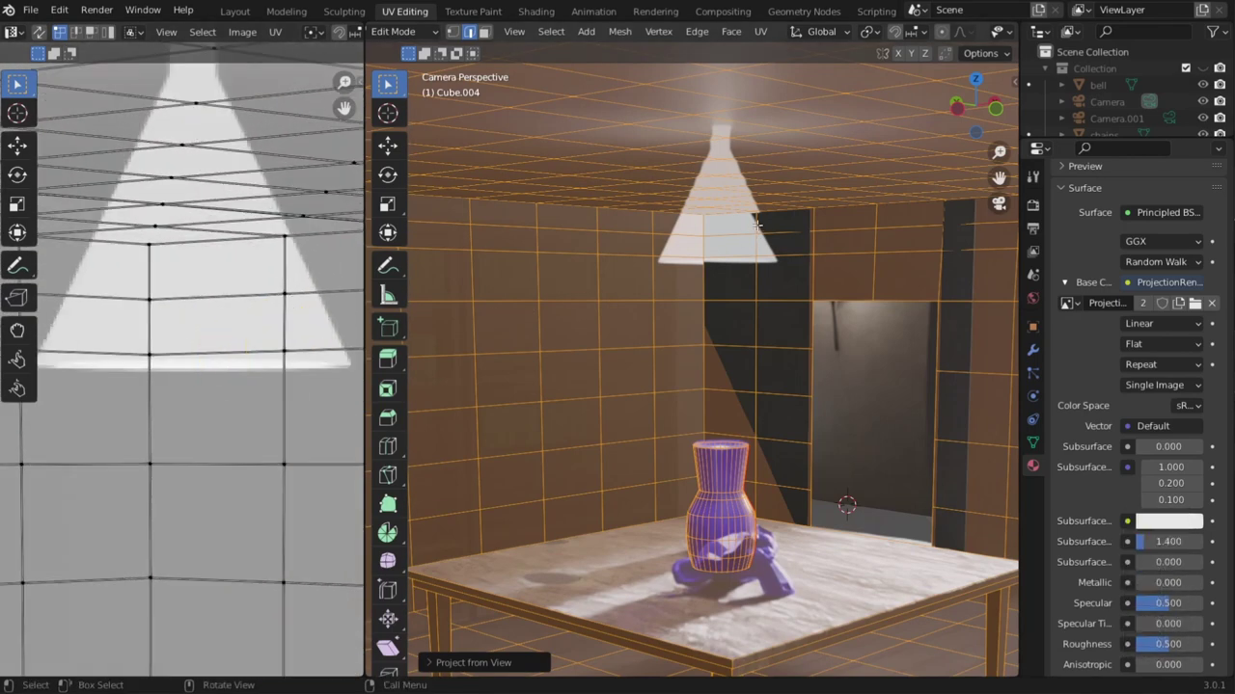
middle_drag(751, 238, 780, 337)
scroll(787, 252, down, 5)
scroll(733, 267, up, 4)
scroll(745, 310, down, 3)
scroll(746, 310, down, 1)
scroll(779, 336, up, 3)
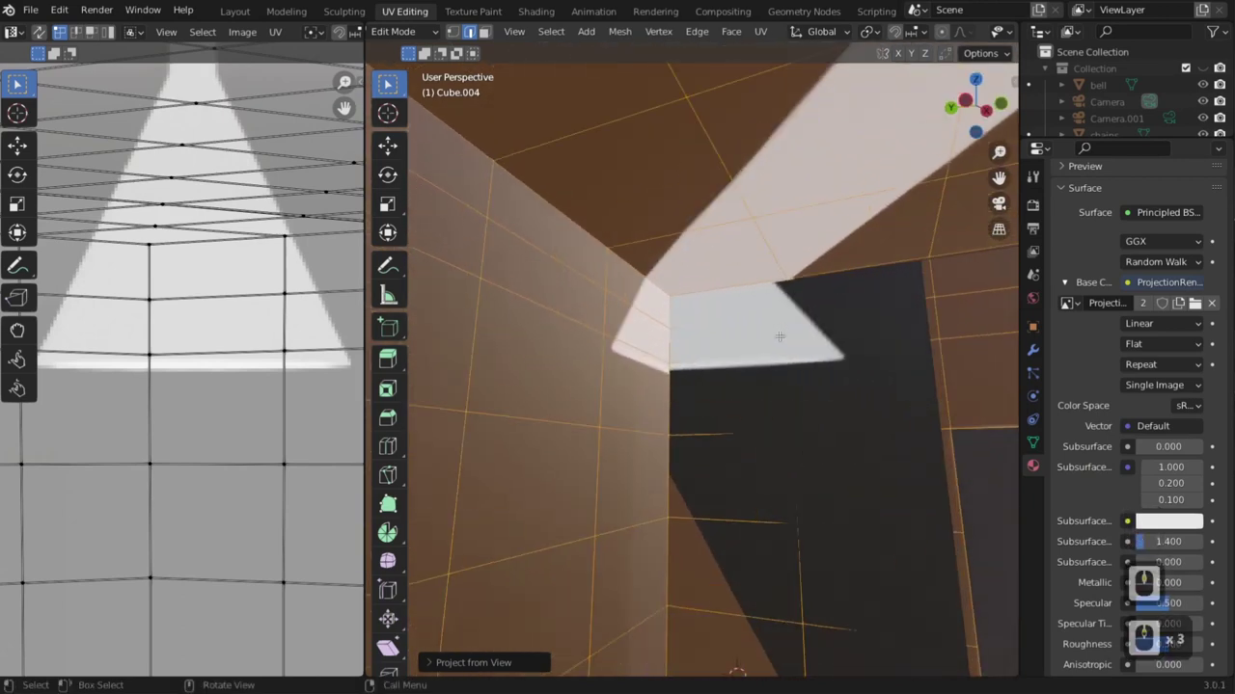
scroll(779, 336, up, 1)
Try to shift the UV vertex on the lamp's edge sideways, check it through the camera, and undo the move.
click(287, 240)
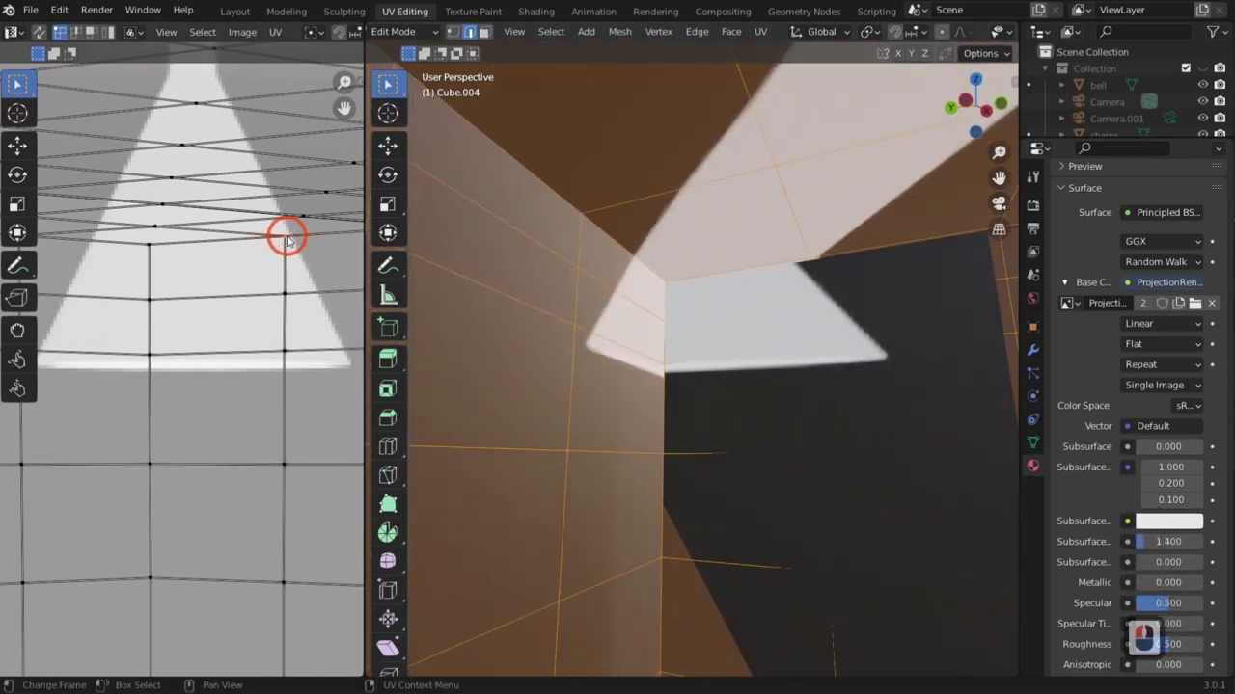
click(264, 259)
key(g)
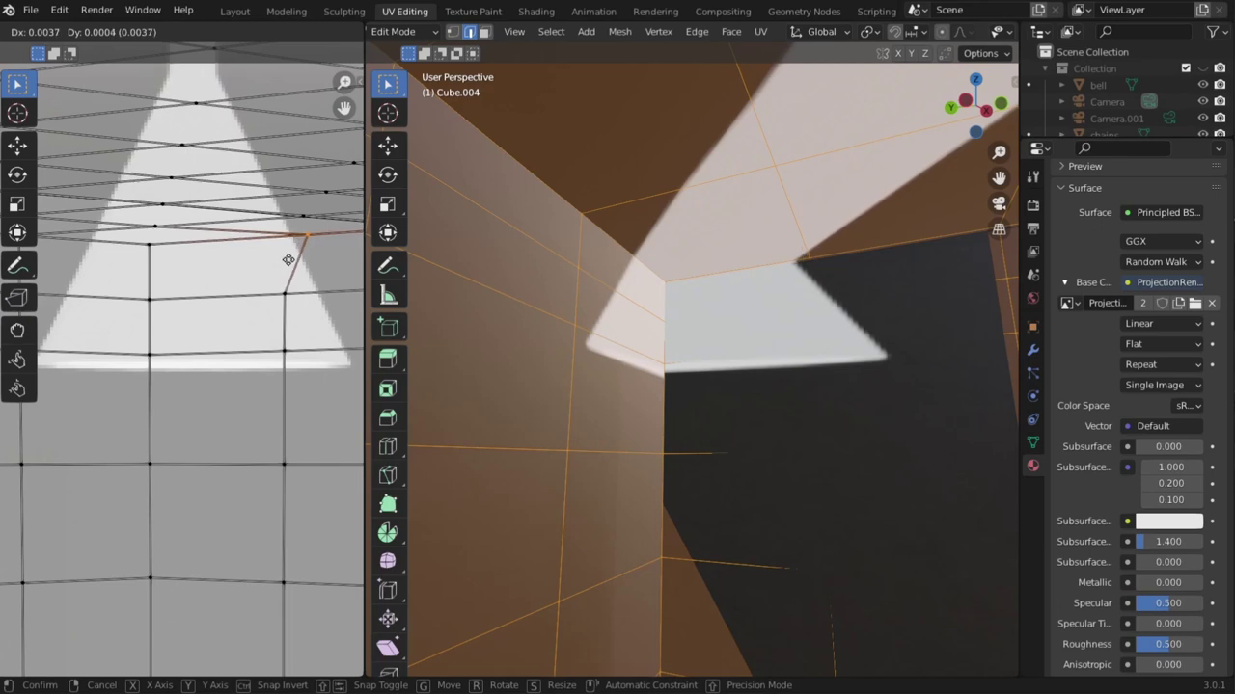
click(287, 260)
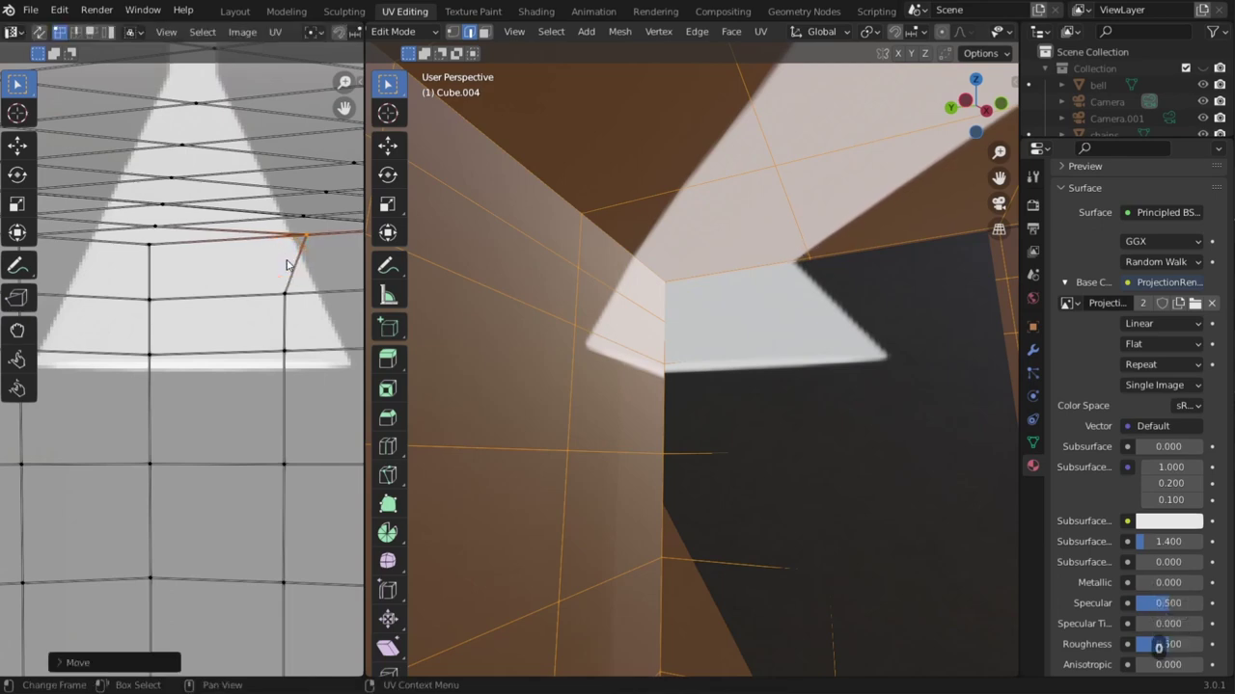
key(KP_0)
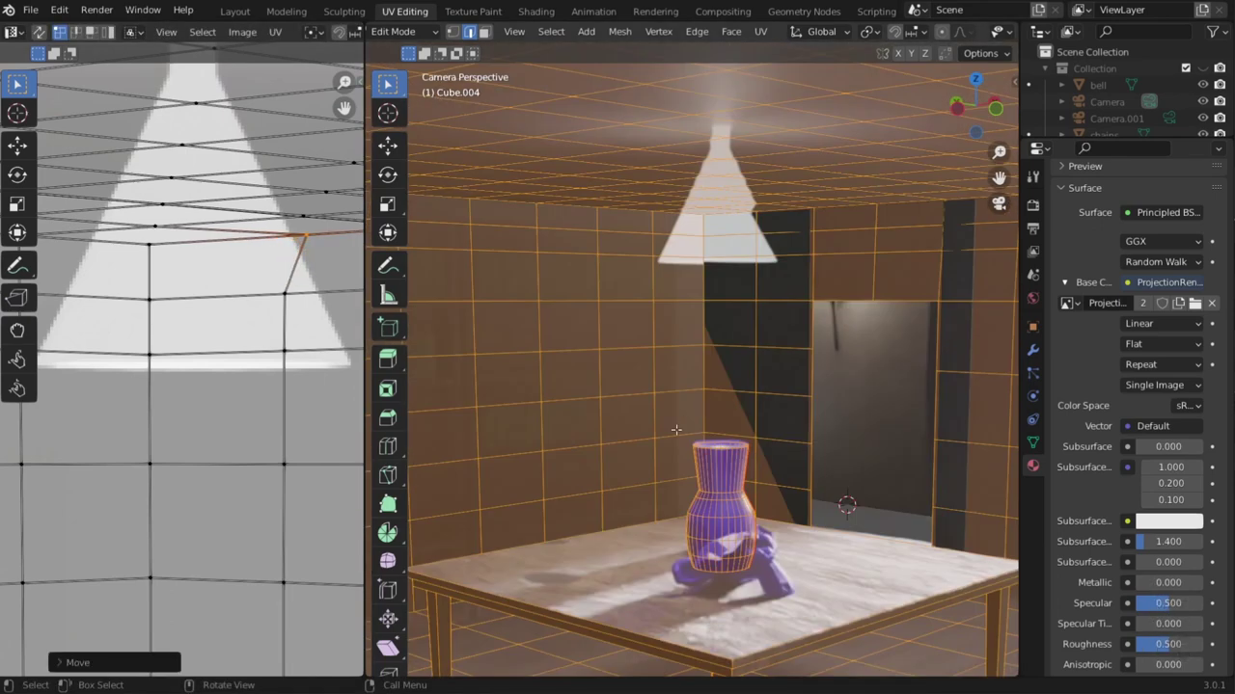
key(ctrl+z)
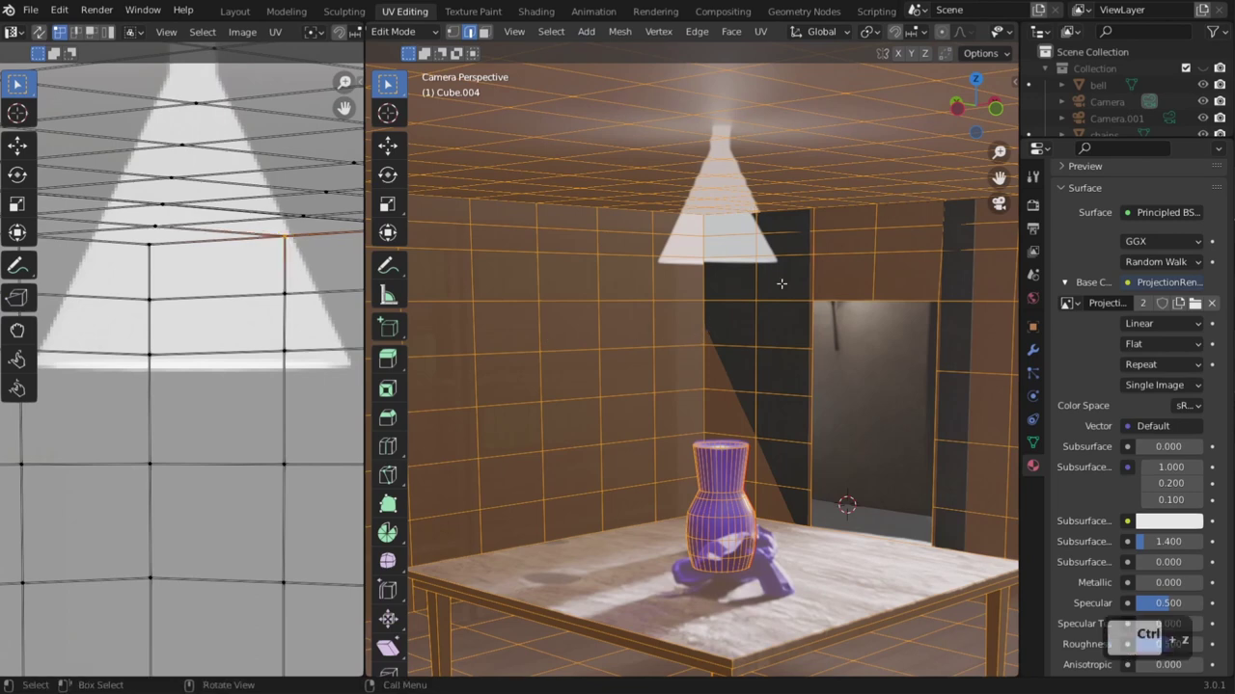
Add two single vertical loop cuts through the wall between the corner and the doorway, and reproject all UVs from the camera view.
key(ctrl+r)
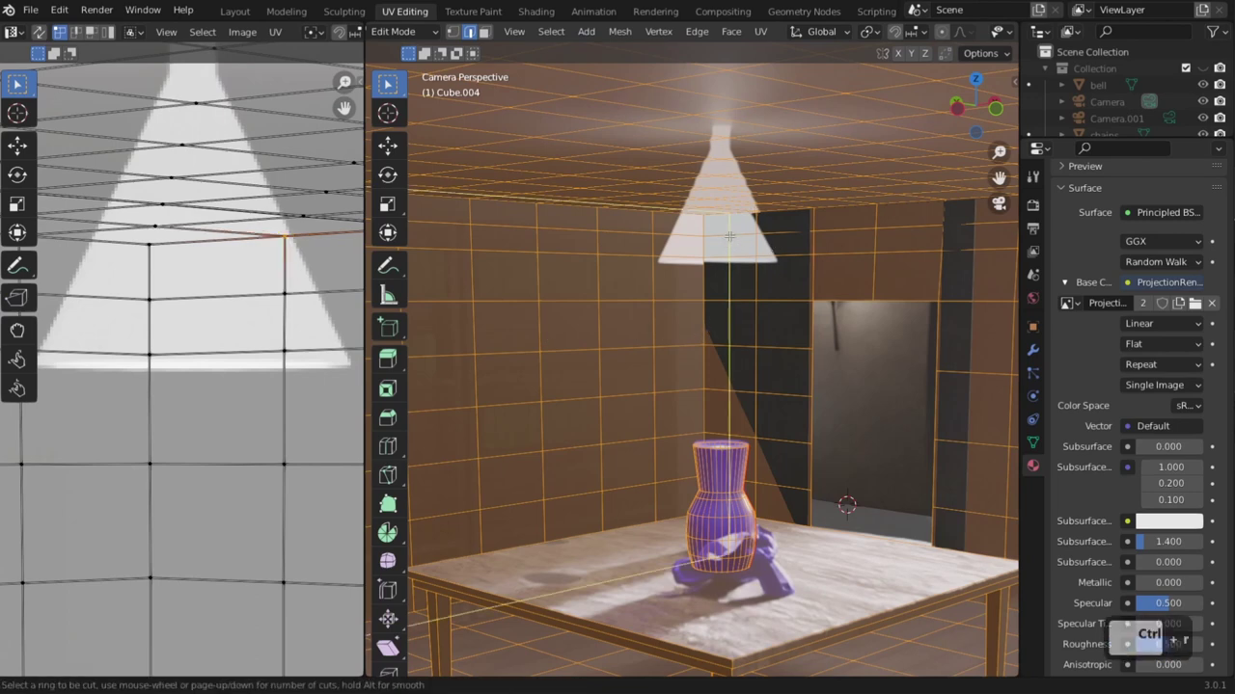
click(729, 236)
click(729, 236)
key(ctrl+r)
click(786, 233)
click(786, 233)
key(a)
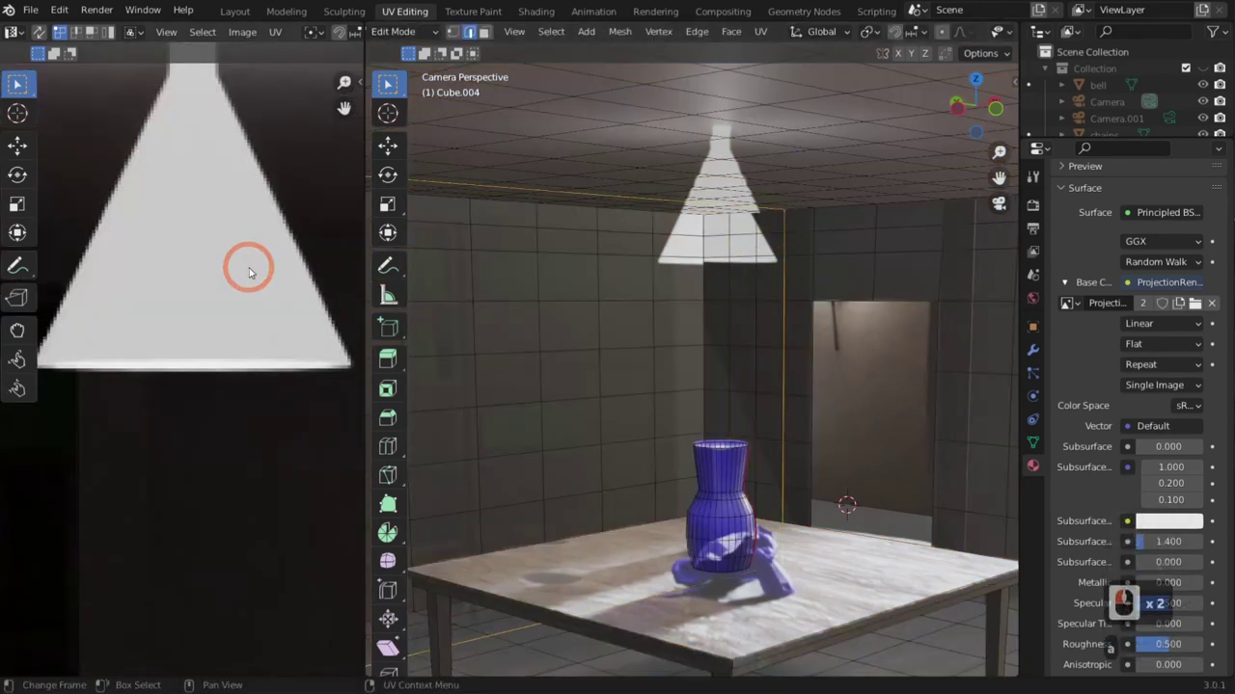
key(a)
key(u)
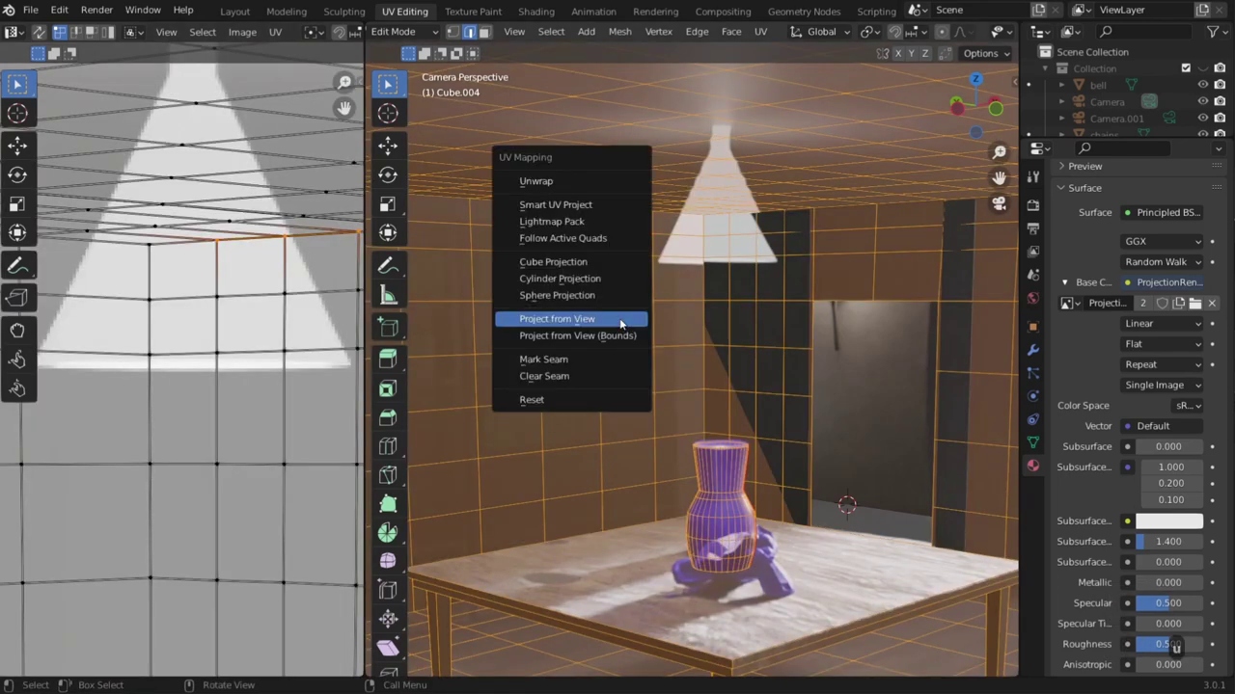
click(620, 322)
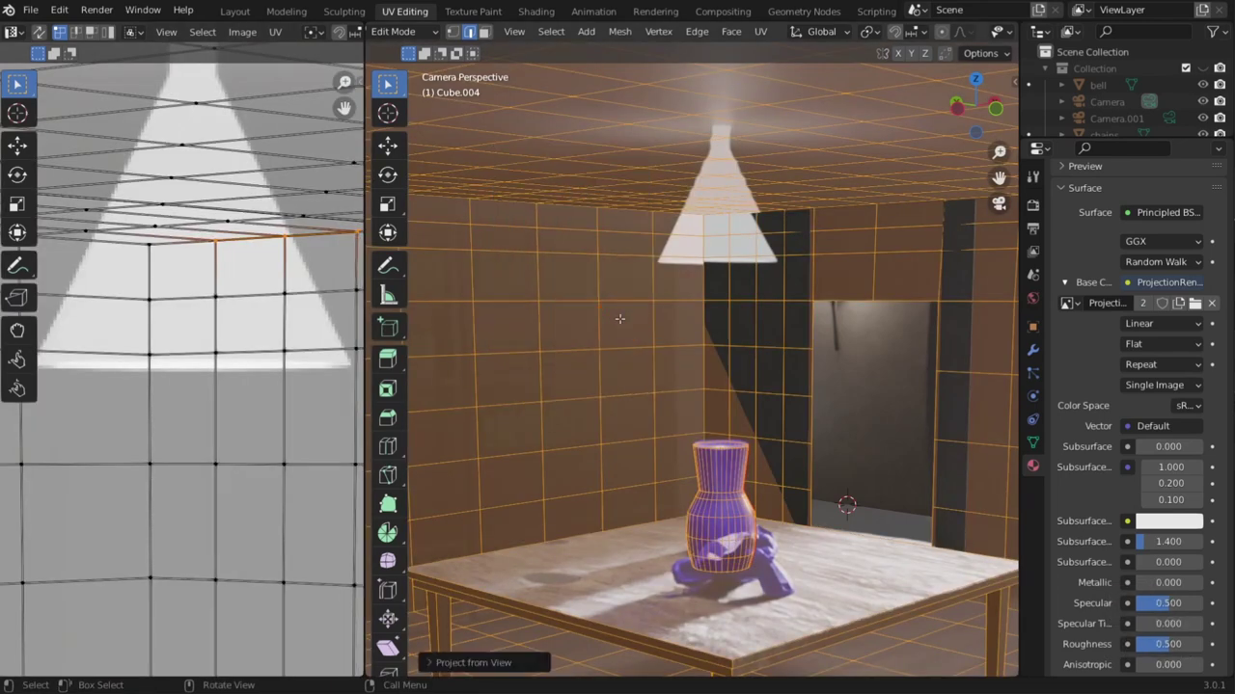
Add six evenly spaced loop cuts across the tabletop without sliding them.
scroll(634, 381, down, 4)
scroll(723, 390, up, 4)
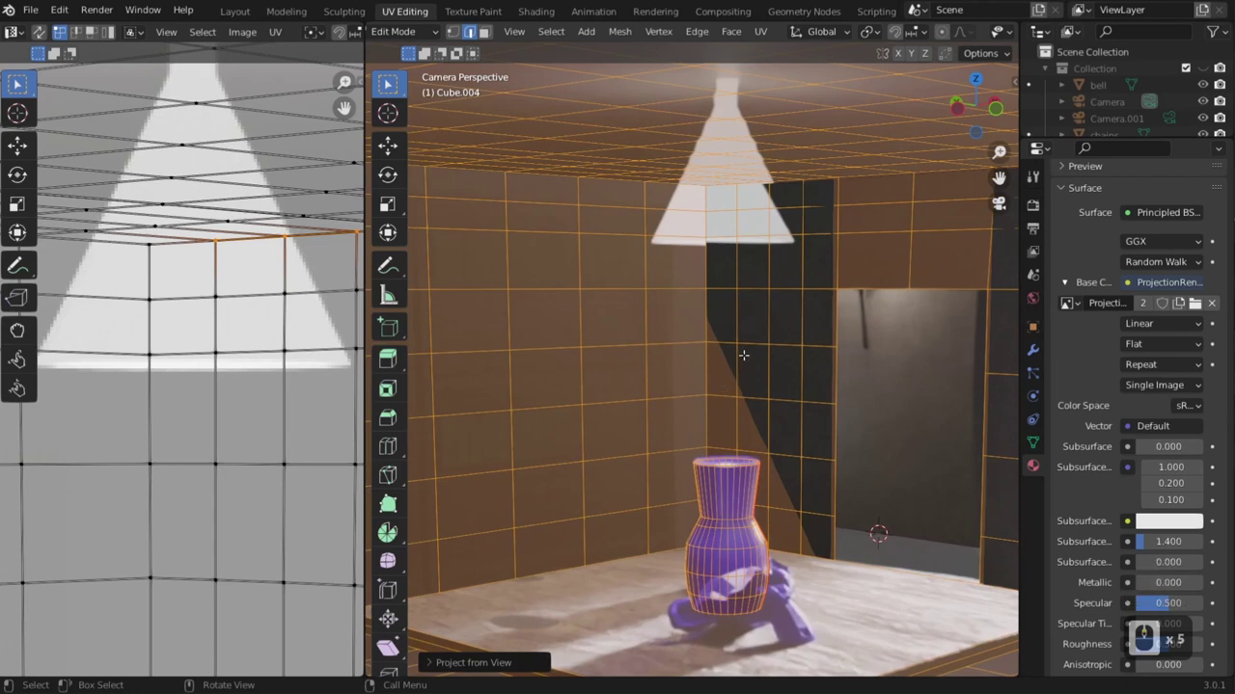
scroll(742, 369, up, 1)
shift+middle_drag(742, 338, 729, 358)
key(alt+a)
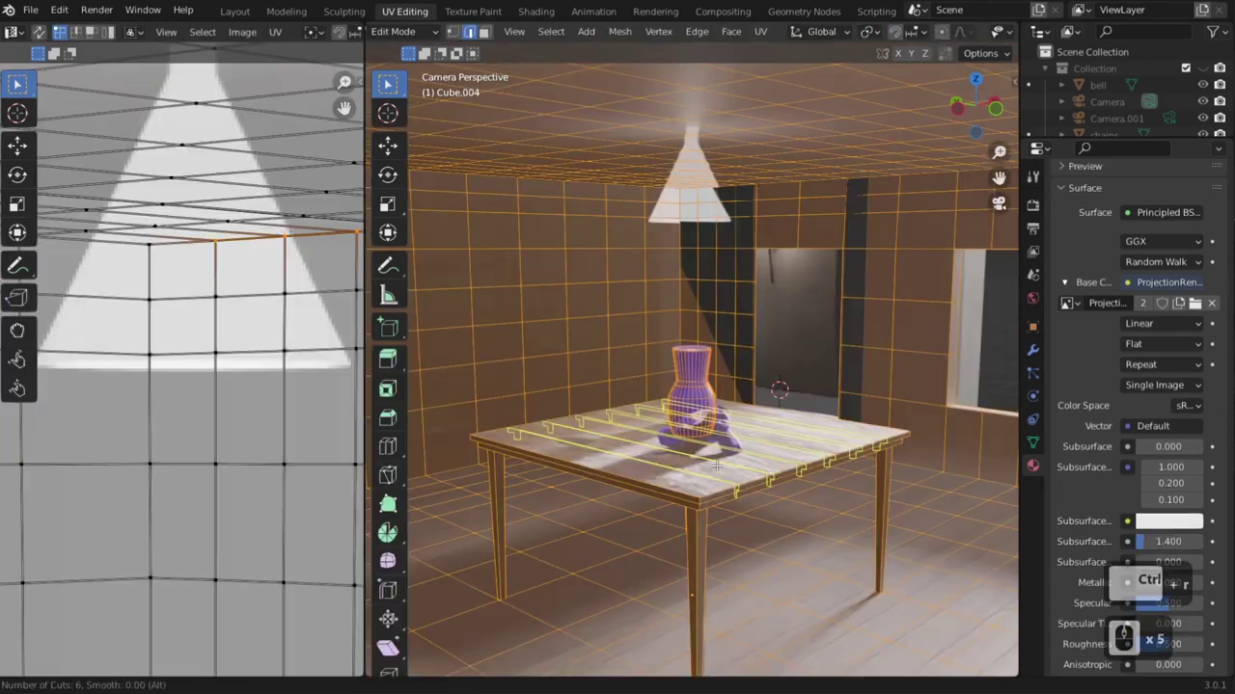
key(alt+a)
key(ctrl+r)
scroll(781, 415, up, 3)
scroll(781, 416, up, 2)
click(781, 416)
click(782, 416)
Reproject the whole mesh's UVs from the camera view with the subdivided tabletop, and return to Object Mode.
key(Tab)
key(Tab)
key(a)
key(u)
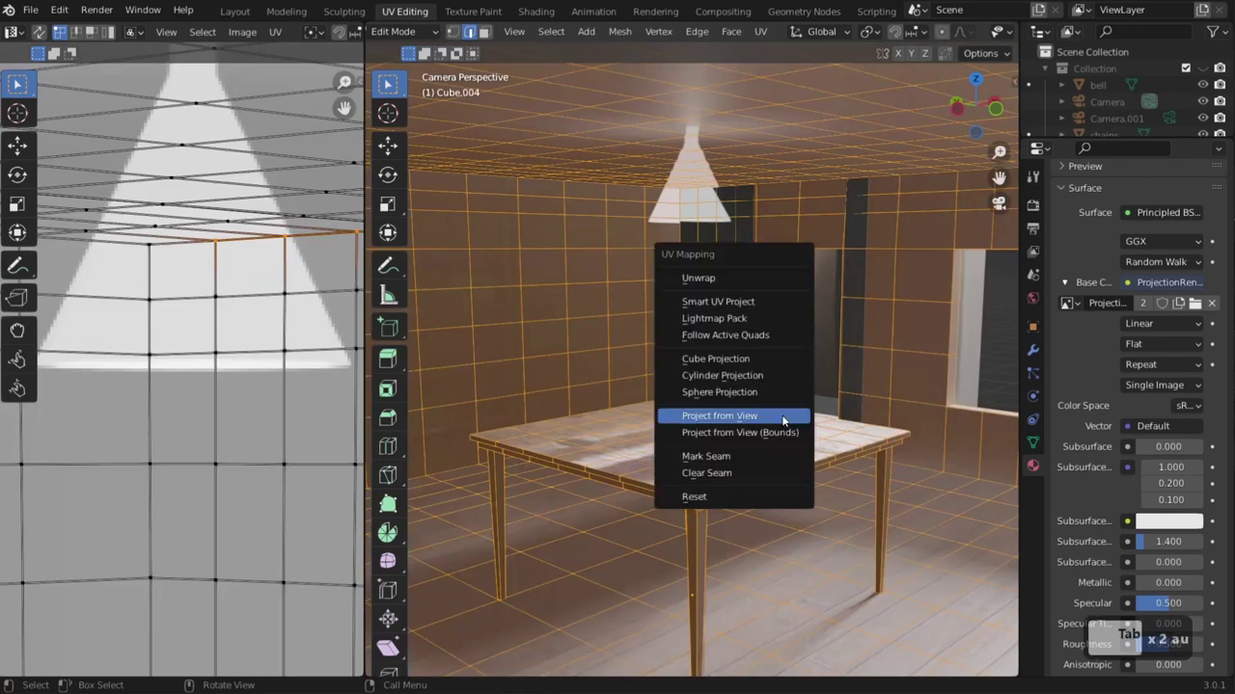
click(781, 417)
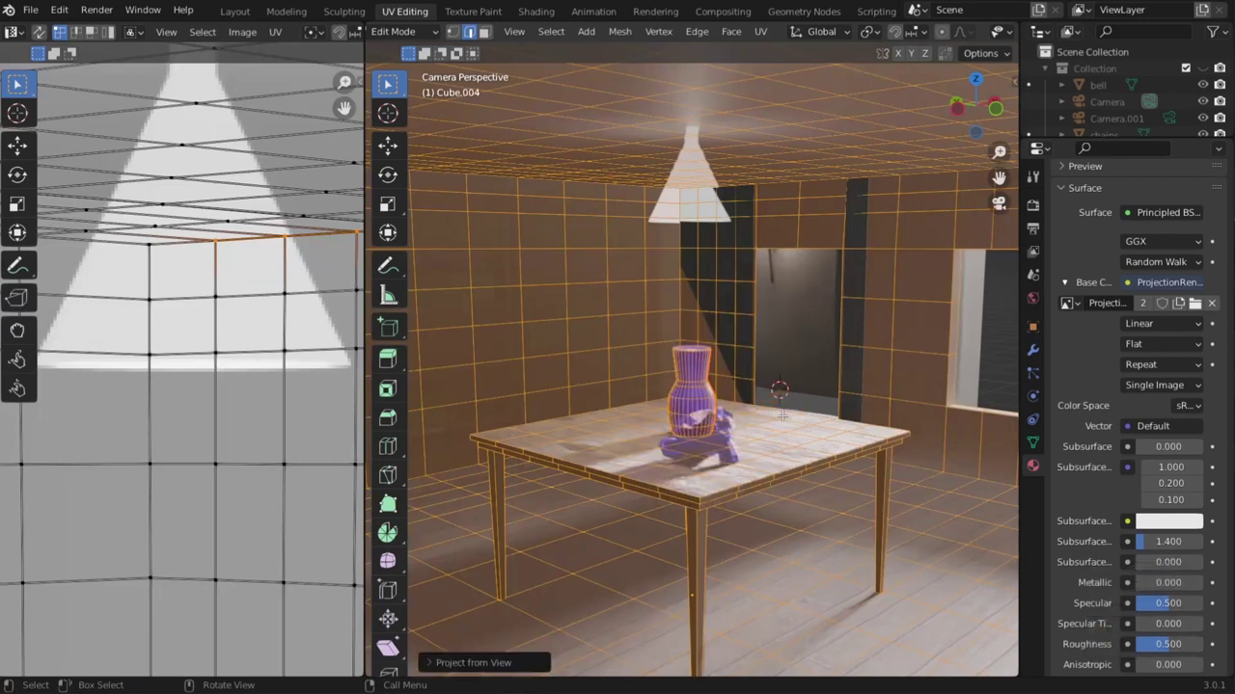
key(Tab)
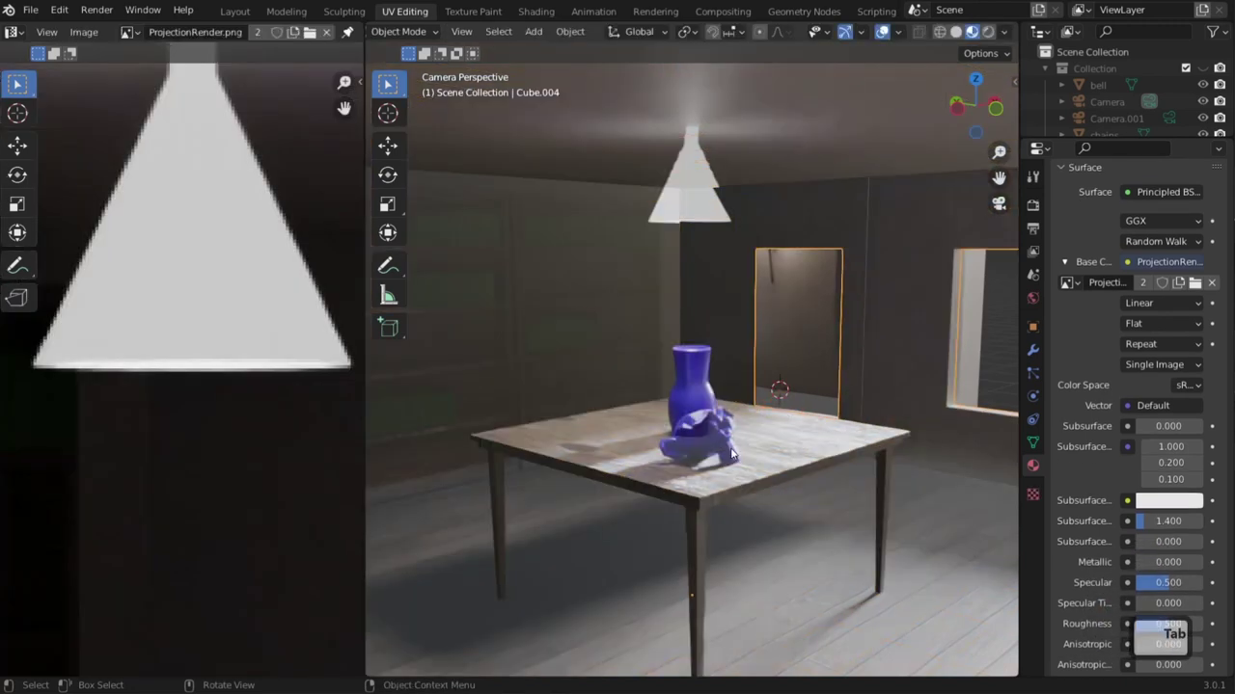
Examine the projected lamp up close, with and without the mesh edges, where the ceiling meets the walls.
shift+middle_drag(715, 249, 692, 386)
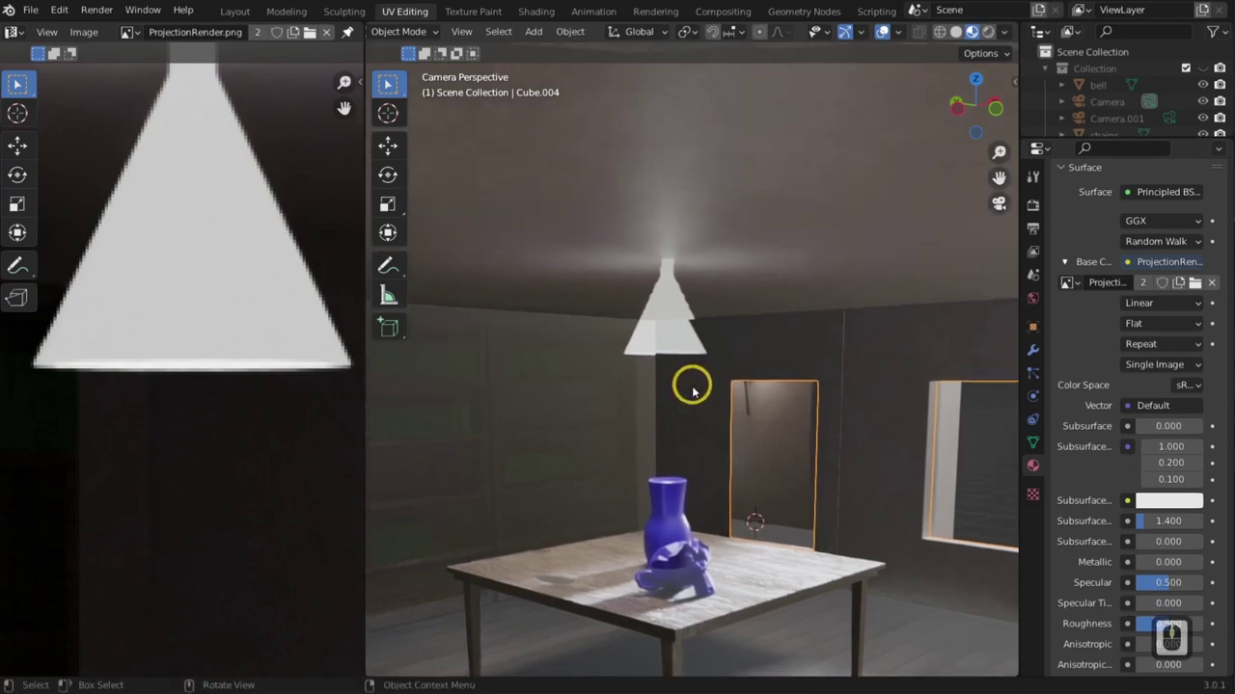
scroll(692, 384, up, 6)
shift+middle_drag(692, 294, 714, 385)
scroll(714, 384, up, 4)
scroll(715, 388, down, 5)
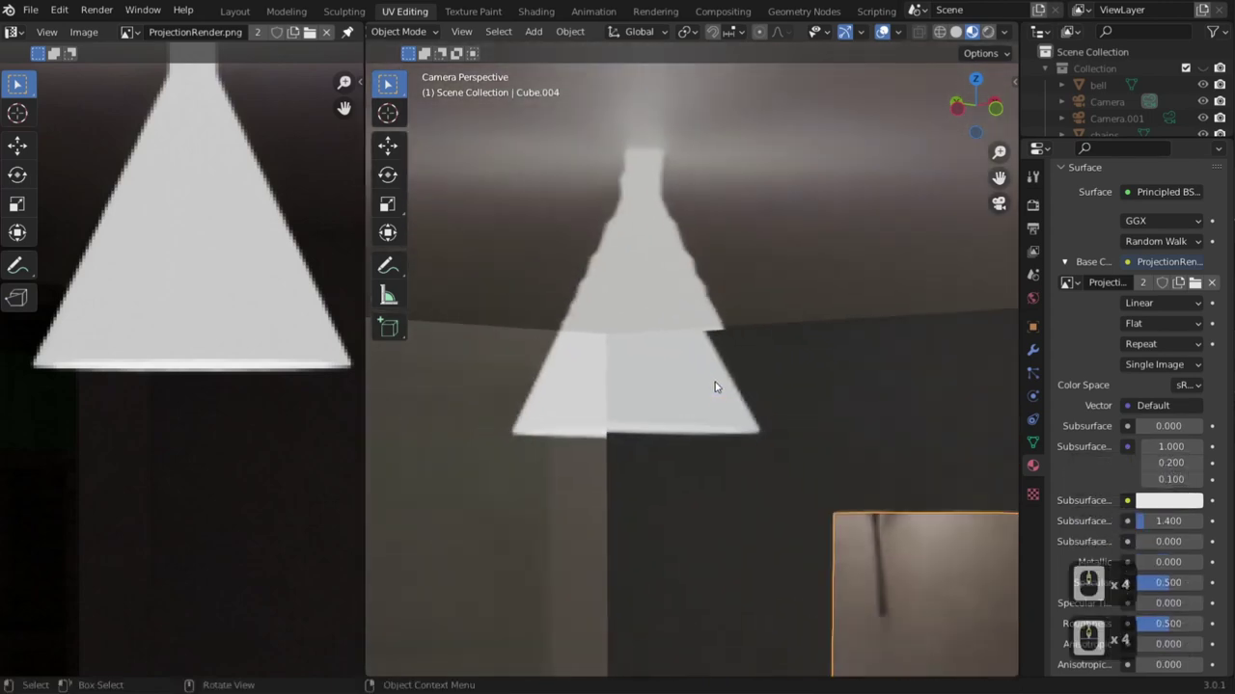
key(Tab)
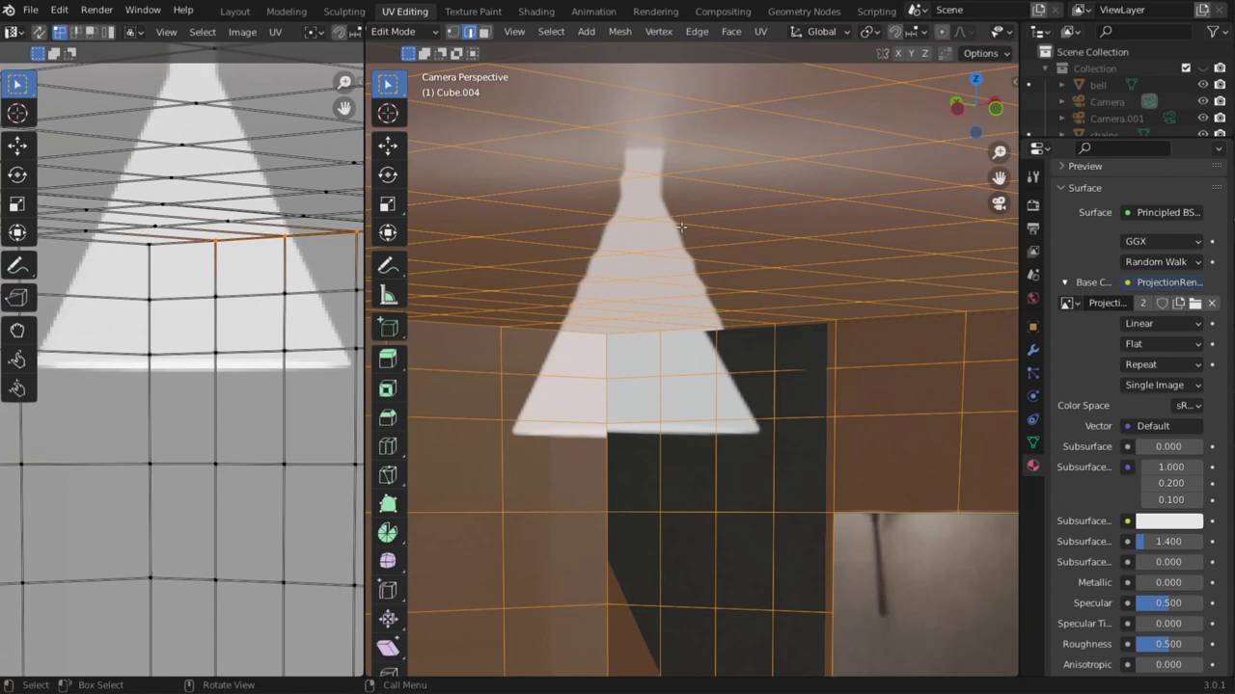
scroll(721, 414, down, 7)
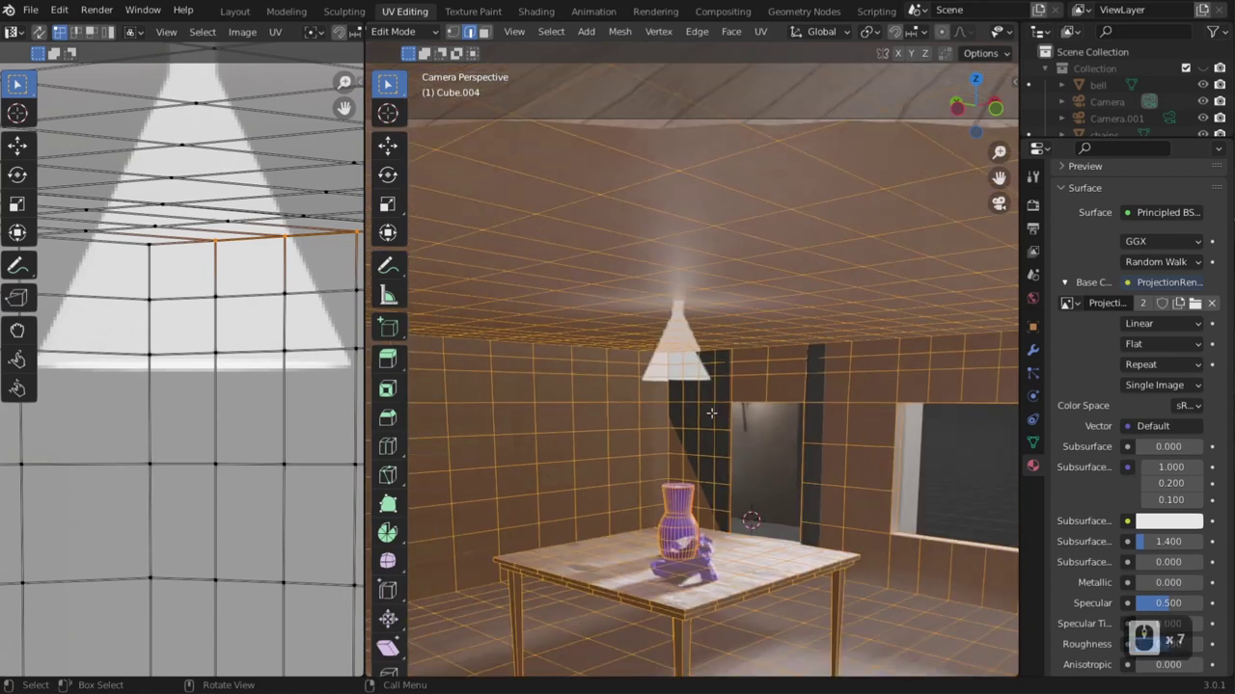
scroll(714, 413, up, 4)
scroll(692, 362, down, 3)
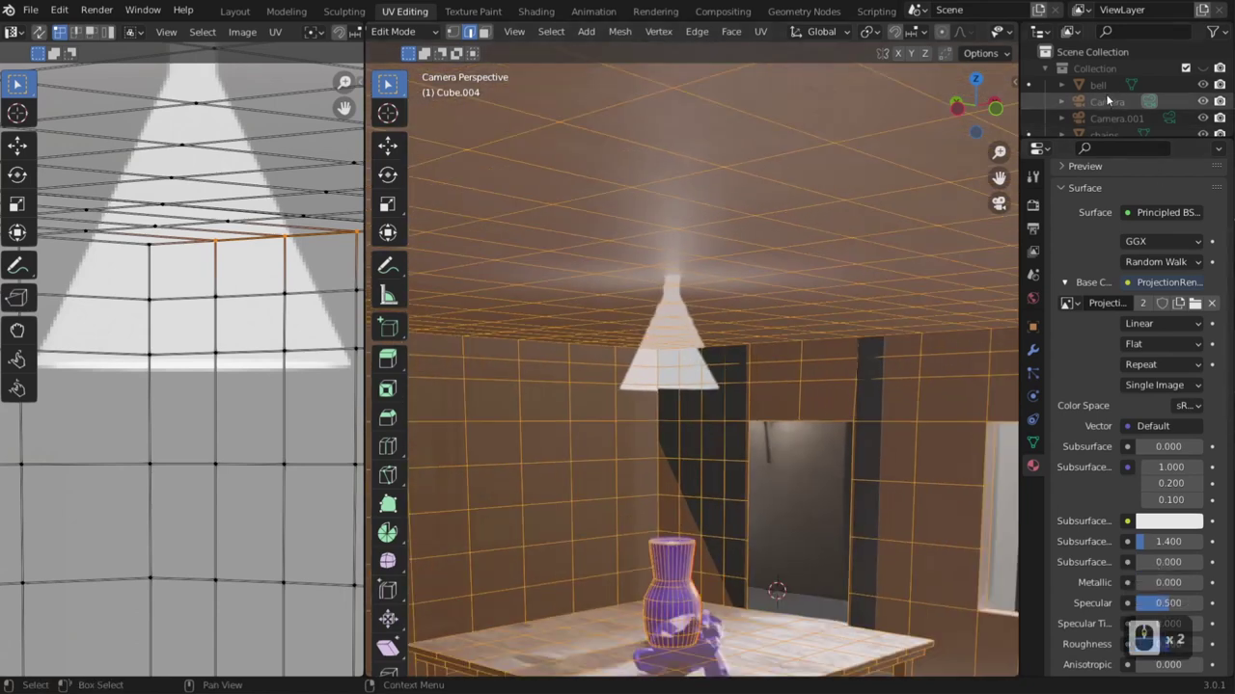
Show the original Collection again, leave Edit Mode, and duplicate the white ceiling lamp in place.
click(1201, 68)
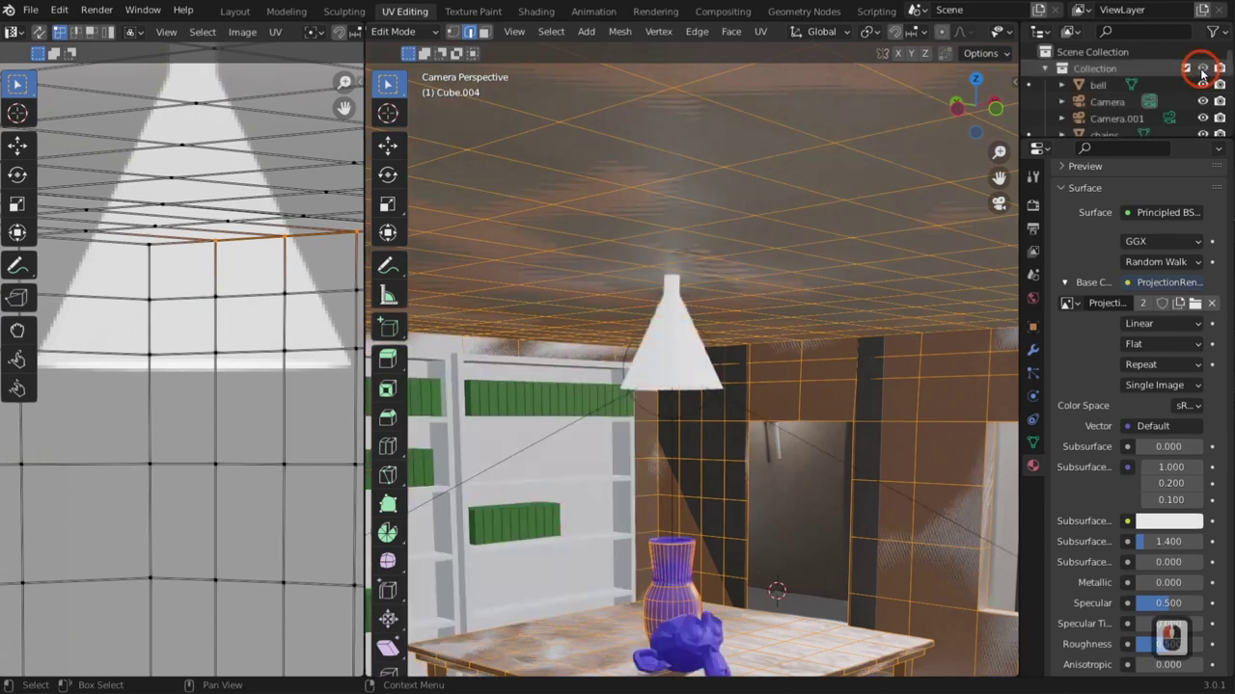
key(Tab)
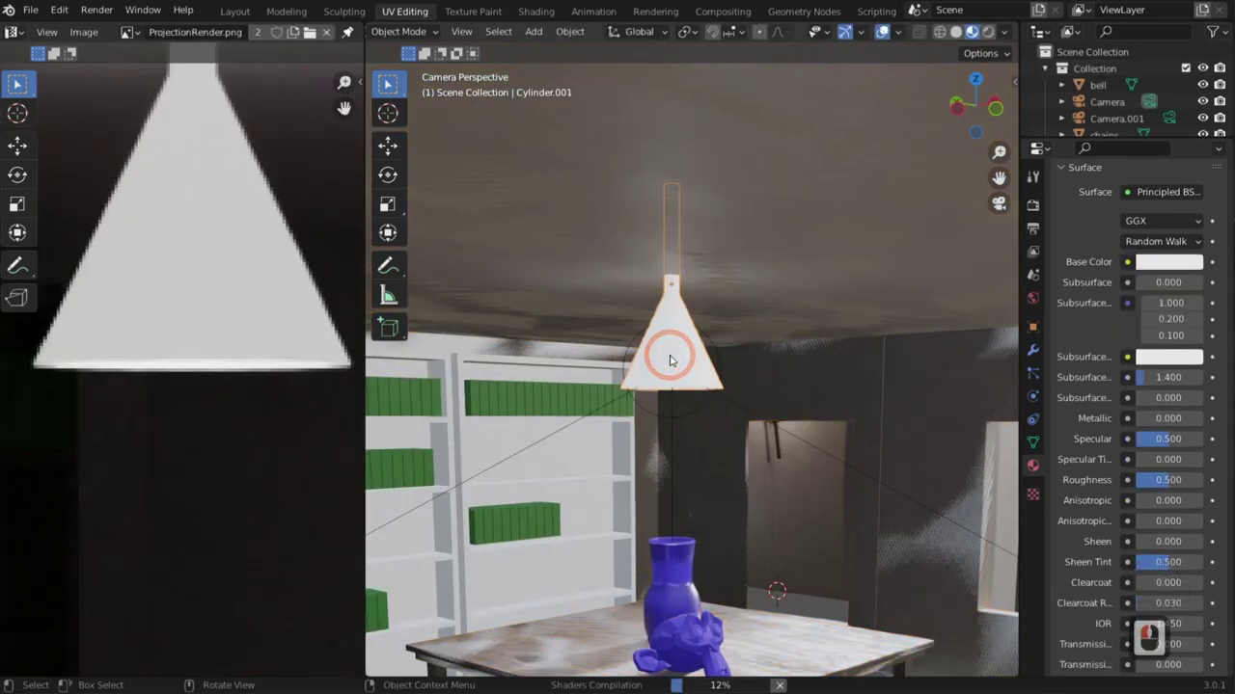
key(shift+d)
key(Escape)
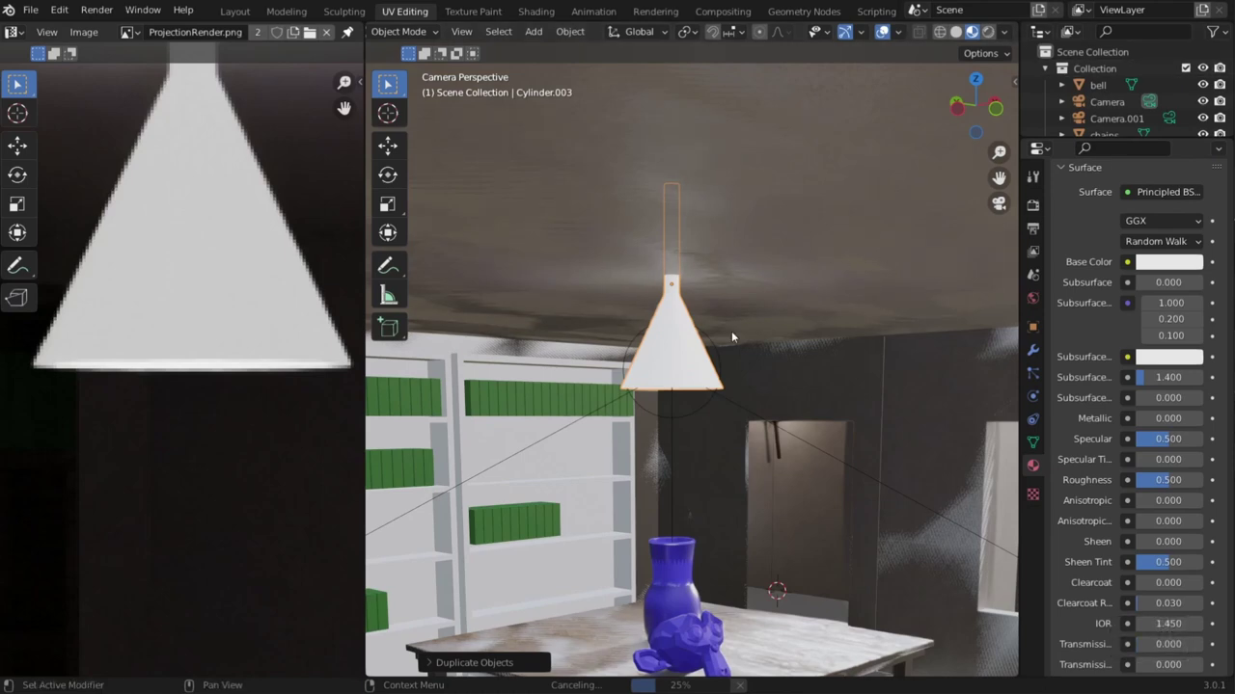
Move the lamp copy to Collection 2 and hide the original Collection.
key(m)
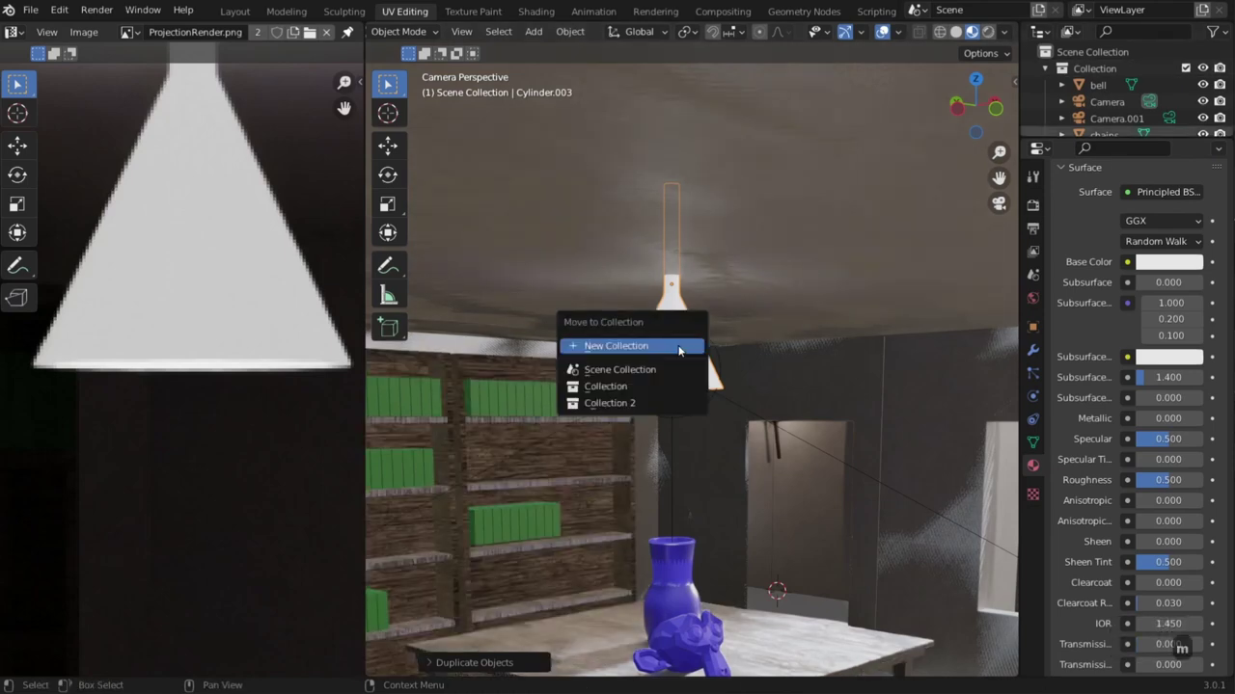
click(643, 402)
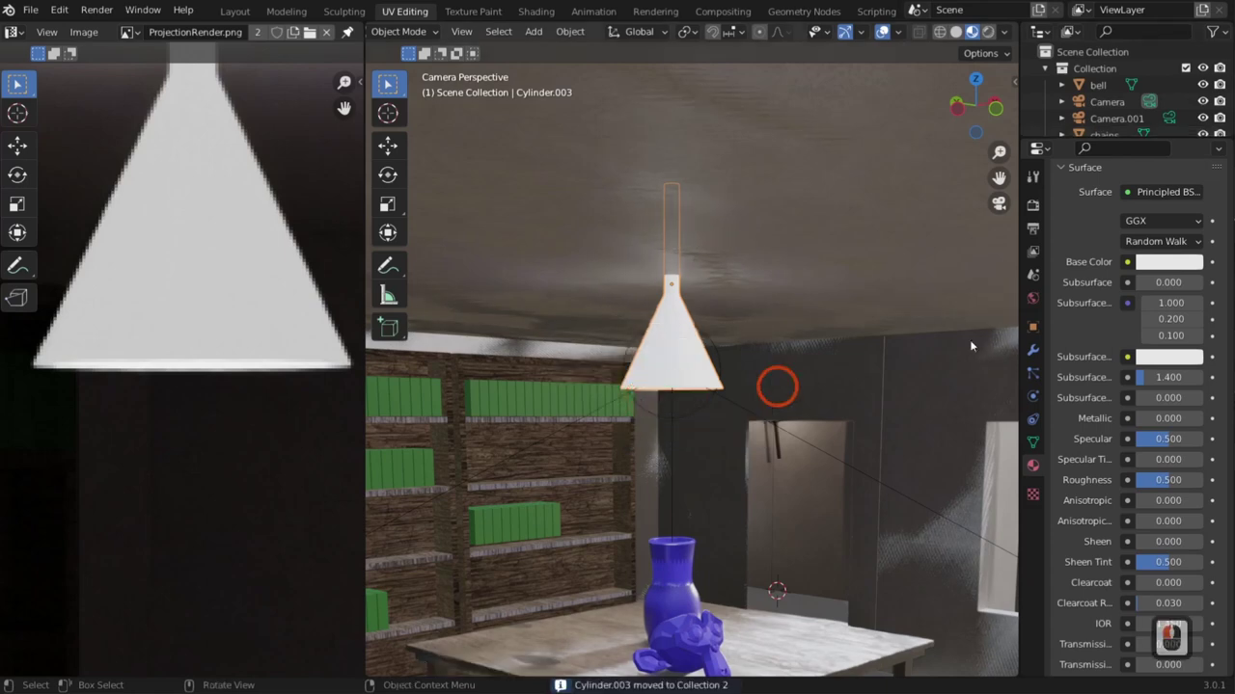
click(1202, 67)
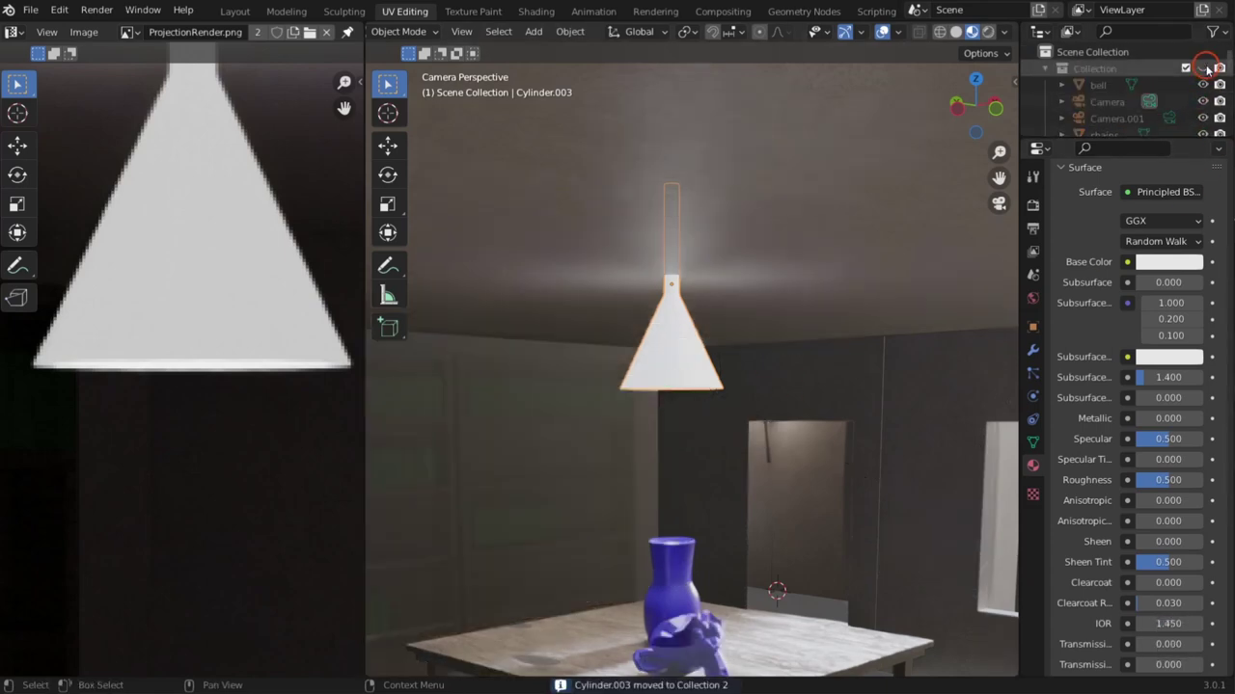
Examine the projected room through the camera, from the lamp and table to the window wall and floor.
scroll(676, 384, down, 4)
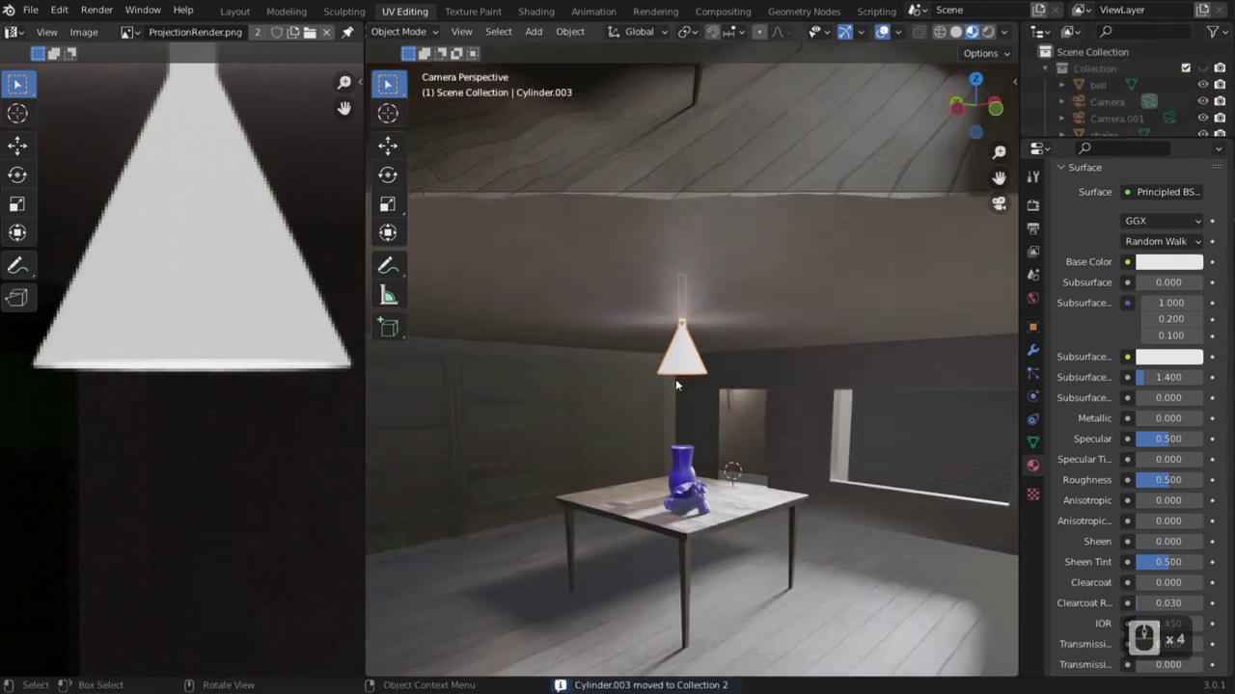
shift+scroll(676, 384, down, 3)
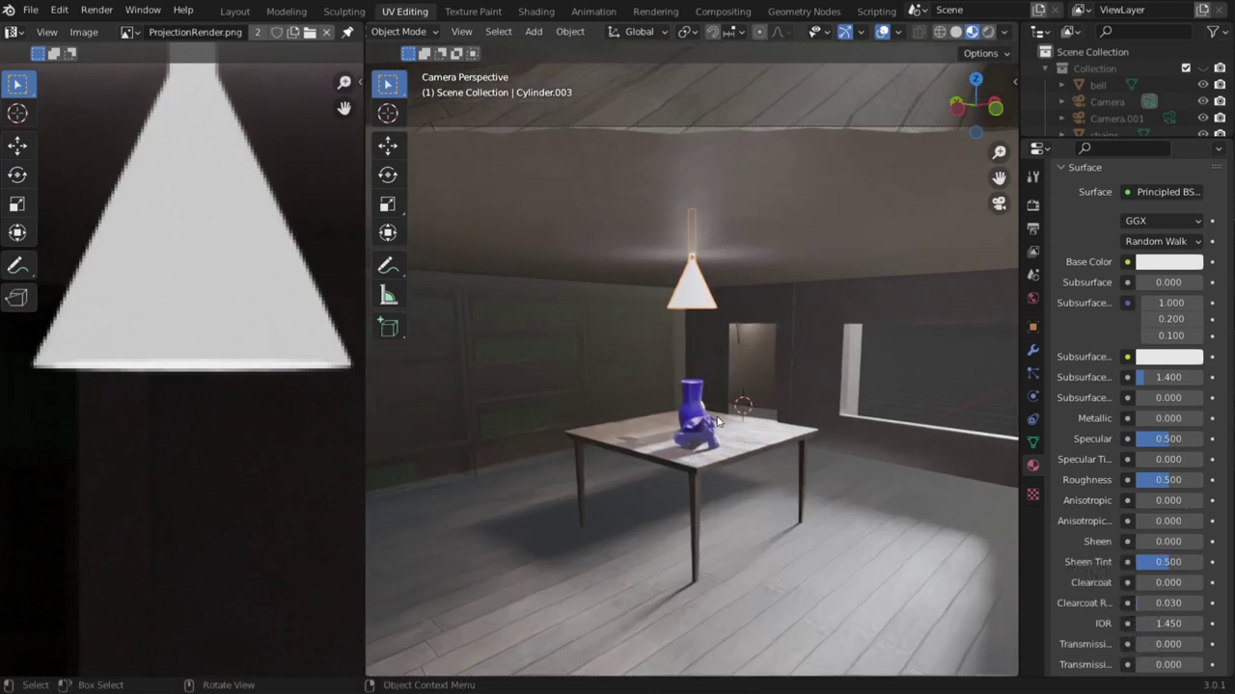
key(Tab)
key(Tab)
click(726, 424)
scroll(726, 471, down, 3)
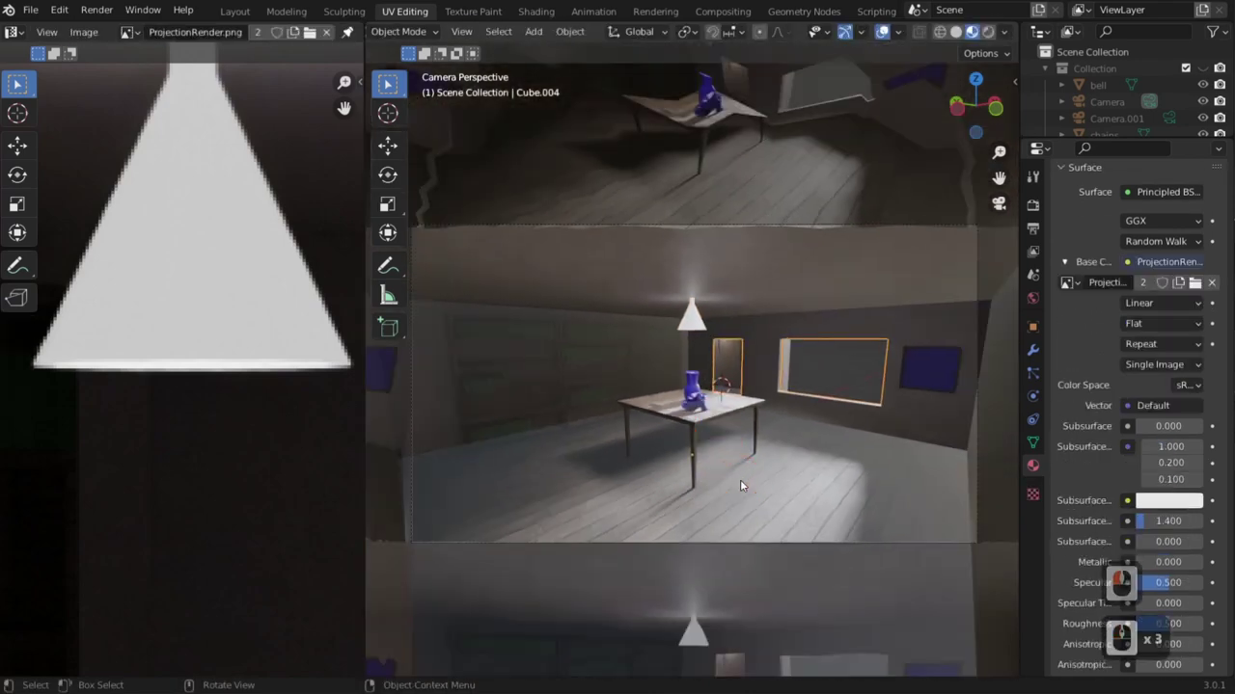
scroll(836, 523, up, 4)
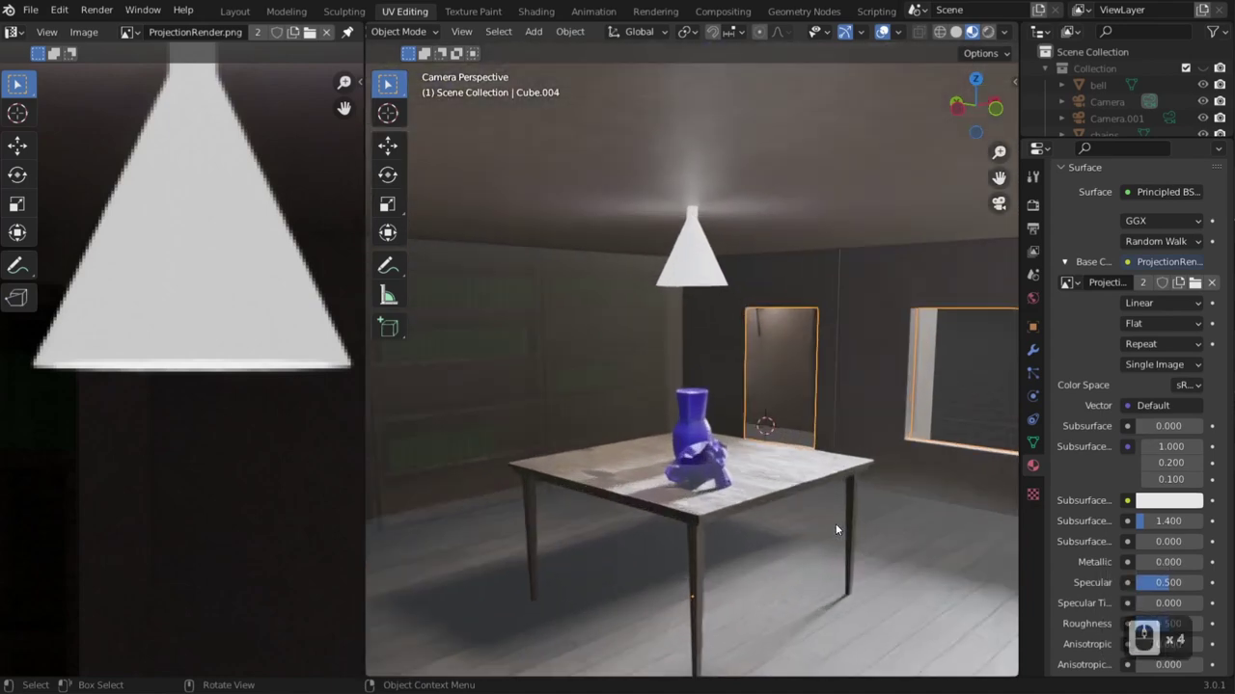
shift+middle_drag(835, 524, 642, 445)
scroll(733, 465, down, 2)
shift+middle_drag(523, 461, 874, 493)
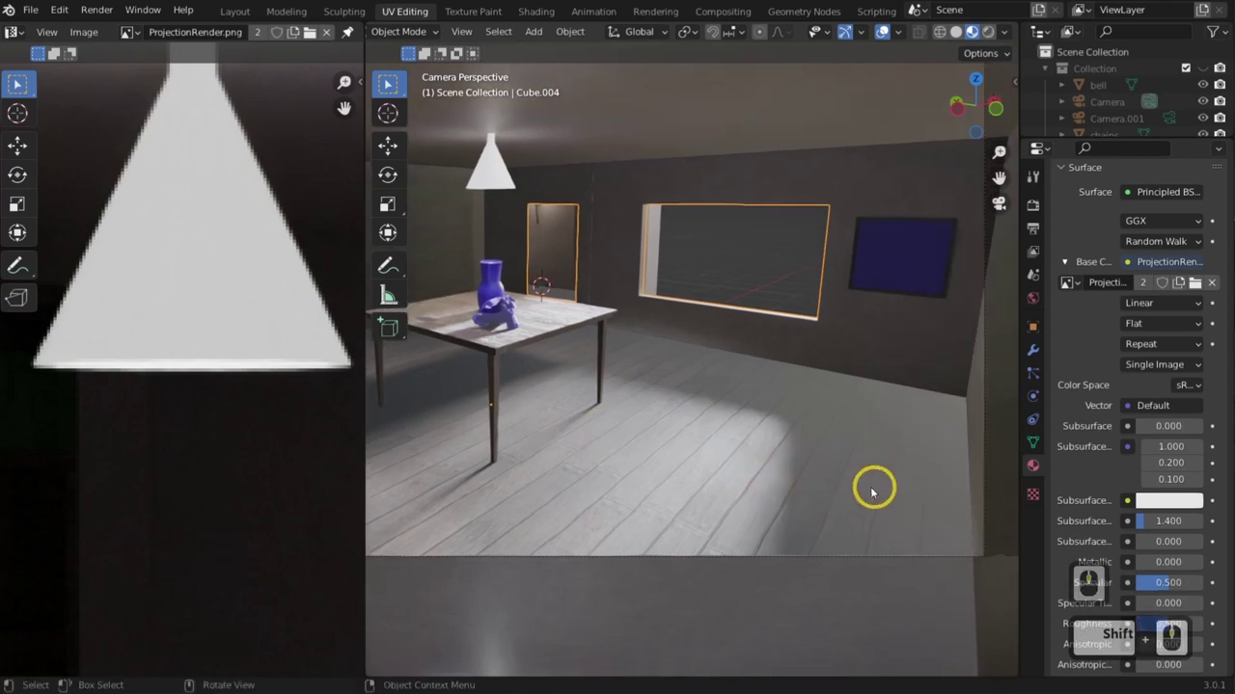
Examine the projected room from outside the camera's viewpoint, with and without its mesh edges.
key(Tab)
shift+middle_drag(538, 457, 772, 502)
scroll(810, 438, down, 5)
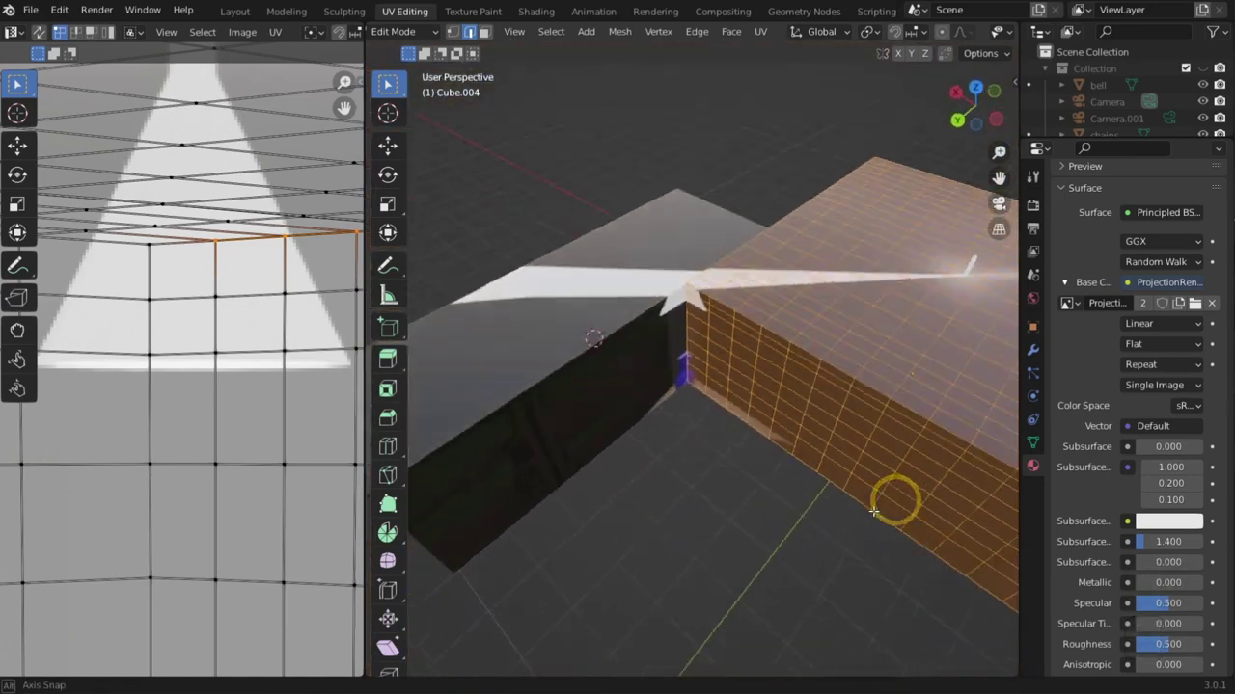
scroll(830, 515, down, 4)
middle_drag(771, 502, 1013, 460)
scroll(691, 455, up, 5)
scroll(757, 450, down, 2)
key(Tab)
scroll(697, 472, up, 5)
middle_drag(262, 471, 251, 473)
middle_drag(521, 472, 405, 484)
scroll(549, 494, down, 3)
middle_drag(555, 497, 665, 466)
scroll(584, 499, down, 2)
key(KP_0)
scroll(766, 437, down, 3)
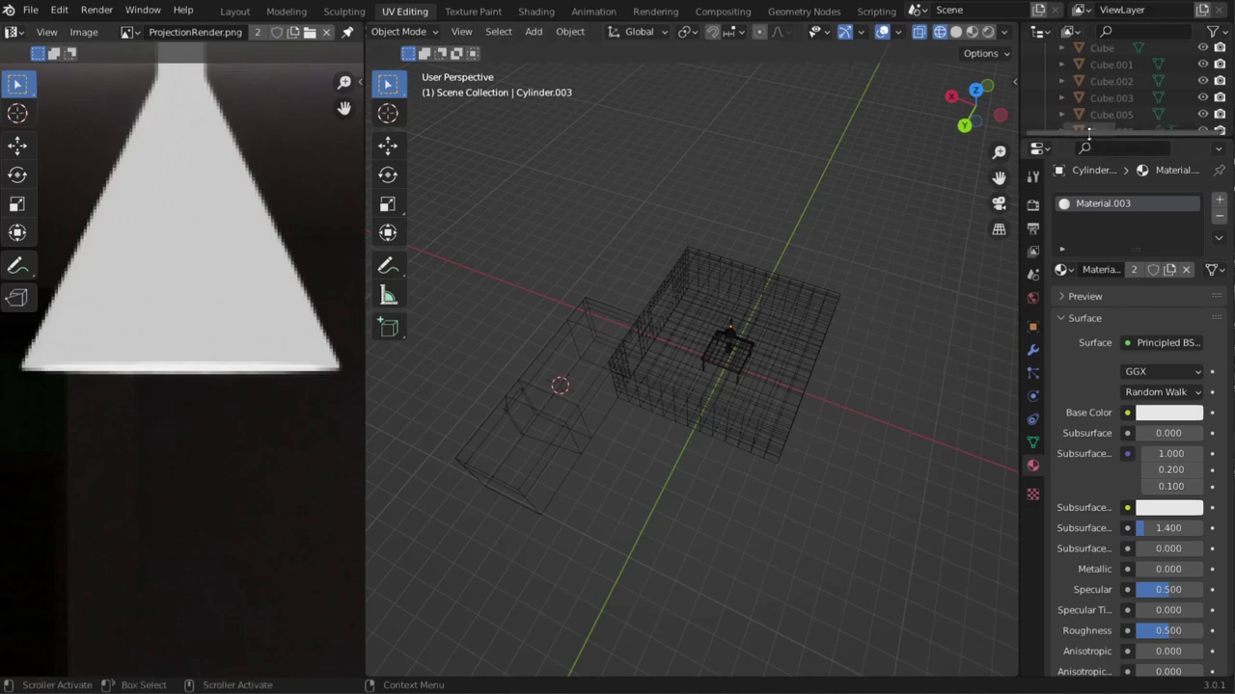
Move the Camera out of the hidden Collection into the top-level Scene Collection, and collapse Collection.
click(1065, 234)
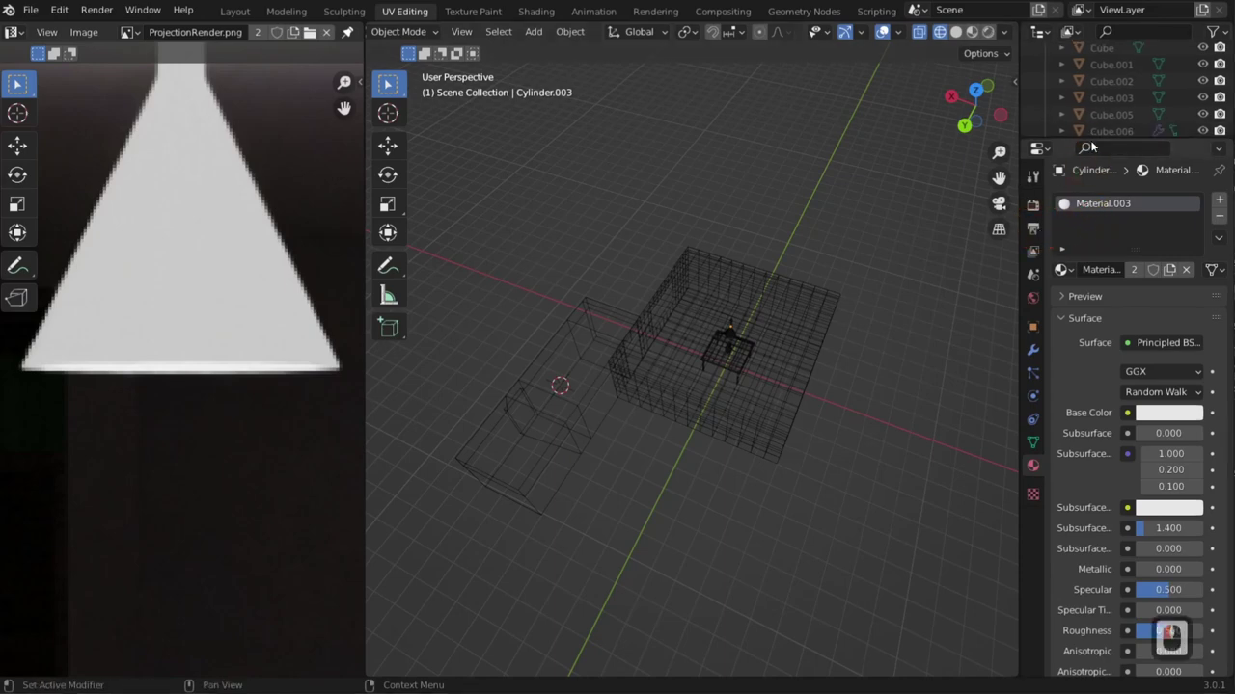
drag(1085, 137, 1075, 309)
scroll(1109, 231, up, 7)
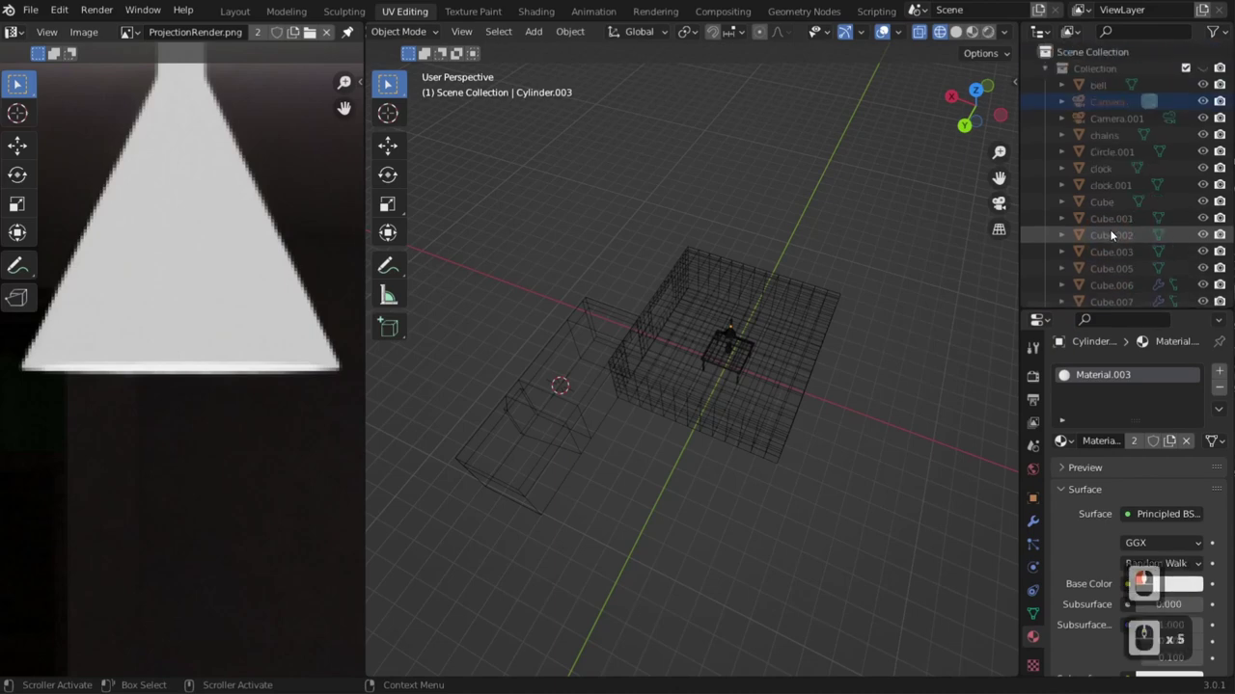
click(1108, 107)
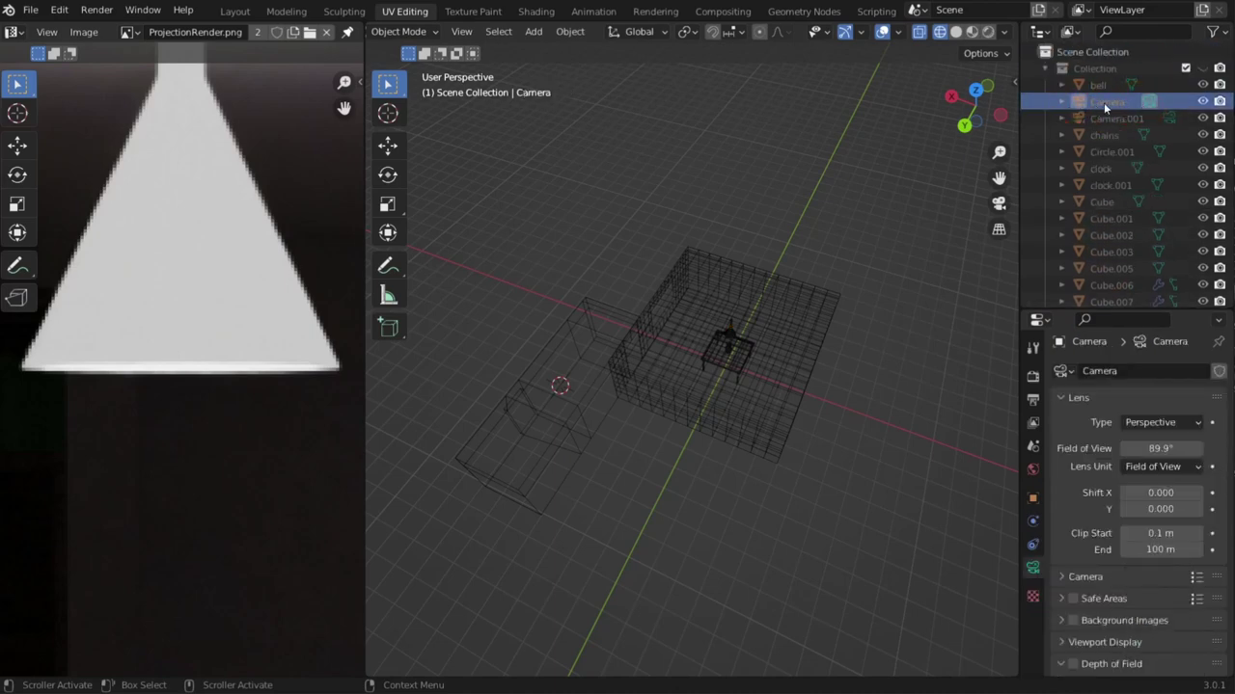
drag(1103, 102, 1094, 52)
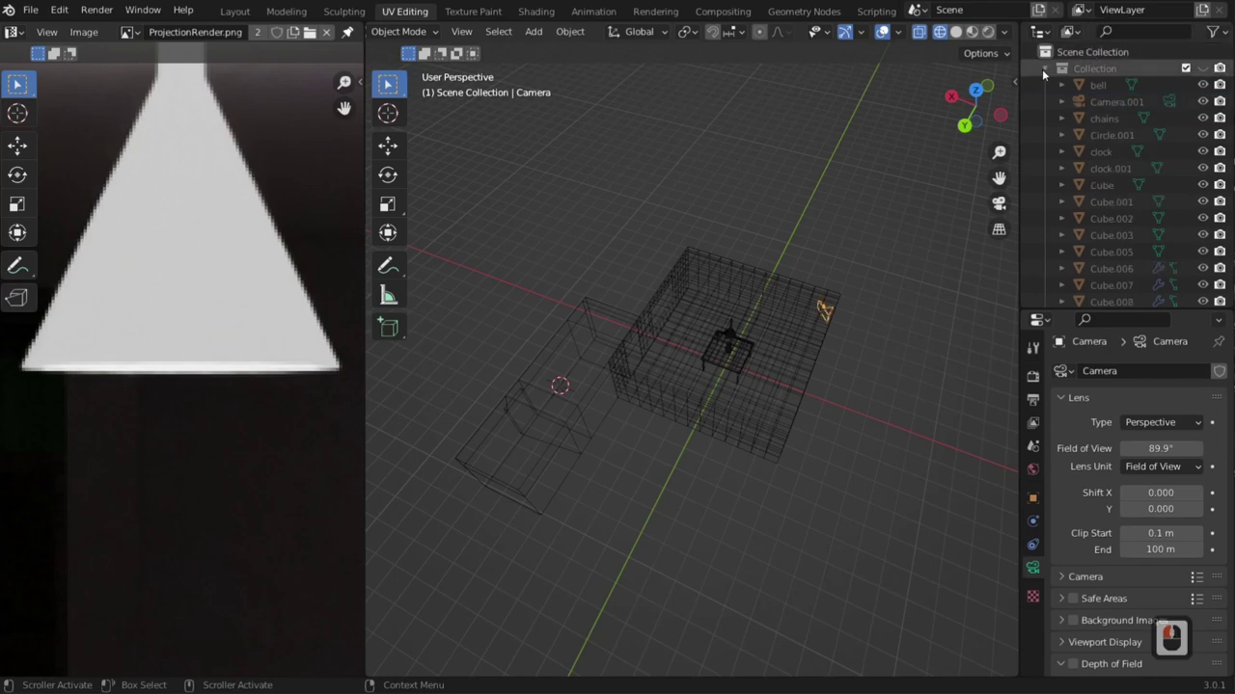
click(1043, 68)
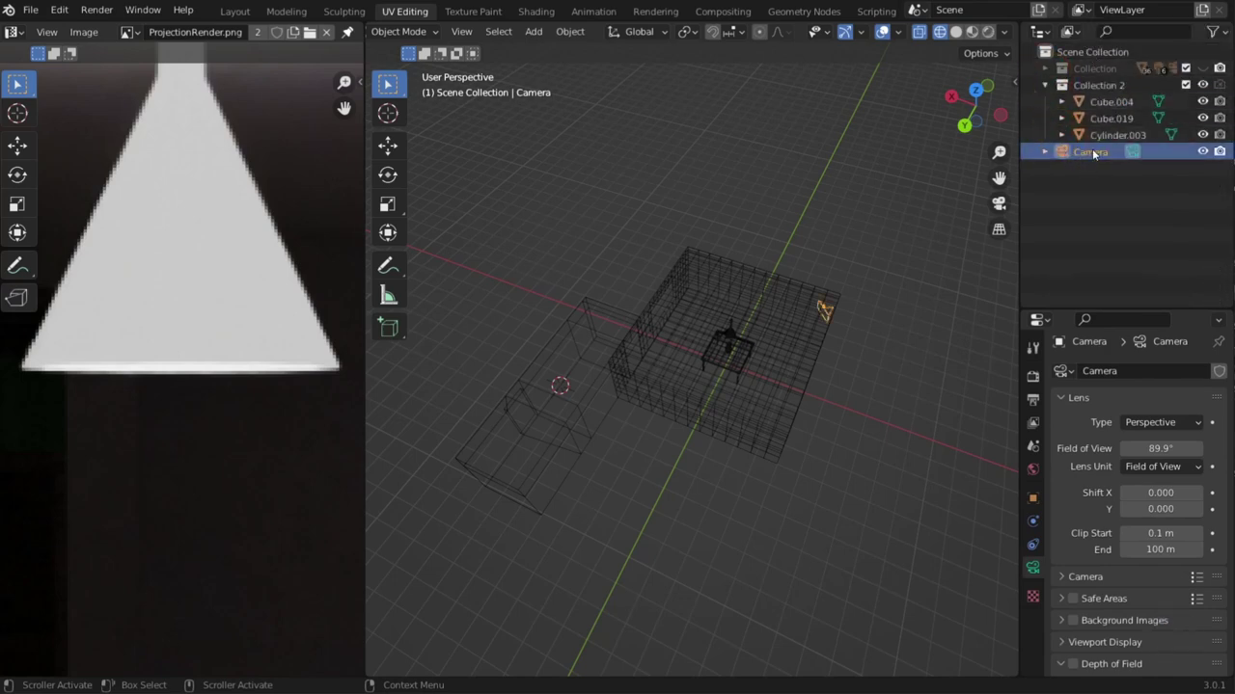
Select Cube.004, Cube.019 and Cylinder.003 together with the Camera, and start a glTF 2.0 export.
shift+click(1116, 99)
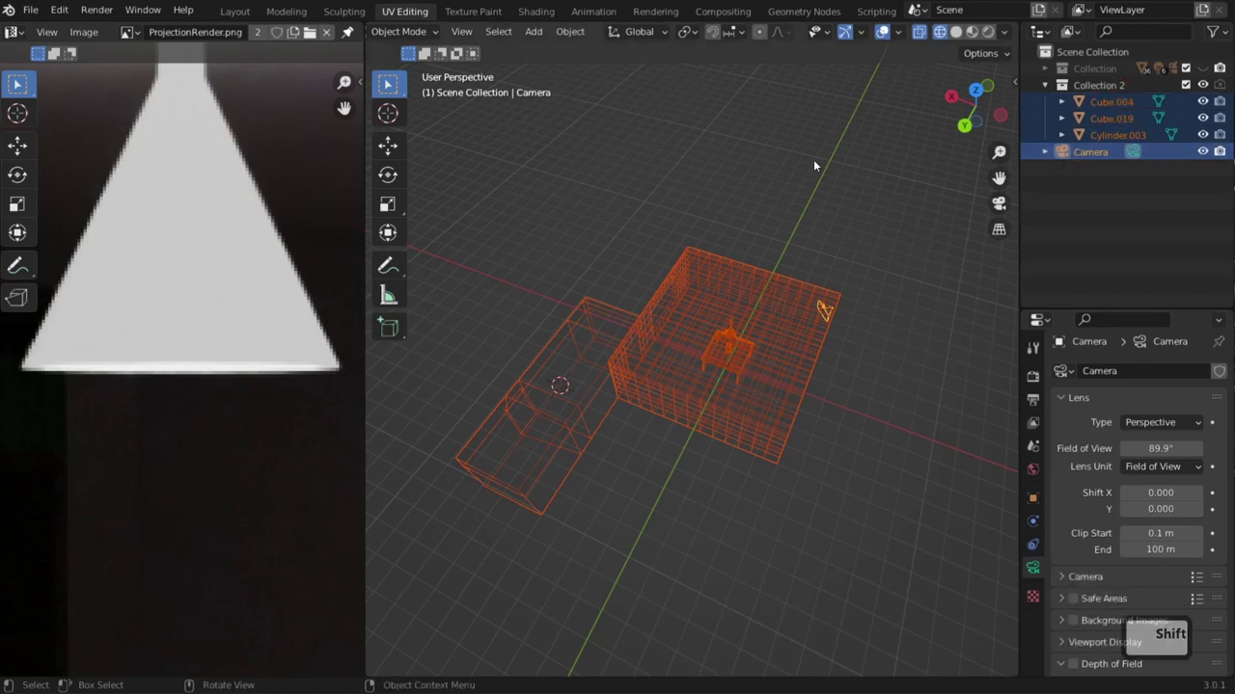
click(31, 11)
click(93, 249)
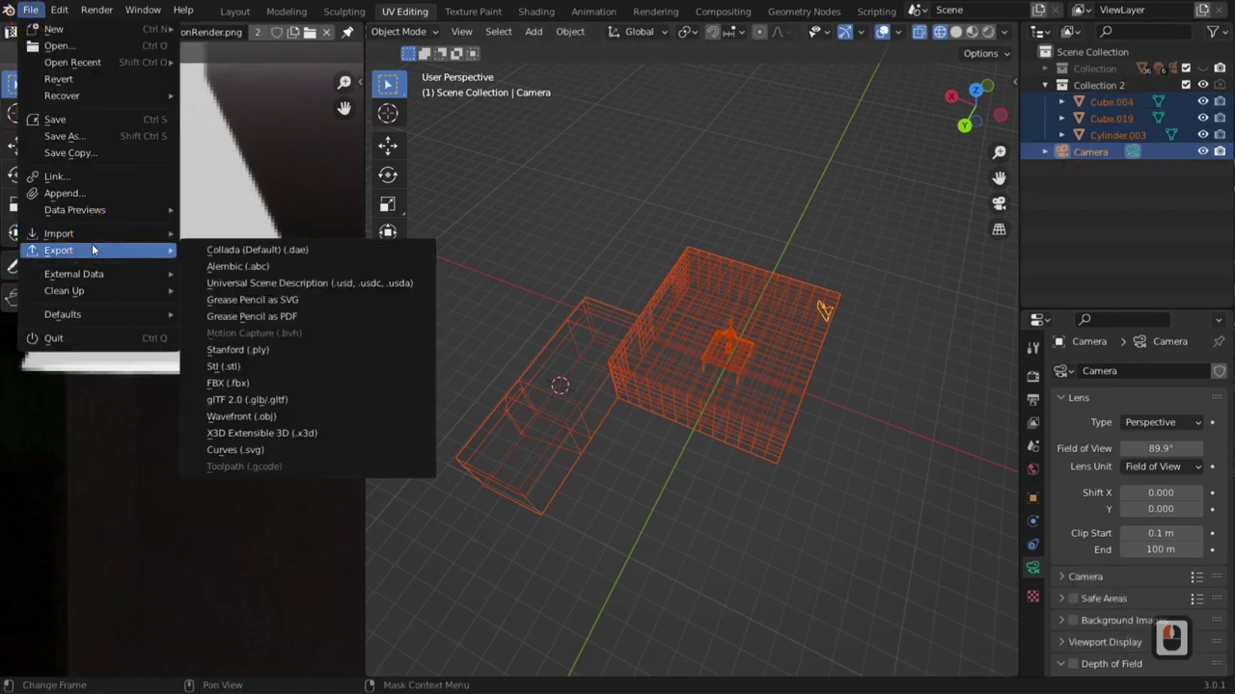
click(273, 406)
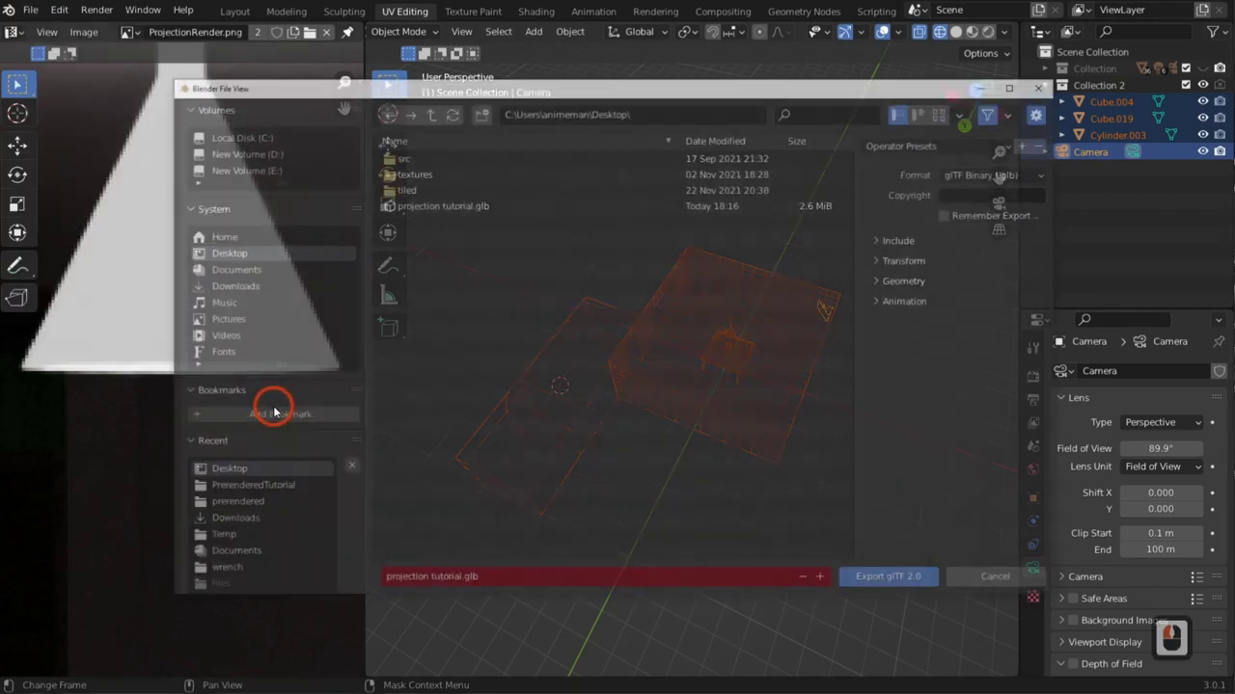
Limit the export to selected objects and keep the glTF Binary (.glb) format.
click(893, 239)
click(958, 265)
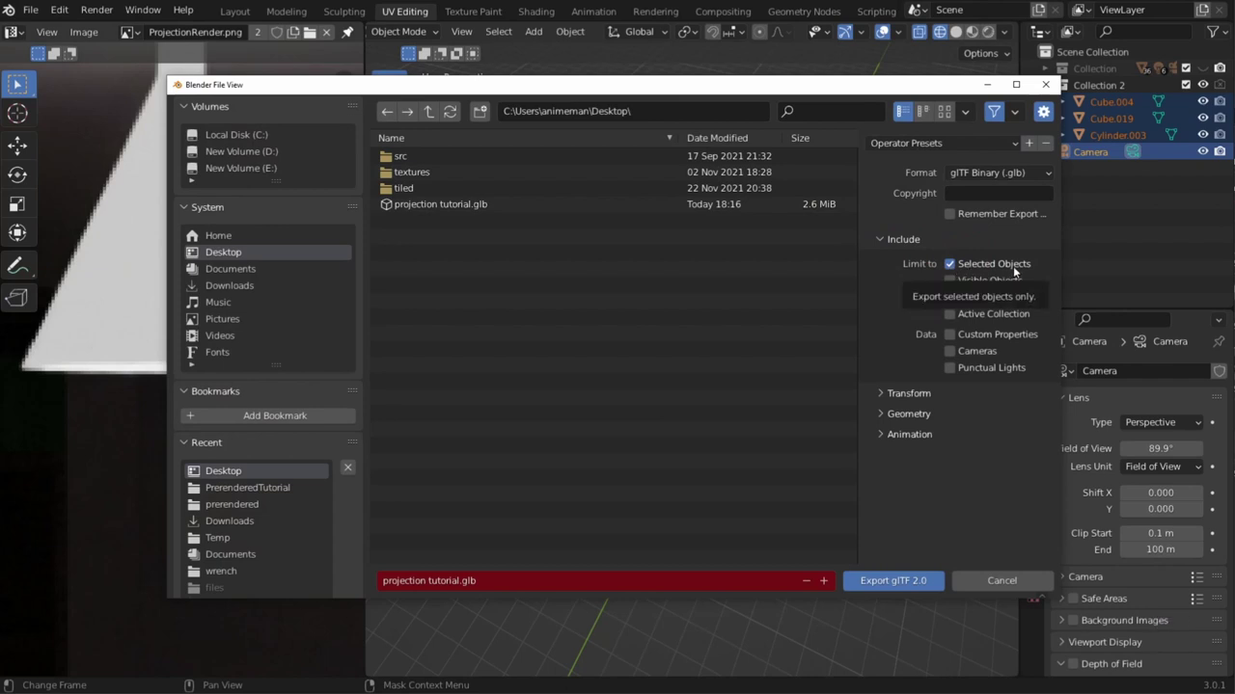
click(1001, 178)
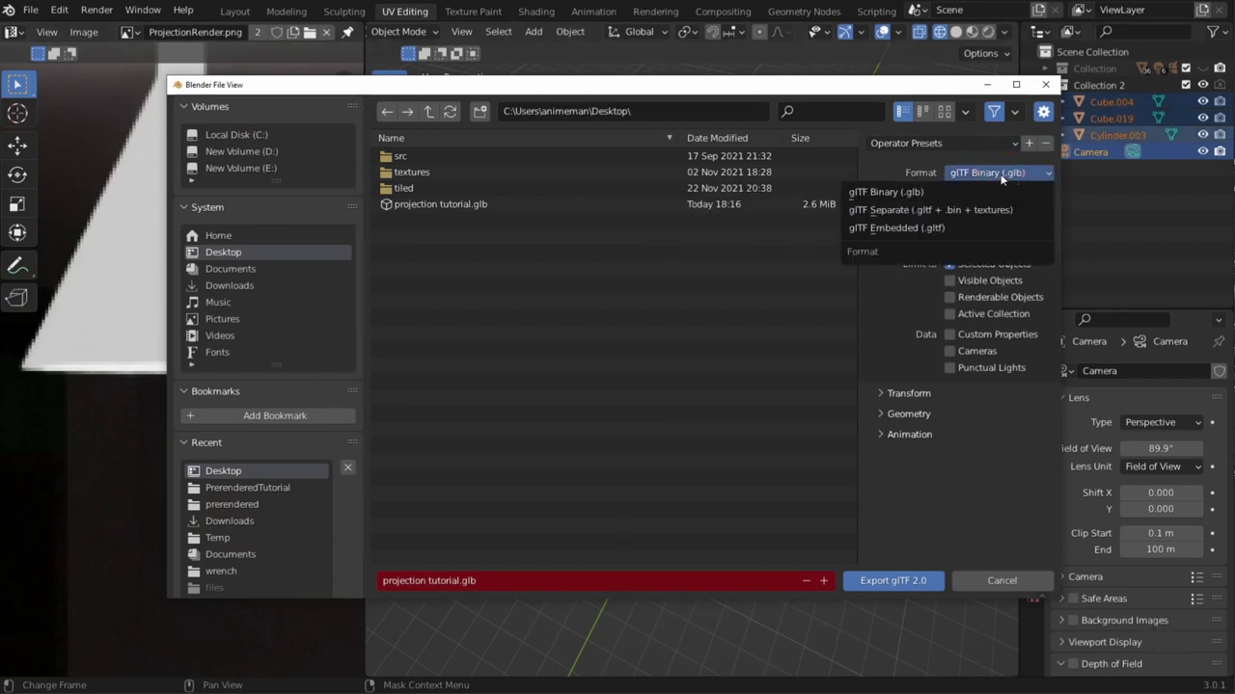
click(1001, 179)
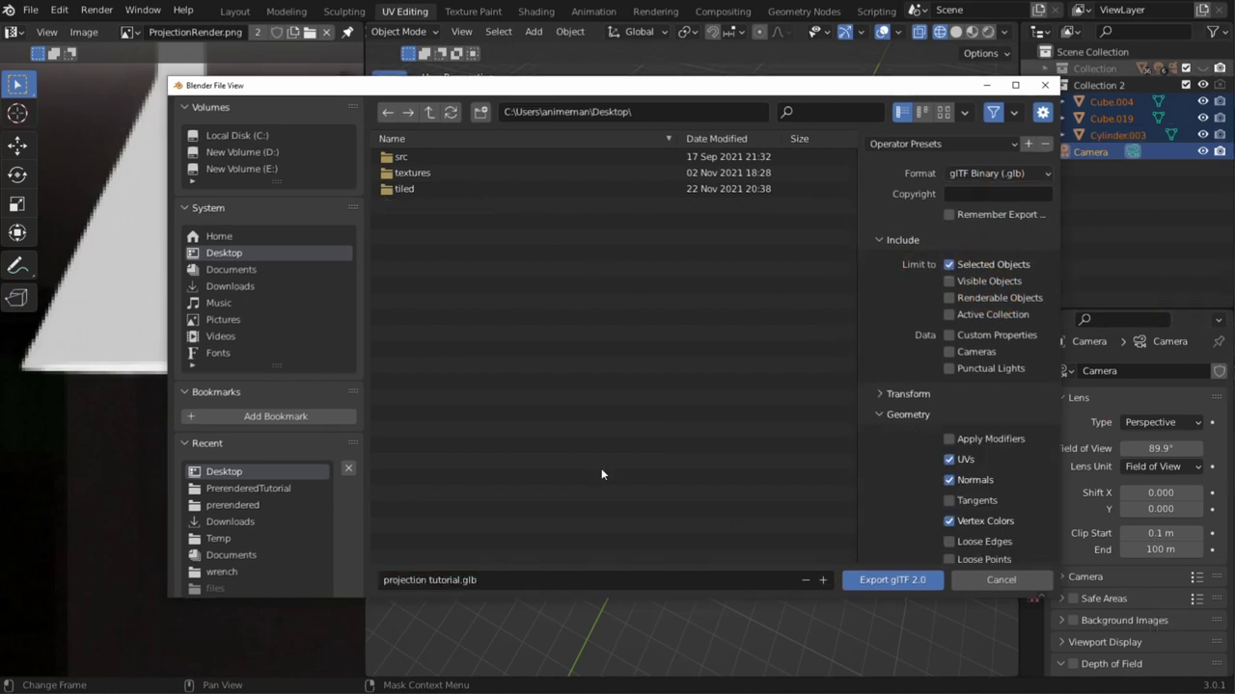
Include cameras in the export and export the file to the Desktop as projection tutorial.glb.
click(948, 351)
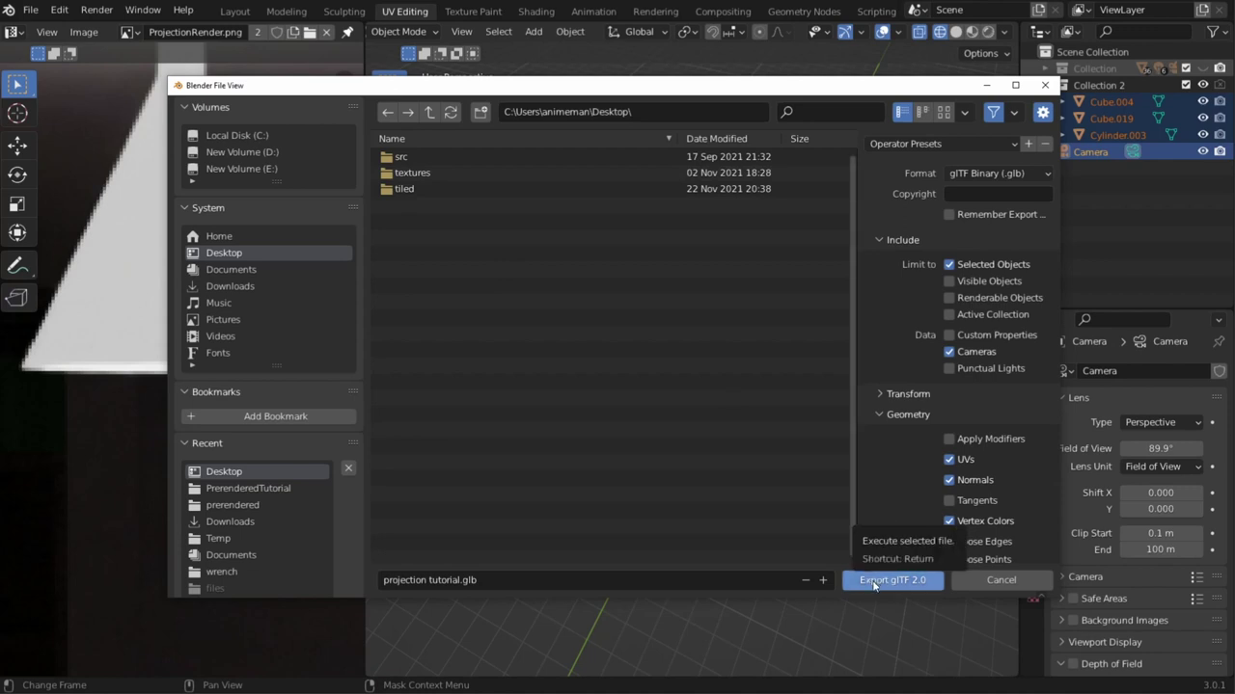
scroll(897, 529, down, 4)
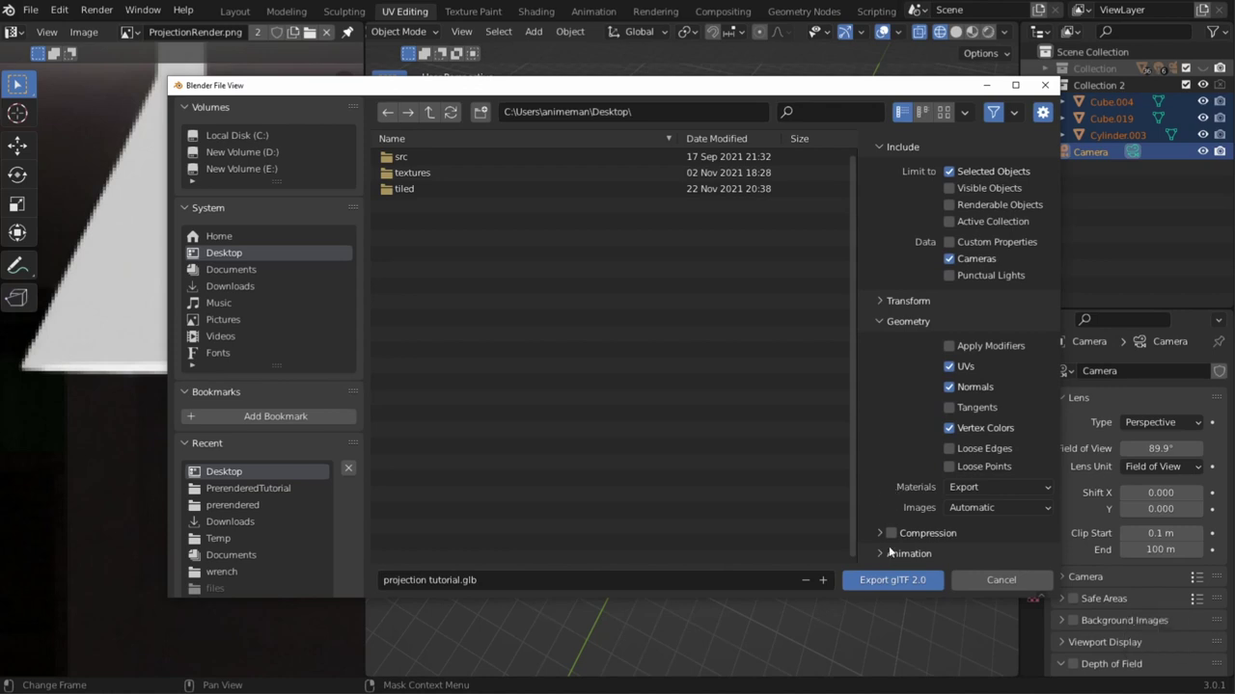
scroll(888, 540, up, 6)
click(900, 580)
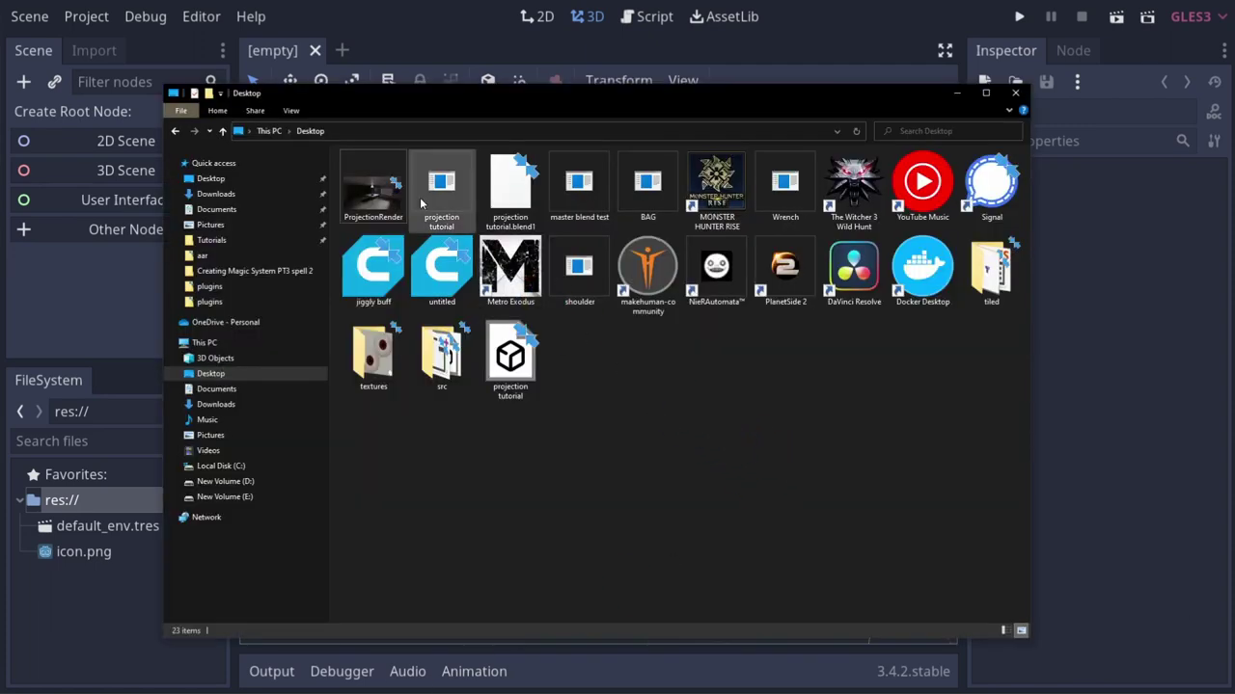
Copy the ProjectionRender image and the projection tutorial.glb model from the Desktop folder into the Godot project's res:// folder.
click(389, 193)
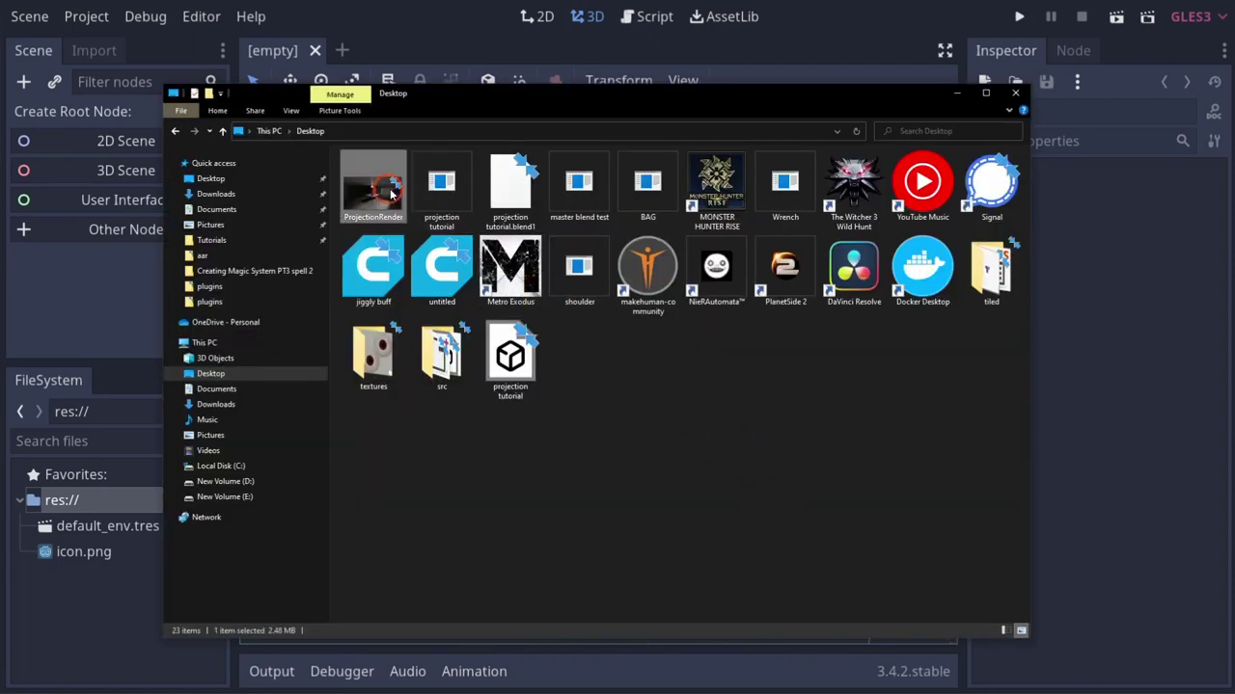
shift+click(455, 196)
click(855, 130)
shift+click(373, 189)
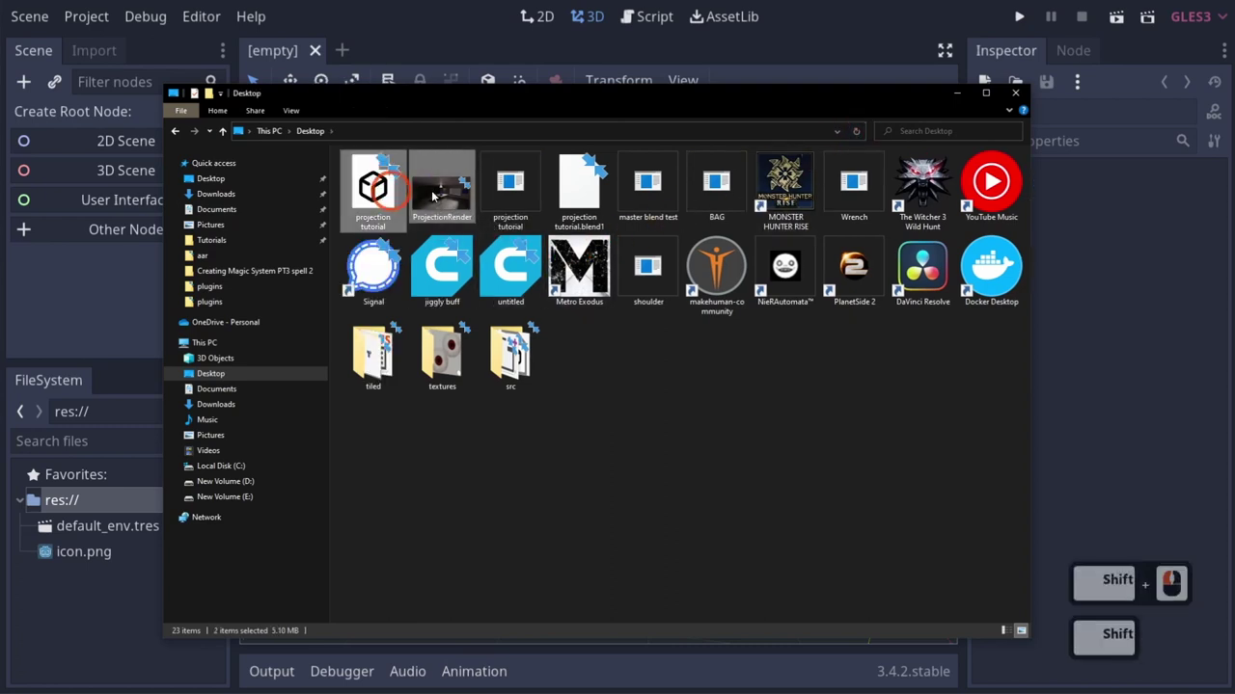
drag(429, 191, 101, 588)
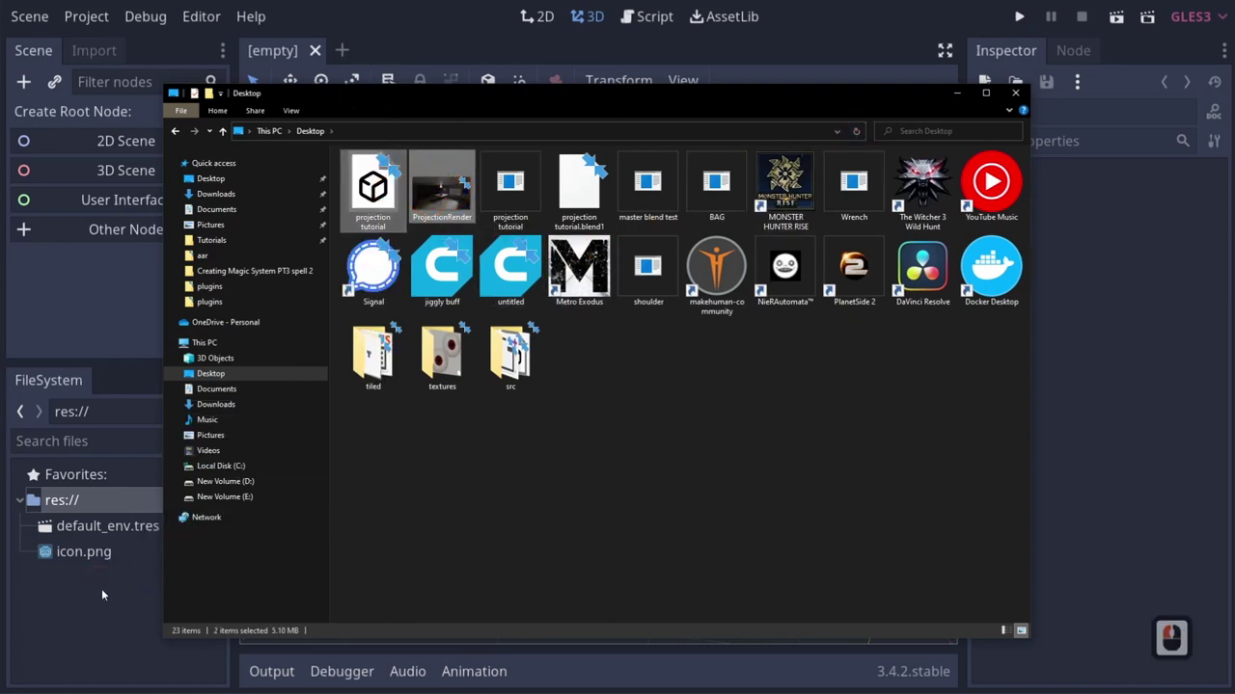
click(101, 591)
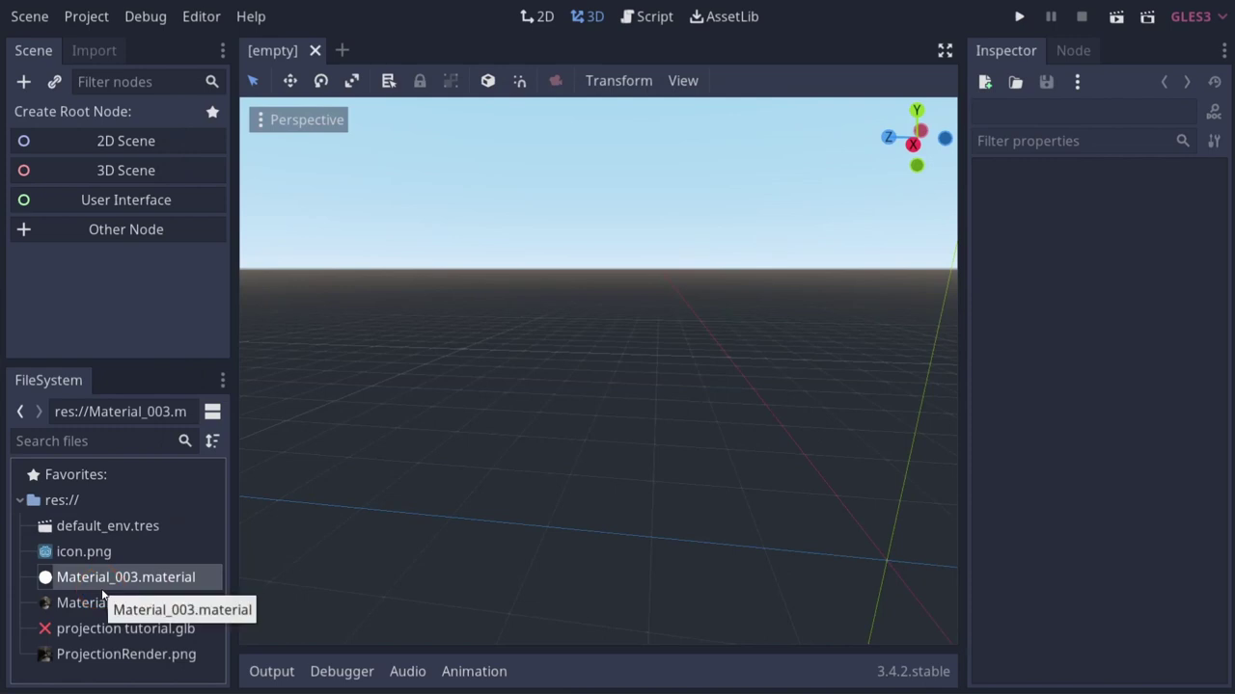
Create a new inherited scene from projection tutorial.glb.
click(141, 634)
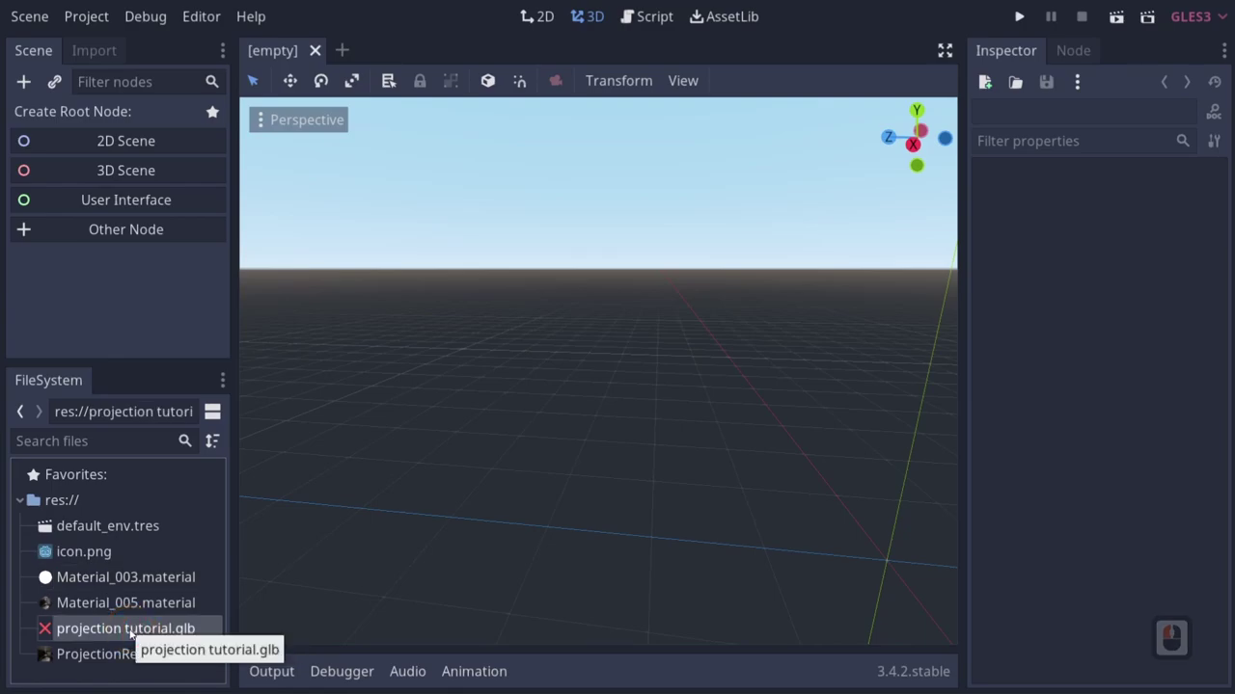
double_click(130, 634)
click(488, 372)
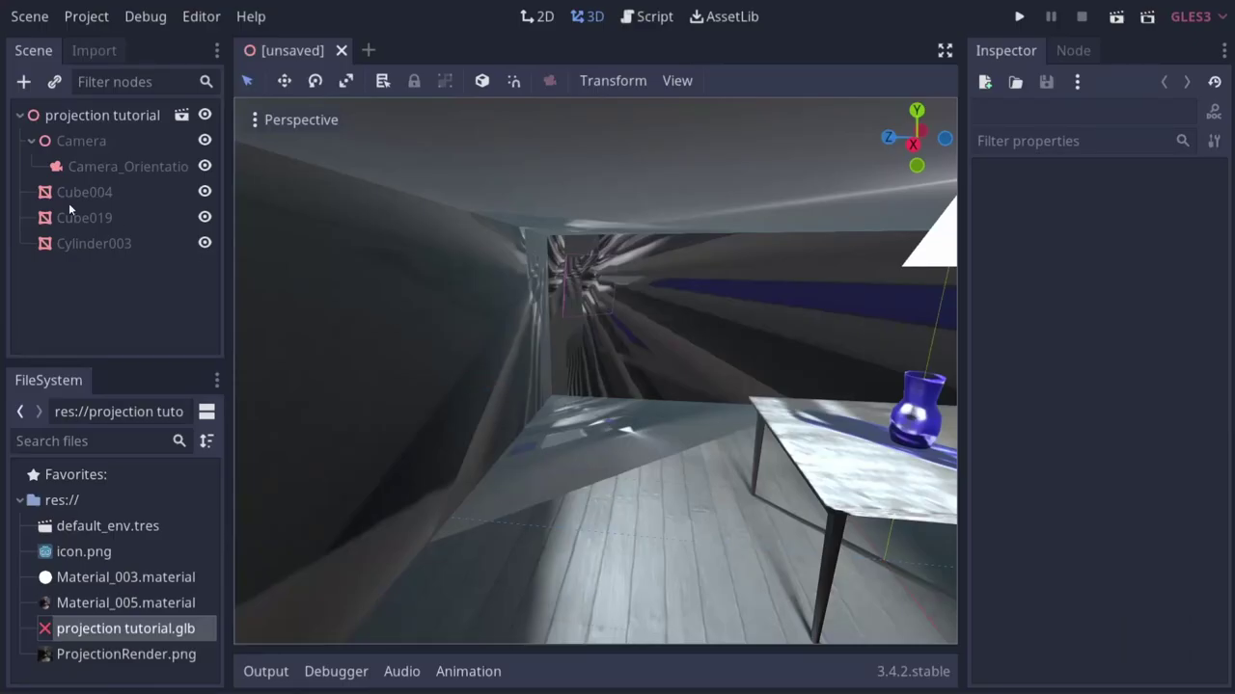
Select the imported Camera_Orientation node and preview the projected room through that camera.
click(88, 176)
key(d)
key(d)
key(d)
key(d)
right_drag(541, 278, 449, 284)
key(d)
key(d)
key(d)
key(d)
key(d)
key(d)
key(w)
key(w)
key(w)
key(w)
key(e)
key(w)
key(q)
right_click(318, 256)
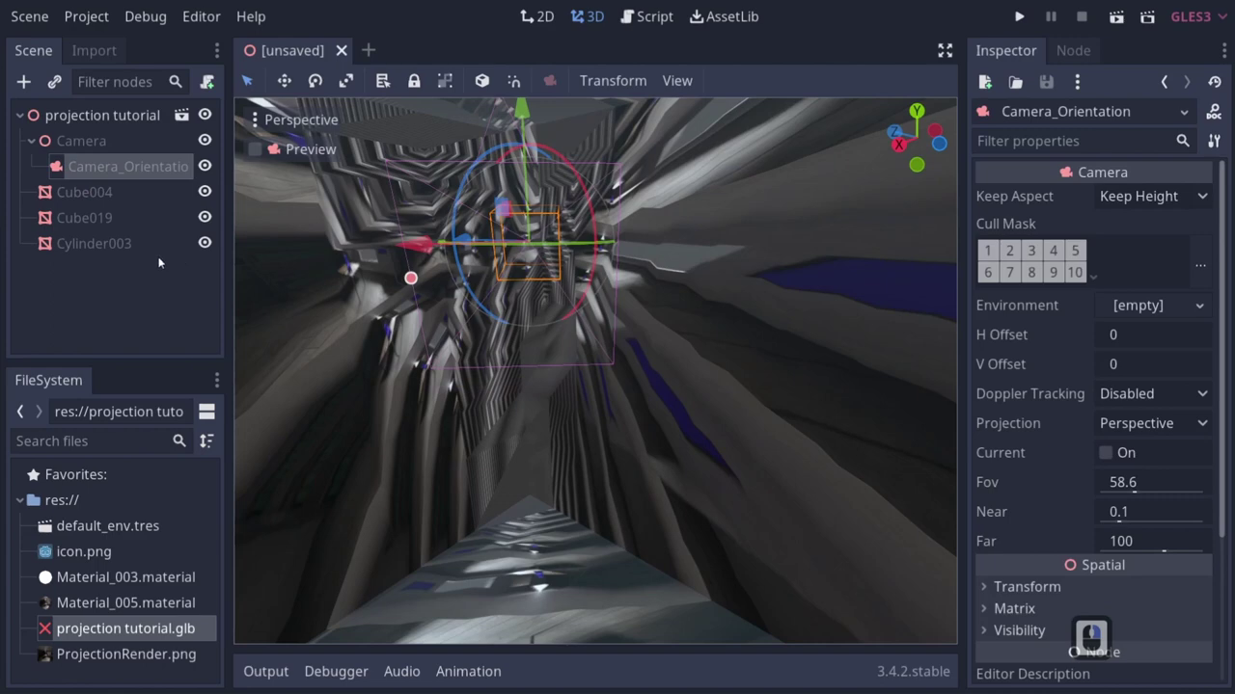
click(254, 149)
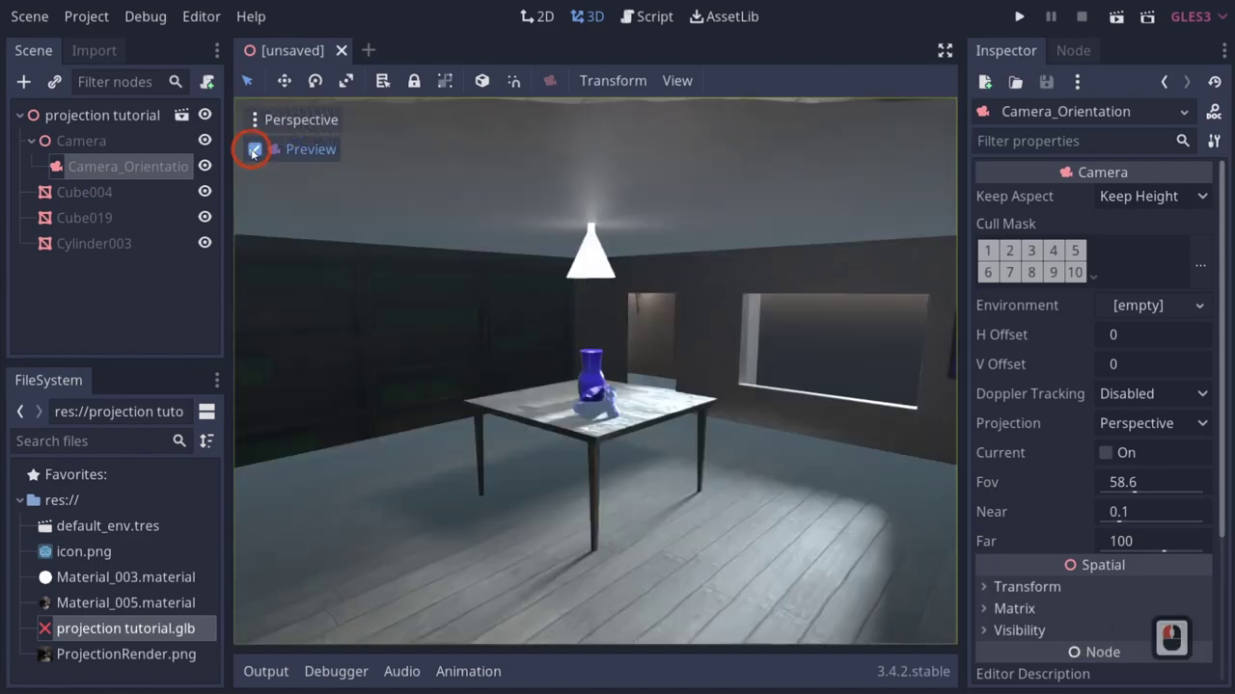
Widen the 3D viewport to show more of the projected room in the camera preview.
drag(961, 302, 1077, 308)
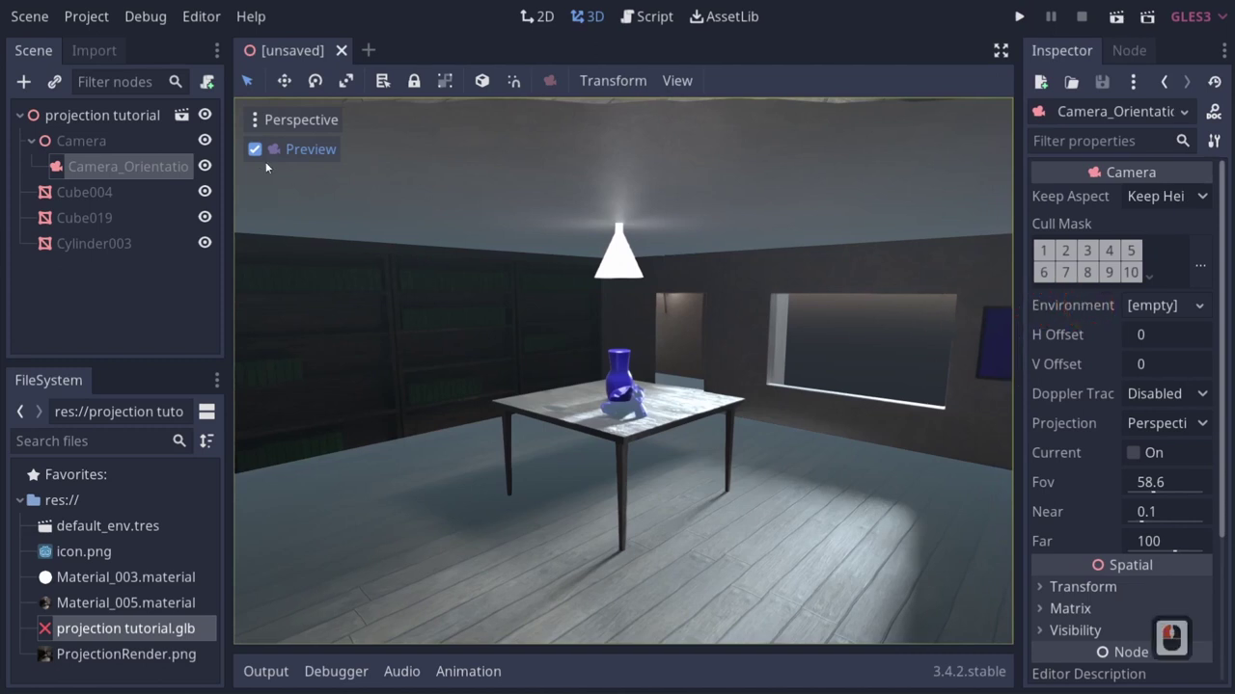
scroll(359, 191, down, 8)
ctrl+scroll(526, 273, down, 3)
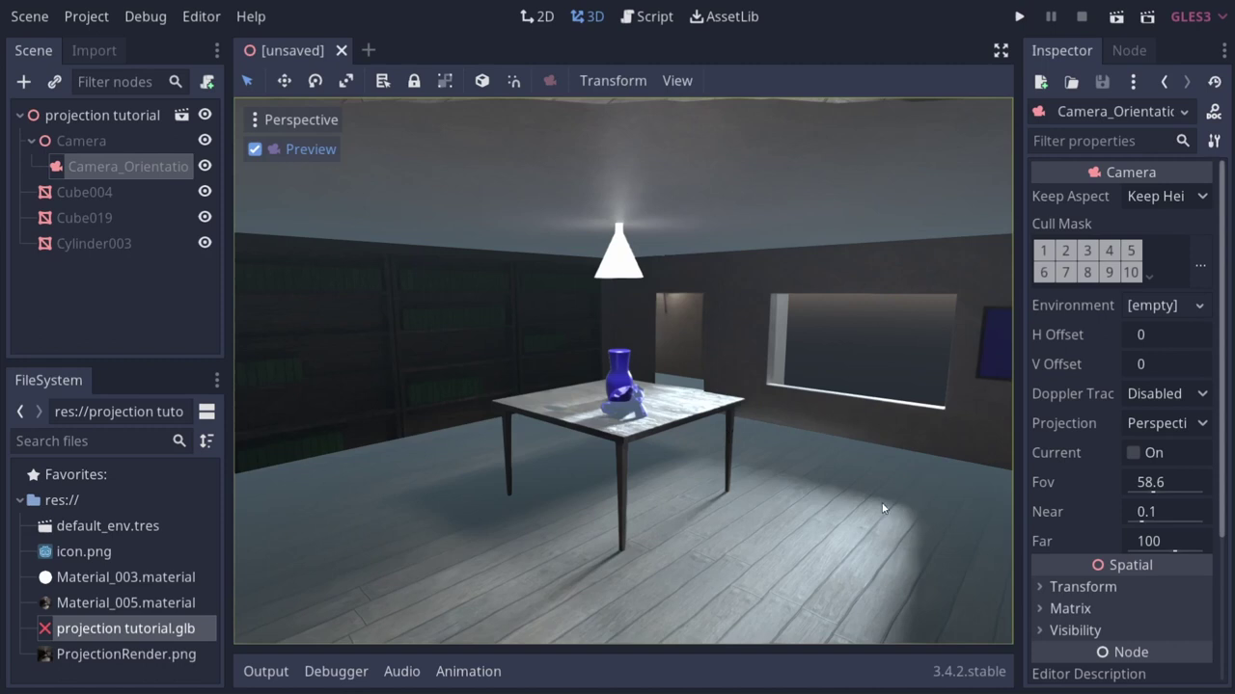
click(638, 422)
click(418, 215)
Turn on the Unshaded flag in the Surface 1 material of the Cube004 mesh.
click(87, 220)
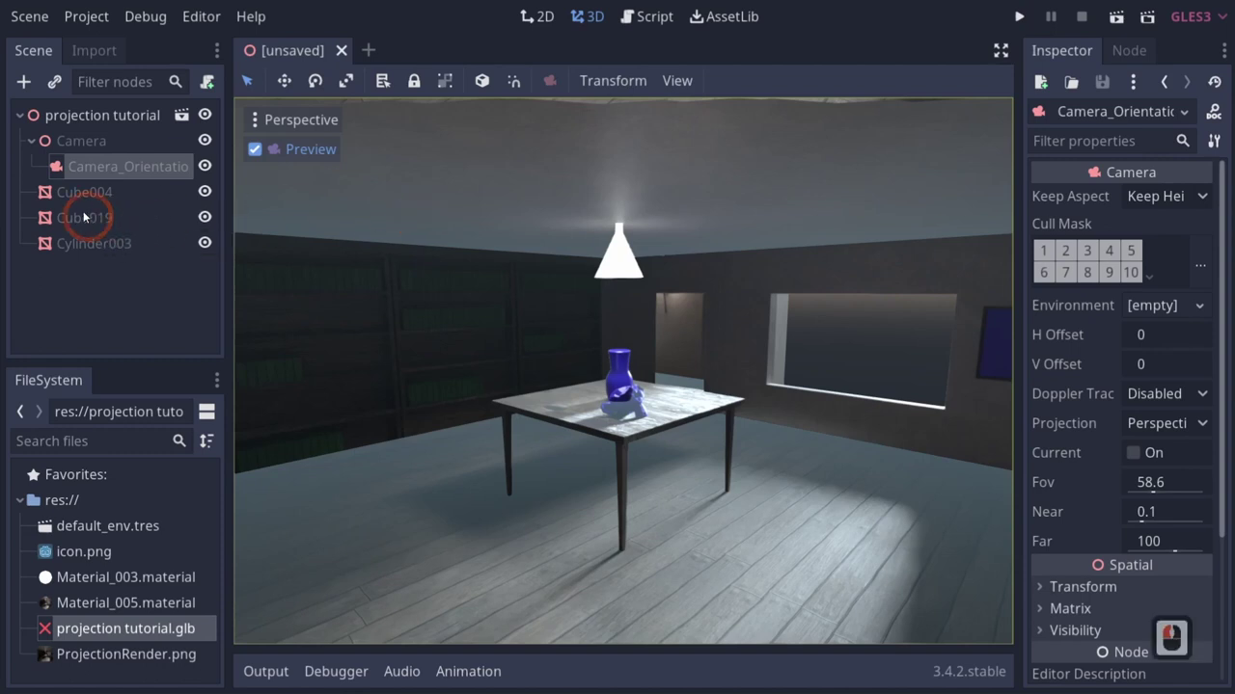
click(85, 192)
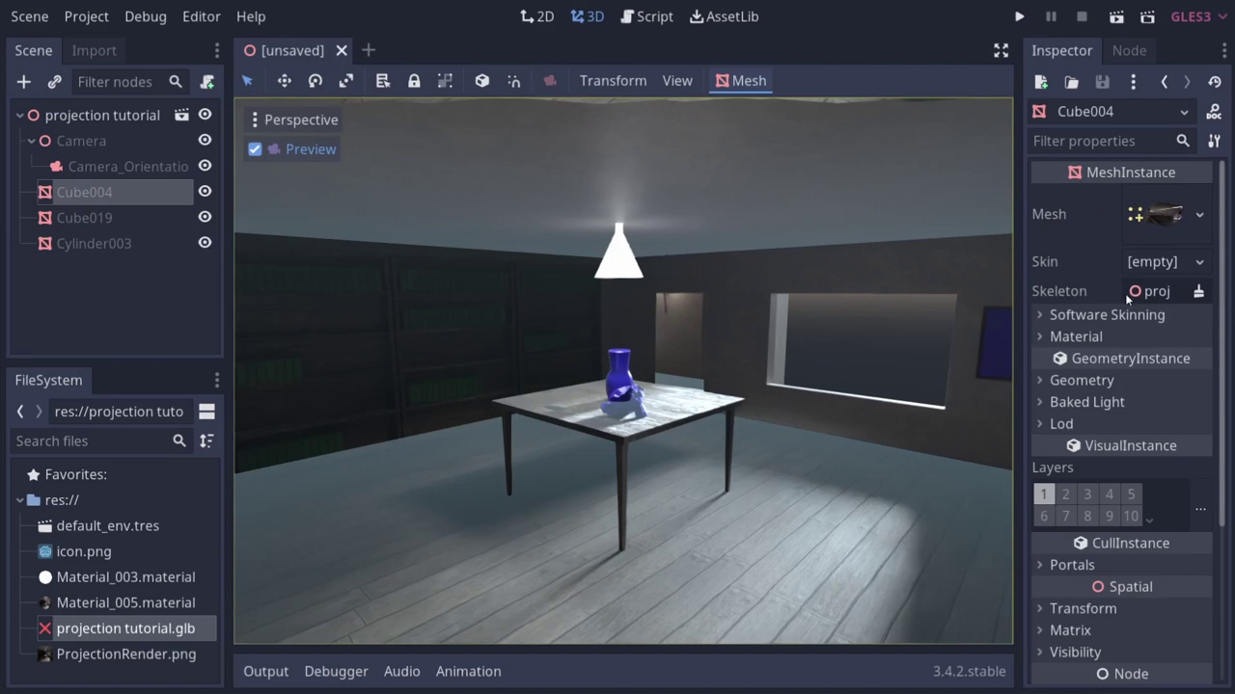
click(1161, 222)
scroll(1126, 502, down, 6)
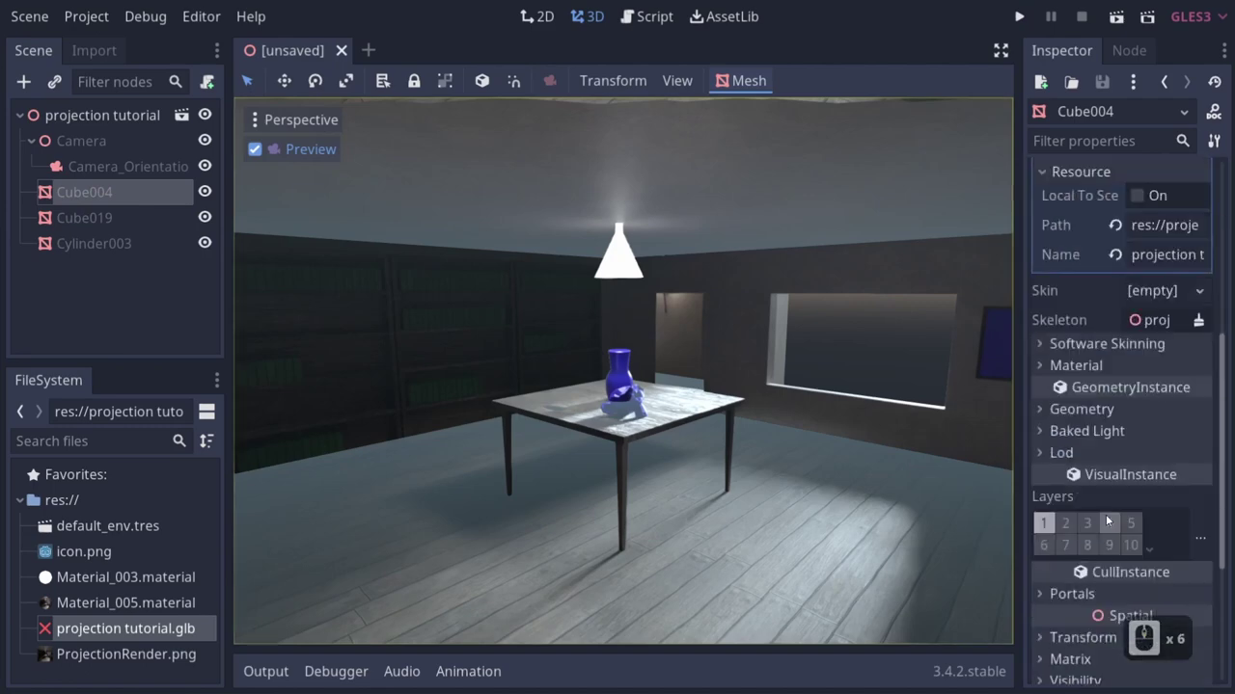
scroll(1100, 482, up, 7)
scroll(1085, 510, down, 3)
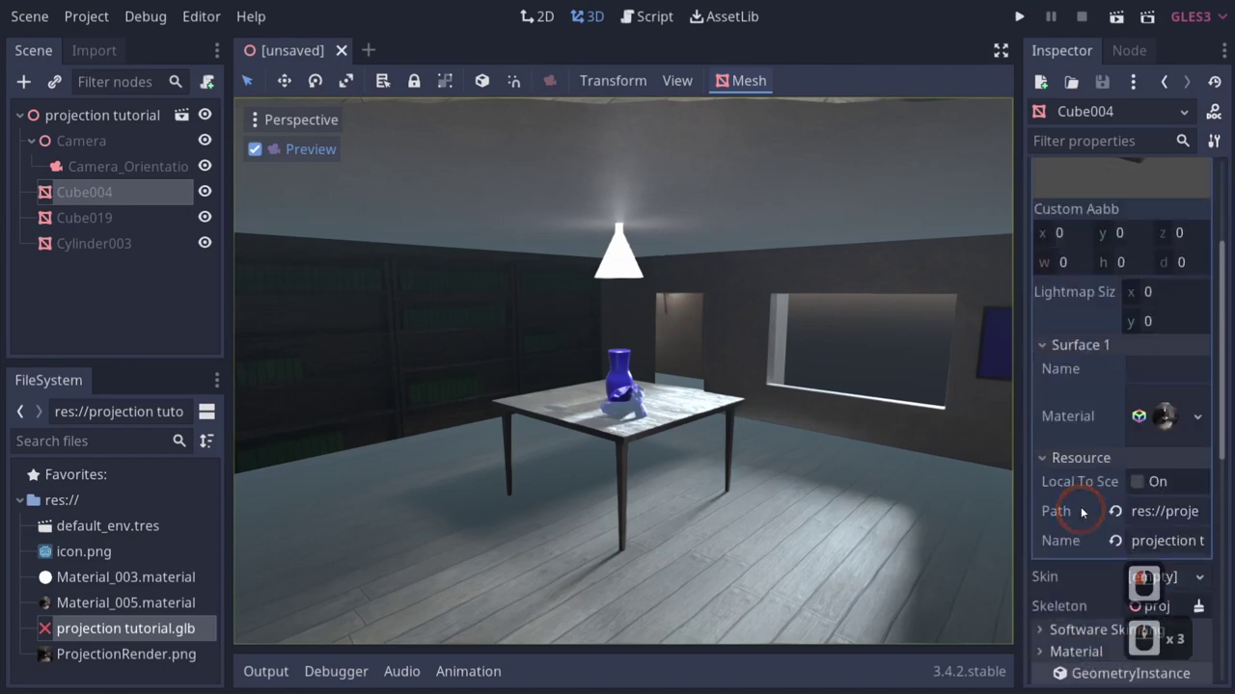
click(1163, 424)
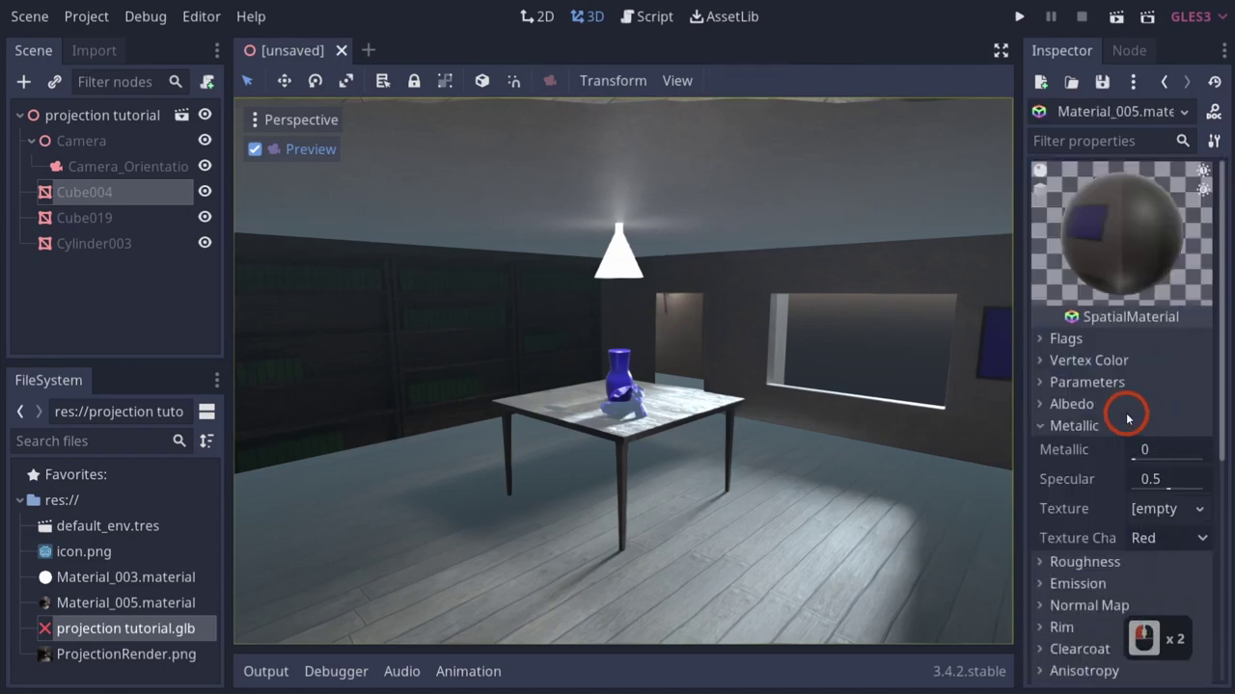
click(1094, 425)
click(1069, 338)
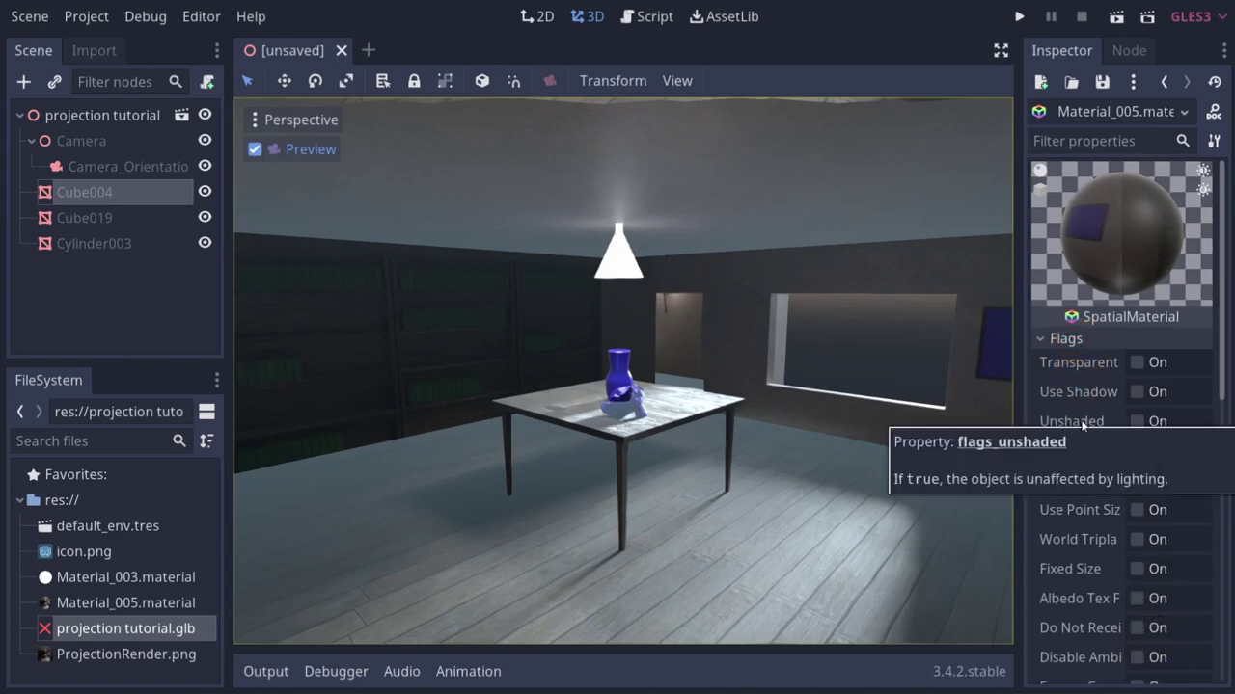
click(1137, 421)
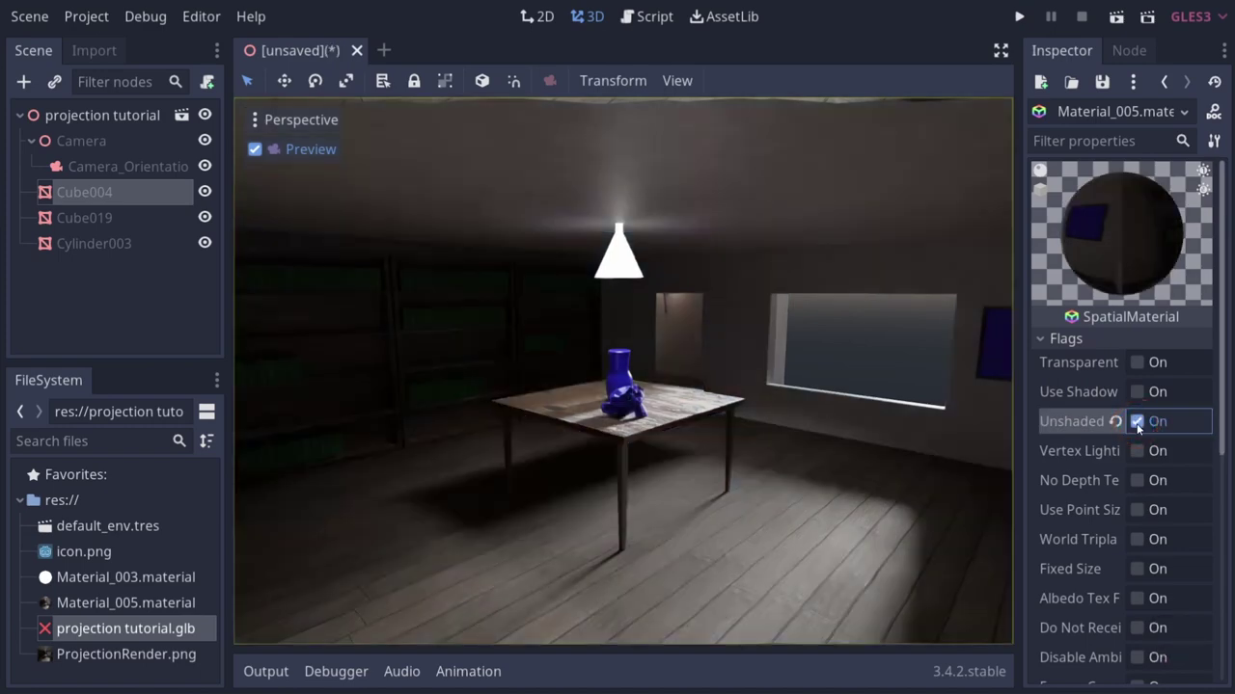
scroll(1102, 443, down, 2)
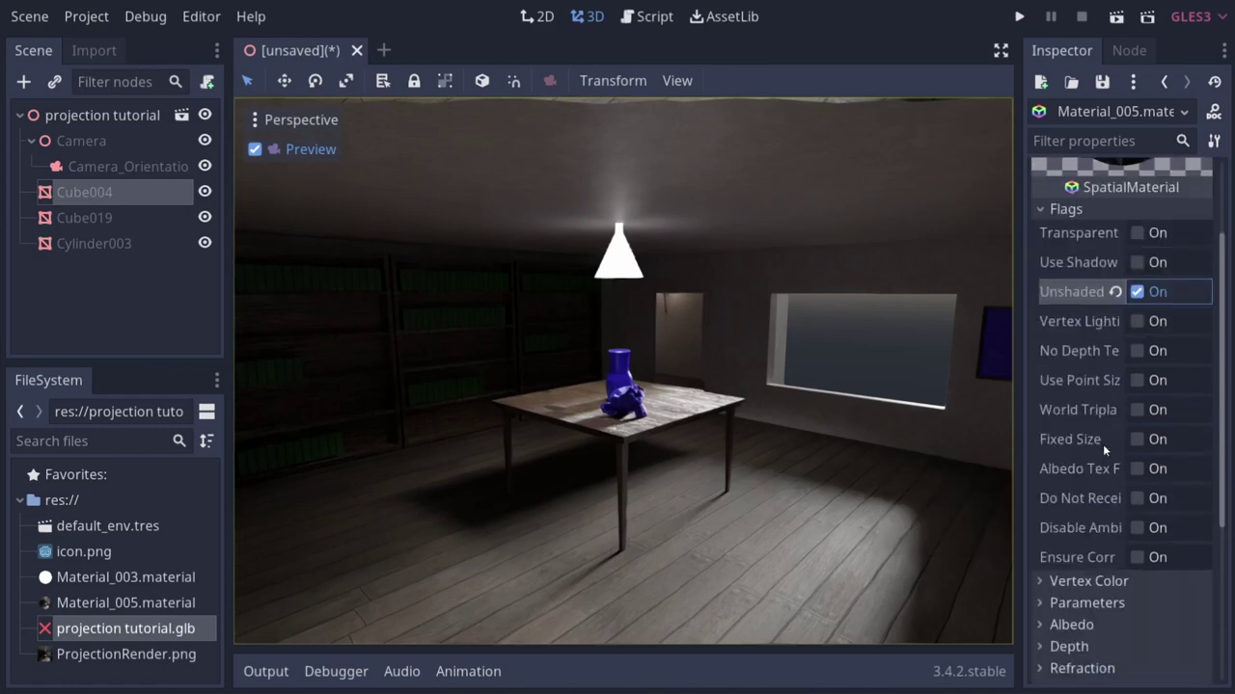
scroll(1145, 384, up, 2)
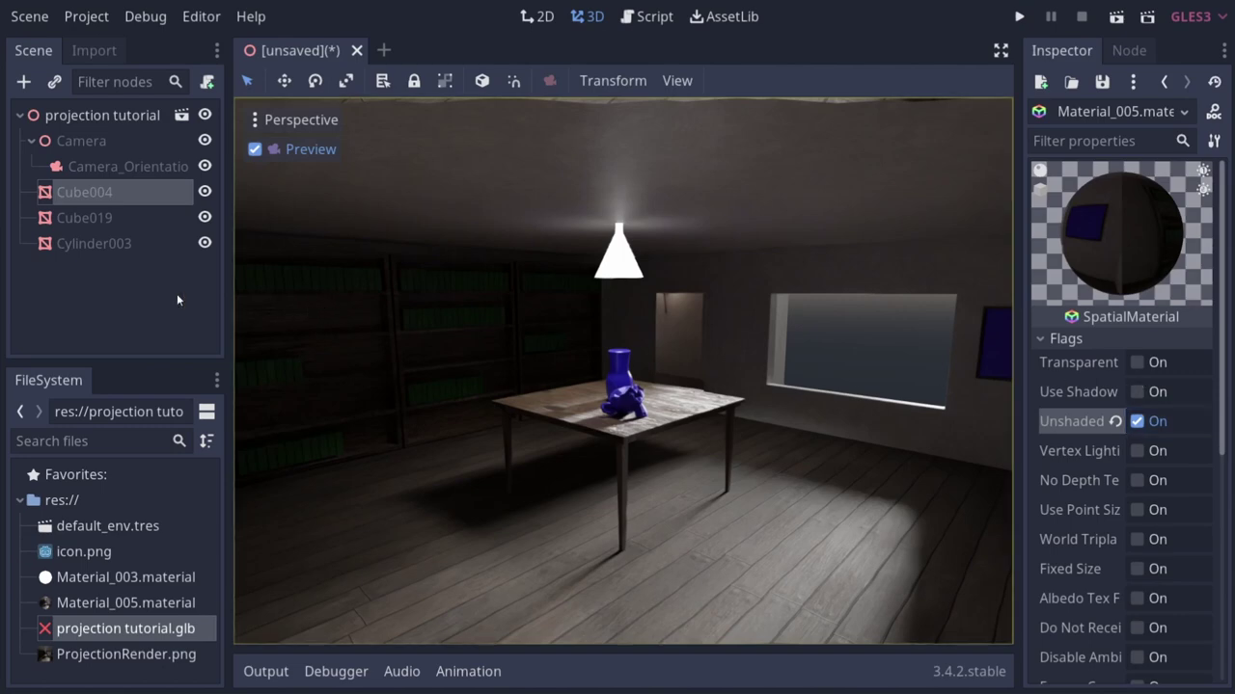
Check the Unshaded flag in Cube019's Surface 1 material and inspect the mesh properties of Cylinder003.
click(69, 216)
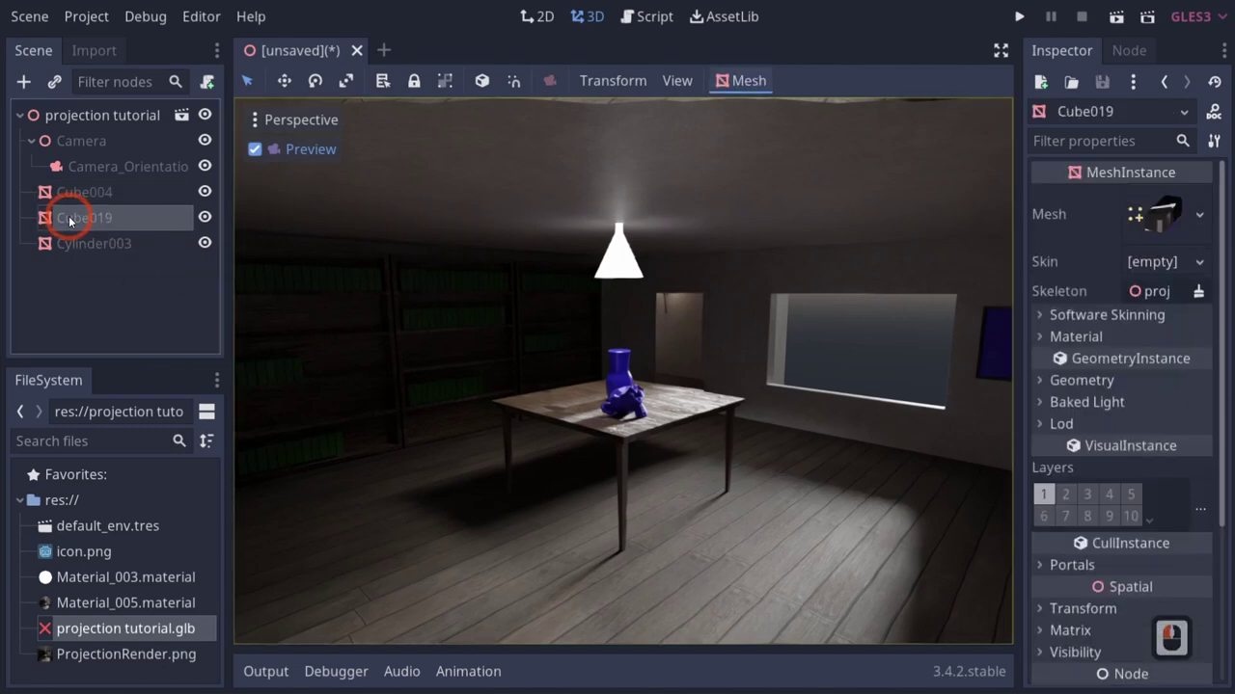
click(1154, 216)
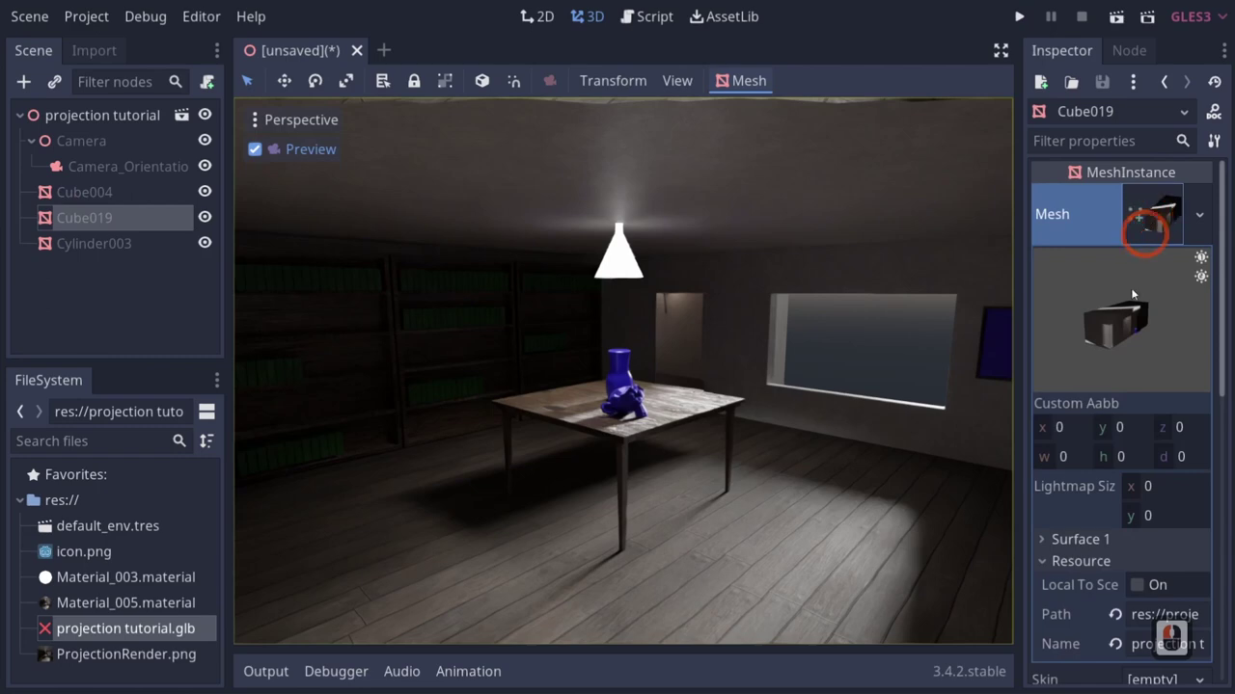
scroll(1099, 410, down, 2)
click(1095, 410)
click(1162, 479)
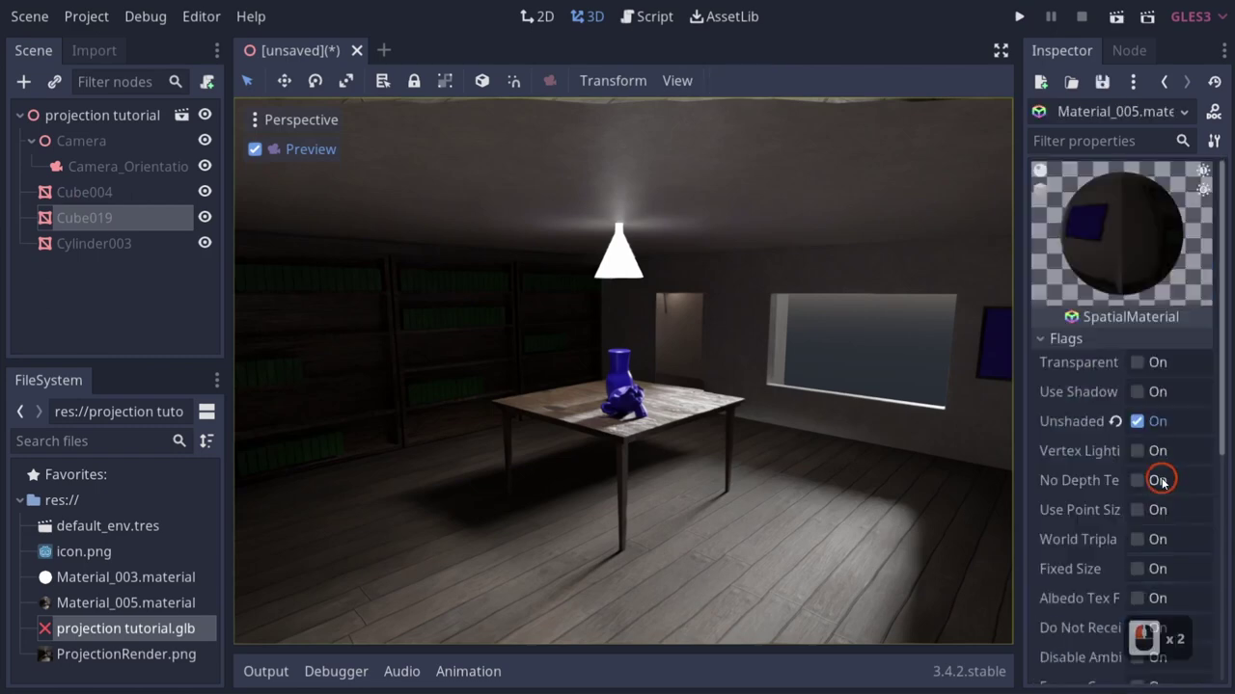
click(1138, 422)
scroll(1138, 424, down, 2)
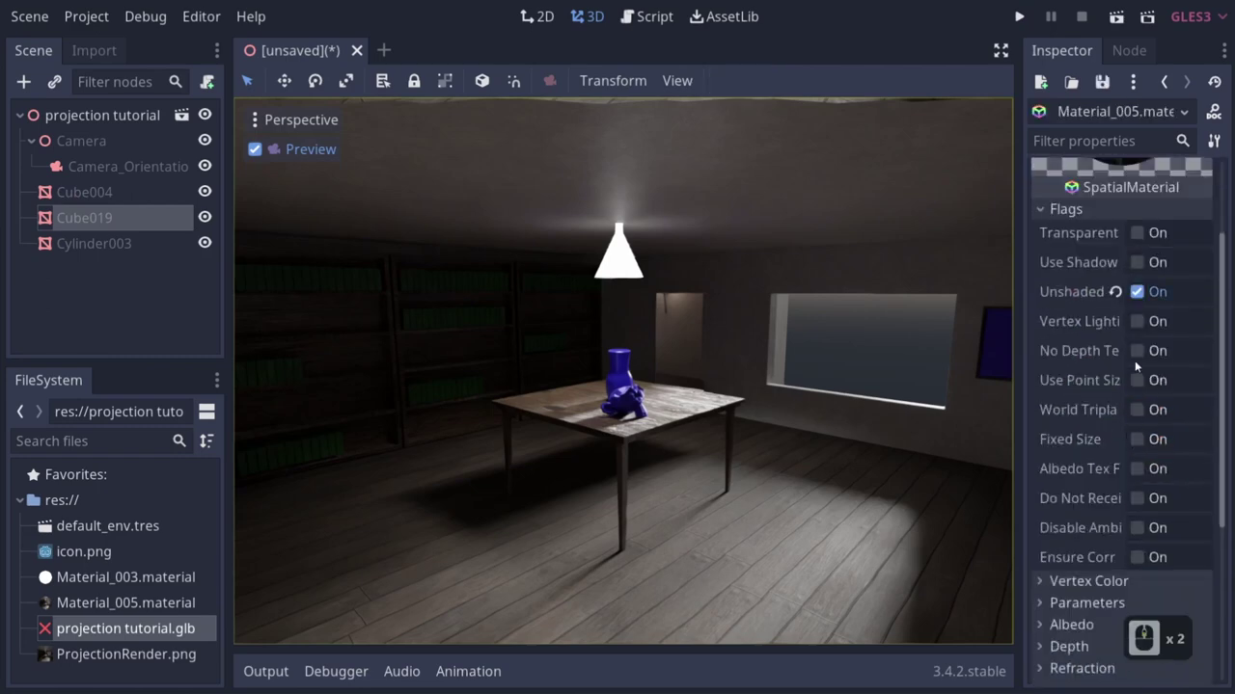
scroll(1105, 598, down, 4)
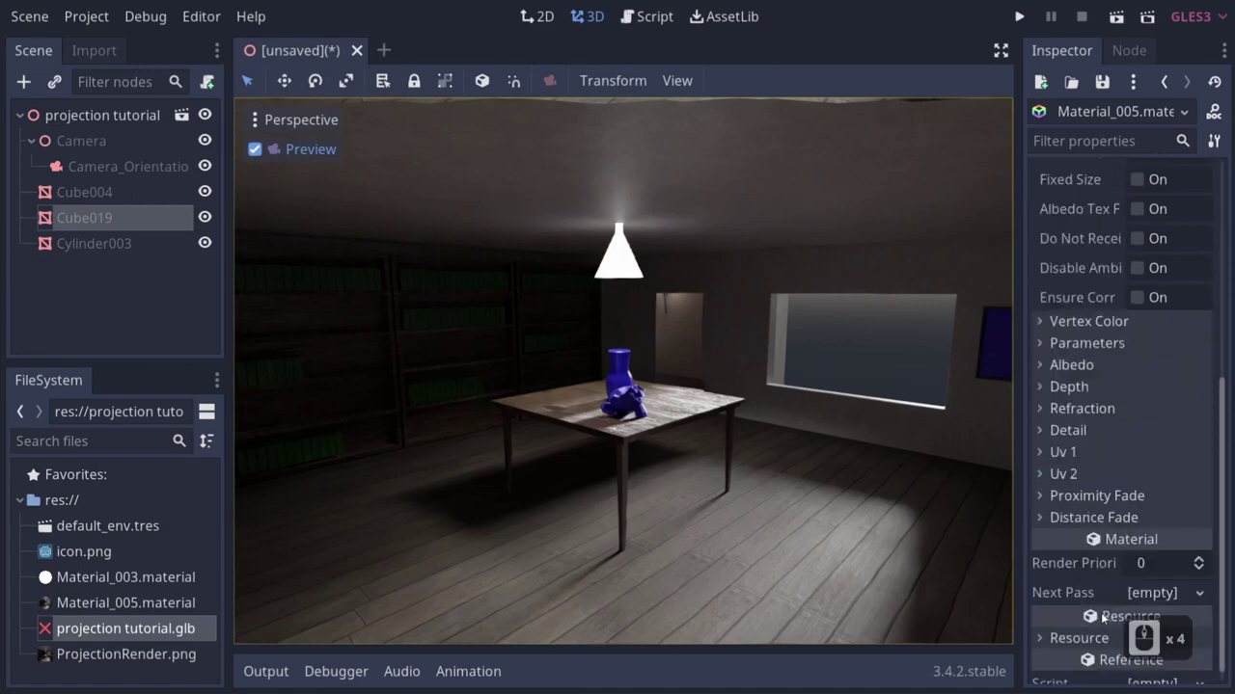
click(1071, 364)
click(1069, 364)
scroll(1139, 547, up, 11)
click(111, 245)
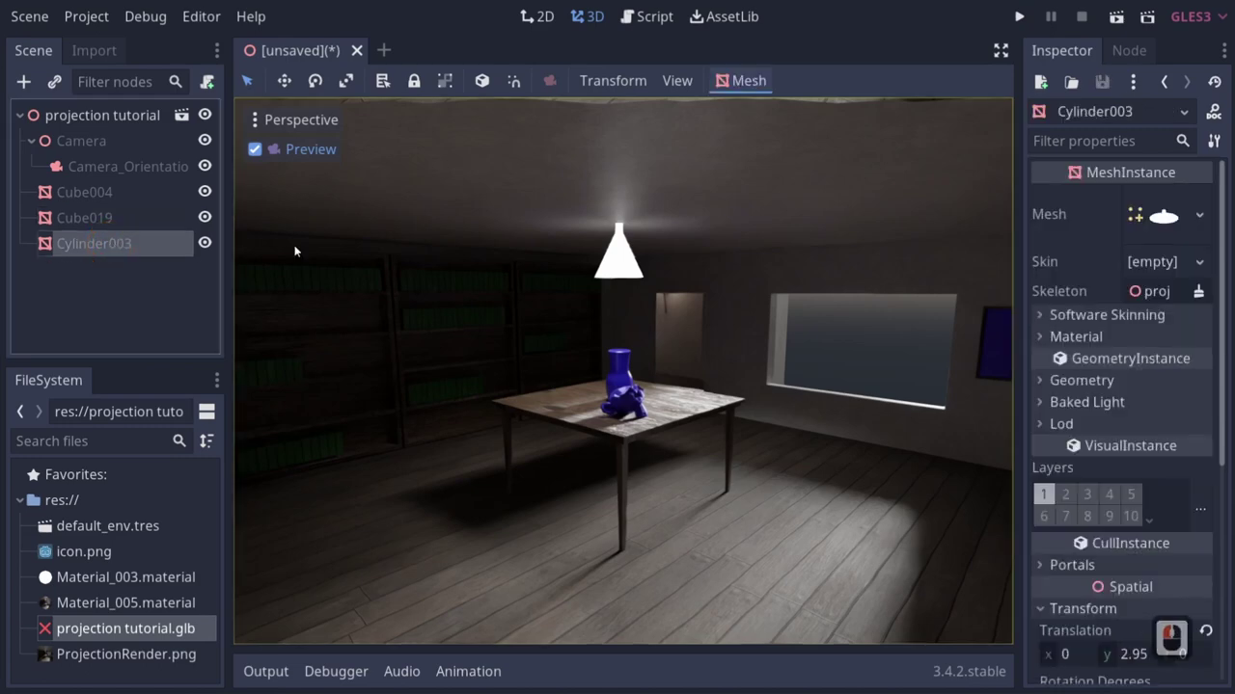
click(1163, 216)
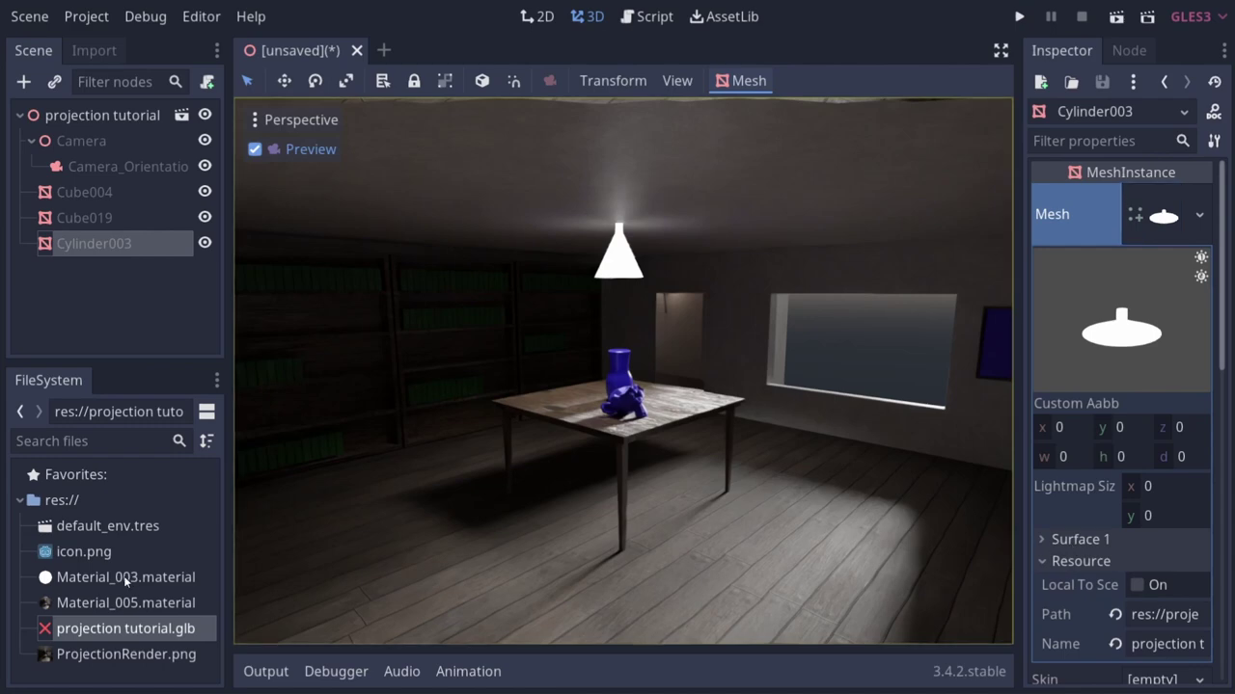
Save the scene as projection tutorial.tscn in the project's res:// folder.
key(ctrl+s)
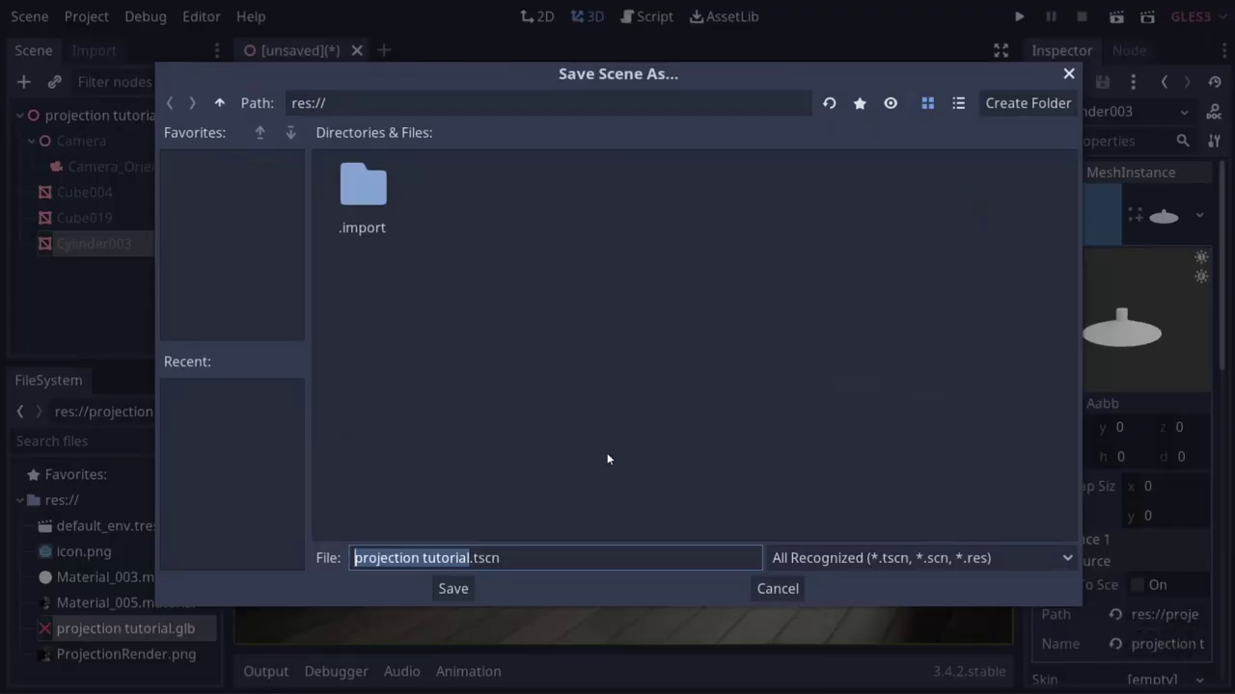
key(Return)
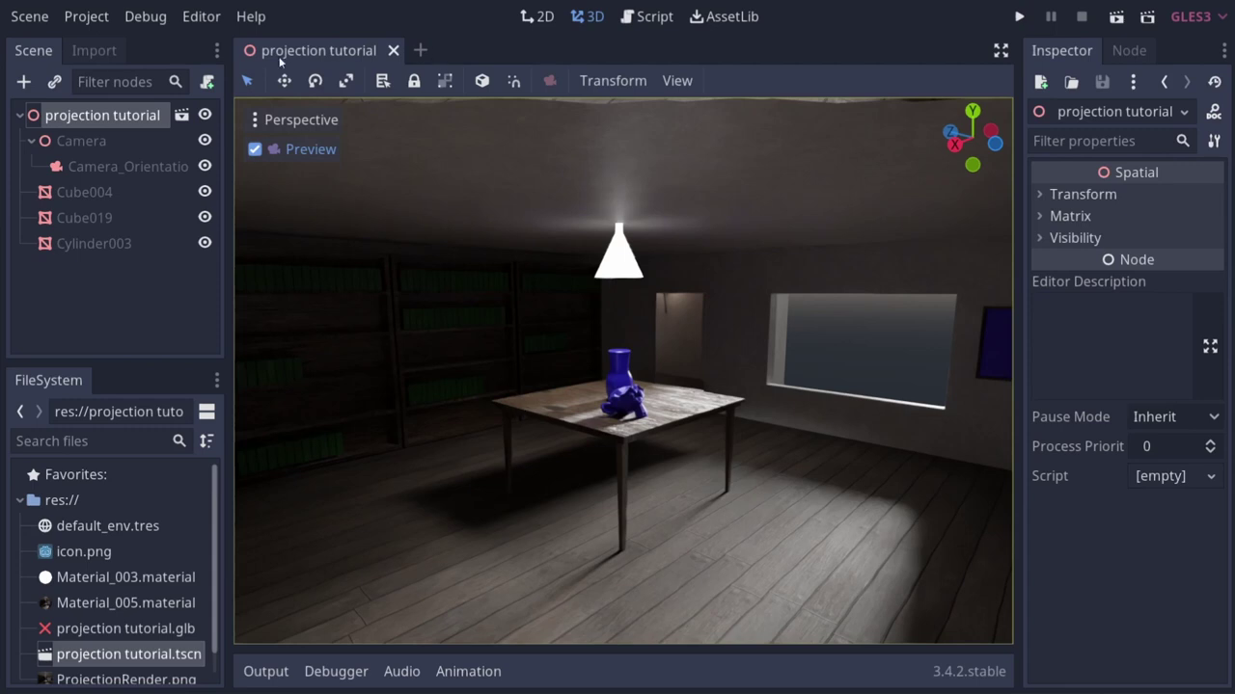
Add a KinematicBody node as a child of the projection tutorial root node.
right_click(109, 118)
click(165, 132)
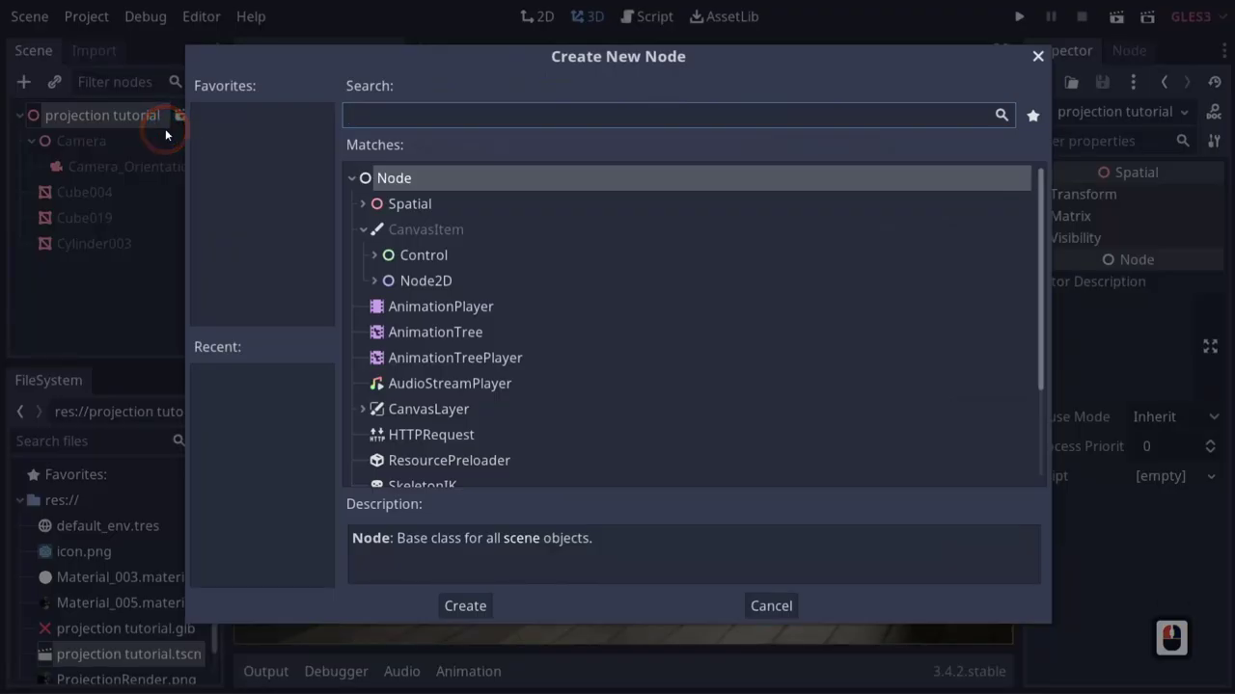
text(m)
key(BackSpace)
text(kin)
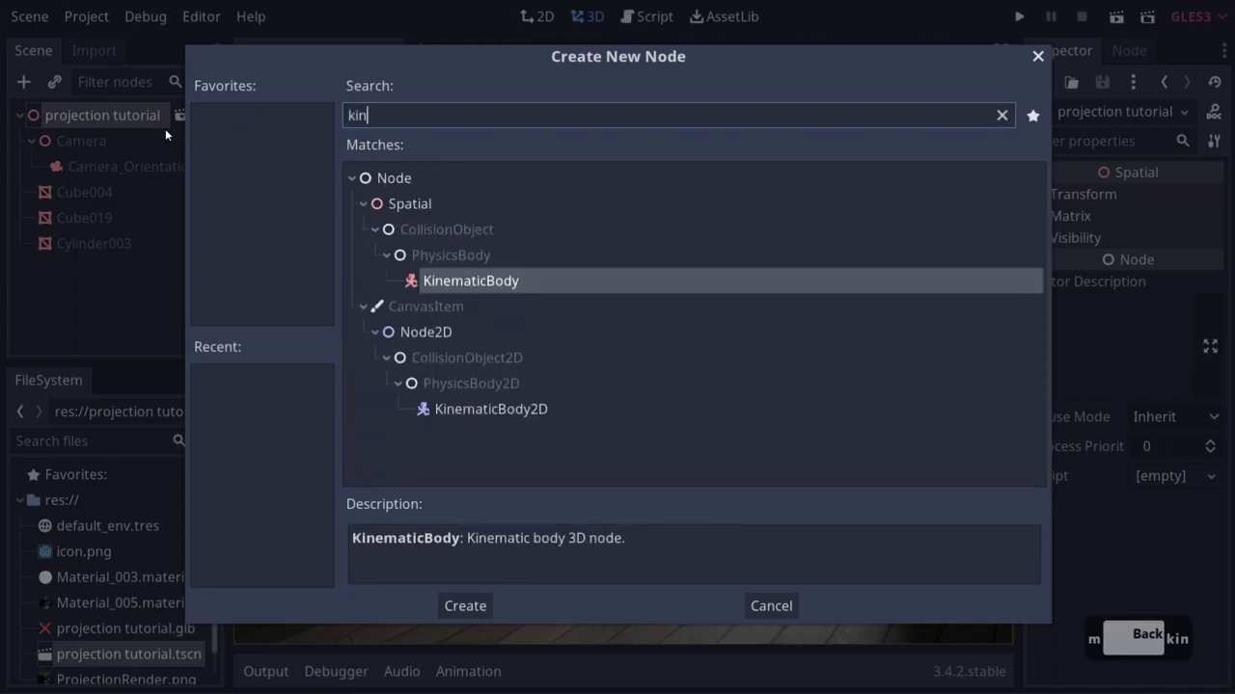
key(Return)
Add a CollisionShape child to the KinematicBody and assign it a new CapsuleShape.
right_click(93, 278)
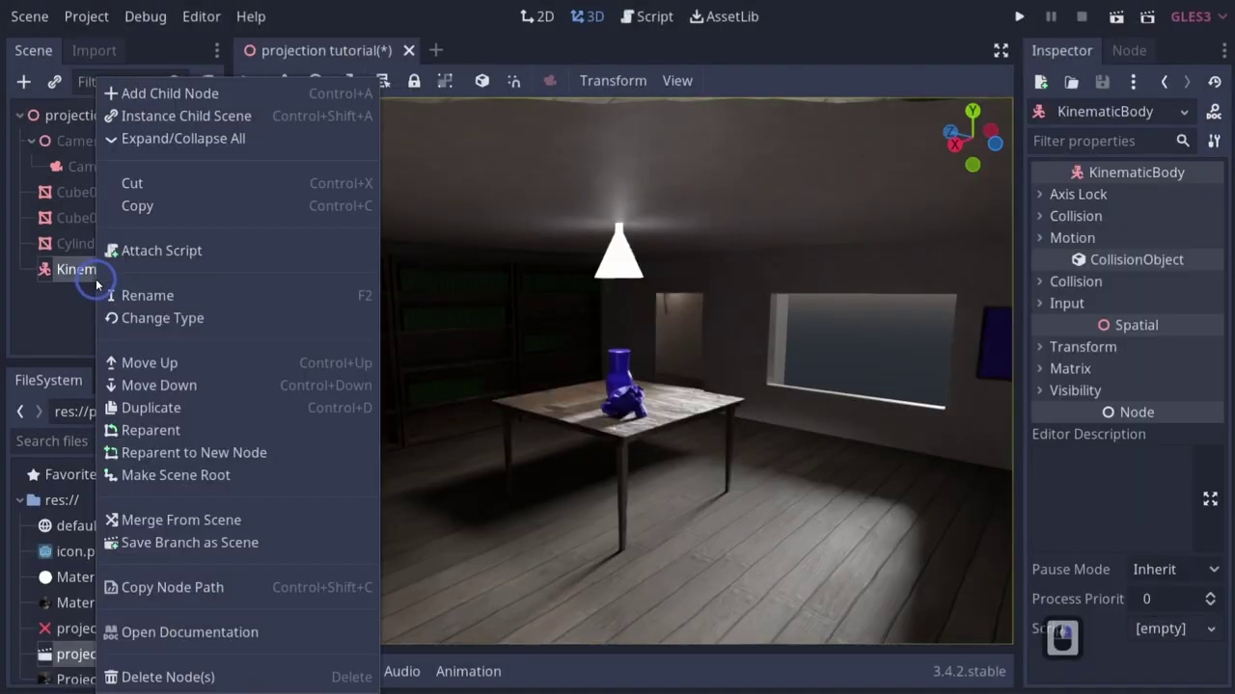
click(144, 95)
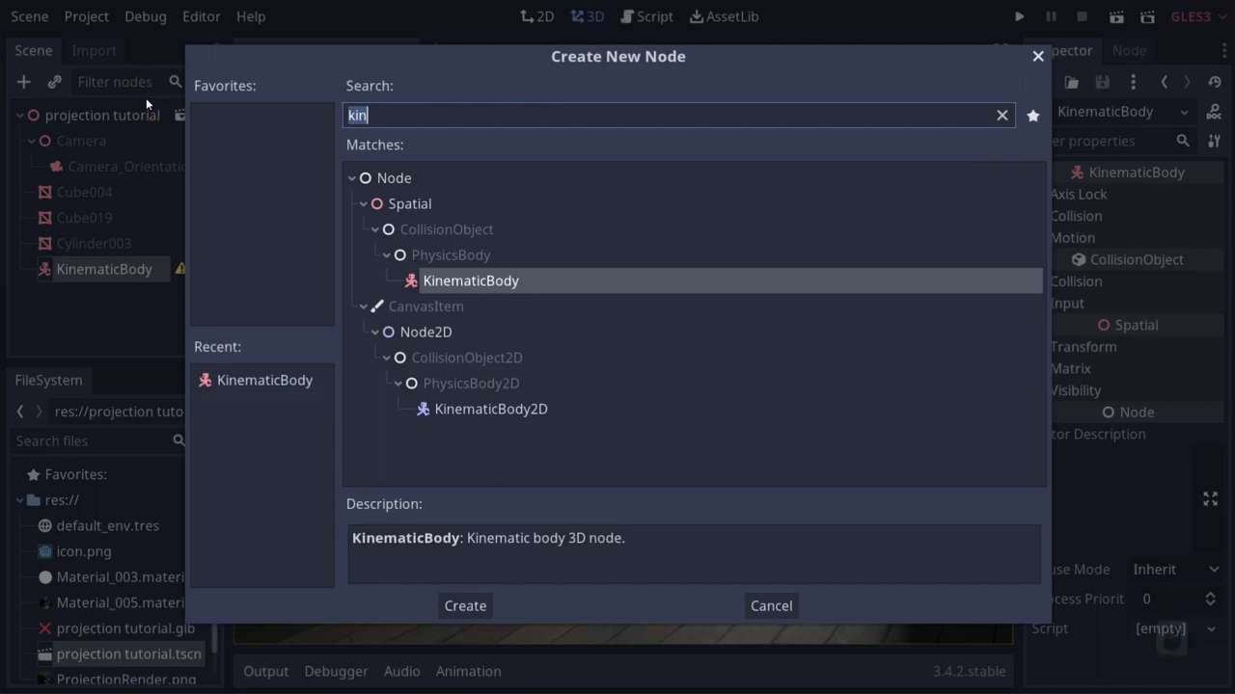
text(collision)
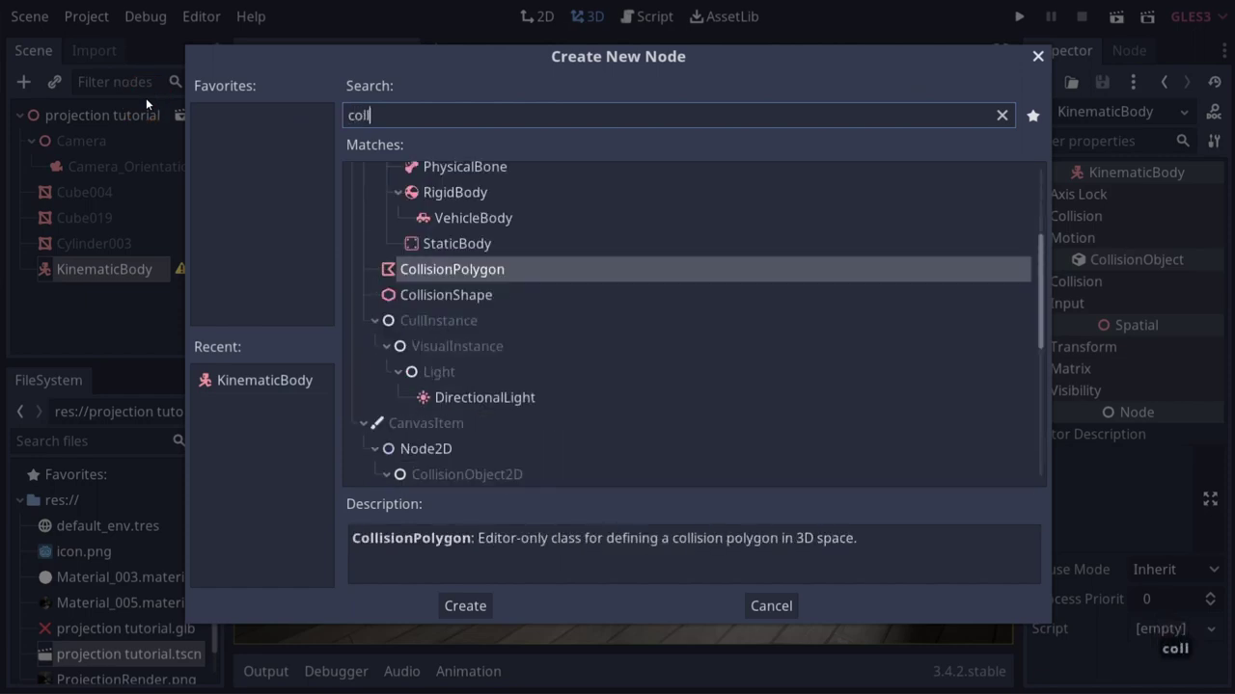
key(Down)
key(Return)
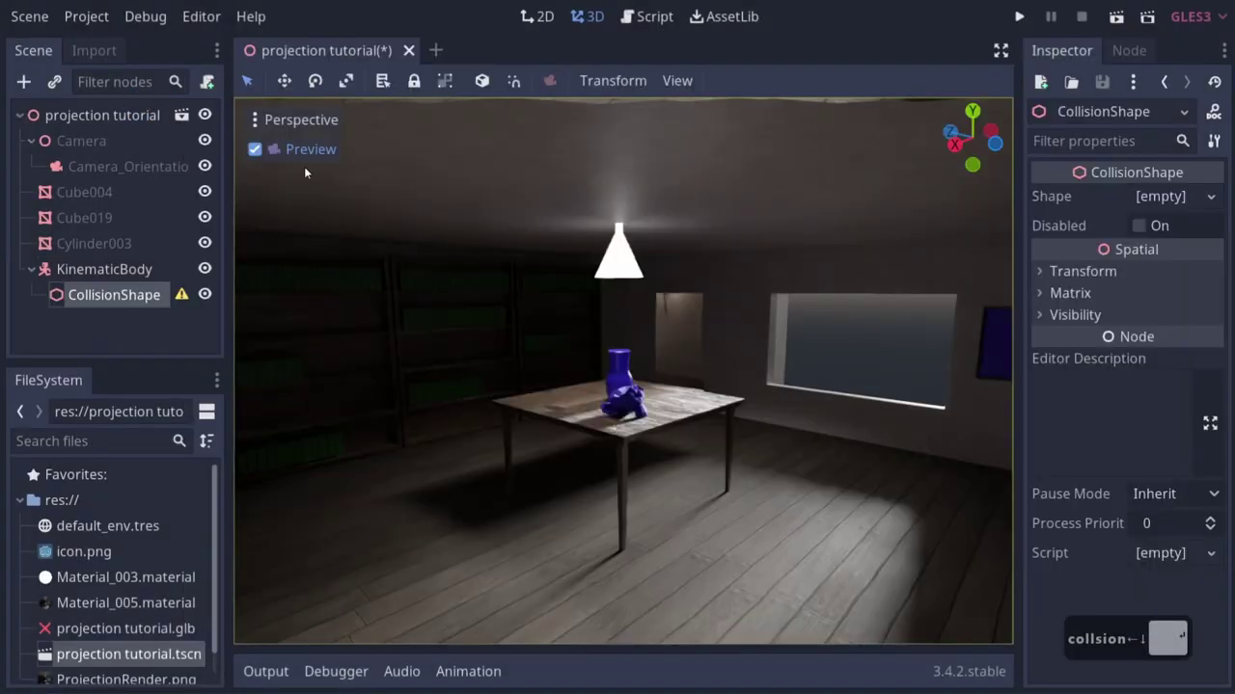
click(1149, 201)
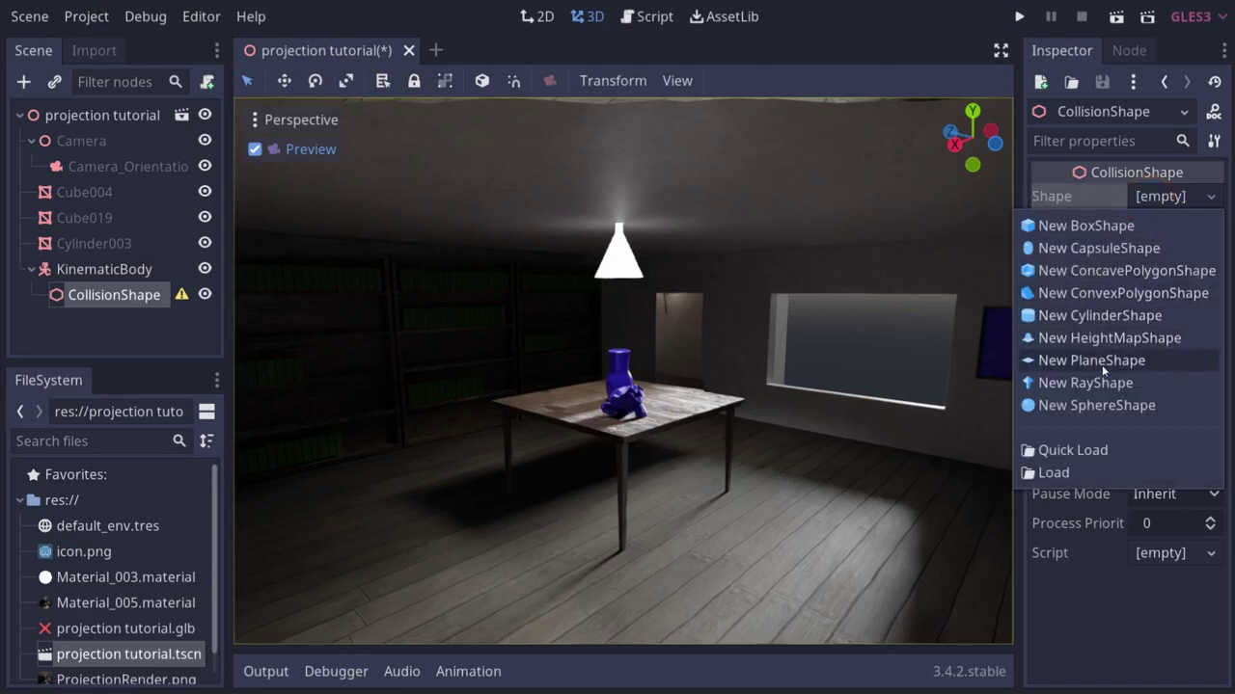
click(1096, 247)
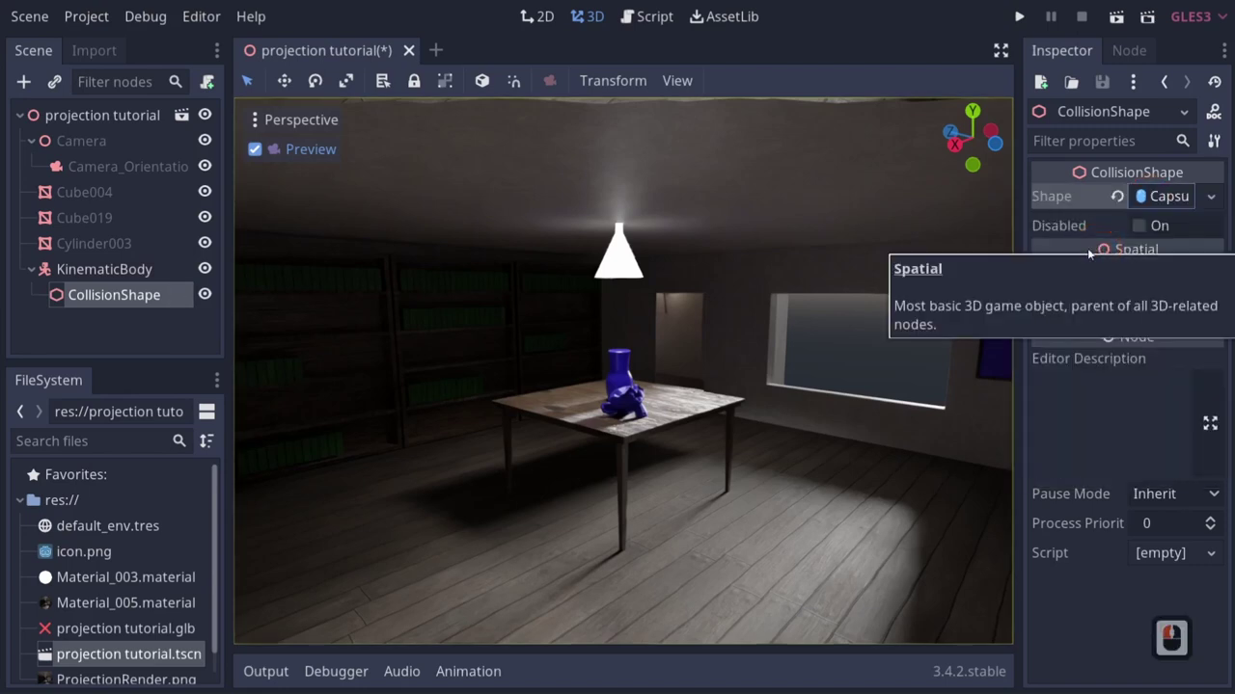
Add a MeshInstance child to the KinematicBody and assign it a new CapsuleMesh.
right_click(117, 274)
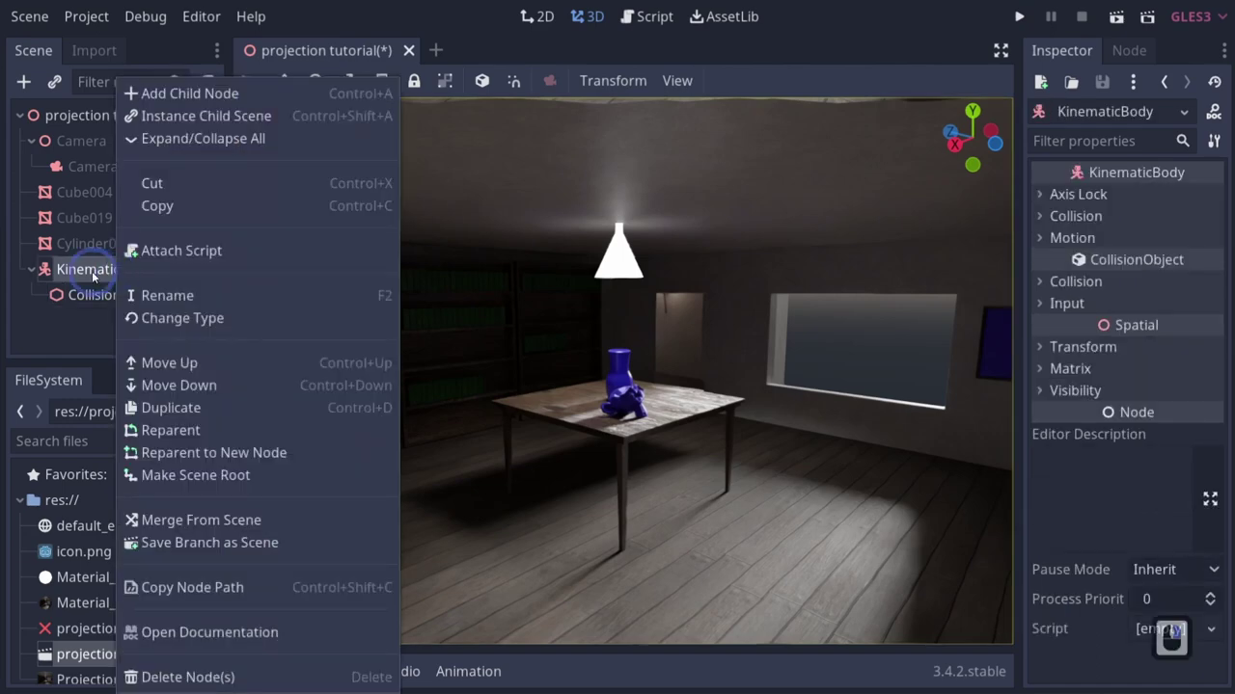
click(141, 96)
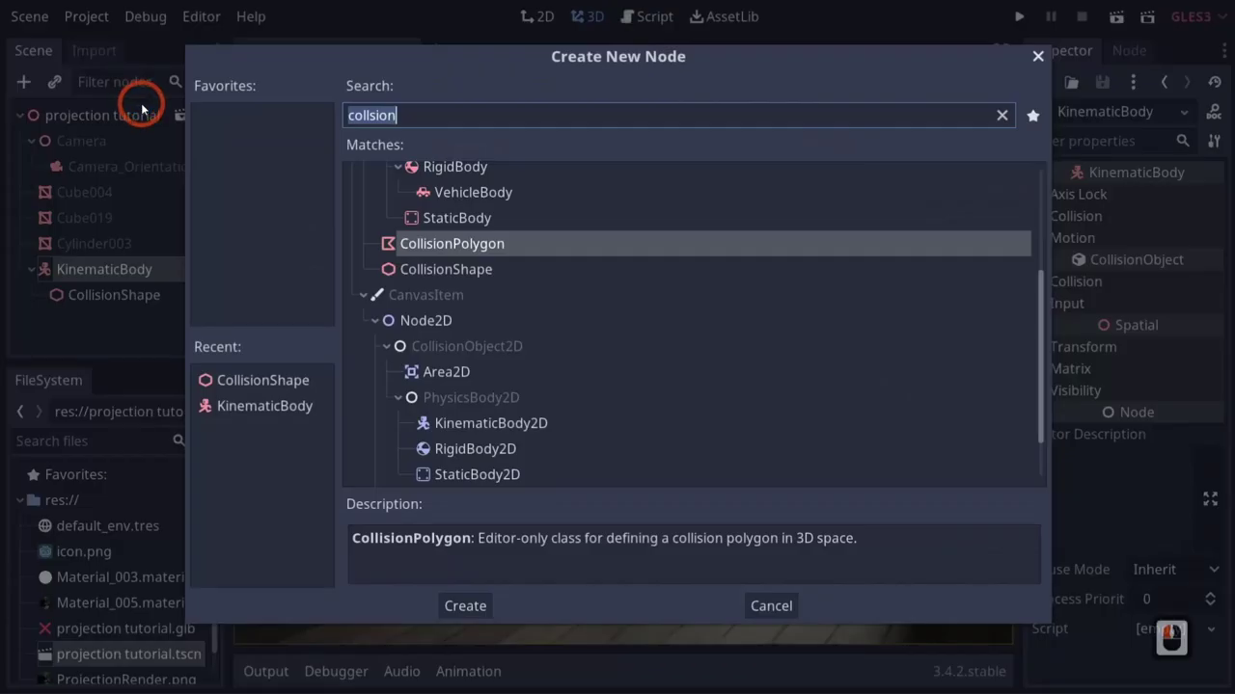
text(mesh)
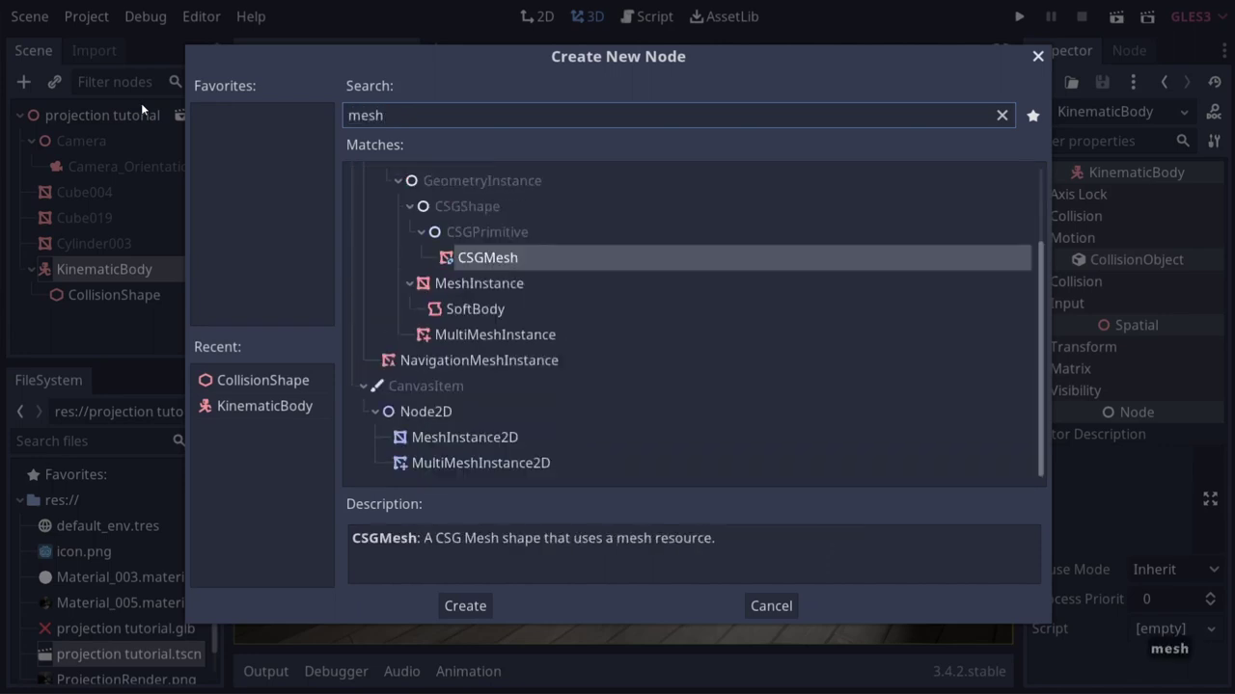
key(Down)
key(Down)
key(Up)
key(Return)
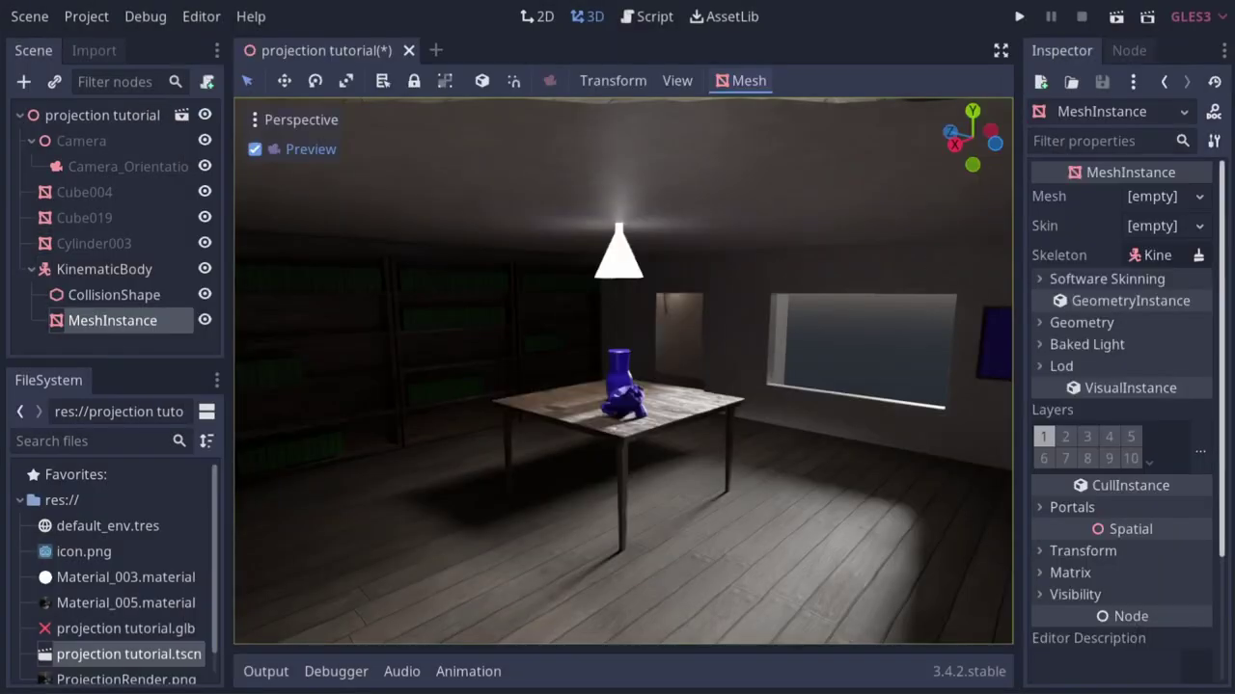
click(1164, 199)
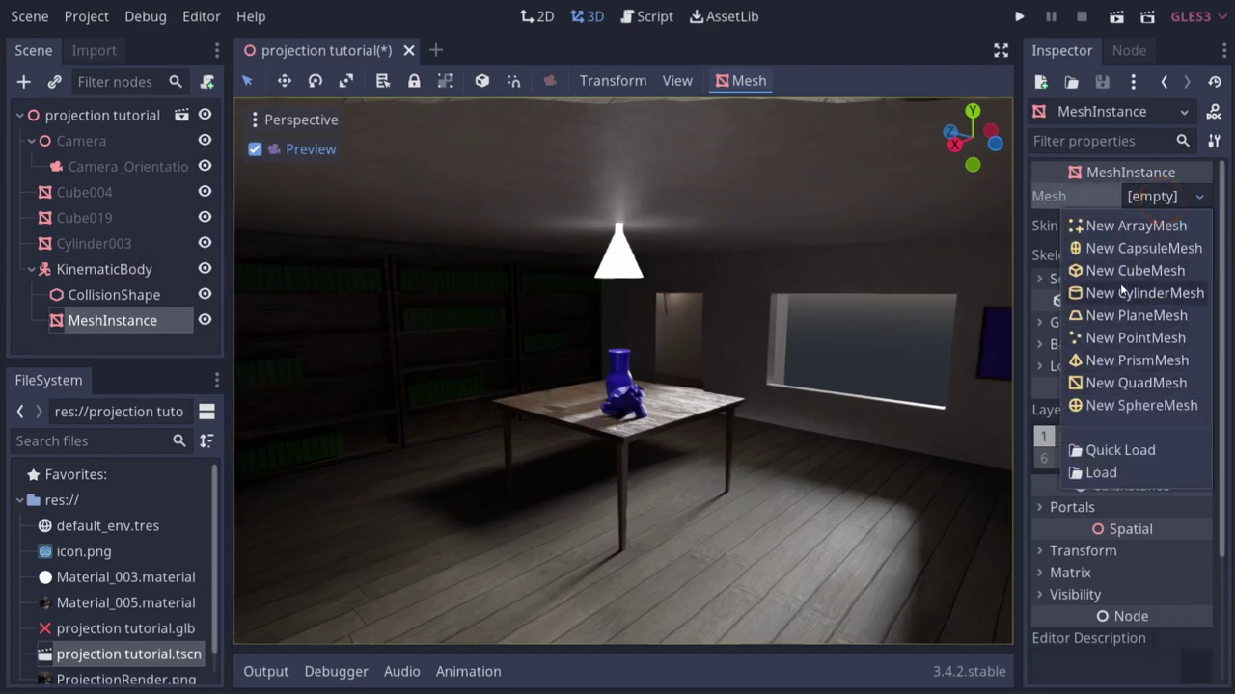
click(1121, 252)
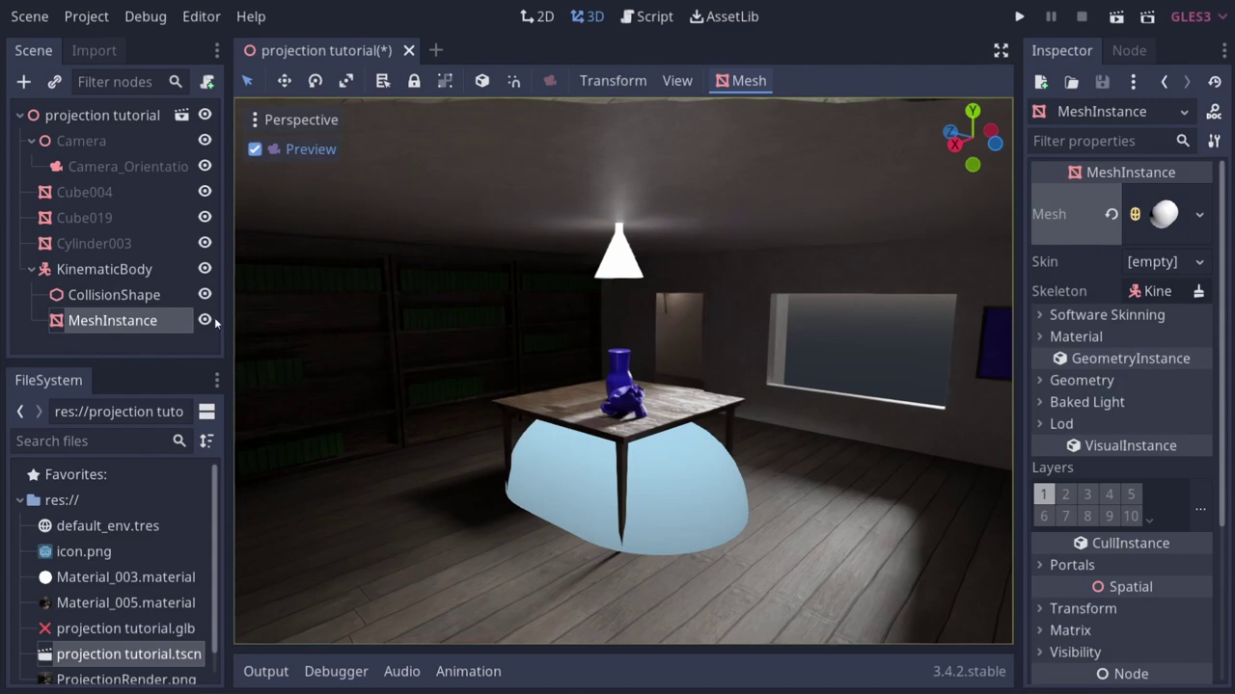
Turn off the camera preview and expand the transform properties of the CollisionShape.
click(255, 150)
right_drag(567, 414, 579, 386)
key(s)
right_drag(417, 324, 417, 324)
right_drag(562, 421, 561, 422)
key(q)
key(w)
key(a)
click(76, 297)
right_drag(714, 482, 714, 482)
key(d)
click(1105, 271)
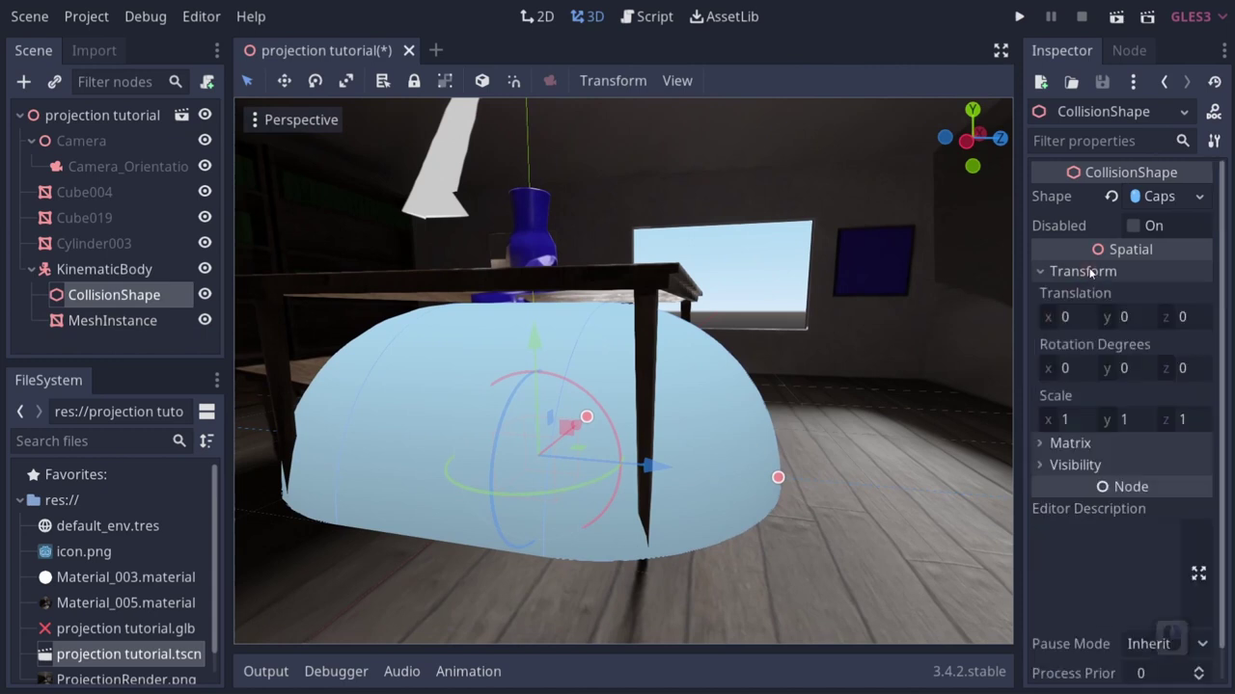
double_click(1124, 368)
text(90)
key(Return)
key(ctrl+z)
Set the X rotation of both the CollisionShape and the MeshInstance to 90 degrees so the capsules stand upright.
double_click(1094, 368)
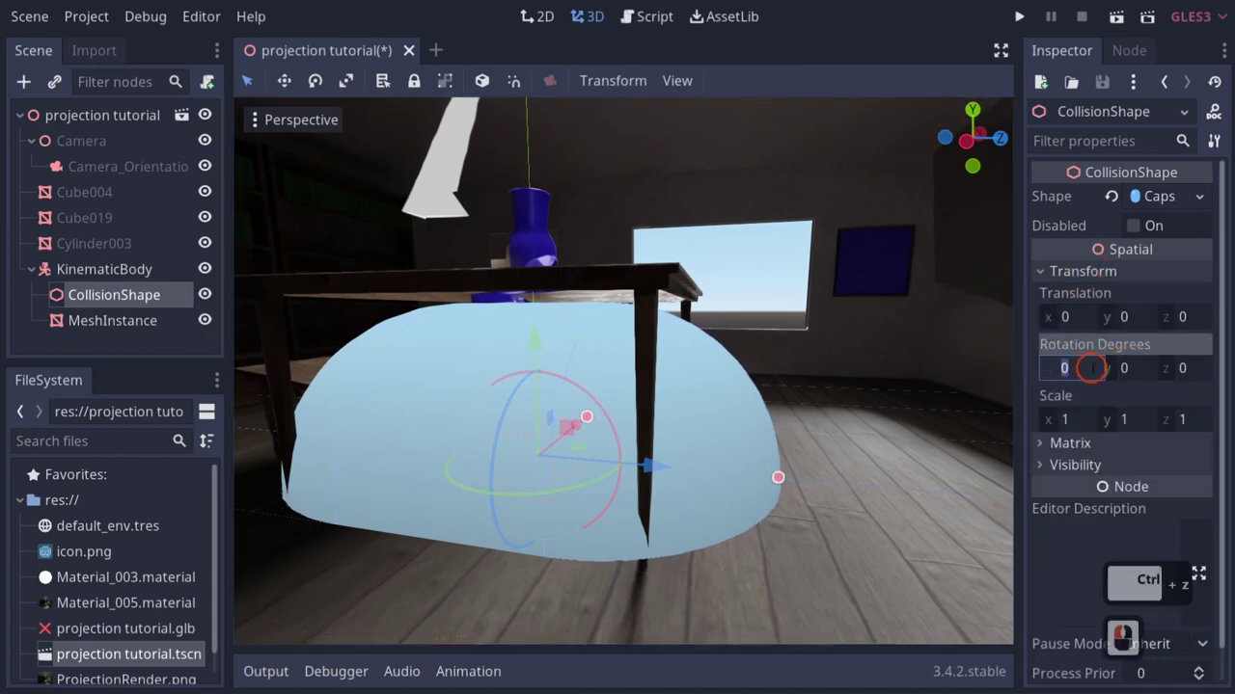
text(90)
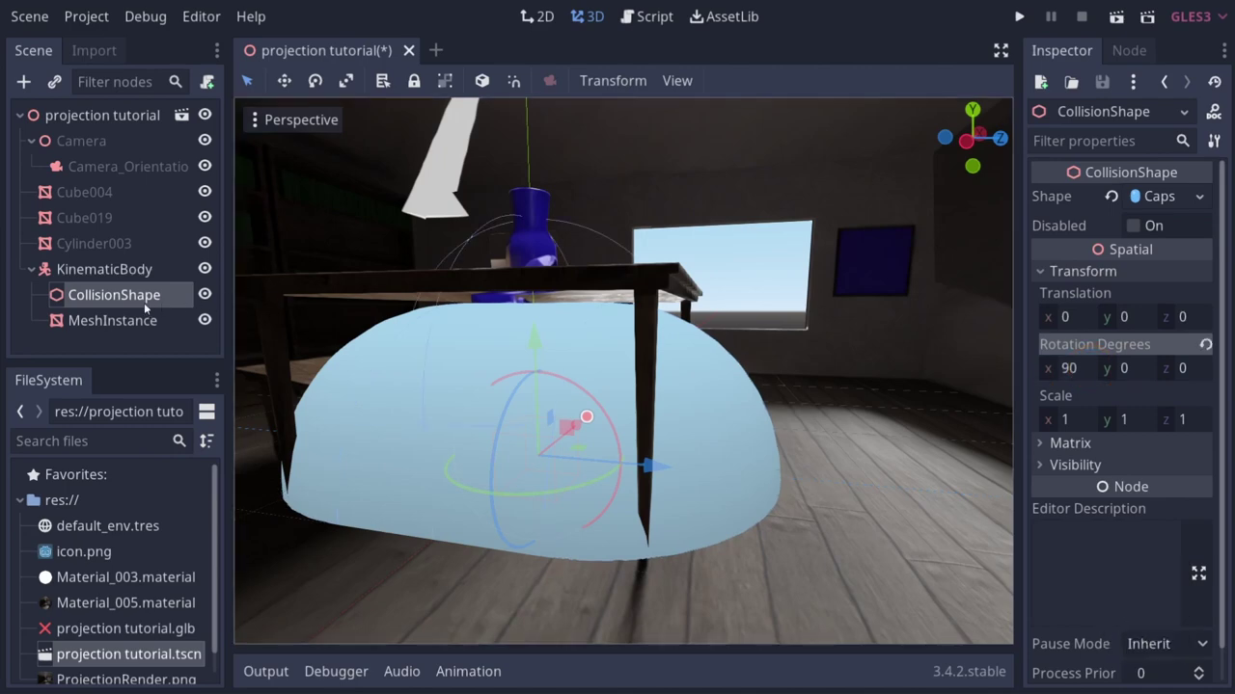
click(125, 321)
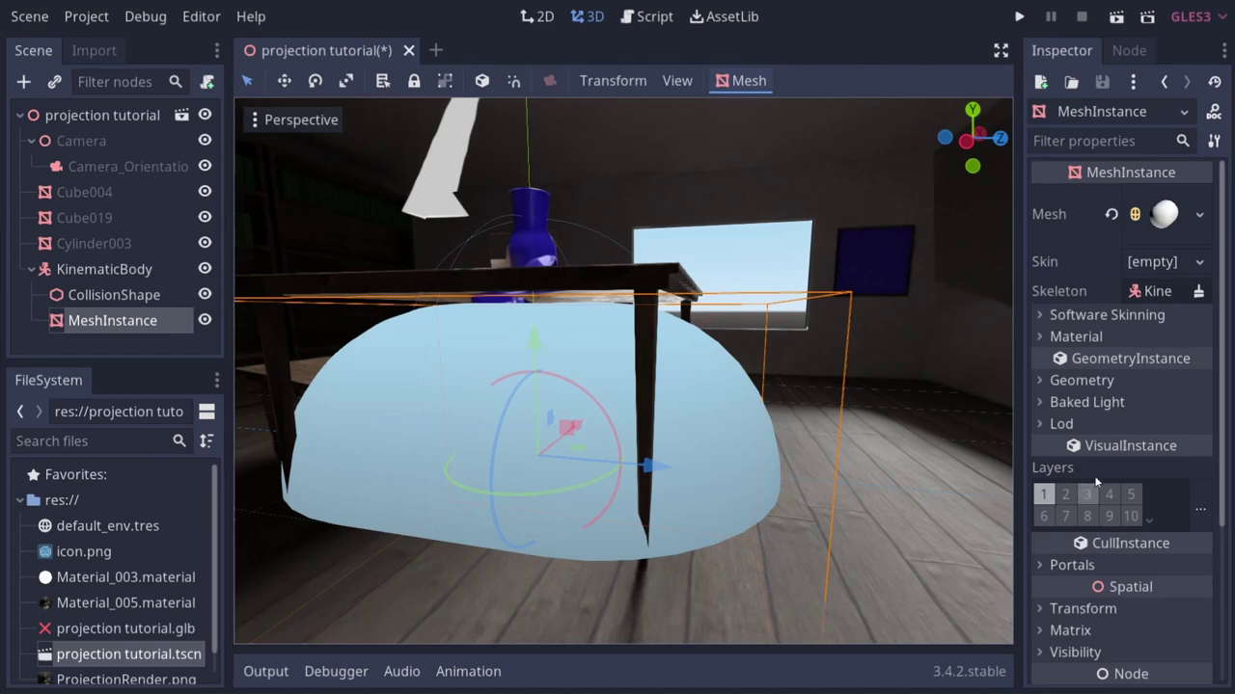
click(1090, 617)
scroll(1088, 579, down, 5)
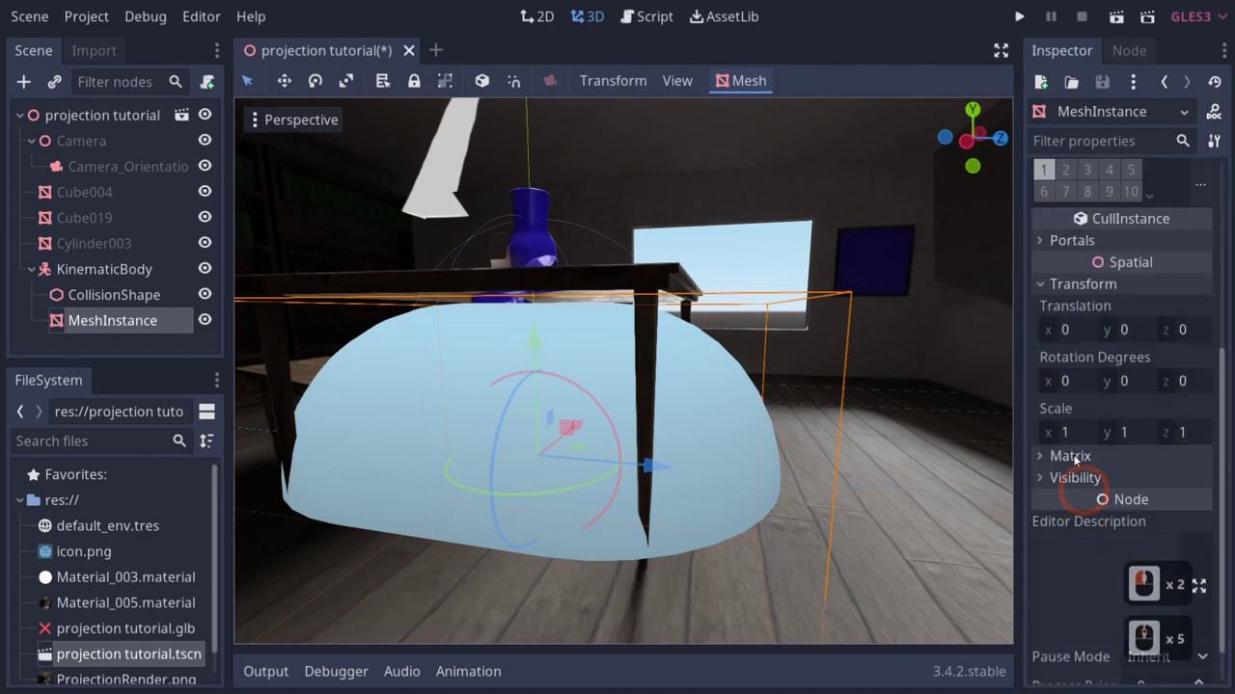
click(1069, 378)
text(90)
key(Return)
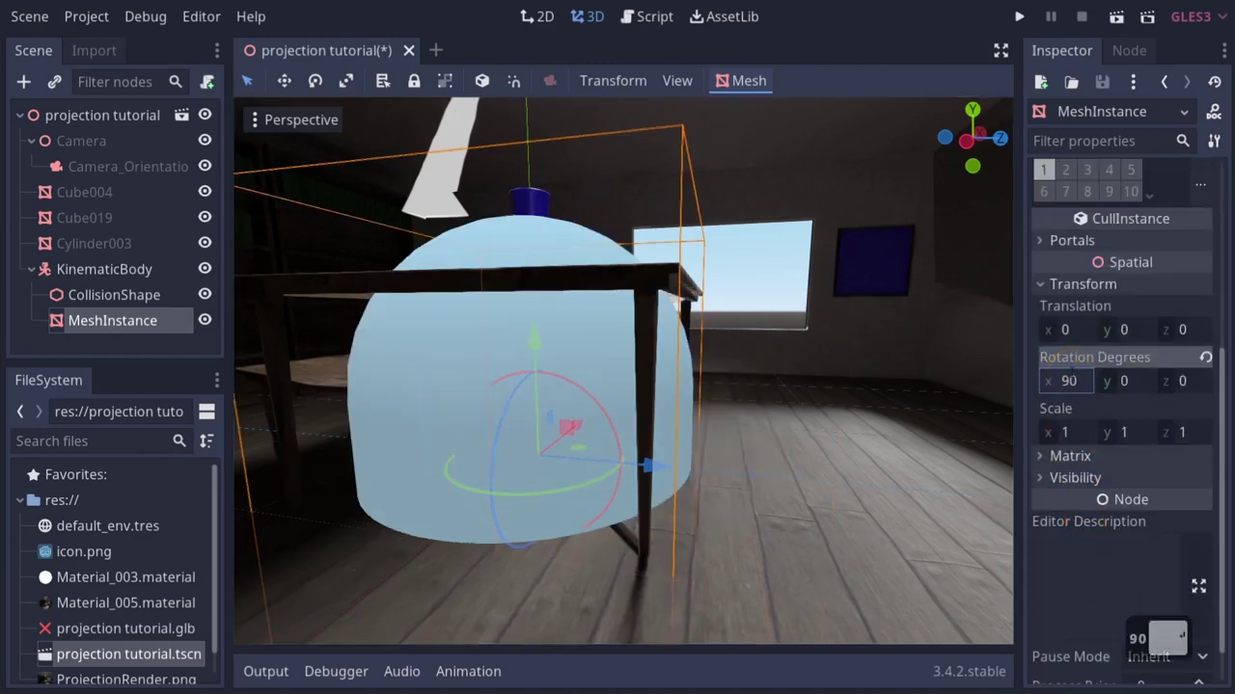
Reduce the CollisionShape capsule's radius to about 0.55.
shift+click(121, 295)
click(626, 433)
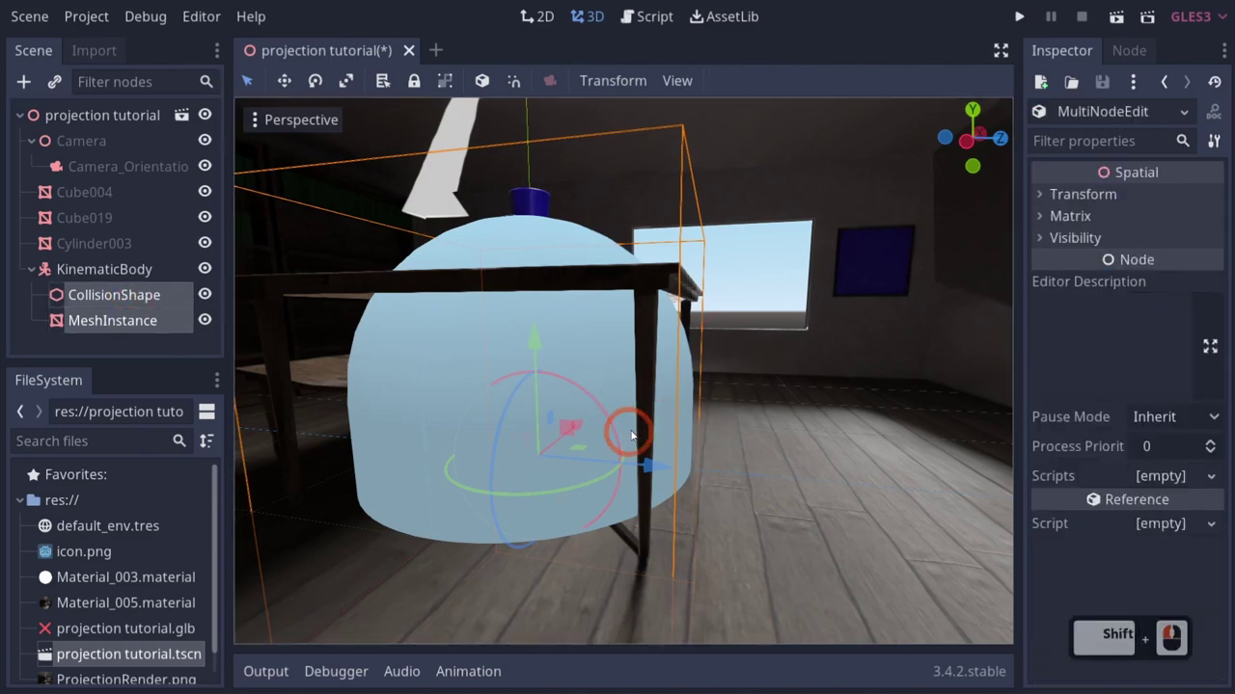
click(138, 303)
mouse_move(815, 423)
right_down()
mouse_move(615, 347)
mouse_move(815, 423)
right_up()
key(d)
key(d)
key(d)
key(d)
key(d)
drag(760, 373, 687, 371)
mouse_move(722, 477)
right_down()
mouse_move(617, 344)
mouse_move(722, 478)
right_up()
key(q)
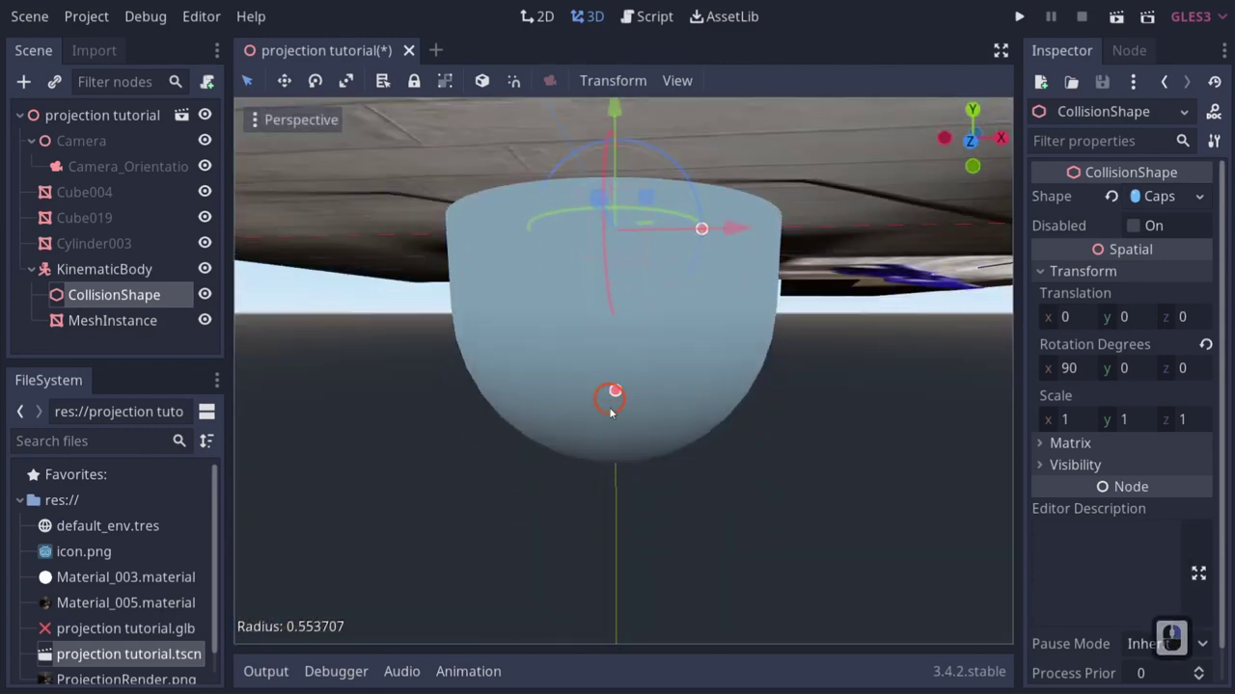
Adjust the CollisionShape capsule's height to about 2.03.
click(610, 497)
click(114, 295)
click(634, 395)
drag(617, 395, 615, 463)
Scale the MeshInstance to 0.52 on its X and Y axes to narrow it towards the collision capsule.
click(108, 324)
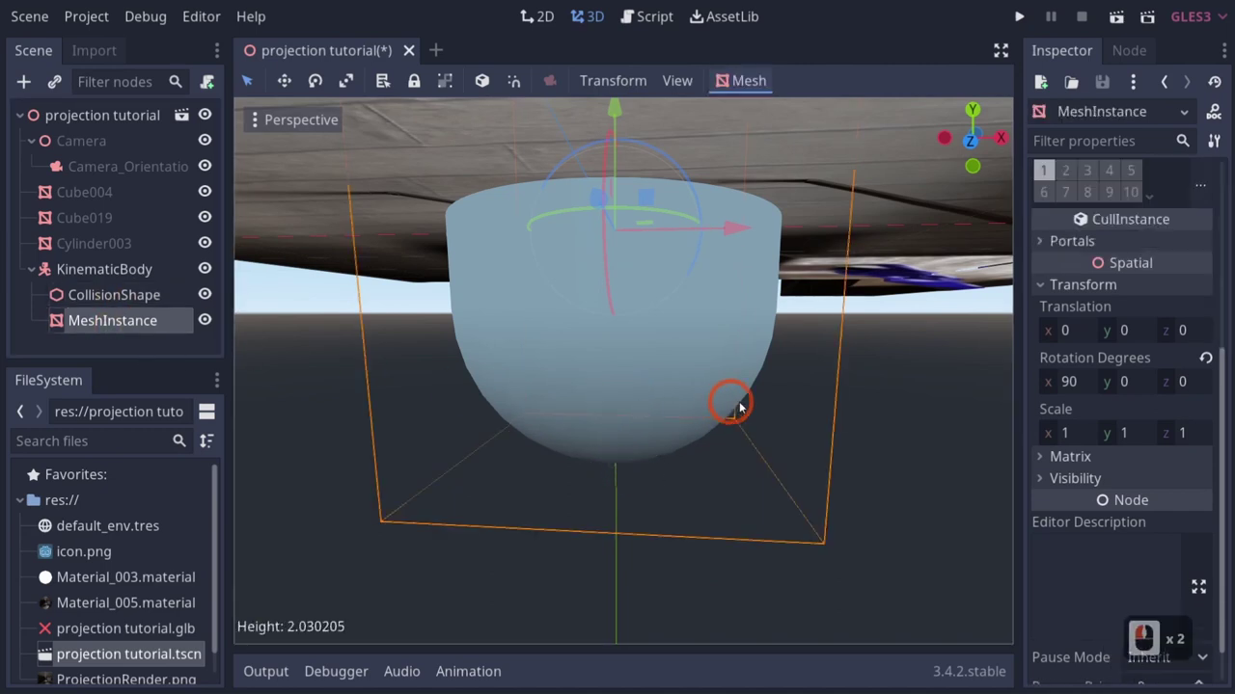
right_drag(800, 368, 619, 348)
key(e)
middle_drag(722, 405, 773, 365)
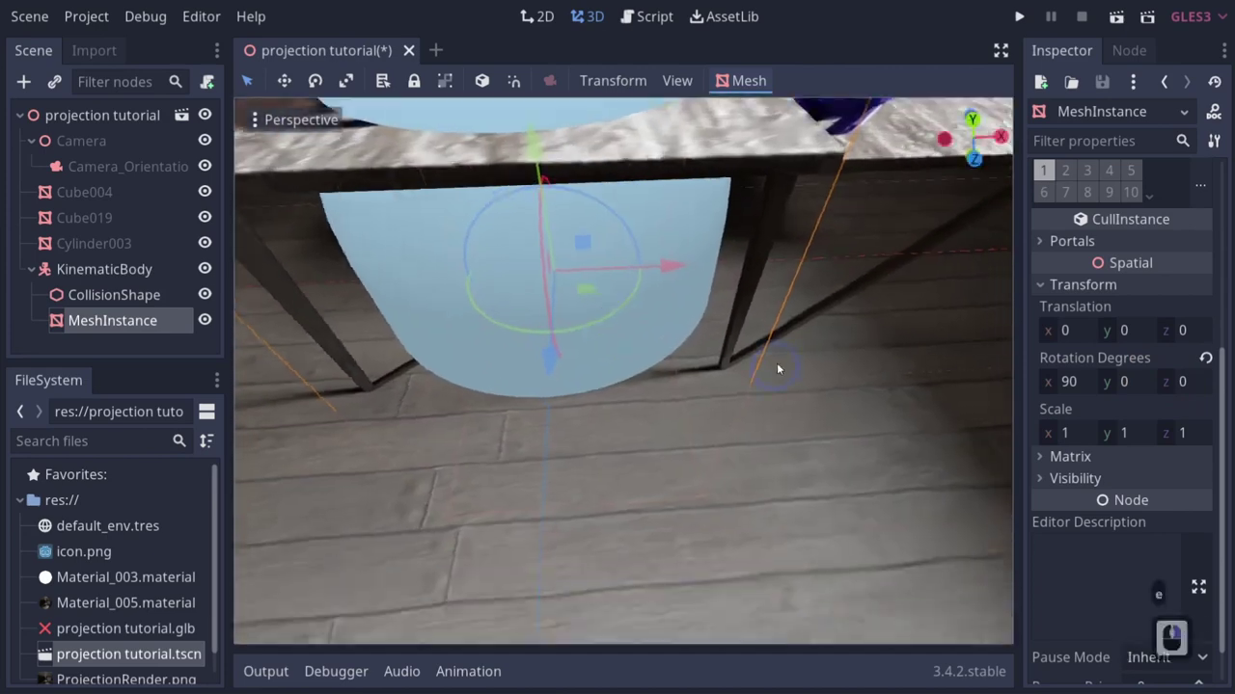
key(r)
mouse_move(596, 294)
mouse_down()
mouse_move(565, 282)
mouse_move(578, 293)
mouse_up()
Try to scale the MeshInstance along another plane, then undo it.
right_drag(578, 293, 617, 348)
key(q)
key(w)
key(e)
middle_drag(609, 246, 696, 357)
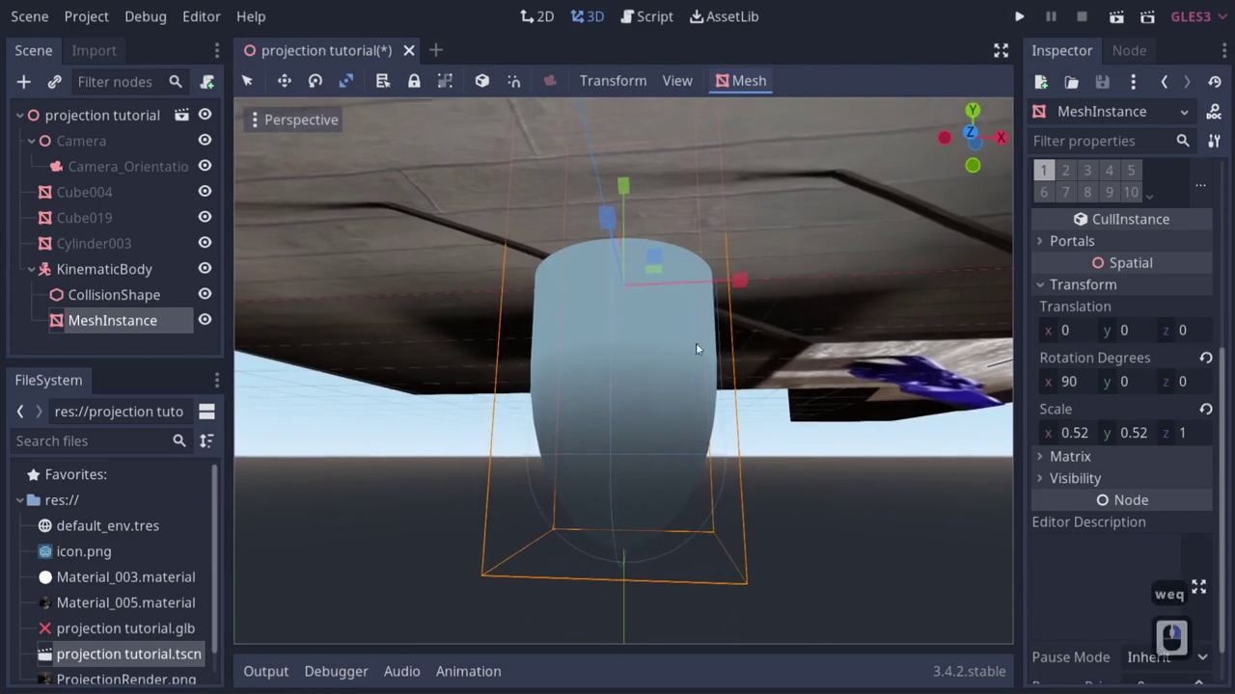
drag(654, 258, 658, 277)
key(ctrl+z)
Fine-tune the MeshInstance's horizontal scale to fit the collision capsule's outline.
mouse_move(694, 316)
right_down()
mouse_move(617, 342)
mouse_move(693, 315)
right_up()
key(q)
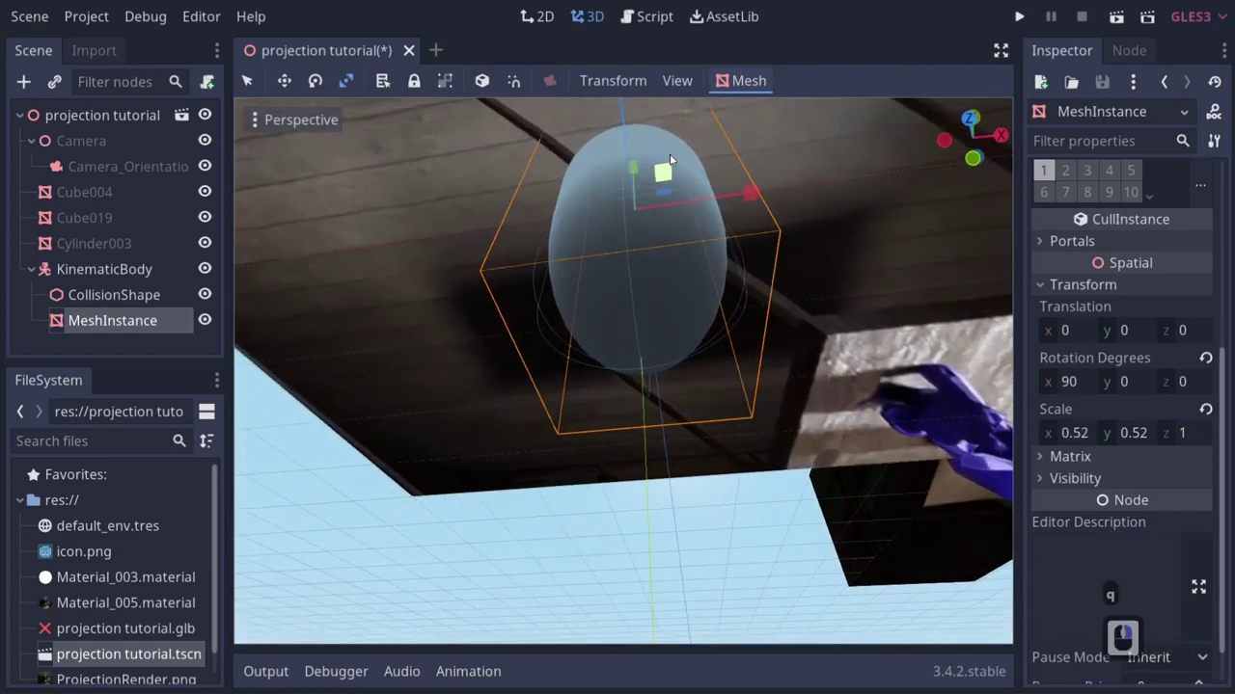
drag(663, 172, 665, 175)
middle_drag(665, 175, 619, 347)
Move the KinematicBody out of the table into the open space beside it.
right_drag(618, 347, 618, 347)
key(e)
key(e)
key(e)
key(e)
key(e)
key(e)
key(s)
key(s)
key(a)
key(a)
key(a)
key(a)
key(a)
key(a)
key(a)
key(a)
click(109, 271)
key(w)
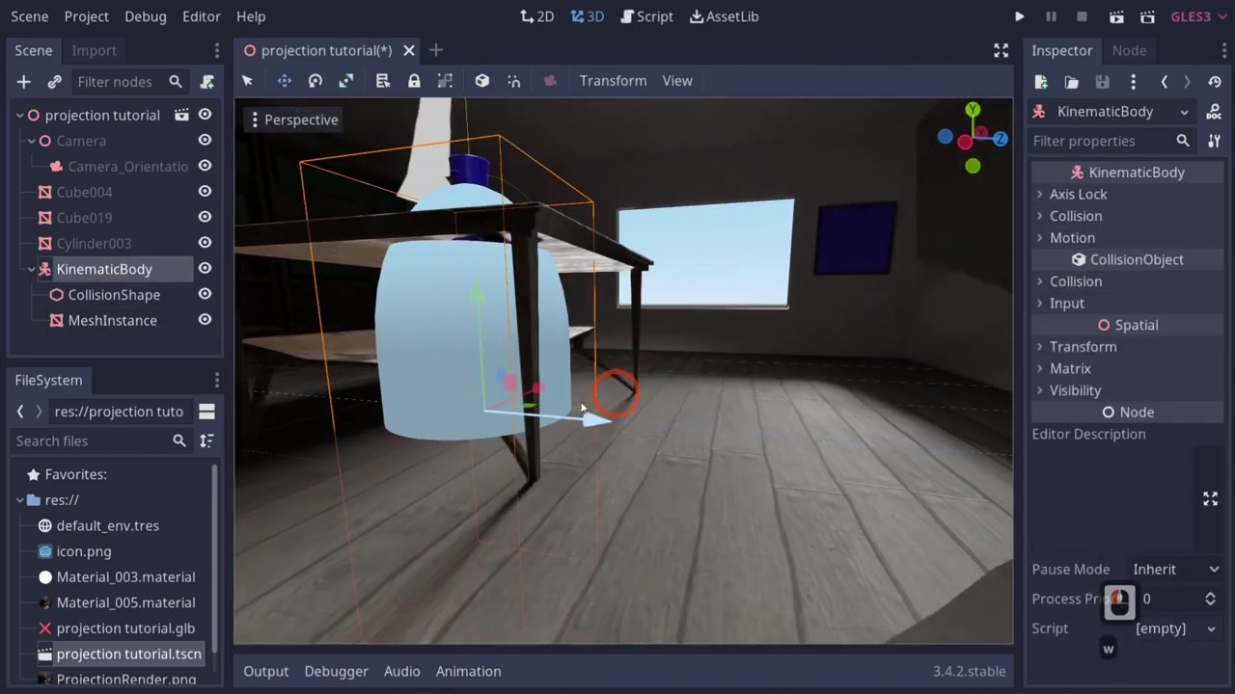
drag(543, 403, 799, 413)
key(ctrl+z)
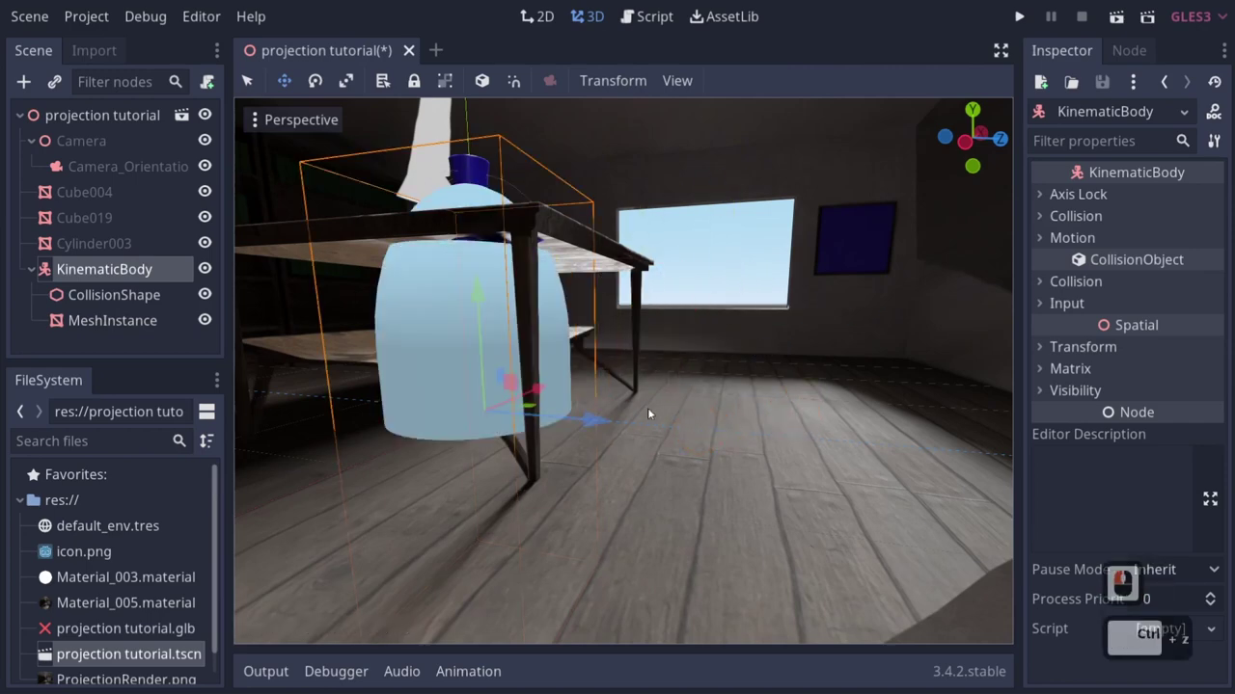
drag(529, 418, 755, 31)
Scale down the MeshInstance vertically so the capsule mesh becomes shorter.
right_drag(678, 258, 713, 311)
key(s)
key(e)
key(s)
key(d)
key(w)
key(d)
key(r)
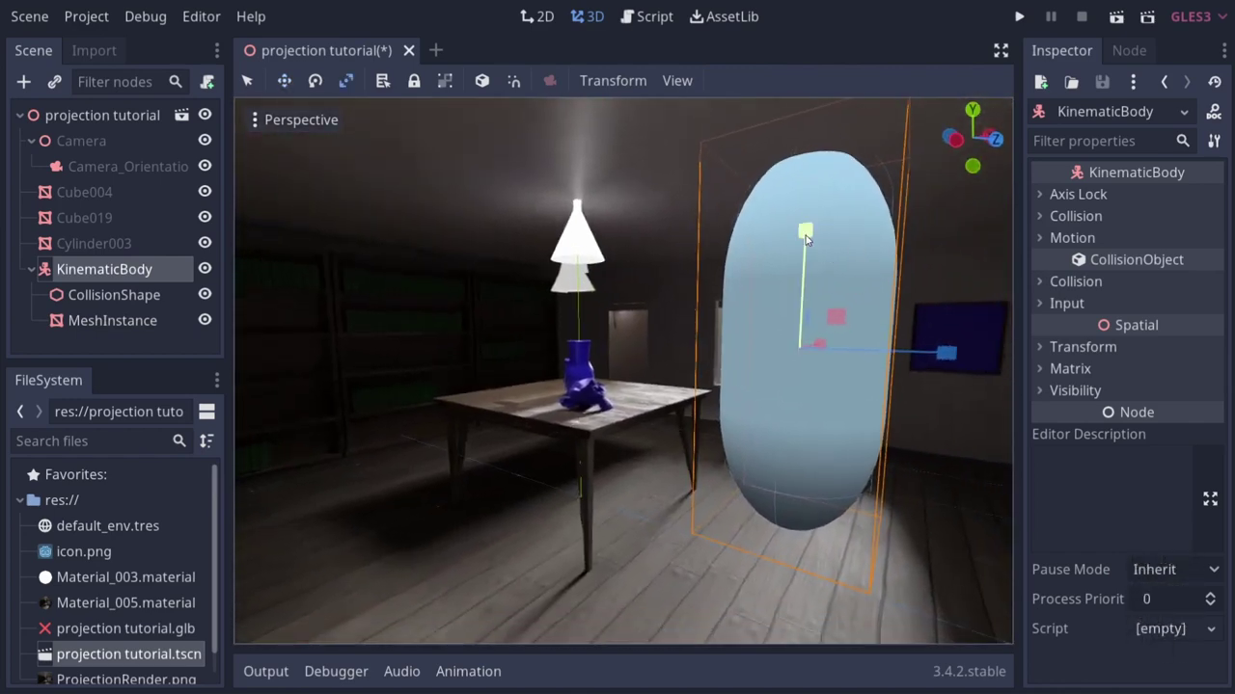
click(154, 296)
shift+click(140, 321)
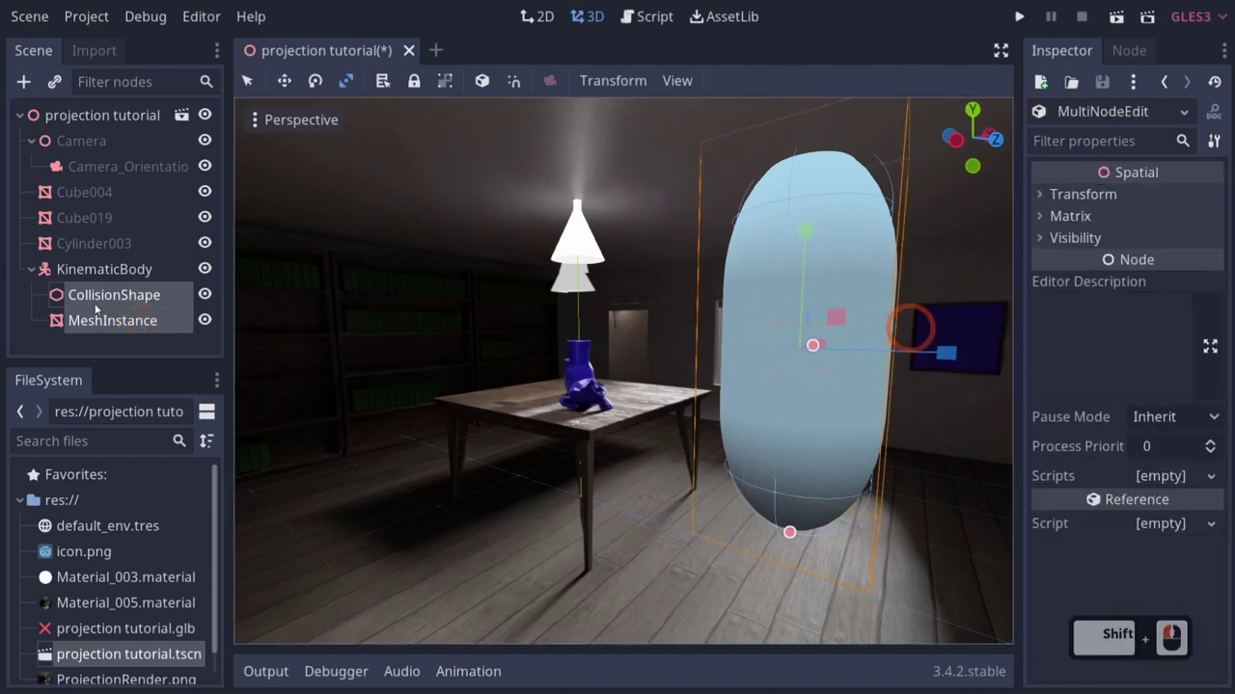
click(97, 328)
drag(805, 233, 808, 277)
Scale the CollisionShape to 0.68 on all axes and adjust its radius and height to fit around the mesh.
click(96, 296)
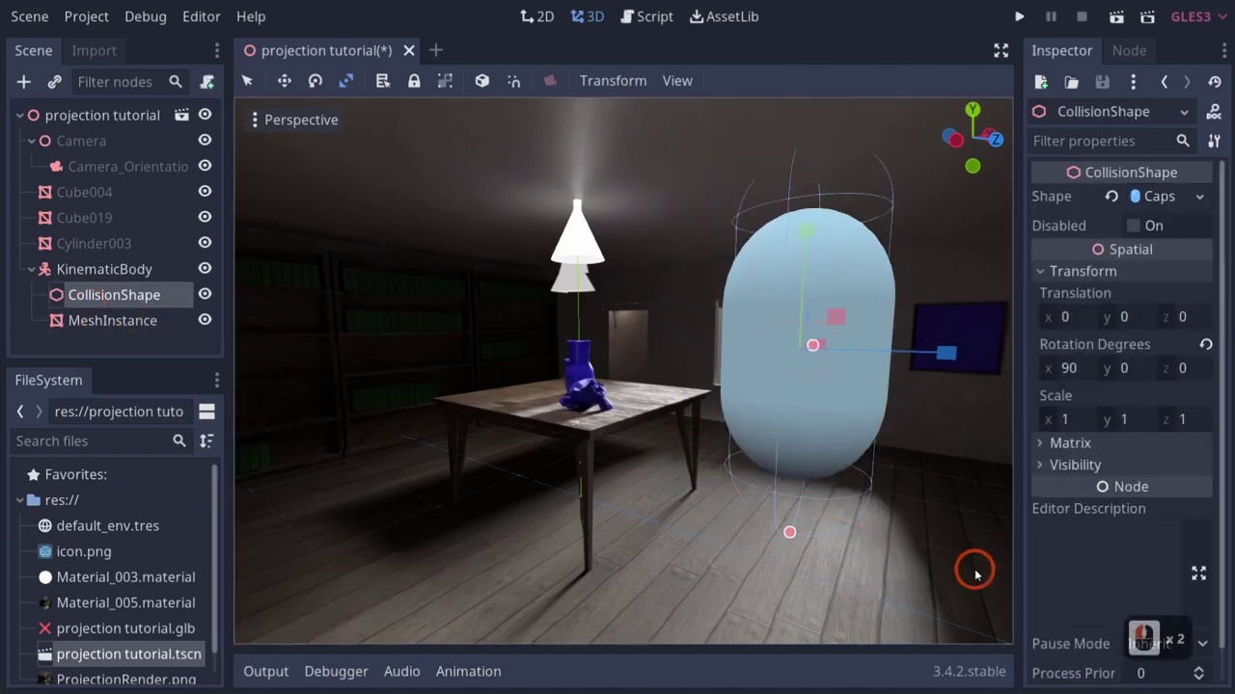
drag(788, 530, 794, 477)
key(d)
key(d)
right_drag(795, 477, 763, 386)
key(d)
key(d)
key(d)
key(d)
key(d)
key(d)
key(d)
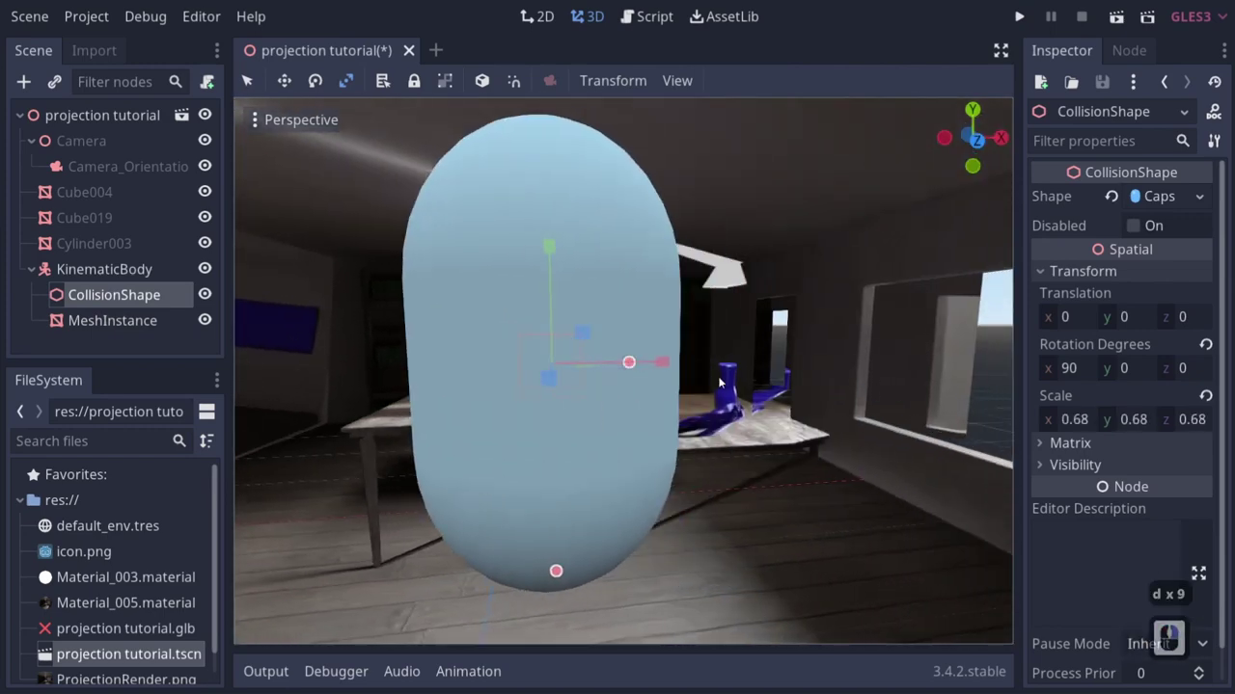
drag(629, 370, 675, 374)
drag(559, 614, 559, 596)
Split the 3D editor into two viewports and preview the Camera_Orientation camera in the second one.
right_drag(622, 344, 634, 495)
key(a)
key(s)
key(d)
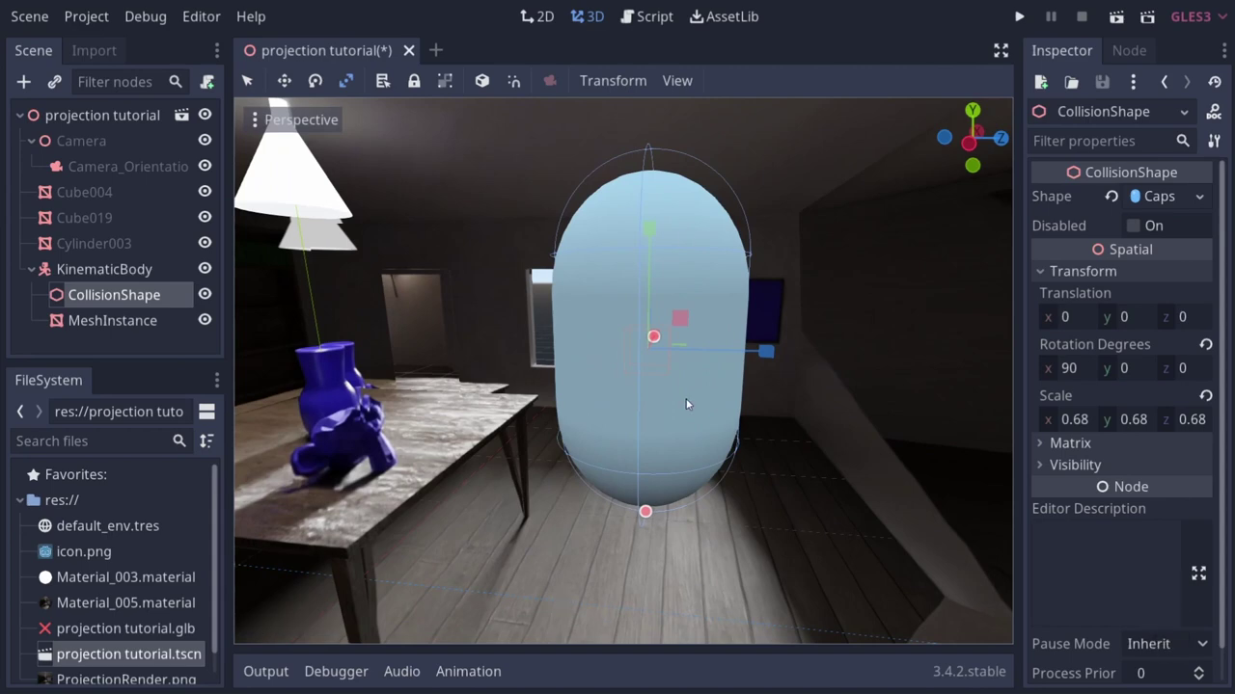
click(665, 83)
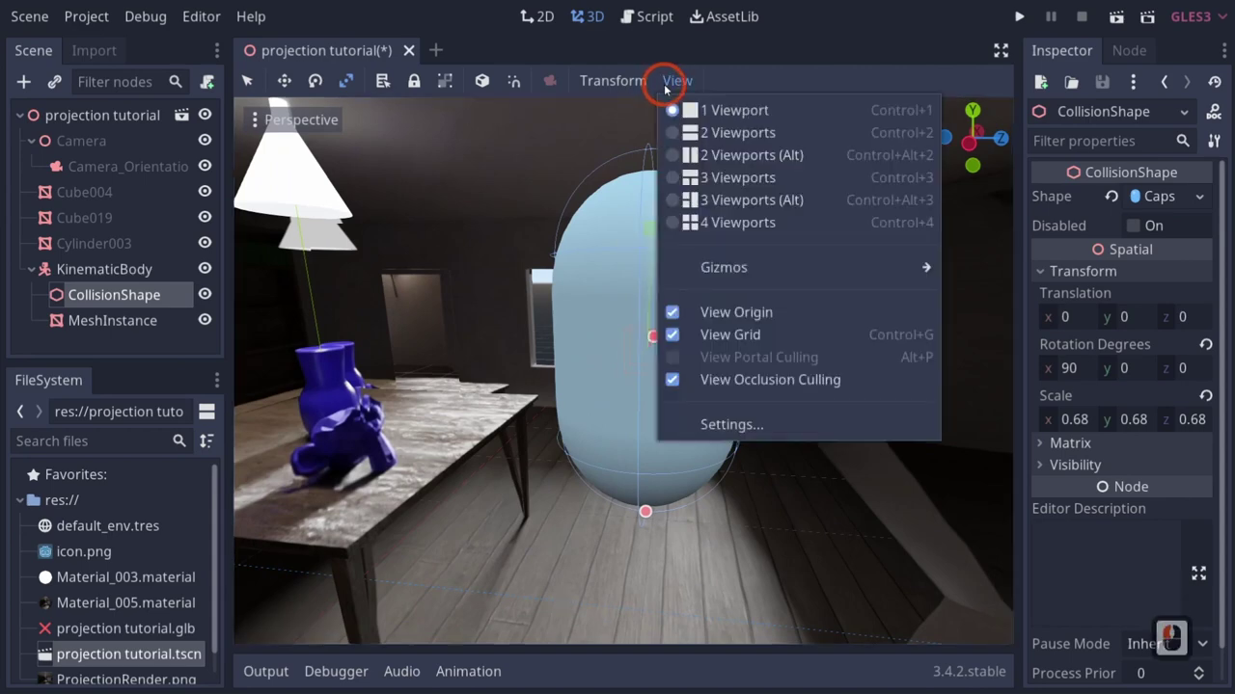
click(679, 135)
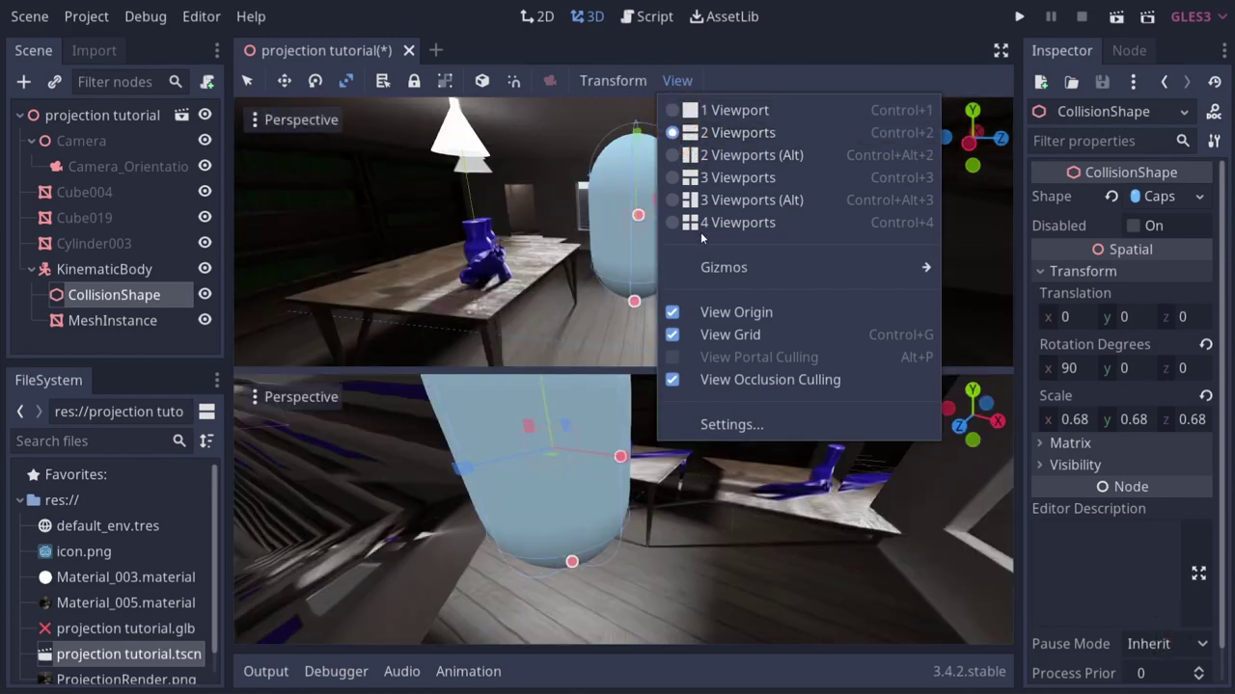
double_click(80, 166)
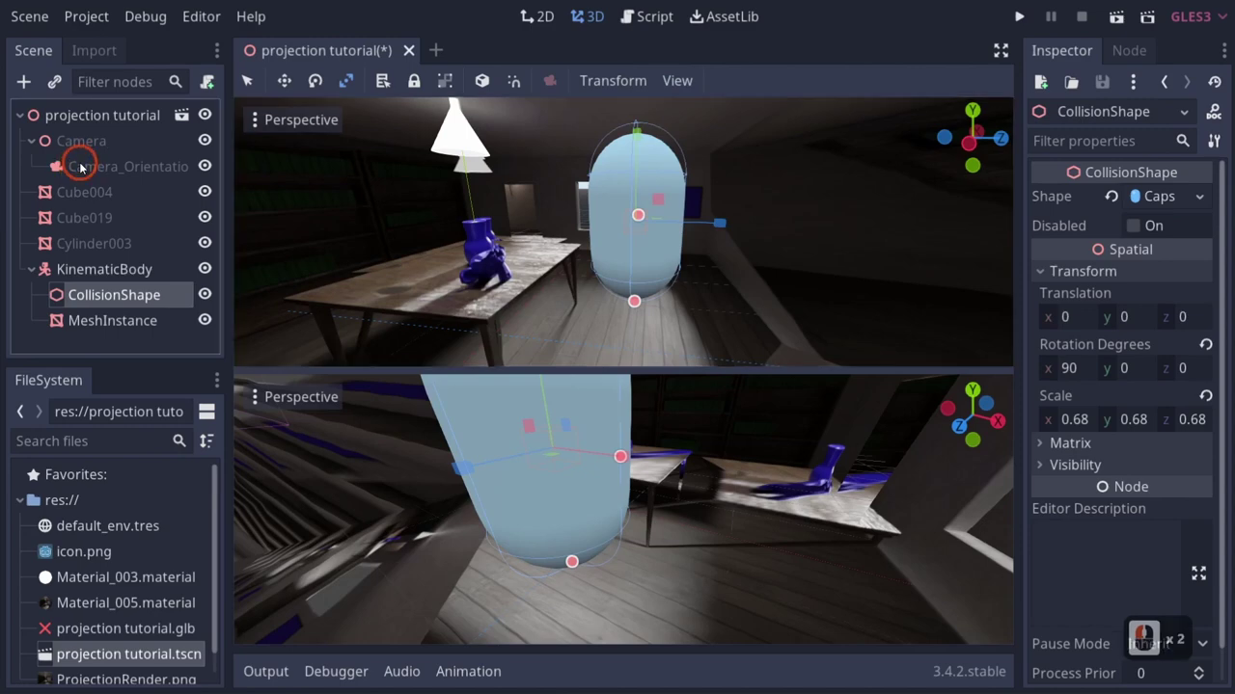
click(287, 431)
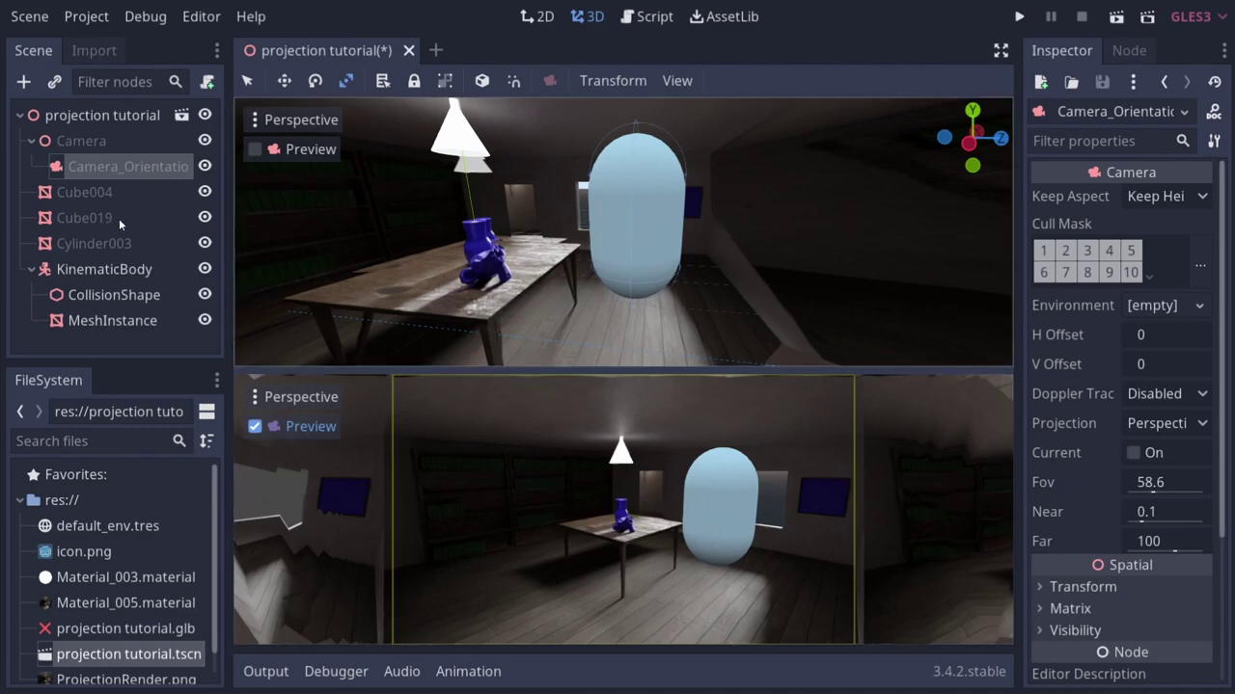
Move the KinematicBody behind the table as seen in the camera preview and lower it.
click(106, 276)
right_drag(700, 260, 614, 347)
key(d)
key(w)
key(e)
middle_drag(614, 347, 662, 248)
key(w)
drag(584, 262, 521, 188)
drag(469, 107, 476, 141)
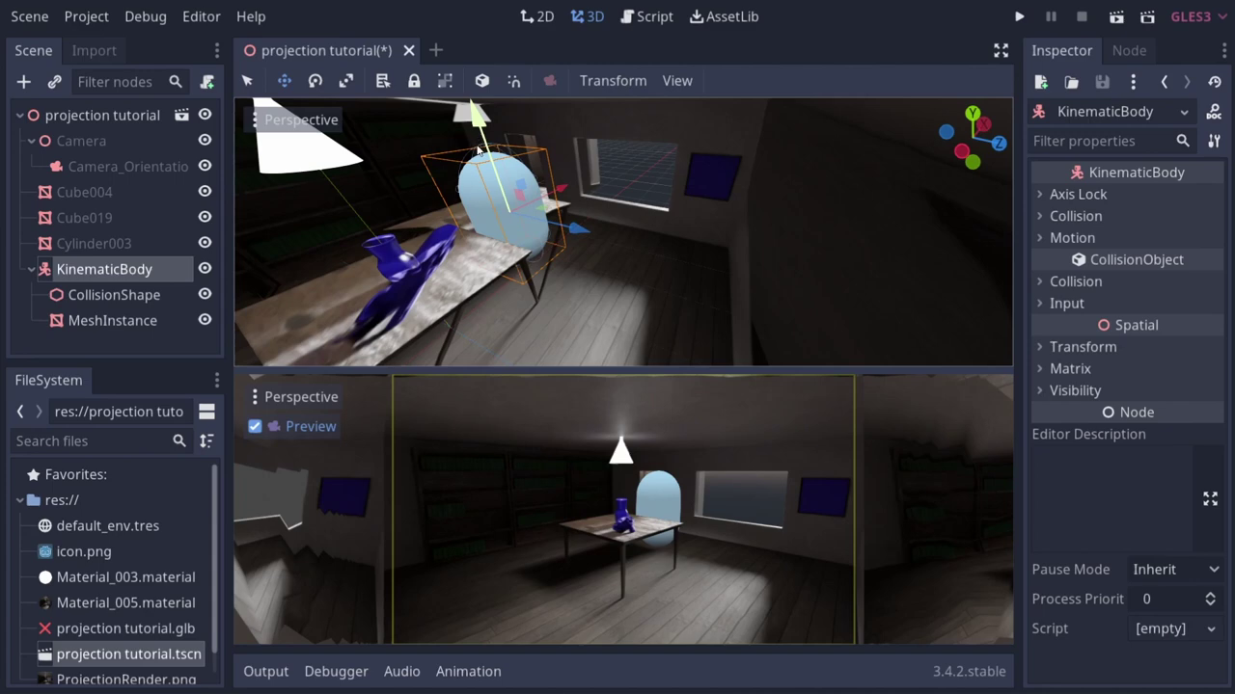
Attach a new GDScript named Player.gd to the KinematicBody, using the default template.
right_click(104, 270)
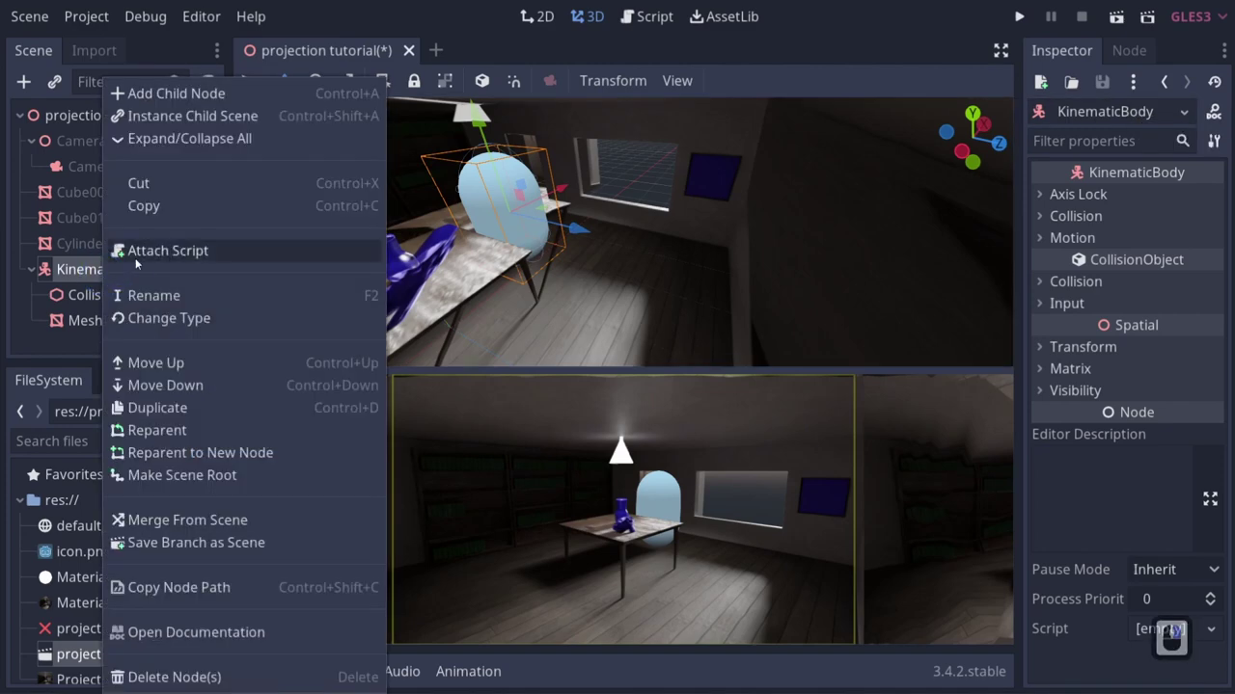
click(136, 256)
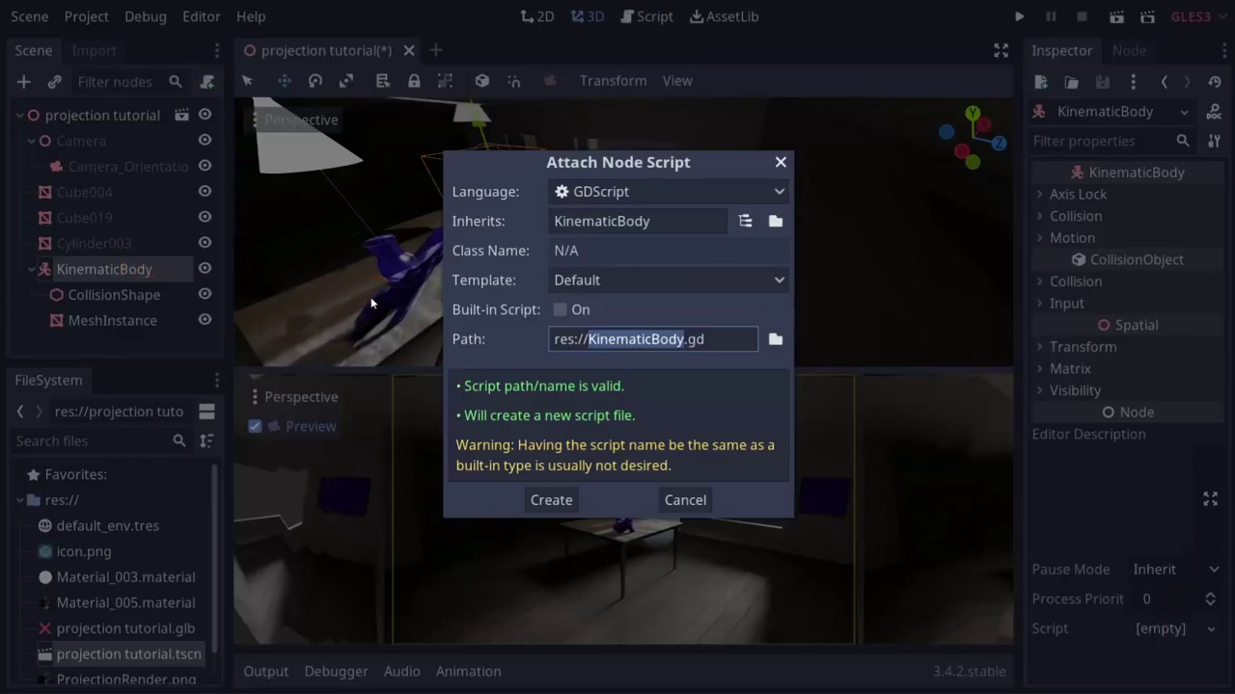
text(Player)
key(Return)
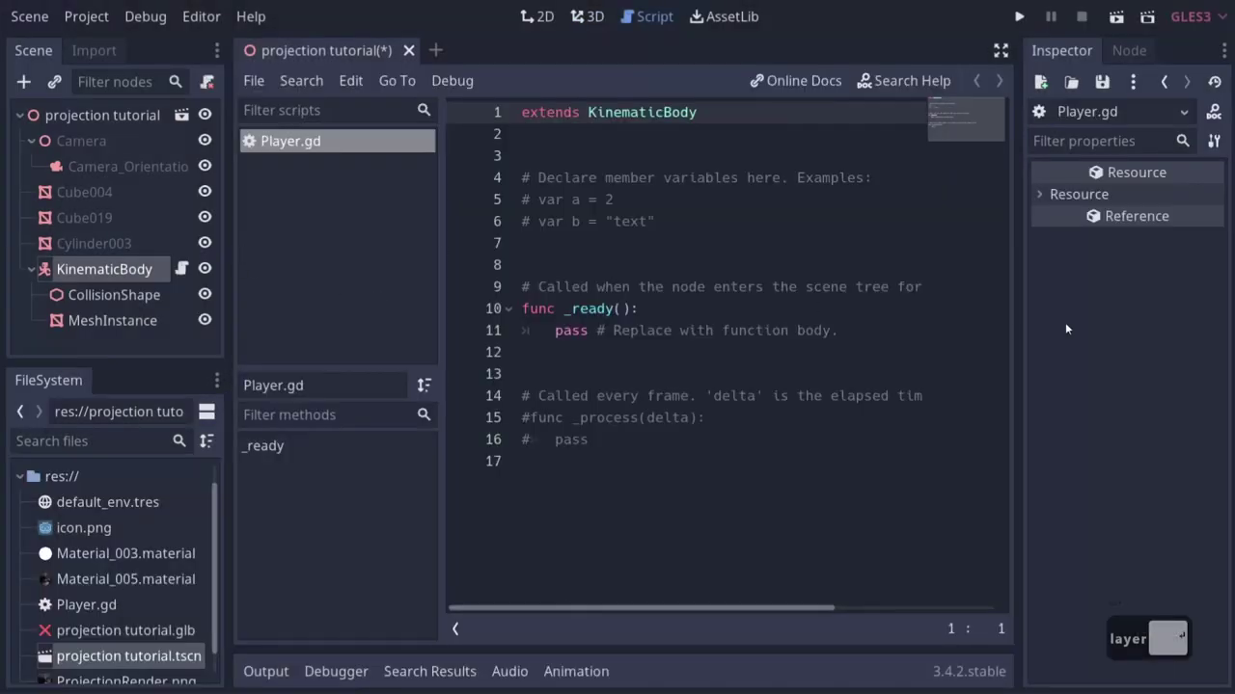
Declare "var speed = 10" above the _ready function and uncomment the _process(delta) function with its pass line.
click(552, 266)
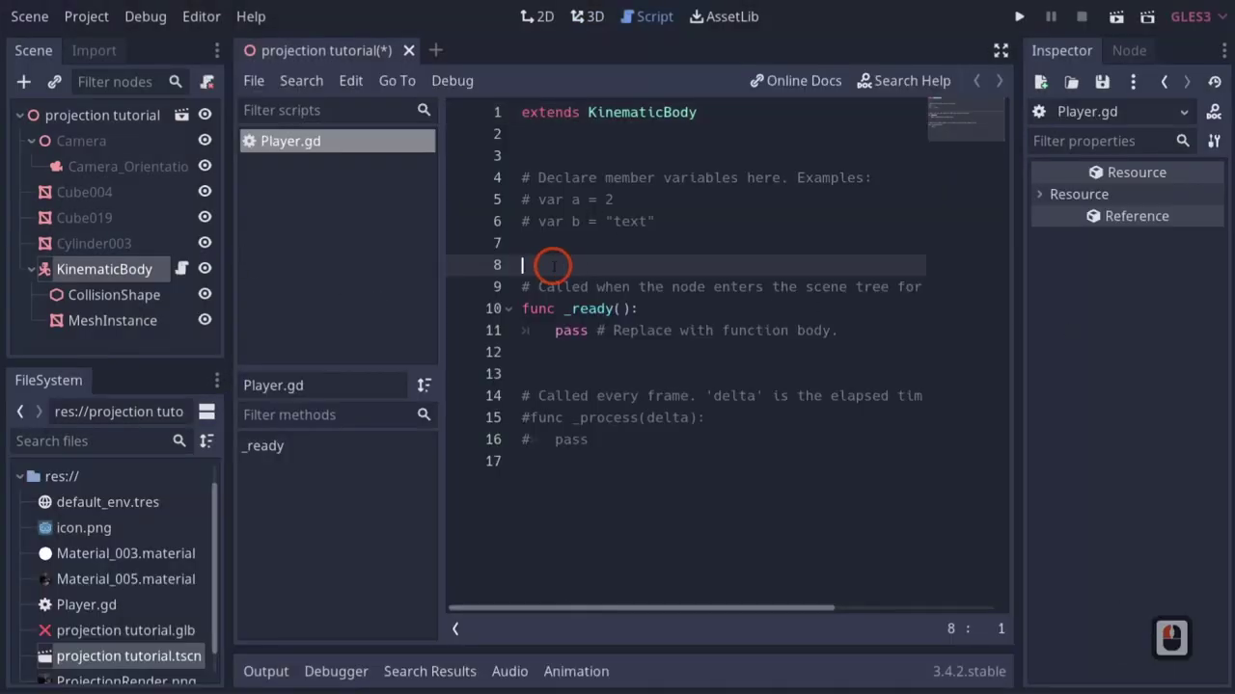
text(var speed = 10)
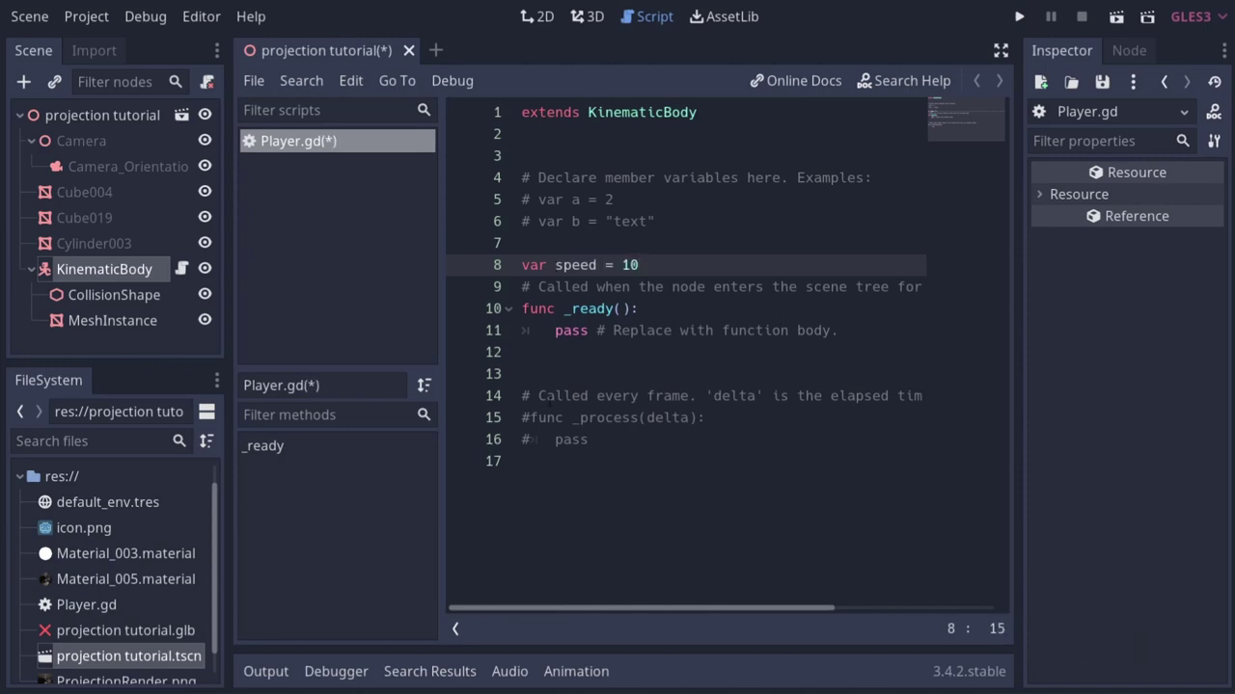
click(593, 435)
click(534, 439)
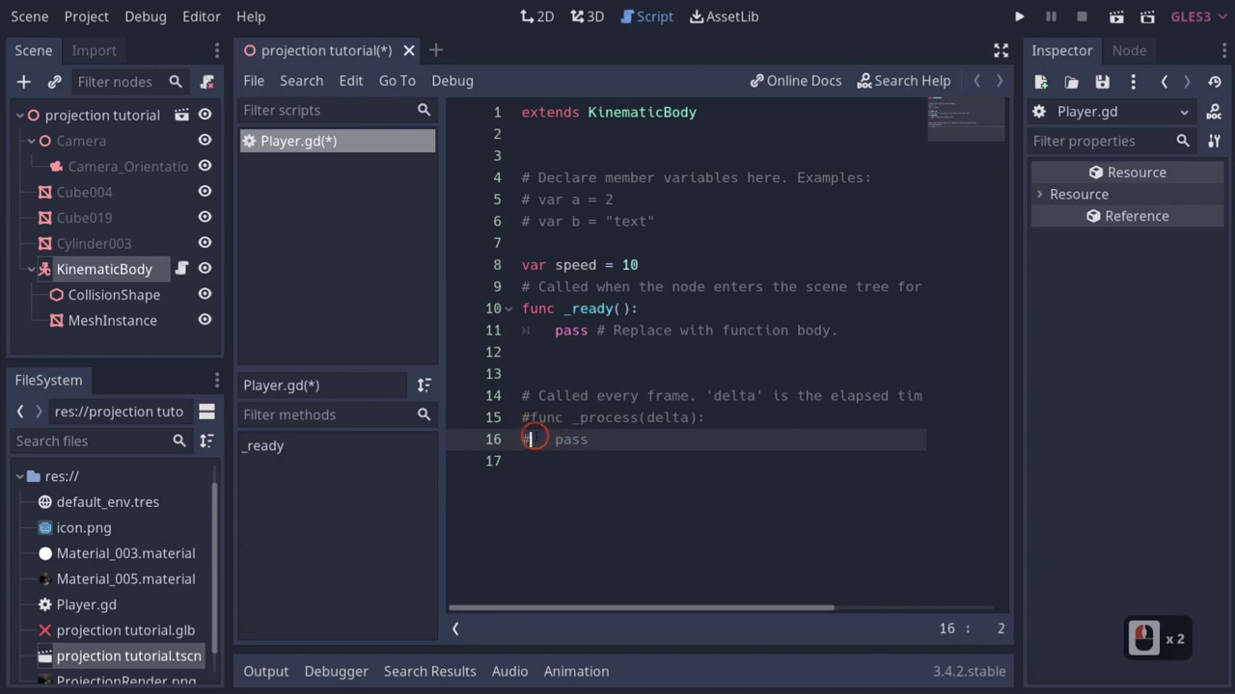
key(BackSpace)
click(533, 418)
key(BackSpace)
Add "var velocity = Vector3()" as the first line inside the _process function.
click(722, 417)
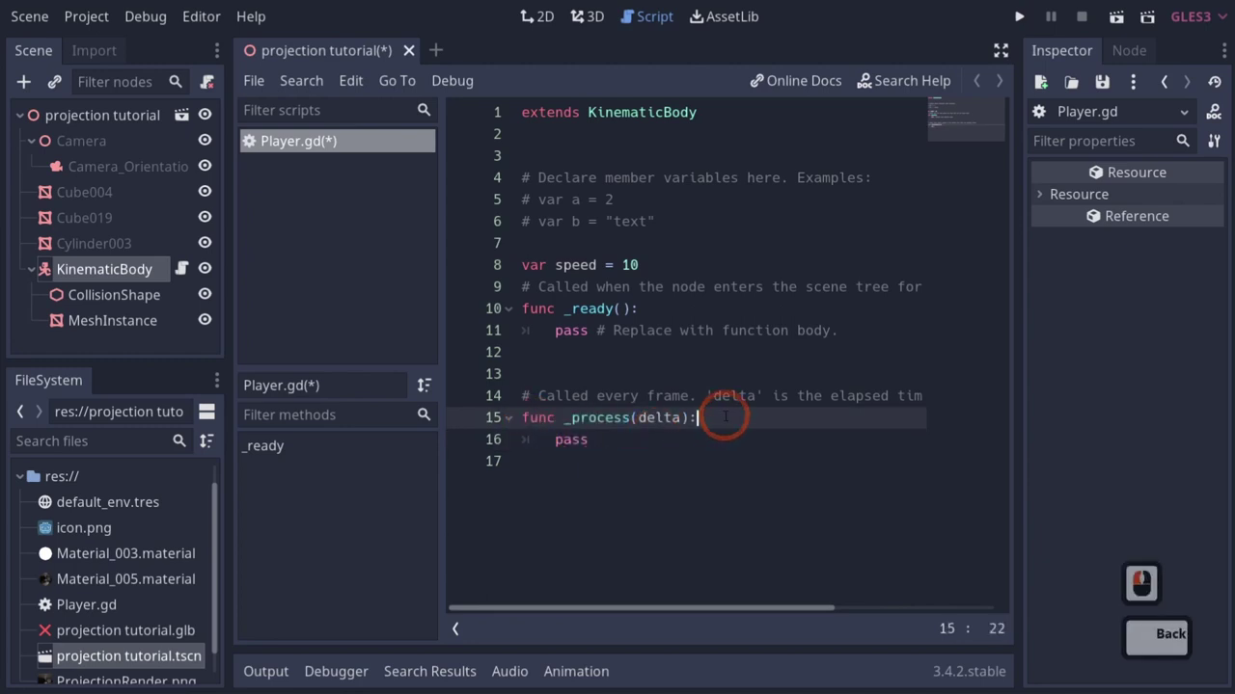
key(Return)
text(var )
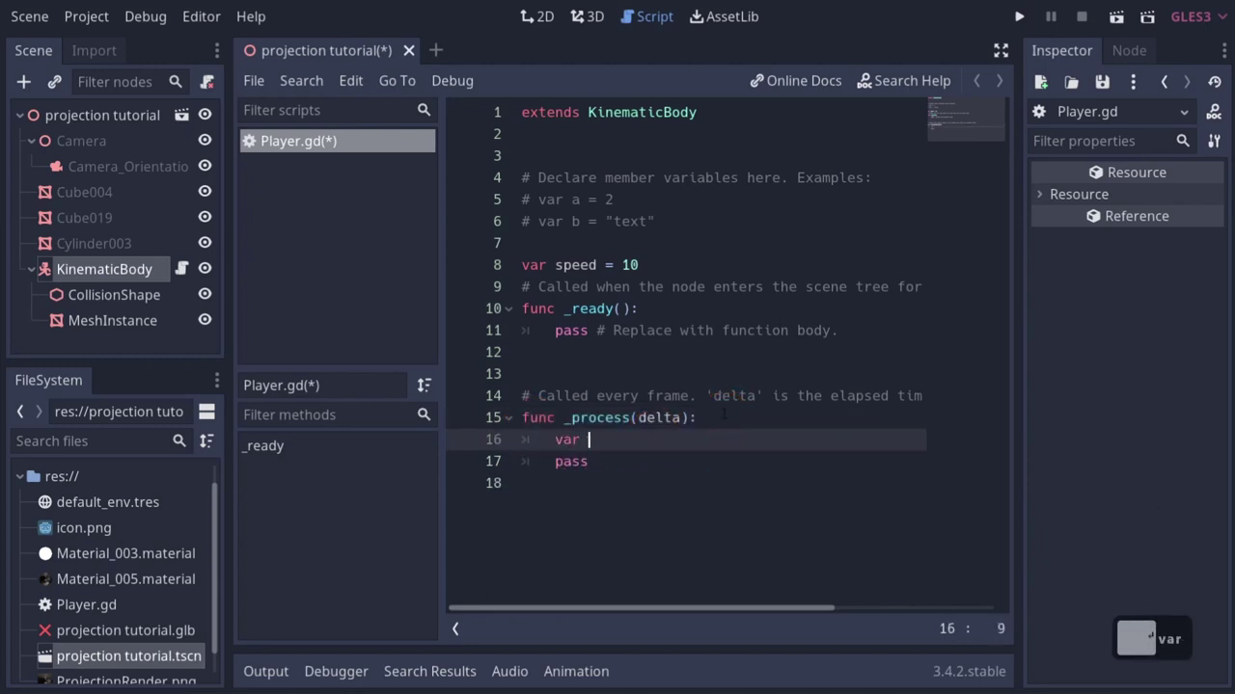
text(velocity )
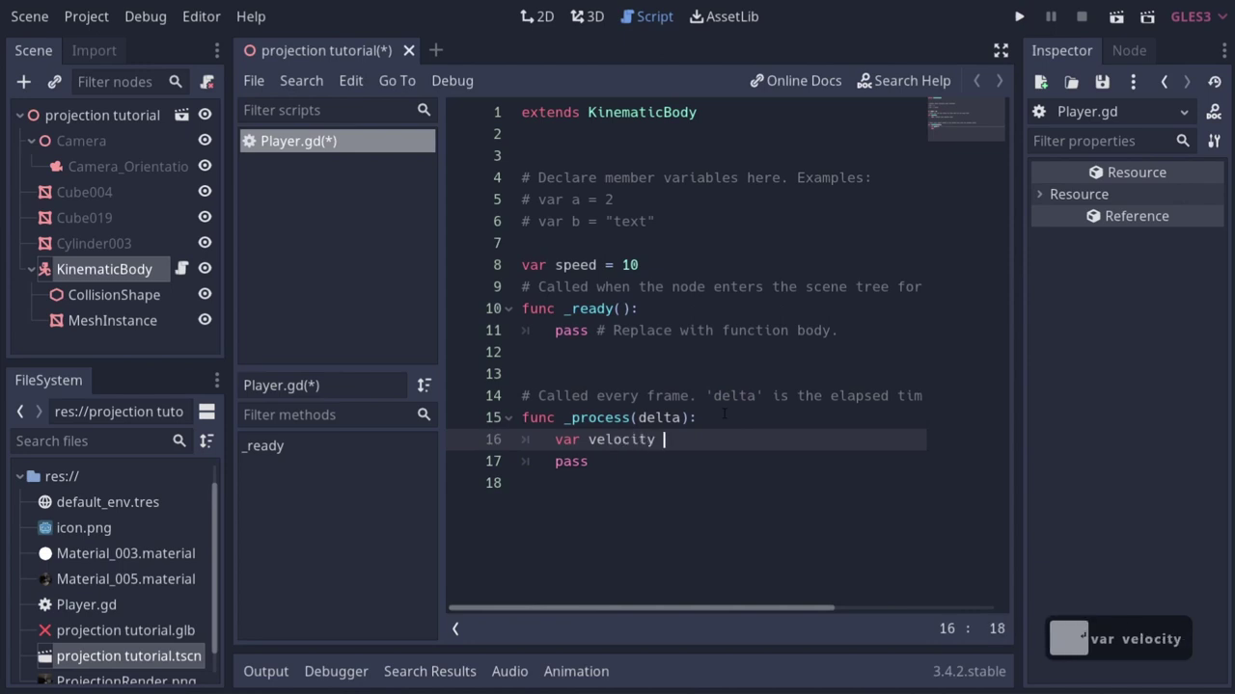
text(= vew)
key(BackSpace)
text(ee)
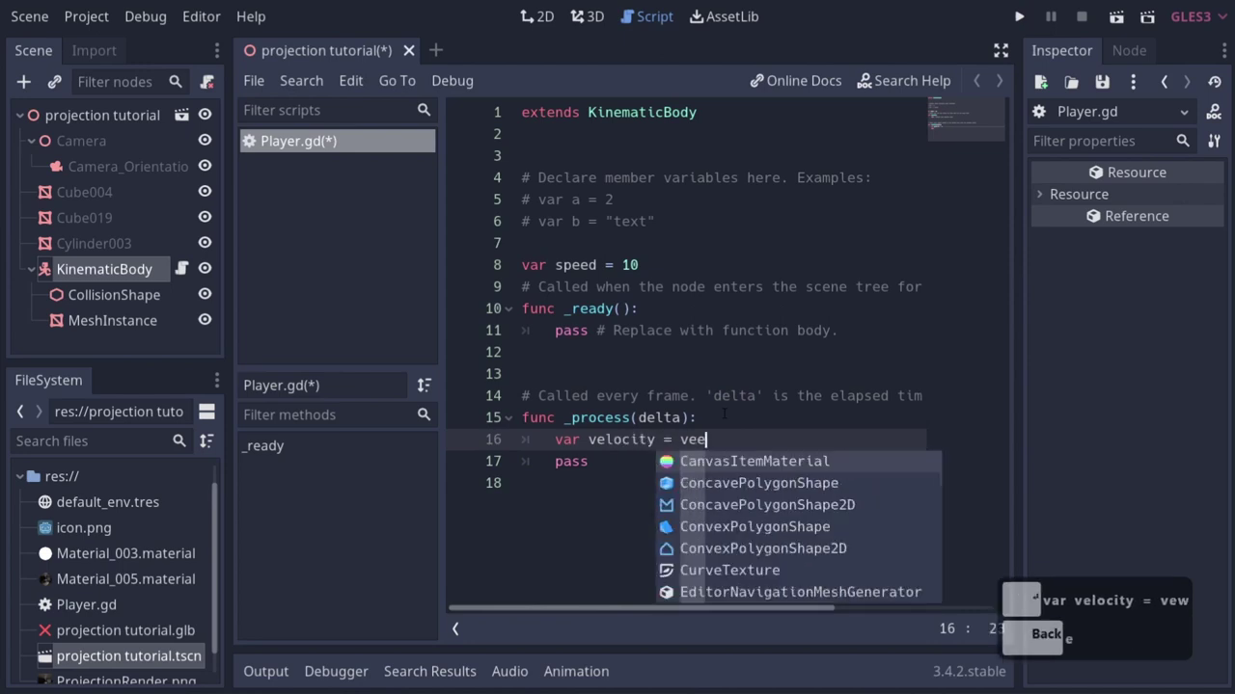
key(BackSpace)
text(c)
key(Down)
key(Return)
text(()
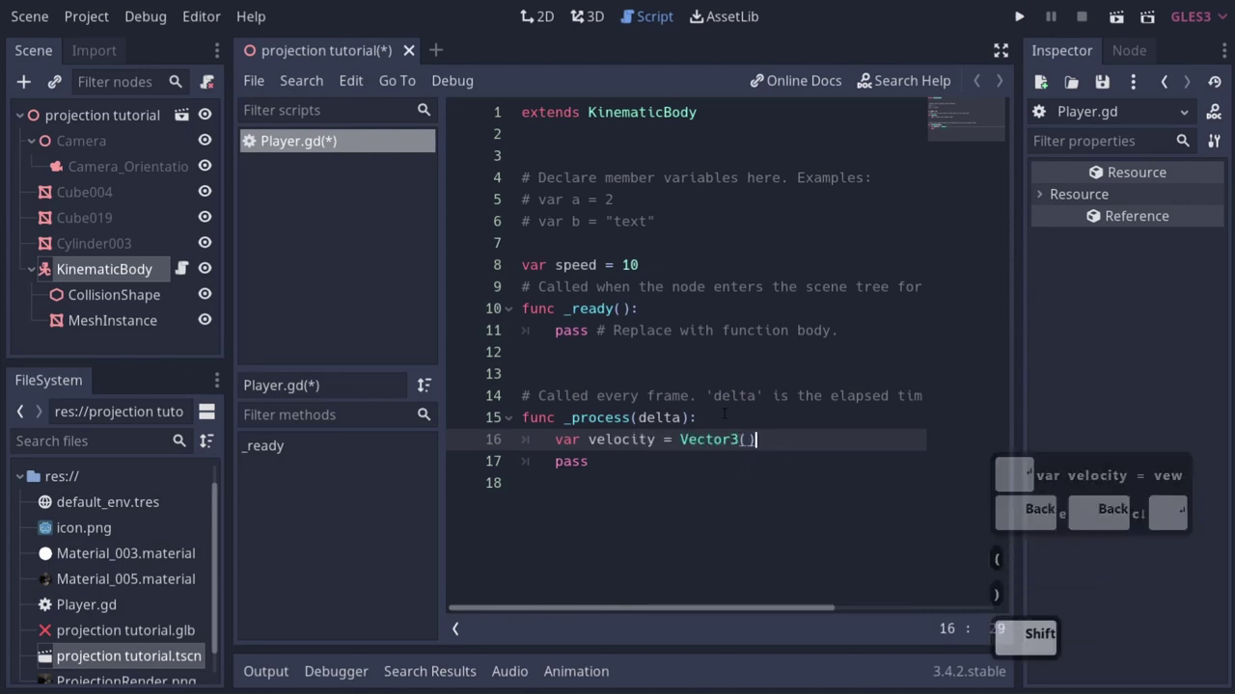
Initialise the velocity vector as Vector3(0,0,0) and start a new line below it.
text(0,0,0))
key(Return)
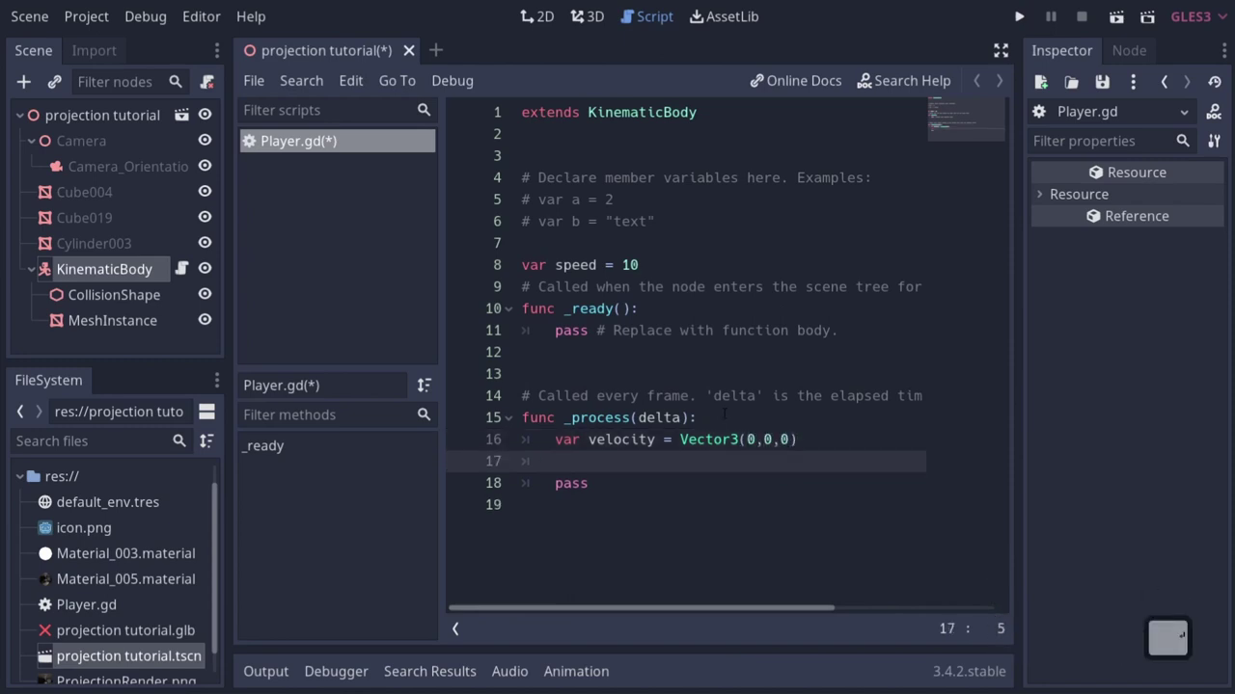
Add the condition "if Input.is_action_pressed("ui_left"):" below the velocity declaration and open its indented block.
text(if input)
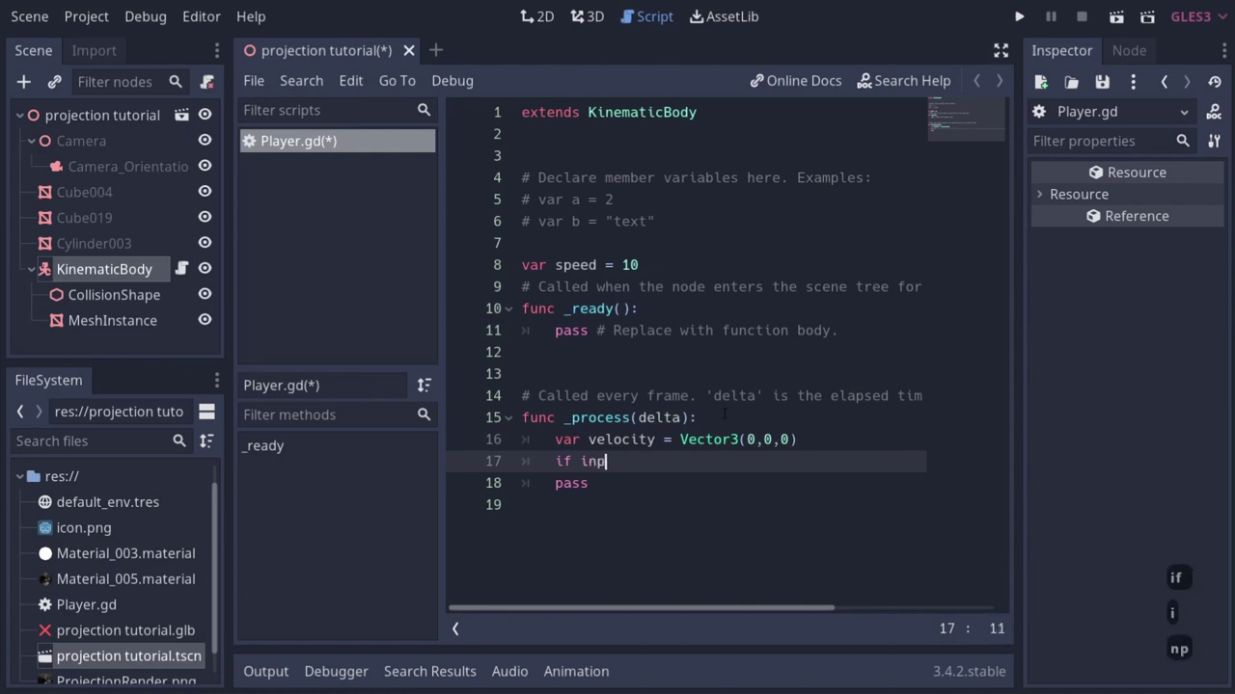
key(Down)
key(Down)
key(Return)
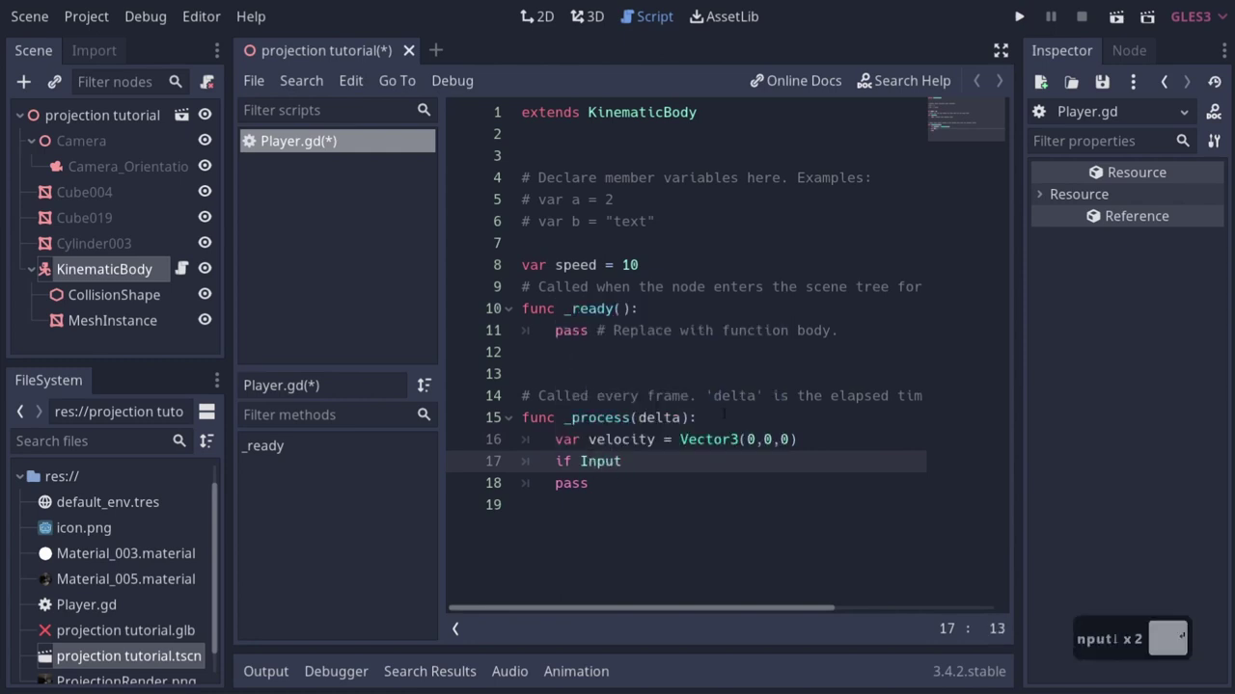
text(.isca)
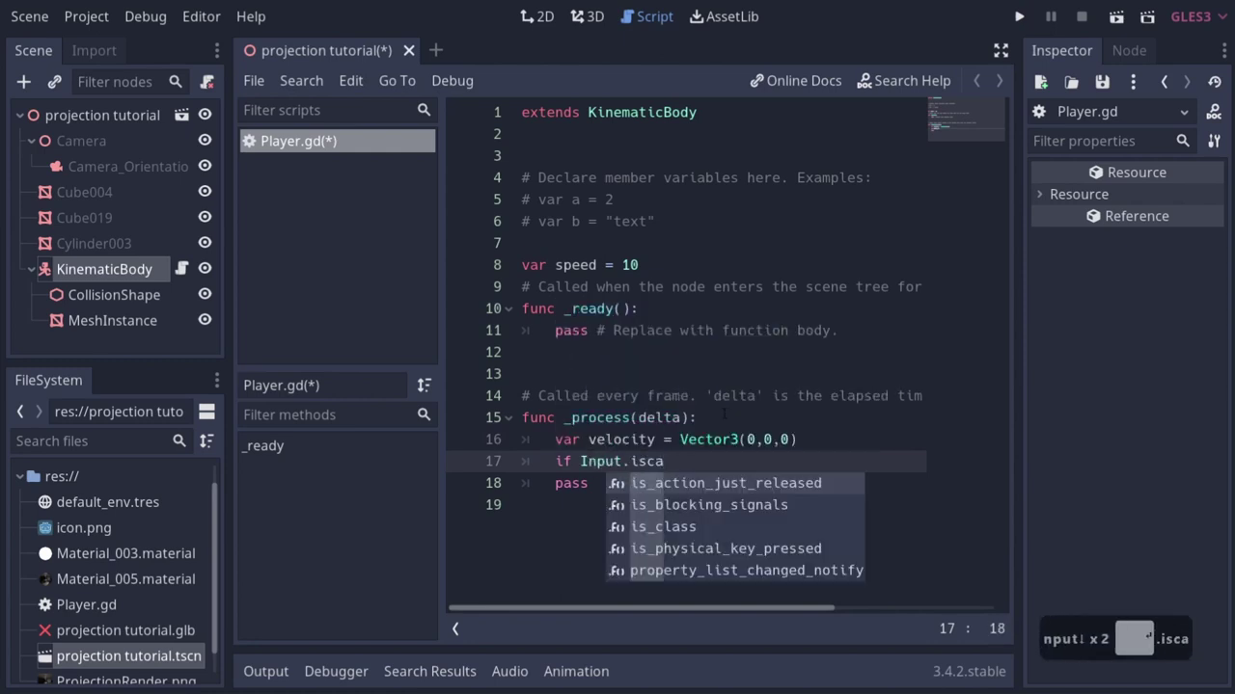
key(BackSpace)
key(BackSpace)
text(ac)
key(Down)
key(Down)
key(Down)
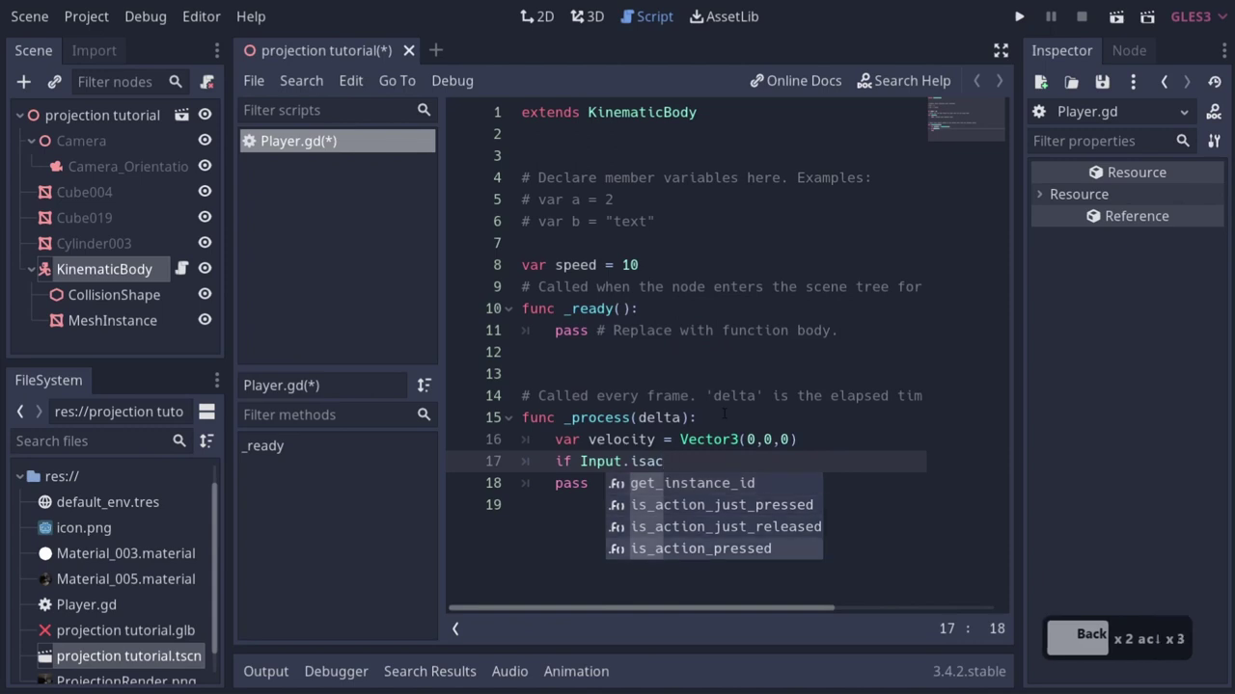
key(Return)
text((()
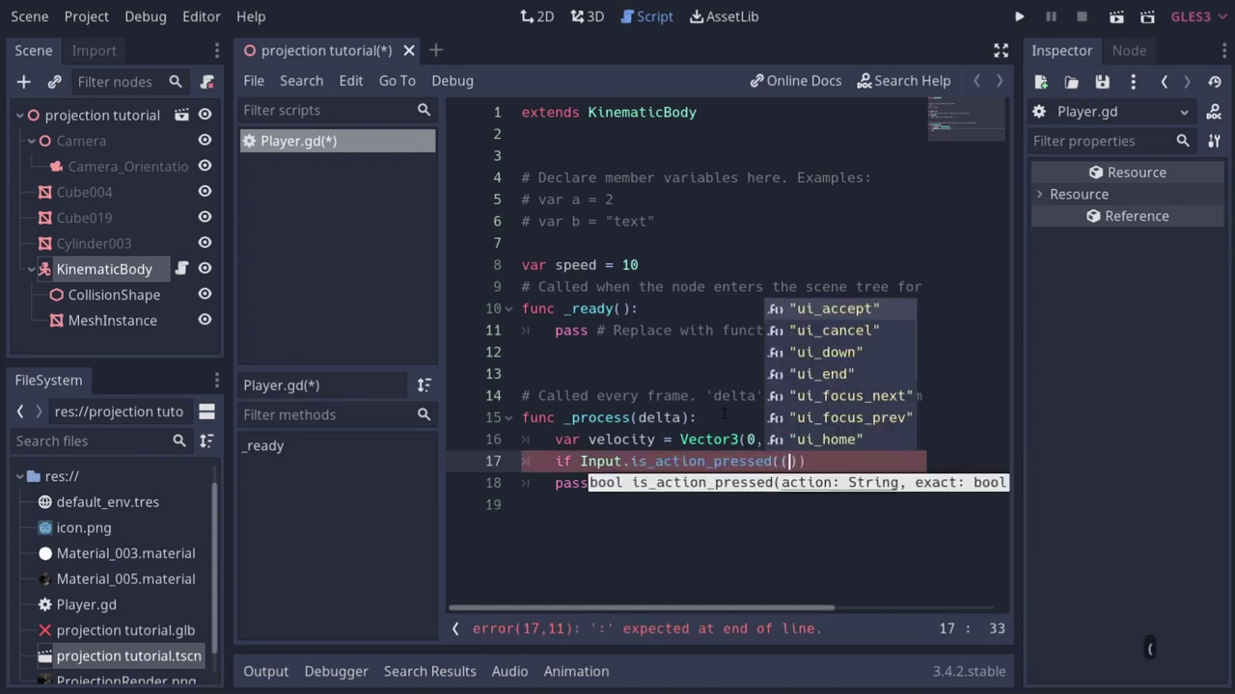
key(BackSpace)
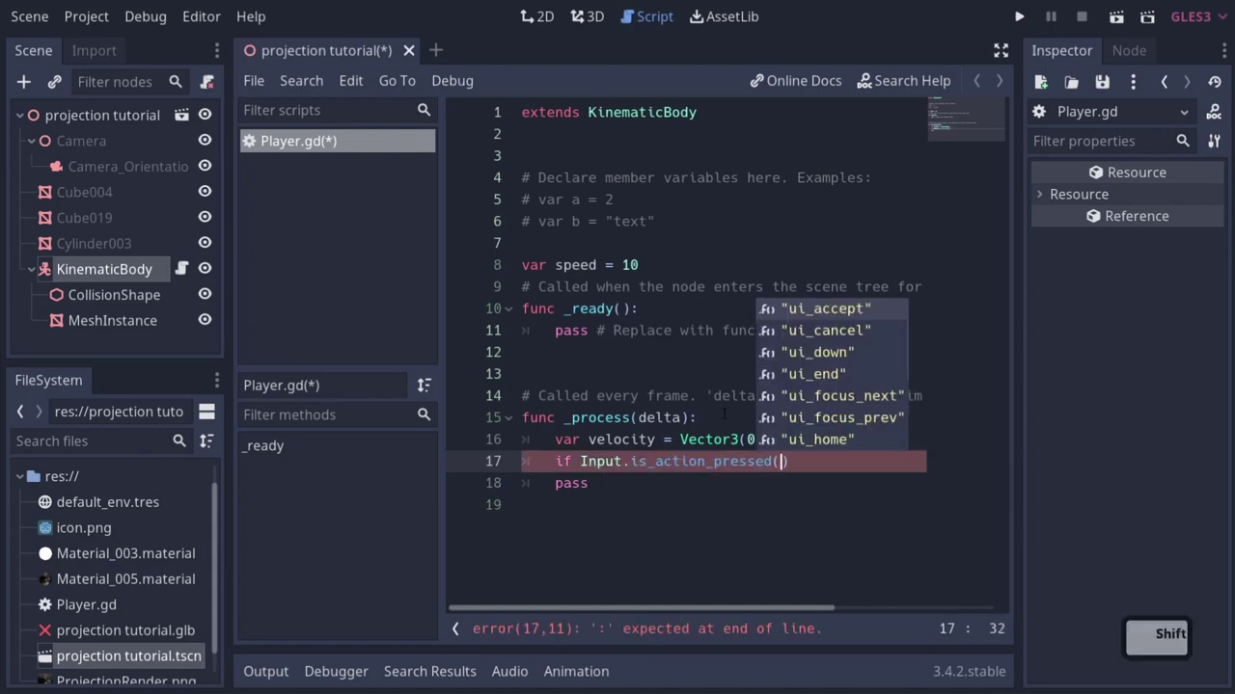
text("ui)
text(_l)
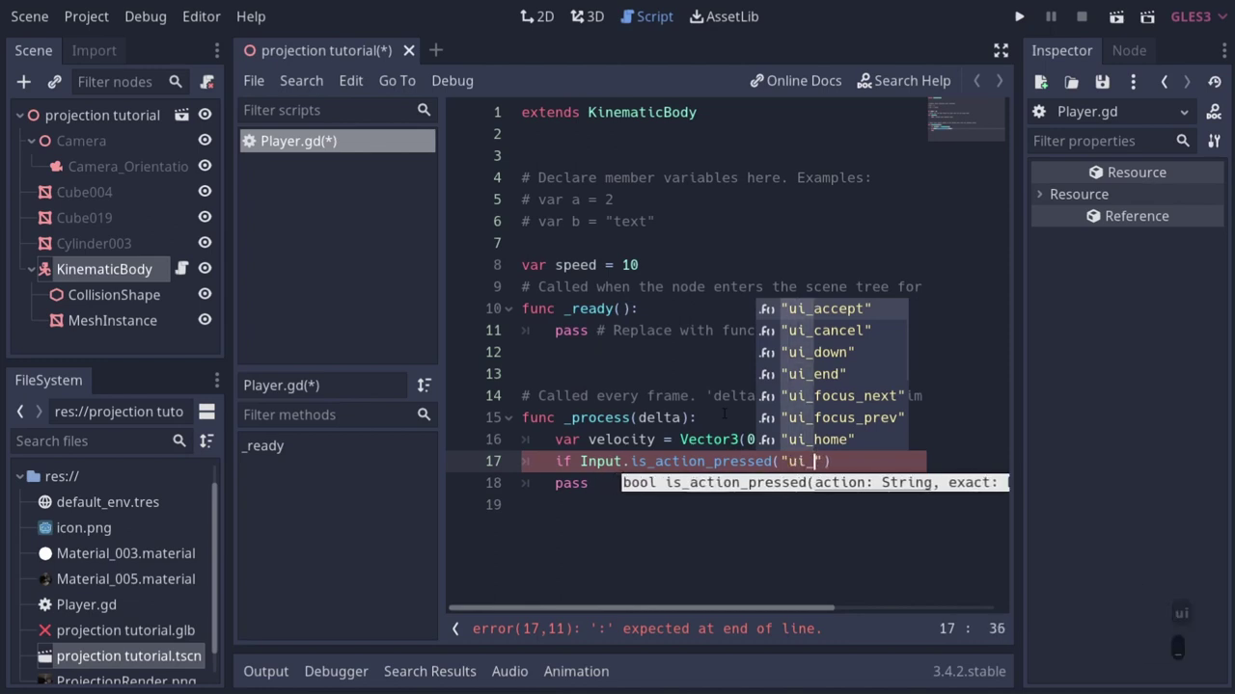
key(Return)
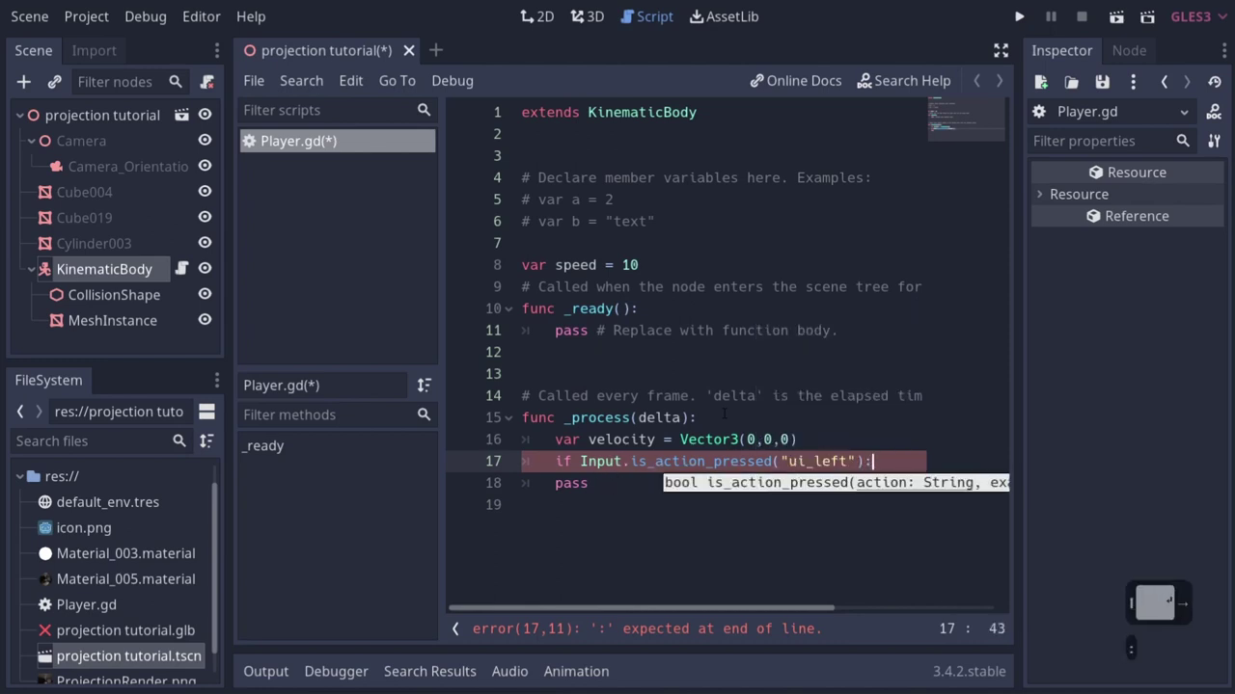
text(:)
key(Return)
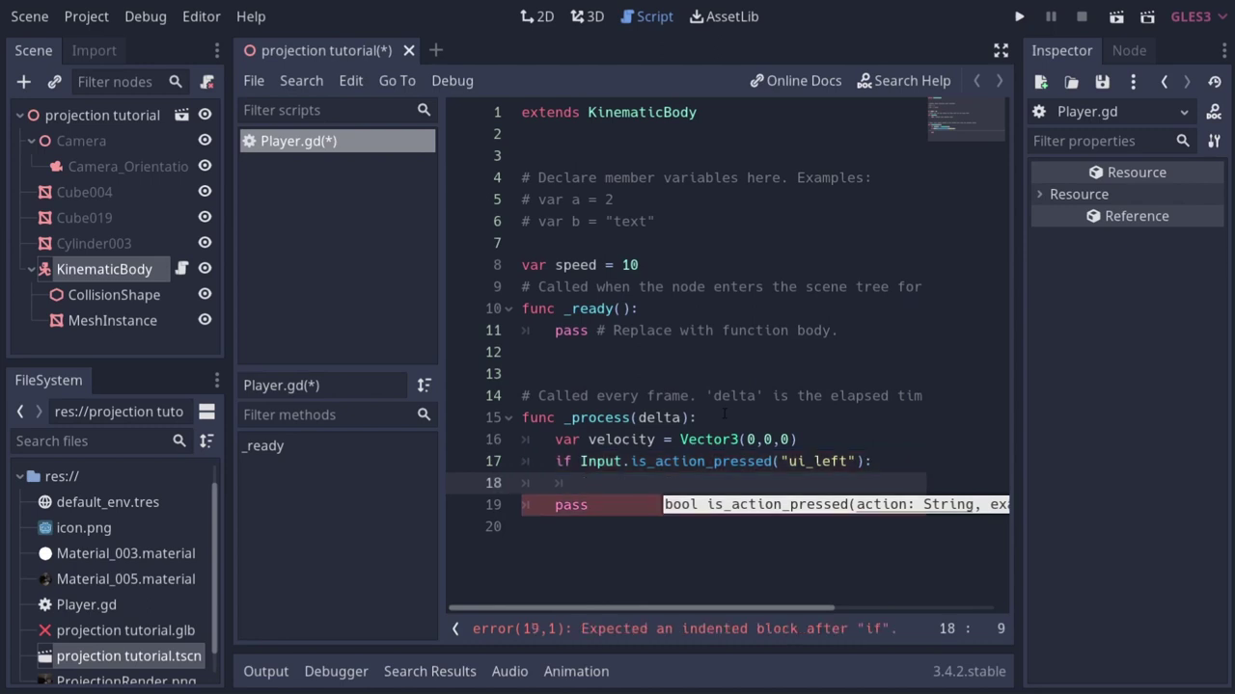
Write "velocity += Vector3(1,0,0)" inside the ui_left condition and add a line below at the function's indentation.
text(veloc)
key(Tab)
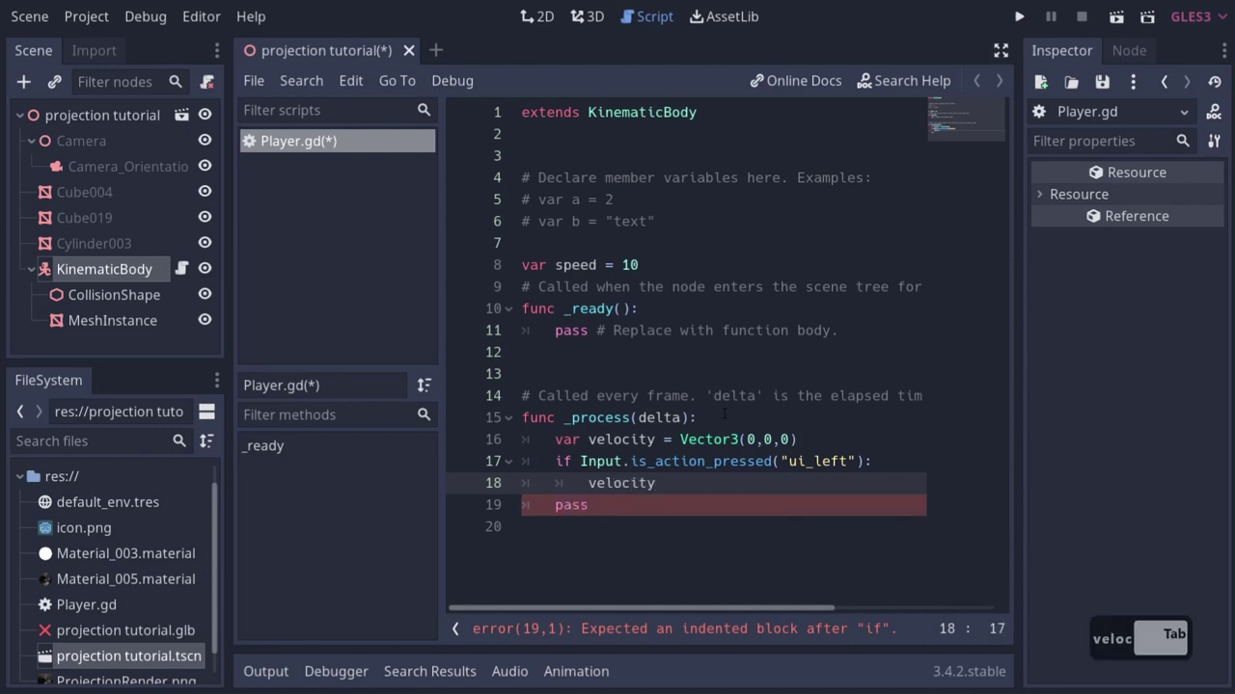
text(+= )
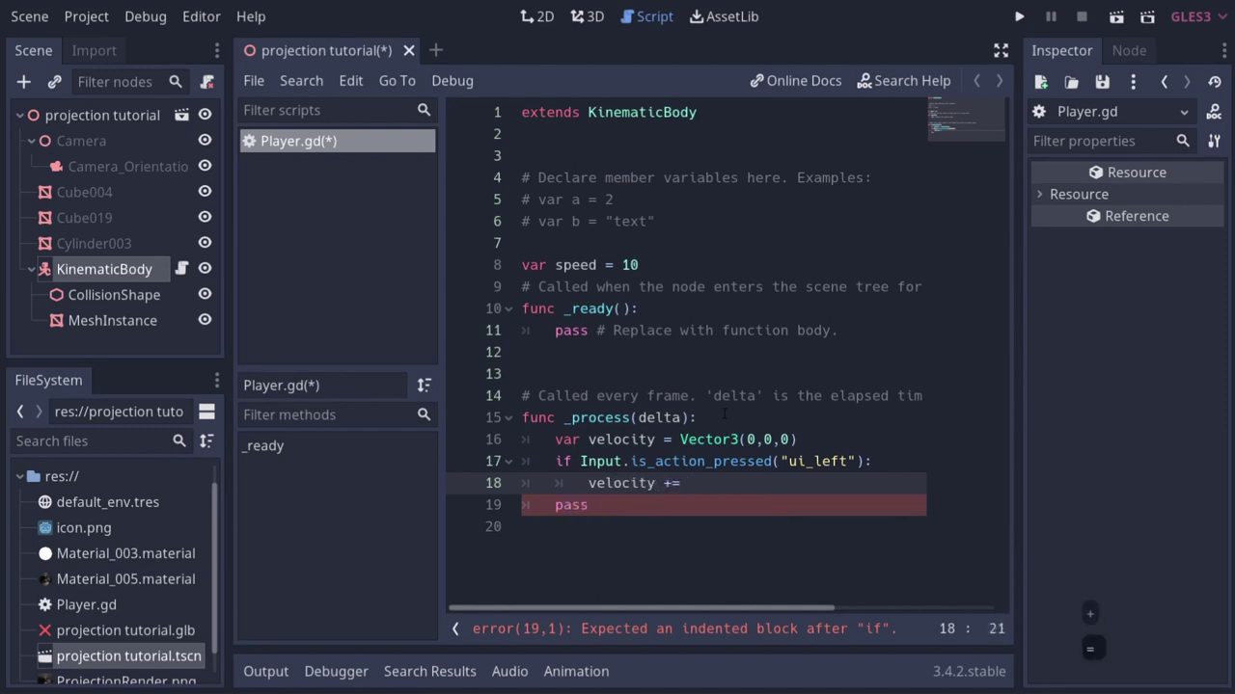
text(vec)
key(Return)
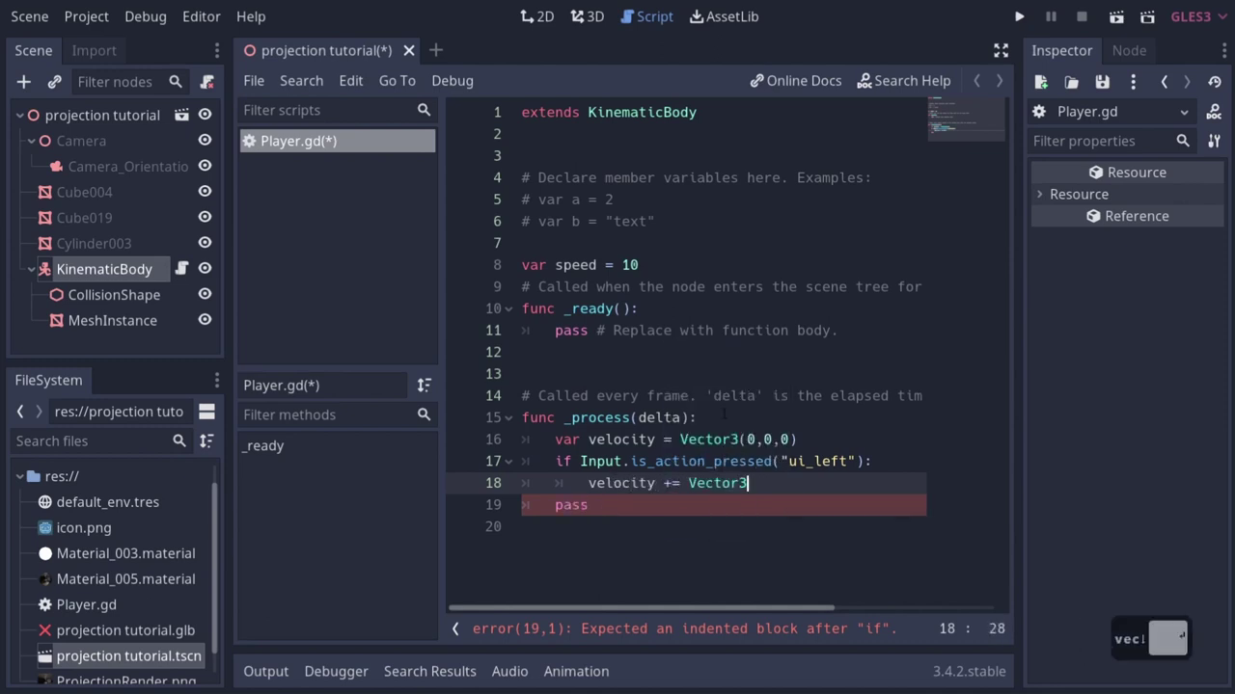
text((1,0,0))
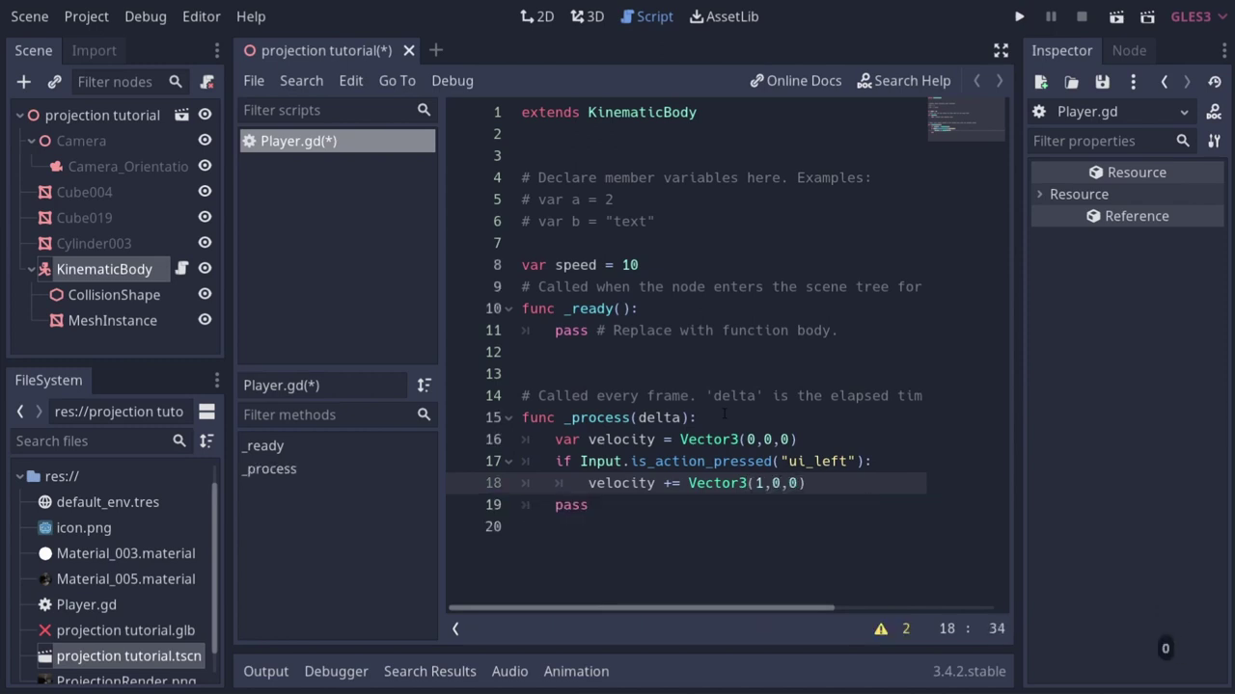
key(Return)
key(BackSpace)
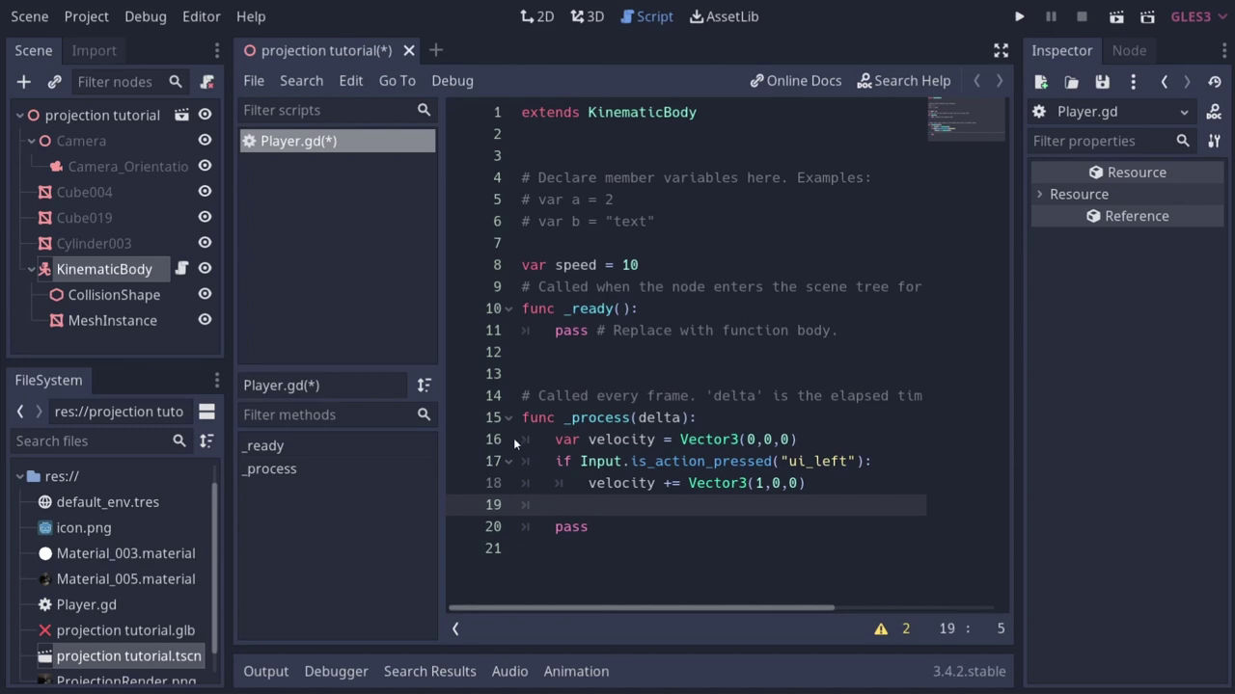
Copy the two-line ui_left block and paste three copies of it below the original.
drag(805, 483, 564, 461)
key(ctrl+c)
click(589, 504)
key(ctrl+v)
key(ctrl+v)
key(ctrl+v)
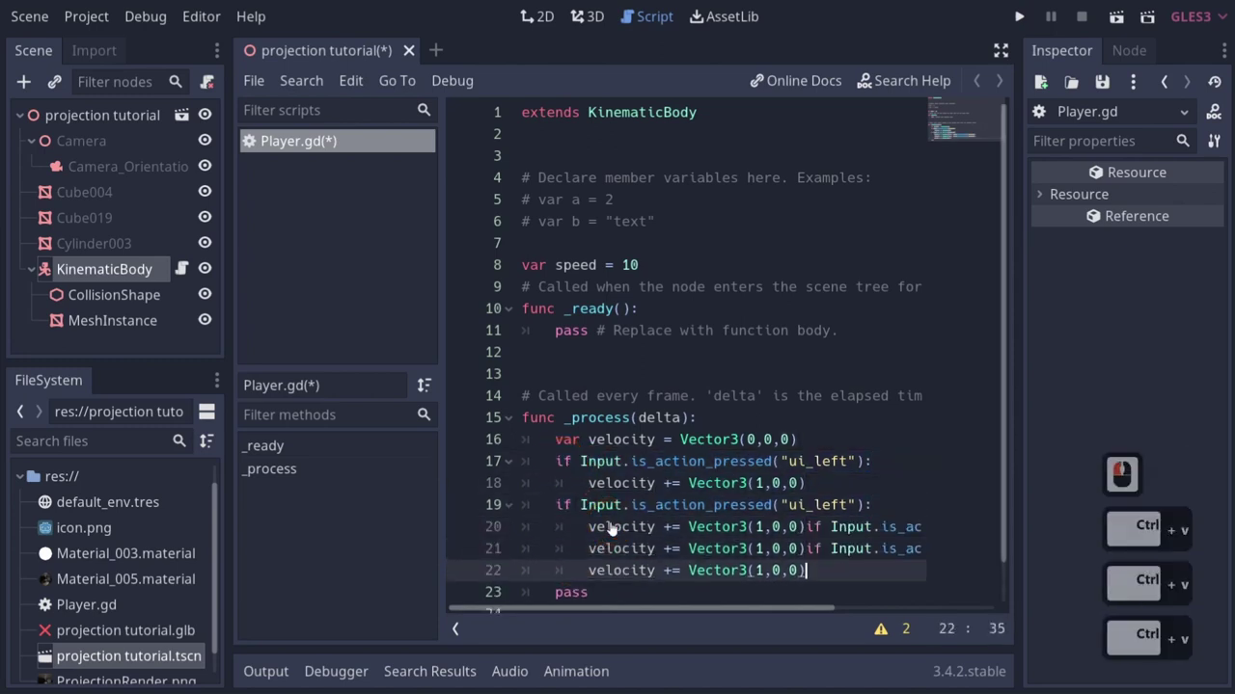
Put each pasted if statement on its own line, indented at the same level as the first condition.
click(806, 529)
key(Return)
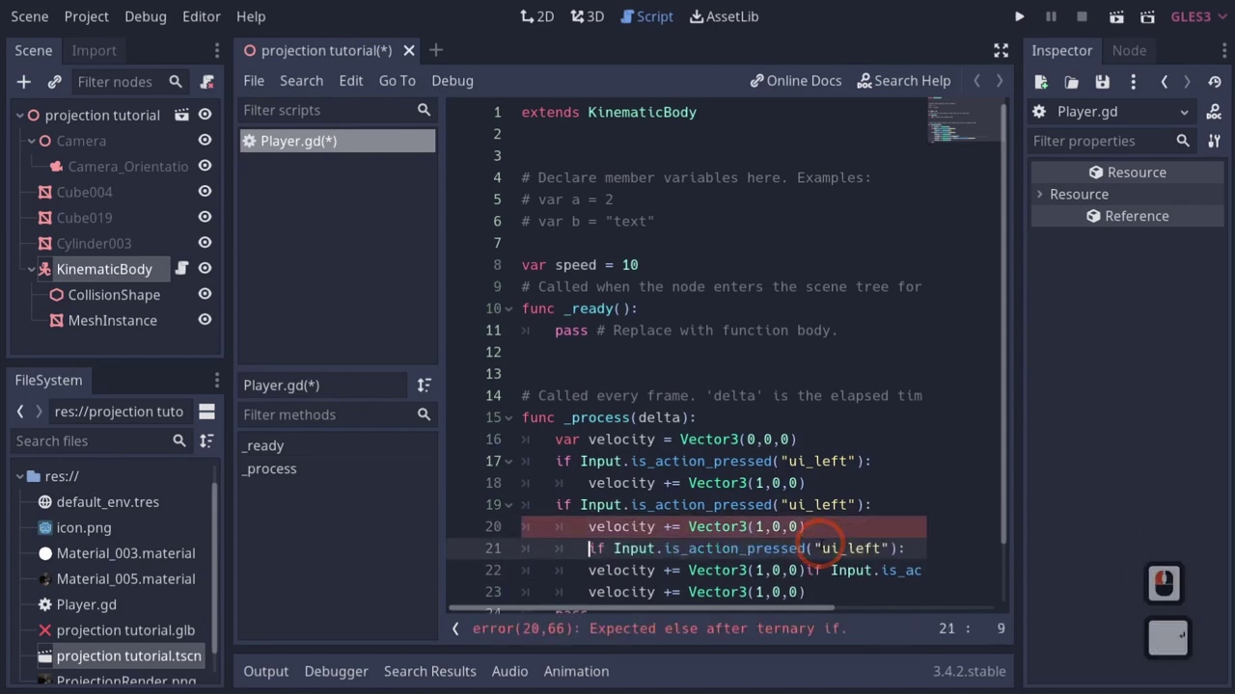
key(BackSpace)
key(Down)
click(809, 570)
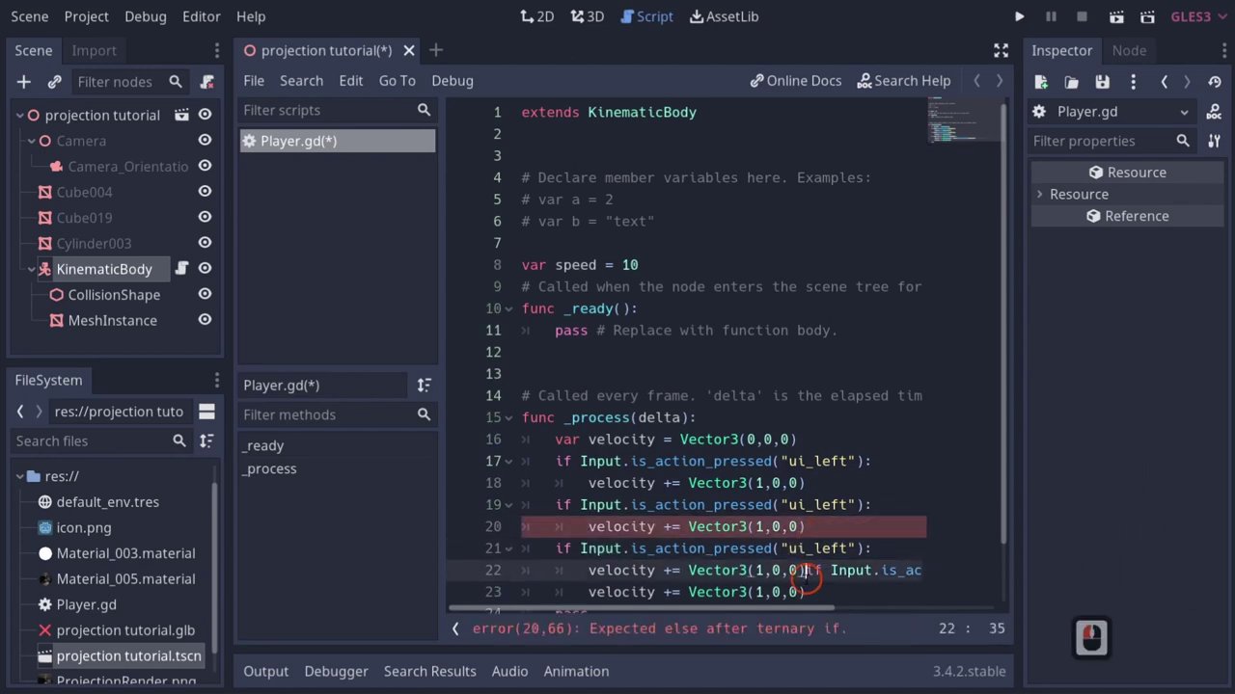
key(Return)
key(BackSpace)
scroll(849, 424, down, 3)
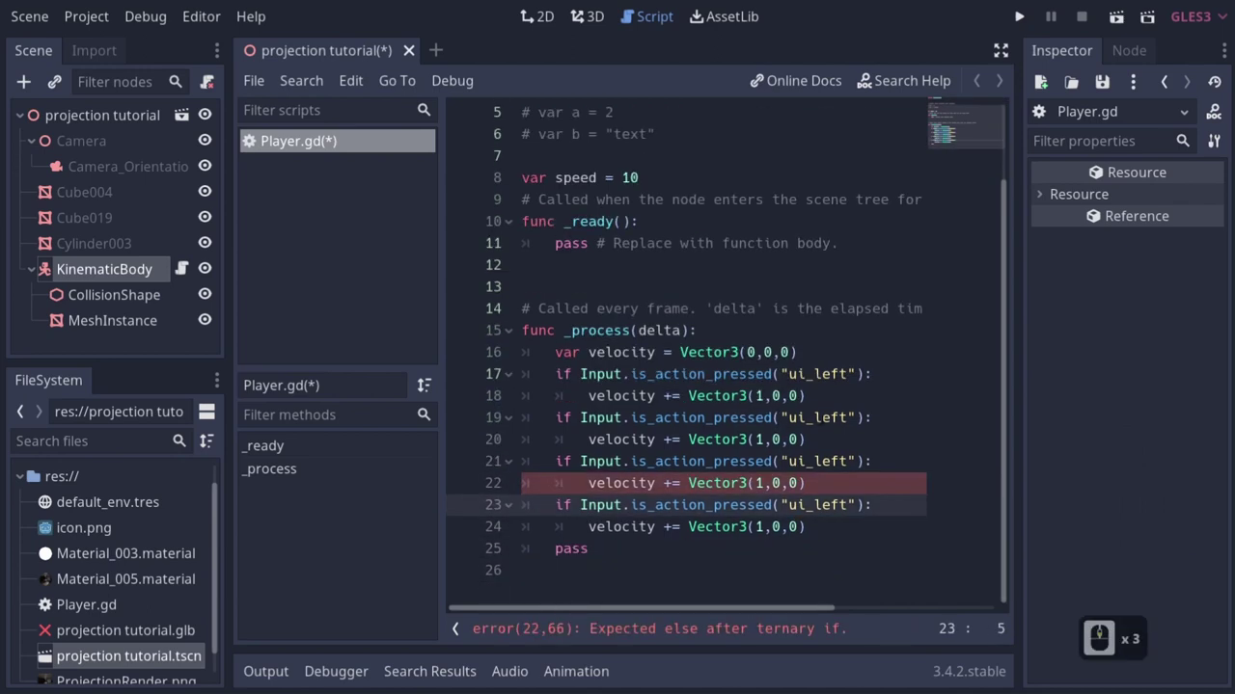
Change the action names in the three copied conditions to ui_right, ui_up and ui_down.
double_click(829, 417)
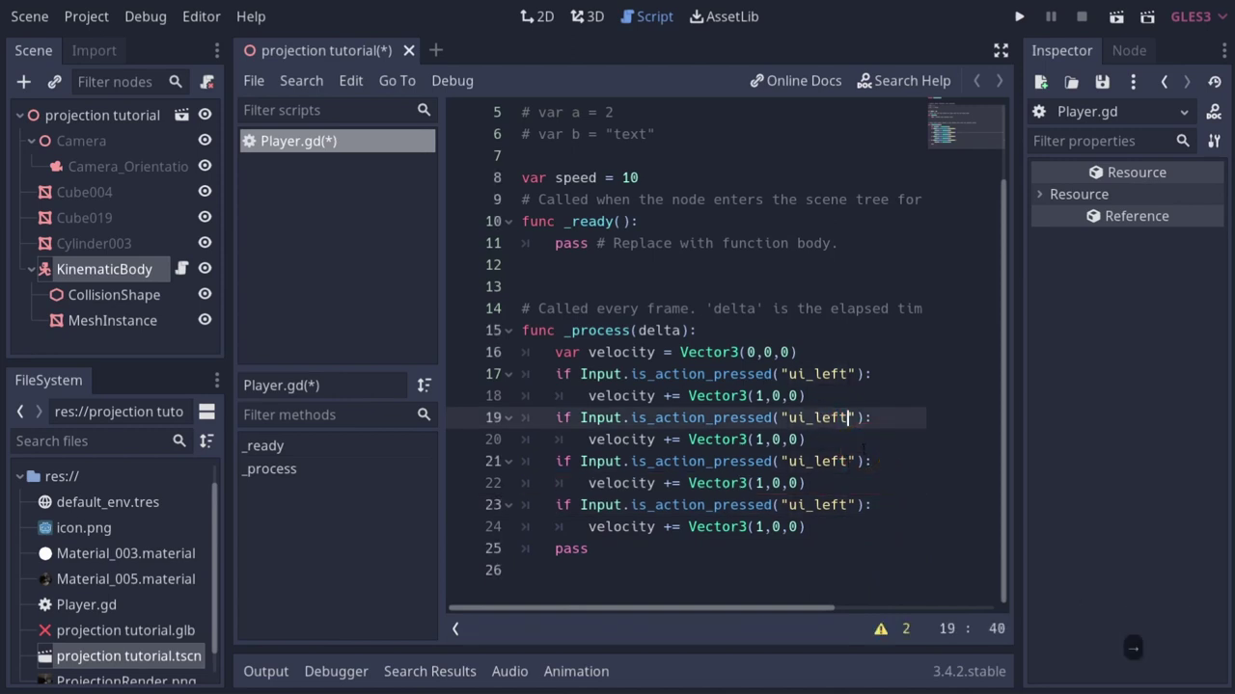
key(BackSpace)
key(BackSpace)
key(BackSpace)
key(BackSpace)
text(right)
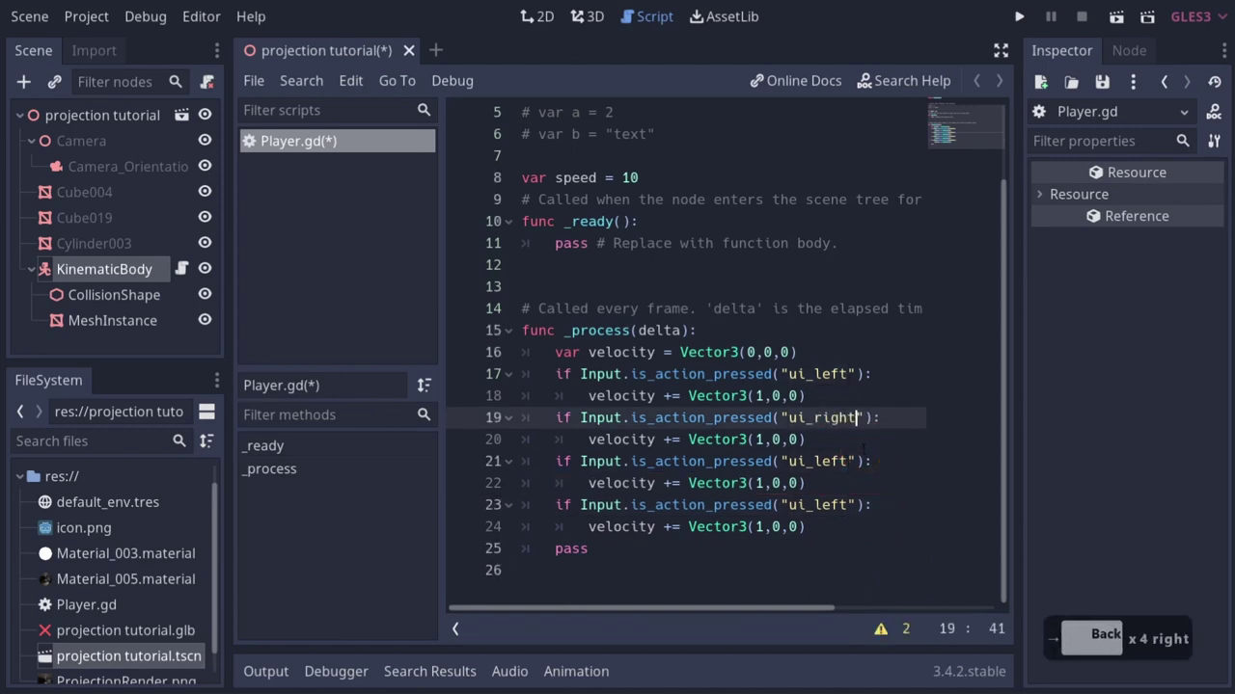
double_click(826, 461)
text(up)
double_click(818, 505)
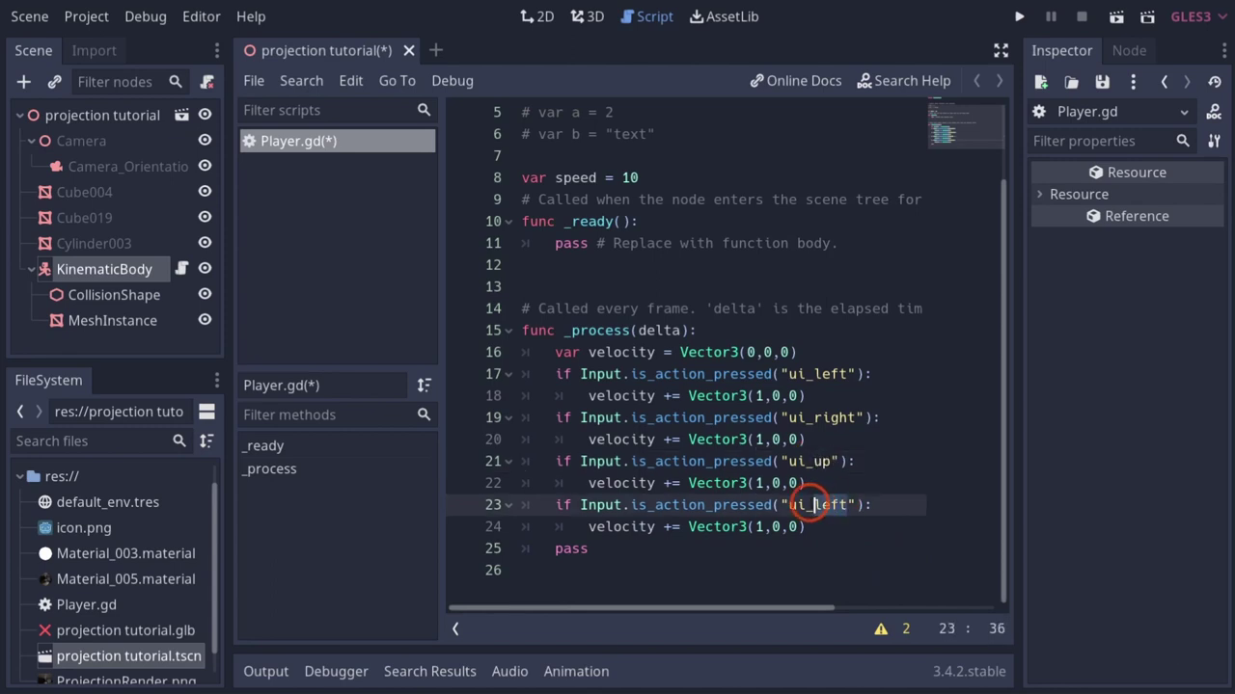
text(down)
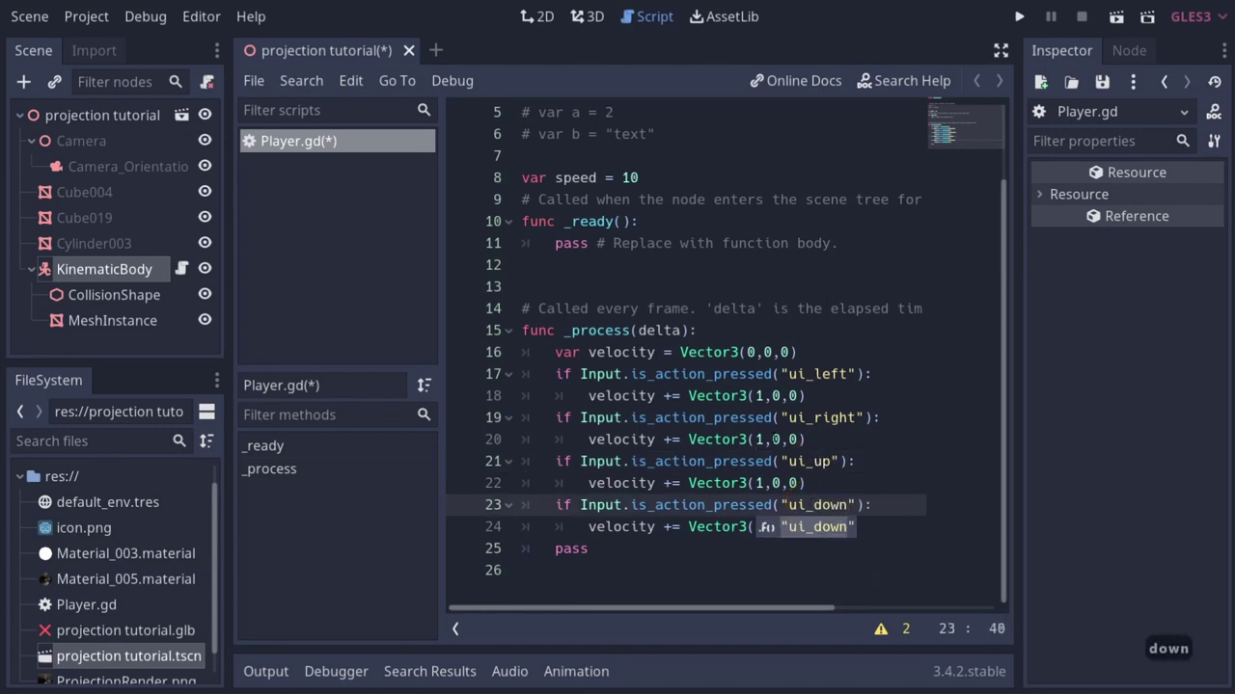
Set the ui_right vector to Vector3(-11,0,0) and the ui_up vector to Vector3(0,0,1).
click(756, 396)
click(756, 440)
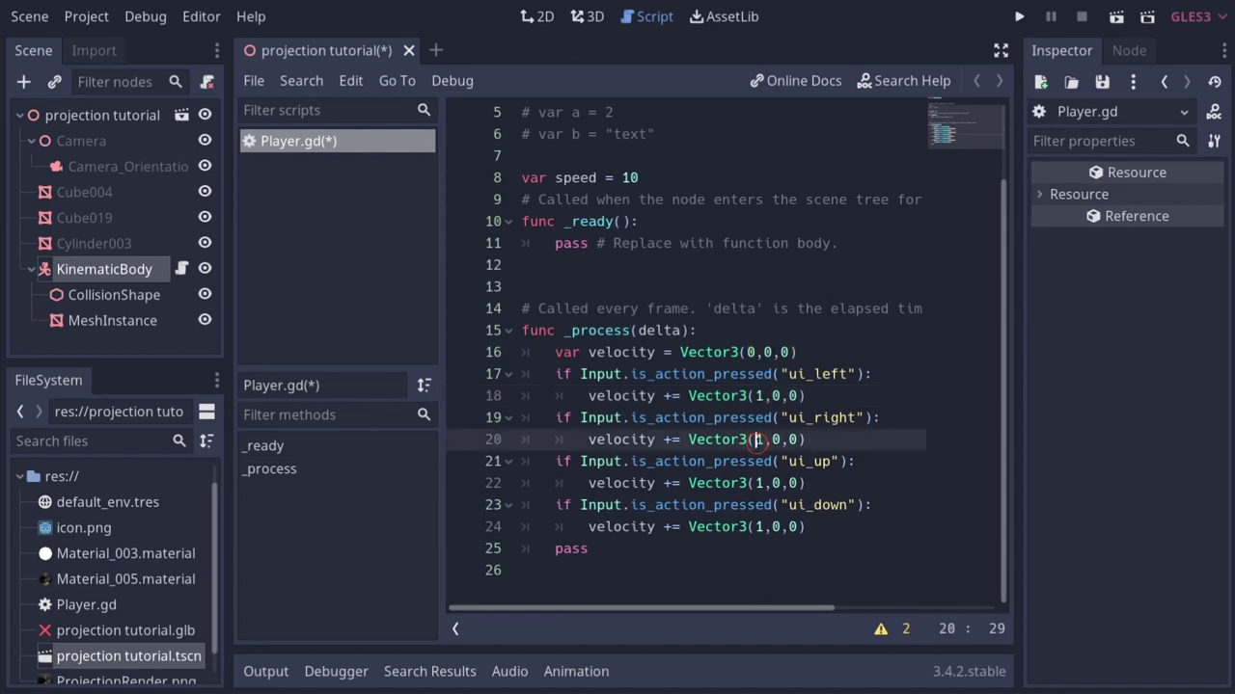
text(-1)
click(756, 483)
text(0)
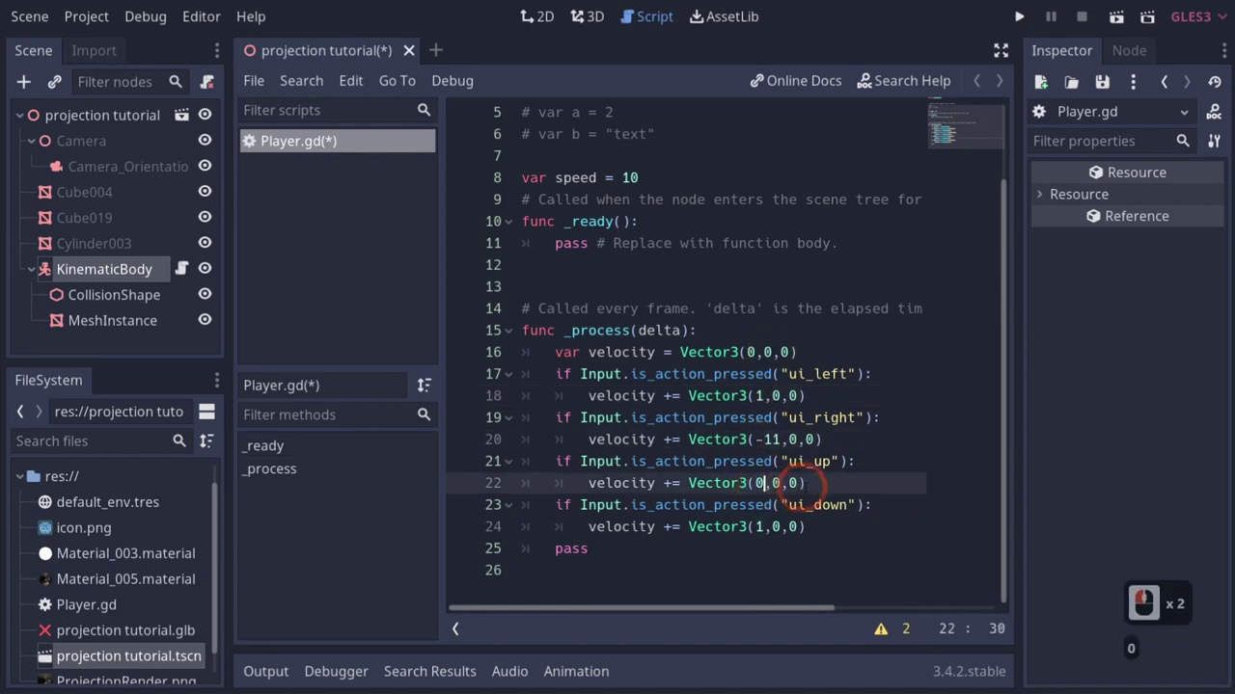
double_click(794, 483)
text(1)
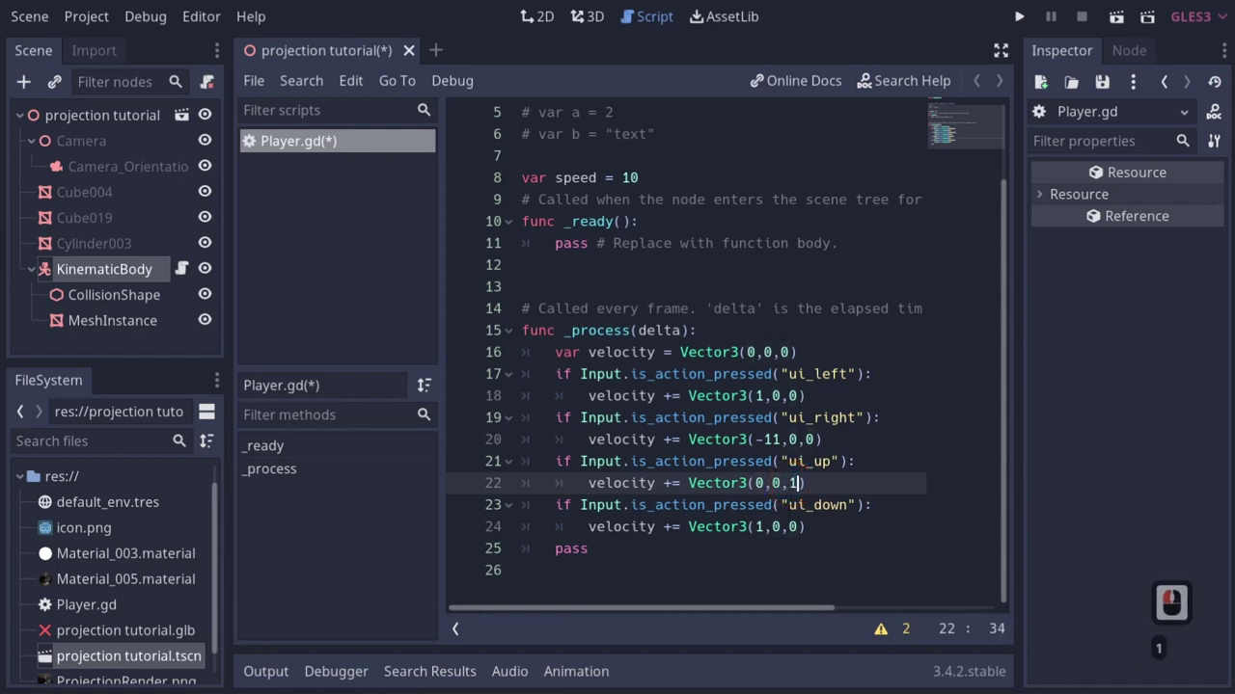
Set the vector in the ui_down block to Vector3(0,0,-1).
click(791, 526)
double_click(790, 526)
text(-1)
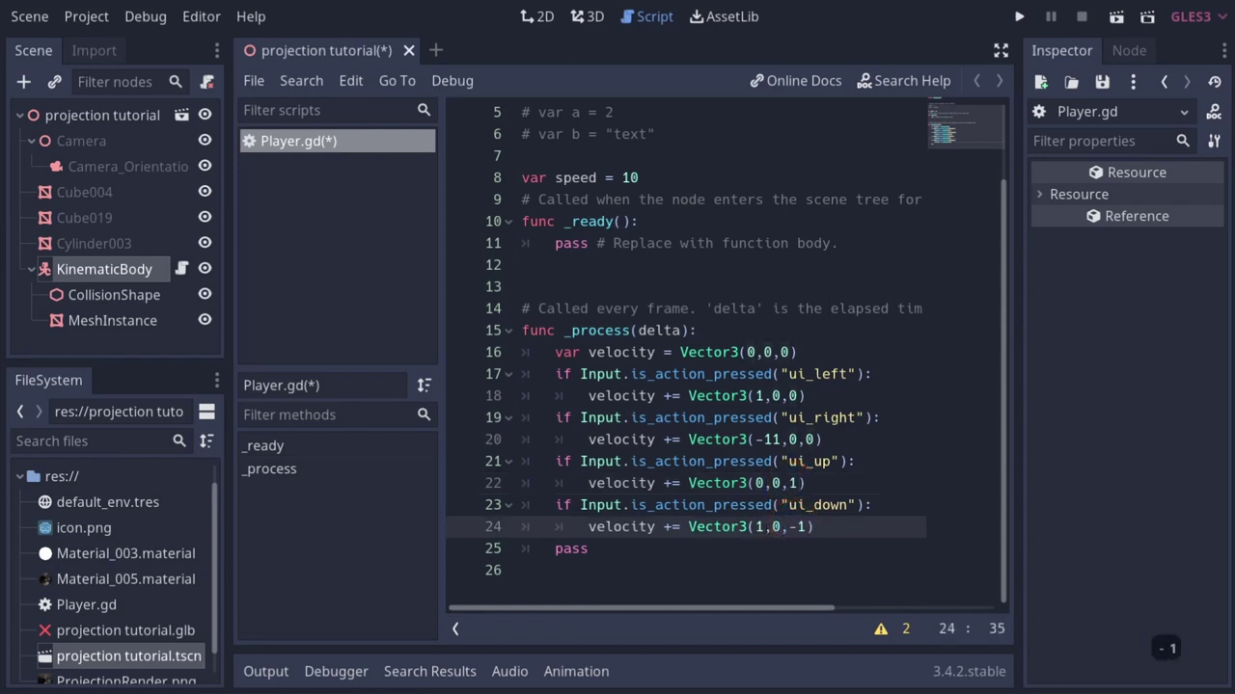
double_click(757, 526)
text(0)
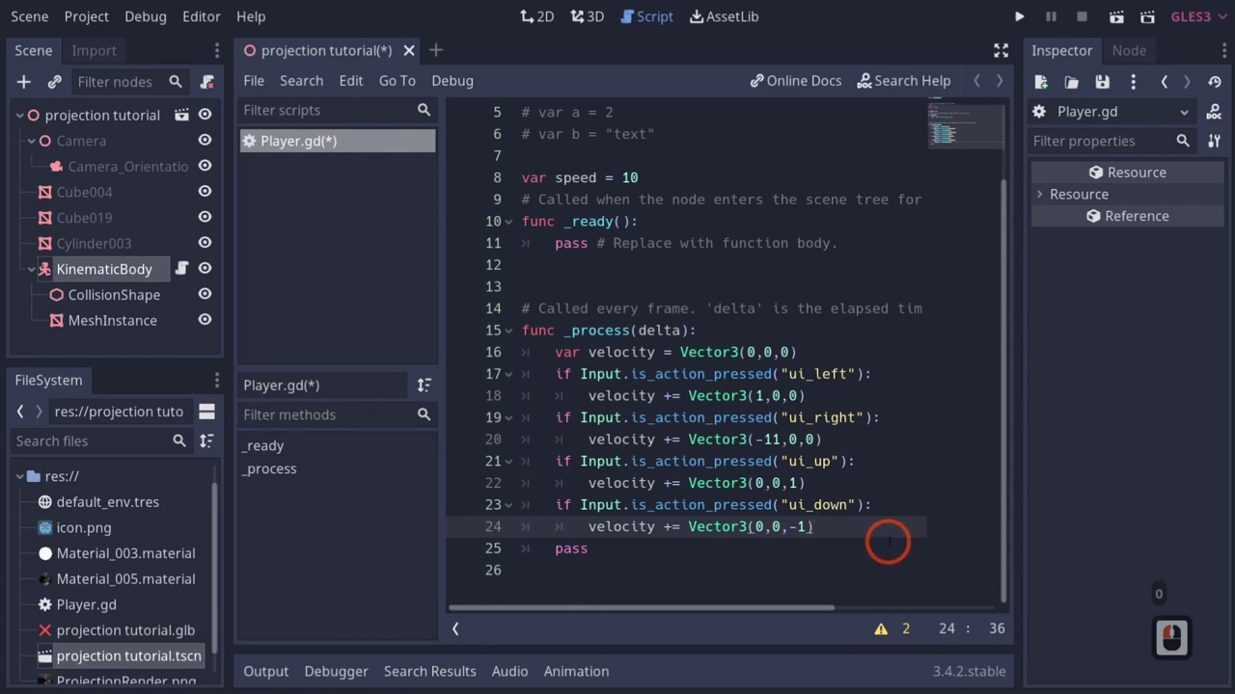
Add a move_and_slide() call after the ui_down block, at the function's indentation level.
key(Return)
key(BackSpace)
text(movea)
key(BackSpace)
text(and)
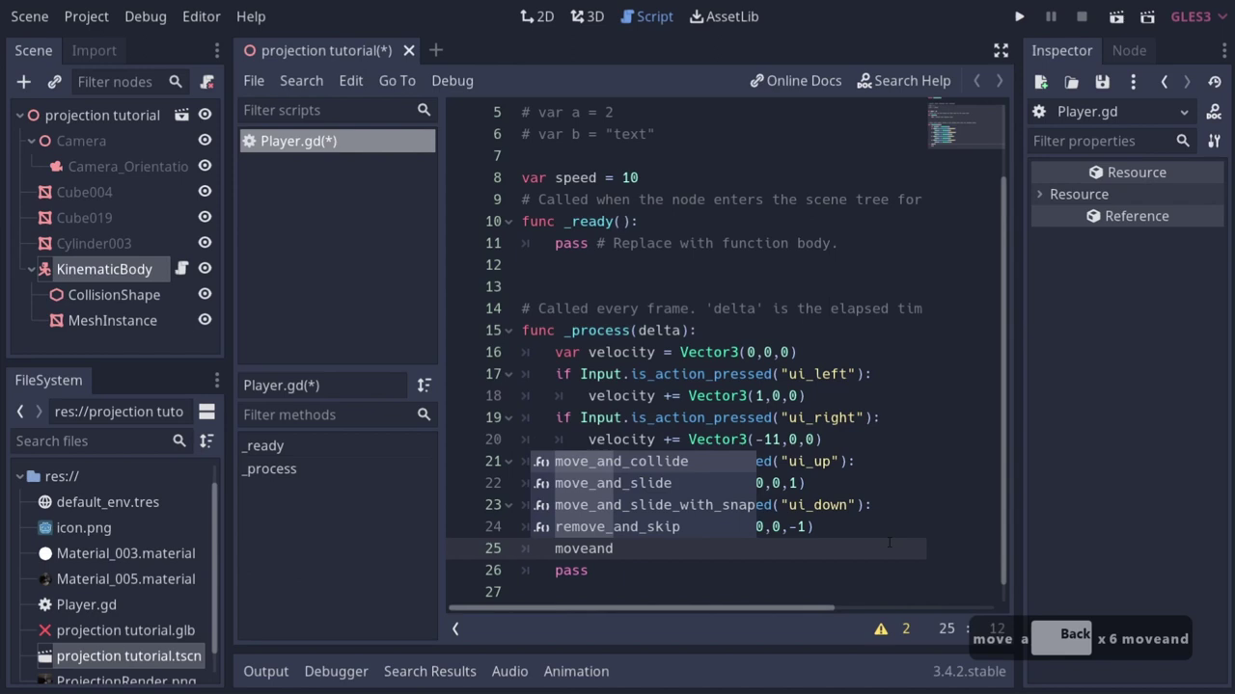
key(Down)
key(Return)
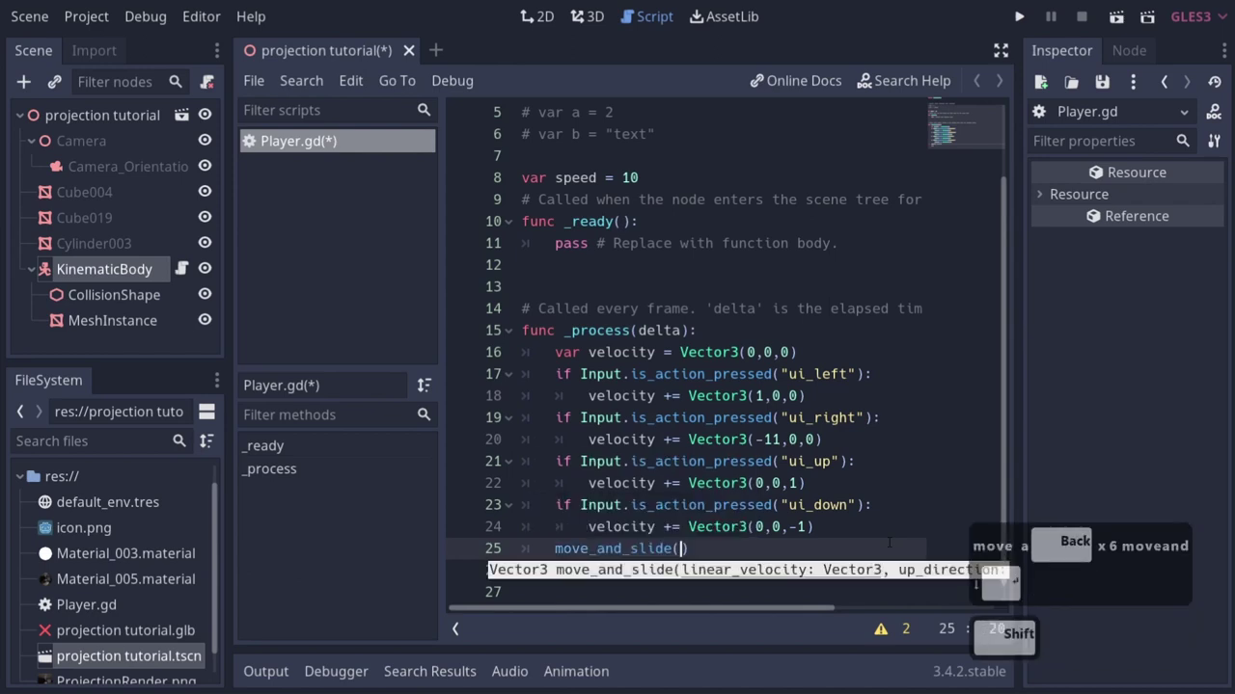
Enter "velocity * speed" as the first argument of move_and_slide, followed by a comma.
text(vel)
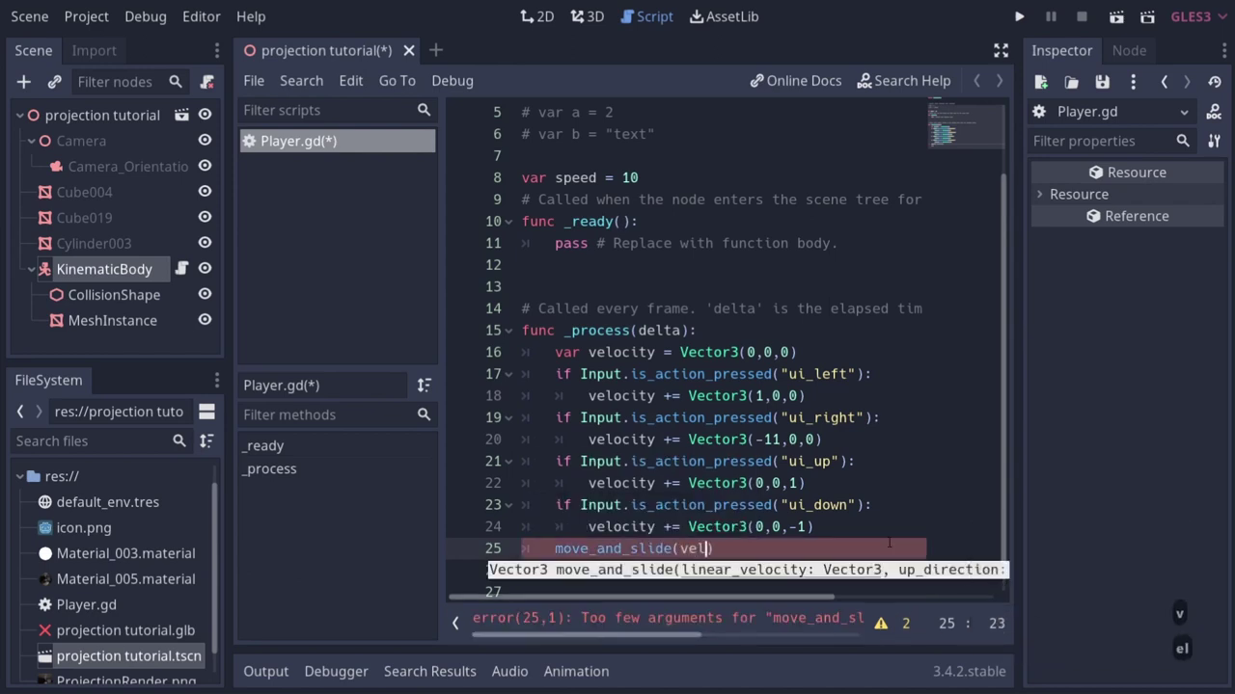
text(c)
key(Down)
key(Down)
key(Down)
key(Down)
key(Down)
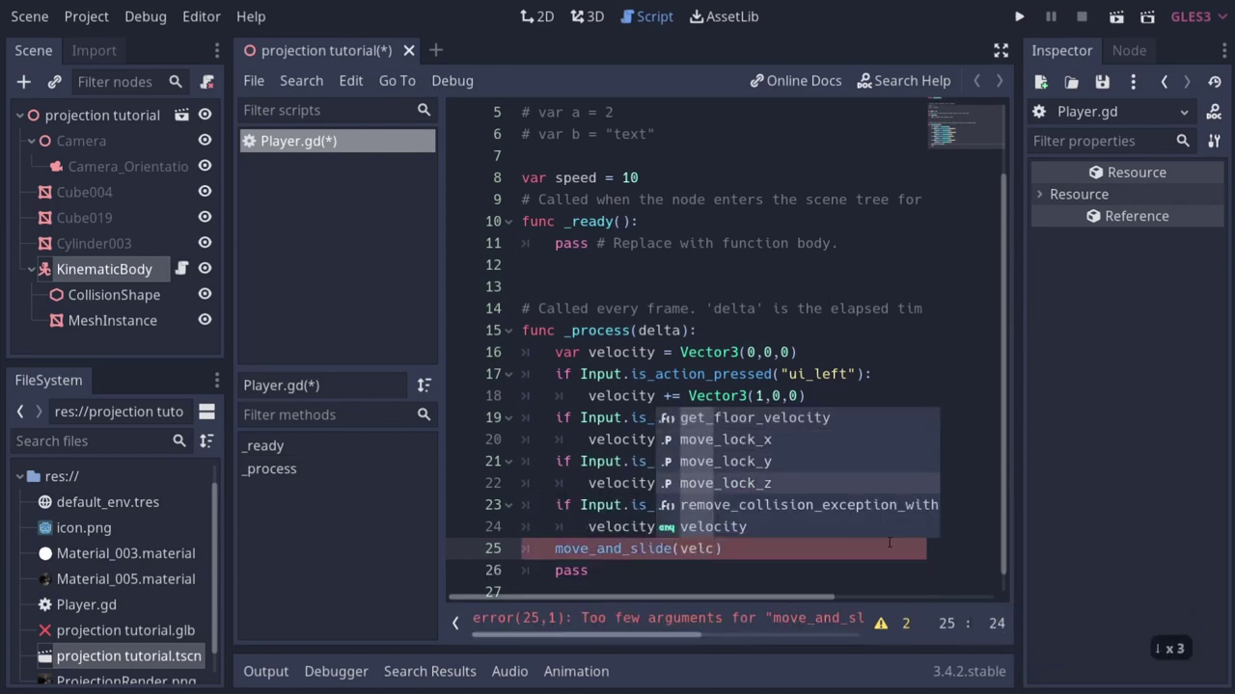
key(Return)
text(* speed, )
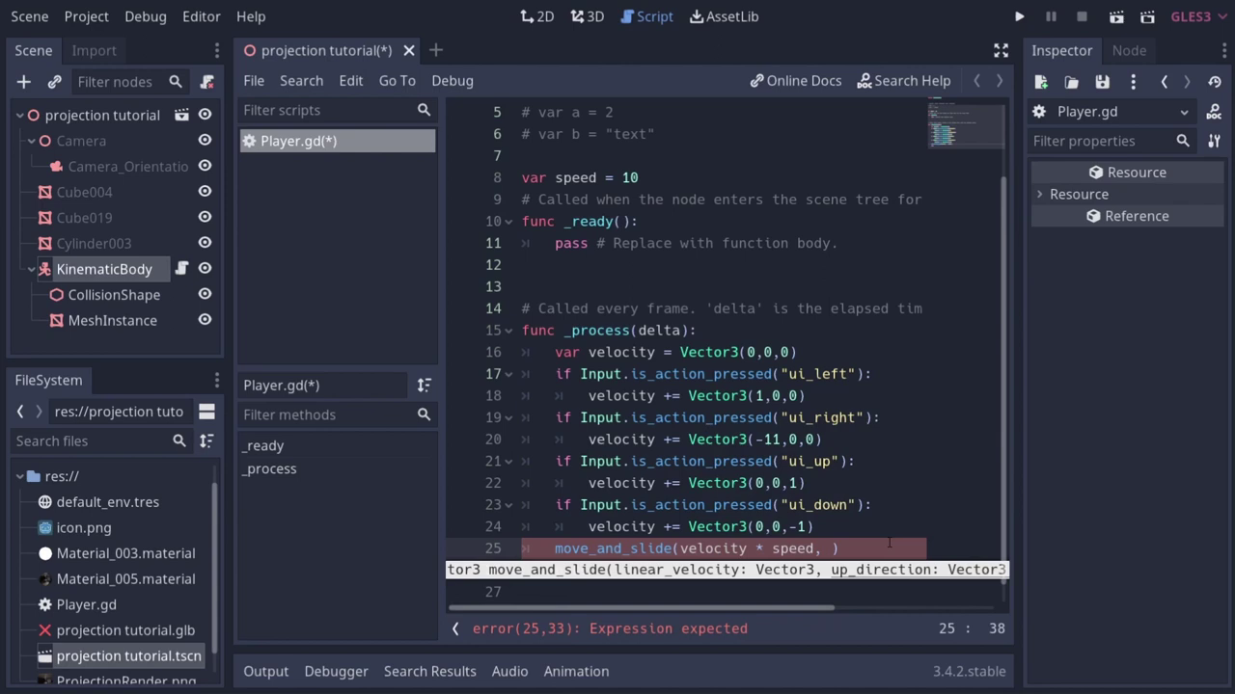
Complete the move_and_slide call in Player.gd with Vector3.UP as its second argument and save the scene.
text(ve)
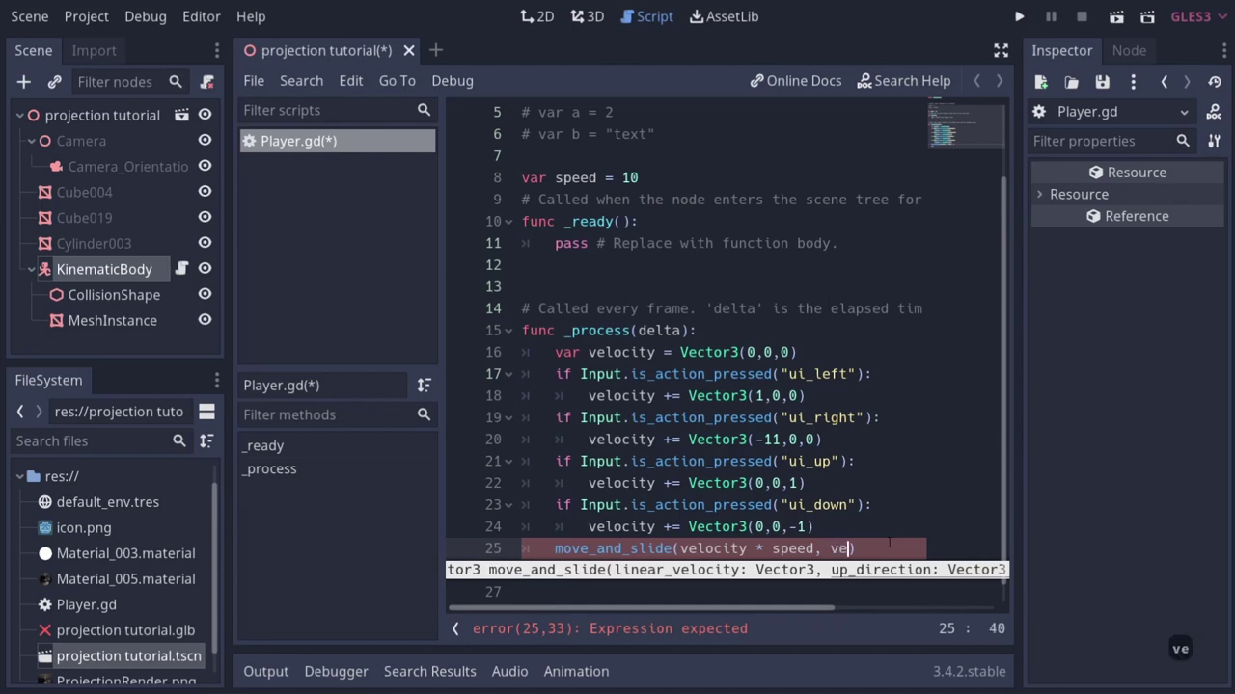
text(c)
key(Down)
key(Return)
text(.up)
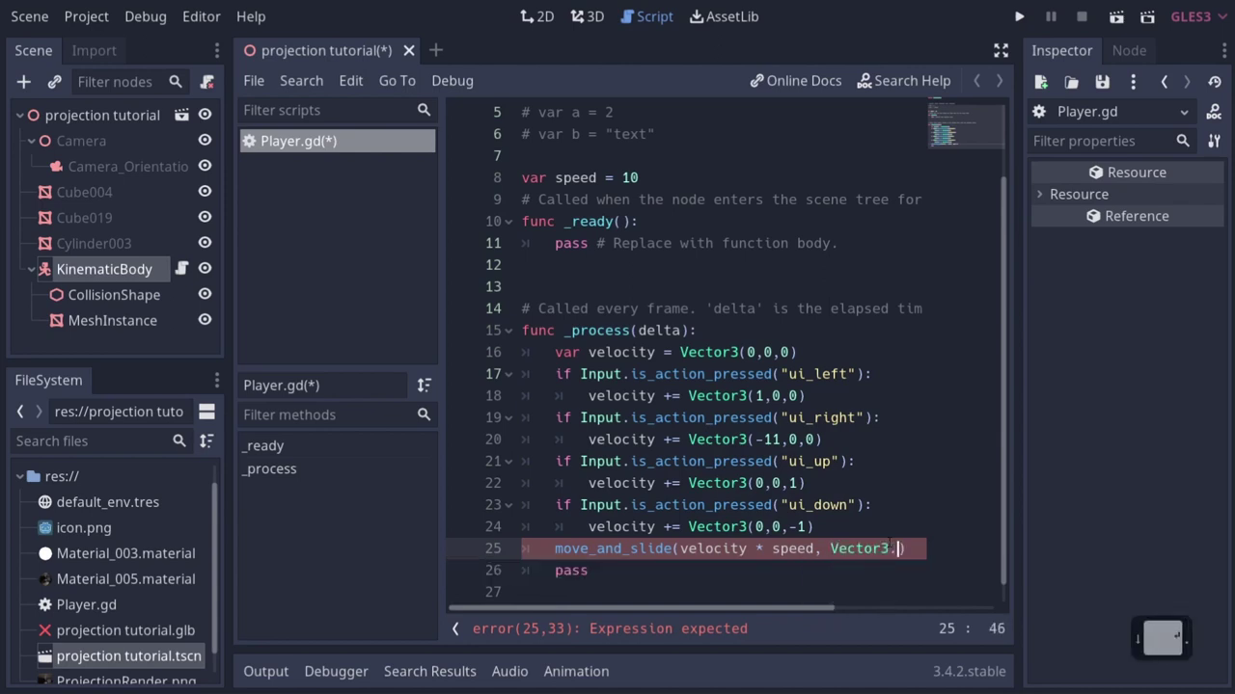
key(Tab)
key(ctrl+s)
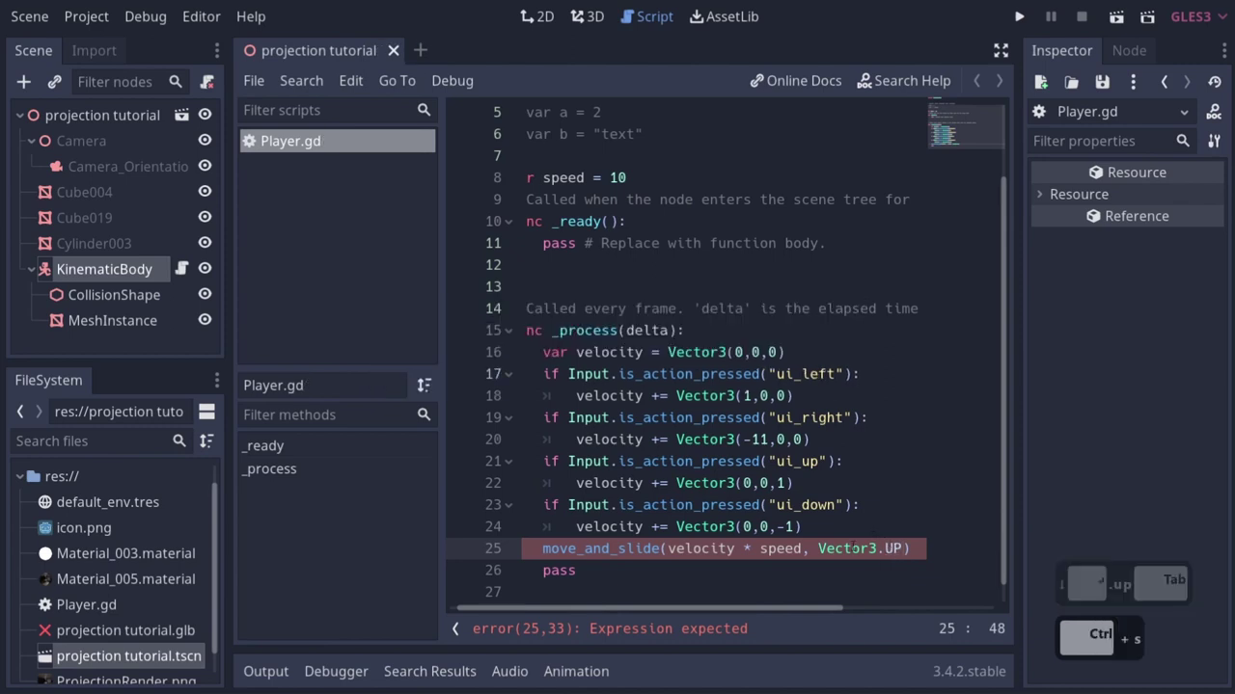
drag(755, 610, 747, 611)
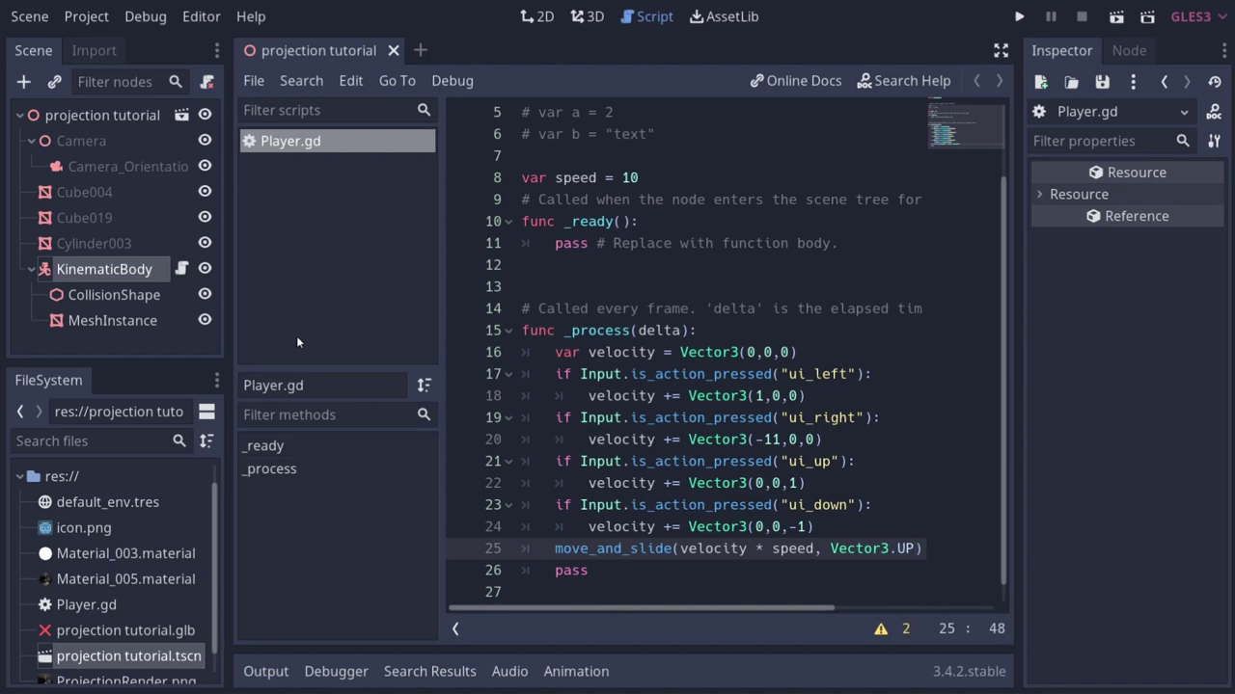
Run the project with the current scene as the main scene, then close the game window.
click(1019, 18)
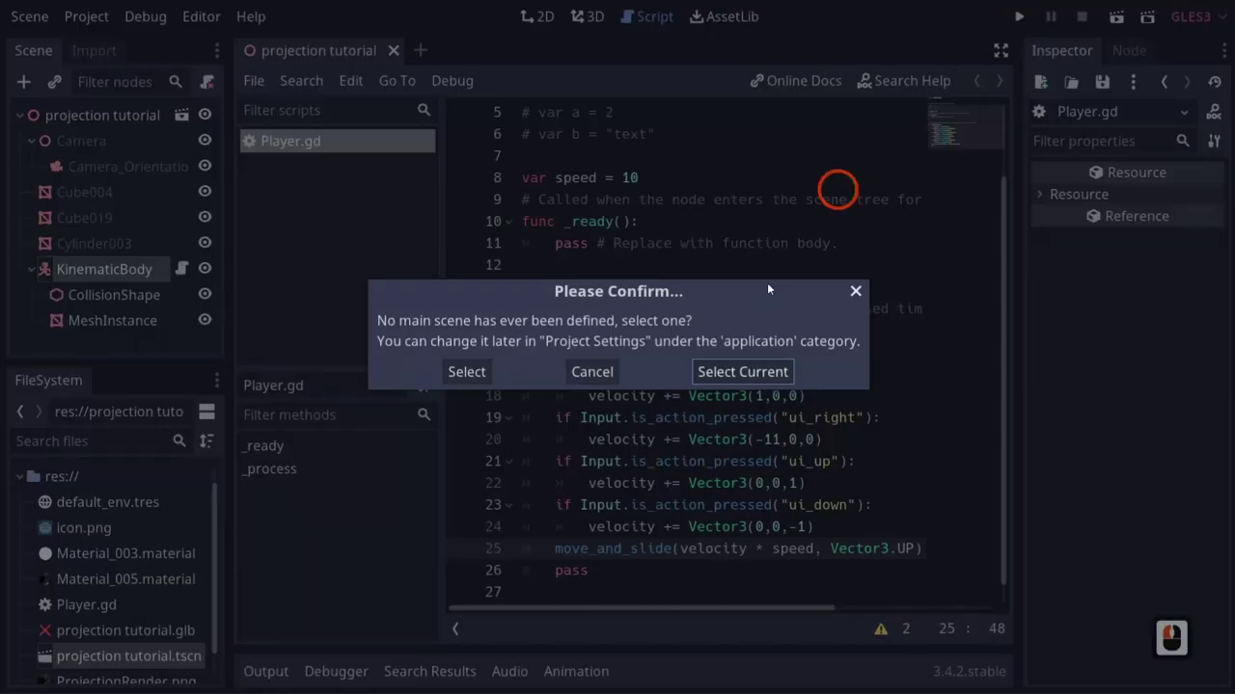
click(591, 371)
click(1018, 18)
click(739, 372)
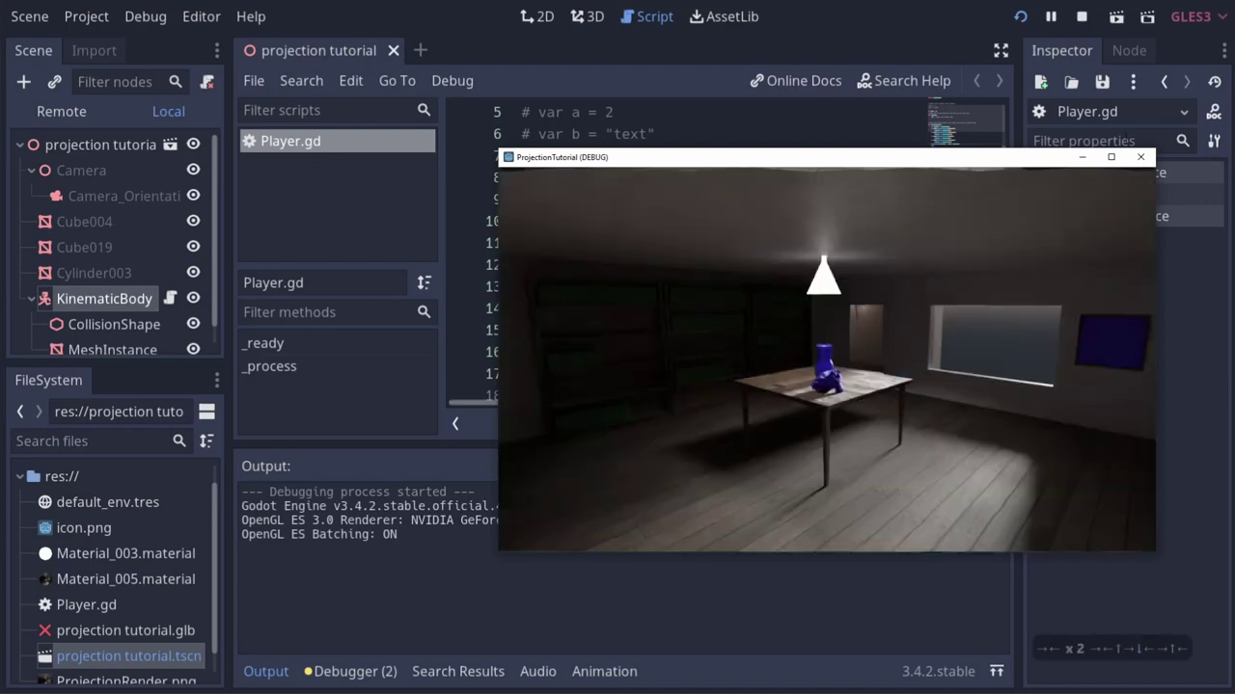
click(1140, 156)
Set the speed variable in Player.gd to 1 and save.
scroll(721, 290, down, 4)
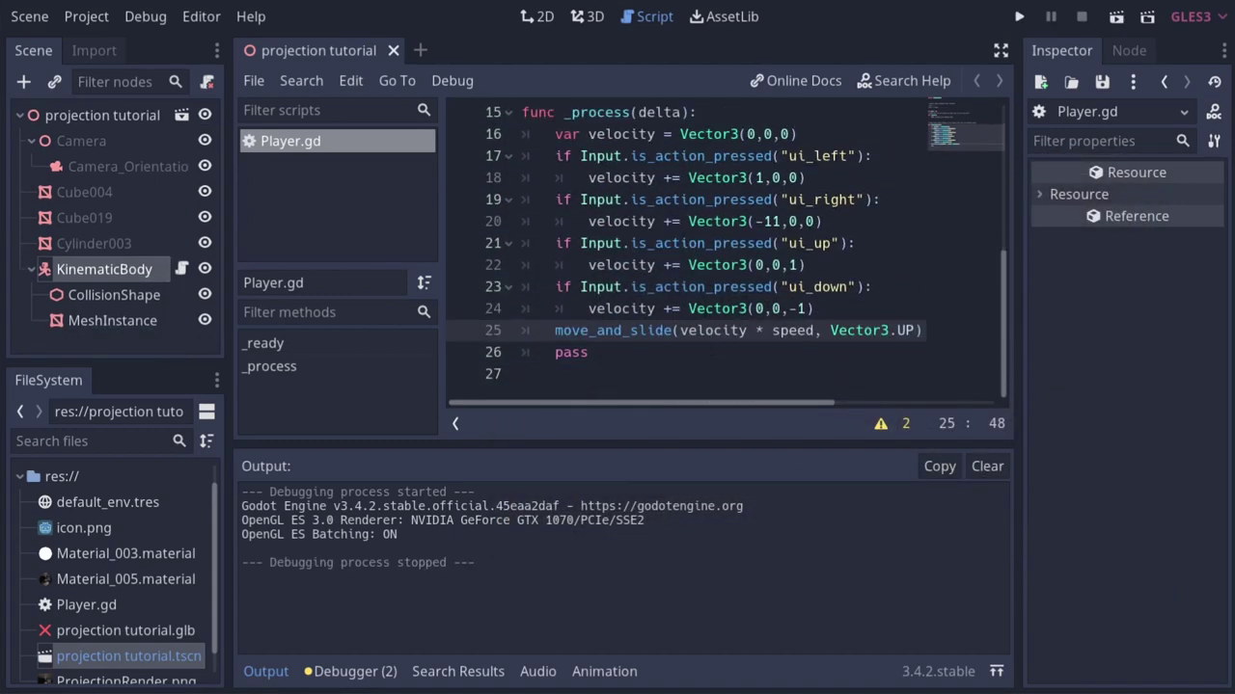
scroll(629, 265, up, 4)
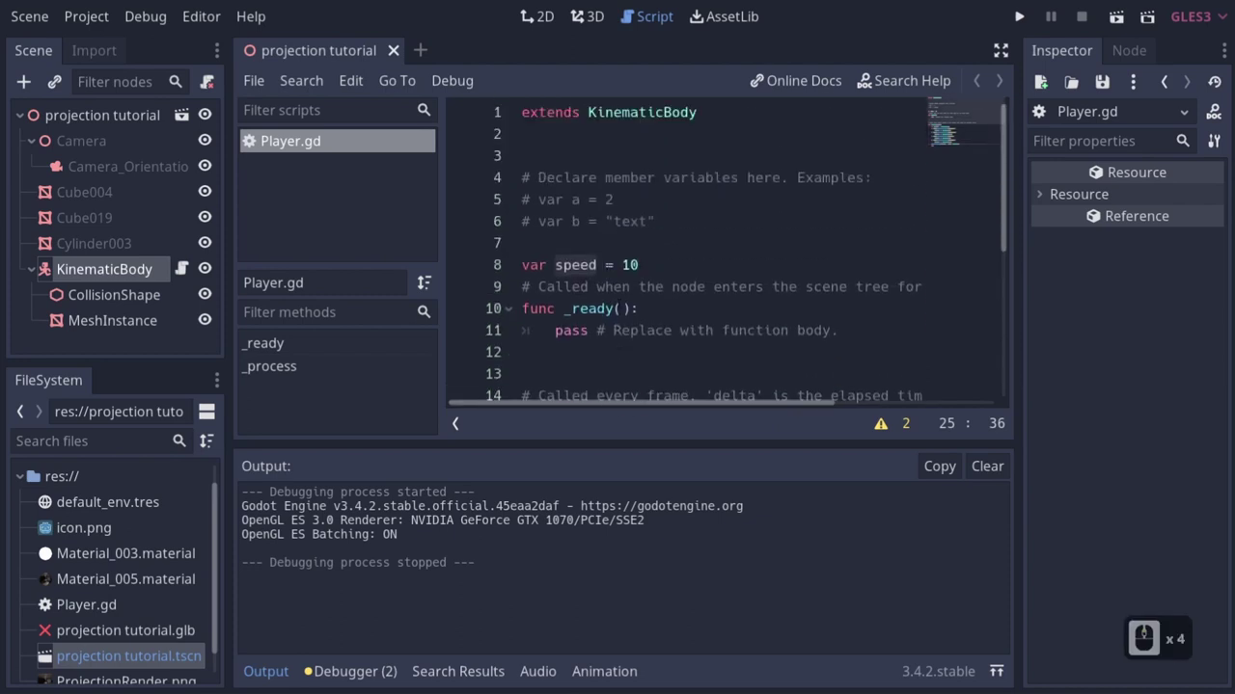
click(628, 265)
text(1)
key(ctrl+s)
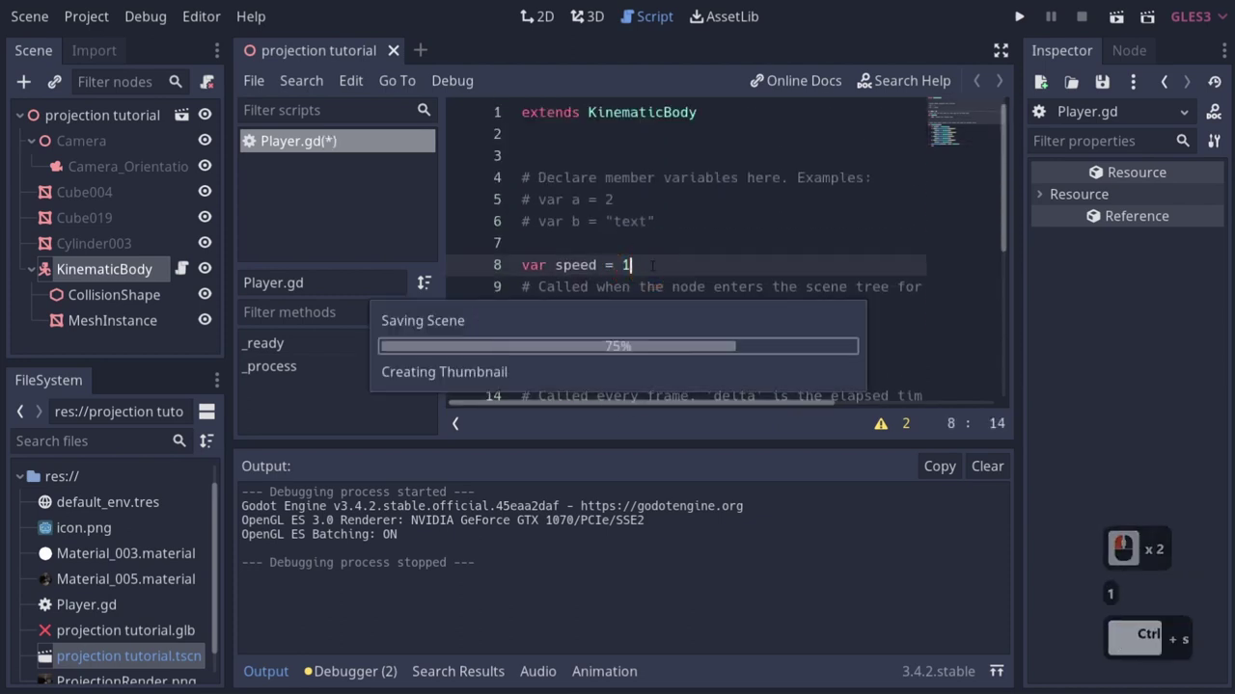
Run the project and steer the capsule left and right to test its sideways movement.
click(1020, 16)
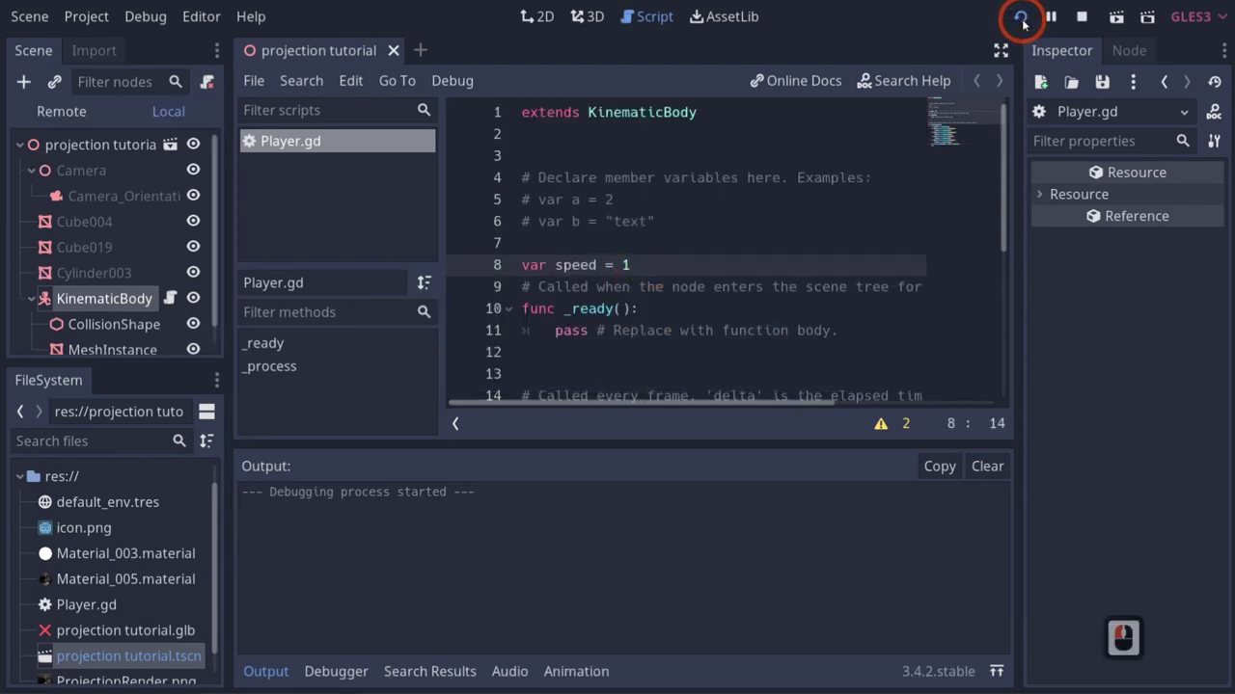
key(Left)
key(Left)
key(Left)
key(Left)
key(Left)
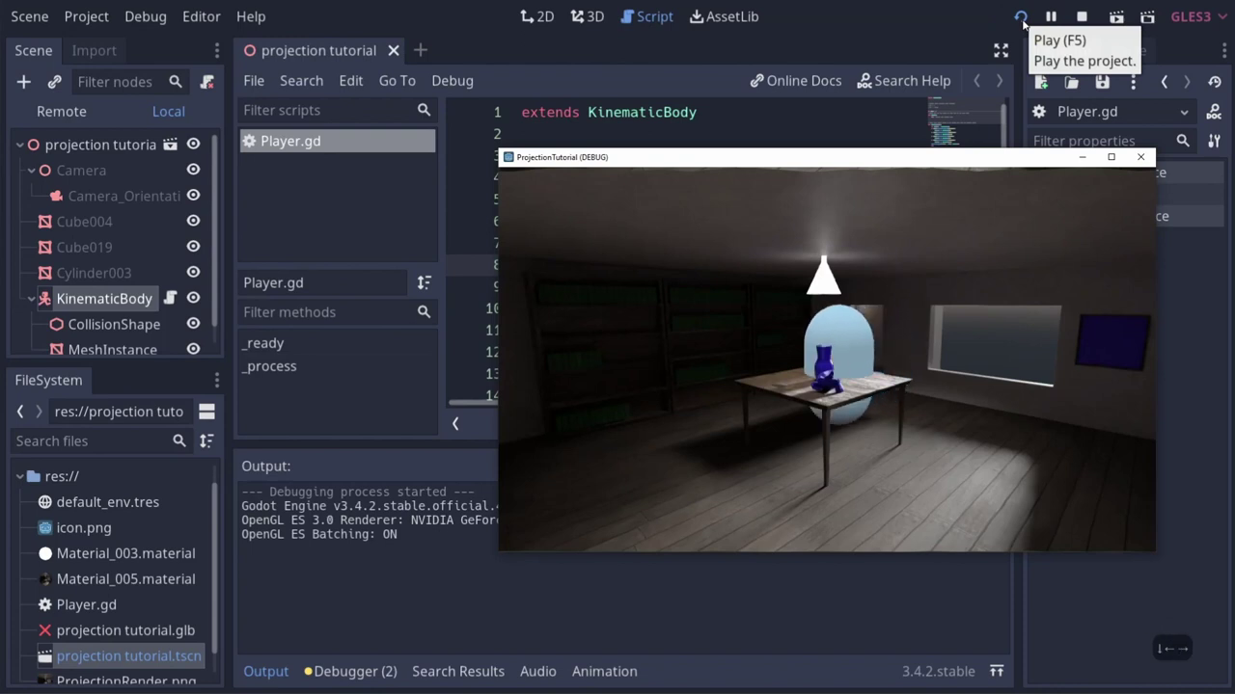
key(Left)
key(Left)
key(Left)
key(Left)
key(Left)
key(Left)
key(Left)
key(Left)
key(Left)
key(Left)
key(Left)
key(Left)
key(Left)
key(Left)
key(Left)
key(Left)
key(Left)
key(Left)
key(Left)
key(Left)
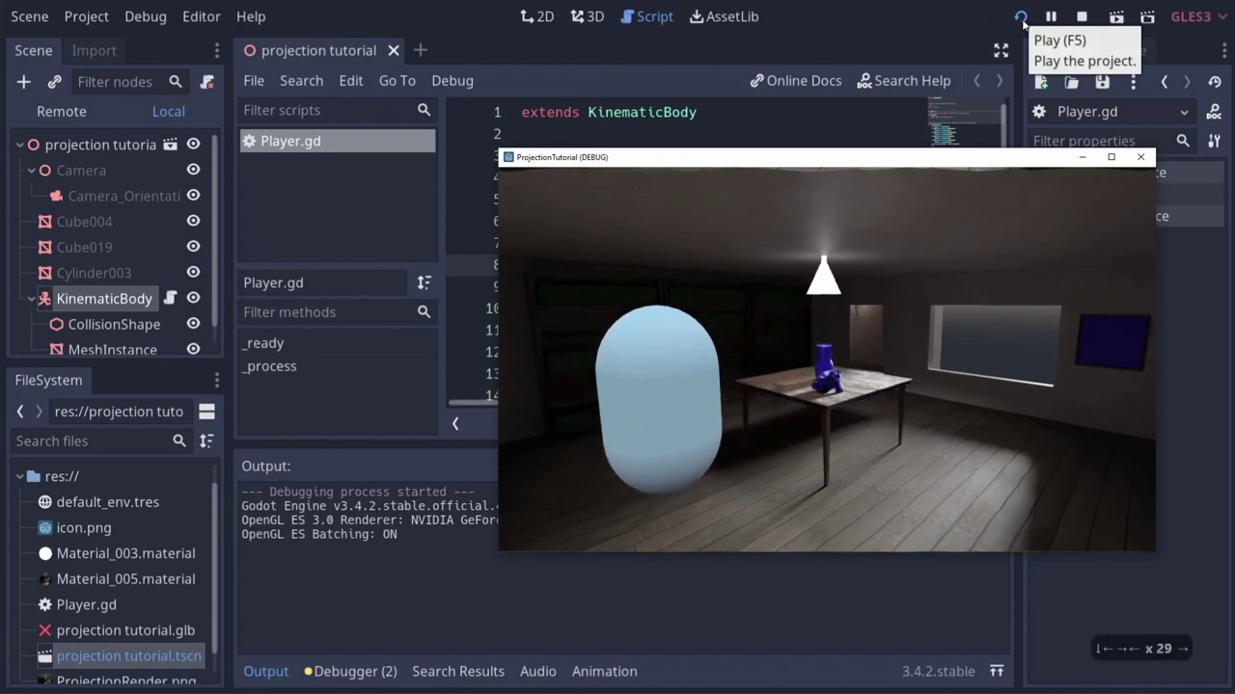
key(Right)
key(Right)
key(Left)
key(Left)
key(Left)
key(Left)
key(Left)
key(Left)
key(Left)
key(Left)
key(Left)
key(Left)
key(Left)
key(Left)
key(Left)
key(Left)
key(Left)
key(Left)
key(Left)
key(Left)
key(Left)
key(Left)
key(Left)
key(Left)
key(Left)
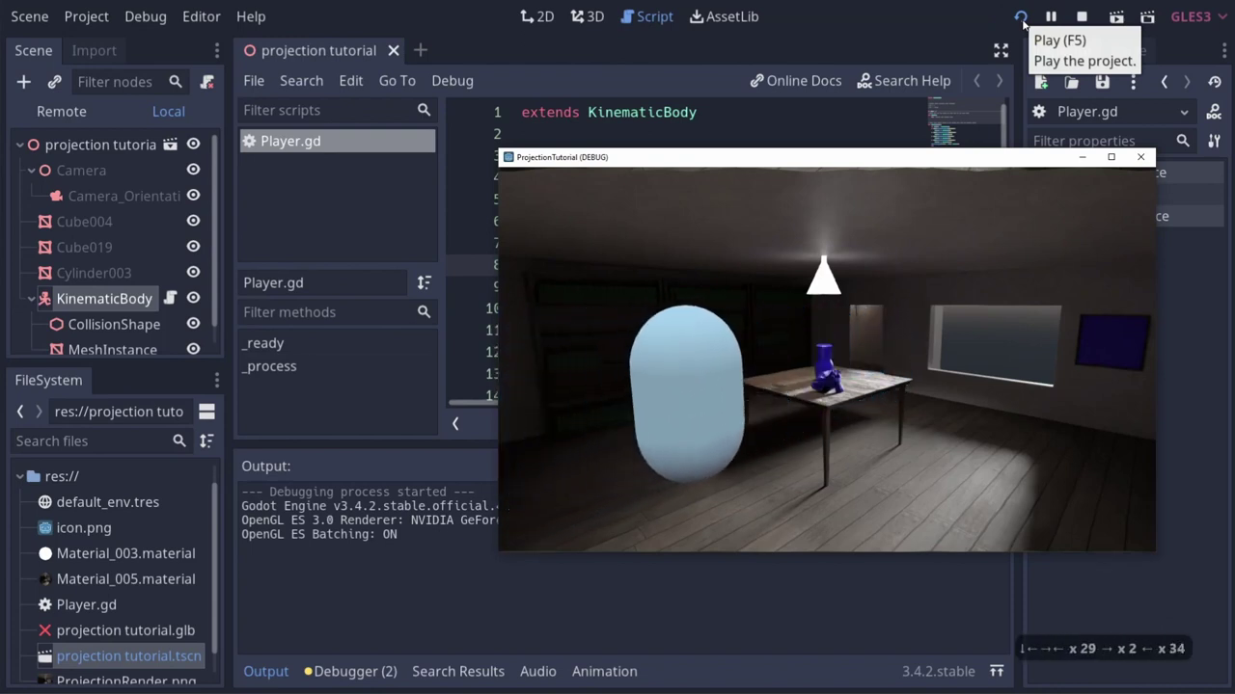
Steer the capsule with the up direction to test how it passes the table toward the window.
key(Up)
key(Up)
key(Up)
key(Up)
key(Up)
key(Up)
key(Up)
key(Up)
key(Up)
key(Up)
key(Up)
key(Up)
key(Up)
key(Up)
key(Up)
key(Up)
key(Up)
key(Up)
key(Up)
key(Up)
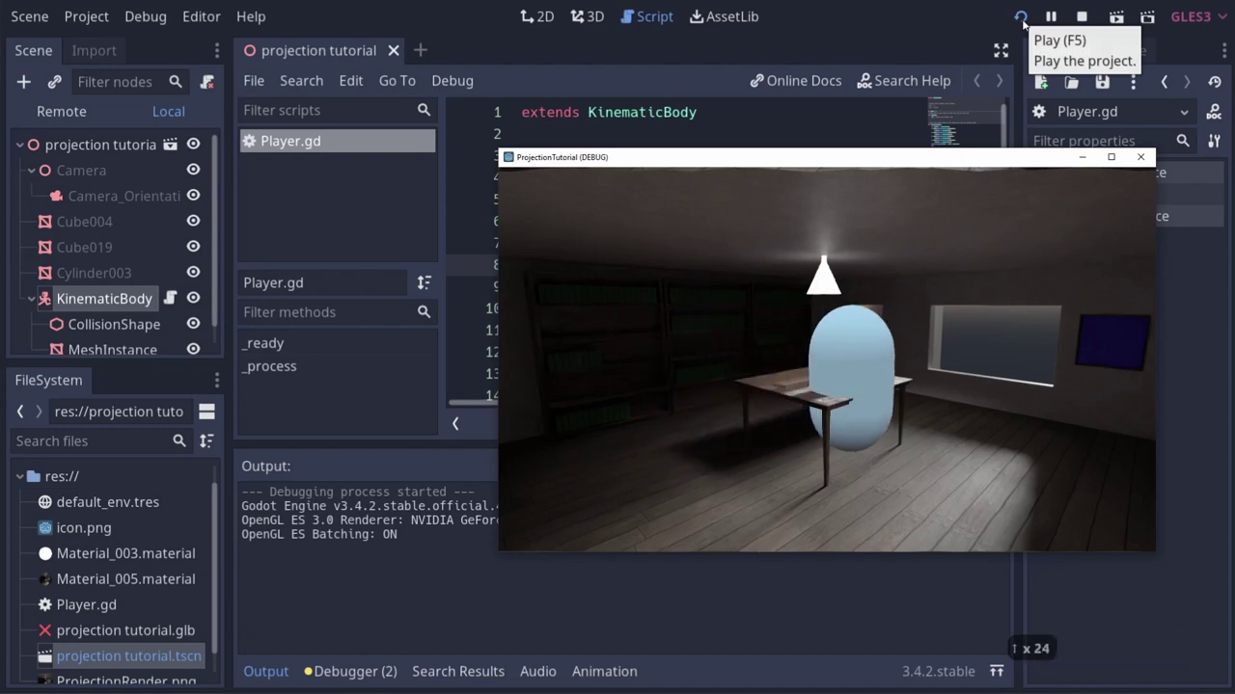
key(Up)
key(Up)
key(Up)
key(Up)
key(Up)
key(Up)
key(Up)
key(Up)
key(Up)
key(Up)
key(Up)
key(Up)
key(Up)
key(Up)
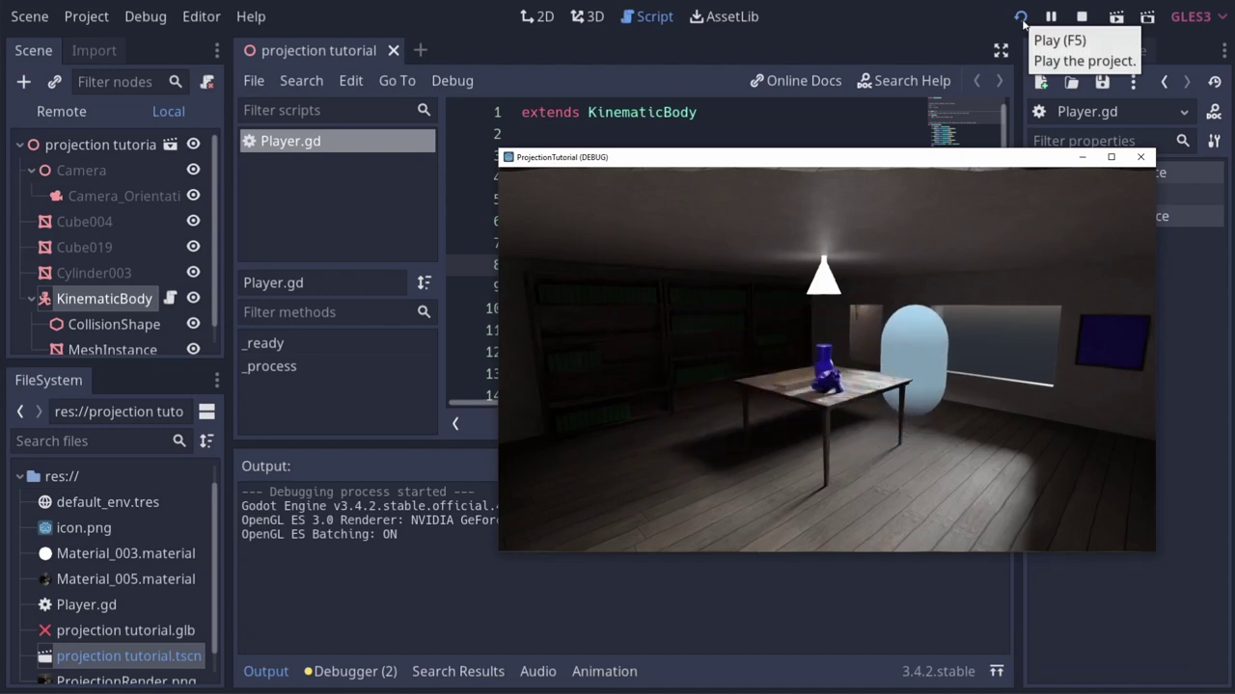
key(Up)
key(Up)
key(Up)
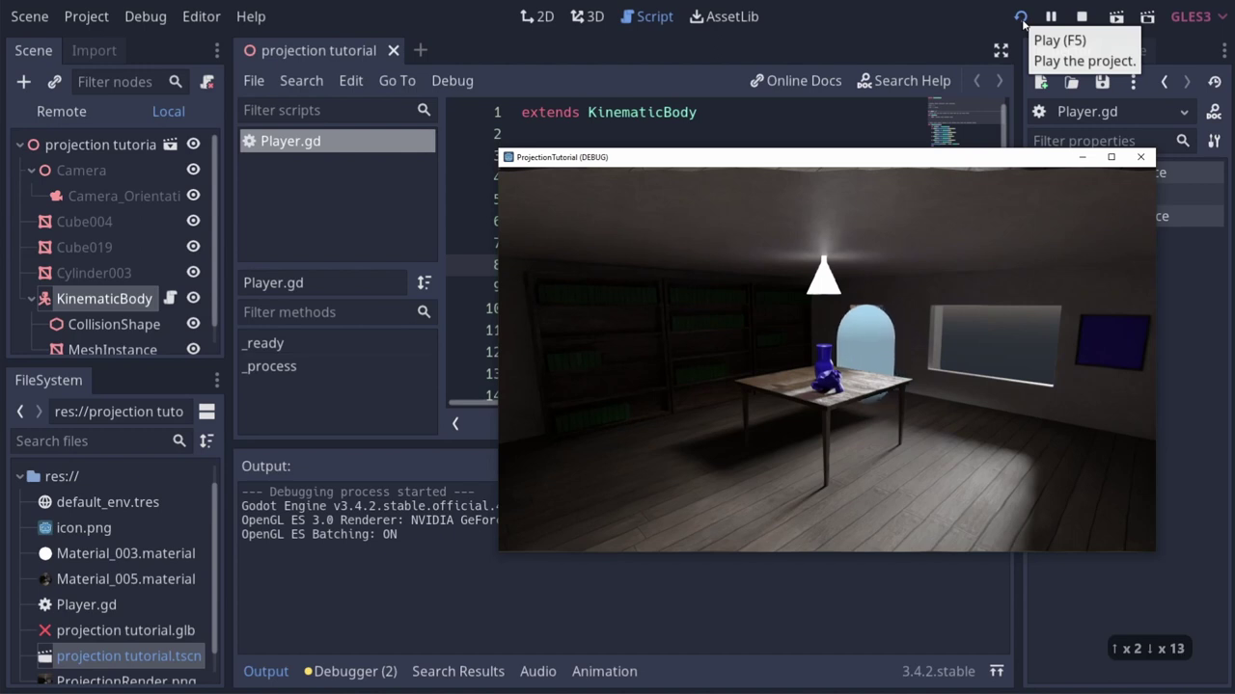
Steer the capsule down and up past the table, with short sideways moves, to check how the table occludes it.
key(Down)
key(Down)
key(Down)
key(Down)
key(Down)
key(Down)
key(Down)
key(Down)
key(Down)
key(Down)
key(Down)
key(Down)
key(Down)
key(Down)
key(Down)
key(Down)
key(Down)
key(Down)
key(Up)
key(Up)
key(Up)
key(Up)
key(Up)
key(Up)
key(Up)
key(Up)
key(Up)
key(Up)
key(Up)
key(Left)
key(Down)
key(Right)
key(Right)
key(Left)
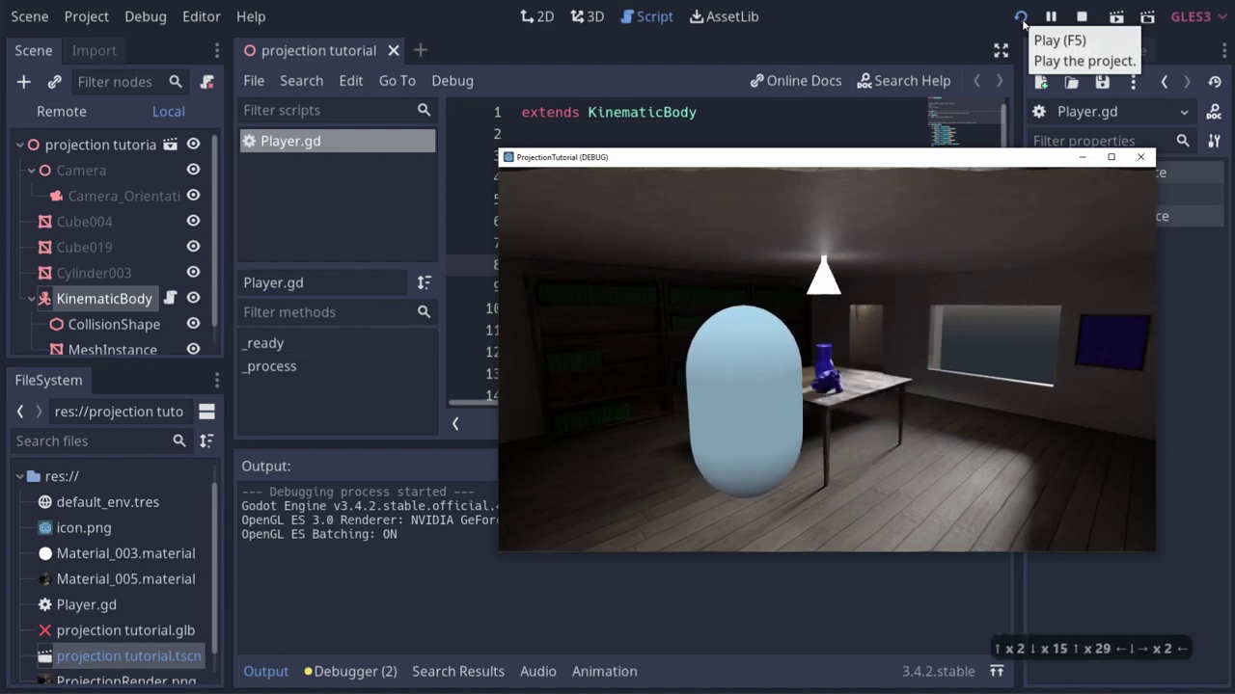
Steer the capsule with the left direction across the room in front of the table to check how it covers the table.
key(Down)
key(Up)
key(Left)
key(Left)
key(Left)
key(Left)
key(Left)
key(Left)
key(Left)
key(Left)
key(Left)
key(Left)
key(Left)
key(Left)
key(Left)
key(Left)
key(Left)
key(Left)
key(Left)
key(Left)
key(Left)
key(Left)
key(Left)
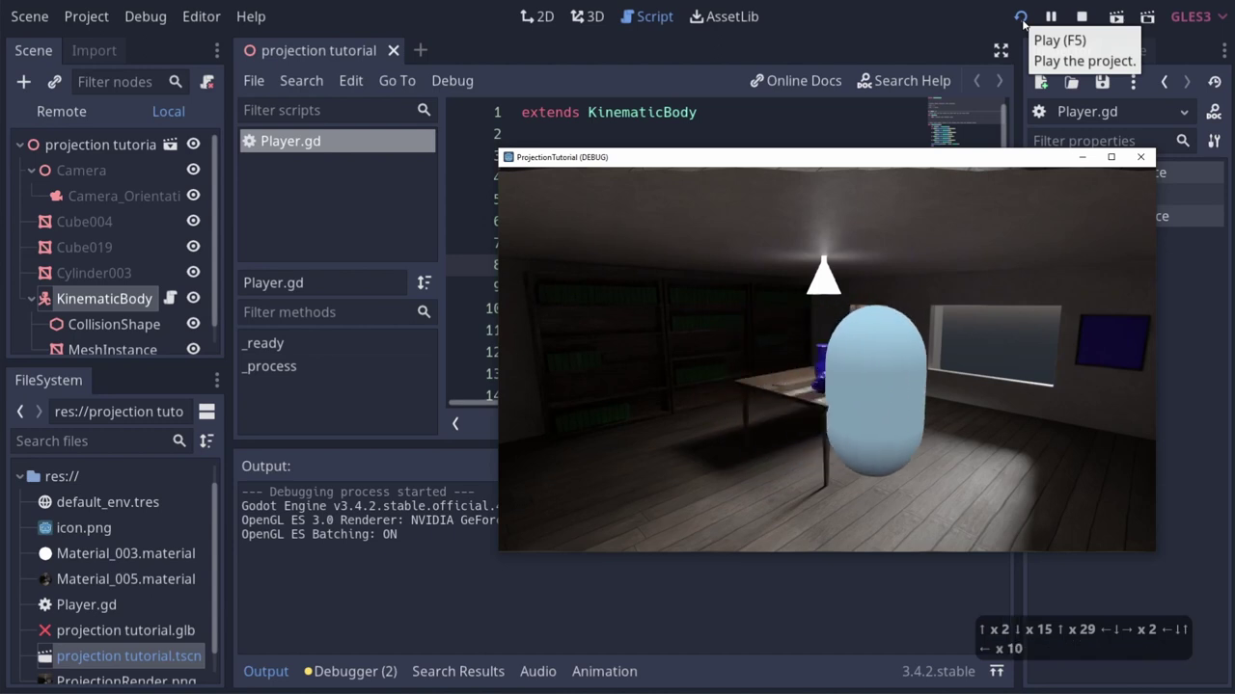
Steer the capsule with the down direction past the window side of the table and around behind it to check the occlusion.
key(Down)
key(Down)
key(Down)
key(Down)
key(Down)
key(Down)
key(Down)
key(Down)
key(Down)
key(Down)
key(Down)
key(Down)
key(Down)
key(Down)
key(Down)
key(Down)
key(Down)
key(Down)
key(Down)
key(Down)
key(Down)
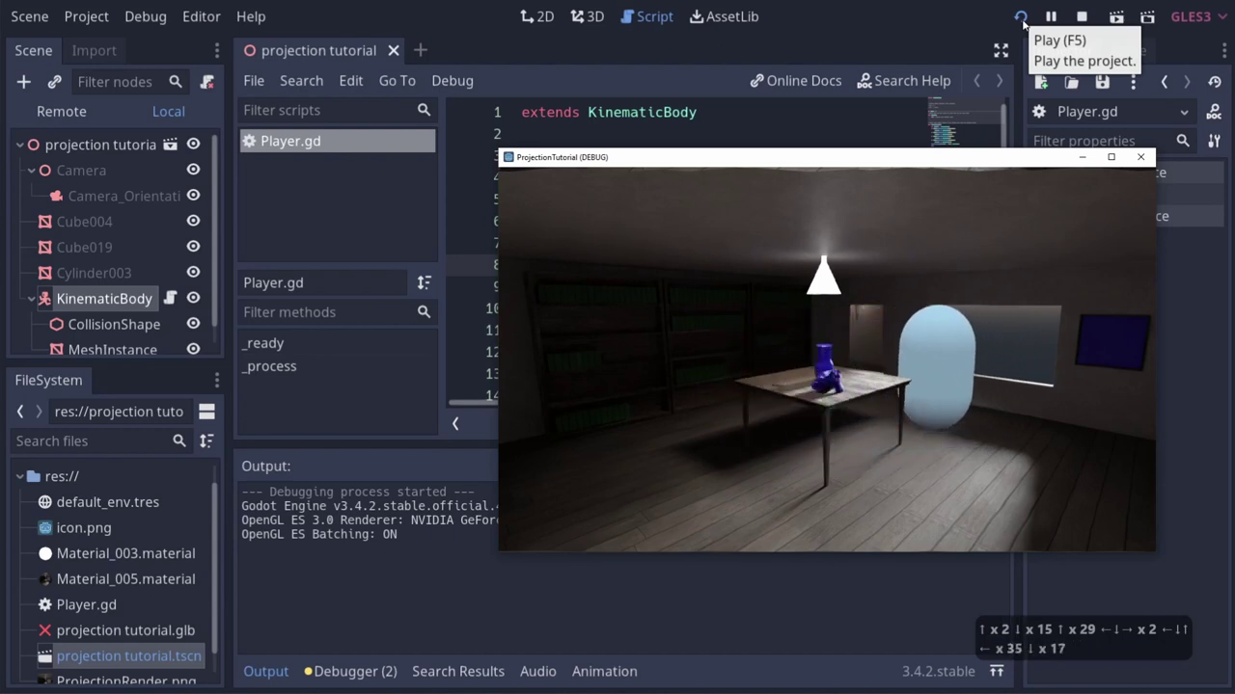
key(Down)
key(Down)
key(Down)
key(Down)
key(Down)
key(Down)
key(Down)
key(Down)
key(Down)
key(Down)
key(Down)
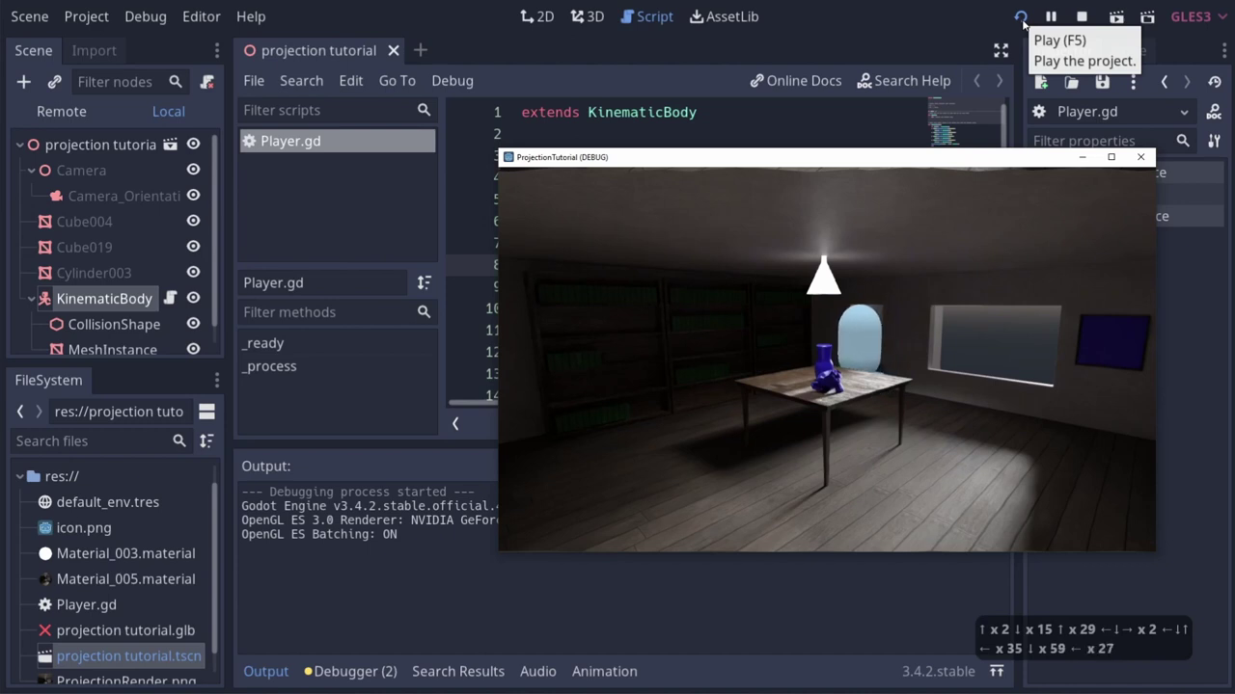
Steer the capsule over to the bookshelves with a few sideways moves, then close the running game.
key(Down)
key(Down)
key(Down)
key(Down)
key(Down)
key(Down)
key(Down)
key(Down)
key(Down)
key(Down)
key(Right)
key(Right)
key(Left)
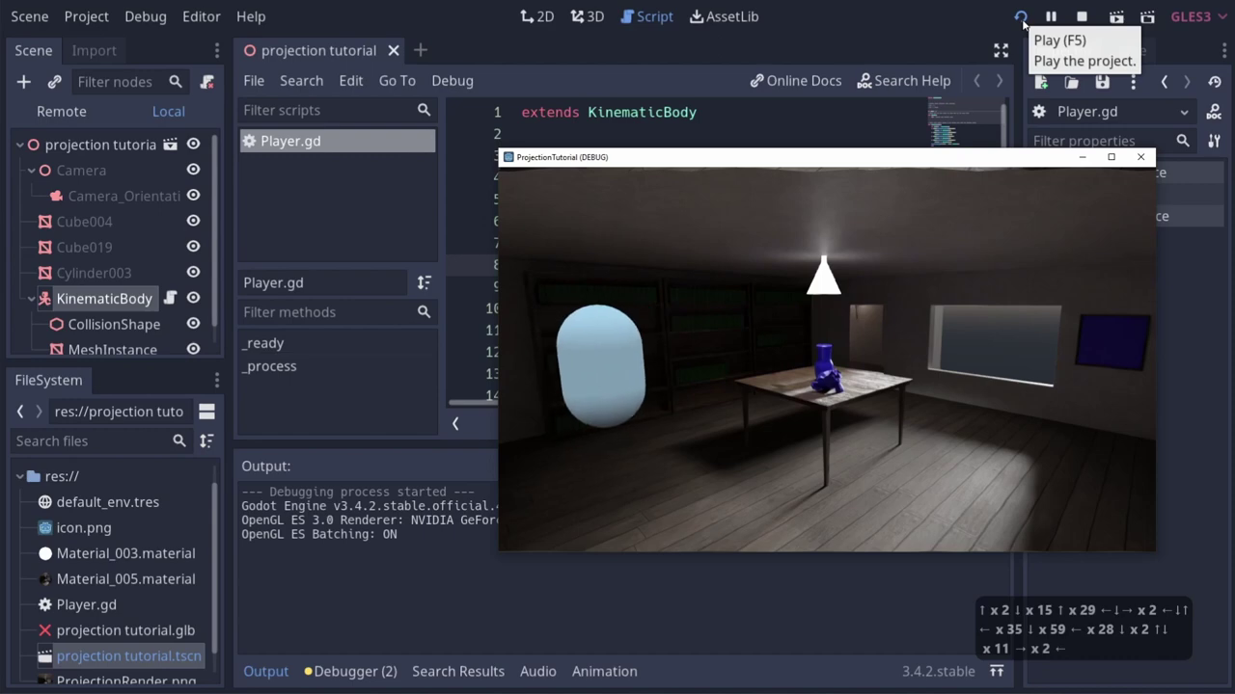
click(1134, 161)
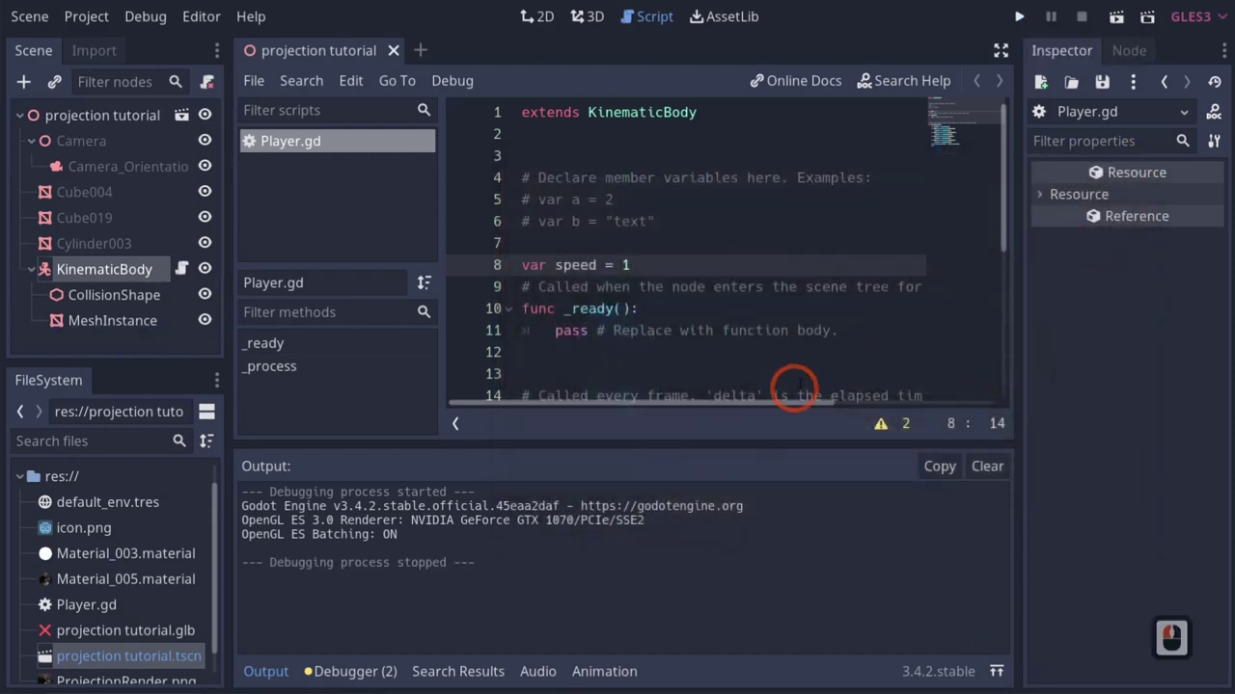
Correct the ui_right velocity in Player.gd to Vector3(-1,0,0) and save.
scroll(800, 386, down, 5)
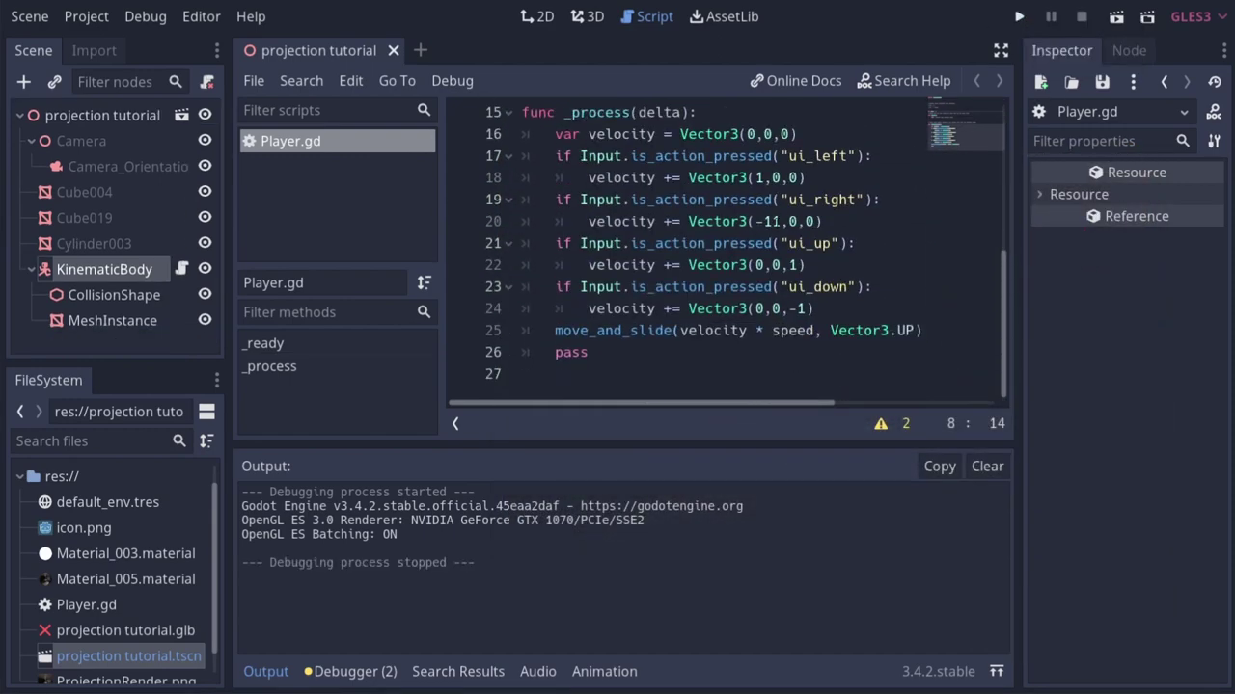
click(779, 221)
key(BackSpace)
key(ctrl+s)
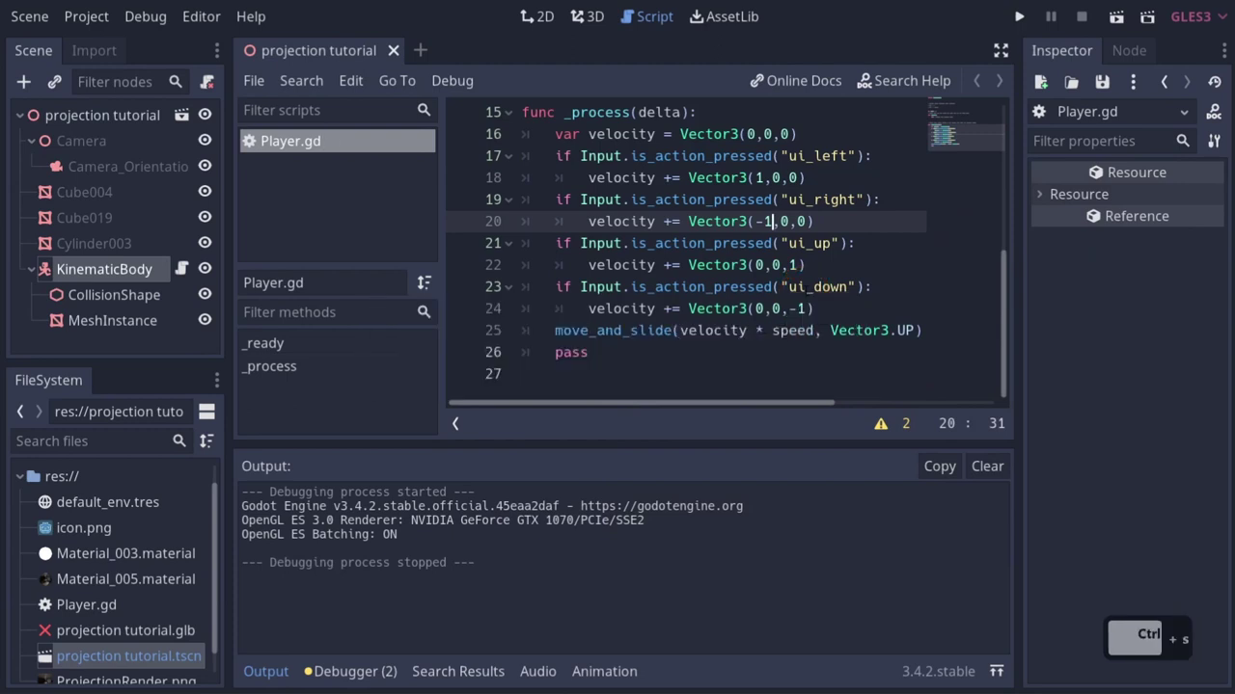
Set the speed variable in Player.gd to 8 and save.
scroll(746, 221, up, 4)
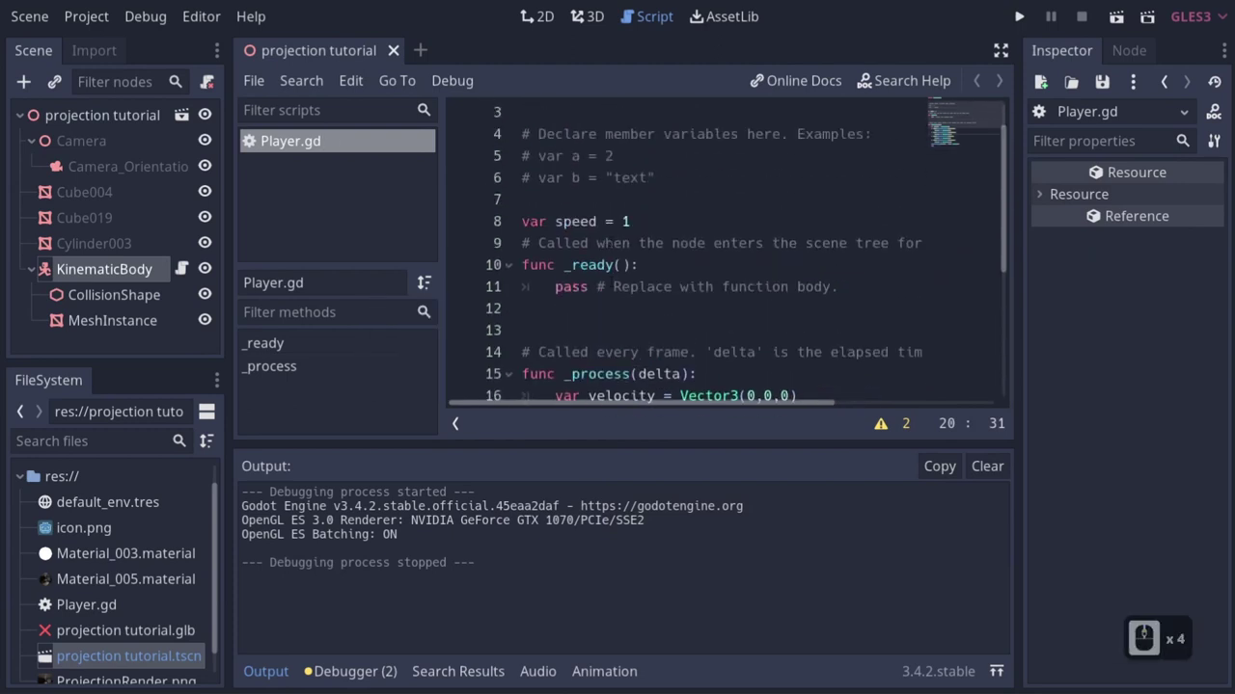
click(635, 221)
key(BackSpace)
text(8)
key(ctrl+s)
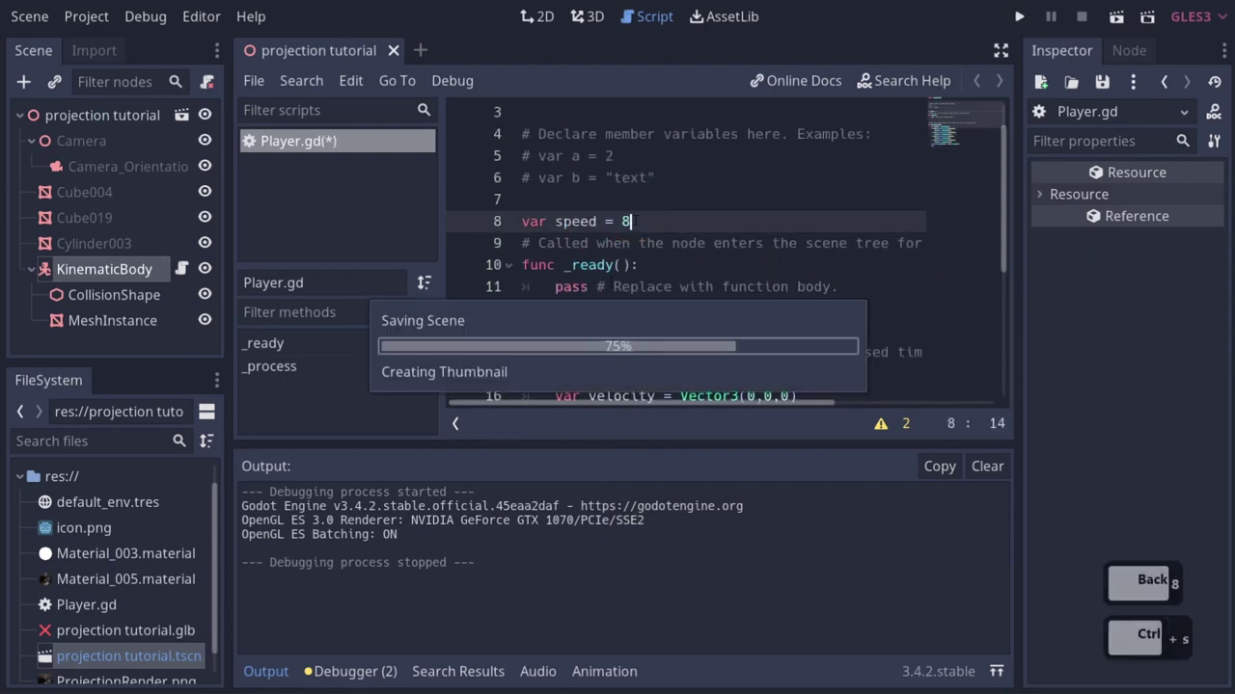
Run the project, steer the capsule in all four directions around the table to test the movement speed, and close the game.
click(1019, 17)
key(Down)
key(Up)
key(Up)
key(Left)
key(Down)
key(Right)
key(Up)
key(Left)
key(Down)
key(Right)
key(Left)
key(Down)
key(Down)
key(Up)
key(Up)
key(Up)
key(Up)
key(Left)
key(Right)
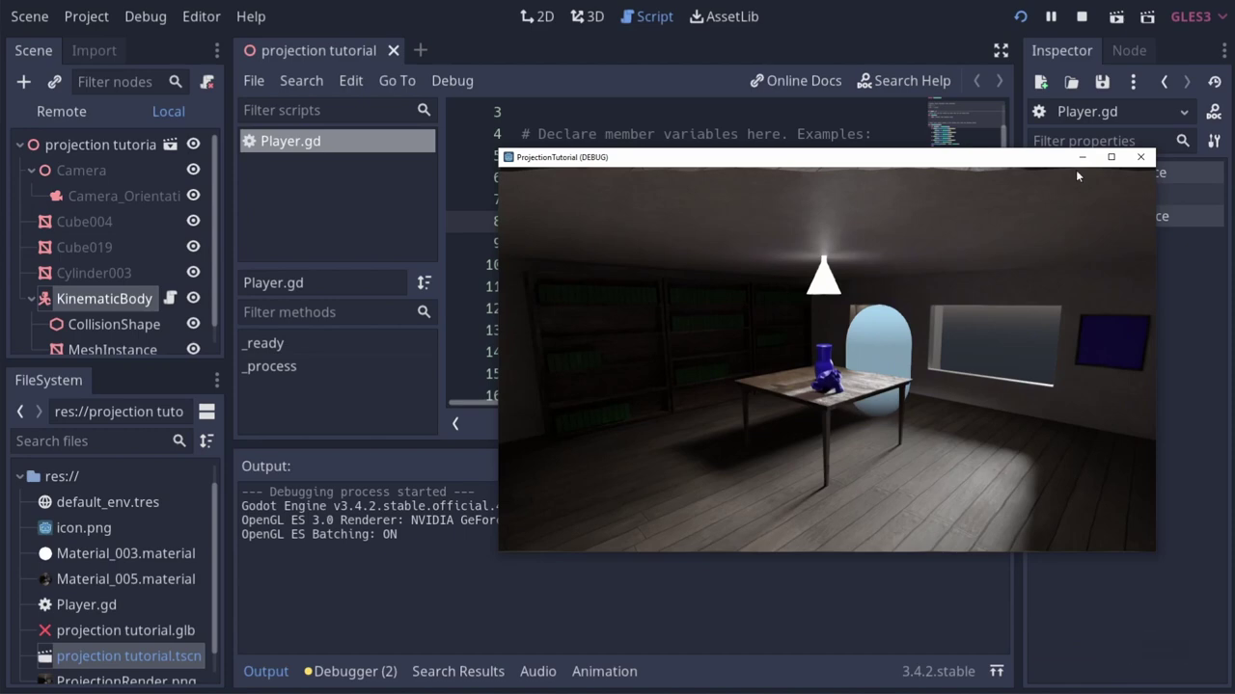
click(1139, 158)
Create multiple convex collision siblings from the Cube004 room mesh.
click(63, 201)
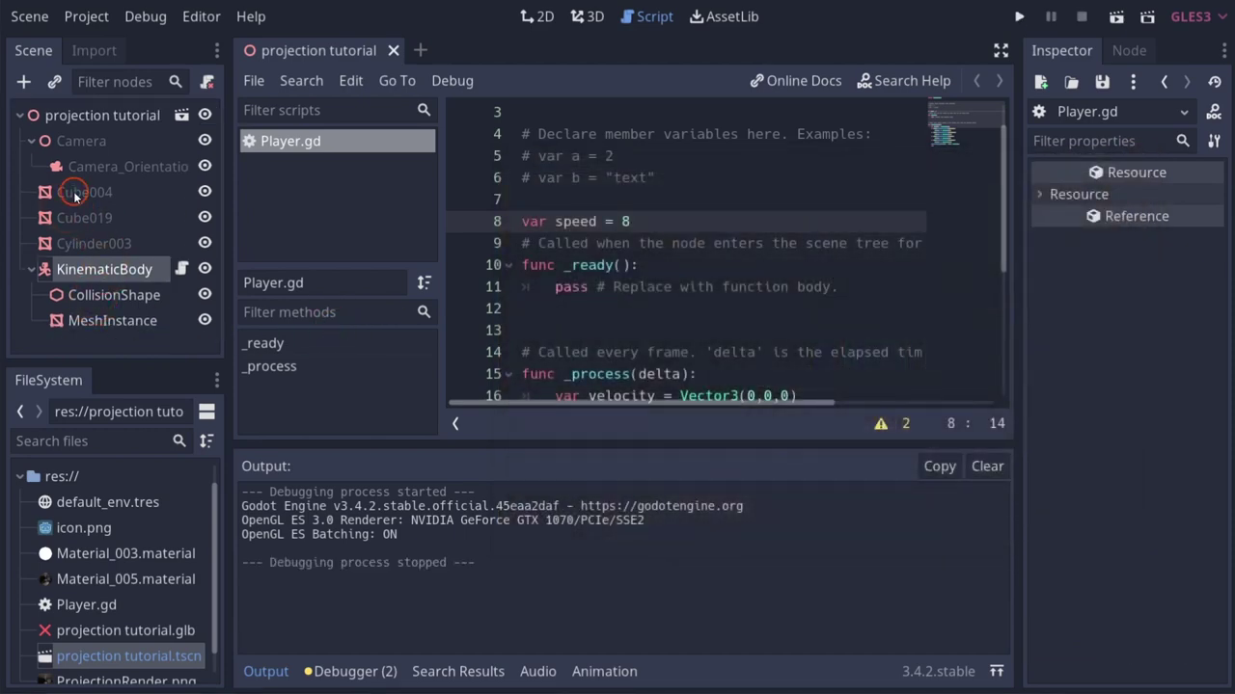
right_drag(598, 204, 616, 344)
key(a)
key(q)
click(736, 81)
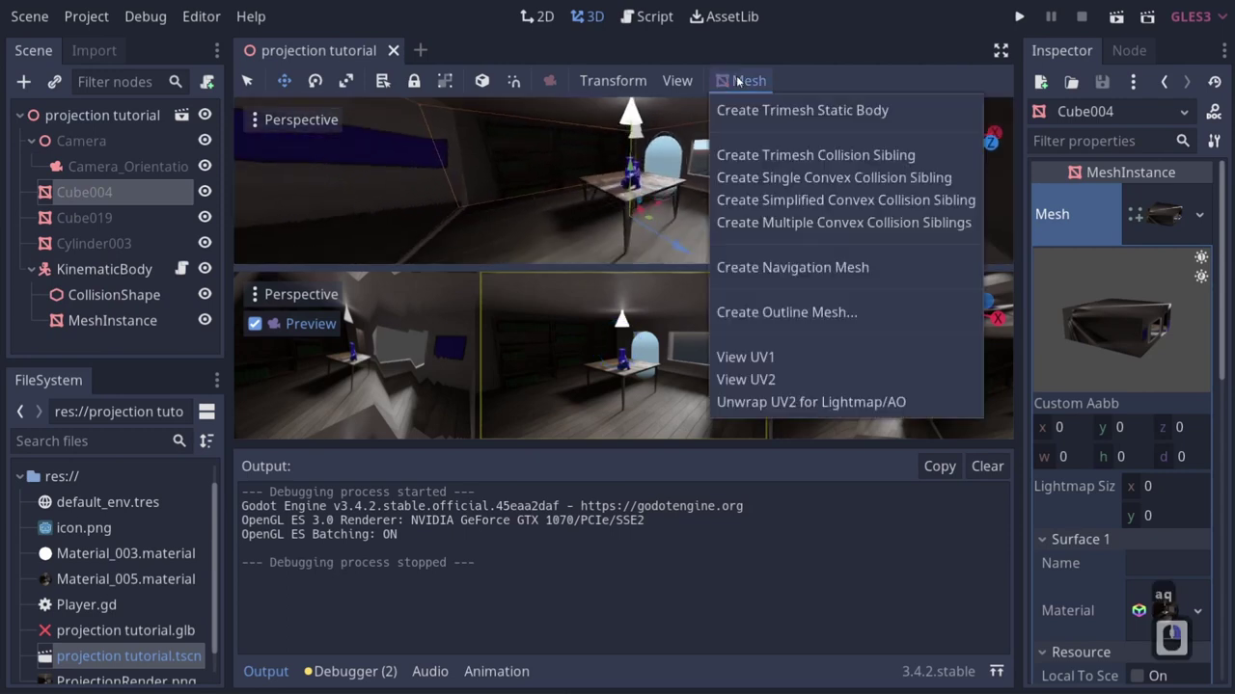
click(783, 224)
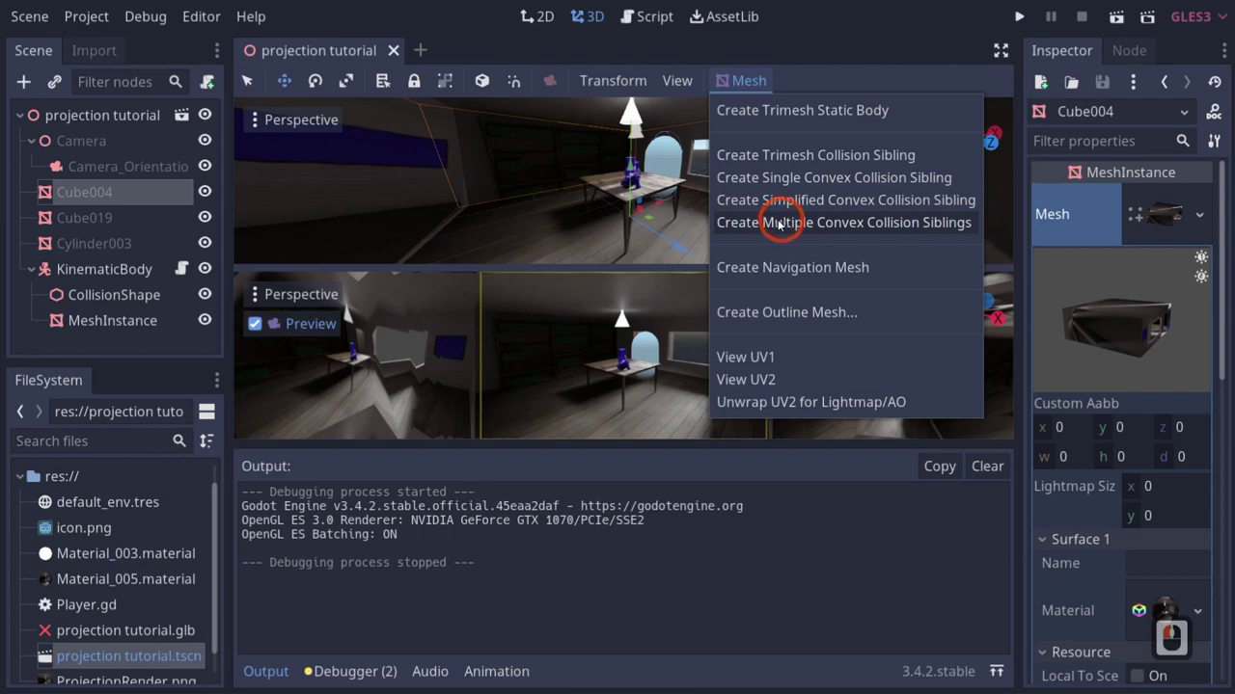
Examine the generated collision shapes around the room in the 3D view and their warnings in the scene tree.
key(d)
right_drag(596, 220, 617, 347)
key(w)
key(e)
key(a)
scroll(99, 244, down, 6)
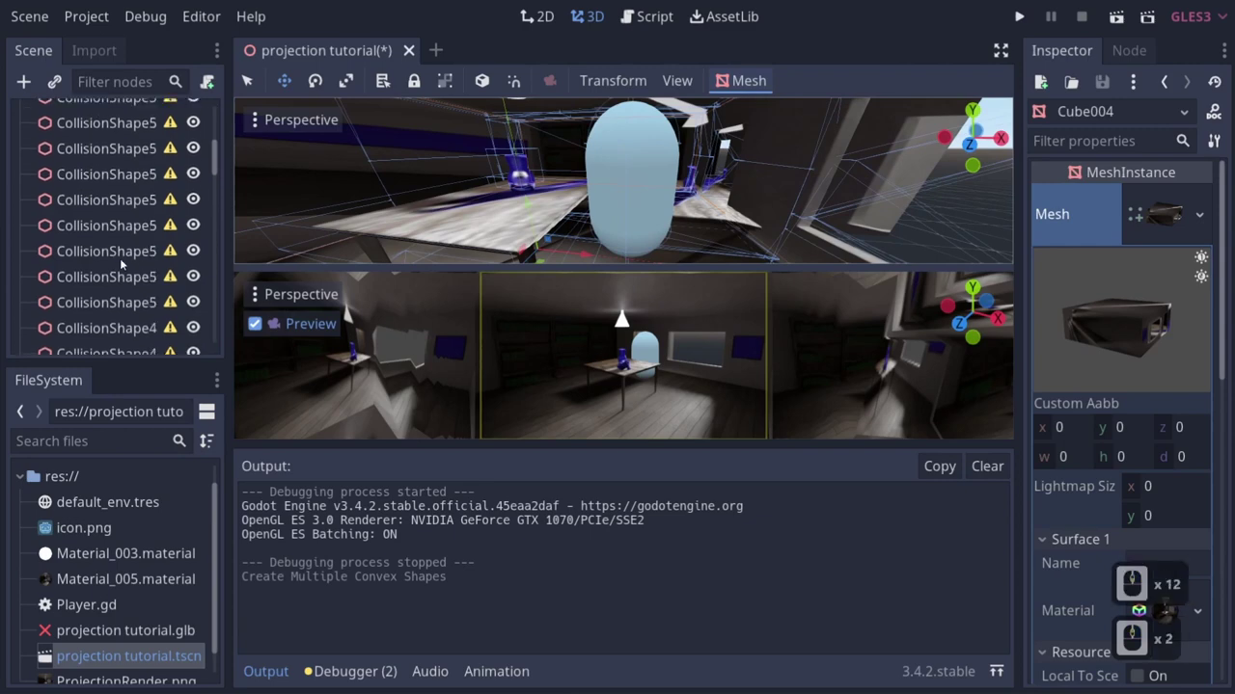
scroll(121, 221, up, 6)
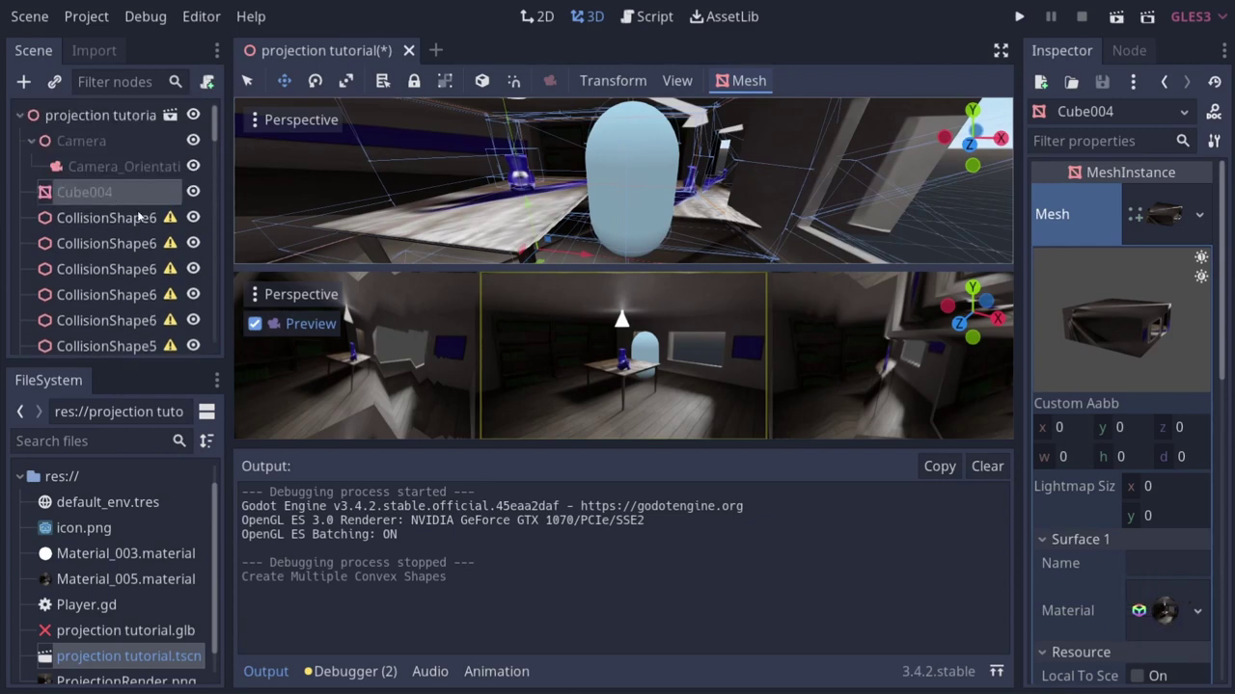
mouse_move(164, 222)
Add a StaticBody node as a child of the scene's root node.
right_click(90, 121)
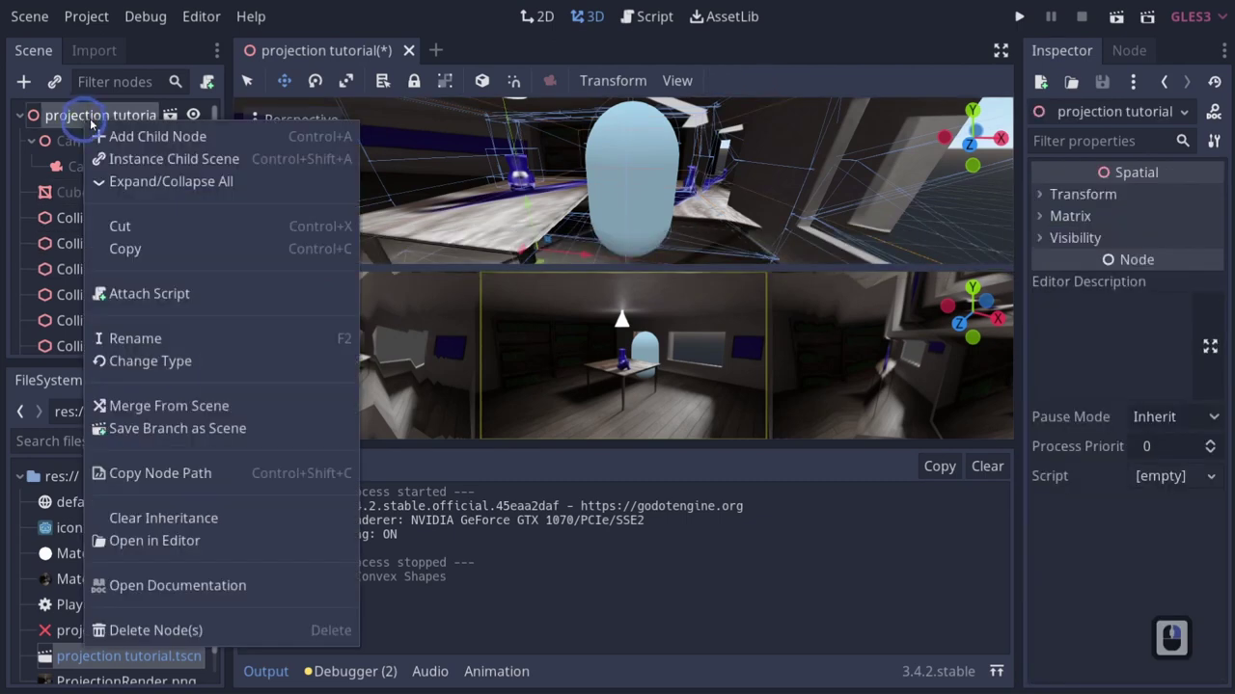
click(136, 136)
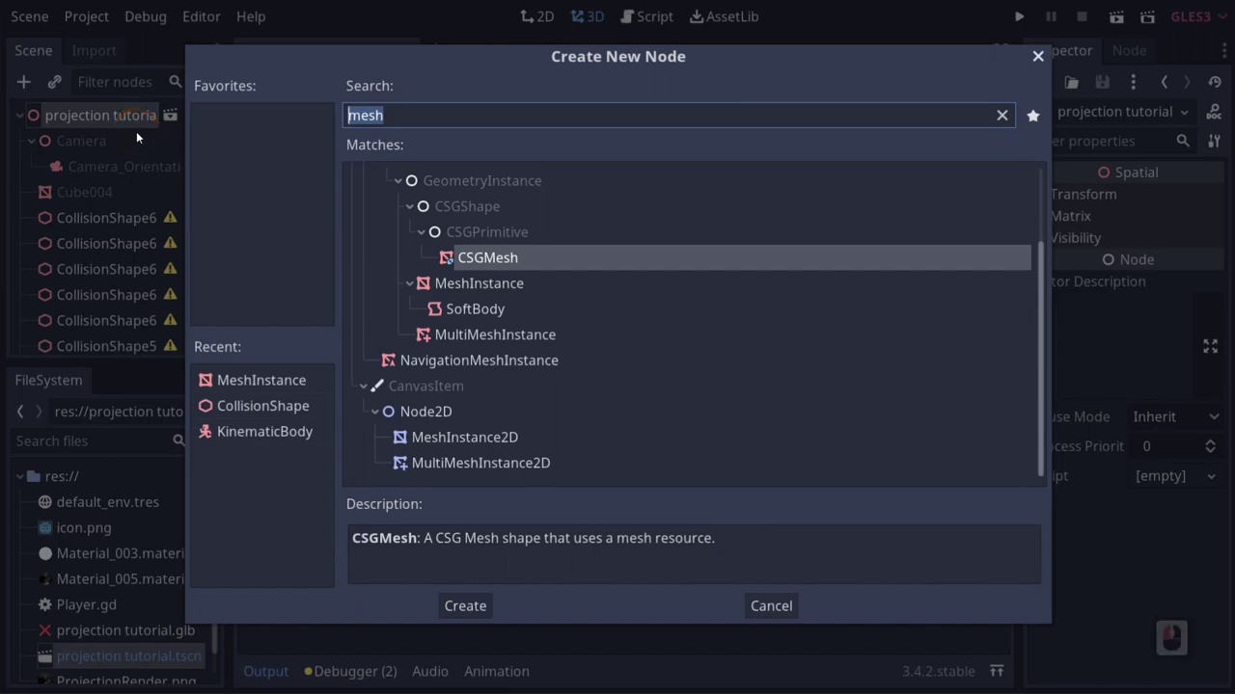
text(satic)
key(Return)
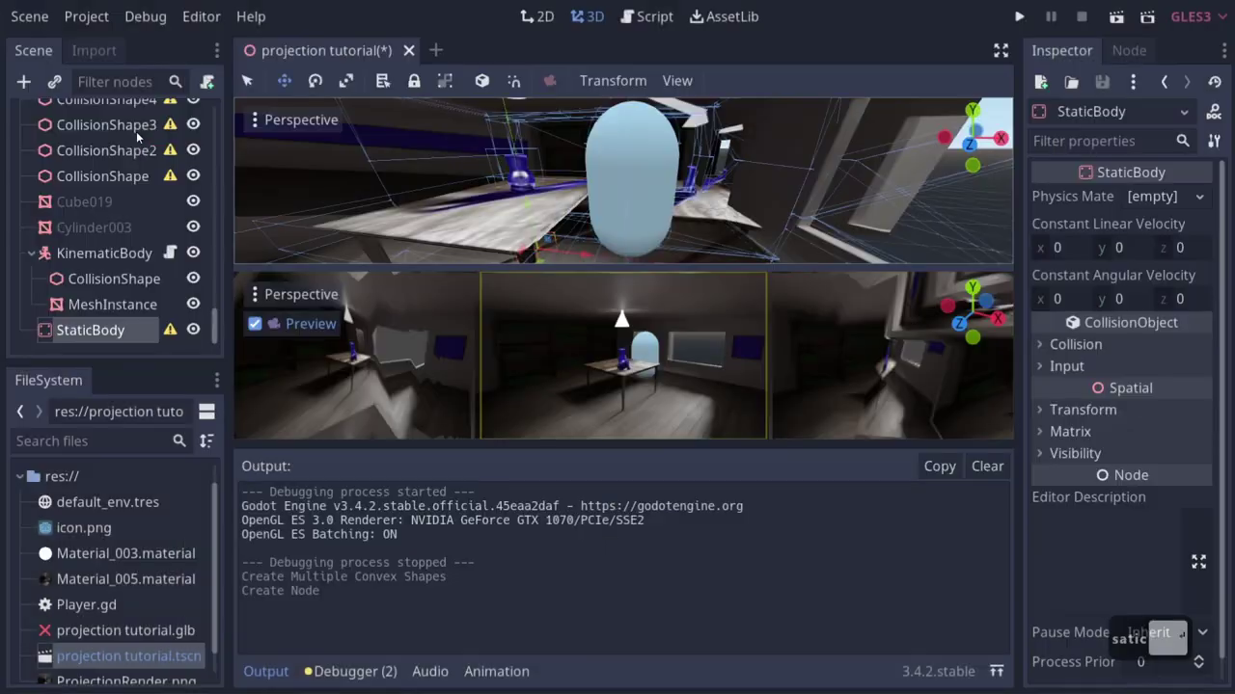
Reparent all the collision shapes generated beside Cube004 to the StaticBody and collapse its branch in the scene tree.
scroll(101, 195, up, 6)
click(101, 193)
scroll(101, 193, up, 20)
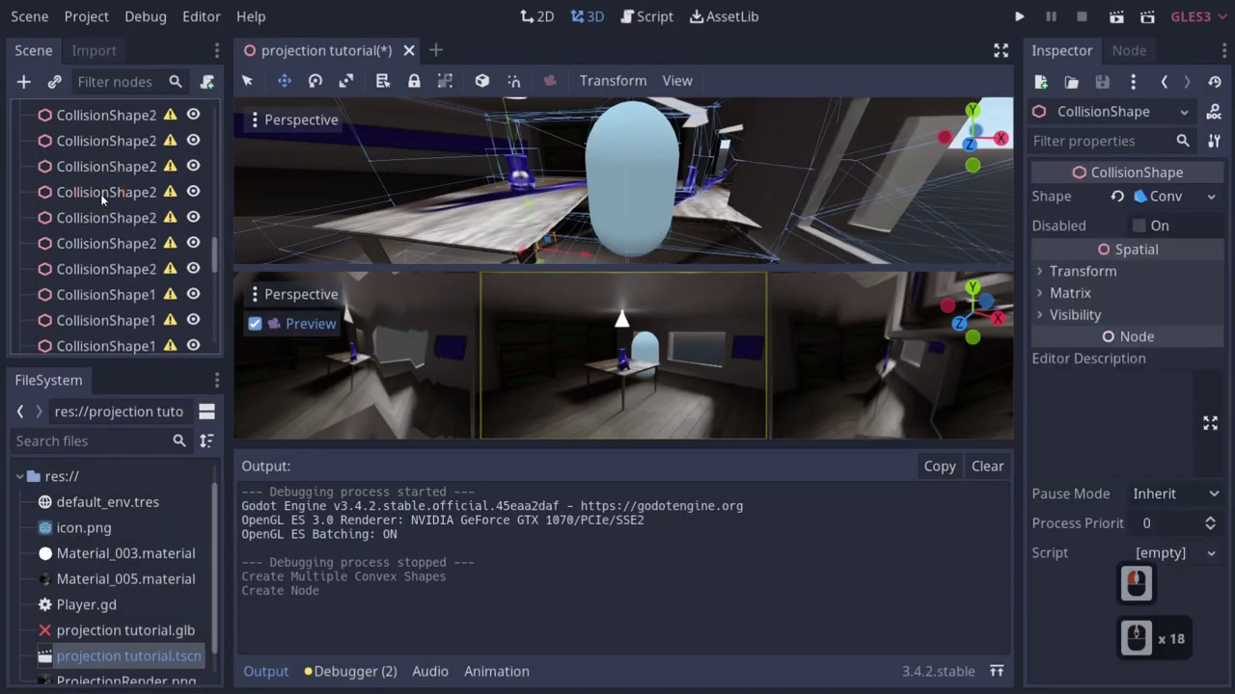
scroll(93, 212, up, 17)
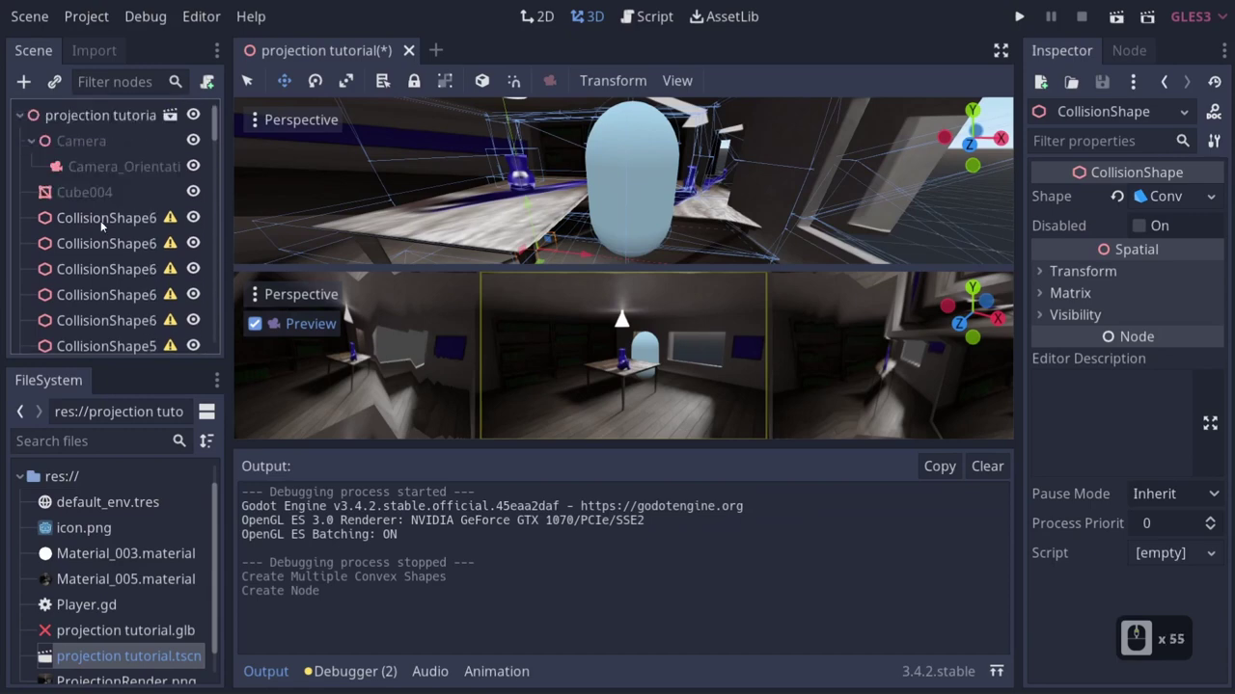
shift+click(91, 215)
scroll(138, 329, down, 14)
scroll(137, 329, down, 20)
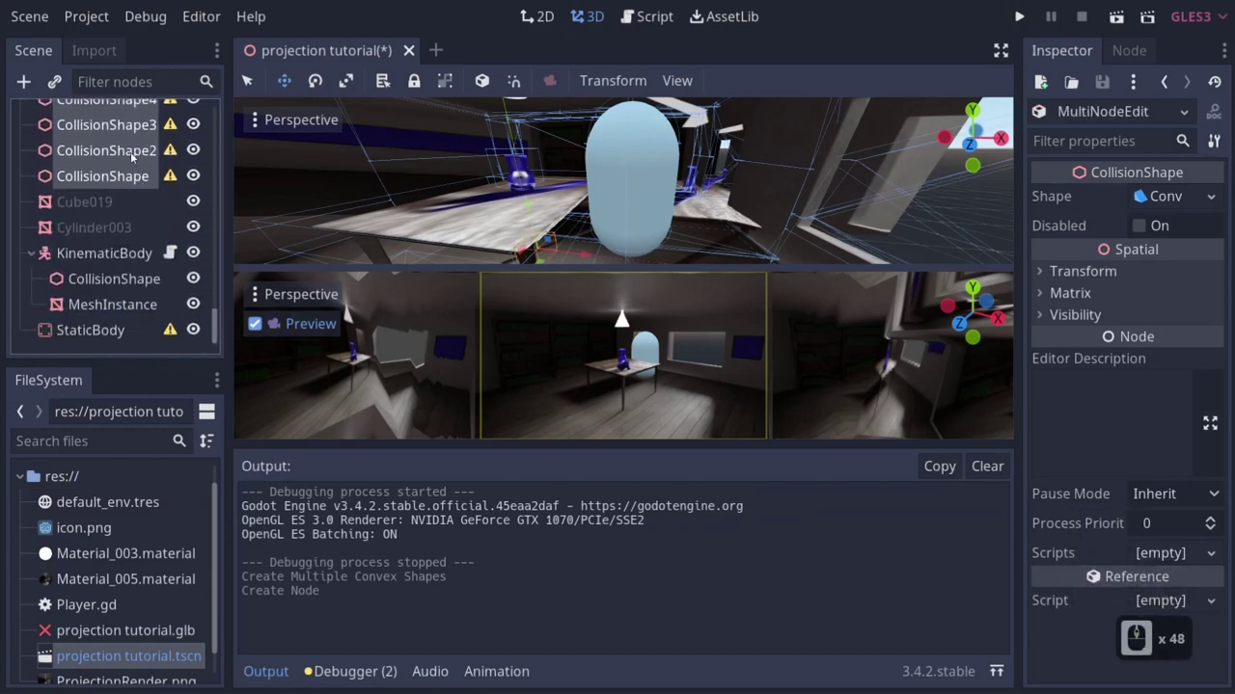
drag(135, 155, 97, 329)
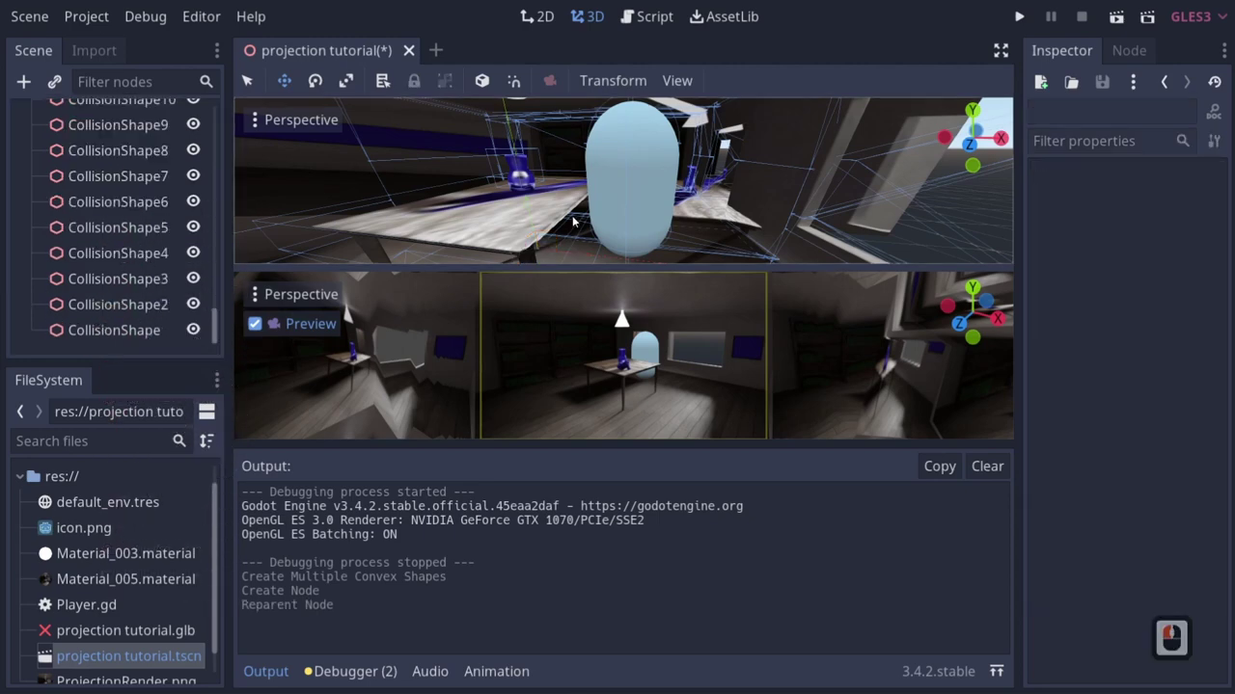
scroll(162, 210, up, 20)
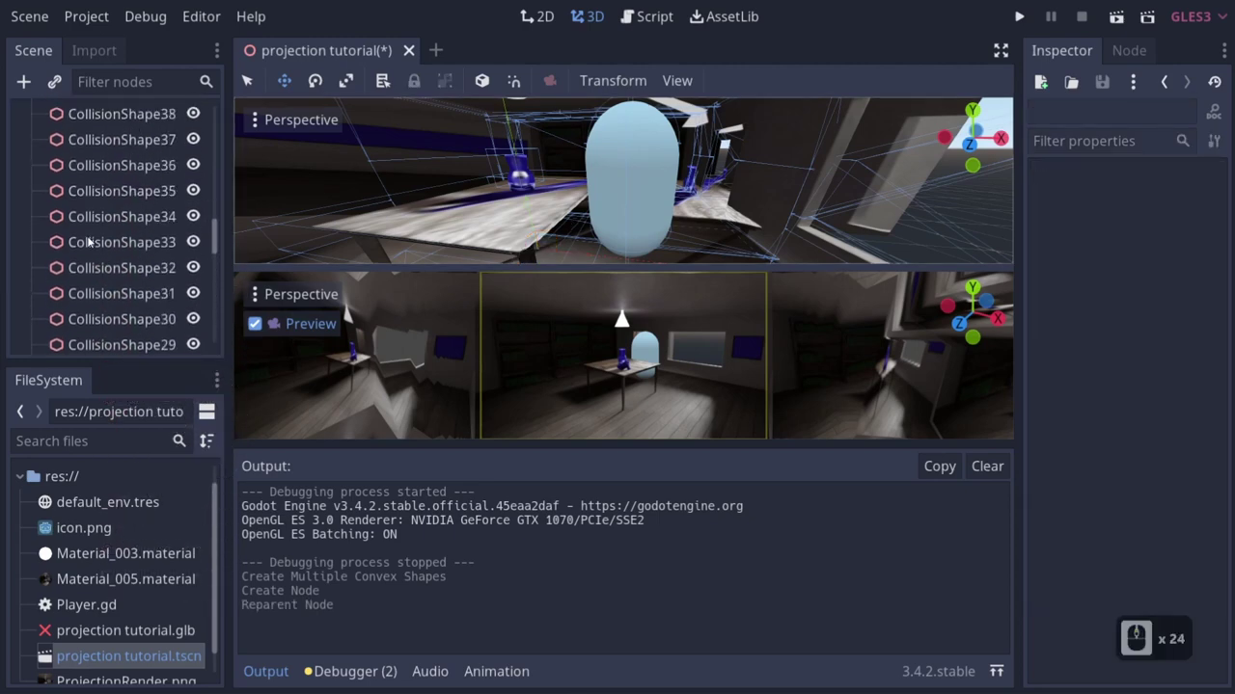
scroll(85, 245, up, 16)
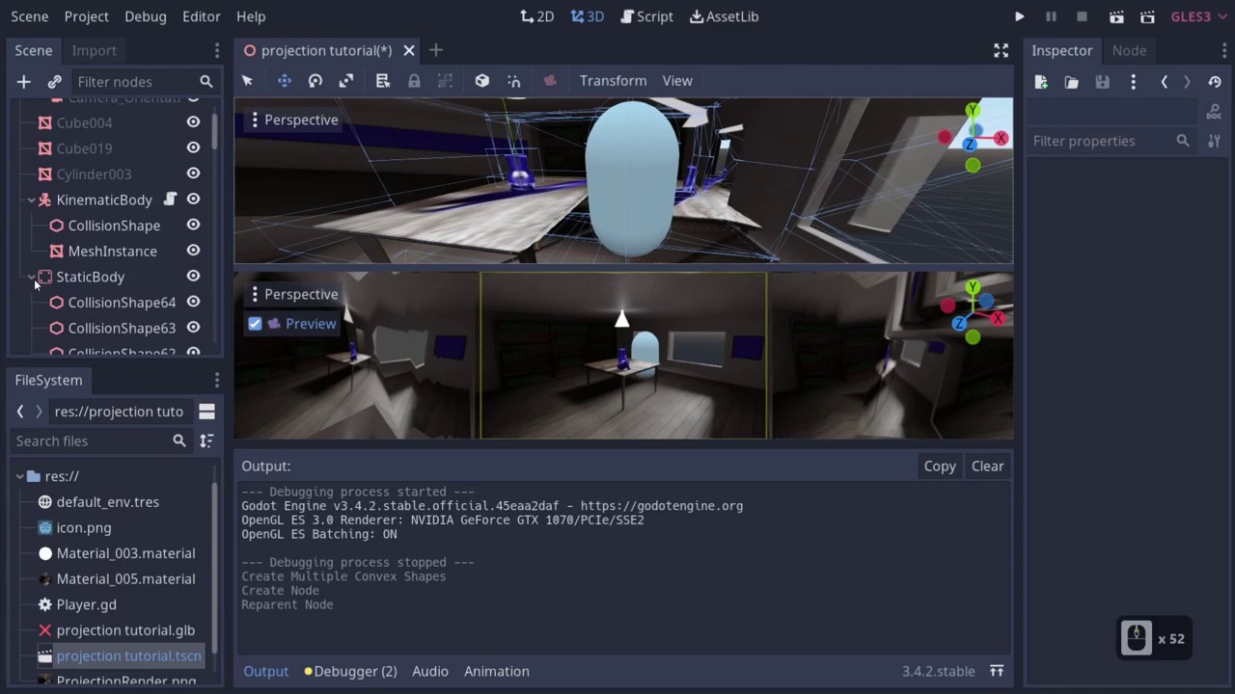
click(32, 277)
Select the KinematicBody, move the capsule slightly sideways, and view the collision outlines around the table up close.
click(784, 237)
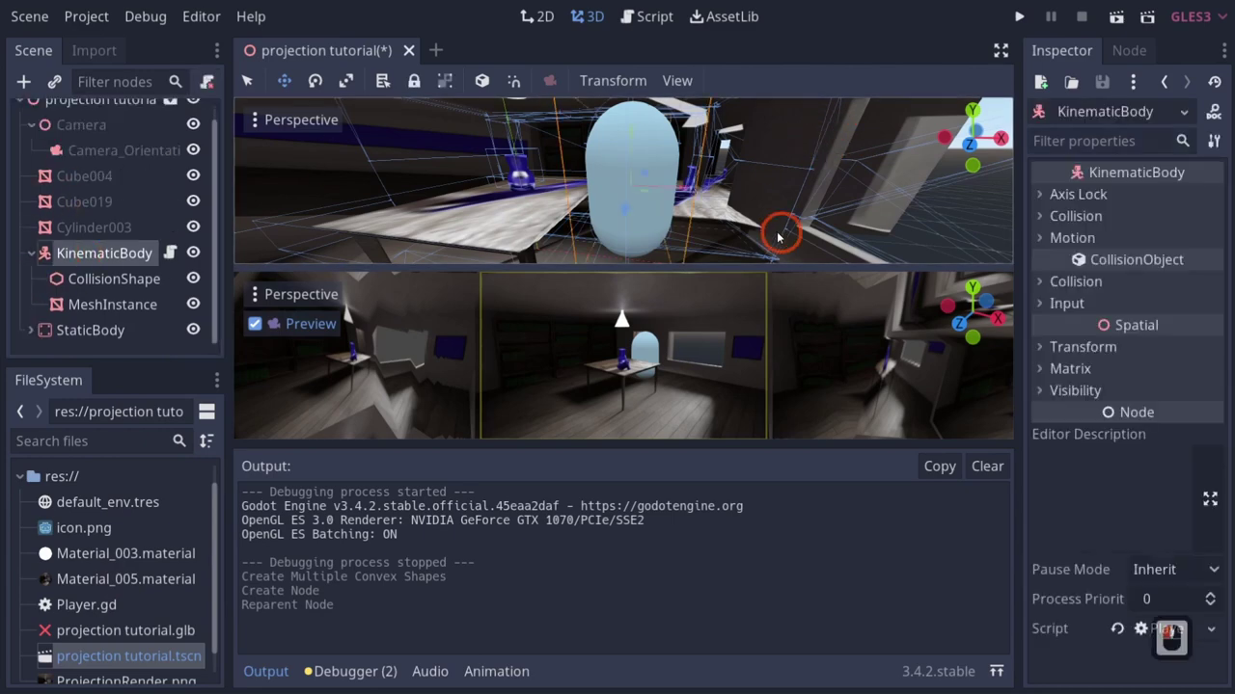
drag(681, 191, 718, 192)
right_drag(649, 201, 618, 208)
key(a)
key(a)
key(w)
key(e)
key(s)
click(580, 176)
key(w)
click(626, 181)
click(628, 189)
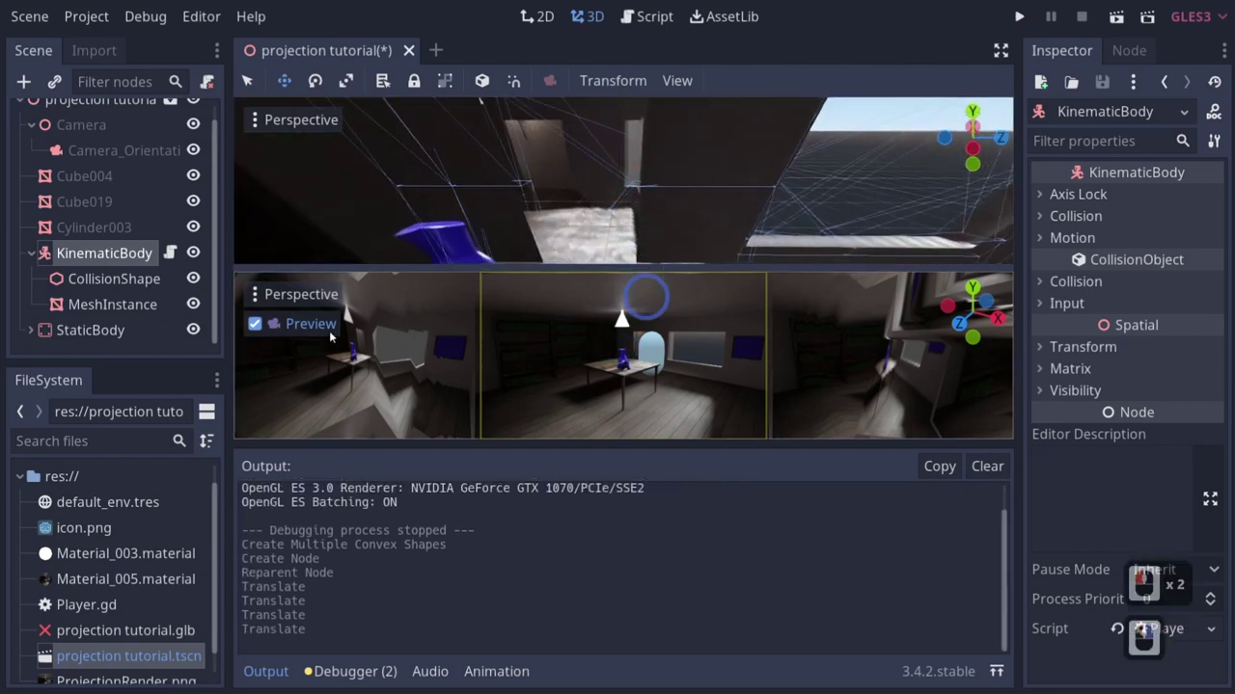
Switch the 3D editor to one viewport and approach the collision outlines on the wall near the window.
click(677, 81)
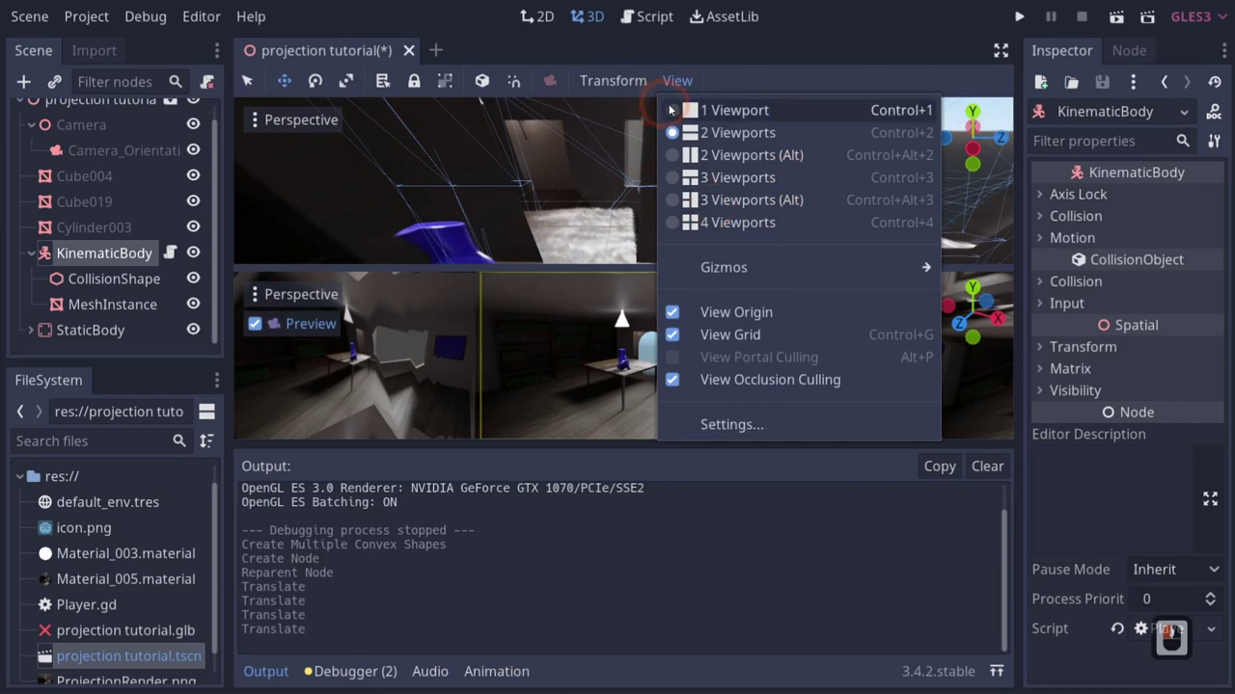
click(734, 110)
right_click(540, 270)
key(s)
right_drag(617, 299, 677, 286)
key(d)
key(w)
key(a)
click(689, 289)
key(a)
key(w)
click(728, 267)
With the Select tool, pick CollisionShape8 and CollisionShape6 on the wall beside the window and delete both.
click(251, 83)
click(714, 279)
shift+click(701, 310)
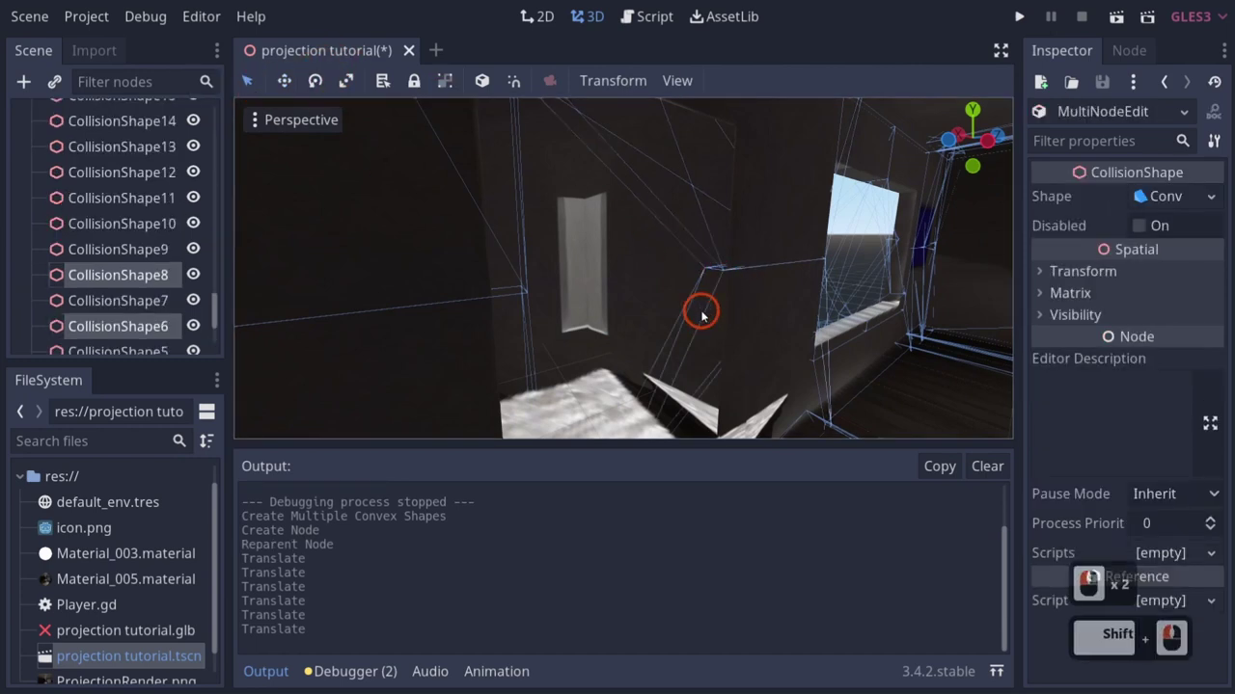
key(Delete)
key(Return)
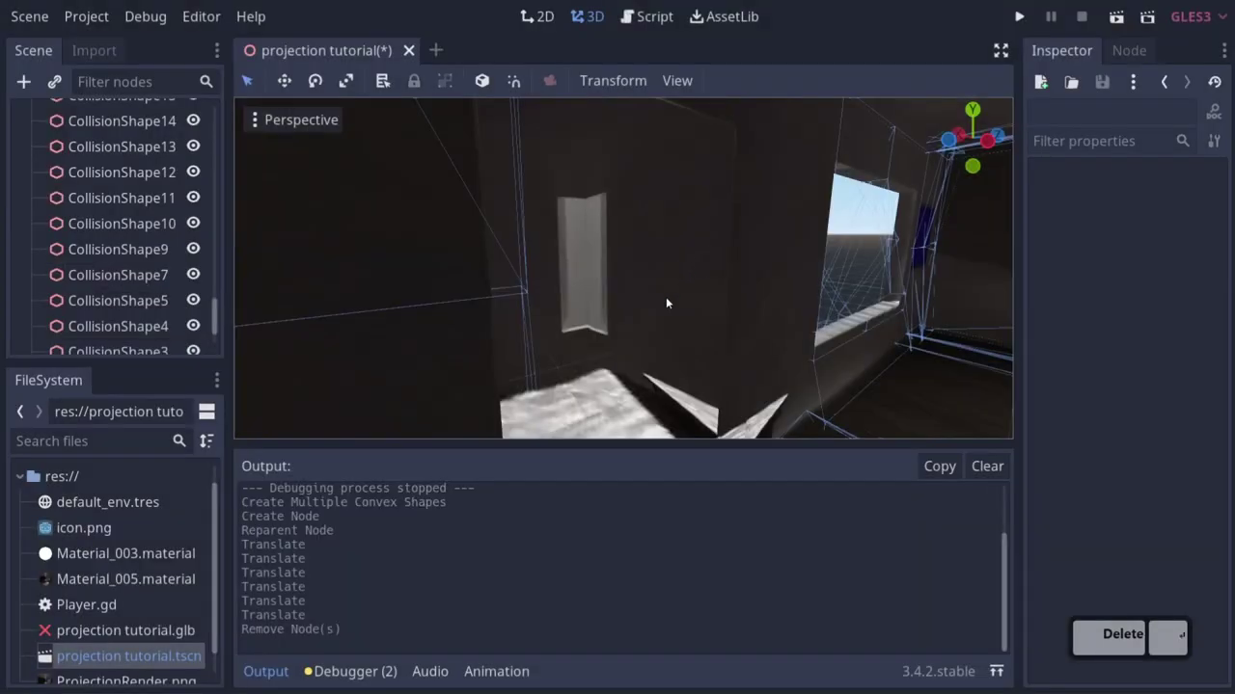
Select CollisionShape32 and CollisionShape28 on the wall beside the window together and delete both.
click(525, 278)
right_drag(526, 278, 653, 293)
shift+click(673, 294)
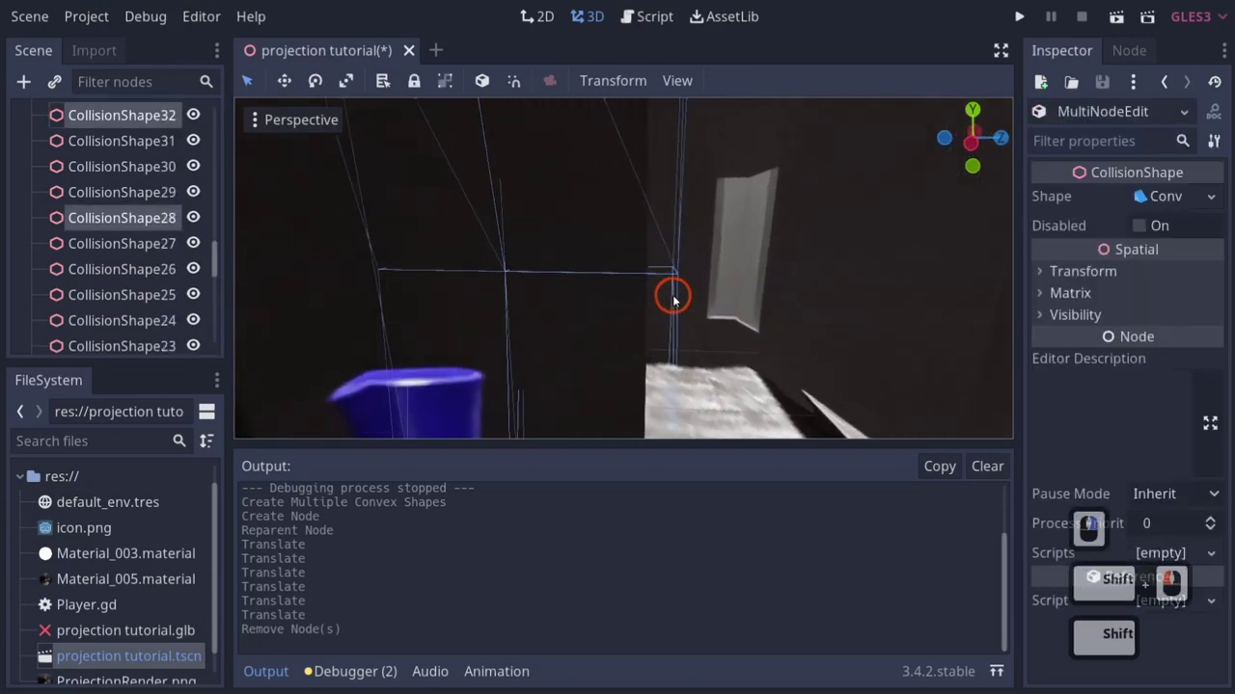
key(Delete)
Back away from the wall and view the capsule, table and window with the remaining collision outlines.
click(574, 360)
right_drag(634, 344, 689, 254)
key(s)
key(s)
key(s)
key(s)
key(s)
key(s)
key(s)
key(d)
key(d)
key(d)
key(d)
key(d)
key(d)
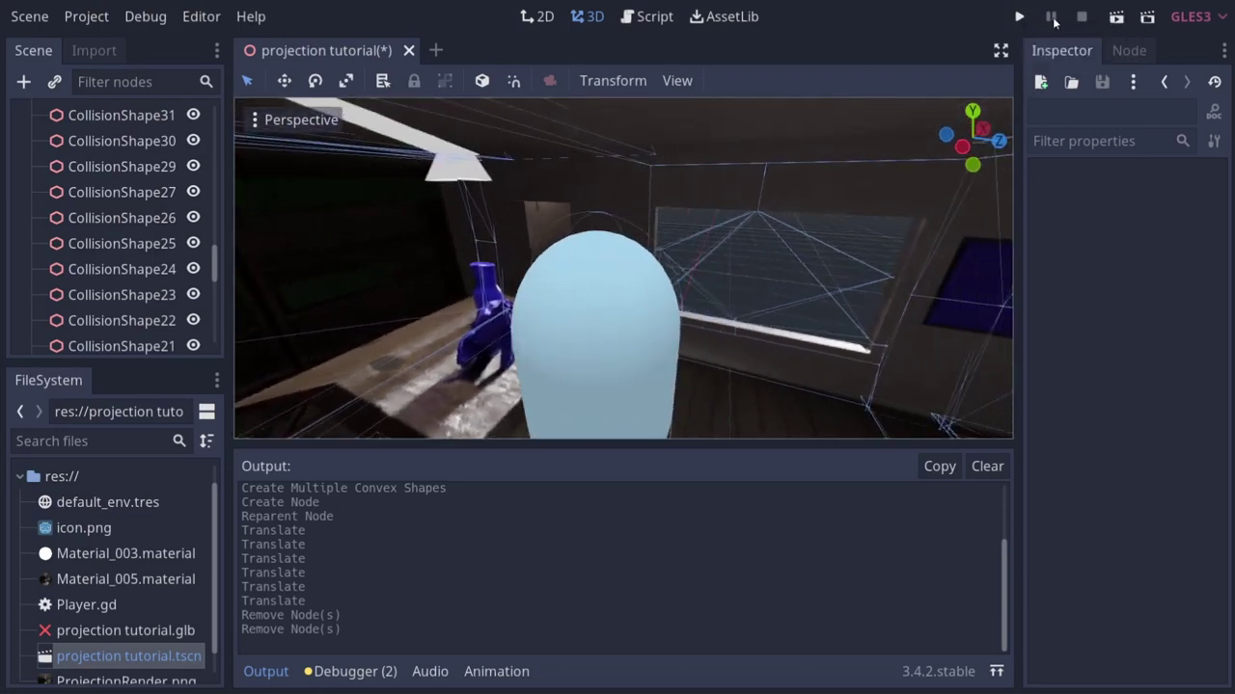
Run the current scene, move the capsule in all directions around the room to test the collisions, and close the game window.
click(1114, 16)
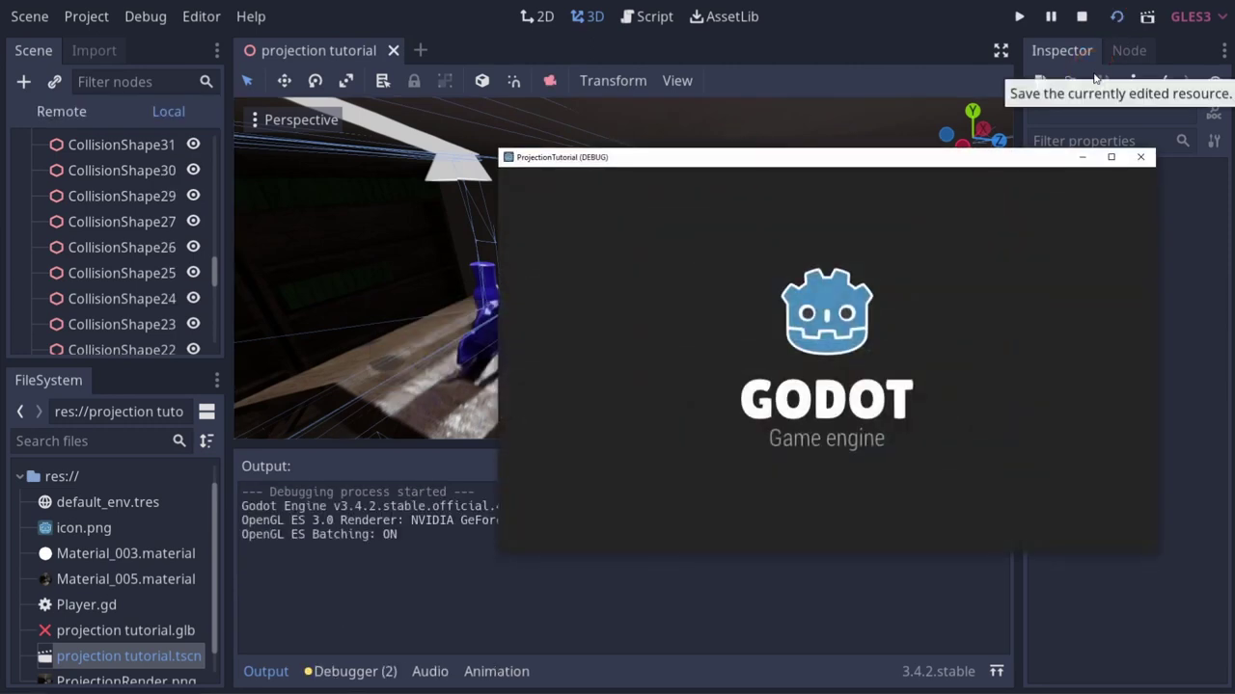
key(Left)
key(Left)
key(Left)
key(Left)
key(Right)
key(Right)
key(Right)
key(Right)
key(Right)
key(Right)
key(Right)
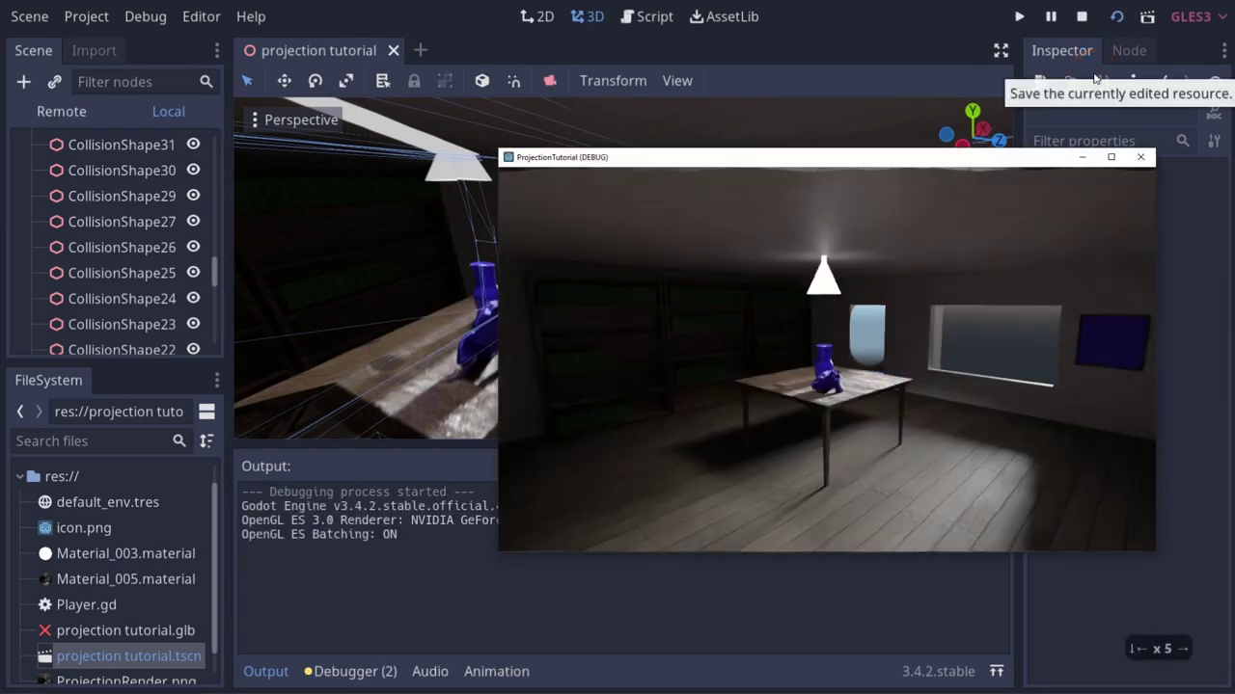
key(Down)
key(Left)
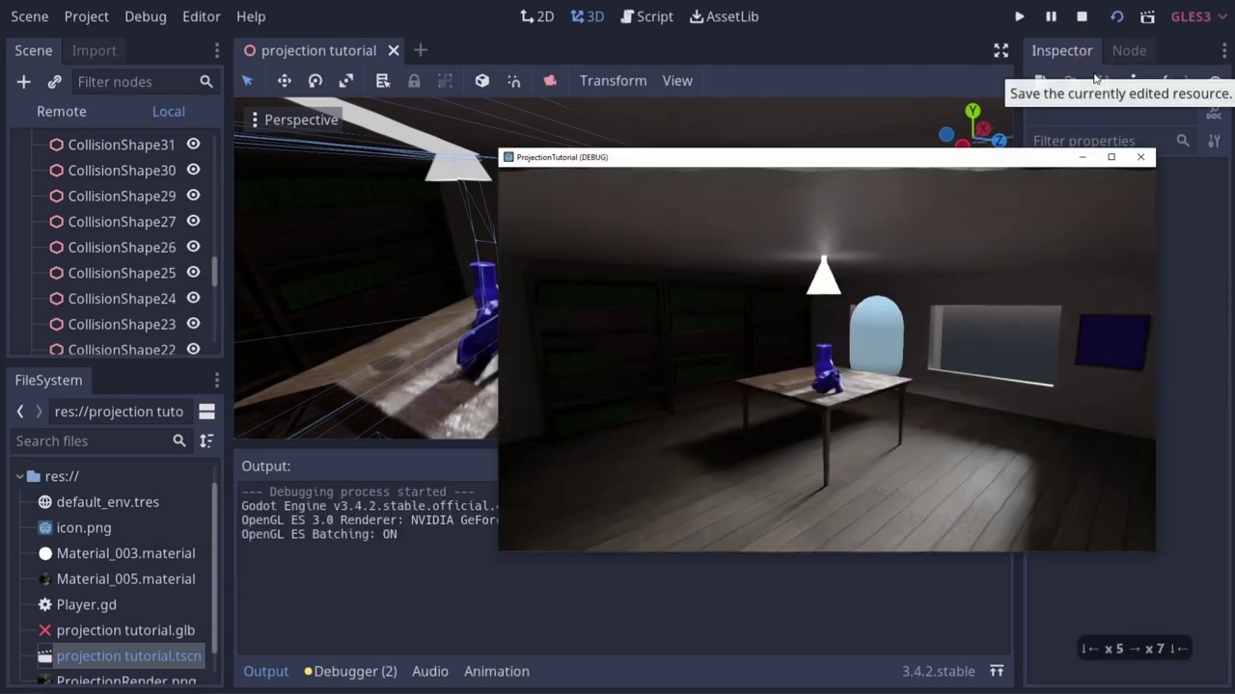
key(Up)
key(Up)
key(Up)
key(Left)
key(Right)
key(Right)
key(Up)
key(Down)
key(Left)
key(Down)
key(Left)
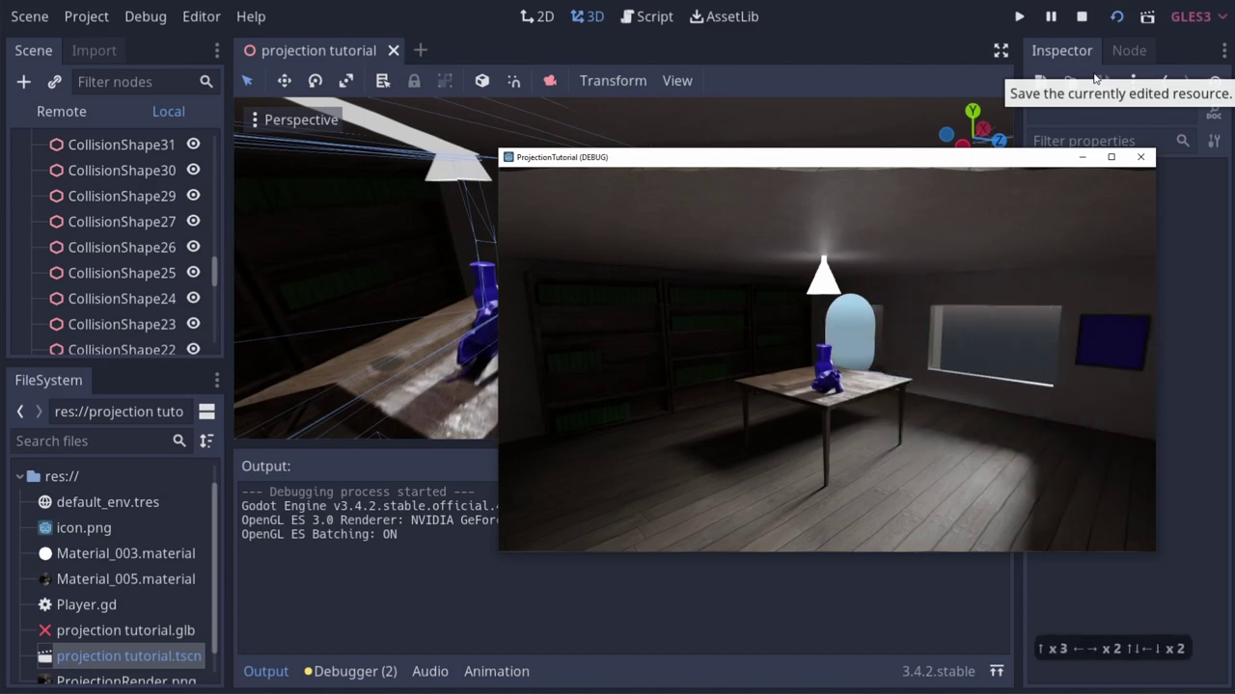
key(Right)
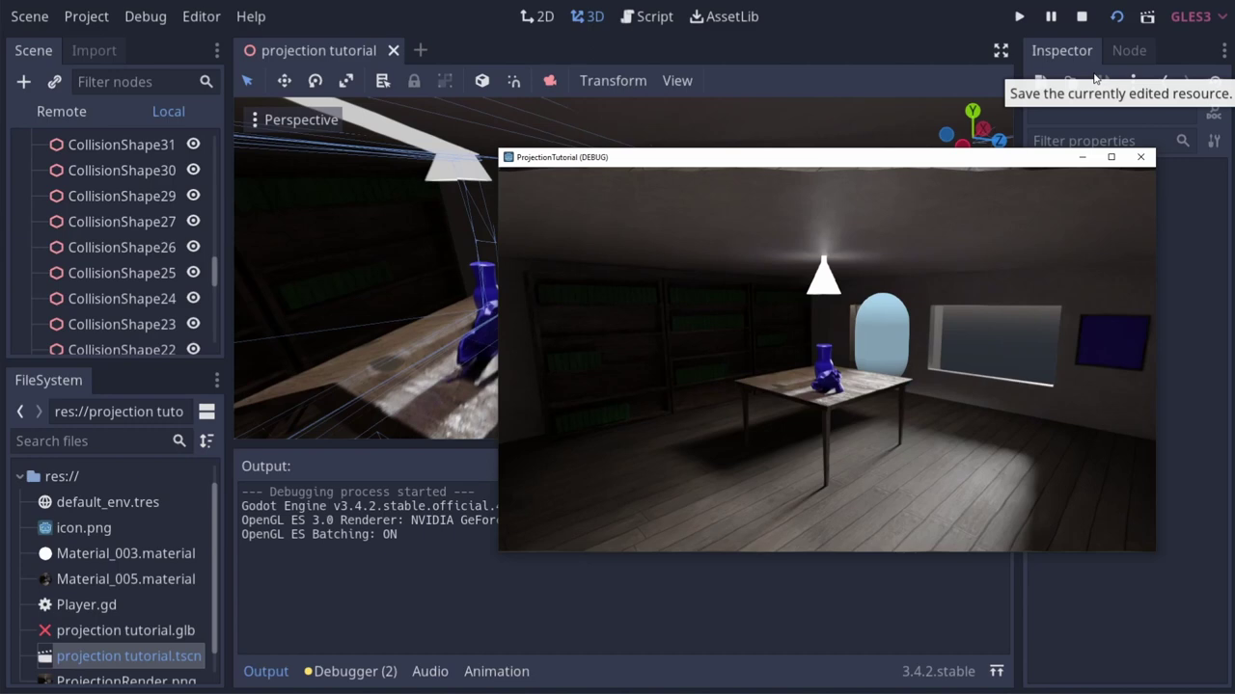
key(Up)
key(Left)
key(Right)
key(Up)
key(Left)
key(Left)
key(Right)
key(Down)
key(Up)
key(Down)
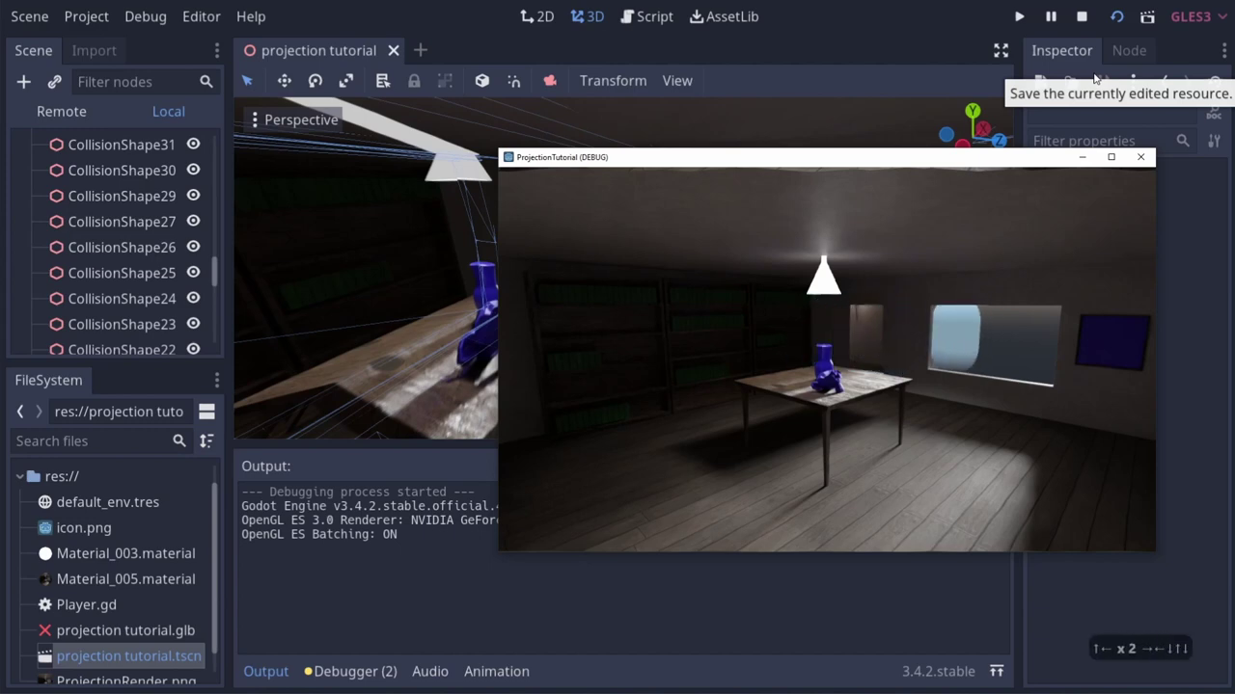
key(Left)
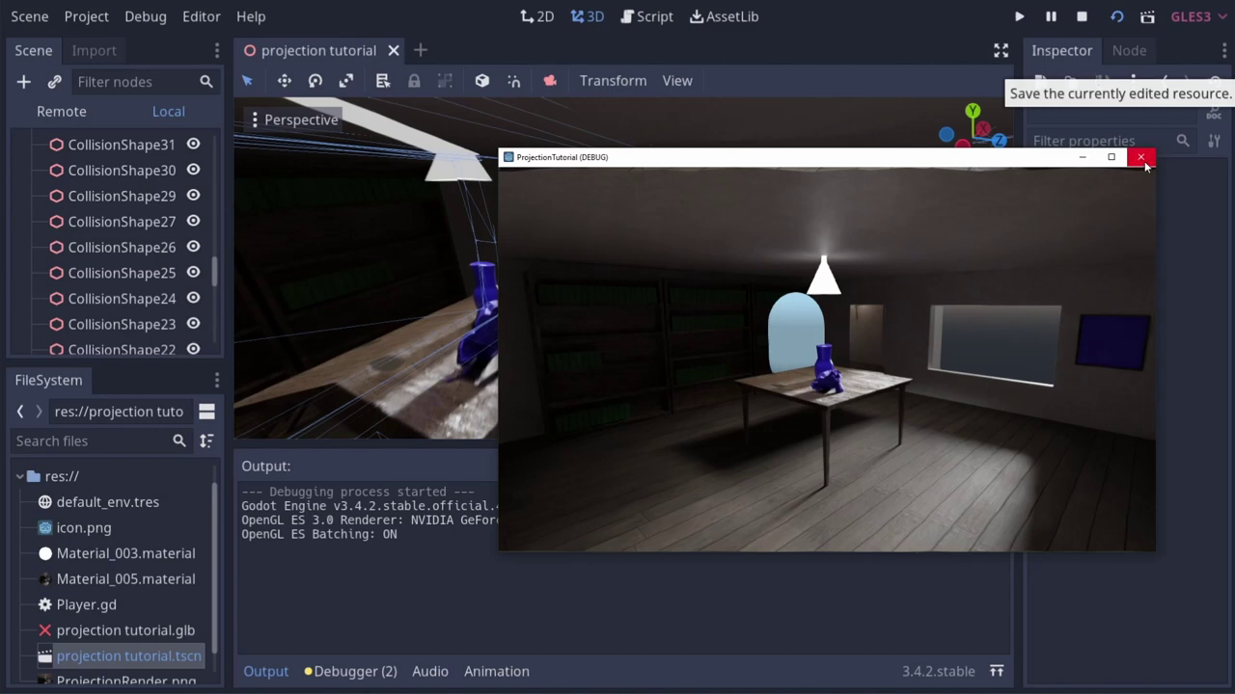
click(1141, 158)
Collapse the StaticBody branch and add an Area node as a child of the projection tutorial root node.
scroll(135, 190, up, 20)
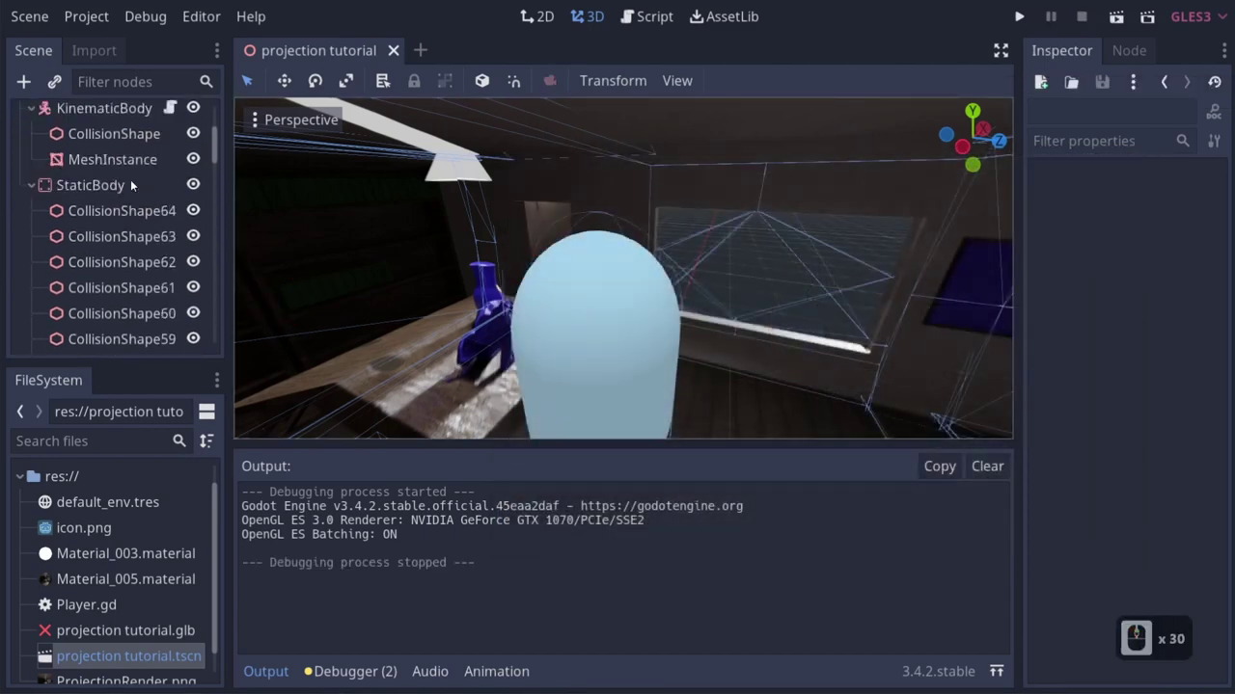
scroll(87, 299, up, 8)
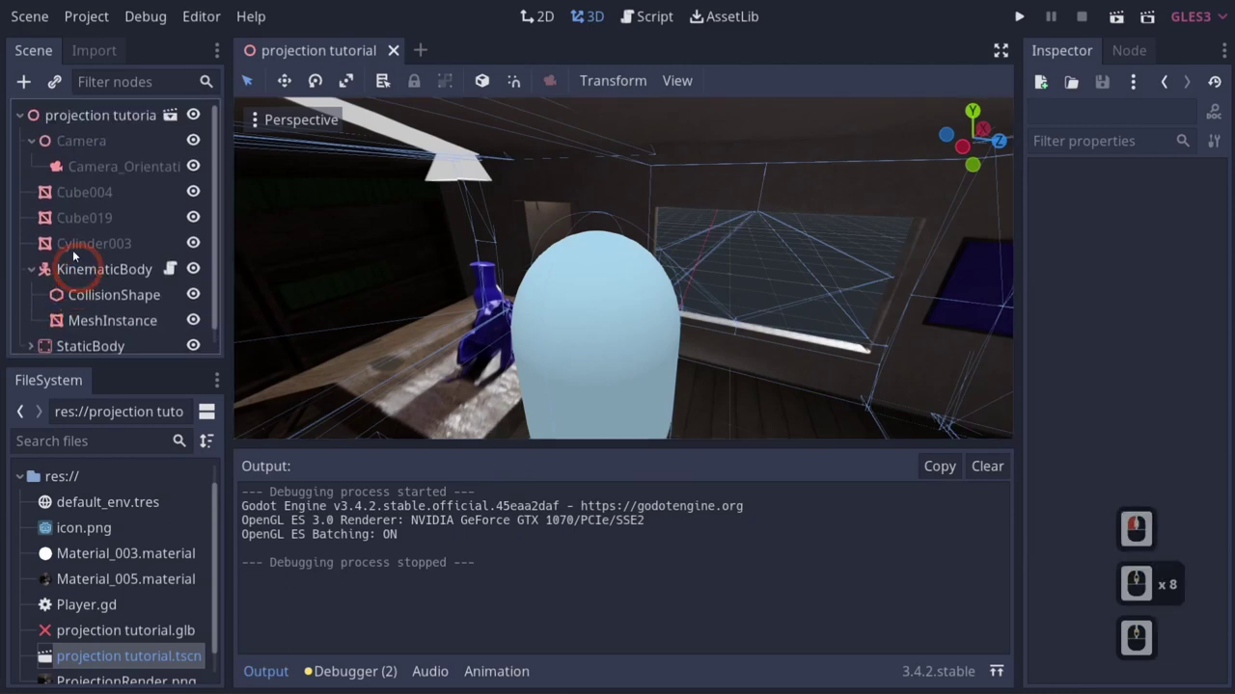
right_click(87, 120)
click(106, 135)
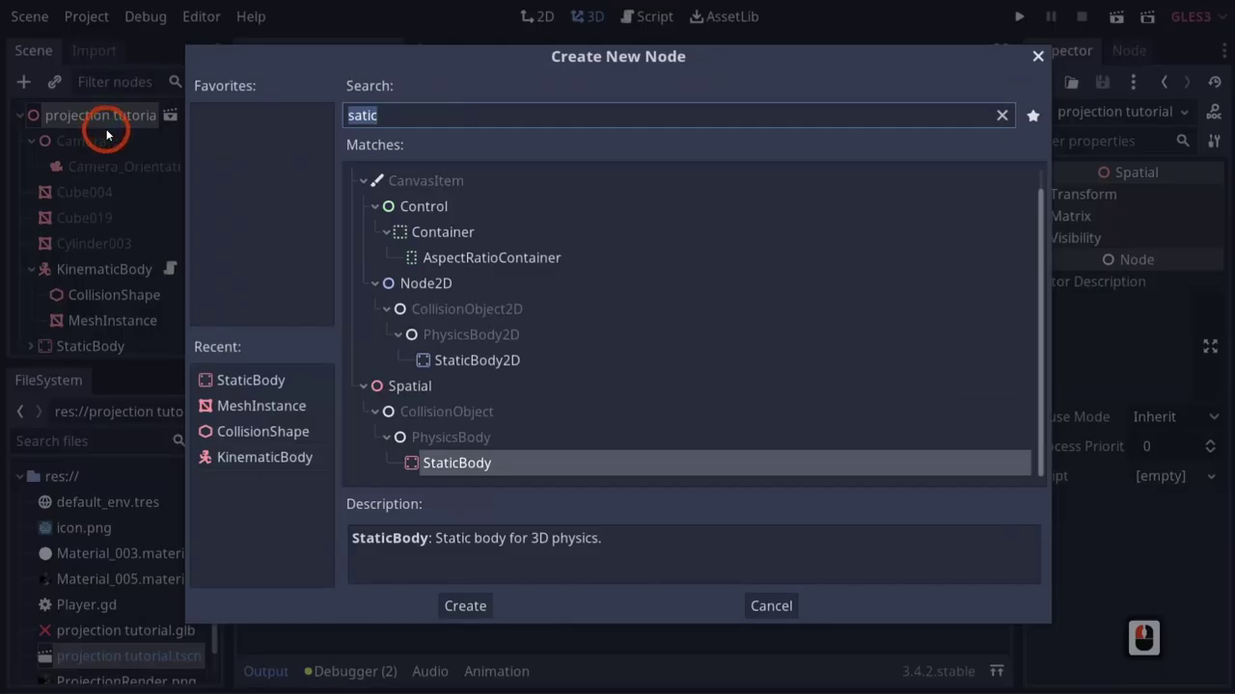
text(area)
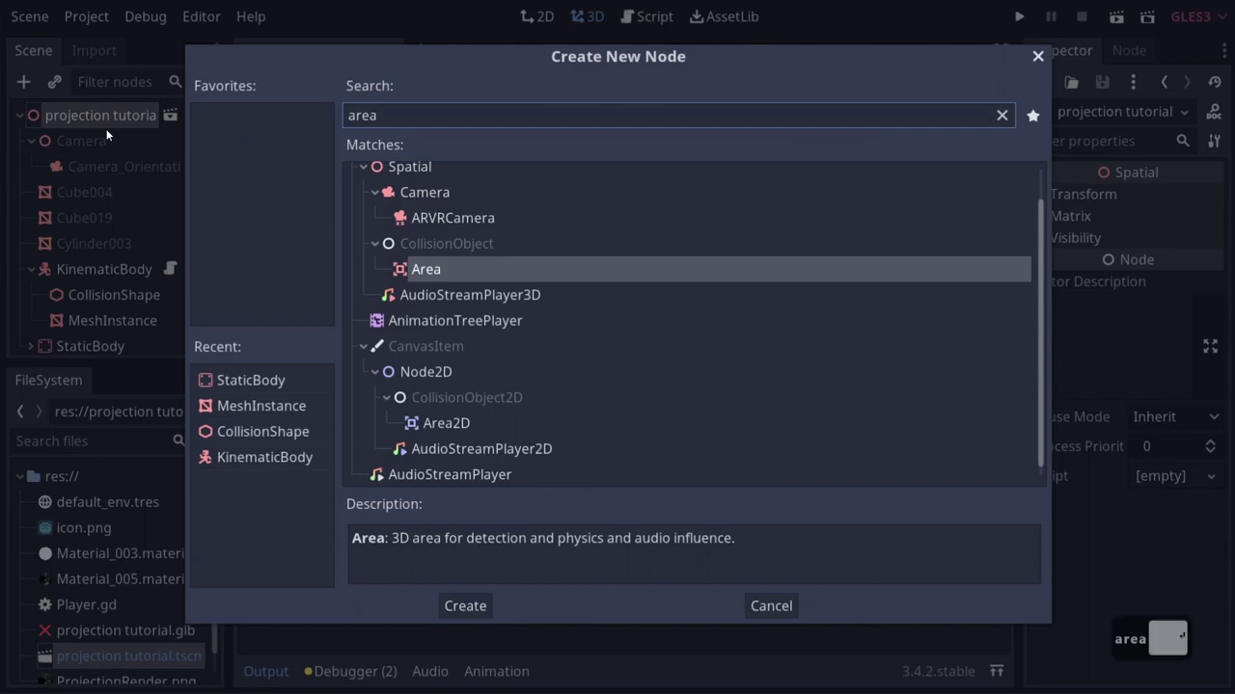
key(Return)
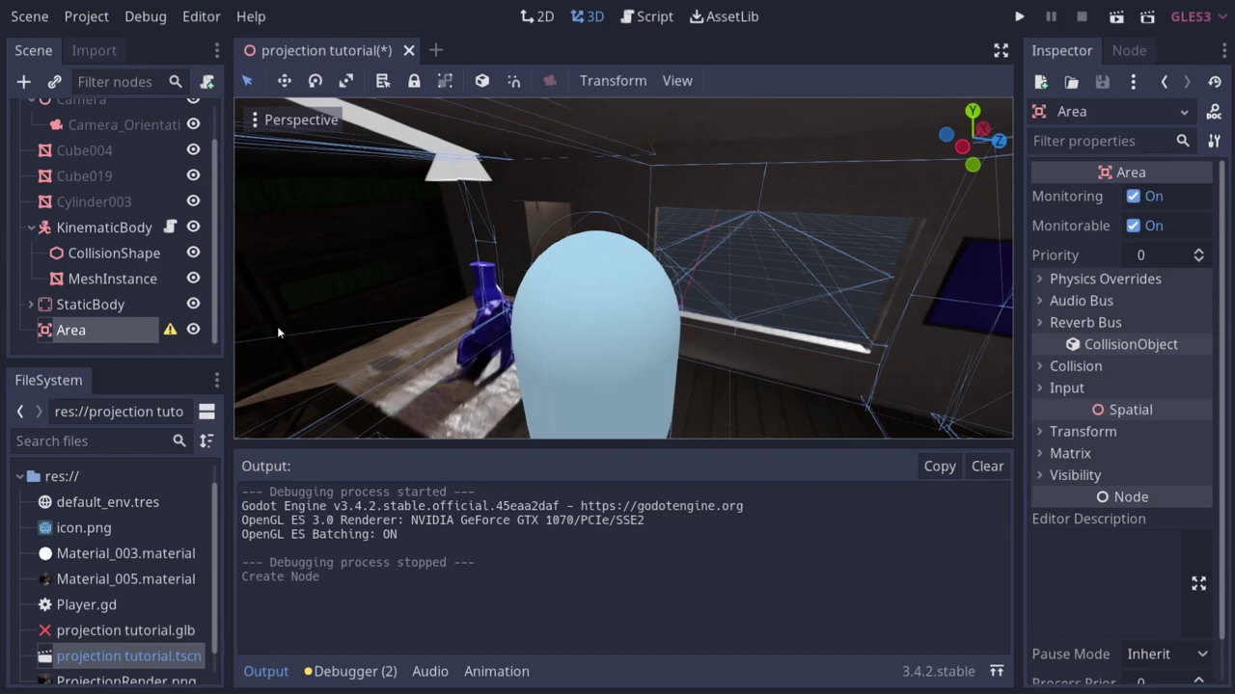
Add a CollisionShape child to the Area and give it a BoxShape.
right_click(89, 334)
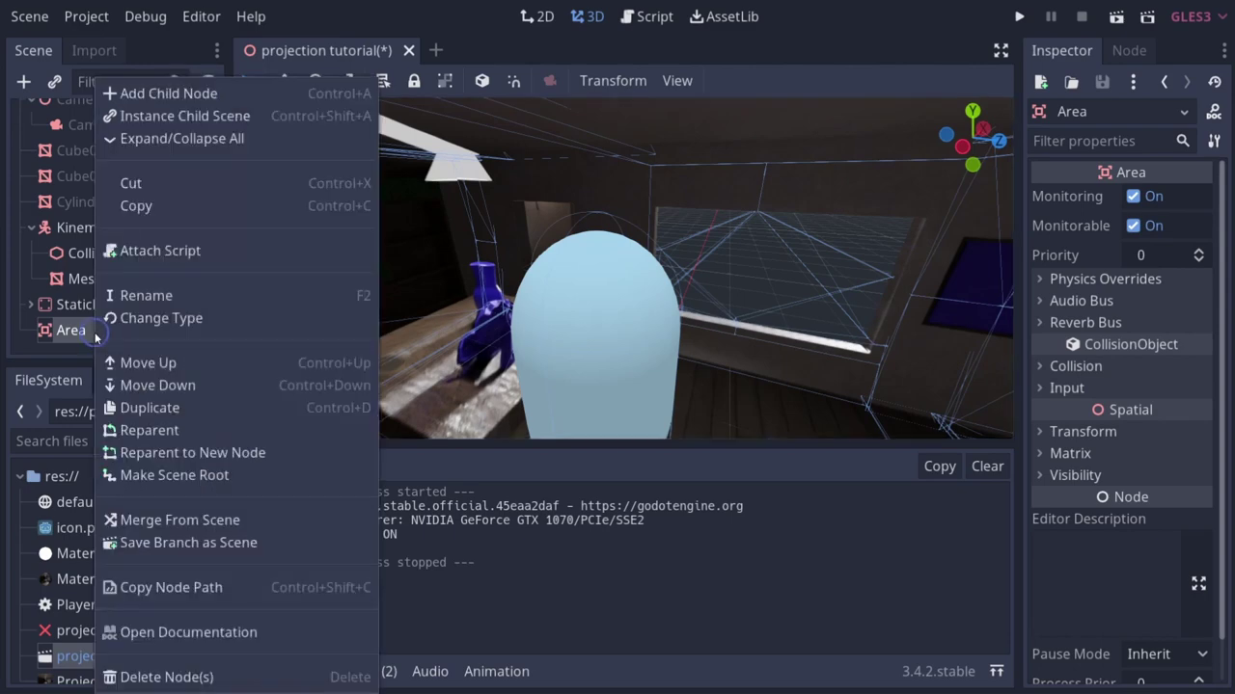
click(226, 92)
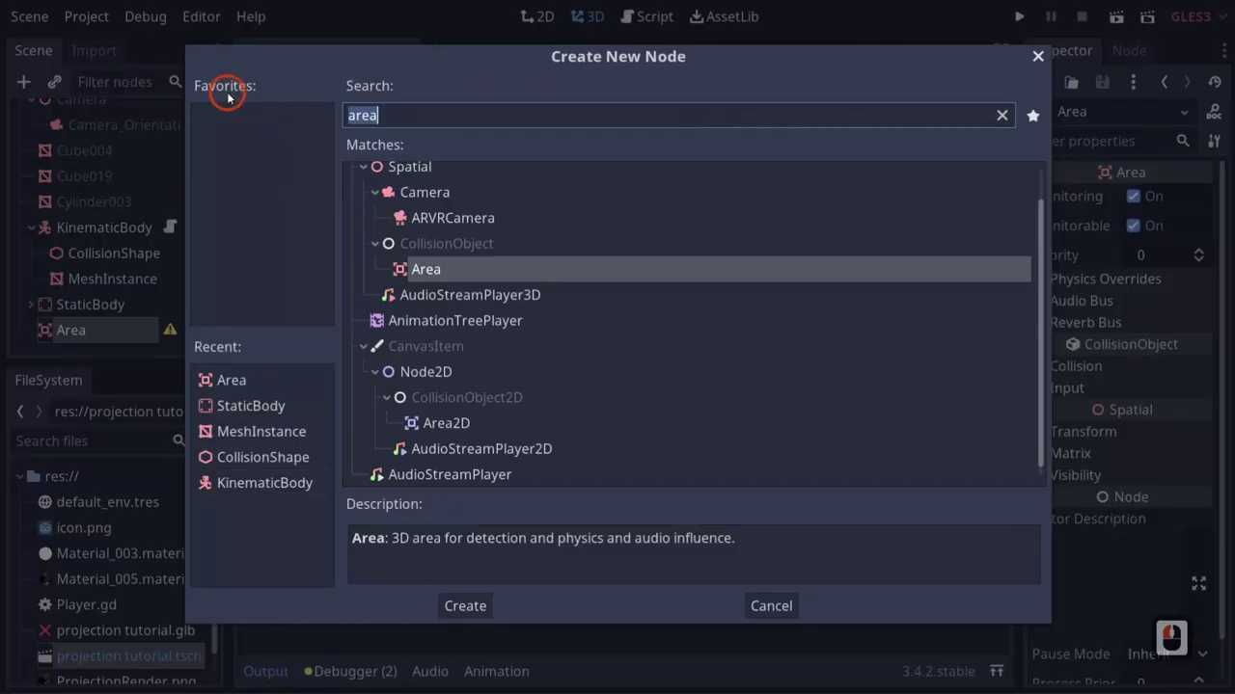
text(colls)
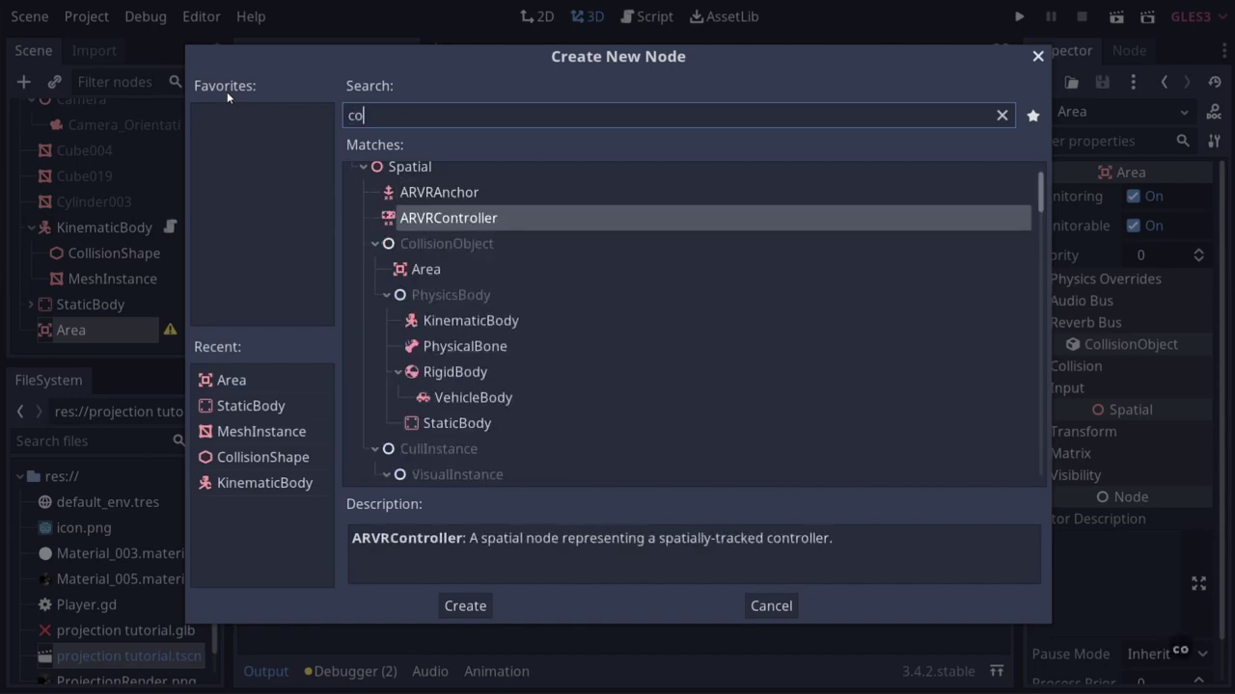
key(Down)
key(Return)
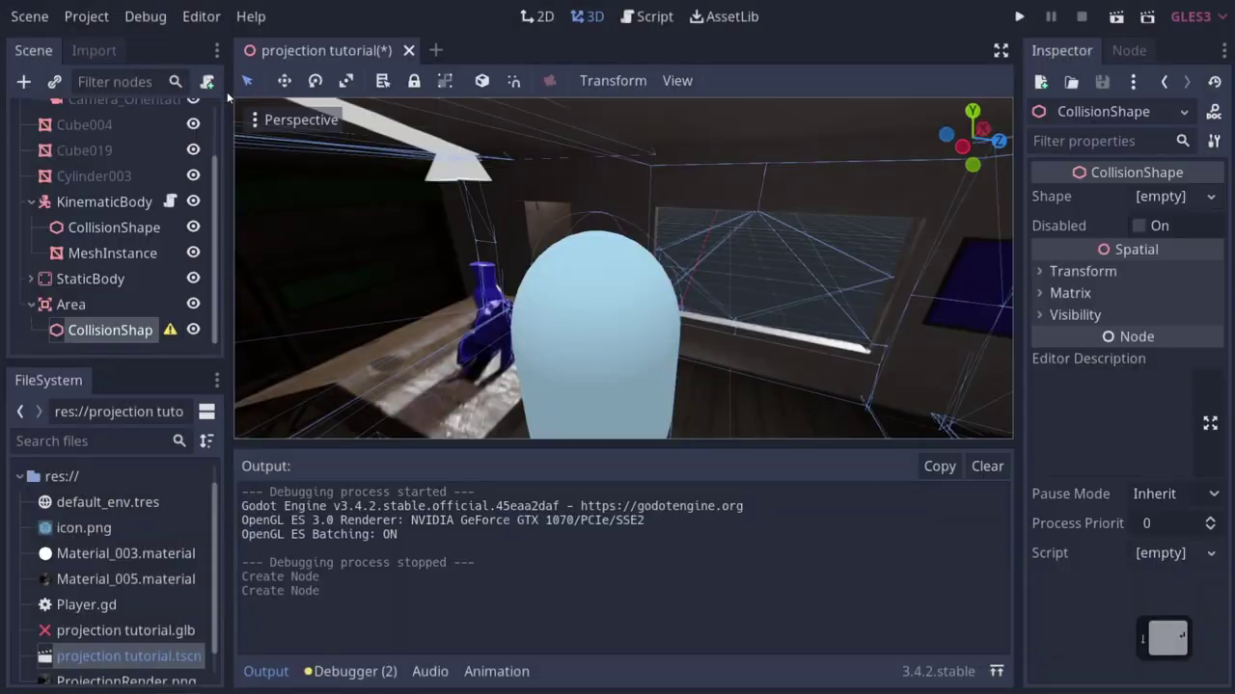
click(1179, 199)
click(1117, 230)
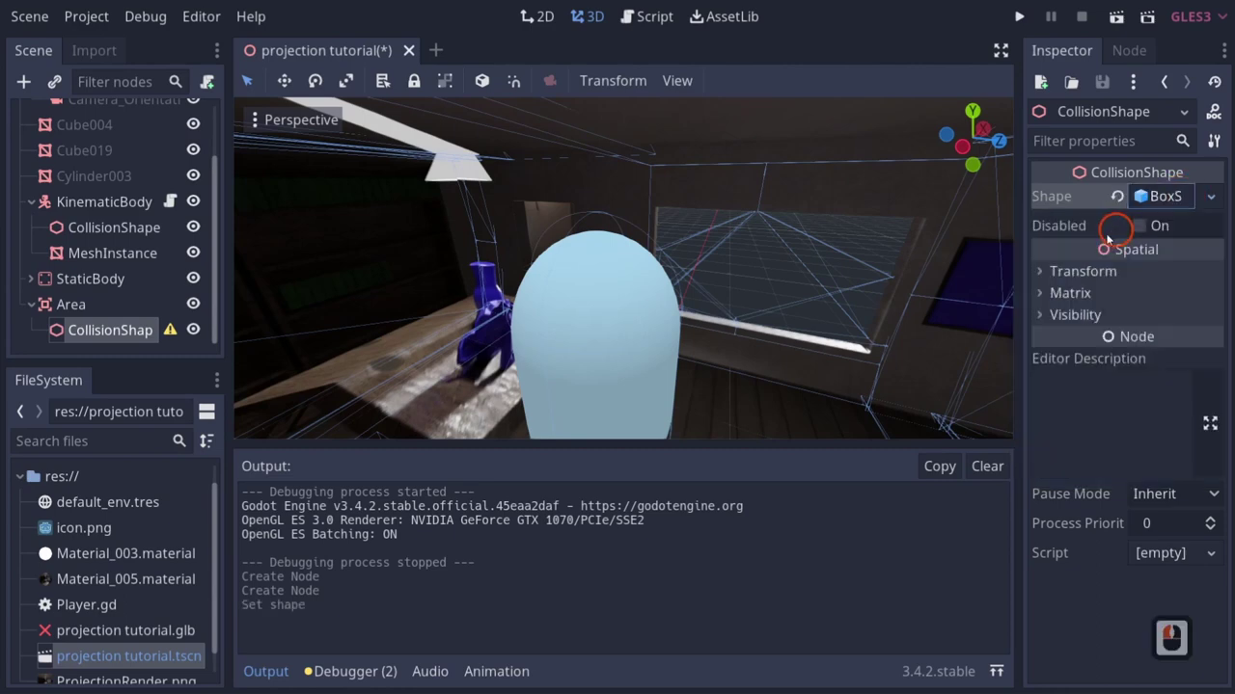
Enlarge the Area's collision box horizontally by pulling out its extents towards the sides of the room.
key(s)
mouse_move(705, 337)
right_down()
mouse_move(617, 347)
mouse_move(698, 338)
right_up()
key(d)
key(q)
key(q)
key(w)
key(e)
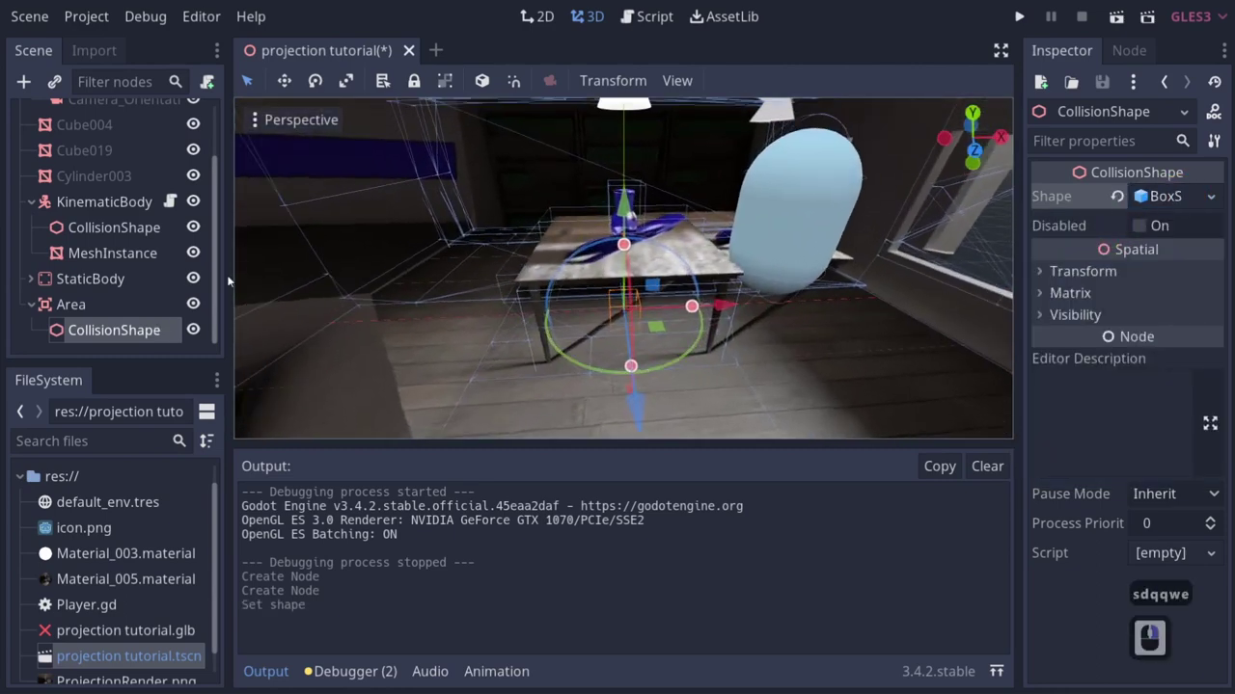
drag(690, 309, 870, 311)
right_drag(860, 335, 860, 334)
key(a)
key(s)
drag(698, 315, 841, 316)
Raise the Area's collision box along the Y axis to just above the tabletop and check it in the room.
drag(652, 228, 650, 105)
right_drag(667, 262, 724, 250)
key(d)
key(s)
key(q)
key(w)
key(e)
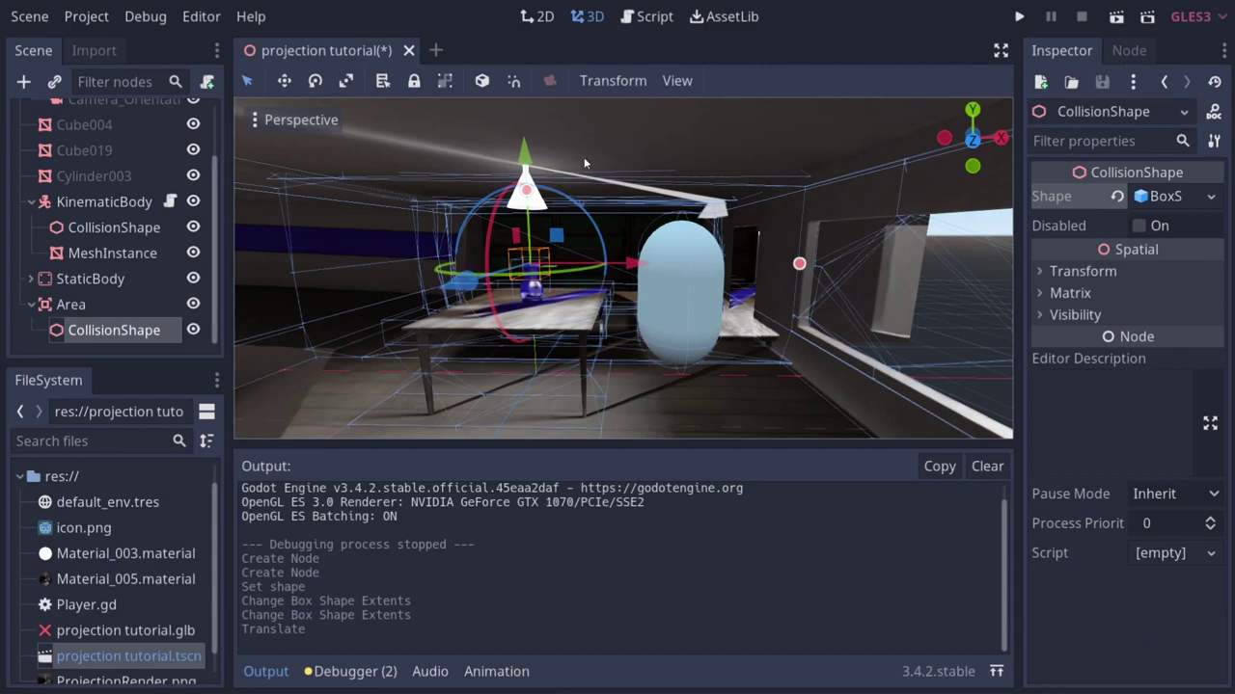
Select the Area, show its signals and pick body_entered.
click(94, 307)
click(1170, 79)
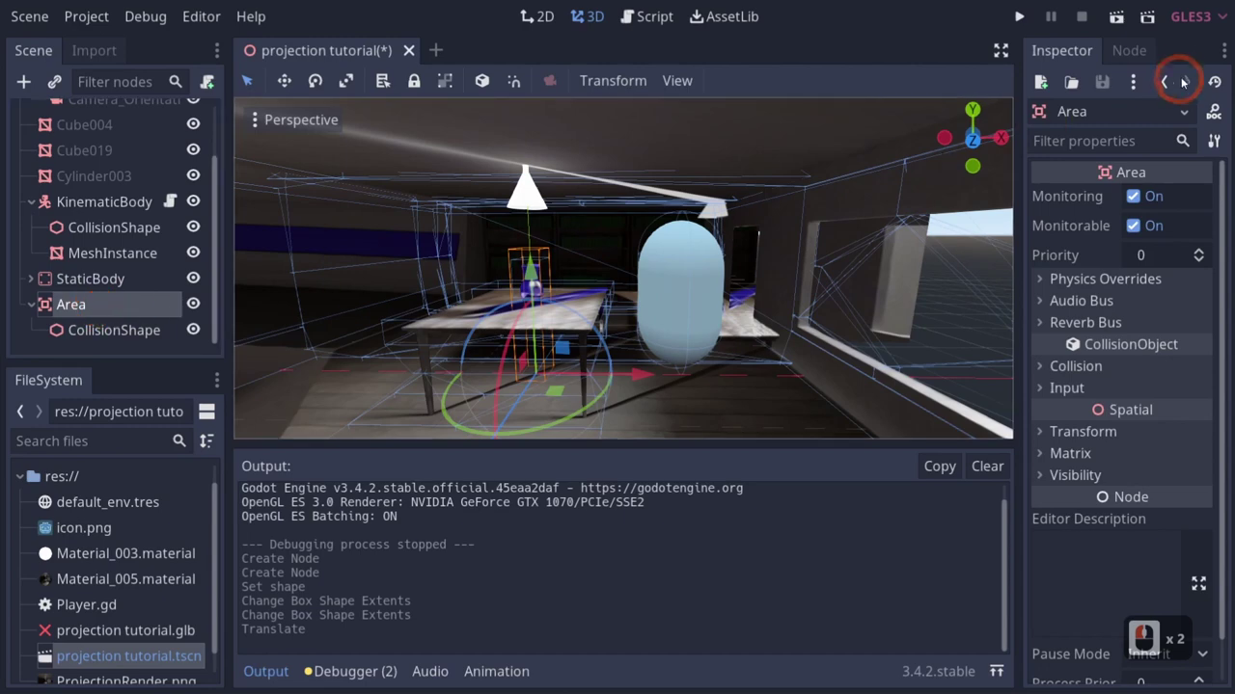
click(1130, 51)
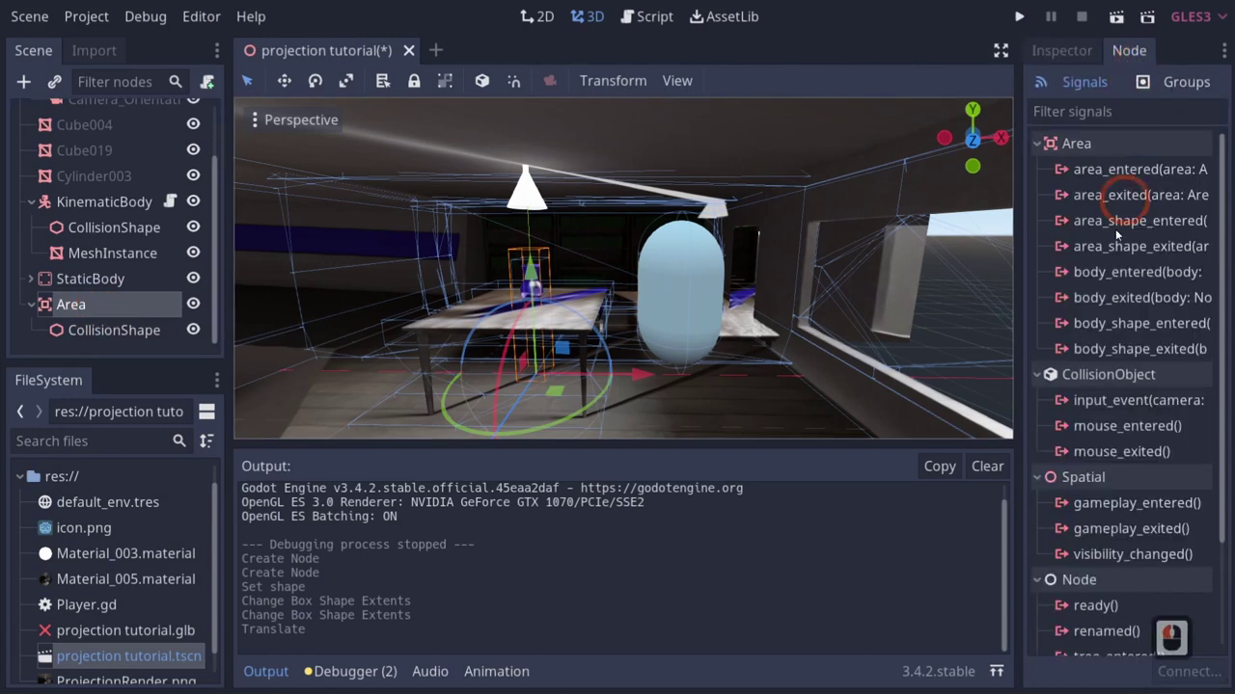
click(1107, 275)
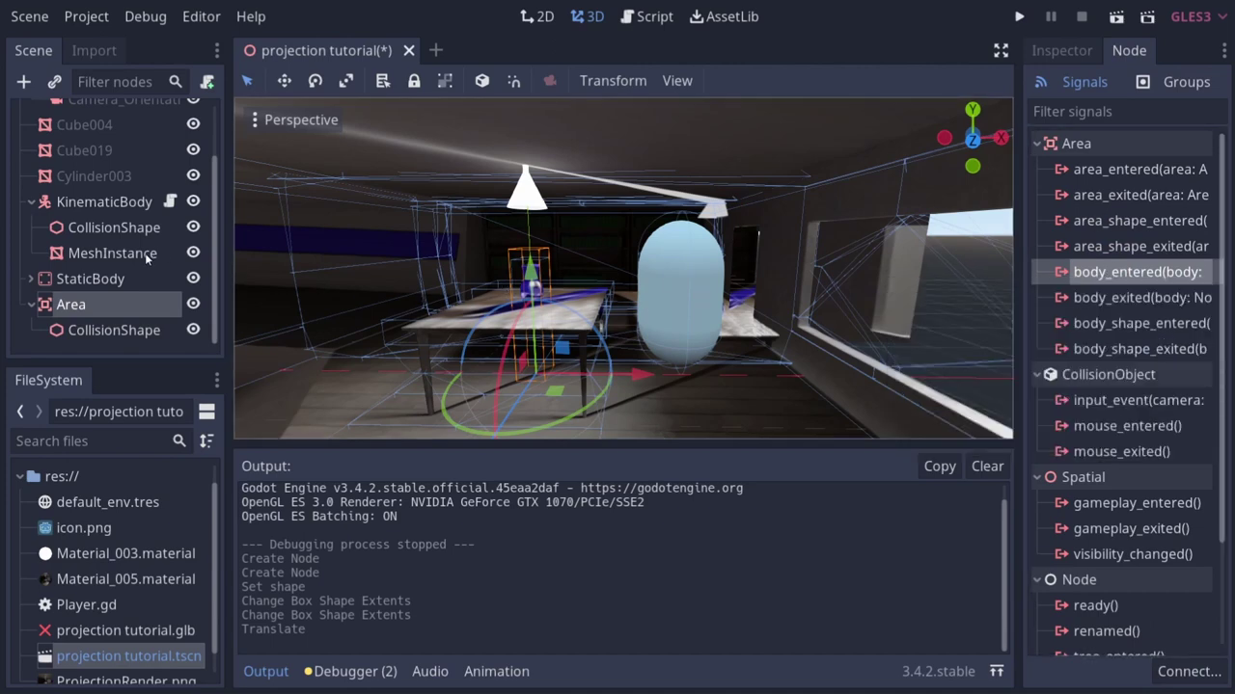
Attach a new GDScript named GameManager.gd to the projection tutorial root node.
scroll(146, 253, up, 7)
right_click(82, 120)
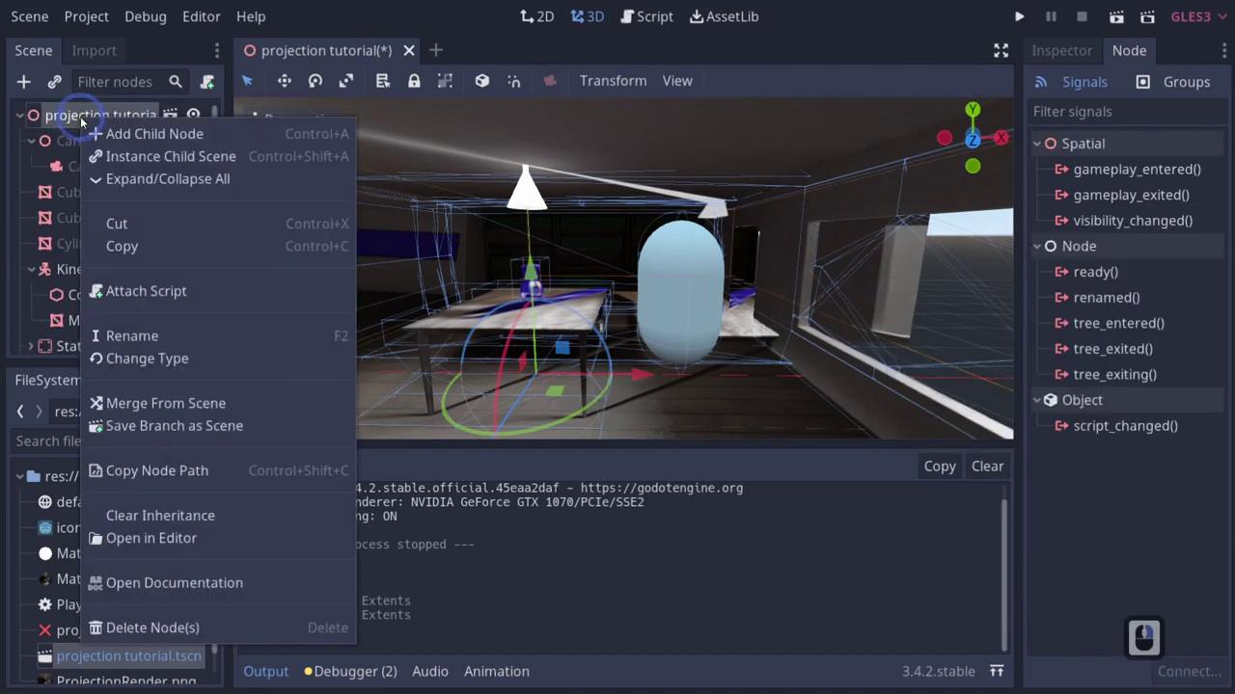
click(166, 296)
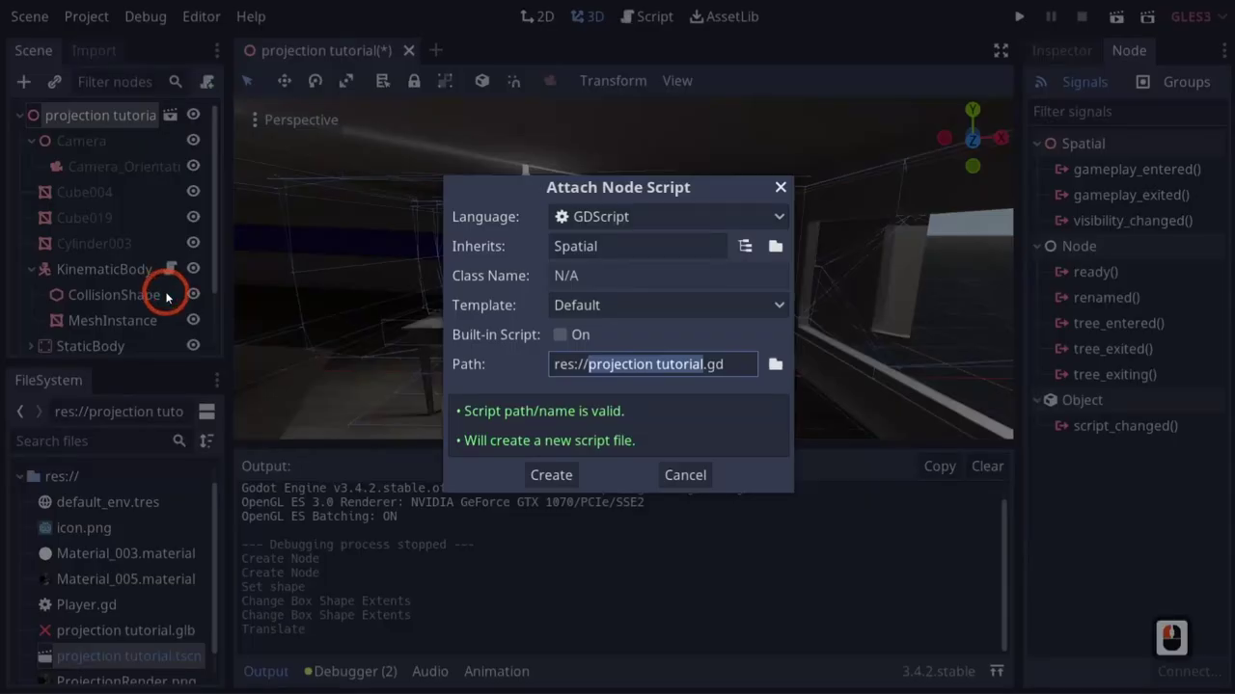
text(game)
key(BackSpace)
key(BackSpace)
key(BackSpace)
key(BackSpace)
text(GameManager)
key(Return)
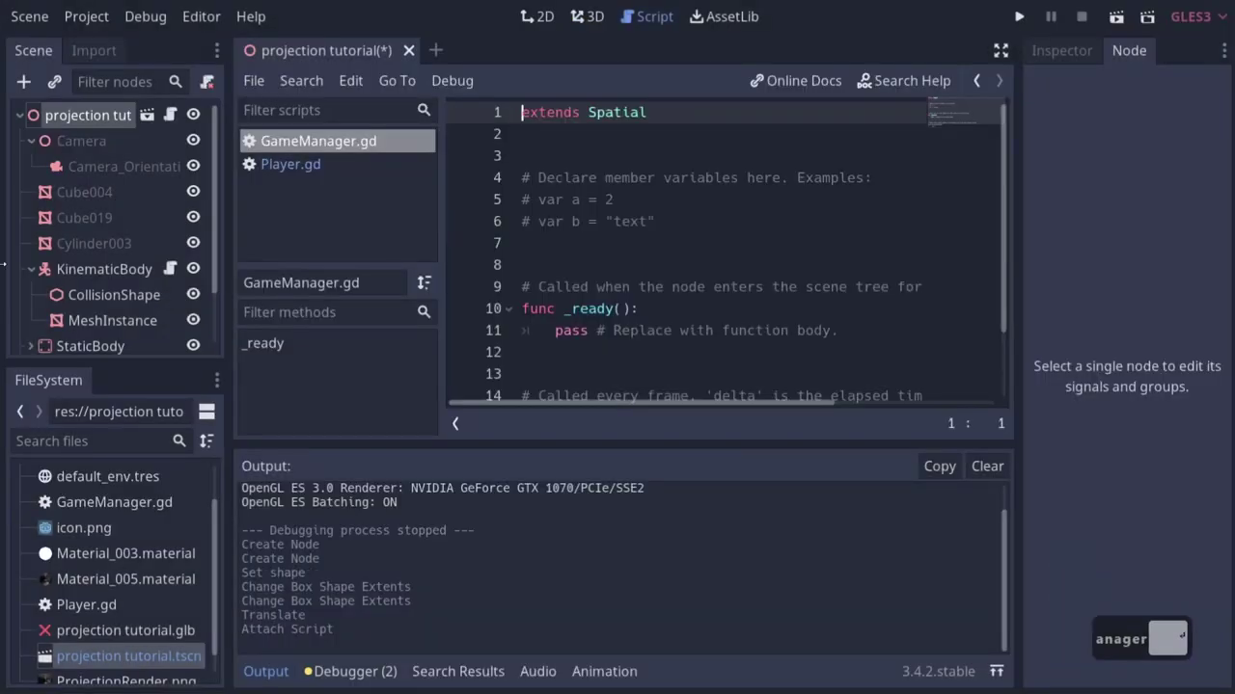
Connect the Area's body_entered signal to the projection tutorial root node with the receiver method _on_MainRoom_body_entered.
scroll(77, 309, down, 4)
click(92, 307)
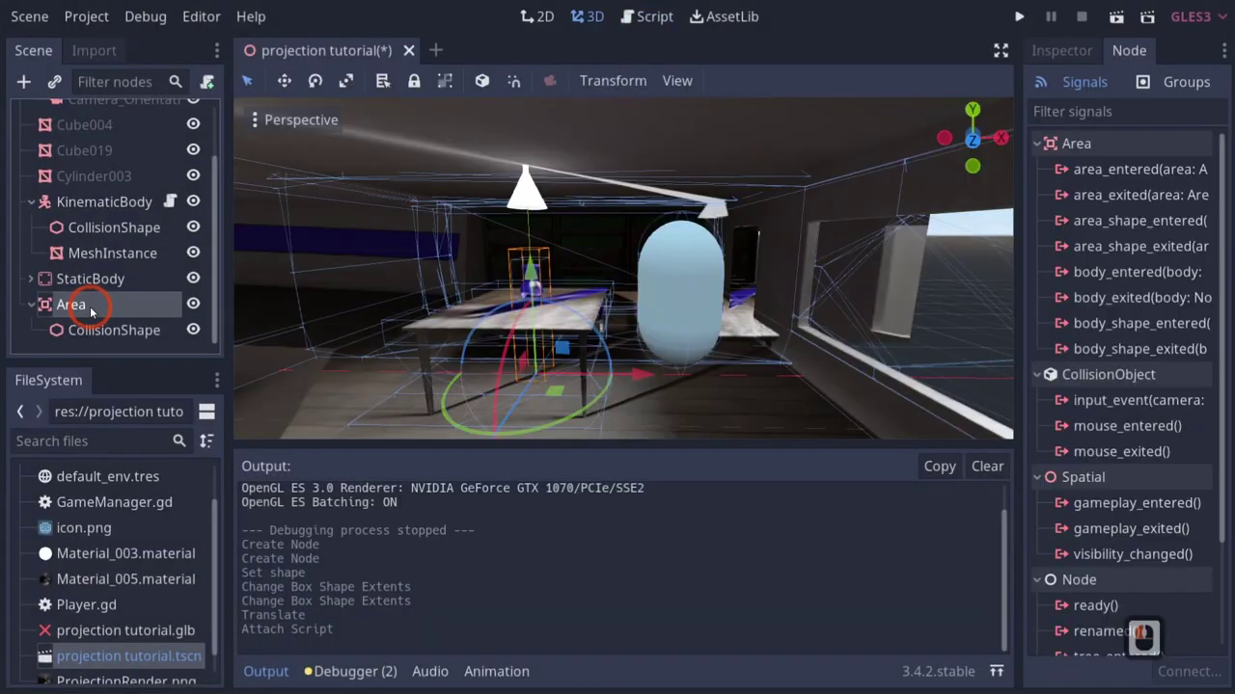
mouse_move(1097, 277)
double_click(1096, 276)
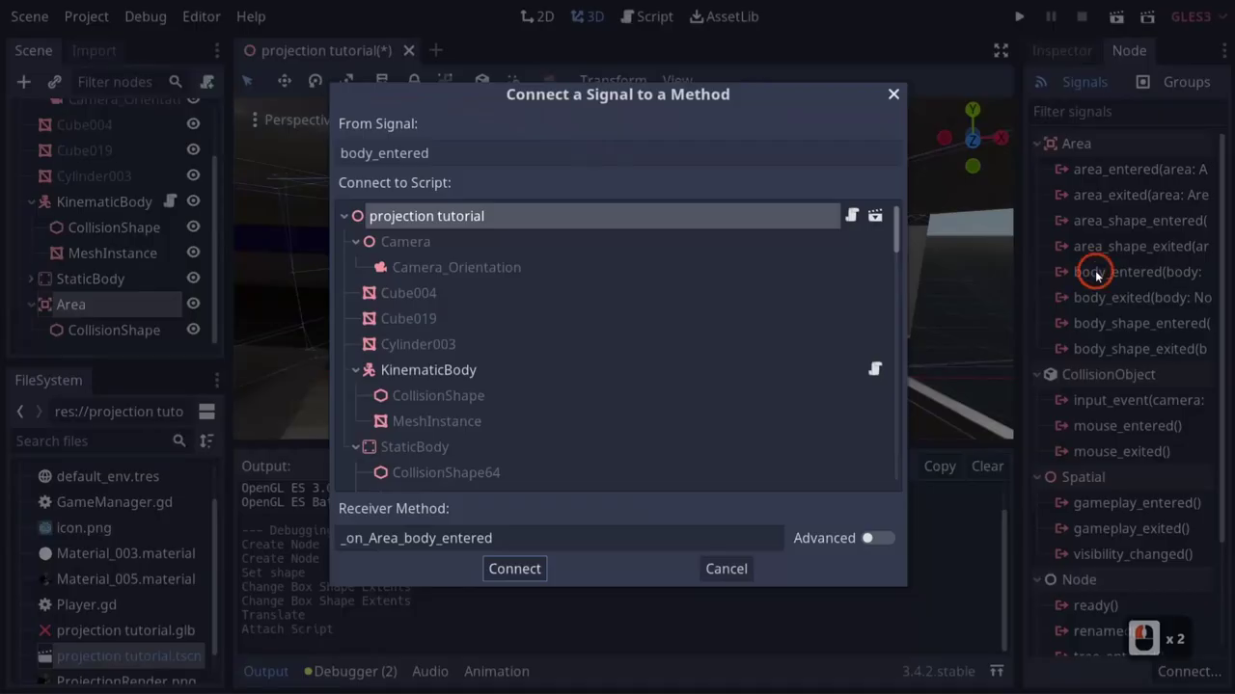
click(434, 242)
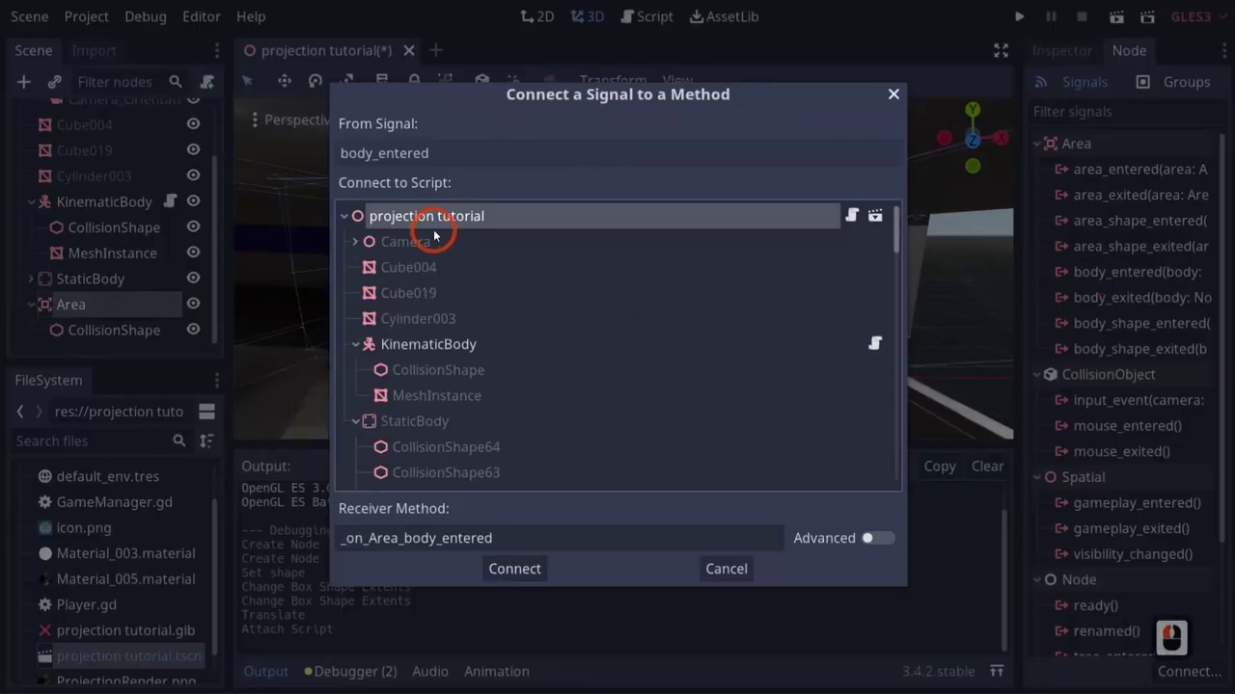
triple_click(397, 541)
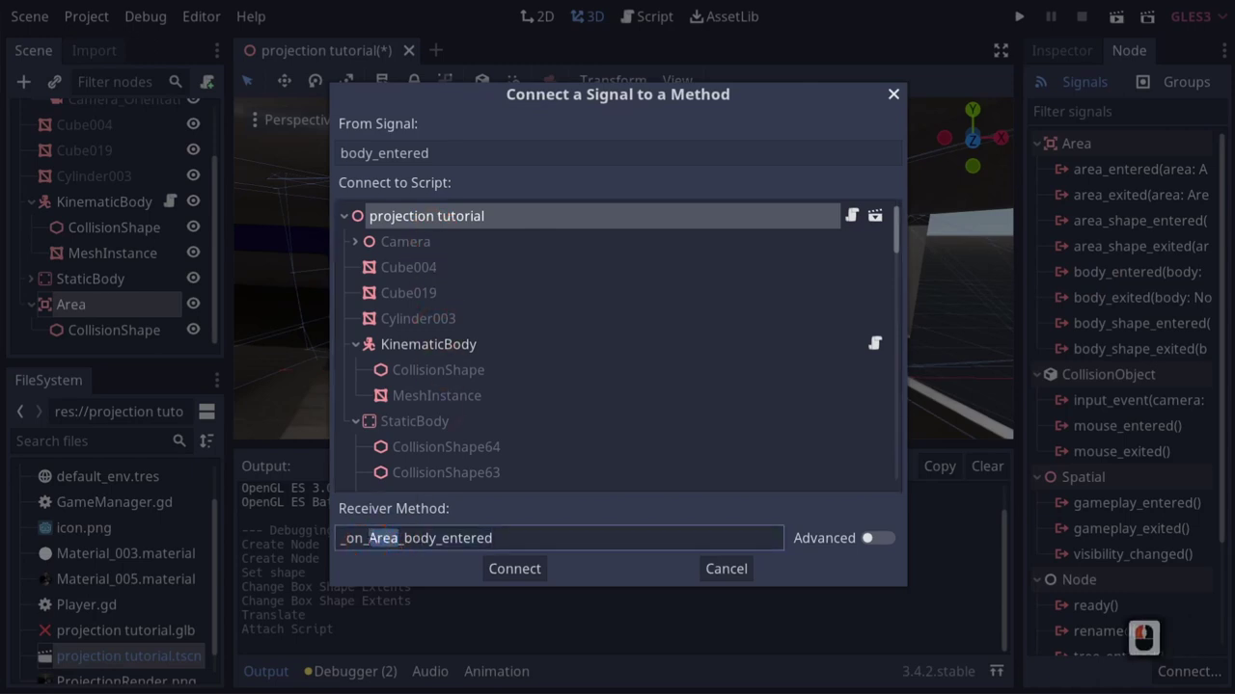
key(shift)
text(MainRoom)
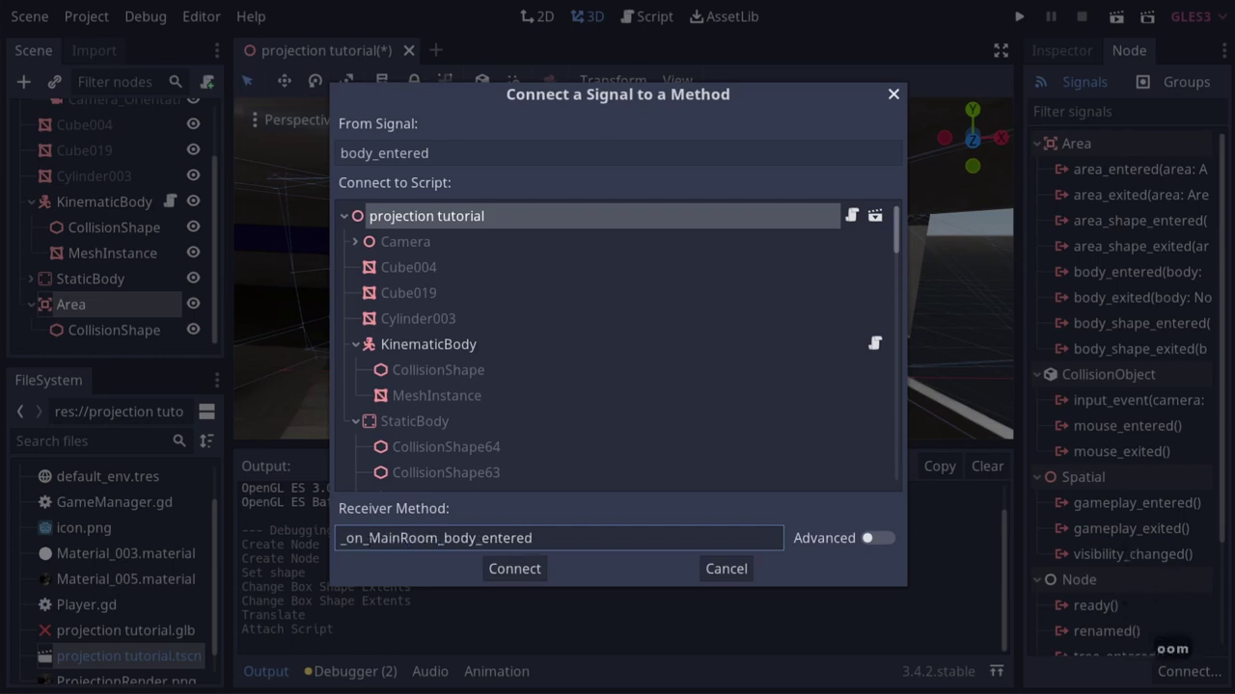
key(Return)
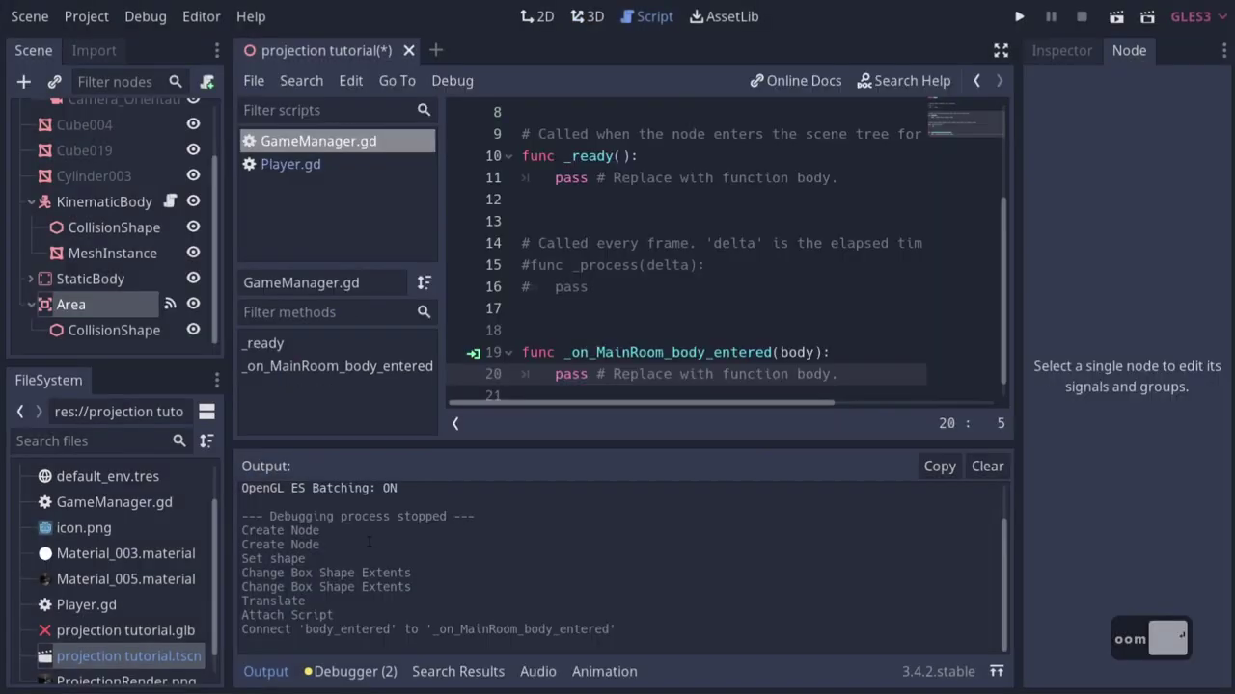
Examine the room model and the existing area in the 3D view with the scene's root node selected.
scroll(657, 358, down, 4)
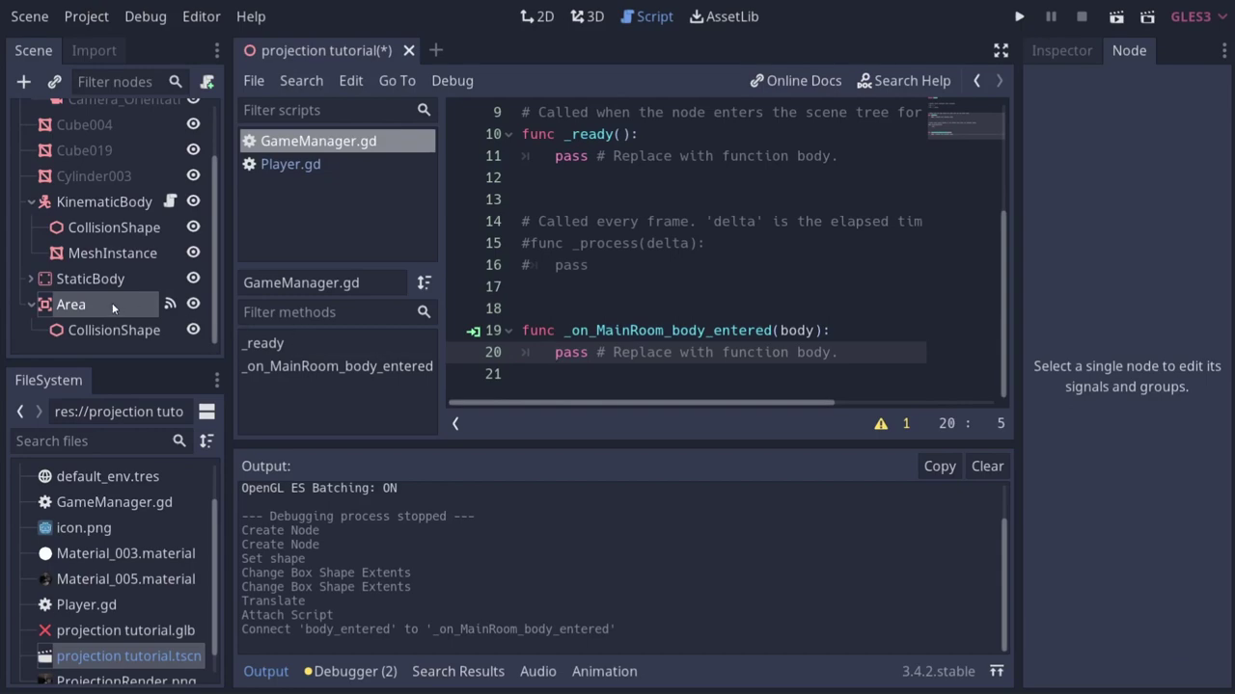
scroll(120, 173, up, 4)
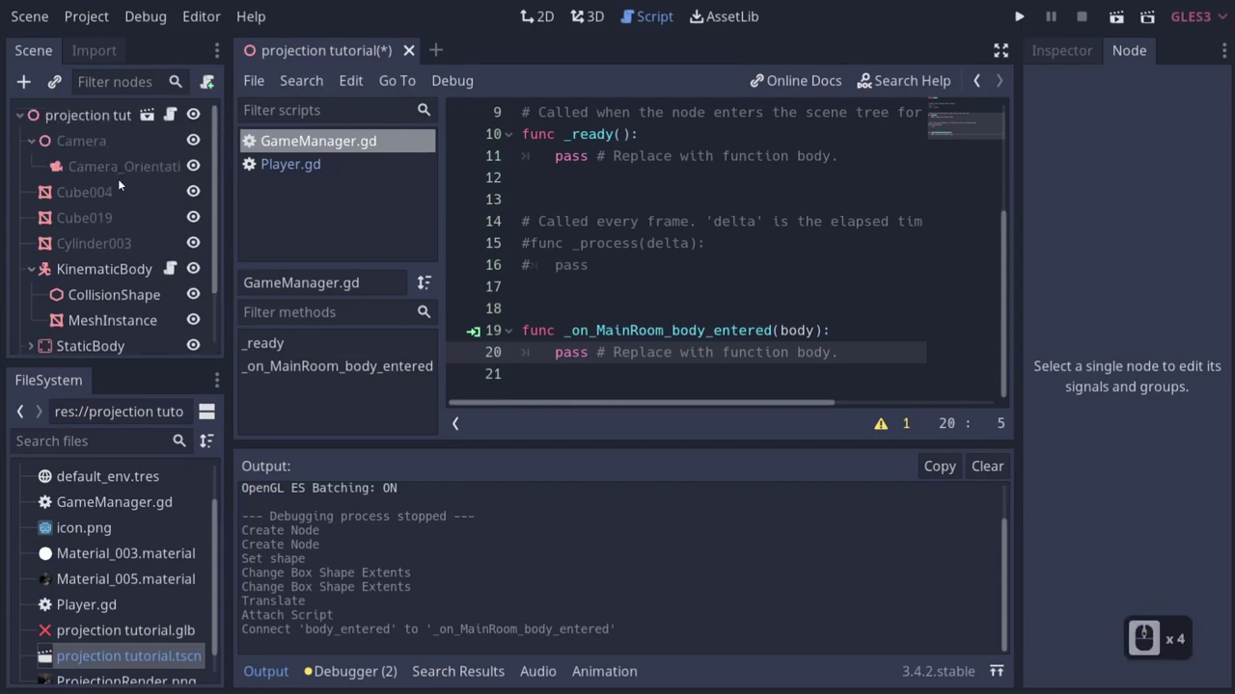
click(92, 117)
right_drag(768, 321, 617, 347)
key(d)
key(d)
key(d)
key(d)
key(d)
key(d)
key(d)
key(w)
key(w)
key(w)
key(w)
key(w)
key(w)
key(w)
key(w)
key(w)
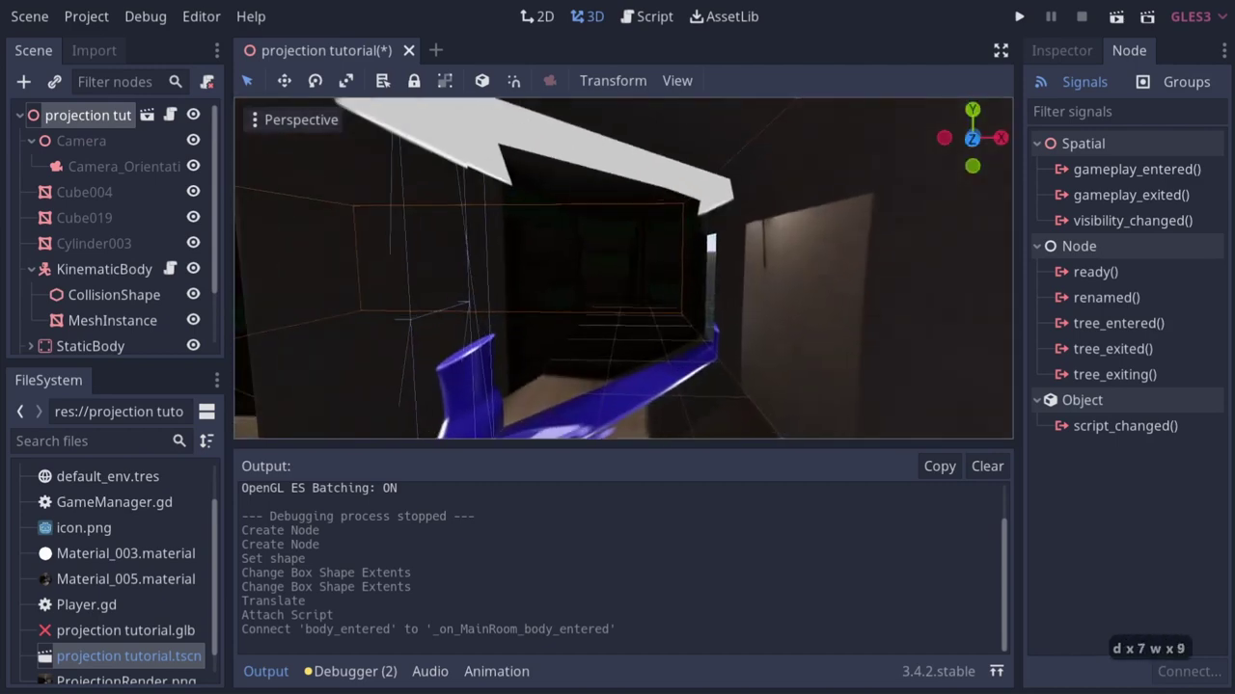
key(s)
key(s)
key(s)
key(s)
key(s)
key(s)
key(s)
key(s)
key(s)
key(s)
key(s)
key(s)
key(a)
key(a)
key(a)
key(a)
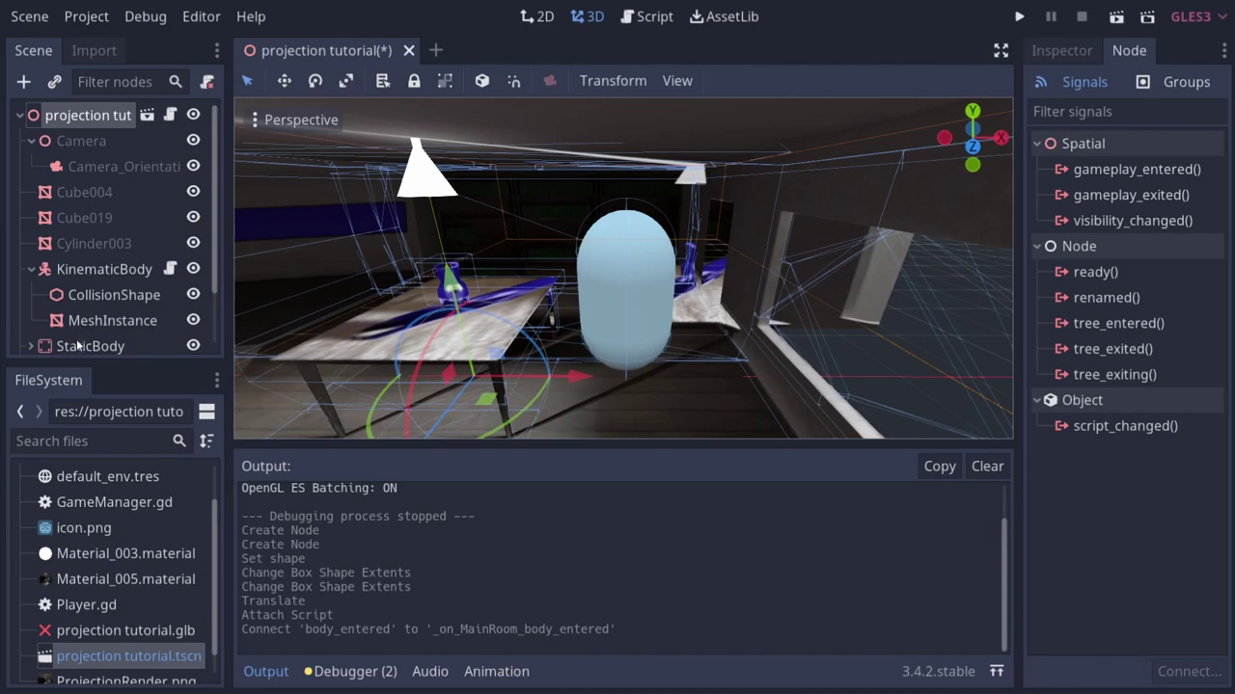
Add a second Area node as a child of the scene's root node.
scroll(48, 344, down, 4)
scroll(48, 328, up, 2)
scroll(47, 270, down, 4)
scroll(47, 222, up, 6)
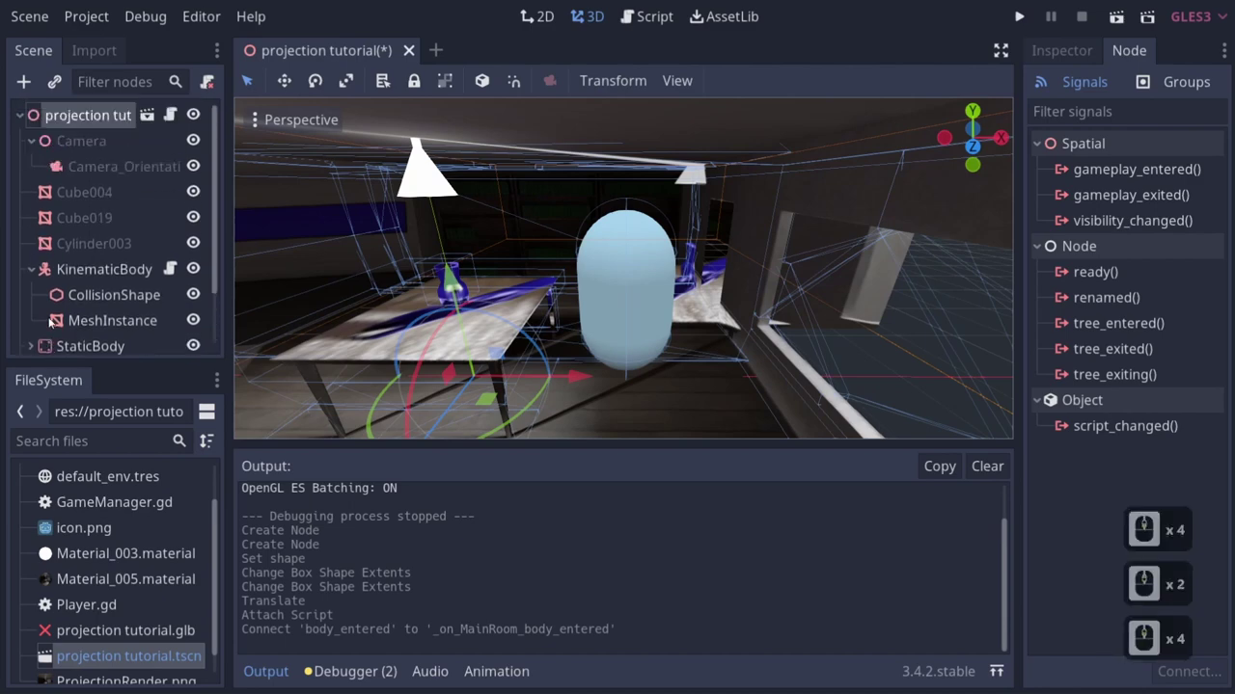
right_click(55, 115)
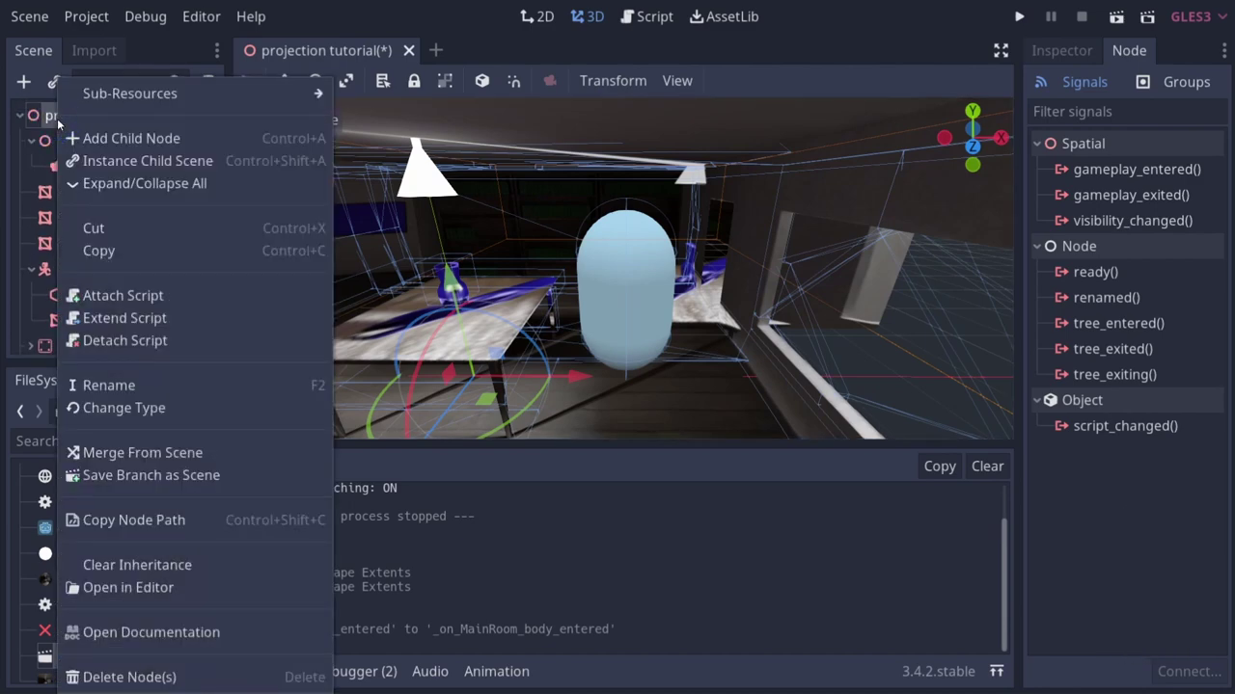
click(115, 138)
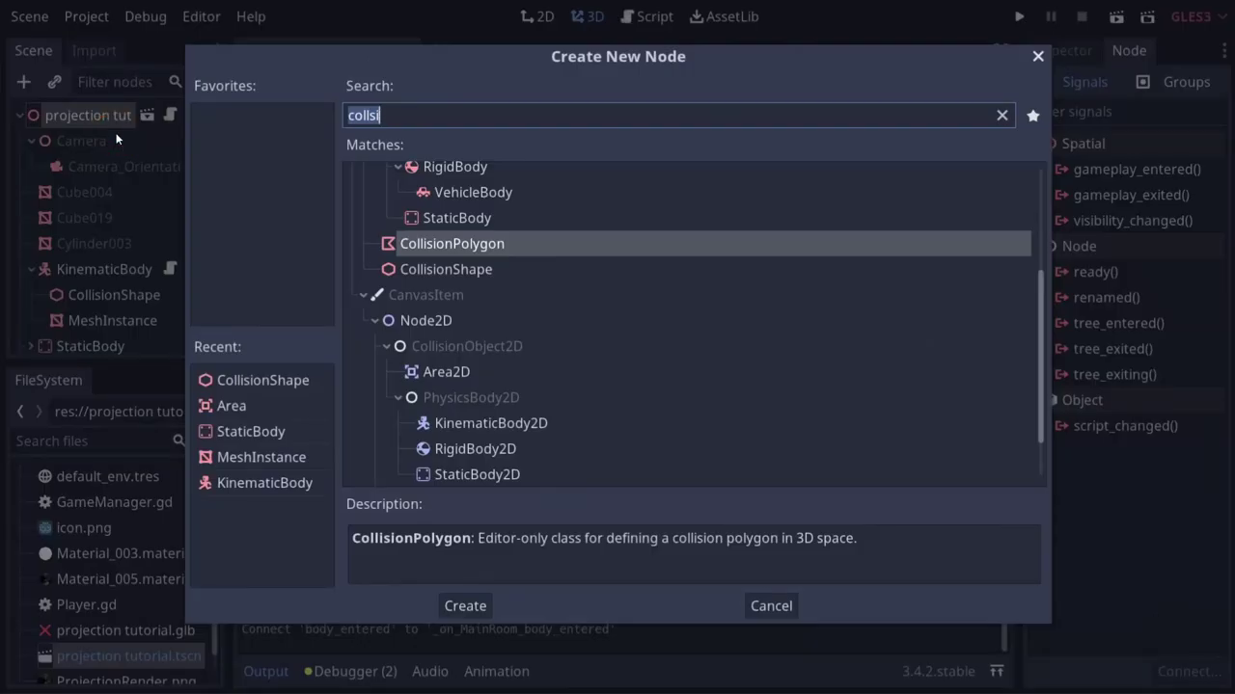
text(ara)
key(BackSpace)
text(ea)
key(Return)
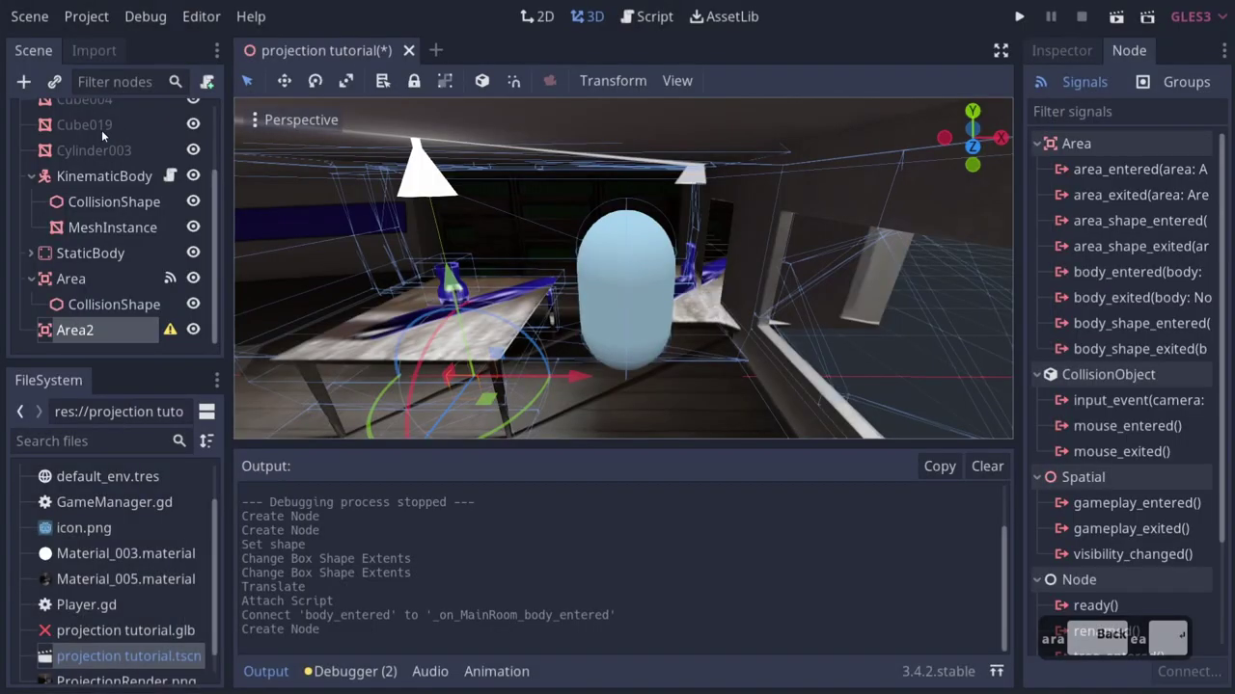
Add a CollisionShape child to Area2 and assign it a new BoxShape.
right_click(77, 330)
click(138, 96)
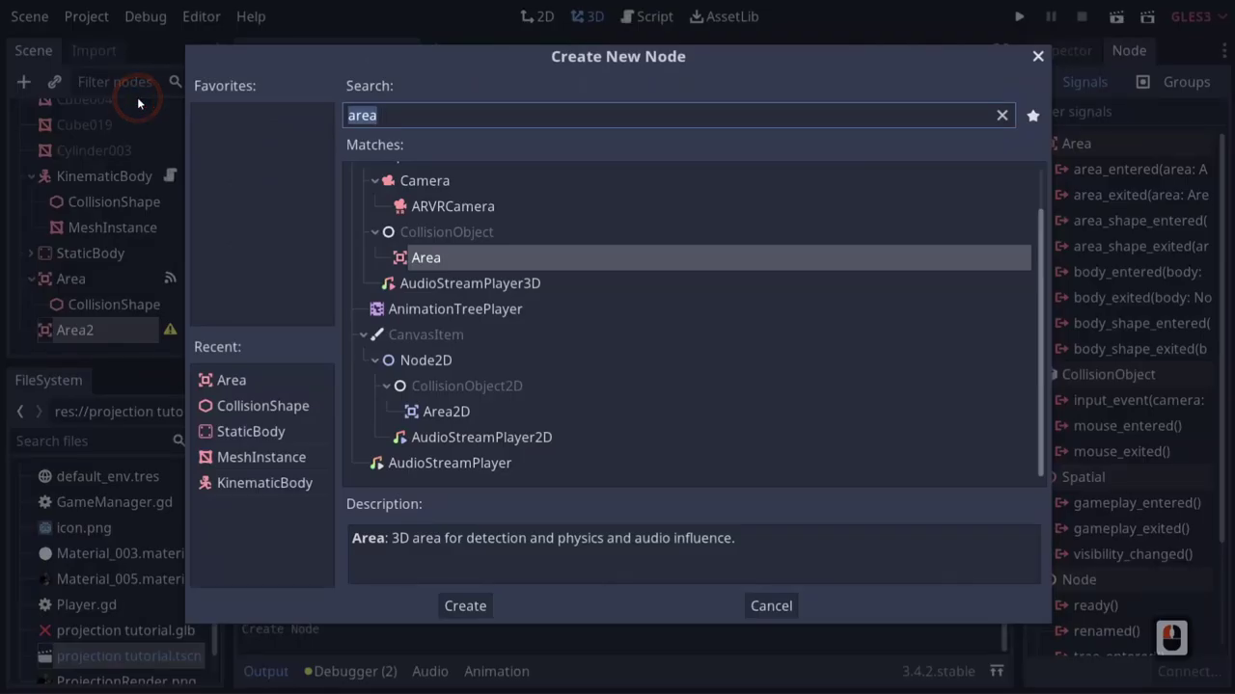
text(colls)
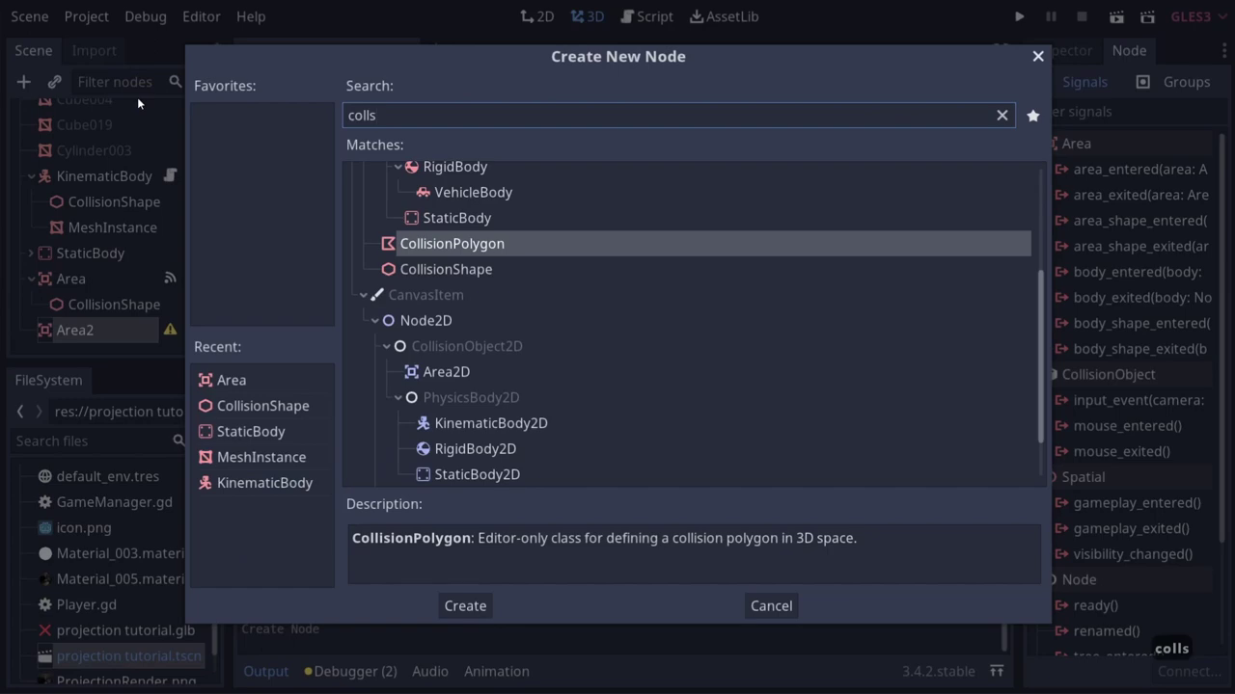
key(Down)
key(Return)
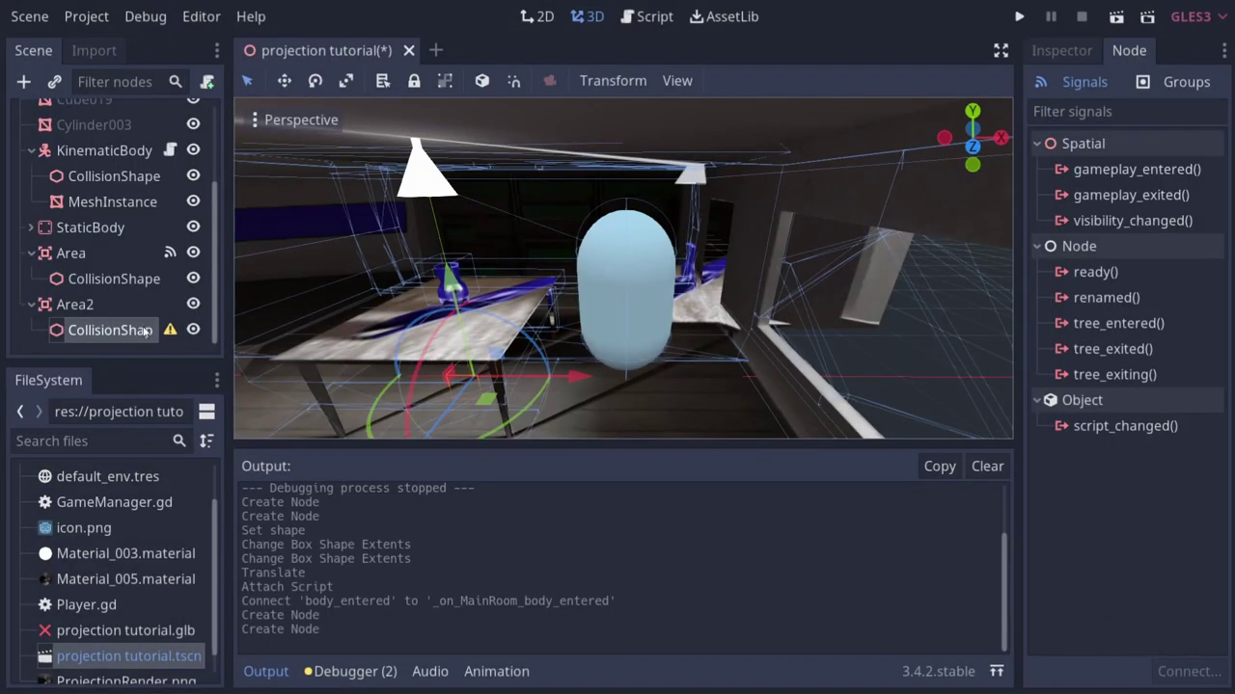
click(1061, 50)
click(1163, 197)
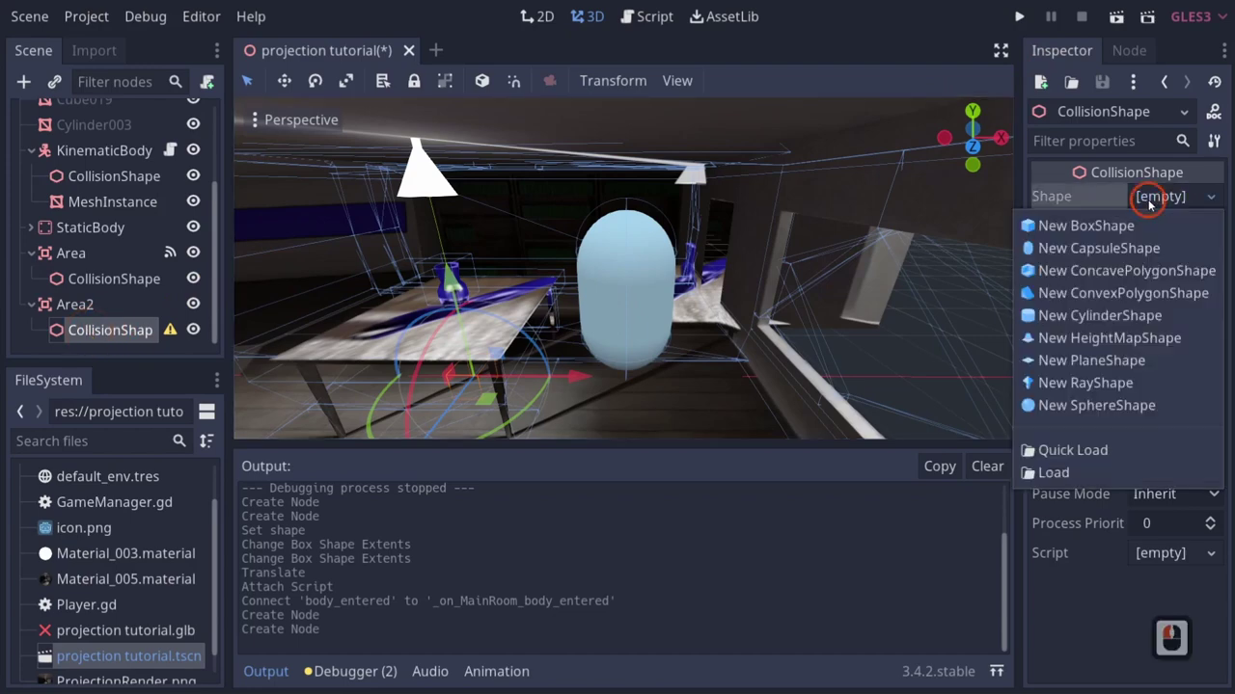
click(1109, 223)
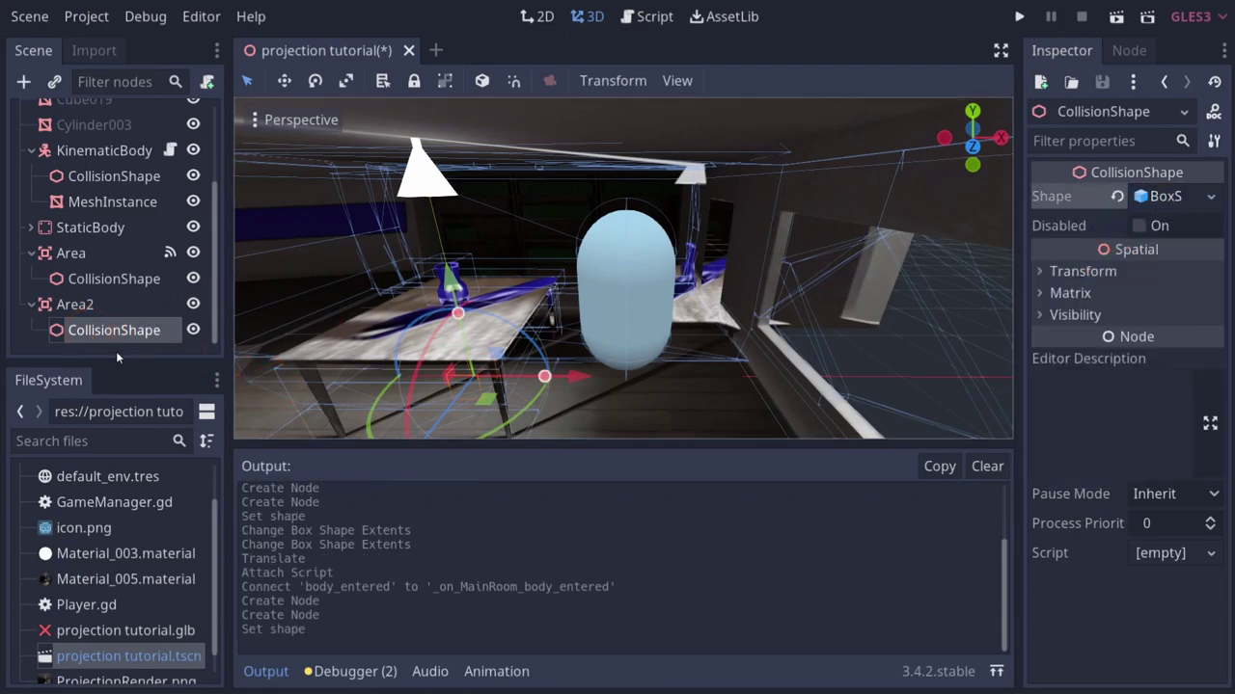
Move Area2 with its collision box from the scene origin up toward the hallway.
click(75, 305)
click(480, 386)
drag(482, 399, 777, 302)
mouse_move(778, 302)
right_down()
mouse_move(618, 348)
mouse_move(781, 304)
right_up()
key(d)
key(w)
key(d)
key(s)
key(q)
key(a)
drag(549, 355, 615, 240)
key(a)
right_drag(616, 241, 380, 300)
key(d)
Stretch Area2's box collision shape along Z to an extent of about 4.2 and undo the accidental shift of the shape.
click(150, 332)
right_drag(595, 336, 546, 267)
key(d)
key(w)
key(s)
key(d)
key(s)
key(d)
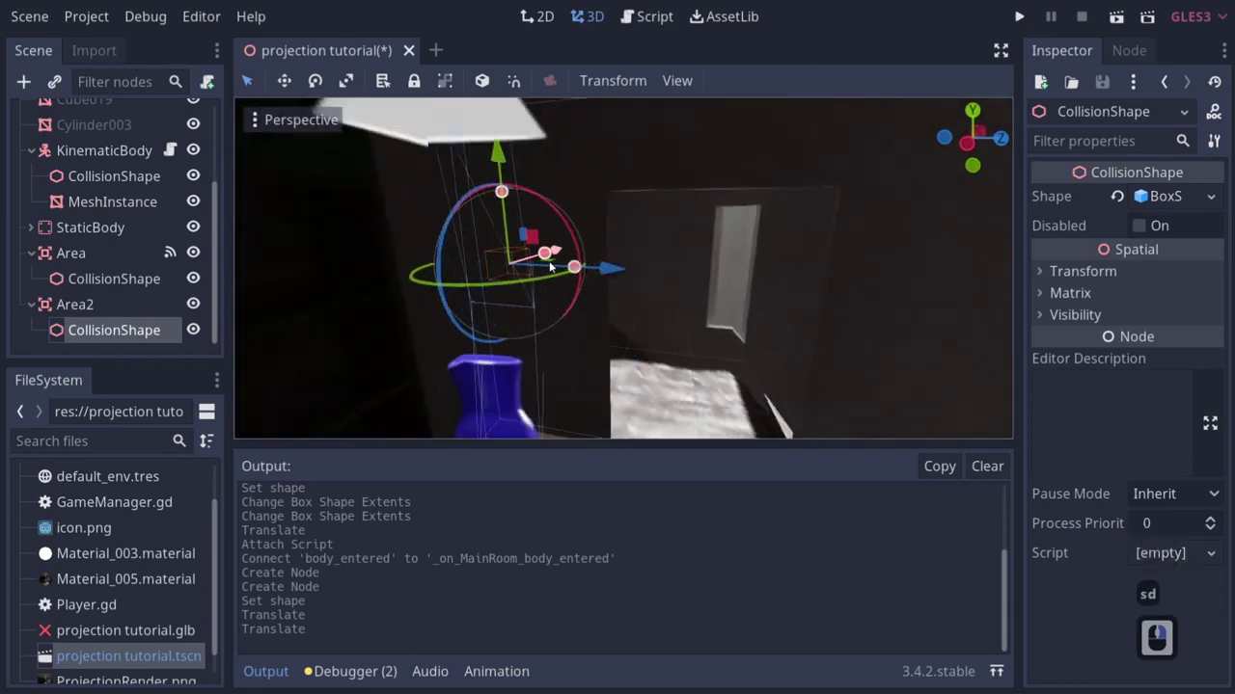
drag(575, 268, 847, 279)
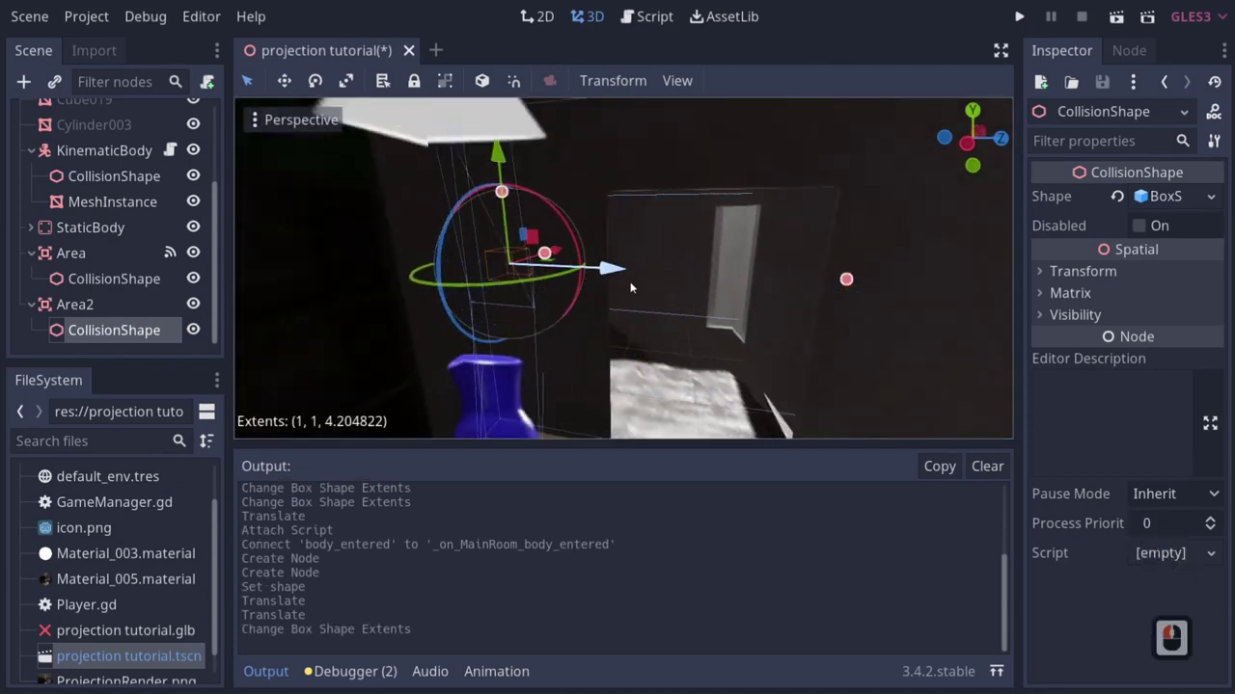
drag(616, 274, 490, 262)
key(ctrl+z)
Shift Area2 along the Z axis to line its collision box up with the hallway.
click(91, 303)
drag(601, 262, 494, 266)
right_drag(494, 267, 290, 345)
key(d)
key(w)
key(s)
key(d)
key(a)
key(a)
key(a)
right_drag(617, 343, 483, 310)
drag(478, 272, 451, 267)
right_drag(248, 326, 188, 328)
key(a)
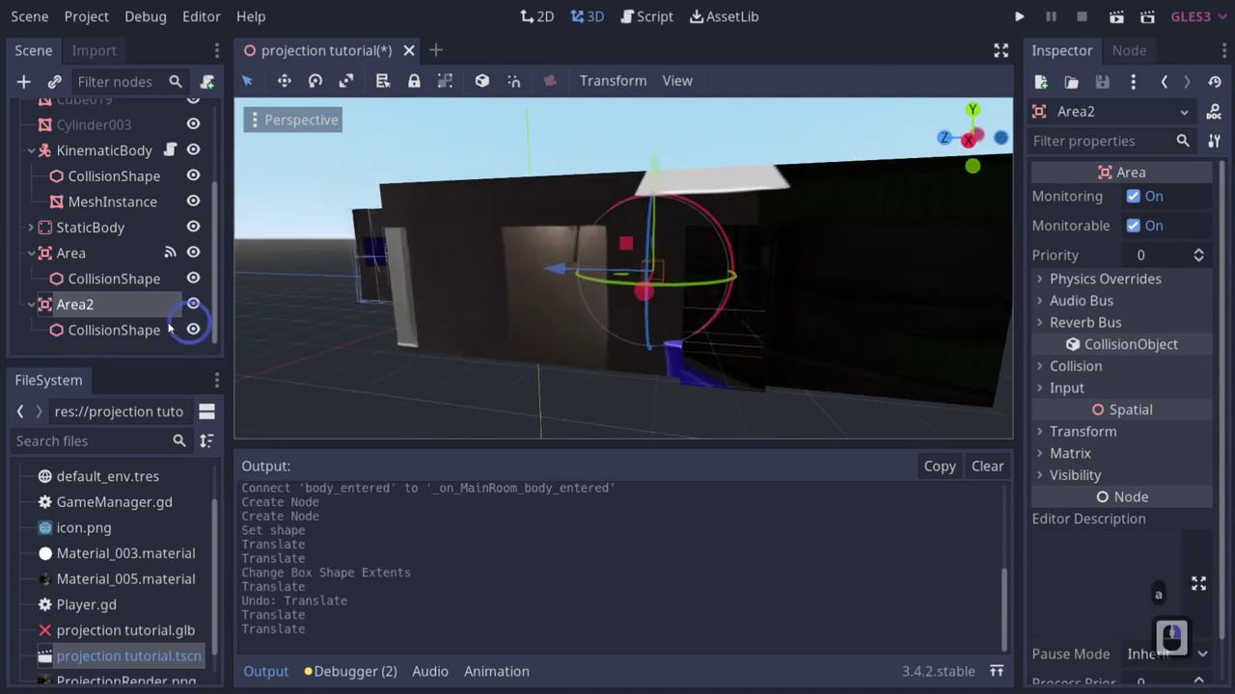
Adjust the remaining extents of Area2's box collision shape to fit the hallway.
click(121, 330)
key(w)
key(a)
key(a)
key(a)
key(a)
right_drag(331, 344, 632, 318)
key(d)
key(a)
key(a)
drag(649, 298, 591, 298)
right_drag(591, 298, 721, 308)
key(w)
key(d)
key(a)
key(w)
drag(721, 307, 741, 309)
key(a)
right_drag(742, 310, 713, 312)
key(s)
key(a)
right_drag(618, 346, 675, 456)
key(d)
key(a)
key(d)
right_drag(728, 347, 727, 317)
Rename the Area2 node as HallwayArea.
click(104, 305)
click(79, 305)
text(Hallway)
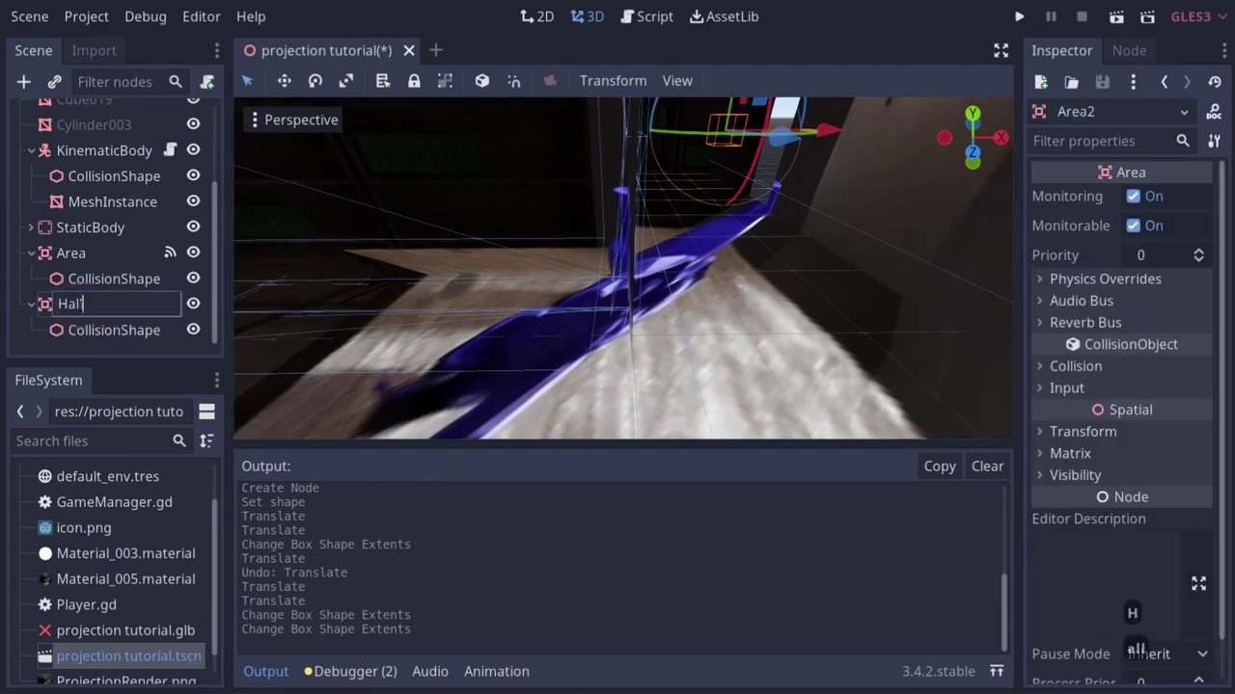
Rename the original Area node as MainRoomArea.
click(66, 253)
click(68, 254)
text(Main)
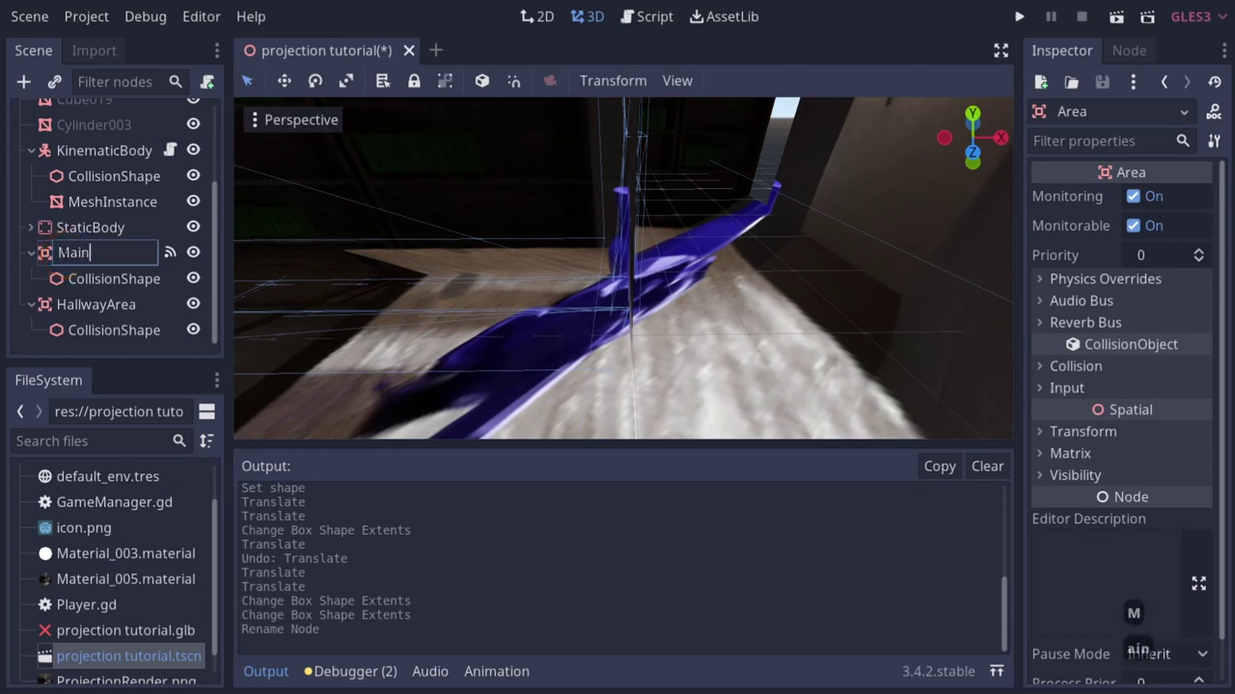
text(RoomAr)
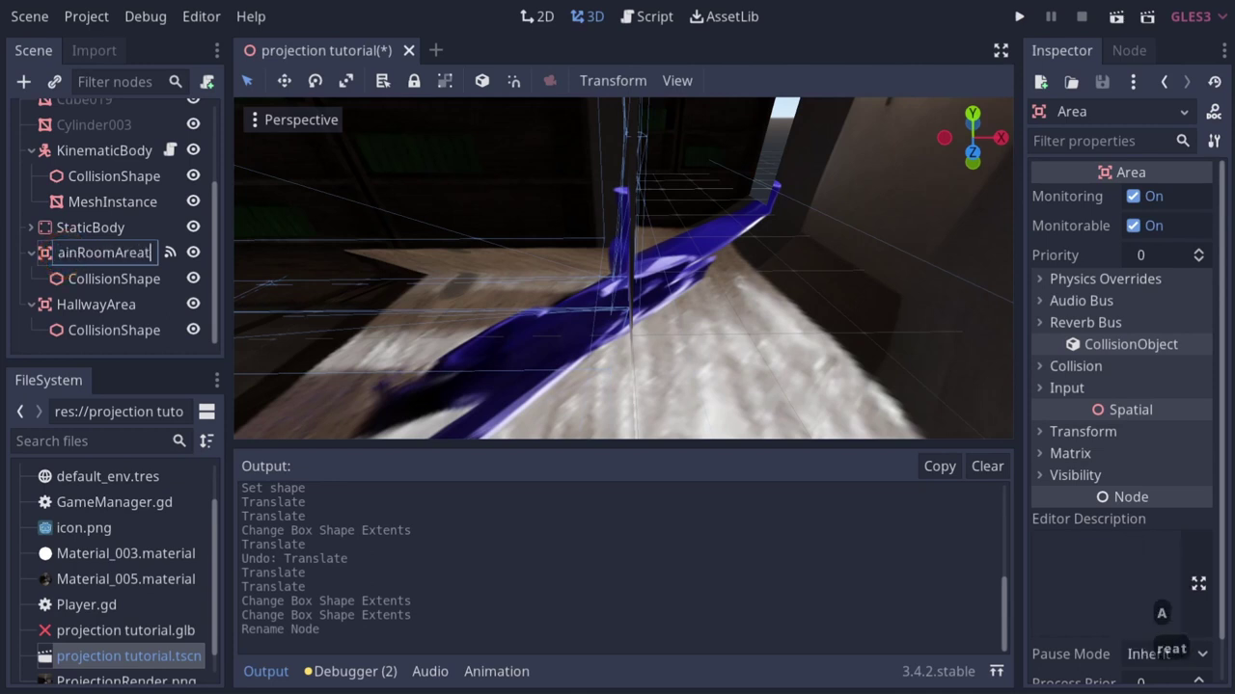
text(eat)
key(BackSpace)
Connect HallwayArea's body_entered signal to the root node's script with the receiver method _on_HallwayArea_body_entered.
click(93, 335)
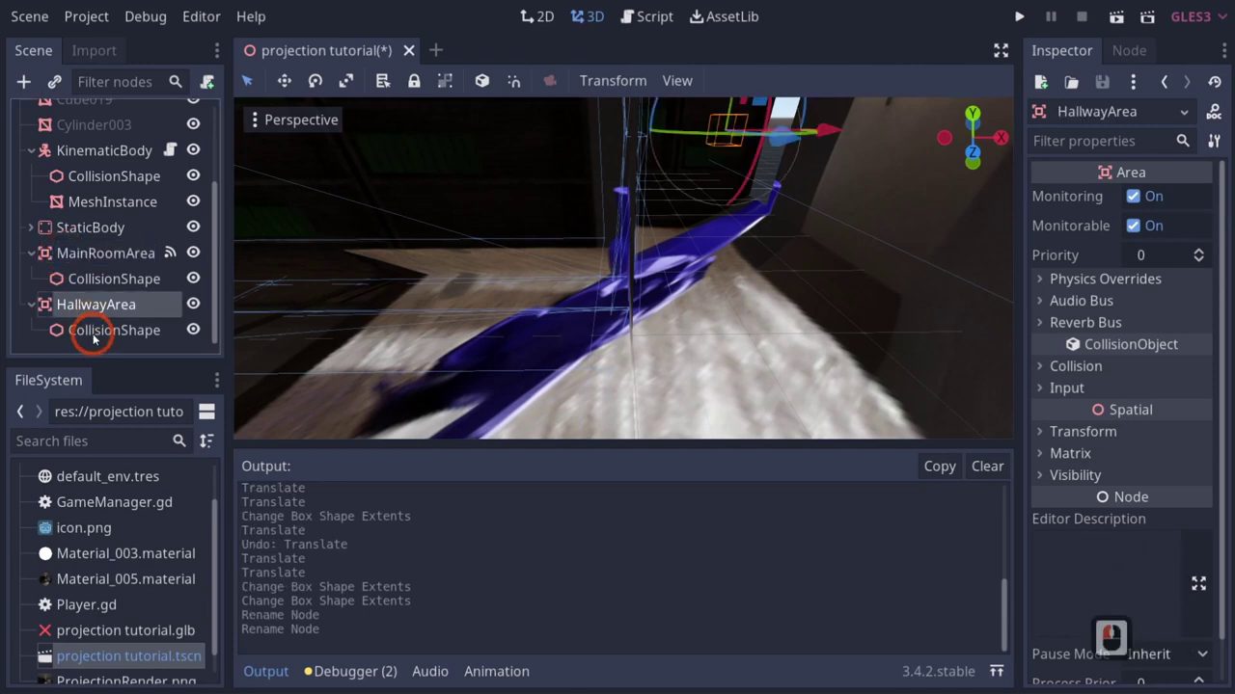
click(1131, 52)
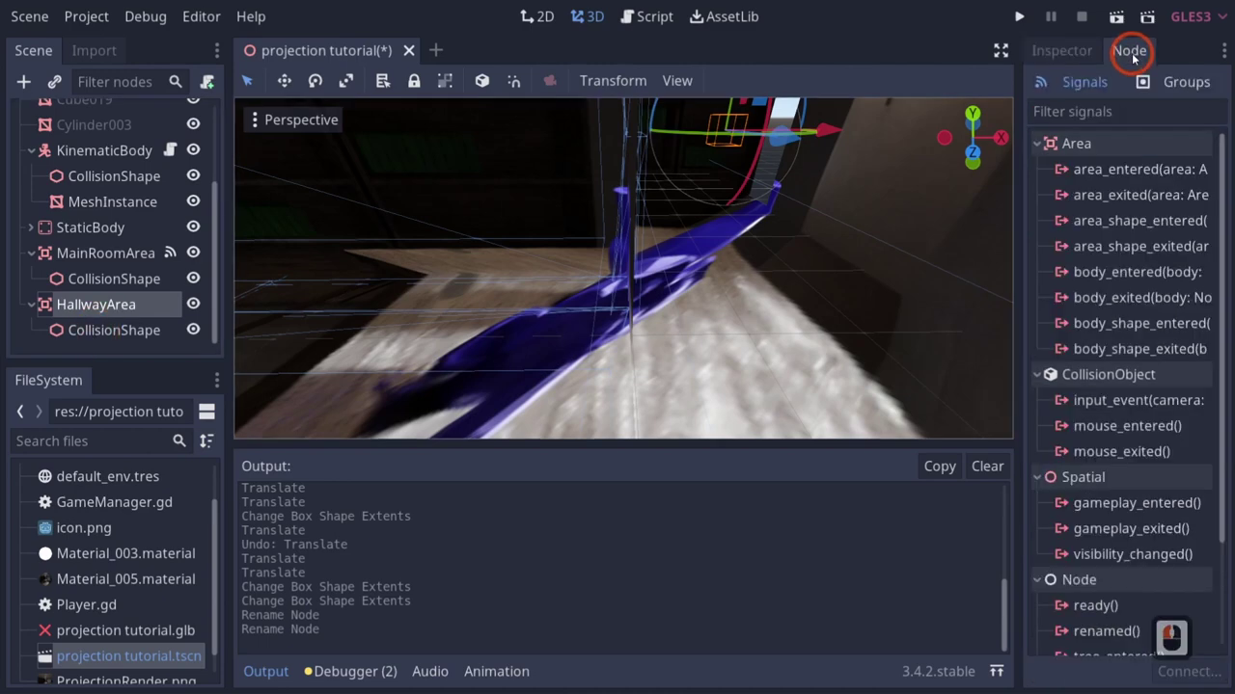
click(1096, 326)
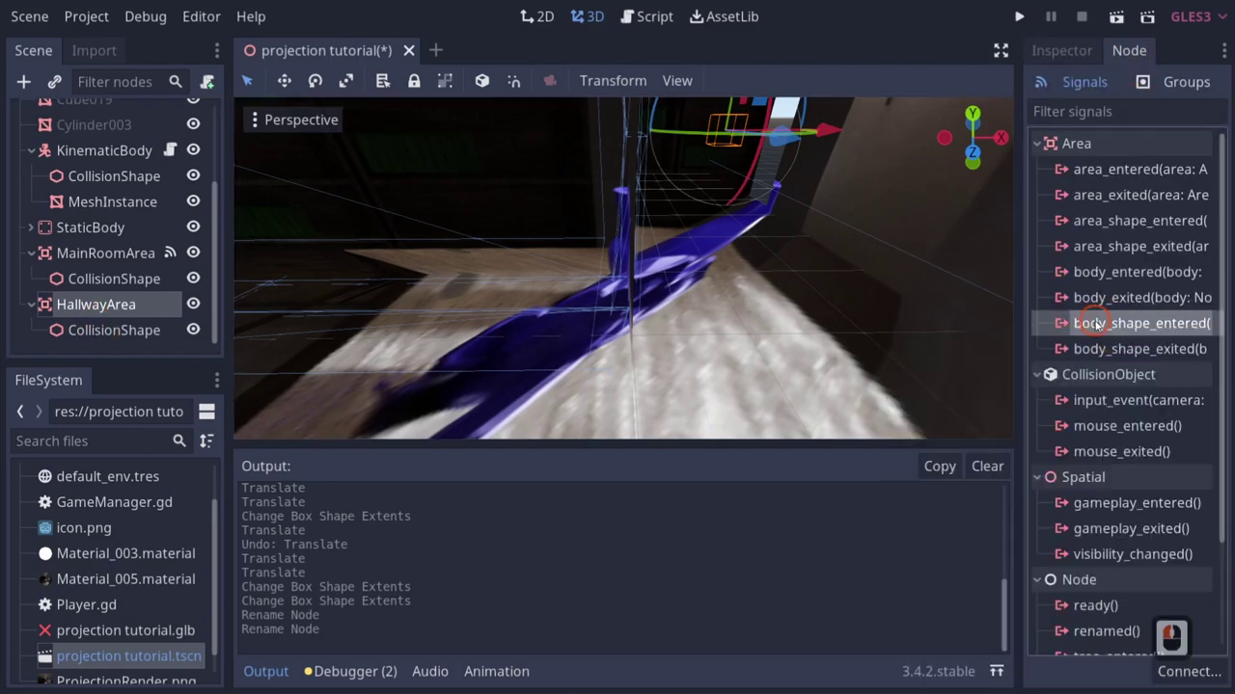
click(1090, 272)
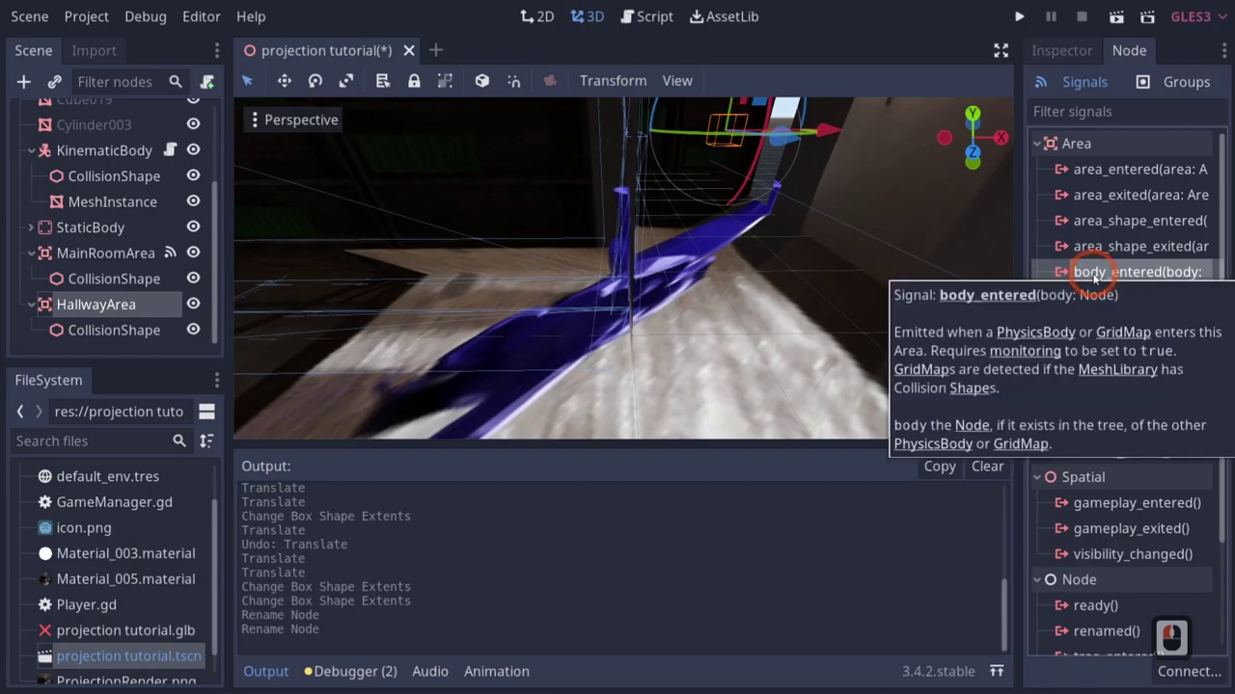
double_click(1094, 275)
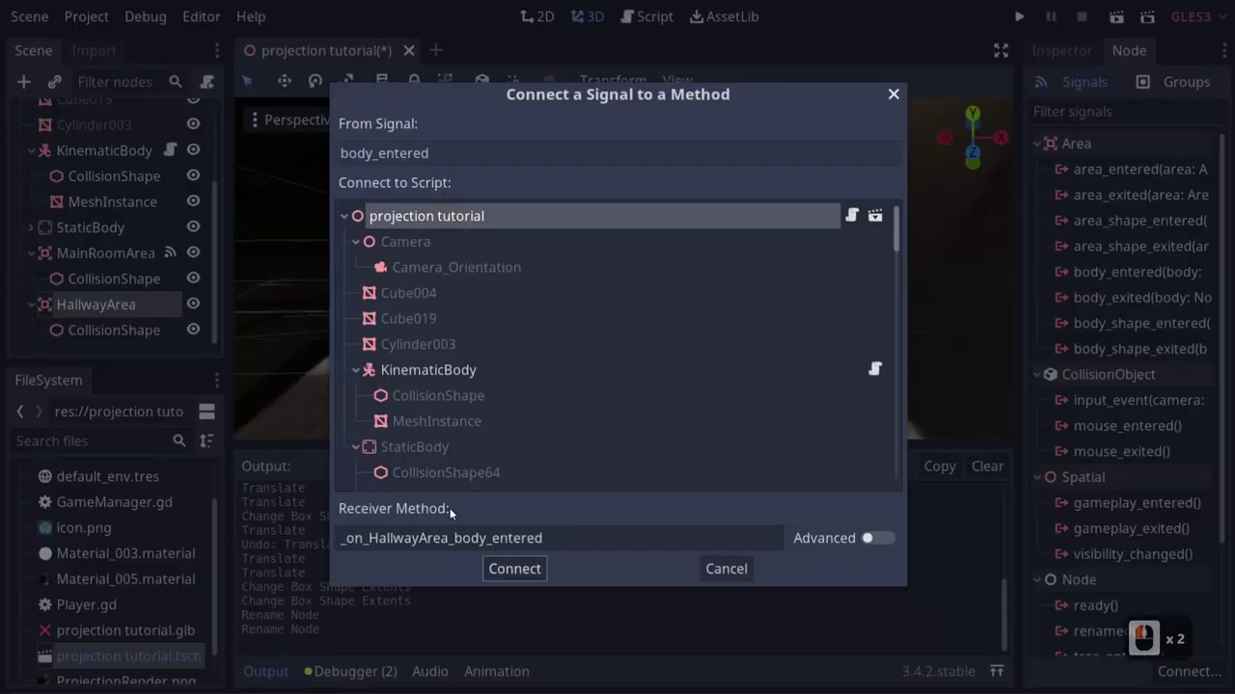
click(510, 569)
click(594, 530)
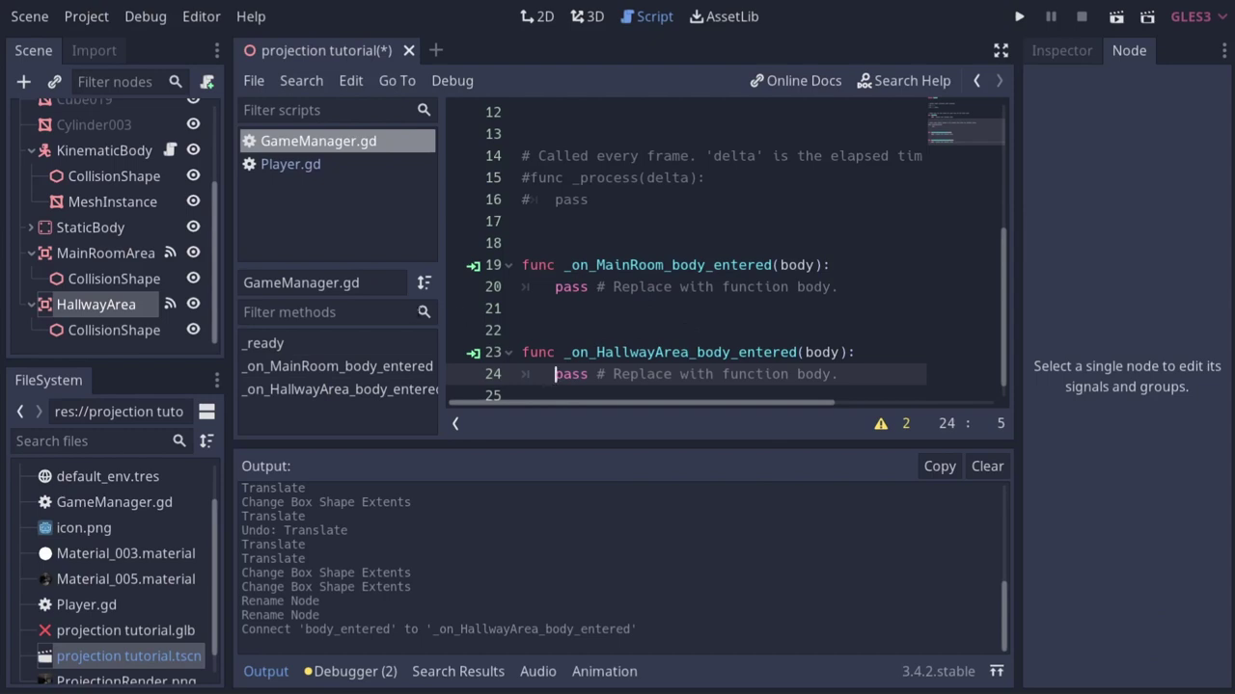
Add a Camera node as a child of the scene's root node.
scroll(108, 289, up, 5)
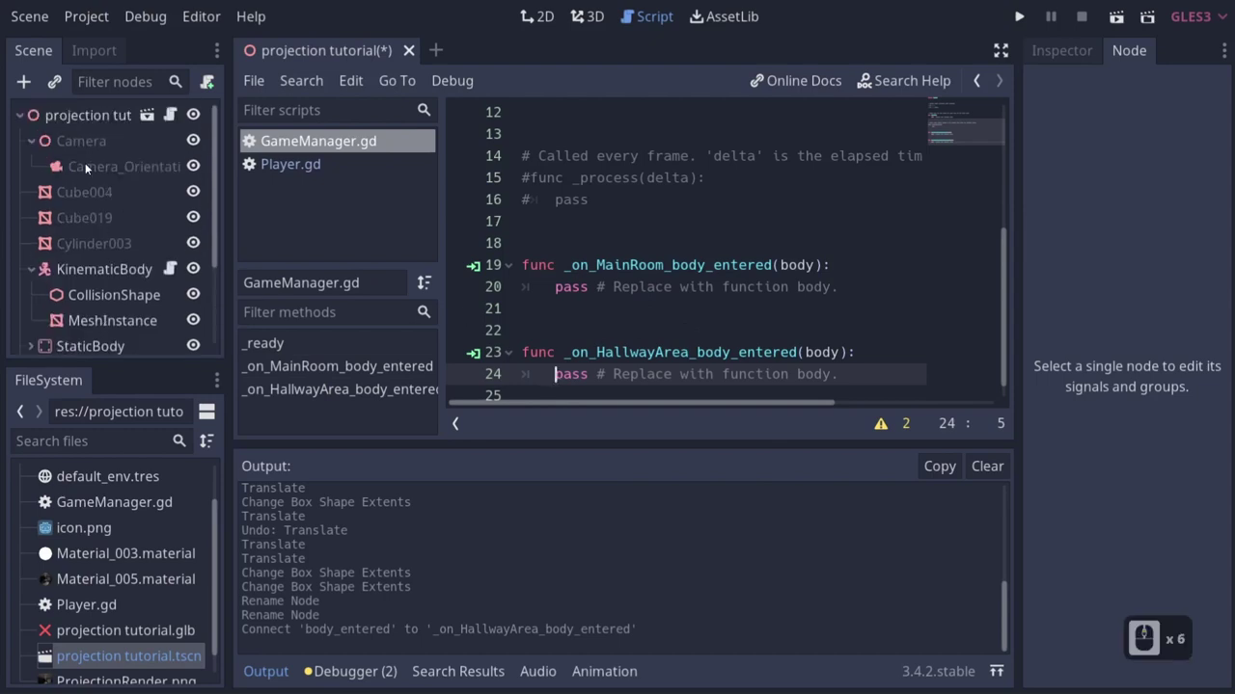
right_click(83, 116)
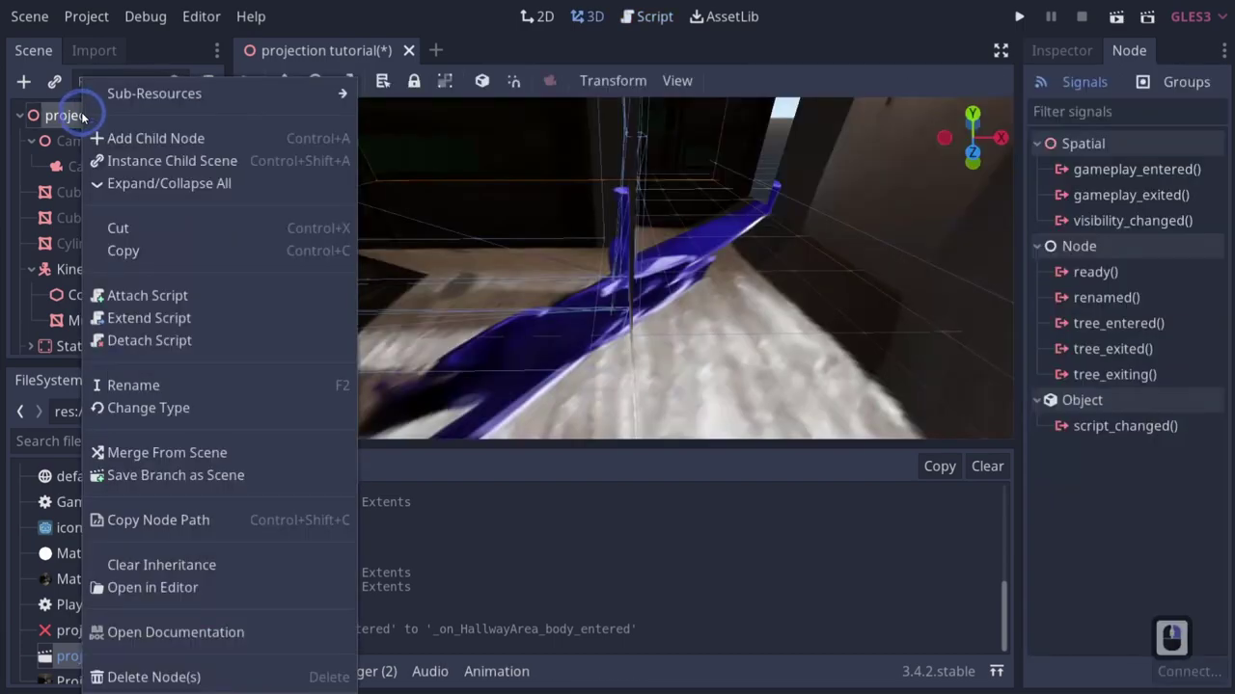
click(146, 138)
click(597, 278)
text(cameara)
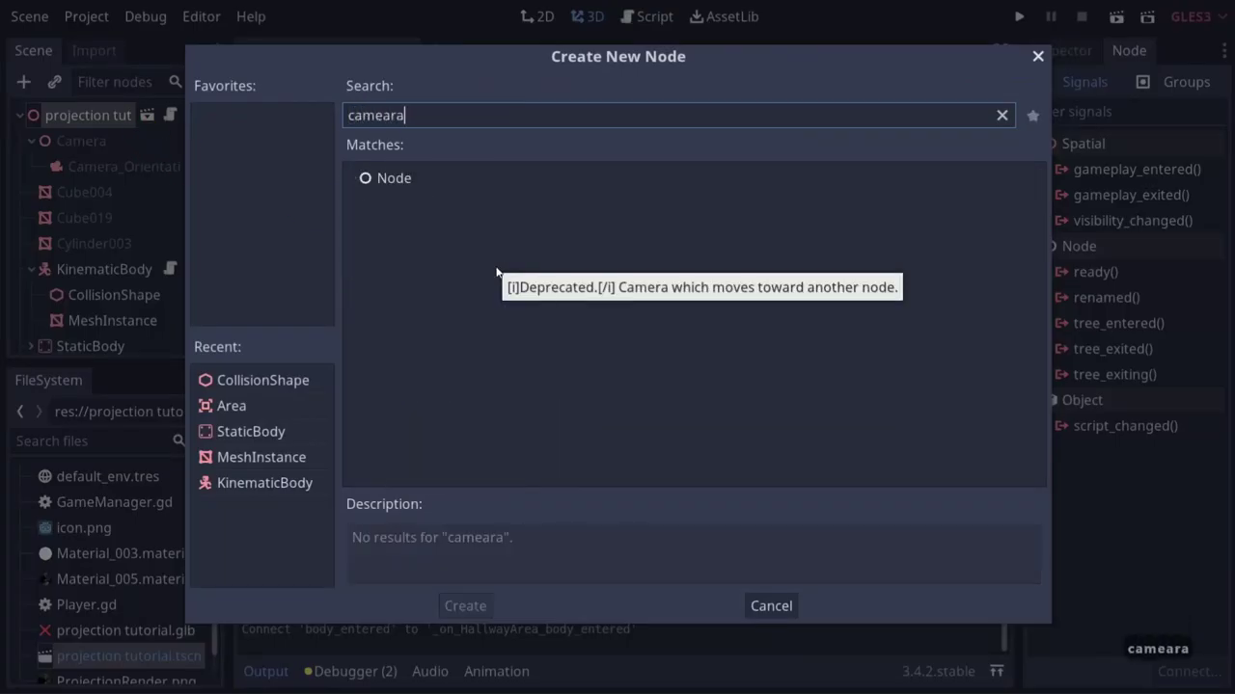
key(BackSpace)
key(BackSpace)
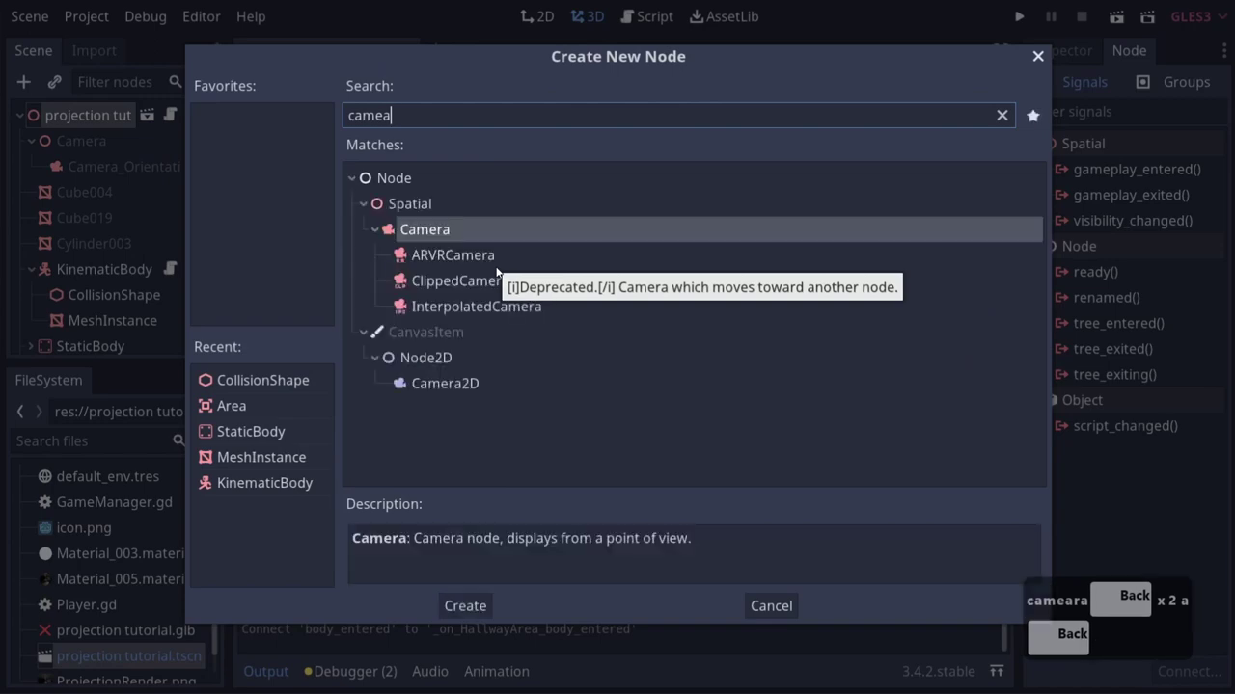
key(Return)
Move and rotate the new camera to place it inside the building for a hallway view.
key(q)
right_drag(617, 346, 603, 415)
drag(600, 334, 738, 141)
key(w)
key(d)
right_drag(738, 141, 764, 274)
key(e)
key(a)
key(e)
drag(627, 339, 550, 195)
right_drag(731, 298, 646, 275)
key(d)
key(w)
right_drag(617, 345, 703, 289)
key(w)
key(a)
drag(651, 287, 618, 21)
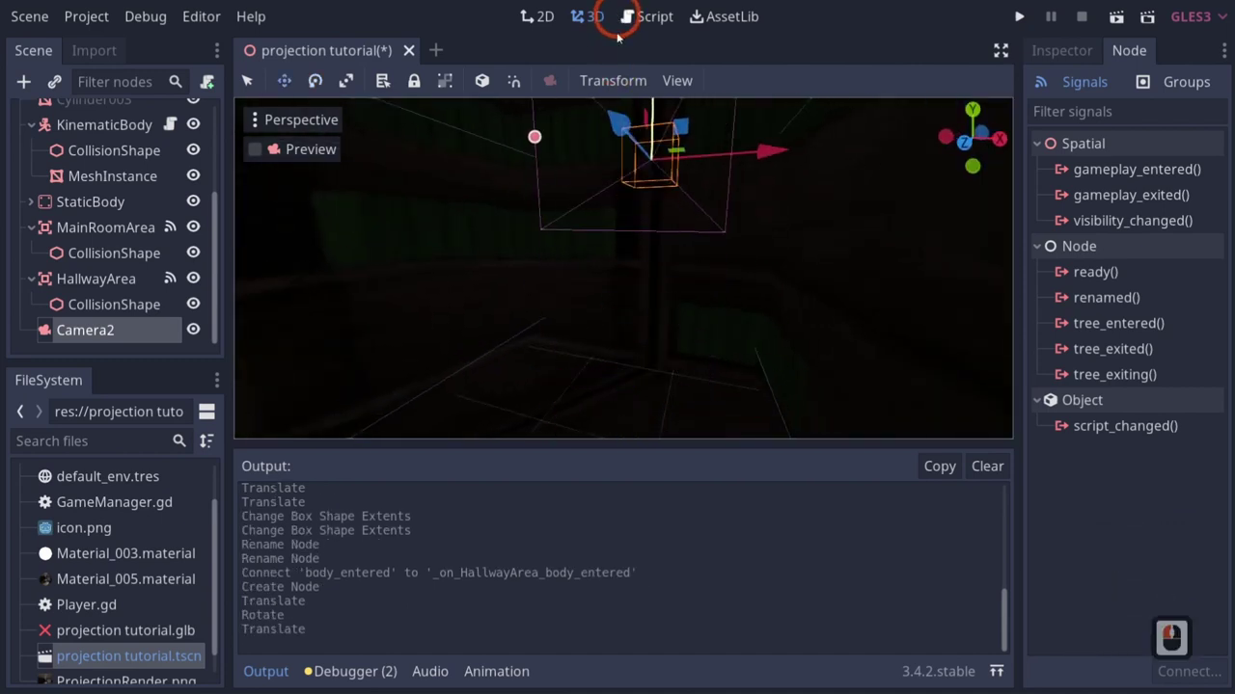
Fine-tune the position and rotation of Camera2 inside the building for the hallway view.
key(s)
key(a)
right_drag(649, 149, 758, 236)
mouse_move(713, 265)
mouse_down()
mouse_move(692, 244)
mouse_move(721, 256)
mouse_up()
key(ctrl+z)
key(d)
right_drag(721, 260, 752, 210)
drag(701, 250, 662, 193)
key(e)
key(w)
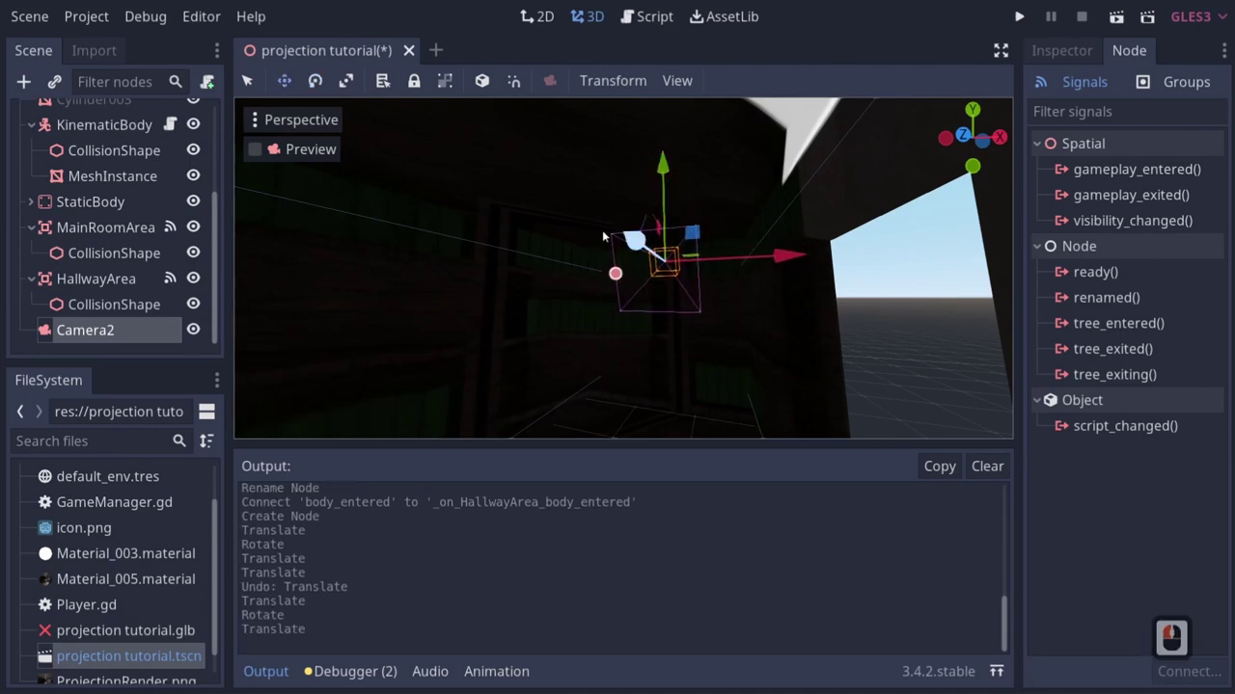
Rename the Camera2 node as HallwayCamera.
double_click(112, 331)
key(Menu)
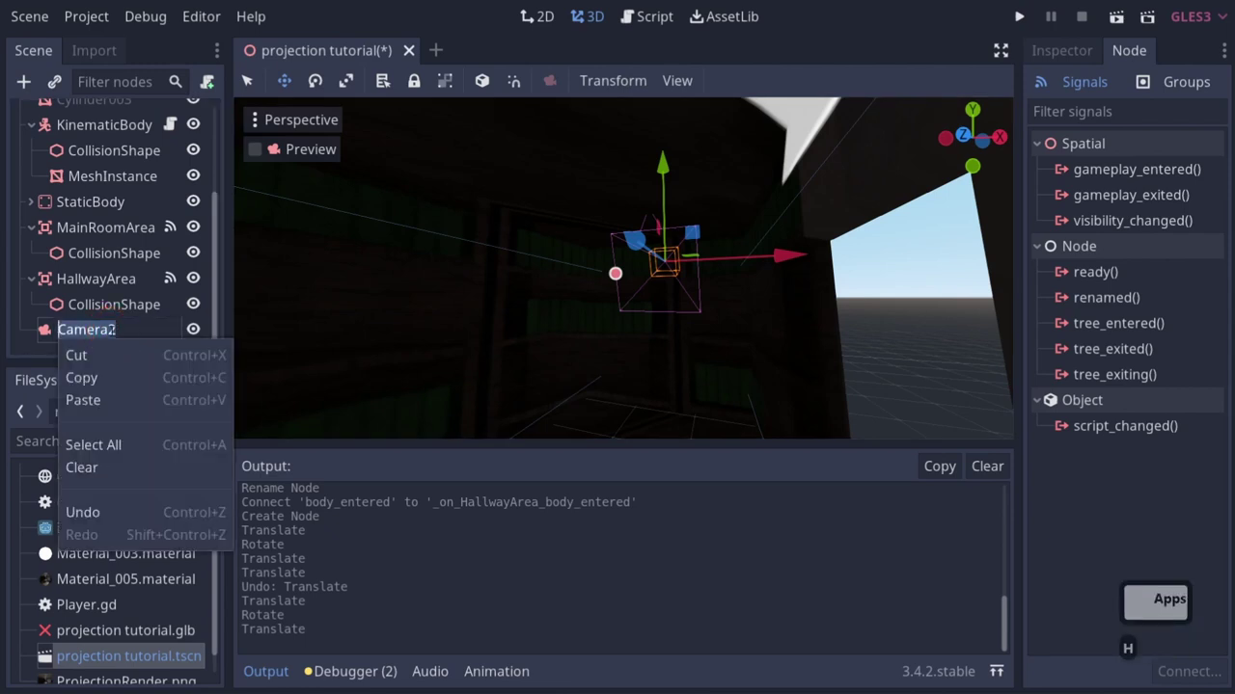
key(Escape)
text(HallW)
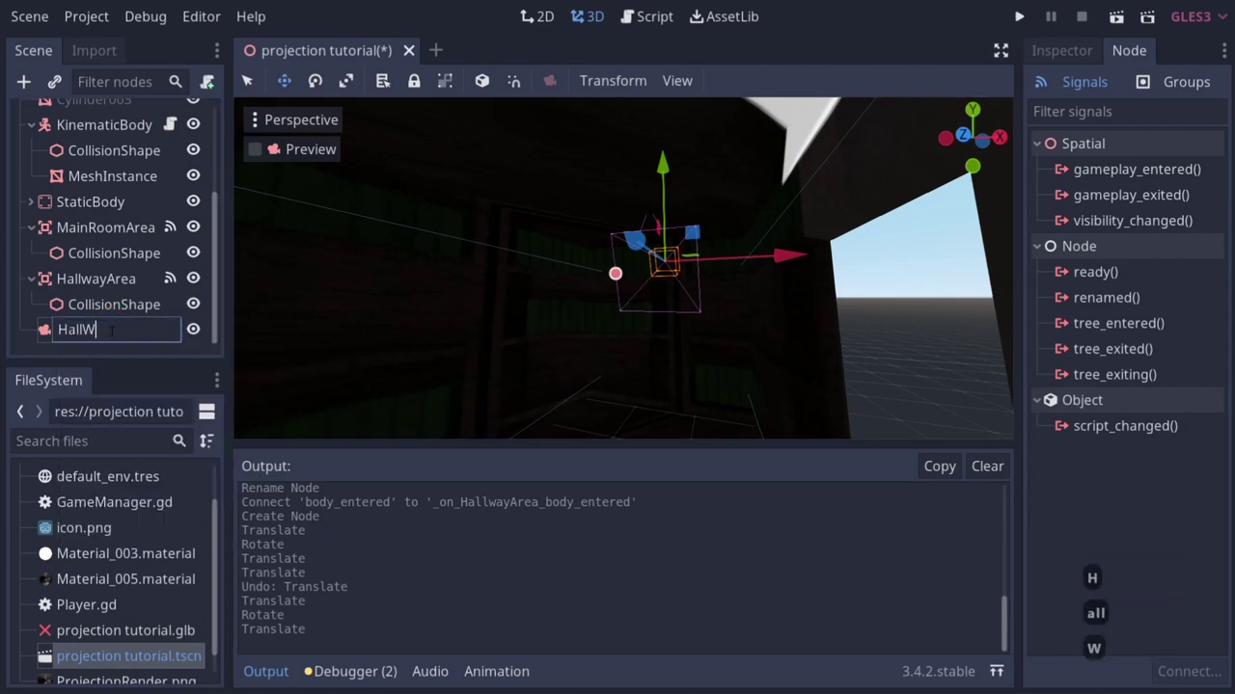
key(BackSpace)
text(wayCamera)
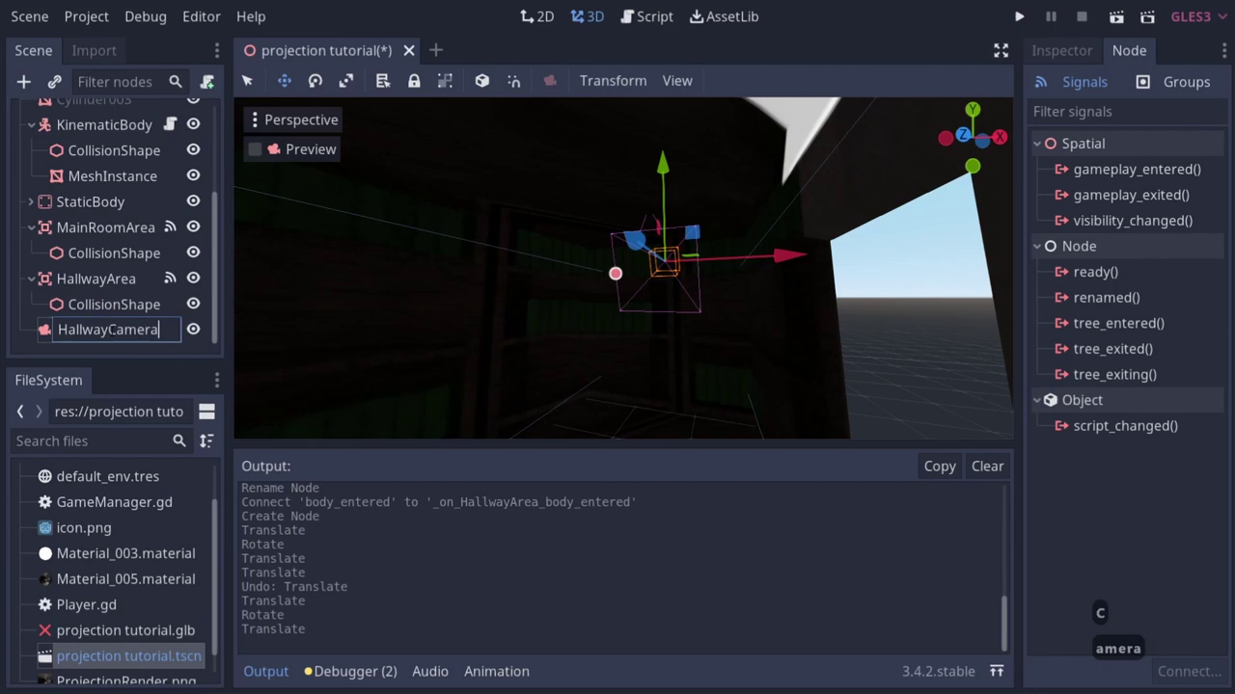
click(100, 281)
Check the names and places of the Camera_Orientation and HallwayCamera nodes in the scene tree.
scroll(100, 202, up, 10)
click(95, 172)
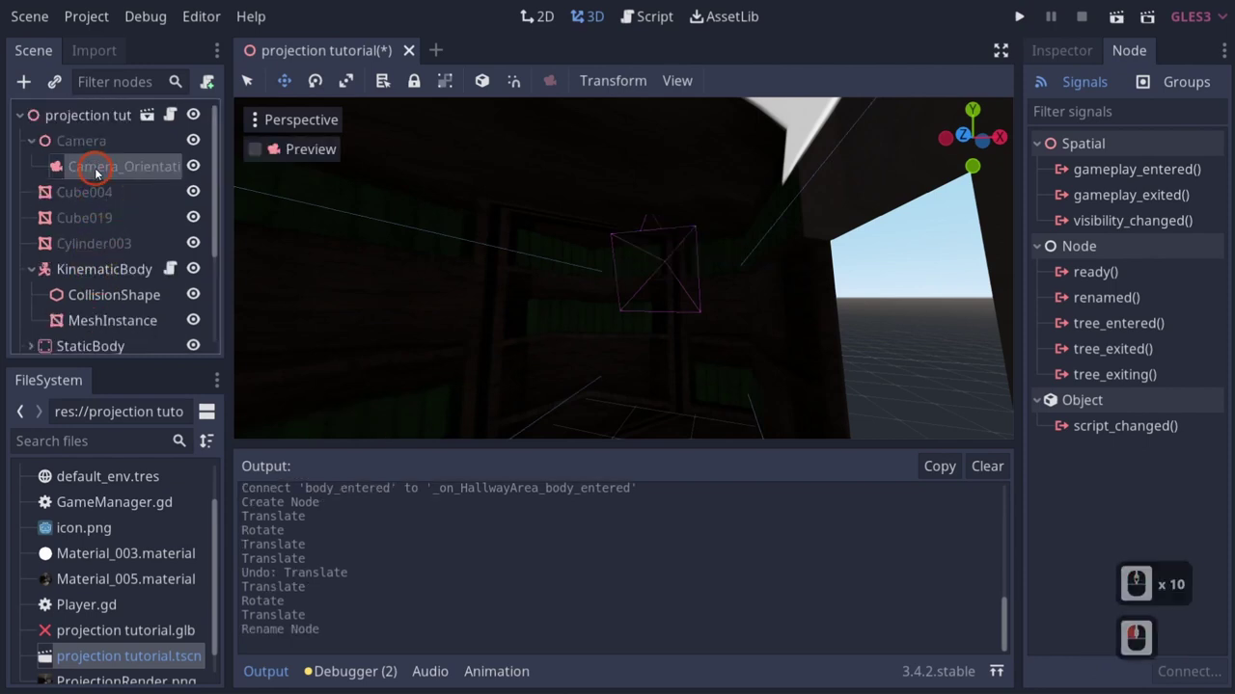
double_click(95, 172)
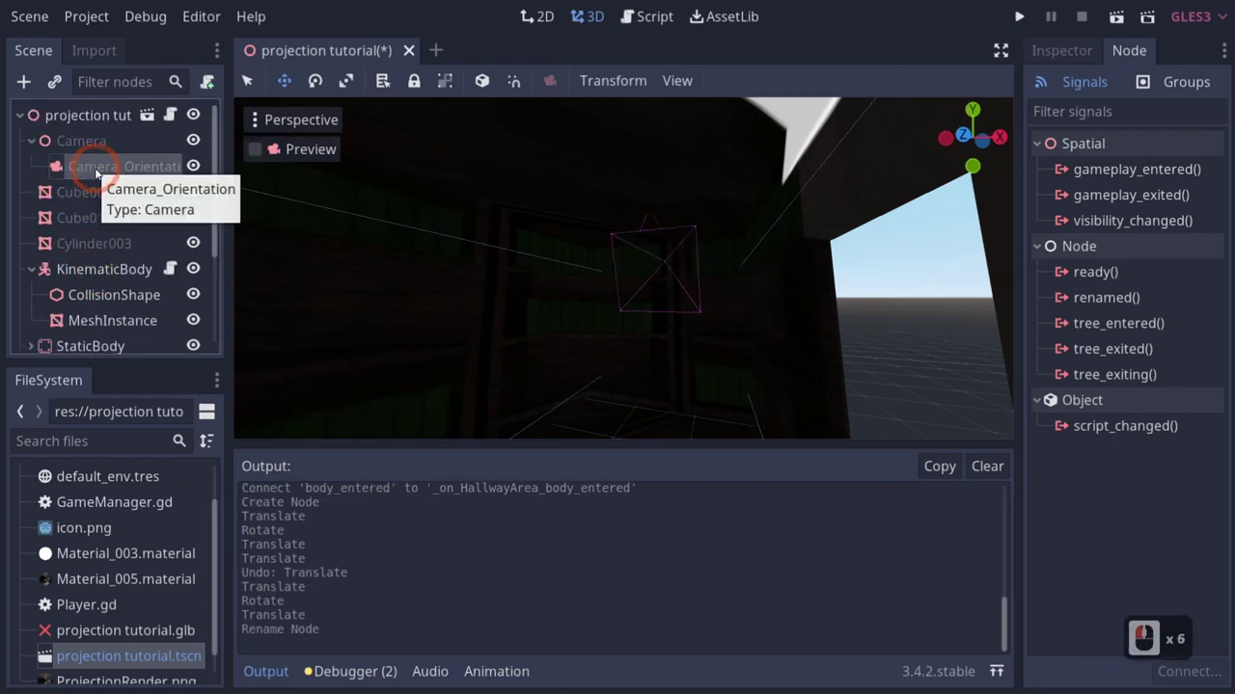
scroll(96, 188, down, 10)
scroll(101, 240, up, 5)
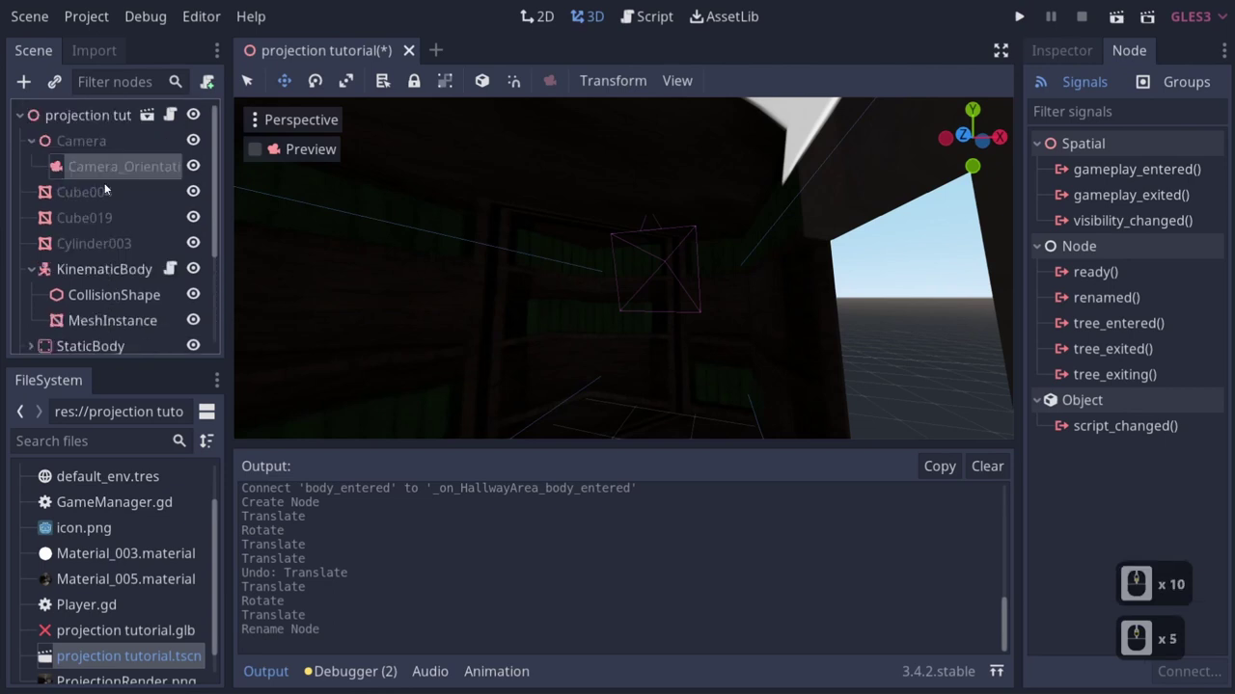
scroll(111, 227, down, 6)
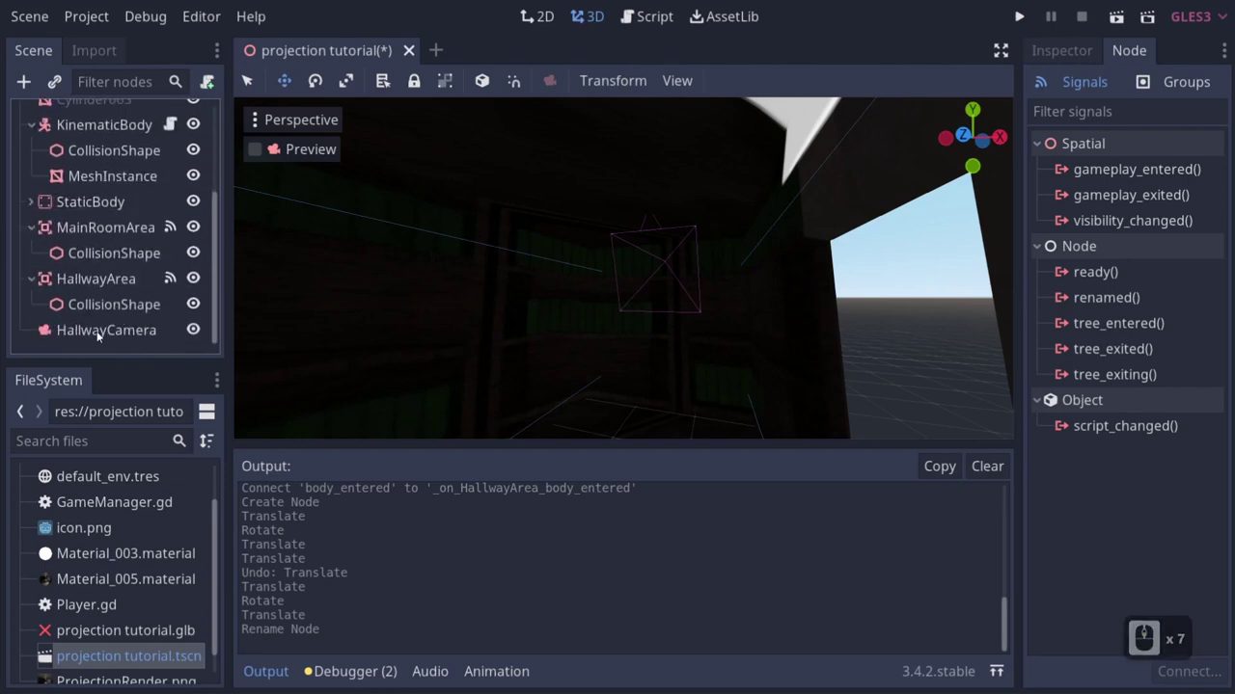
scroll(116, 251, up, 7)
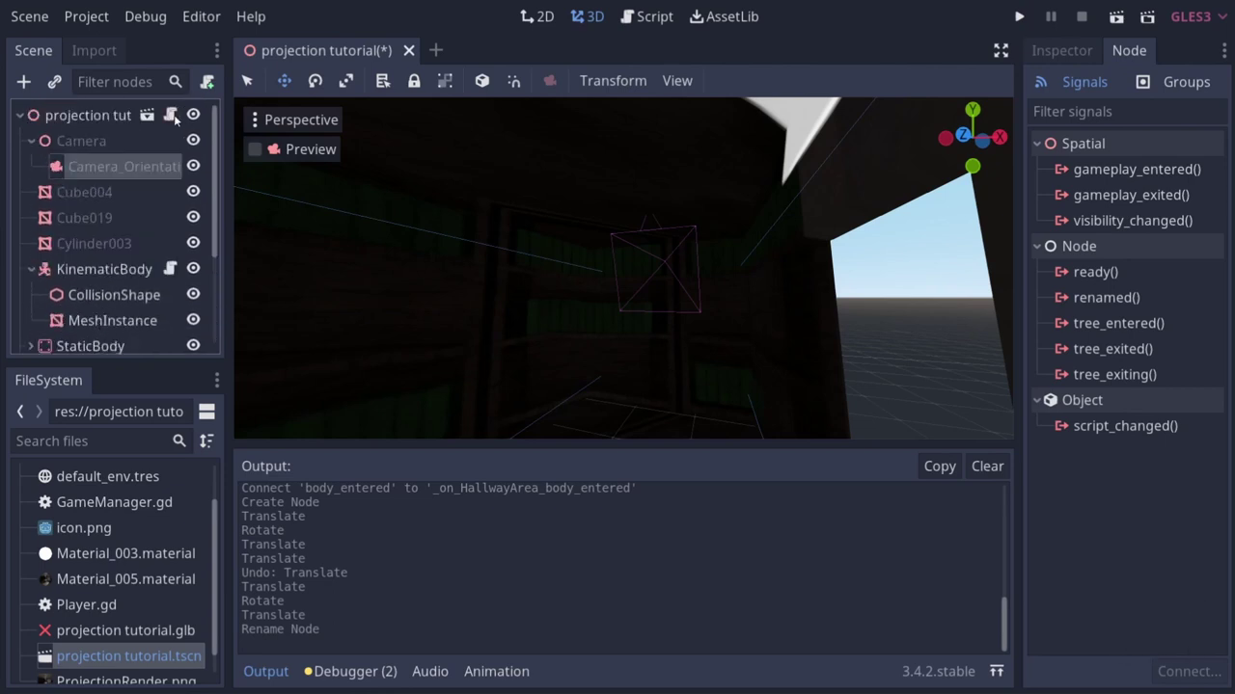
Open the root node's script and add $Camera/Camera_Orientation.current = true as the first line of _on_MainRoom_body_entered.
click(170, 114)
click(840, 266)
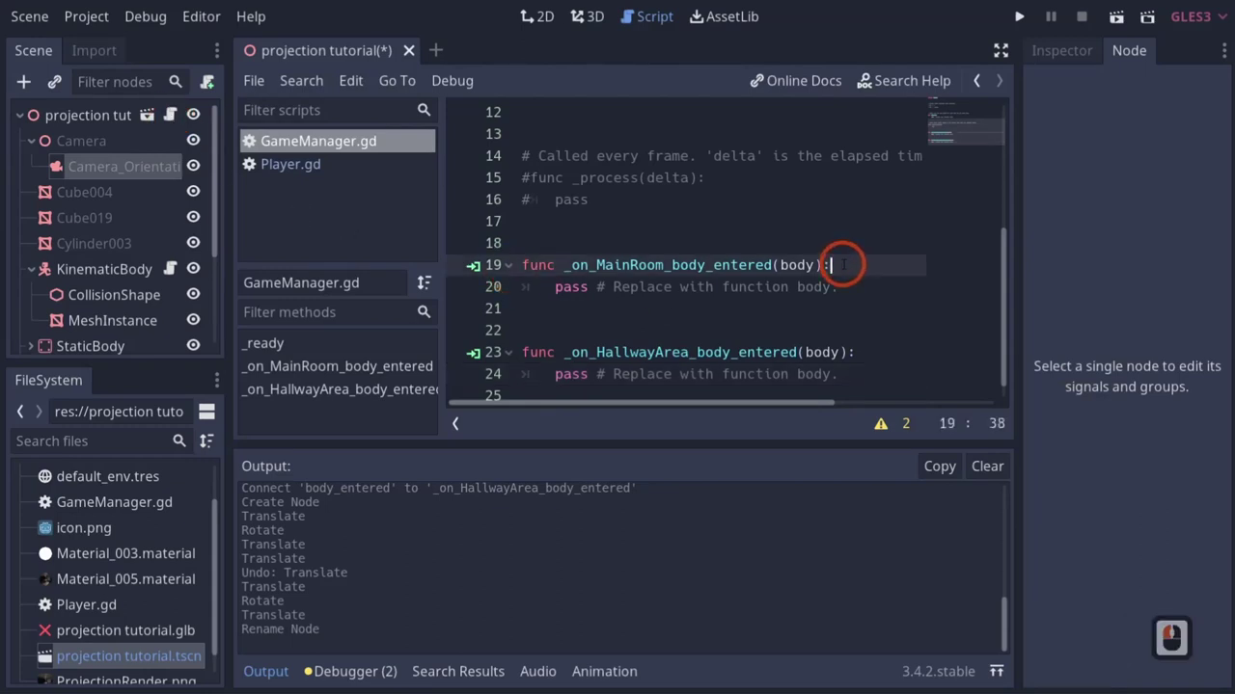
key(Return)
text($)
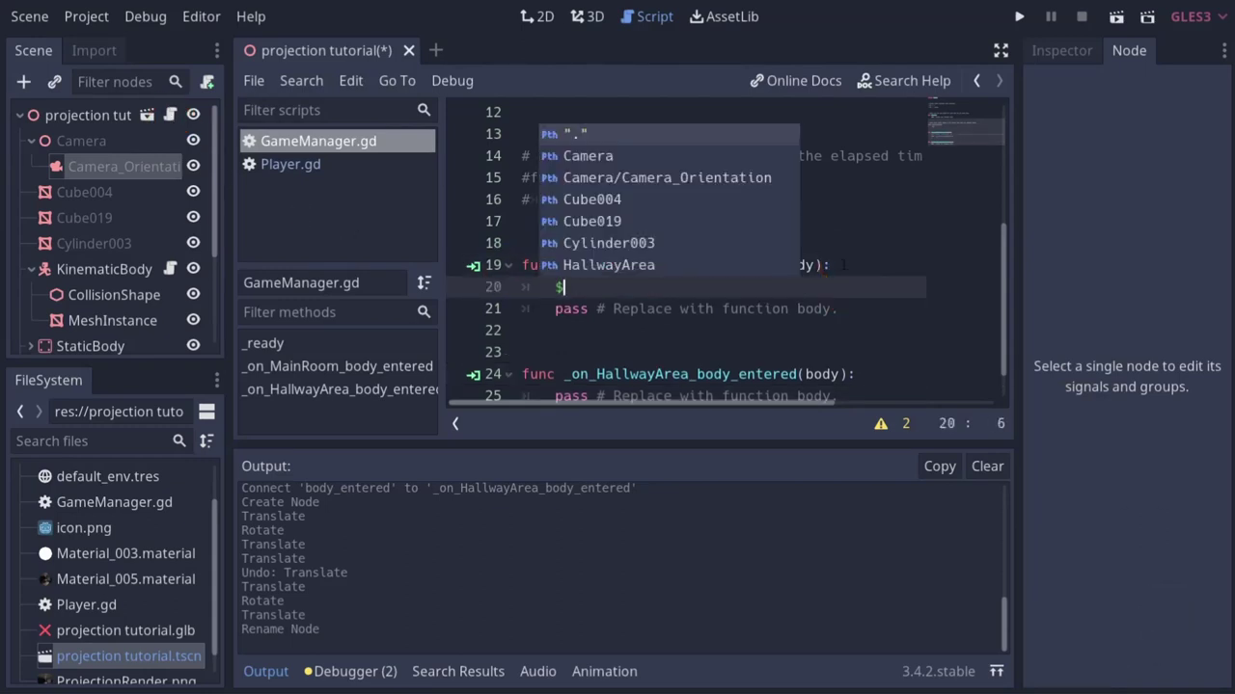
text(cam)
key(Down)
key(Return)
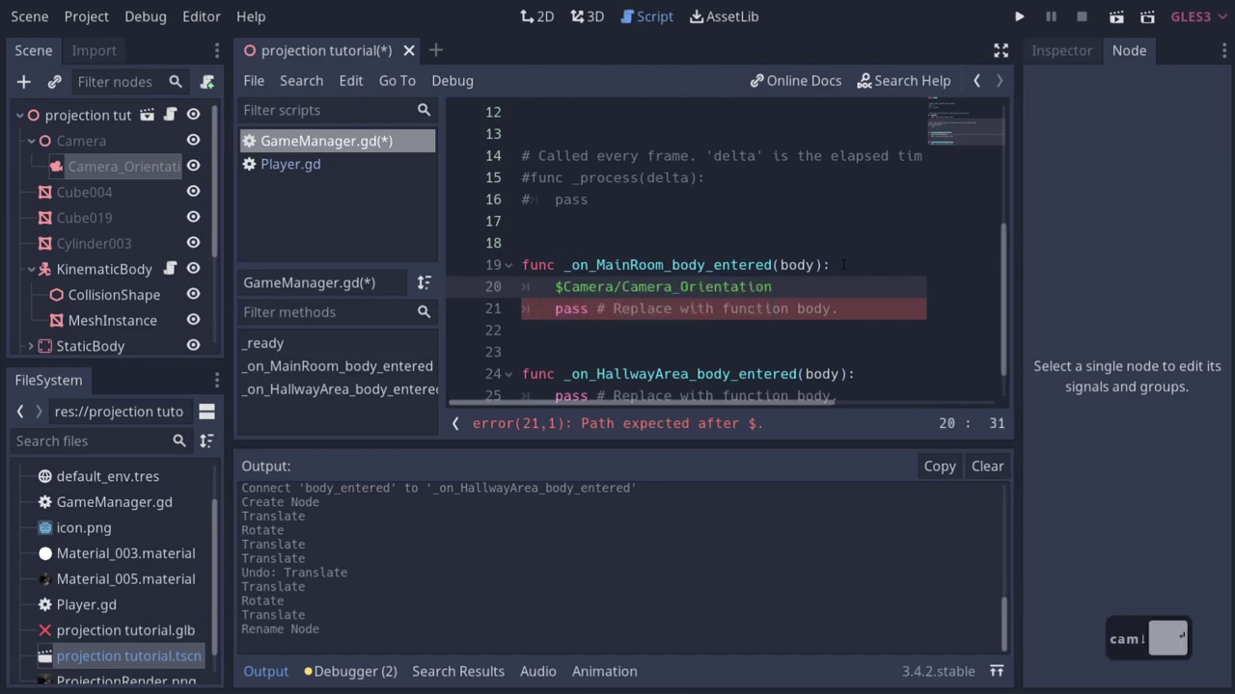
text(.cur)
key(Tab)
text(= true)
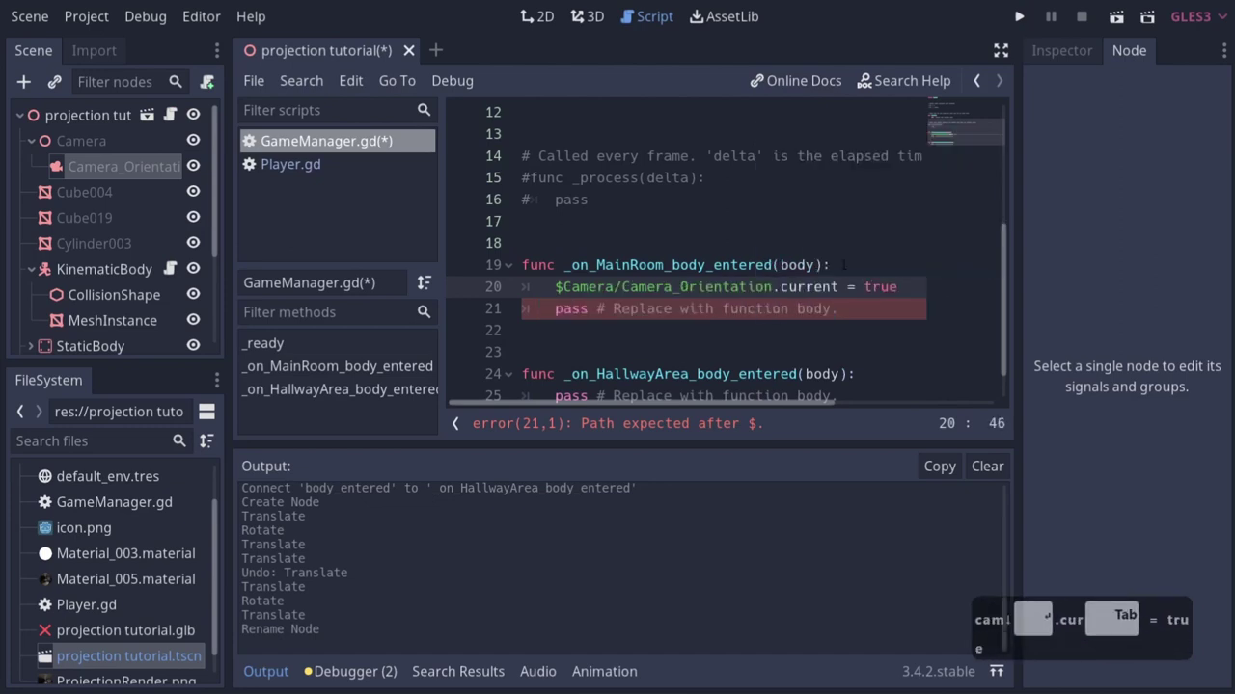
Add $HallwayCamera.current = true as the first line of _on_HallwayArea_body_entered.
shift+click(555, 286)
key(ctrl+c)
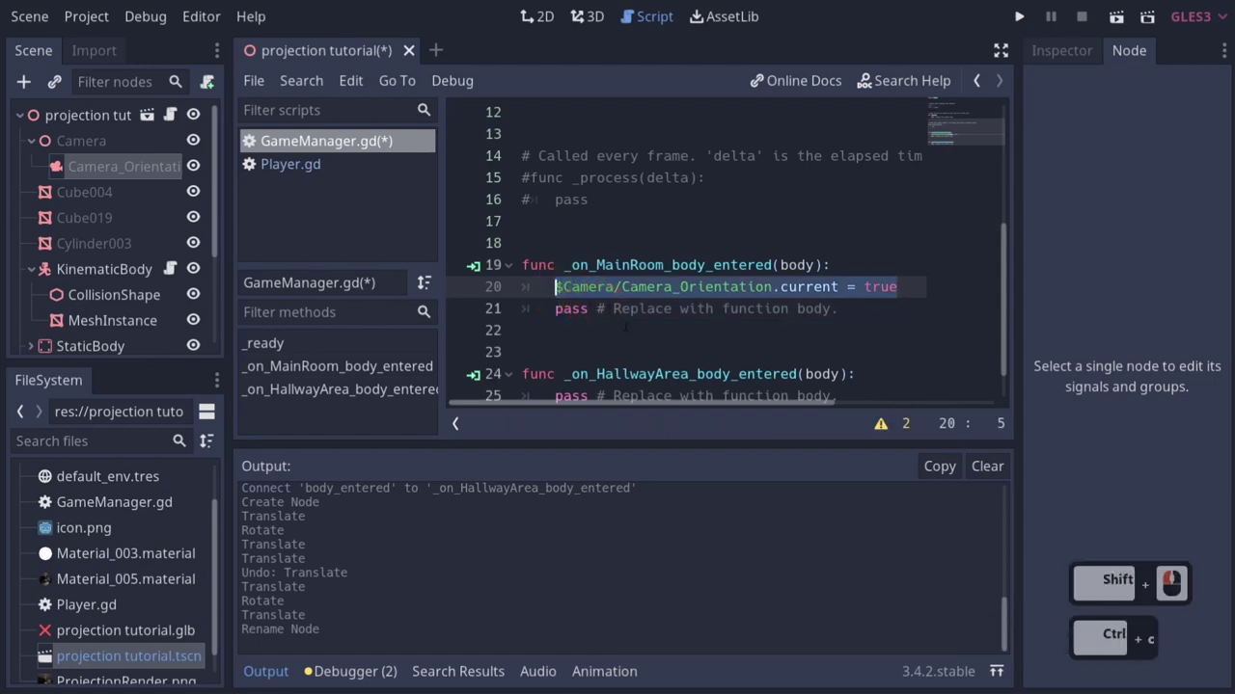
scroll(620, 321, down, 3)
click(861, 331)
key(Return)
key(ctrl+v)
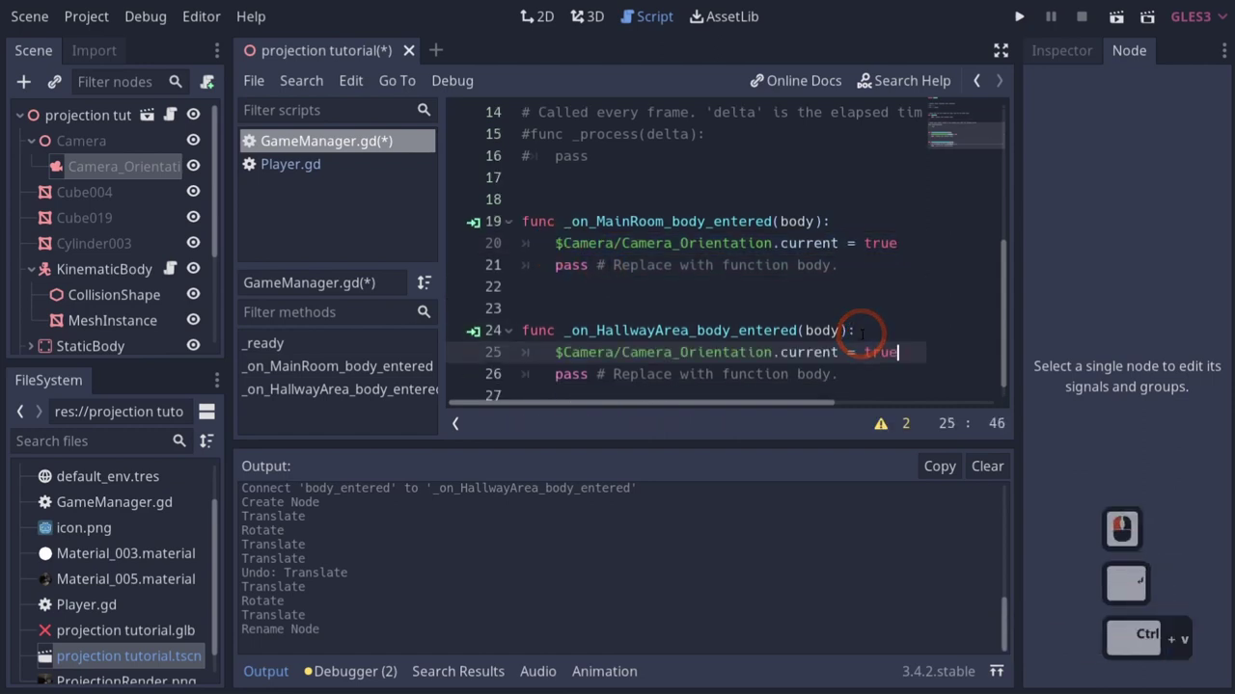
key(ctrl+z)
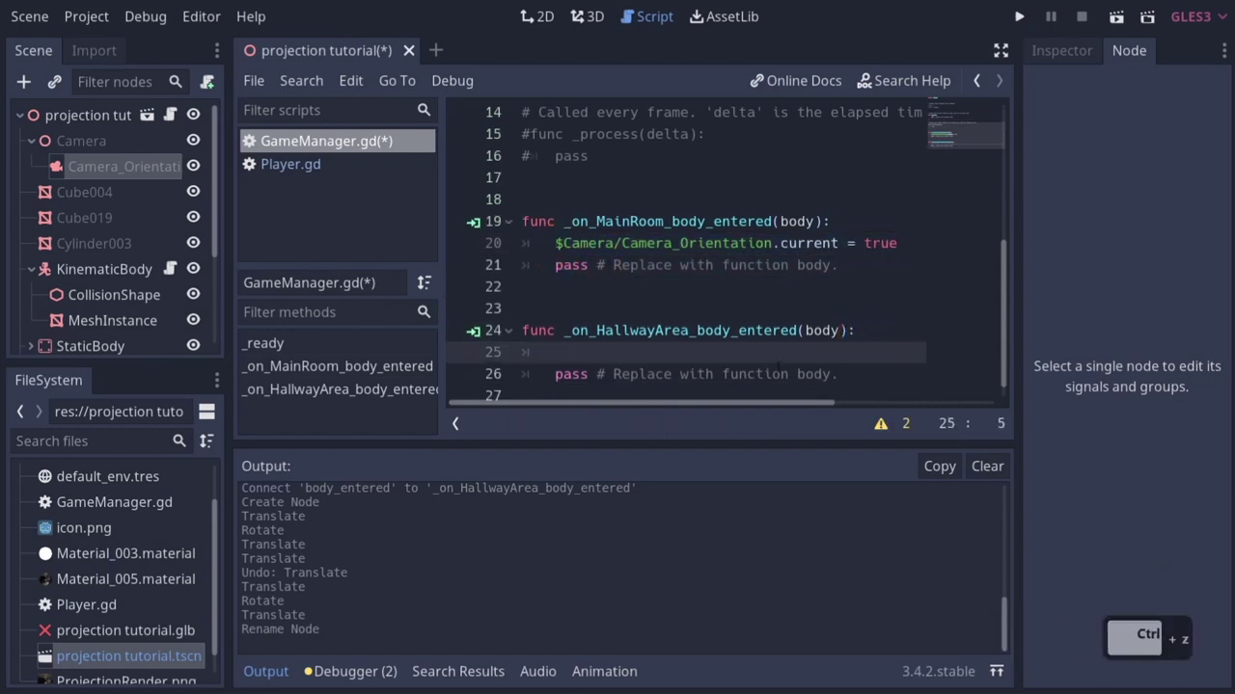
text($)
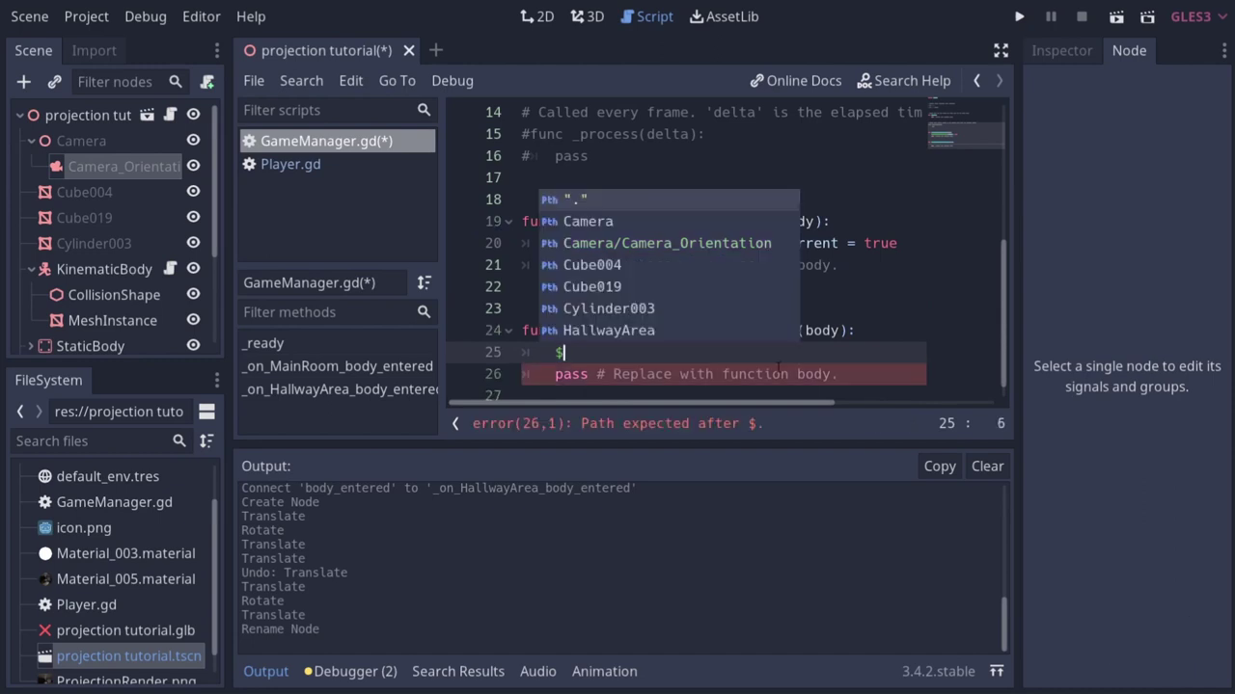
text(hall)
key(Down)
key(Down)
key(Return)
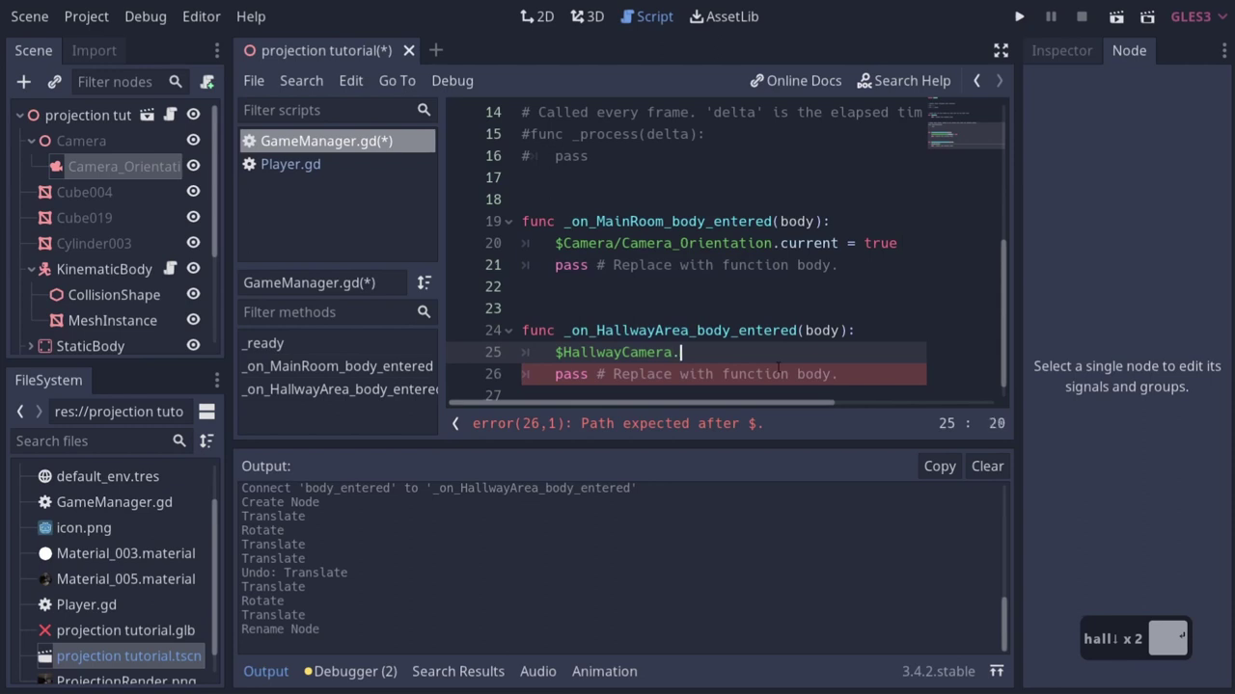
text(.curr)
key(Tab)
text(= t)
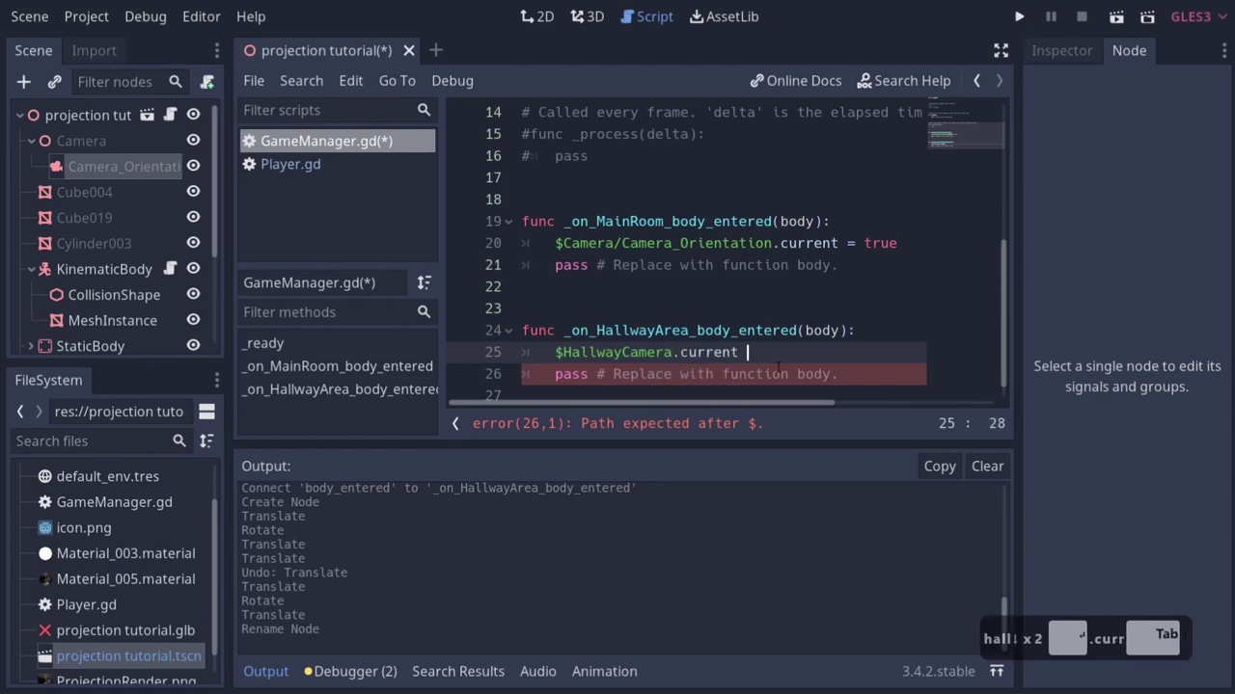
Add $Camera/Camera_Orientation.current = false below the HallwayCamera line in _on_HallwayArea_body_entered.
drag(555, 243, 923, 245)
key(ctrl+c)
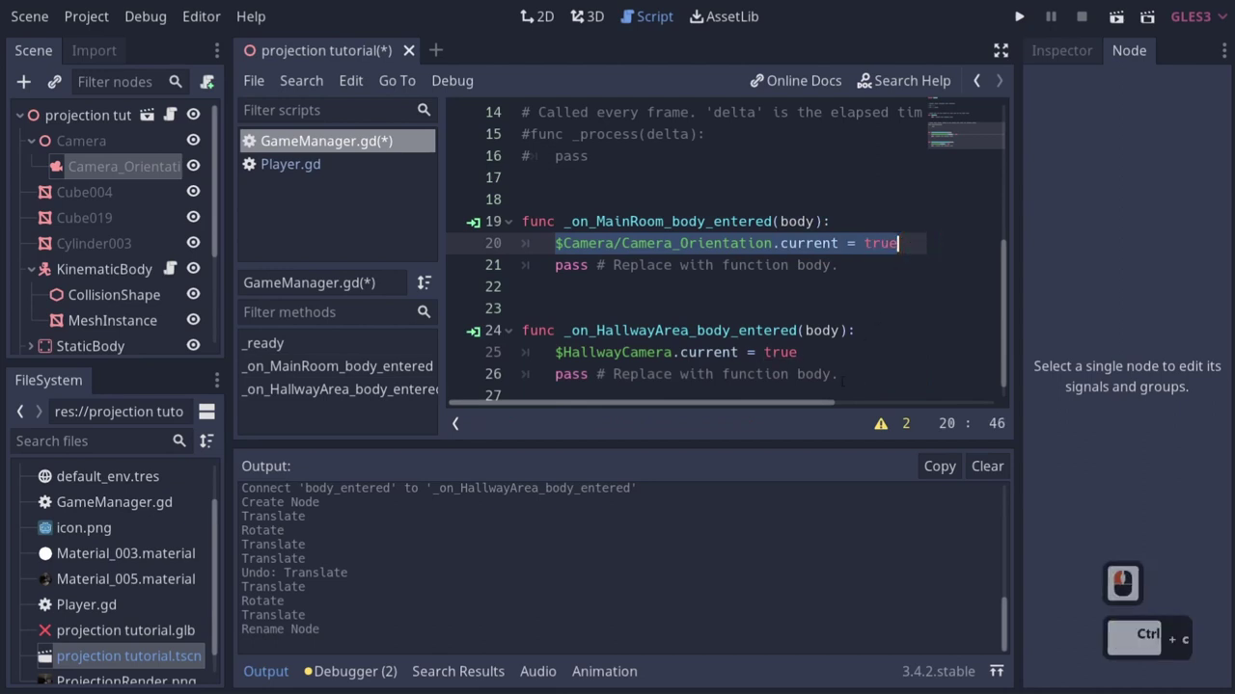
click(840, 352)
key(Return)
key(ctrl+v)
double_click(878, 374)
text(false)
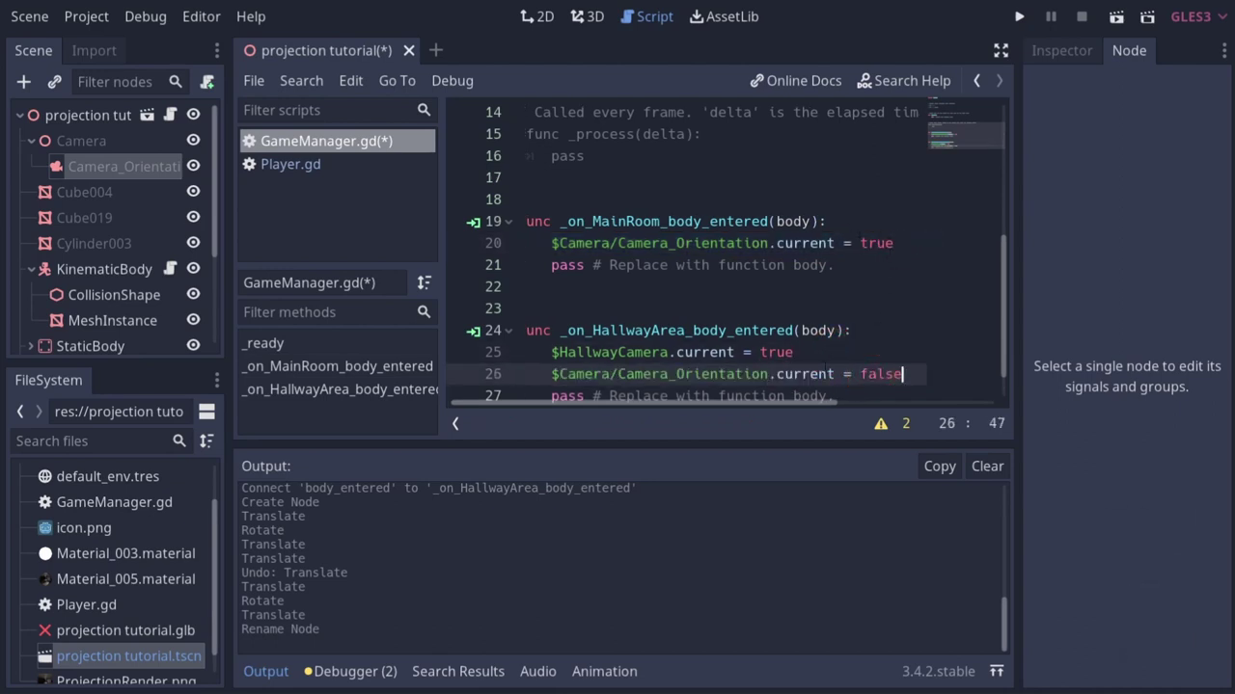
Add $HallwayCamera.current = false below the Camera_Orientation line in _on_MainRoom_body_entered.
drag(813, 353, 552, 352)
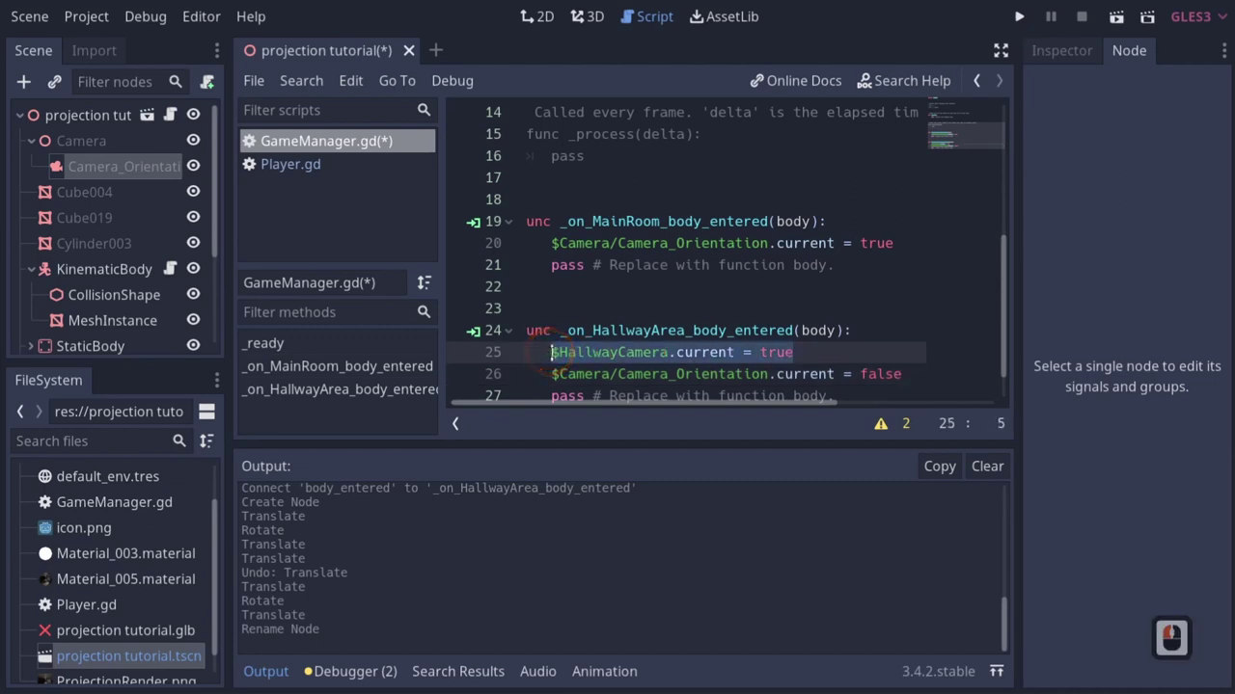
key(ctrl+c)
click(906, 243)
key(Return)
key(ctrl+v)
double_click(775, 266)
text(fa)
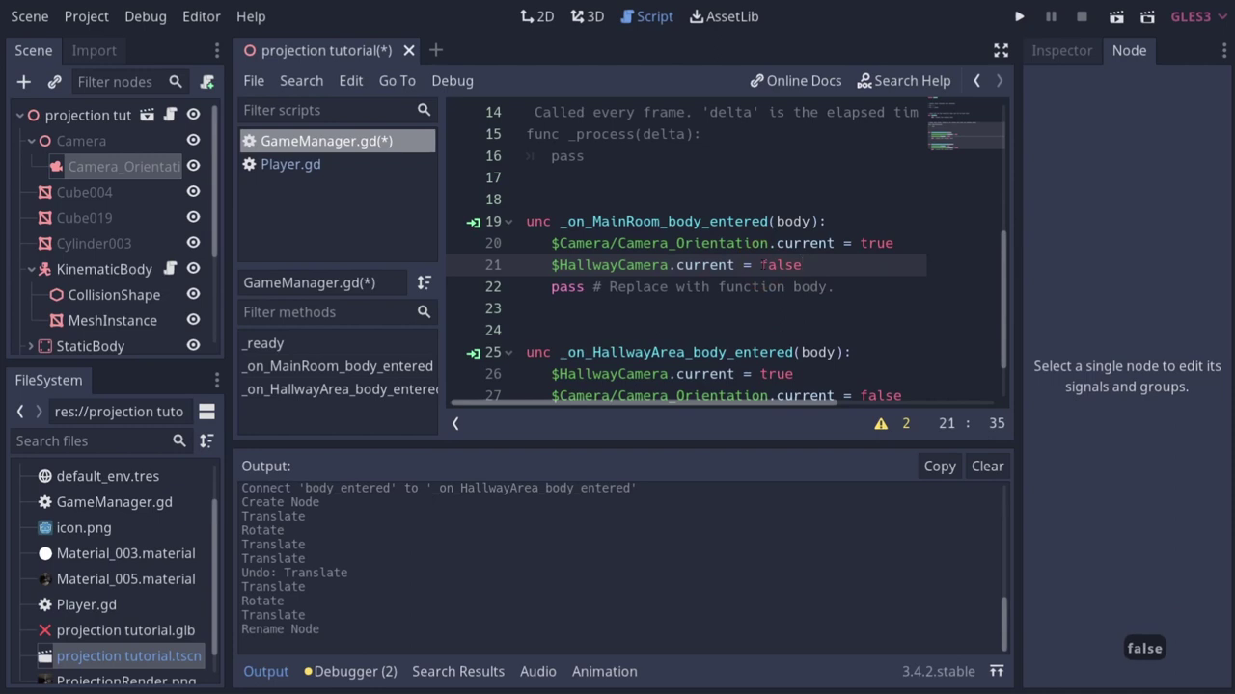
Move $HallwayCamera.current = false to the first line of _on_MainRoom_body_entered and remove the leftover empty line.
drag(815, 266, 550, 264)
key(ctrl+x)
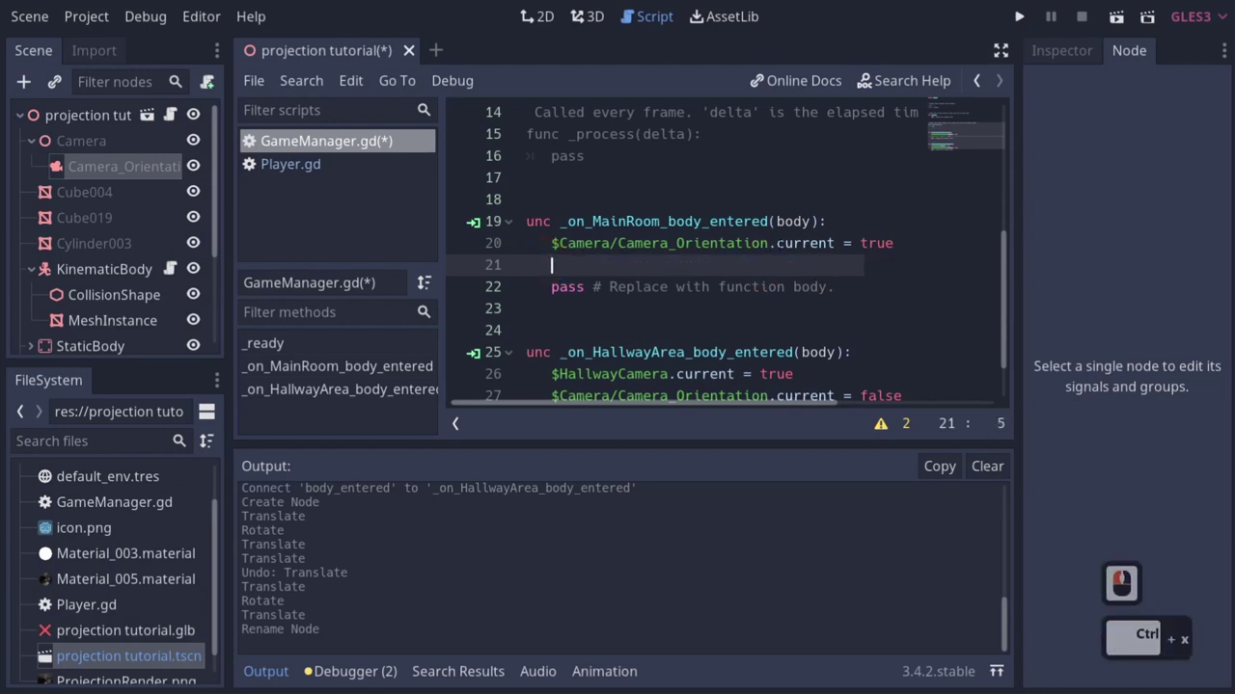
click(828, 222)
key(Return)
key(ctrl+v)
click(469, 287)
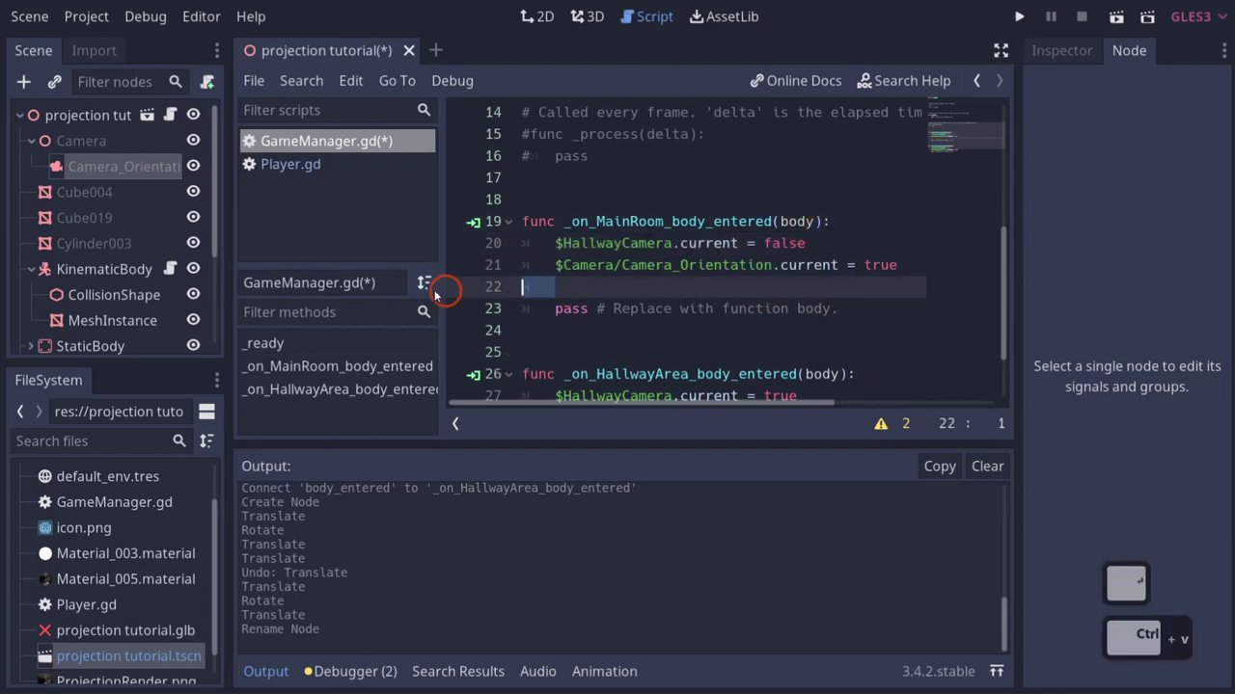
key(BackSpace)
key(BackSpace)
Move $Camera/Camera_Orientation.current = false to the first line of _on_HallwayArea_body_entered, remove the empty line and save.
scroll(926, 343, down, 2)
drag(924, 333, 551, 331)
key(ctrl+x)
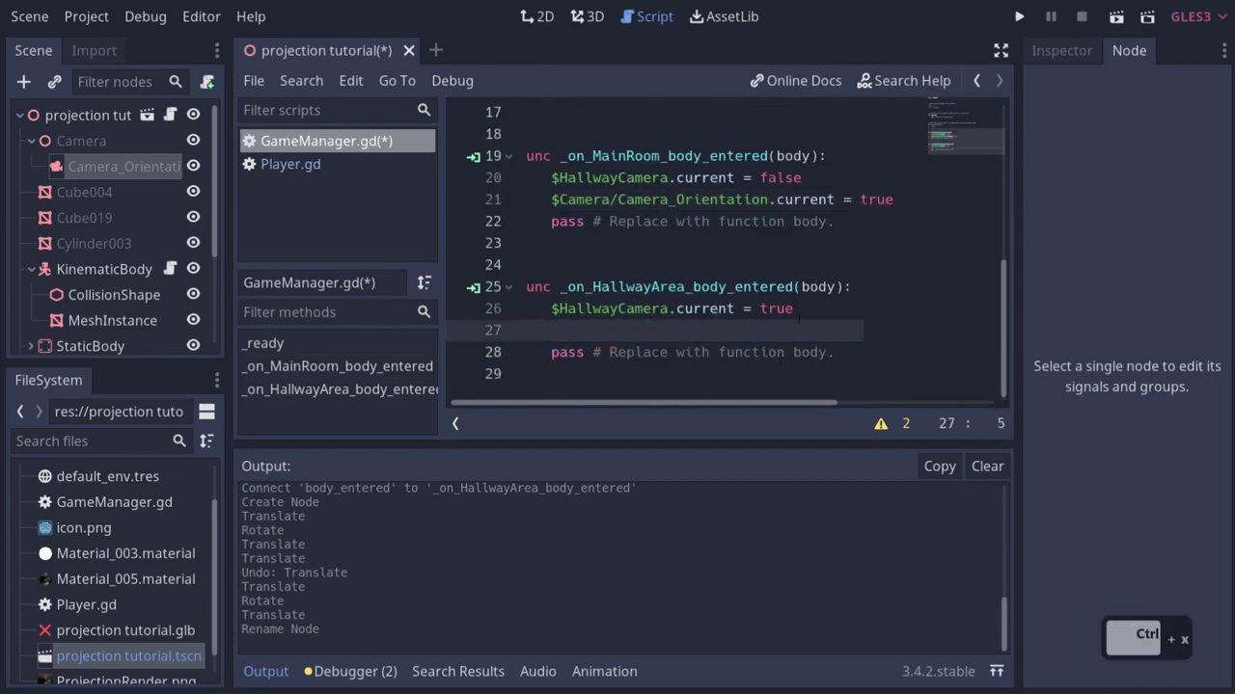
key(BackSpace)
key(BackSpace)
click(868, 287)
key(Return)
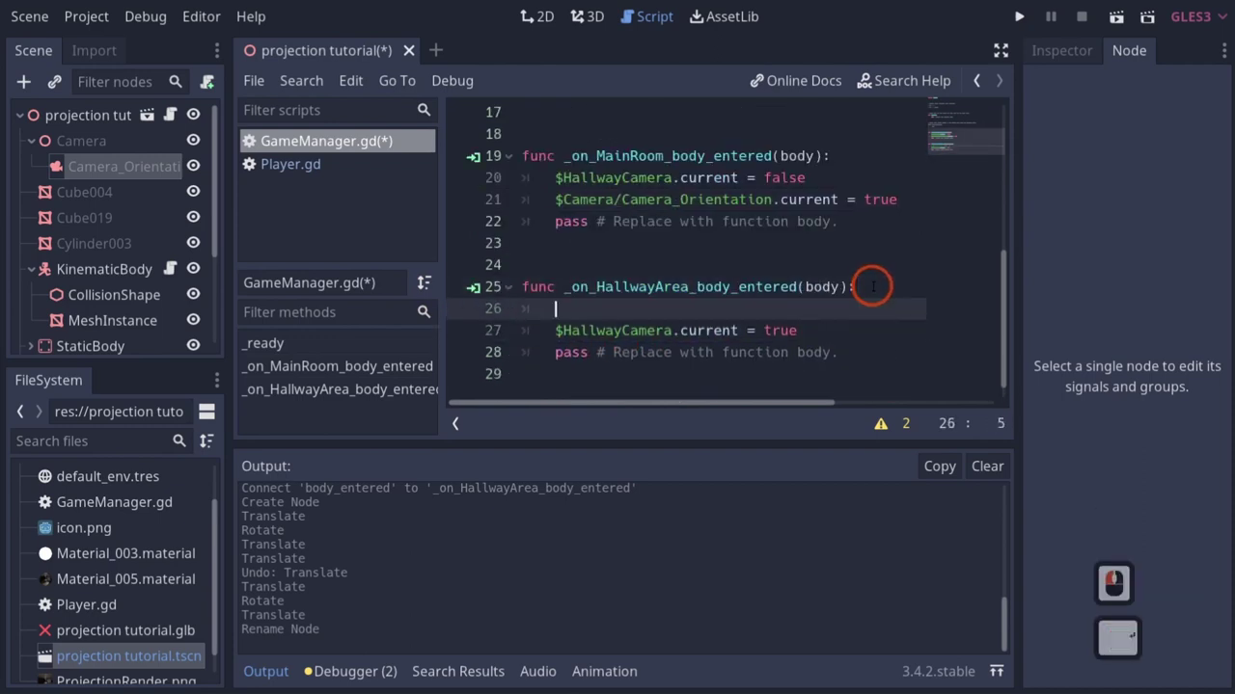
key(ctrl+v)
key(ctrl+s)
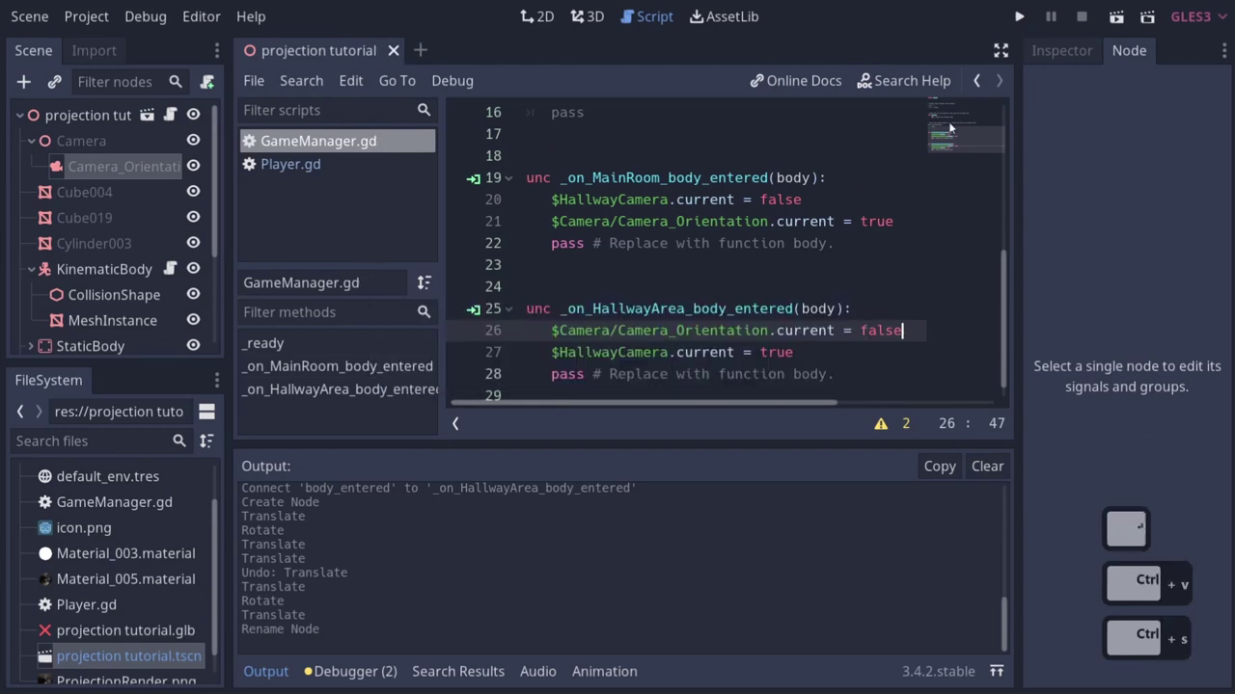
Run the project and move the player back and forth between the main room and hallway to test the camera switching.
click(1019, 19)
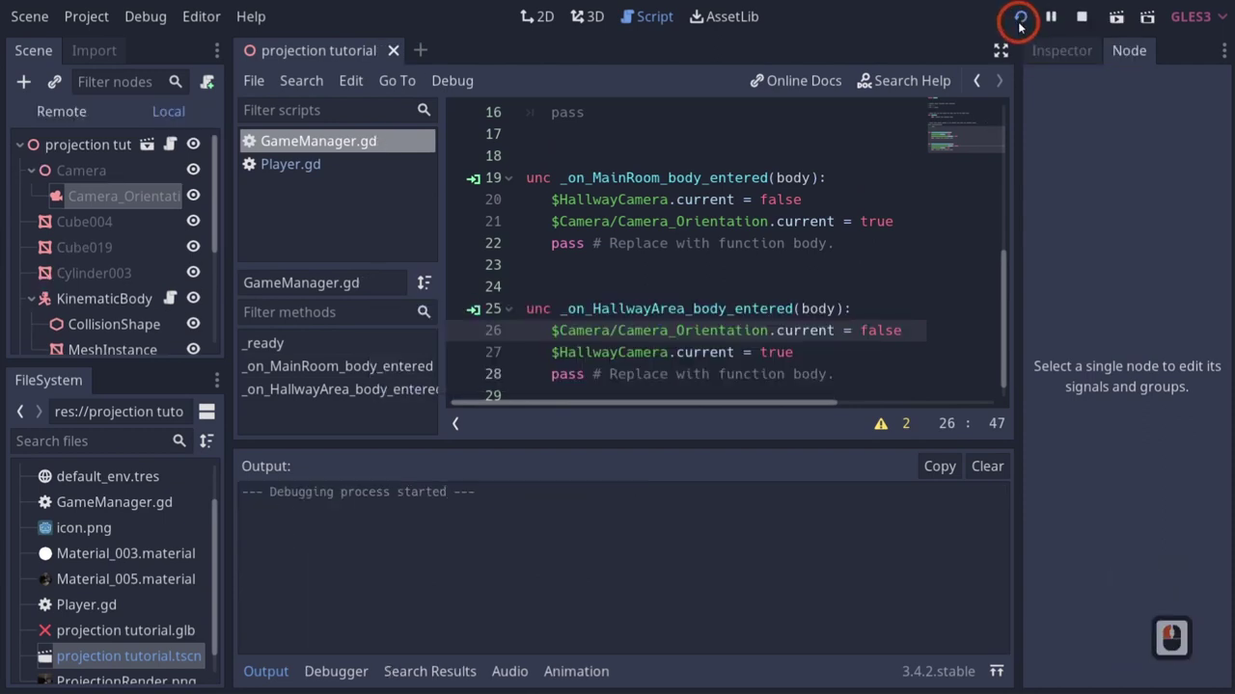
key(Down)
key(Right)
key(Left)
key(Left)
key(Left)
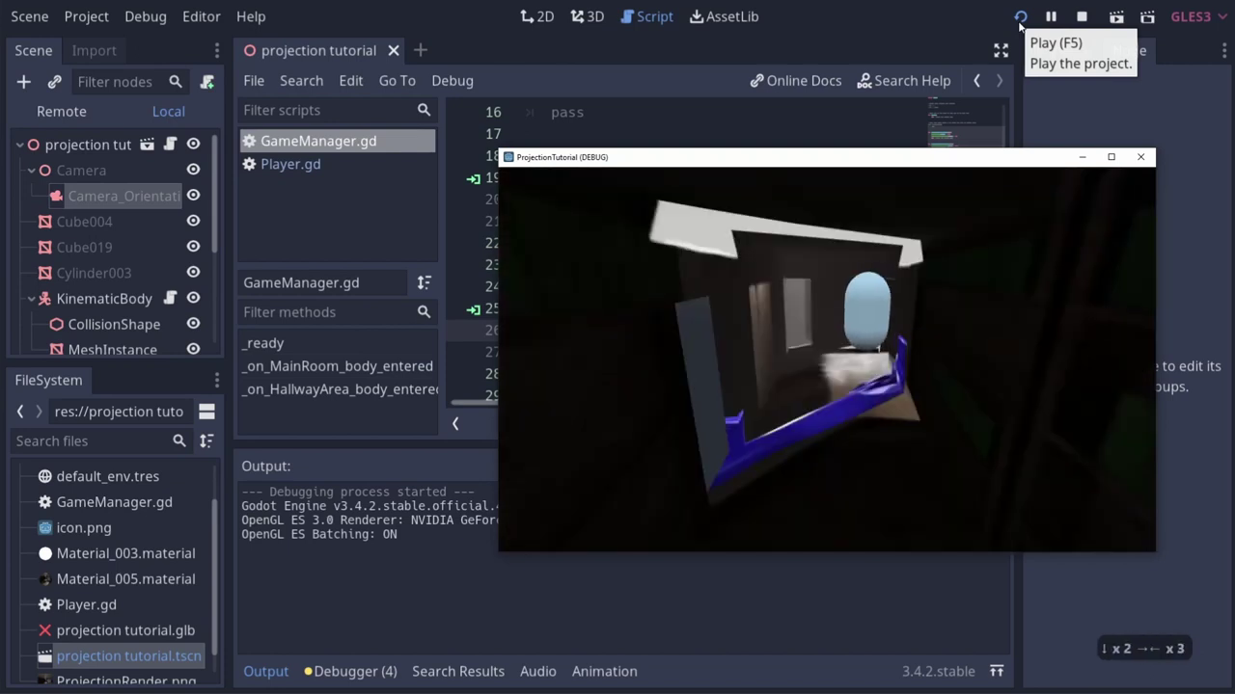
key(Right)
key(Right)
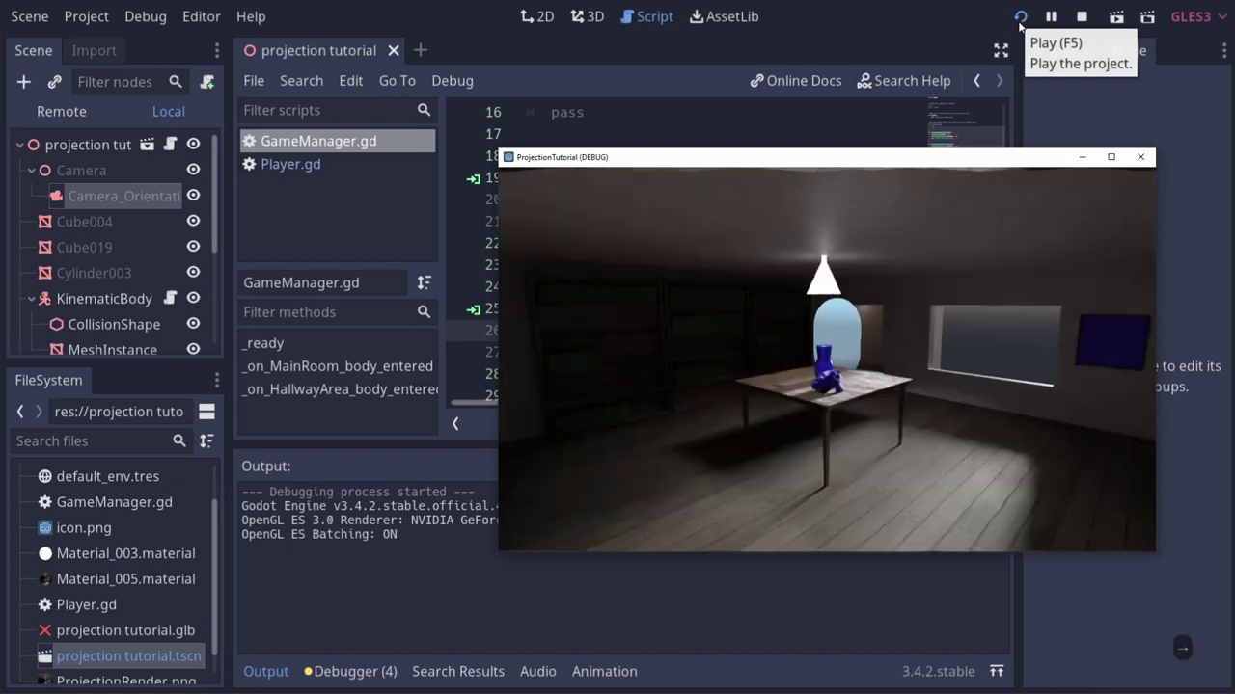
key(Left)
key(Left)
key(Left)
key(Left)
key(Right)
key(Right)
key(Right)
key(Left)
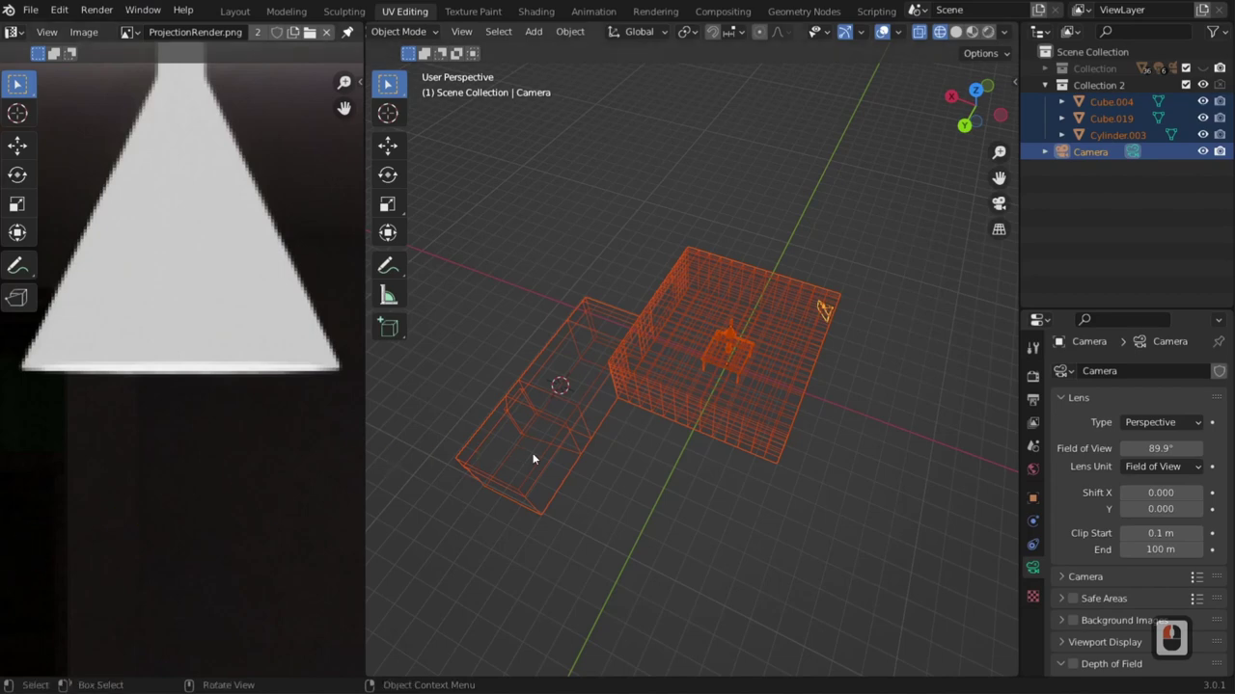
In Blender, select the hallway mesh Cube.019 and unhide the detailed geometry in Collection.
shift+middle_drag(549, 469, 714, 437)
middle_drag(714, 437, 633, 380)
scroll(791, 337, up, 5)
click(635, 381)
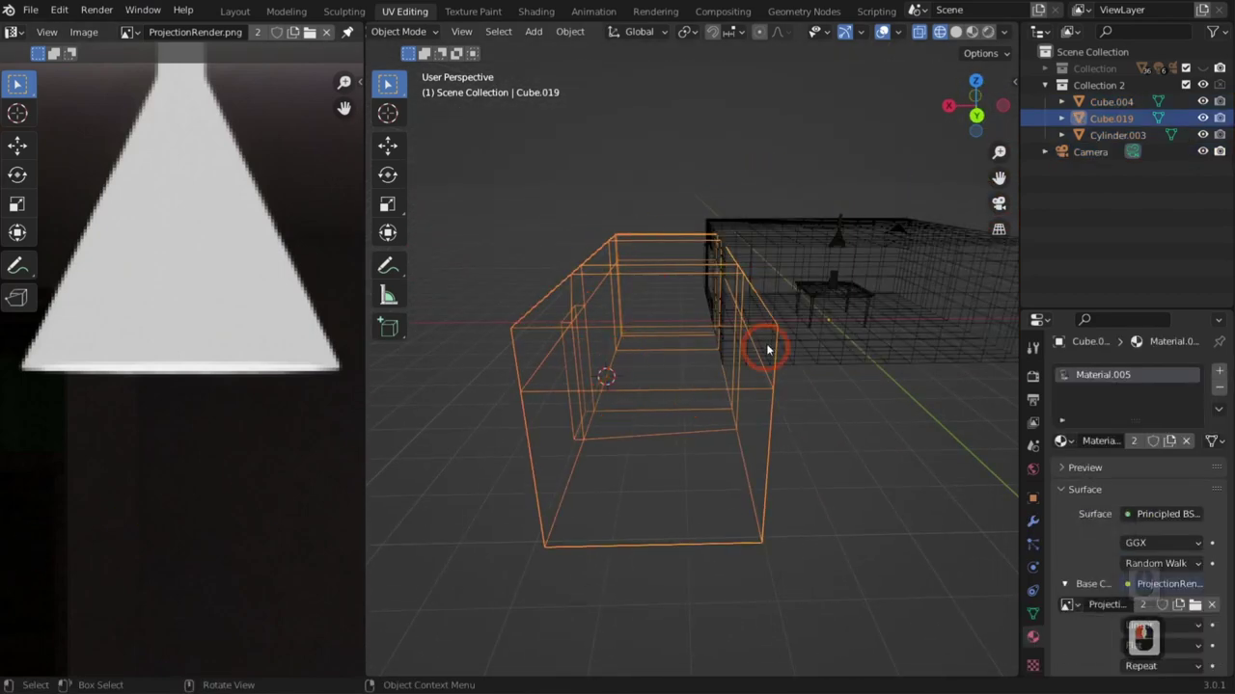
click(1185, 67)
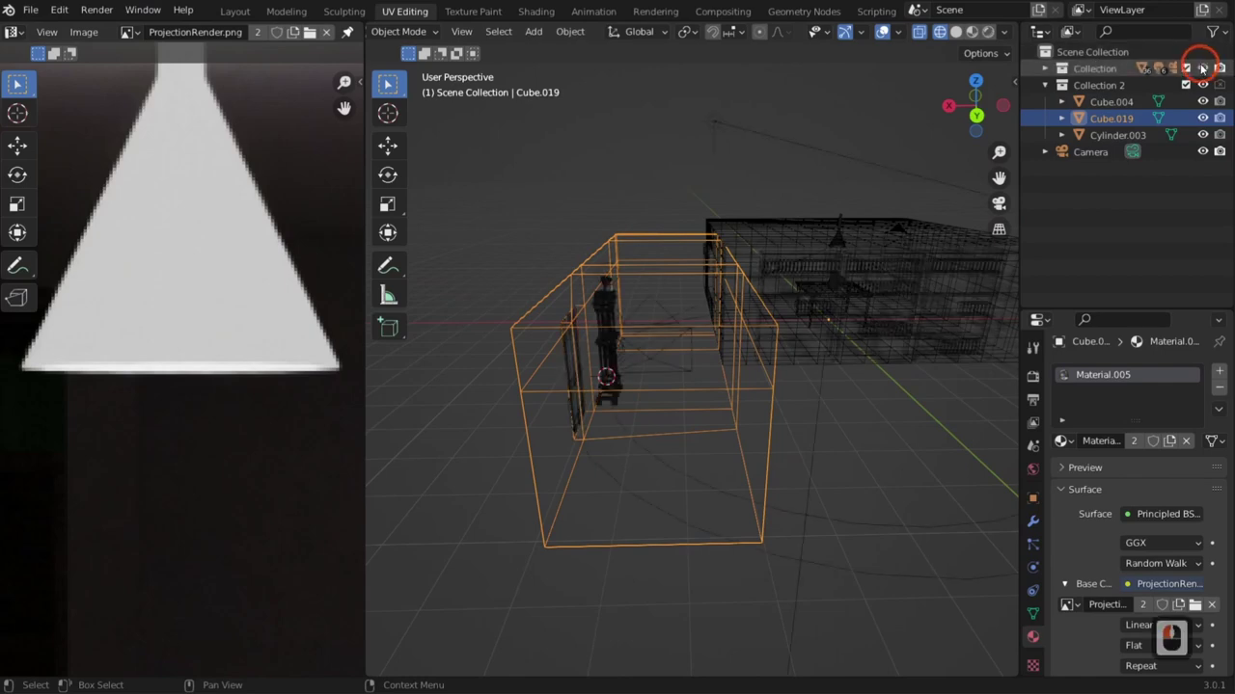
scroll(635, 390, up, 3)
middle_drag(591, 356, 594, 374)
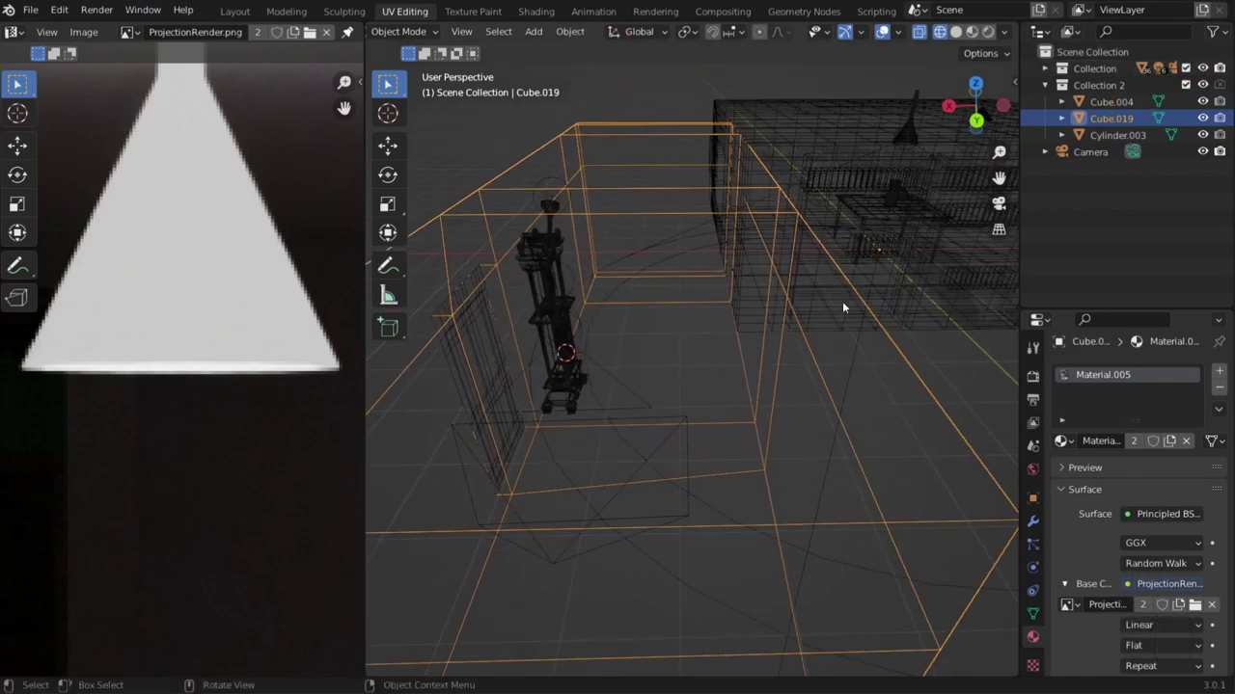
Hide Collection 2 in the viewport, leaving the detailed hallway geometry in Collection shown.
scroll(743, 301, down, 4)
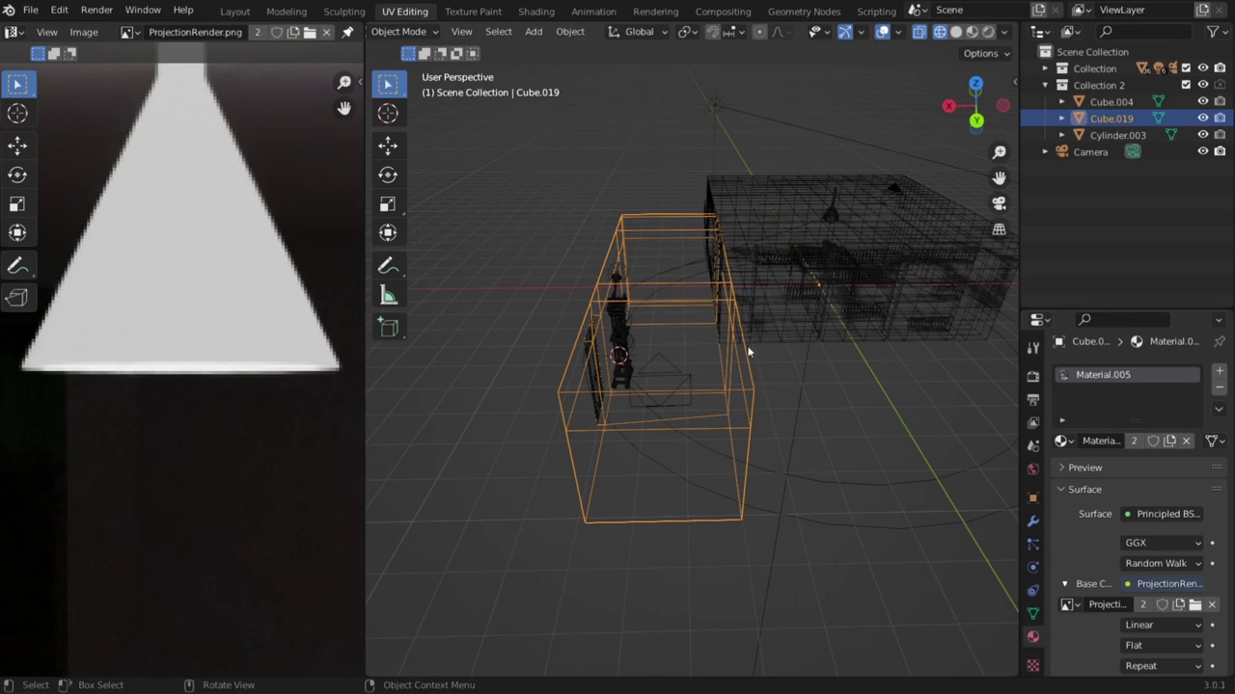
click(697, 397)
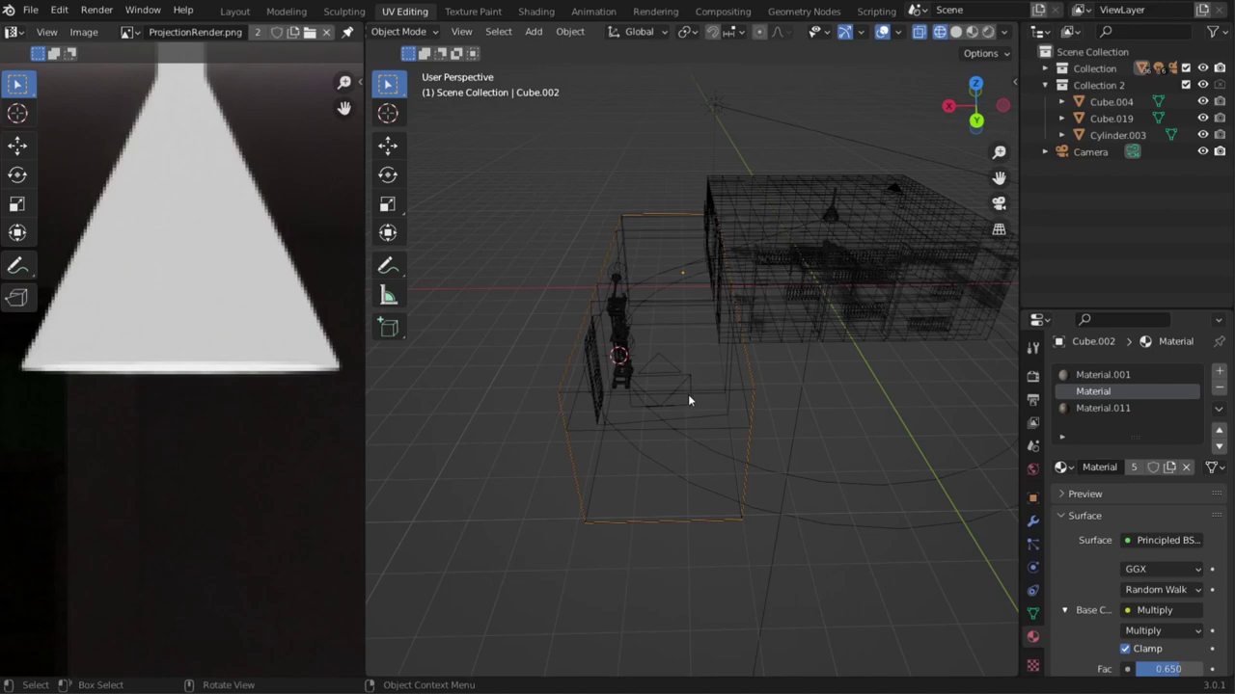
middle_drag(710, 433, 877, 323)
middle_drag(743, 405, 703, 405)
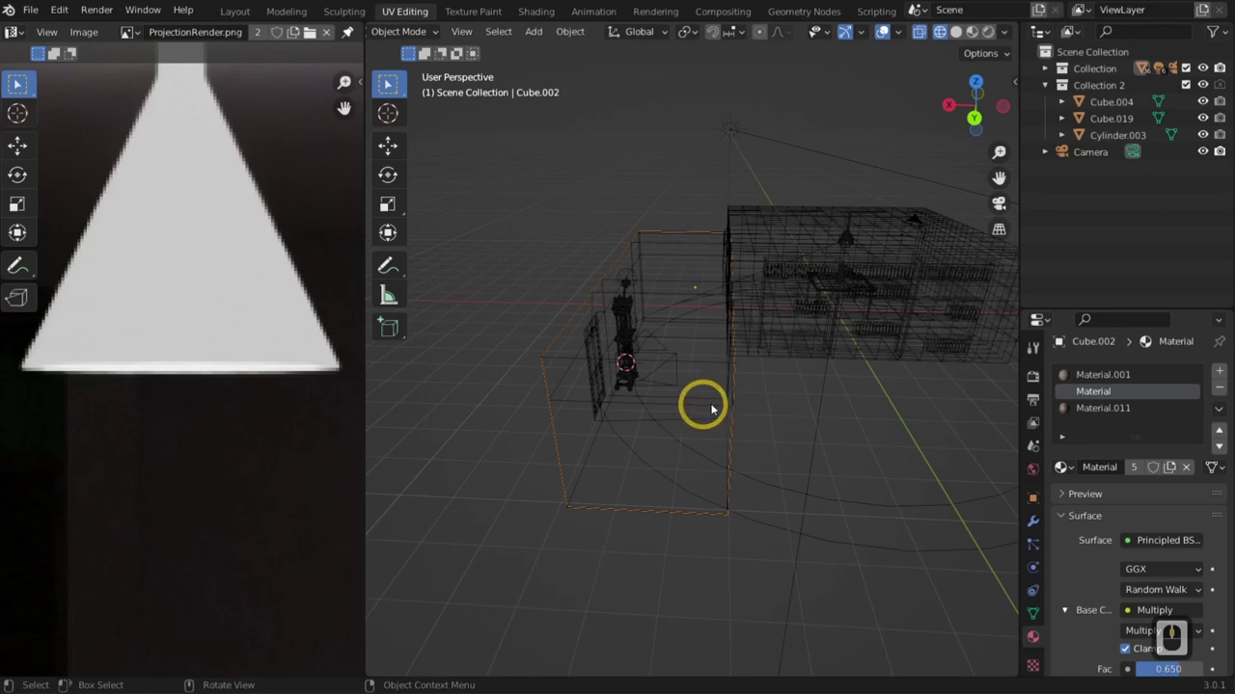
click(1185, 84)
scroll(599, 414, up, 4)
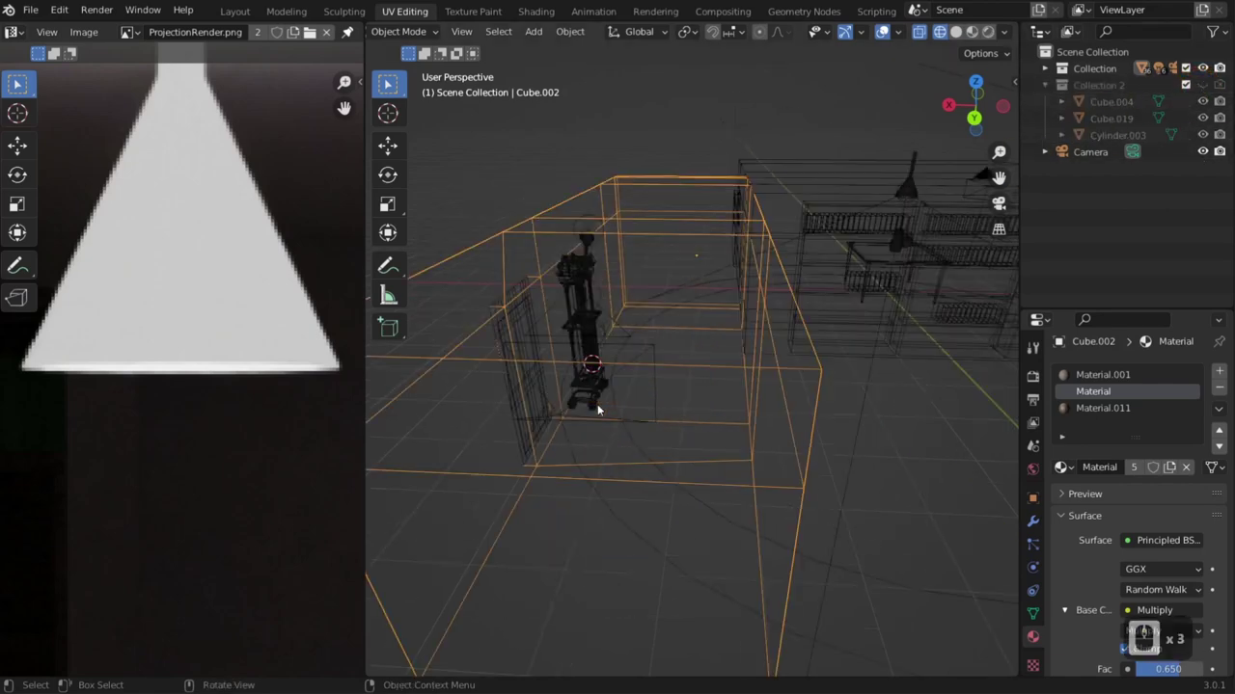
Make the hallway camera Camera.001 the active scene camera and look through it.
click(610, 352)
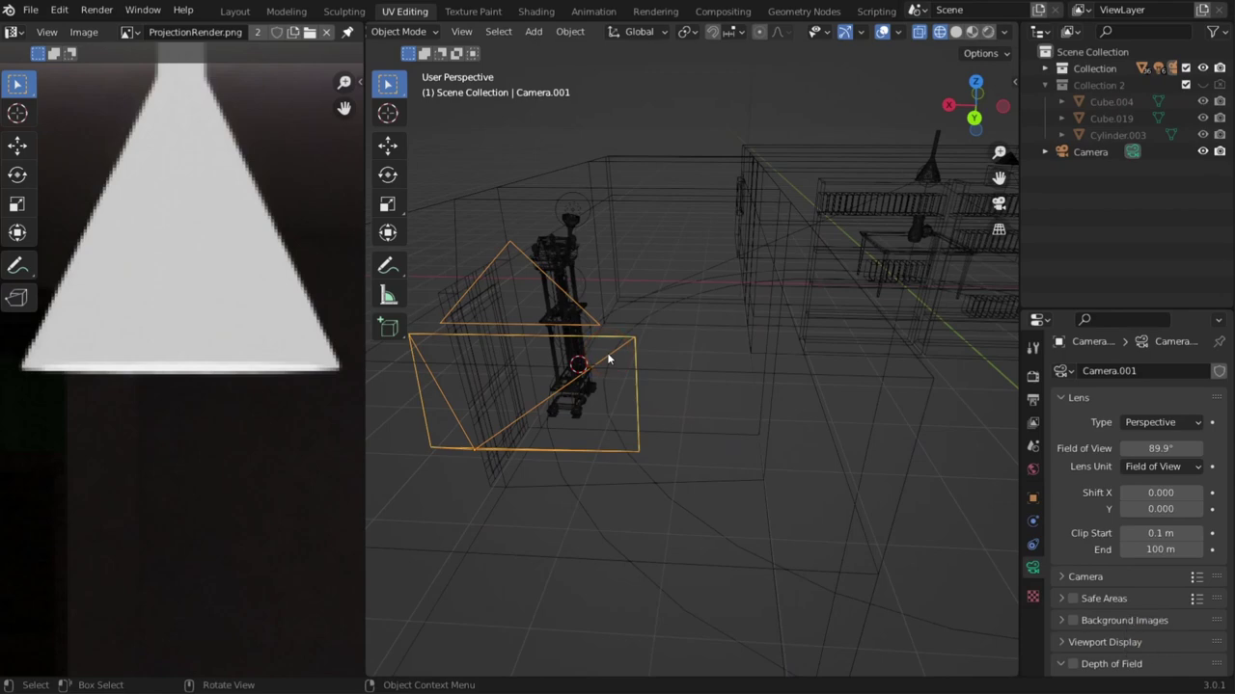
key(ctrl+KP_0)
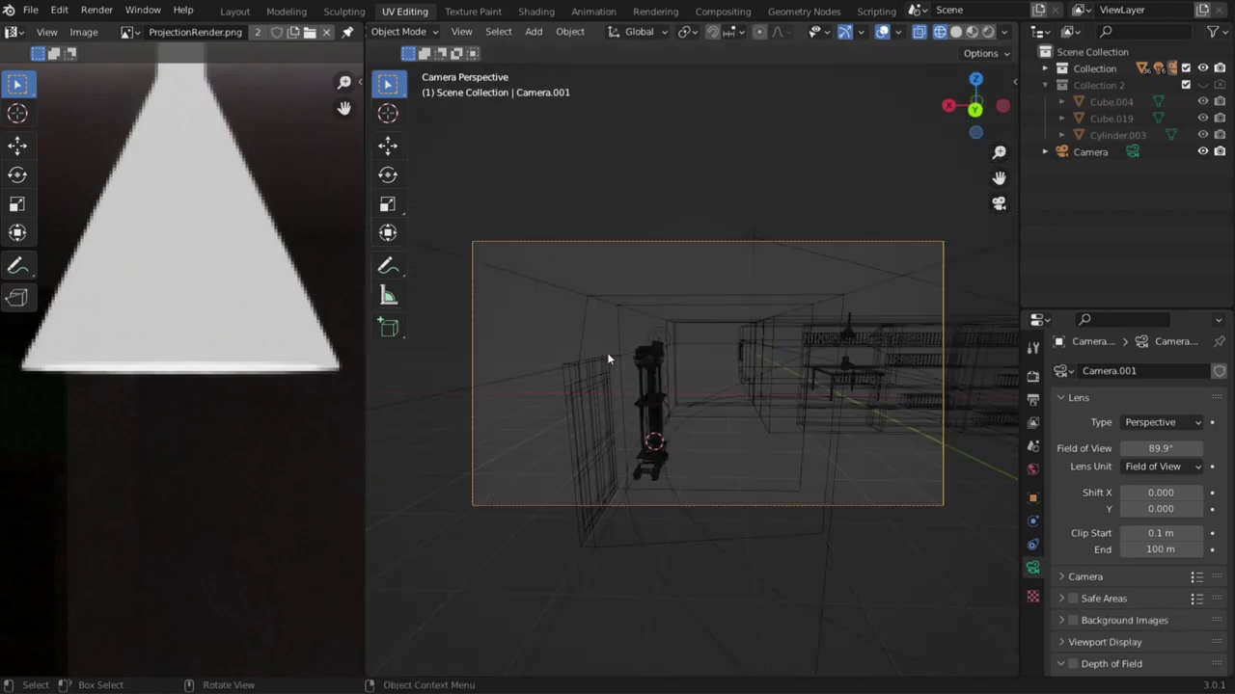
scroll(723, 414, up, 1)
shift+middle_drag(739, 473, 737, 398)
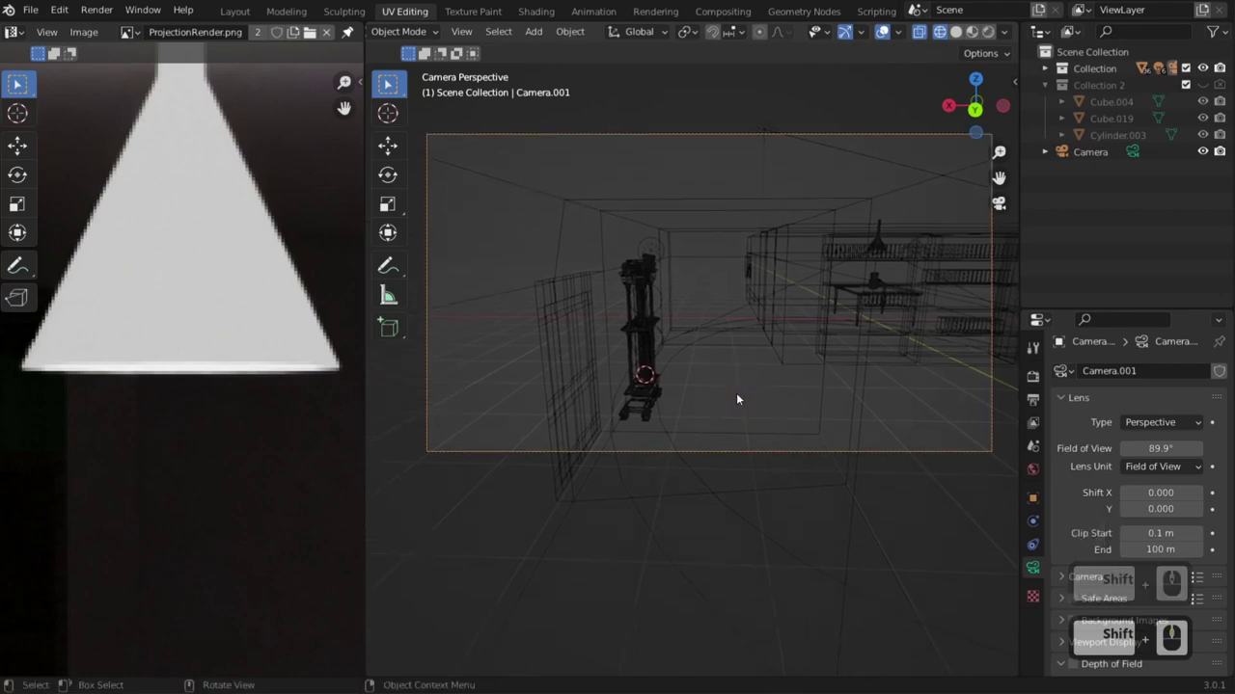
Preview the hallway through the camera in Rendered shading and return to Wireframe.
click(987, 32)
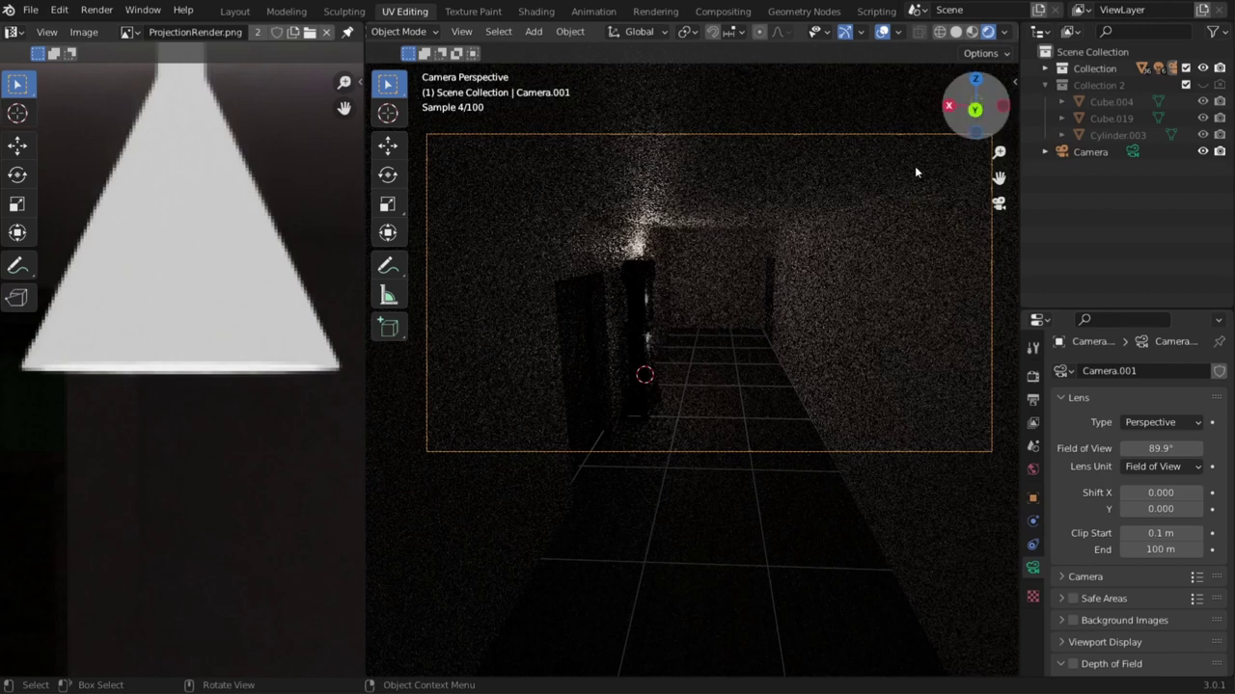
key(z)
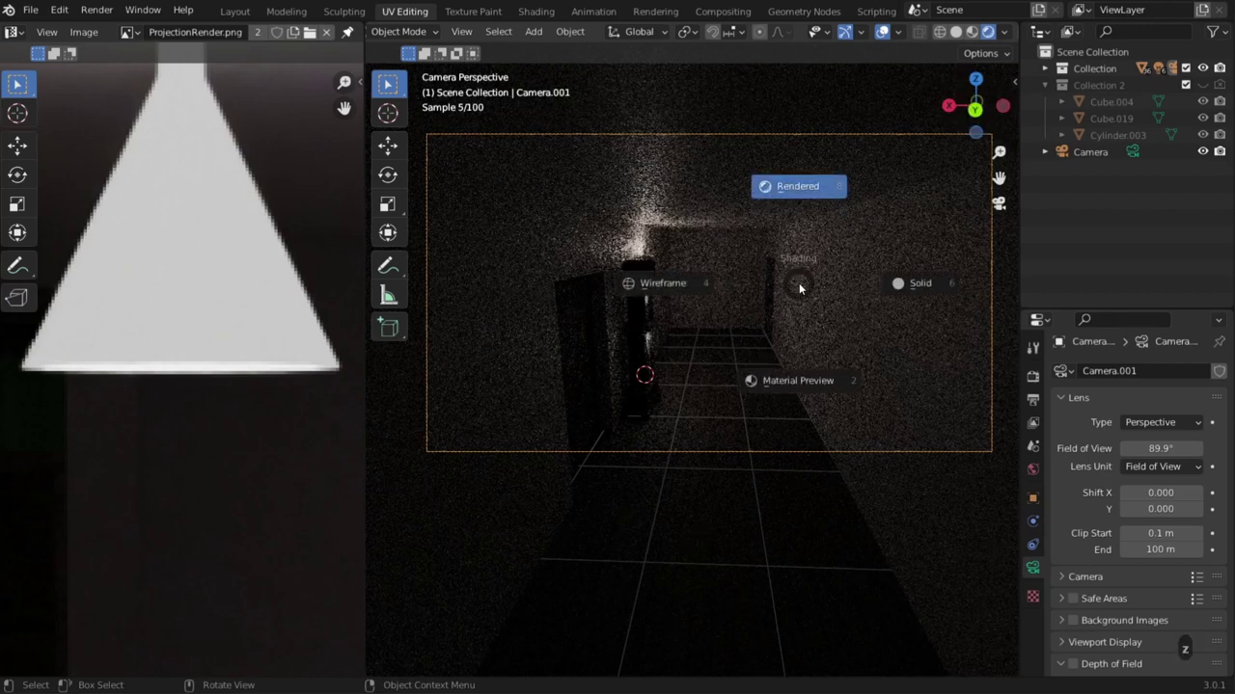
click(653, 298)
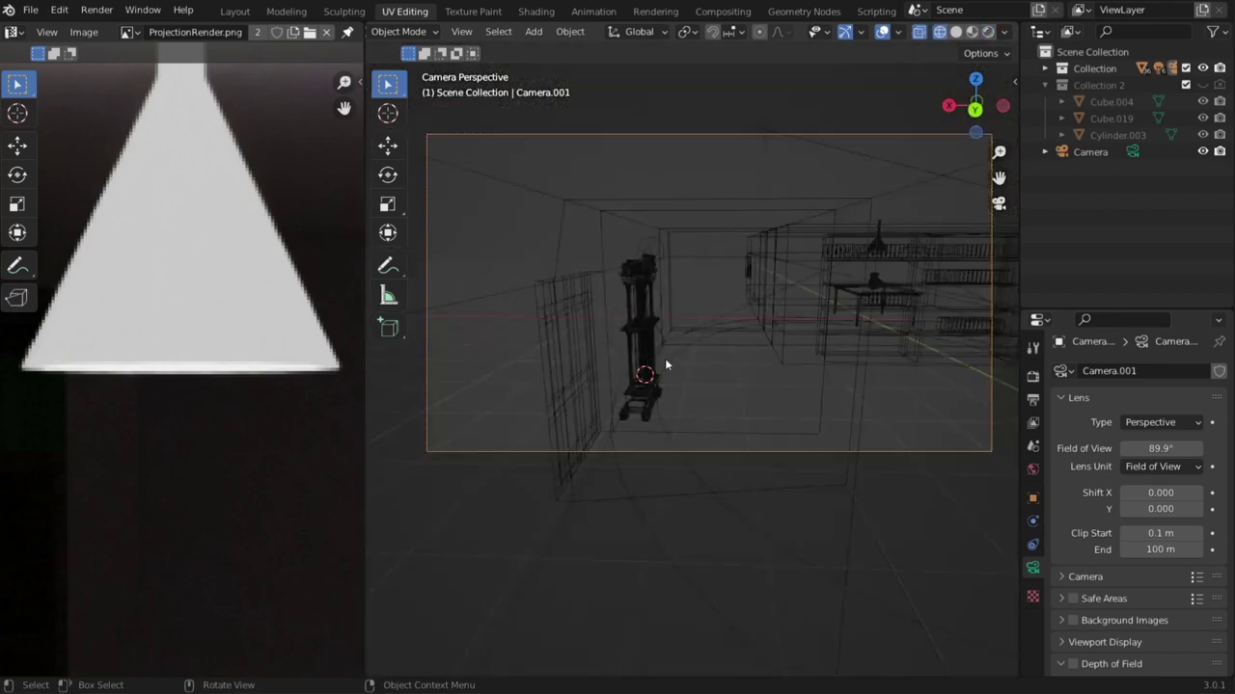
Render the hallway from the active camera and fit the whole image in the render window.
key(F12)
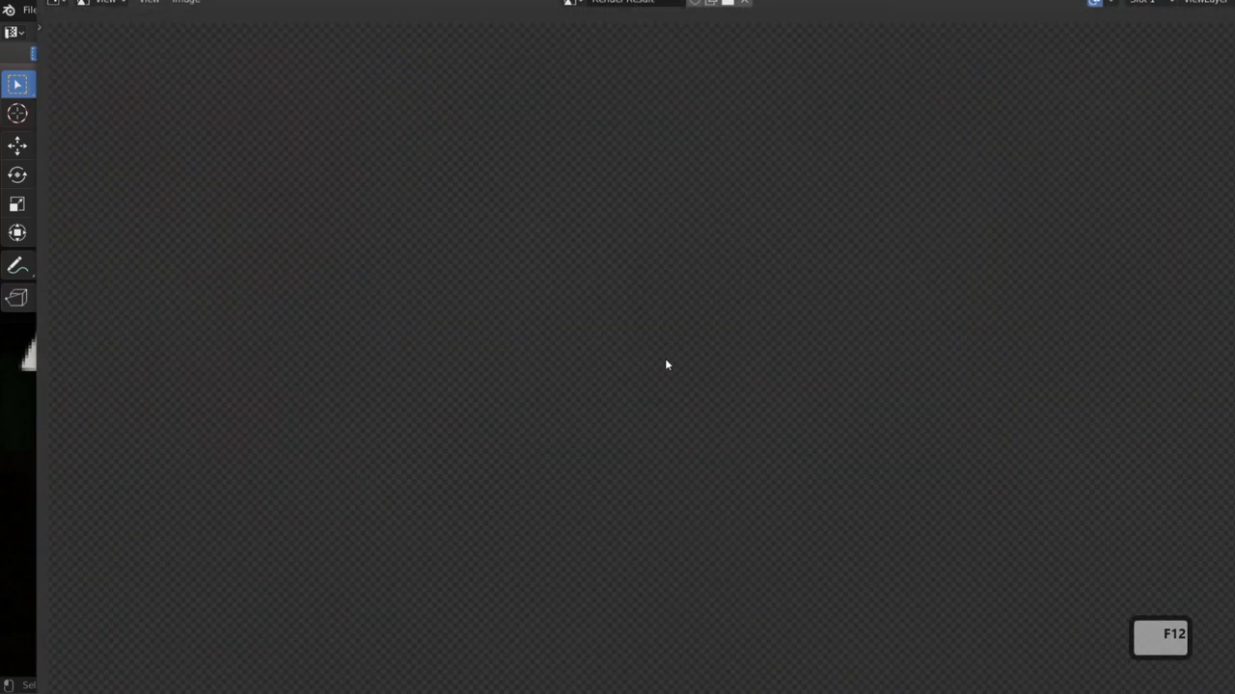
drag(156, 49, 283, 137)
drag(441, 142, 279, 42)
scroll(598, 298, down, 5)
scroll(744, 390, up, 1)
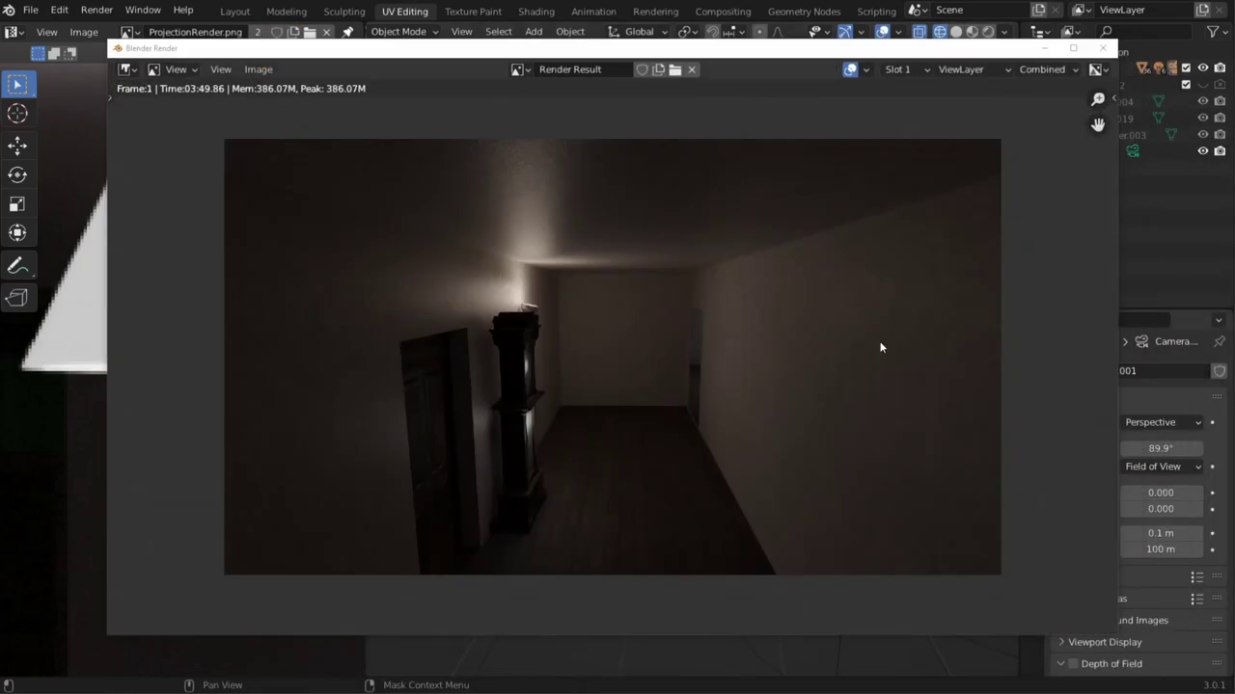
Save the render to the Desktop as ProjectionRenderHallway.png and close the render window.
click(258, 69)
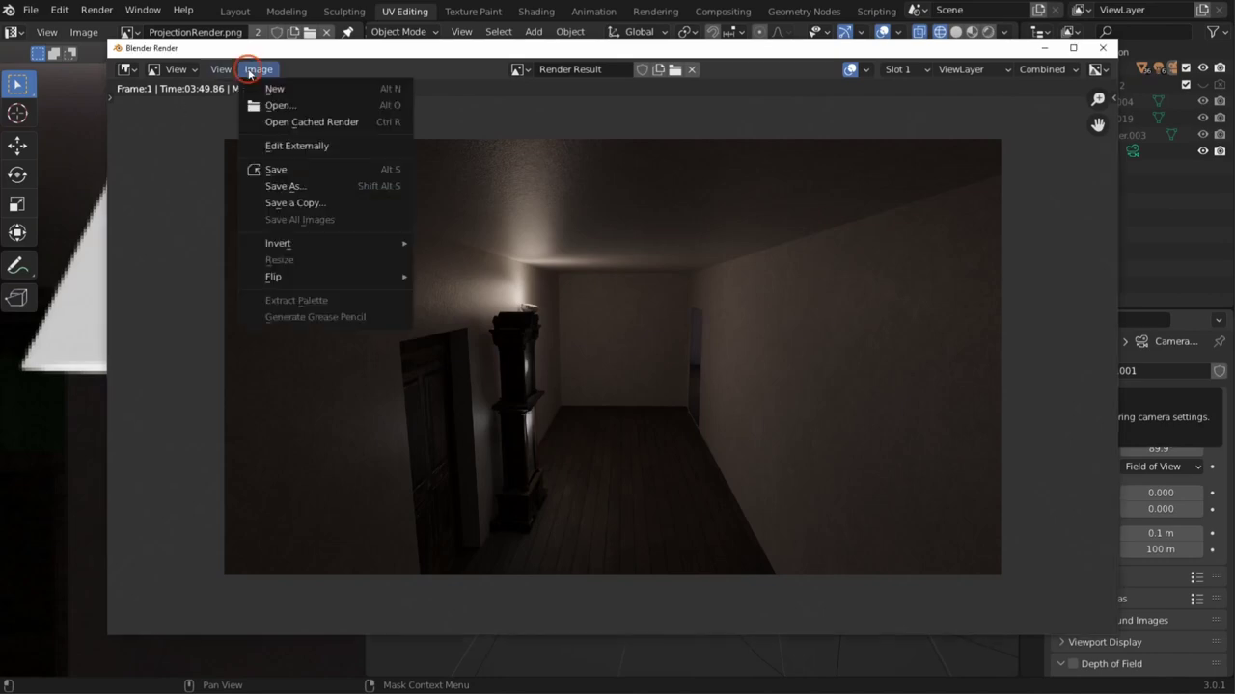
click(294, 186)
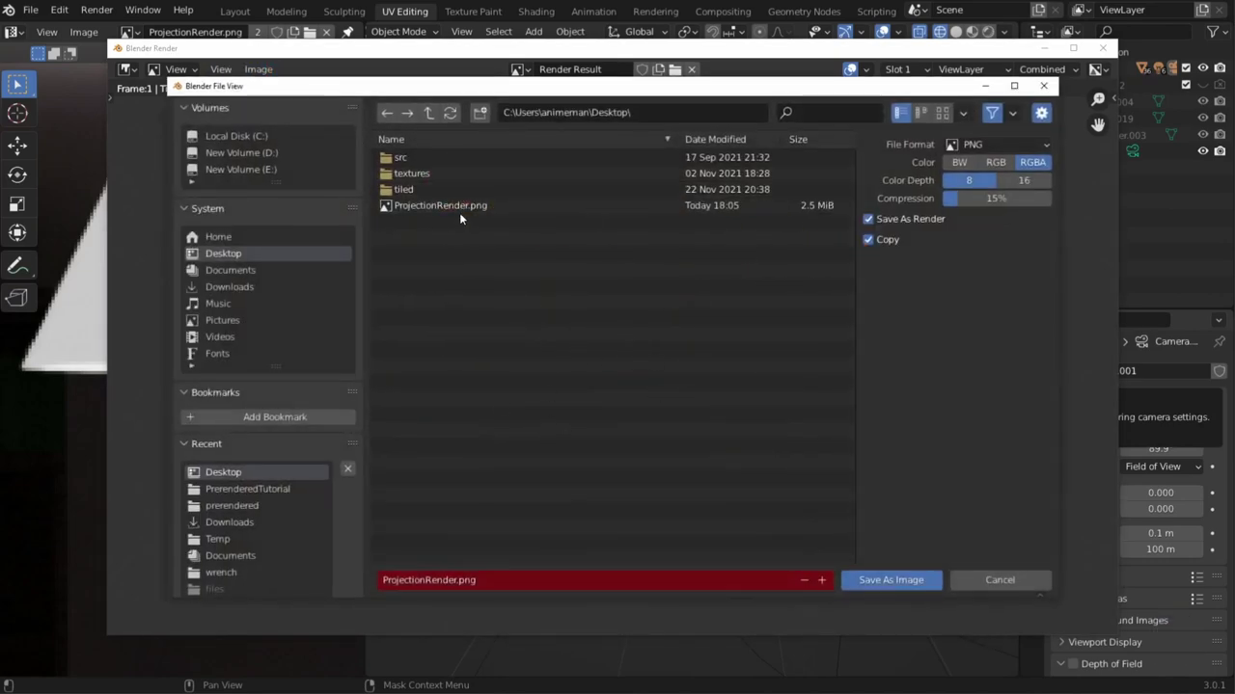
click(461, 584)
click(457, 584)
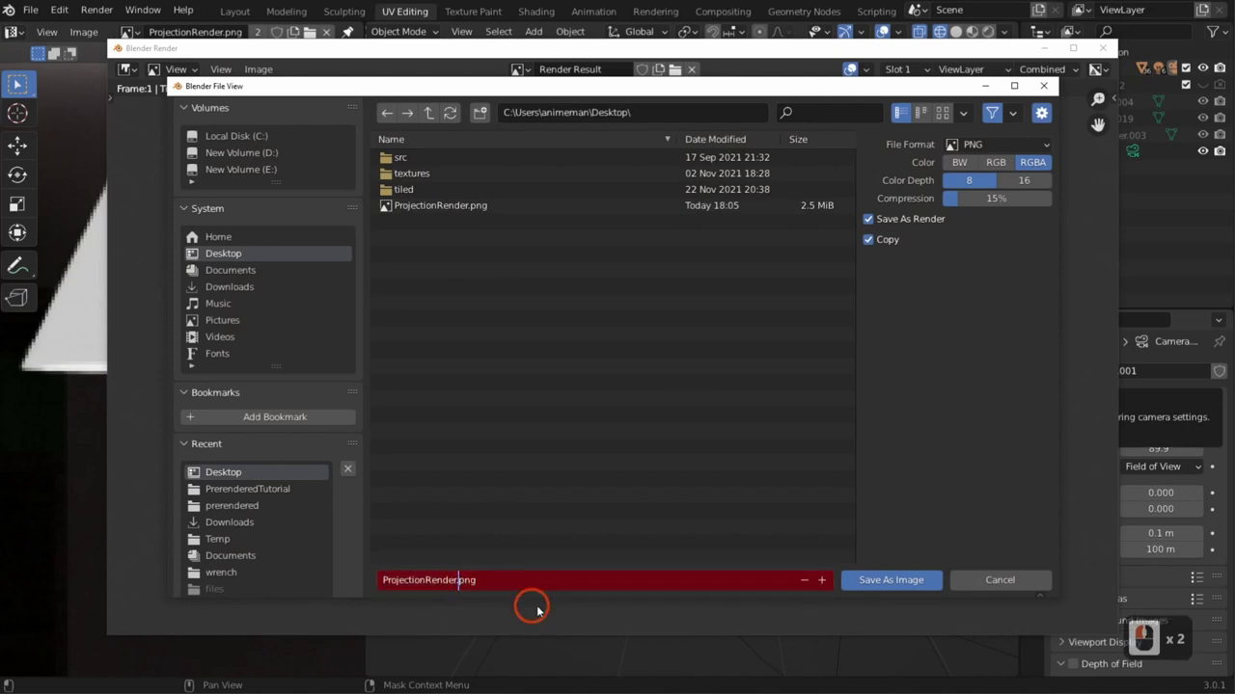
text(Hallway)
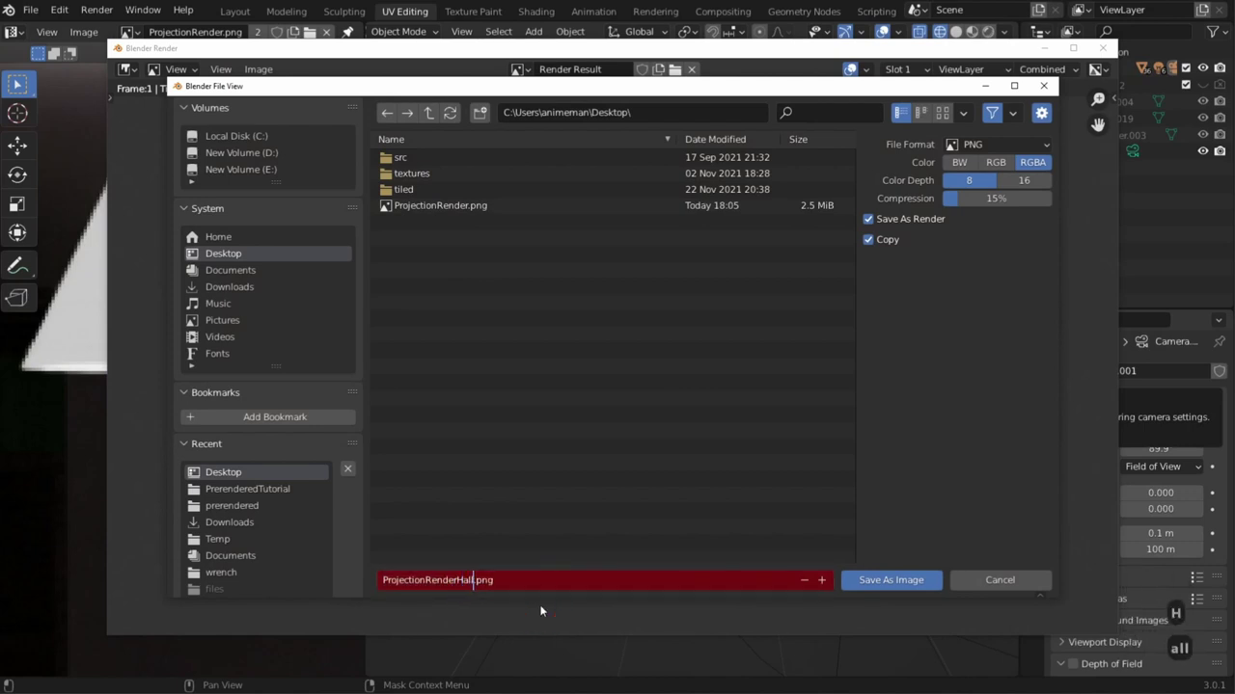
key(Return)
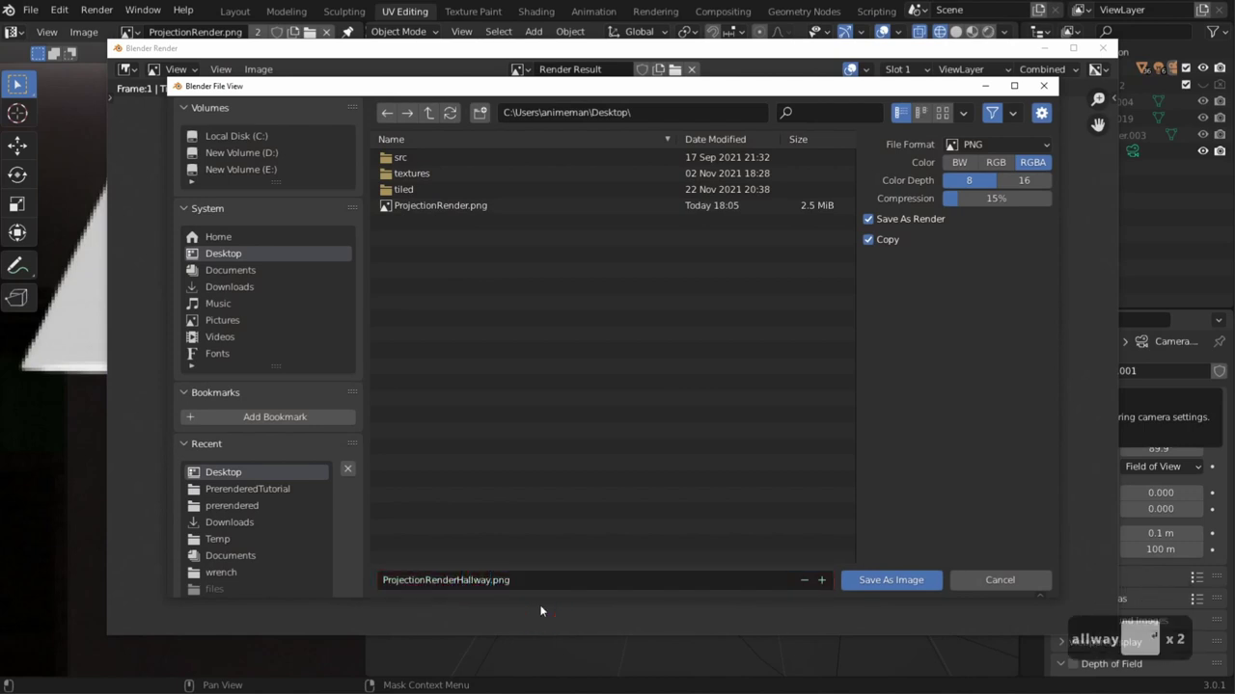
click(855, 582)
click(305, 631)
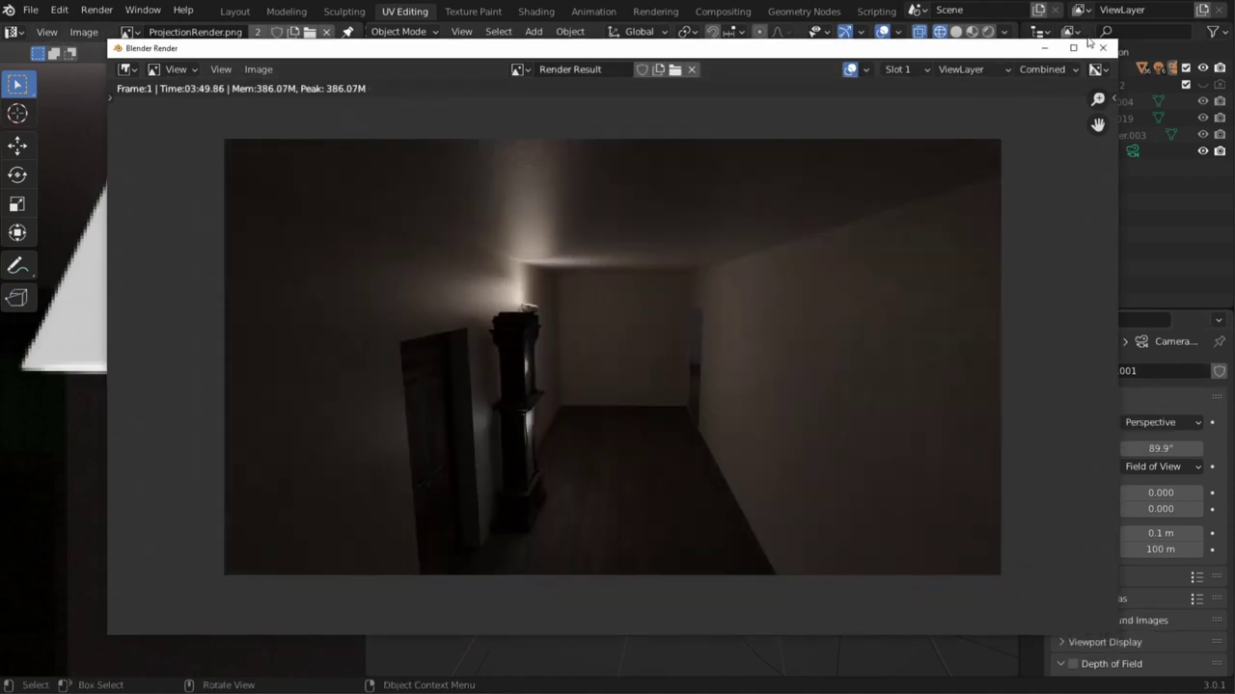
click(1103, 47)
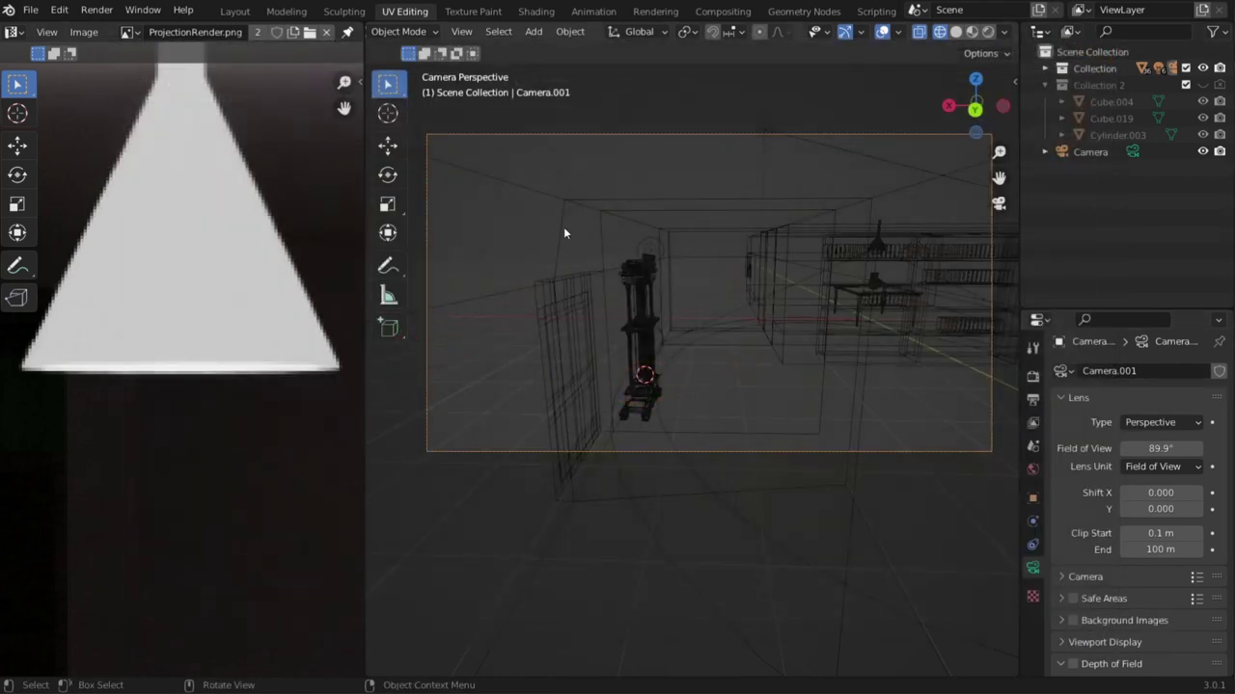
Swap the viewport visibility from Collection to Collection 2 and select the low-poly hallway mesh Cube.019.
click(513, 193)
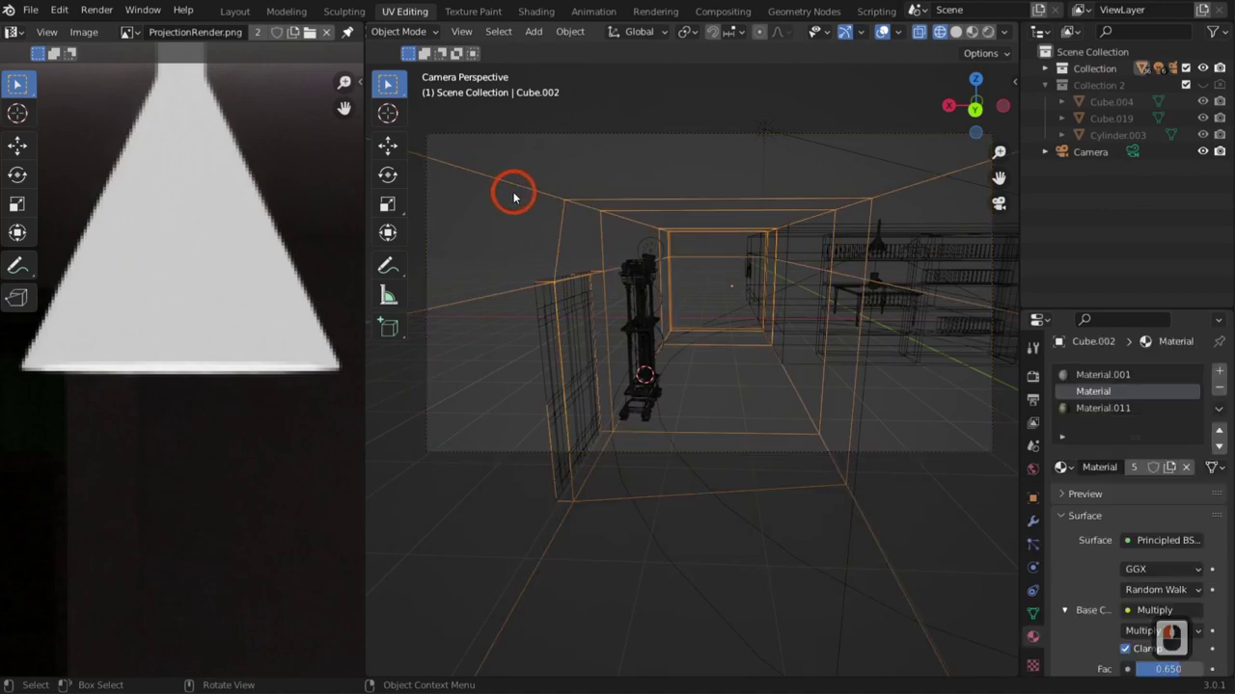
click(1071, 77)
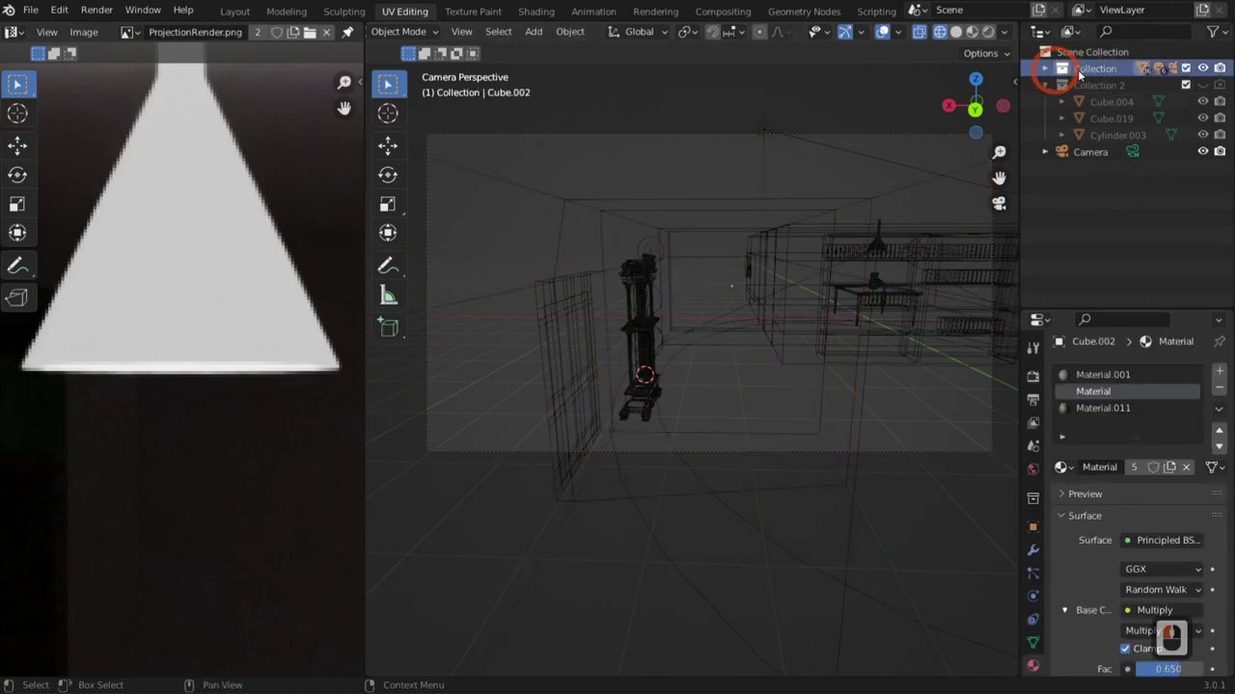
click(1205, 68)
click(566, 279)
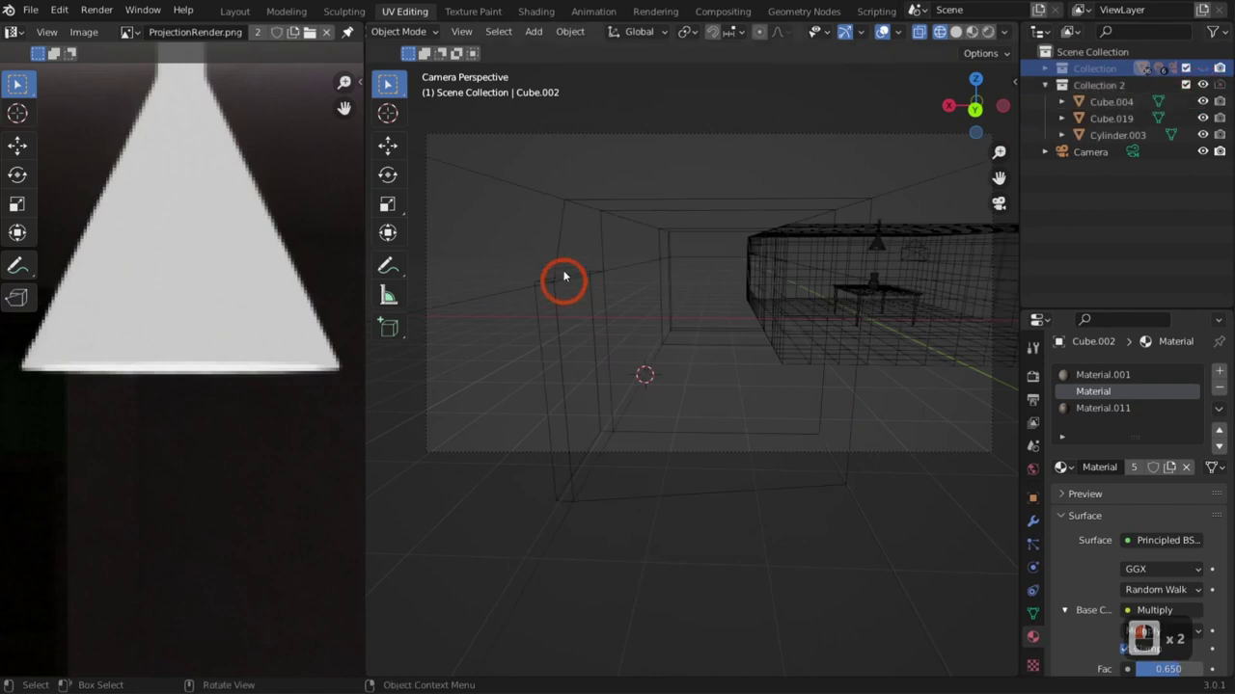
click(566, 194)
click(637, 446)
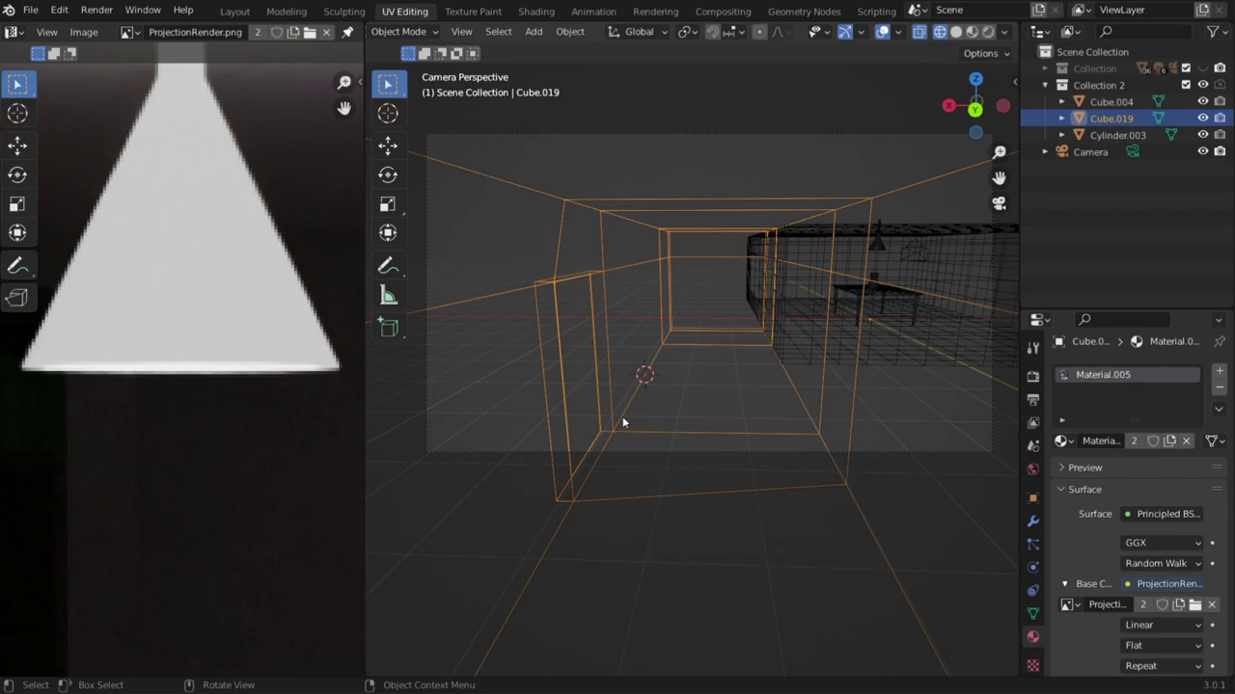
Fill the open doorway edge loop in the hallway's near side wall with a face and show the scene in Solid shading.
key(Tab)
alt+click(537, 333)
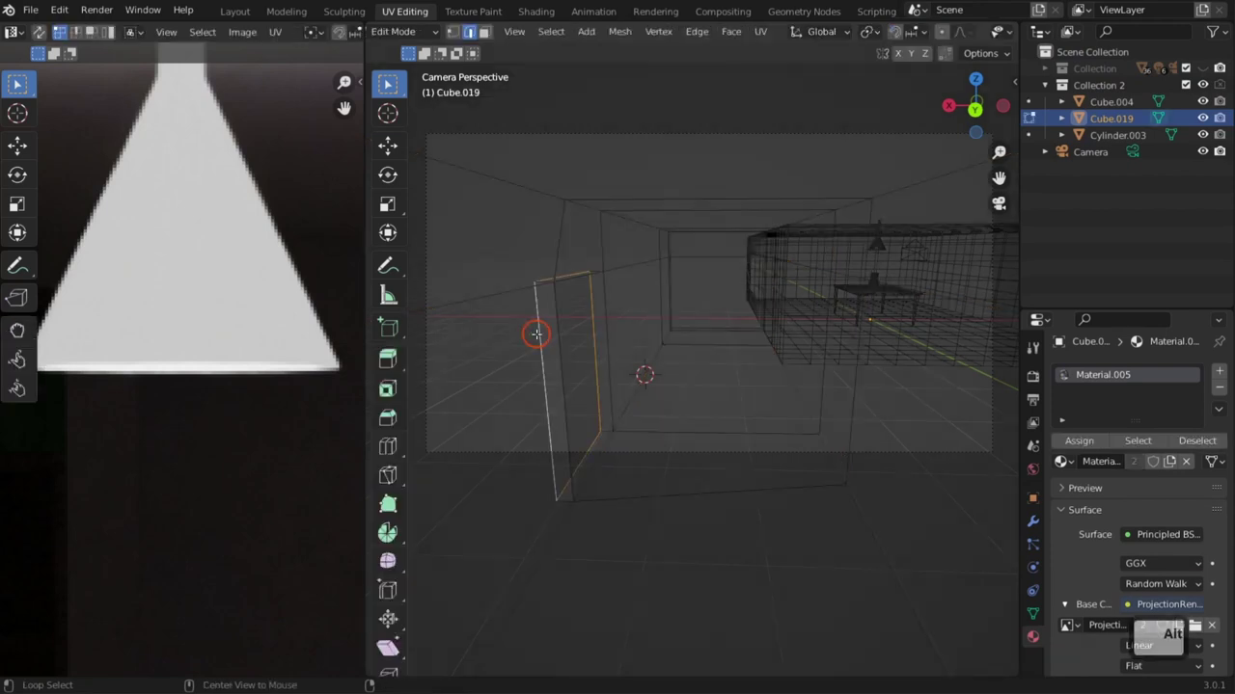
key(f)
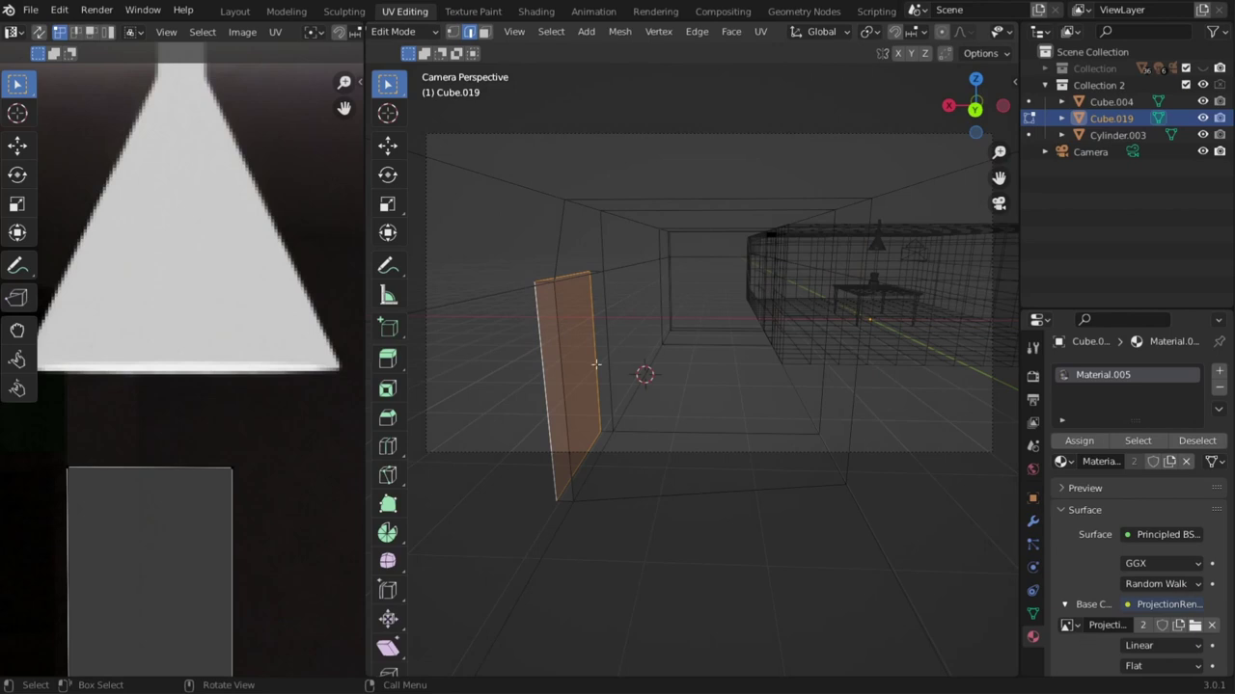
key(Tab)
key(z)
click(662, 414)
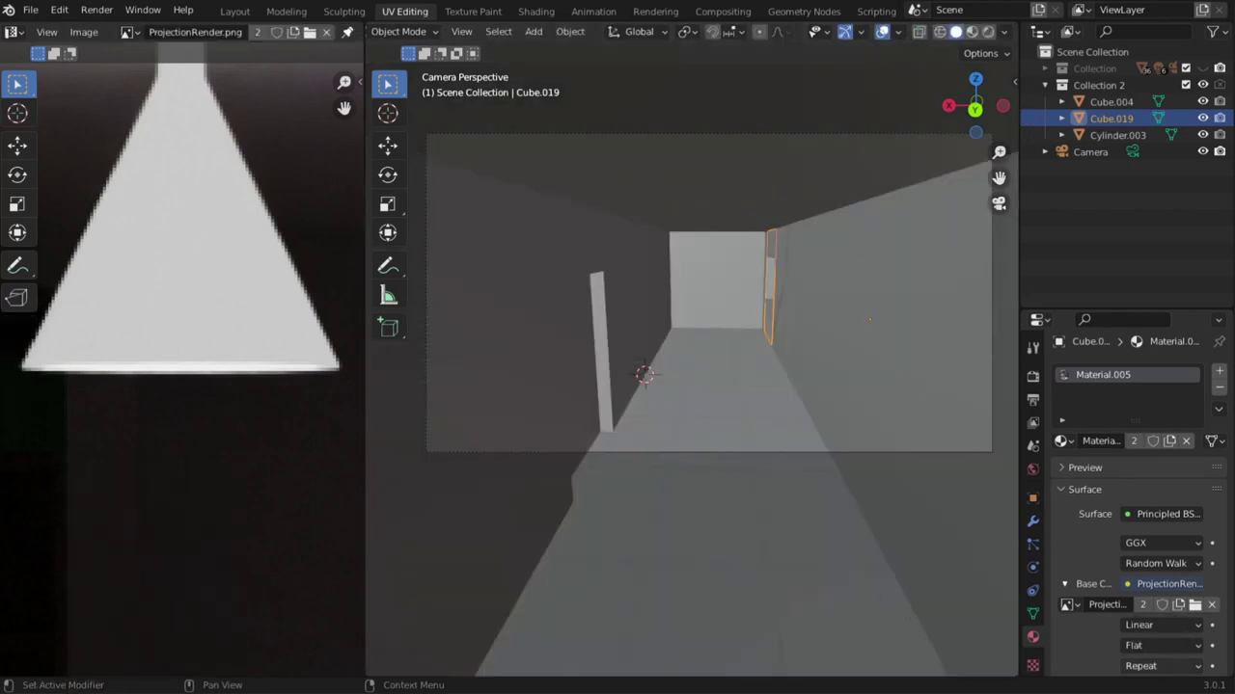
Select all of Cube.019's geometry and unwrap it with Project from View through the hallway camera.
click(1171, 584)
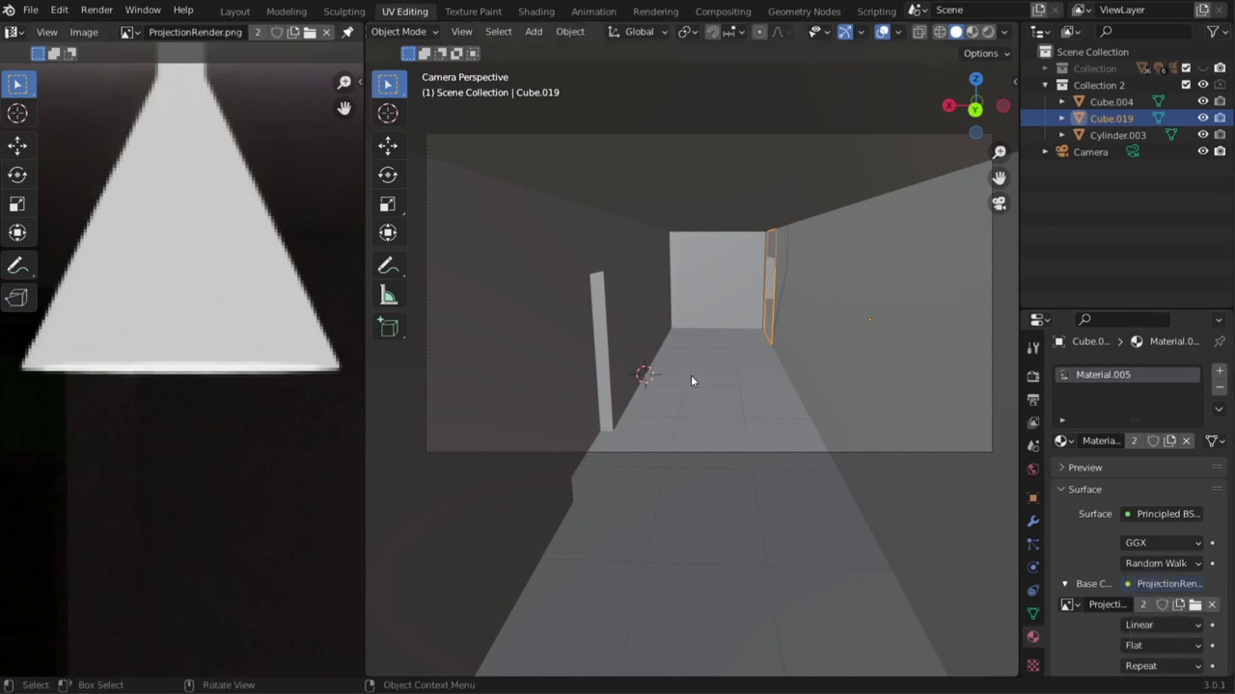
key(Tab)
key(Tab)
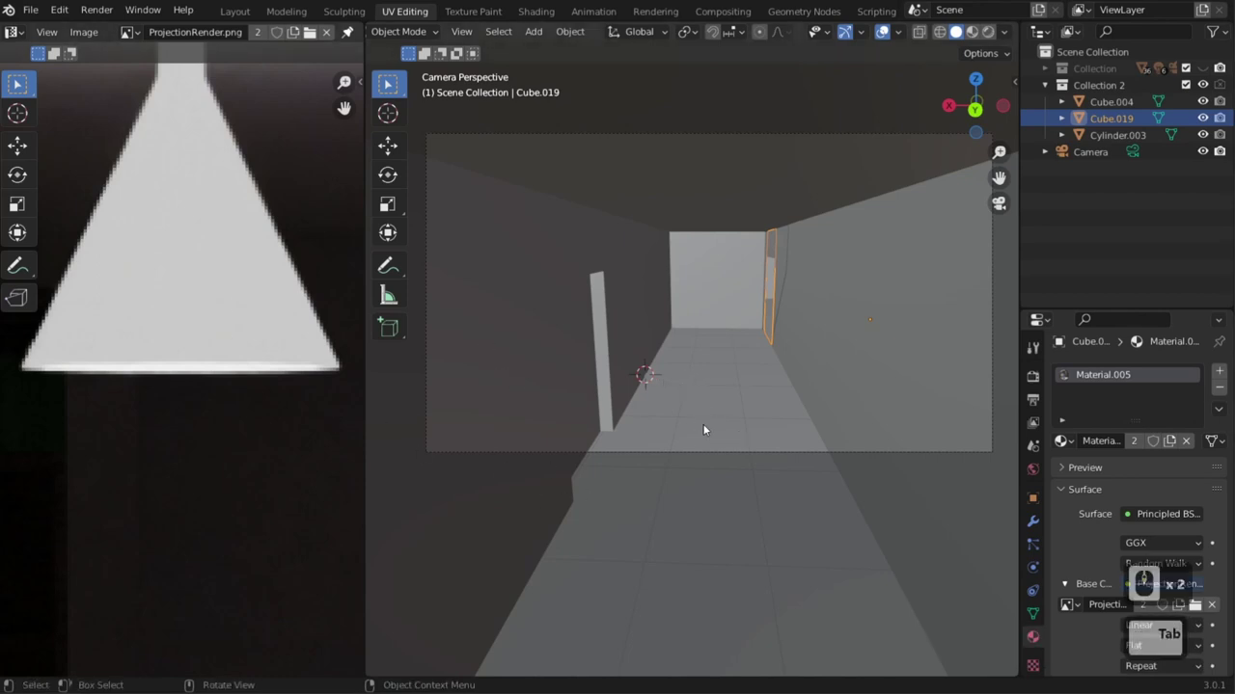
key(Tab)
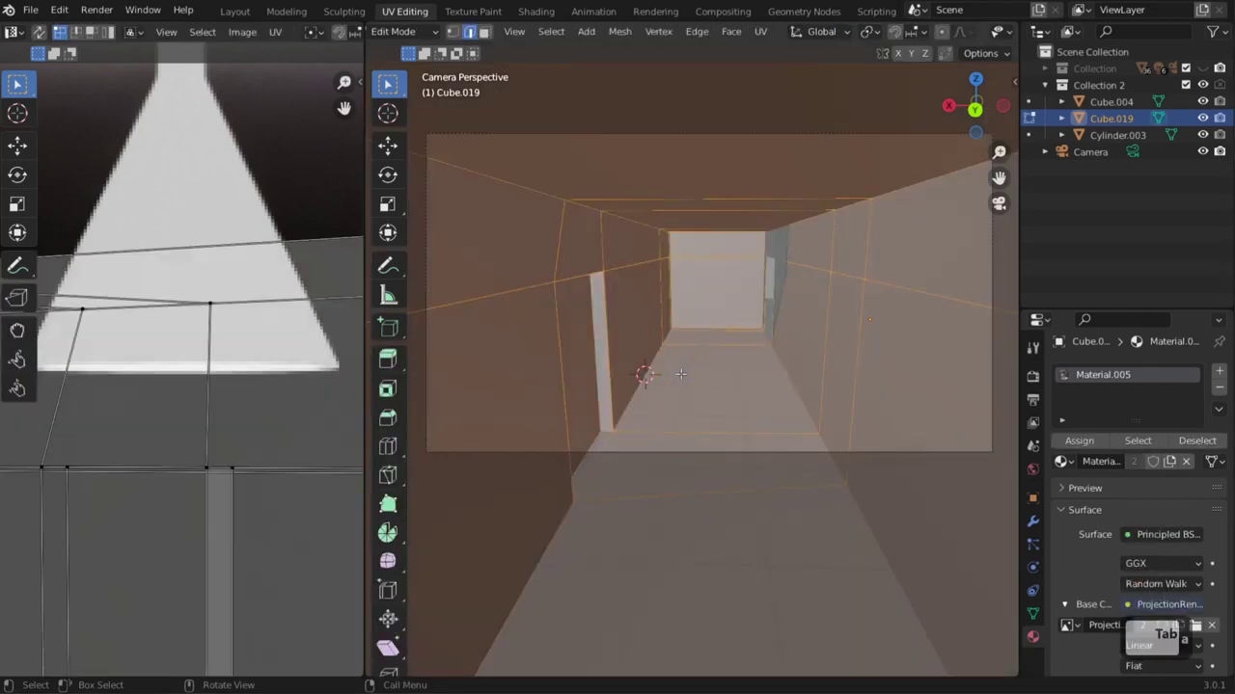
key(u)
click(681, 378)
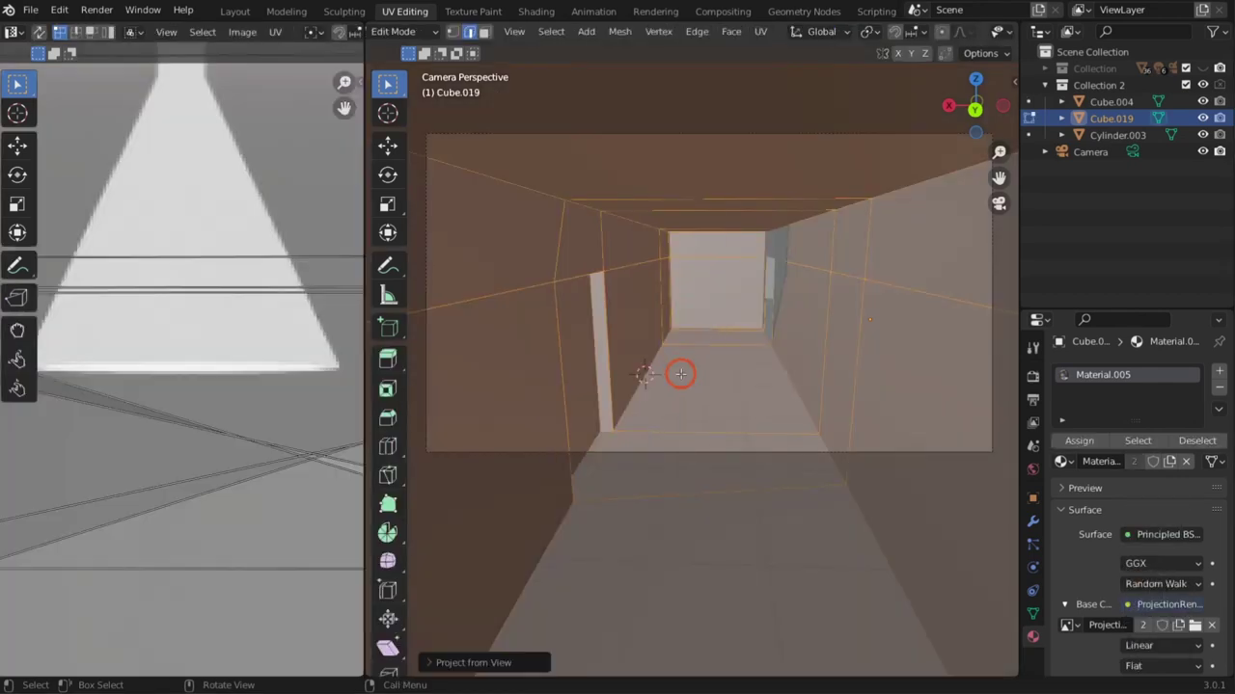
Open ProjectionRenderHallway.png from the Desktop as the image behind the projected UVs.
scroll(193, 367, down, 12)
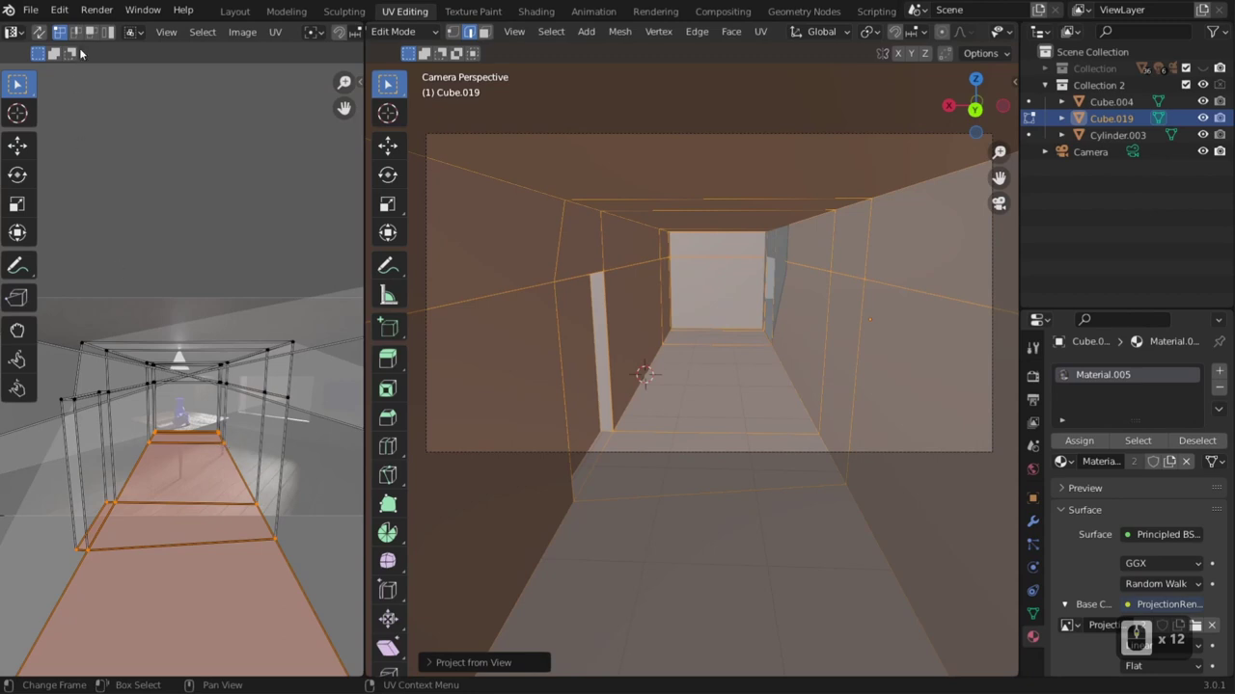
middle_drag(291, 35, 2, 33)
click(278, 32)
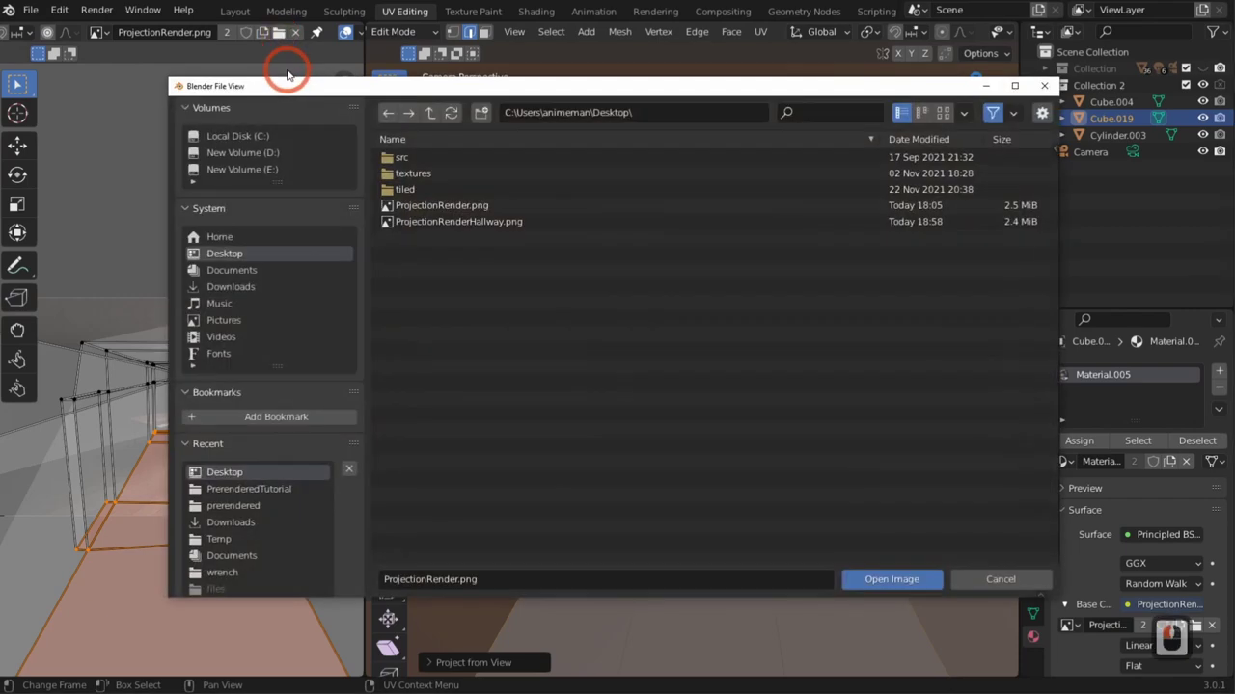
double_click(498, 222)
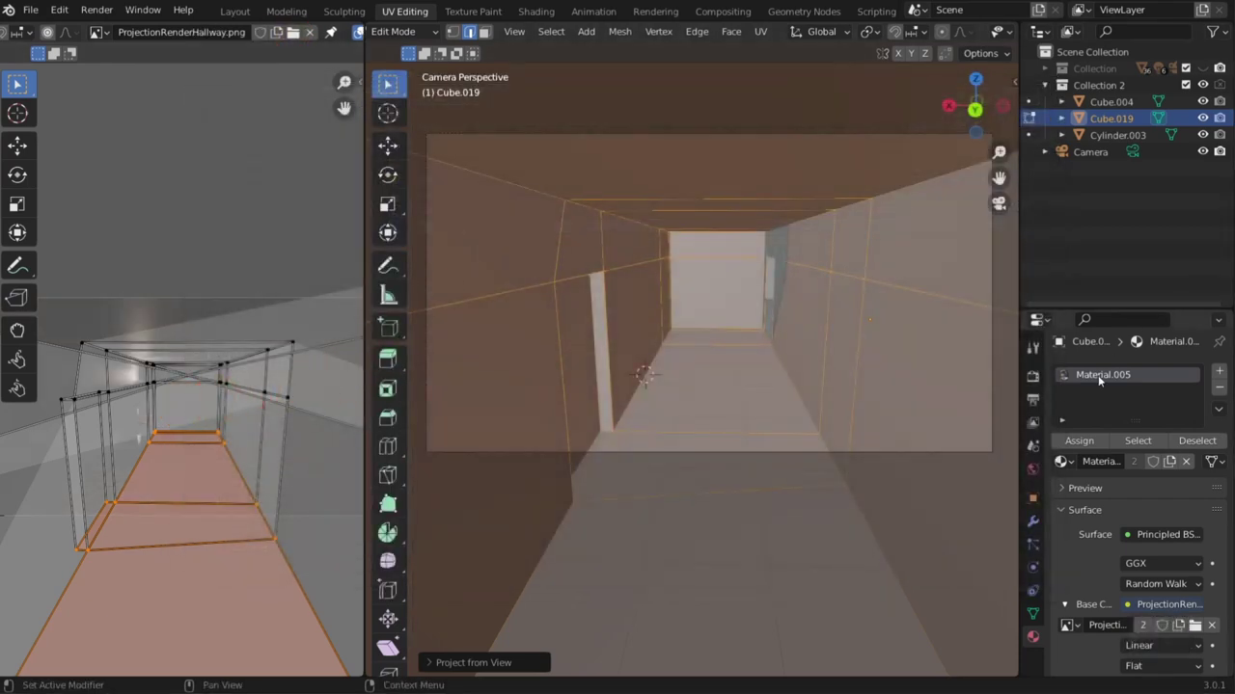
Remove Material.005 from Cube.019 in Object Mode and give the mesh a new material.
key(Tab)
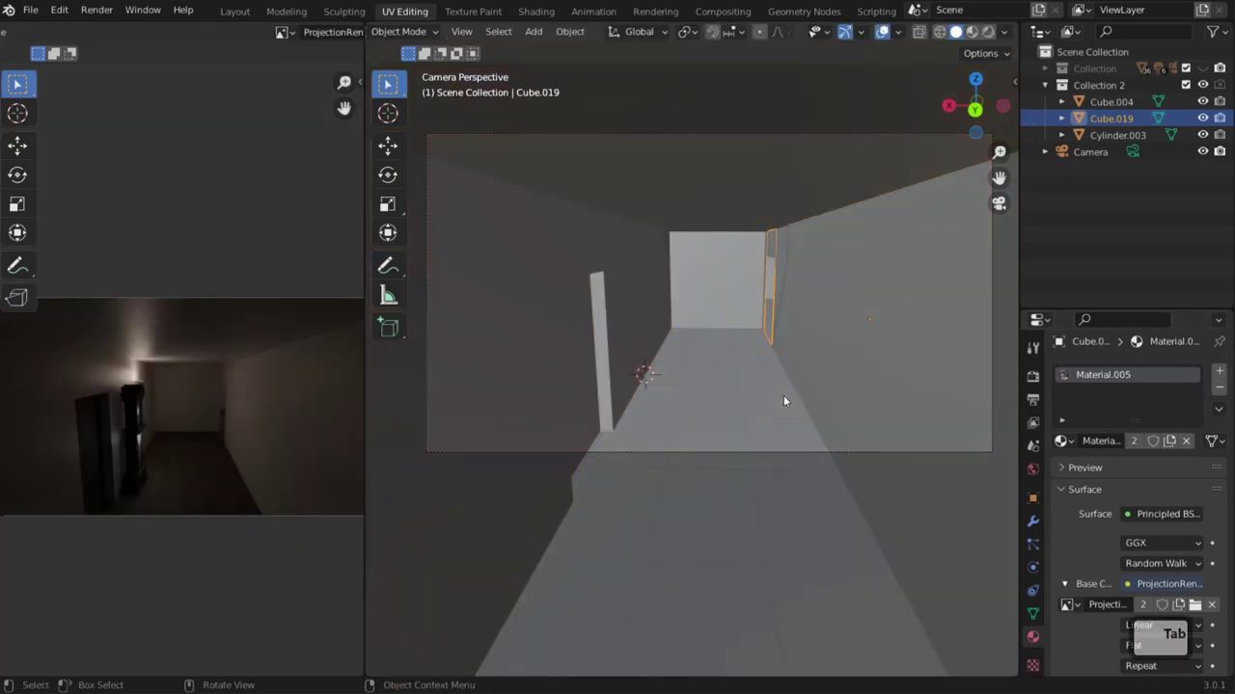
click(1219, 388)
click(1109, 448)
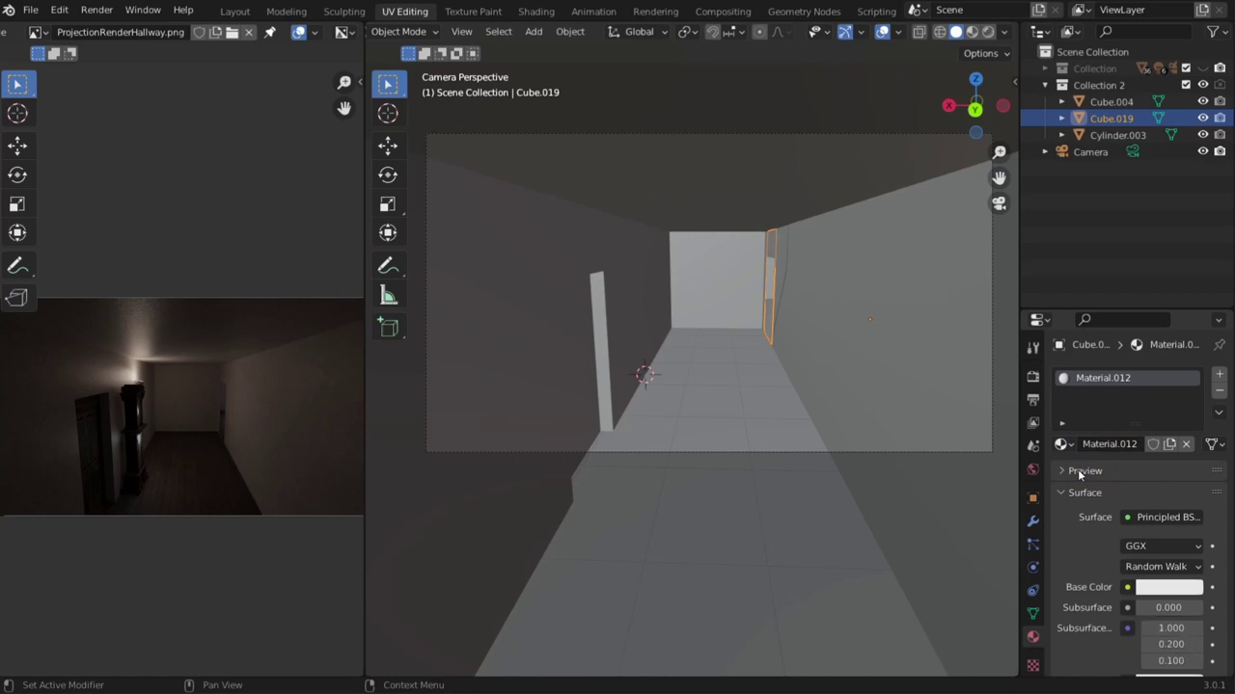
Link an Image Texture using ProjectionRenderHallway.png to the Base Color of Cube.019's Material.012.
scroll(1107, 578, down, 3)
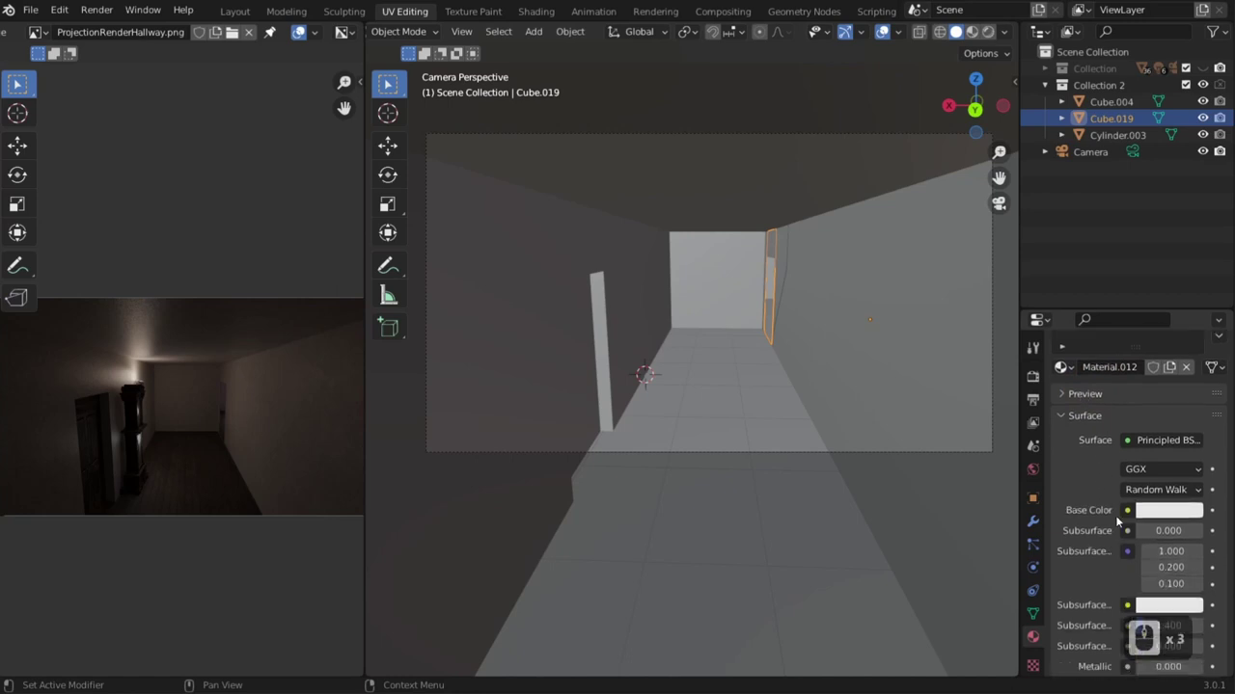
click(1127, 510)
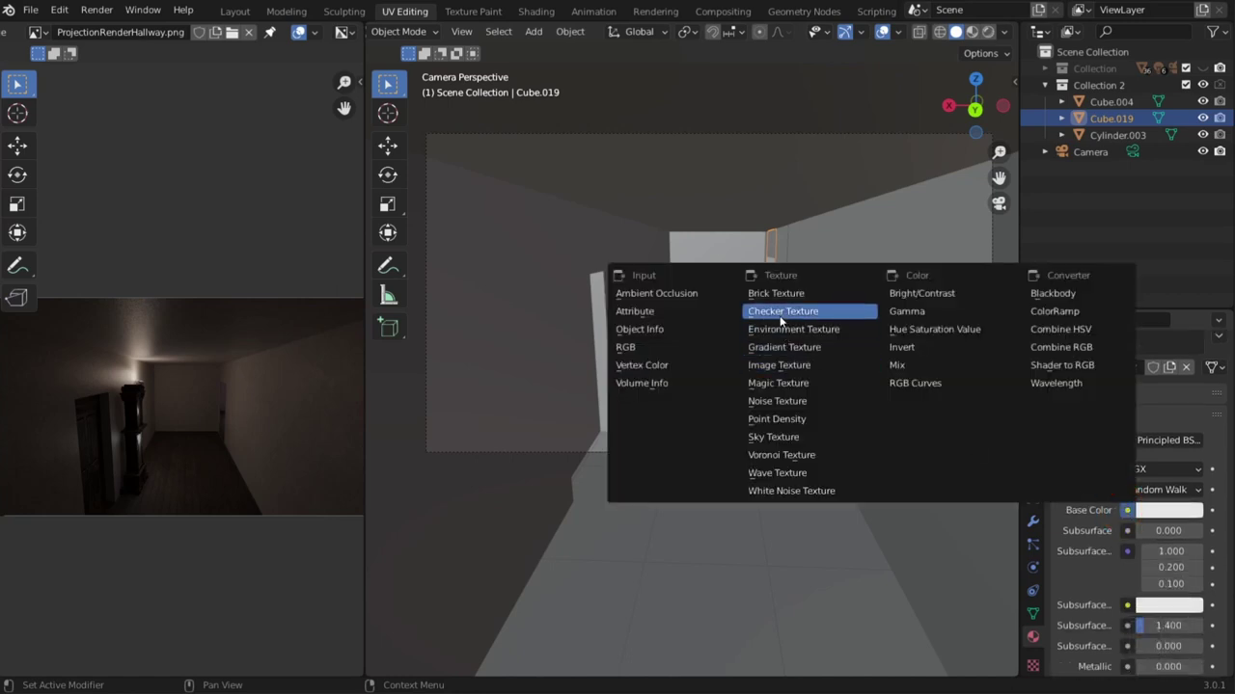
click(769, 370)
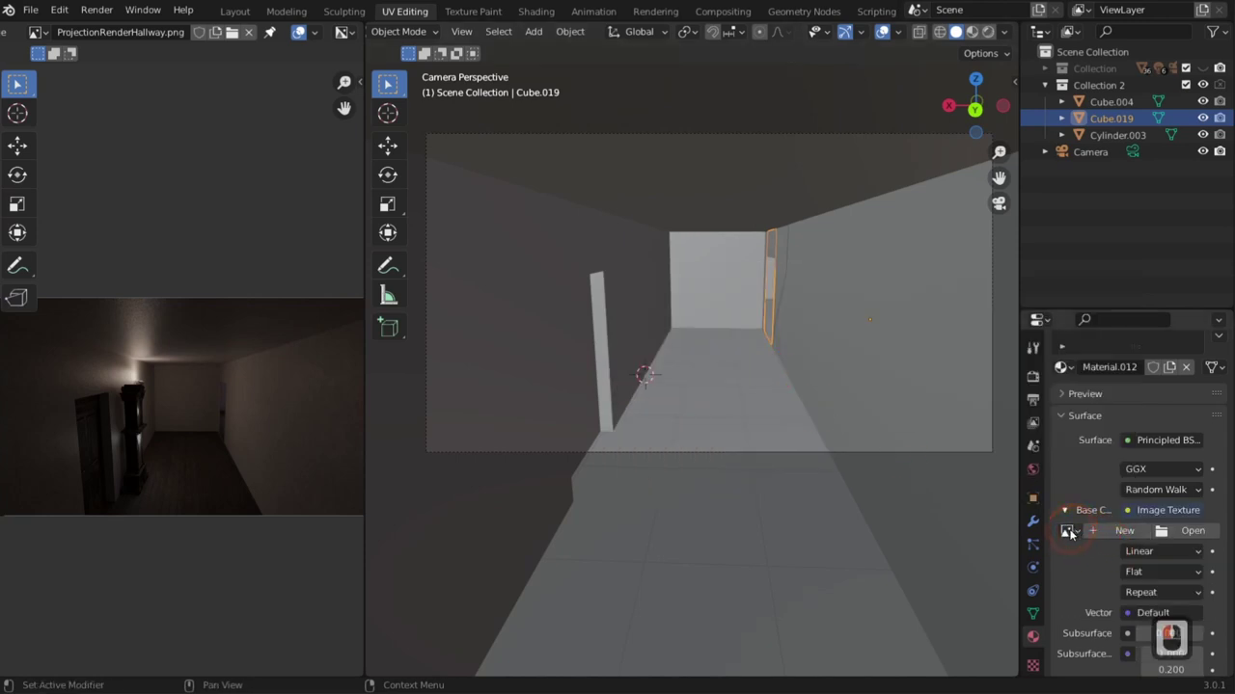
click(1067, 531)
scroll(1067, 532, down, 7)
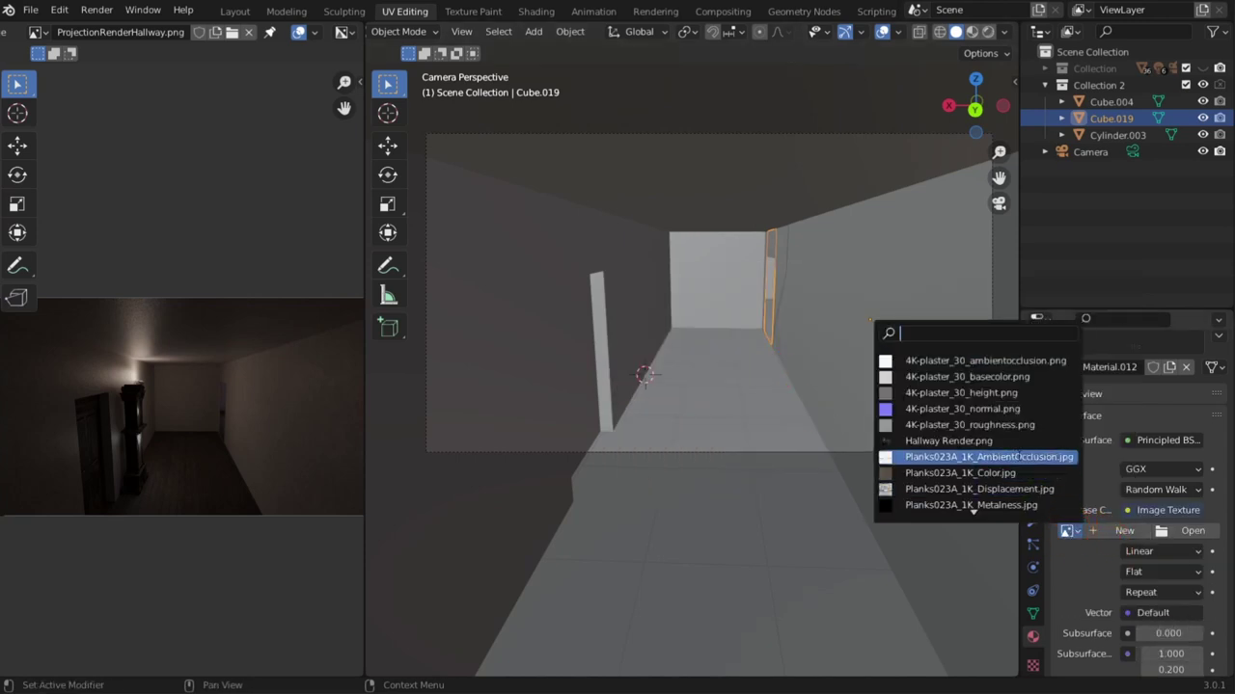
scroll(976, 433, down, 7)
scroll(976, 432, up, 3)
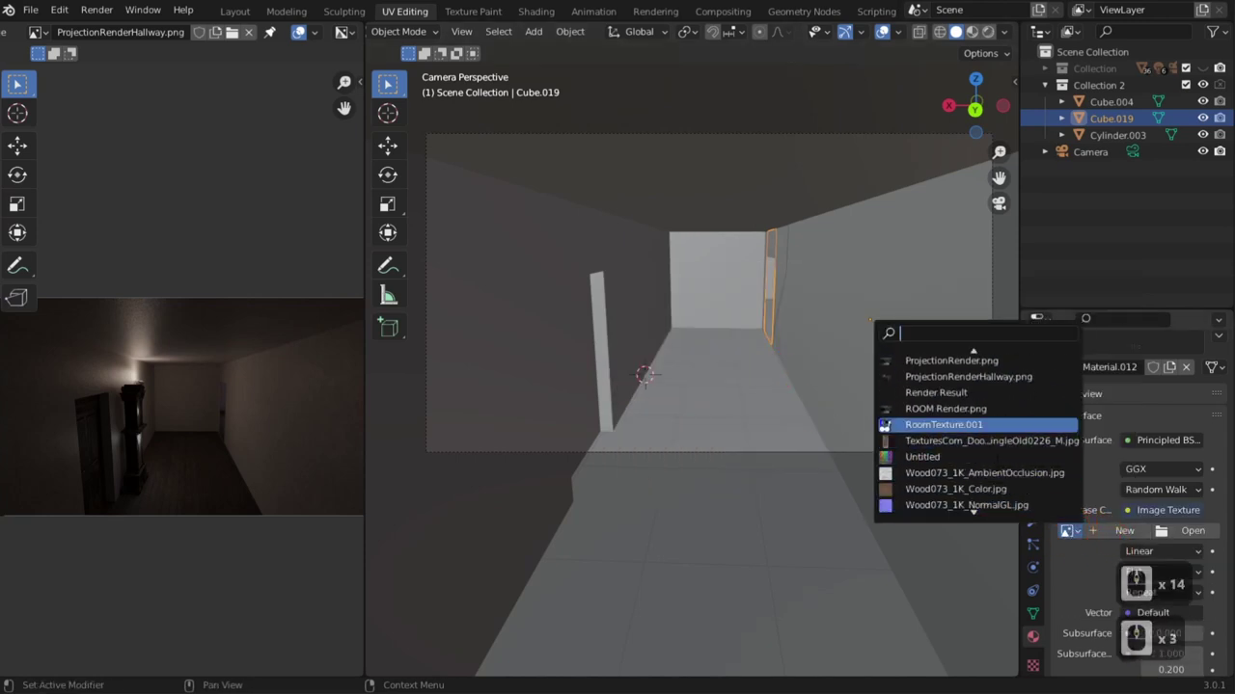
click(987, 370)
click(988, 375)
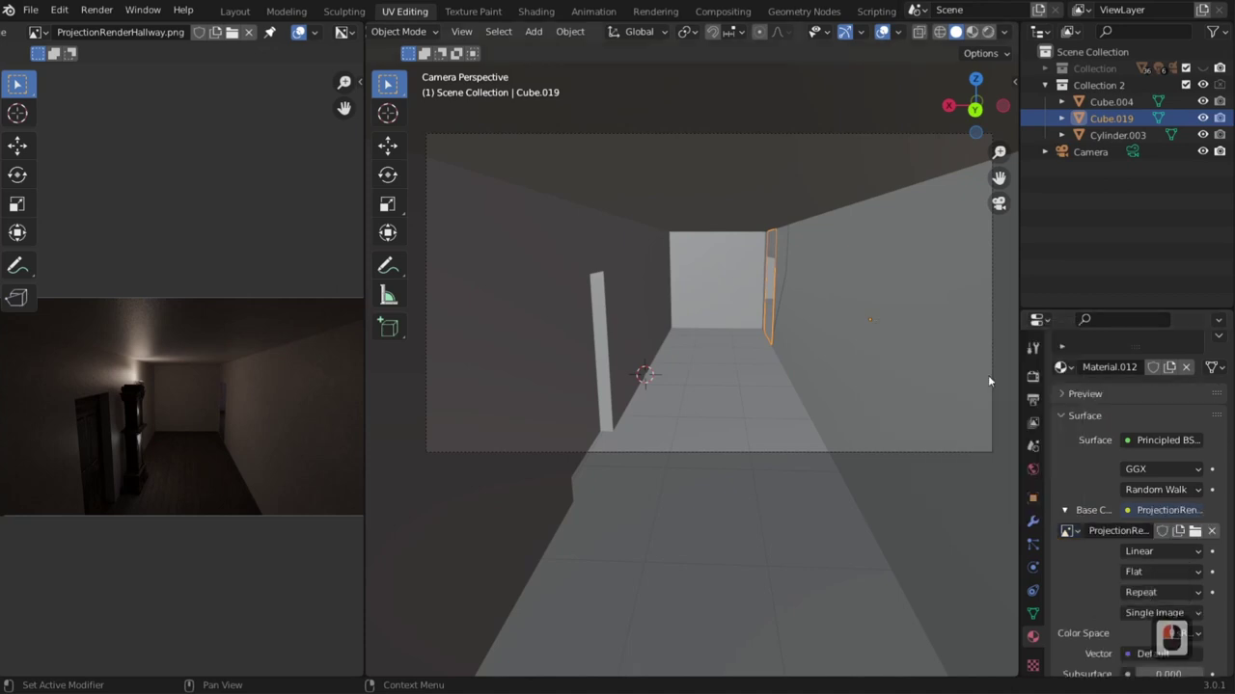
Link an Image Texture with ProjectionRenderHallway.png to the Emission input of Material.012.
scroll(1092, 570, down, 4)
scroll(1085, 562, down, 19)
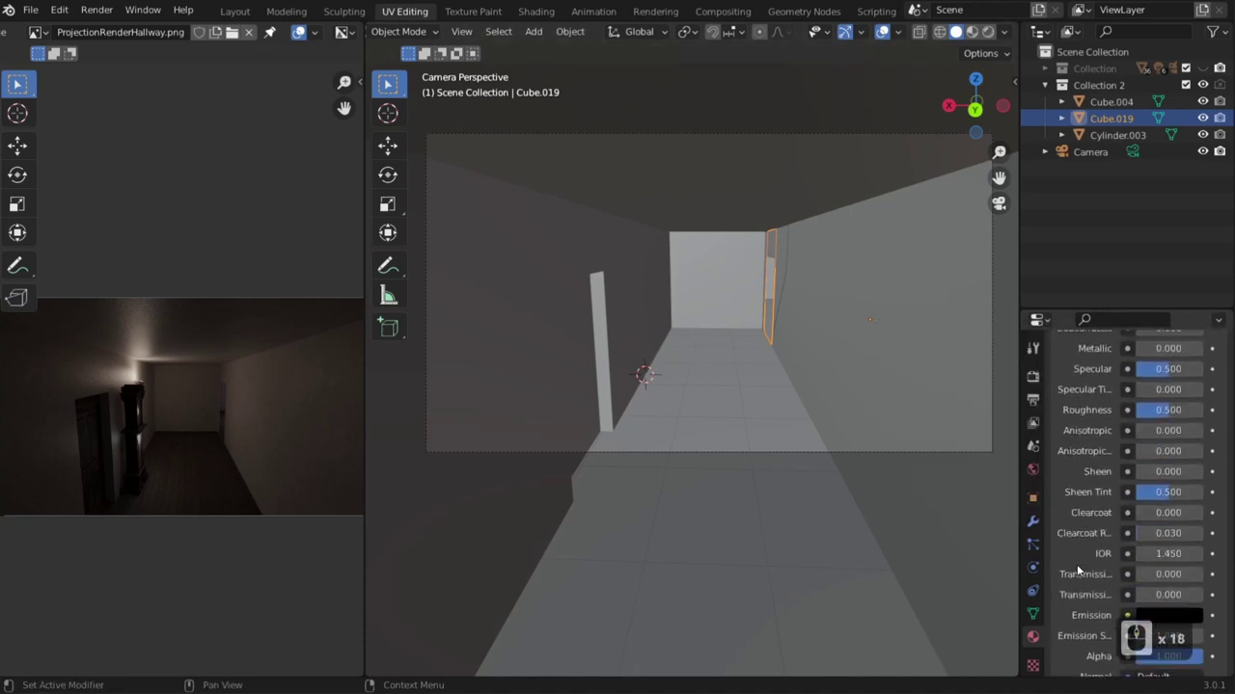
click(1126, 488)
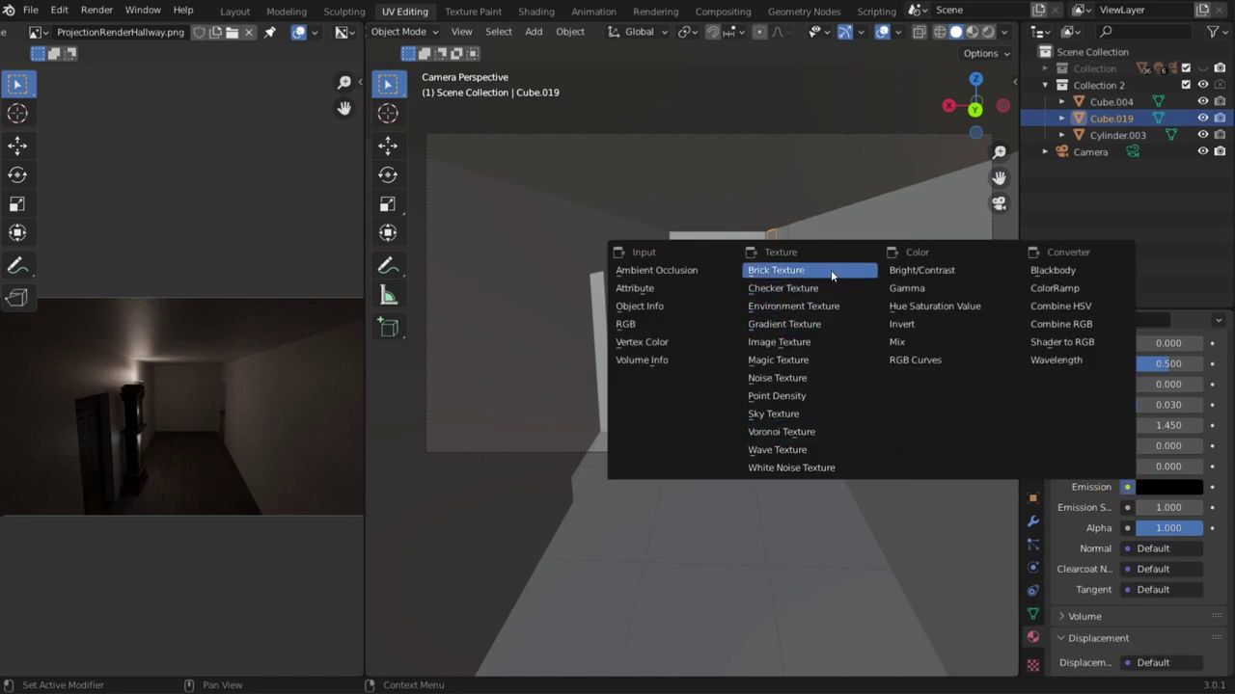
click(771, 342)
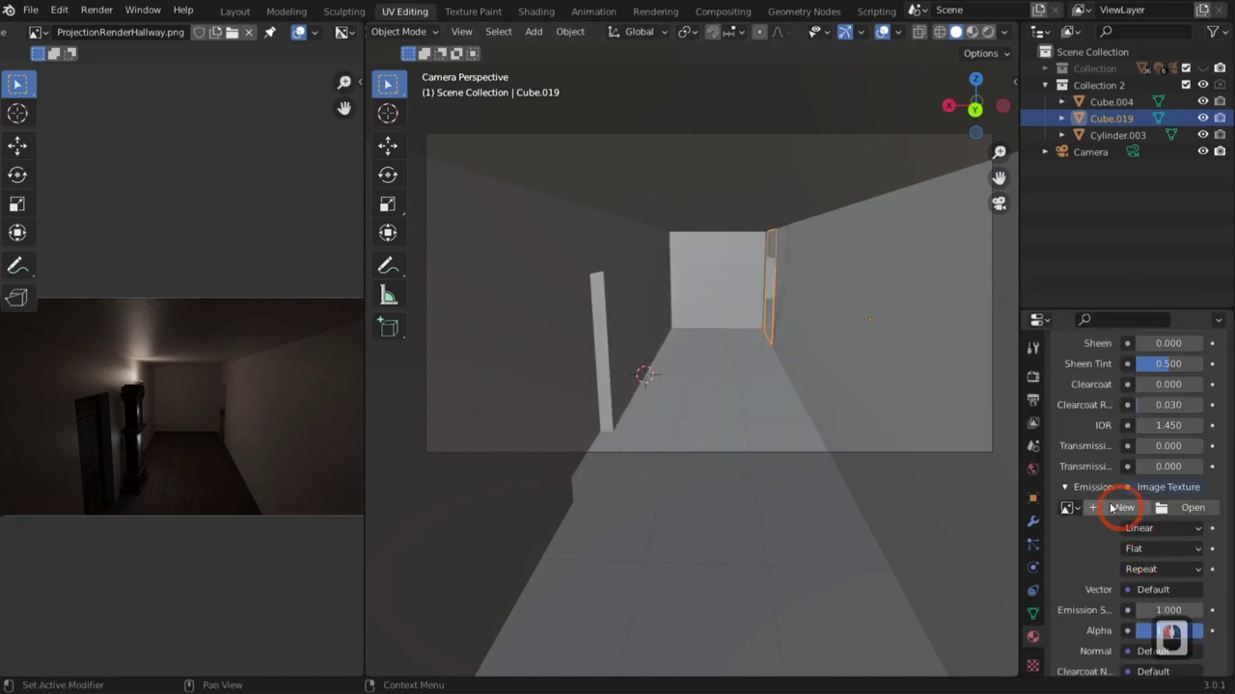
click(1066, 508)
scroll(964, 436, down, 11)
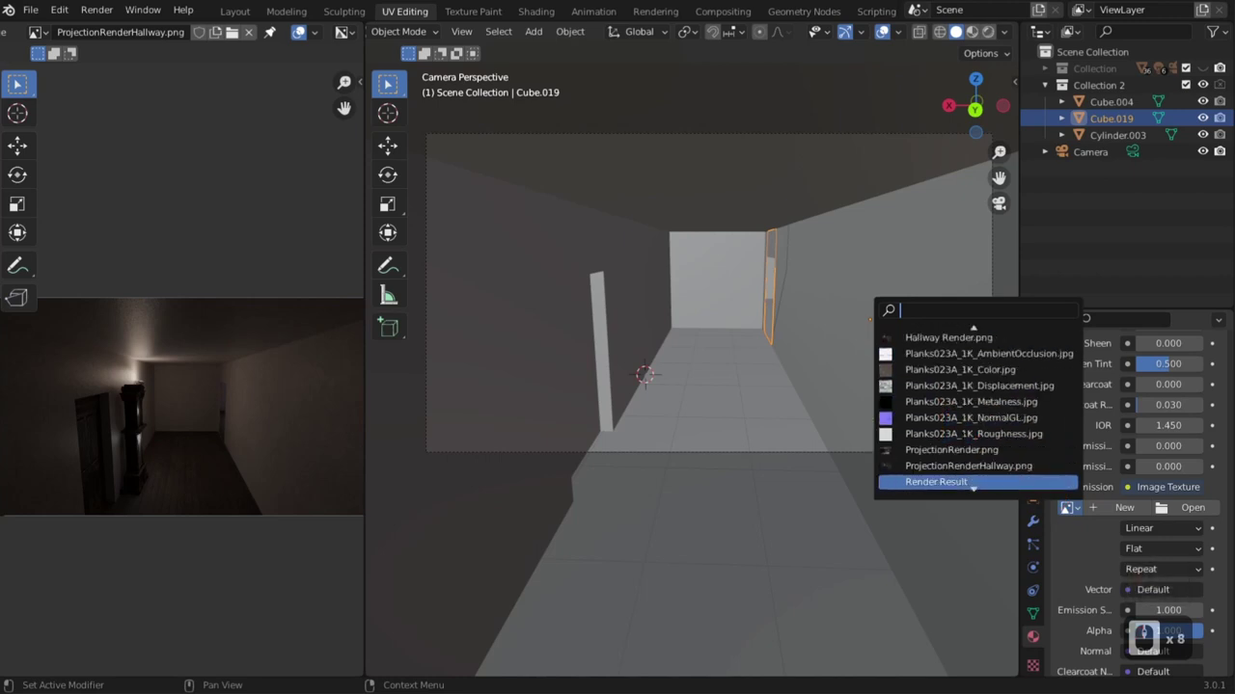
click(711, 293)
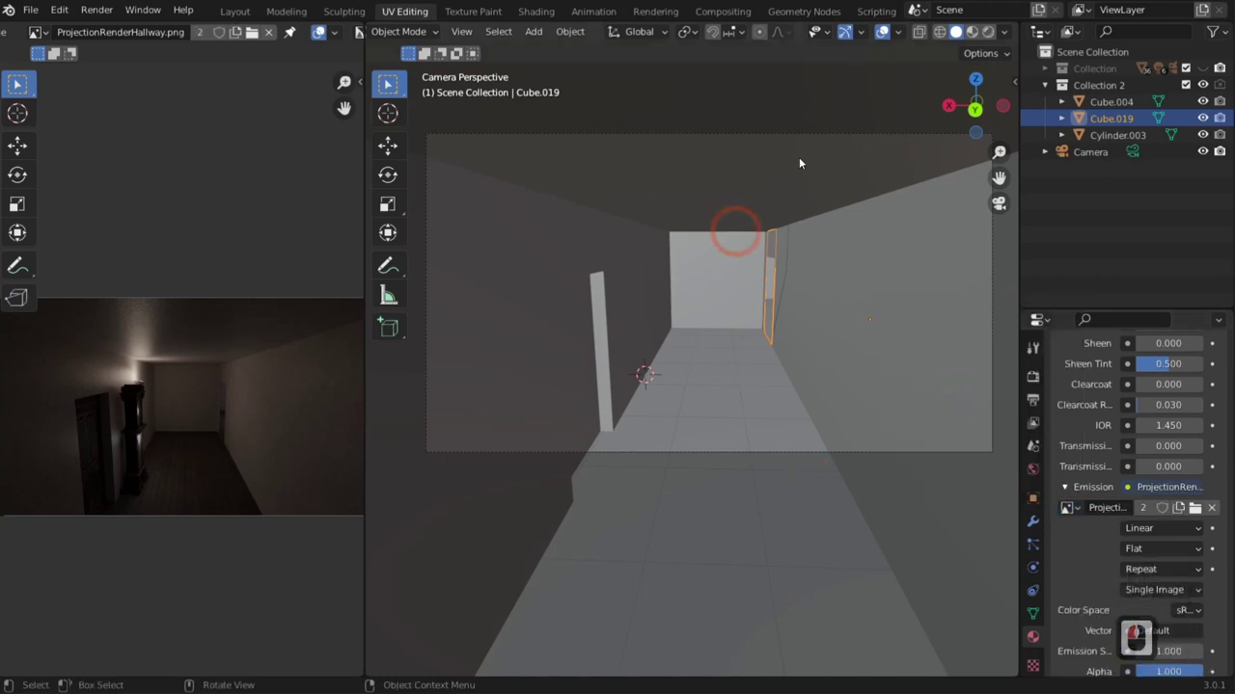
Show the hallway in Material Preview shading and set Material.012's Specular to 0.
click(972, 31)
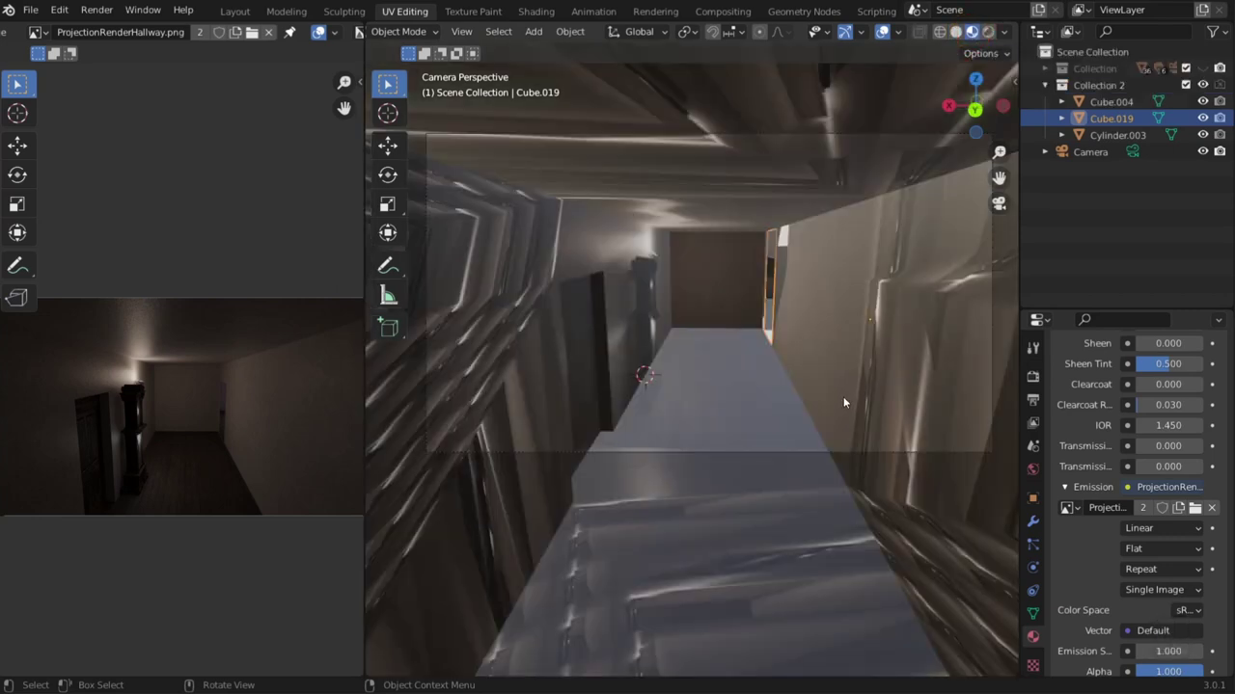
scroll(849, 412, up, 4)
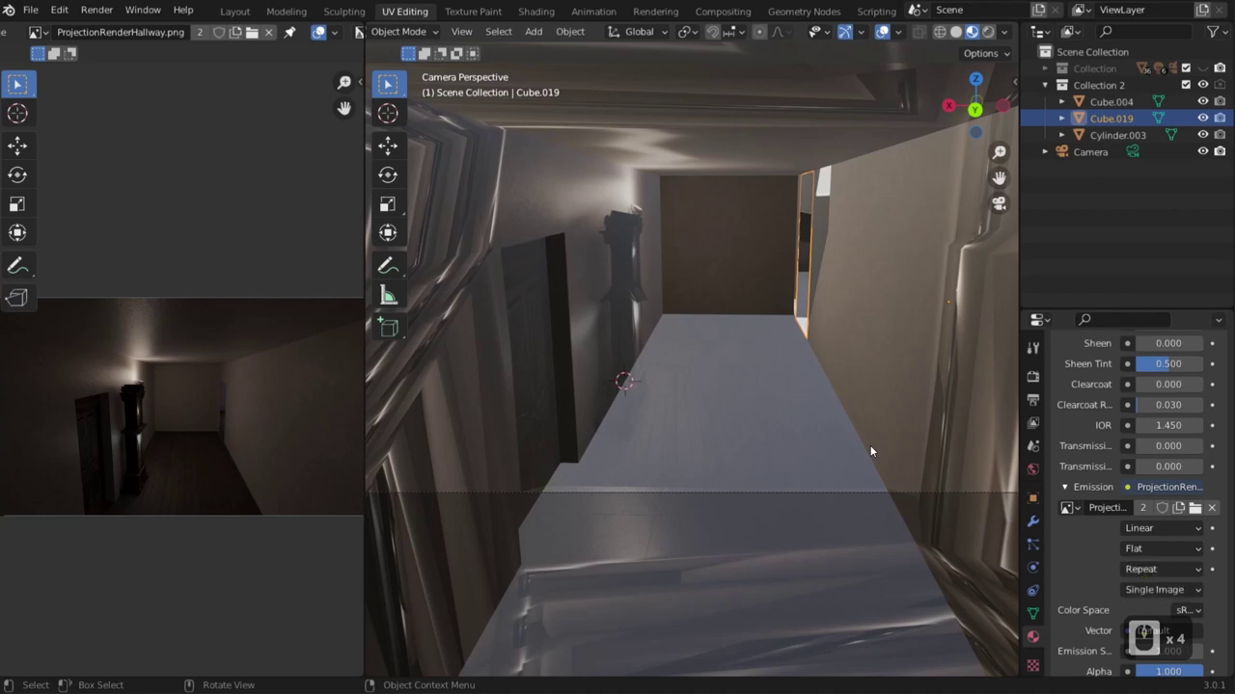
scroll(870, 450, up, 2)
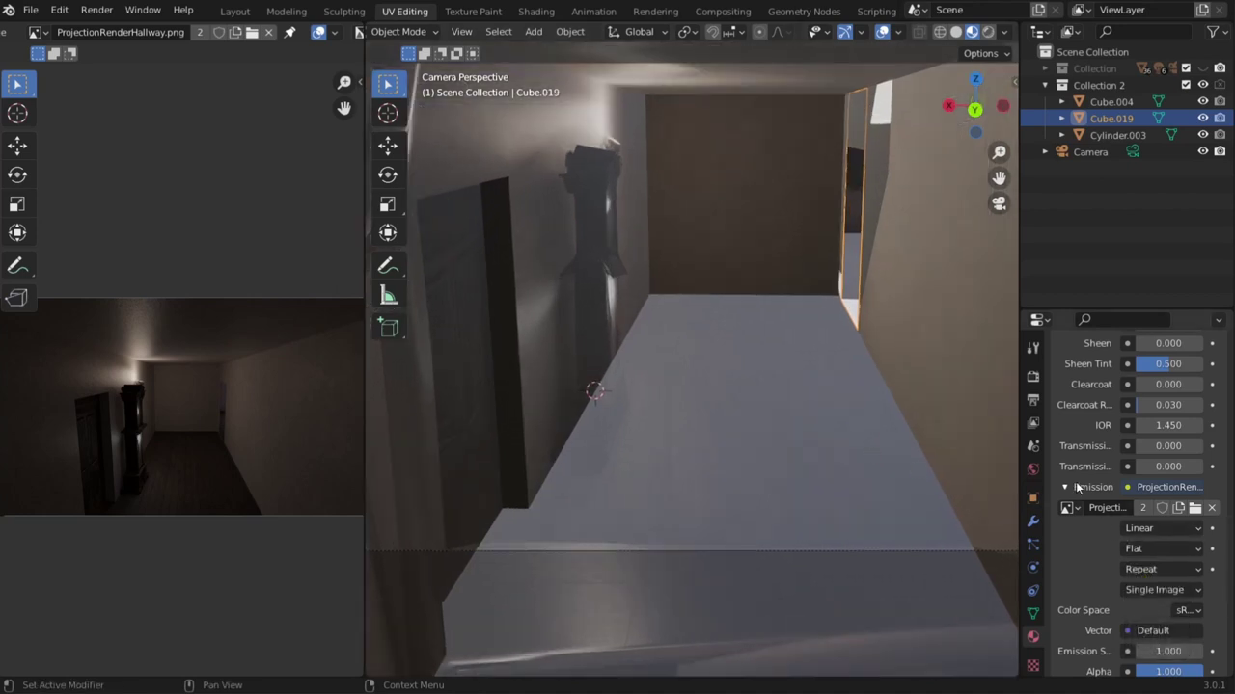
scroll(1102, 590, down, 4)
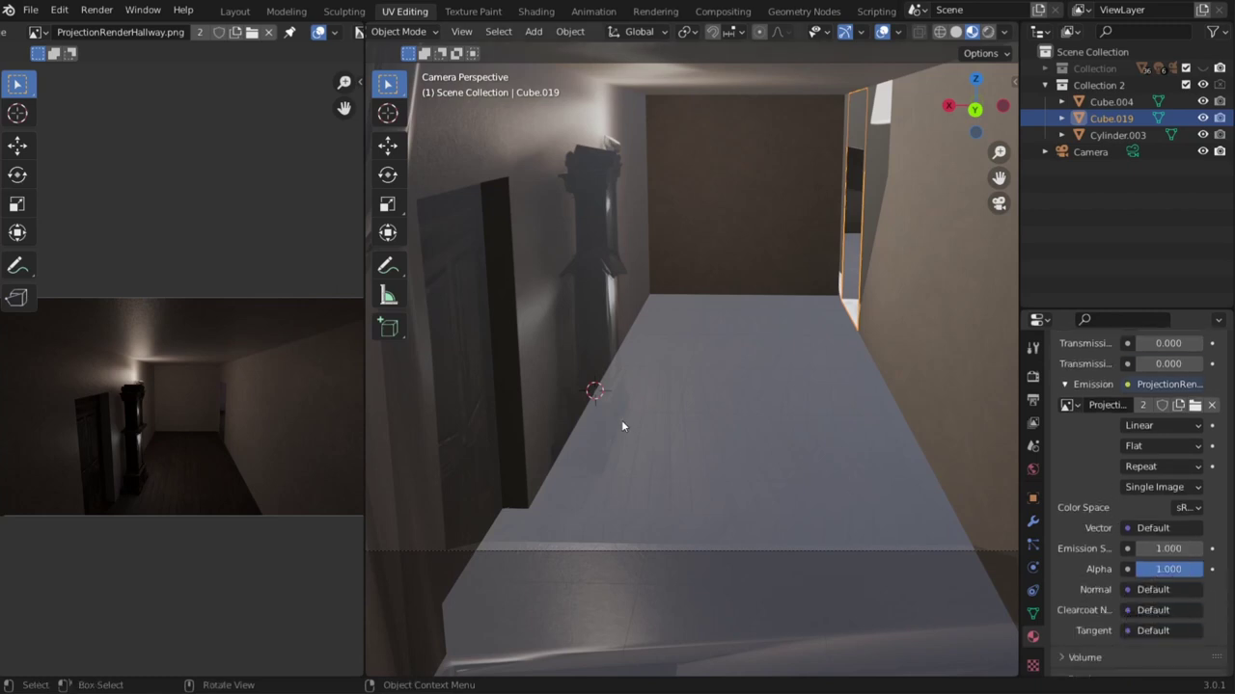
scroll(1089, 472, up, 14)
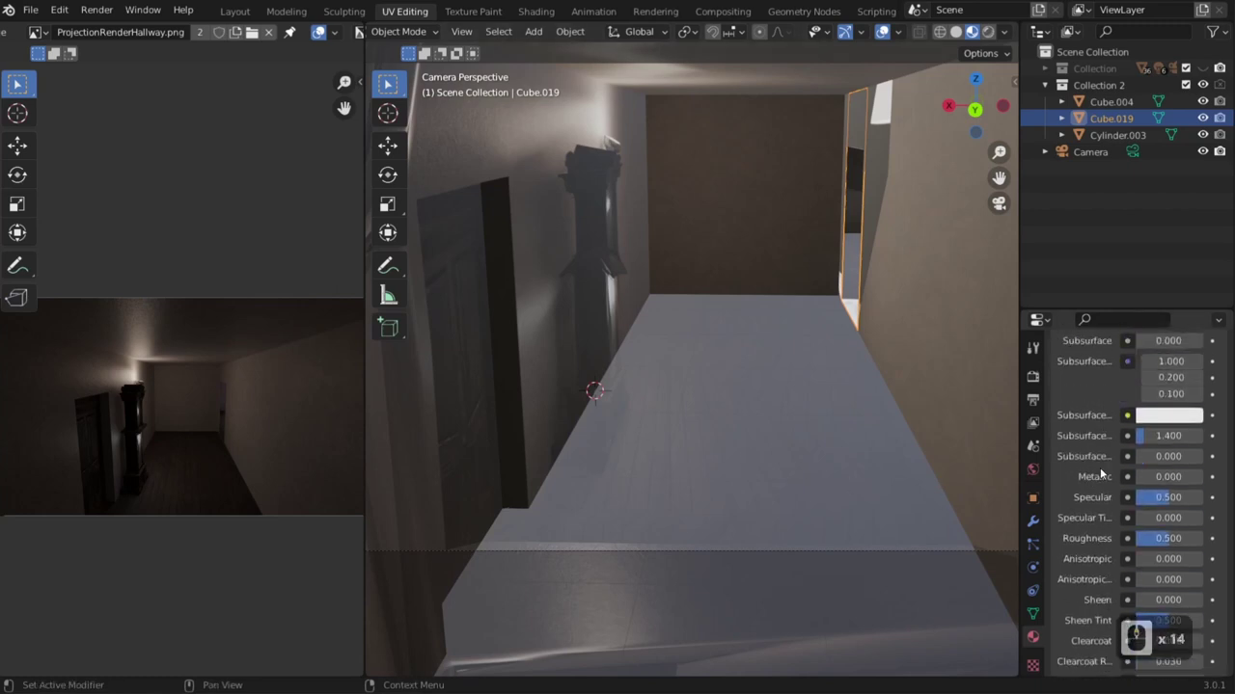
mouse_move(1165, 497)
mouse_down()
mouse_move(936, 497)
mouse_move(1176, 498)
mouse_move(1080, 498)
mouse_up()
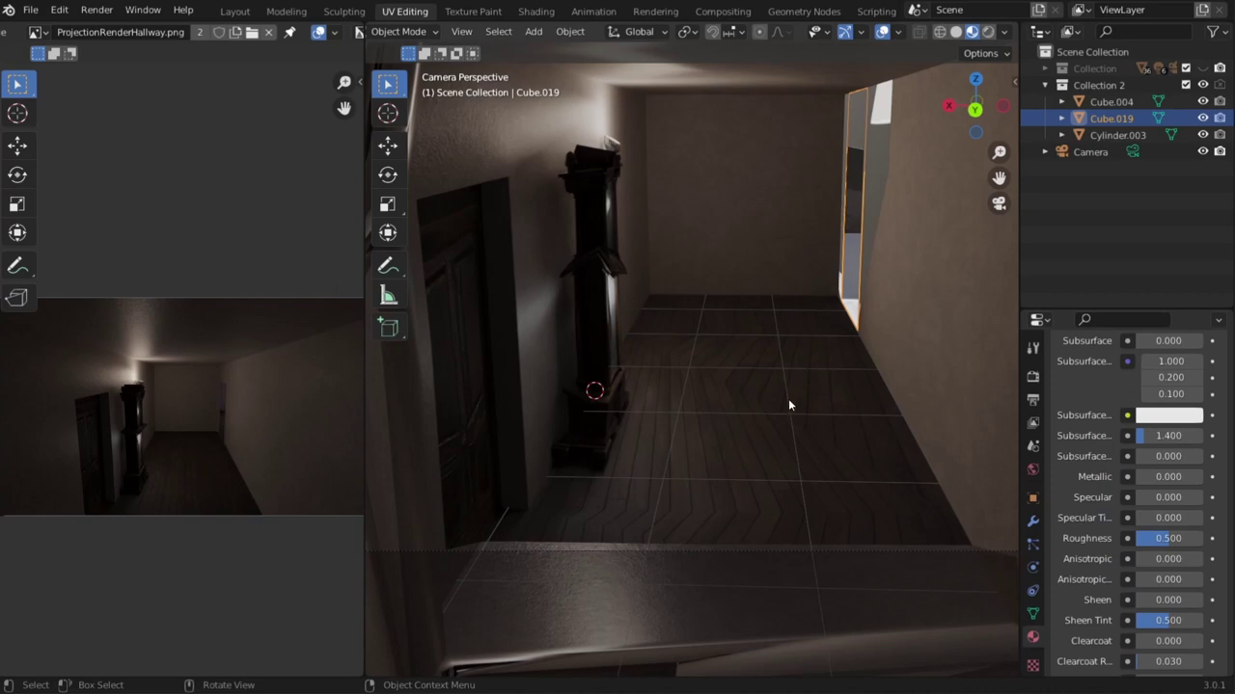
In Edit Mode, add evenly spaced loop cuts across the hallway's width and along its length on Cube.019.
key(Tab)
key(ctrl+r)
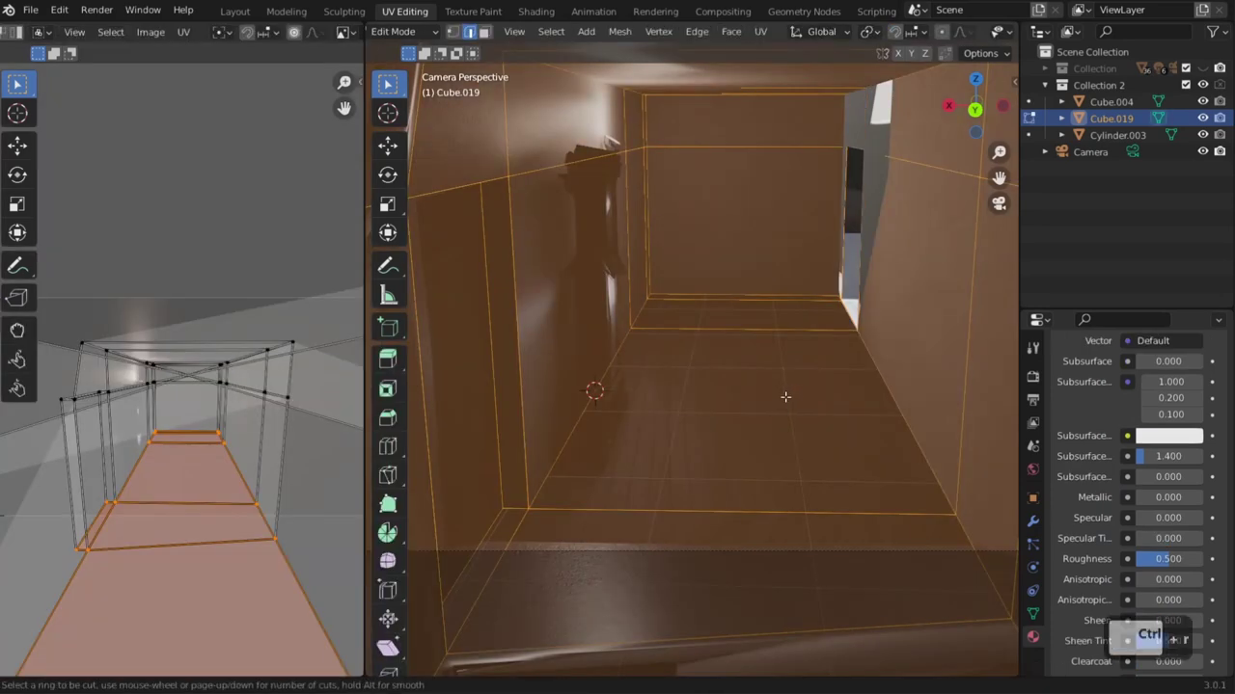
scroll(721, 333, up, 7)
click(721, 333)
right_click(873, 393)
key(ctrl+r)
scroll(873, 398, up, 8)
click(873, 399)
right_click(873, 399)
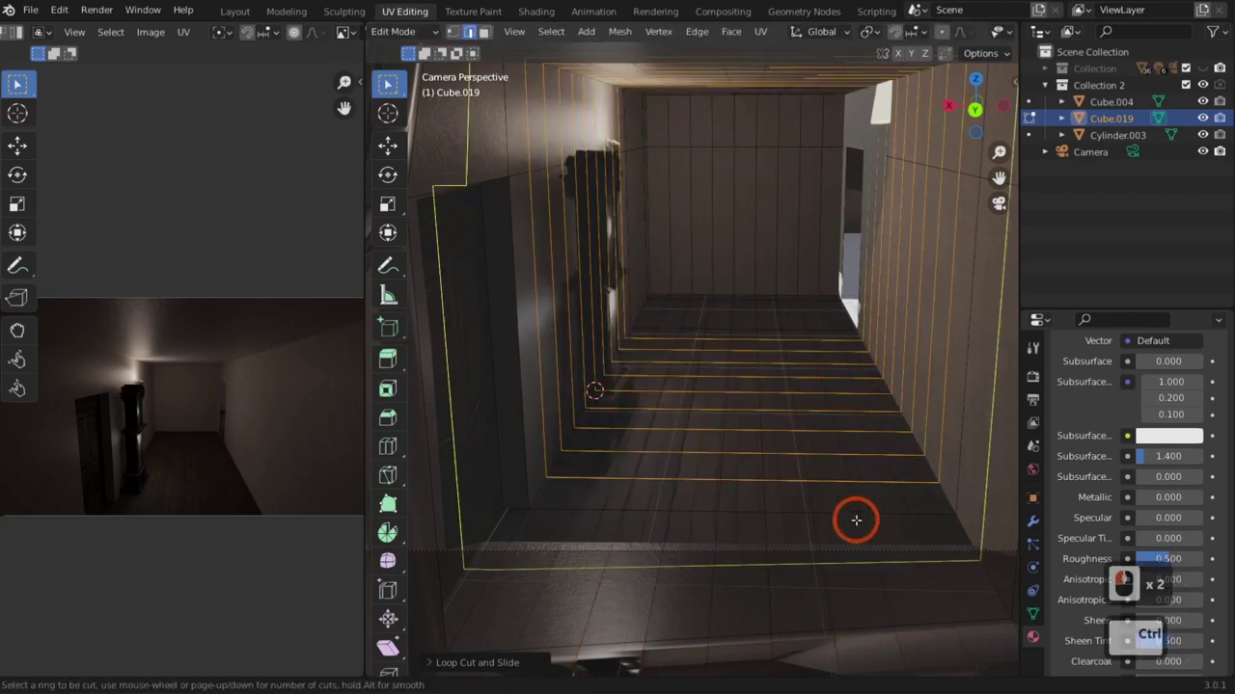
Add a single loop cut around the hallway's near end and slide it by about 0.36 to the camera frame's lower edge.
key(ctrl+r)
click(586, 545)
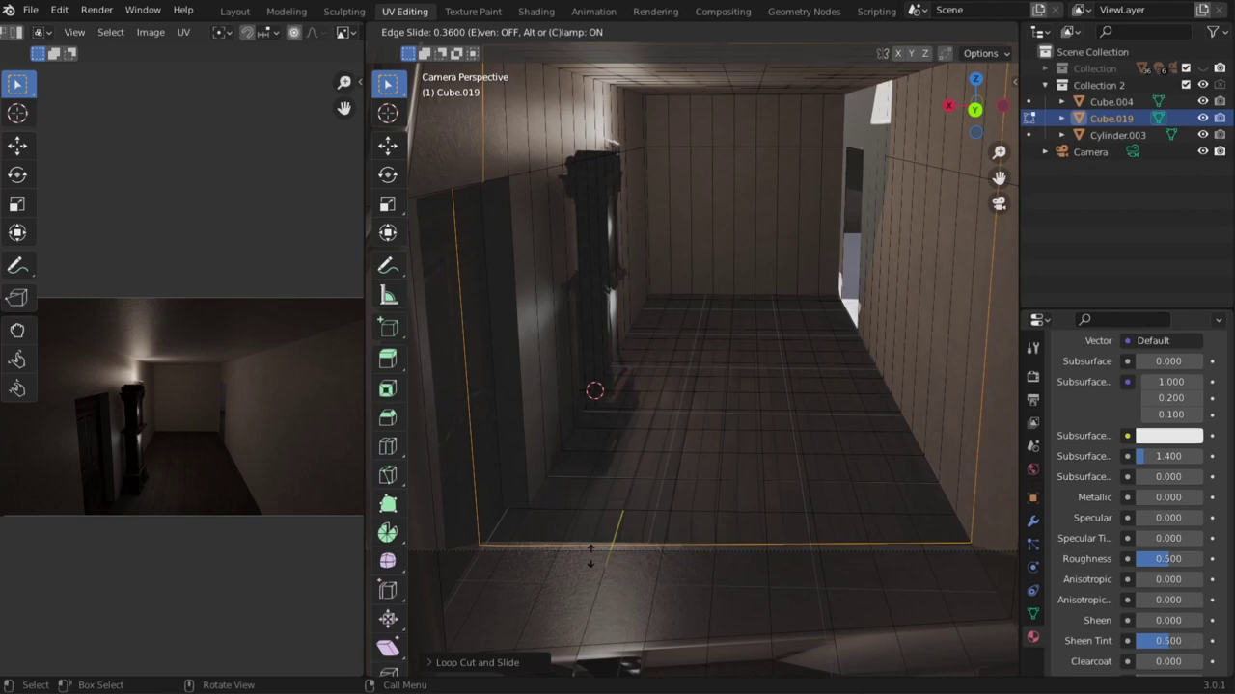
click(591, 555)
Add eight evenly spaced horizontal loop cuts around the hallway walls and a set of loop cuts through the near end.
key(ctrl+r)
scroll(442, 344, up, 7)
click(443, 344)
click(441, 343)
key(ctrl+r)
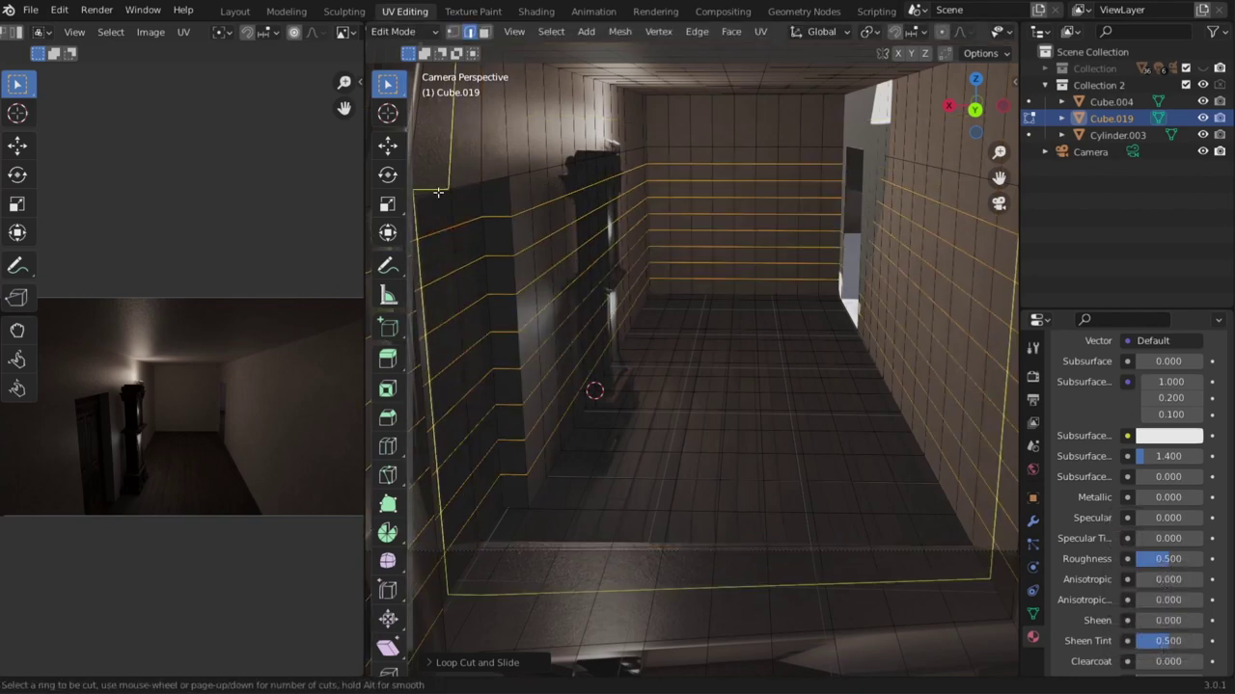
click(438, 192)
right_click(433, 193)
key(Tab)
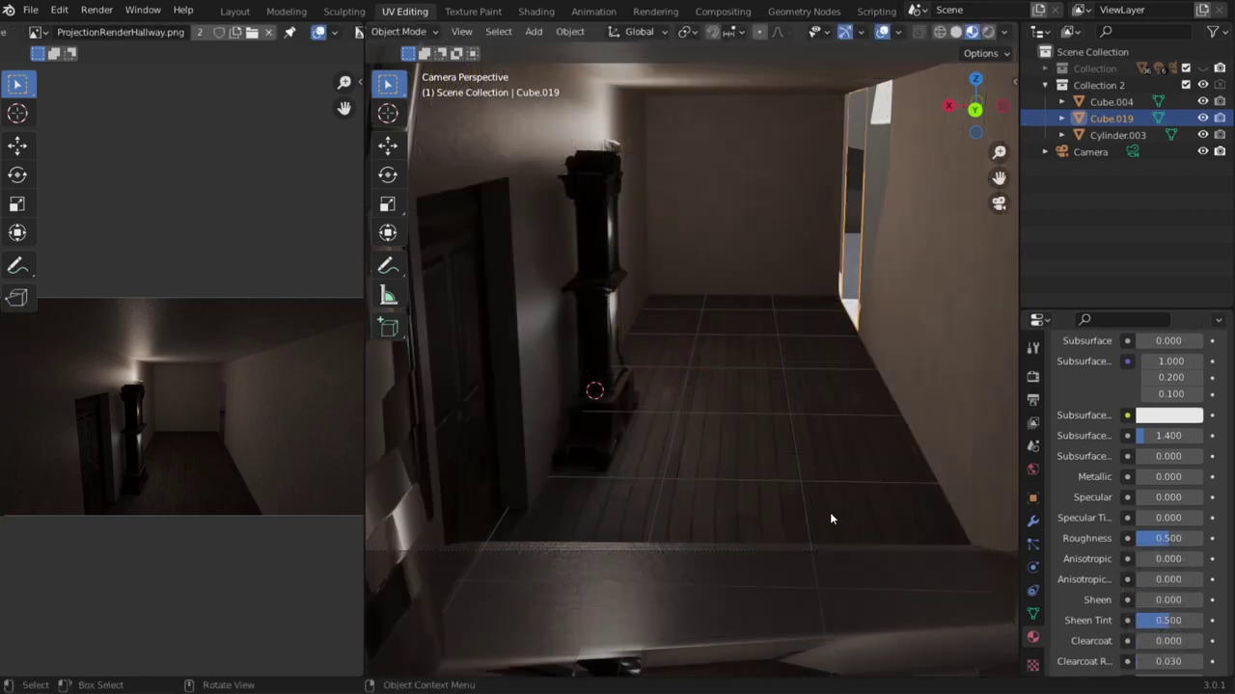
Select all of Cube.019's subdivided geometry, unwrap it again with Project from View, and check the projection in Object Mode.
key(Tab)
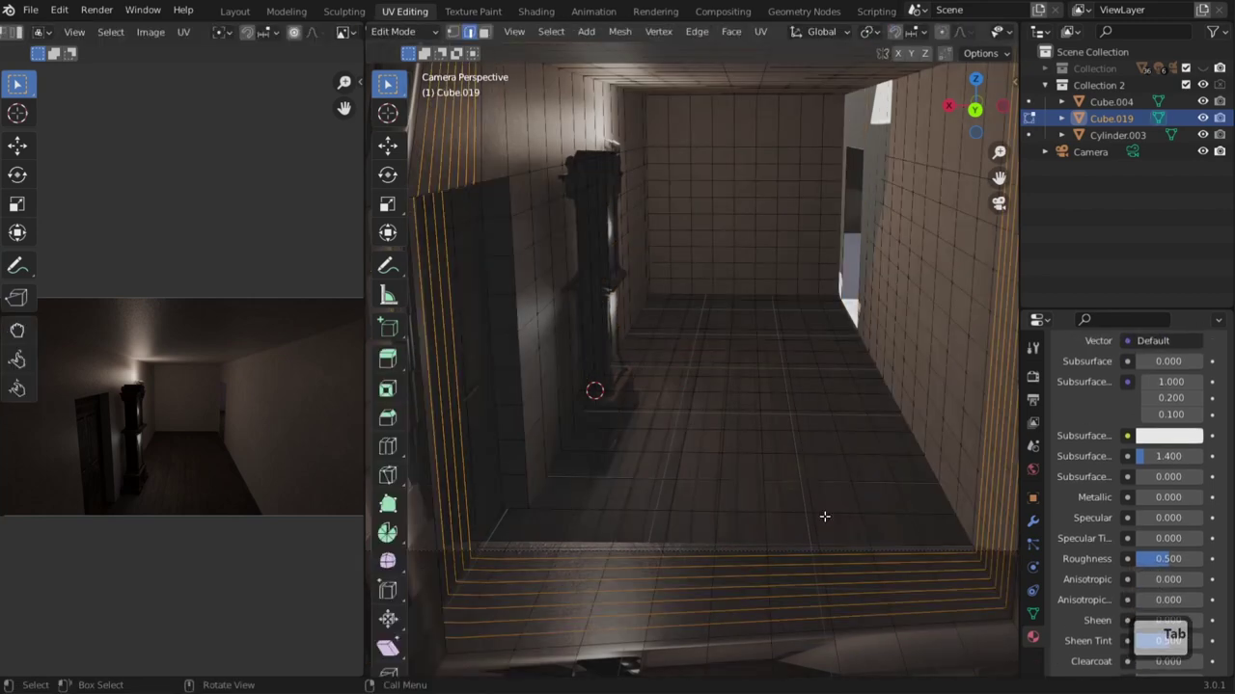
click(739, 532)
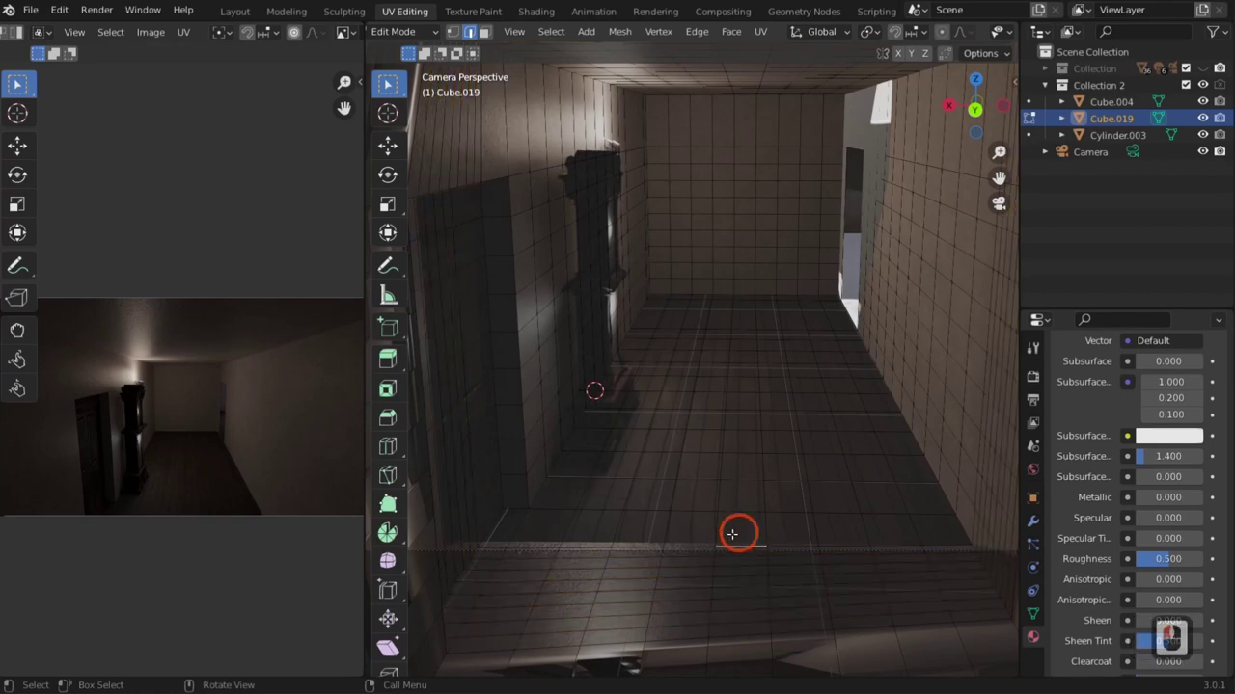
alt+click(693, 537)
key(Escape)
key(a)
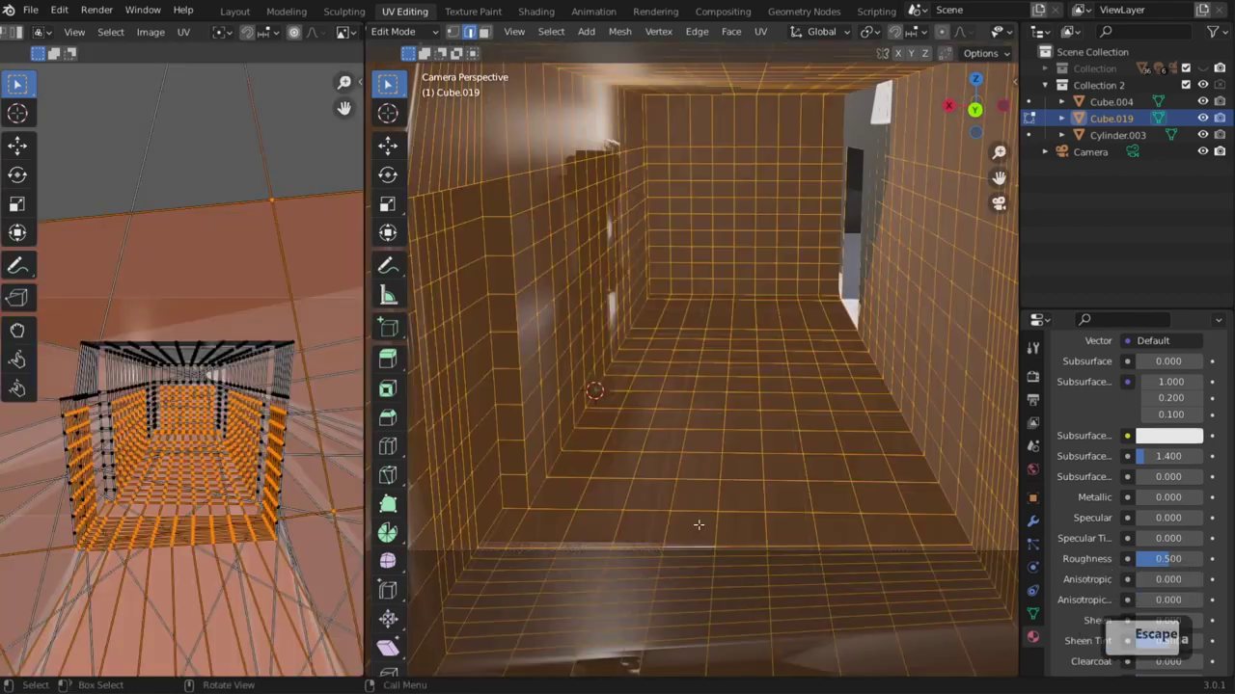
key(u)
click(698, 524)
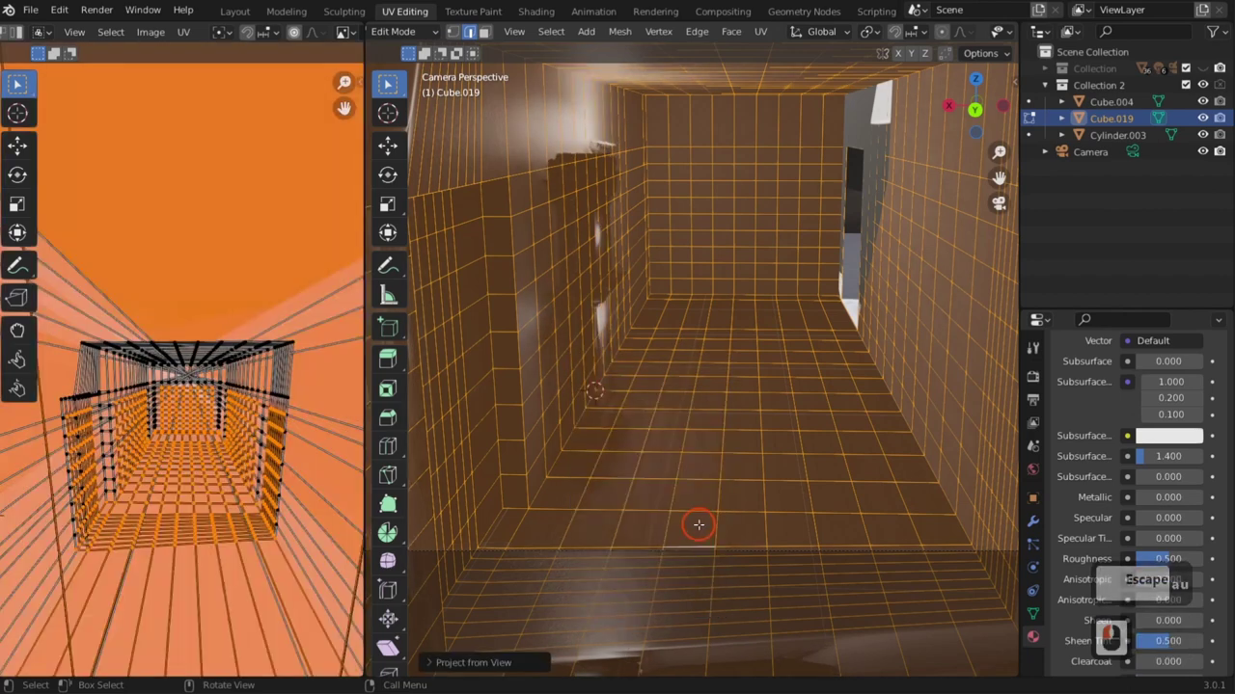
key(Tab)
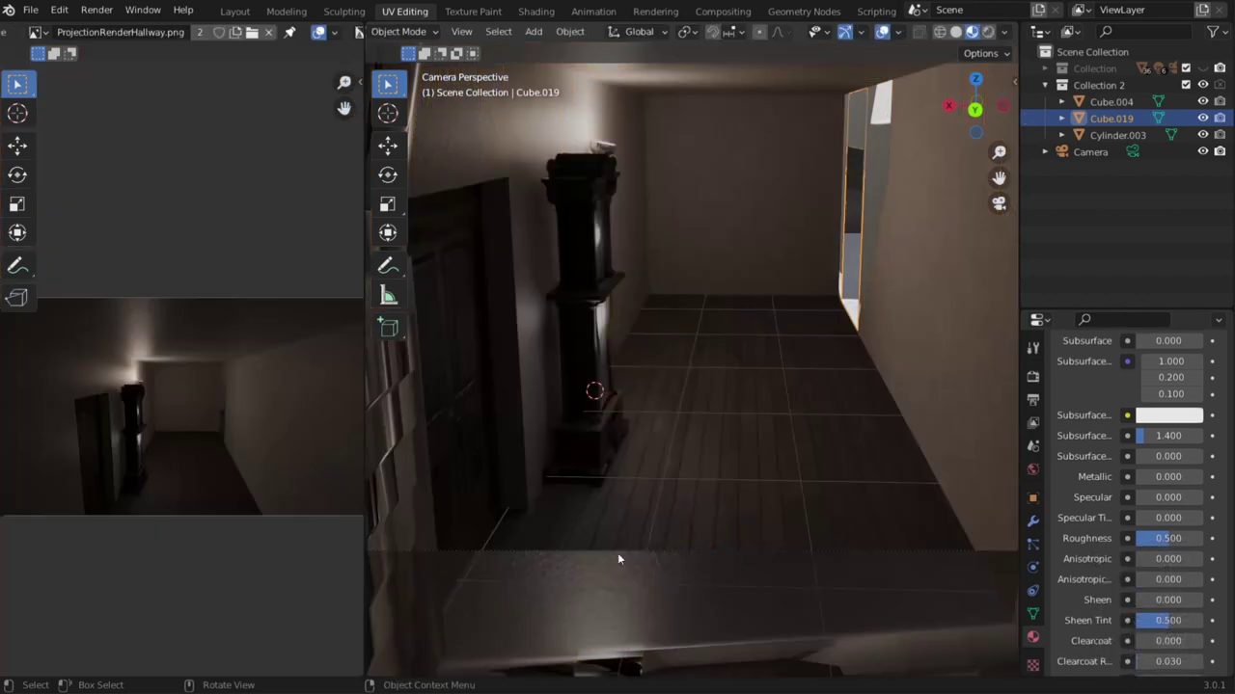
scroll(727, 557, down, 2)
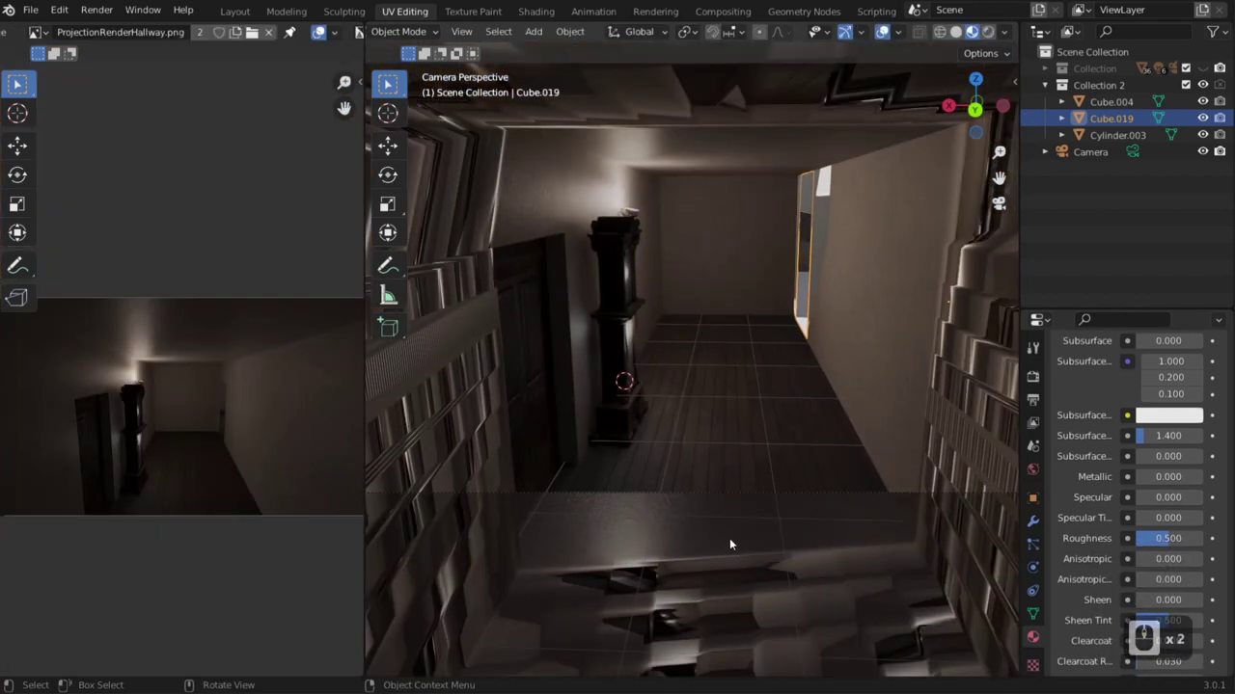
scroll(731, 536, up, 2)
shift+middle_drag(758, 490, 719, 497)
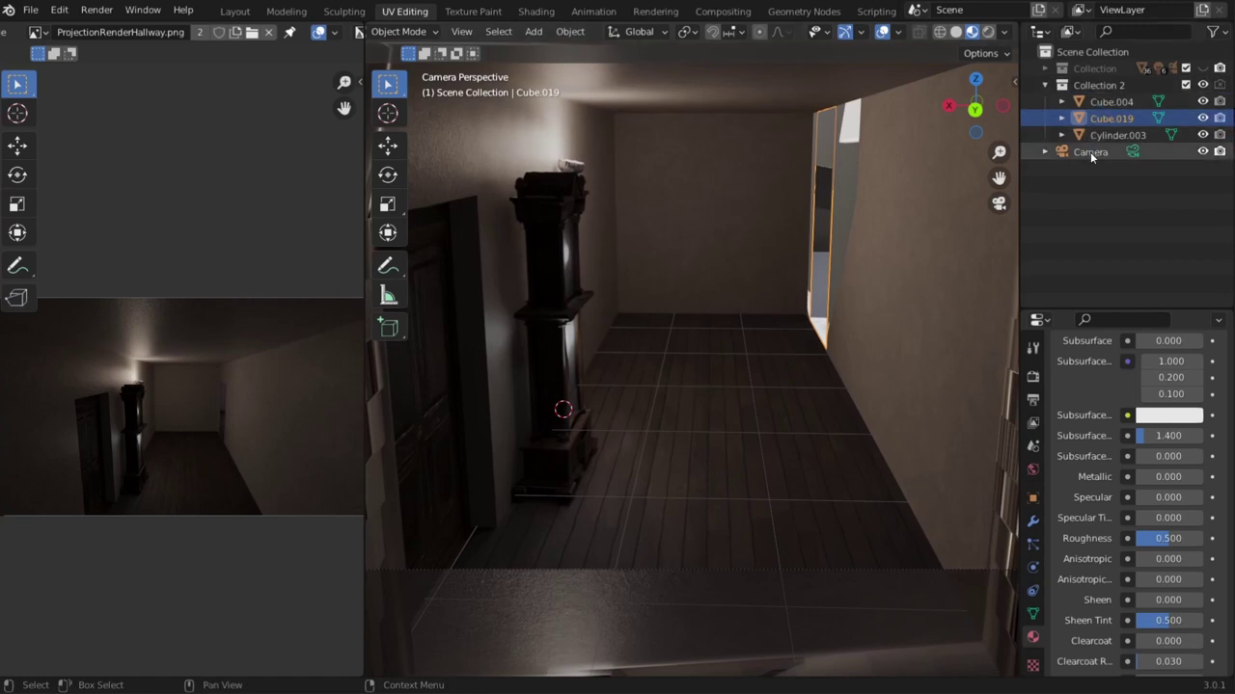
Move Camera.001 out of Collection into the top-level Scene Collection.
click(1046, 69)
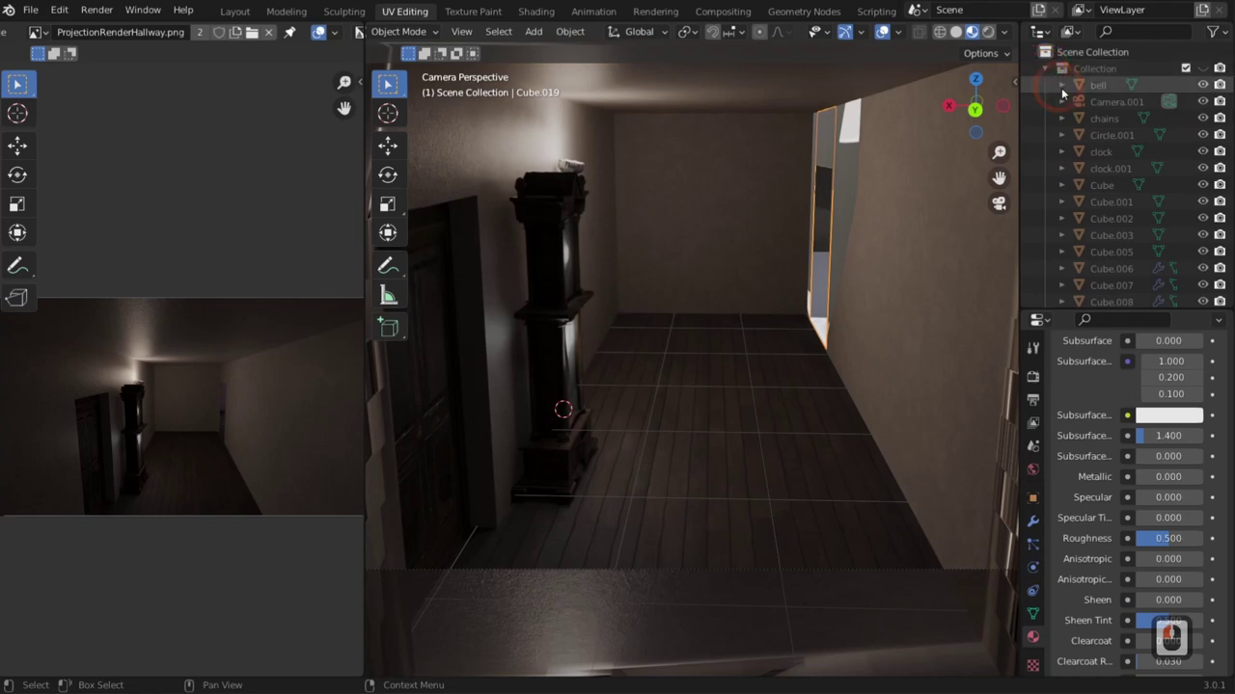
click(1043, 68)
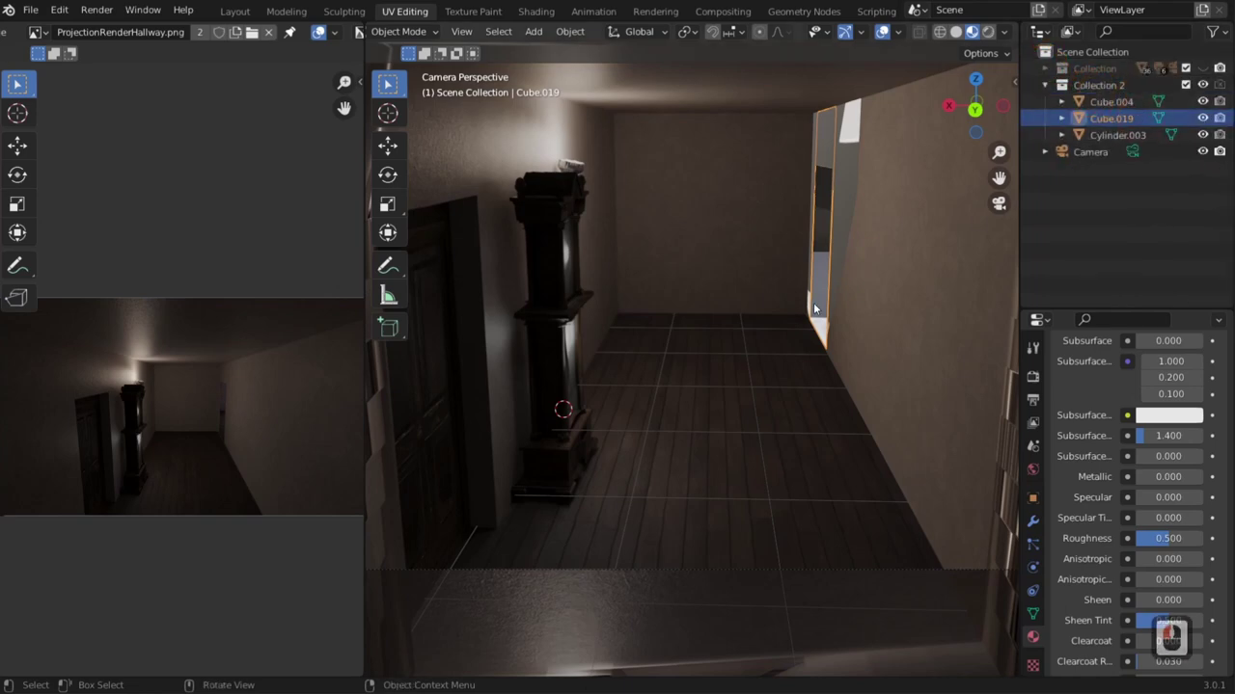
scroll(743, 345, down, 3)
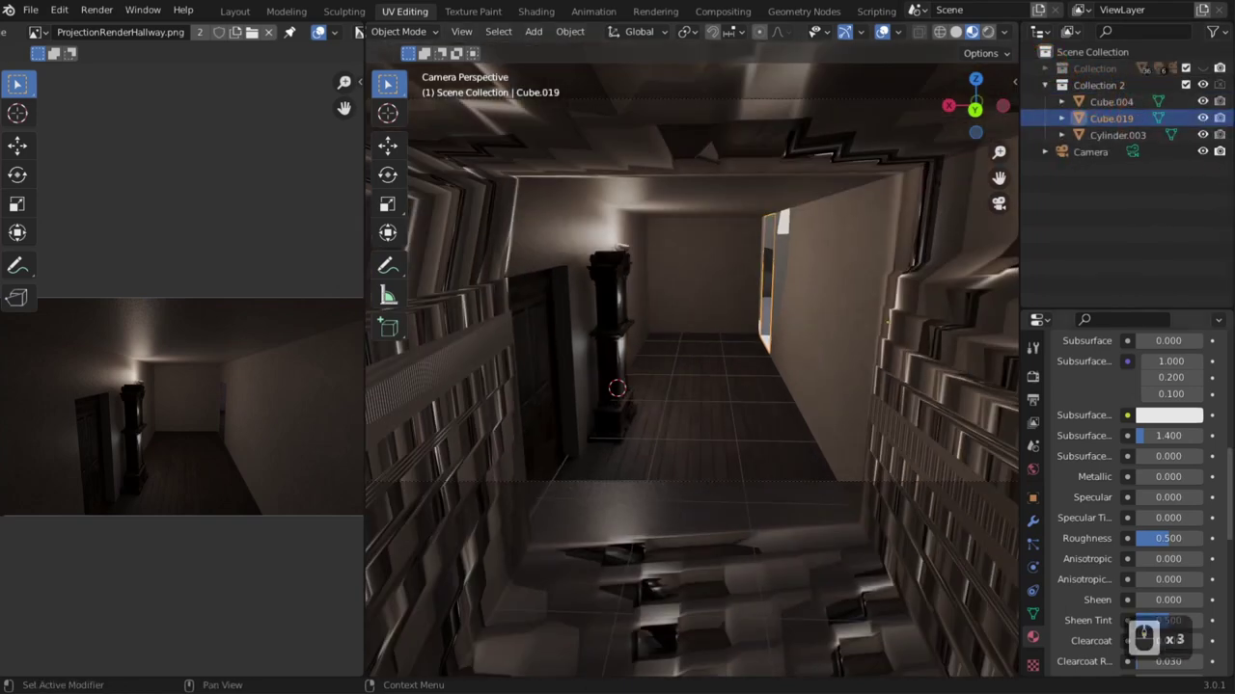
click(1046, 71)
click(1107, 104)
drag(1105, 107, 1080, 53)
click(1047, 68)
click(1091, 170)
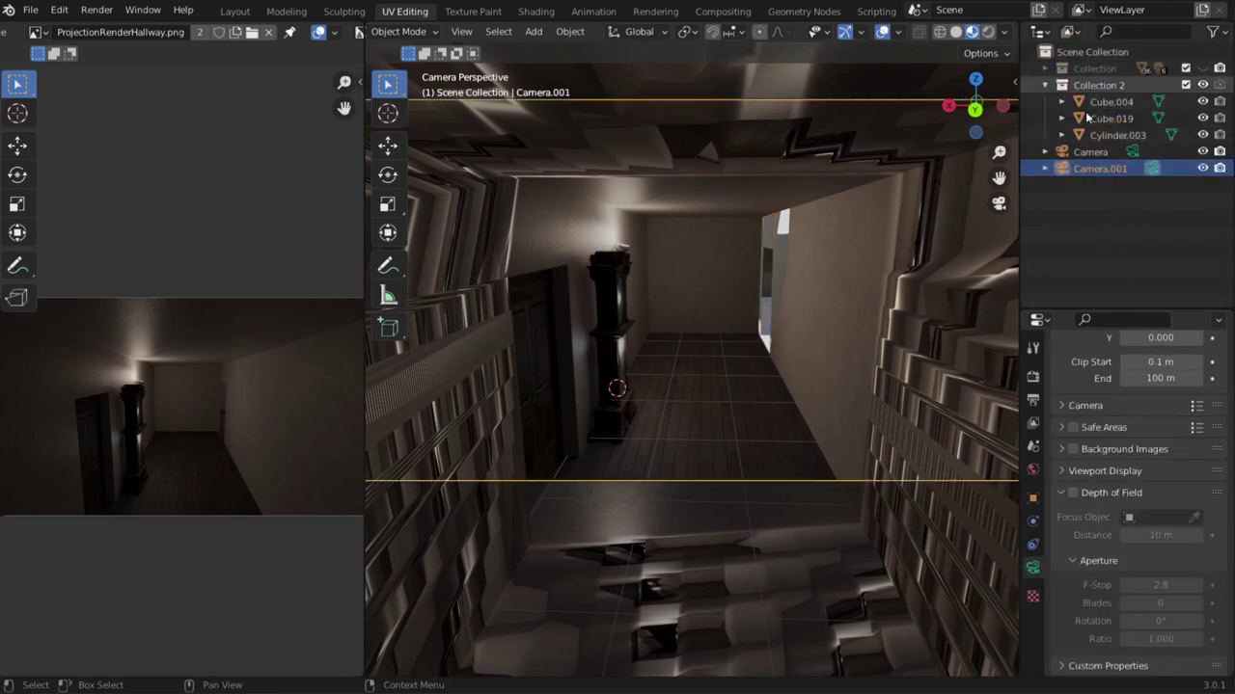
Select Camera.001 together with Cube.019 and start a glTF 2.0 export.
click(1091, 169)
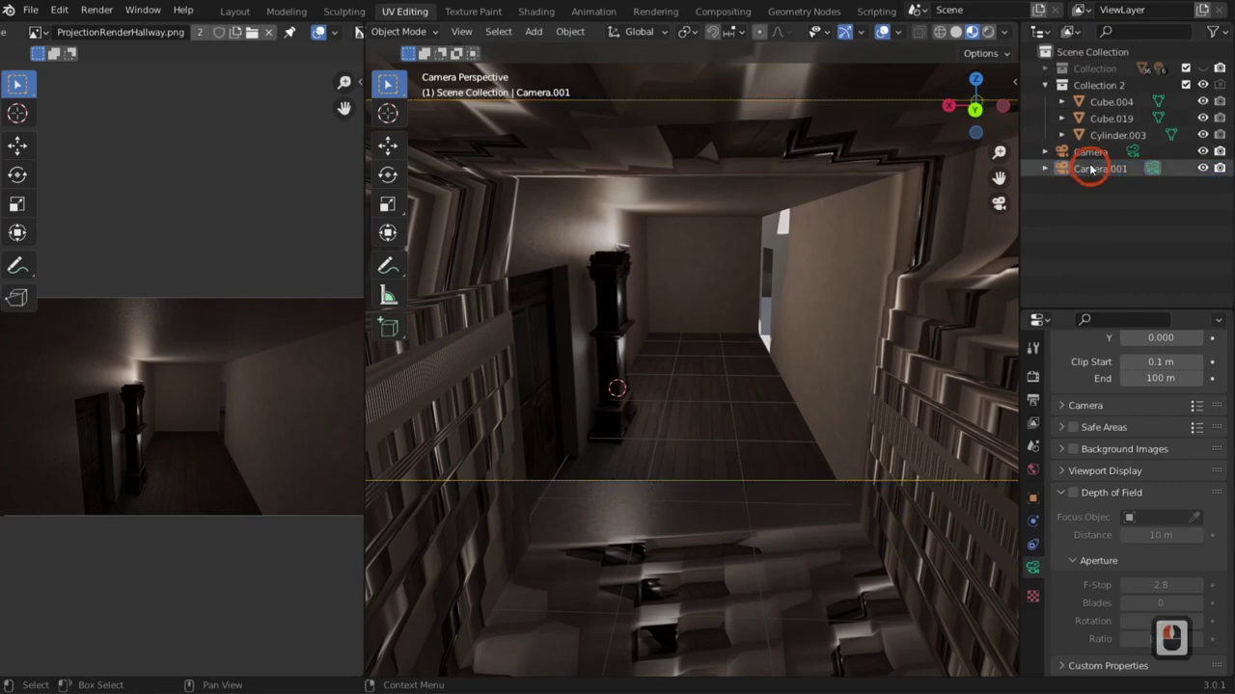
click(1091, 166)
ctrl+click(1103, 120)
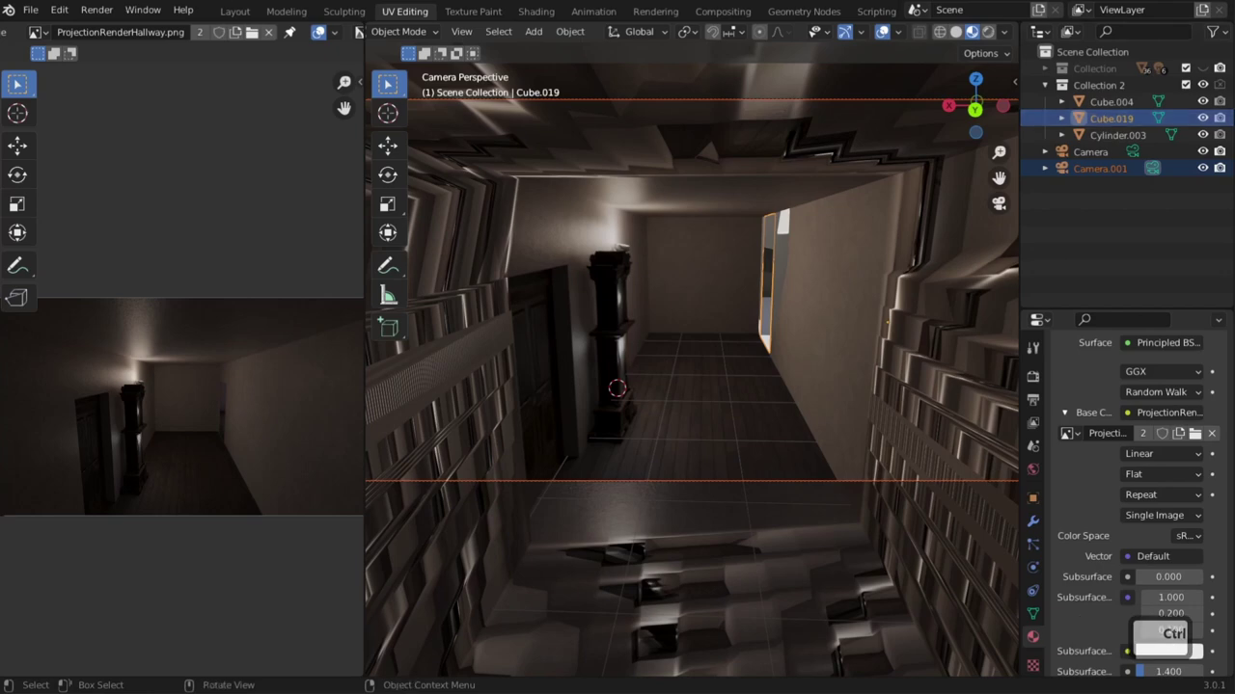
drag(31, 10, 83, 255)
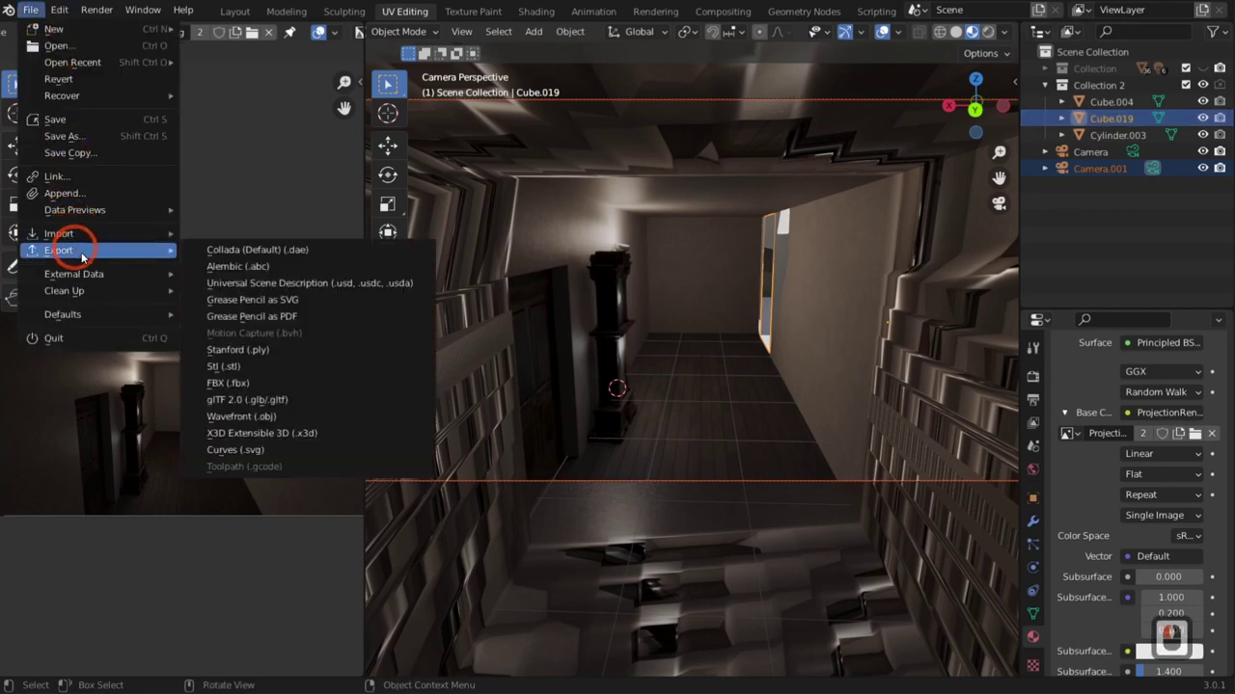
click(239, 404)
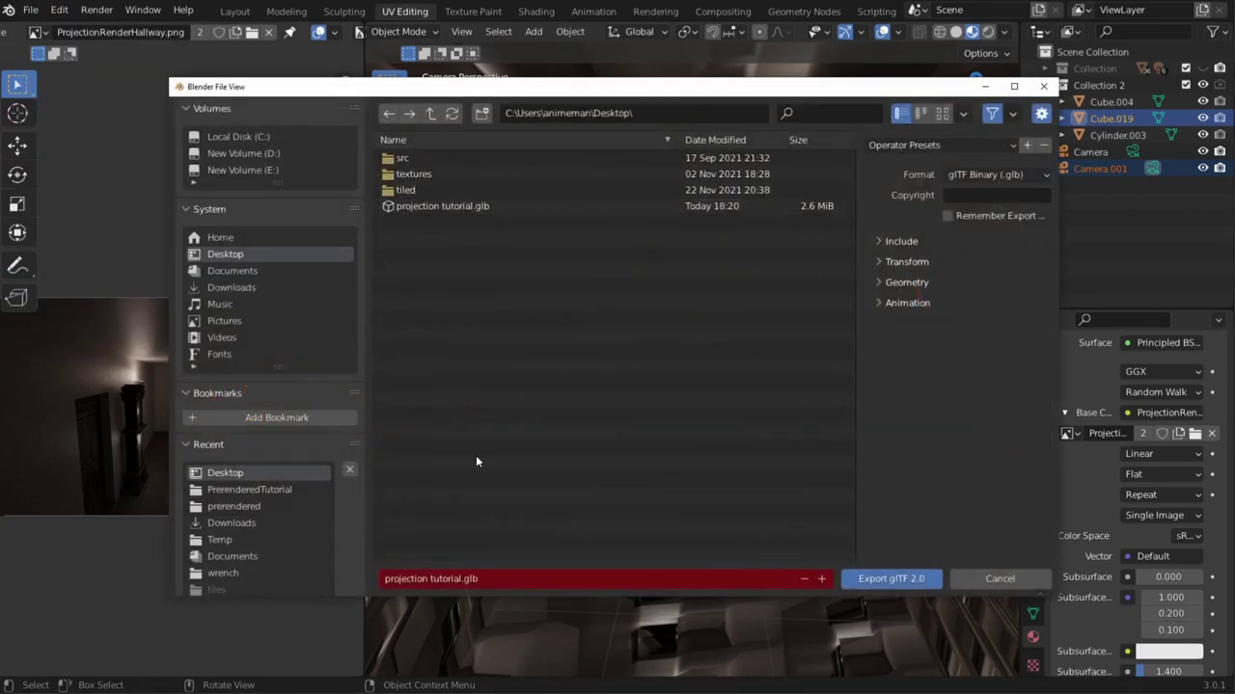
Name the file projection tutorial Hallway.glb and export it as glTF 2.0 to the Desktop.
click(465, 579)
click(466, 579)
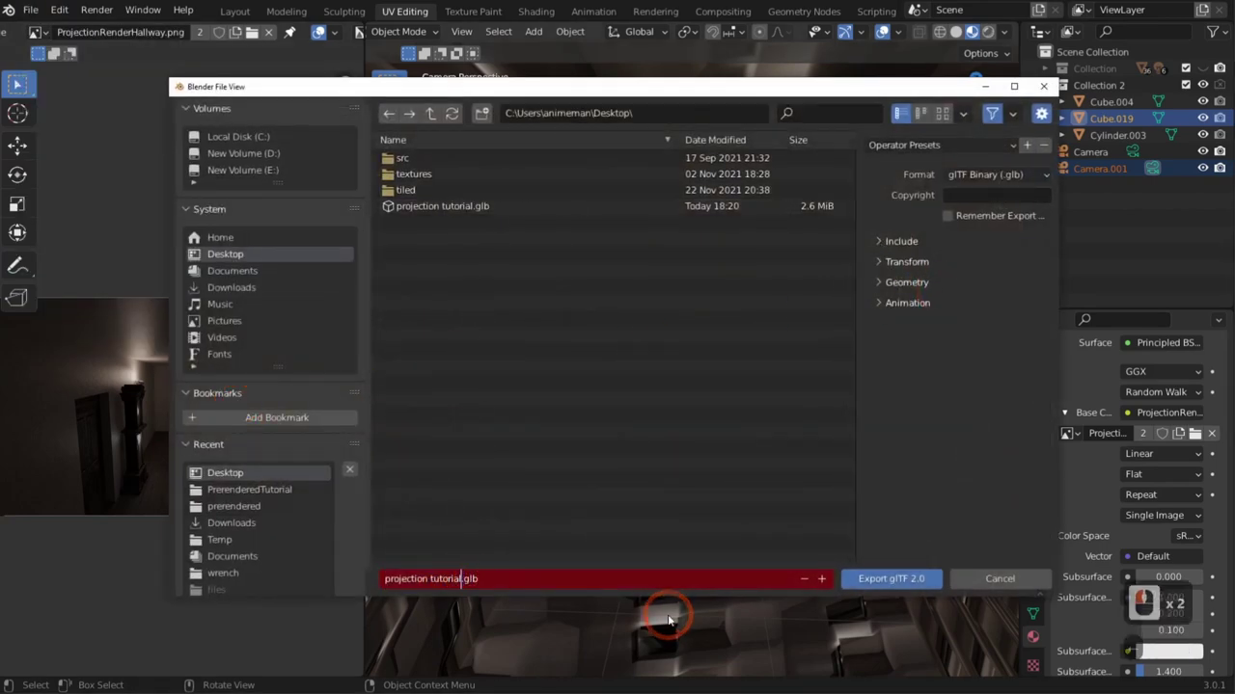
text(Hallway)
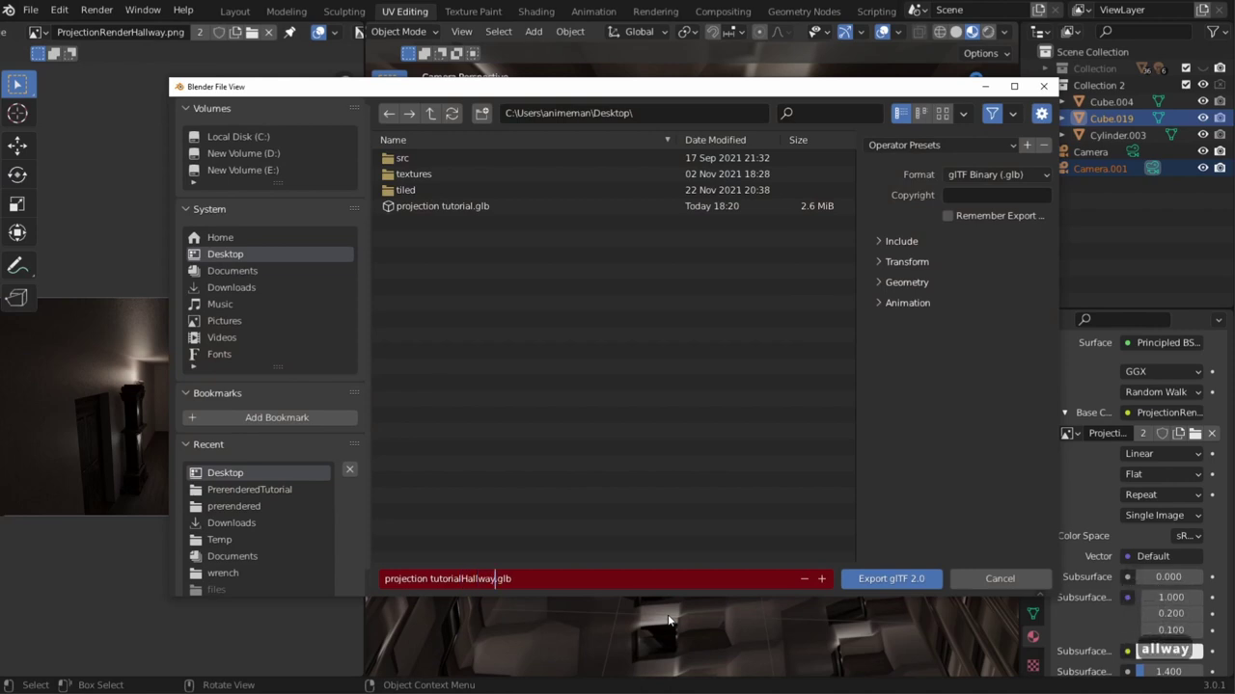
key(Left)
key(Left)
key(Left)
key(Left)
key(Left)
key(Left)
key(Left)
key(Return)
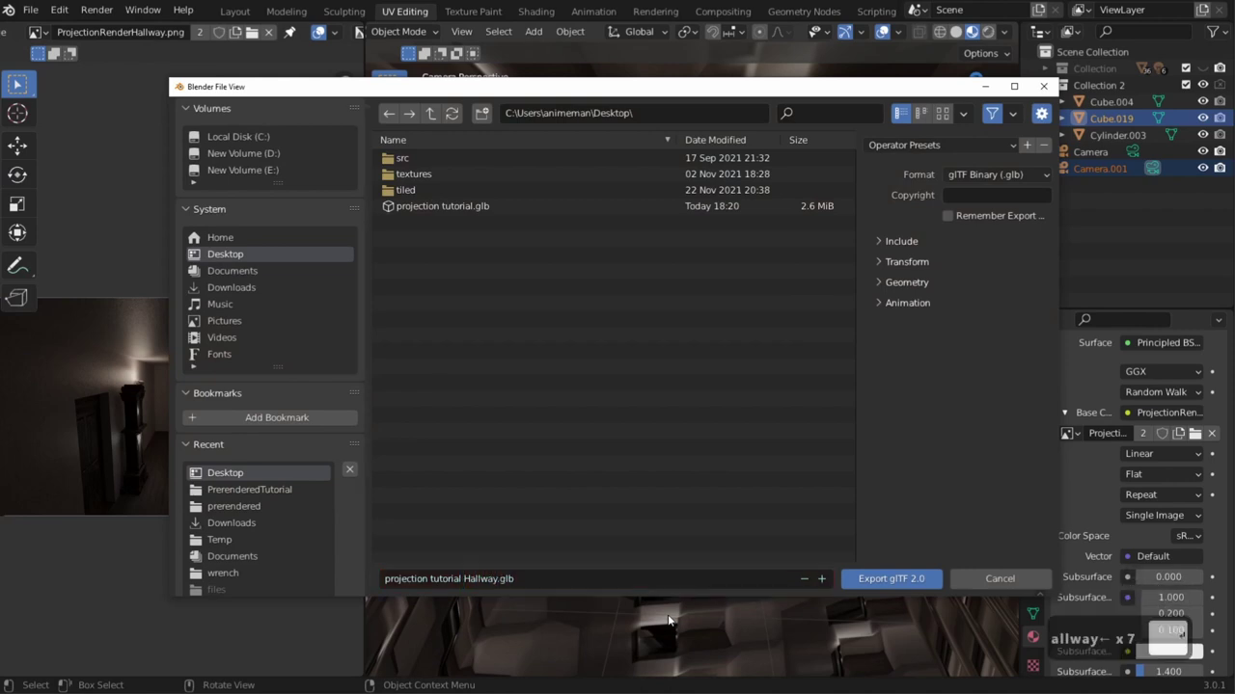
click(890, 579)
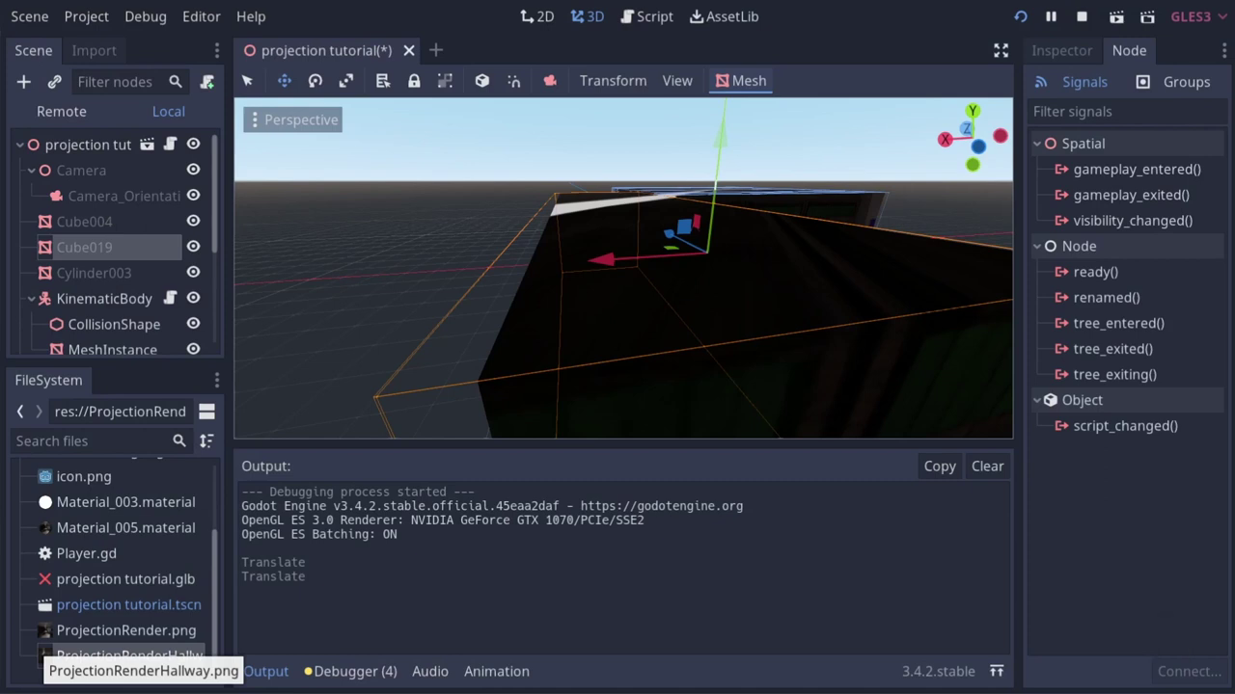
Switch to the Desktop folder in File Explorer and import the projection tutorial Hallway model and ProjectionRenderHallway image into the Godot project.
key(alt+Tab)
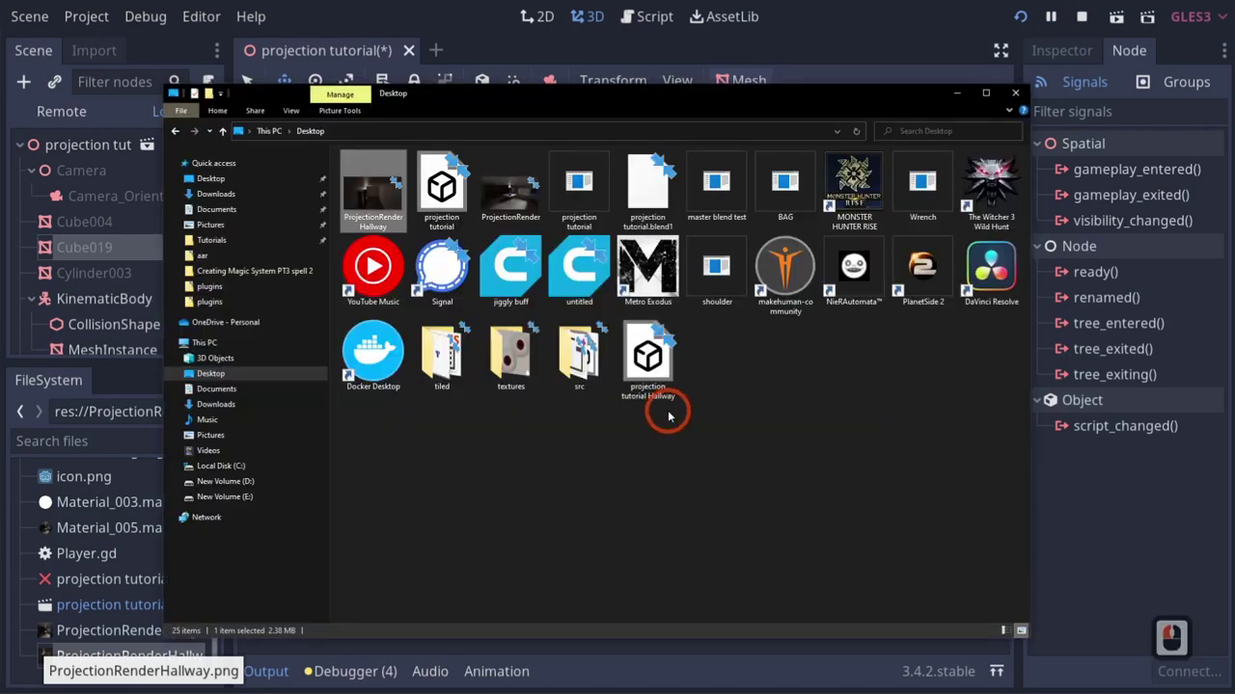
click(855, 131)
shift+click(372, 193)
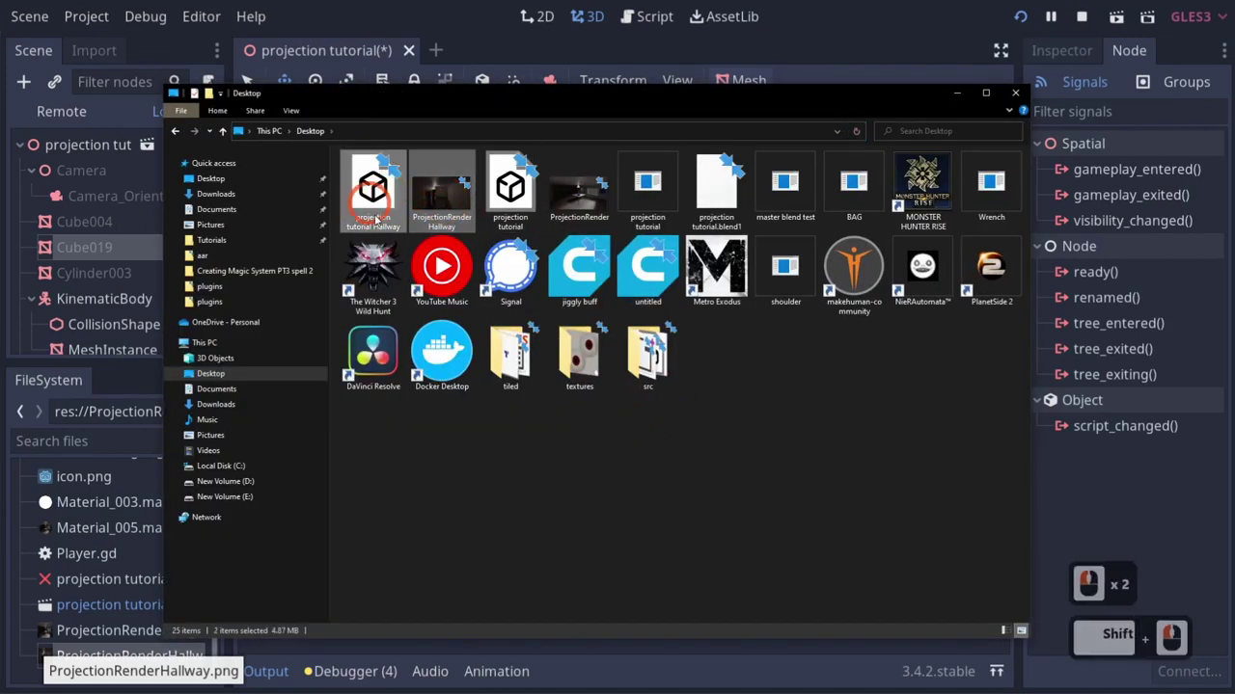
mouse_move(372, 193)
mouse_down()
mouse_move(173, 433)
mouse_move(96, 556)
mouse_up()
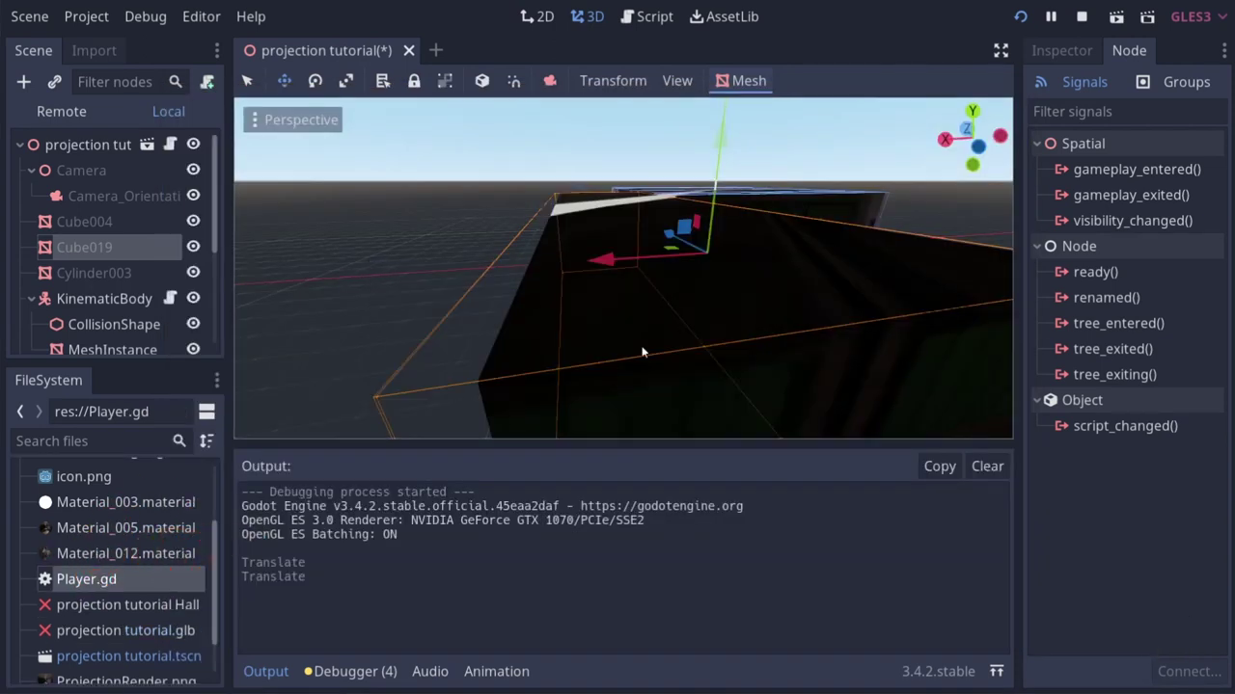
Hide the old Cube019 in the projection tutorial scene and open the imported projection tutorial Hallway model as a new inherited scene.
middle_drag(618, 352, 603, 354)
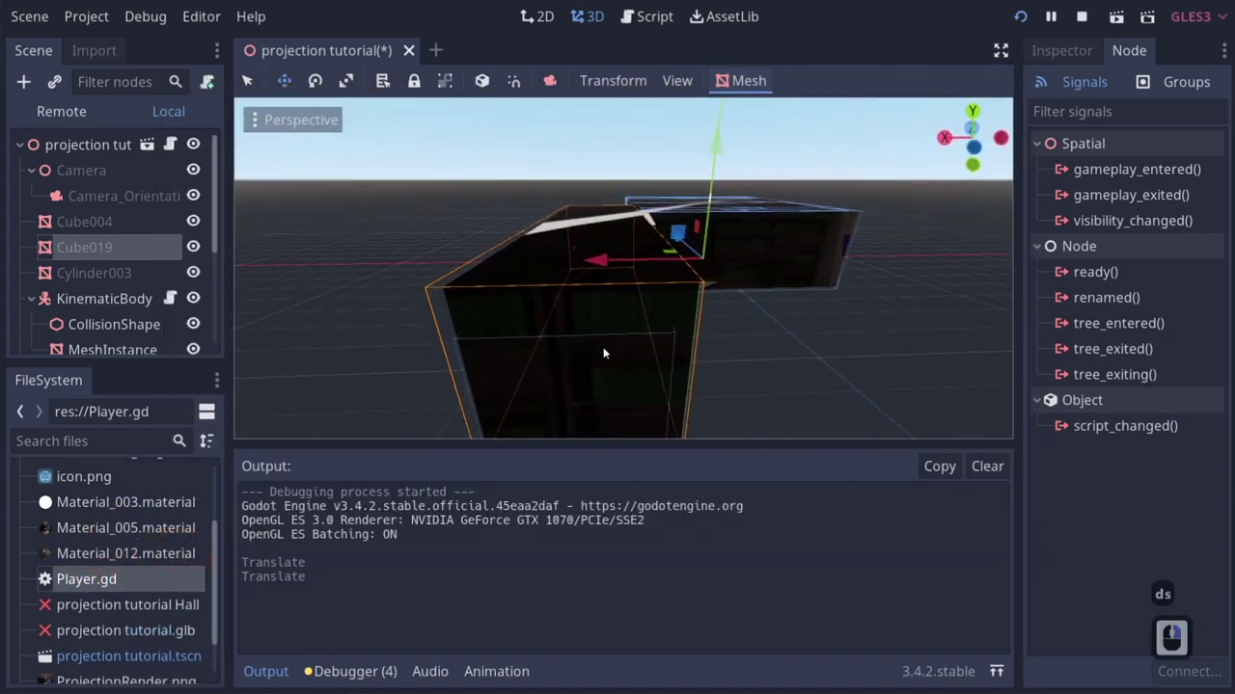
click(192, 249)
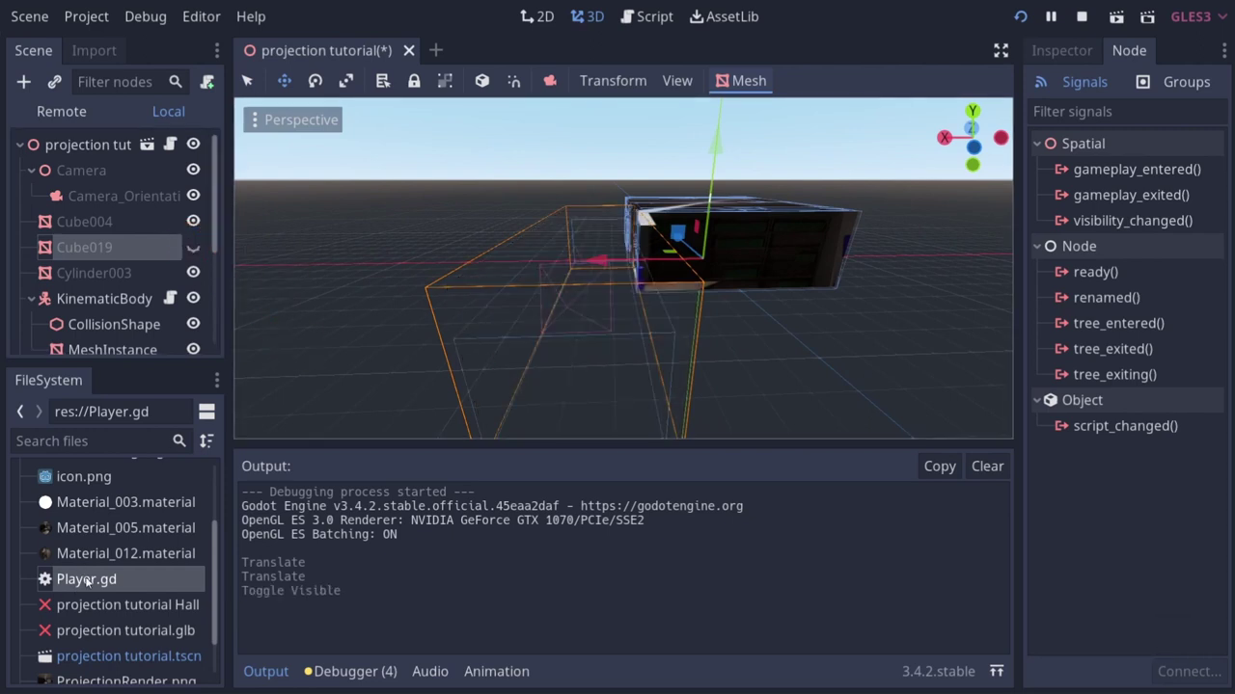
scroll(93, 613, down, 4)
click(110, 612)
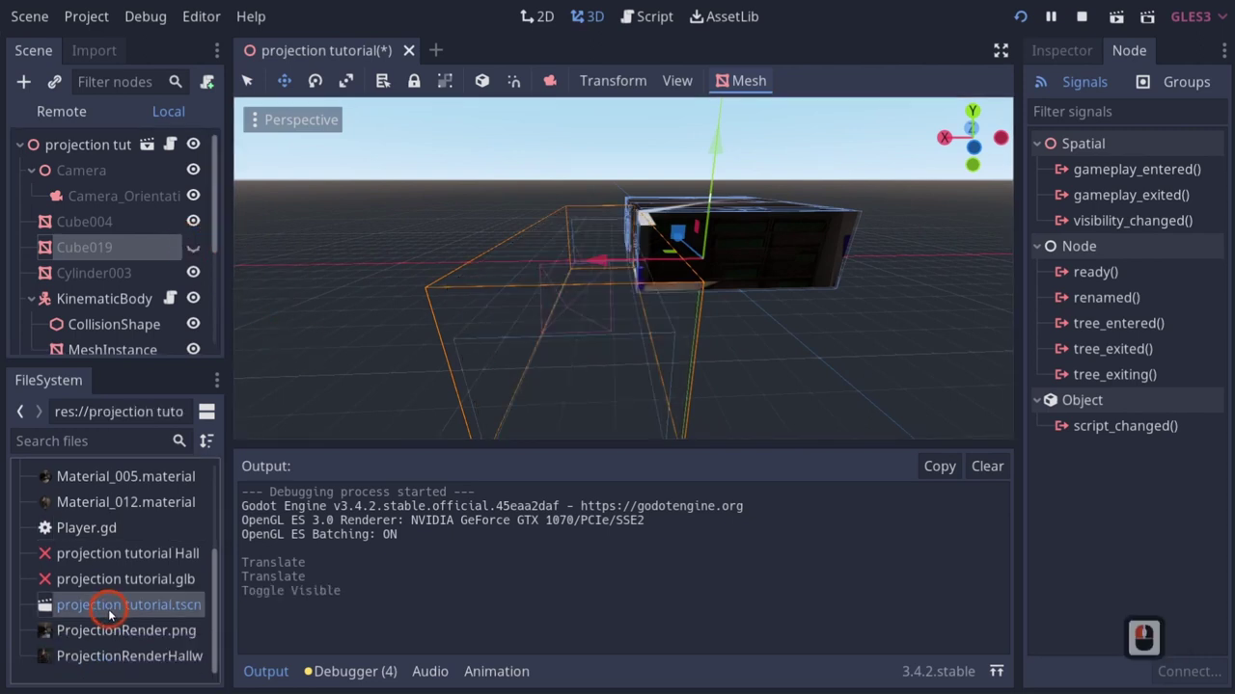
double_click(165, 554)
click(457, 374)
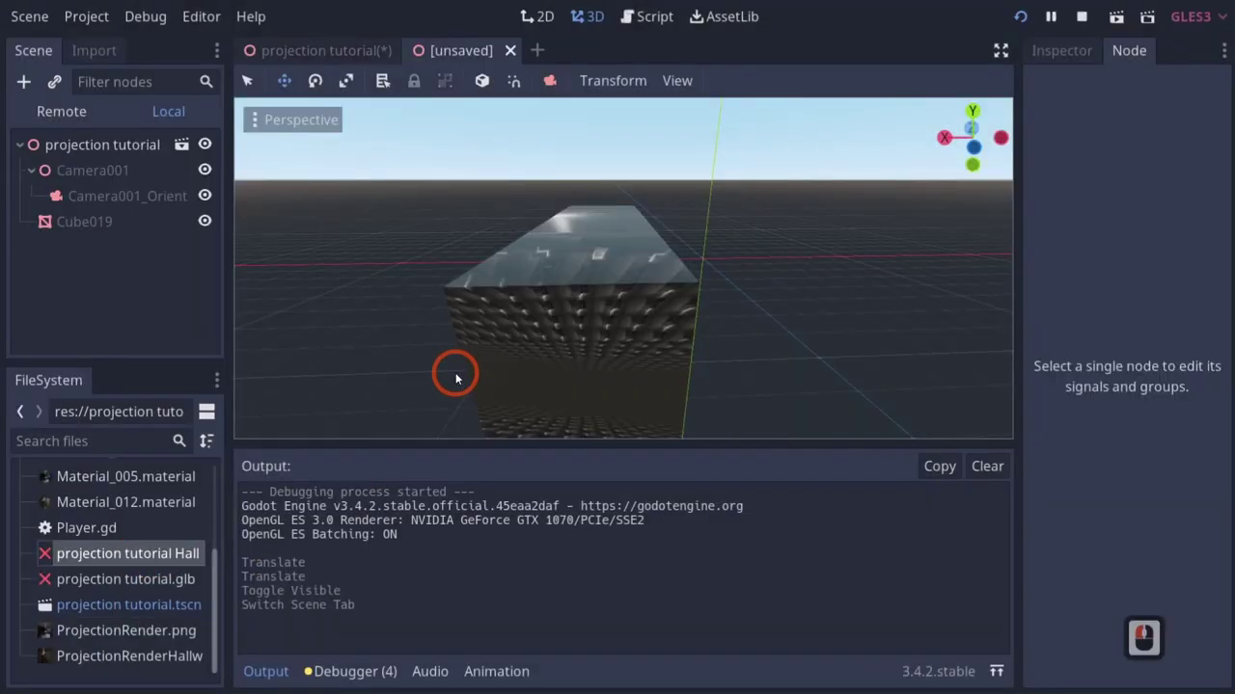
Inspect the imported Cube019 mesh and preview the hallway through the camera under Camera001.
click(67, 223)
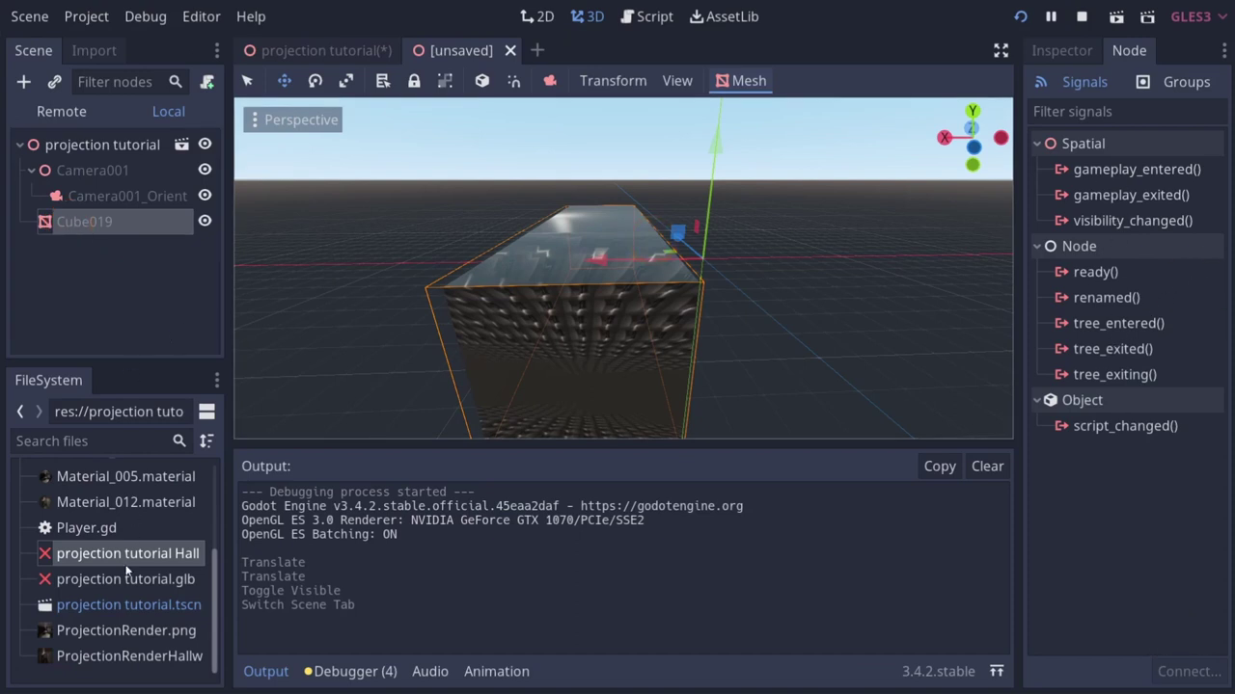
click(1058, 54)
right_drag(573, 222, 627, 200)
key(w)
click(97, 192)
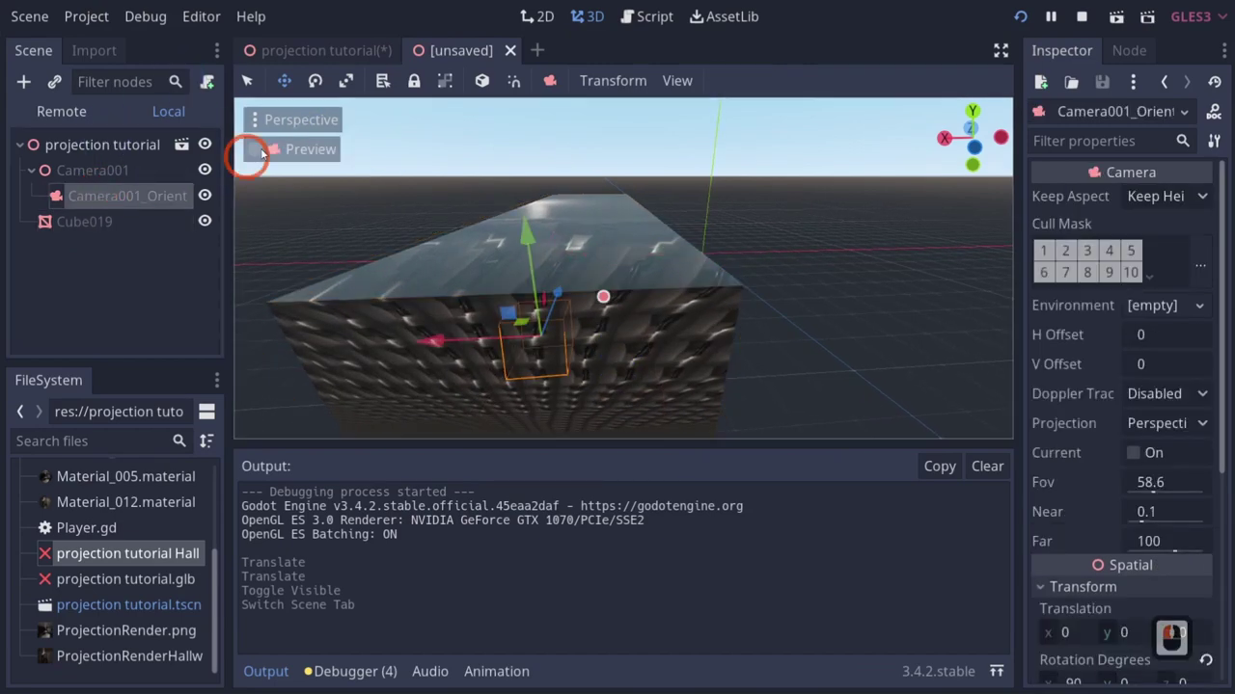
click(256, 150)
middle_click(727, 401)
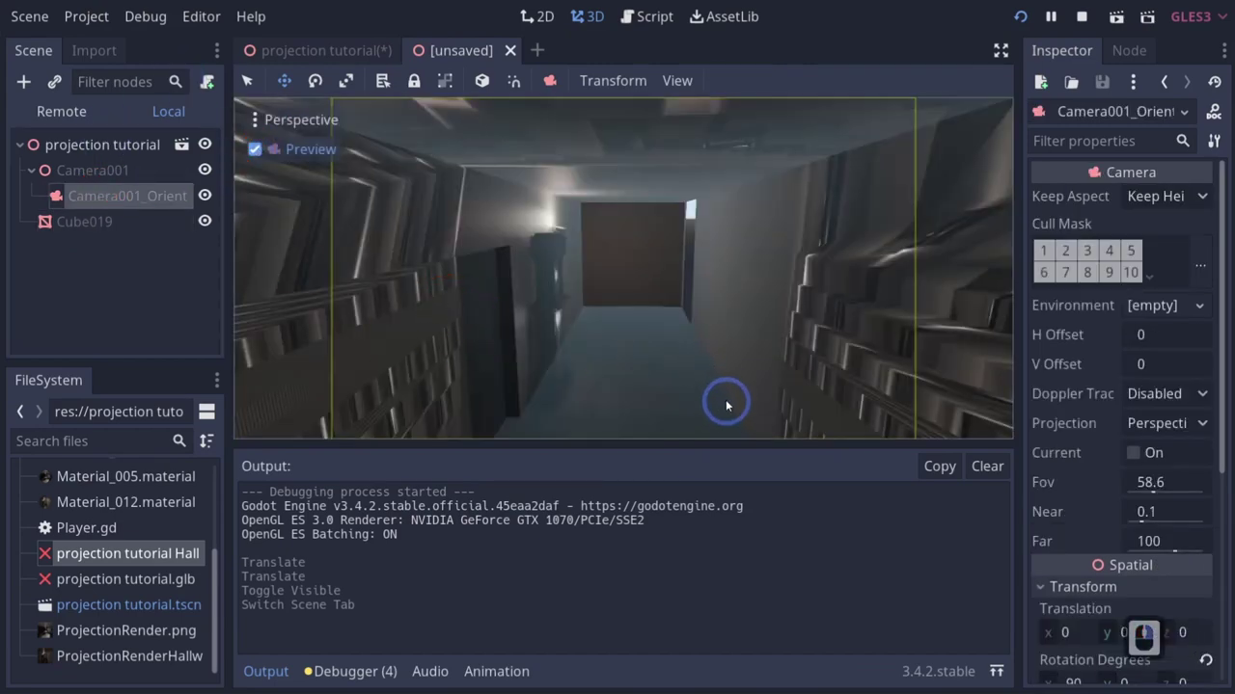
scroll(720, 386, up, 4)
scroll(720, 385, down, 4)
Open the Surface 1 material of Cube019's mesh and turn on its Unshaded flag.
click(77, 221)
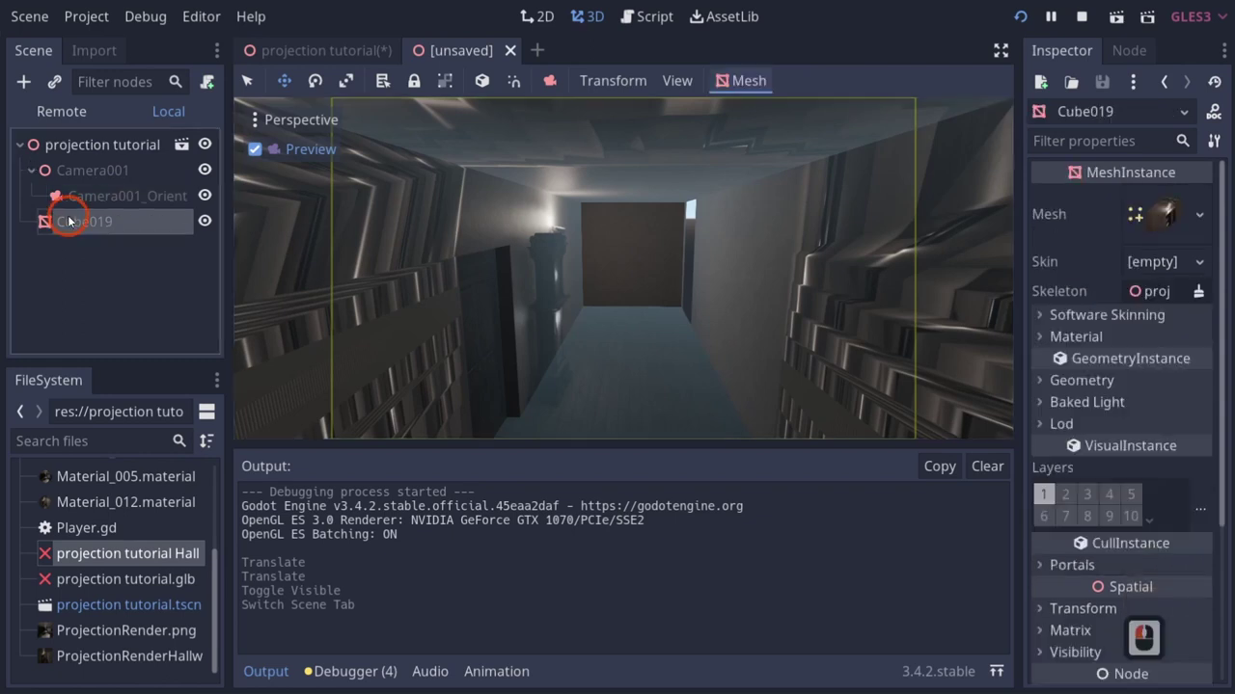
click(1171, 213)
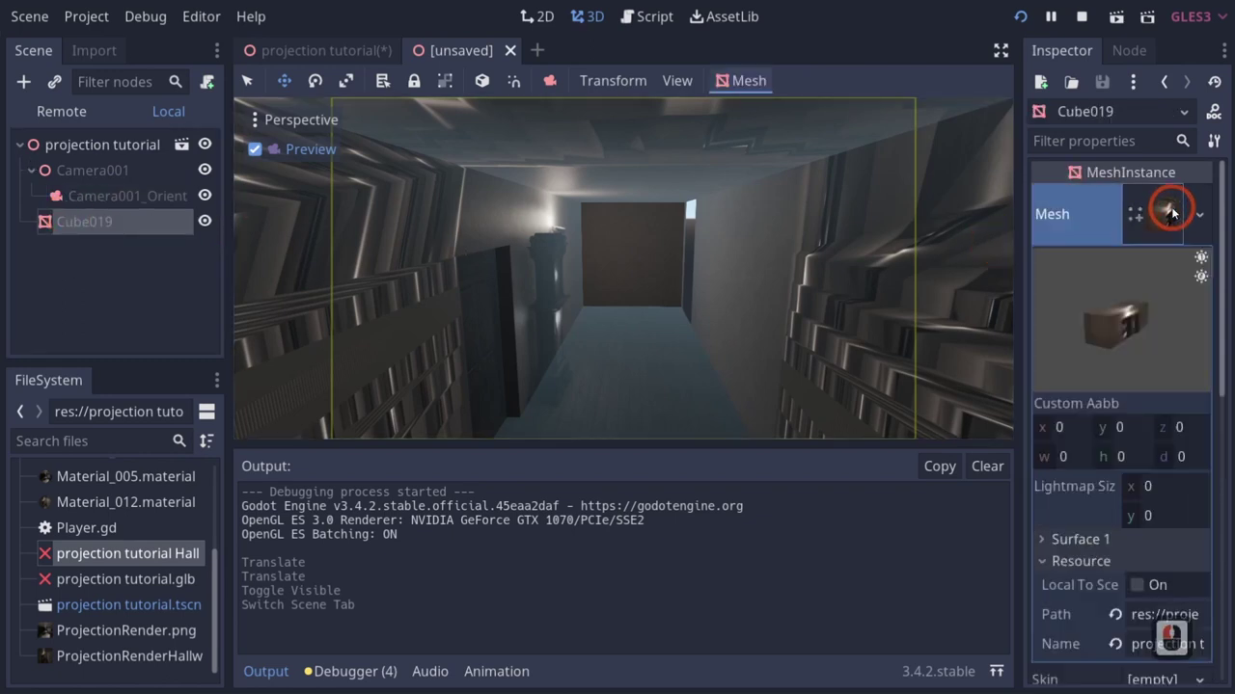
click(1112, 540)
scroll(1114, 543, down, 2)
scroll(1155, 431, down, 2)
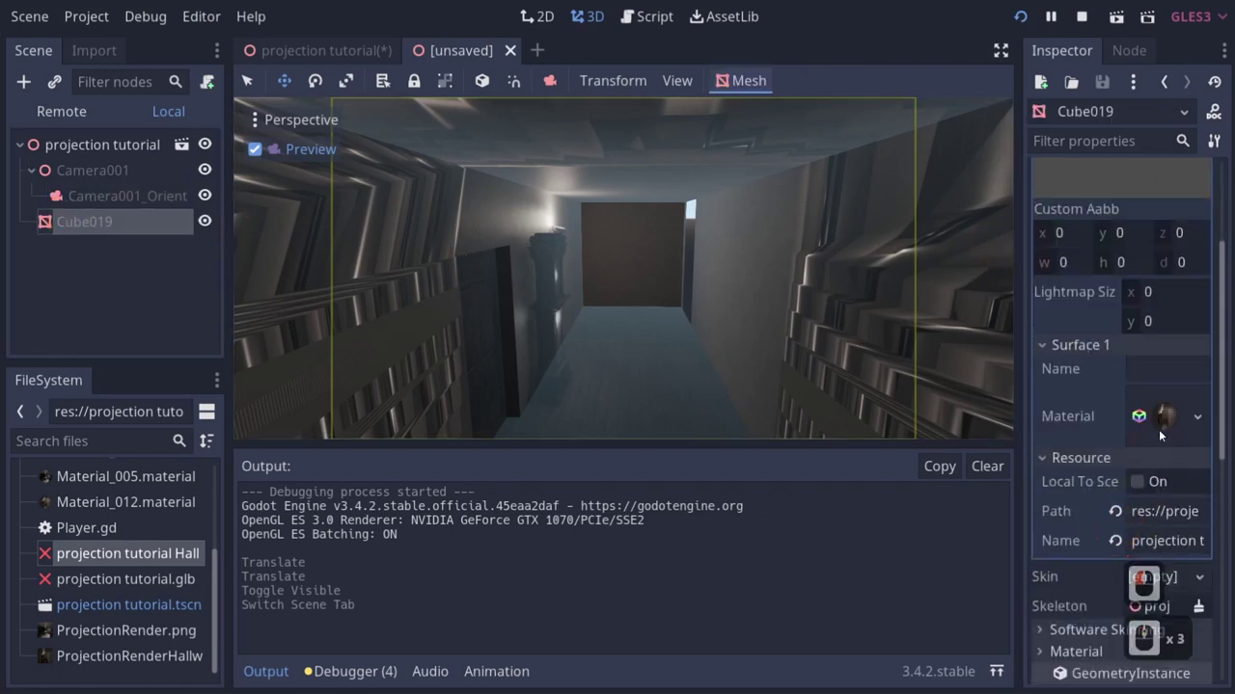
click(1161, 427)
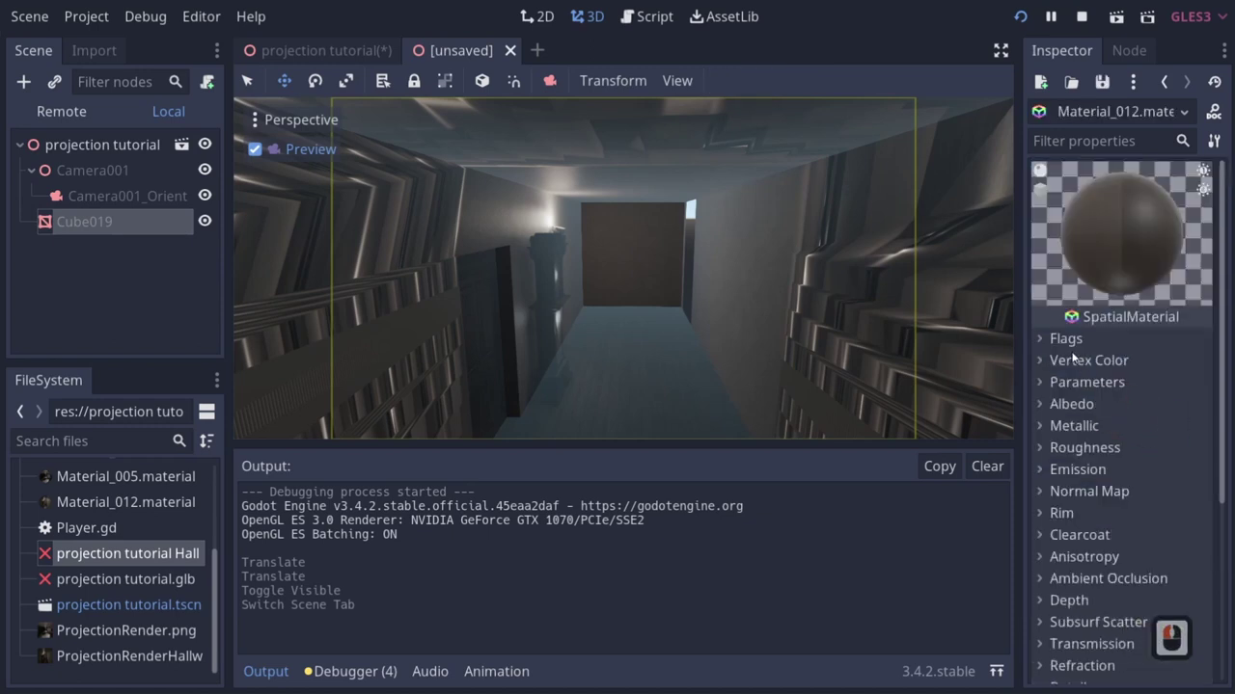
click(1039, 339)
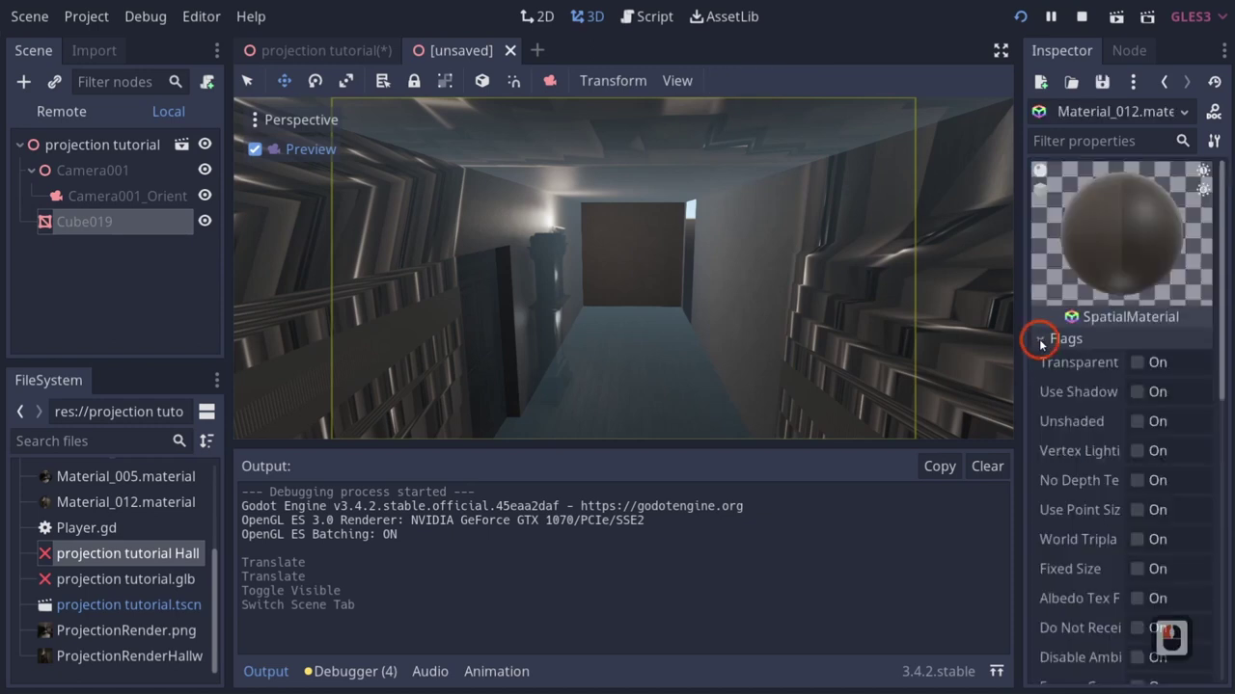
click(1137, 422)
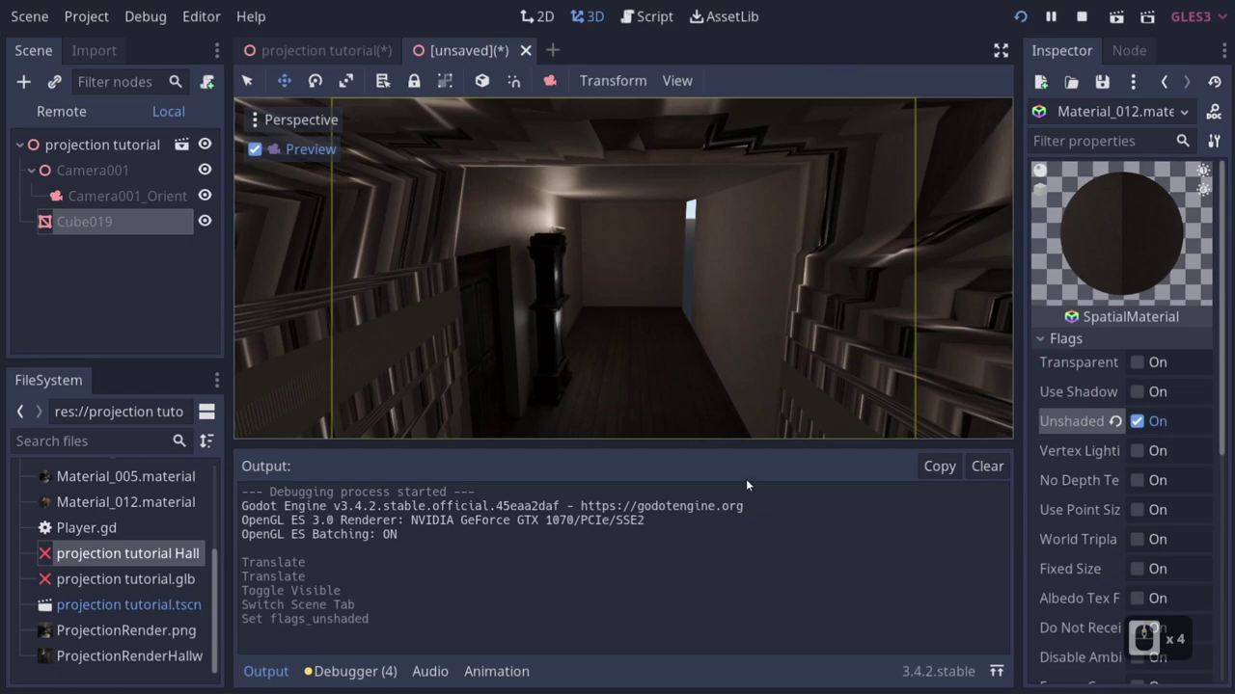
Assign ProjectionRenderHallway.png as the Albedo texture of Material_012 and review the material's flags.
click(1170, 487)
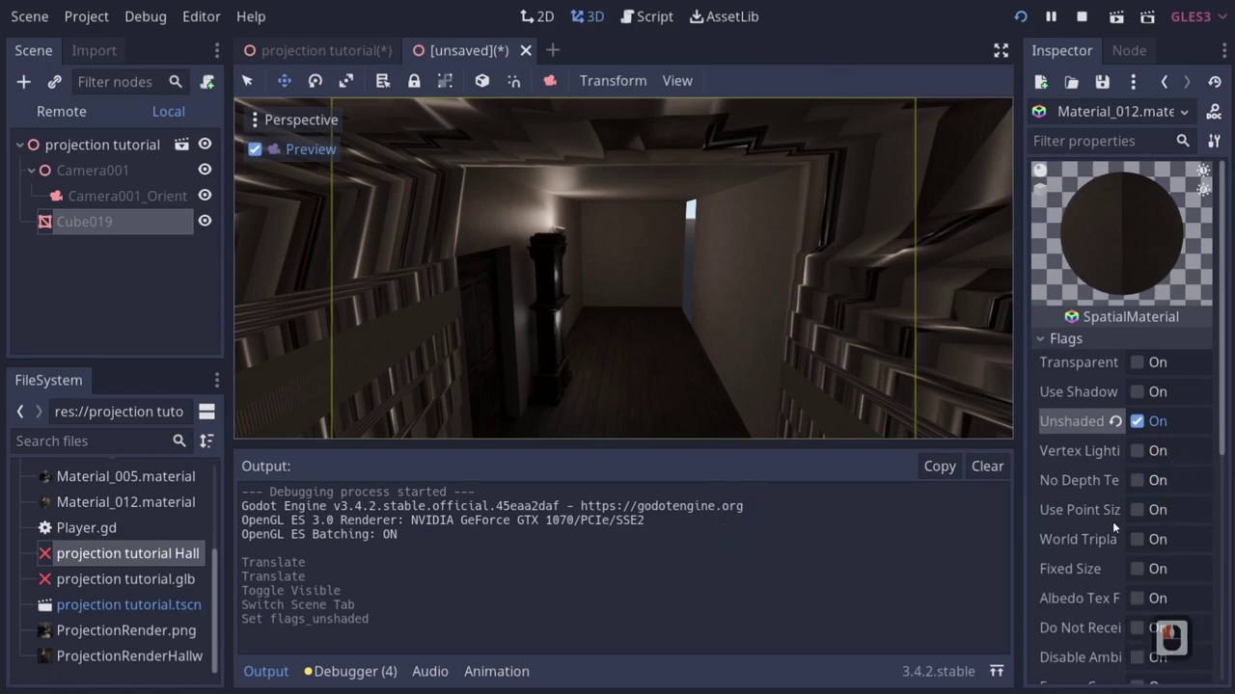
scroll(1120, 503, down, 5)
click(1062, 432)
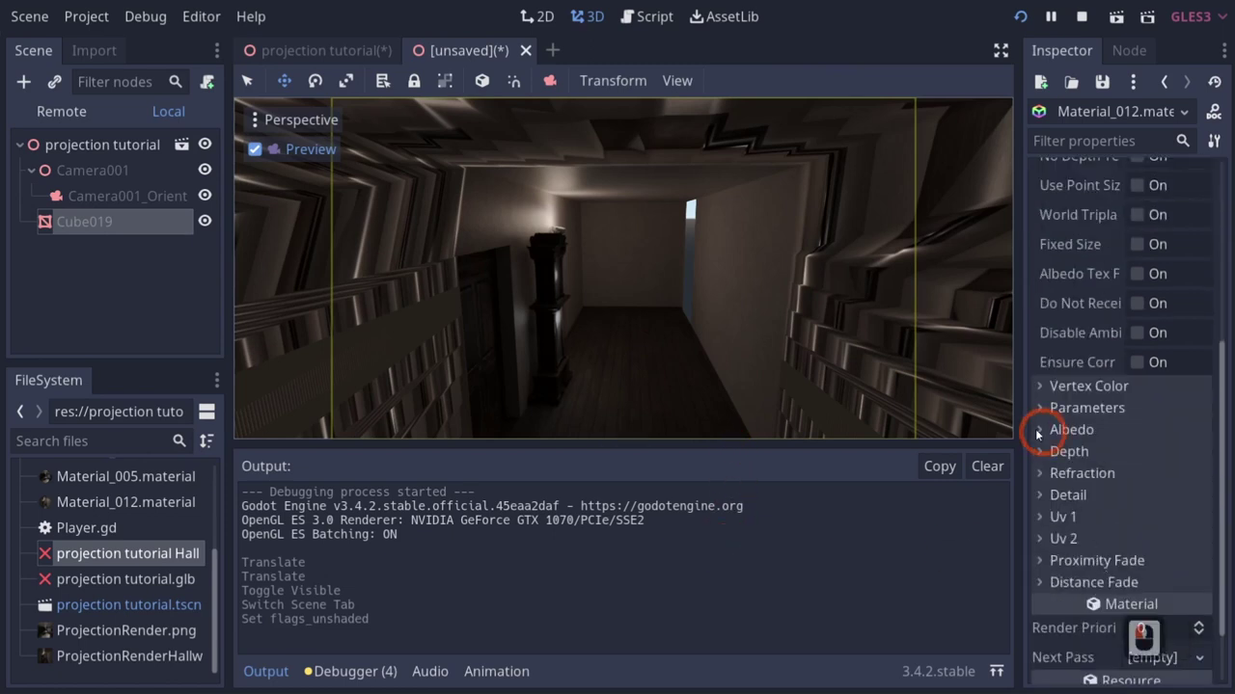
drag(126, 656, 1144, 500)
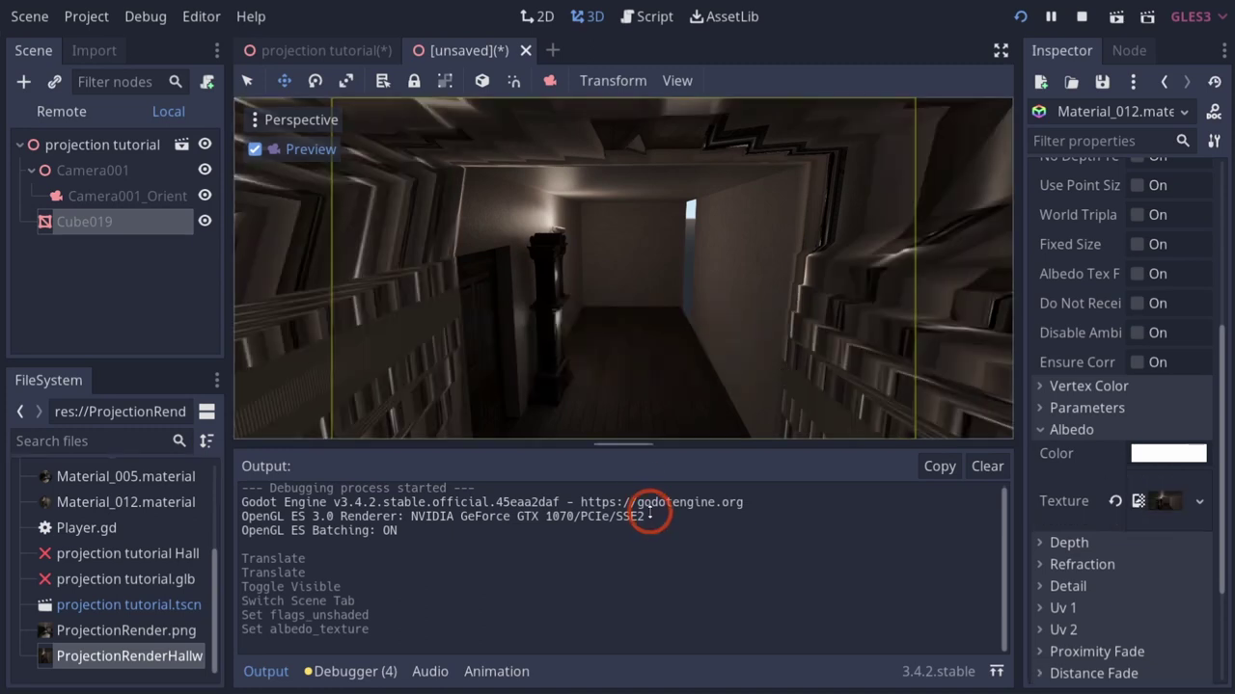
scroll(653, 288, up, 5)
scroll(858, 239, down, 5)
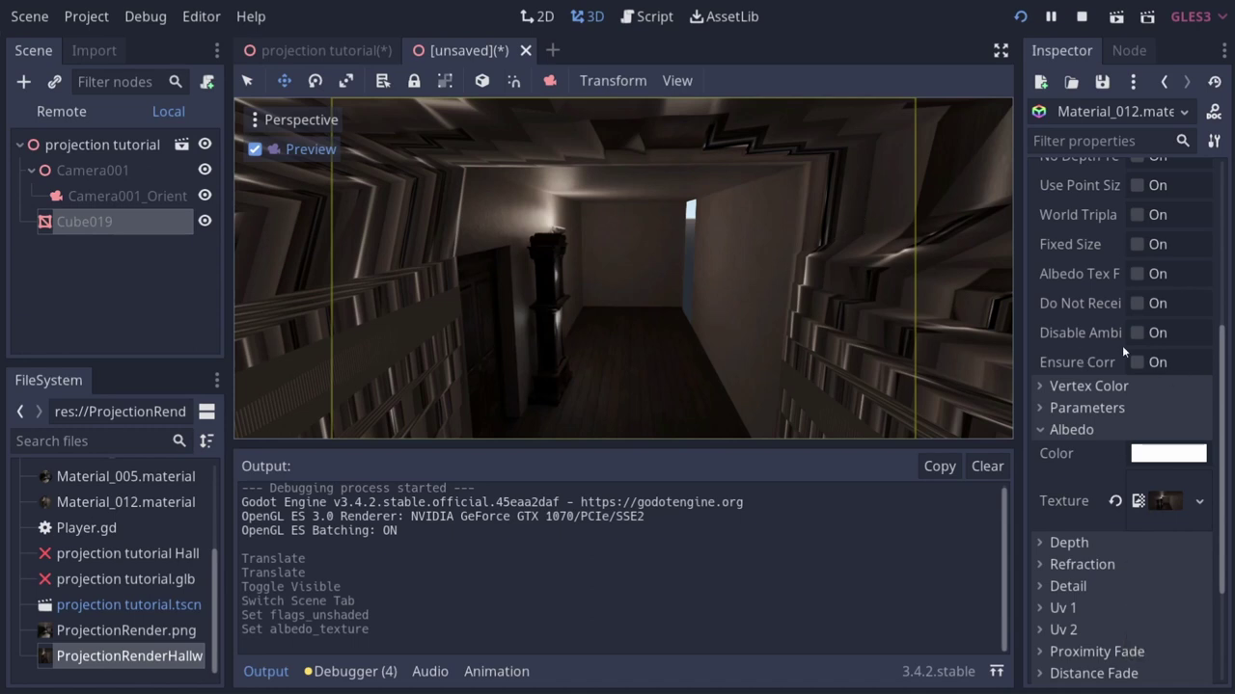
scroll(1122, 346, up, 6)
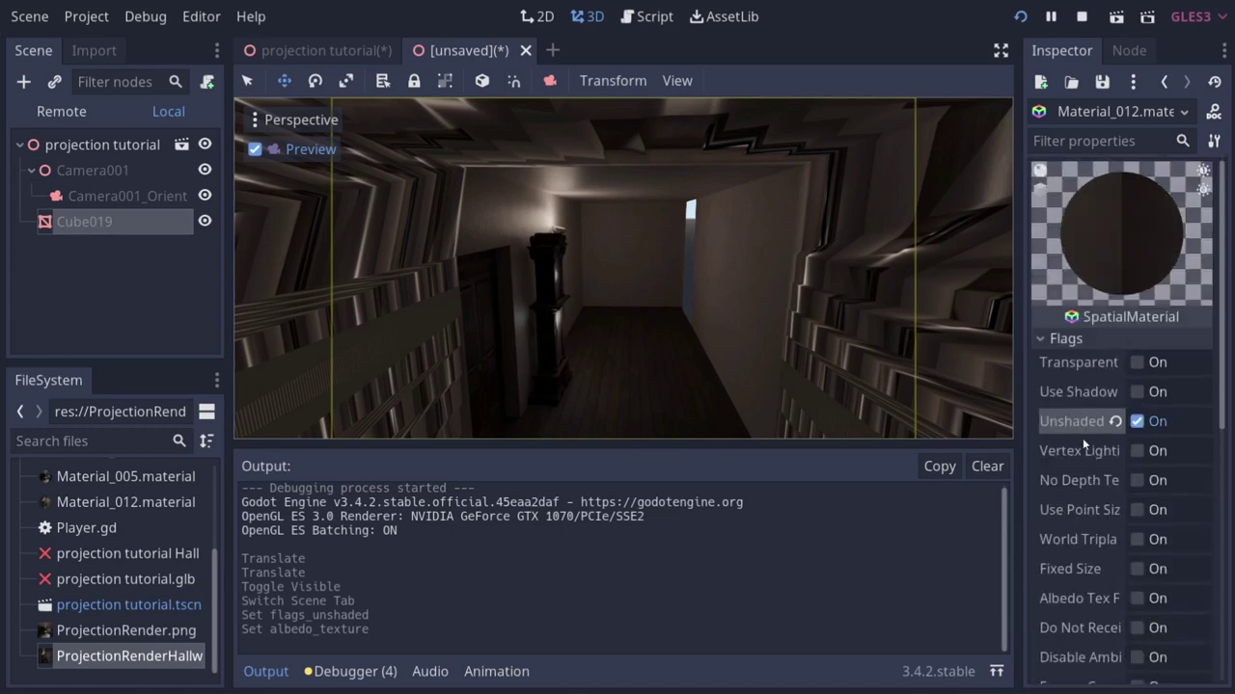
scroll(1065, 507, down, 5)
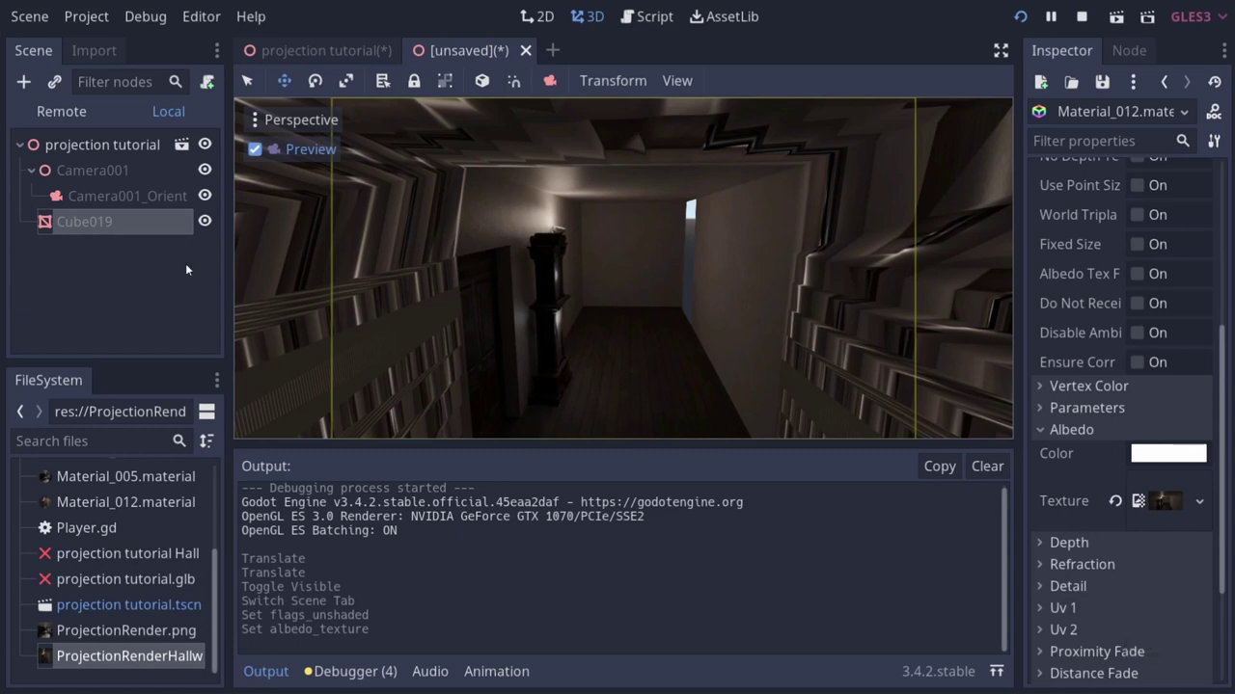
Try a narrower field of view on the camera under Camera001, and undo the Fov changes.
click(98, 196)
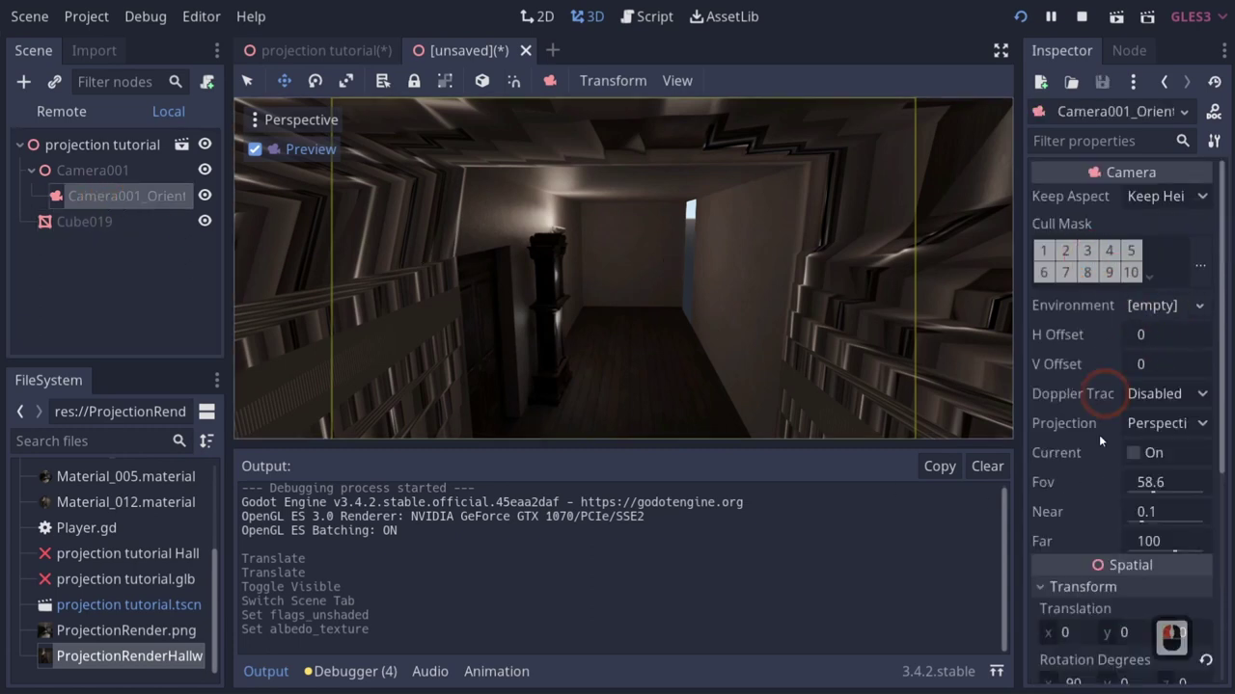
drag(1153, 491, 1123, 483)
key(ctrl+z)
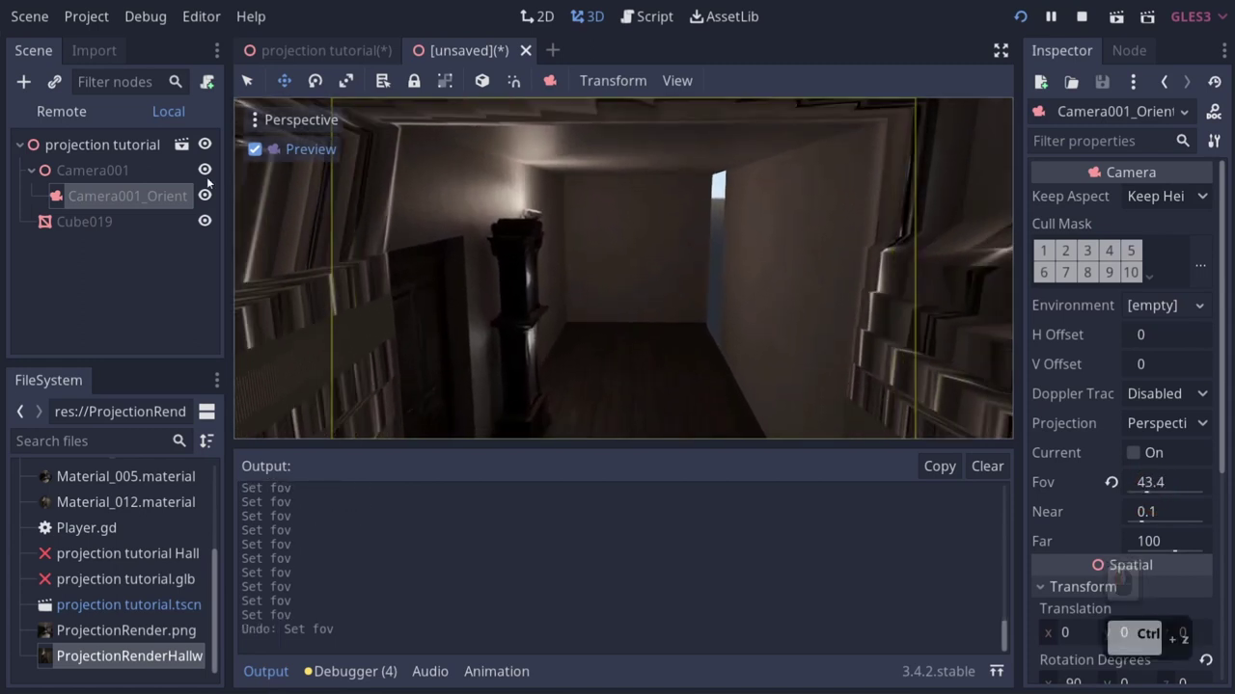
key(ctrl+z)
key(ctrl+z)
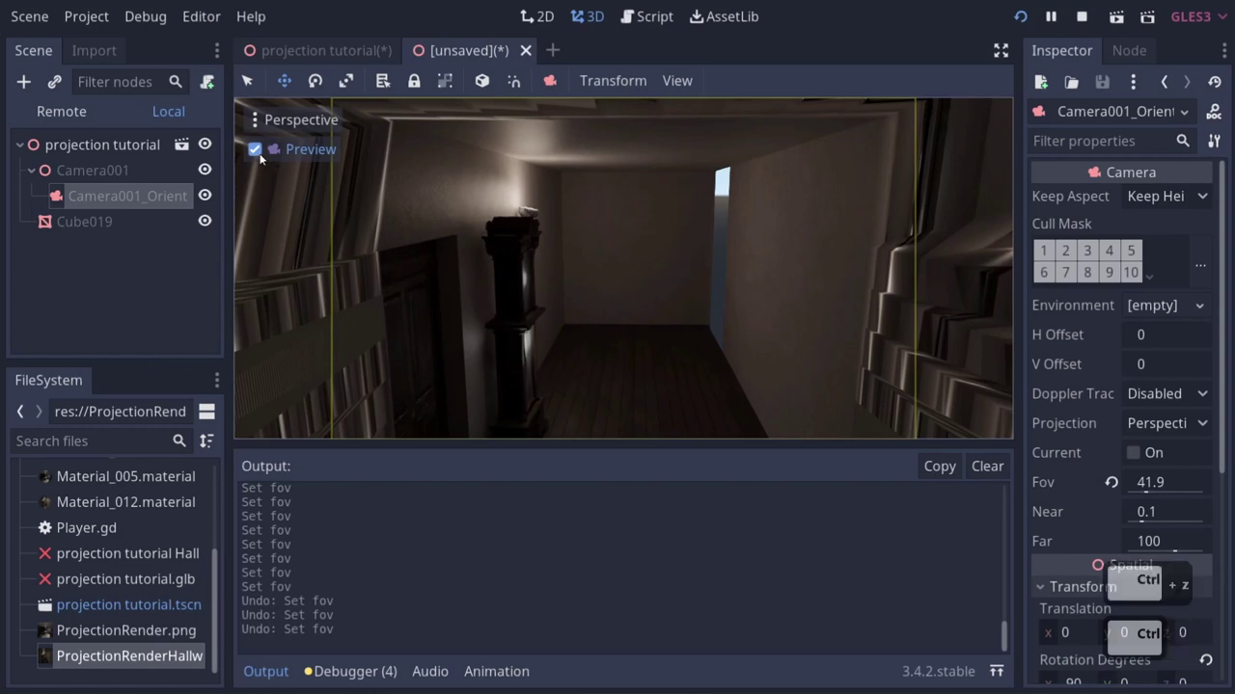
key(ctrl+z)
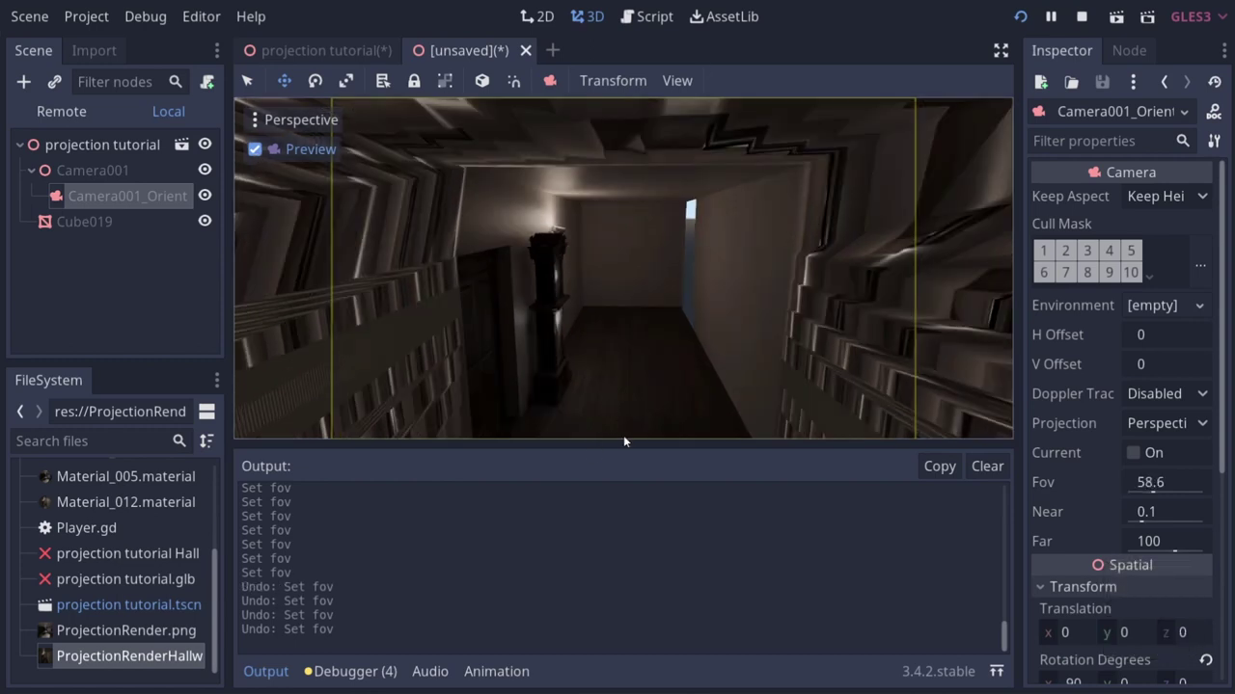
Collapse the output log to enlarge the hallway camera preview.
click(262, 671)
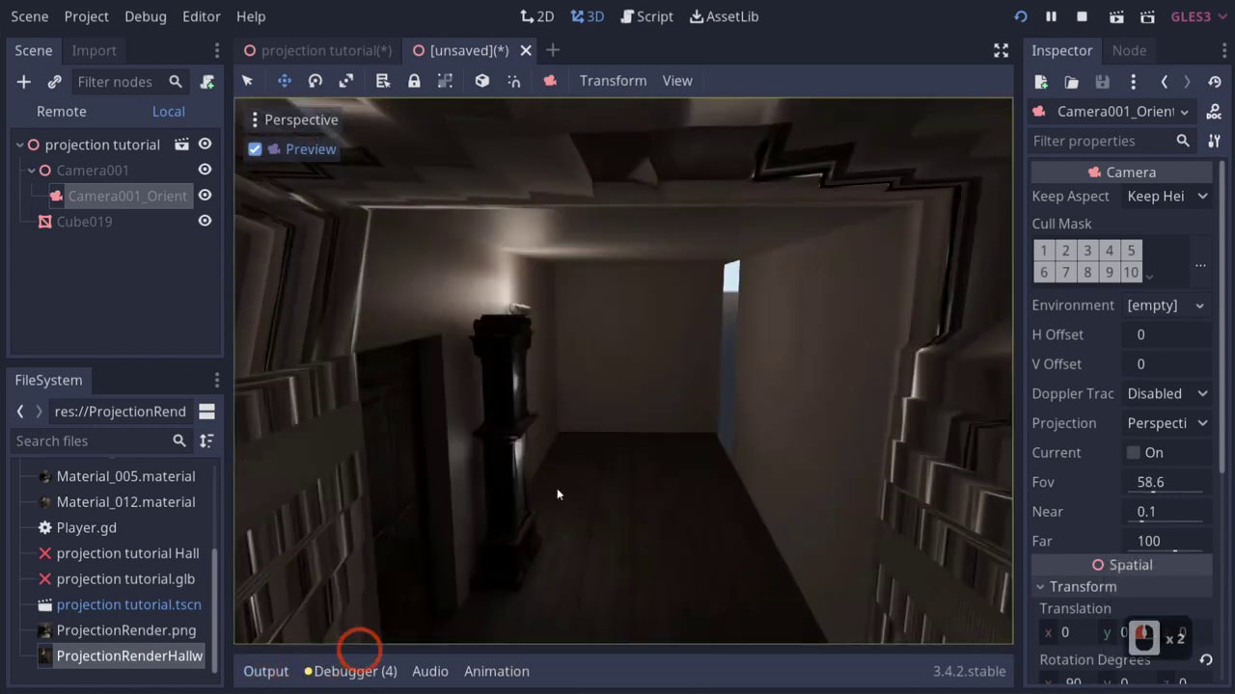
Split the 3D view into two stacked viewports, keeping the camera preview in one of them.
click(677, 80)
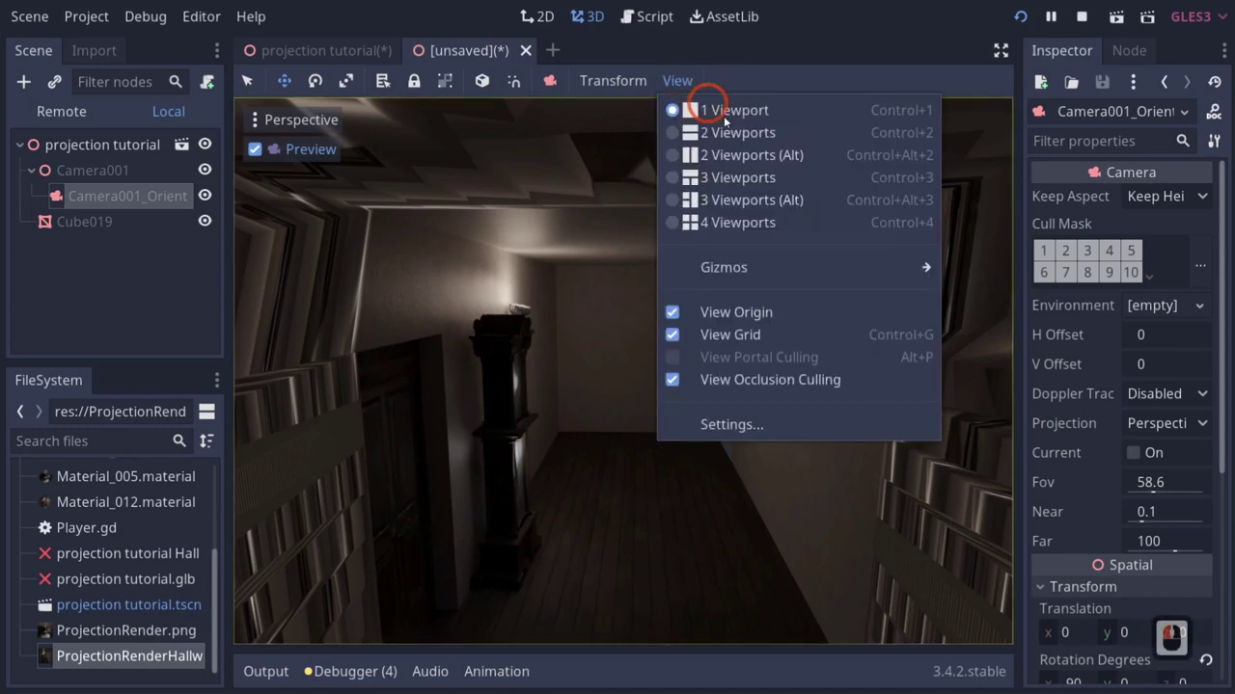
click(702, 132)
click(553, 403)
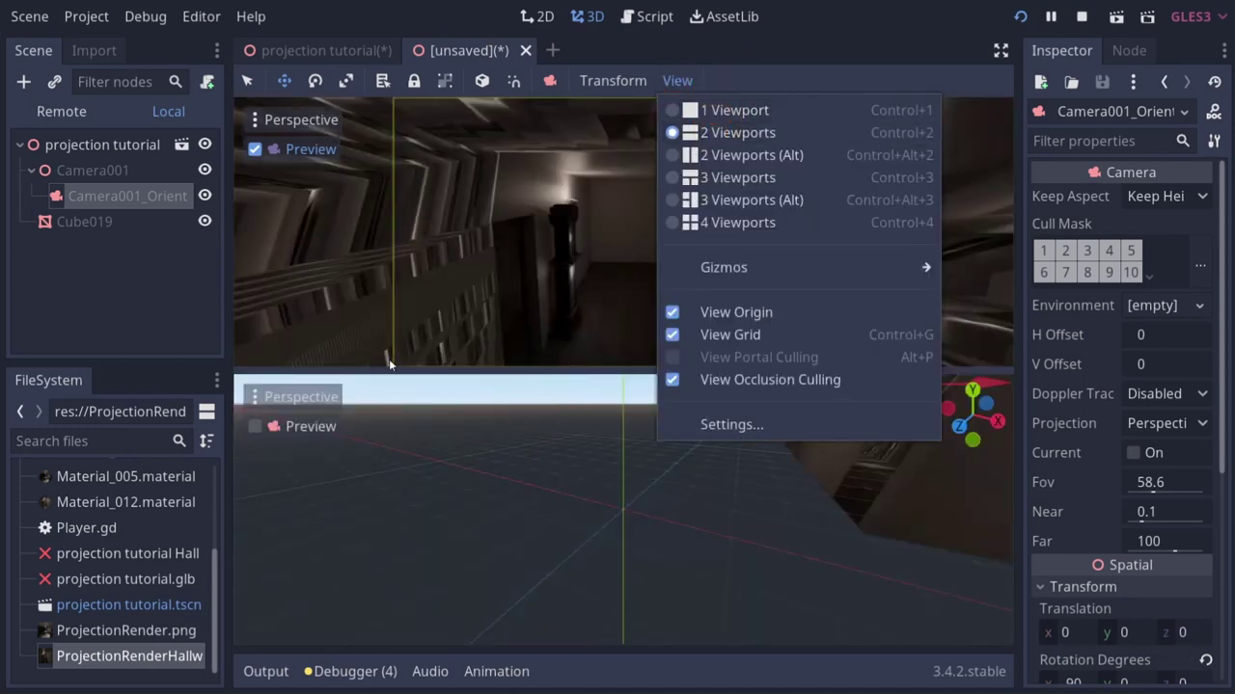
Try moving the hallway camera in the second viewport while comparing its preview, and undo the moves.
click(711, 499)
key(d)
right_drag(722, 496, 617, 343)
key(d)
key(w)
key(e)
key(d)
right_drag(623, 509, 623, 510)
key(e)
key(a)
key(s)
right_drag(536, 479, 420, 461)
drag(484, 428, 545, 440)
drag(599, 438, 648, 442)
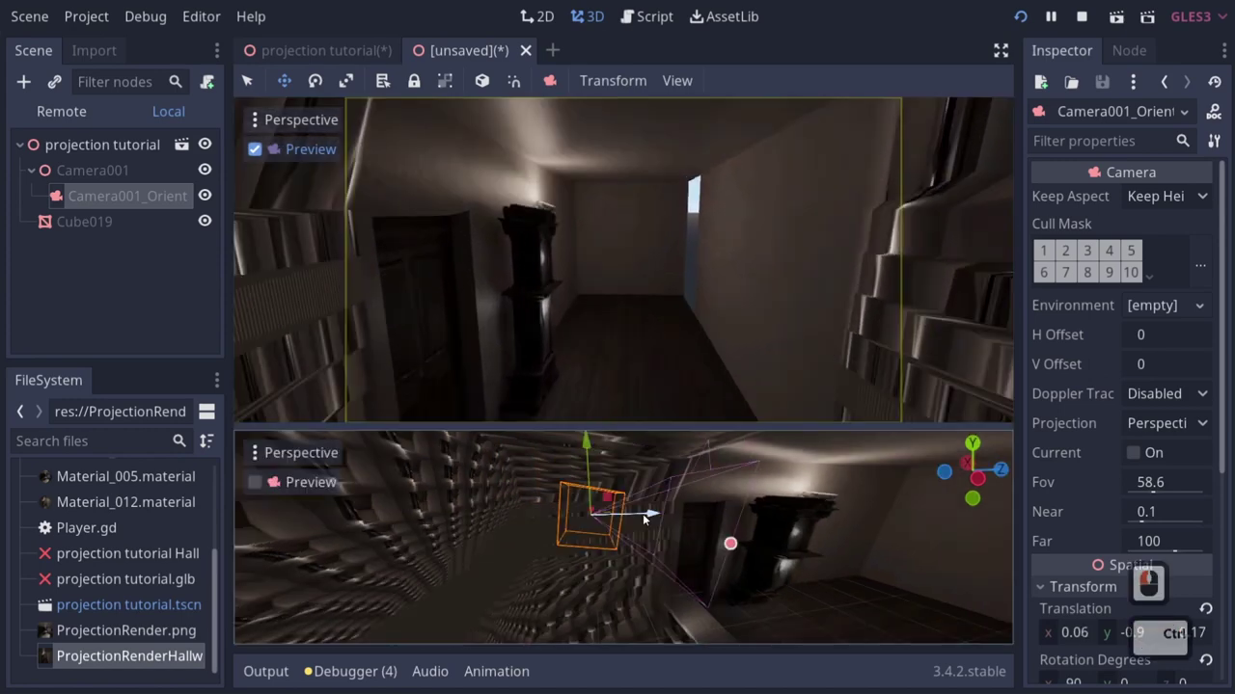
key(ctrl+z)
key(ctrl+z)
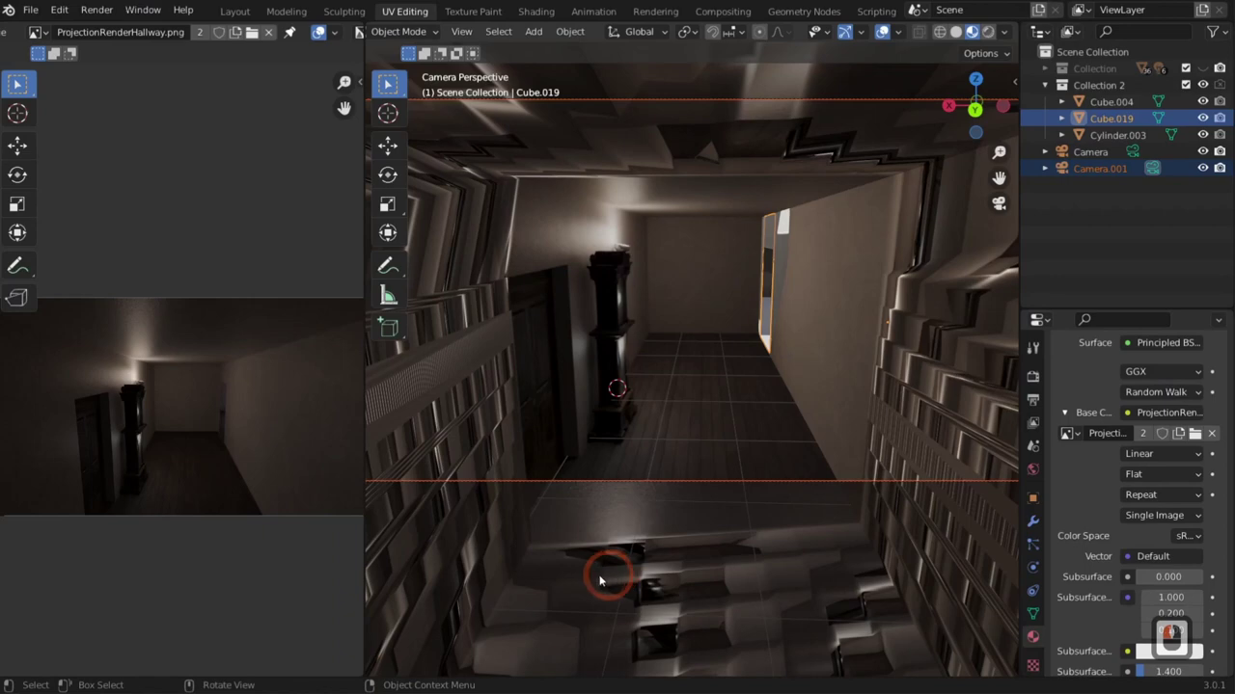
Switch to Blender and examine the subdivision of Cube.019 around the camera frame and the Camera.001 object.
scroll(575, 560, down, 5)
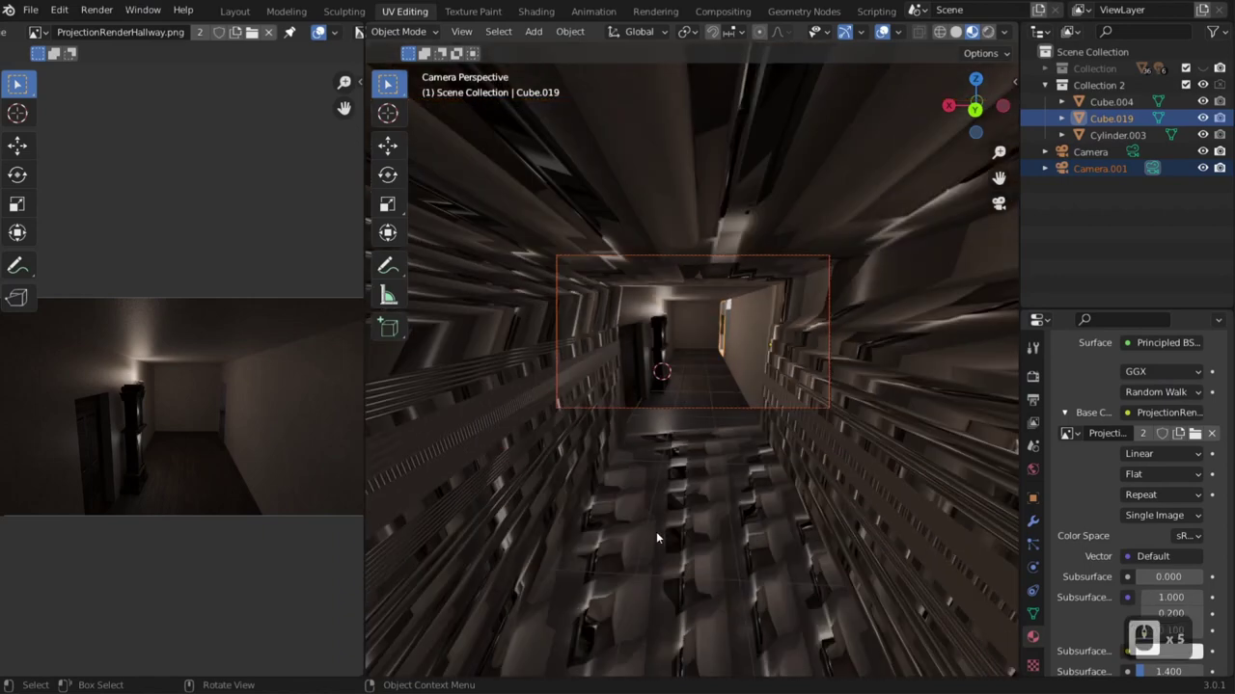
scroll(646, 540, up, 4)
key(Tab)
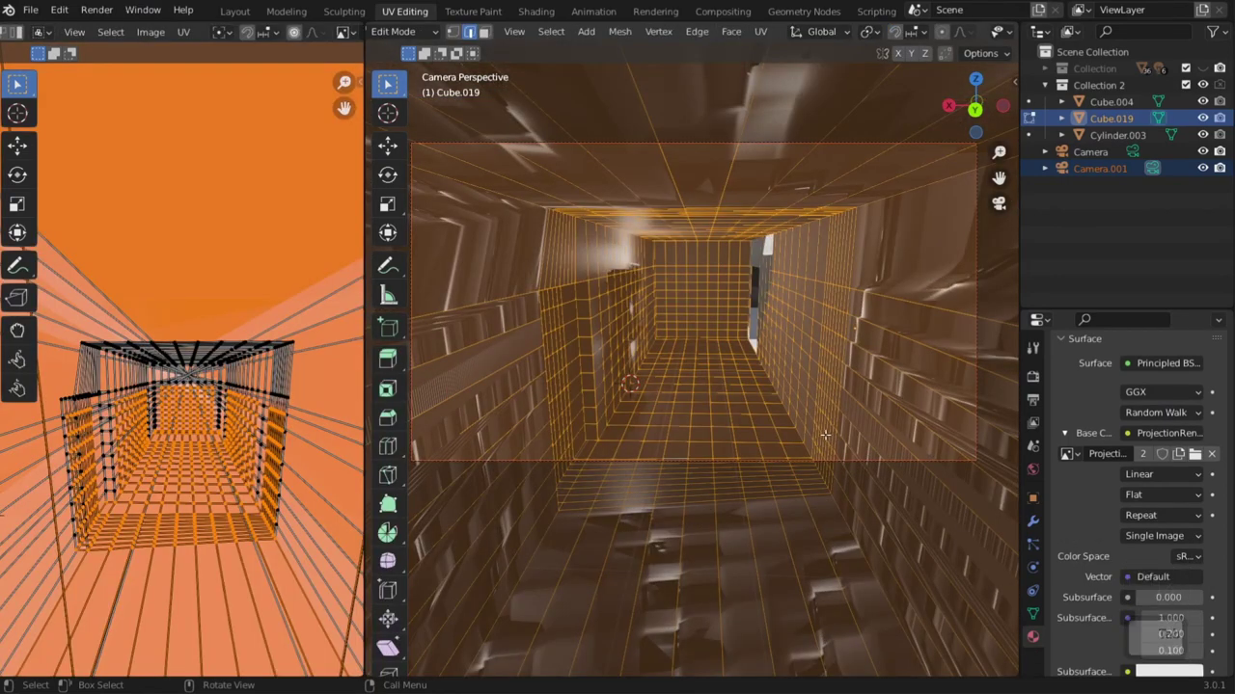
key(Tab)
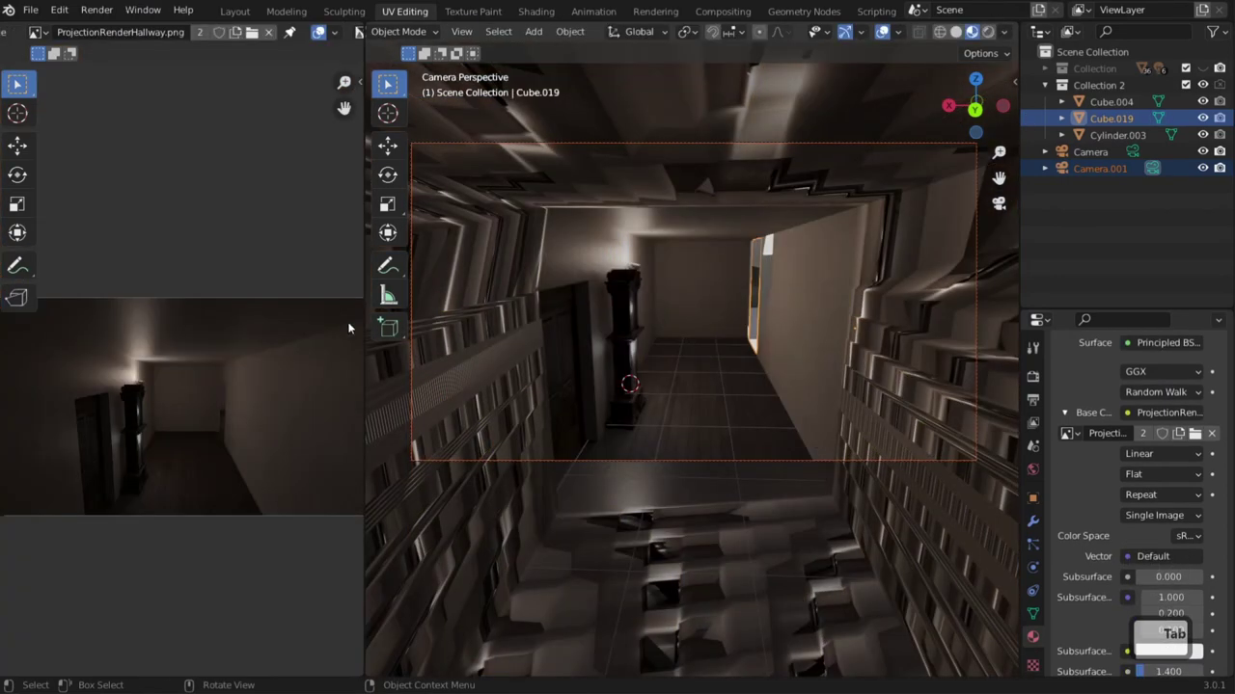
click(1104, 169)
click(1100, 153)
click(1100, 170)
key(grave)
key(Escape)
key(Tab)
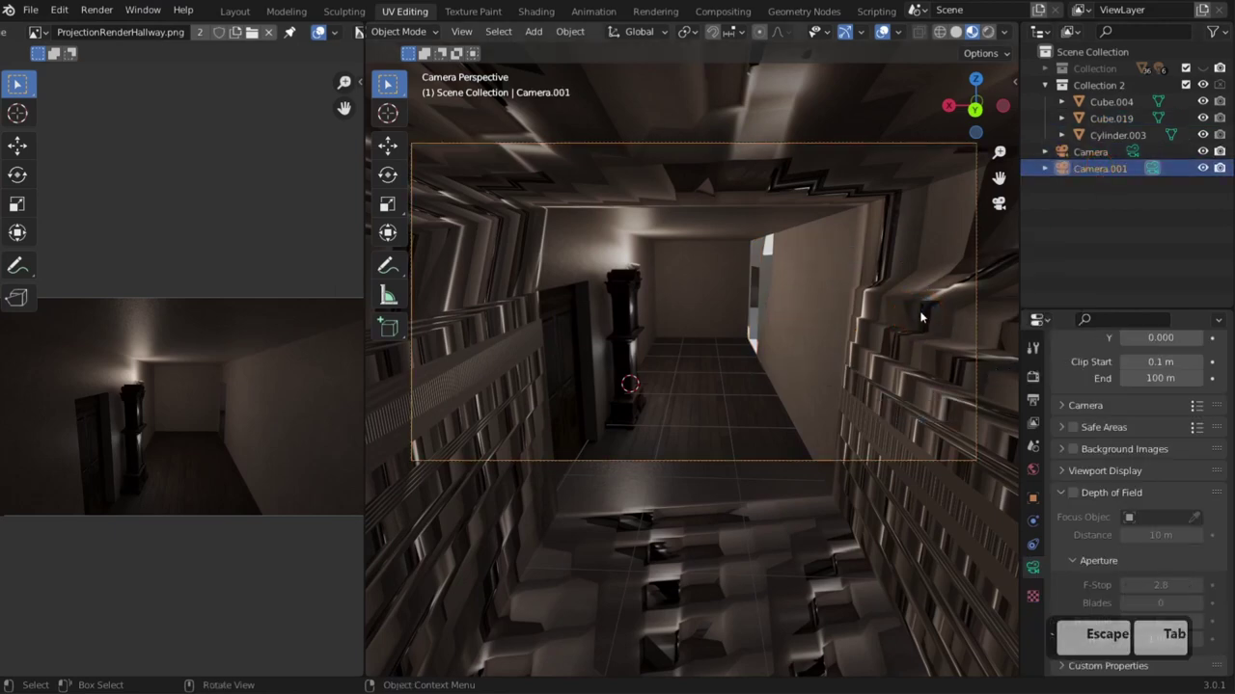
Add 14 centred loop cuts around the near, coarsely divided section of the Cube.019 hallway mesh.
click(918, 313)
key(Tab)
key(ctrl+r)
scroll(918, 312, up, 13)
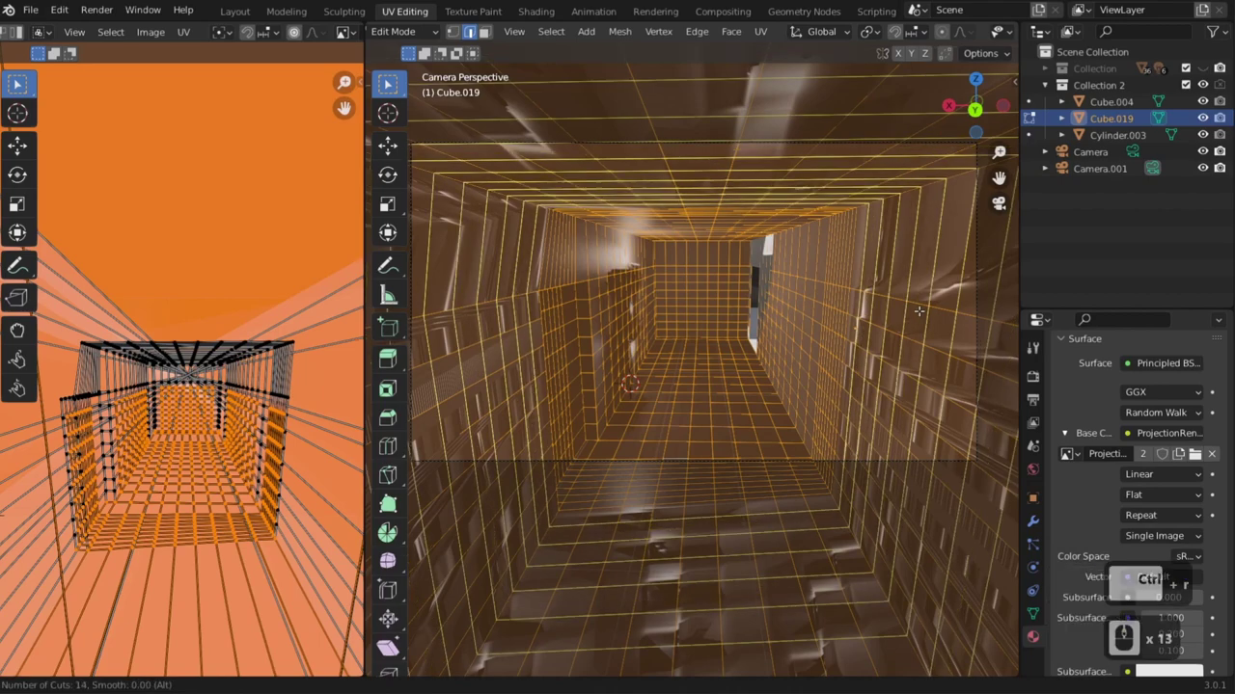
double_click(919, 312)
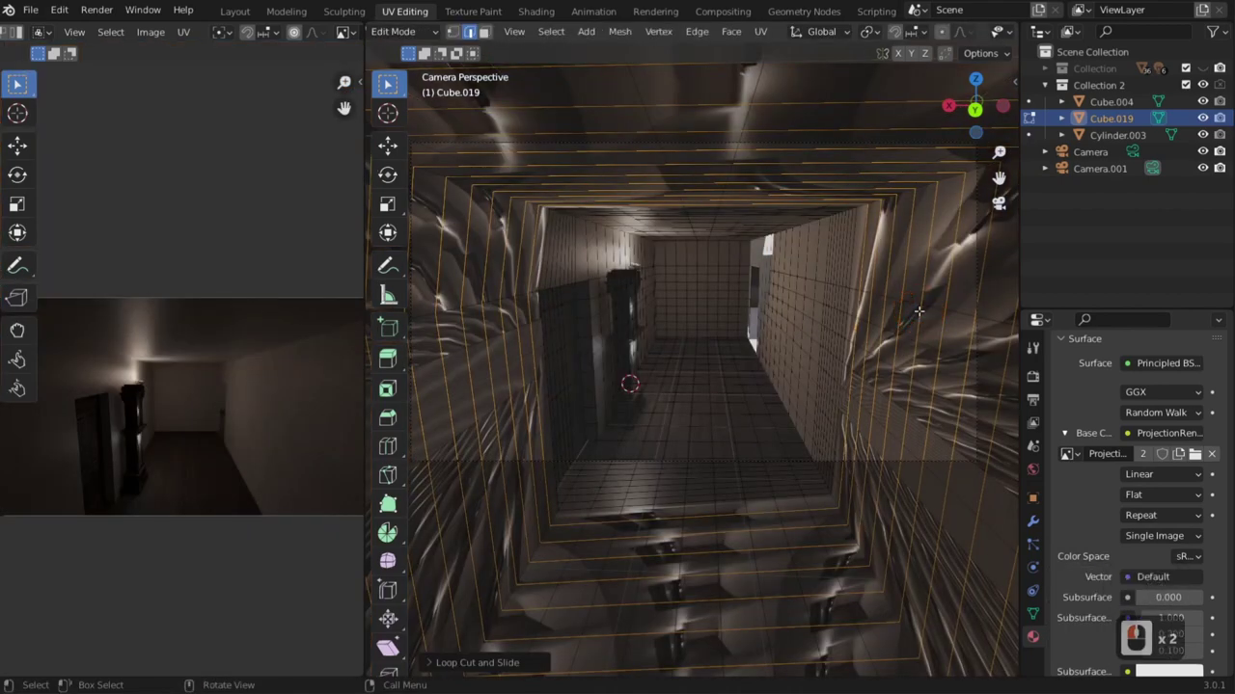
Add a set of evenly spaced horizontal loop cuts along the upper part of the hallway walls.
key(ctrl+r)
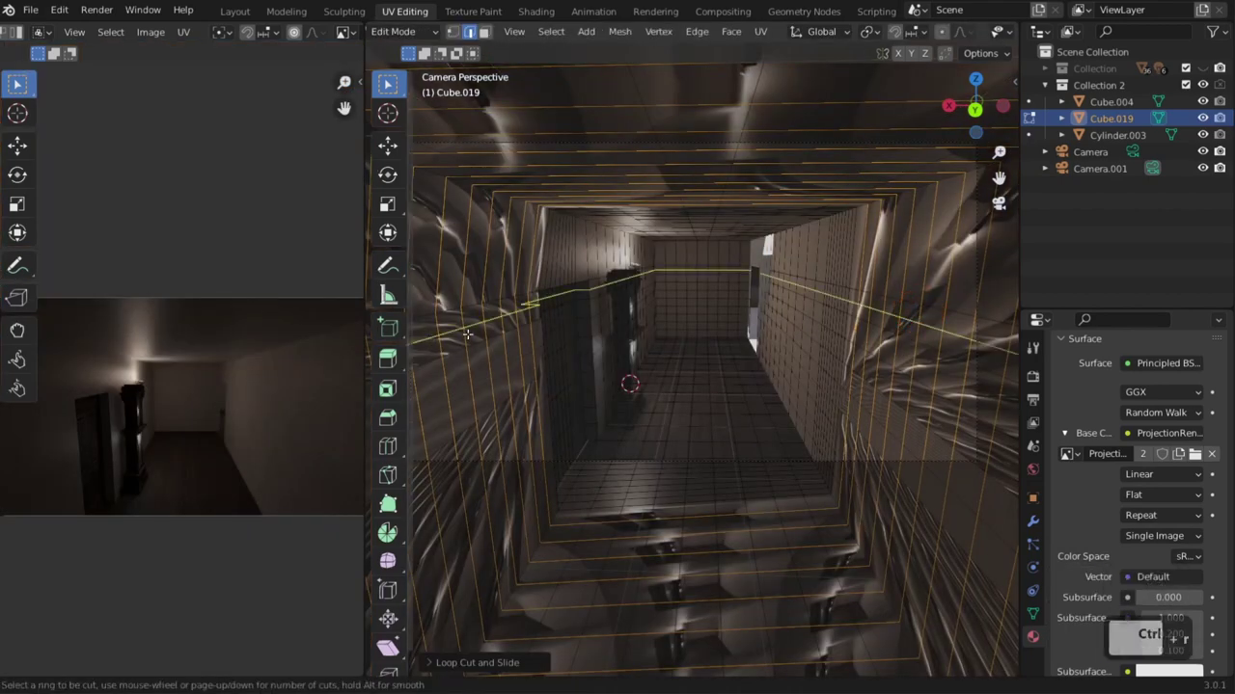
scroll(467, 246, up, 6)
click(467, 245)
click(467, 245)
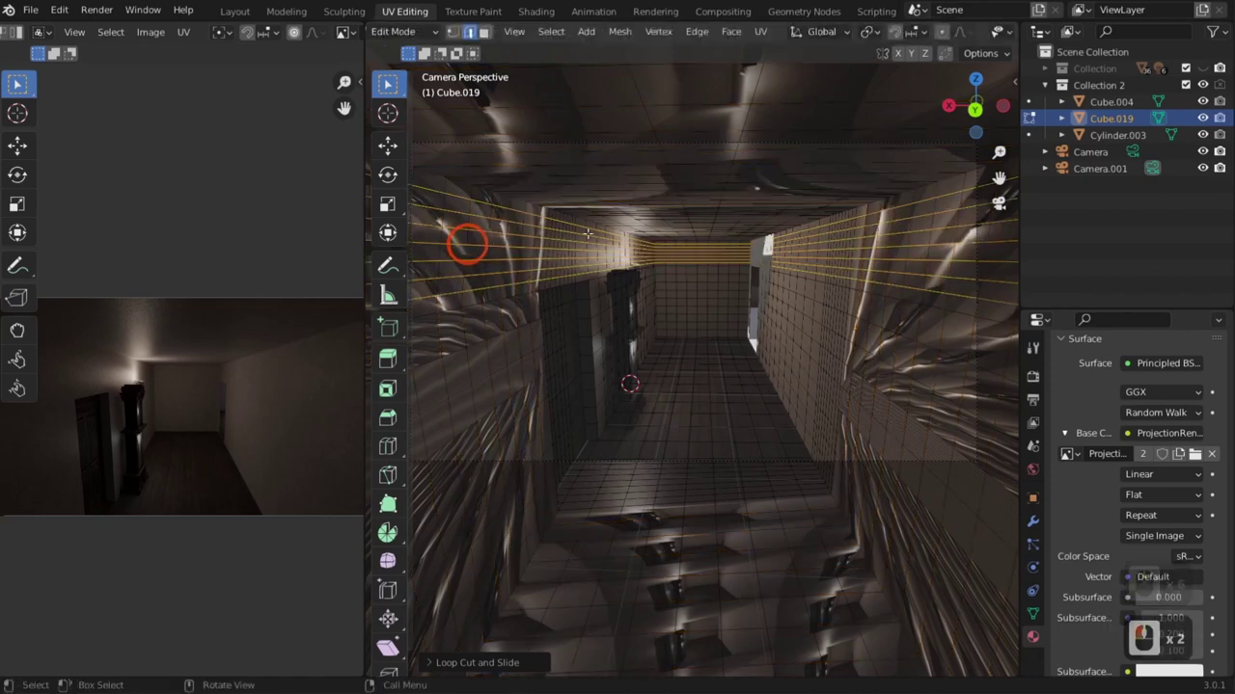
Select the whole hallway mesh, re-project its UVs from the camera view, and return to Object Mode.
ctrl+click(686, 187)
key(a)
key(u)
click(754, 447)
key(Tab)
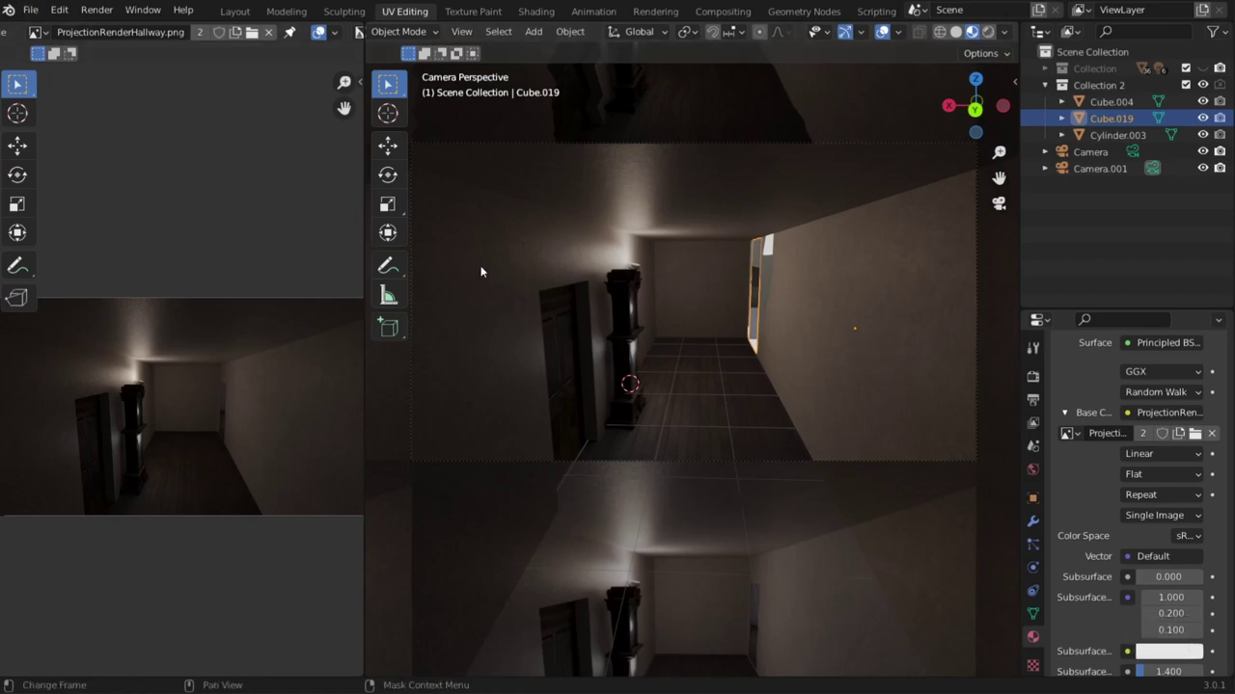
key(Tab)
key(Tab)
Show the scene in wireframe from outside and add Camera.001 to the selection alongside Cube.019.
middle_drag(620, 318, 652, 361)
scroll(817, 393, down, 5)
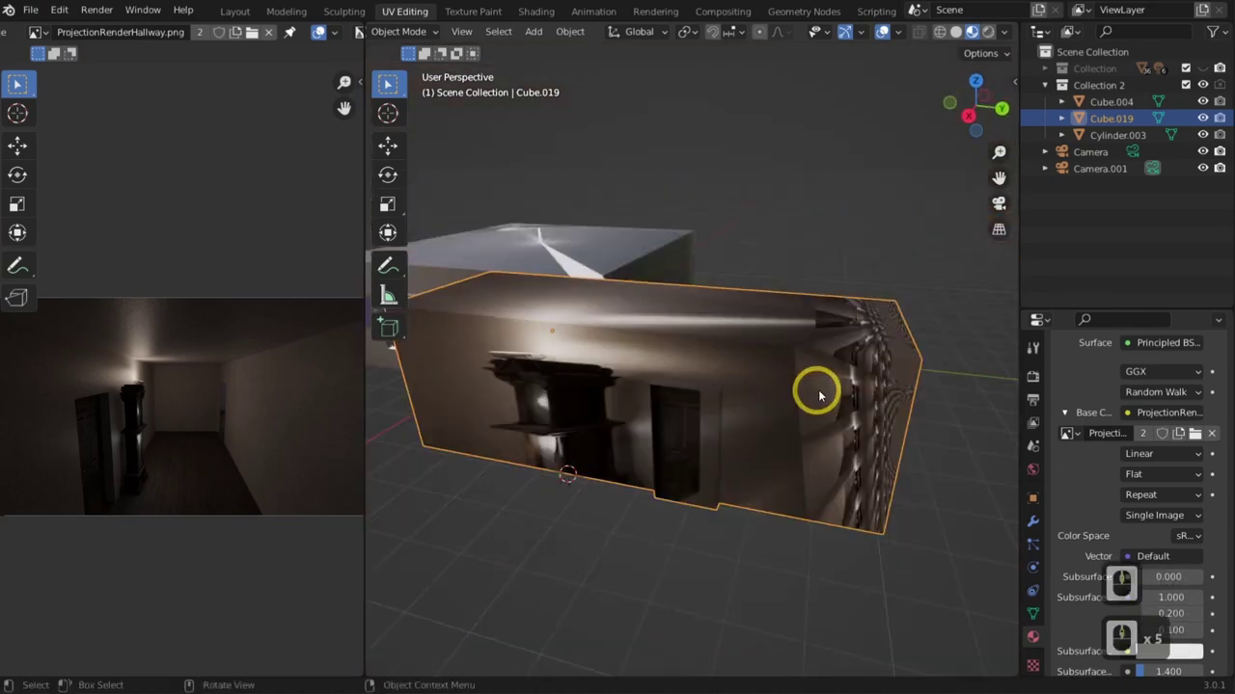
key(z)
middle_drag(820, 358, 860, 340)
key(b)
drag(869, 313, 841, 377)
middle_drag(840, 377, 739, 386)
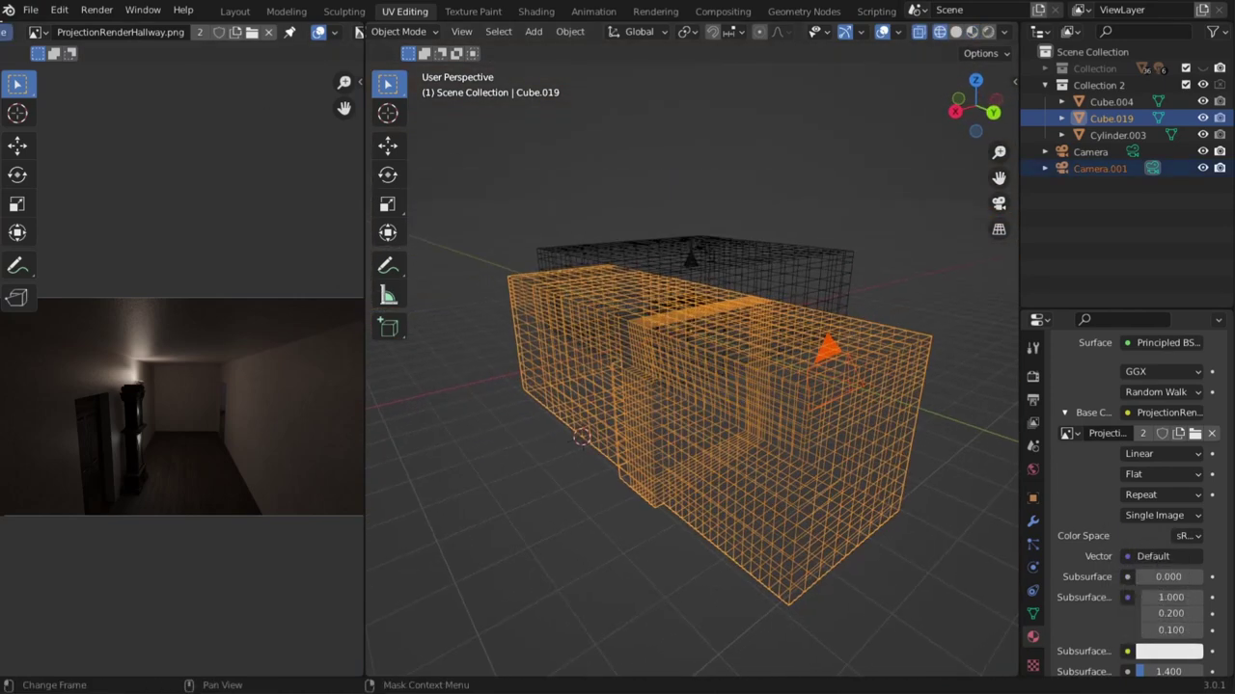
Export the selected hallway mesh and camera as glTF, overwriting the existing projection tutorial Hallway.glb.
click(32, 10)
mouse_move(81, 254)
click(283, 417)
click(289, 398)
click(492, 225)
click(895, 584)
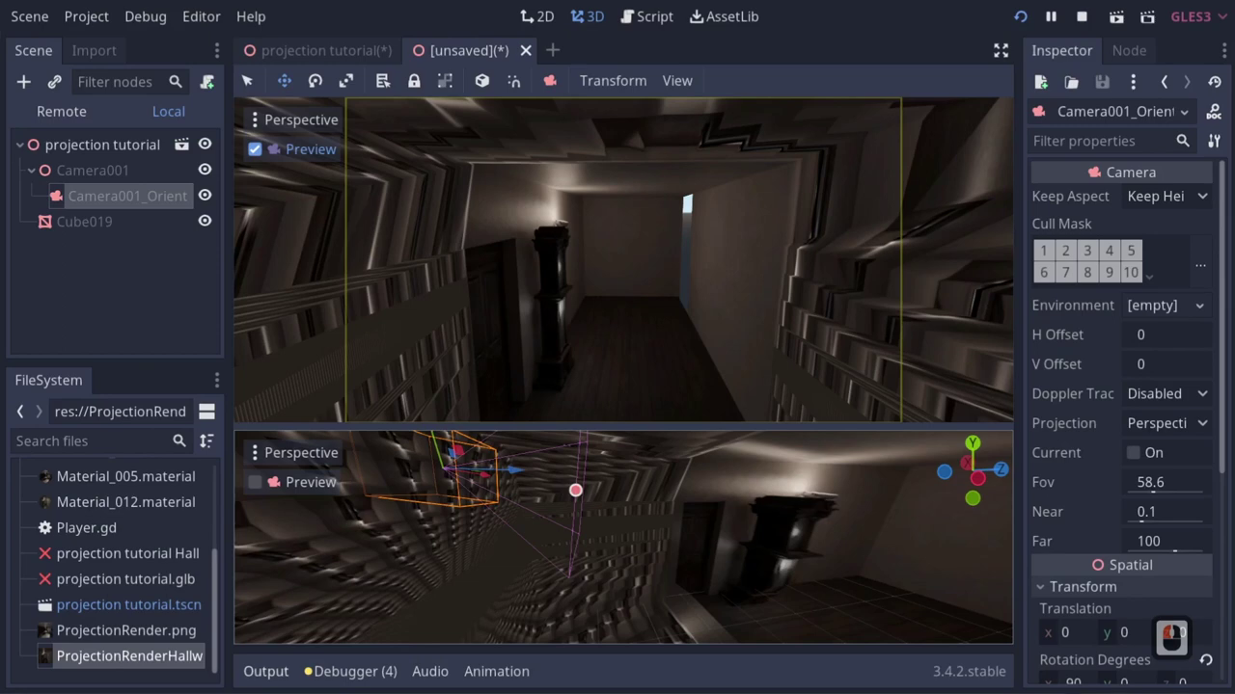
Bring the re-exported projection tutorial Hallway.glb into the Godot project files.
key(alt+Tab)
drag(383, 193, 96, 526)
click(96, 528)
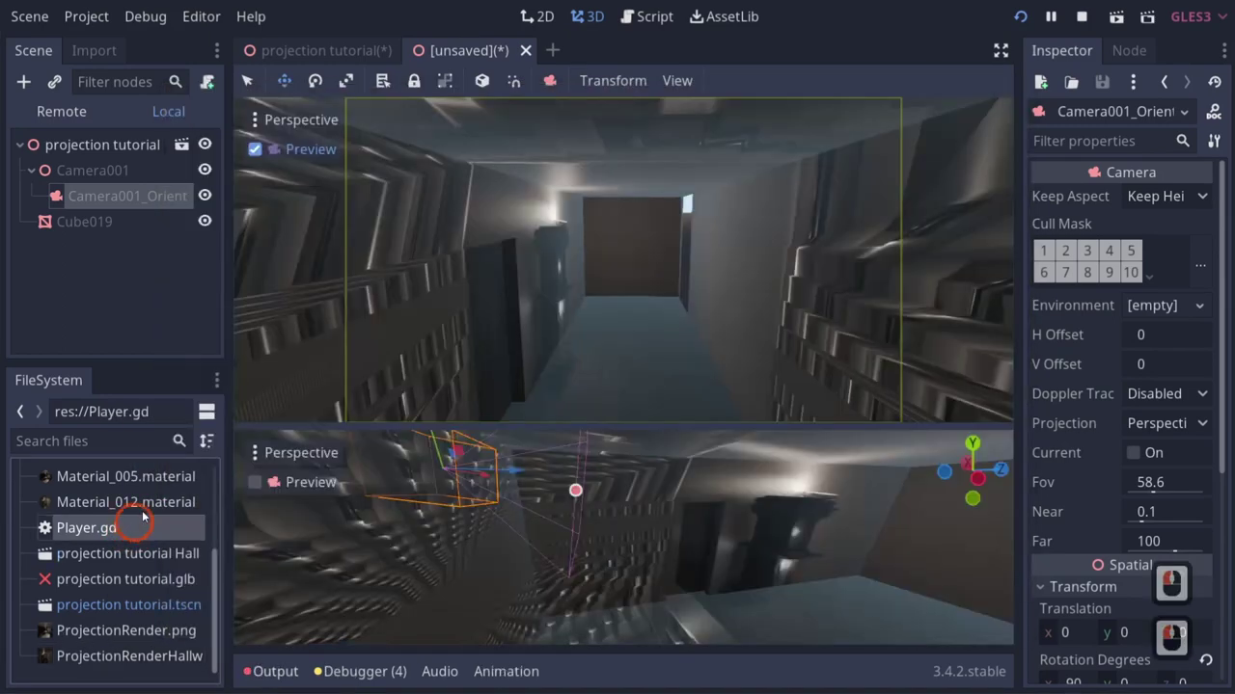
Close the unsaved scene without saving and create a new inherited scene from projection tutorial Hallway.glb.
click(525, 50)
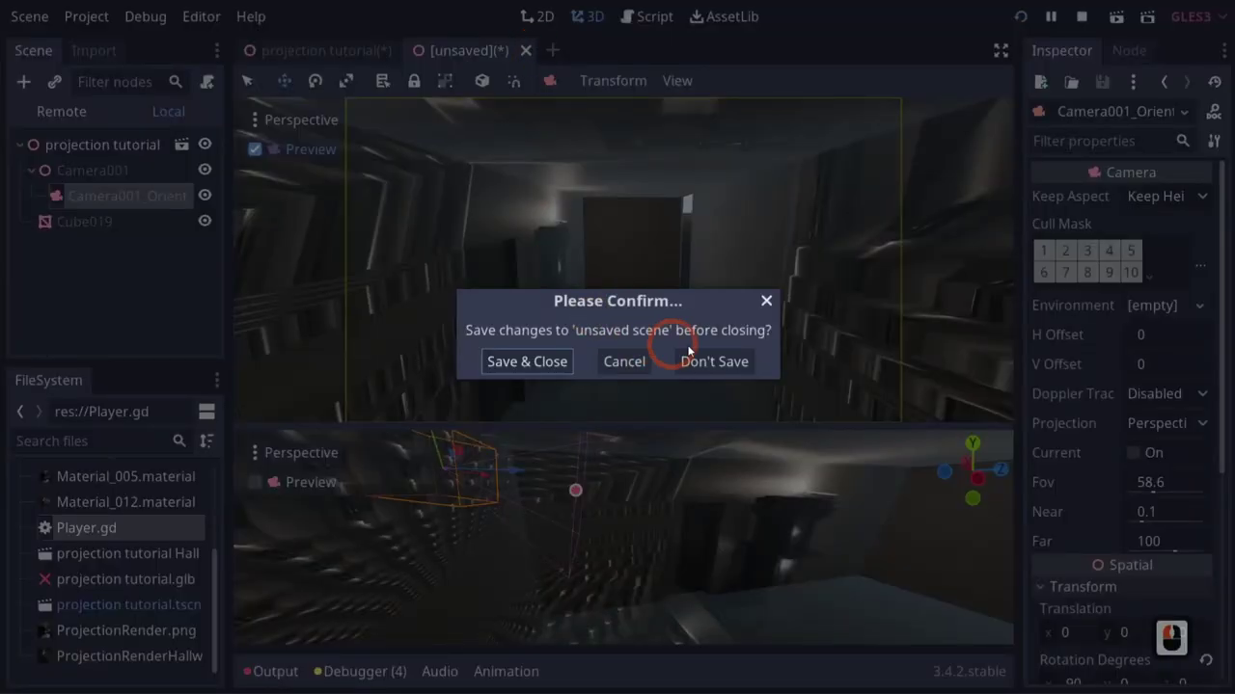
click(716, 360)
click(99, 554)
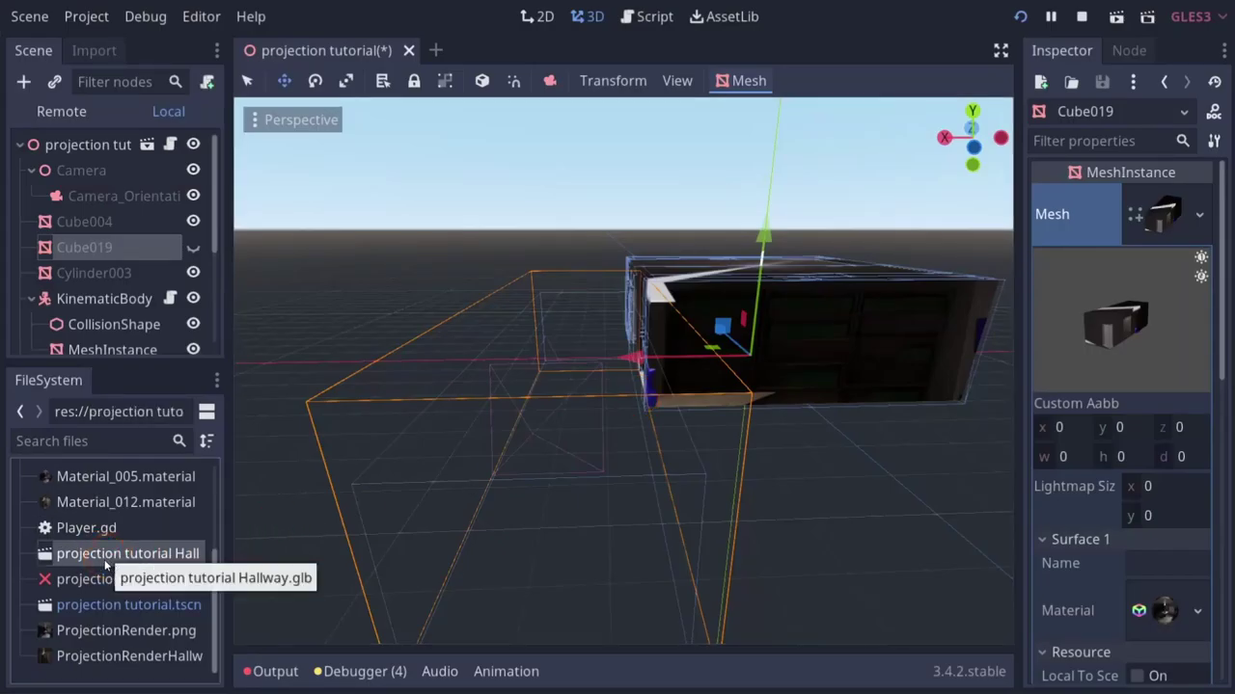
double_click(105, 563)
click(484, 377)
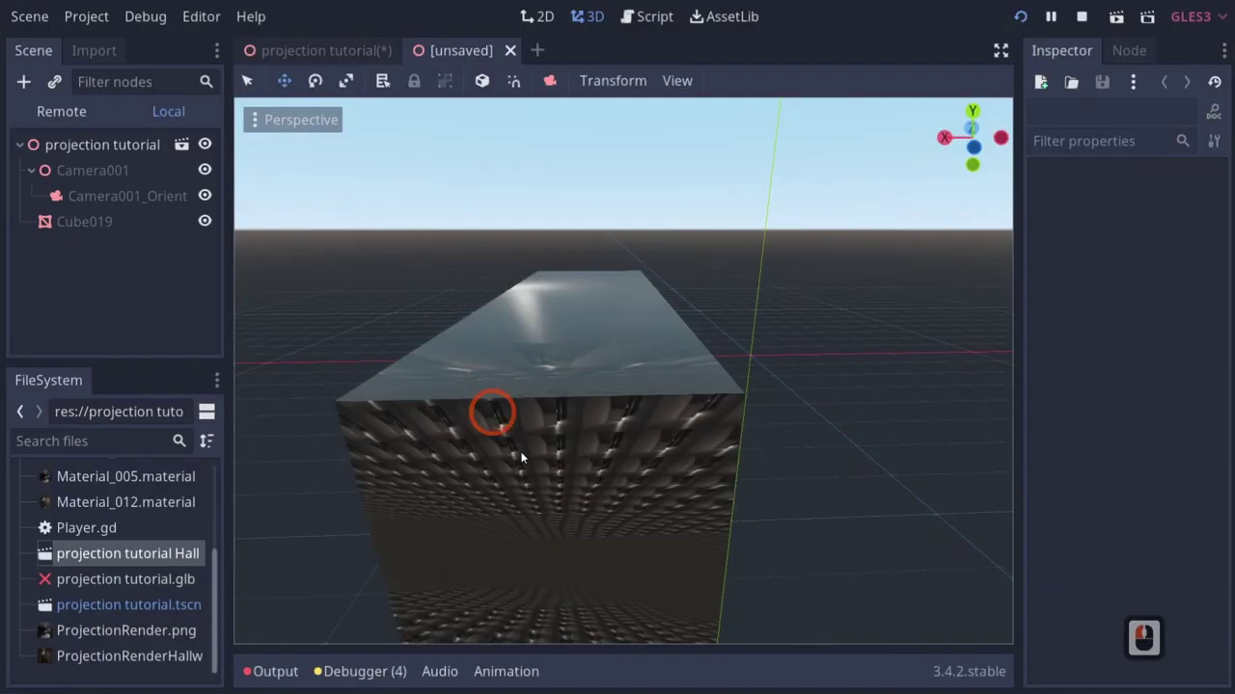
Look over the reimported hallway mesh and preview it through the camera under Camera001.
key(q)
right_drag(554, 470, 222, 256)
key(w)
key(w)
key(w)
key(w)
key(w)
key(w)
key(w)
key(Caps_Lock)
key(a)
key(a)
click(128, 196)
click(255, 149)
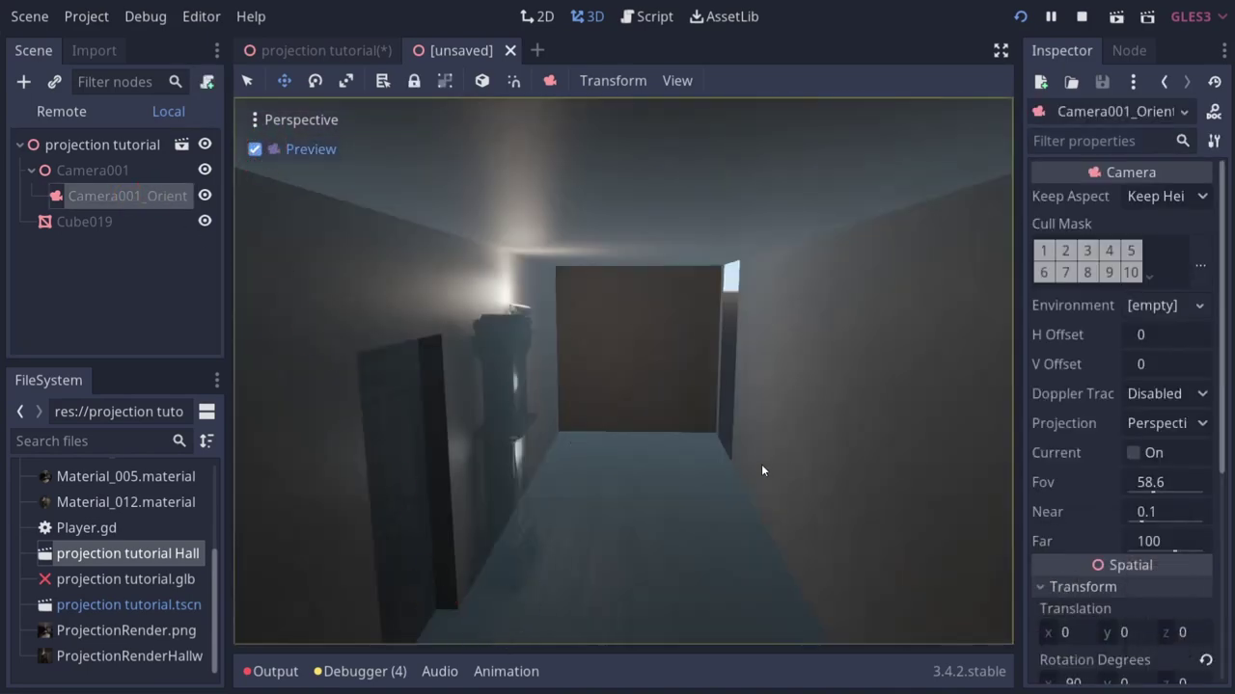
Open the Surface 1 material of the reimported Cube019 mesh and enable its Unshaded flag.
click(105, 222)
click(1157, 217)
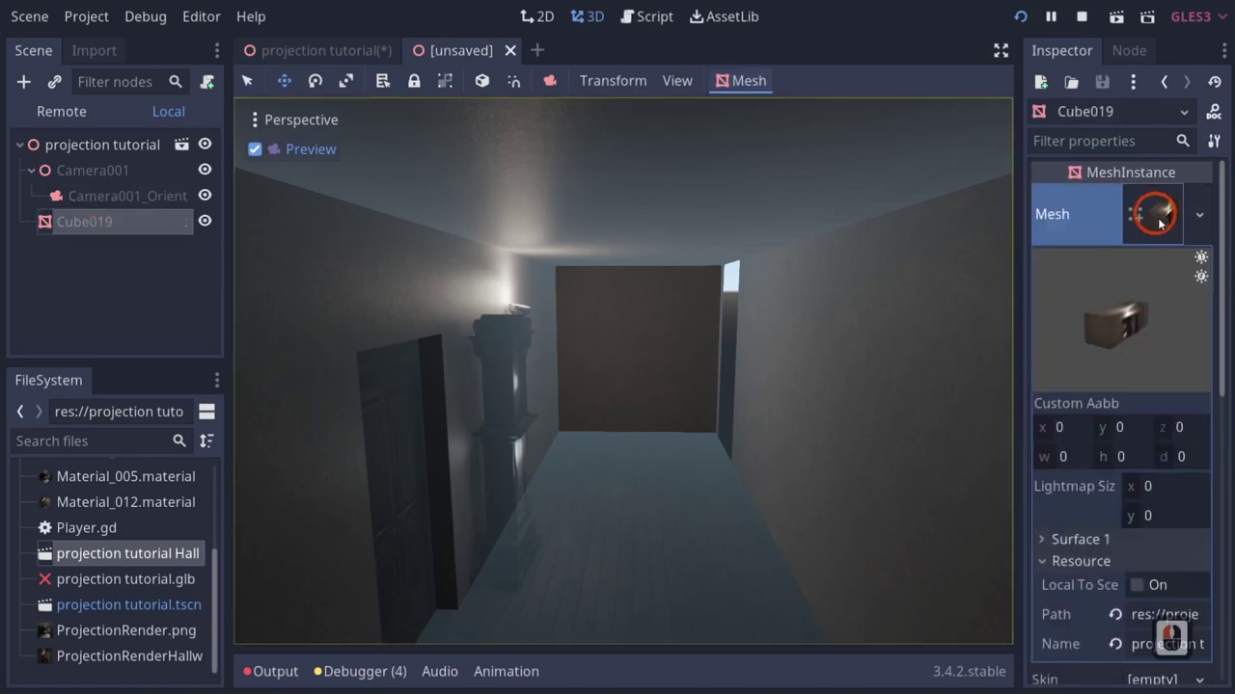
click(1098, 539)
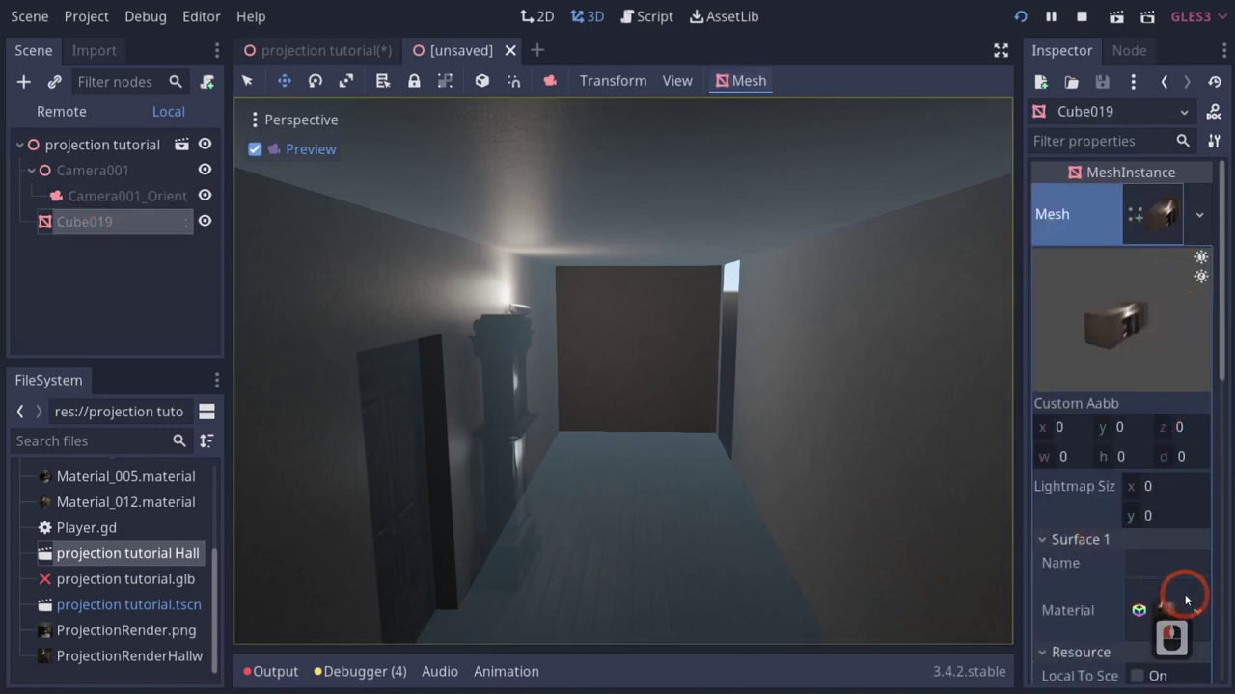
scroll(1178, 591, down, 3)
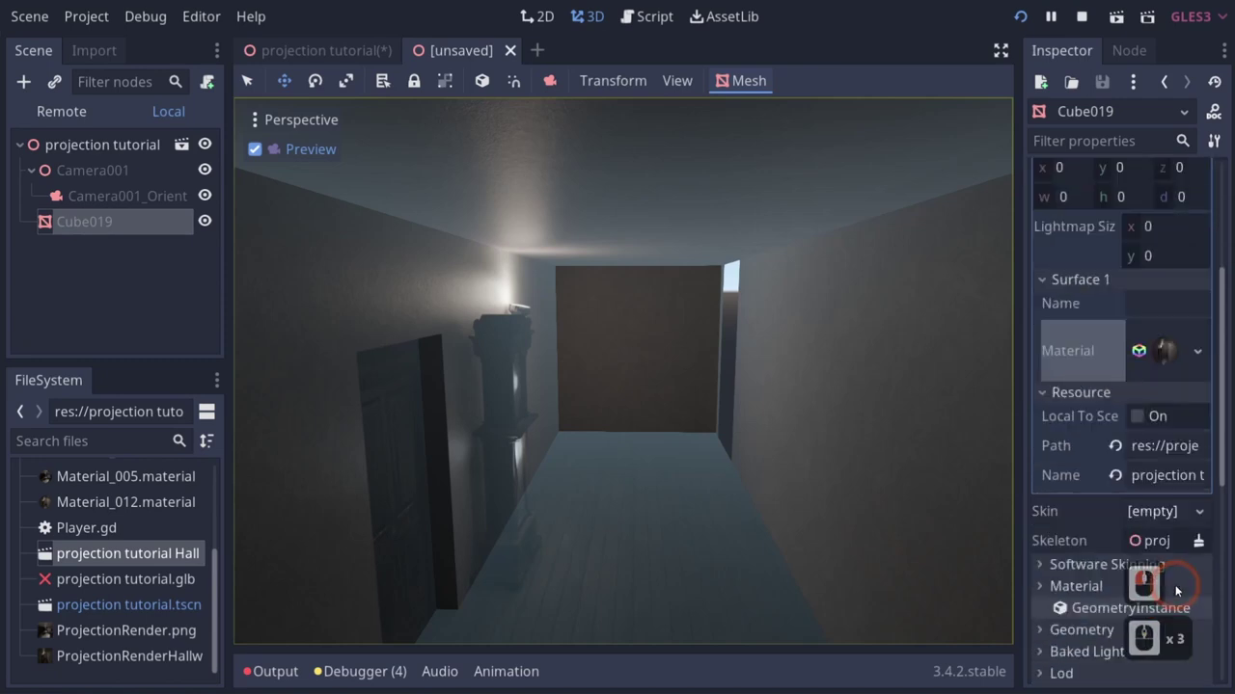
click(1160, 362)
click(1041, 343)
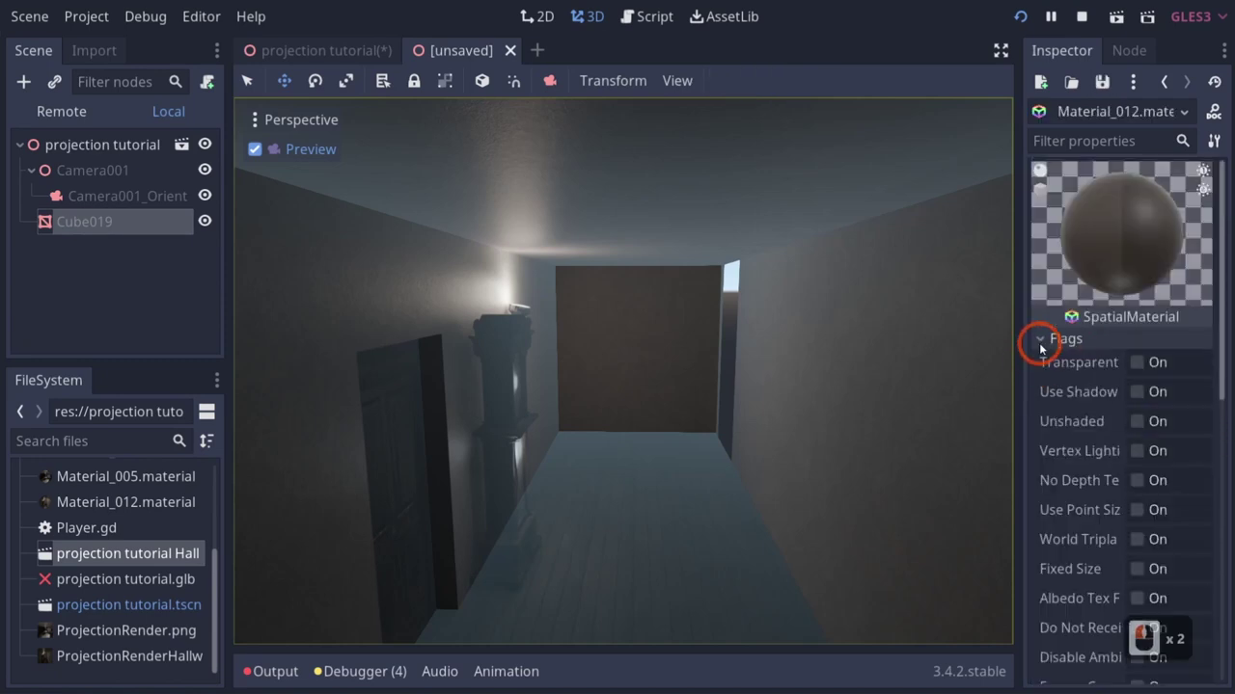
click(1135, 421)
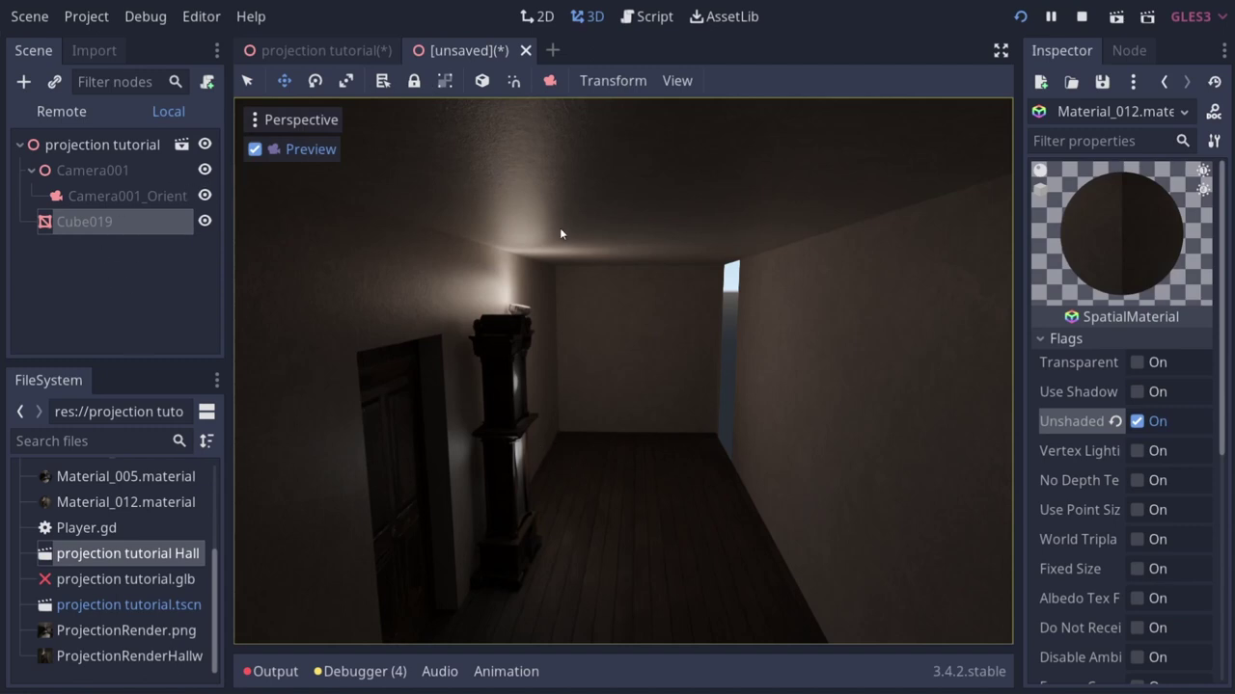
Save the scene as projection tutorial Hallway.tscn and add the hallway as an instance below Cube004 in the projection tutorial scene.
key(ctrl+s)
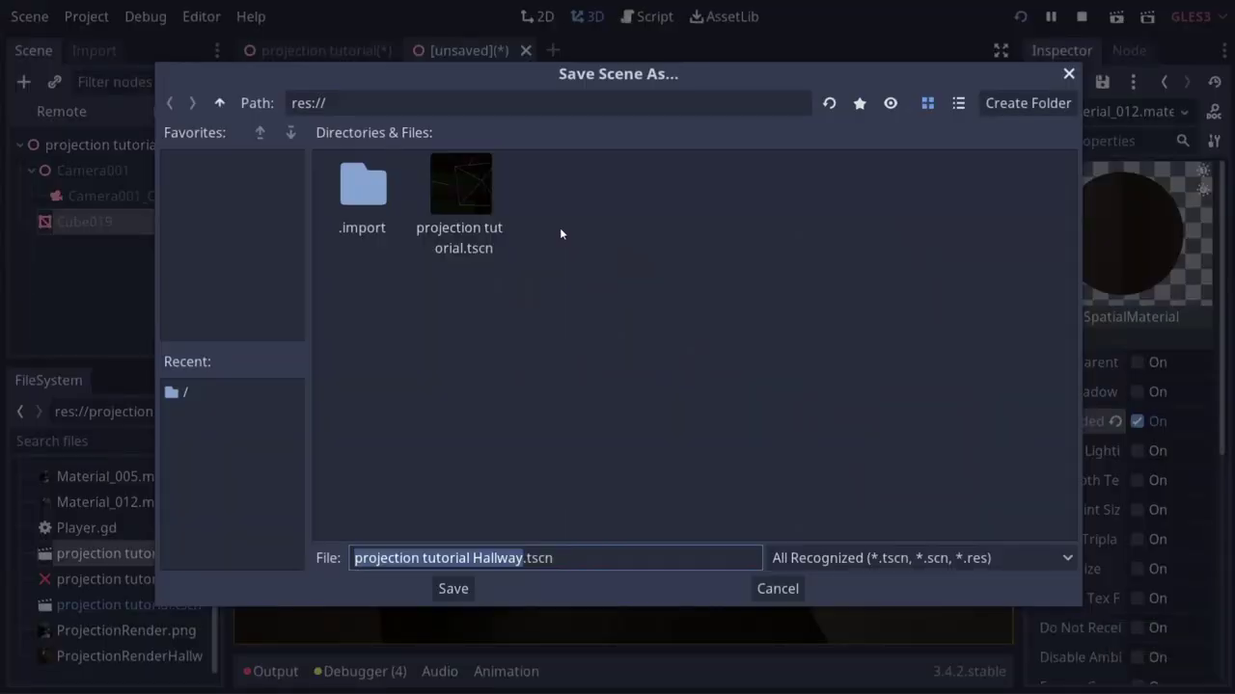
key(Return)
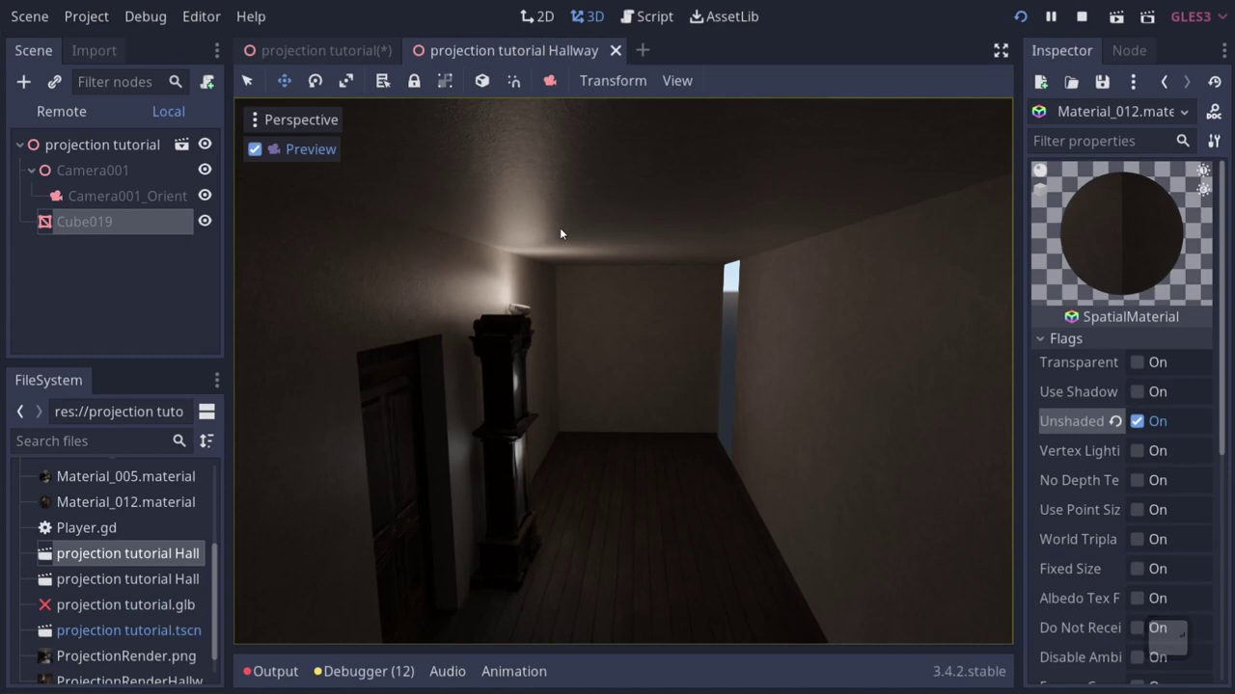
click(327, 51)
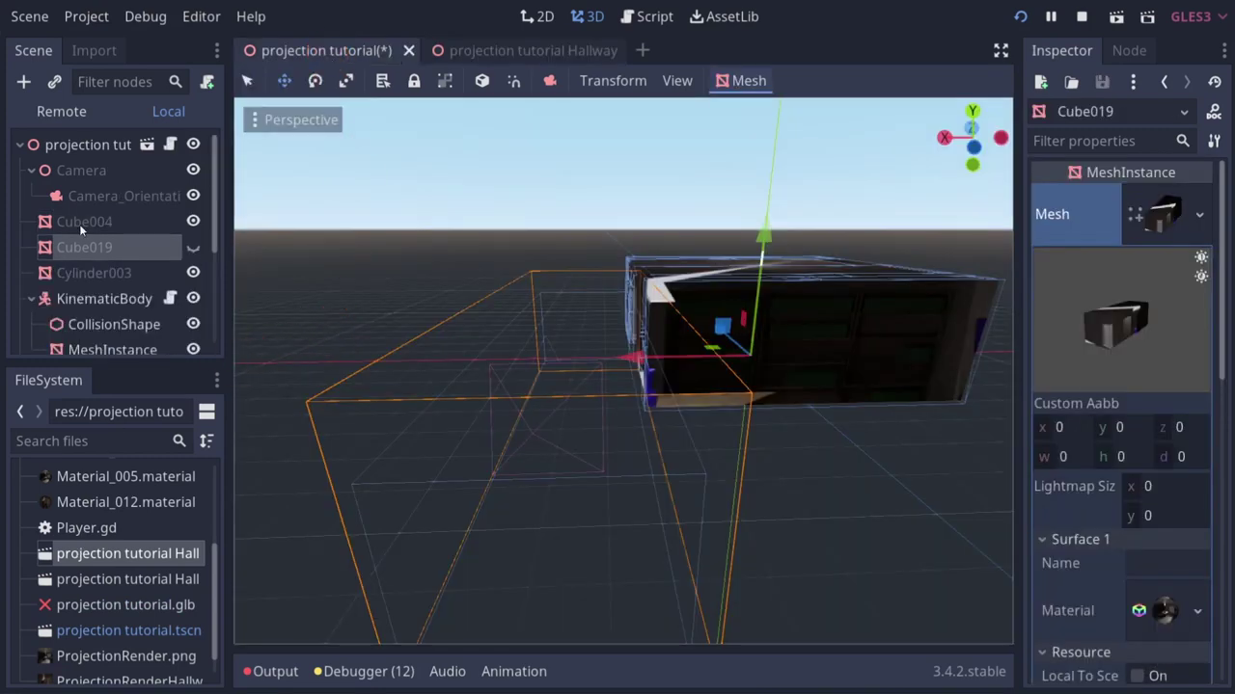
drag(123, 571, 77, 248)
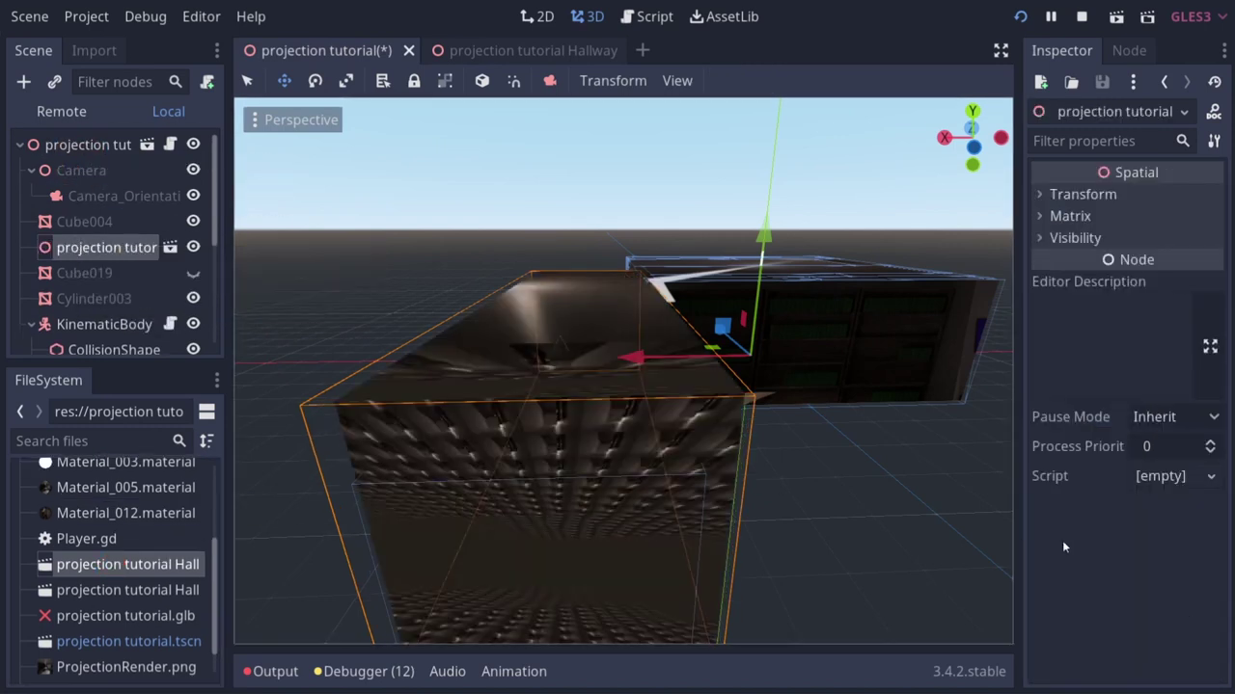
Examine the hallway instance from inside to check how it lines up with the main room.
key(w)
right_drag(787, 506, 783, 511)
key(q)
key(w)
key(a)
key(w)
key(s)
key(s)
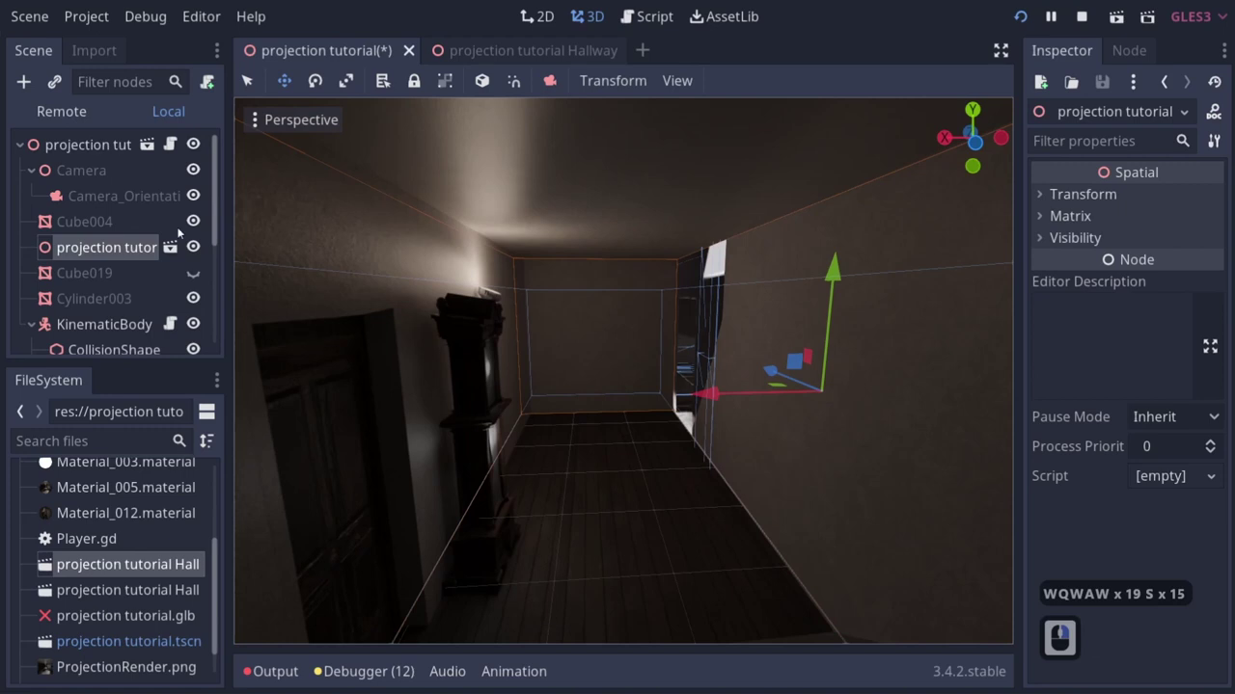
Preview the main room through Camera_Orientation, hide the hallway instance and make the original Cube019 visible.
click(125, 196)
click(255, 149)
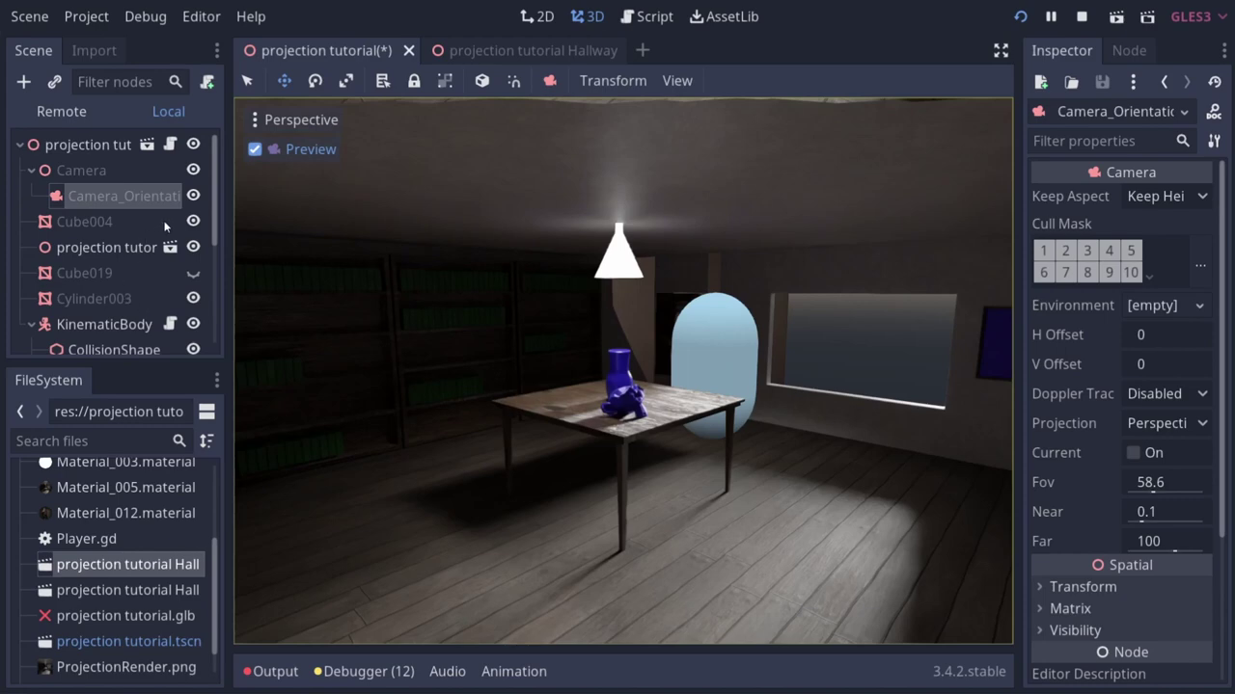
click(193, 246)
click(193, 273)
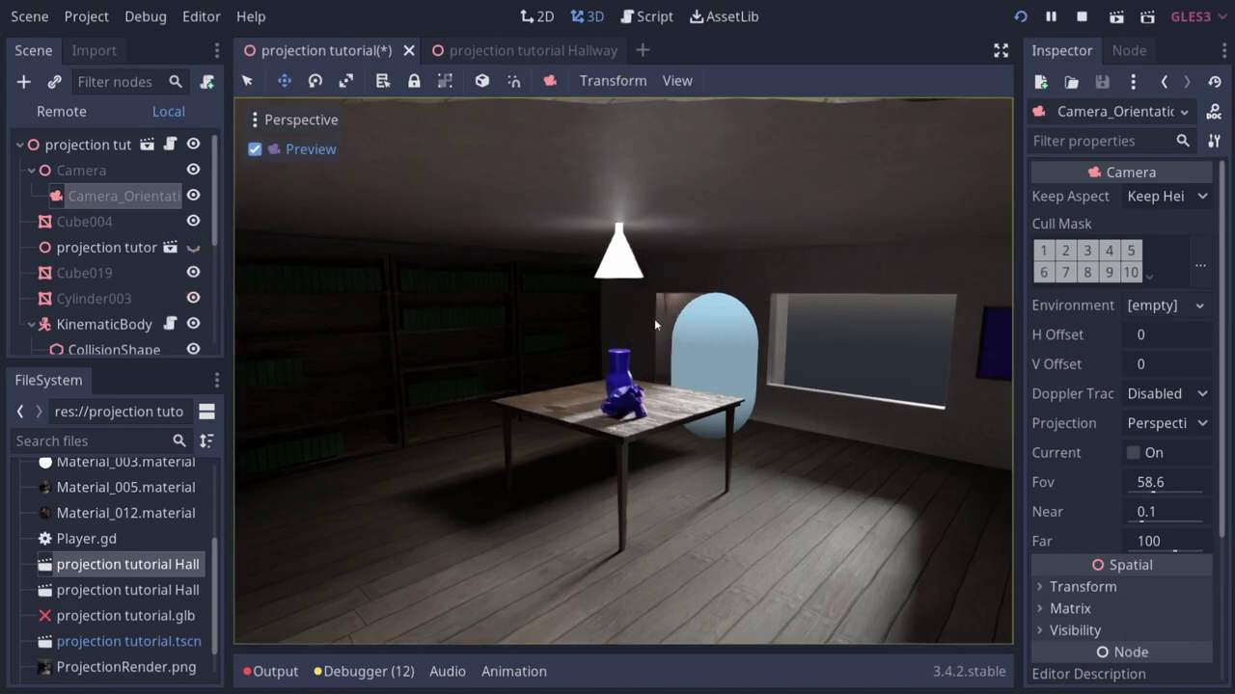
Dismiss the inherited-scene prompt and open the GameManager.gd script attached to the root node.
click(147, 146)
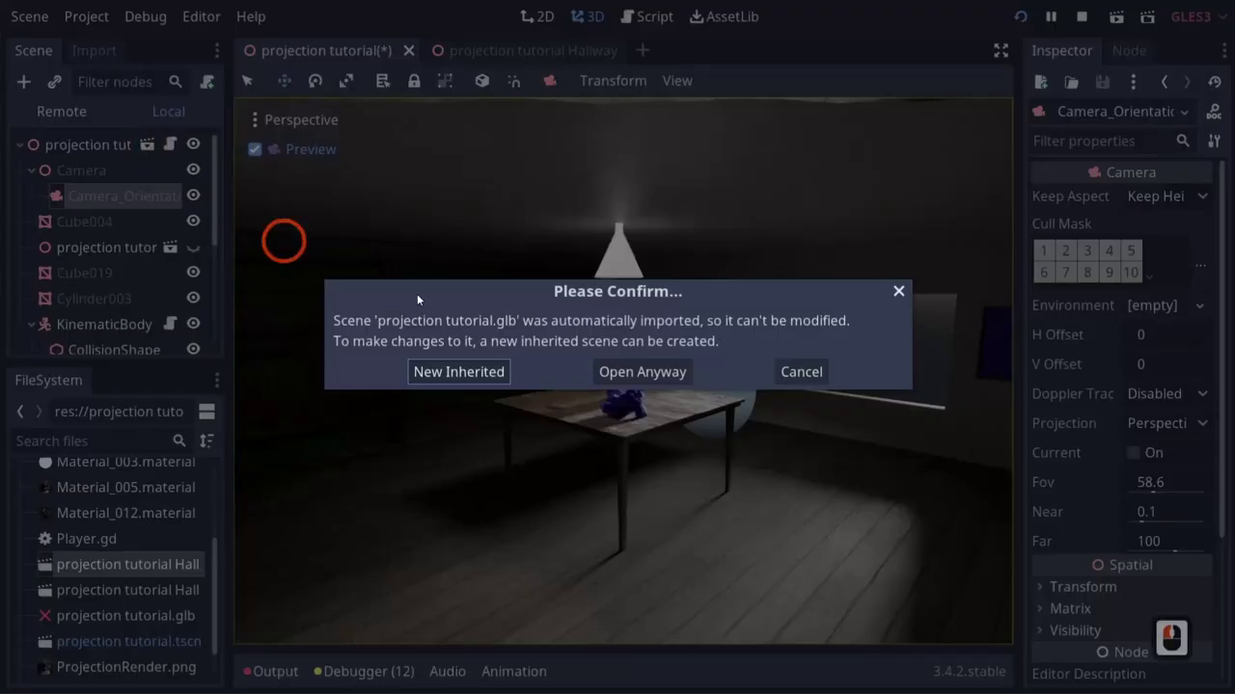
click(799, 370)
click(173, 148)
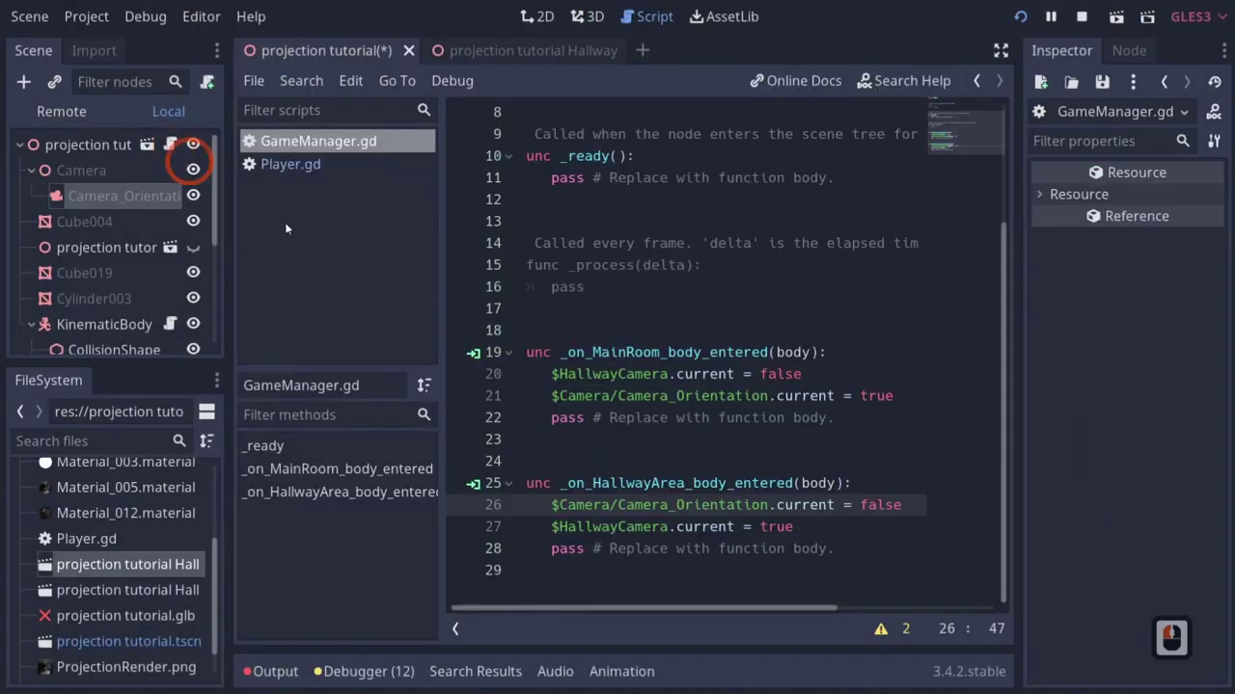
Add a $Cube004.show() line after the camera lines in the _on_MainRoom_body_entered function.
click(897, 395)
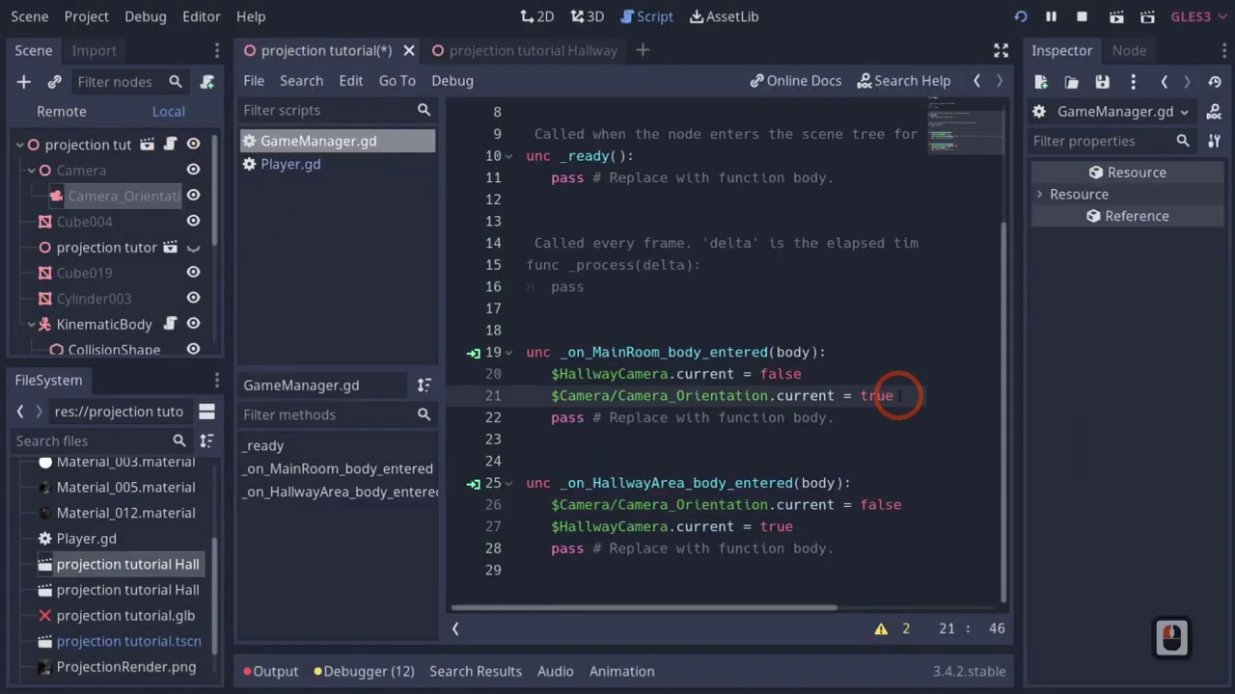
key(Return)
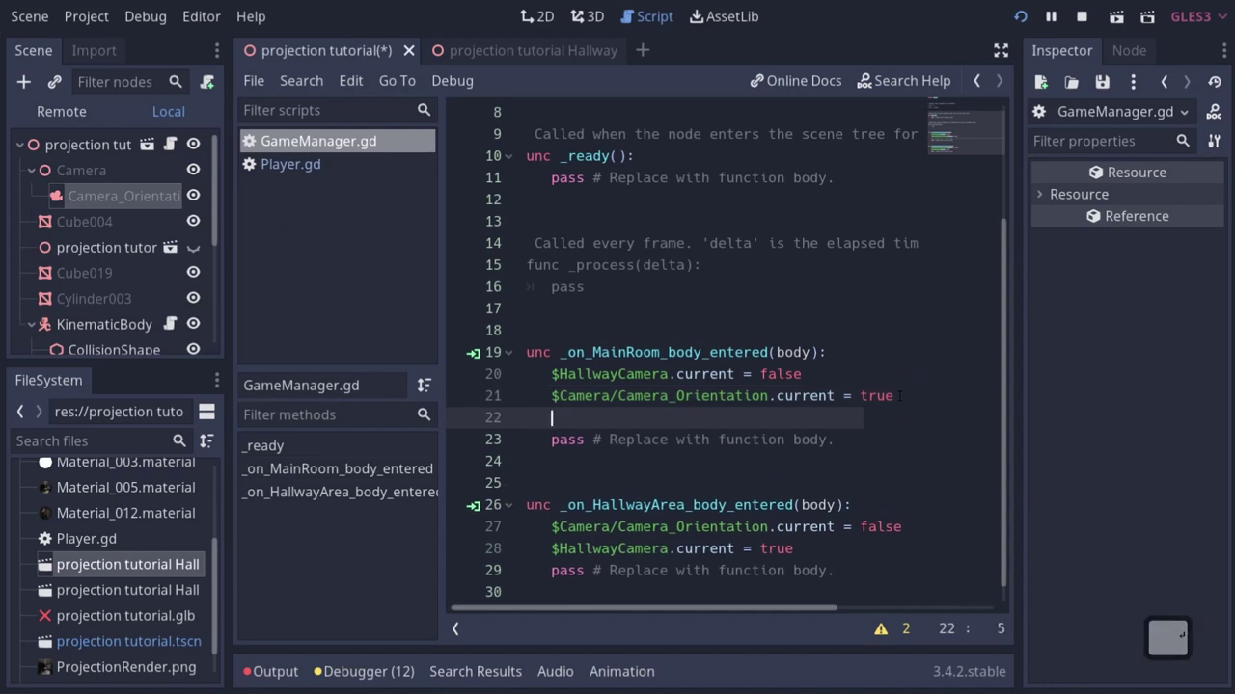
text($CU)
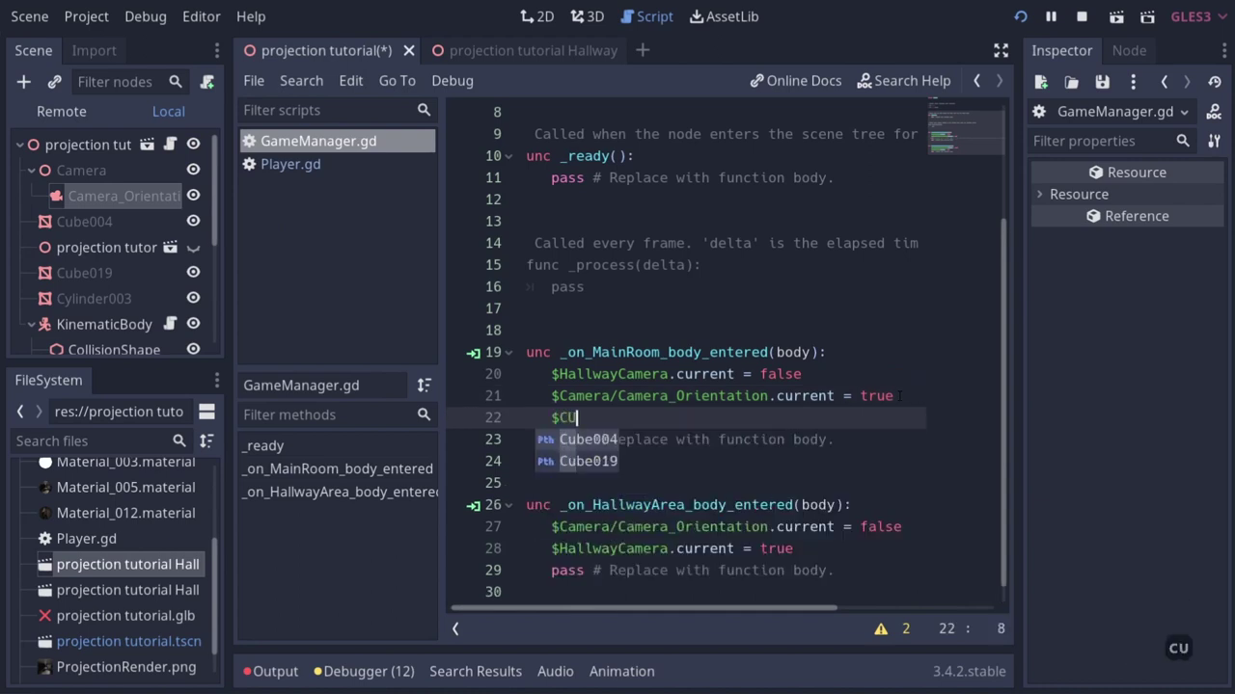
key(Return)
text(.show())
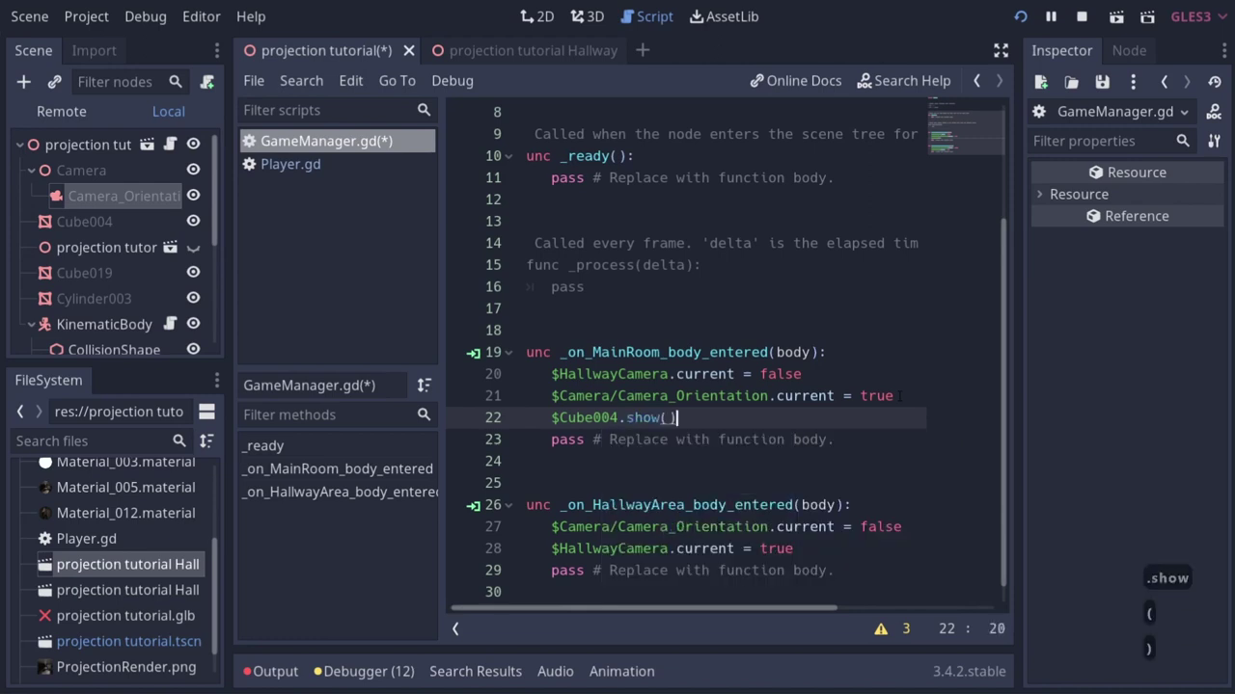
Add a $"projection tutorial Hallway".hide() line below the Cube004 line in _on_MainRoom_body_entered.
key(Return)
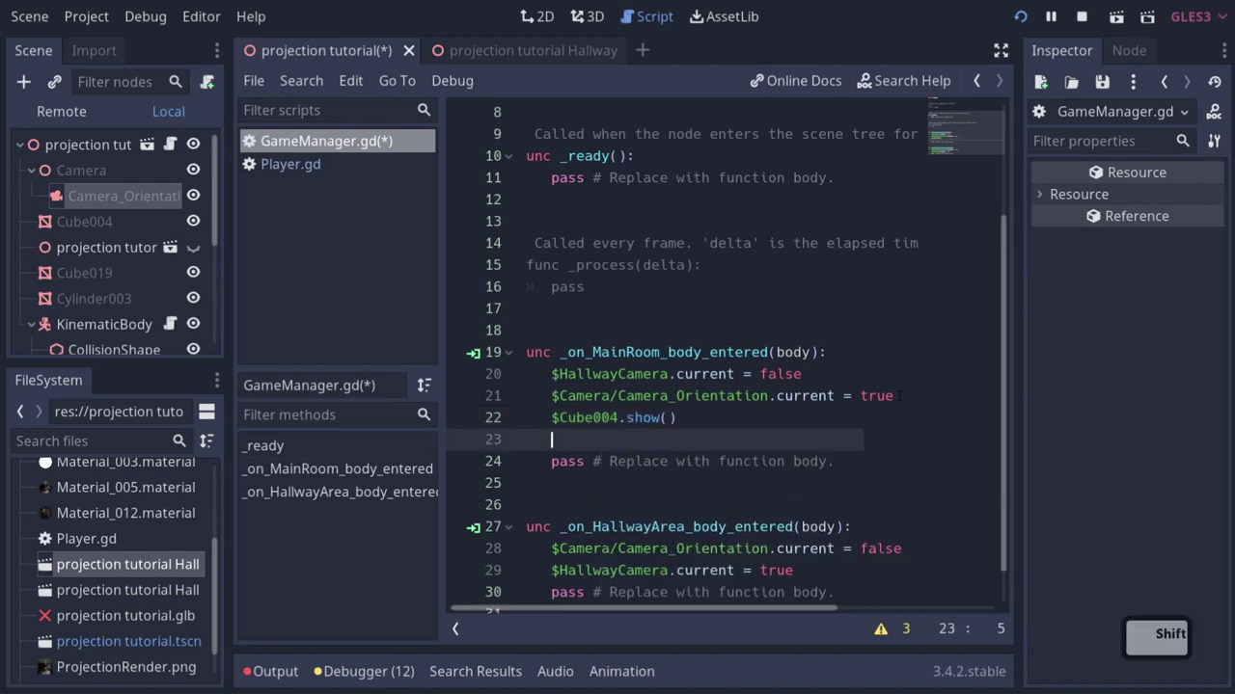
text($")
text(project)
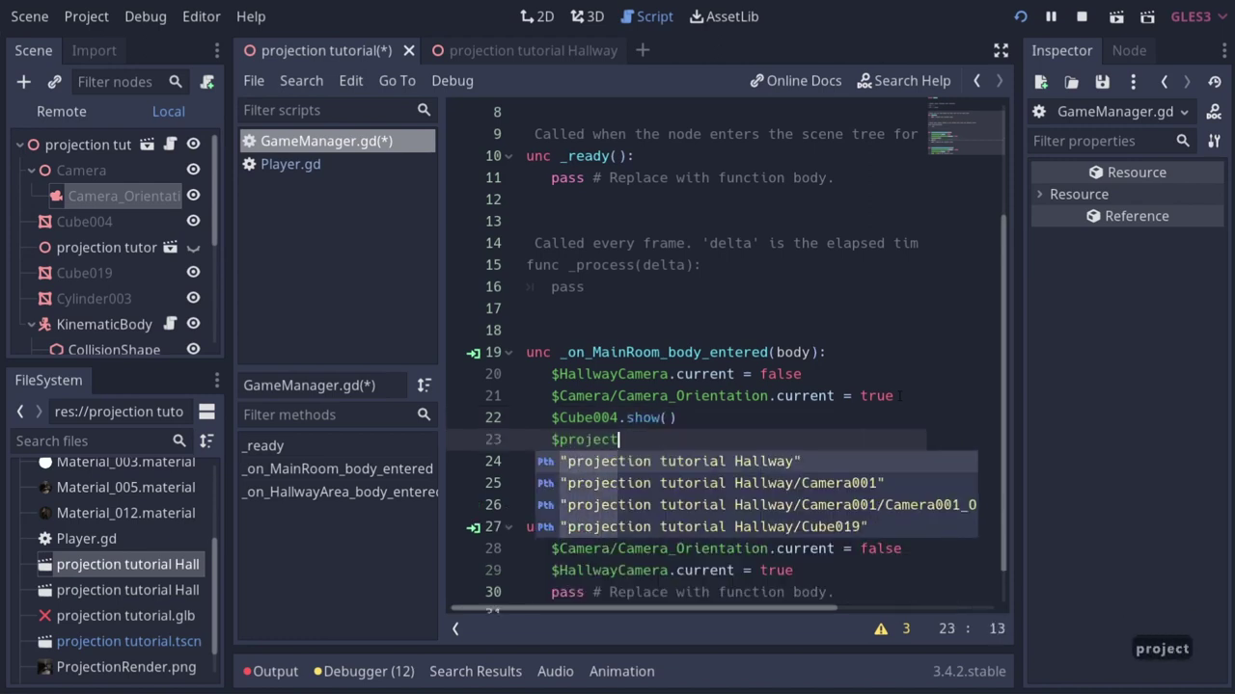
key(Return)
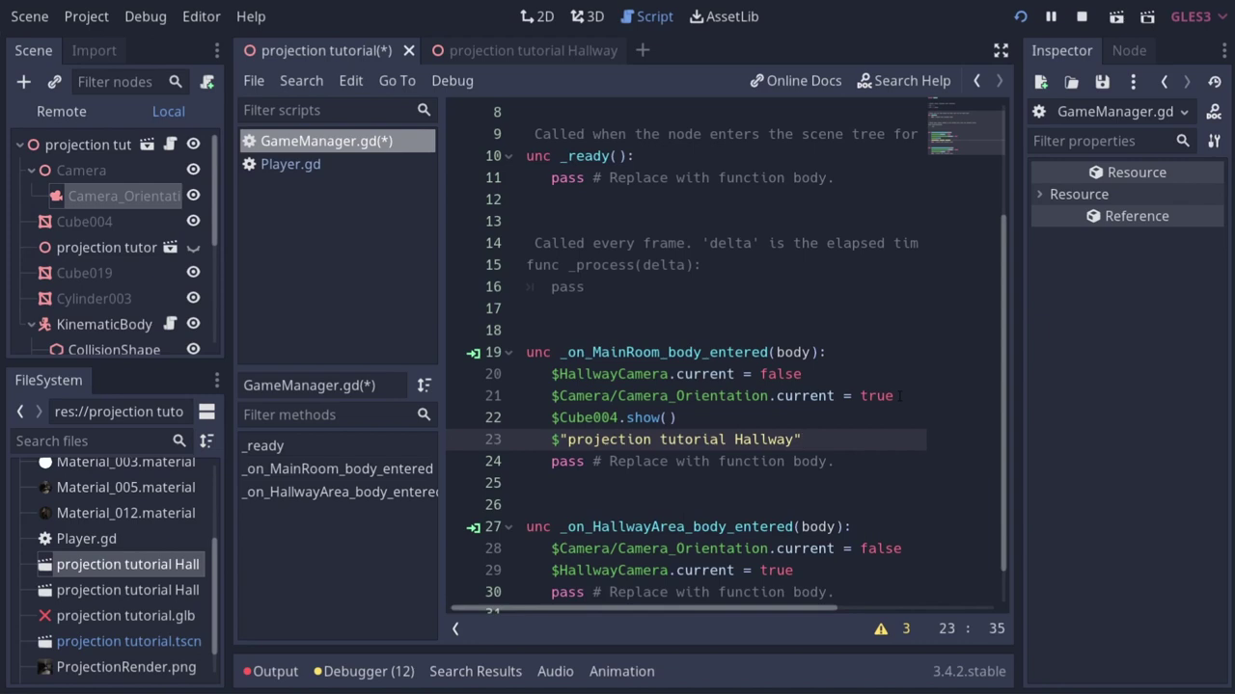
text(.hid)
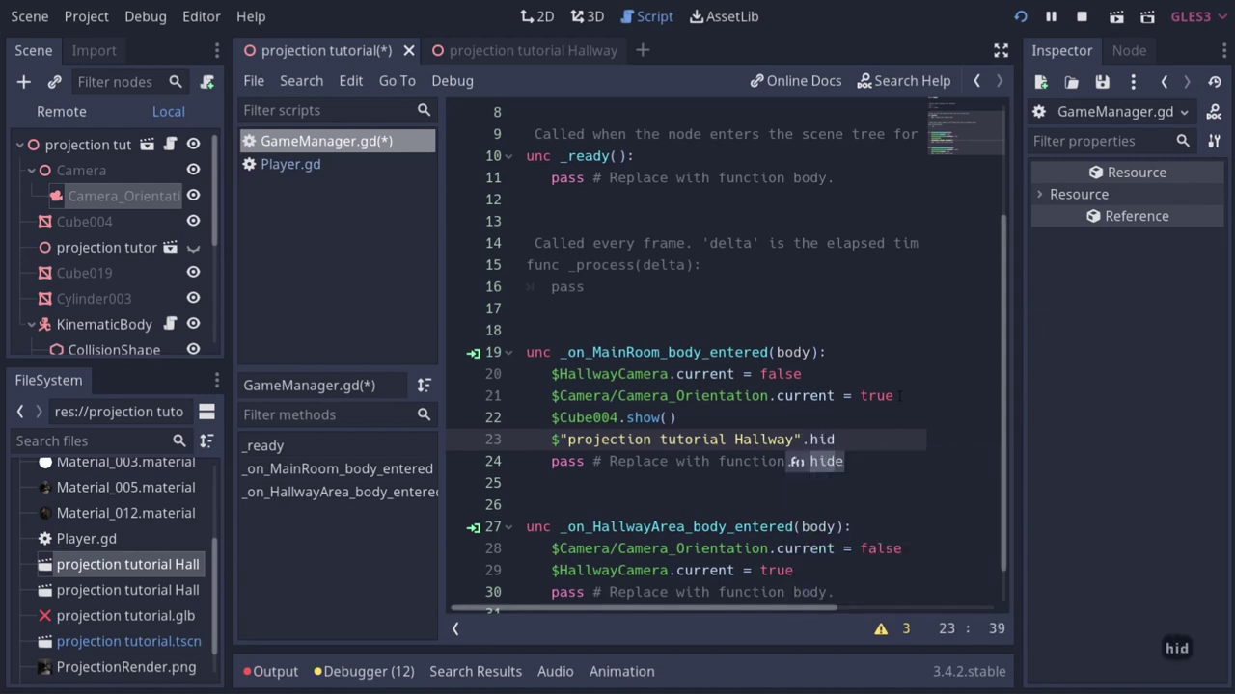
key(Tab)
text()))
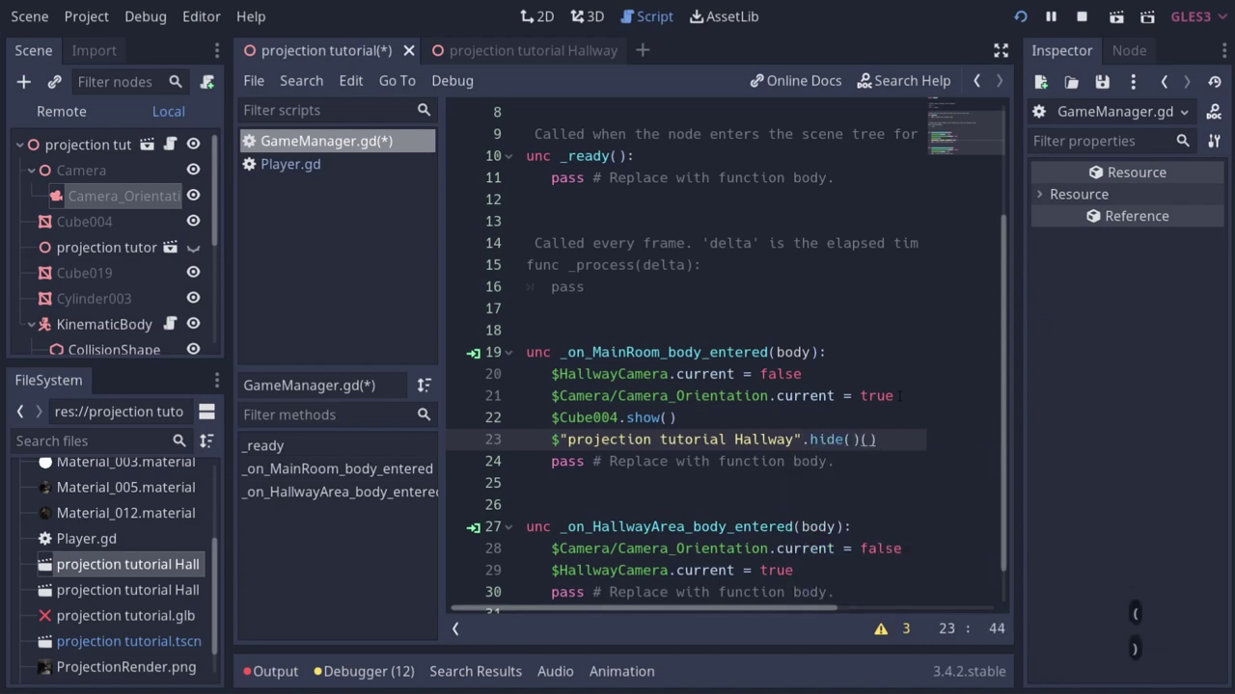
key(BackSpace)
key(BackSpace)
Copy the Cube004 and projection tutorial Hallway visibility lines into _on_HallwayArea_body_entered, below the HallwayCamera line.
shift+click(548, 418)
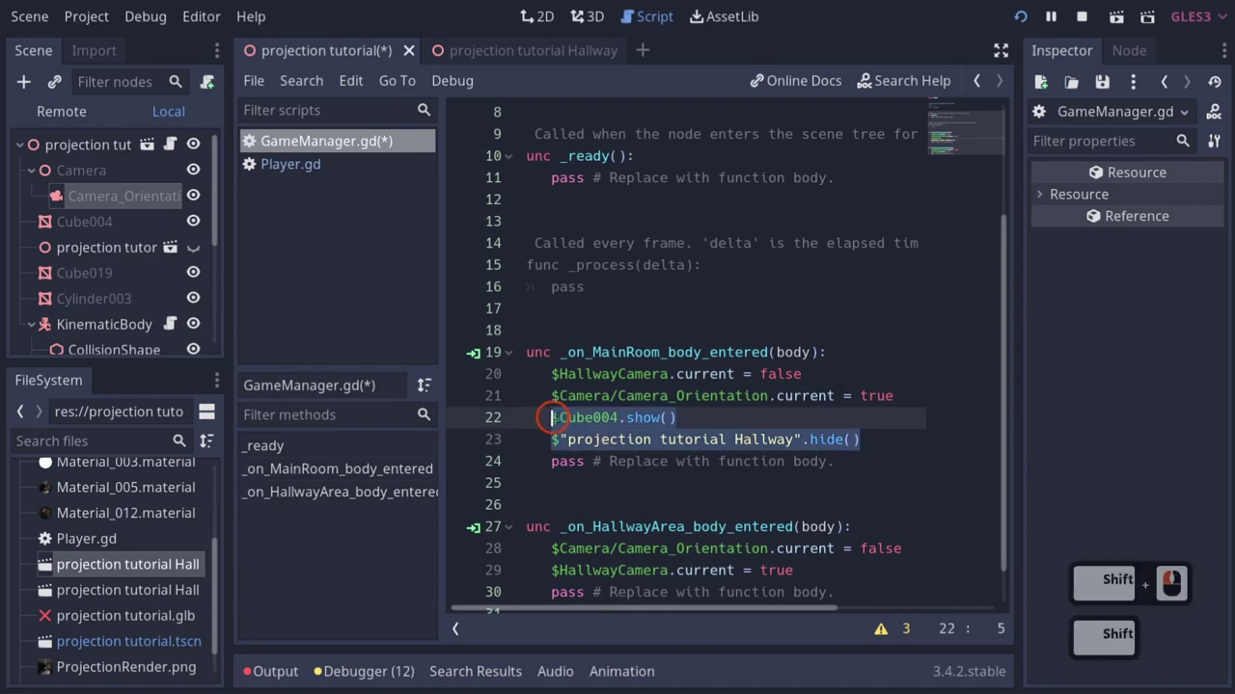
key(ctrl+c)
scroll(804, 460, down, 2)
click(833, 527)
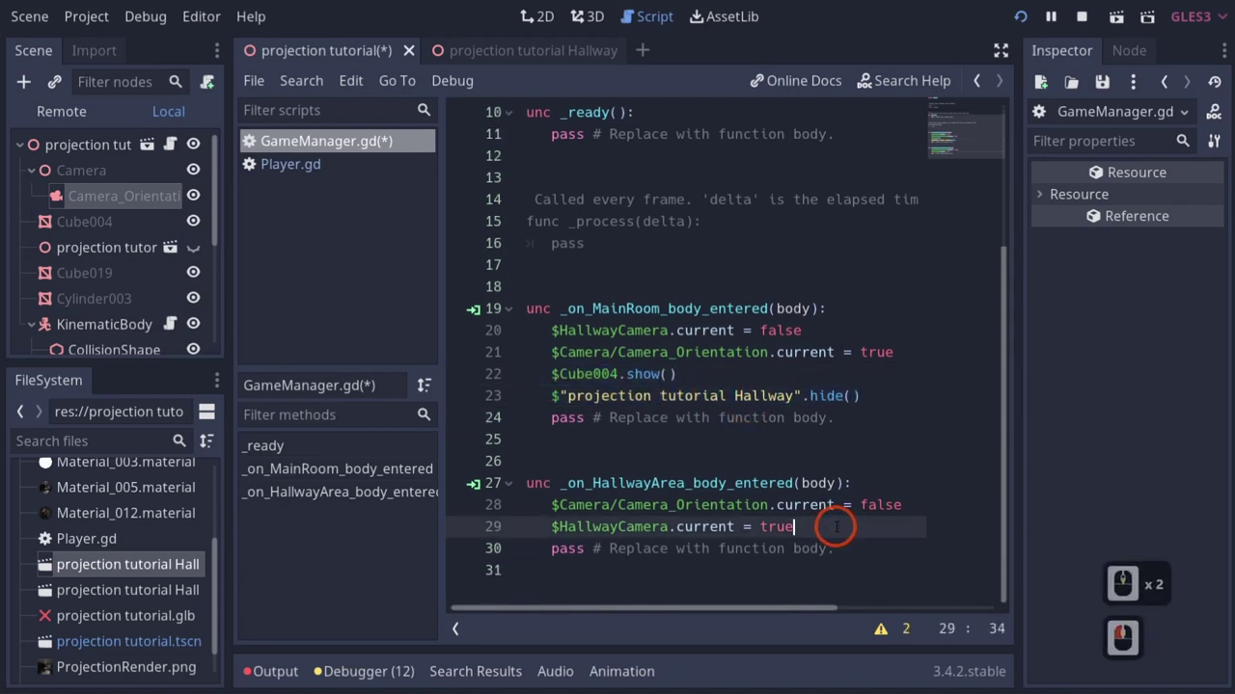
key(Return)
key(ctrl+v)
Swap the calls in _on_HallwayArea_body_entered so Cube004 uses hide() and projection tutorial Hallway uses show().
double_click(827, 570)
key(ctrl+c)
double_click(642, 549)
key(ctrl+v)
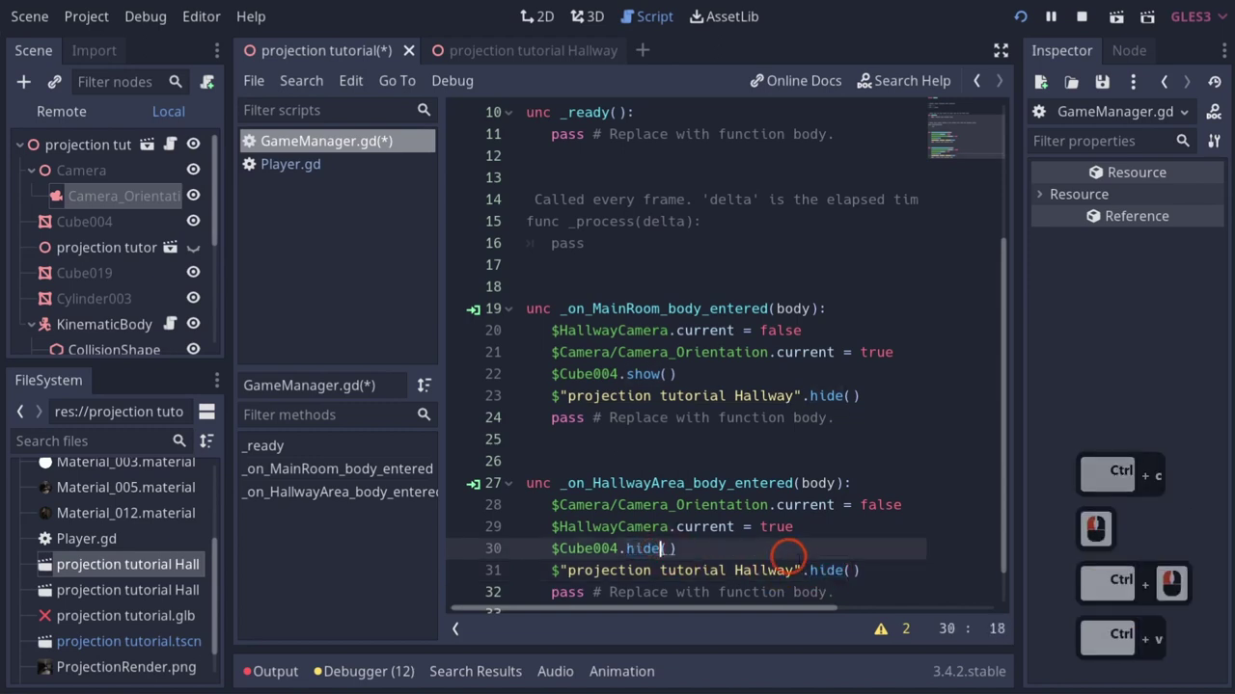
double_click(642, 374)
key(ctrl+c)
double_click(827, 570)
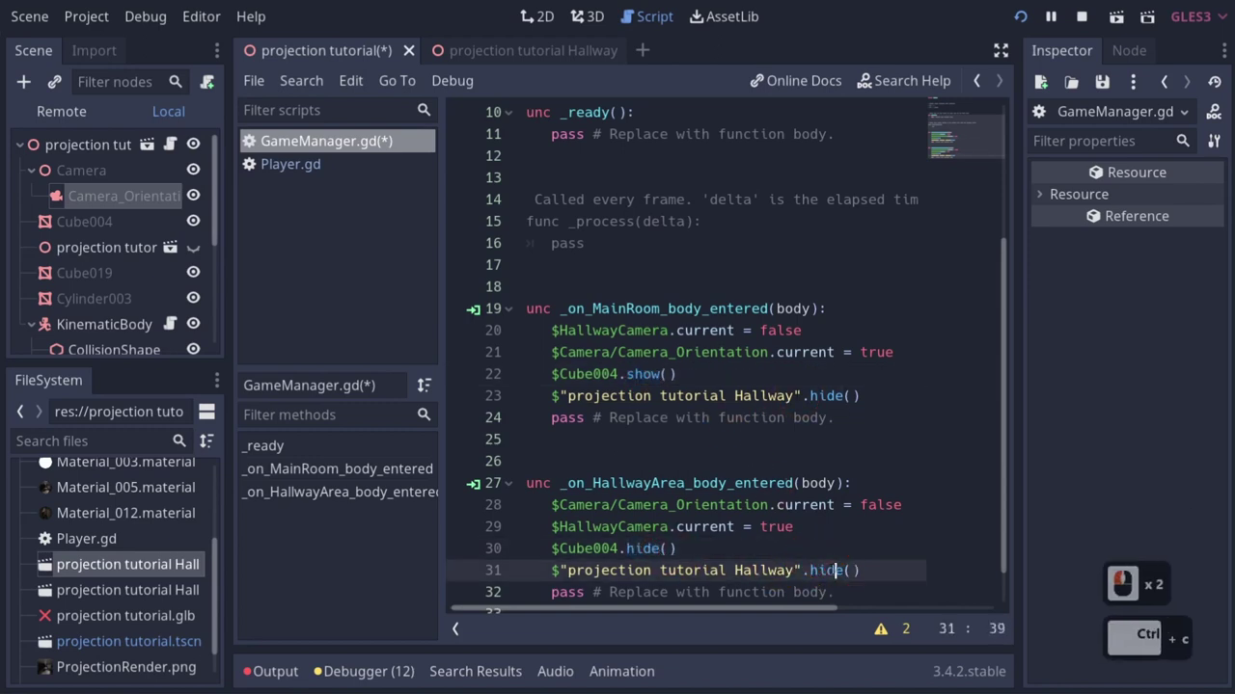
key(ctrl+v)
Save the script, run the project and walk the player between the main room and hallway to test the switching.
key(ctrl+s)
click(1021, 16)
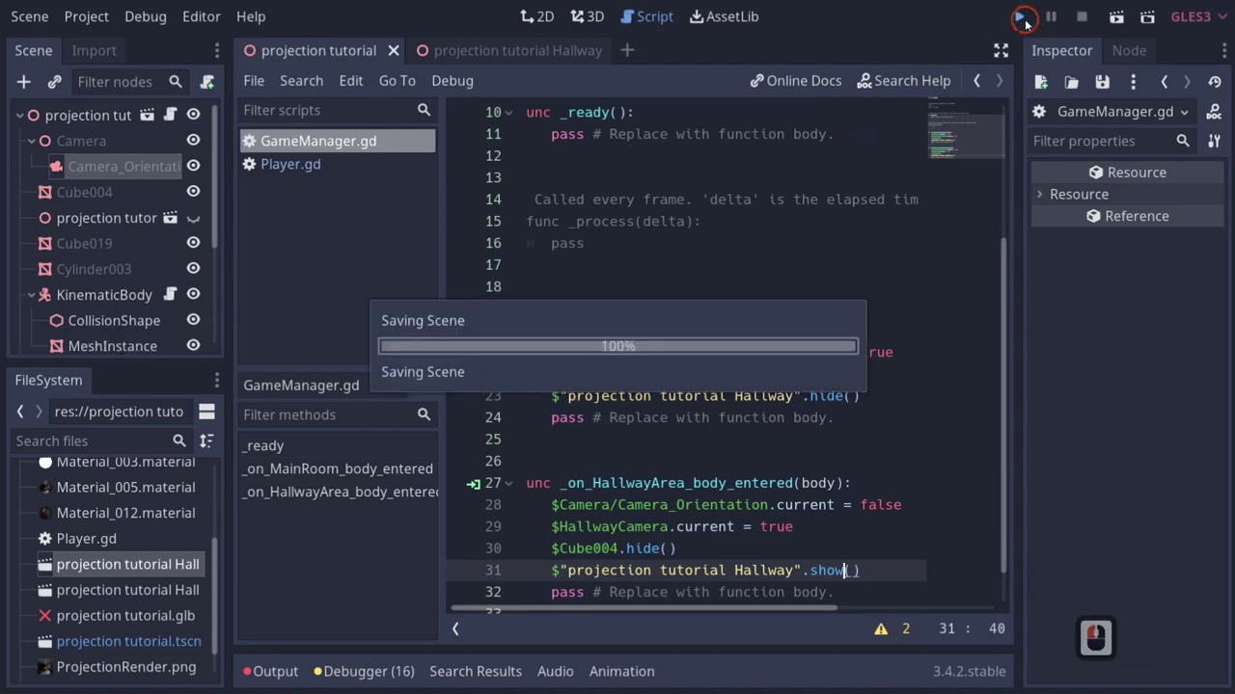
key(Down)
key(Down)
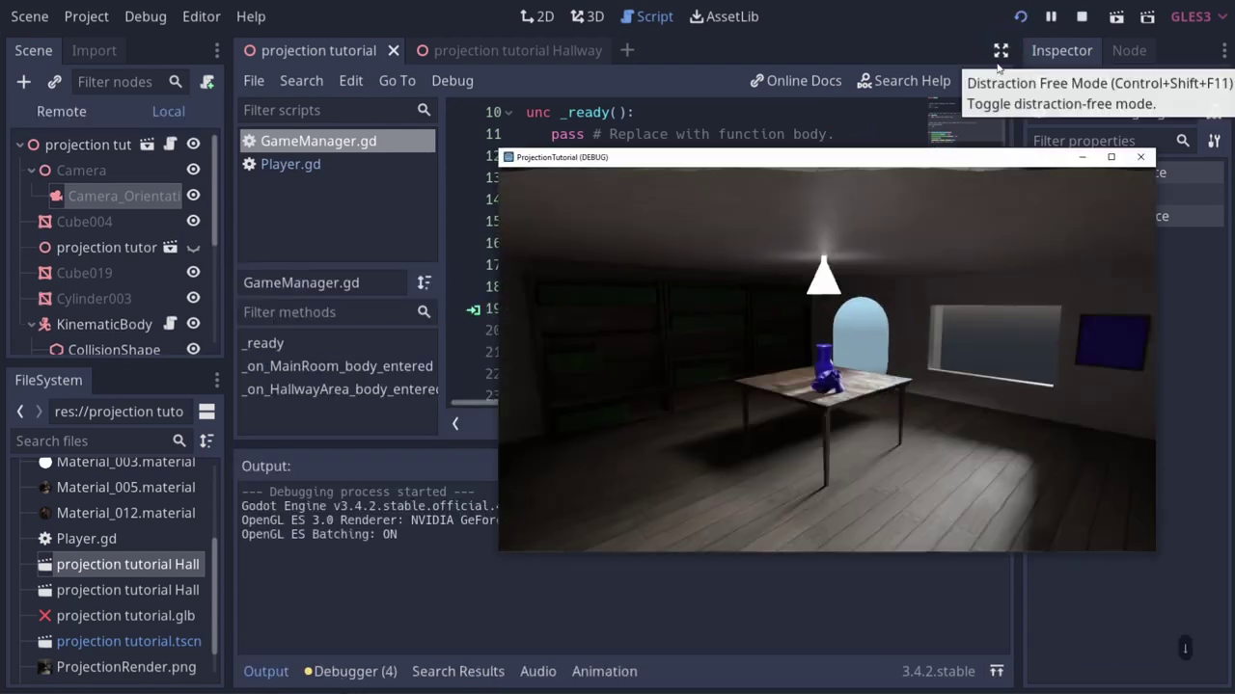
key(Right)
key(Left)
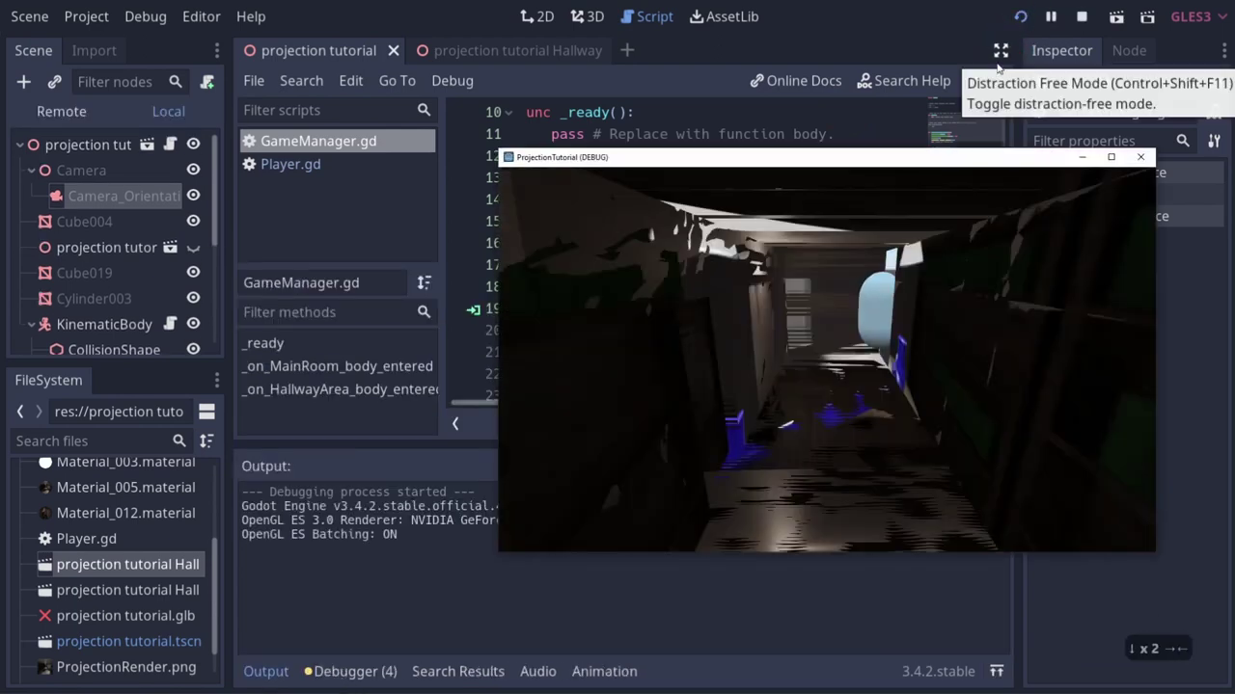
key(Left)
key(Left)
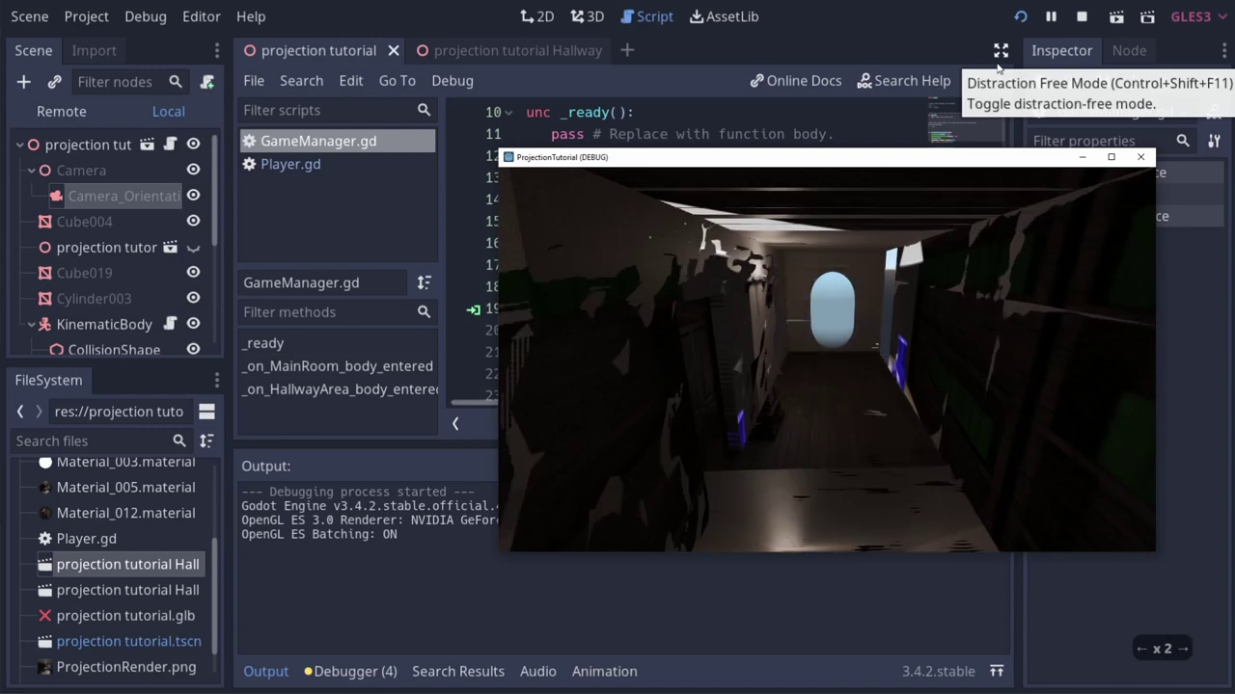
key(Right)
key(Right)
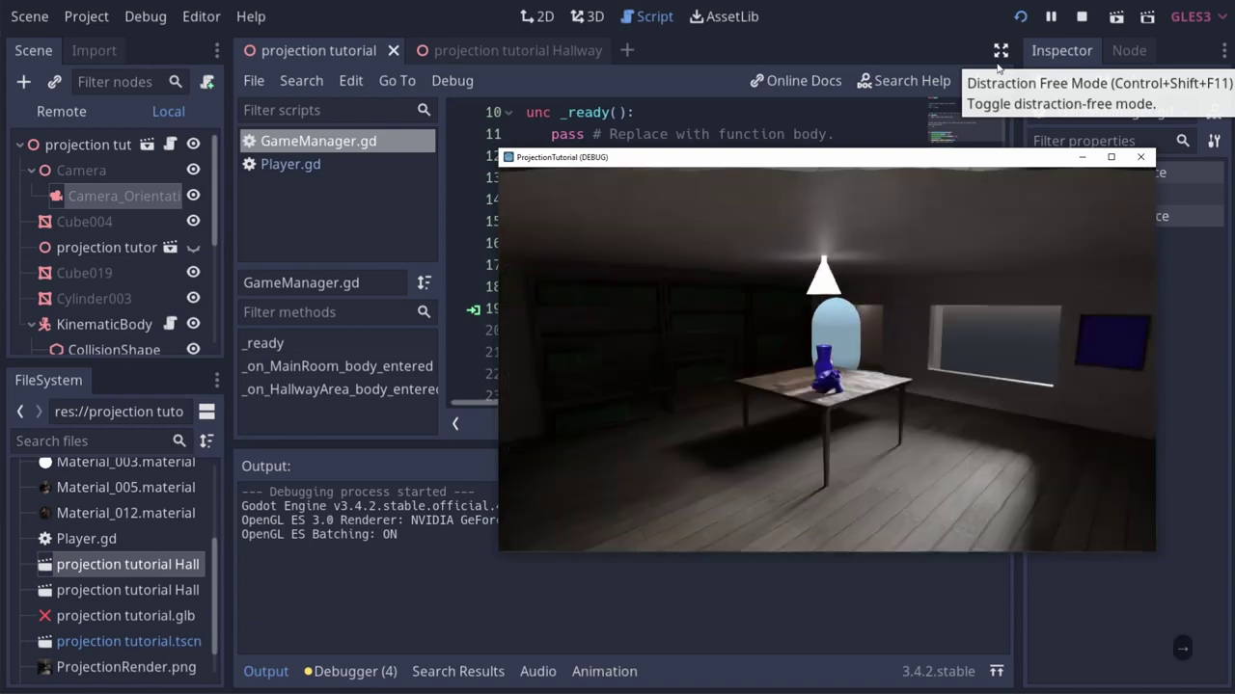
key(Left)
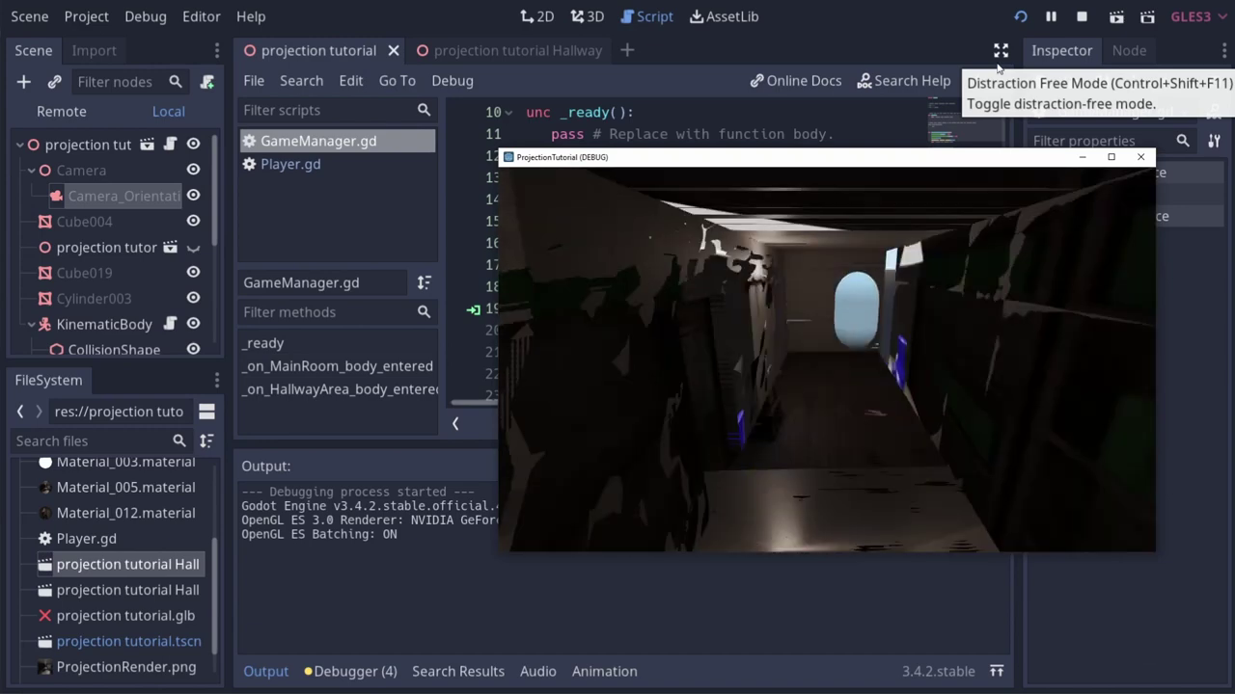
Comment out the projection tutorial Hallway show() line in _on_HallwayArea_body_entered, save, and run the project once more before closing the game.
drag(639, 154, 1087, 50)
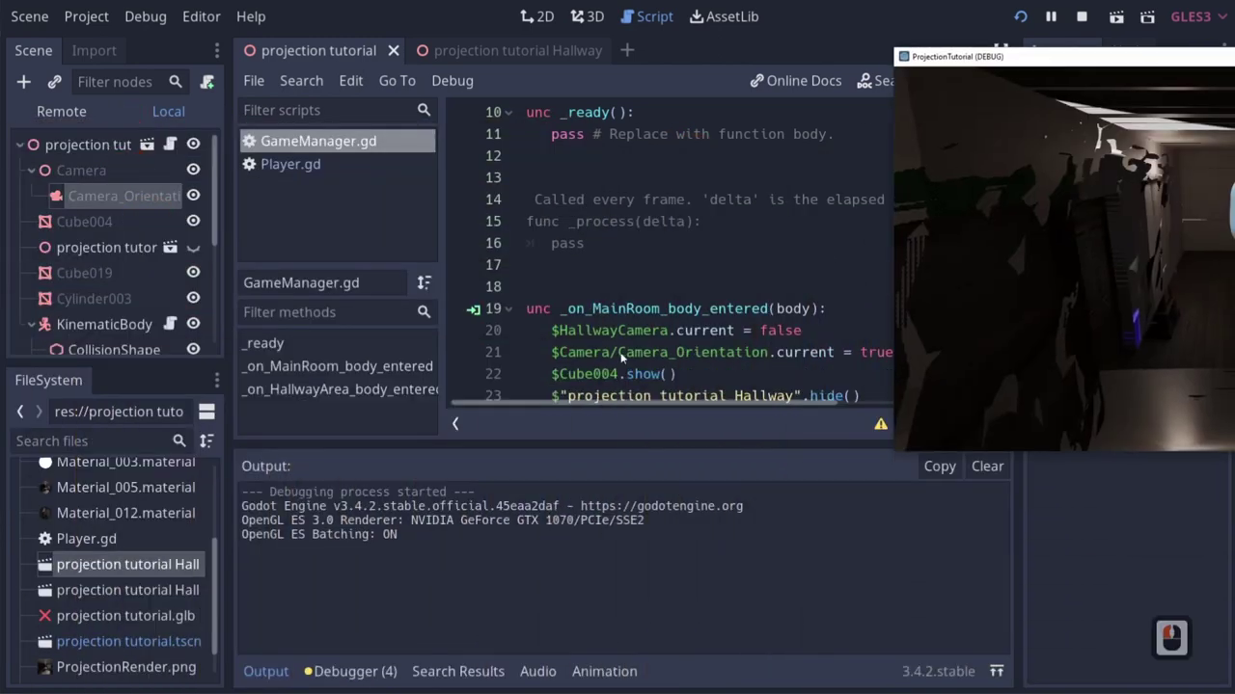
click(622, 366)
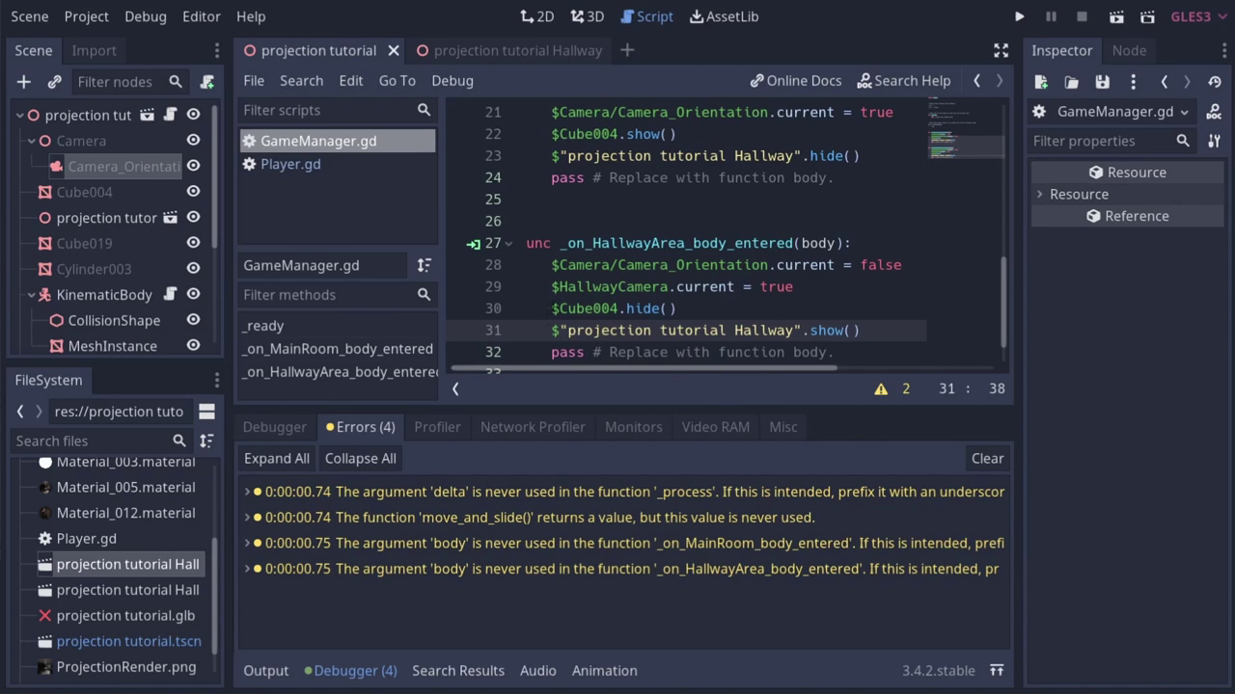
click(551, 330)
text(#)
key(ctrl+s)
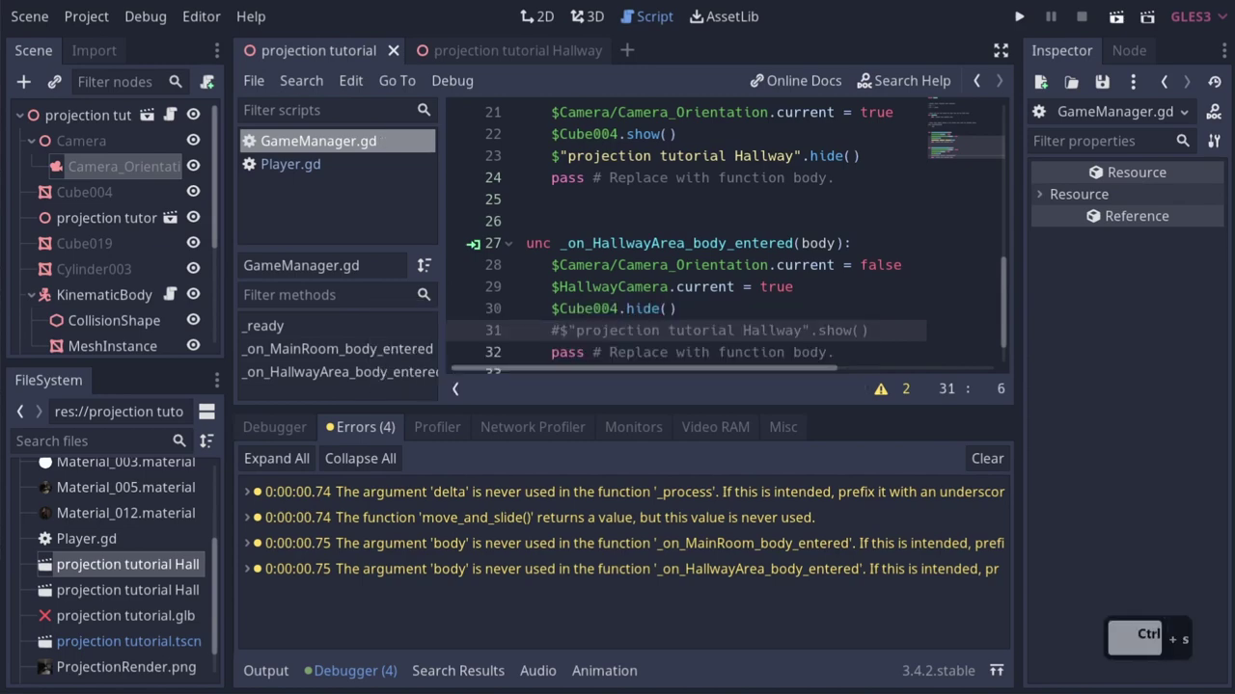
click(1020, 17)
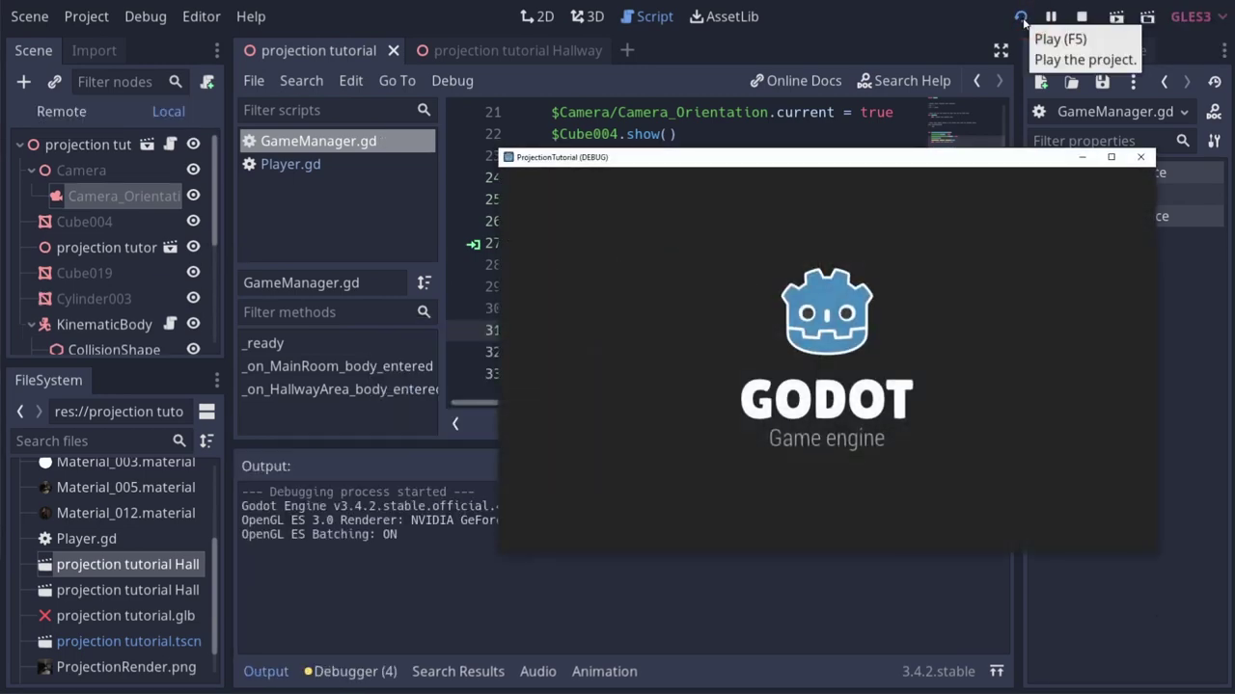
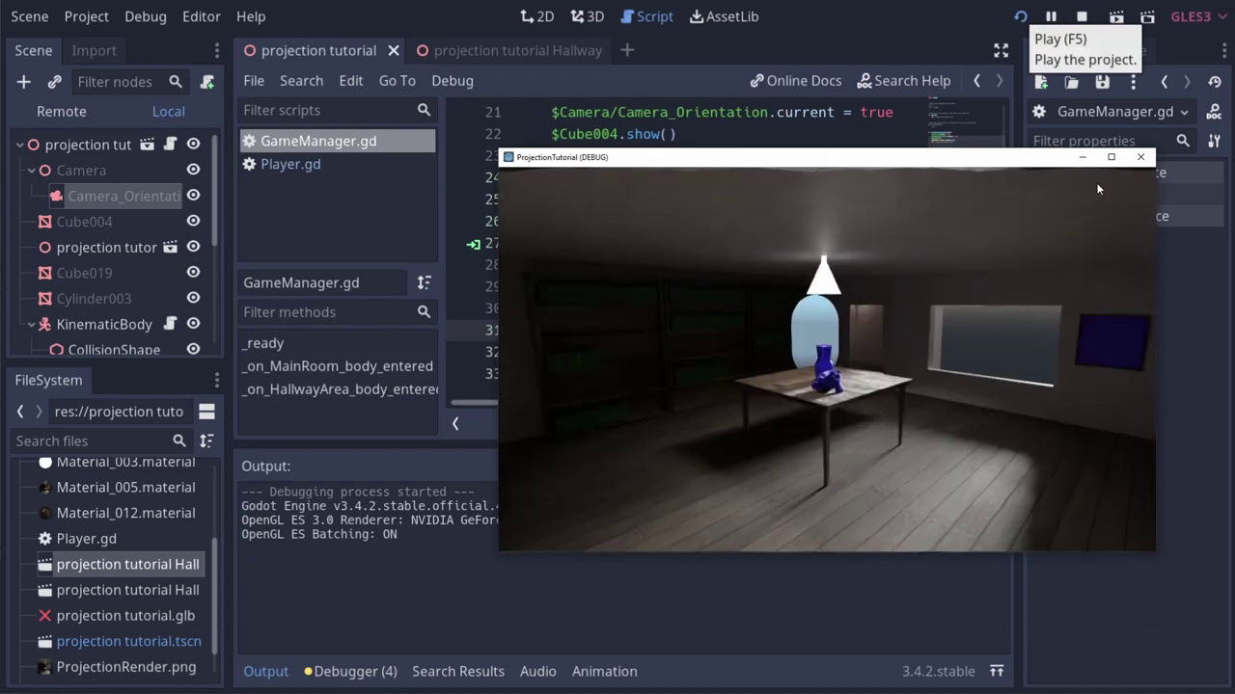
click(1147, 165)
Toggle Cube004's visibility in the 3D view and compare it with the hallway scene to check which mesh it is.
click(482, 52)
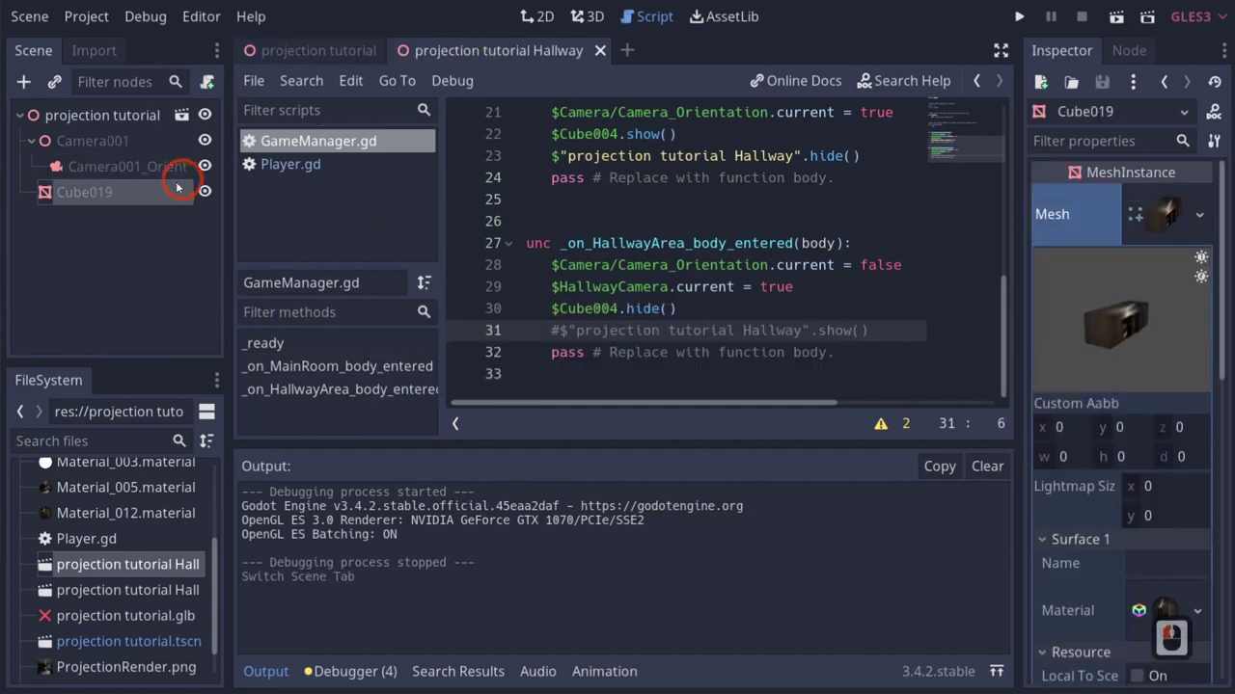
click(318, 50)
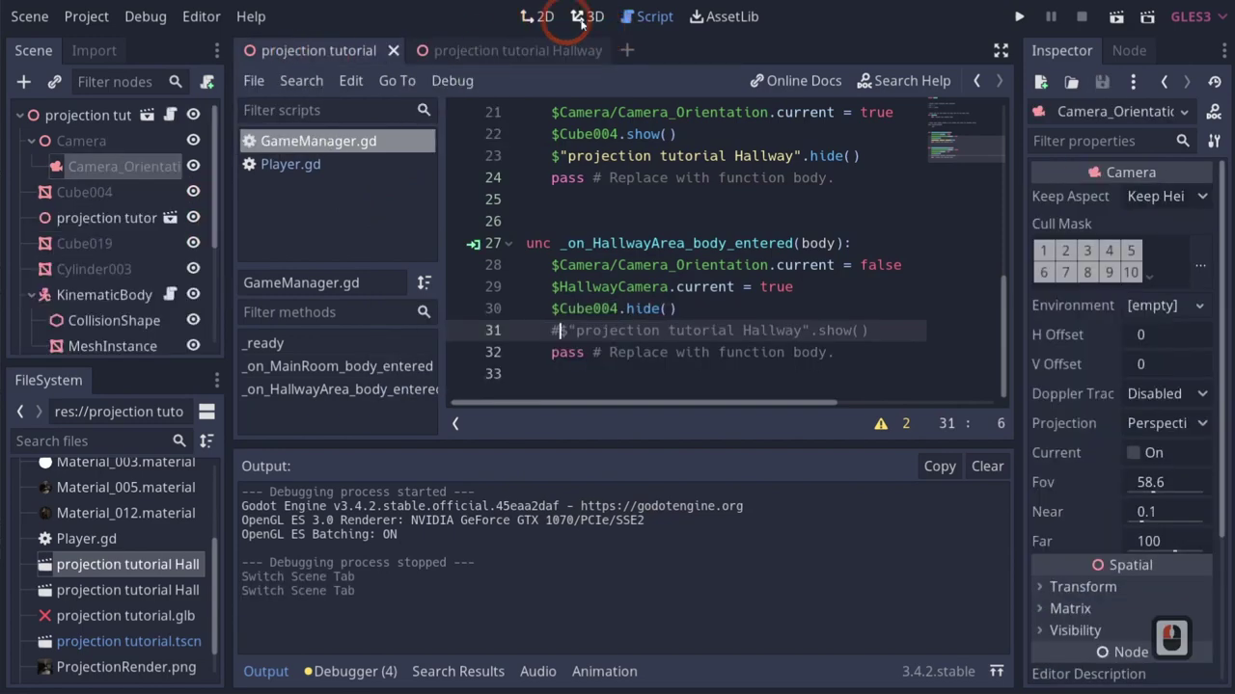
click(586, 16)
click(193, 192)
click(193, 192)
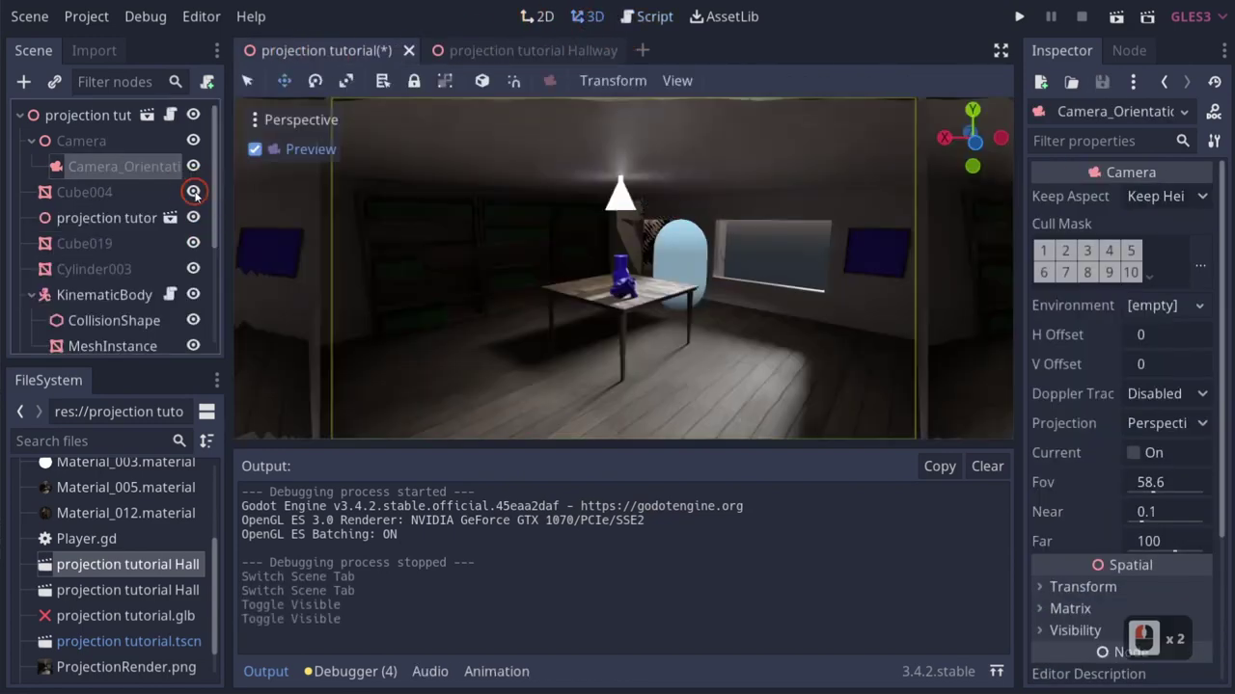
click(193, 192)
click(193, 192)
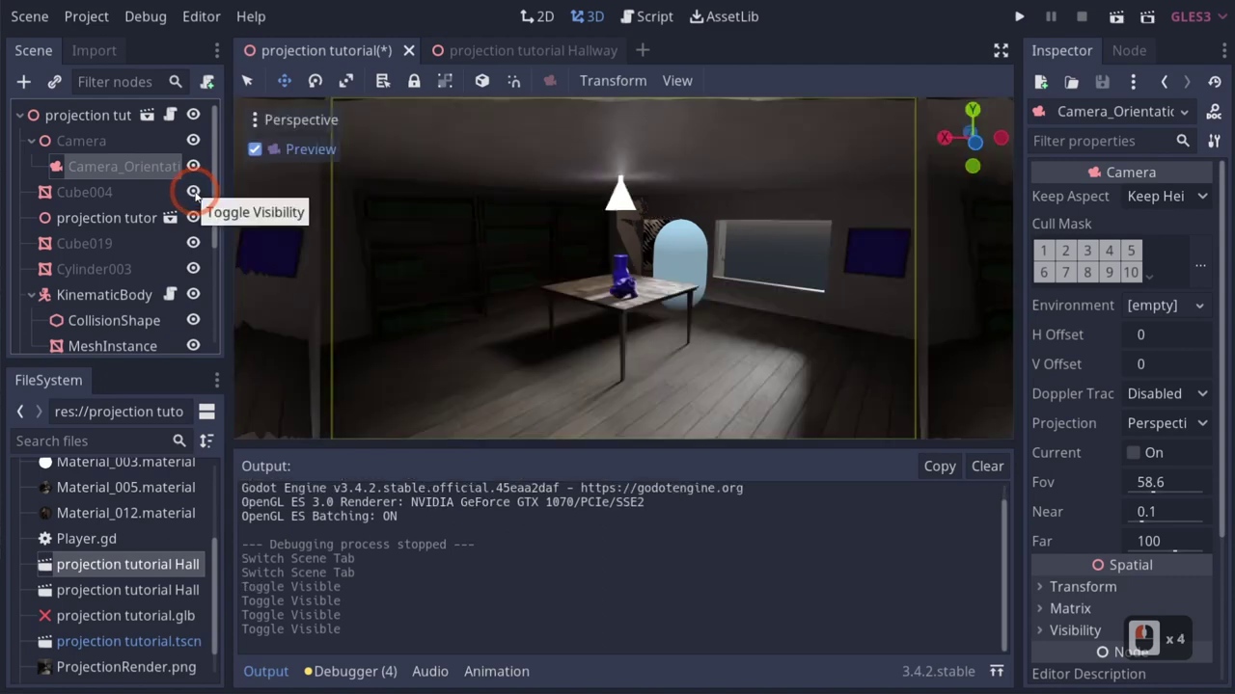
click(495, 56)
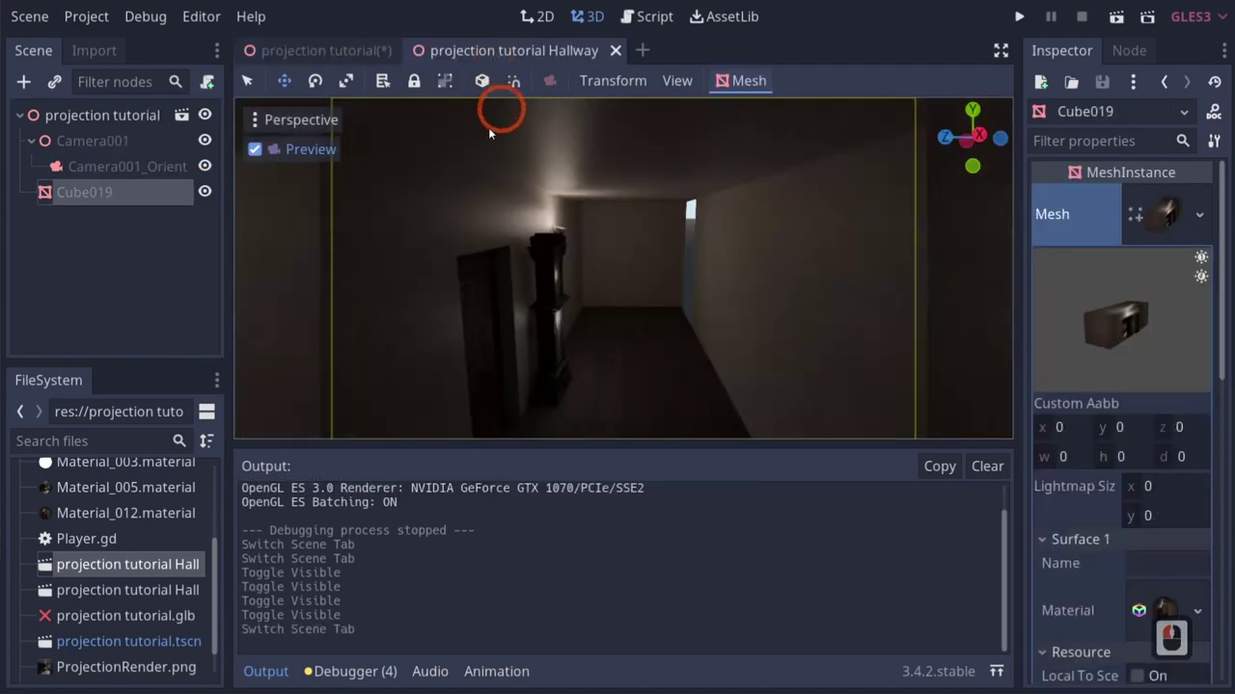
click(354, 52)
Remove the Cube004 reference from the hide() line in _on_HallwayArea_body_entered and start a new node path with $.
double_click(172, 114)
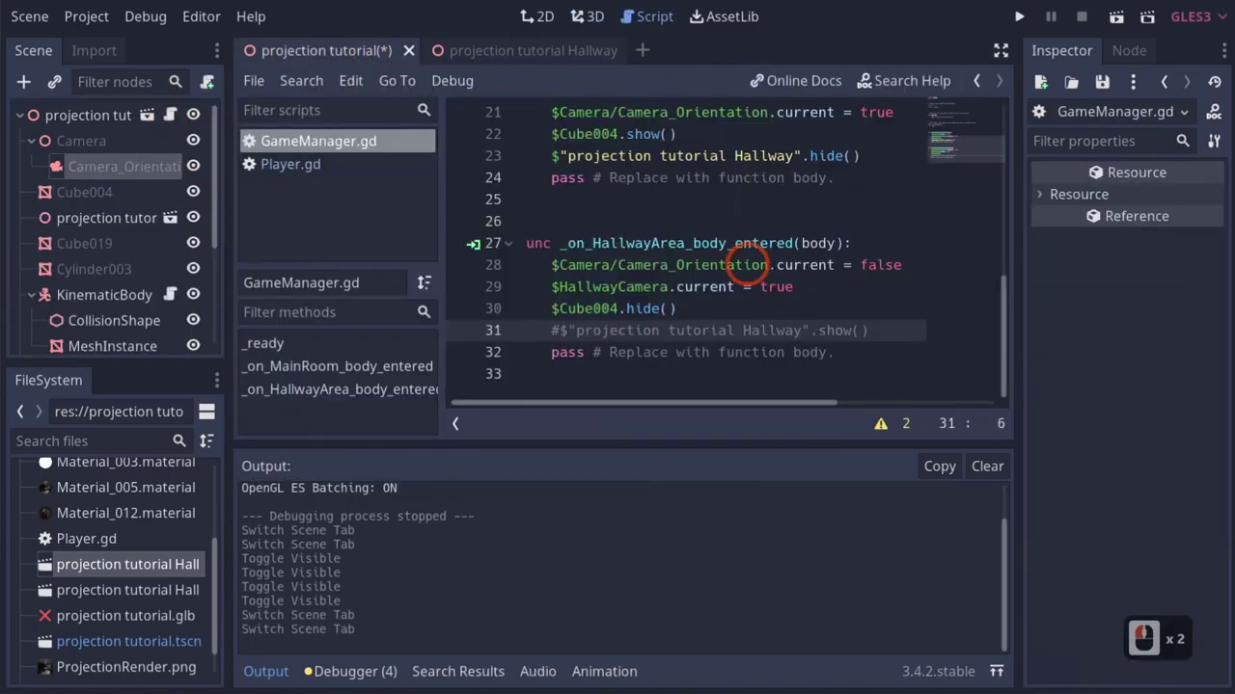
double_click(608, 309)
key(BackSpace)
key(BackSpace)
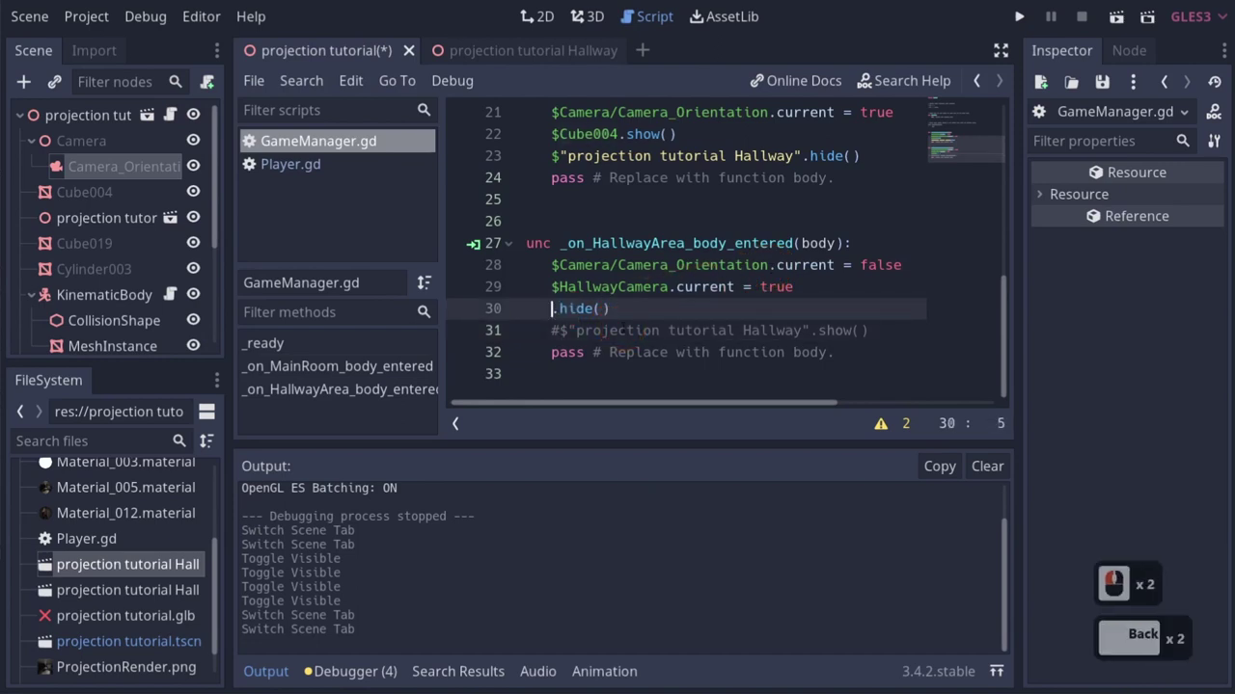
text($)
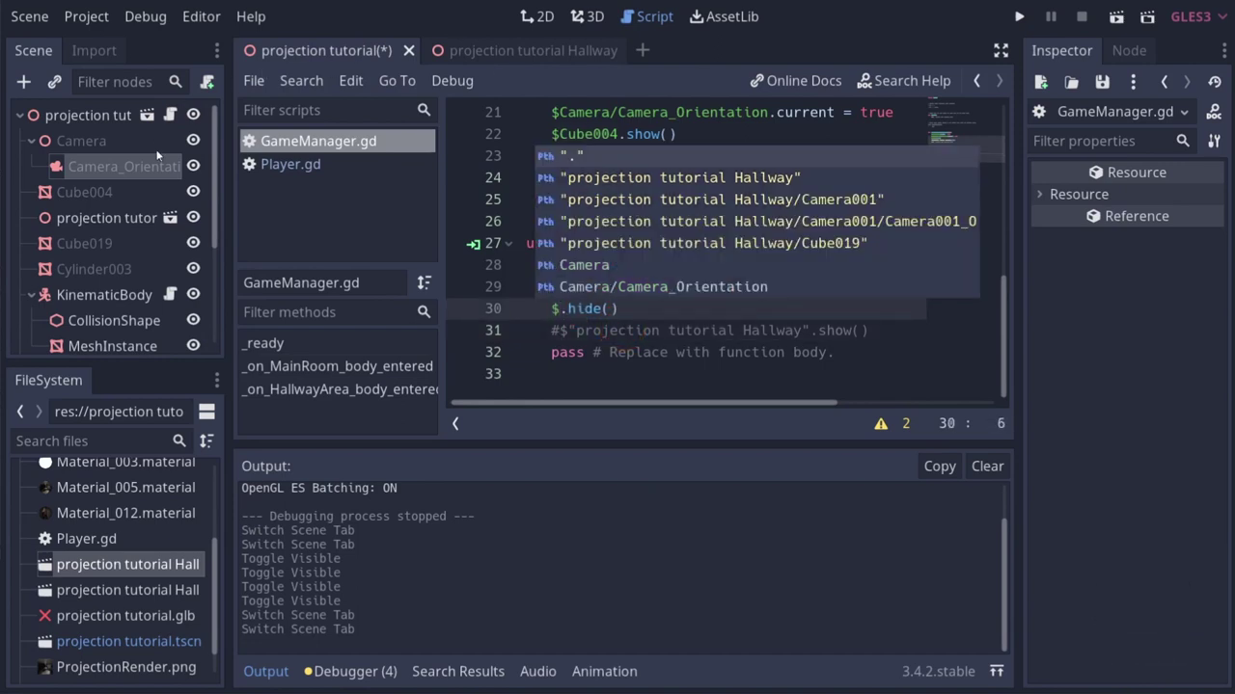
Toggle Cube019's visibility to identify its mesh, compare it with the hallway scene, and reopen the GameManager.gd script.
click(84, 192)
click(84, 243)
click(191, 243)
click(191, 243)
click(191, 243)
click(191, 244)
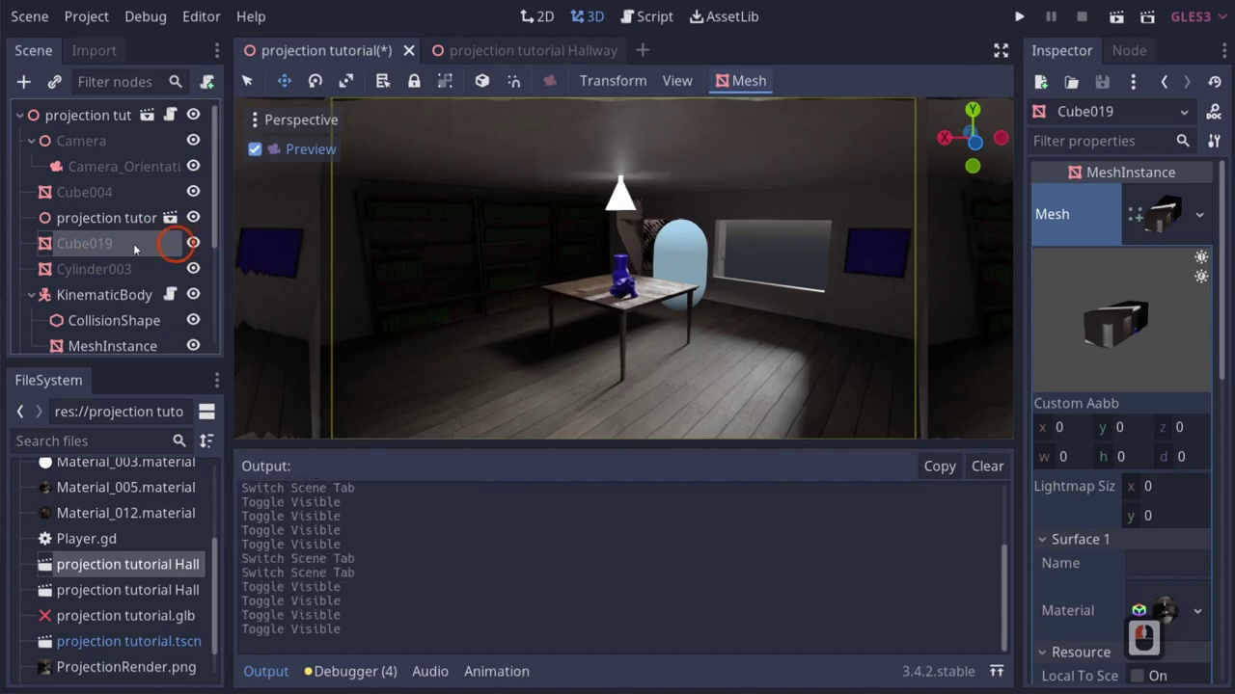
click(478, 50)
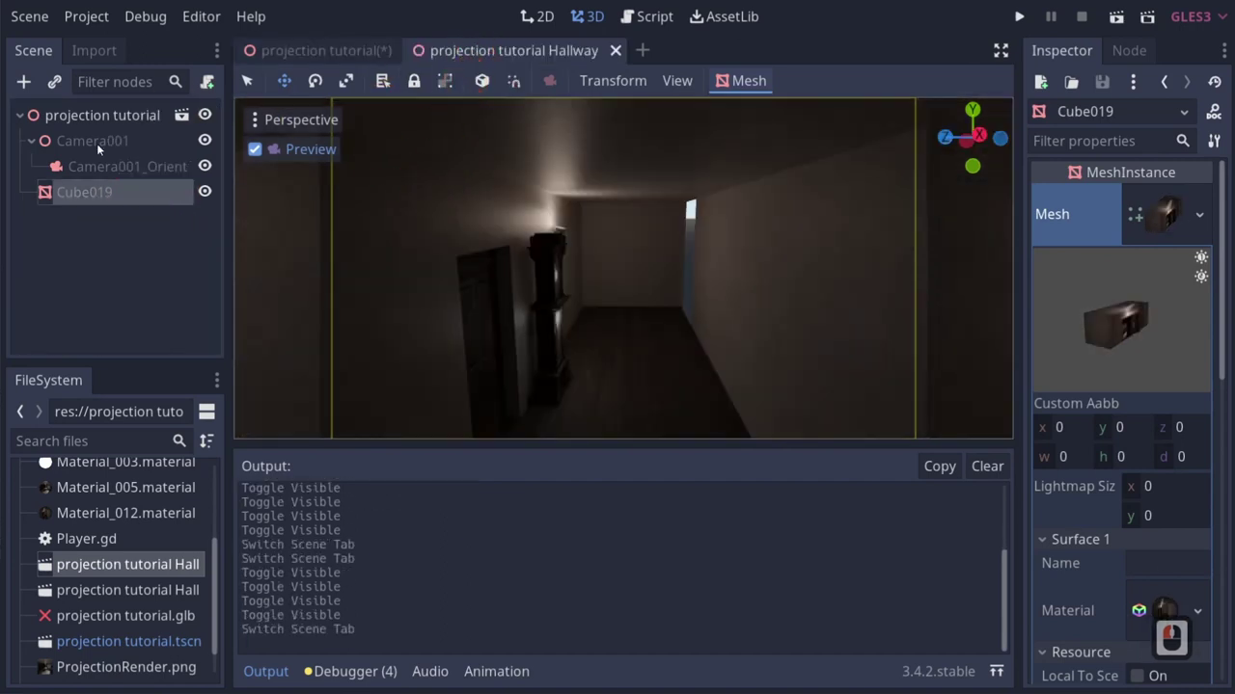
click(318, 51)
click(180, 114)
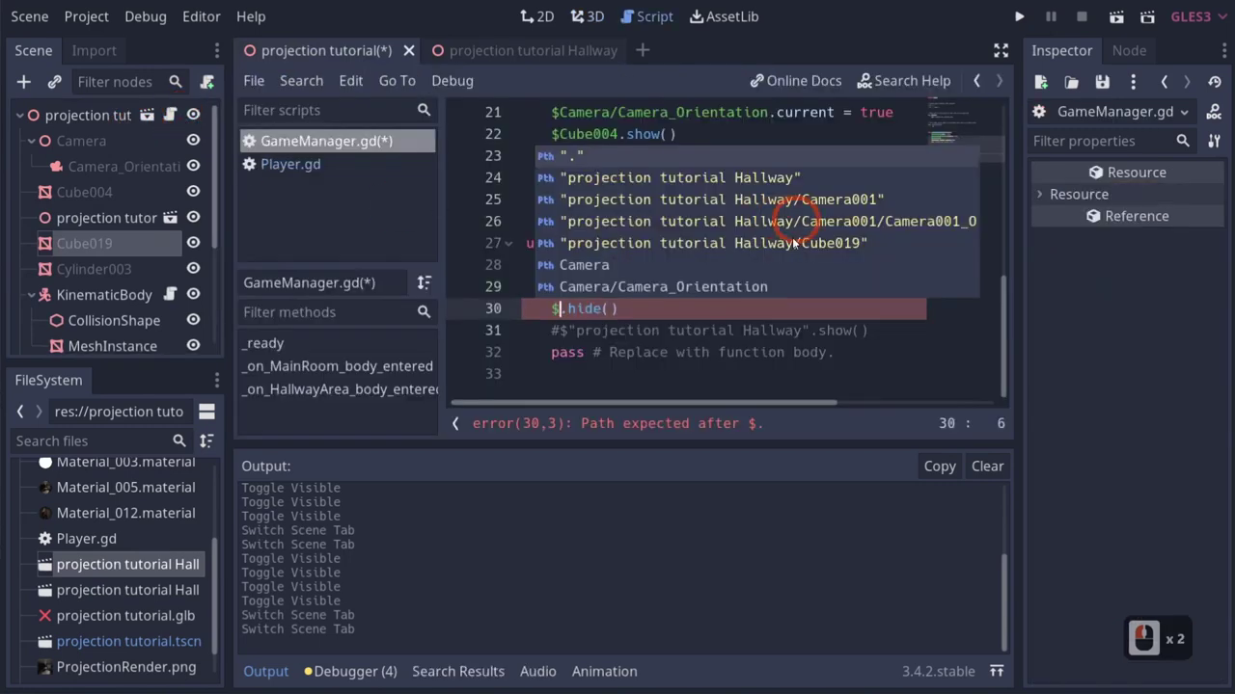
Complete the hide() line in _on_HallwayArea_body_entered as $Cube019.hide() and save the script.
text(cute)
key(BackSpace)
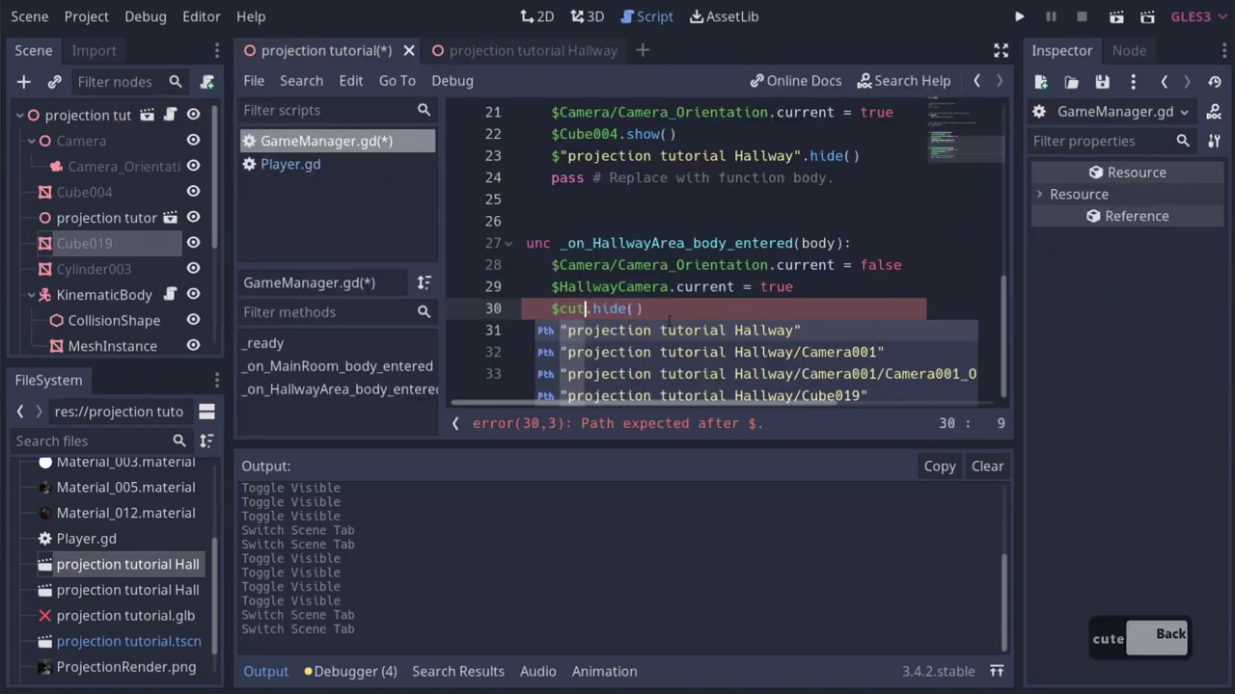
key(BackSpace)
key(BackSpace)
key(BackSpace)
click(617, 260)
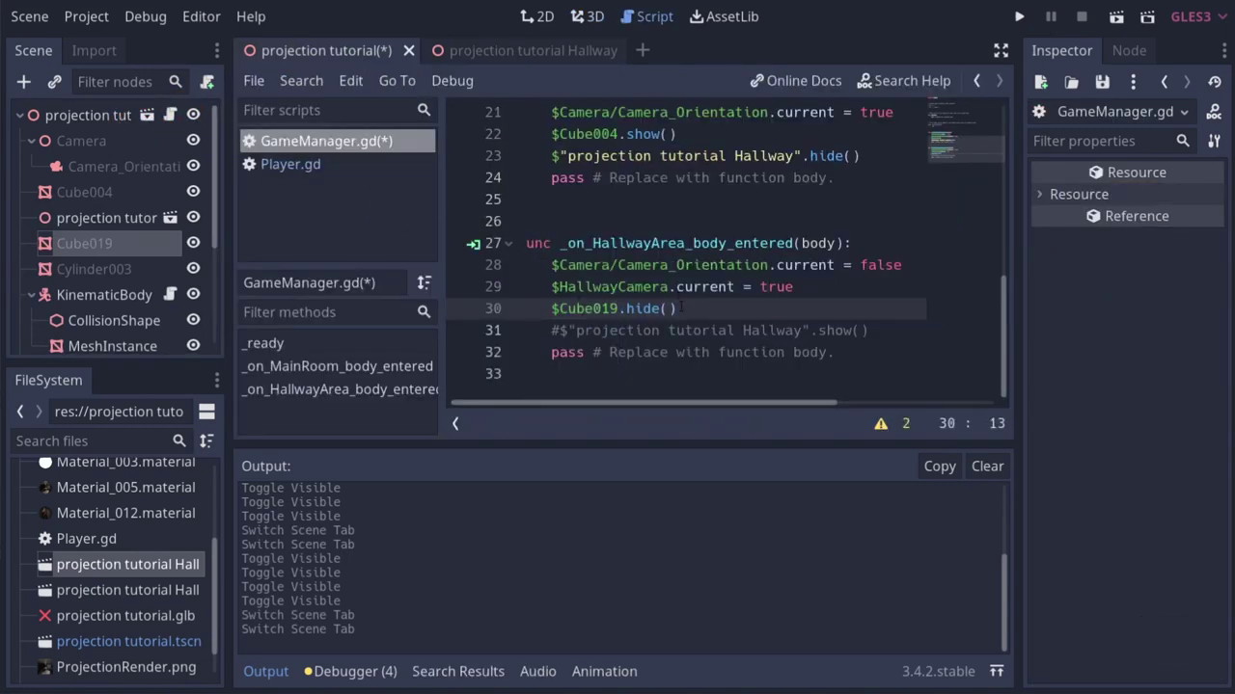
key(ctrl+s)
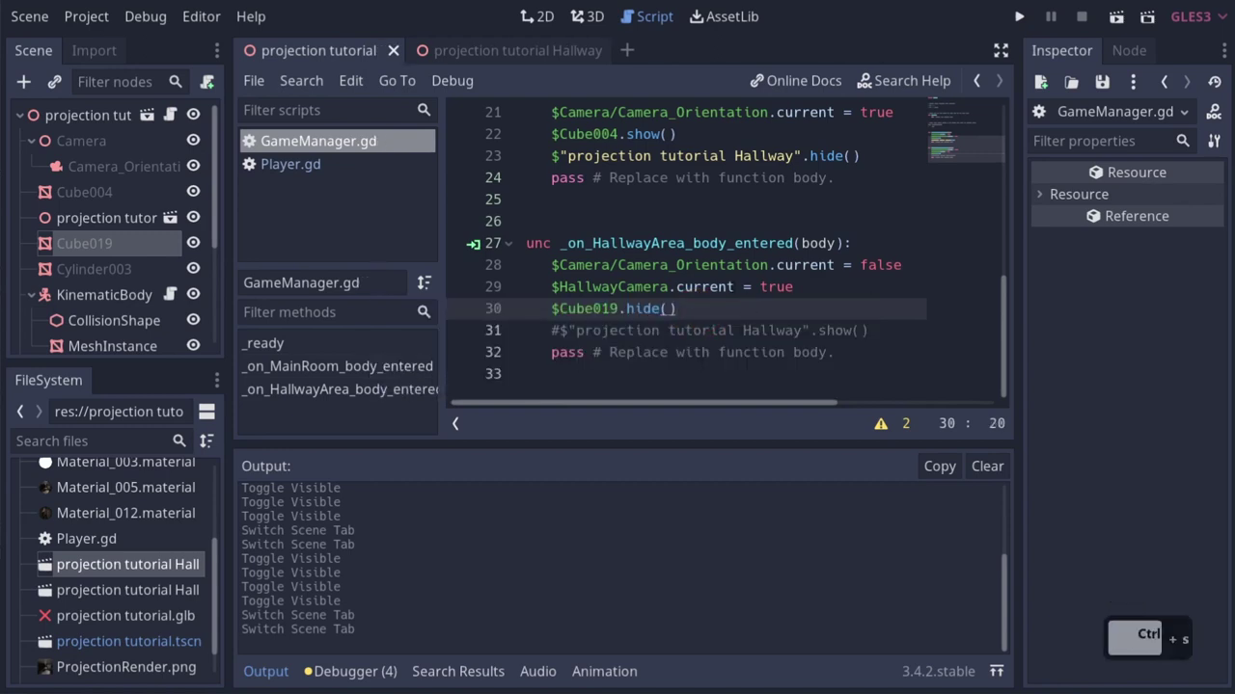
Uncomment the projection tutorial Hallway show() line in _on_HallwayArea_body_entered, hide the hallway instance in the scene tree, and save.
click(561, 330)
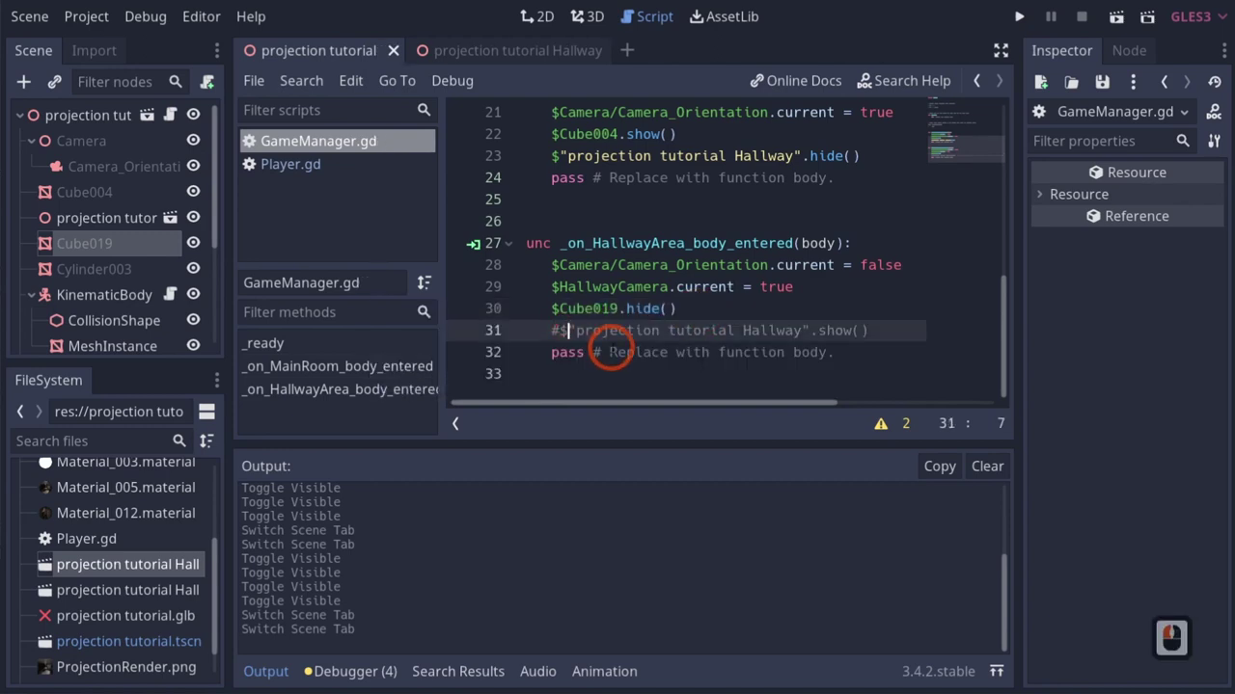
key(BackSpace)
scroll(731, 316, up, 1)
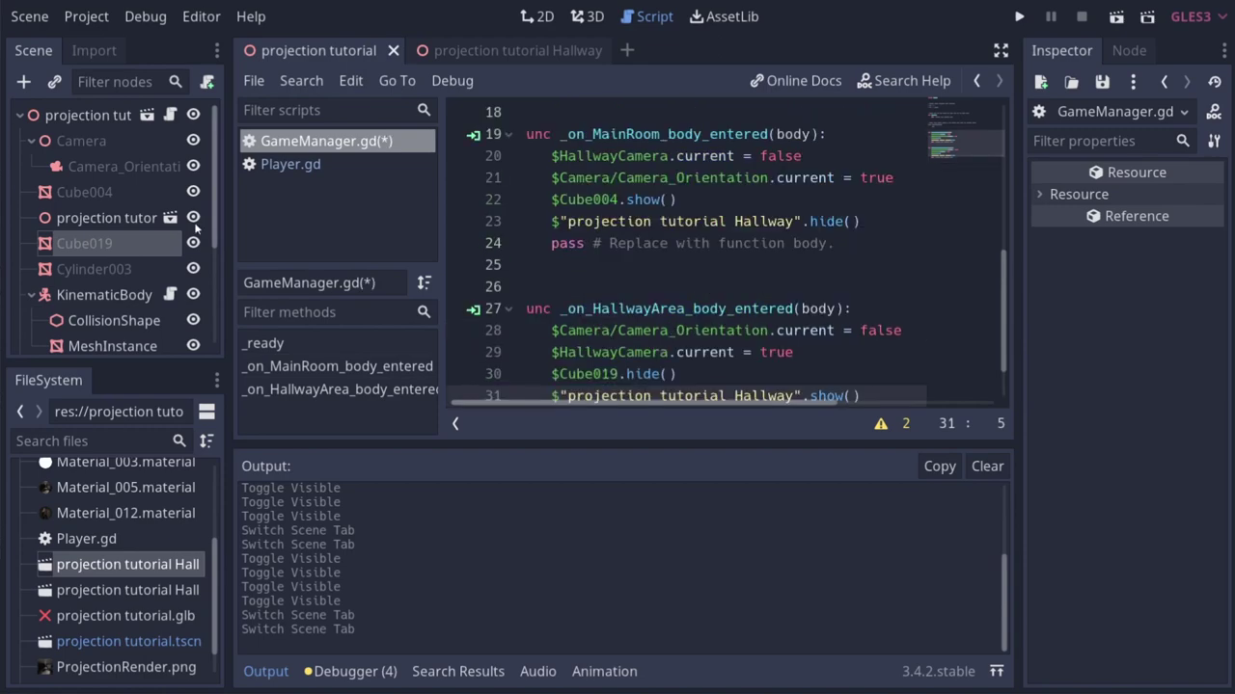
click(193, 219)
click(574, 286)
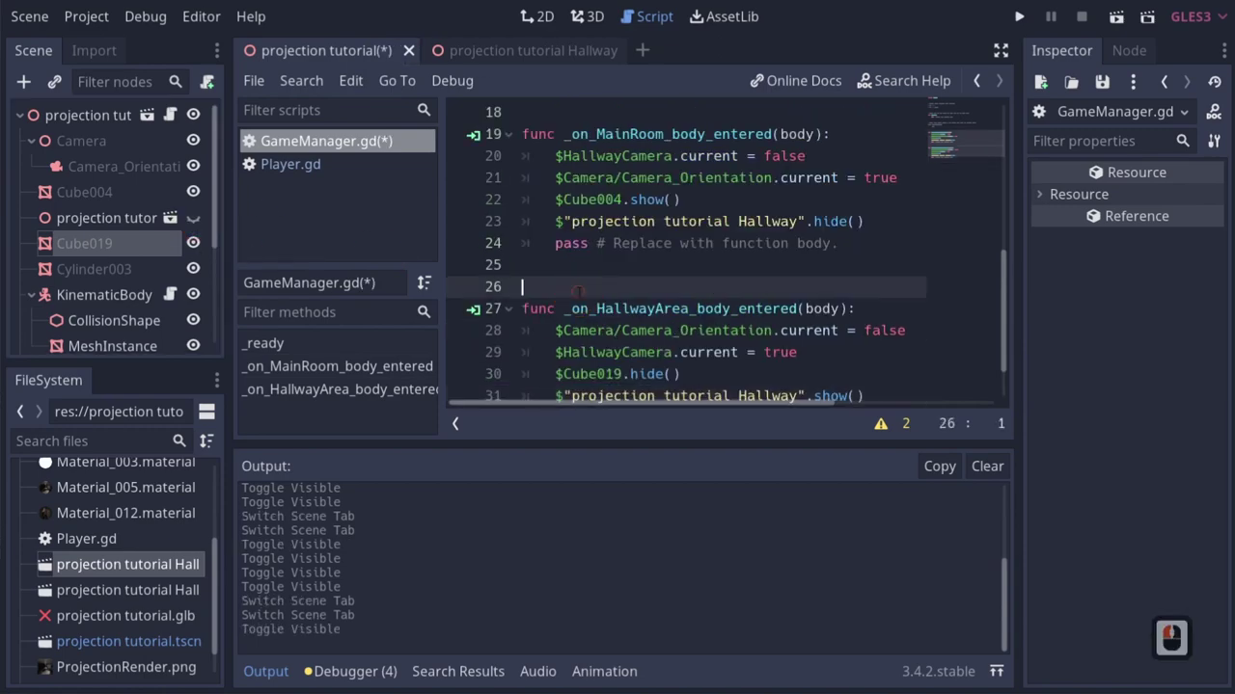
key(ctrl+s)
Run the project and walk the player from the main room into the hallway to test the camera switch.
click(1019, 17)
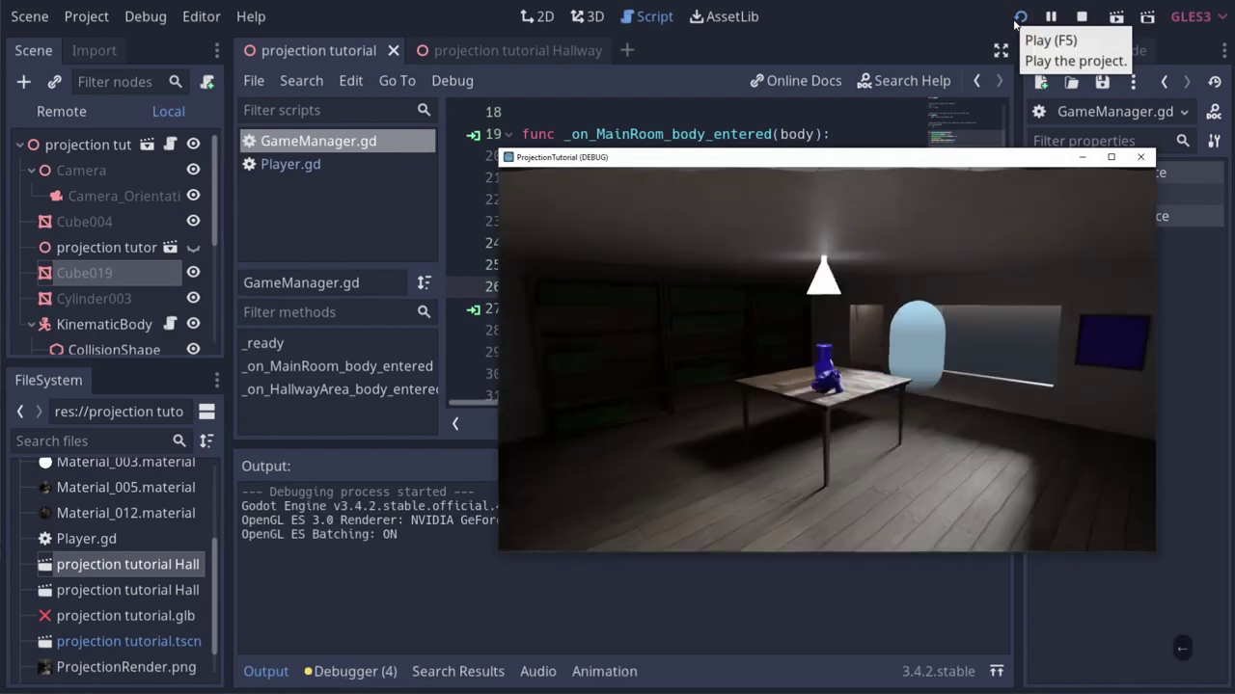
key(Right)
key(Left)
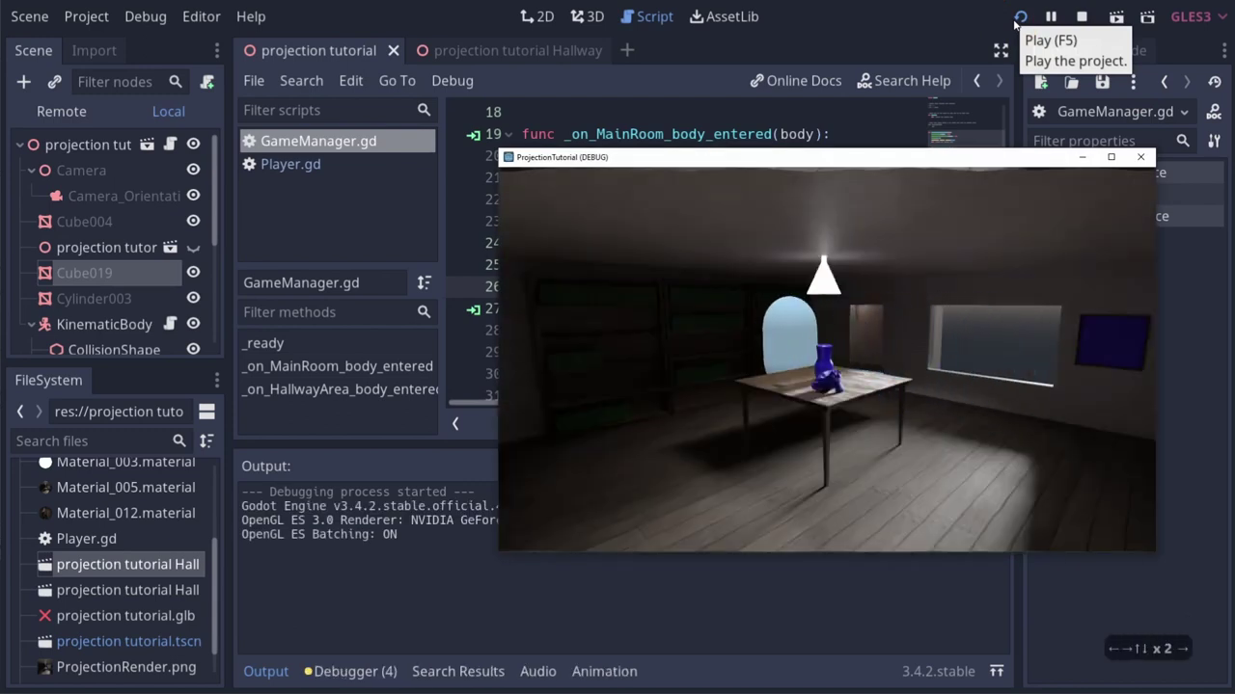
key(Left)
key(Left)
key(Left)
key(Left)
key(Left)
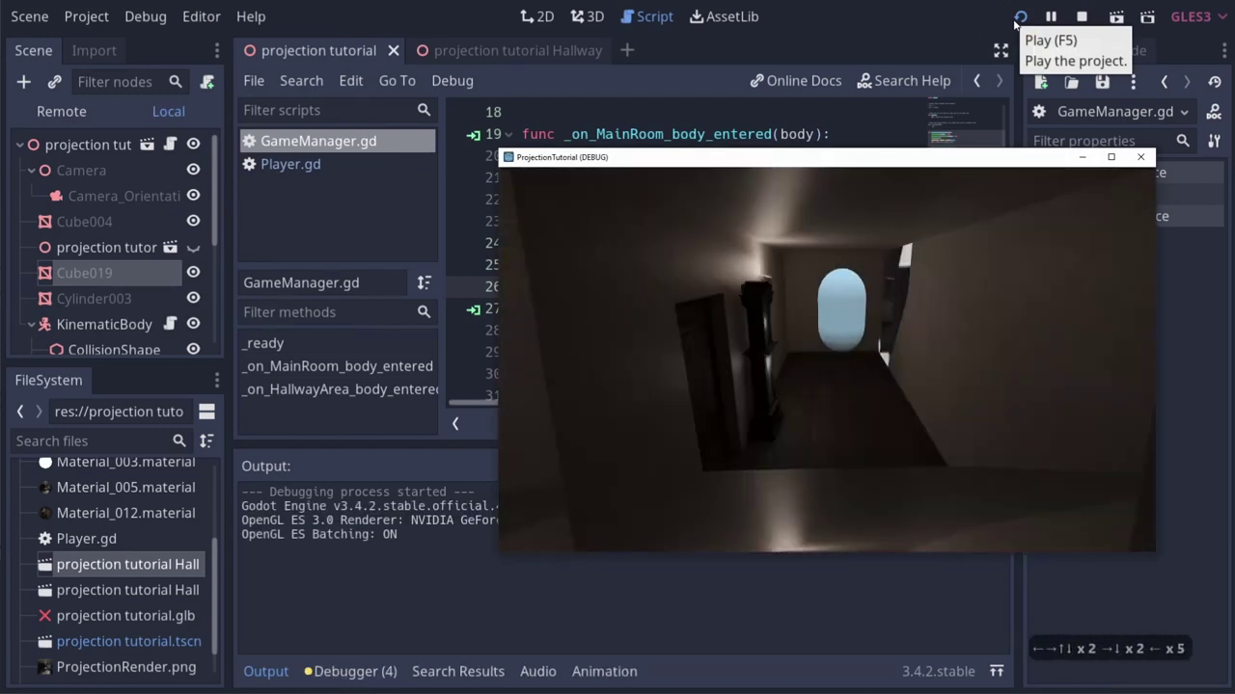
key(Right)
key(Left)
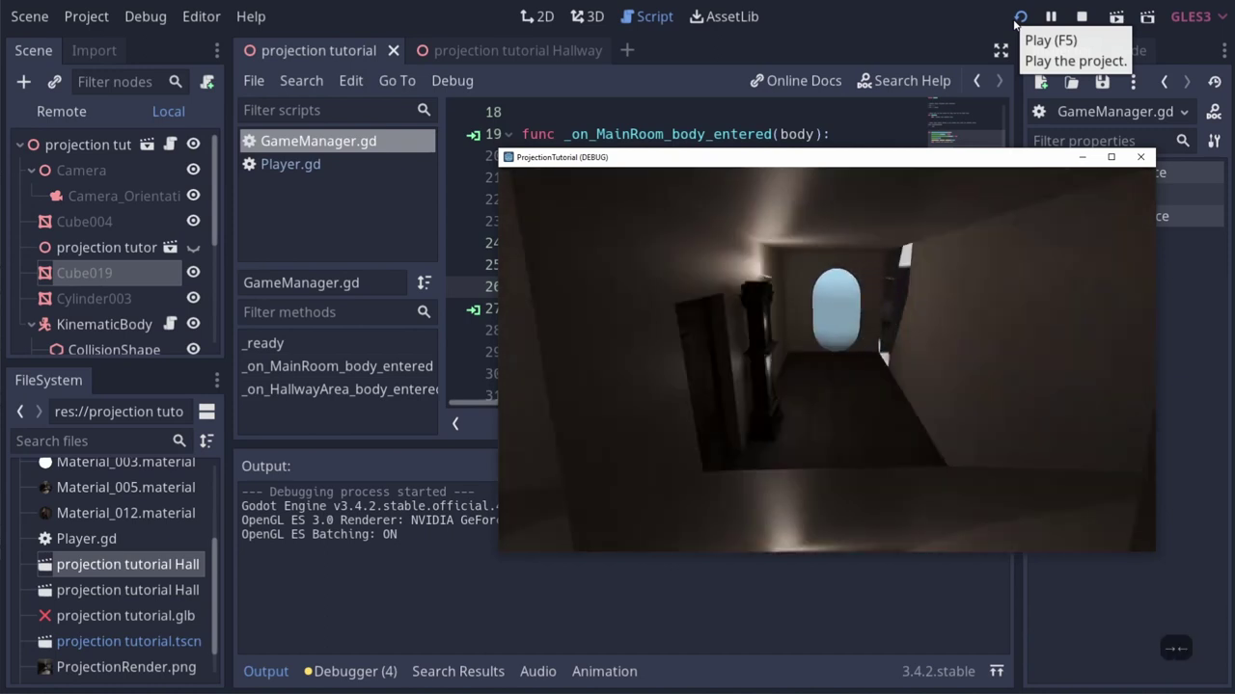
Enlarge the running game window to examine how the hallway is framed.
double_click(733, 444)
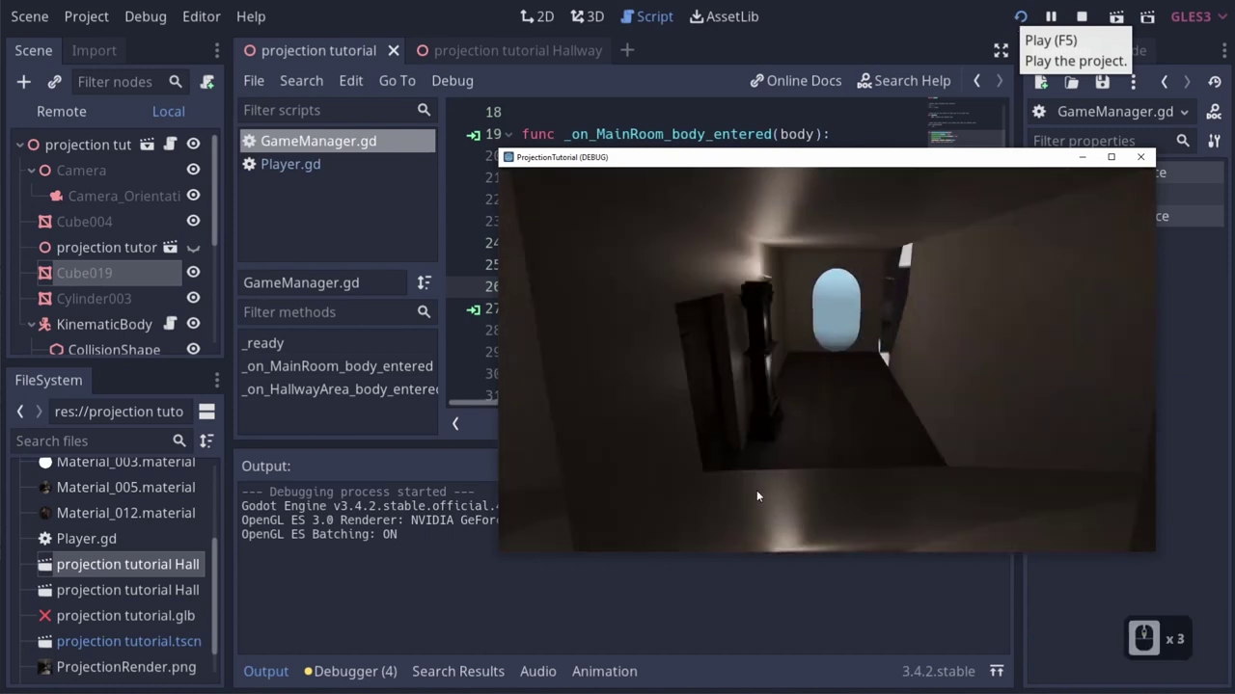
drag(504, 553, 744, 602)
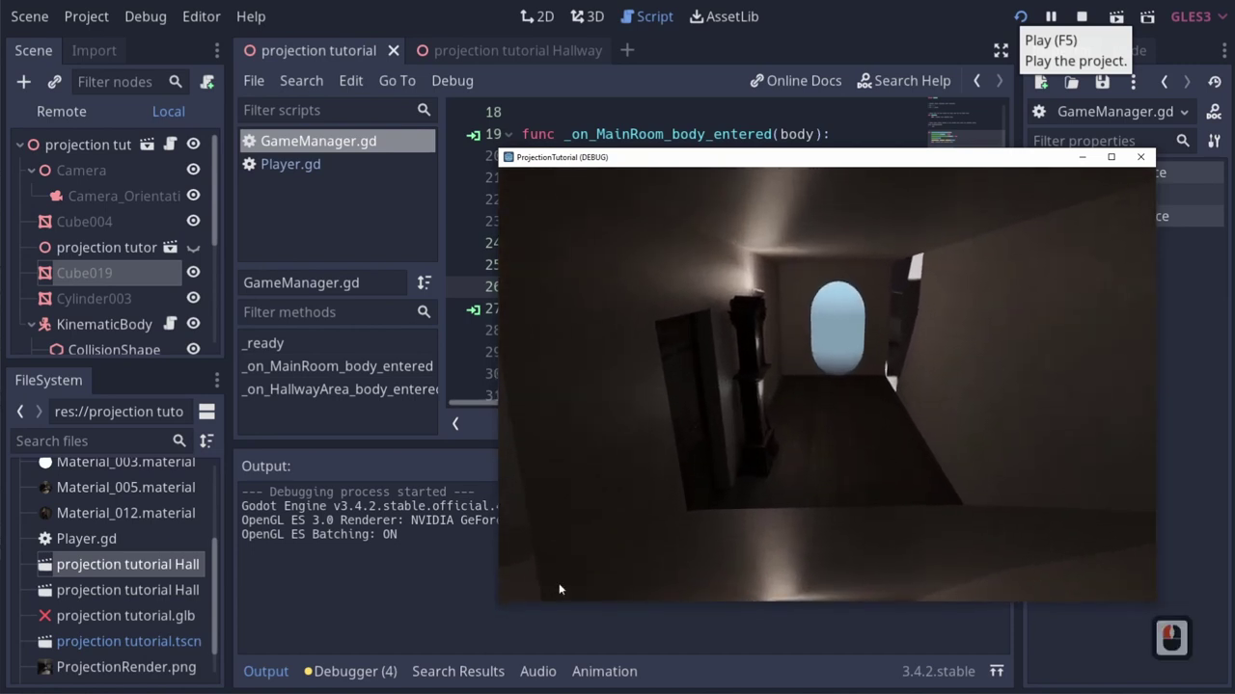
drag(494, 574, 435, 556)
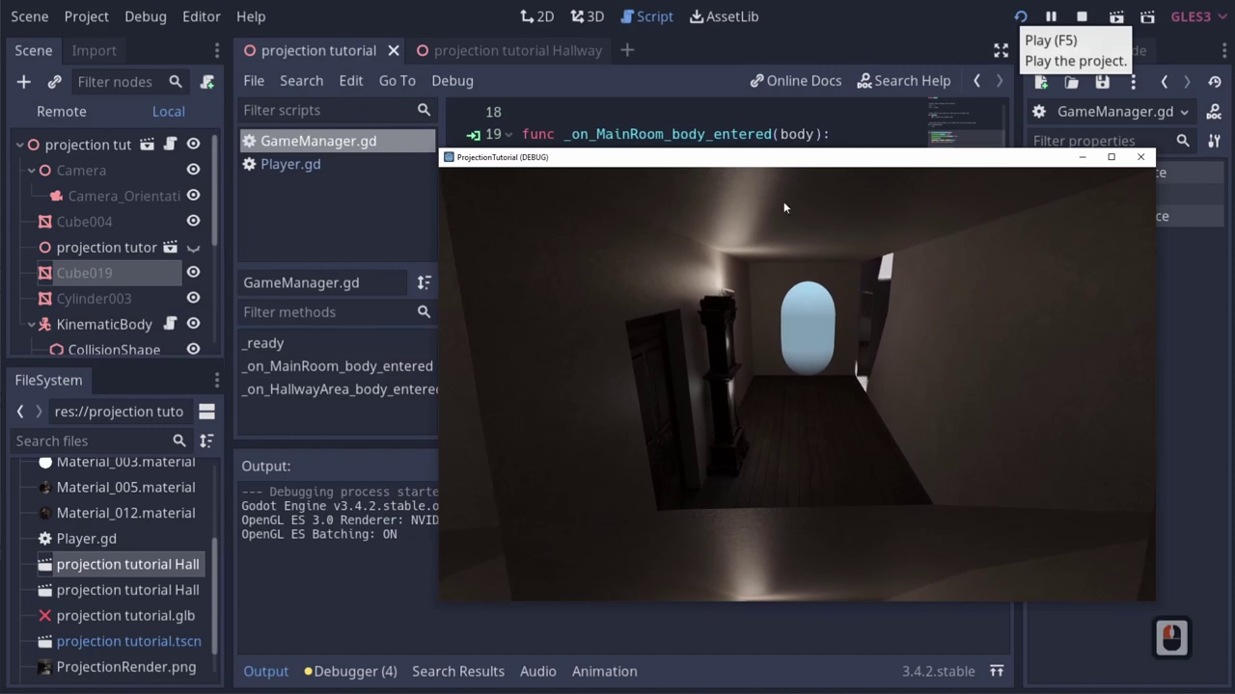
Select HallwayCamera in the main scene and examine its placement and settings in the 3D view.
click(94, 195)
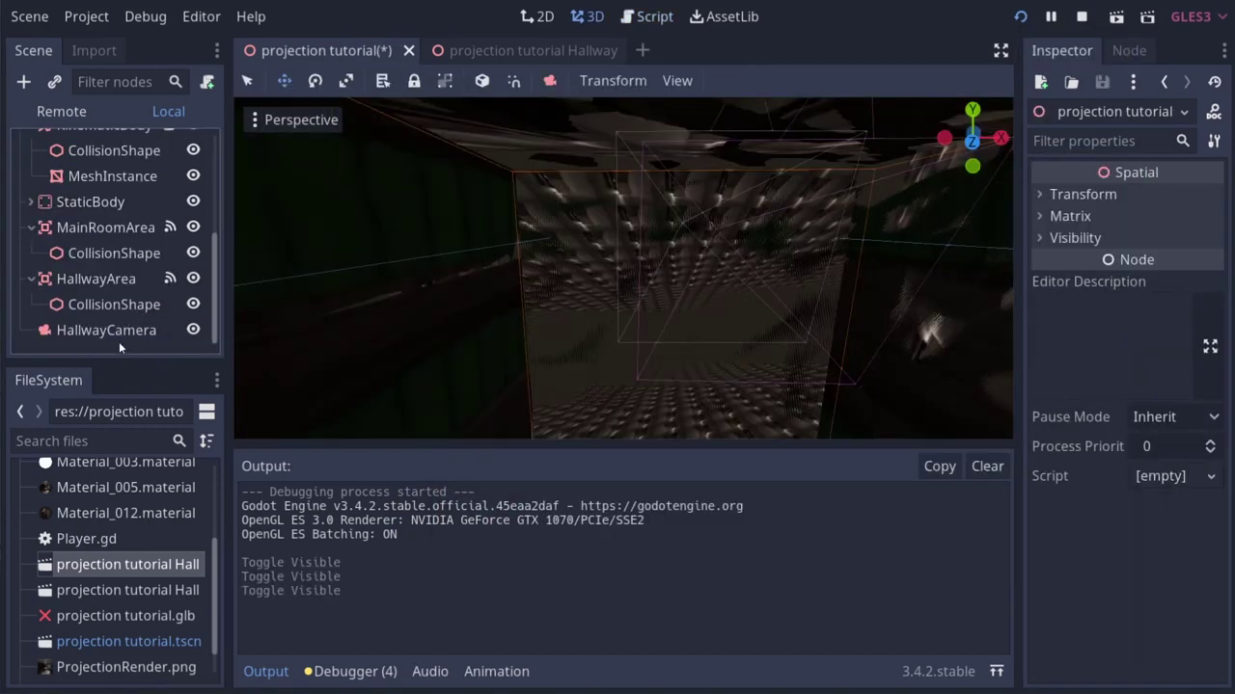
click(101, 330)
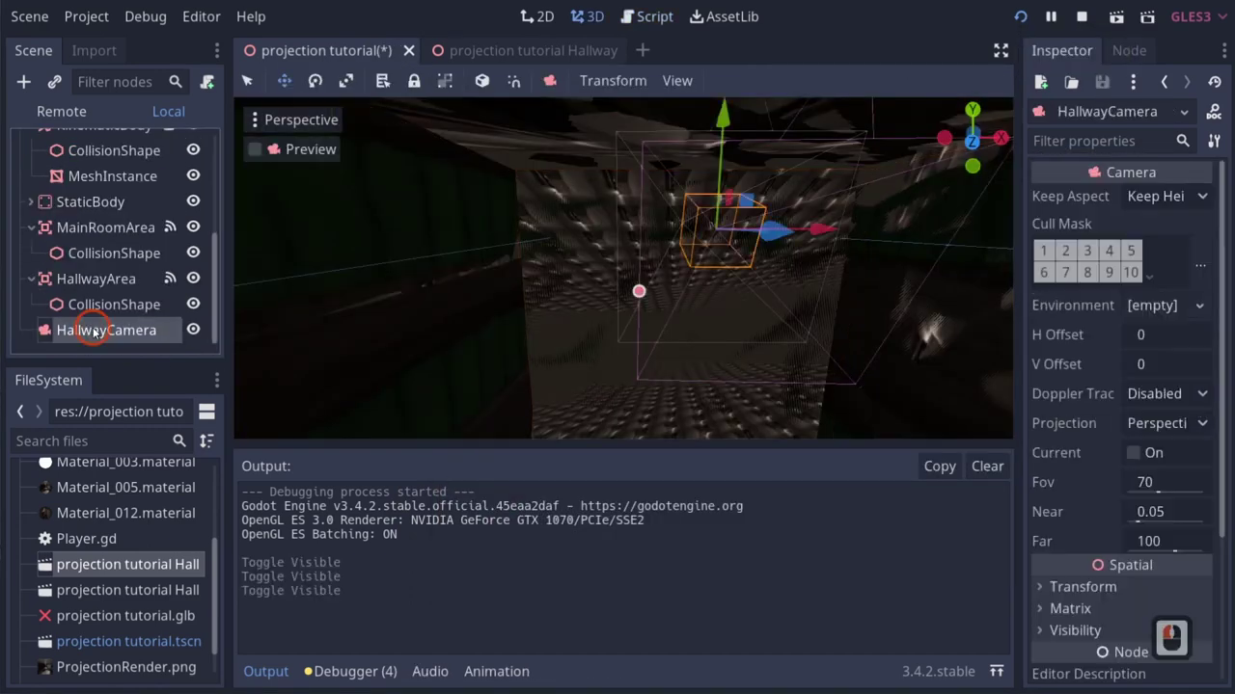
key(f)
key(q)
right_drag(618, 346, 659, 299)
key(a)
key(s)
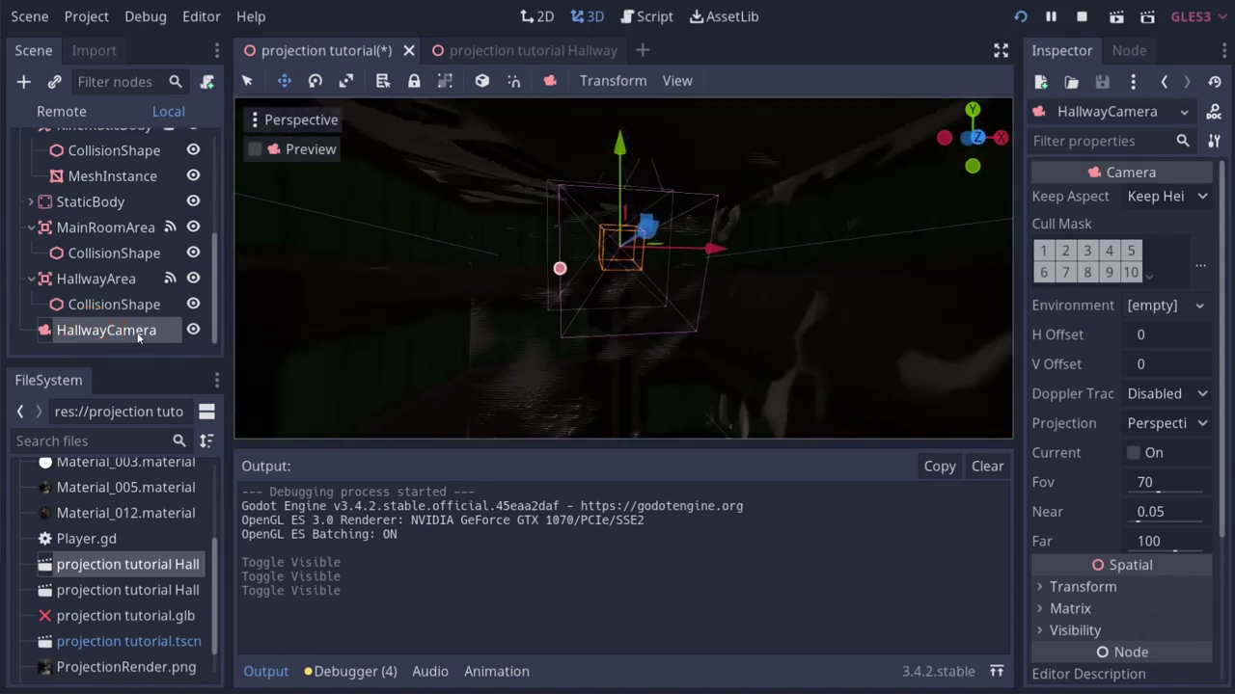
scroll(114, 336, up, 5)
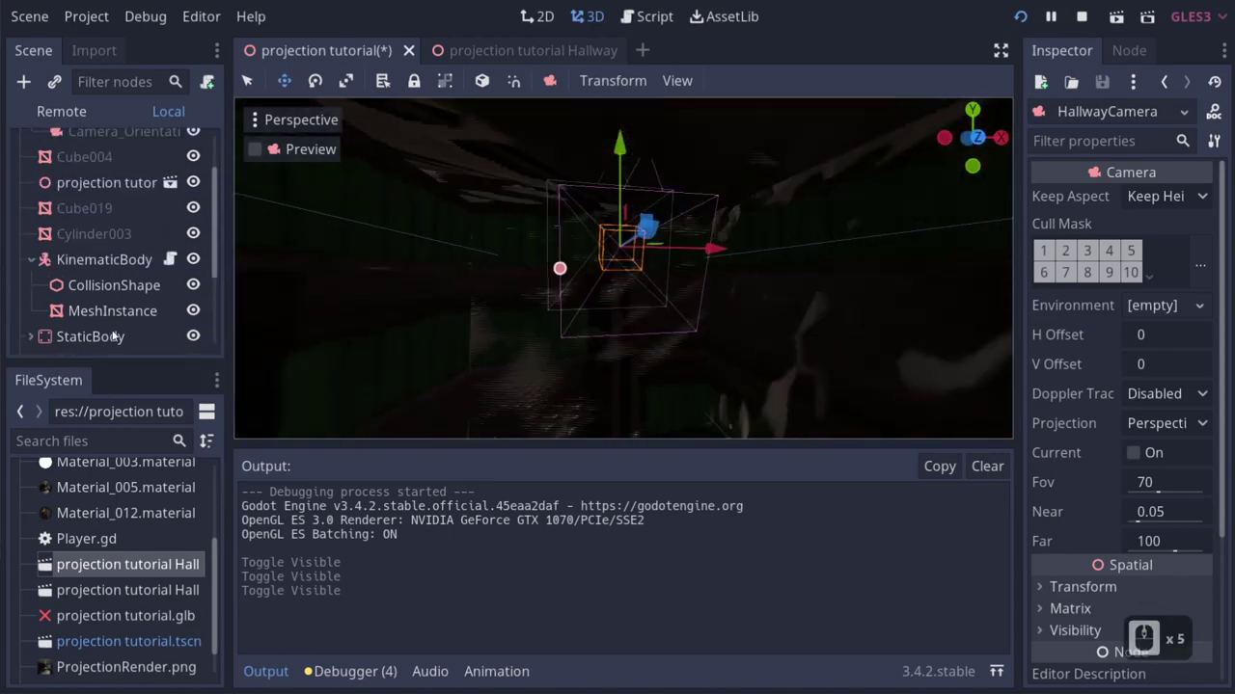
Open the projection tutorial Hallway scene and toggle the visibility of its Camera001 nodes to check the original camera.
click(521, 51)
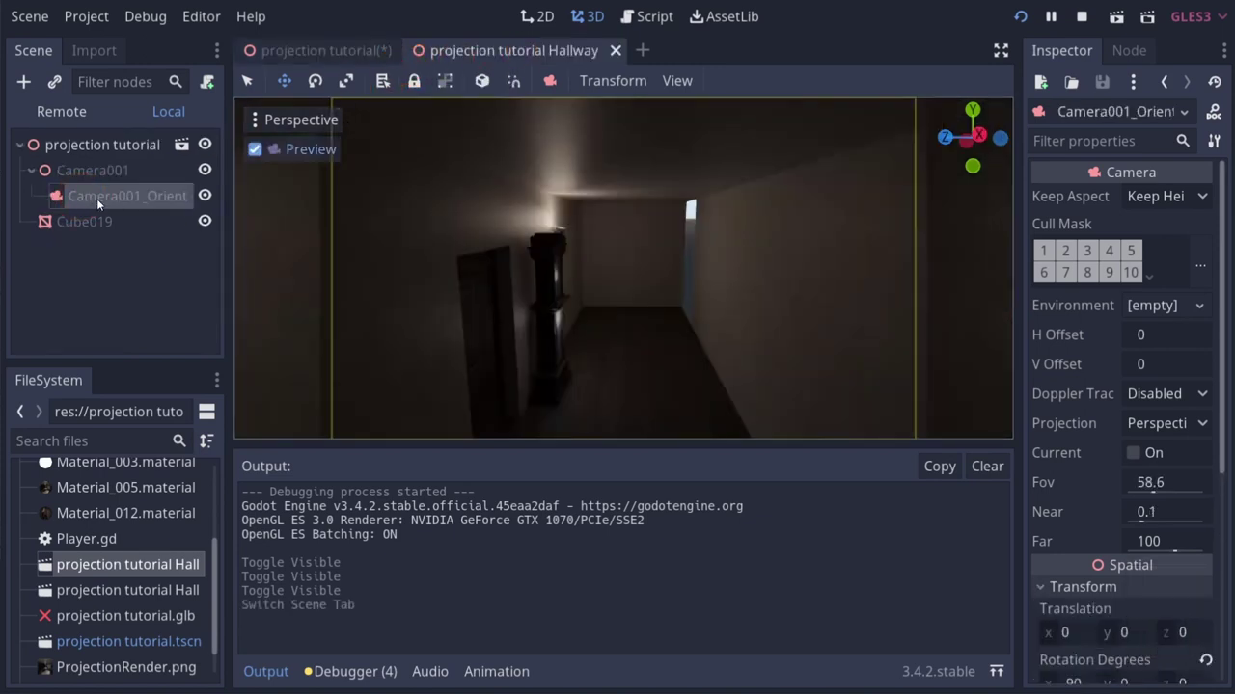
click(203, 171)
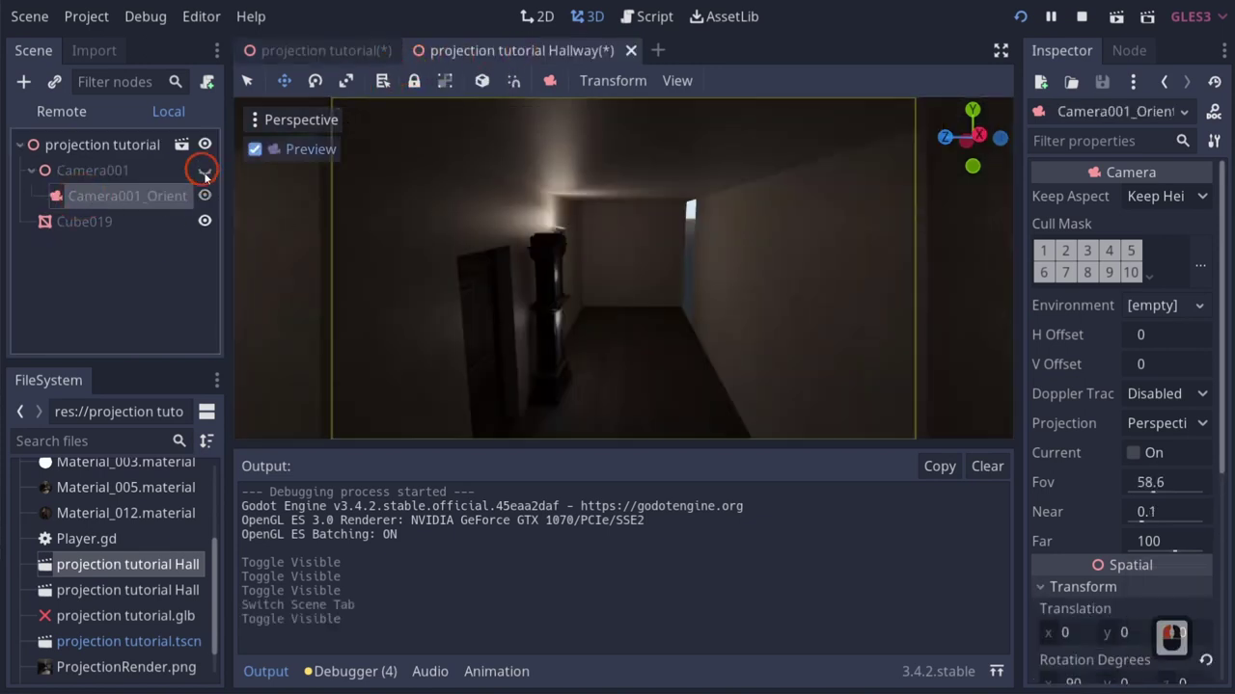
click(205, 196)
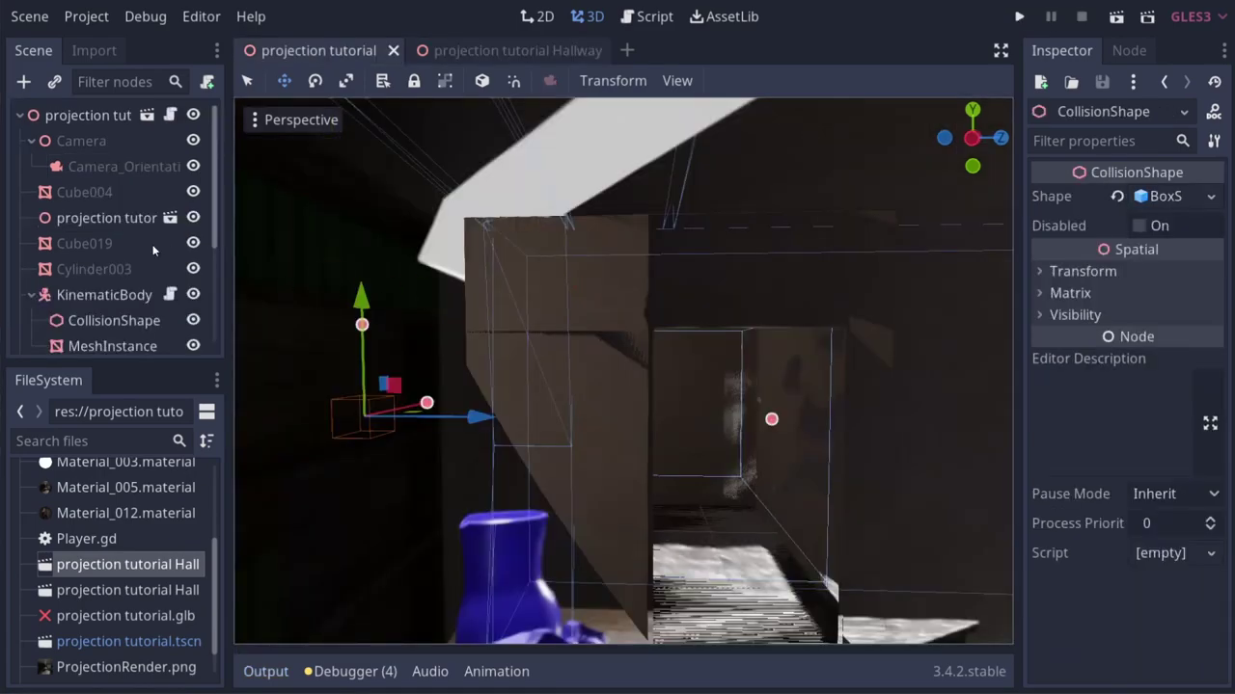
Select HallwayCamera in the main scene, approach it in the 3D view, and bring up its Transform values.
scroll(98, 252, down, 3)
click(106, 330)
right_drag(612, 399, 617, 347)
key(d)
key(w)
key(w)
key(w)
key(w)
key(w)
key(w)
key(w)
key(w)
scroll(738, 405, down, 8)
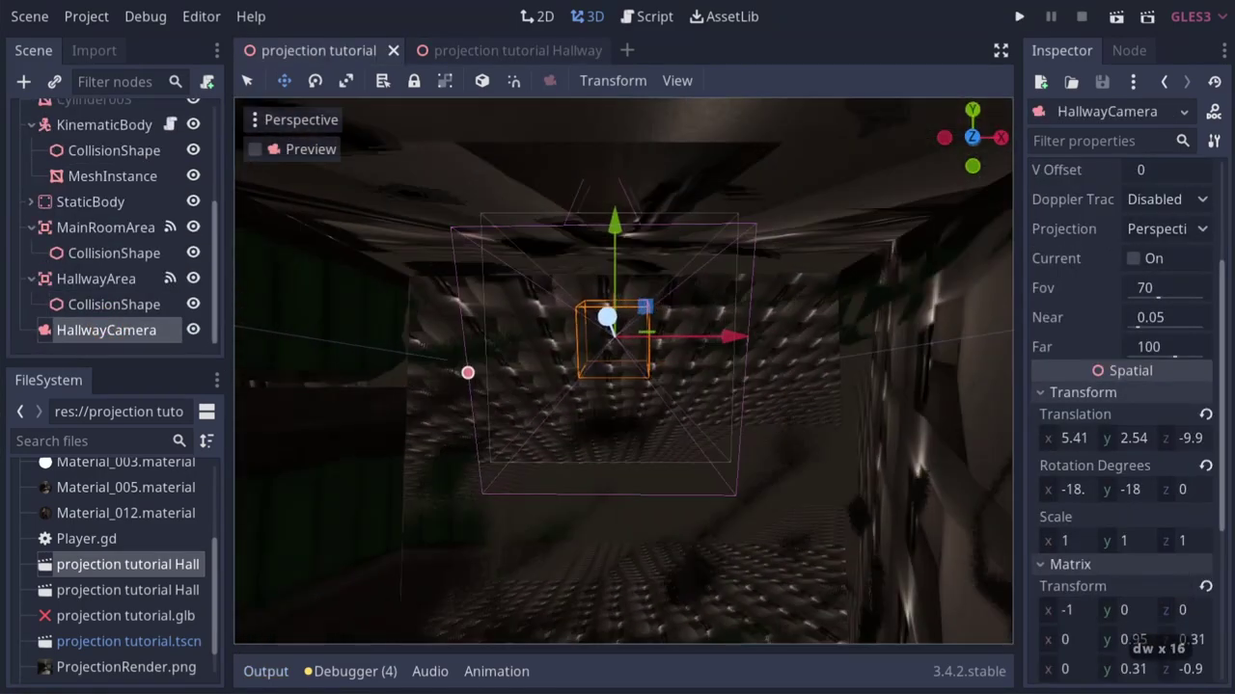
Copy Camera001's X translation of 5.416 from the hallway scene into HallwayCamera's X translation.
click(423, 50)
click(192, 126)
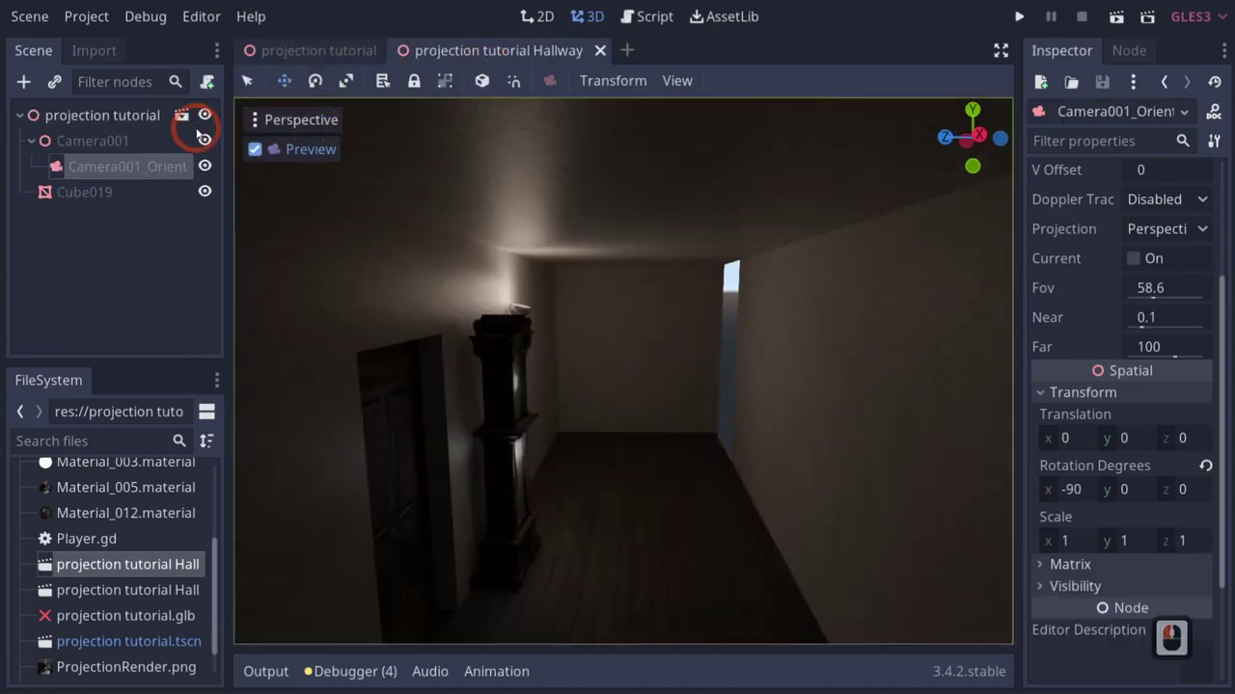
key(Up)
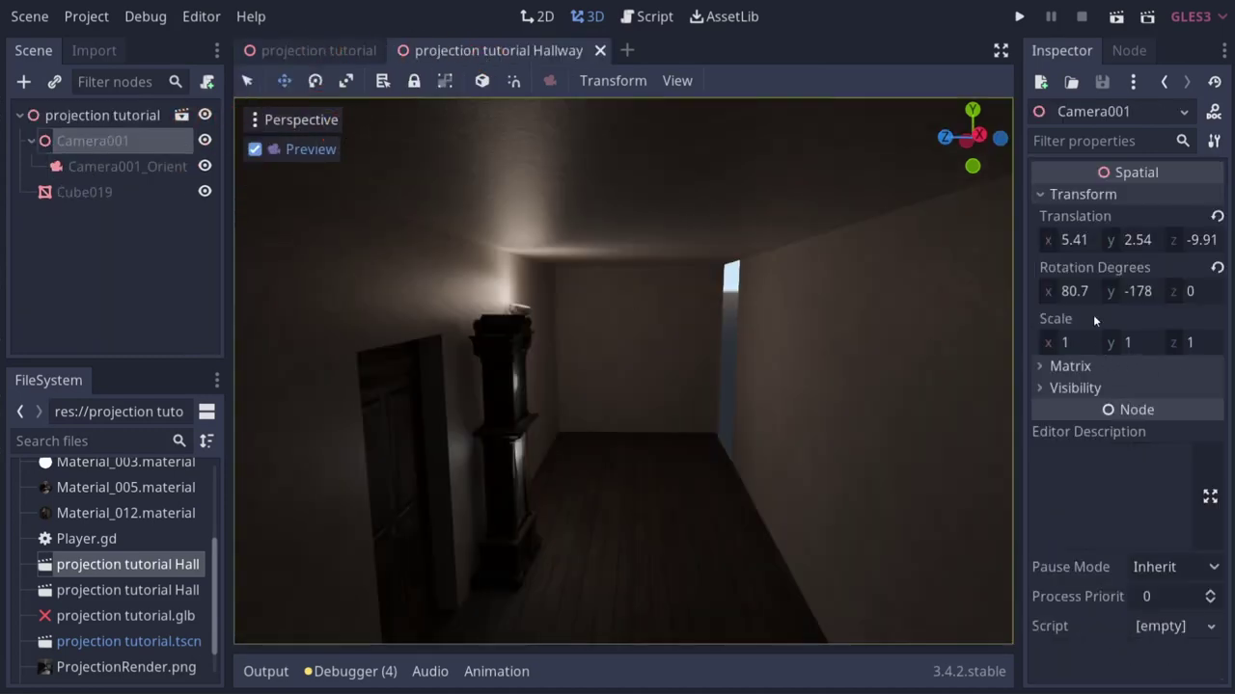
click(1077, 240)
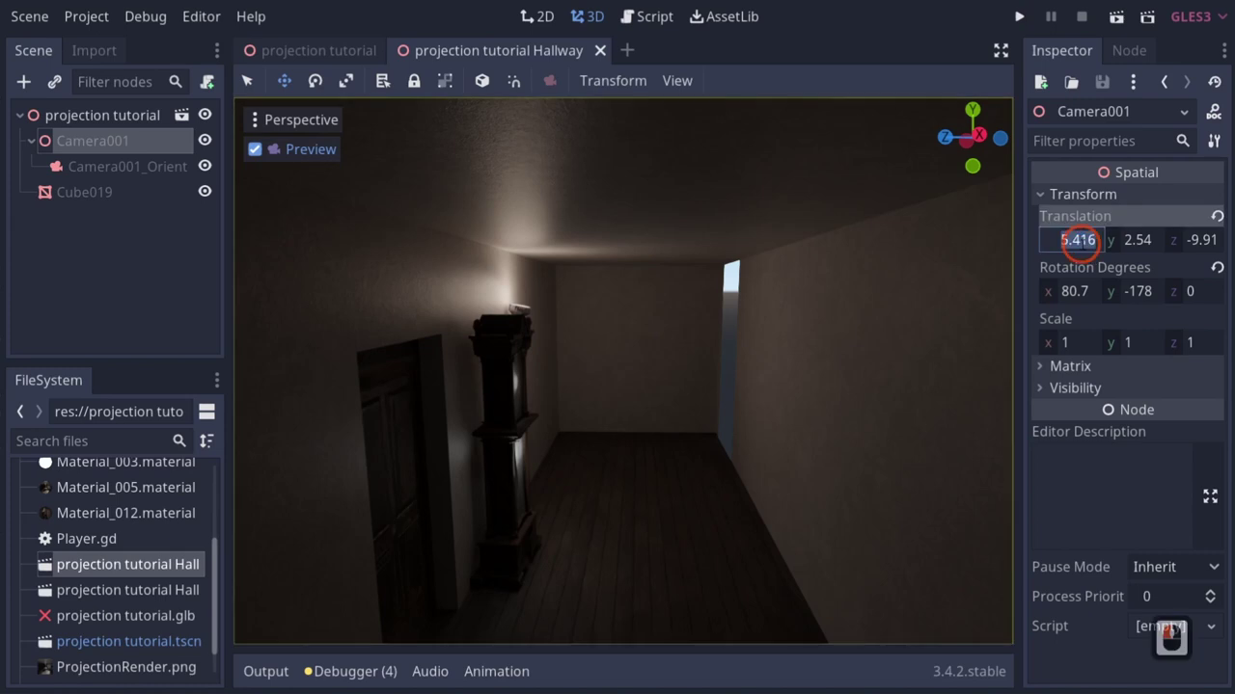
key(ctrl+c)
click(317, 58)
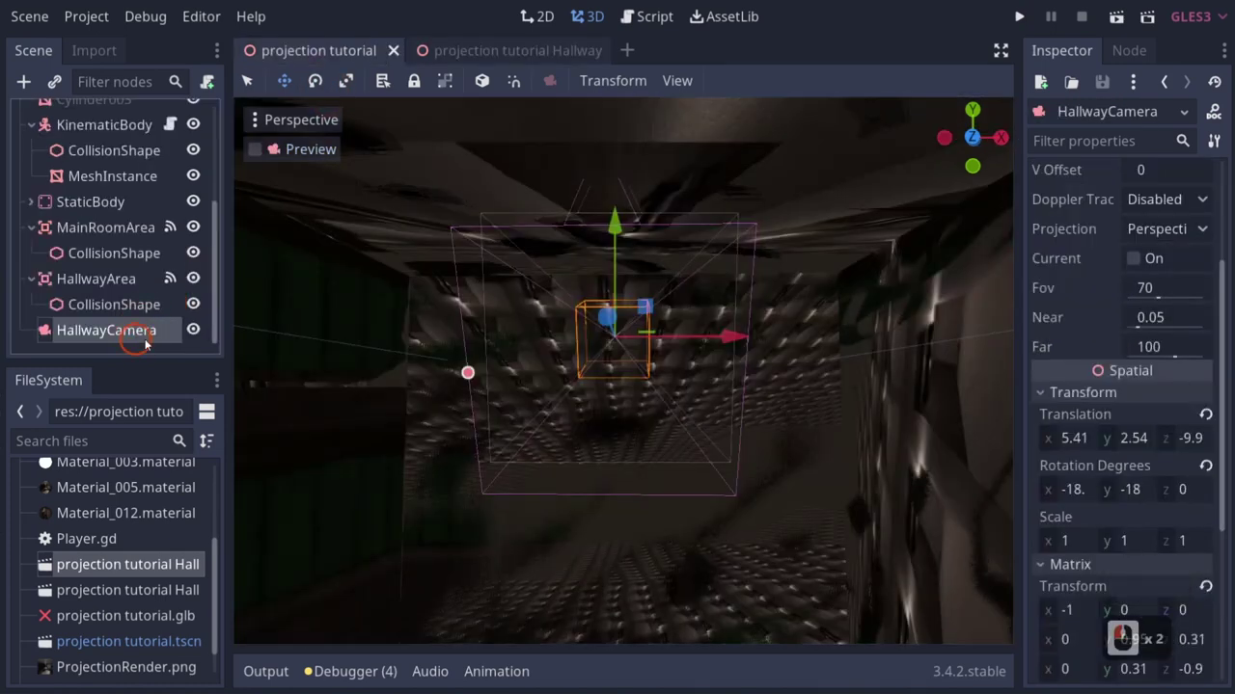
double_click(1077, 437)
key(ctrl+v)
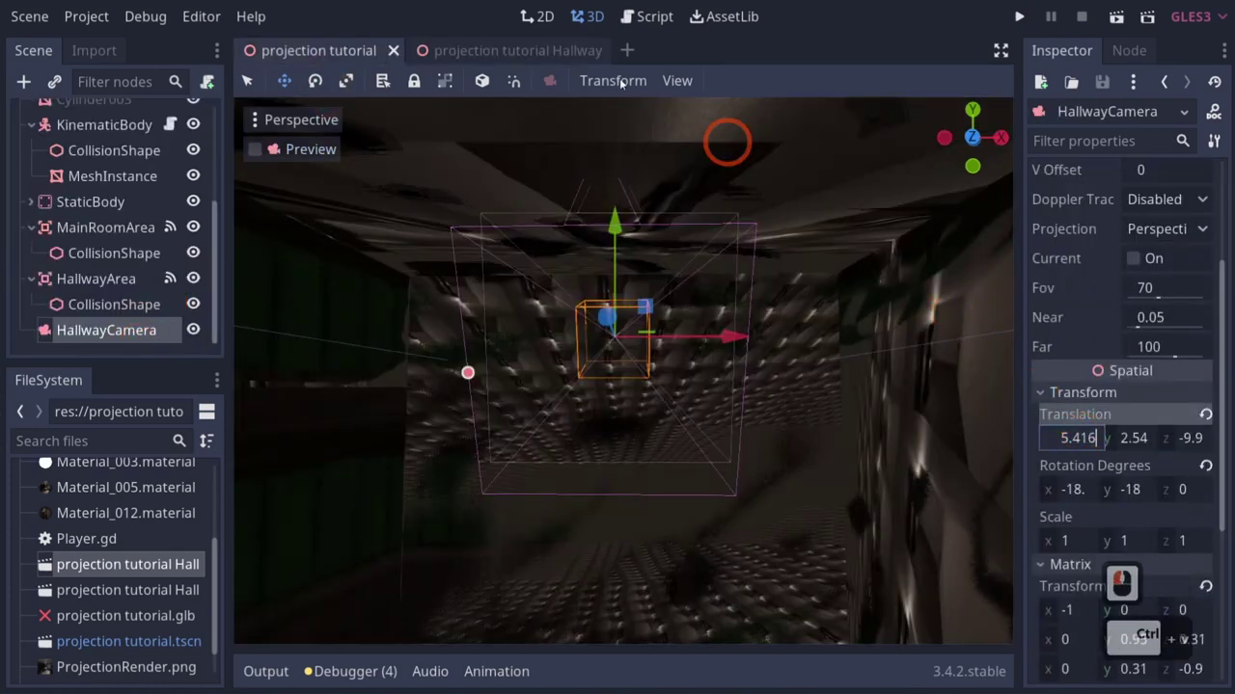
Copy Camera001's Y translation of 2.546 from the hallway scene into HallwayCamera's Y translation.
click(500, 50)
double_click(1138, 240)
key(ctrl+c)
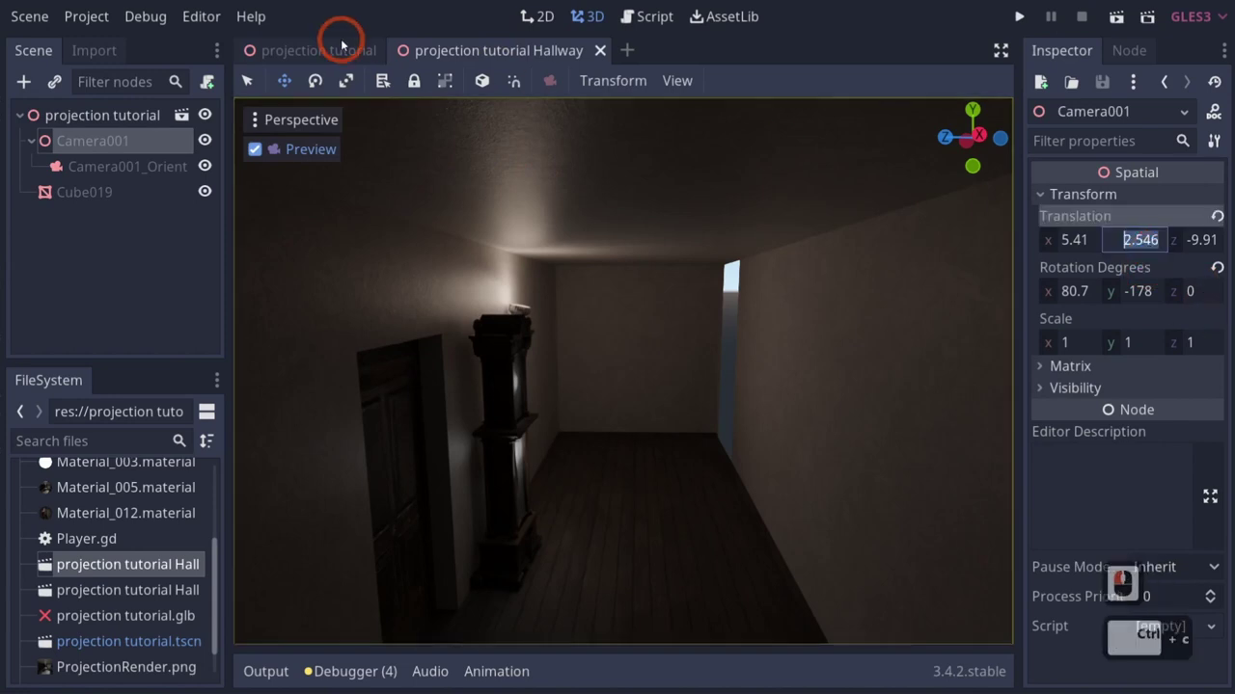
click(328, 50)
click(92, 330)
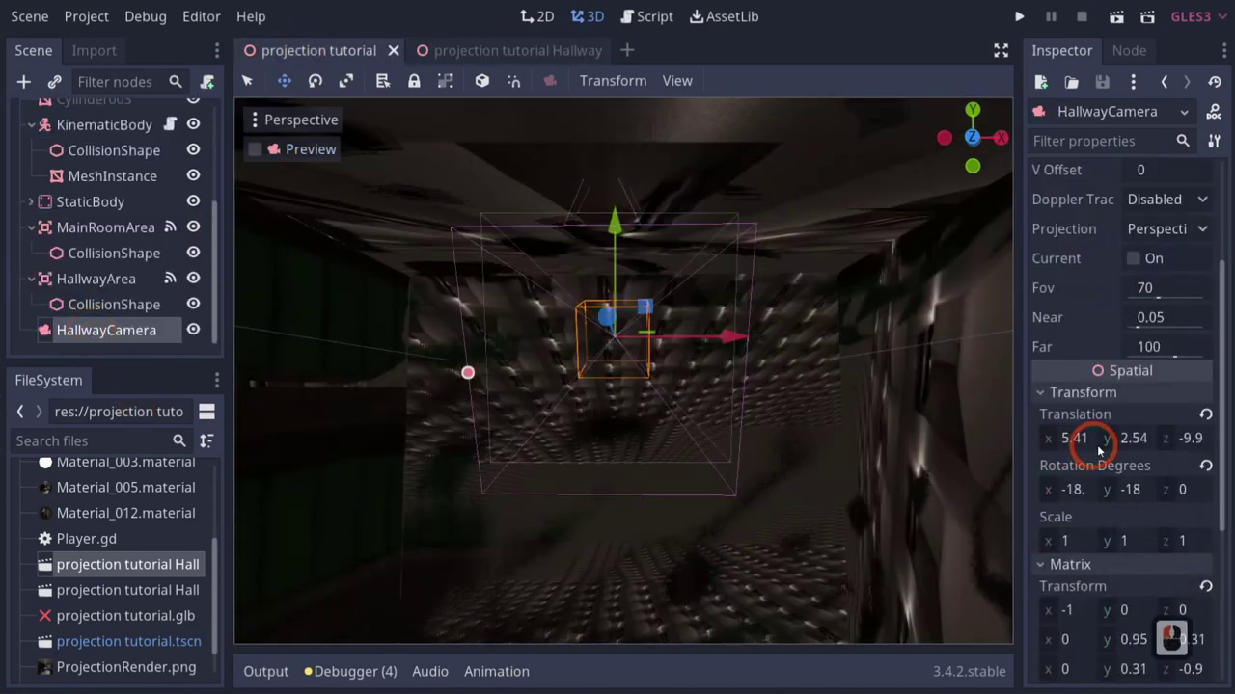
double_click(1136, 438)
key(ctrl+v)
Copy Camera001's Z translation of -9.91 from the hallway scene into HallwayCamera's Z translation.
click(470, 51)
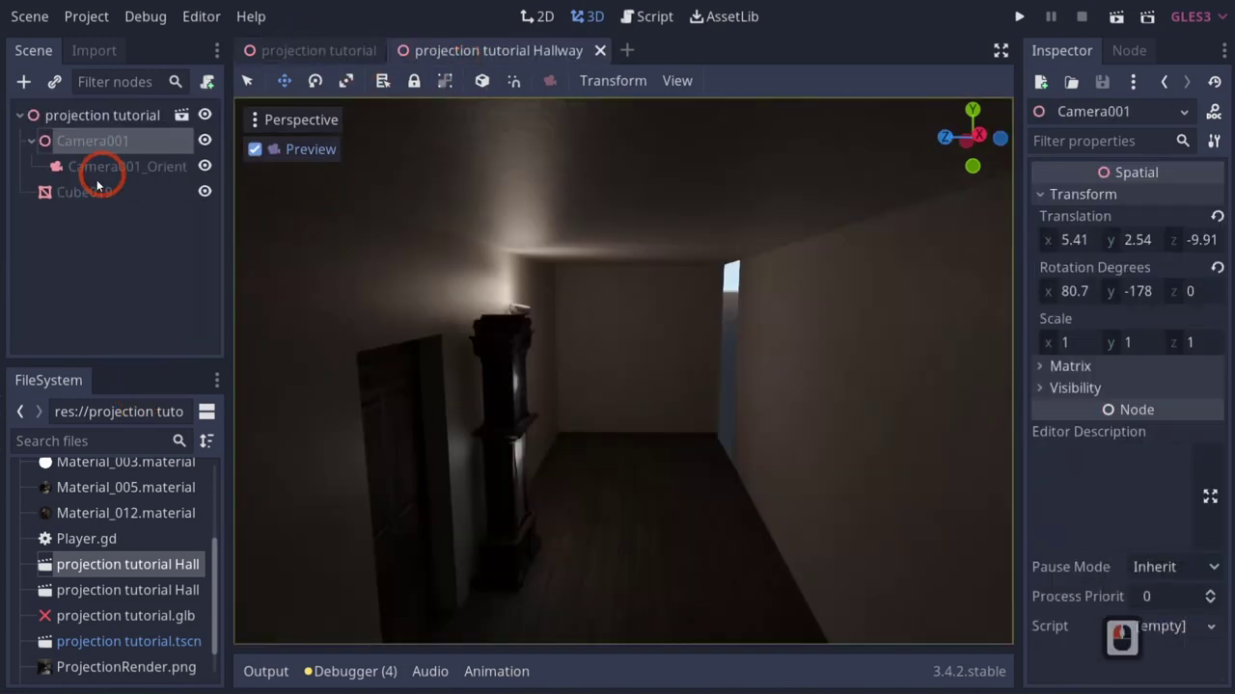
click(1196, 241)
key(ctrl+c)
click(318, 50)
click(1191, 437)
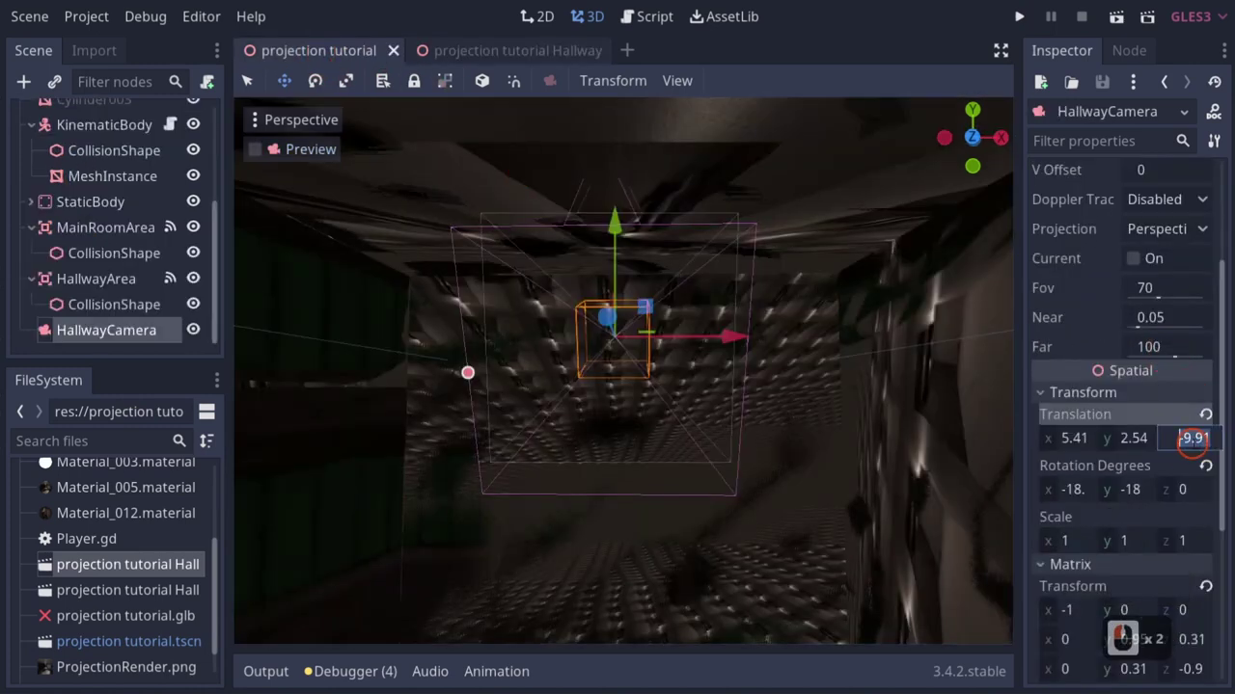
key(ctrl+v)
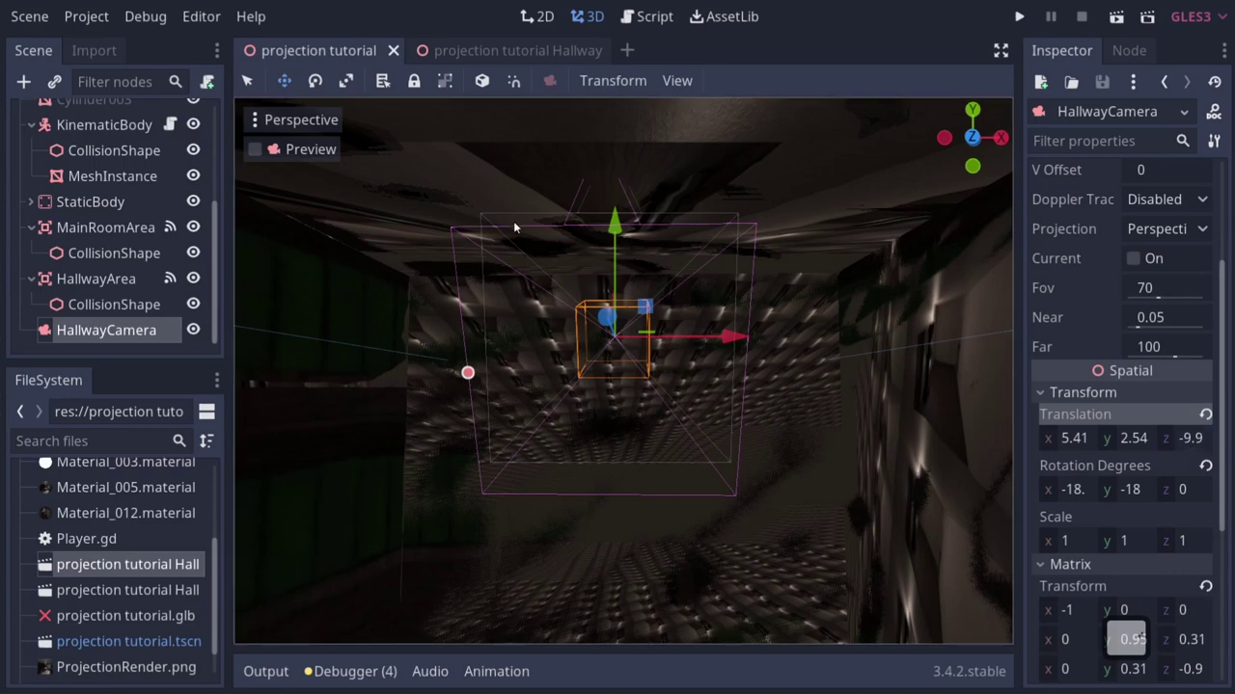
Copy Camera001's X rotation of 80.73 degrees from the hallway scene into HallwayCamera's X rotation.
click(469, 50)
click(90, 217)
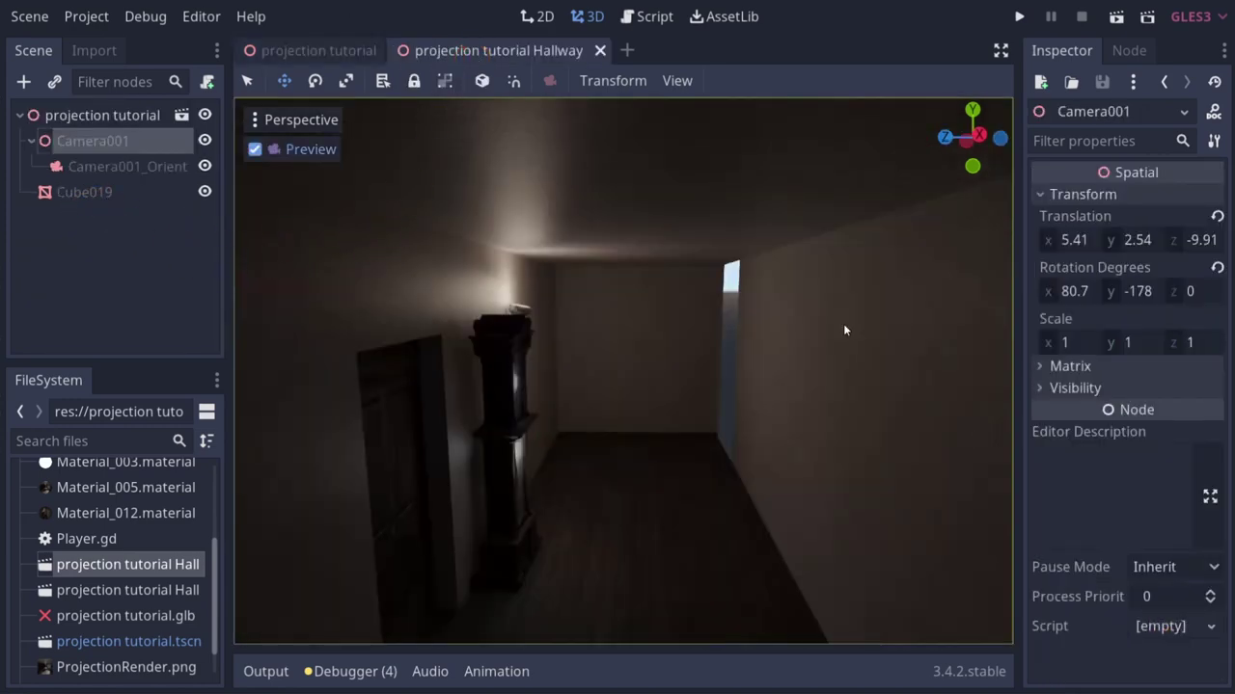
click(1079, 293)
key(ctrl+c)
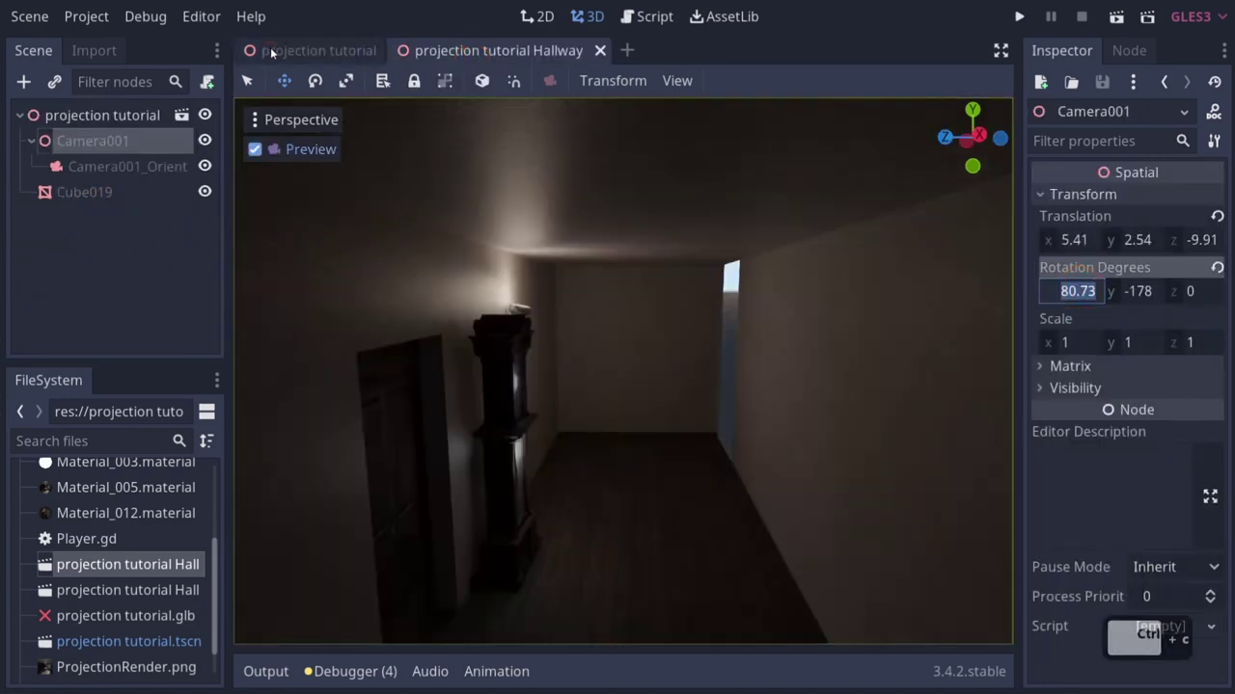
click(273, 52)
double_click(1074, 489)
key(ctrl+v)
key(Return)
Copy Camera001's Y rotation of -178.327 degrees from the hallway scene into HallwayCamera's Y rotation.
click(543, 51)
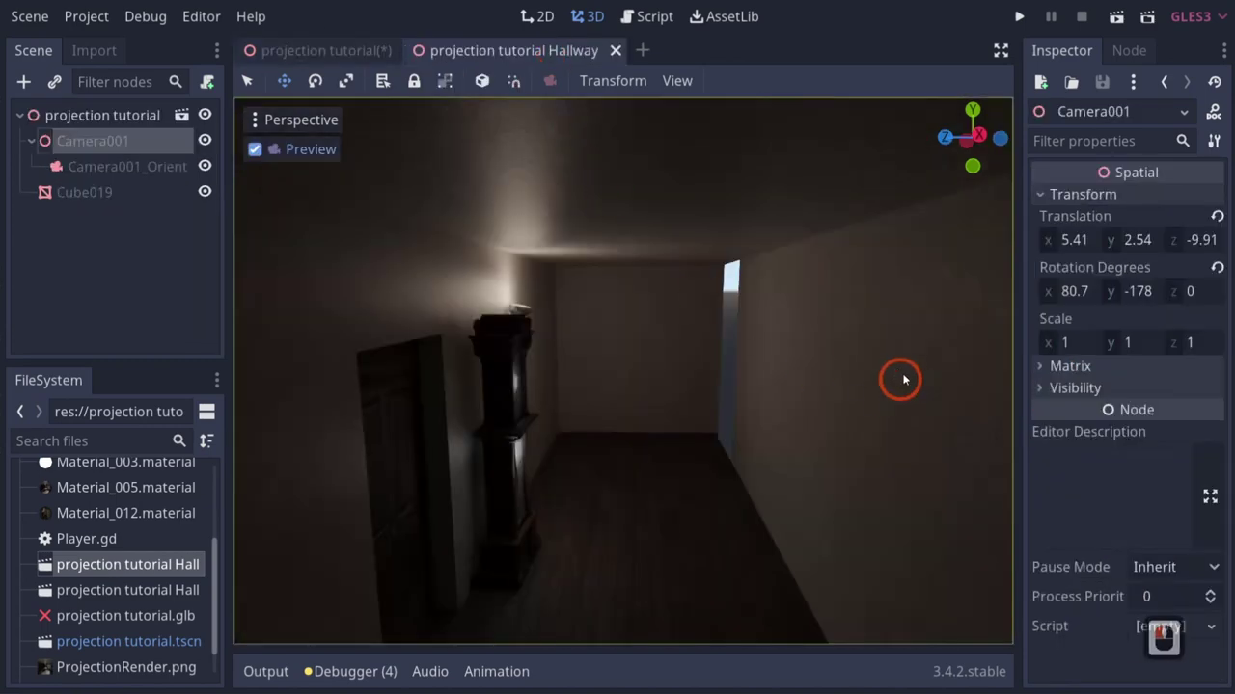
key(ctrl+c)
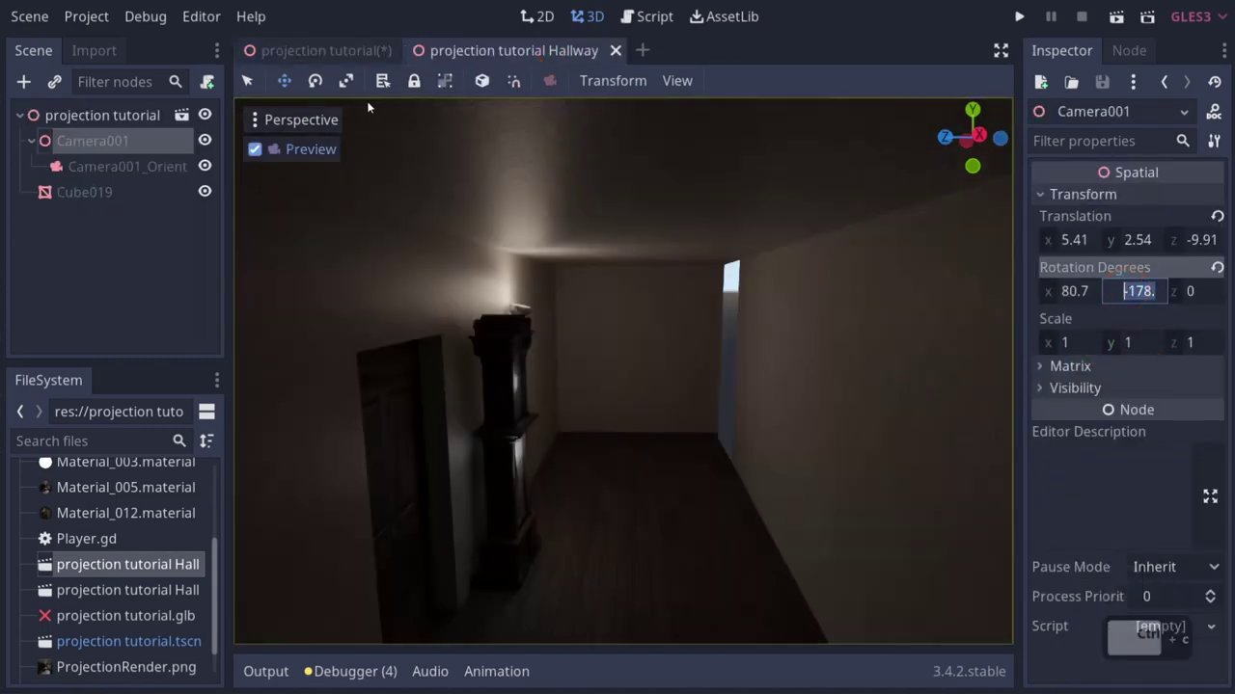
click(310, 52)
click(1128, 489)
key(ctrl+v)
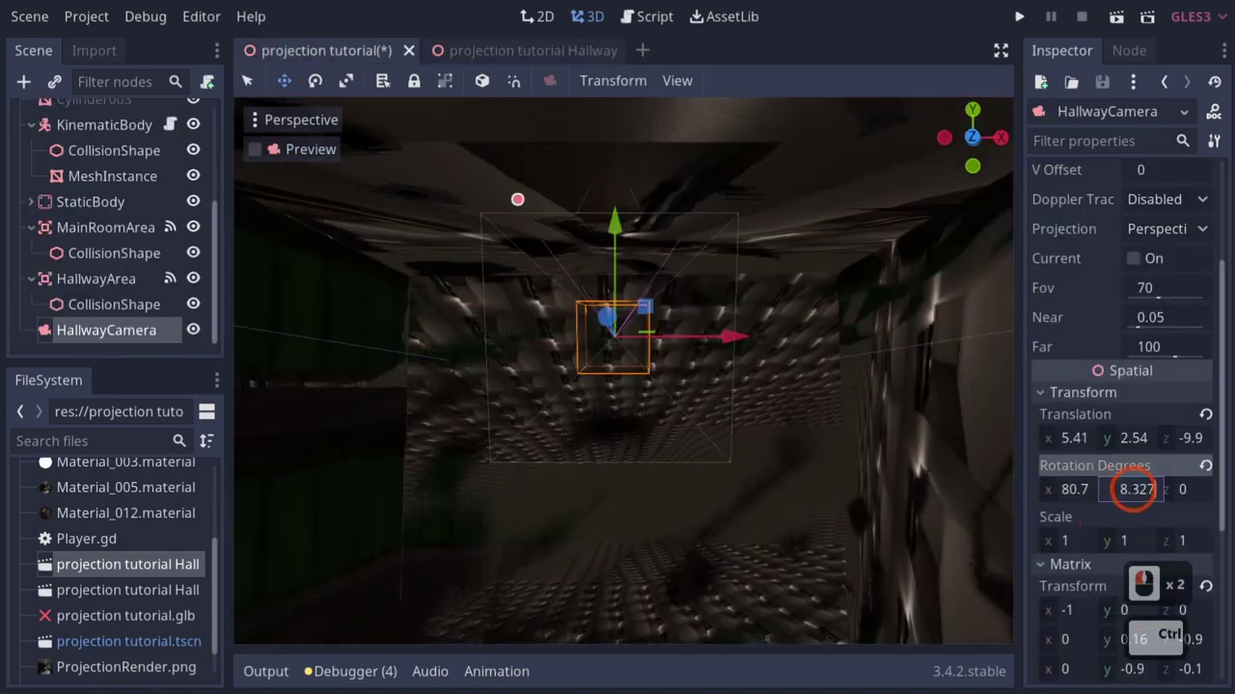
Subtract 90 from HallwayCamera's X rotation and compare the offset with Camera001_Orientation's rotation in the hallway scene.
click(1080, 492)
click(1092, 494)
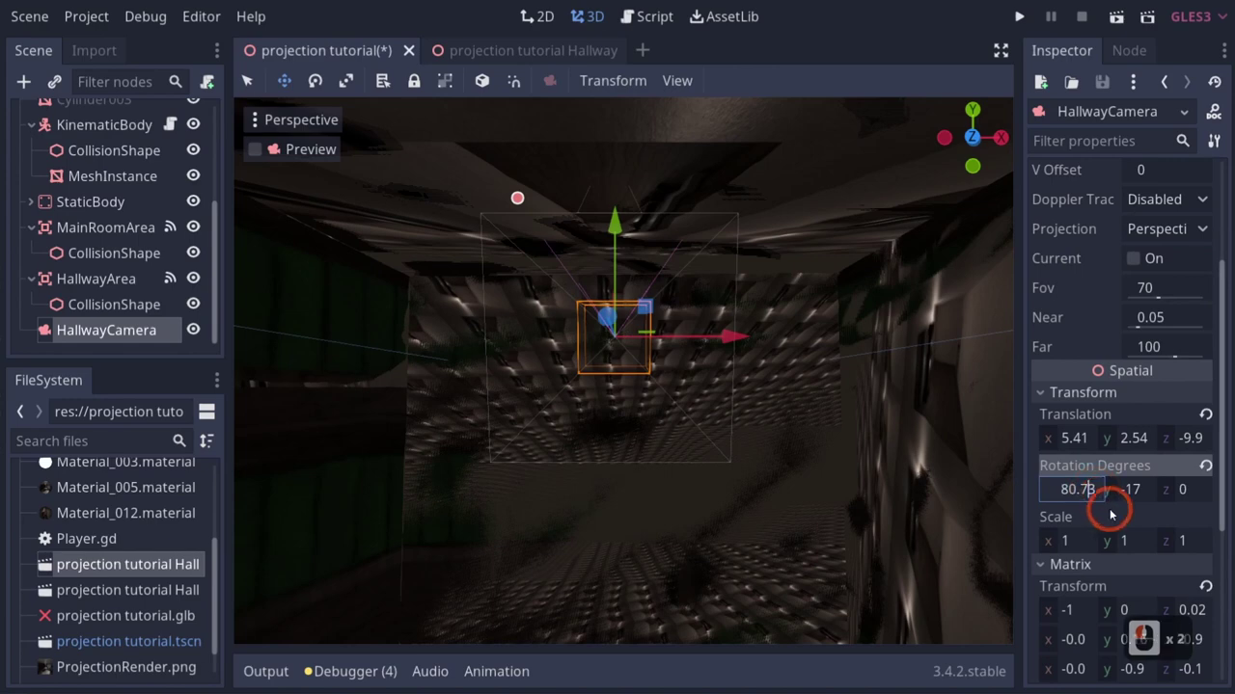
text(-90)
key(Return)
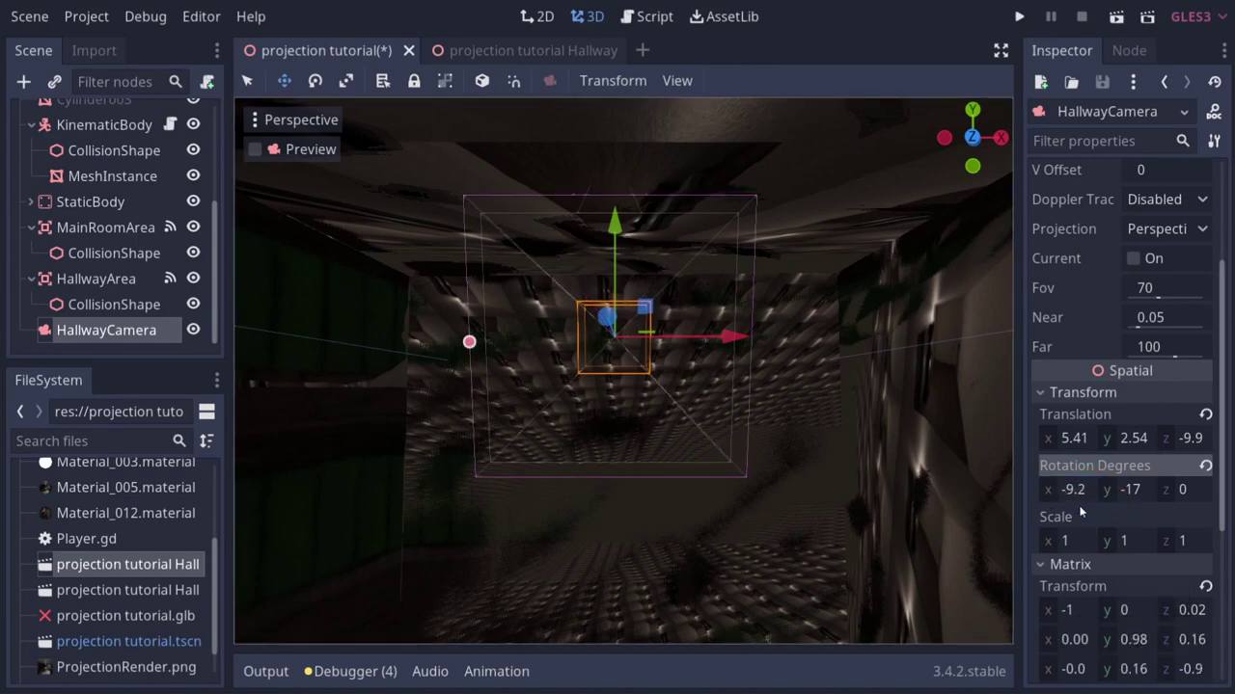
click(463, 50)
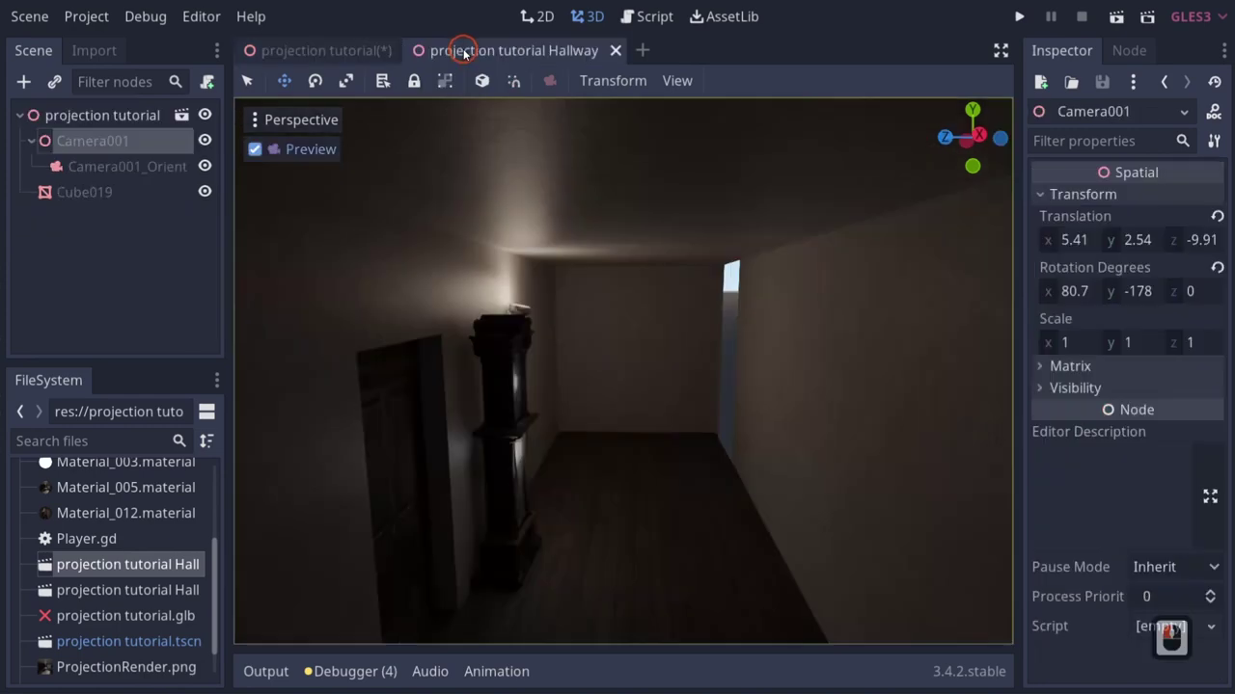
click(73, 168)
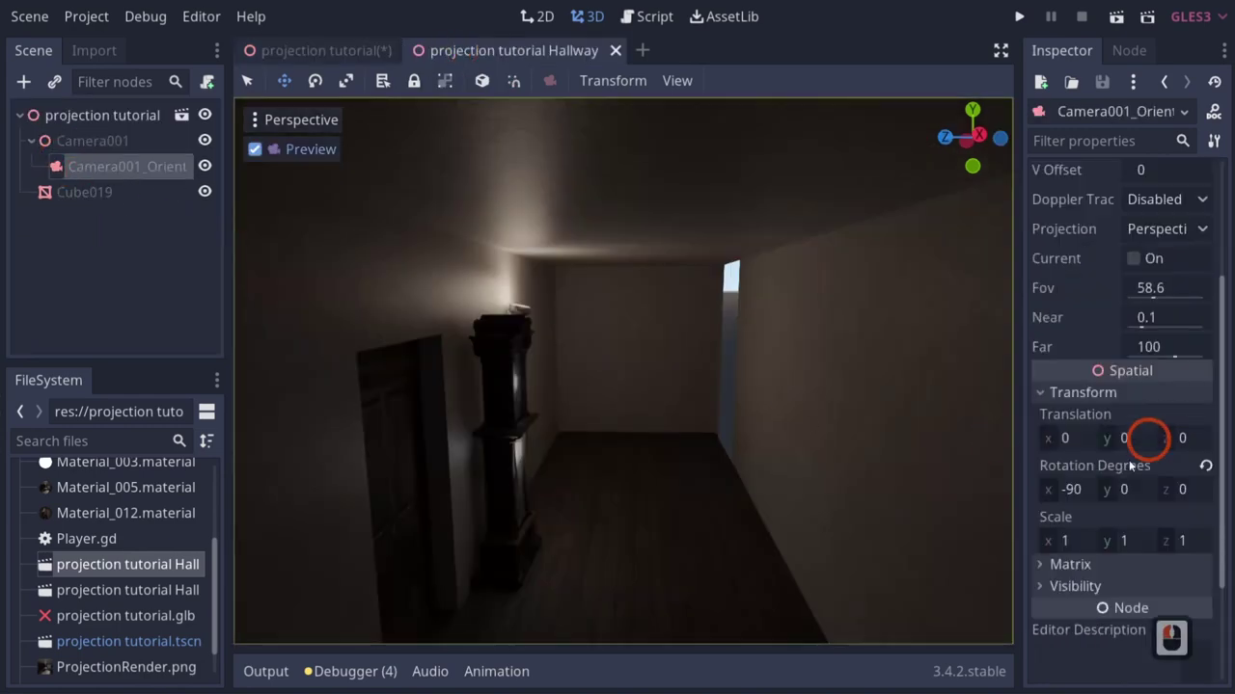
click(1073, 489)
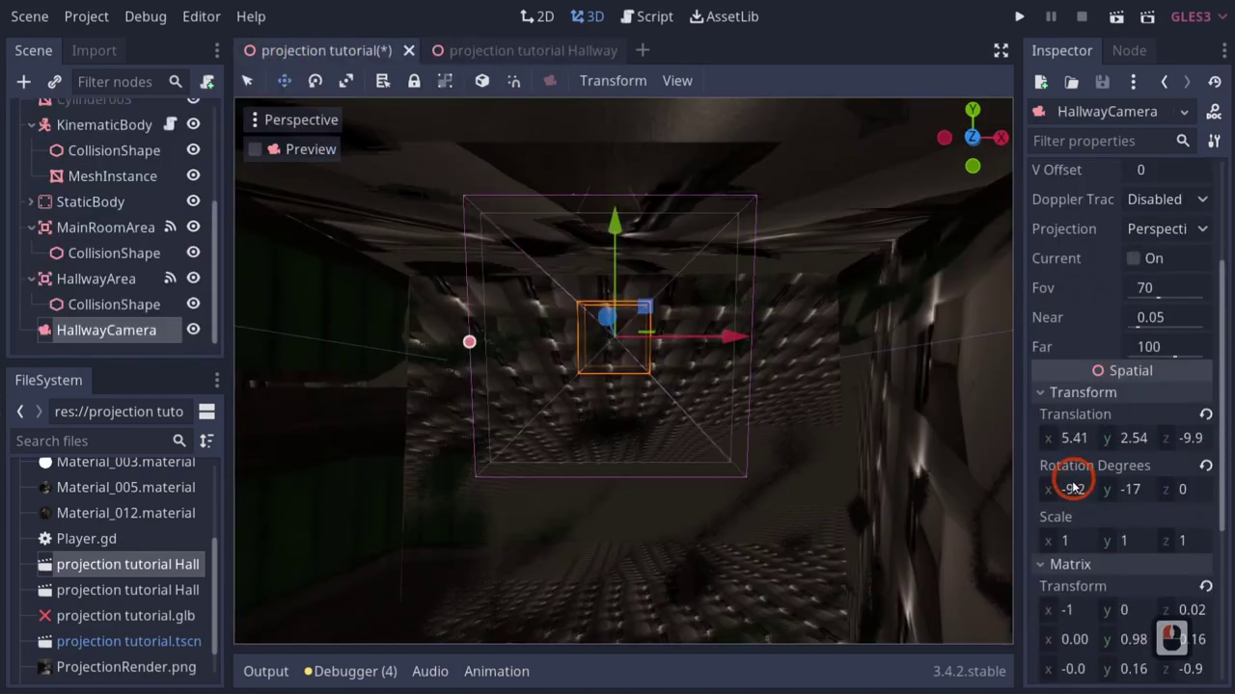
drag(1019, 464, 870, 473)
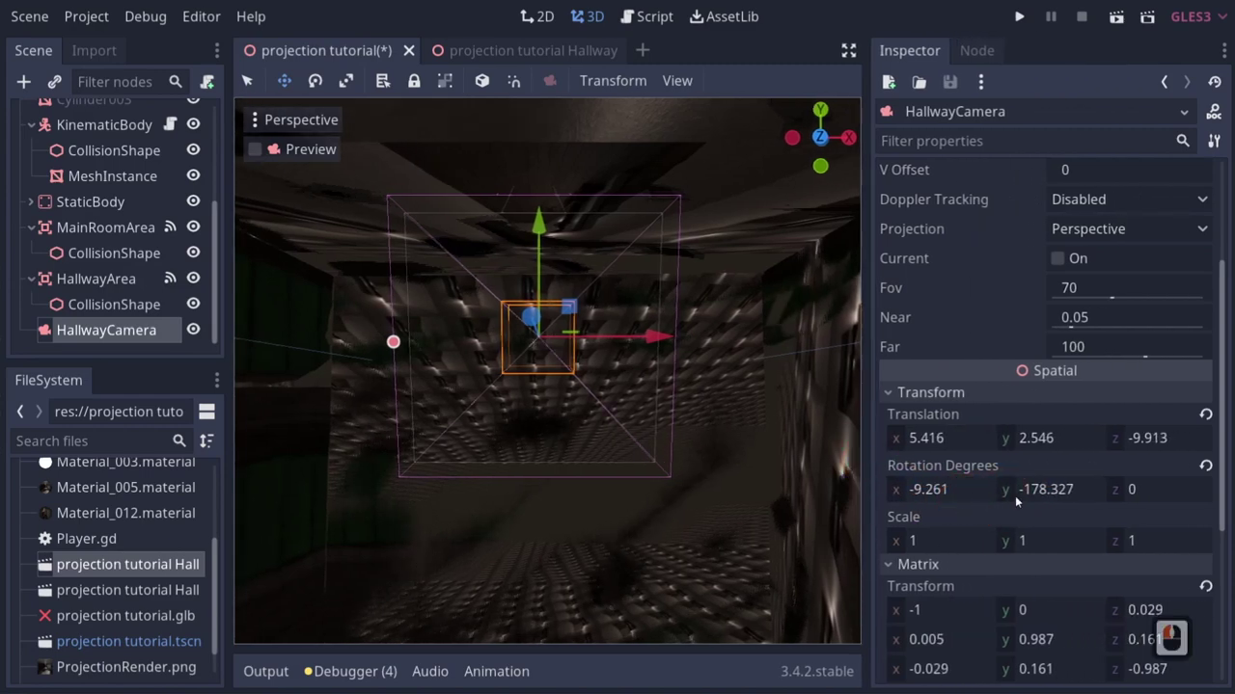
Hide Cube019 and compare the preview through HallwayCamera with the camera view in the hallway scene.
click(256, 149)
click(432, 321)
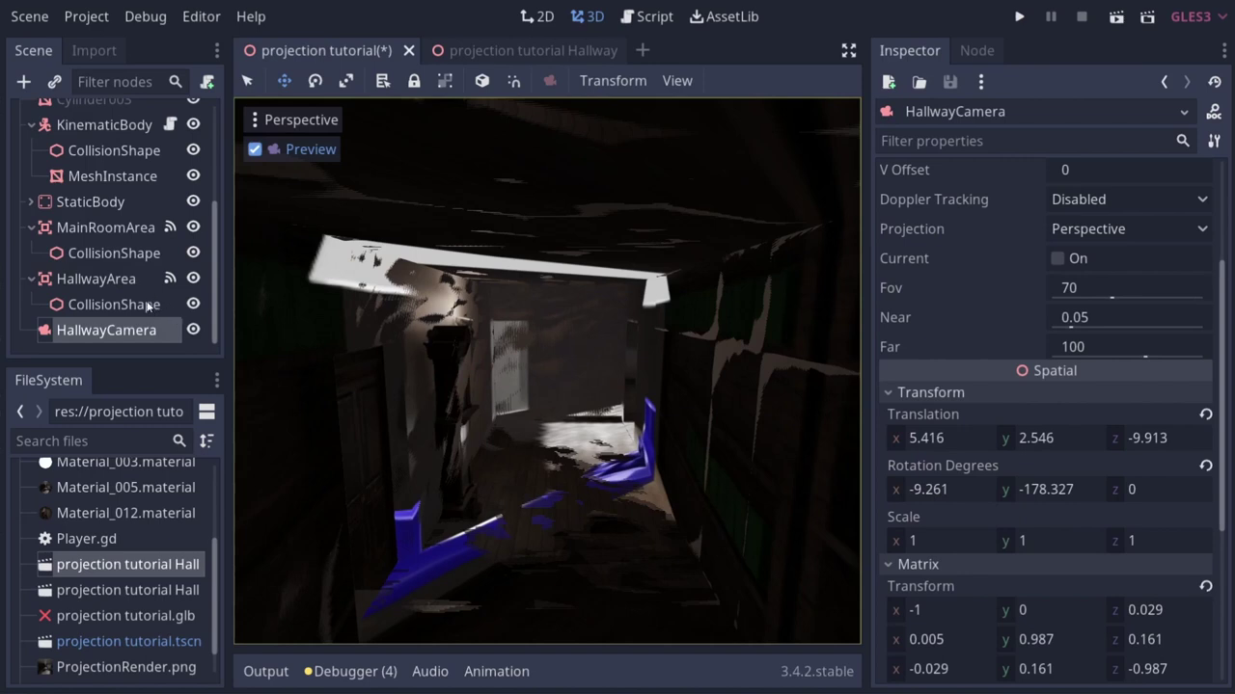
scroll(150, 306, up, 3)
click(193, 165)
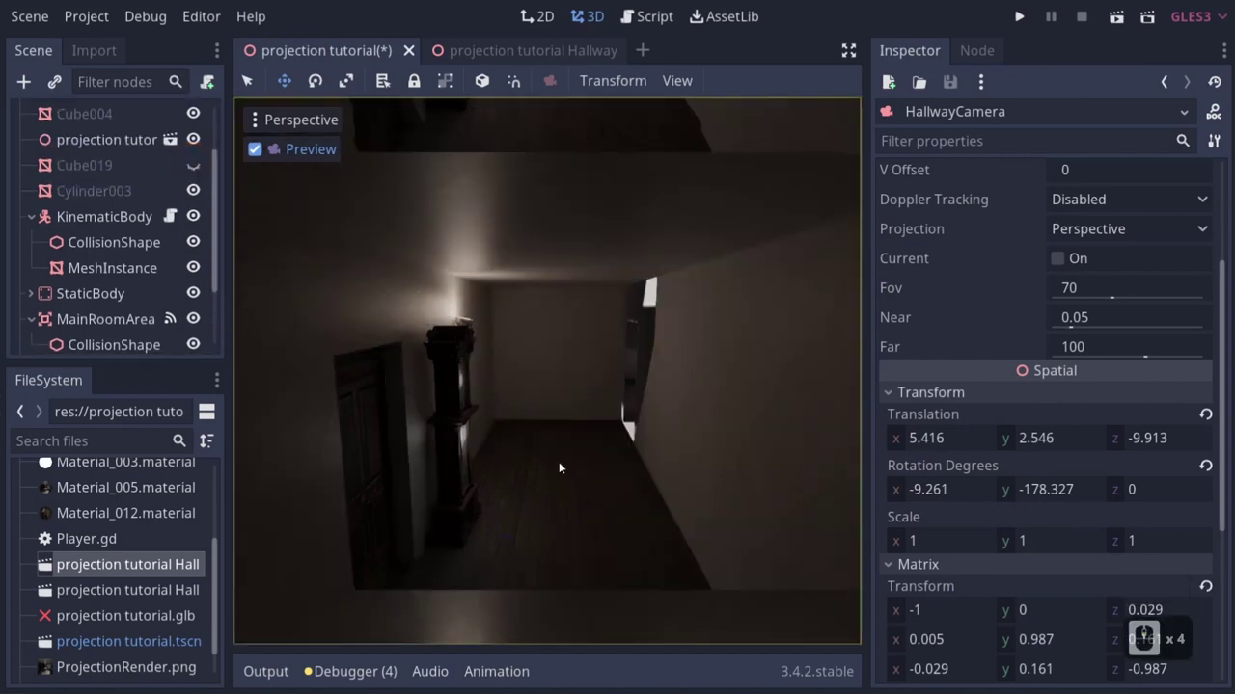
mouse_move(489, 56)
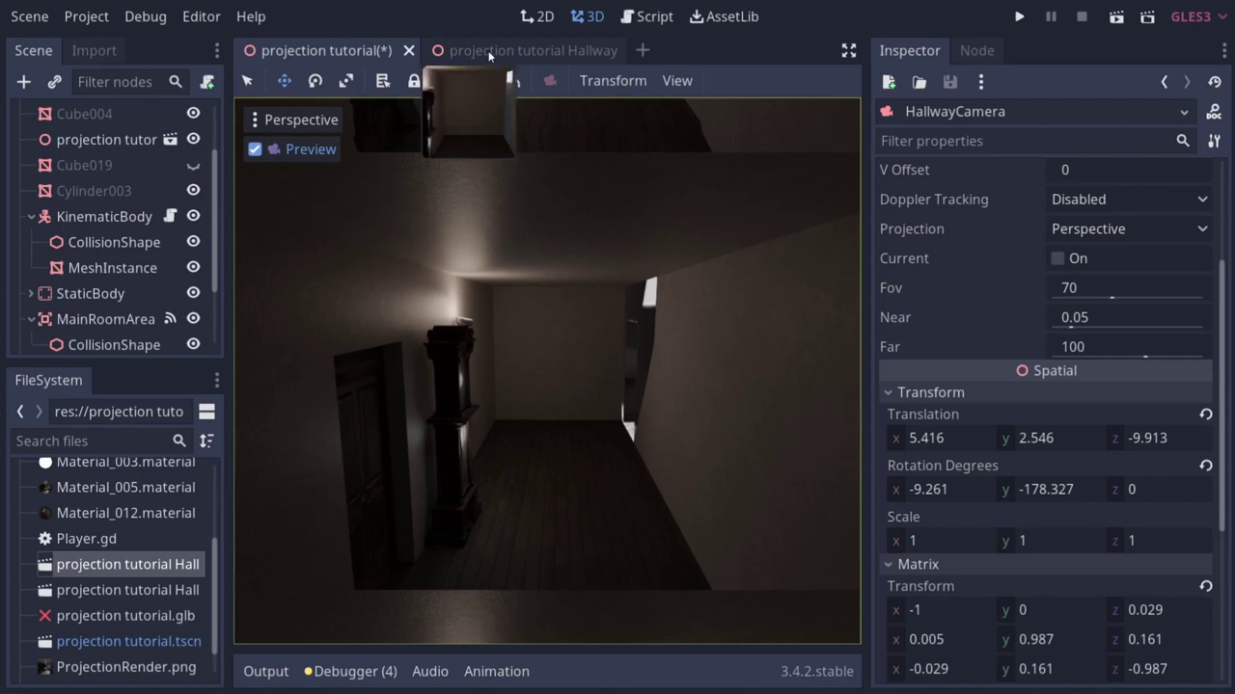
click(489, 54)
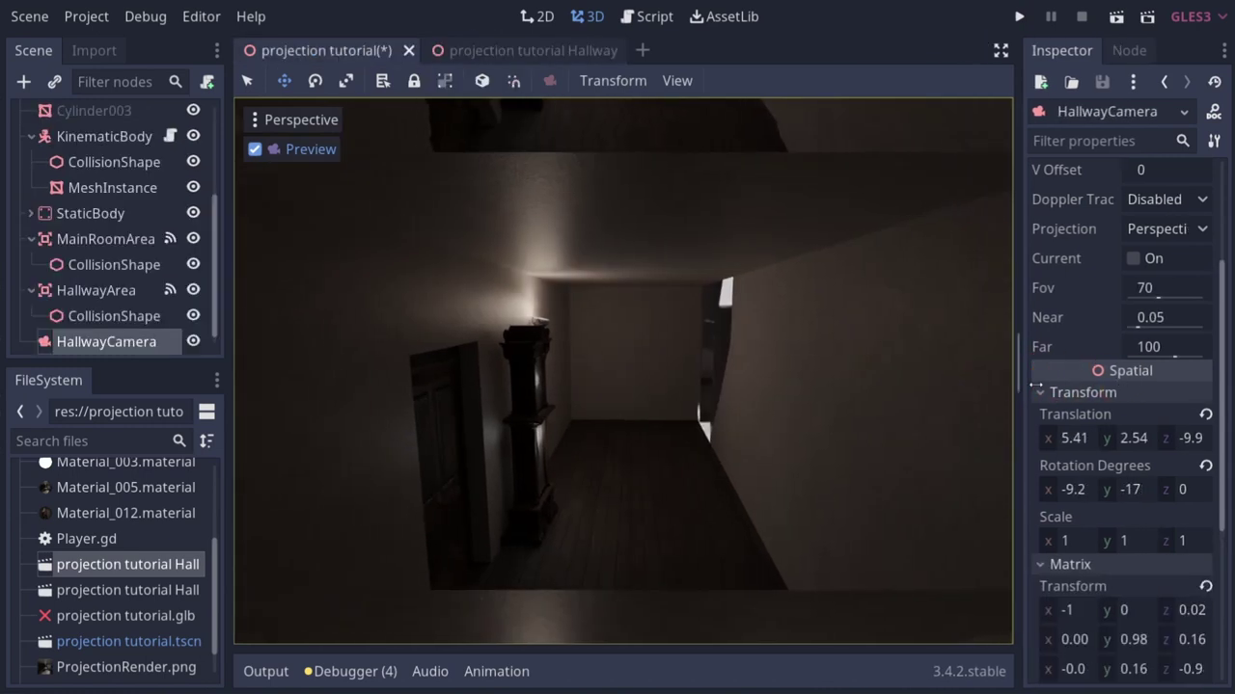
drag(1035, 385, 870, 383)
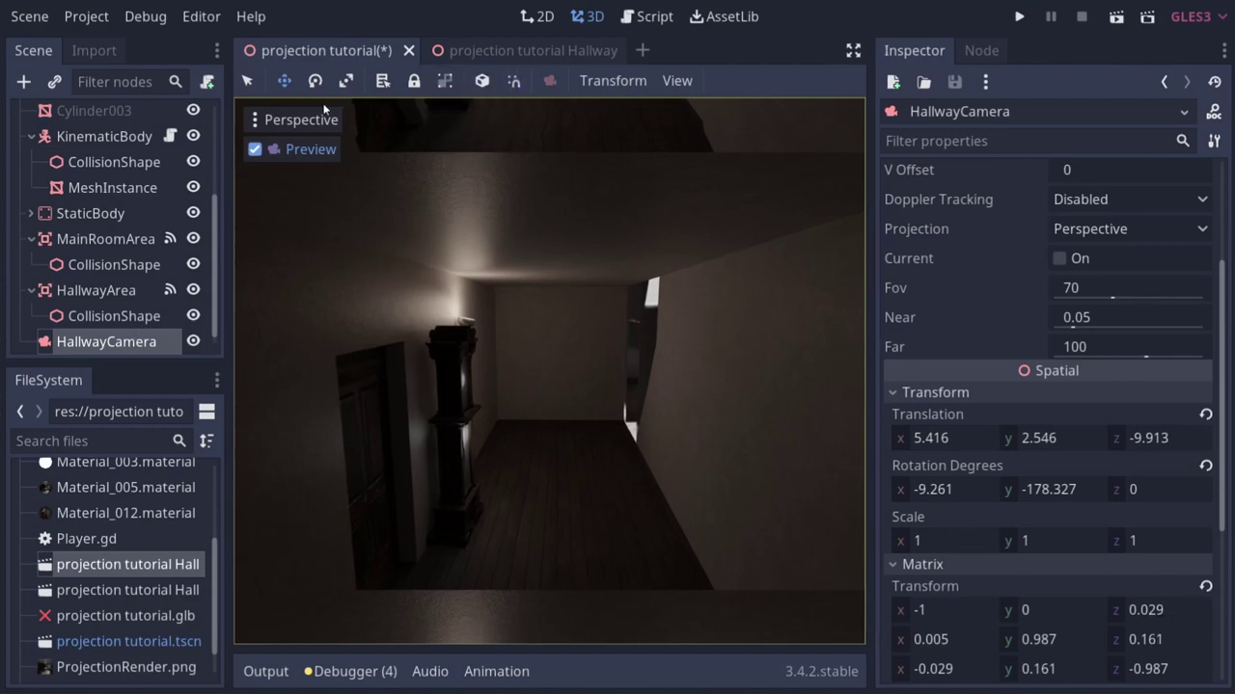
click(252, 152)
right_drag(611, 349, 637, 248)
key(d)
key(a)
drag(725, 310, 791, 319)
key(ctrl+z)
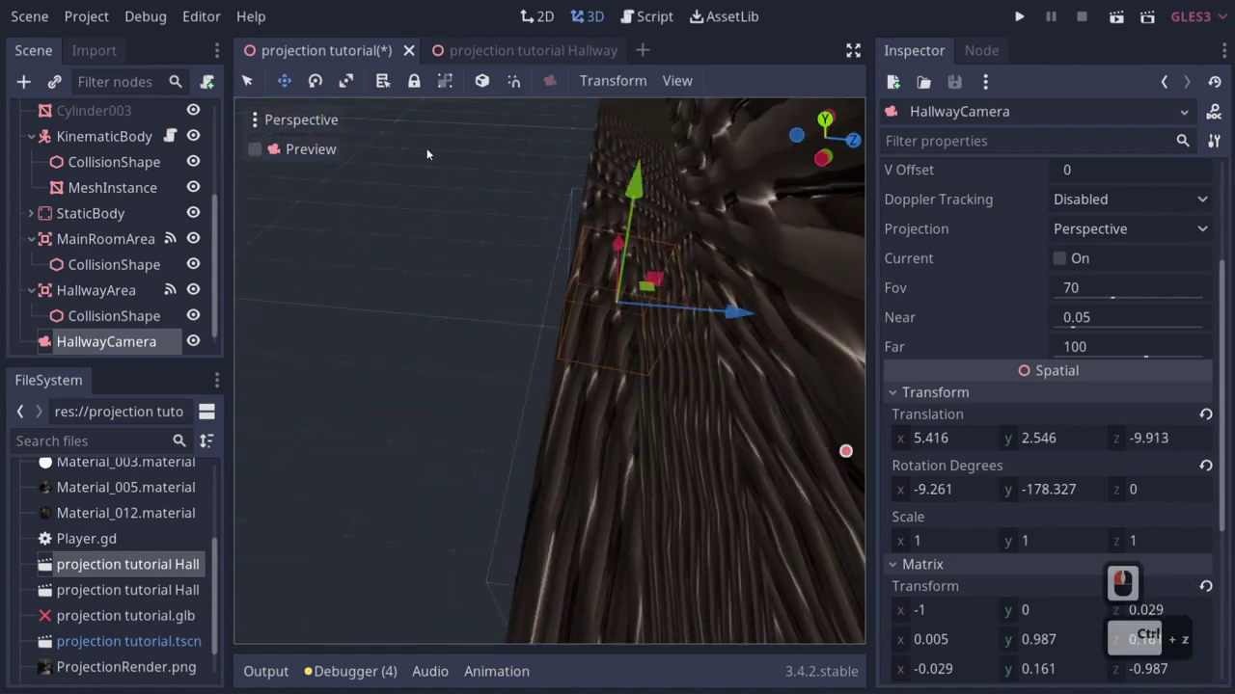
click(613, 81)
click(677, 81)
click(617, 81)
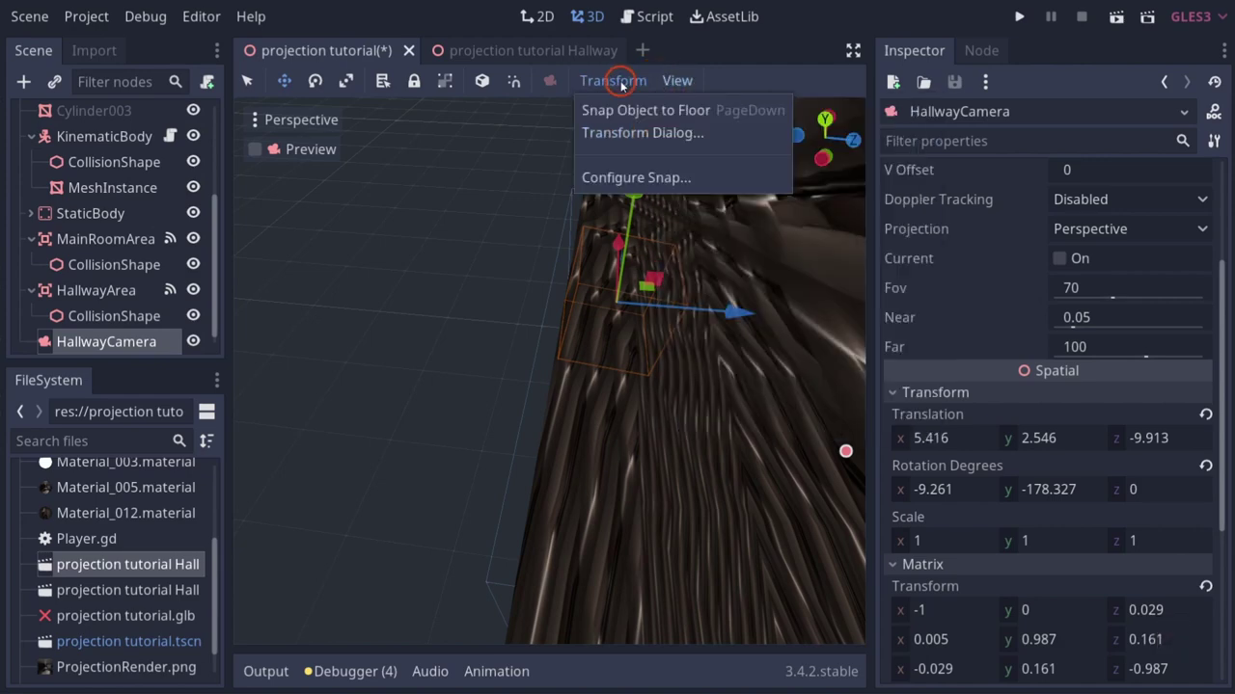
click(618, 83)
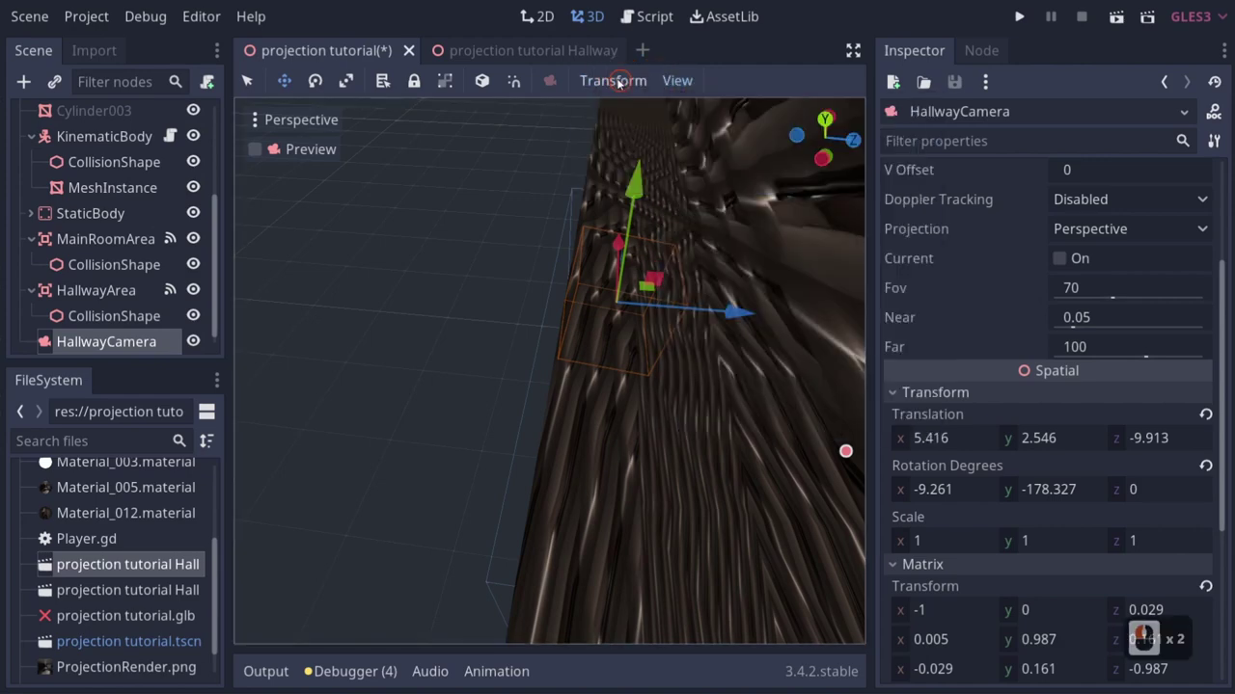
Switch transforms to local space and move HallwayCamera along its local Z axis to about 5.431, 2.463, -9.401.
click(482, 82)
key(d)
key(q)
key(s)
key(a)
mouse_move(509, 261)
right_down()
mouse_move(618, 347)
mouse_move(508, 261)
right_up()
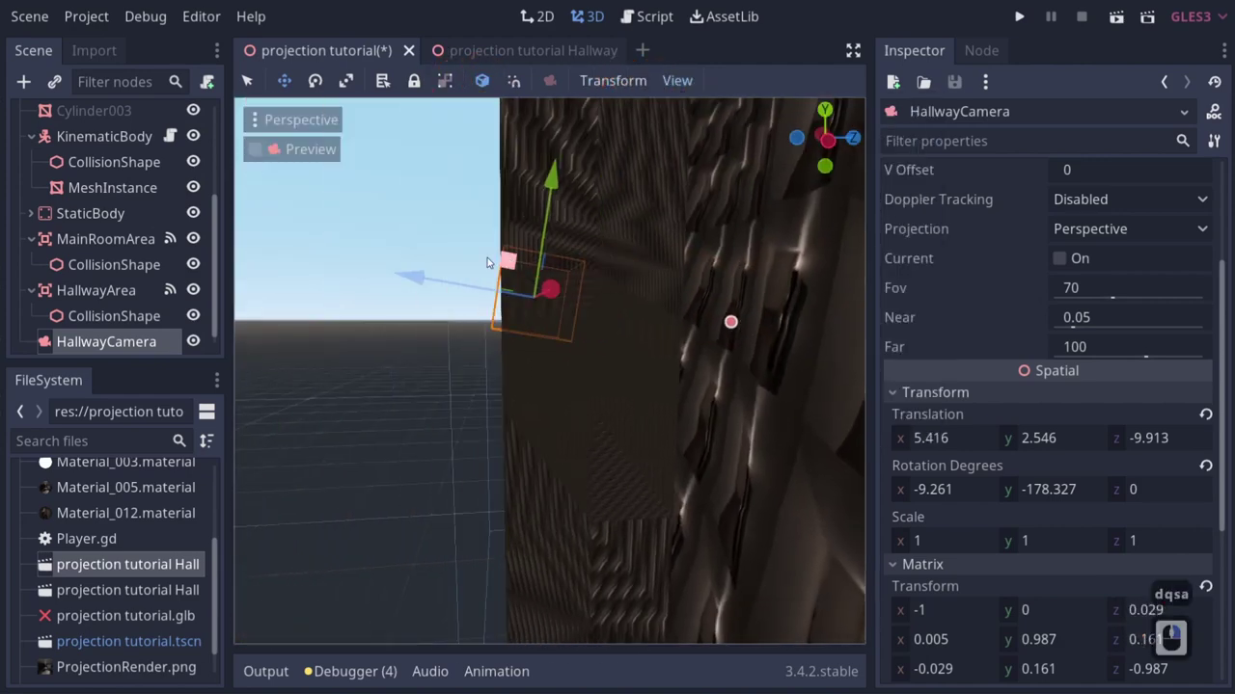
drag(434, 278, 512, 292)
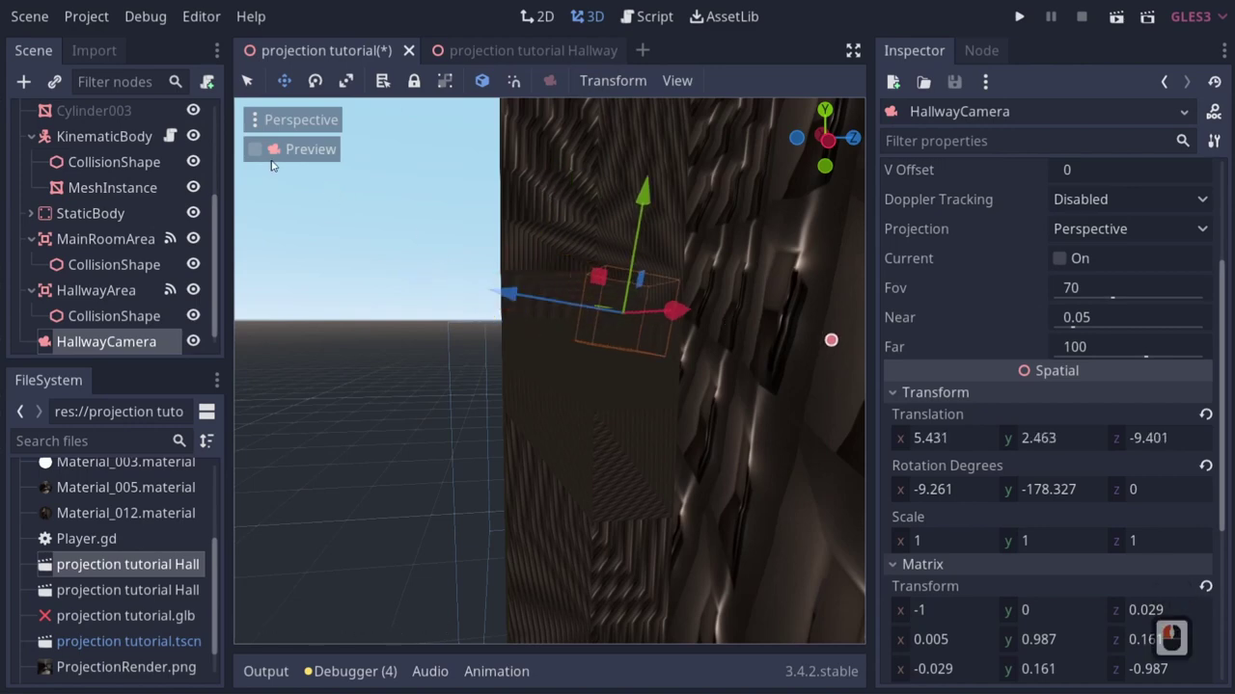
Split the 3D view into two viewports and preview HallwayCamera in the lower one.
click(676, 80)
click(735, 132)
click(233, 550)
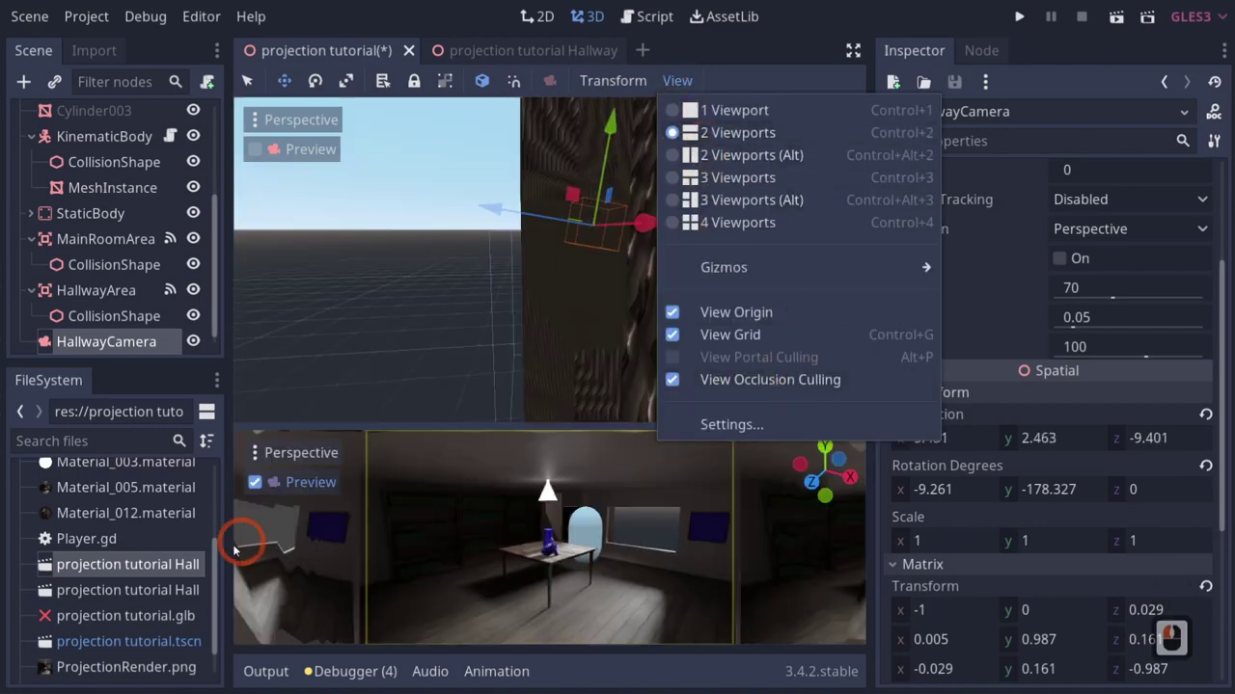
click(118, 342)
click(111, 315)
click(106, 342)
click(254, 482)
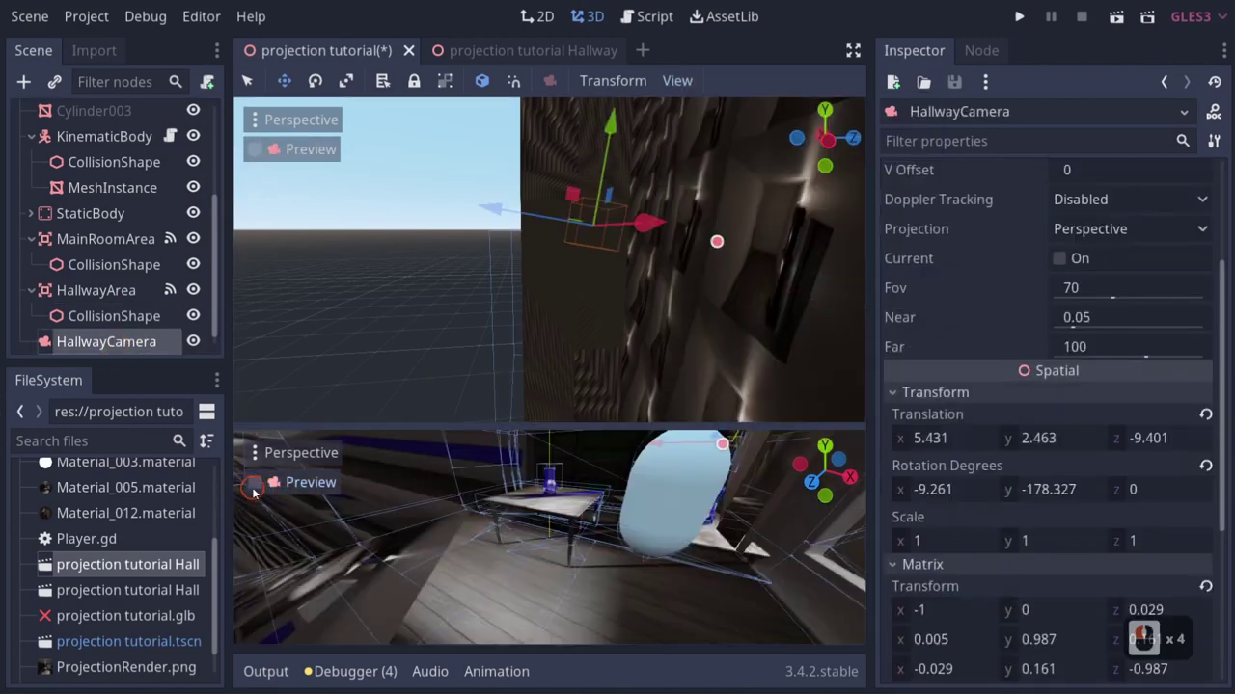
Enlarge the preview viewport and move HallwayCamera along its local Z axis to about 5.437, 2.431, -9.209.
drag(559, 422, 550, 358)
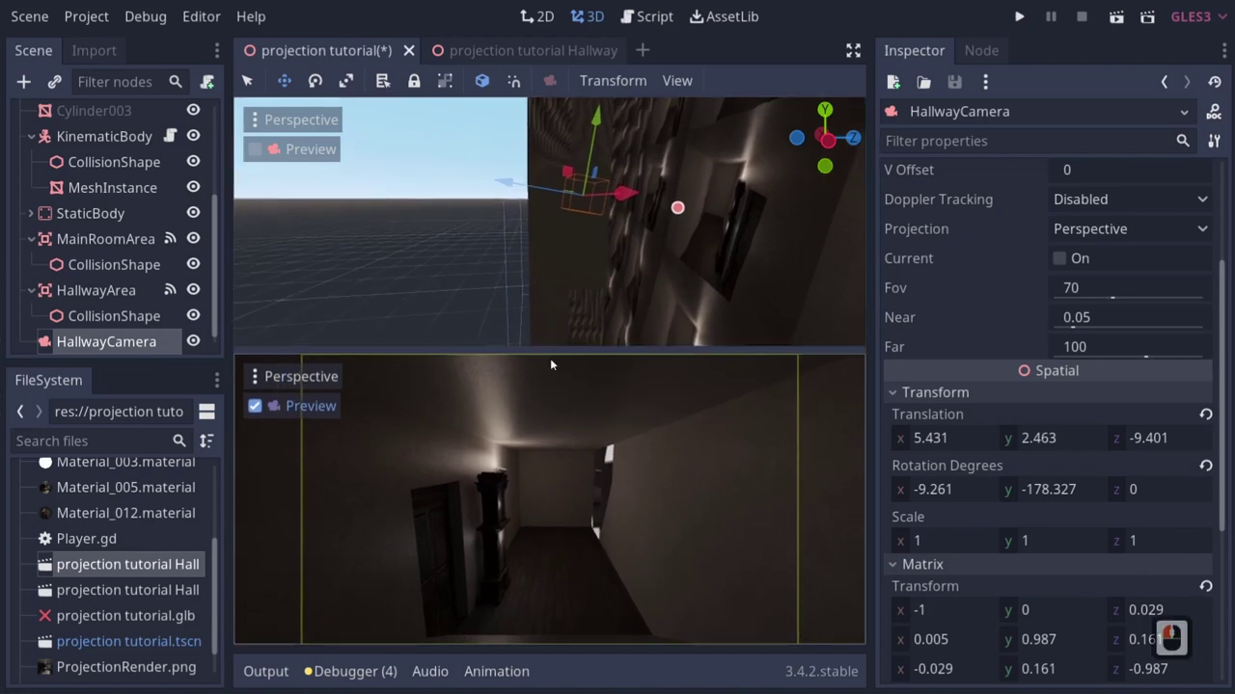
drag(502, 182, 521, 190)
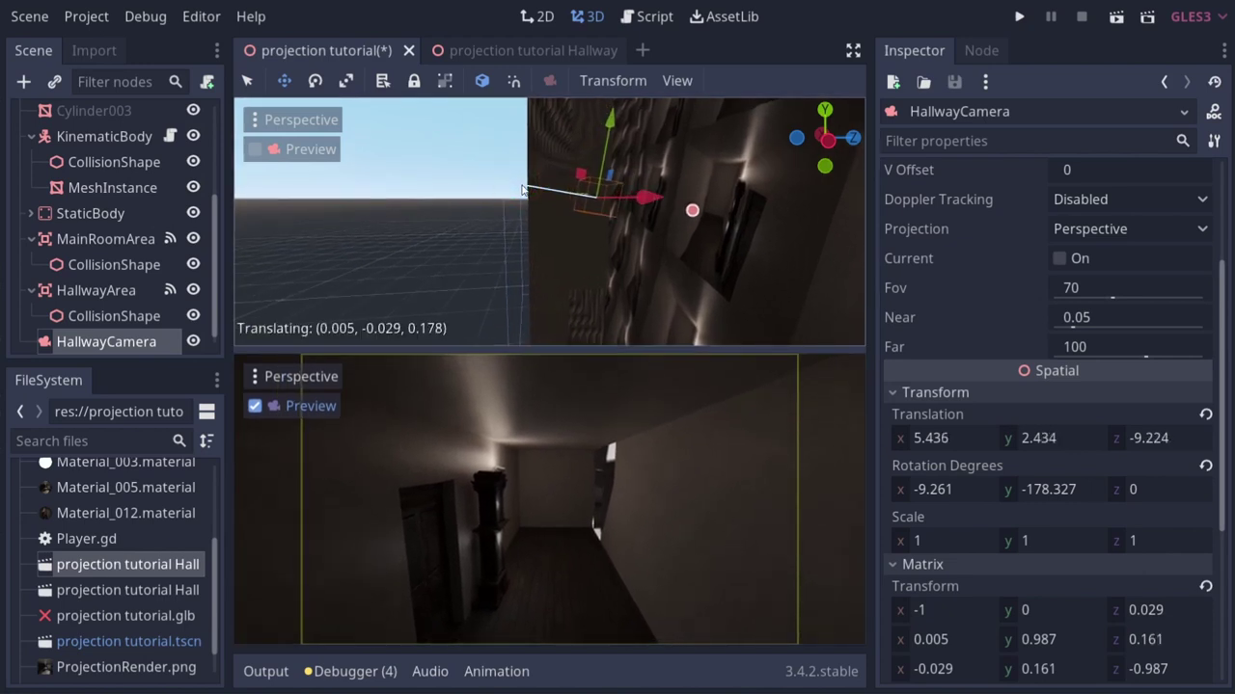
drag(523, 190, 524, 190)
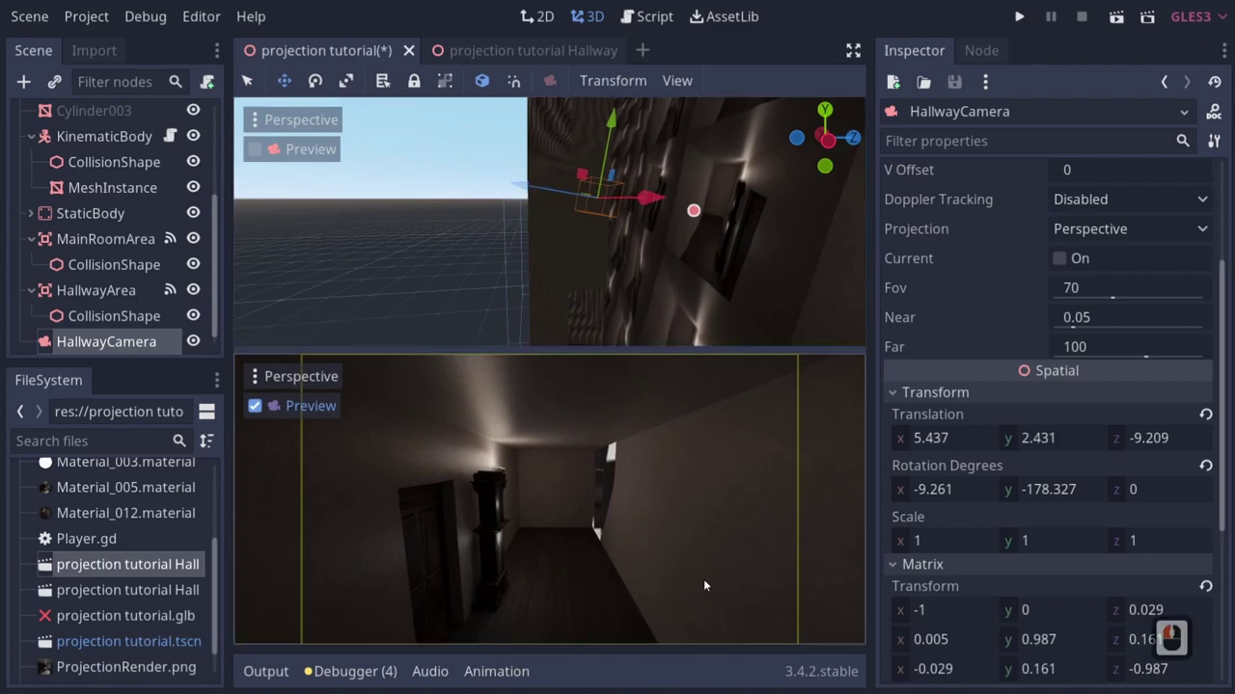
Run the project, walk the player between the main room and the hallway to test the camera switching, and close the game.
click(1019, 16)
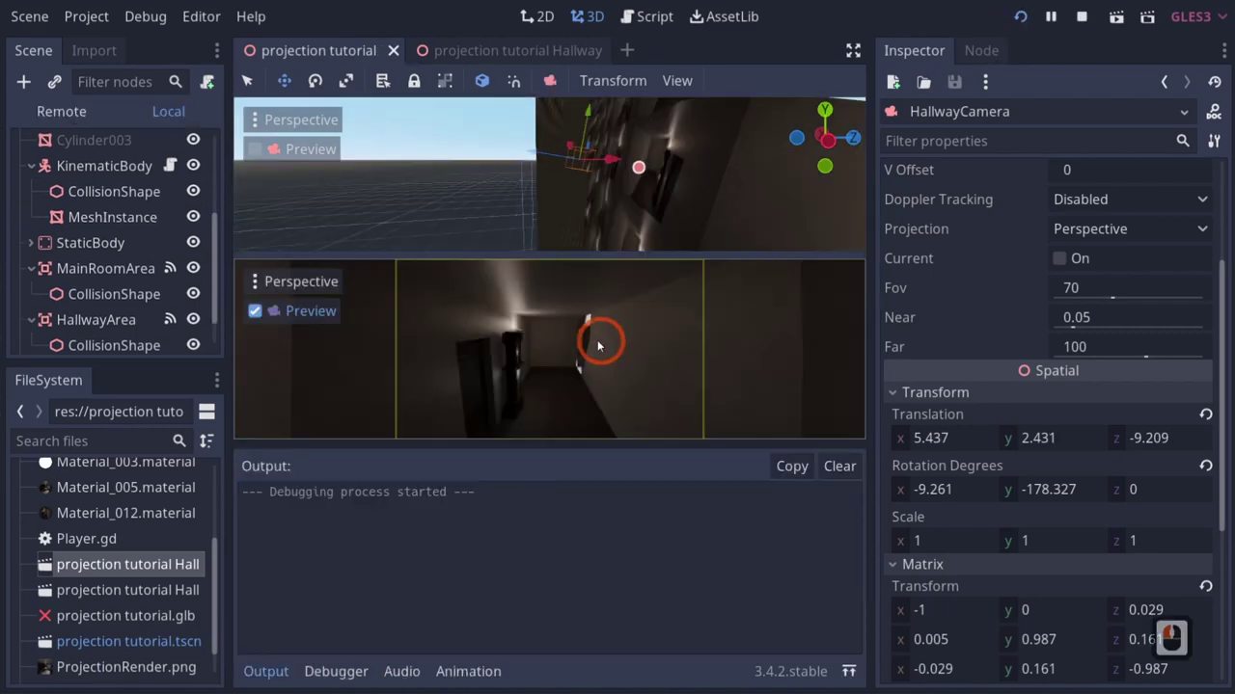
key(Down)
key(Down)
key(Right)
key(Left)
key(Left)
key(Left)
key(Left)
key(Left)
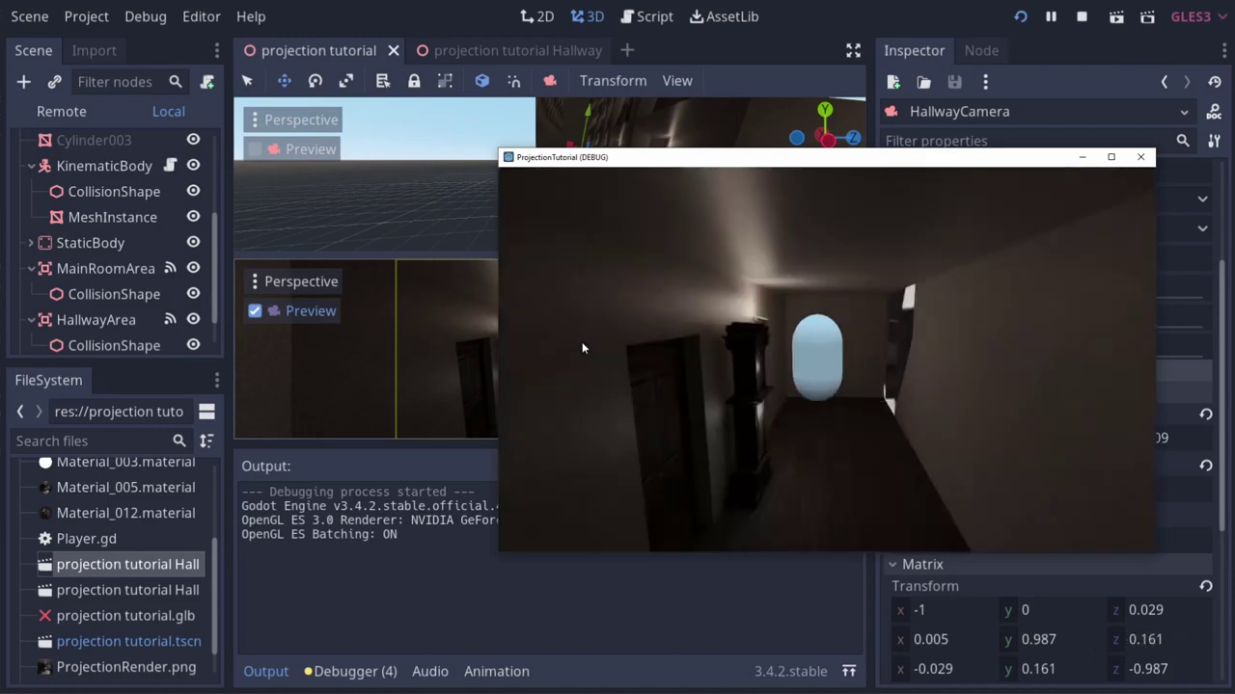
key(Right)
key(Up)
key(Down)
key(Down)
key(Down)
key(Down)
key(Down)
key(Down)
key(Down)
key(Down)
key(Down)
key(Down)
key(Down)
key(Down)
key(Down)
key(Down)
key(Down)
key(Down)
key(Up)
key(Up)
key(Up)
key(Up)
key(Up)
key(Up)
key(Right)
key(Right)
key(Right)
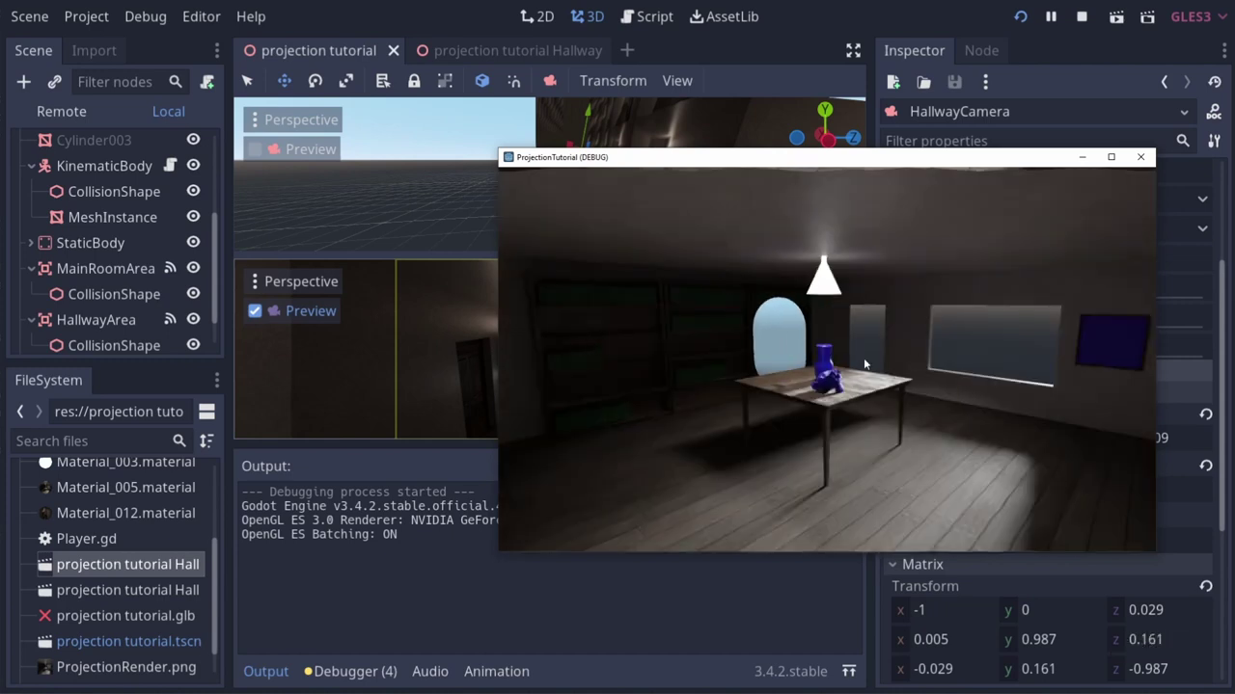
click(1151, 156)
Make Cube019 visible and hide the projection tutorial Hallway instance in the main scene.
scroll(188, 222, up, 3)
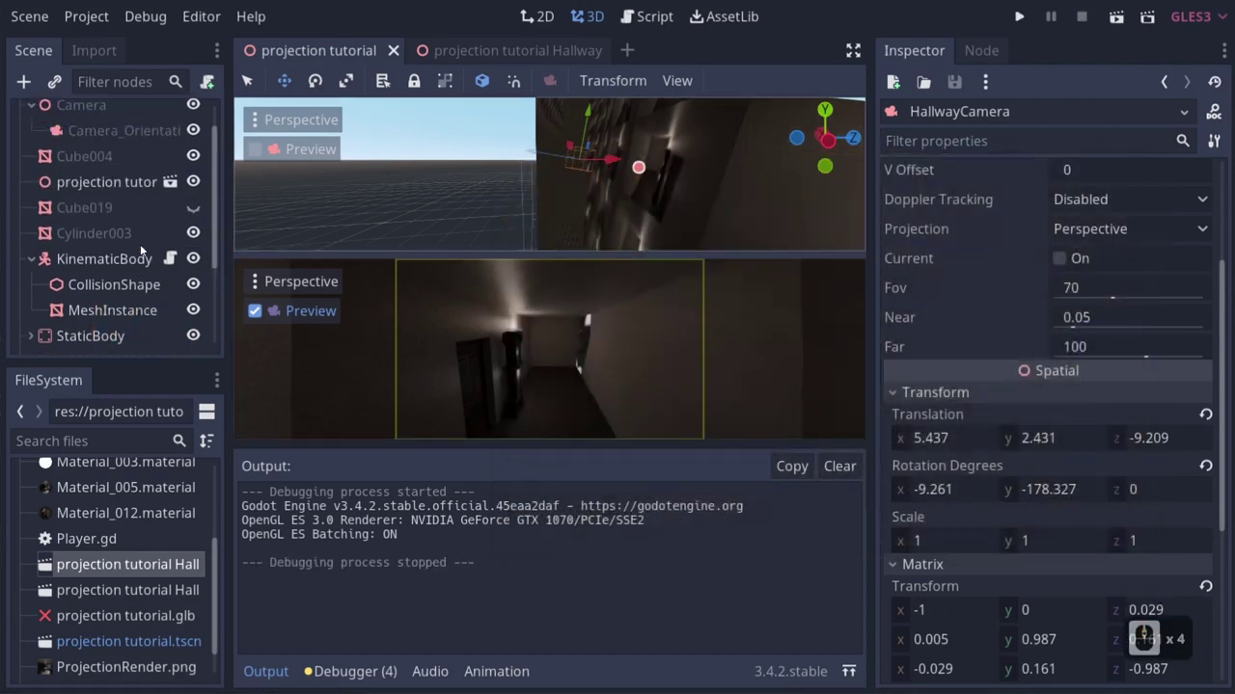
click(193, 207)
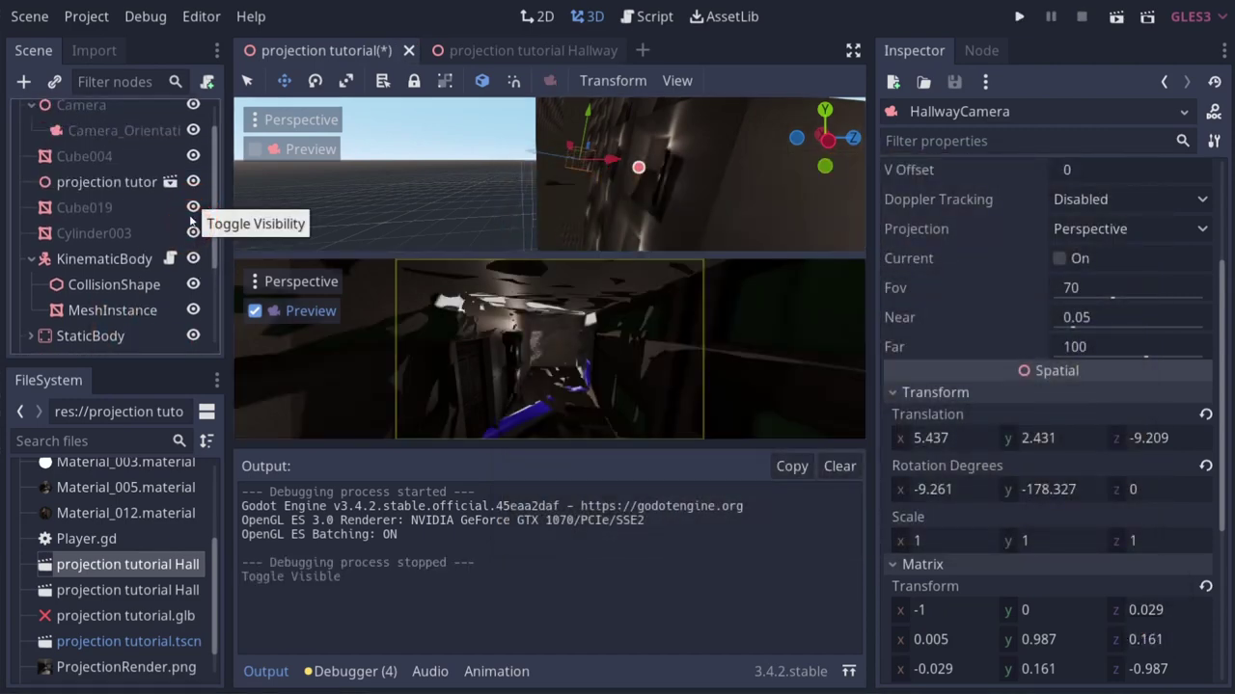
click(193, 183)
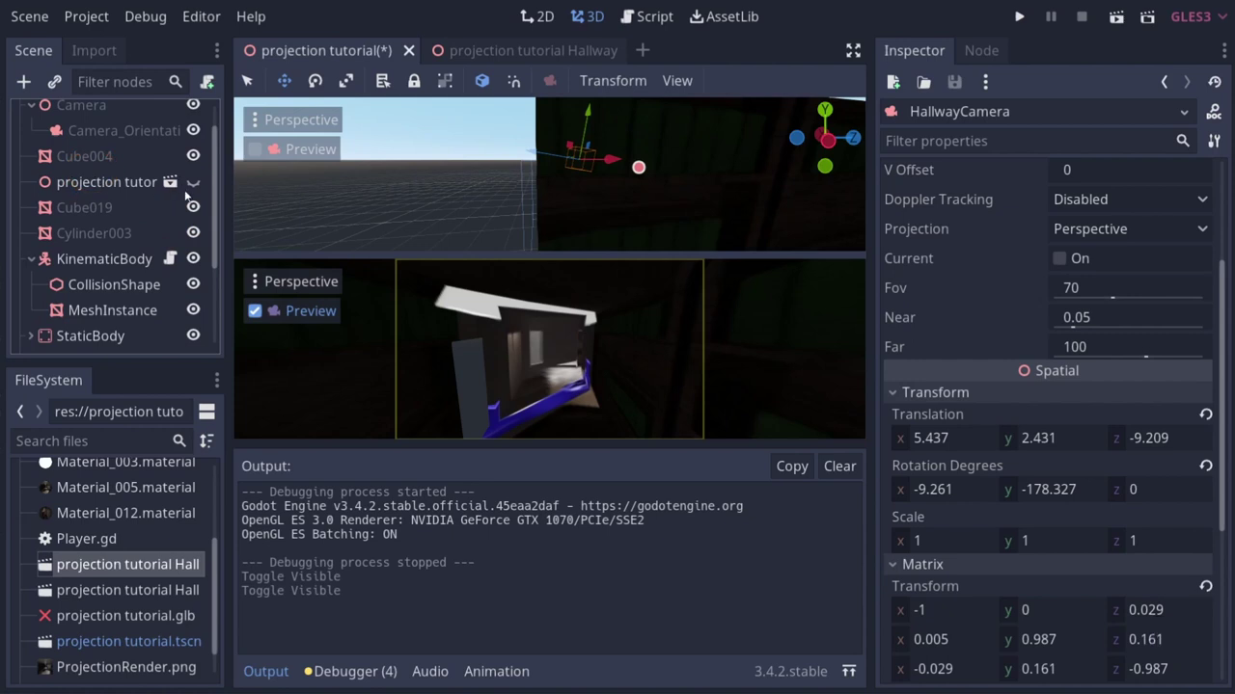
Change Cube004 to Cube019 in the show() call of _on_MainRoom_body_entered in GameManager.gd, and save.
scroll(164, 234, up, 3)
click(170, 115)
click(808, 368)
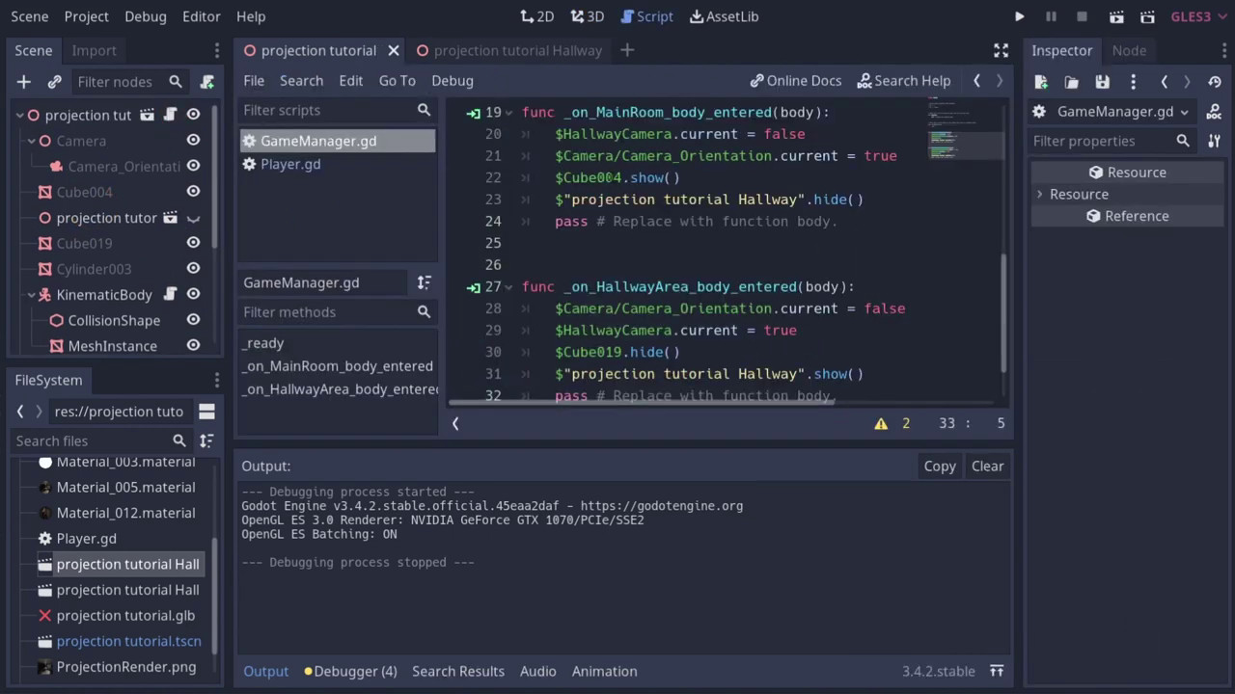
click(627, 177)
key(BackSpace)
key(BackSpace)
text(19)
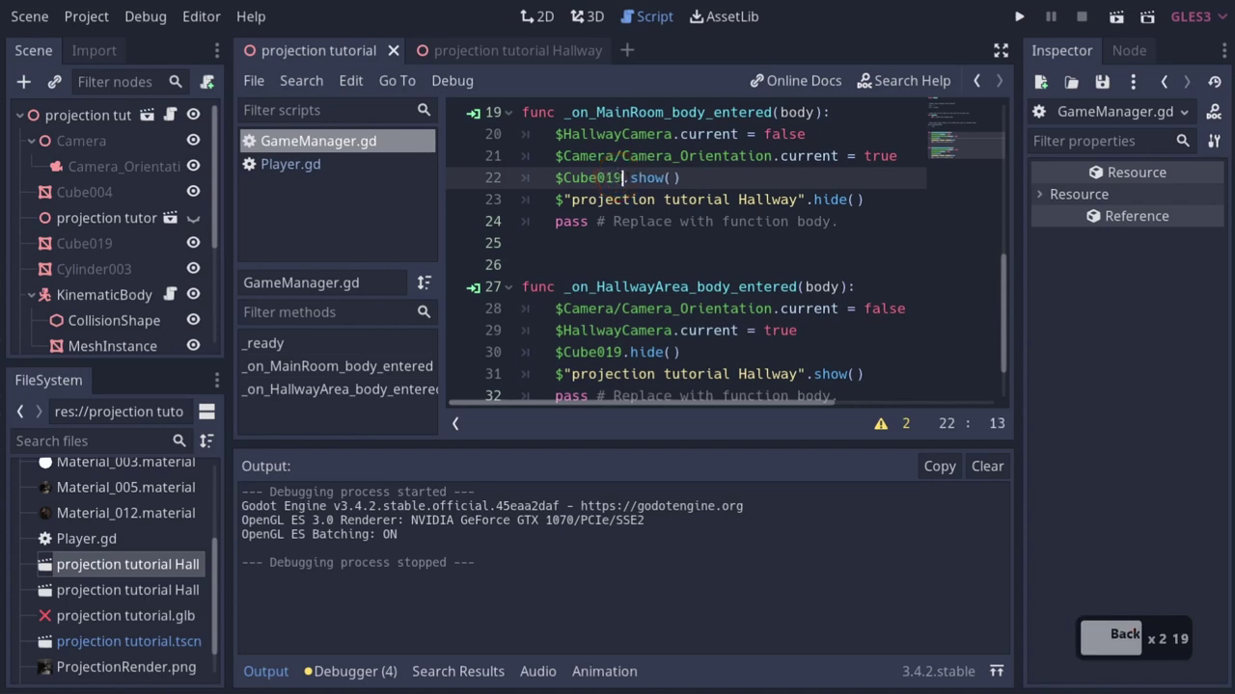
key(ctrl+s)
Run the project, walk the player back and forth in the main room to check its projection, and close the game.
click(1020, 17)
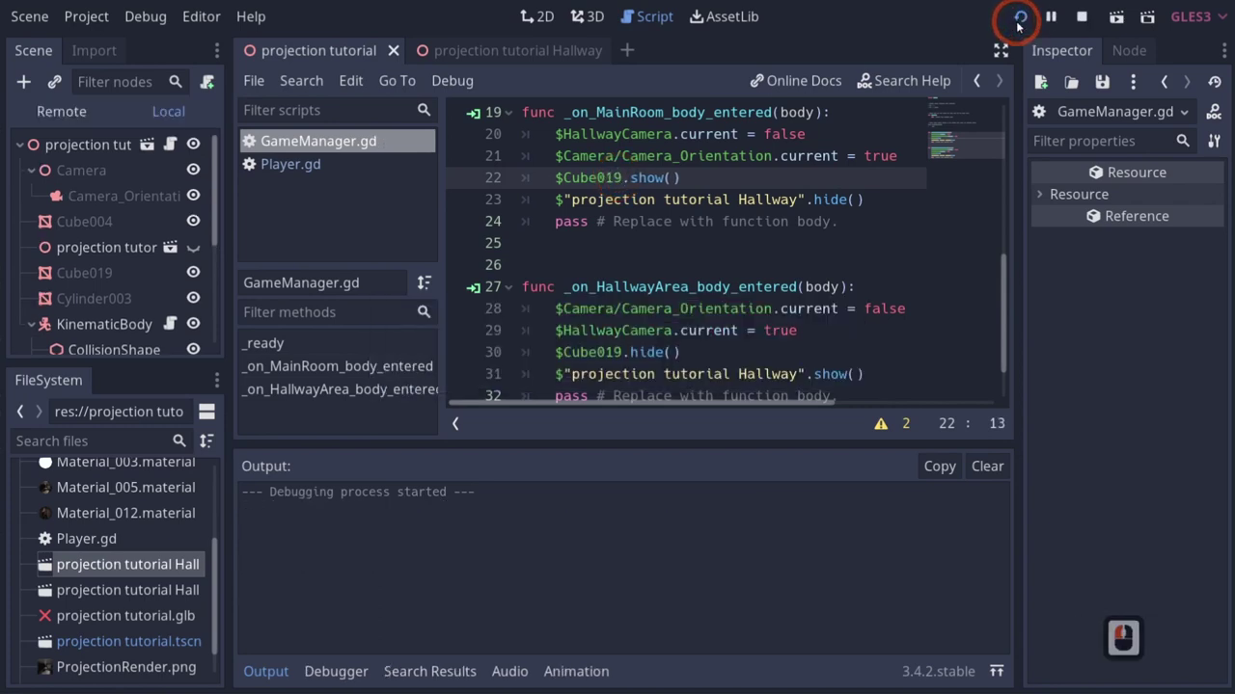
key(Down)
key(Left)
key(Right)
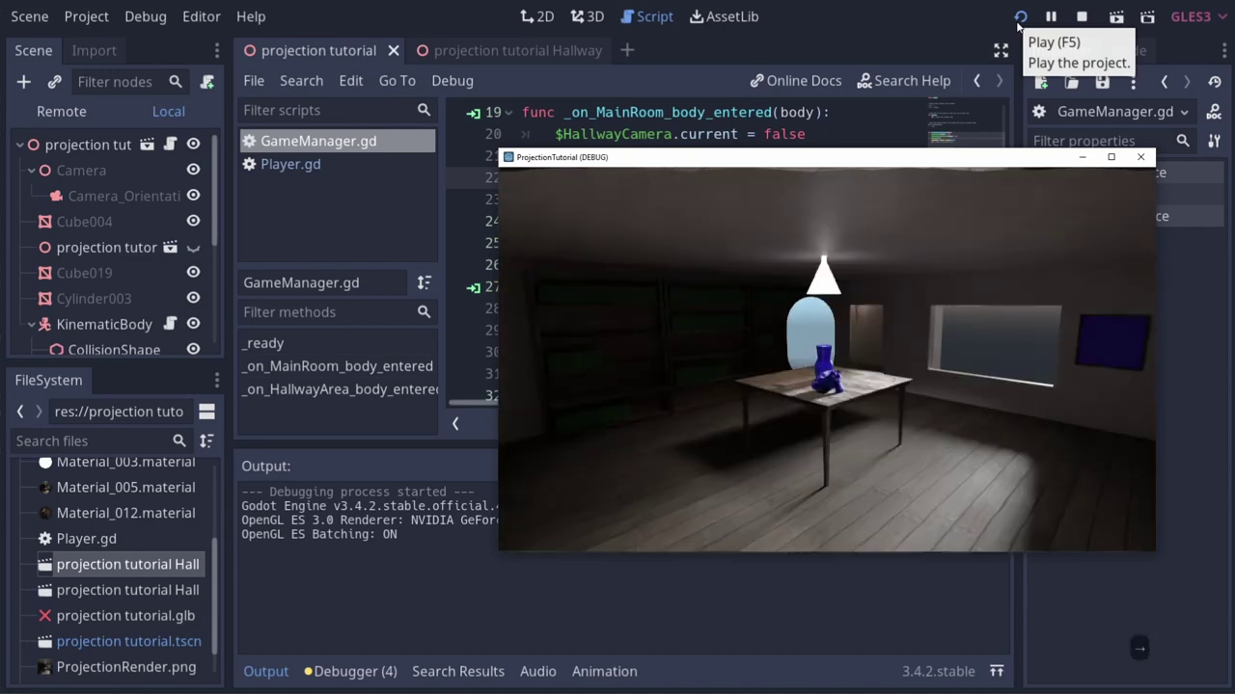
key(Left)
key(Right)
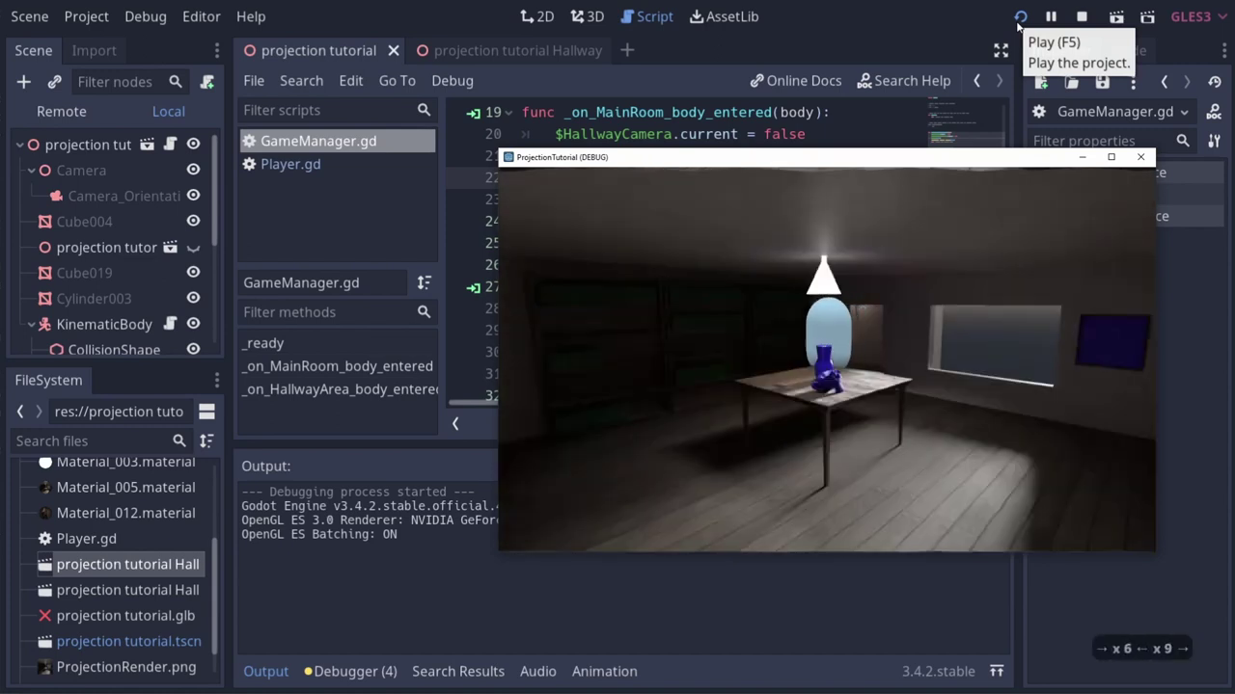
key(Left)
key(Right)
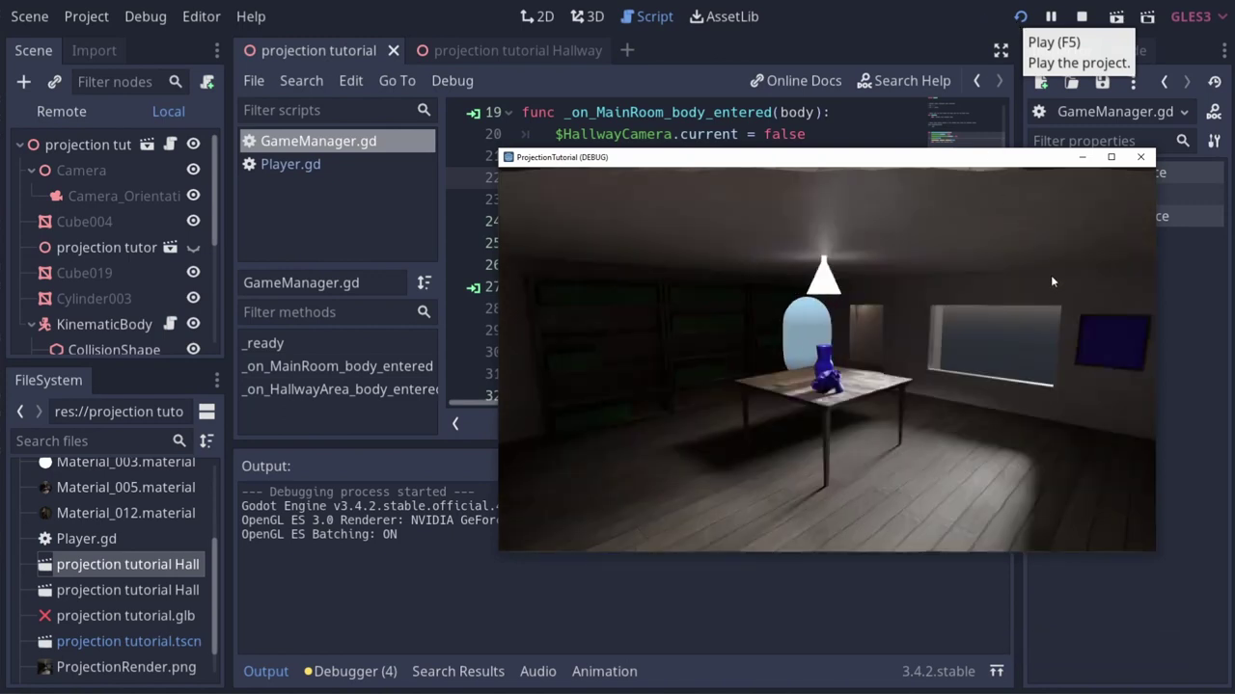
click(1142, 158)
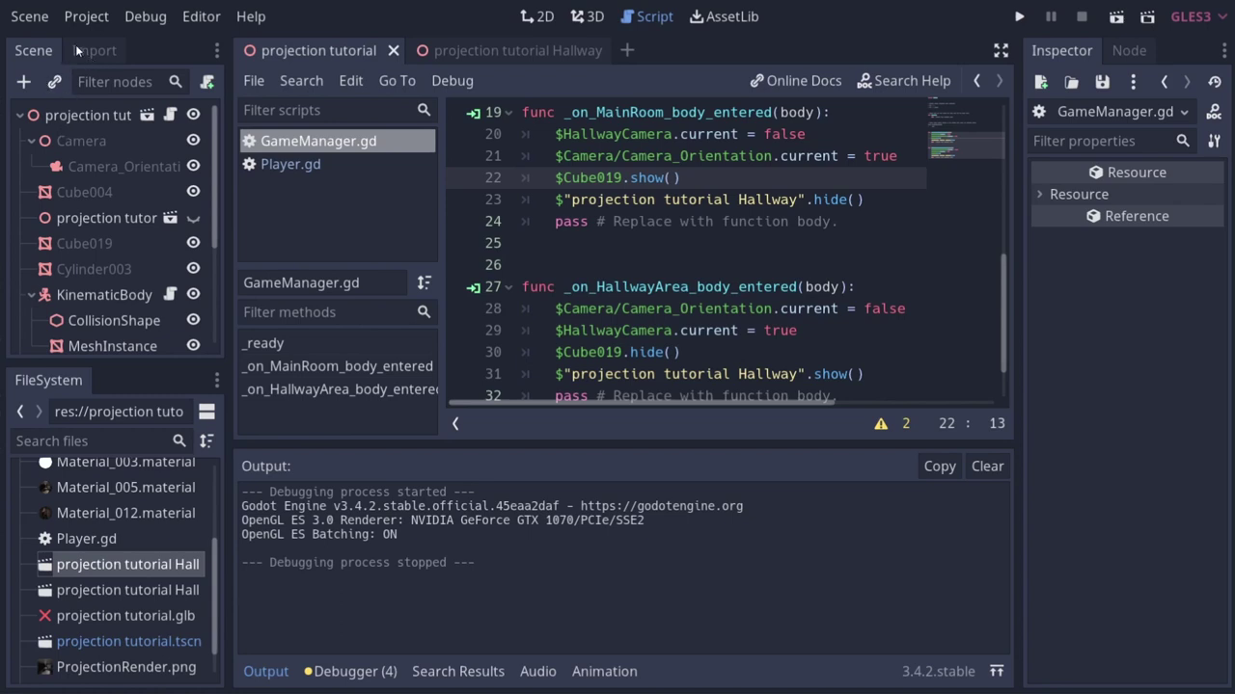
Widen the scene tree and file list so that full node and file names fit.
click(33, 141)
click(33, 141)
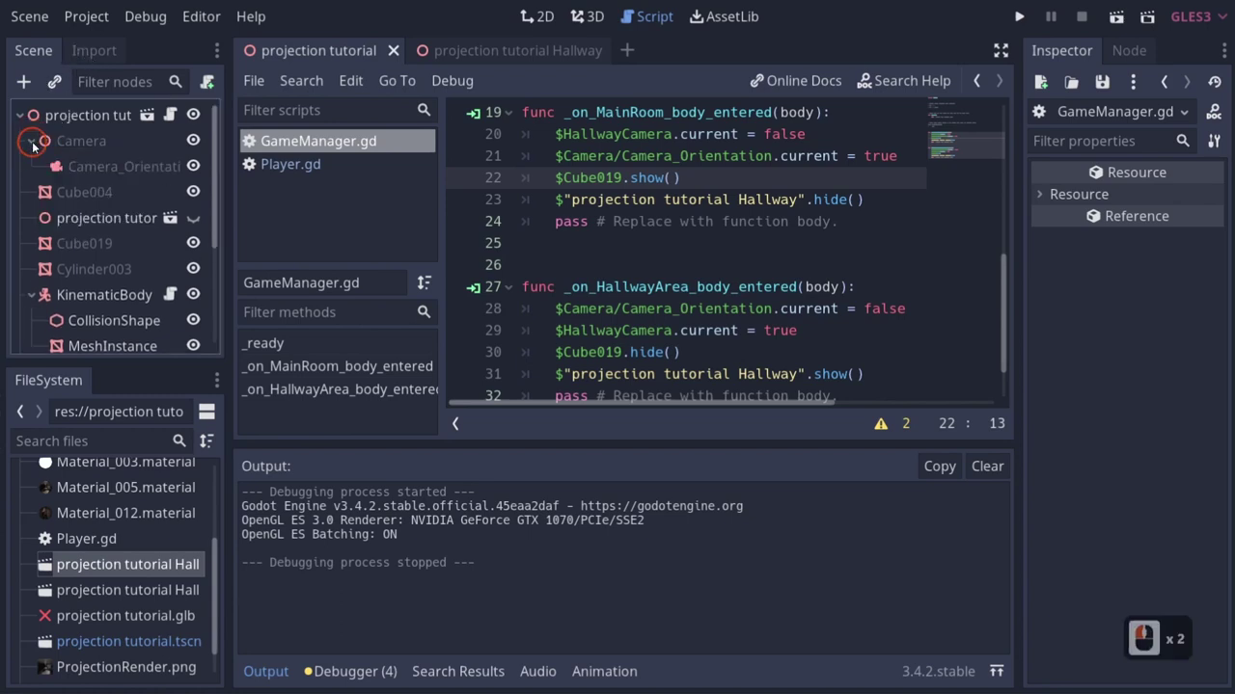
drag(227, 545, 387, 545)
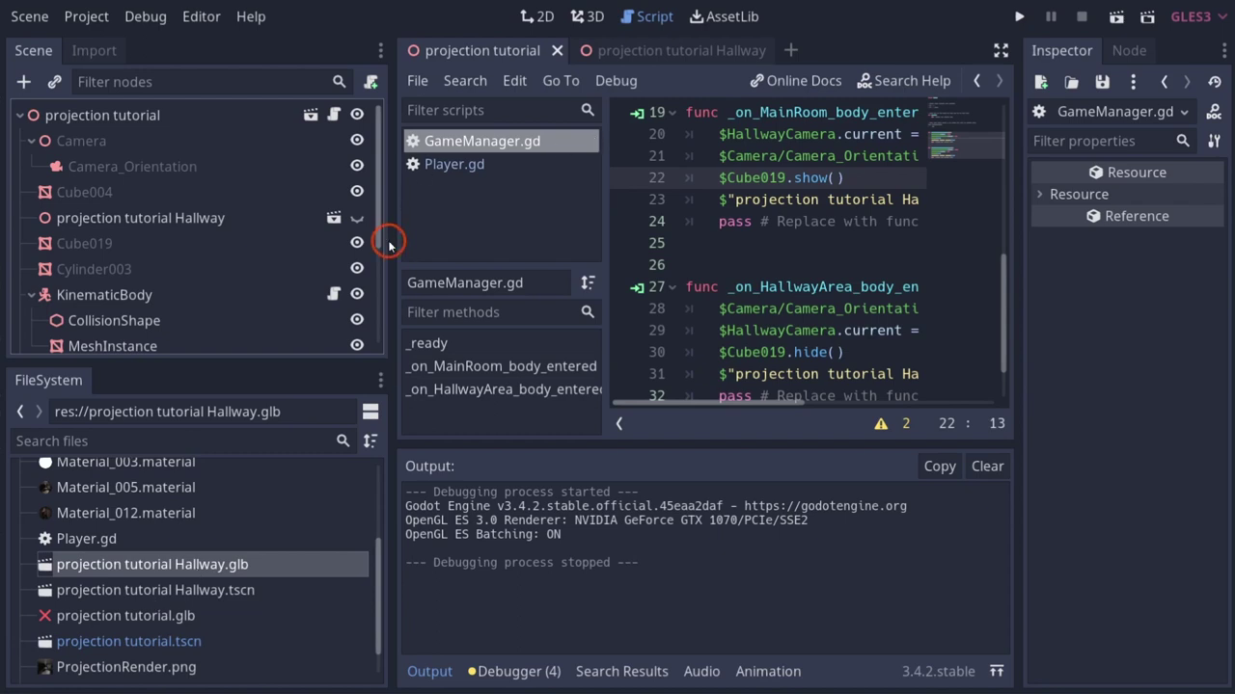
drag(389, 242, 351, 246)
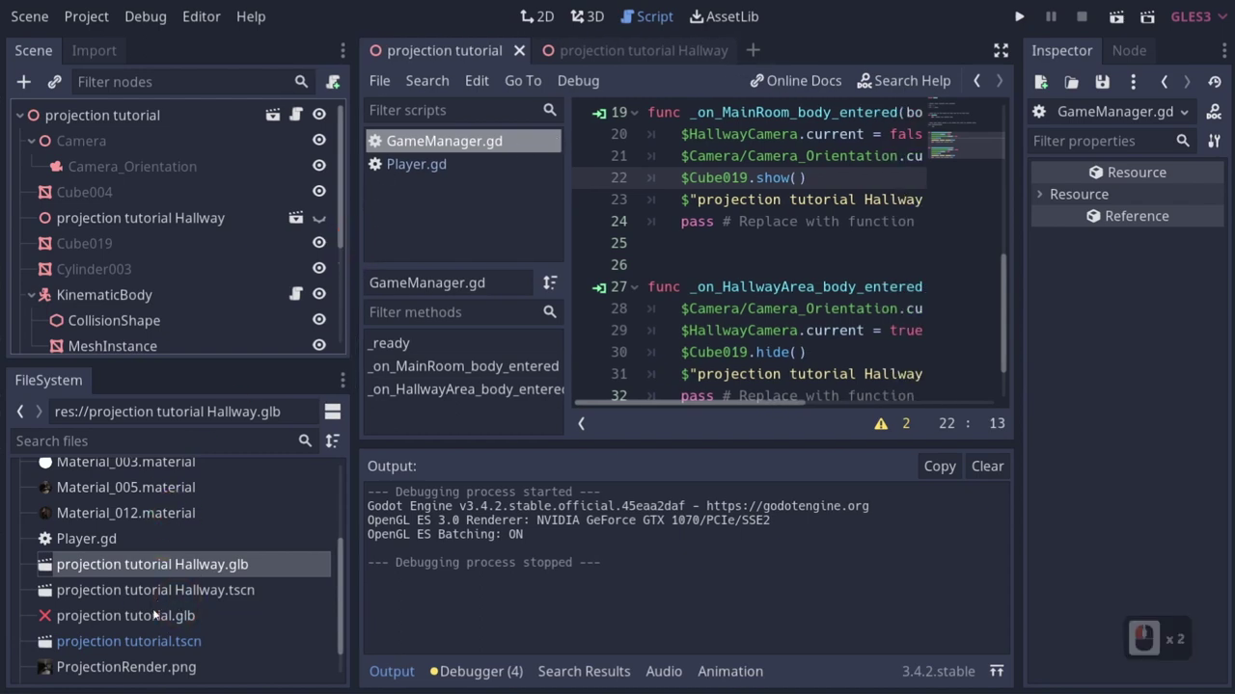
Save the main scene under the new name projection tutorial Second Method.tscn and close the projection tutorial Hallway scene.
click(41, 24)
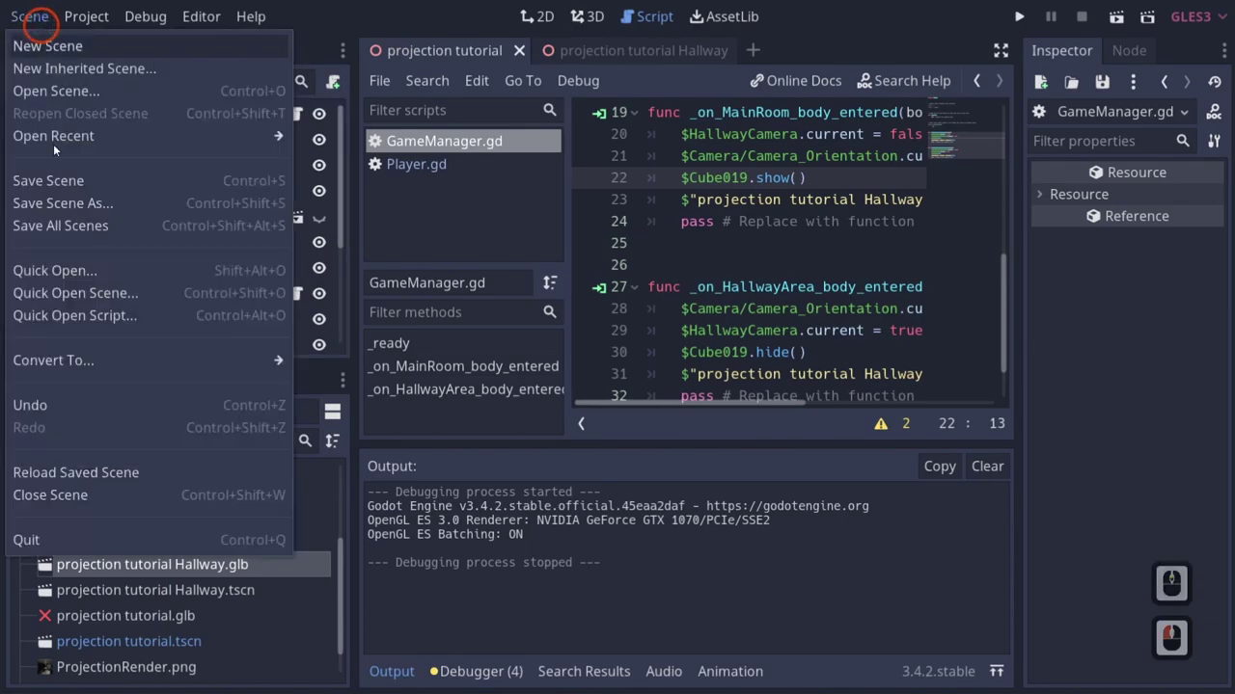
click(62, 203)
click(621, 510)
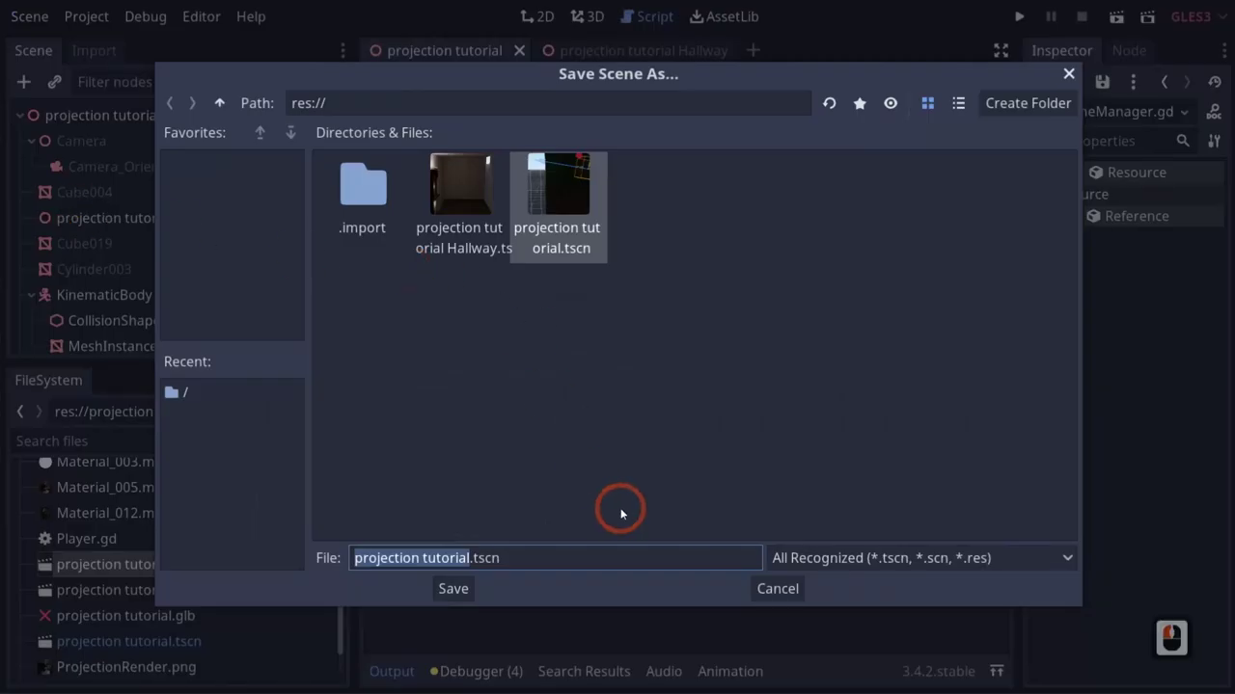
key(Right)
key(Left)
key(Left)
key(Left)
key(Left)
key(Left)
text(Se)
text(cond Met)
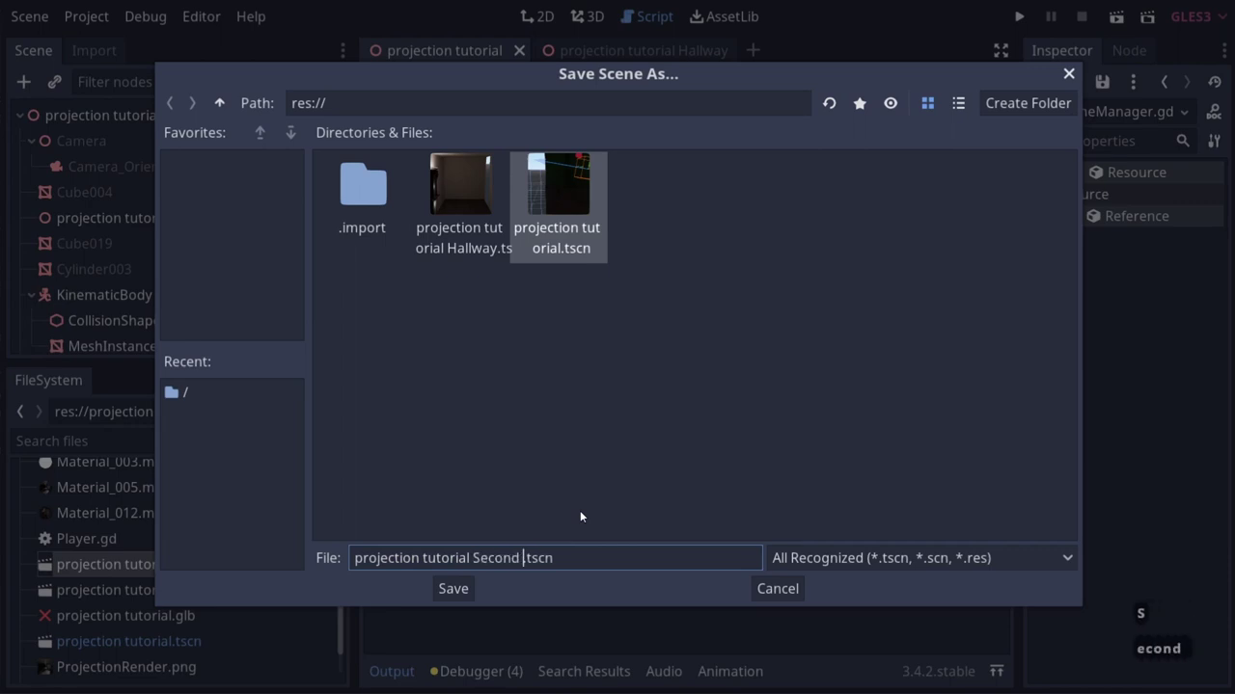
text(h)
key(BackSpace)
text(thod)
key(Return)
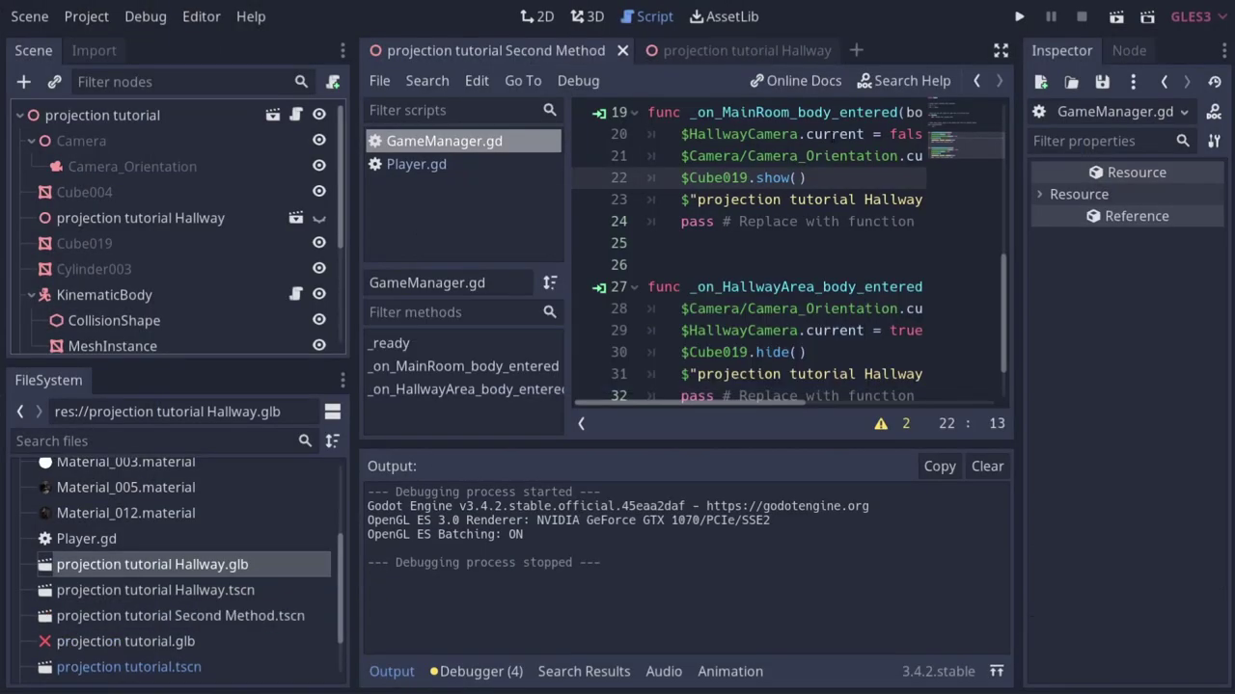
middle_click(680, 49)
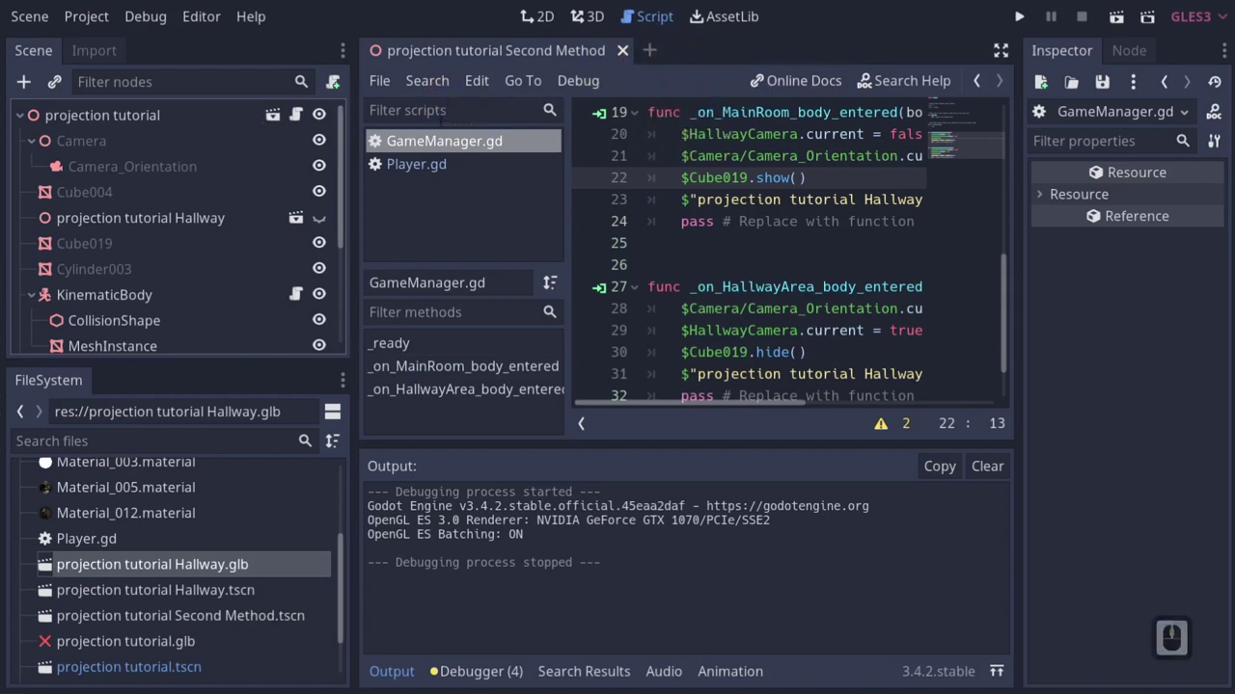
Delete the projection tutorial Hallway instance from the Second Method scene.
click(164, 219)
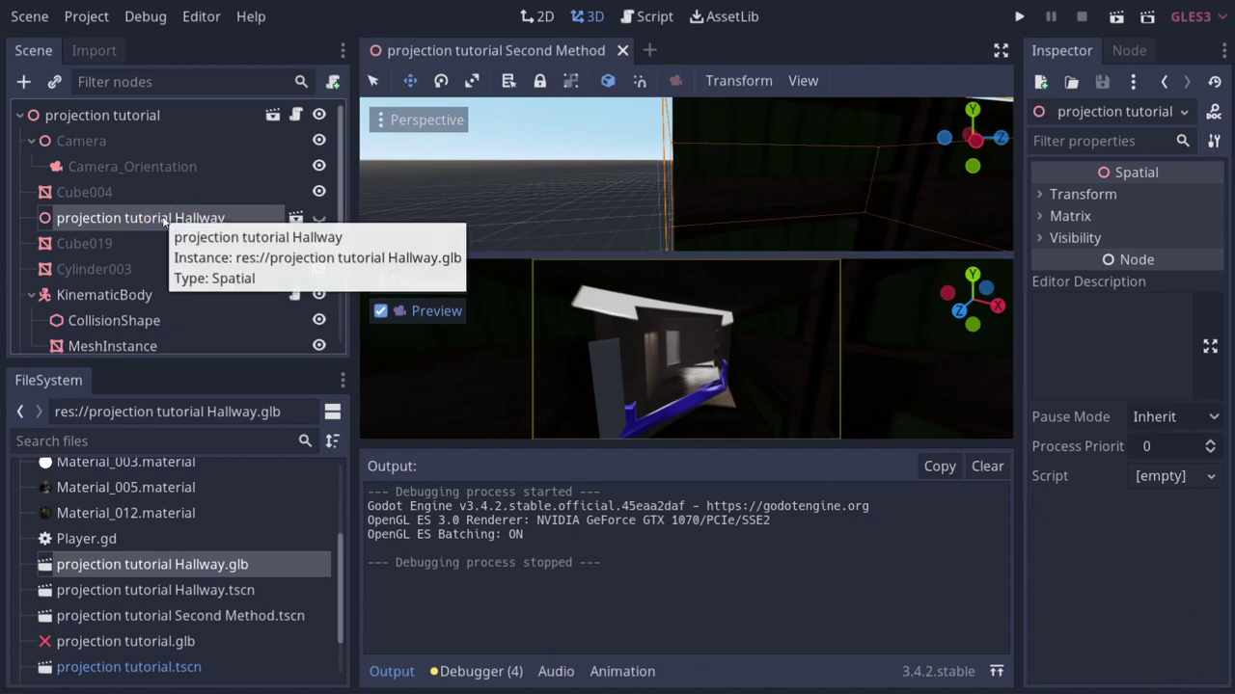
key(Delete)
click(548, 359)
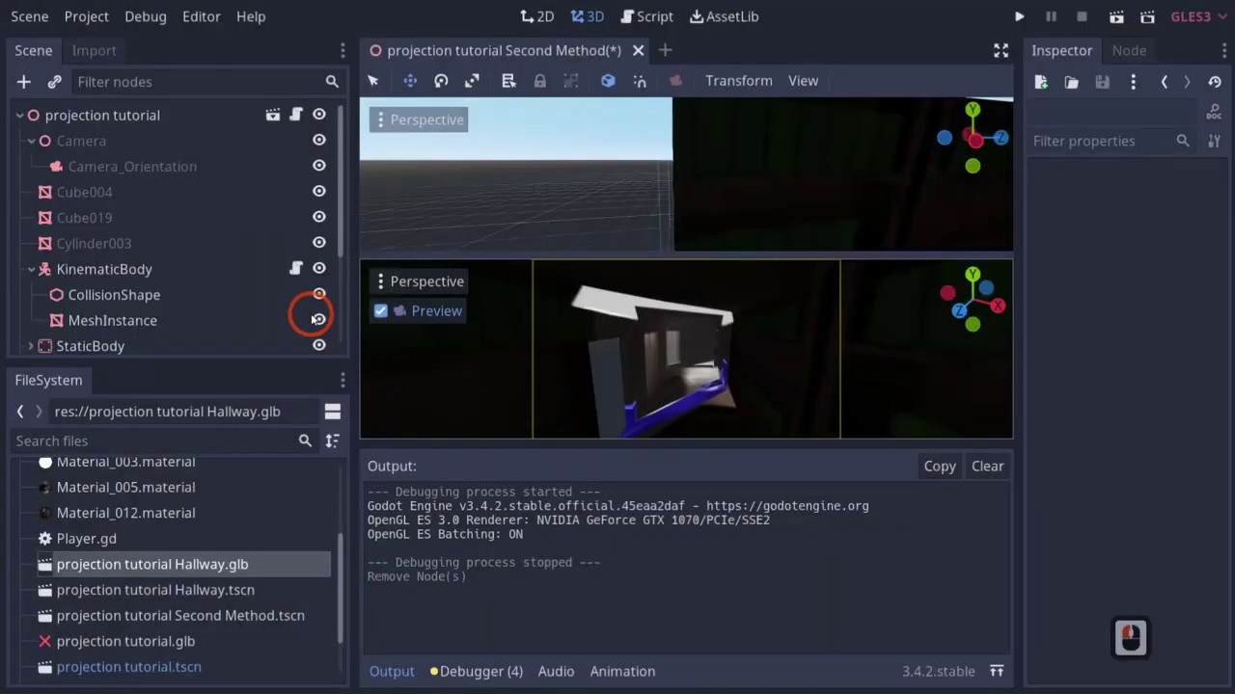
Review the remaining scene nodes, including KinematicBody, StaticBody, MainRoomArea and HallwayCamera.
click(122, 269)
scroll(87, 285, down, 2)
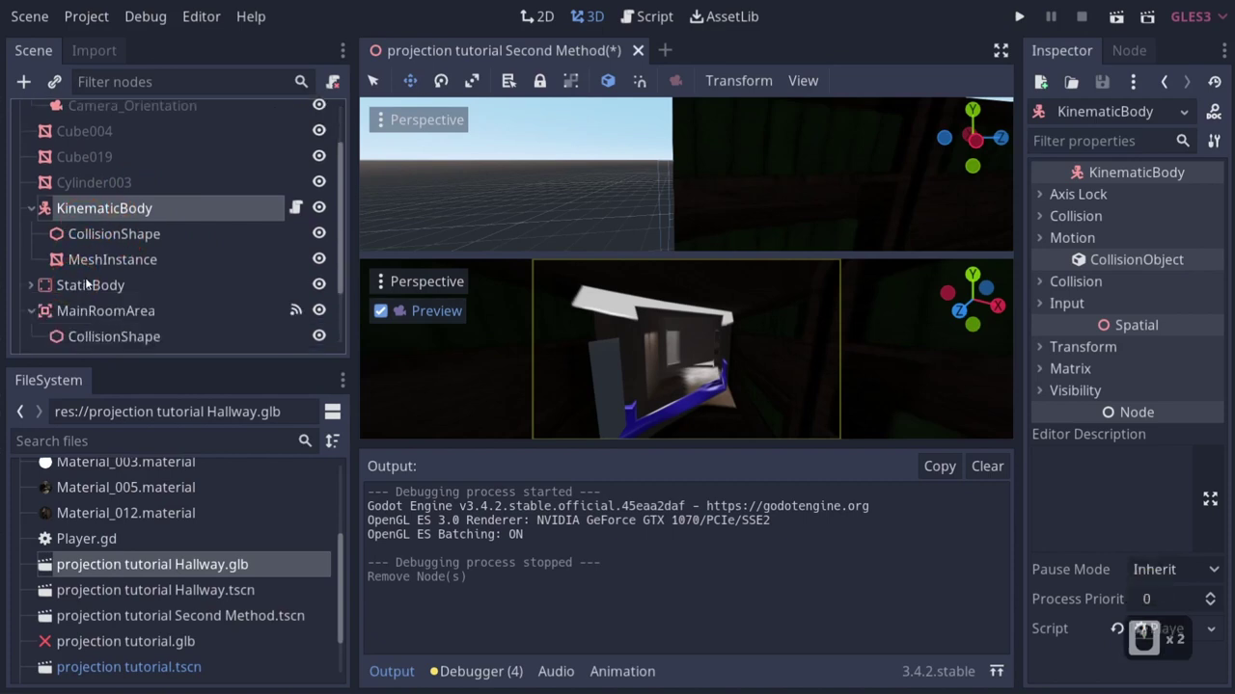
click(77, 287)
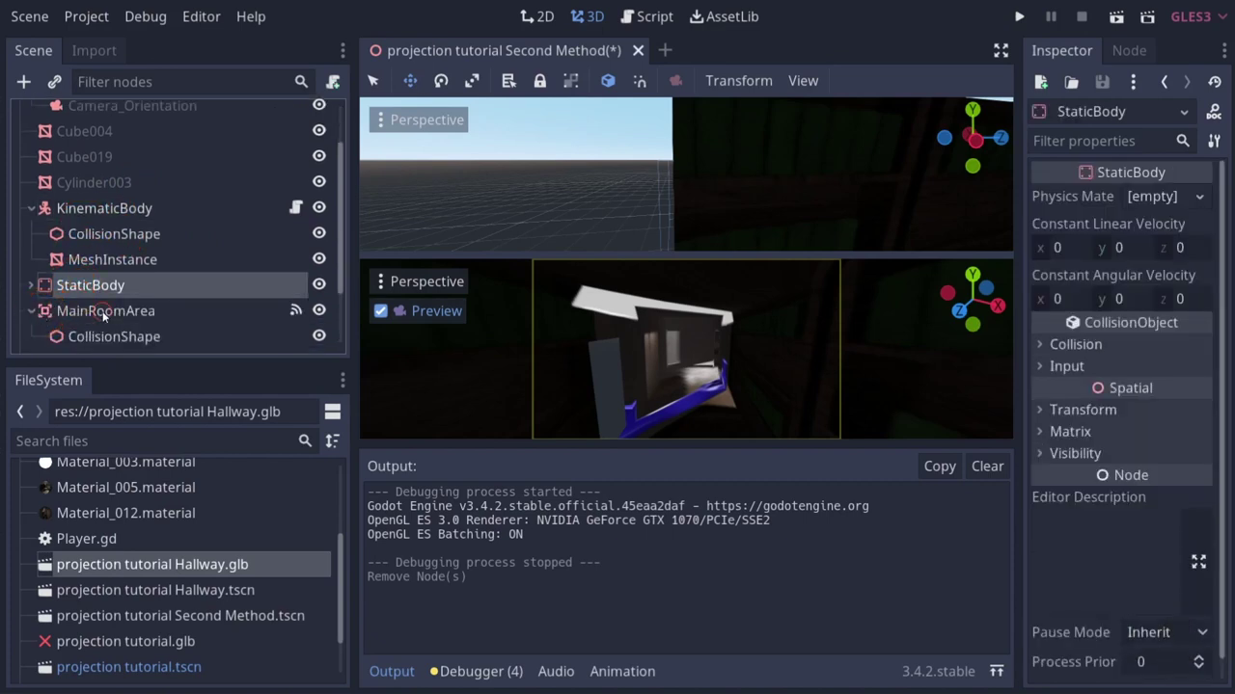
click(106, 306)
scroll(106, 304, up, 4)
scroll(108, 284, down, 5)
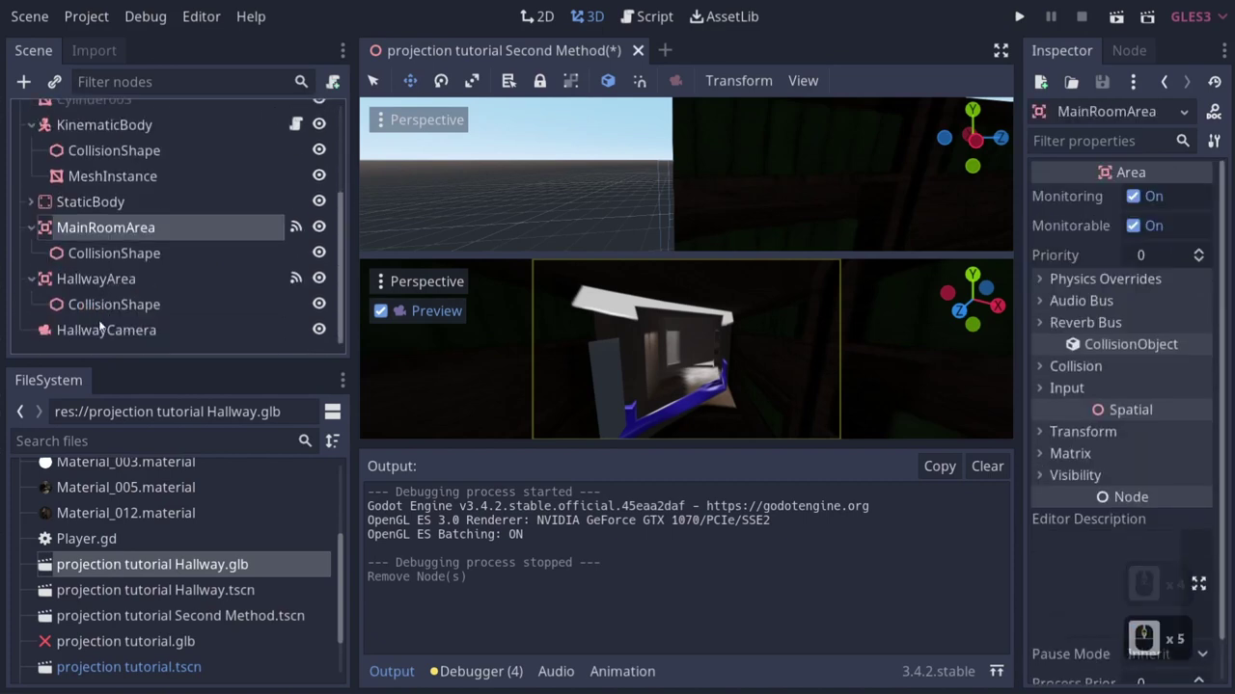
click(100, 330)
scroll(100, 330, up, 5)
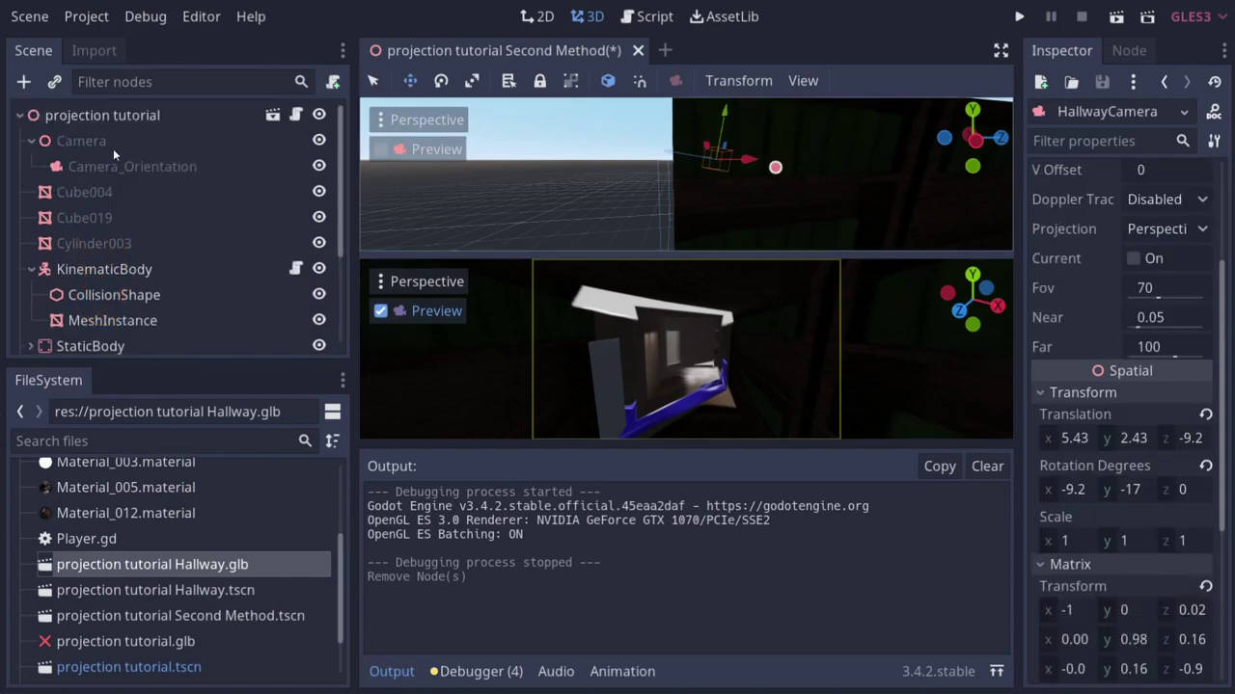
Detach the GameManager.gd script from the projection tutorial root node.
click(126, 115)
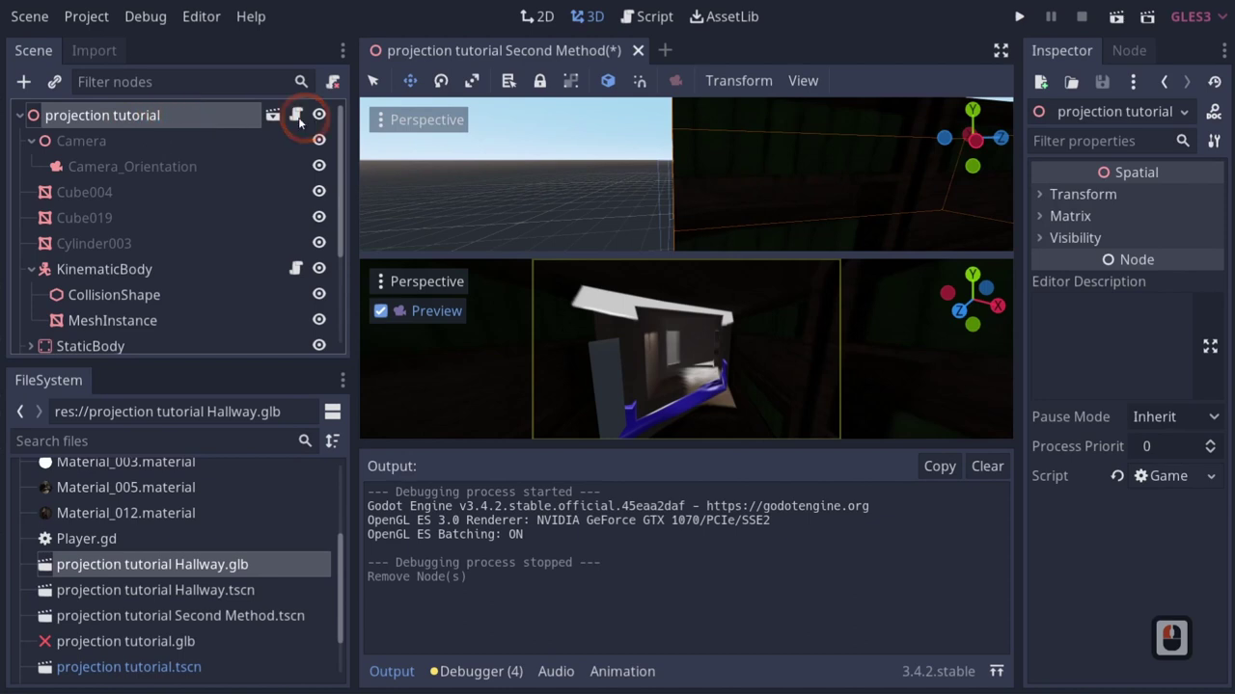
right_click(225, 115)
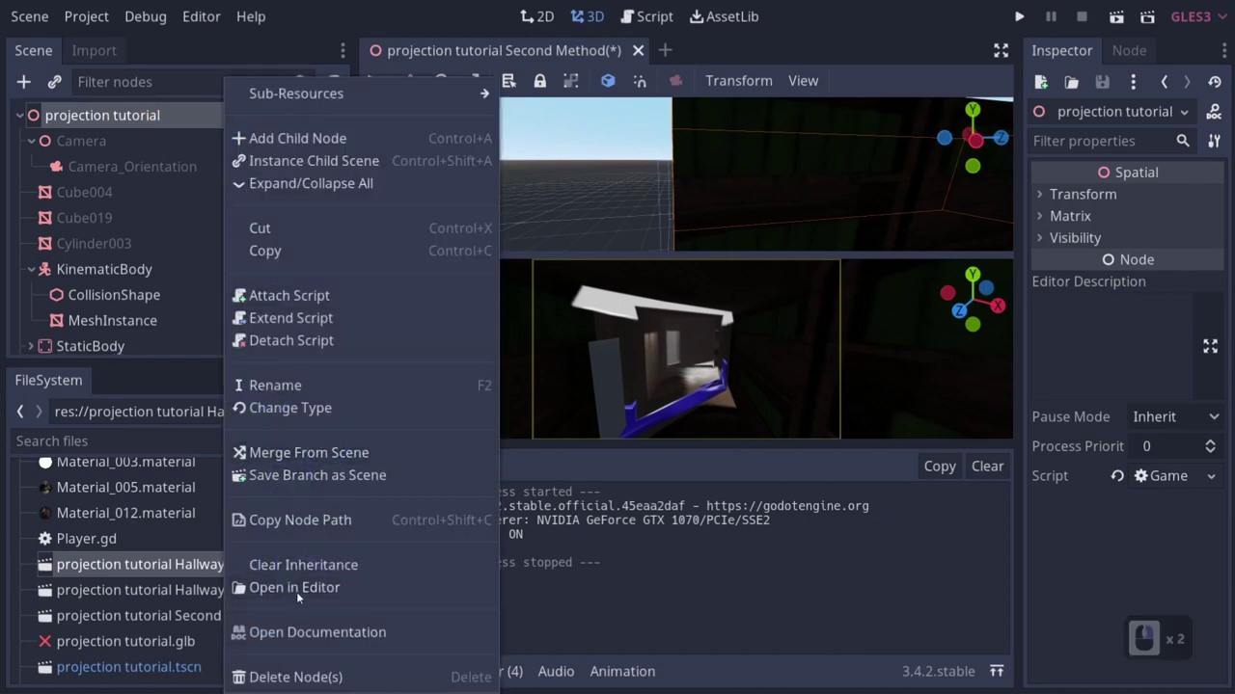
click(299, 339)
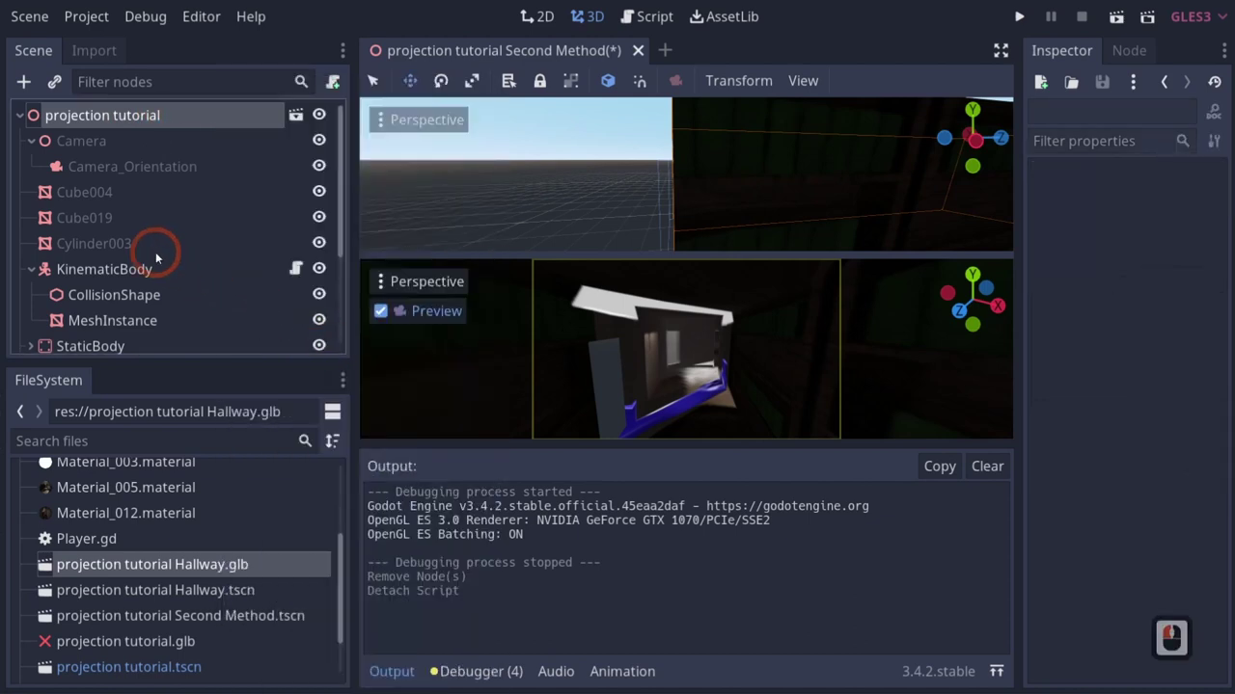
Add a MeshInstance node as a child of the projection tutorial root.
right_click(89, 121)
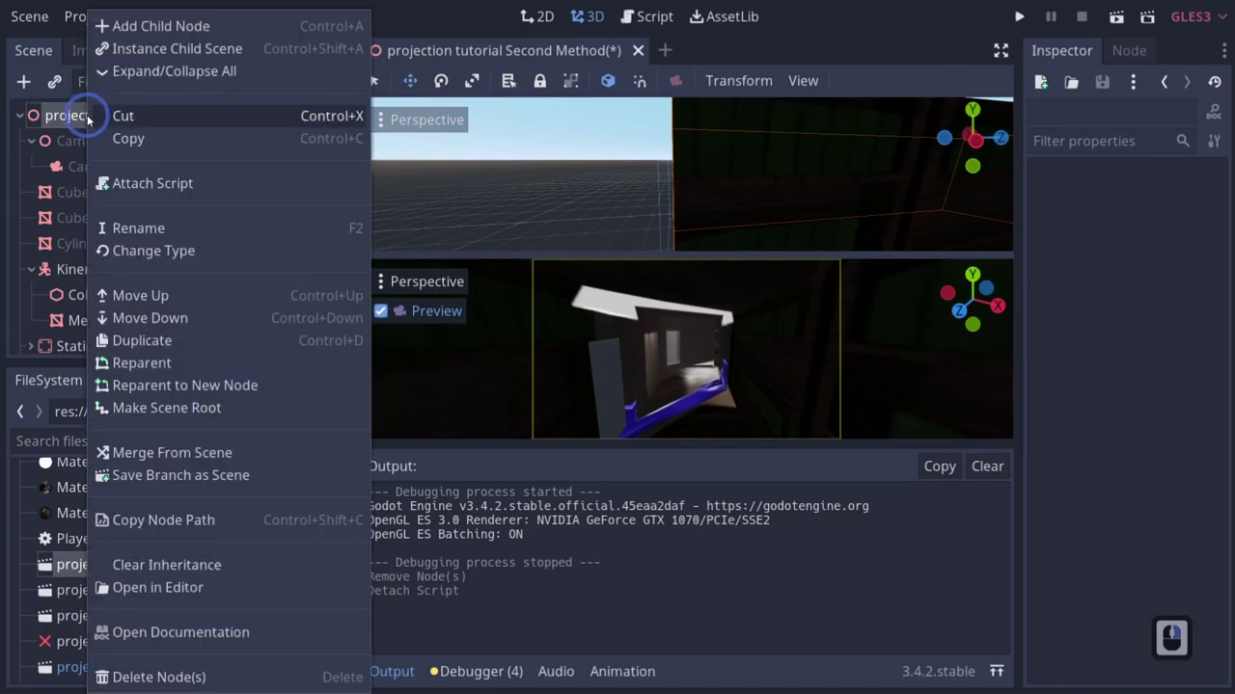
click(141, 29)
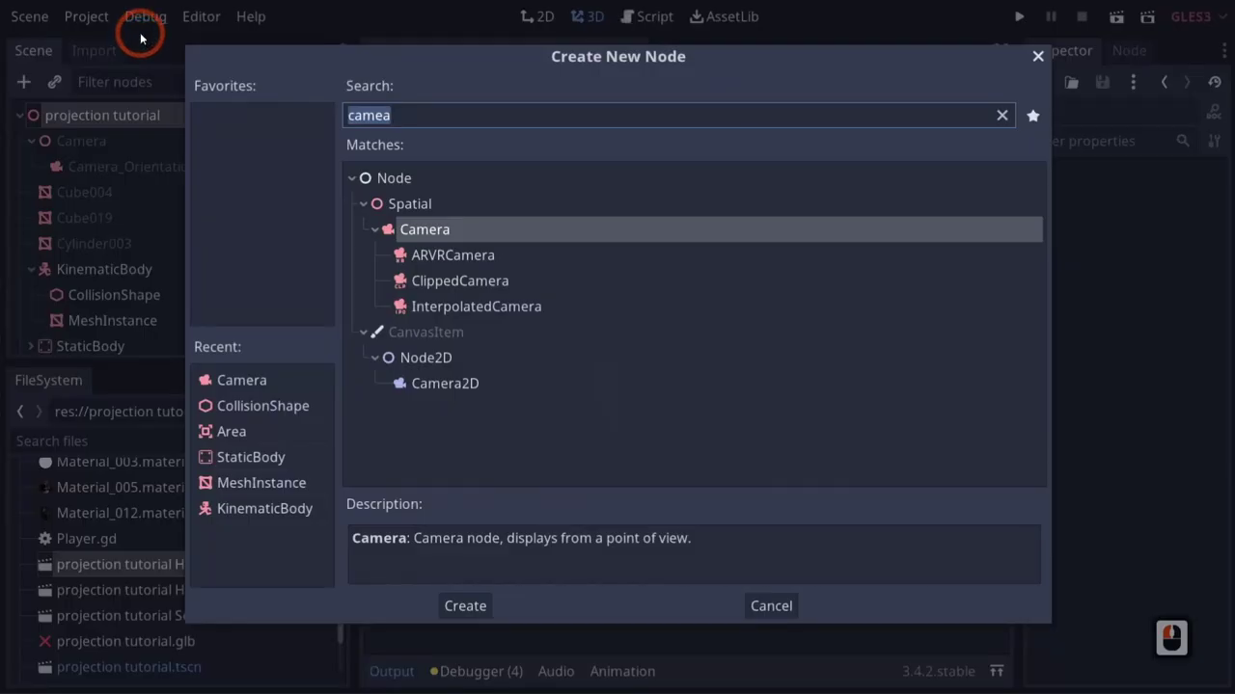
key(BackSpace)
text(mesh)
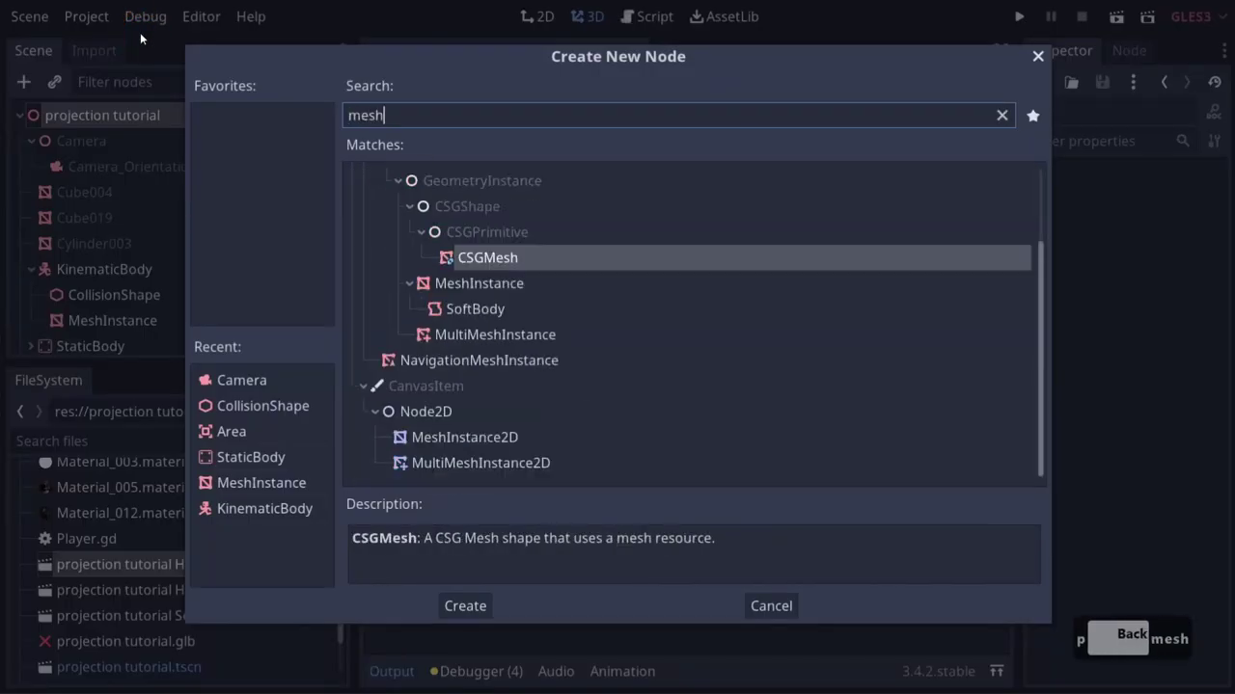
key(Down)
key(Down)
key(Up)
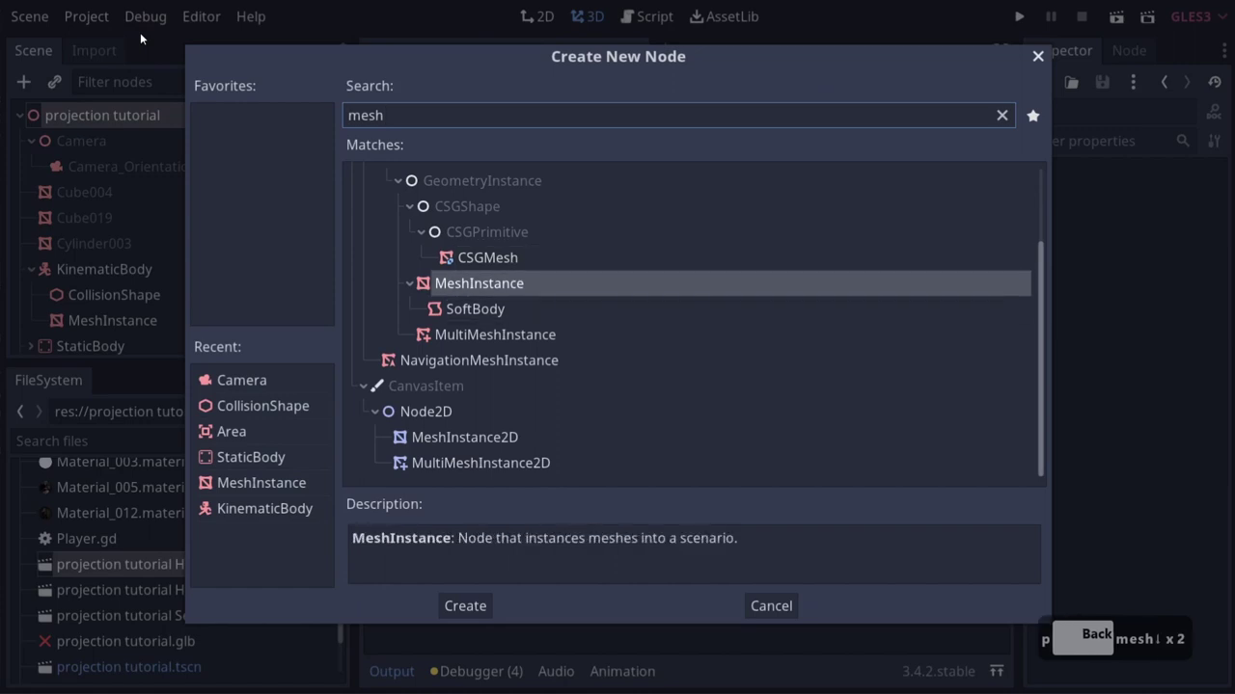
key(Return)
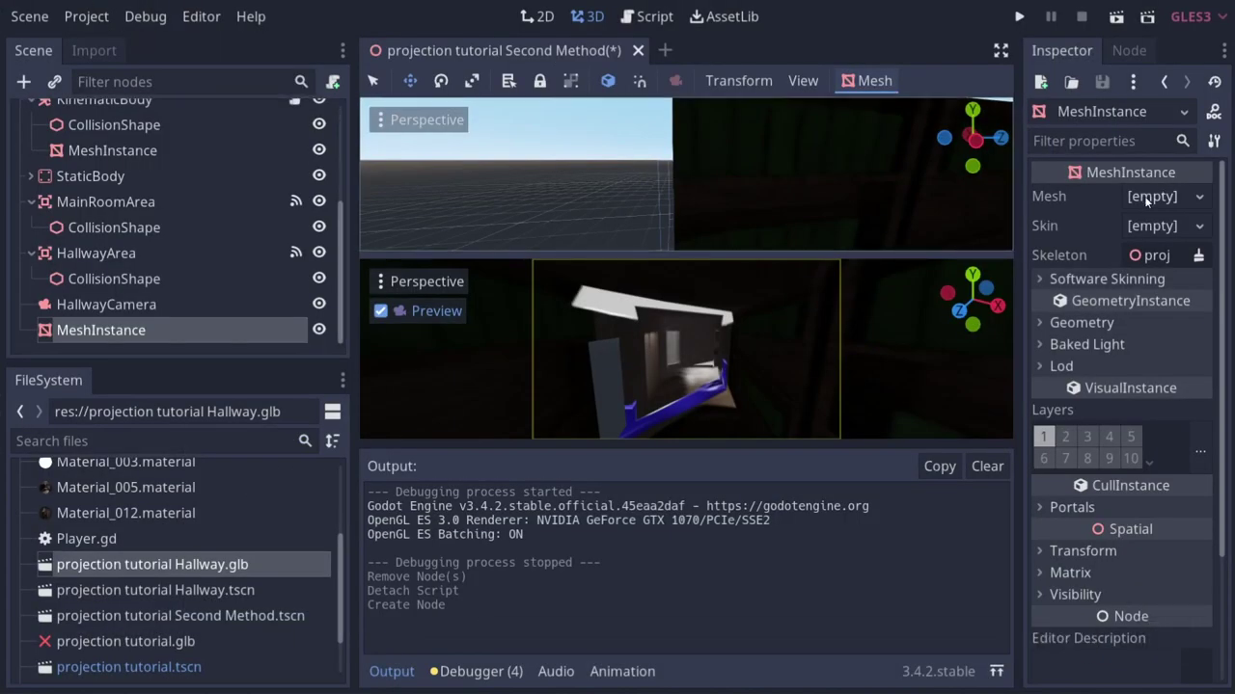
Switch the 3D editor to one viewport and enlarge it by collapsing the output log and narrowing the scene tree.
click(800, 83)
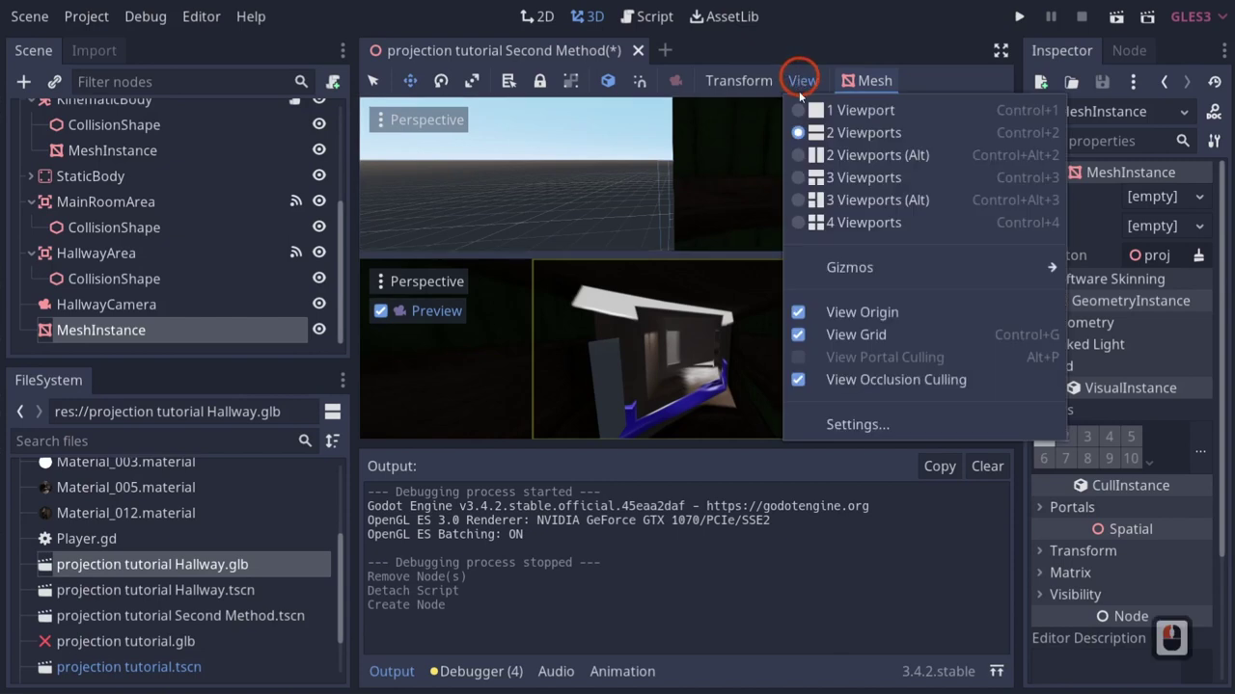
click(808, 110)
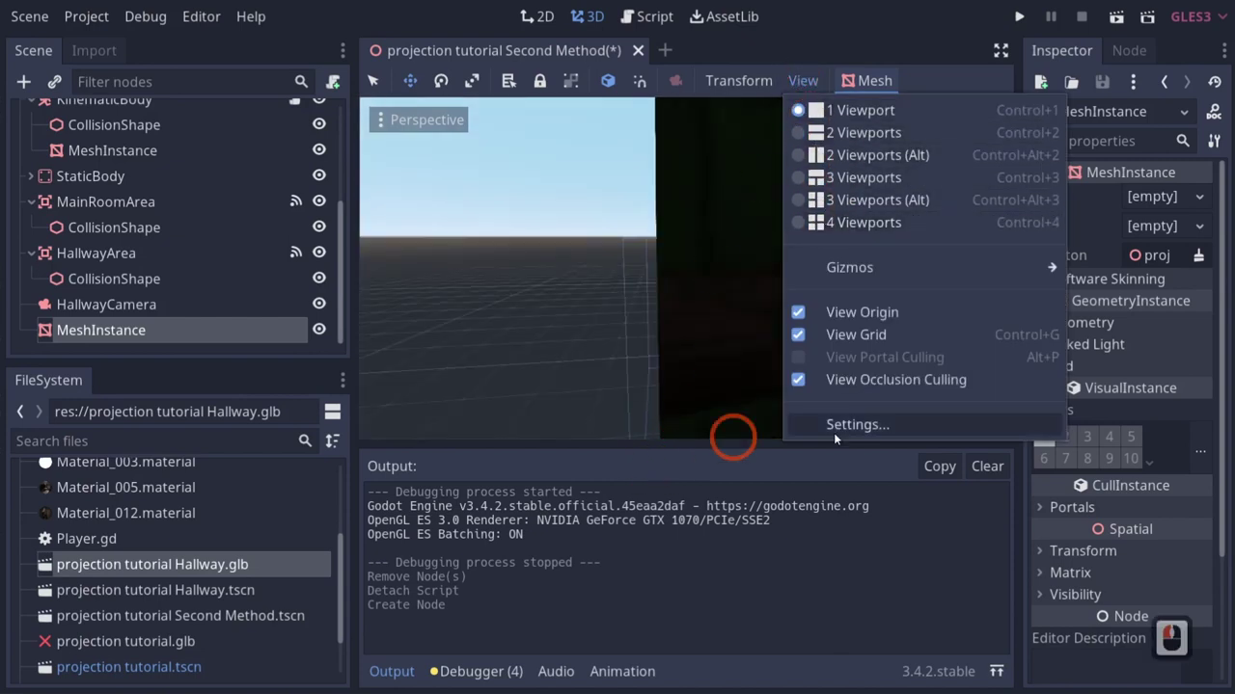
click(401, 646)
drag(364, 375, 173, 366)
Assign a new QuadMesh to the MeshInstance under the scene root.
key(d)
key(f)
right_drag(568, 444, 467, 420)
key(w)
key(e)
key(s)
key(d)
key(s)
key(w)
right_drag(550, 413, 641, 425)
key(w)
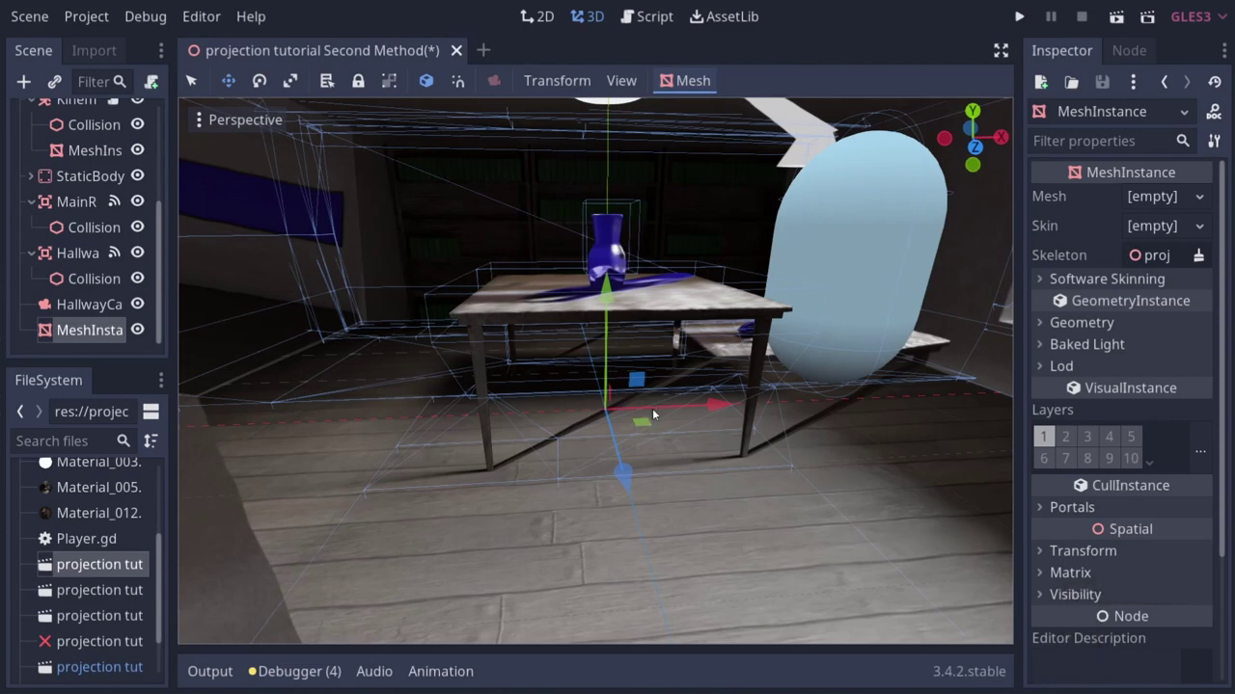
click(1151, 197)
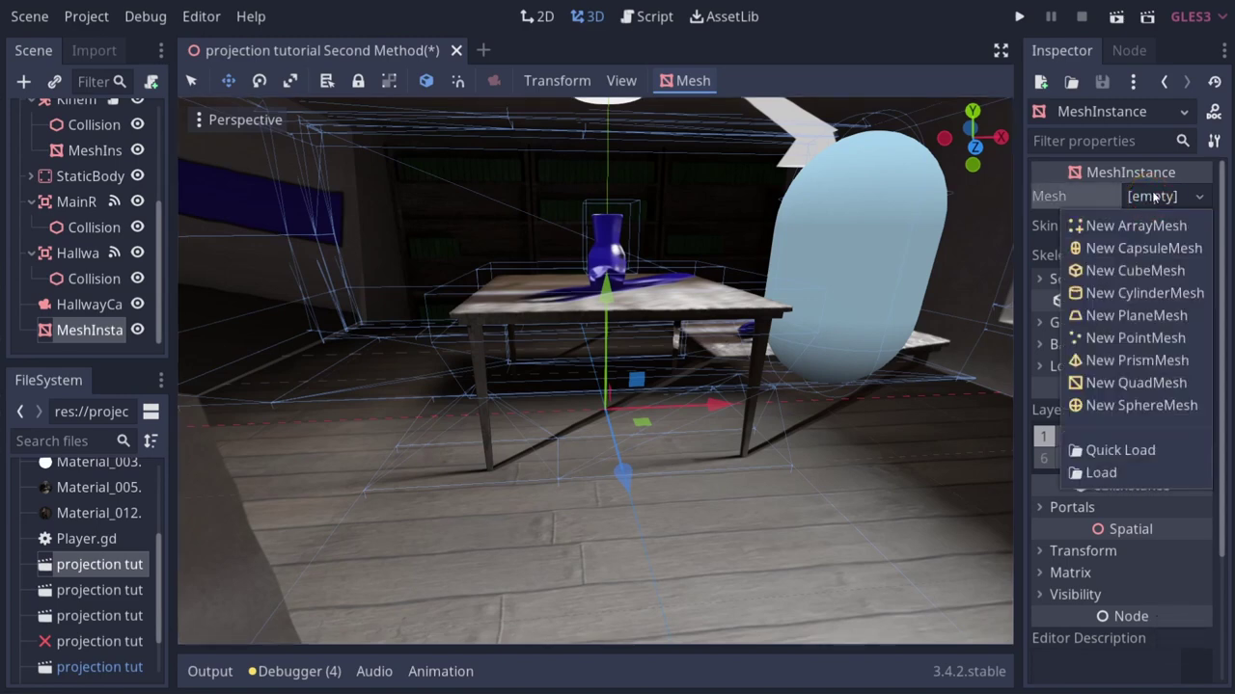
click(1122, 383)
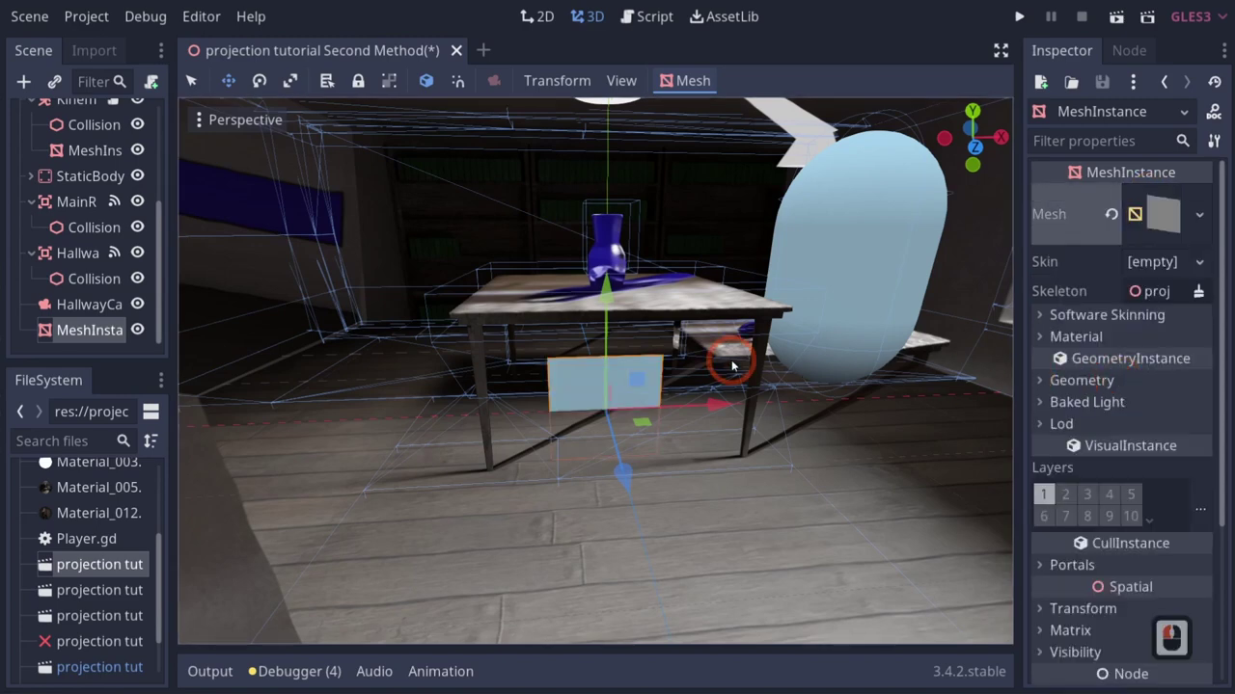
Create a new ShaderMaterial in material slot 0 of the quad MeshInstance and open it for editing.
click(1102, 340)
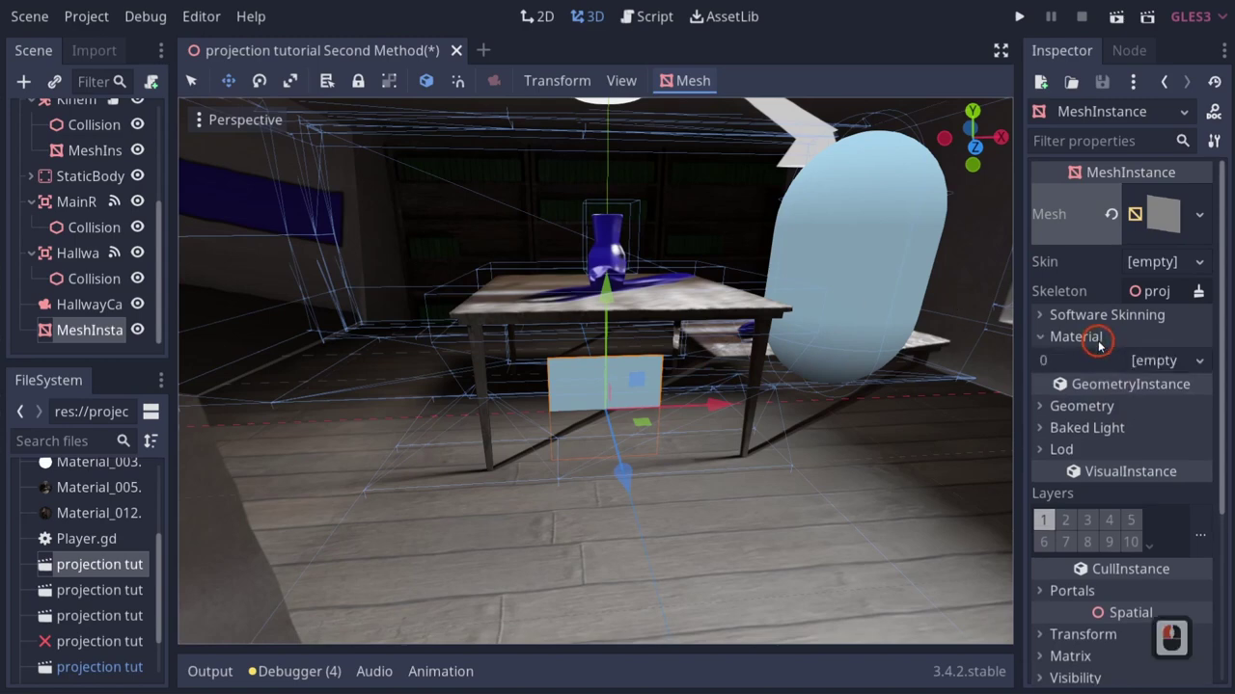
click(1160, 364)
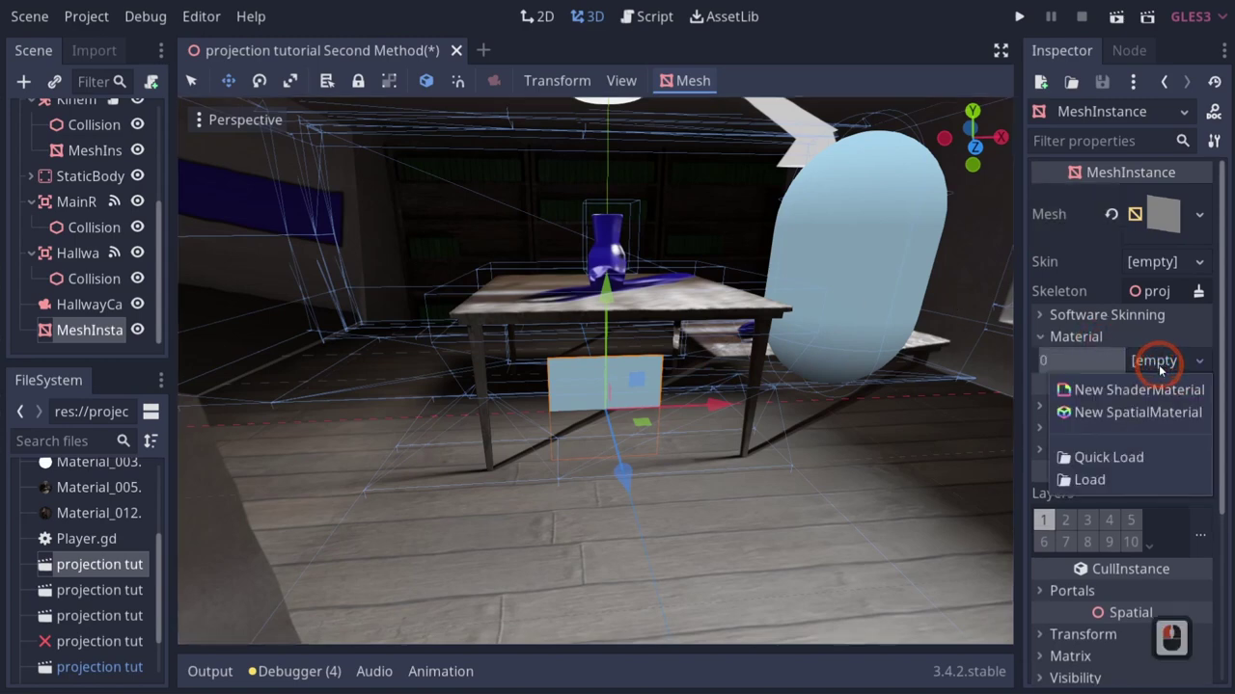
click(1145, 402)
click(1163, 379)
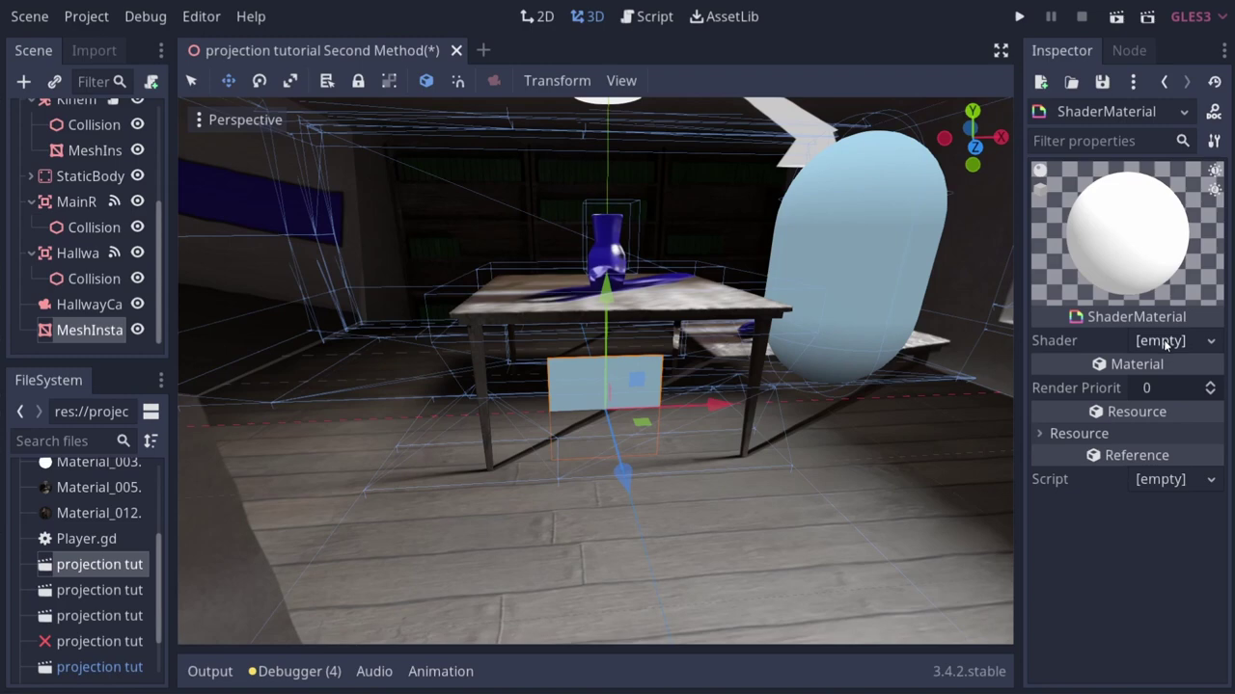
Assign a new Shader to the ShaderMaterial and open its code for editing.
click(1165, 342)
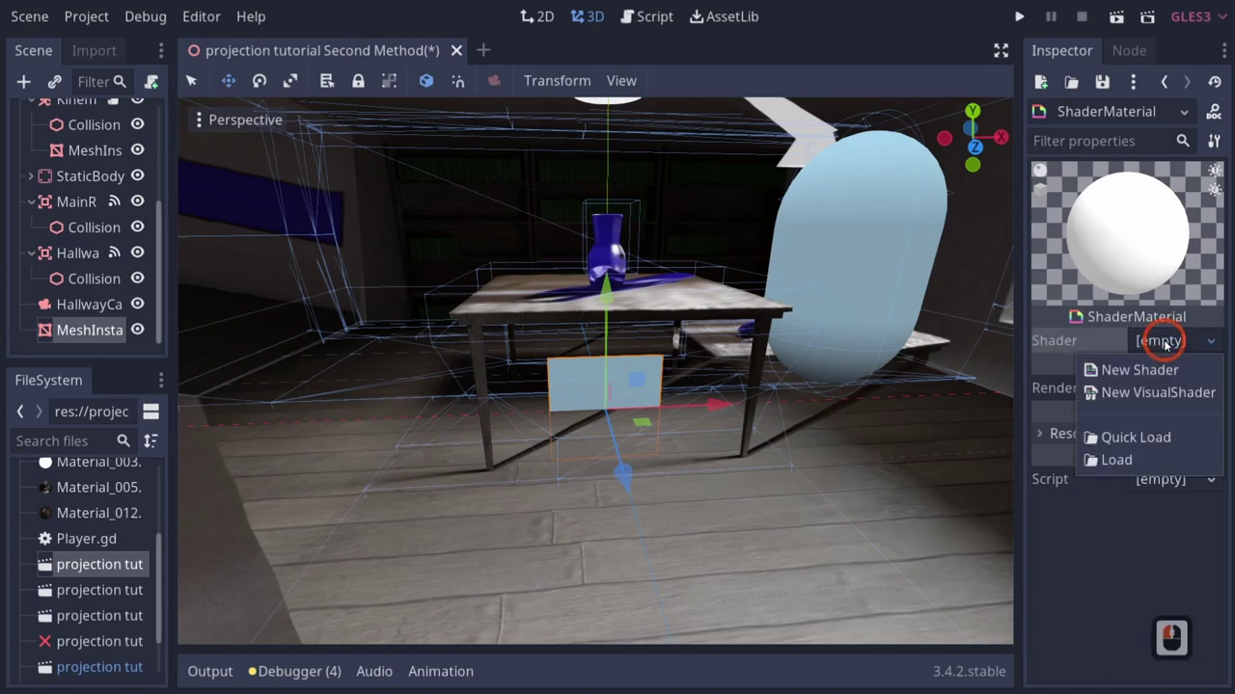
click(1154, 370)
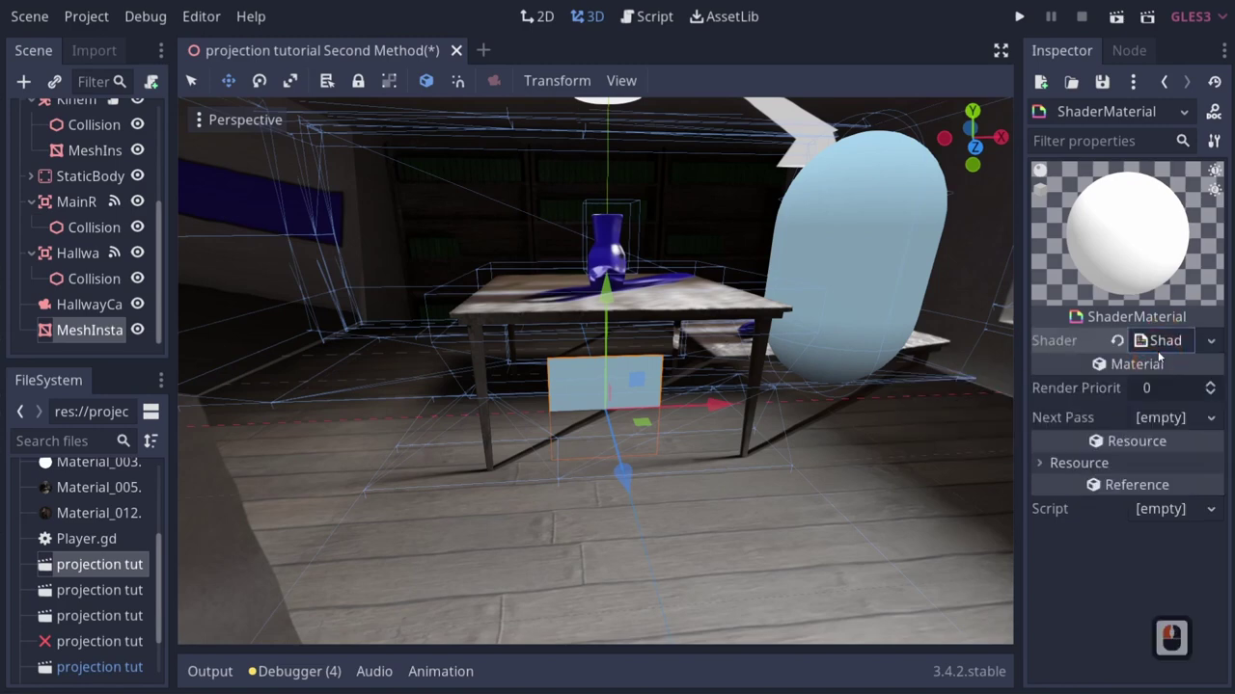
click(1157, 342)
click(437, 423)
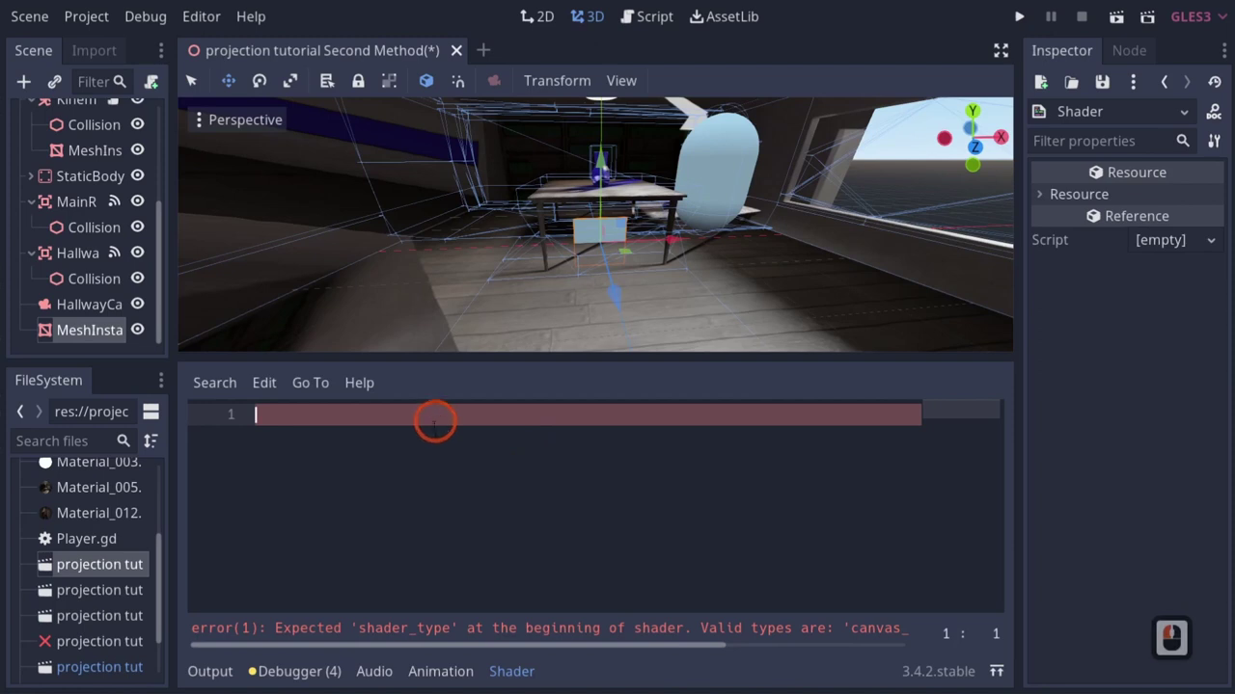
Declare the shader as spatial with the line "shader_type spatial;".
click(470, 417)
text(sha)
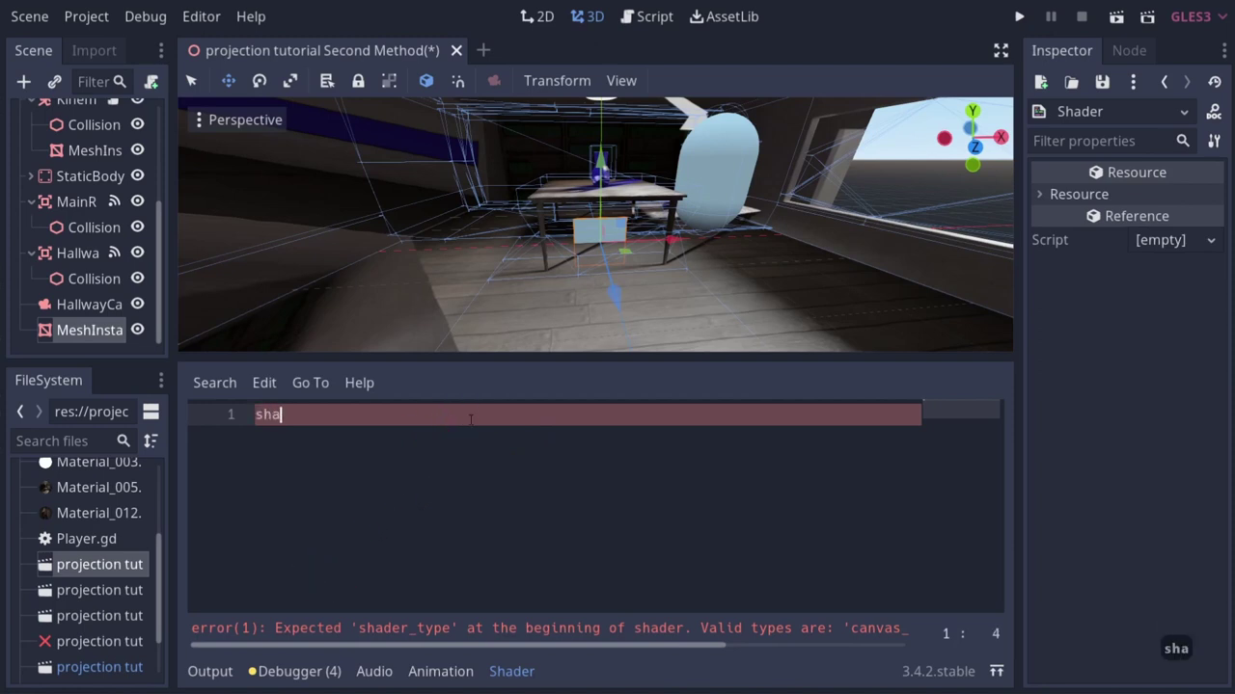
text(der)
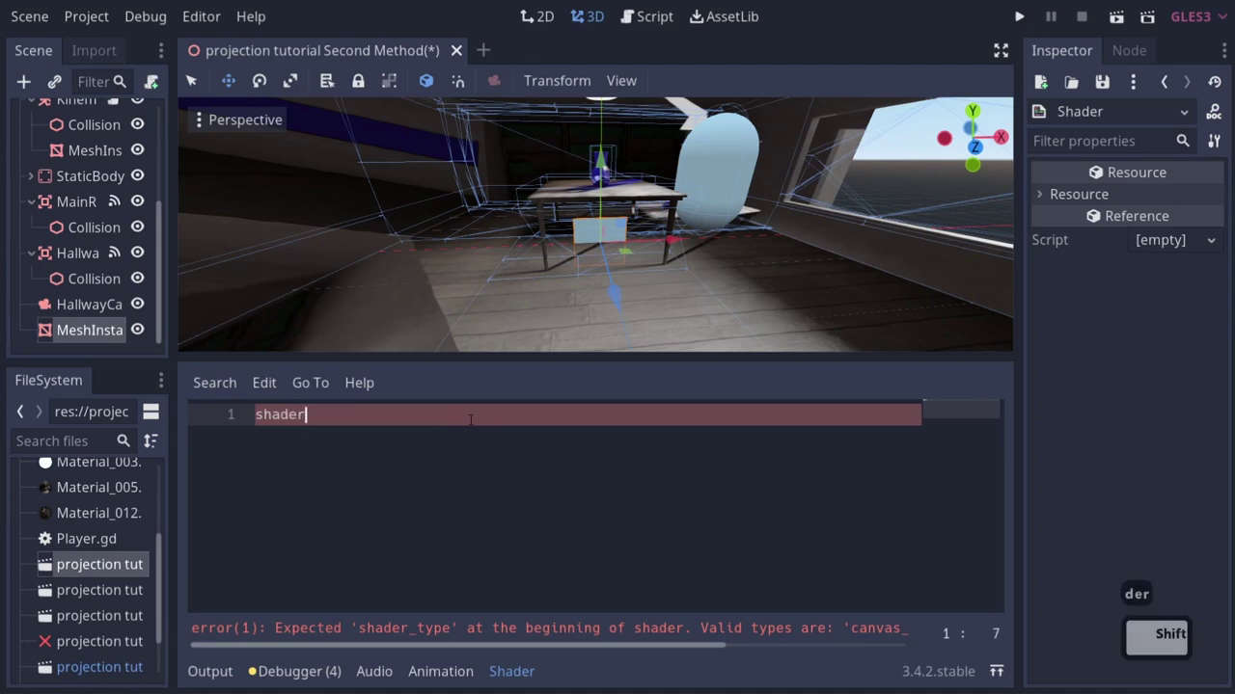
text(_type )
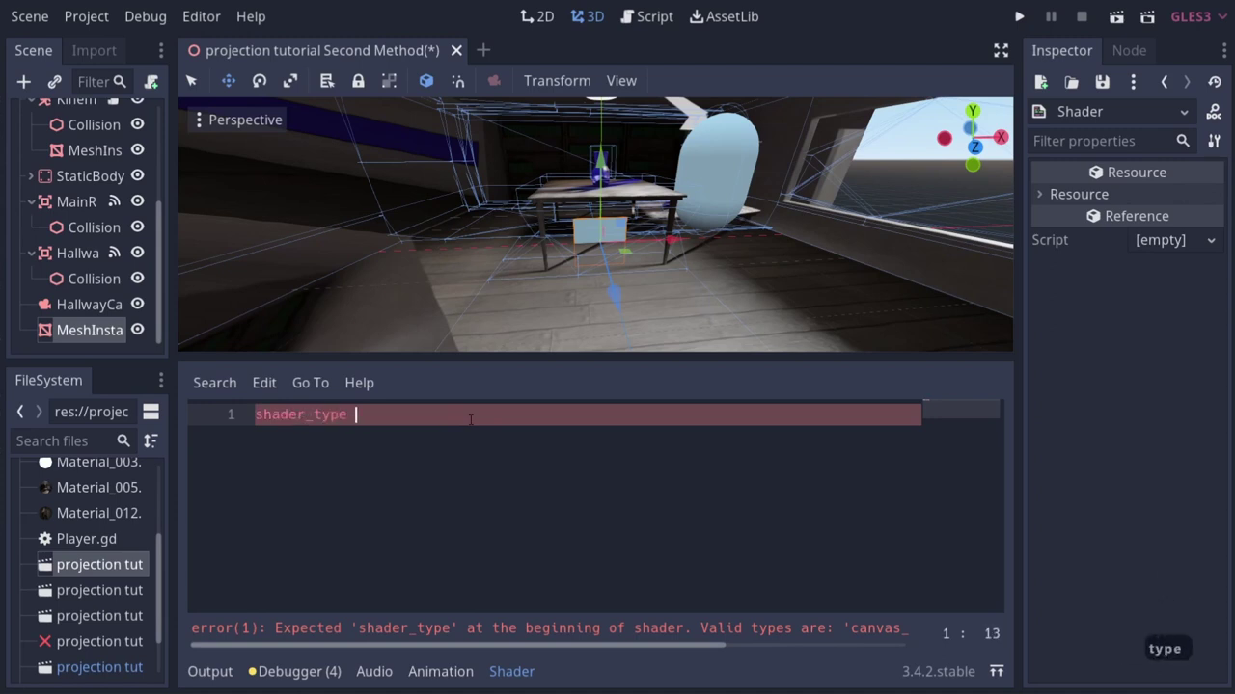
text(spatial;)
key(Return)
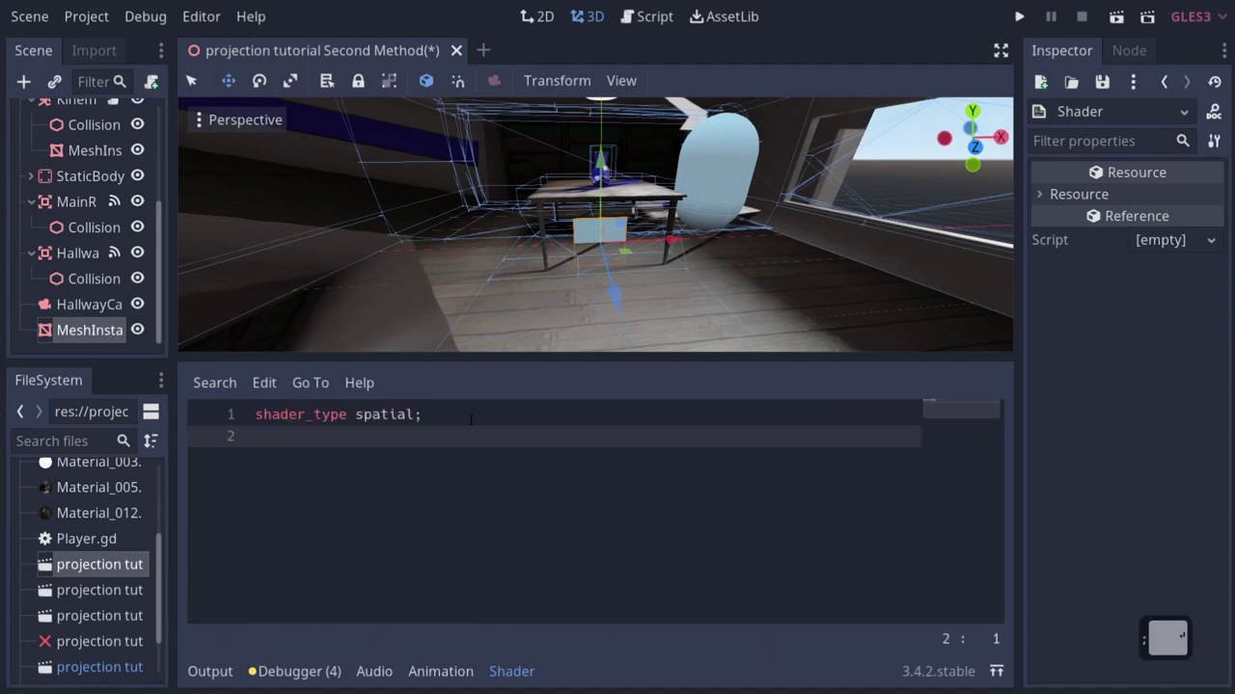
Add the line "render_mode unshaded, depth_draw_always;" below the shader type declaration.
text(render_)
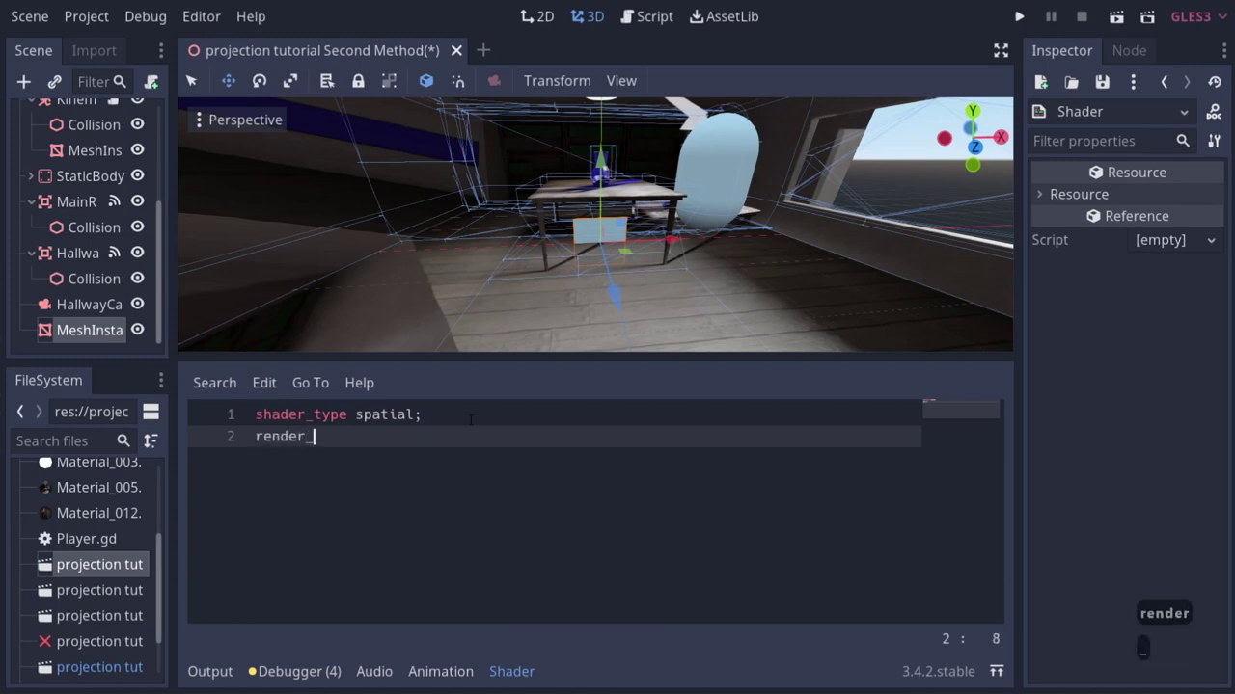
text(mode uns)
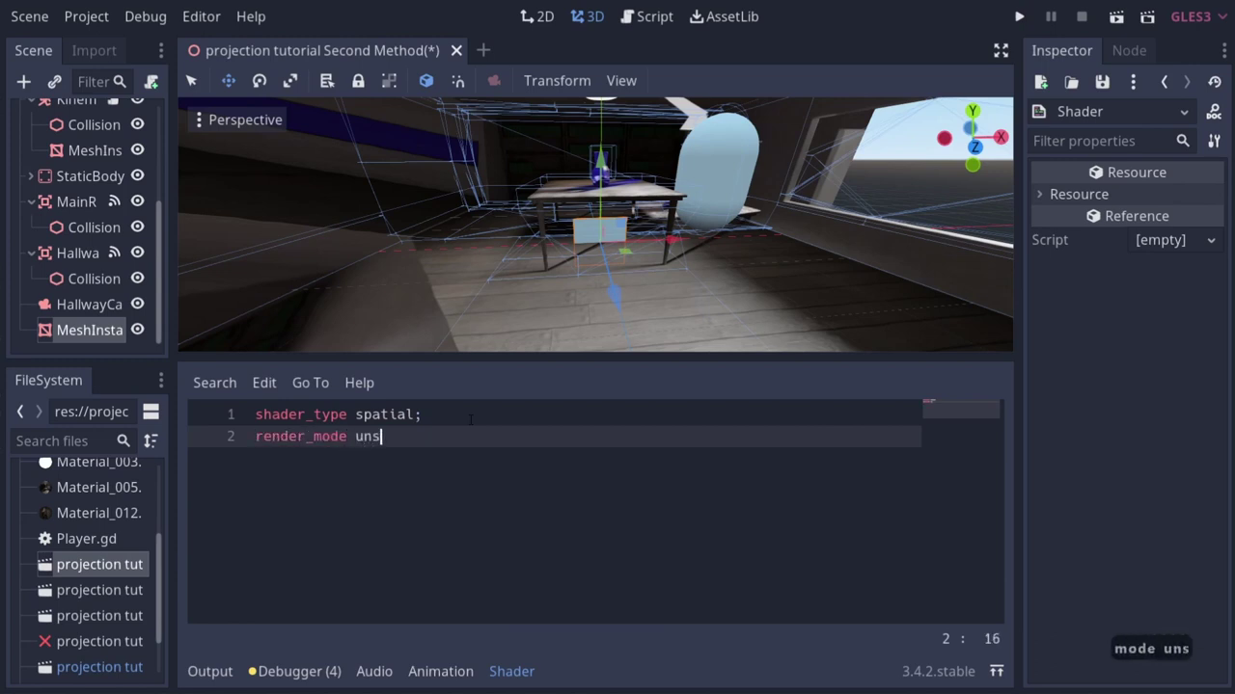
text(haded, )
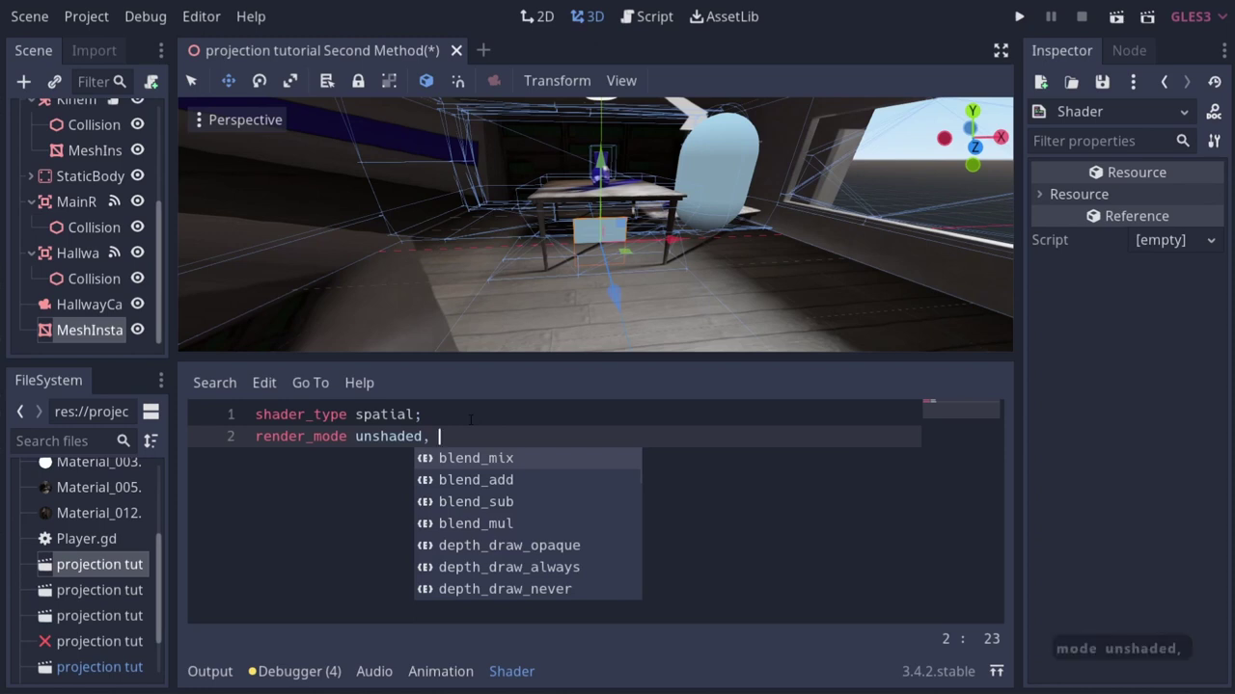
text(drawd)
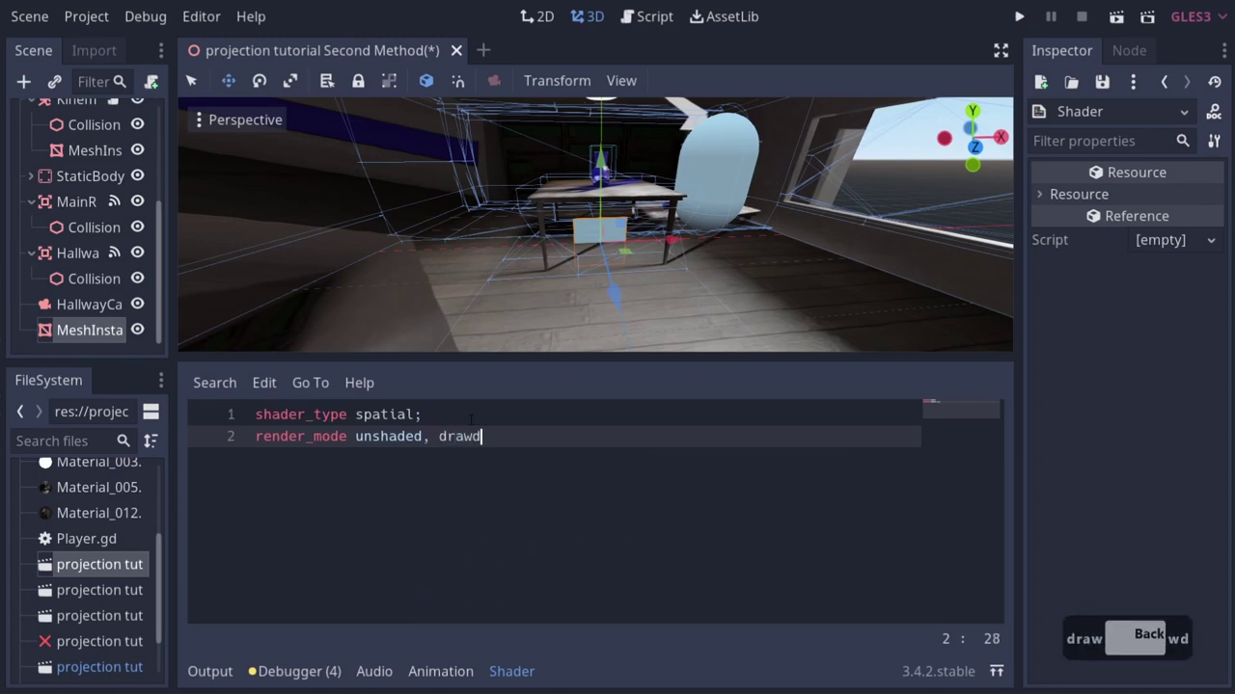
key(BackSpace)
key(BackSpace)
key(BackSpace)
key(BackSpace)
key(BackSpace)
text(draw)
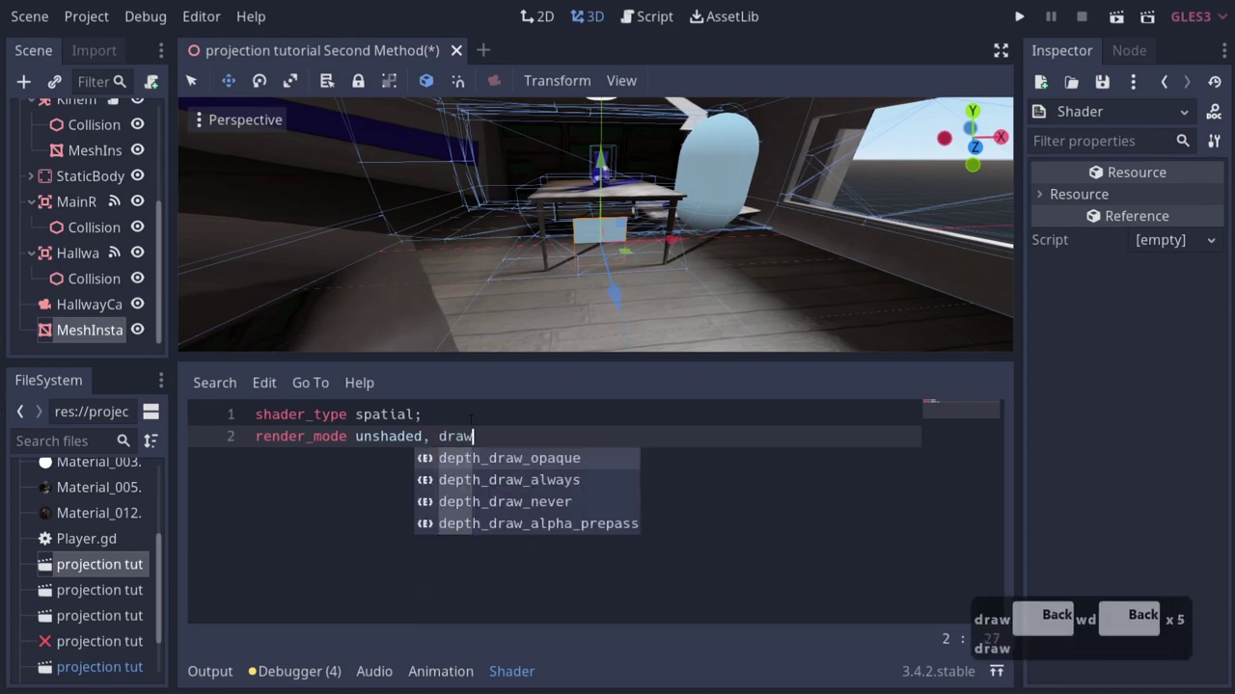
key(Down)
key(Return)
text(;)
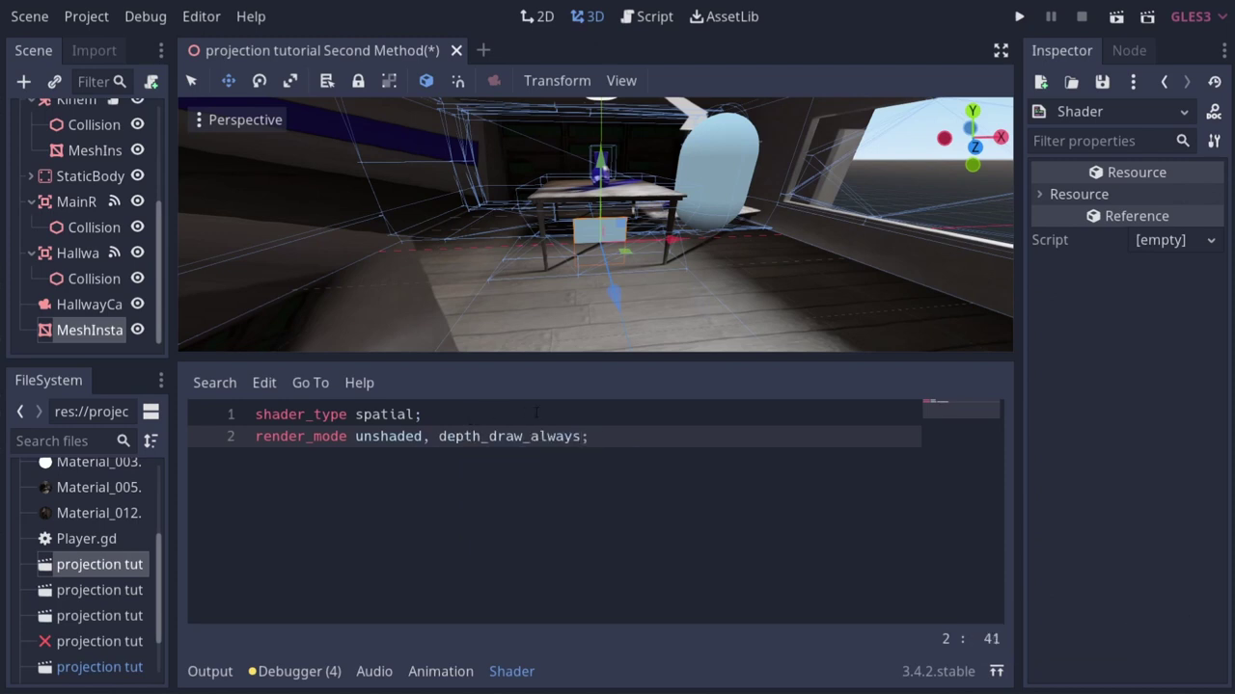
Leave a blank line after the render mode and begin a texture uniform declaration reading "uniform sampler2D albedo".
key(Return)
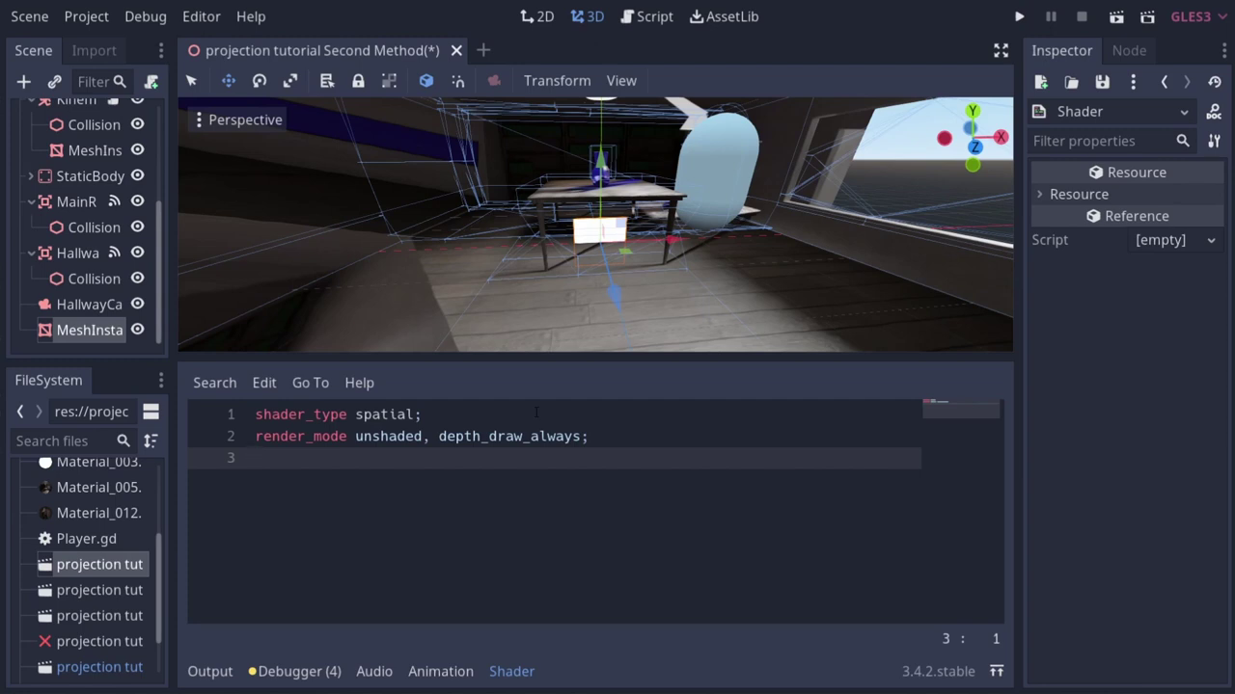
key(Return)
text(unif)
key(BackSpace)
key(BackSpace)
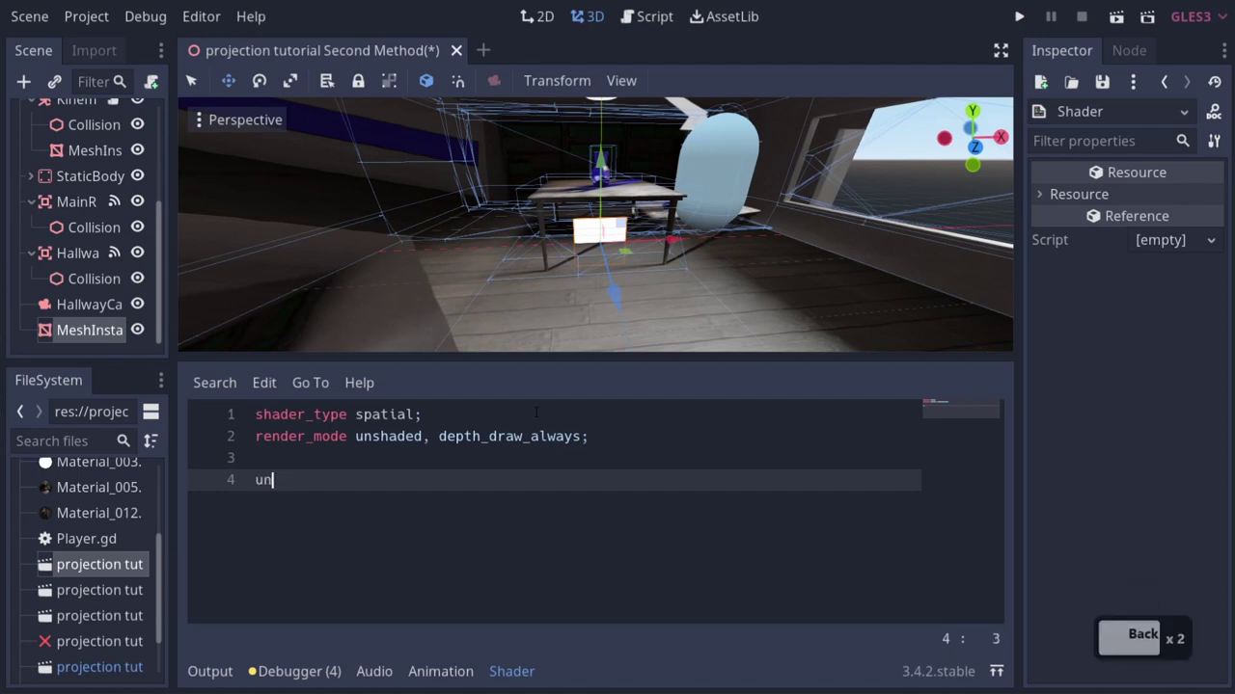
text(iform sampler3D)
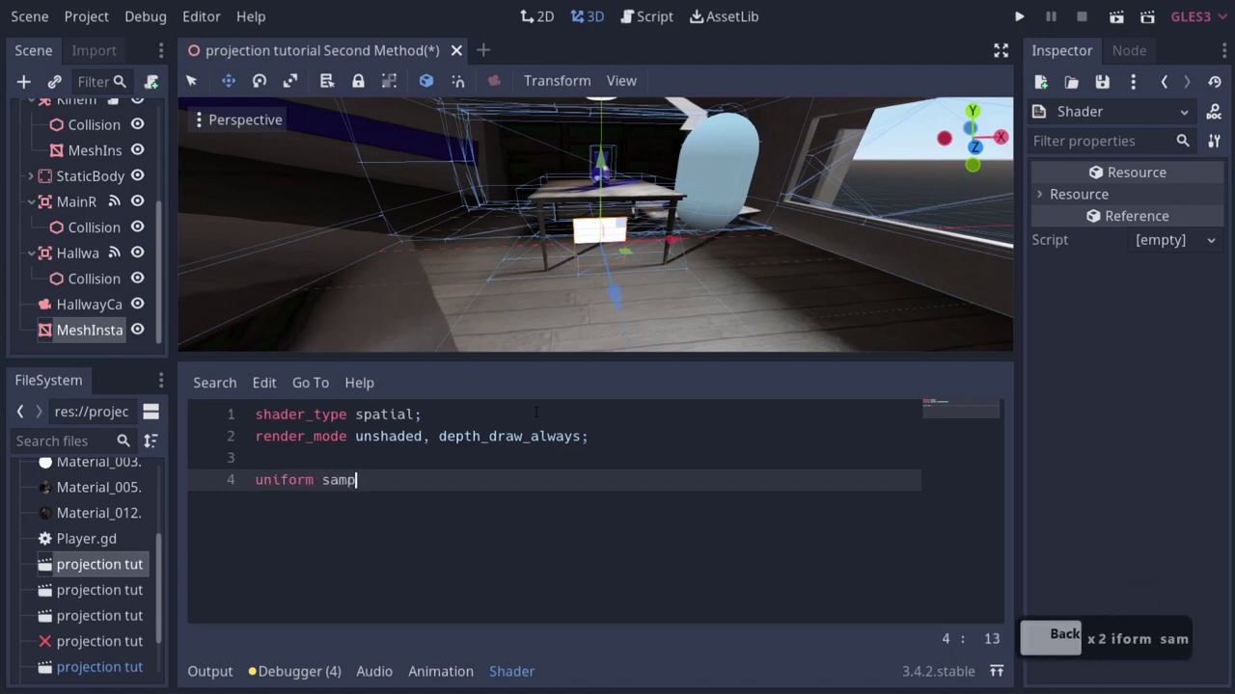
key(BackSpace)
key(BackSpace)
text(2D)
text(alvedo)
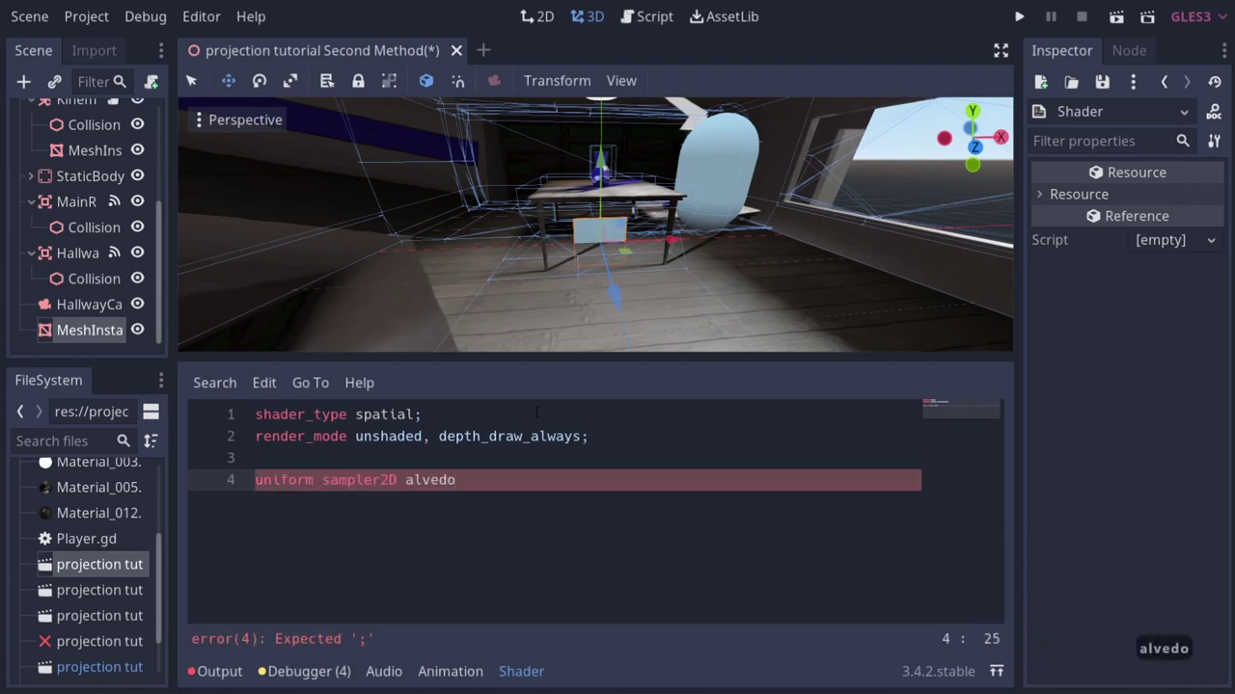
key(shift)
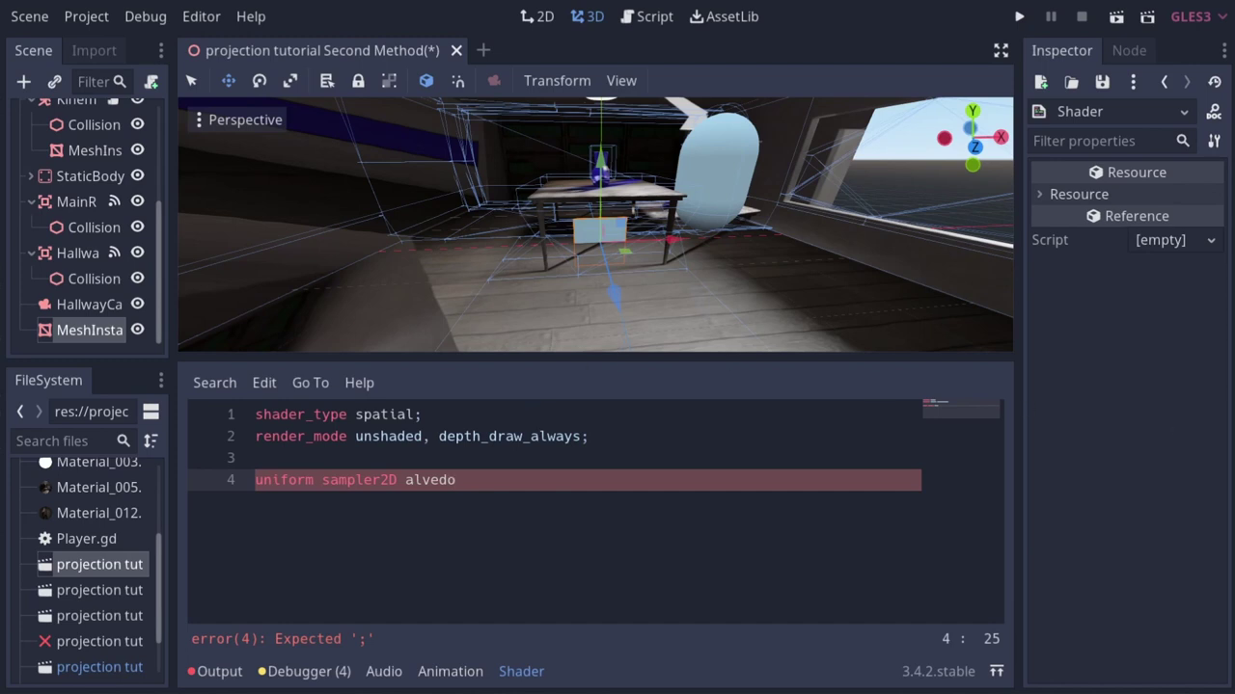
click(713, 438)
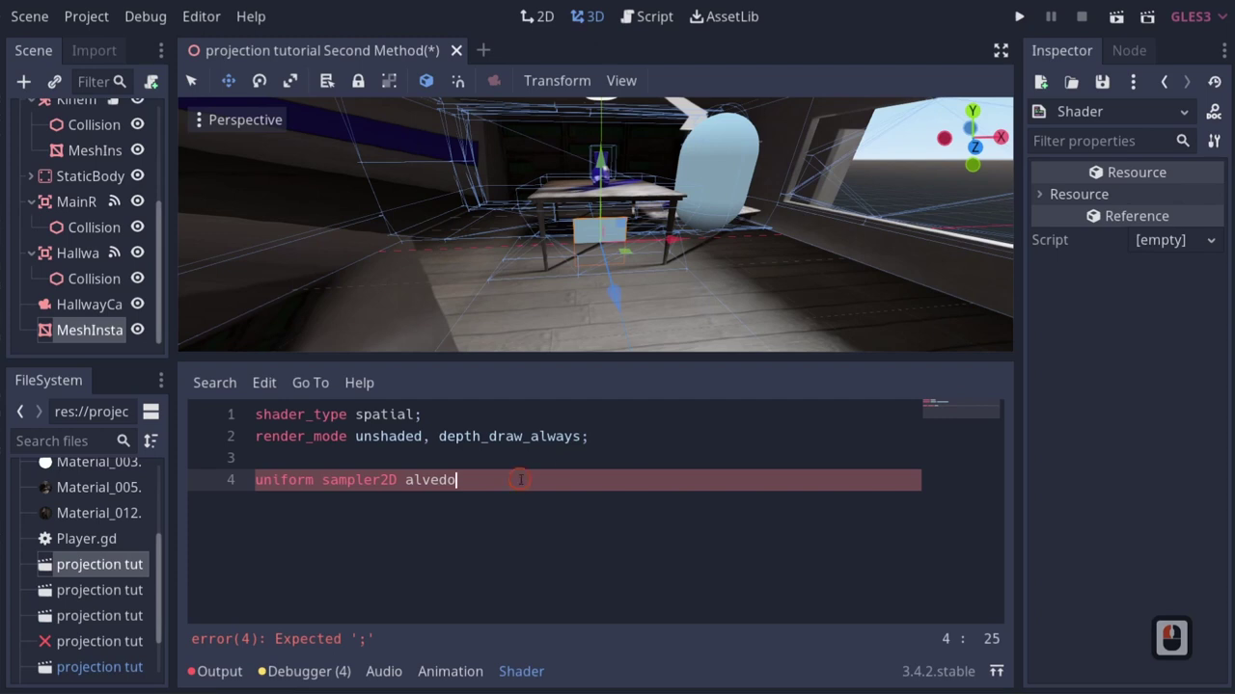
click(430, 480)
key(BackSpace)
text(b)
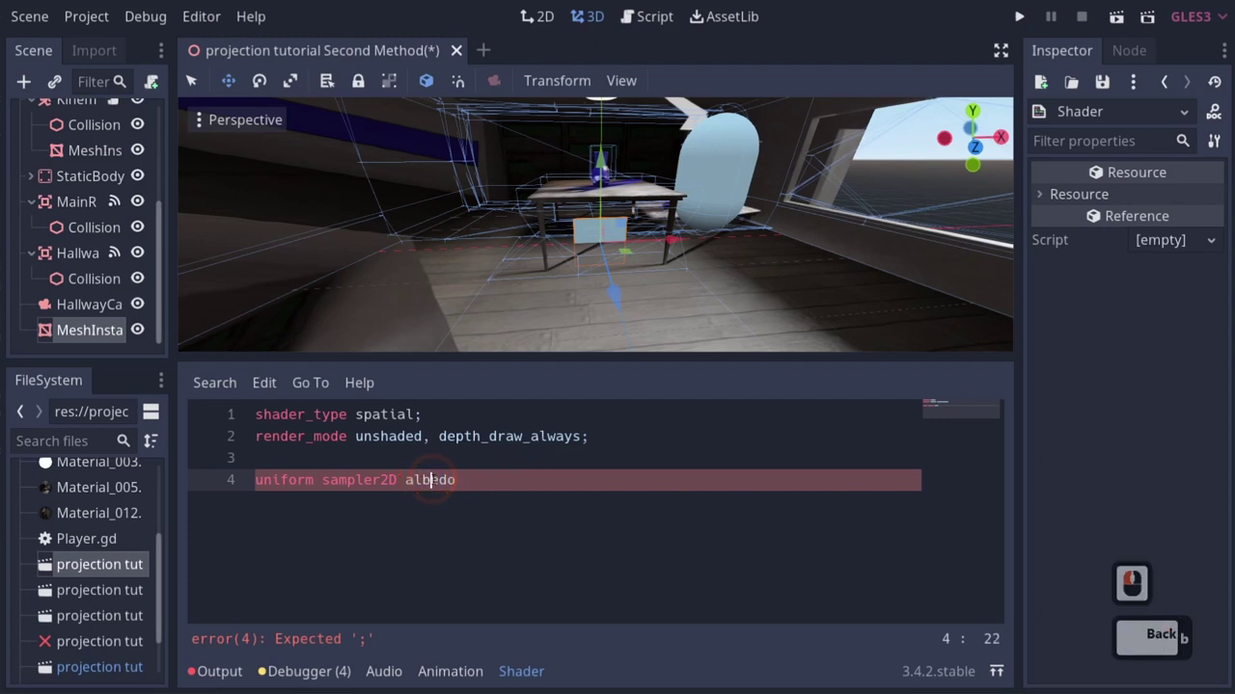
Complete the albedo uniform declaration with ":hint_albedo;".
click(504, 482)
text(:hint)
key(BackSpace)
text(nt)
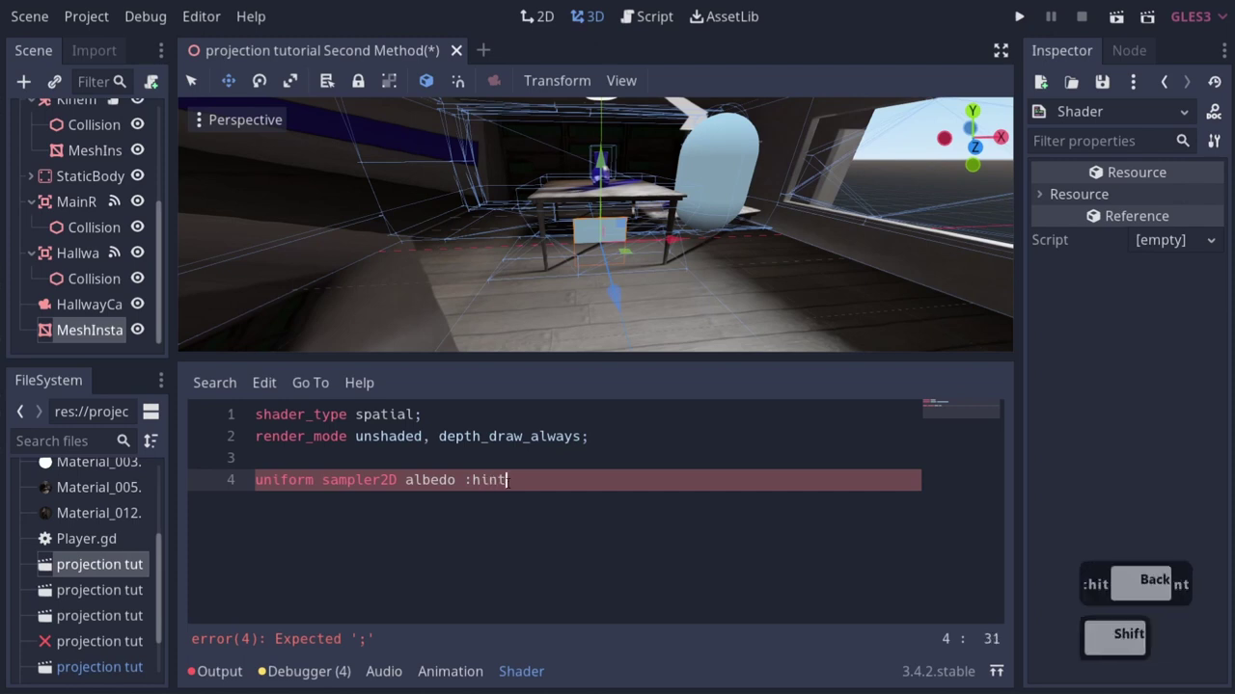
text(_alb)
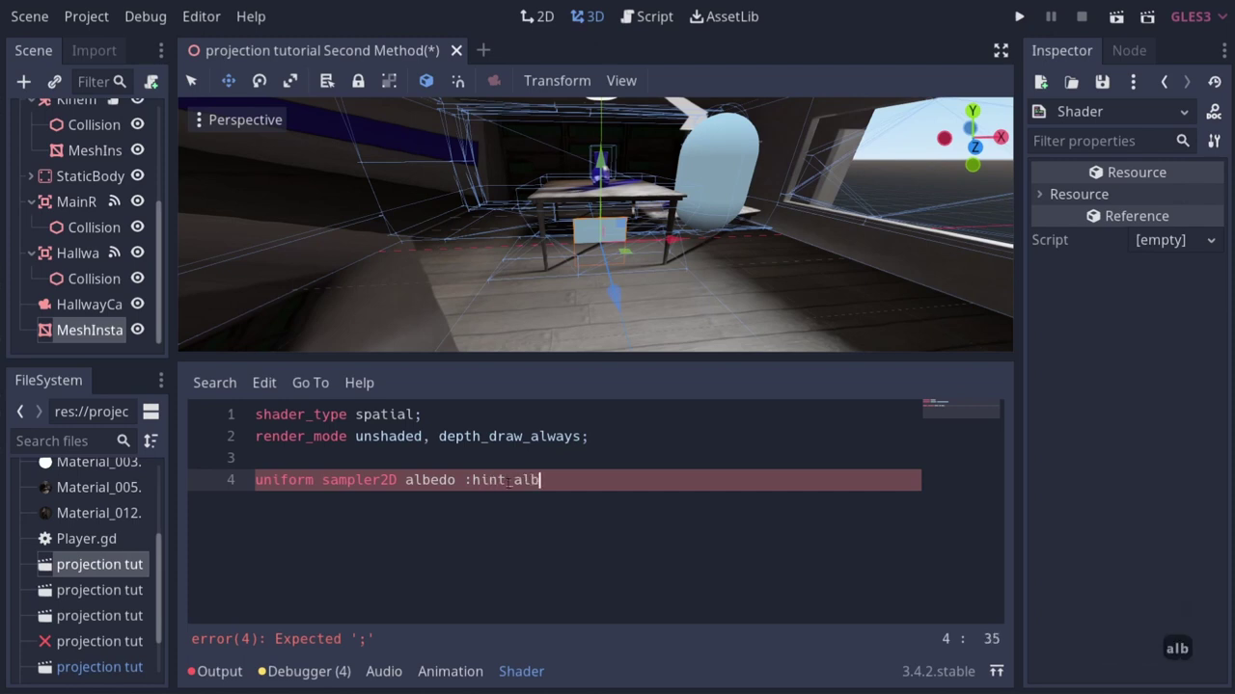
text(edo;)
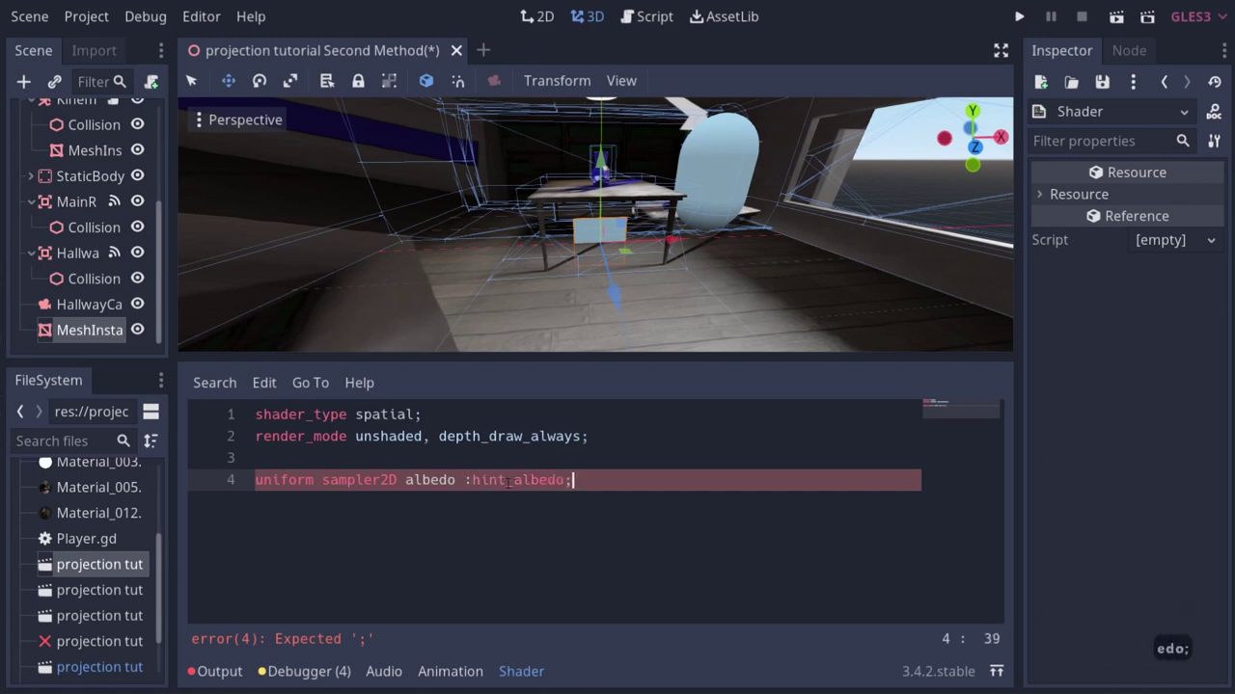
key(Return)
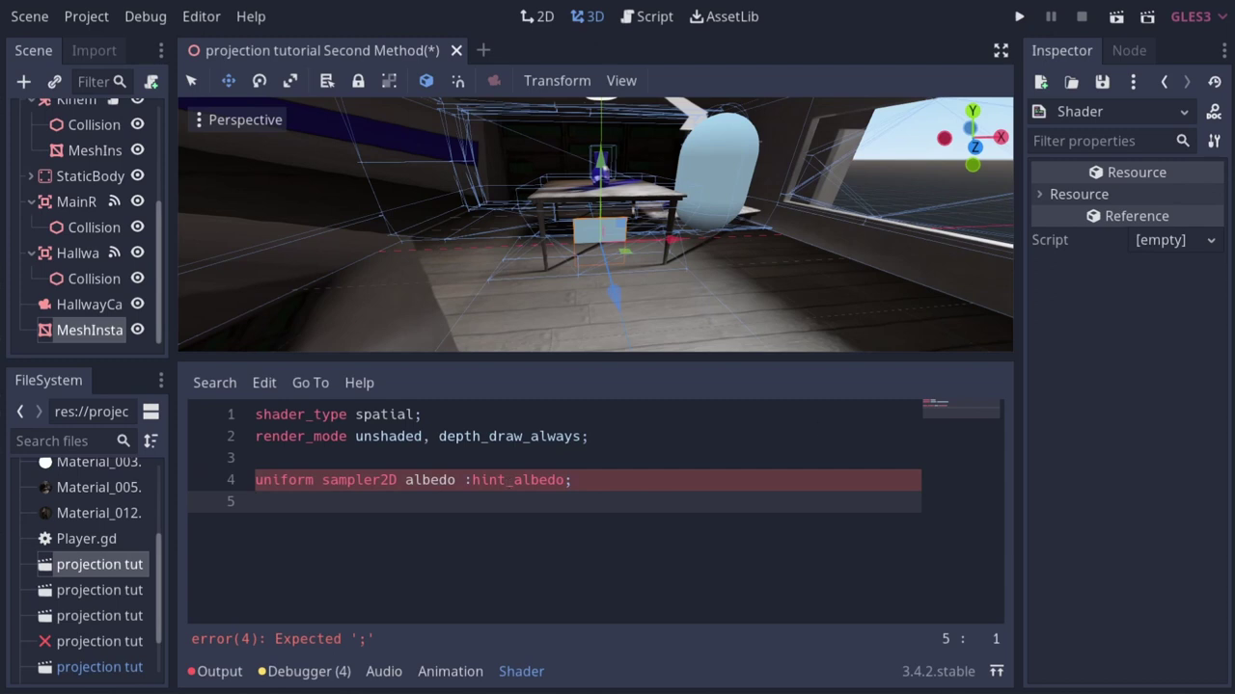
click(1165, 418)
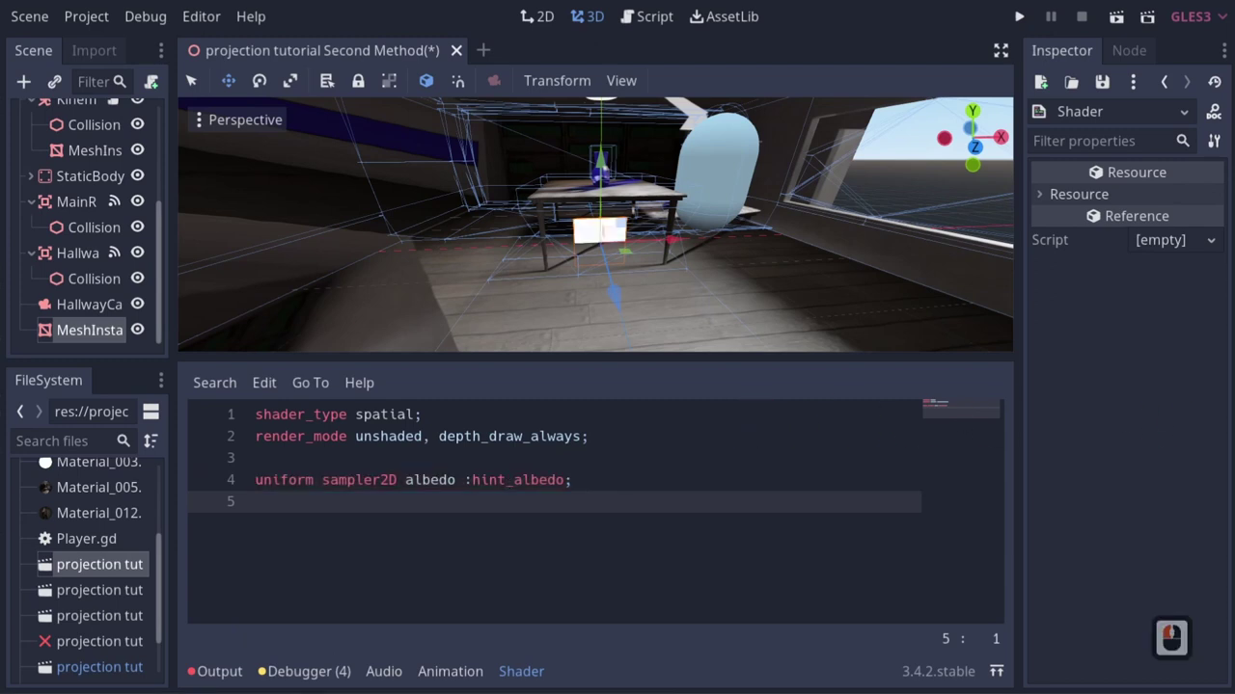
click(614, 470)
Declare the depth texture on line 5 with "uniform sampler2D depth;".
click(498, 519)
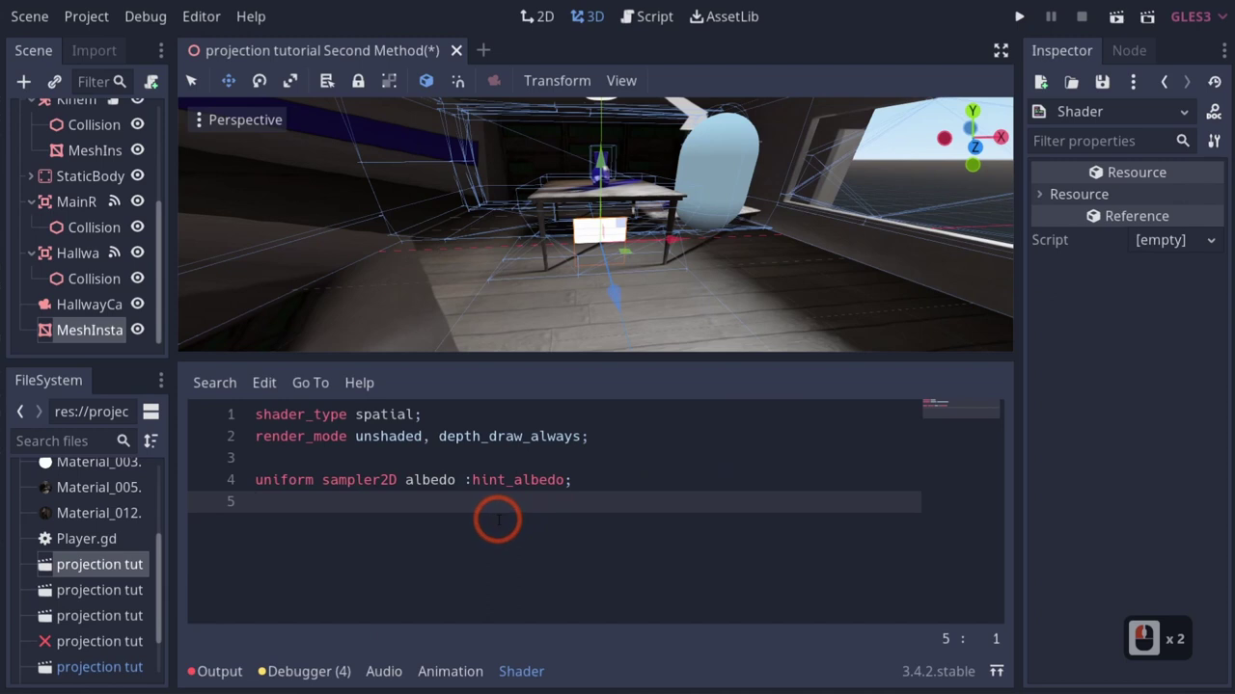
text(uniform sam)
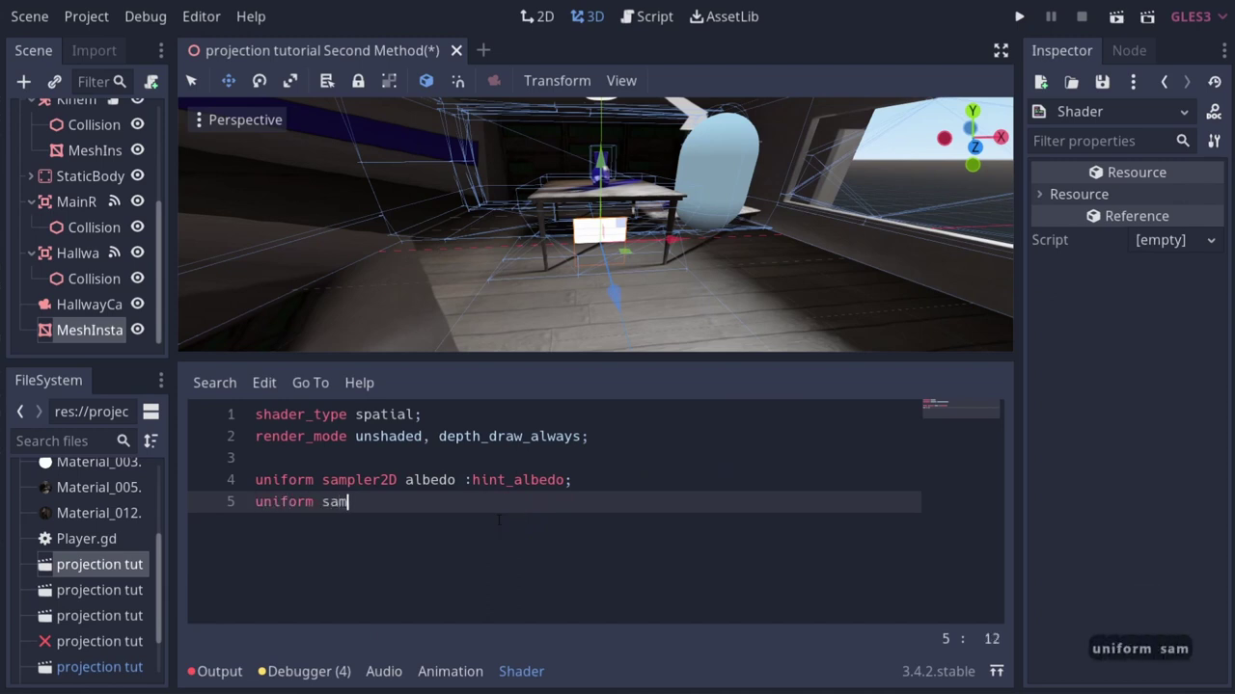
text(pler3d)
key(BackSpace)
key(BackSpace)
key(BackSpace)
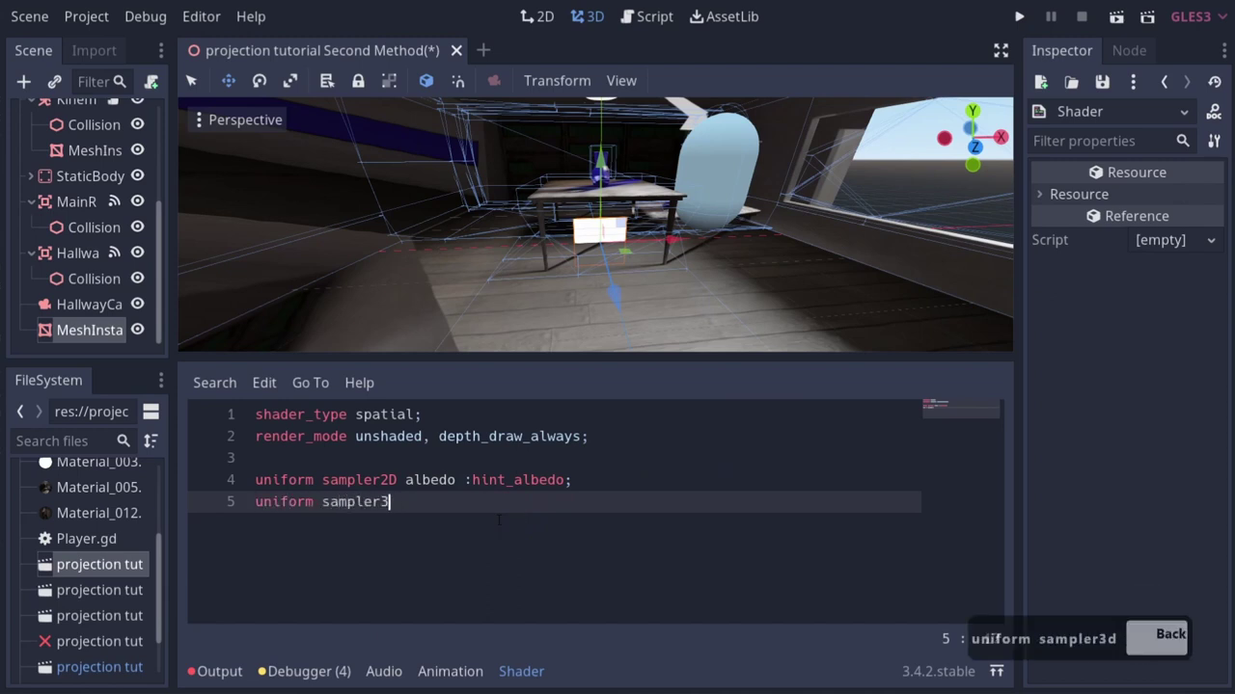
text(2d)
key(BackSpace)
text(D )
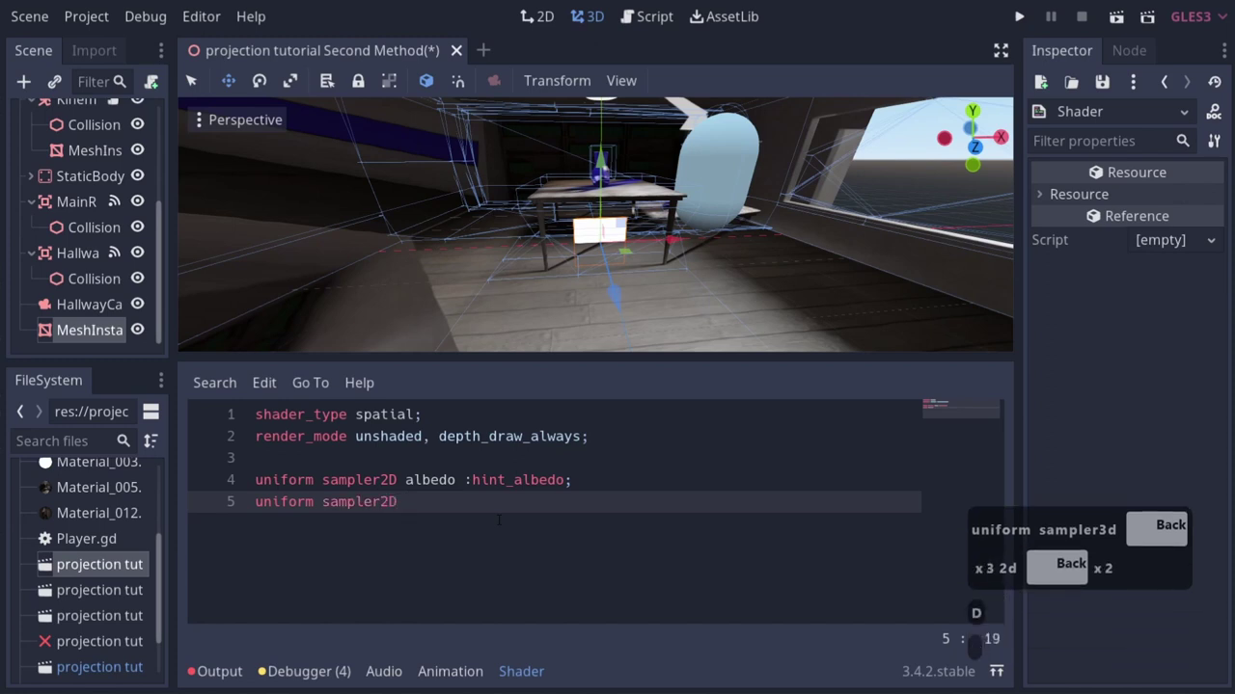
text(depth)
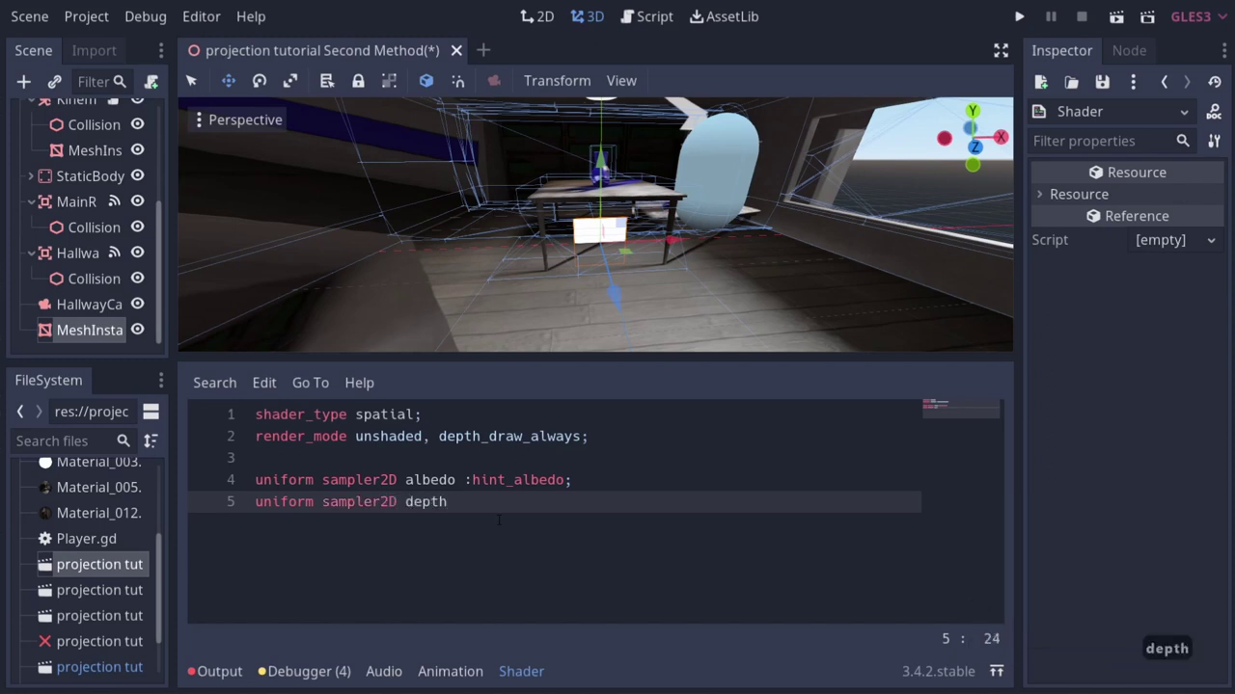
text(;)
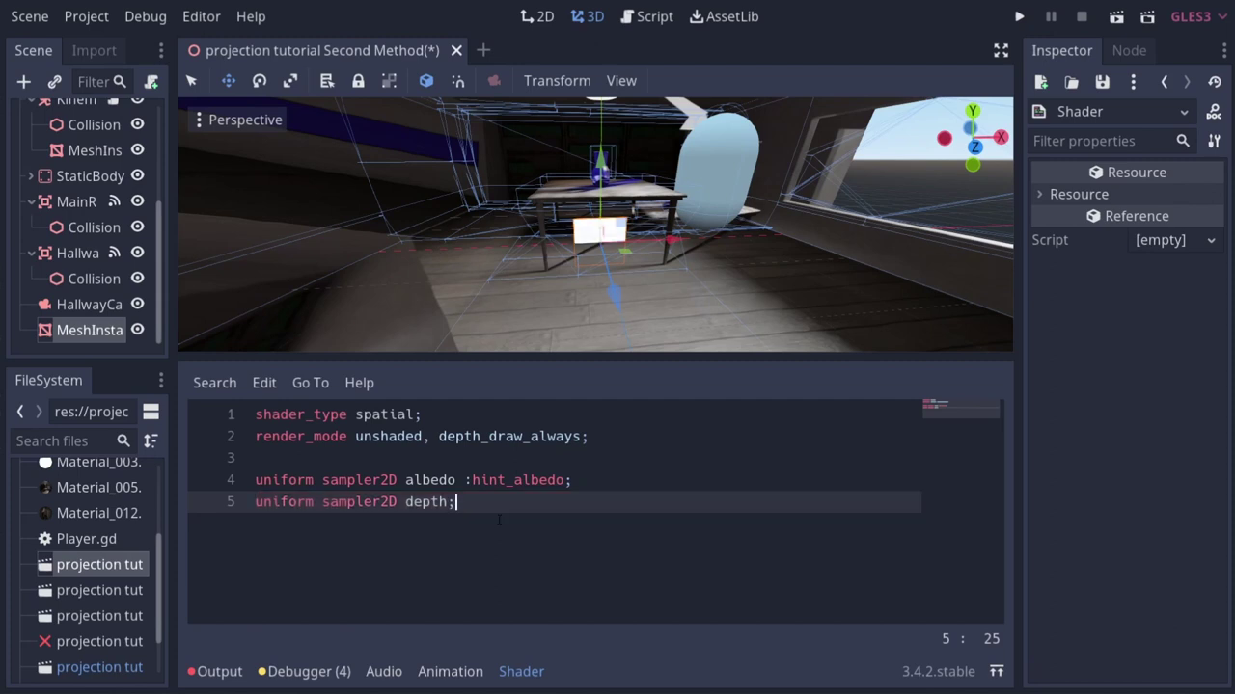
Declare two float uniforms below the depth texture: "uniform float near;" and "uniform float far;".
key(Return)
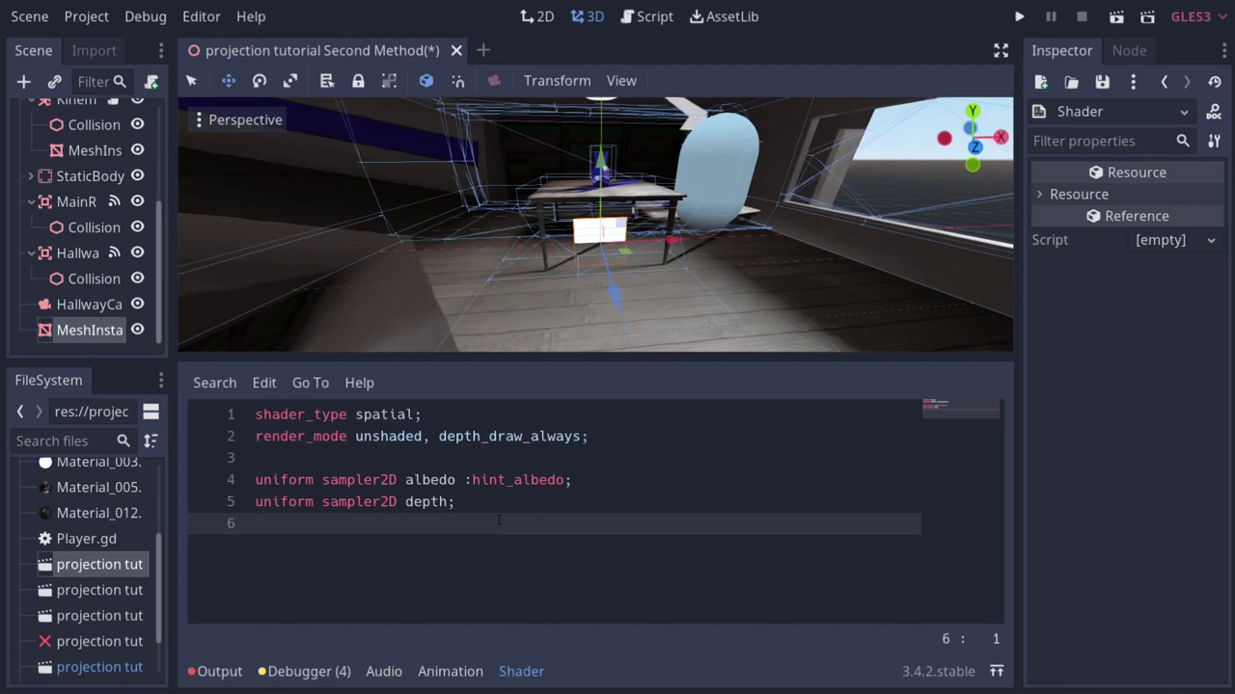
text(uni)
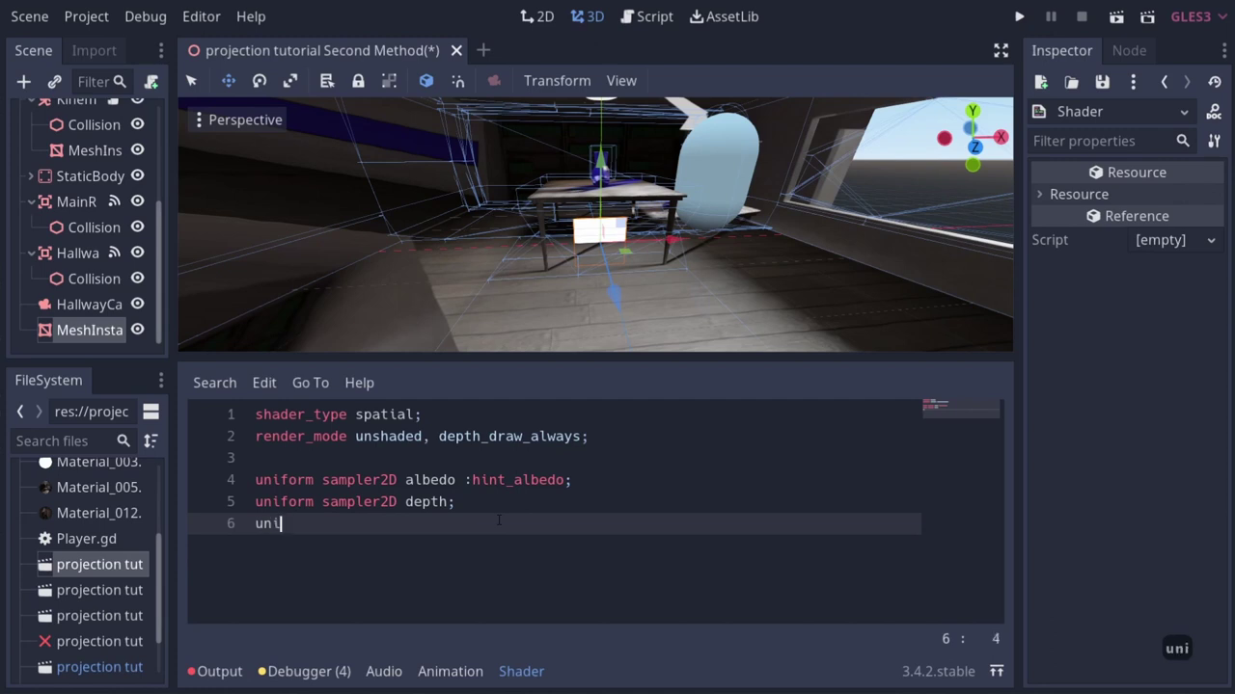
text(form float near;)
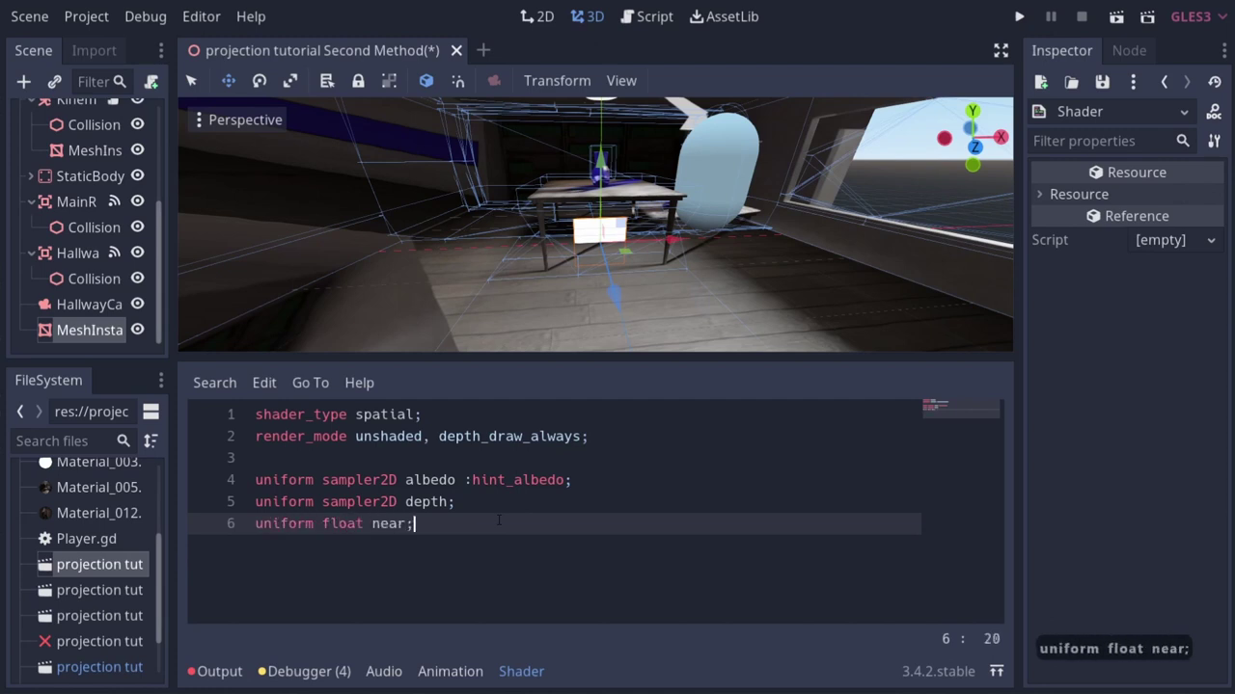
key(Return)
text(unform)
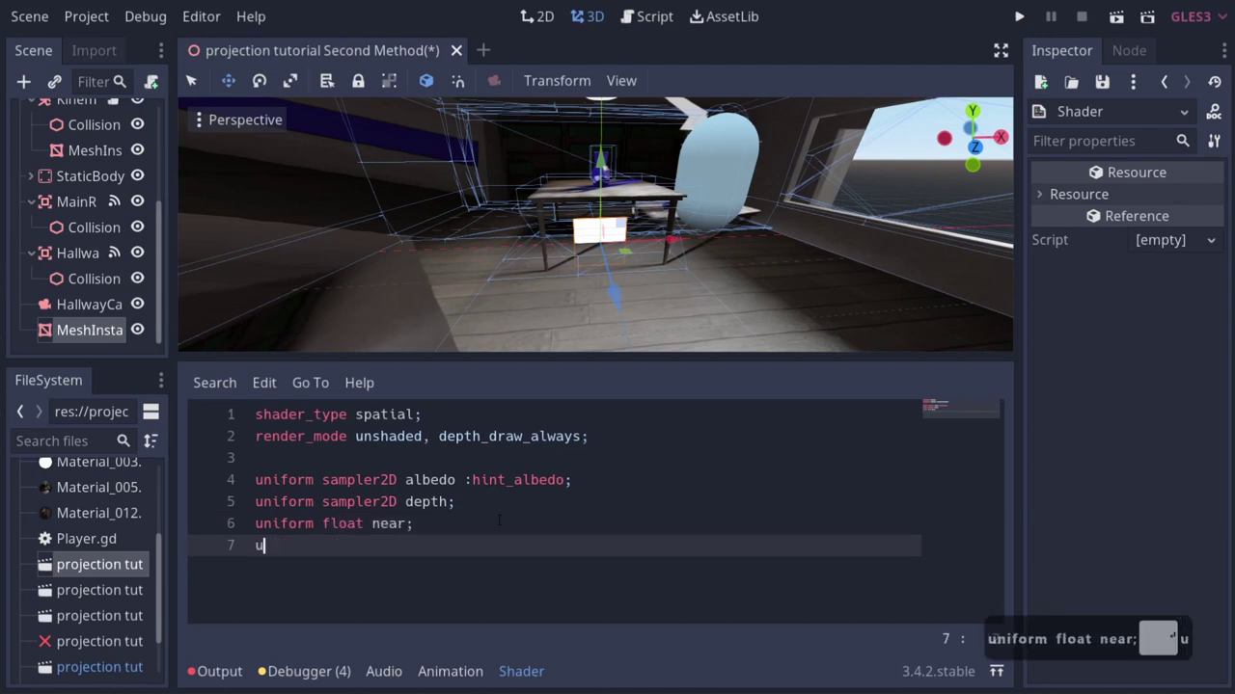
key(BackSpace)
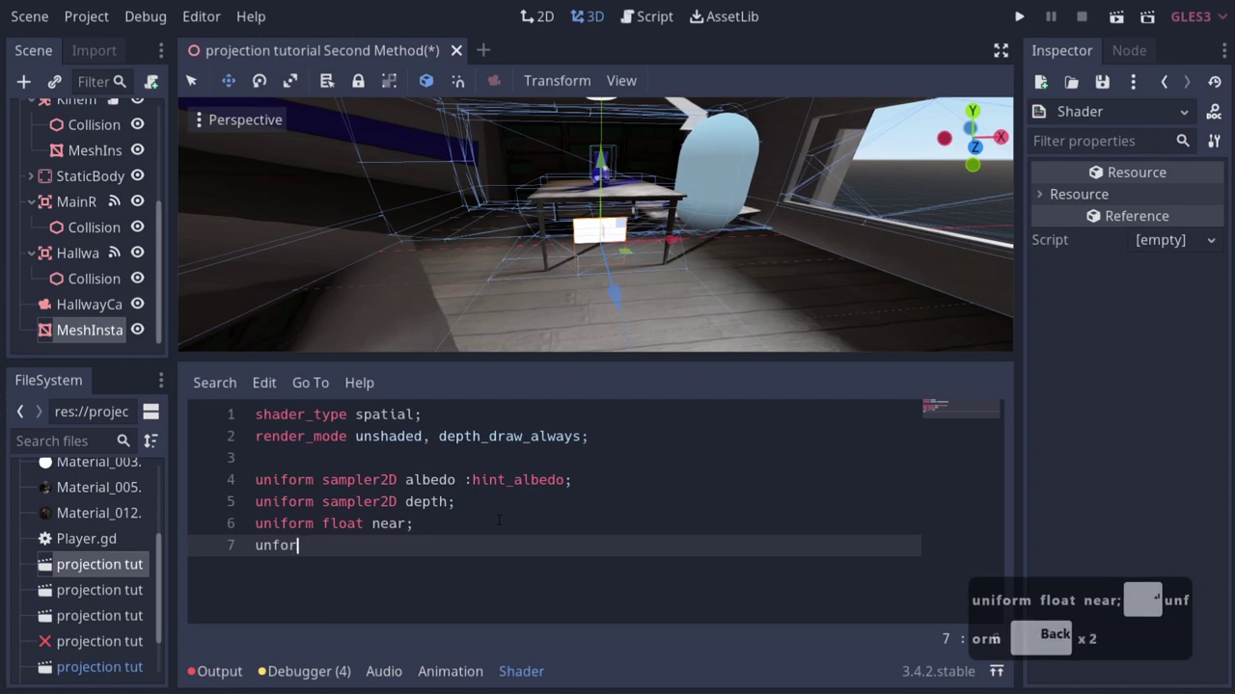
key(BackSpace)
key(BackSpace)
key(BackSpace)
text(iform f)
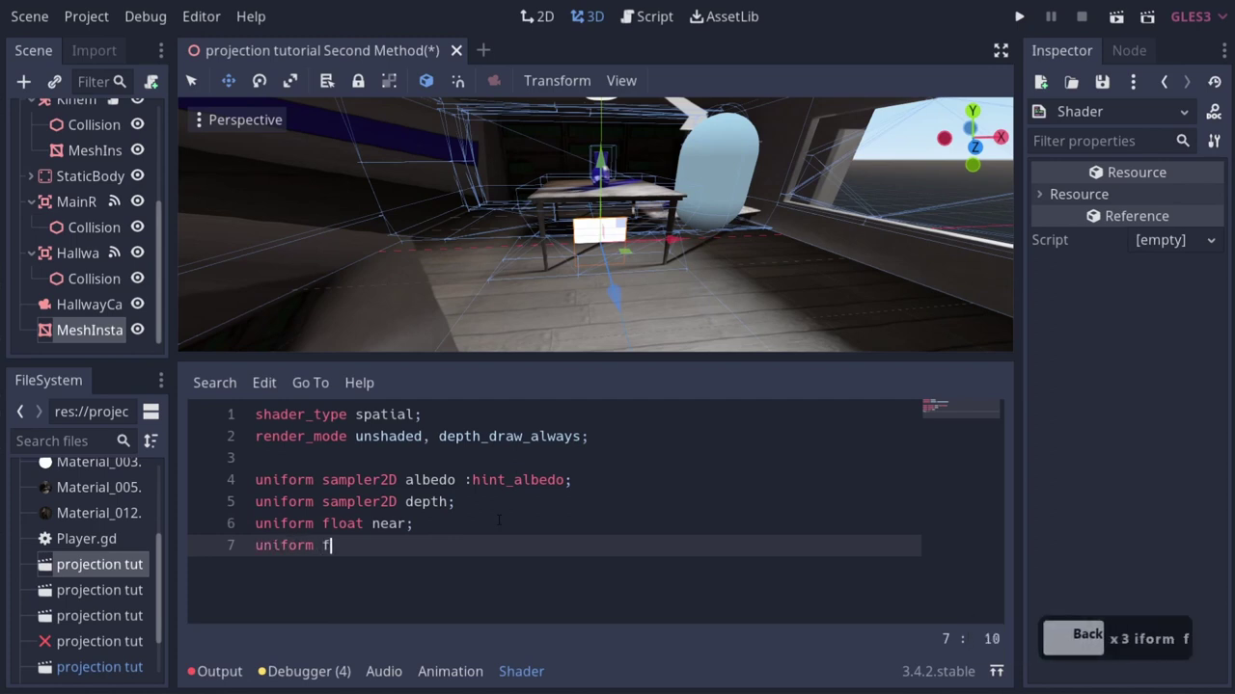
text(loat far;)
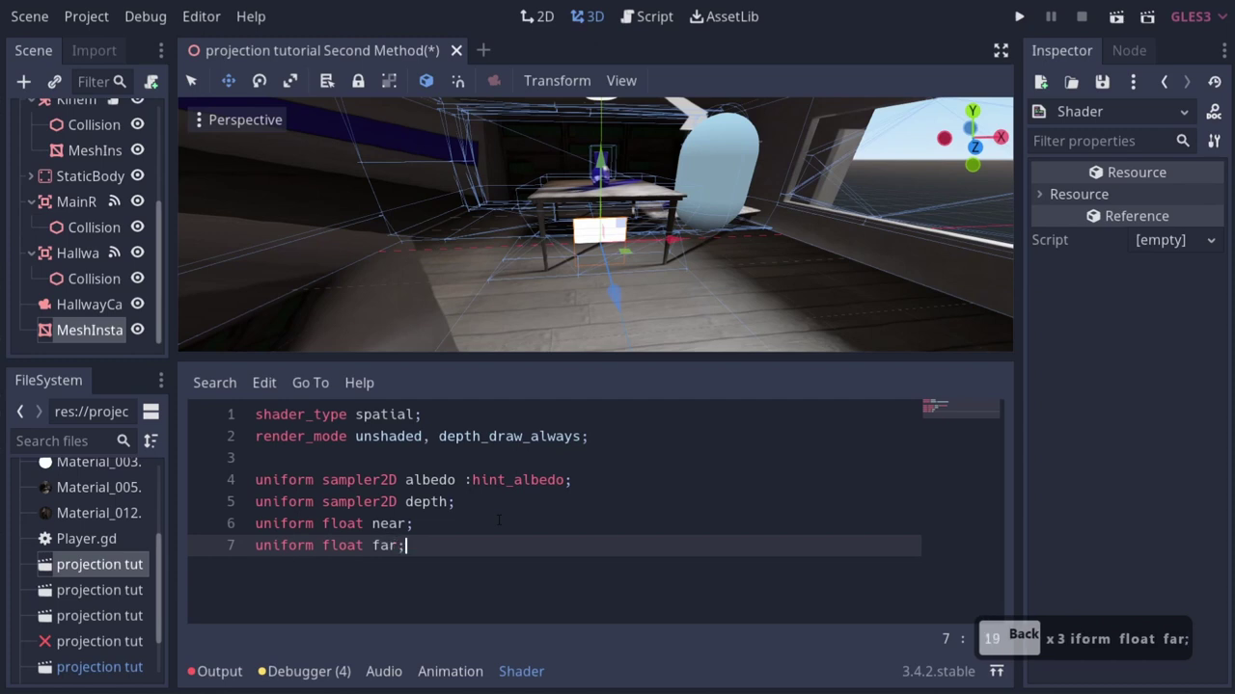
Add an empty vertex() function to the shader below the uniform declarations.
key(Return)
key(Return)
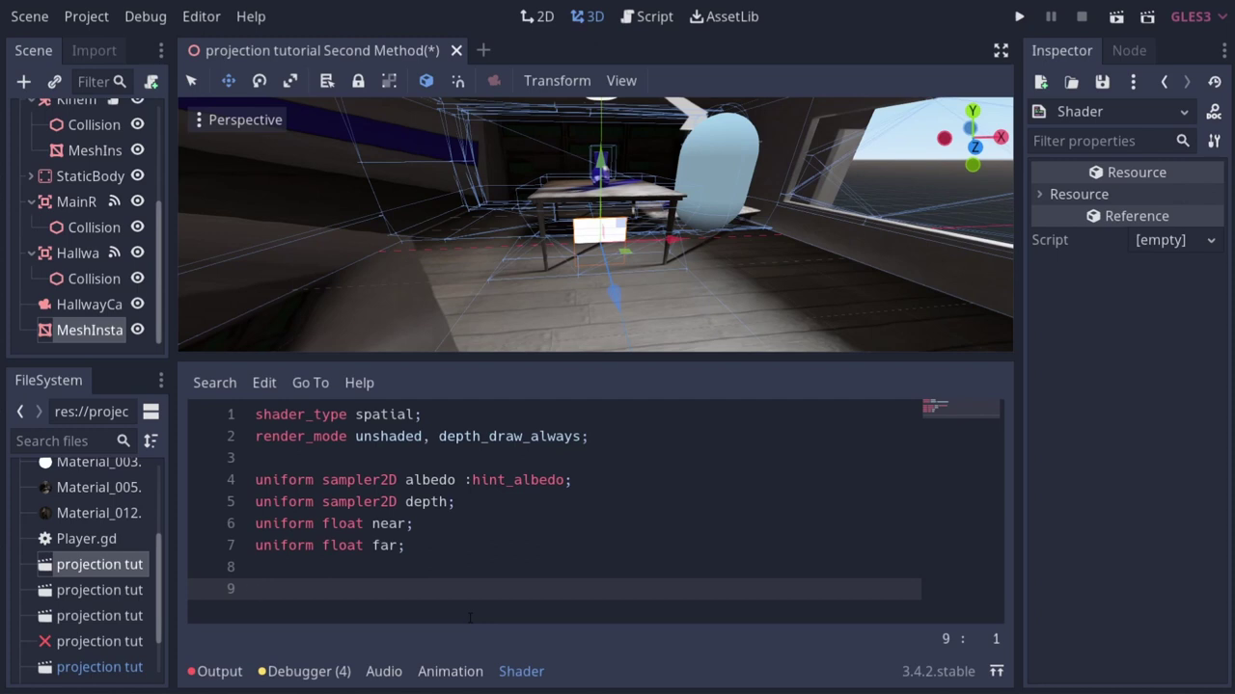
text(void vertexz)
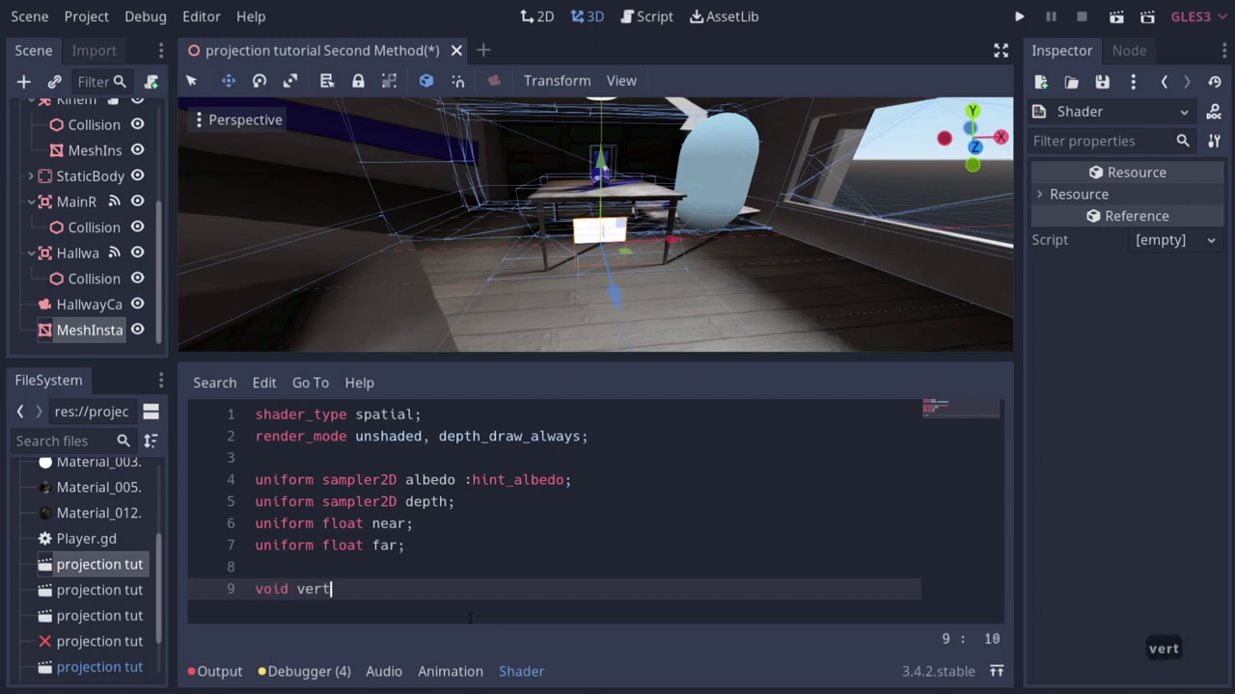
key(BackSpace)
text((){)
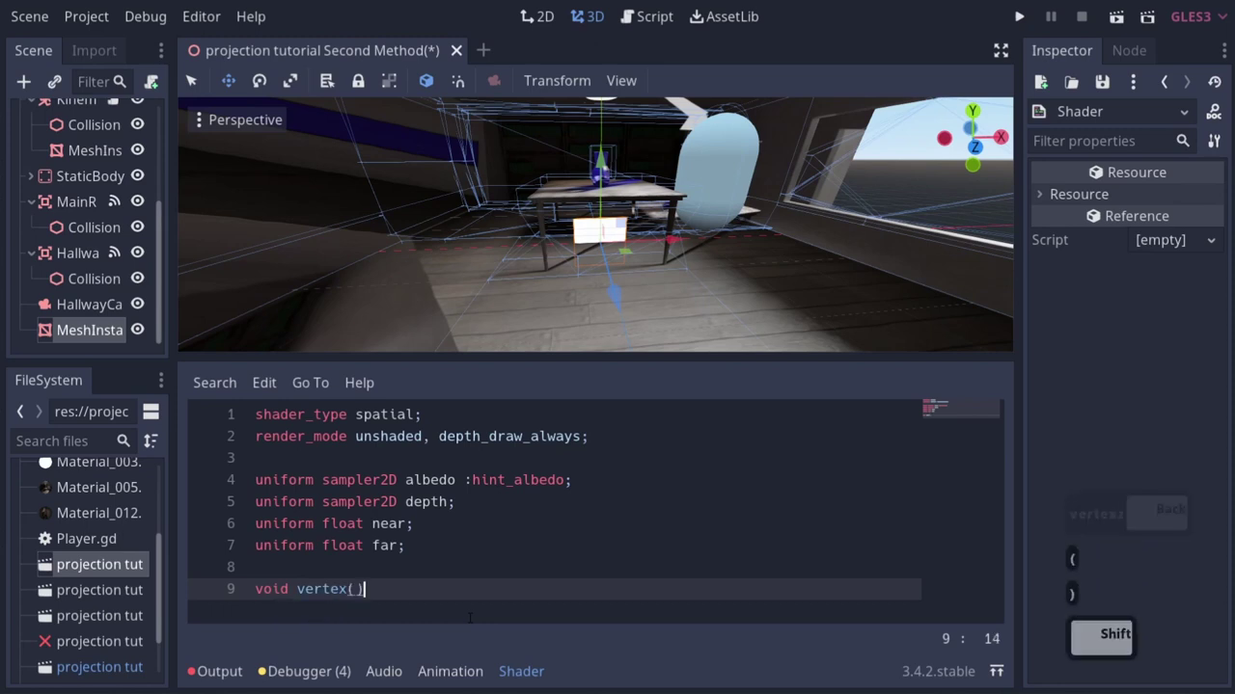
key(Return)
Write POSITION = vec4(VERTEX, 1); as the only line of the vertex() function, removing the extra blank line.
text(P)
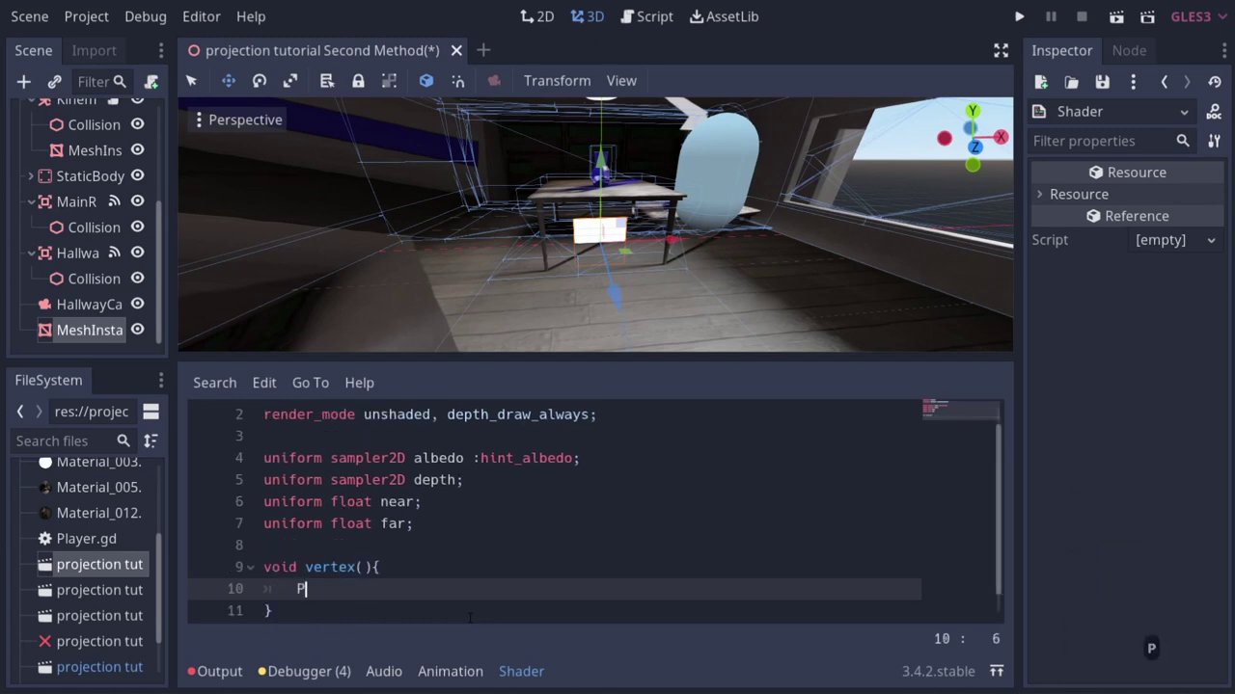
text(OS)
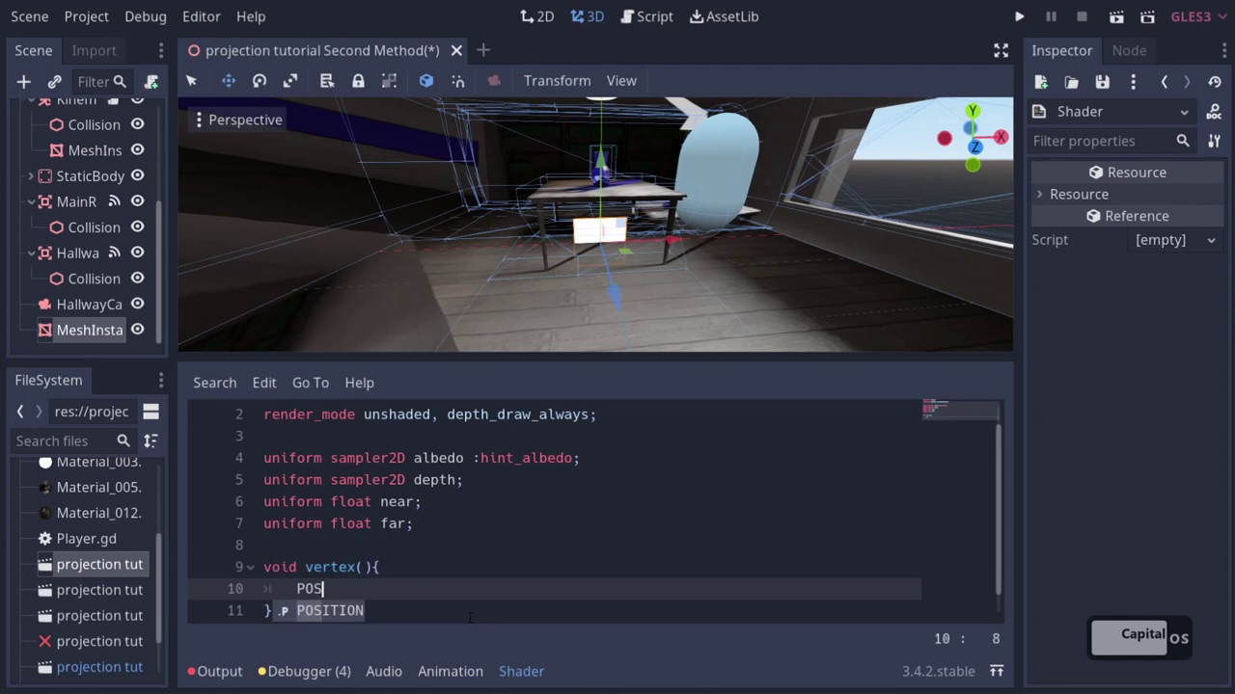
key(Tab)
text(=)
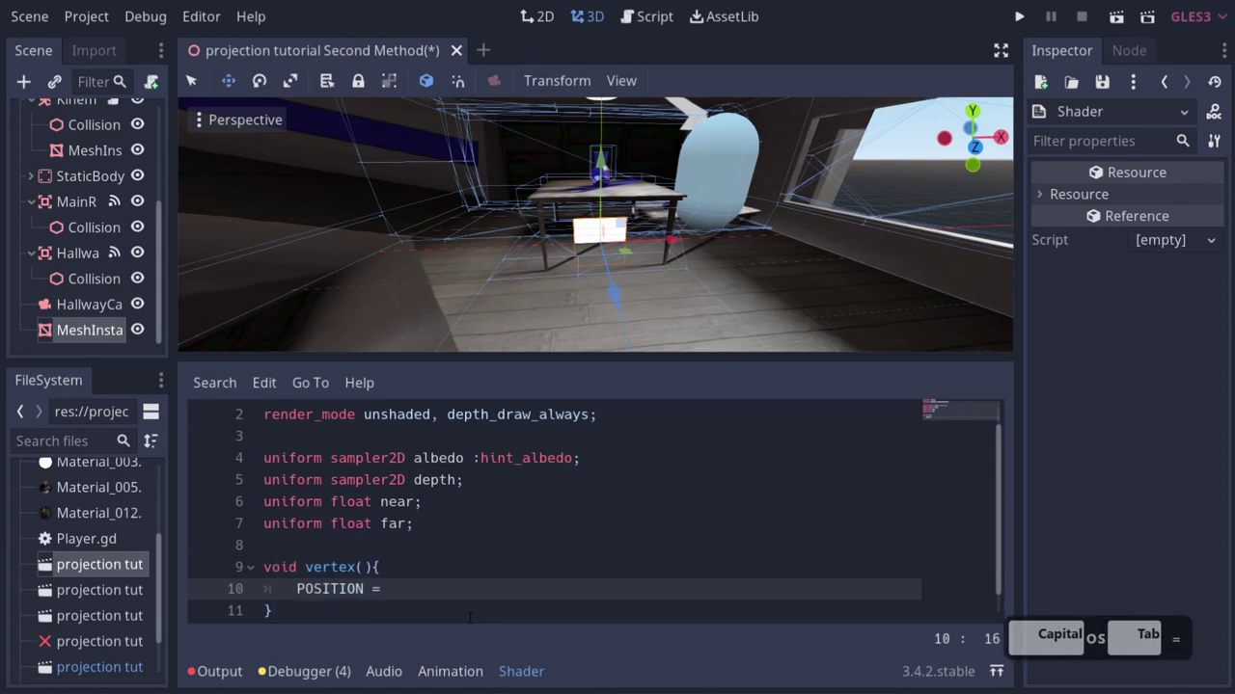
text( vec4)
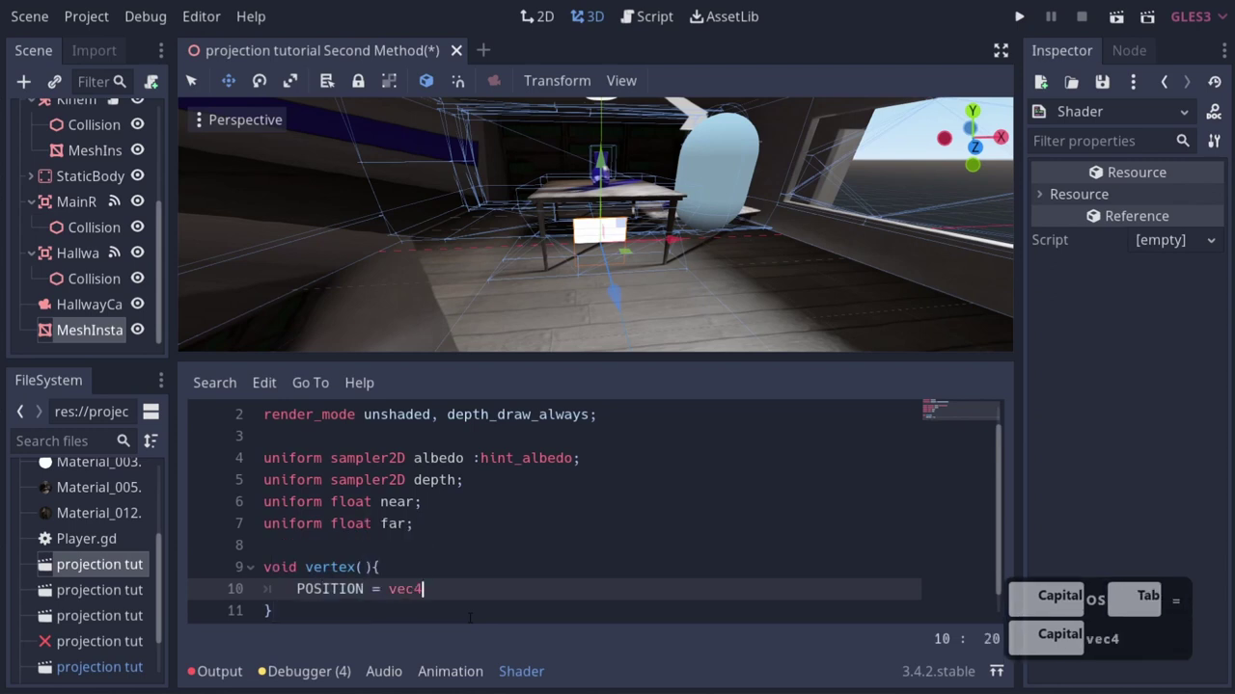
text((ve)
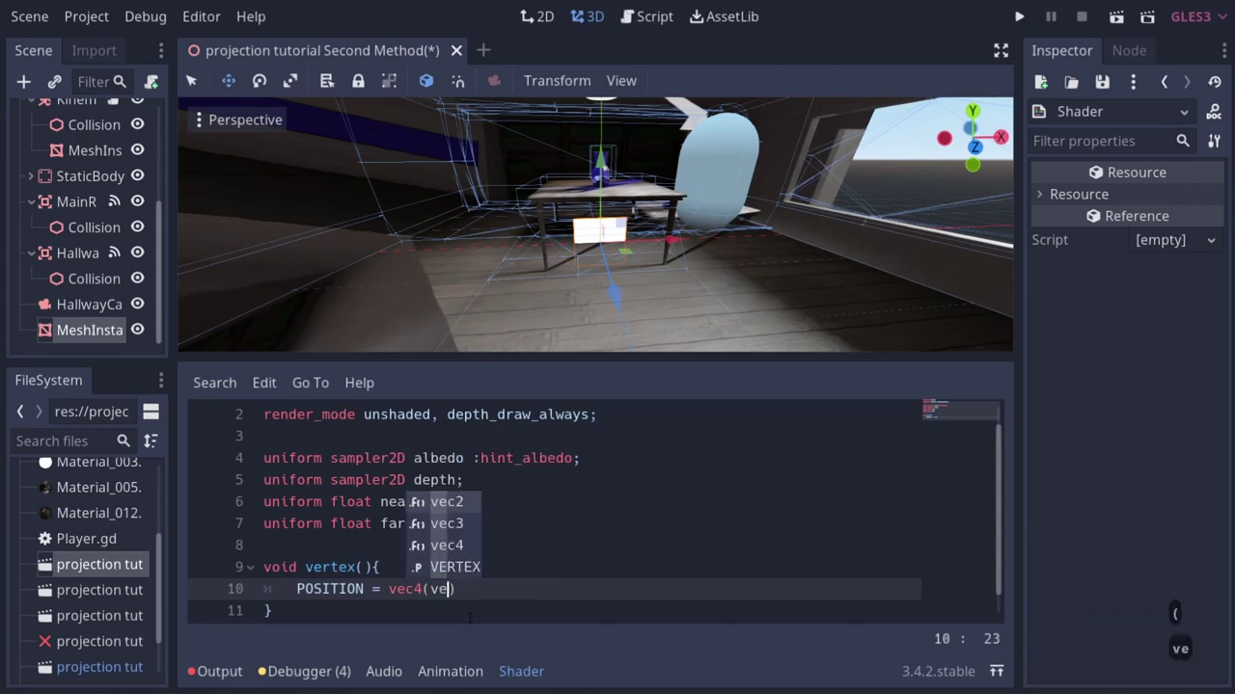
text(r)
key(Return)
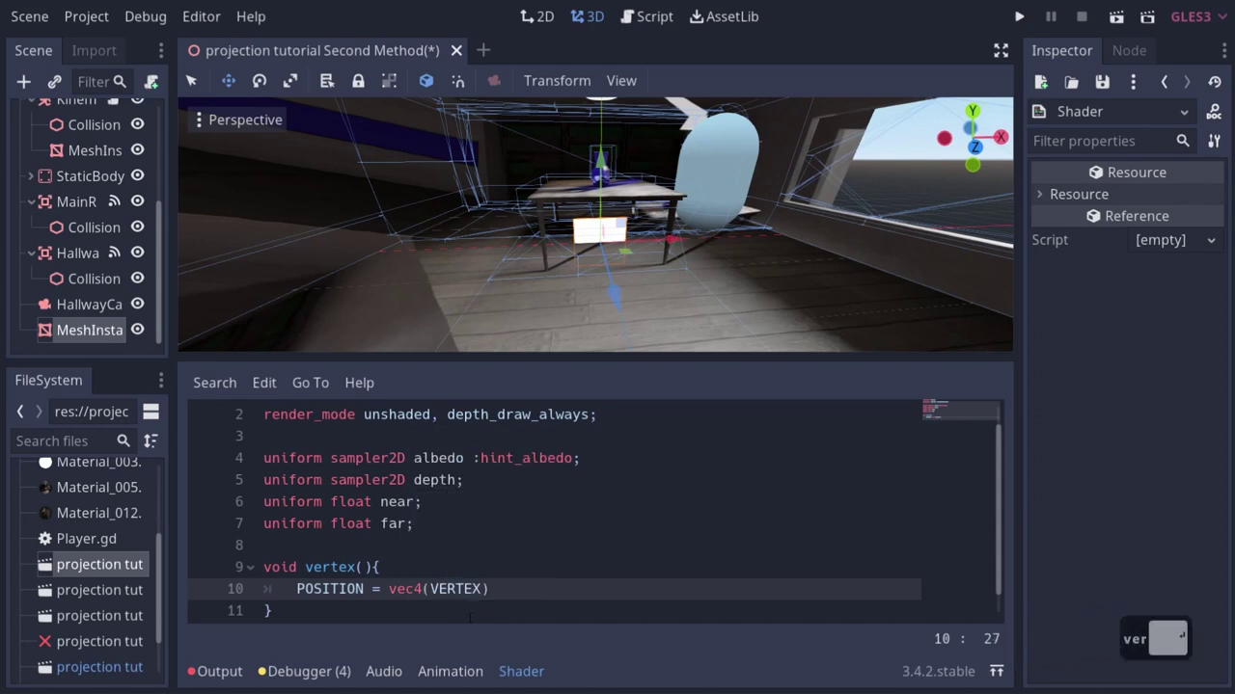
text(, 1);)
key(Return)
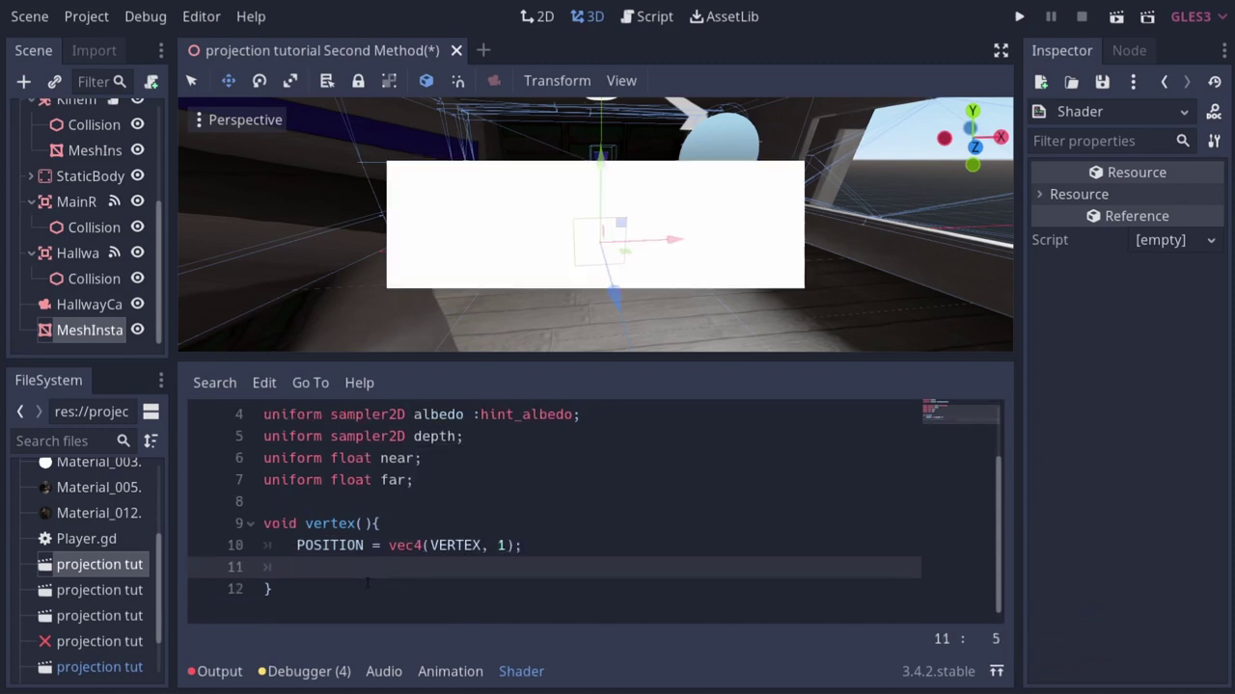
key(Delete)
key(BackSpace)
key(Right)
Fly around the room in the 3D view to examine how the quad is drawn from different camera positions.
mouse_move(627, 293)
right_down()
mouse_move(617, 343)
mouse_move(627, 297)
right_up()
key(d)
key(d)
key(d)
key(d)
key(d)
key(d)
key(d)
key(d)
key(d)
key(d)
key(d)
key(d)
key(a)
key(a)
key(a)
key(d)
key(s)
key(d)
key(s)
key(d)
key(d)
key(d)
key(s)
key(s)
key(s)
key(s)
key(s)
key(d)
key(w)
key(w)
key(a)
key(a)
key(a)
key(a)
key(a)
key(a)
key(a)
key(a)
key(a)
key(a)
key(a)
key(a)
key(a)
key(a)
key(a)
key(a)
key(a)
key(a)
key(a)
key(a)
key(s)
key(q)
Add an empty fragment() function below the vertex() function.
click(320, 575)
key(Return)
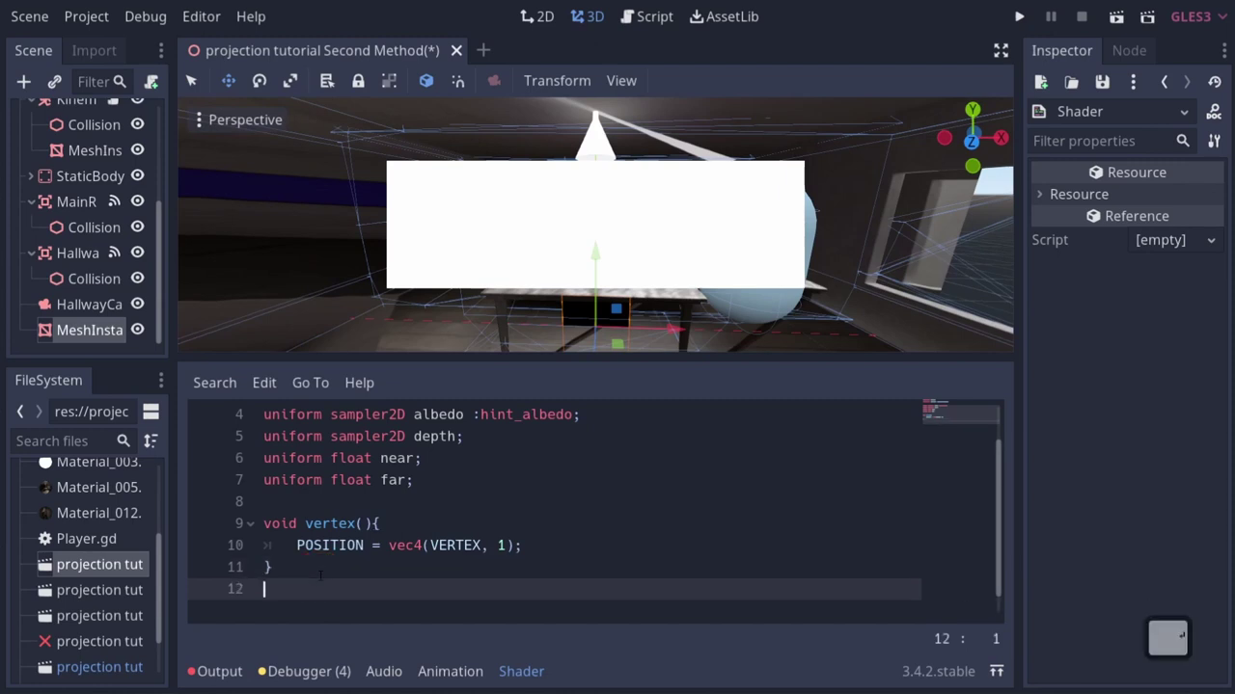
key(Return)
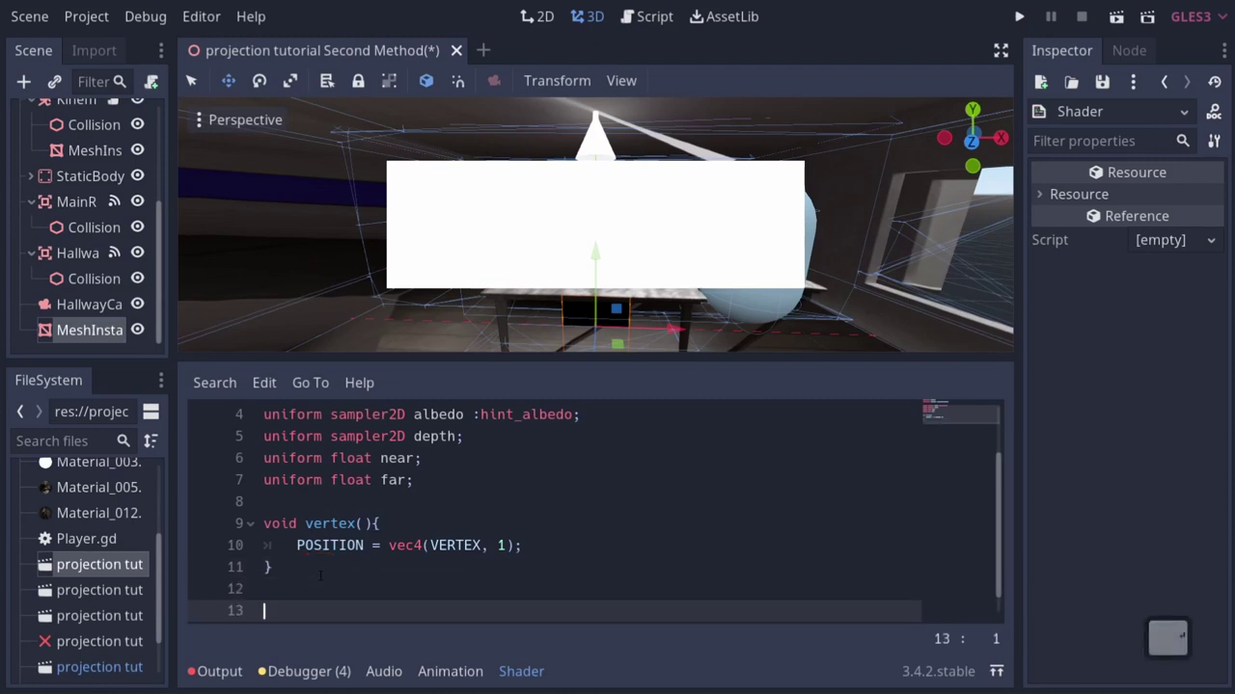
text(void fra)
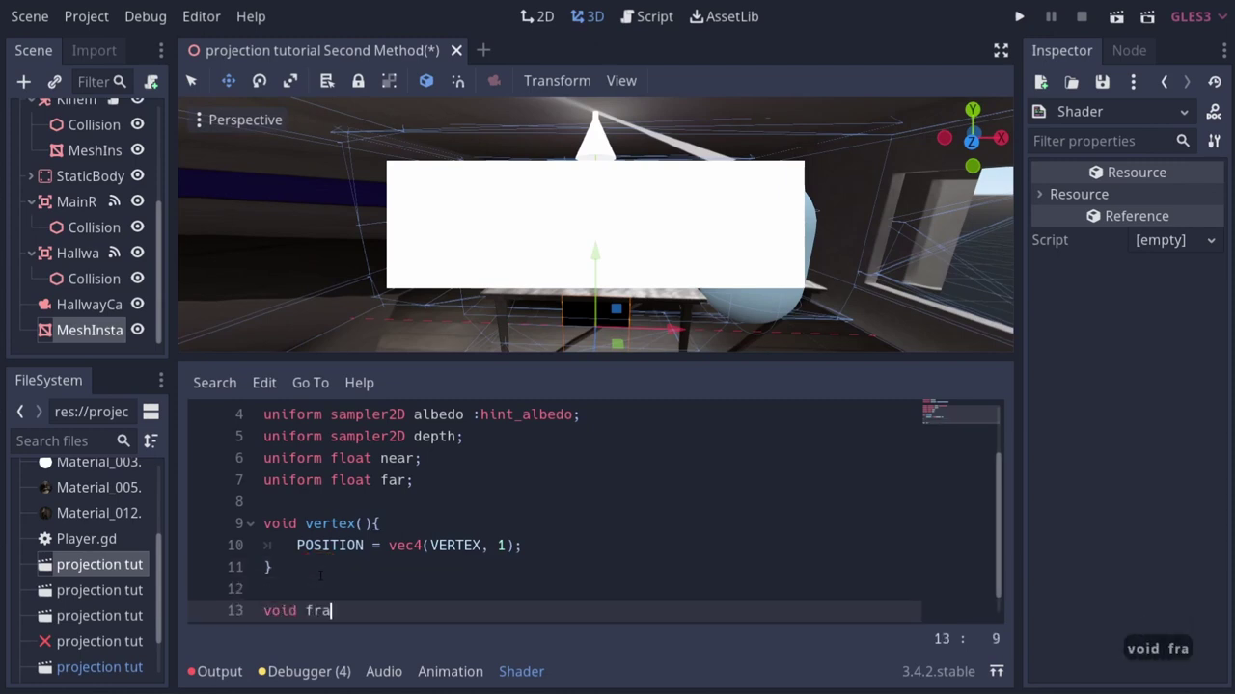
text(gment(){)
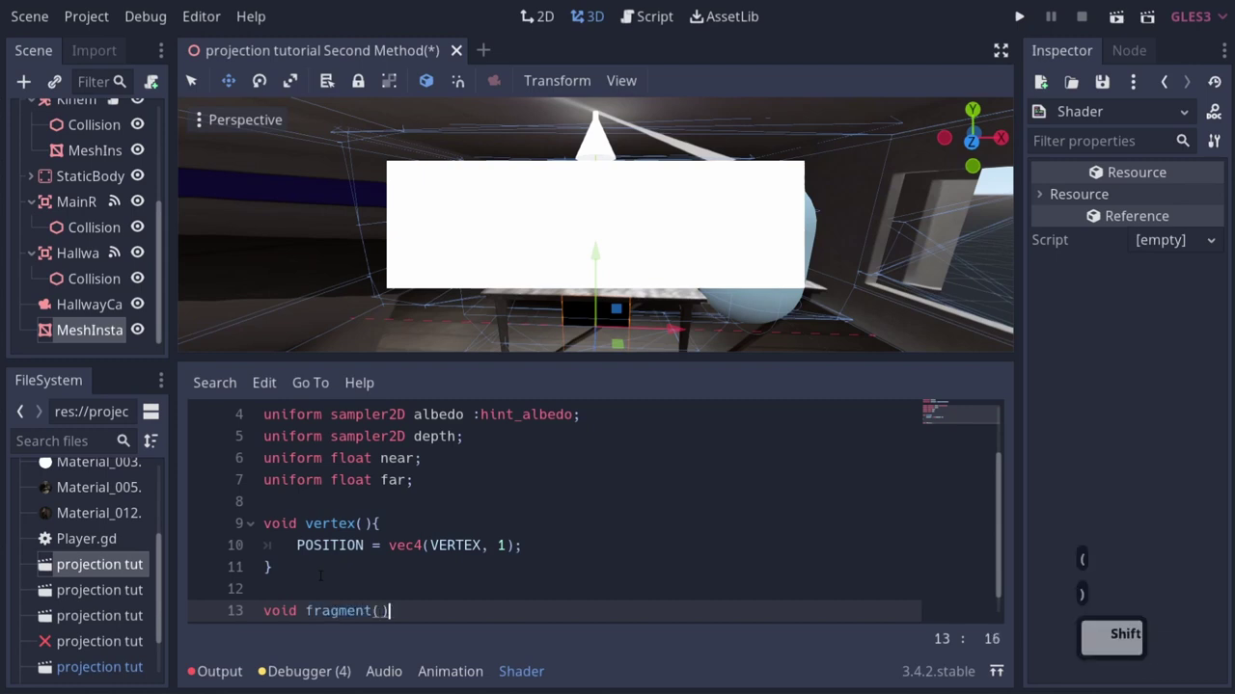
key(Return)
scroll(593, 512, down, 3)
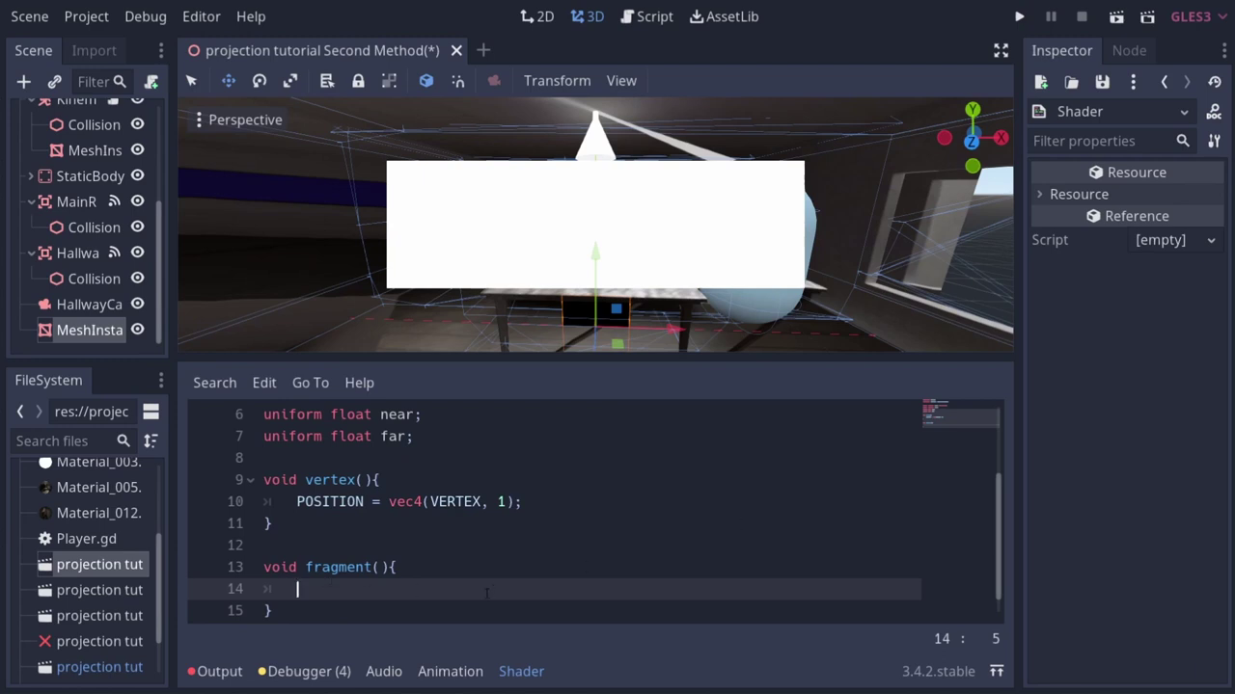
Assign ALBEDO = texture(albedo, UV) inside the fragment() function.
text(albed)
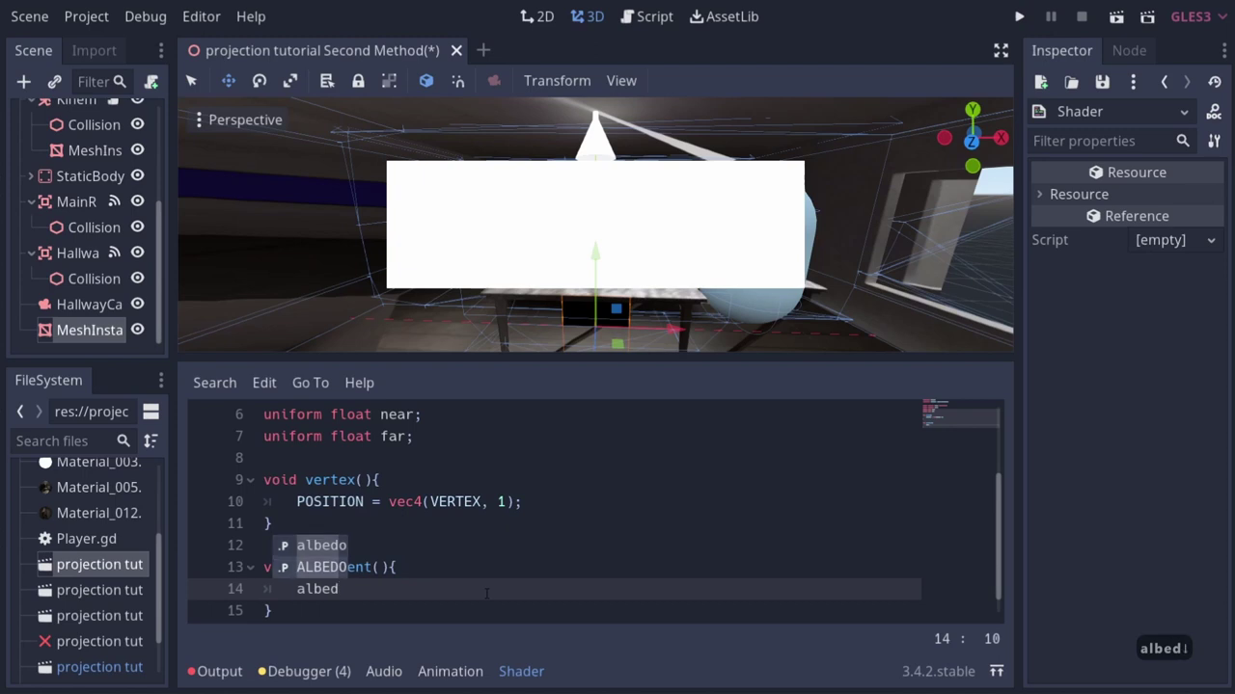
key(Return)
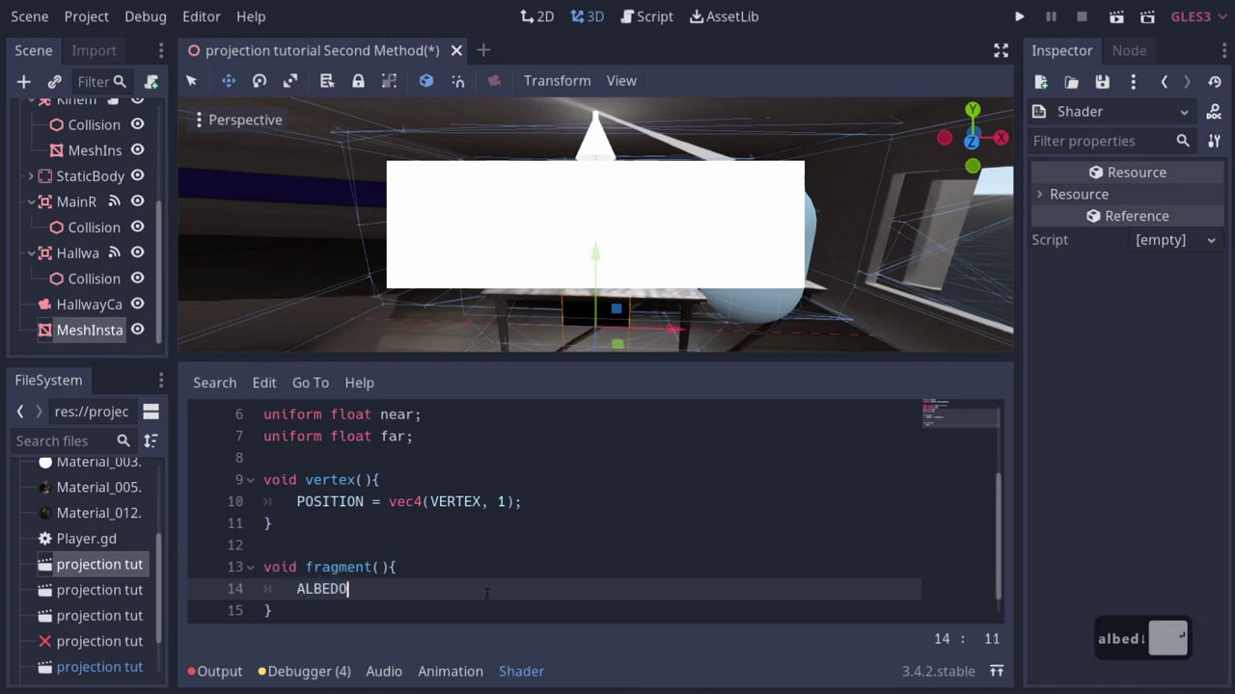
text(= texut)
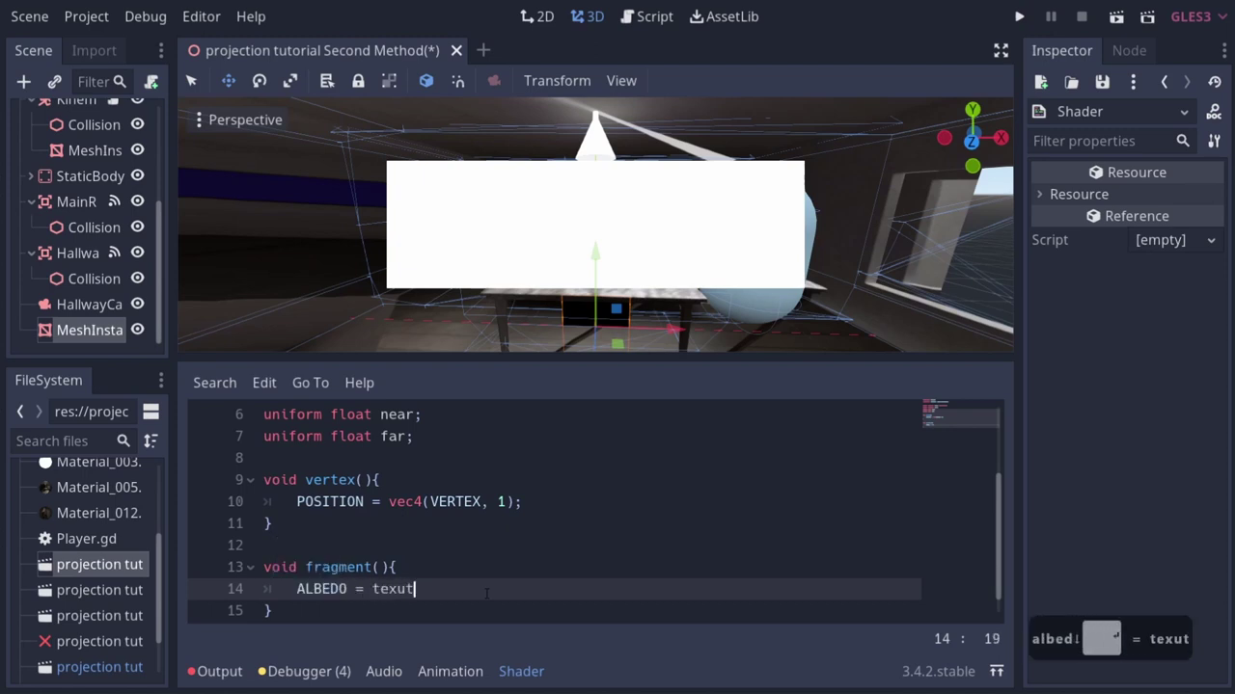
key(BackSpace)
key(BackSpace)
text(ture(al)
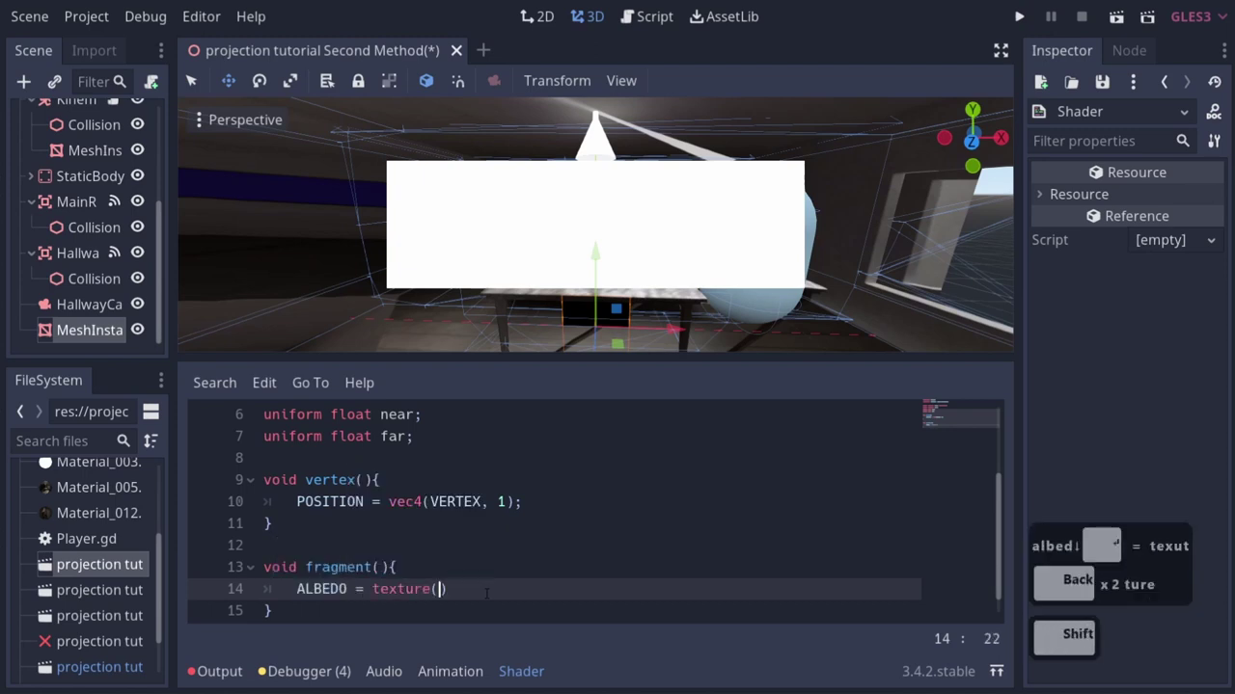
text(b)
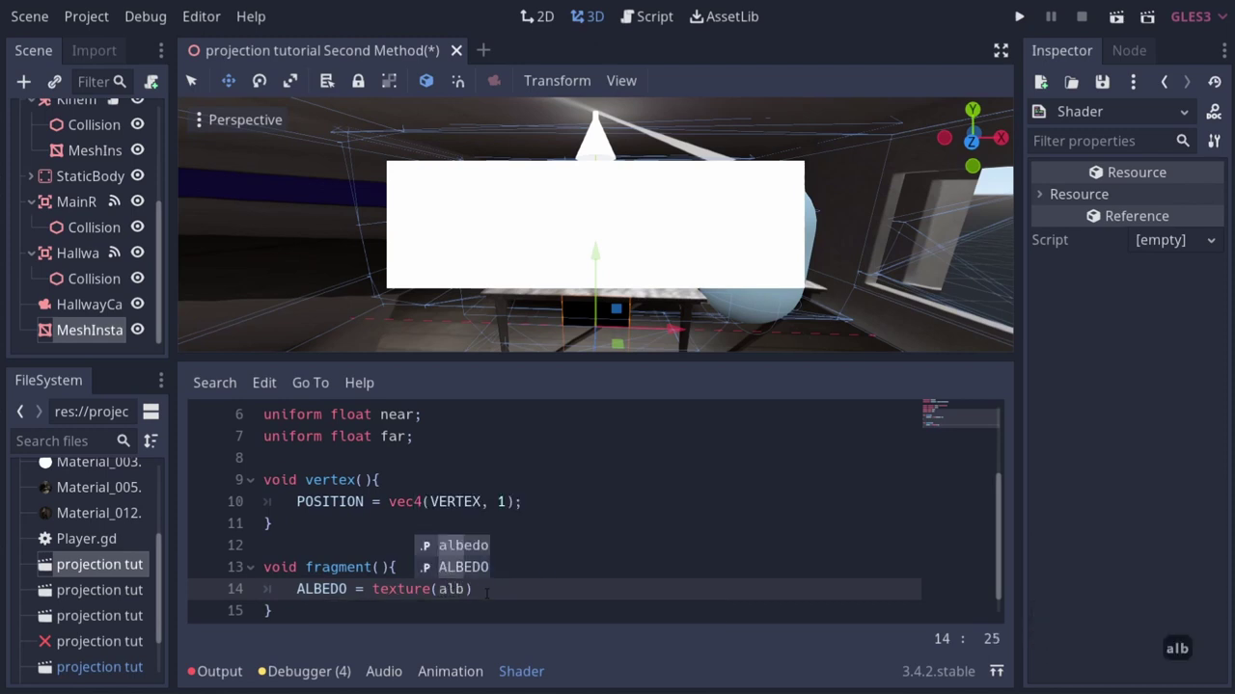
key(Return)
text(, )
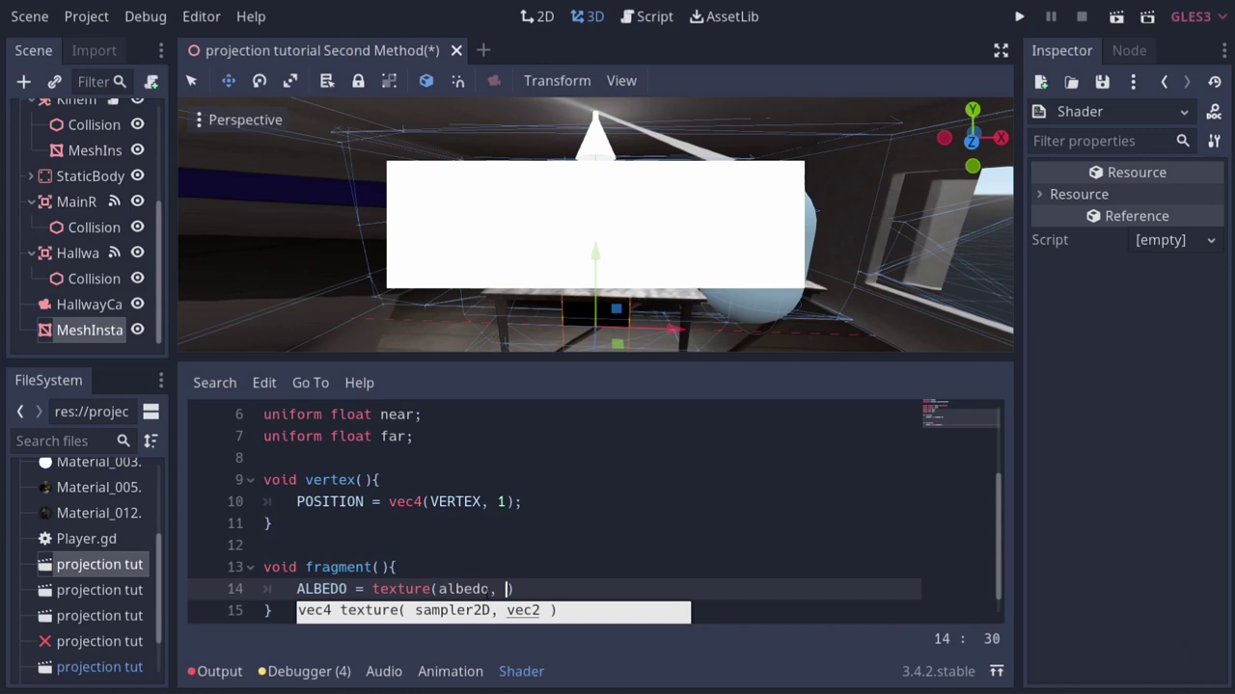
text(UV)
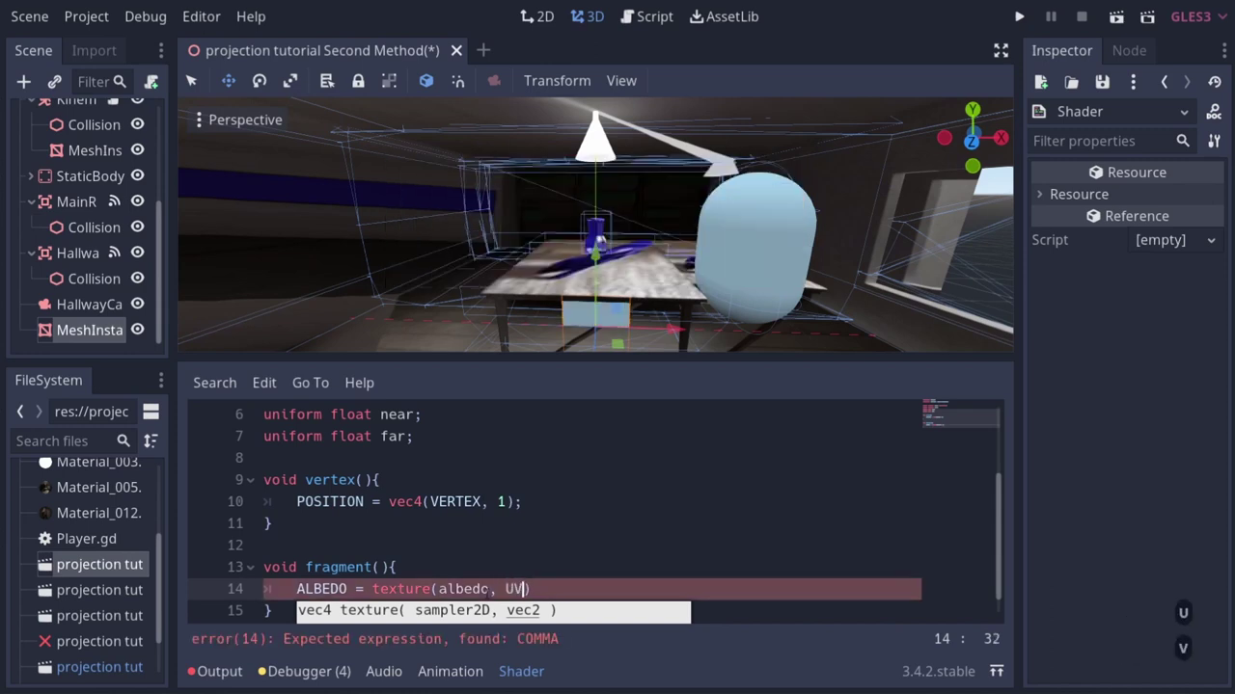
key(Tab)
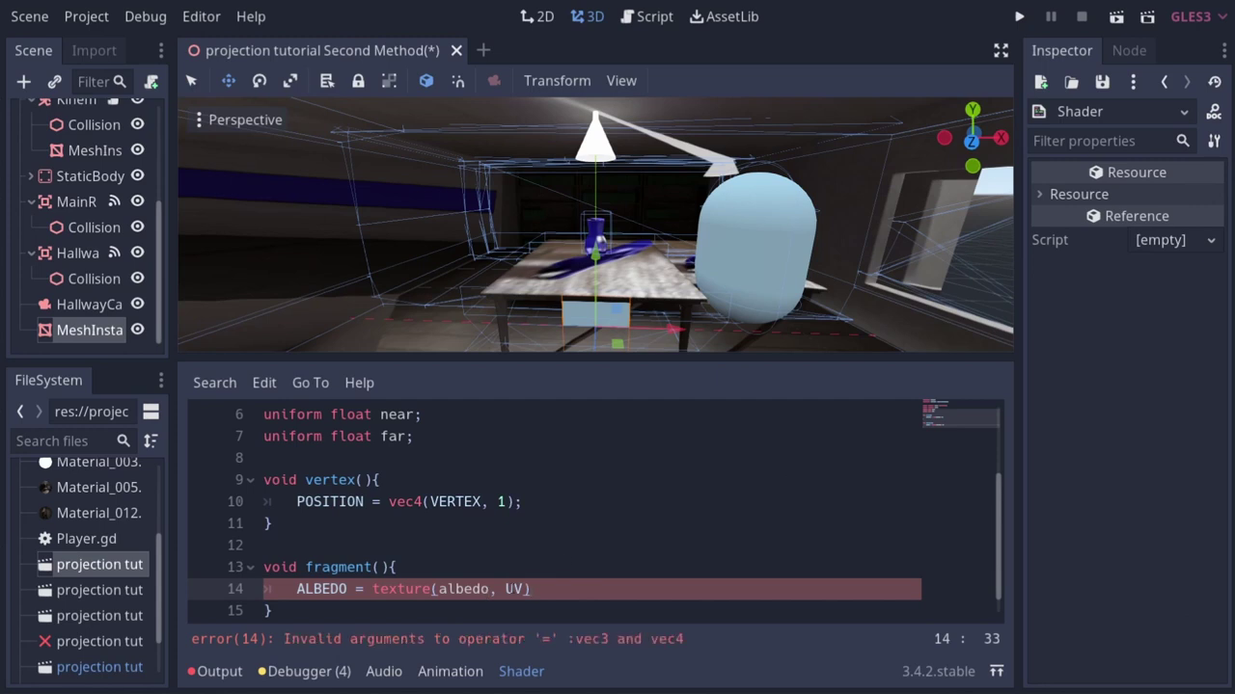
Complete the ALBEDO line by appending the lowercase .rgb swizzle and a semicolon to the texture call.
text(.RGB)
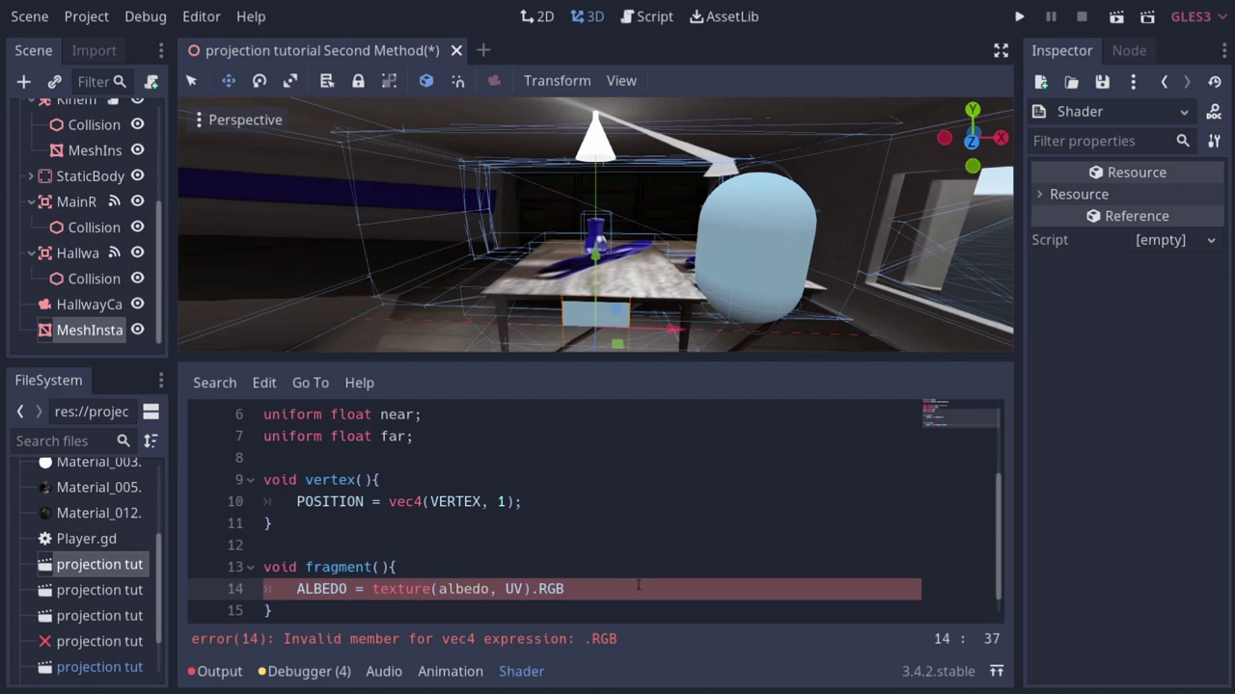
drag(295, 589, 355, 590)
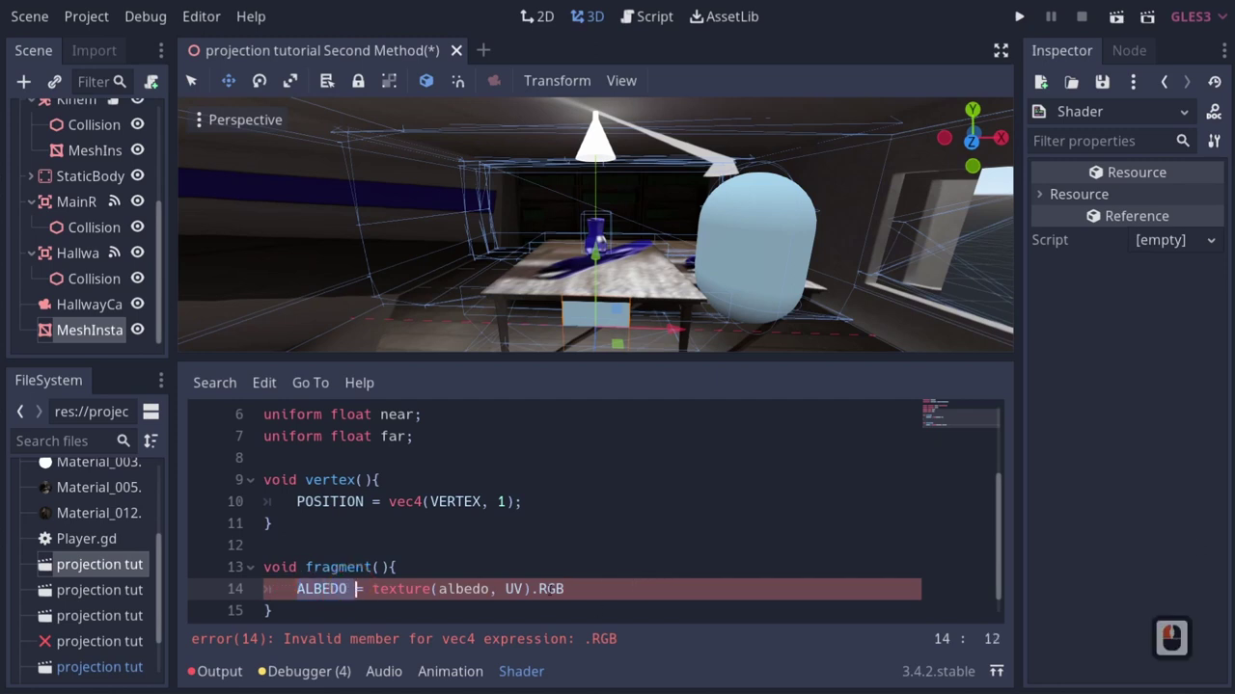
double_click(551, 588)
text(rgb;)
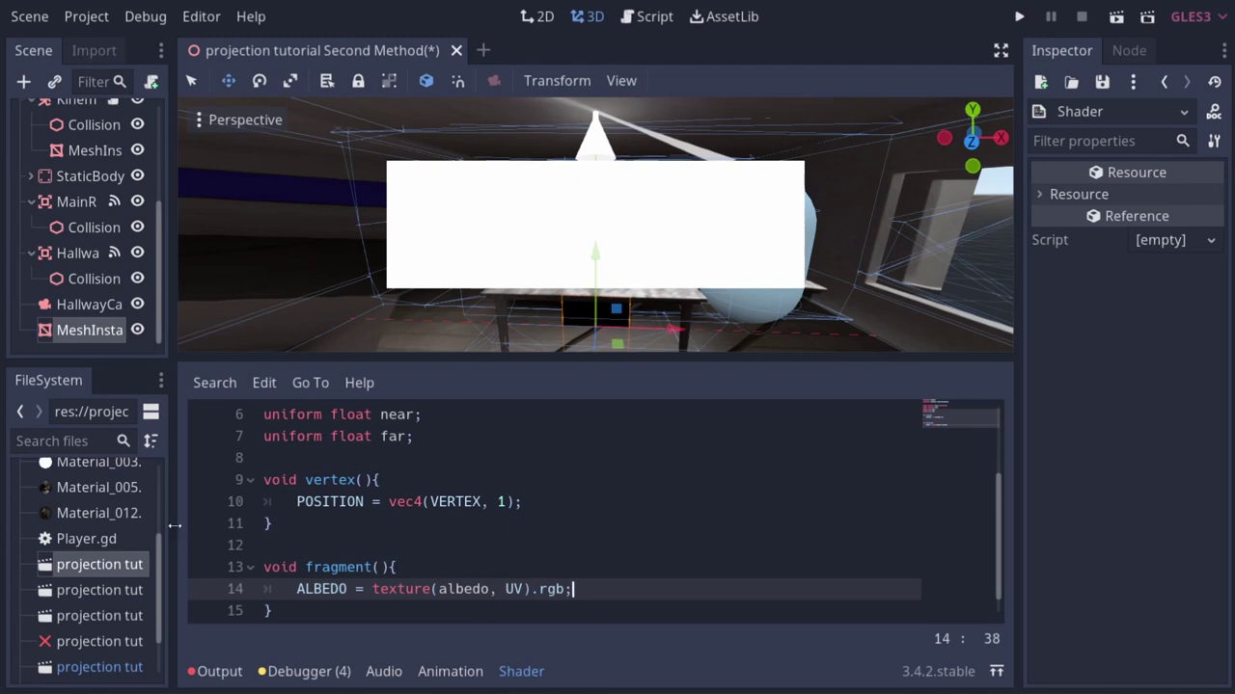
Assign the first ProjectionRen… image from the project files to the Albedo shader parameter of the mesh instance's material.
click(85, 335)
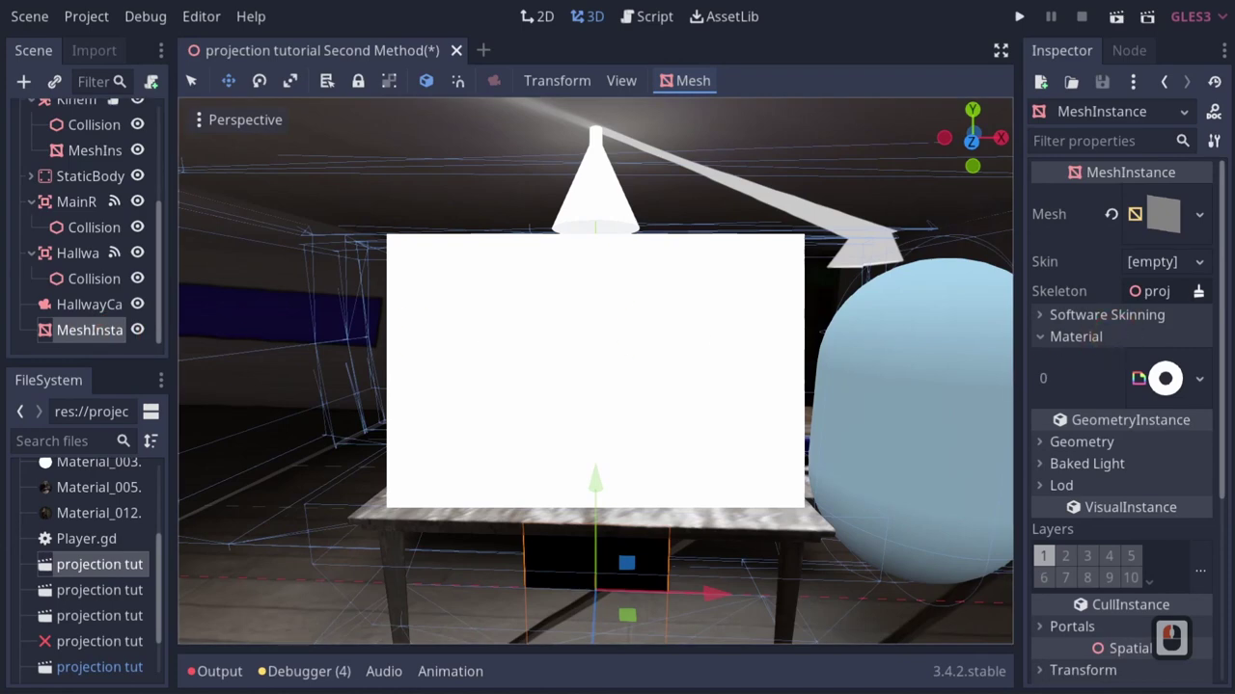
click(1173, 223)
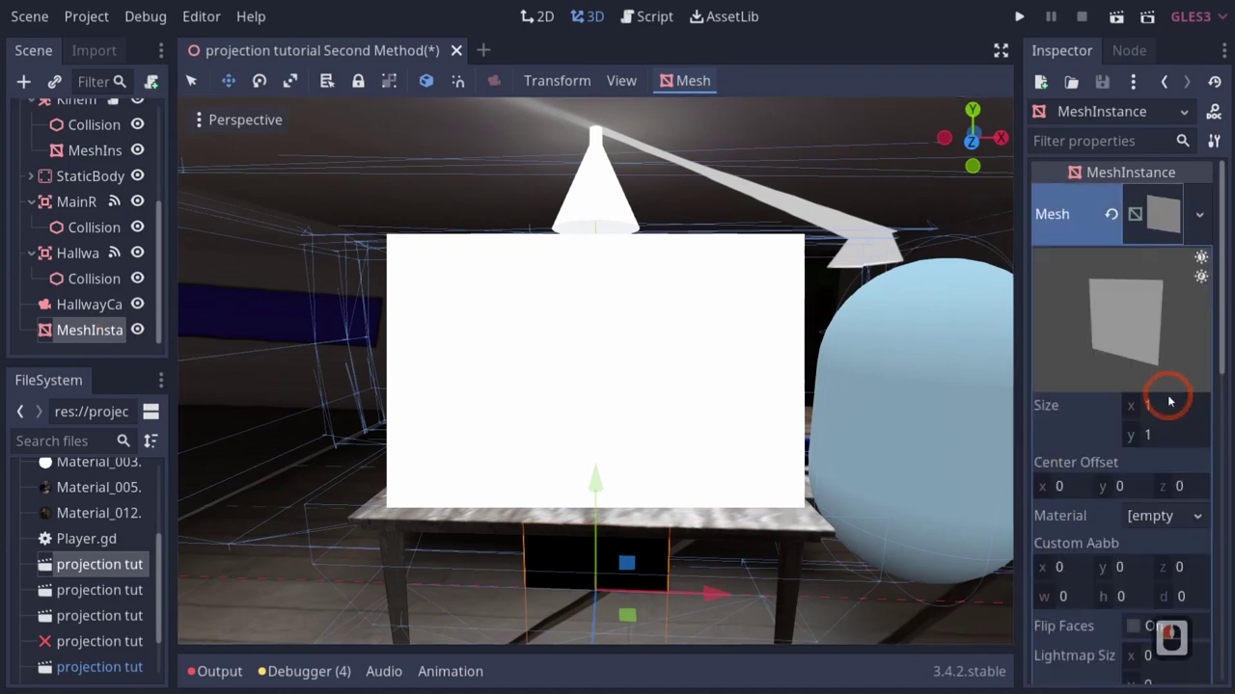
click(1173, 223)
double_click(1163, 377)
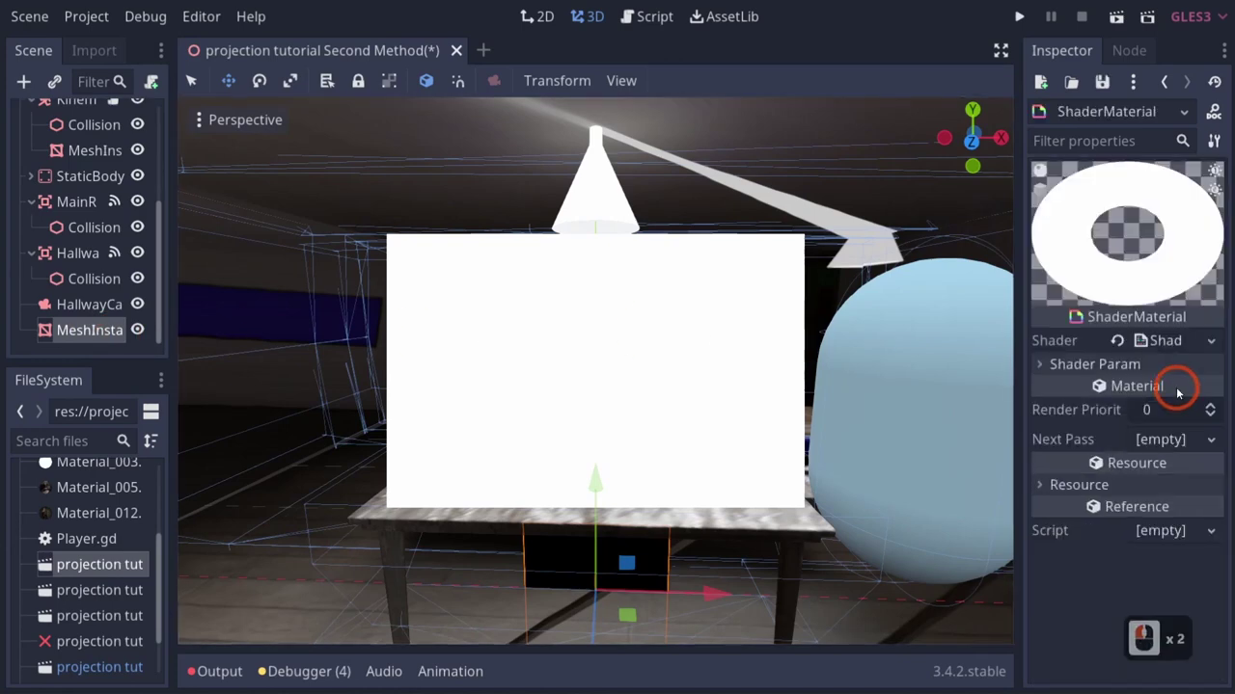
click(1040, 364)
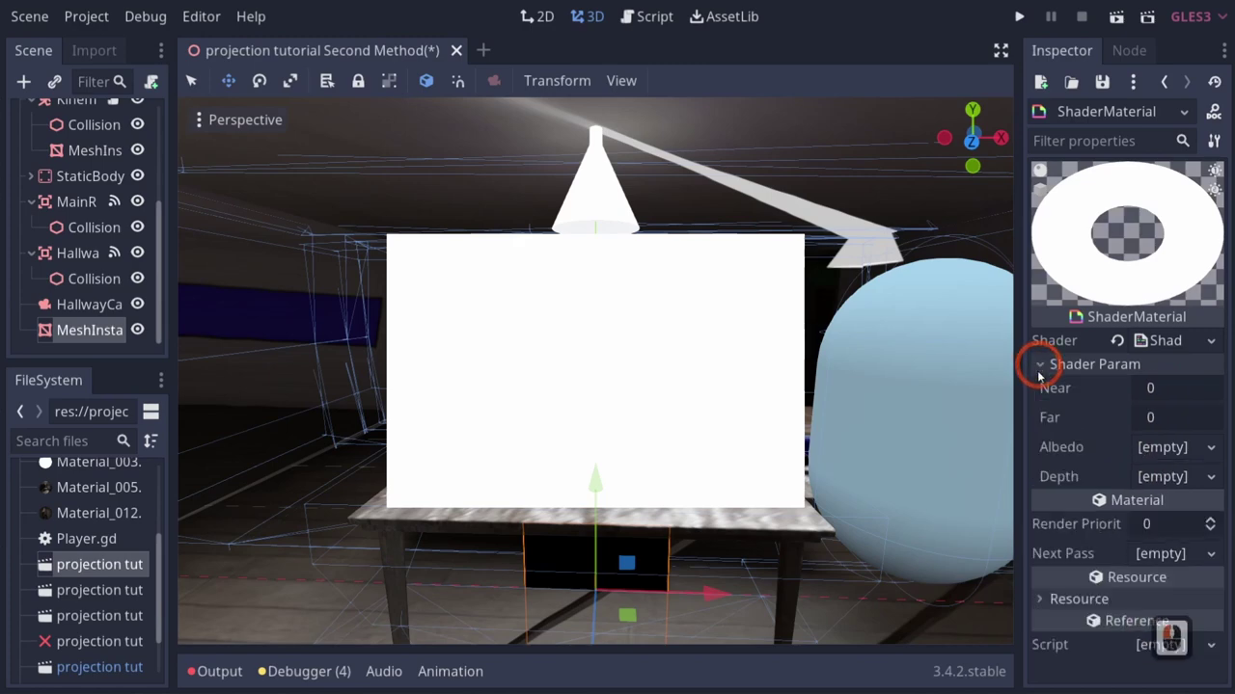
scroll(84, 598, down, 3)
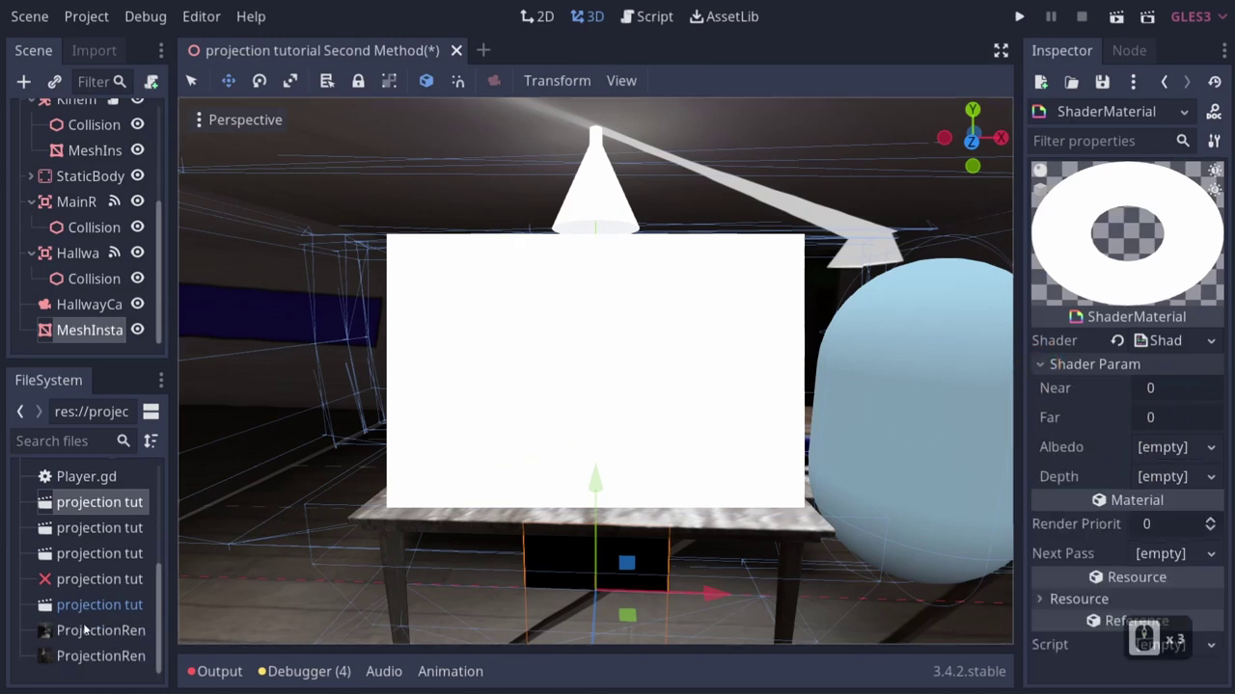
drag(72, 631, 1182, 452)
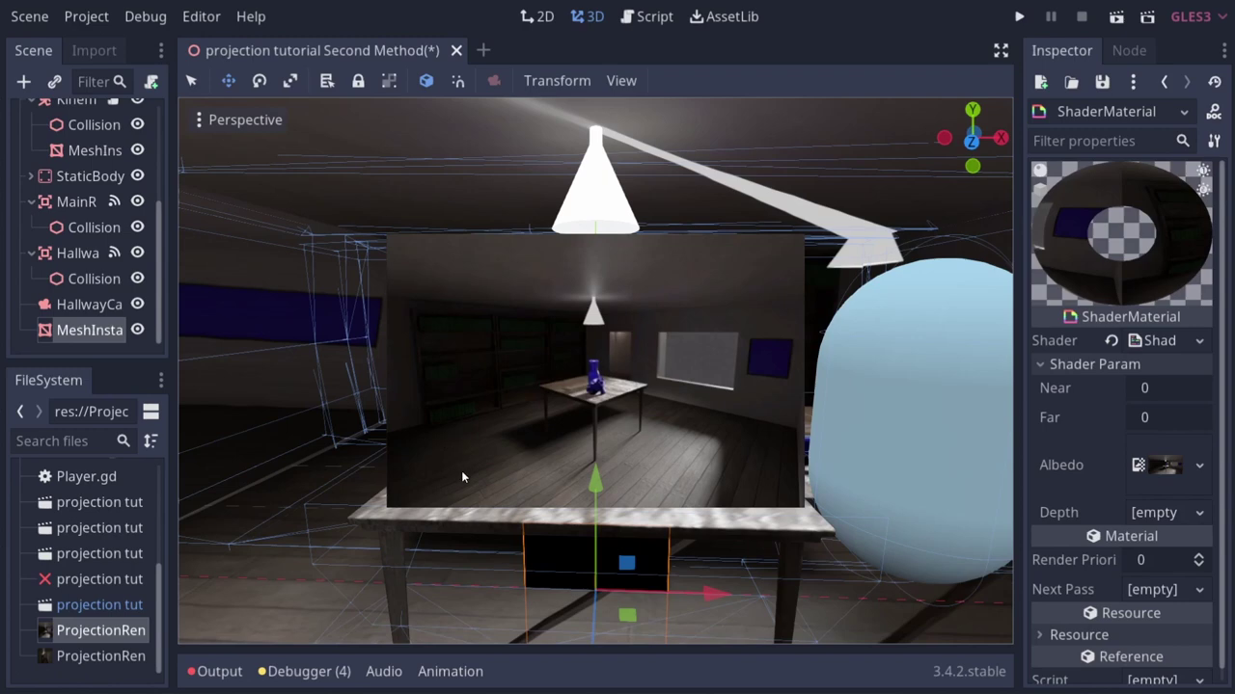
Reopen the material's shader code and add a blank line below the ALBEDO assignment in fragment().
click(1158, 344)
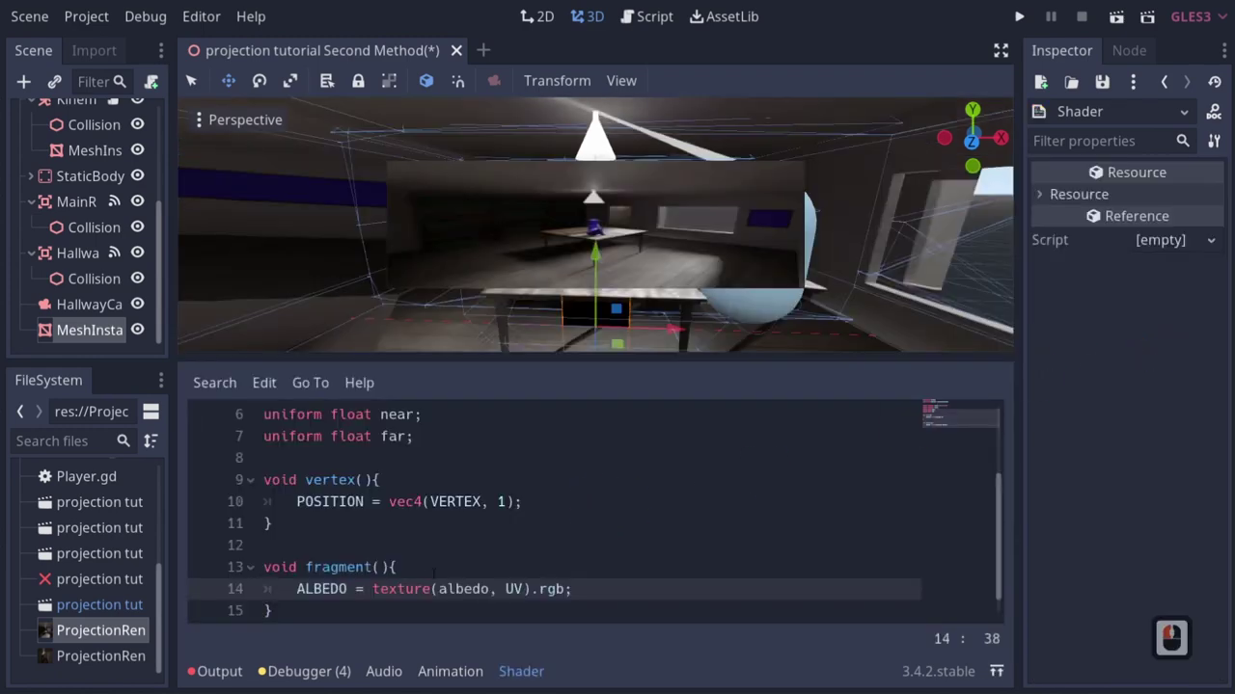
scroll(593, 511, down, 1)
click(616, 565)
key(Return)
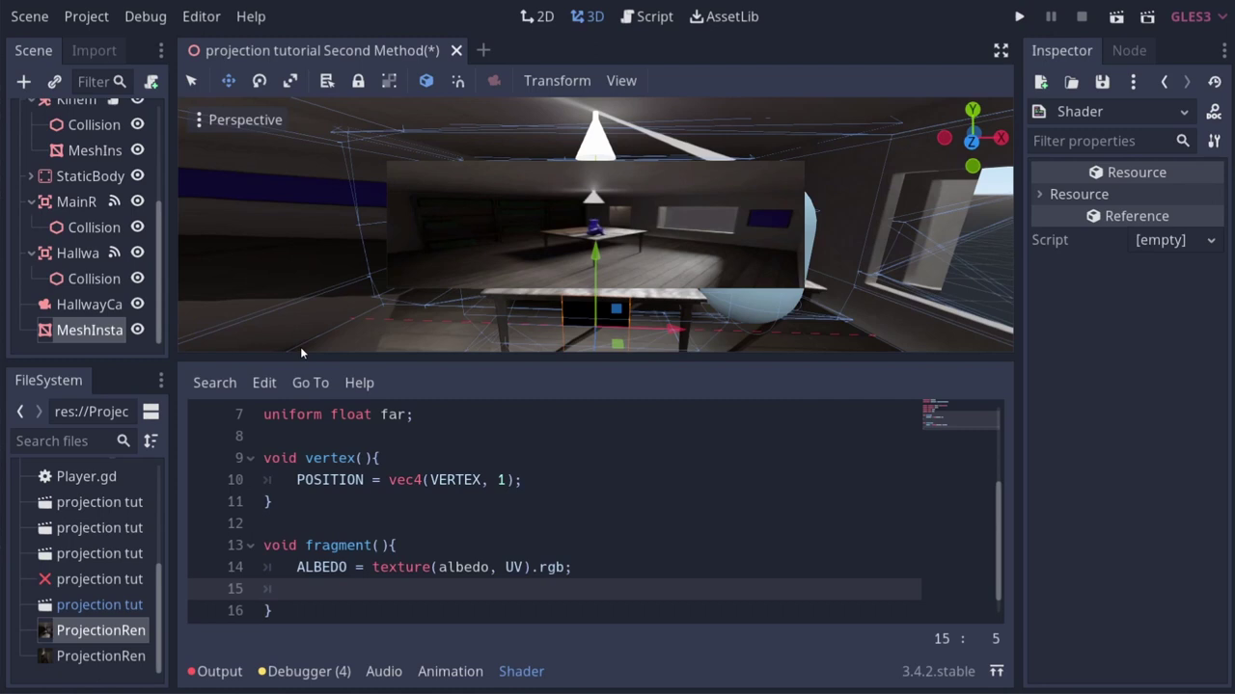
Resize the mesh instance's quad mesh to about 2.042 by 2.008 so the rendered image fills the camera view.
click(84, 331)
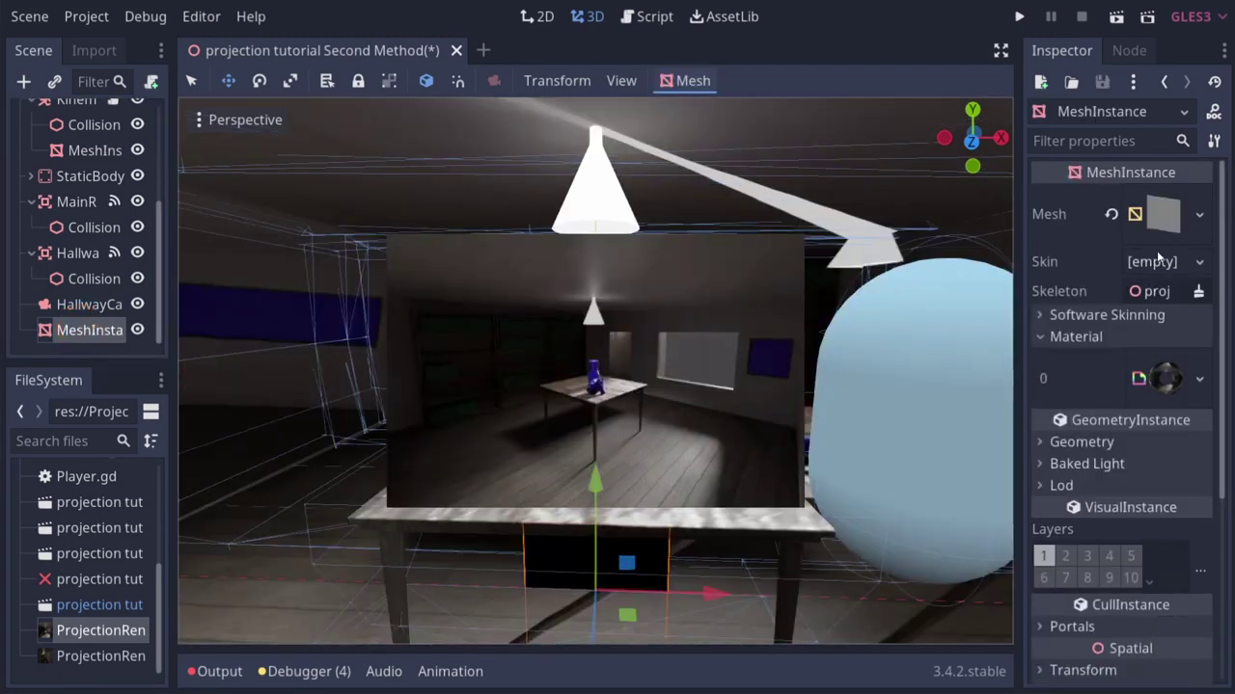
click(1157, 214)
click(1116, 481)
drag(1158, 405, 628, 350)
drag(1147, 435, 502, 338)
Select the orientation camera under the Camera node and preview the scene through it.
scroll(91, 288, up, 3)
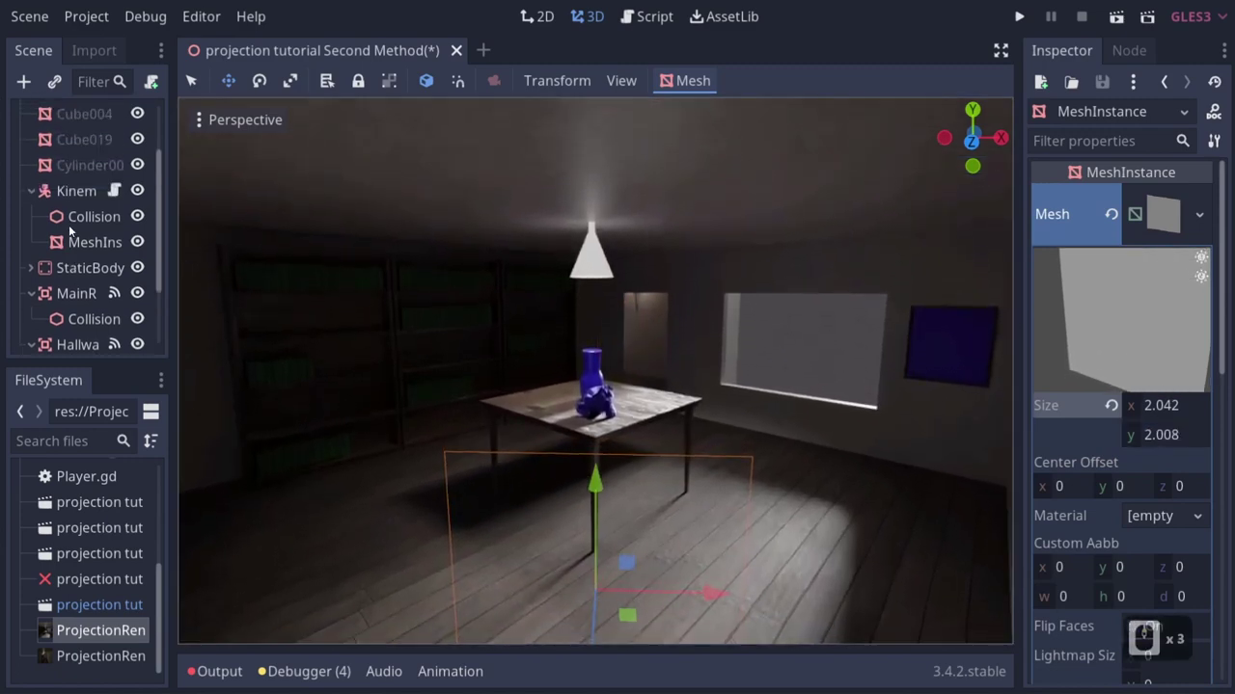
scroll(104, 183, up, 3)
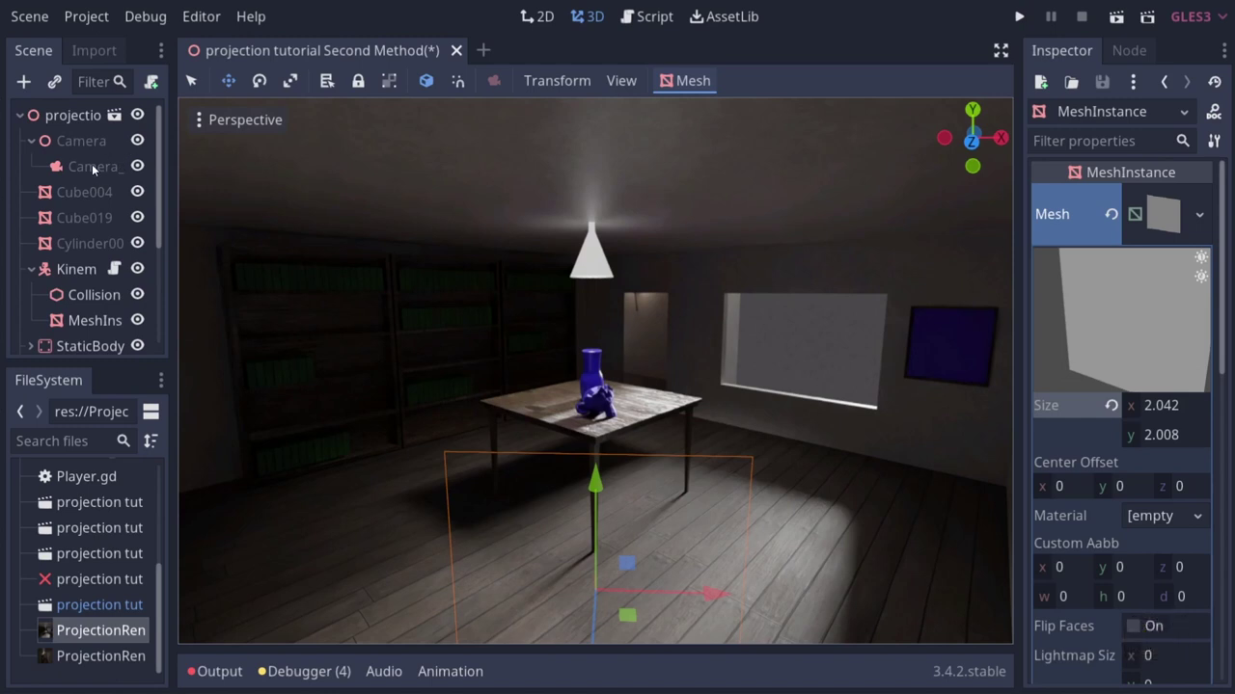
click(92, 166)
click(200, 149)
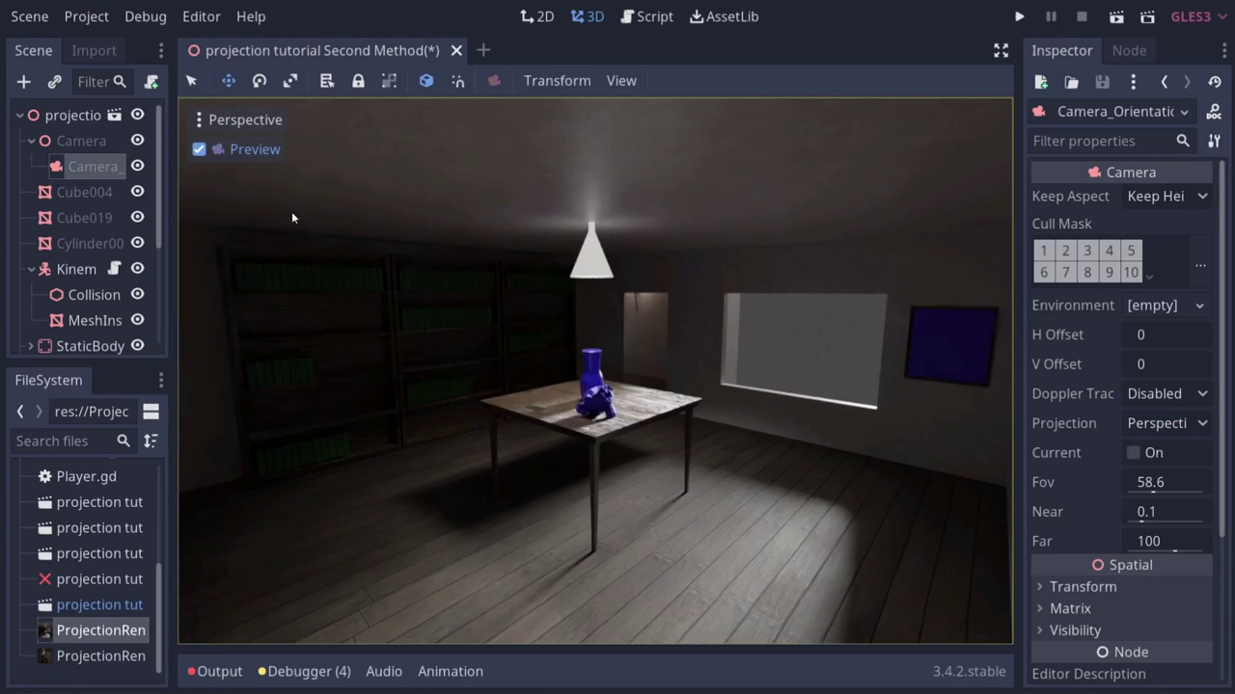
In the project settings, set the display window size to 1920 wide and 1080 high.
click(86, 17)
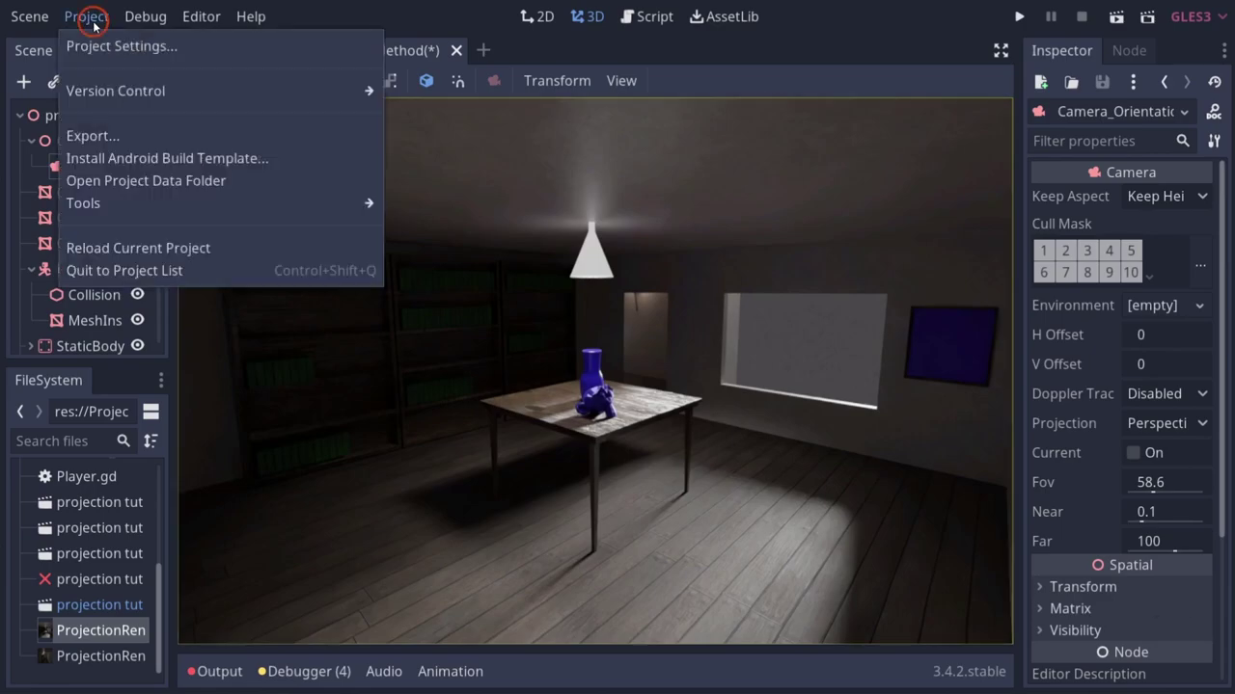
click(106, 58)
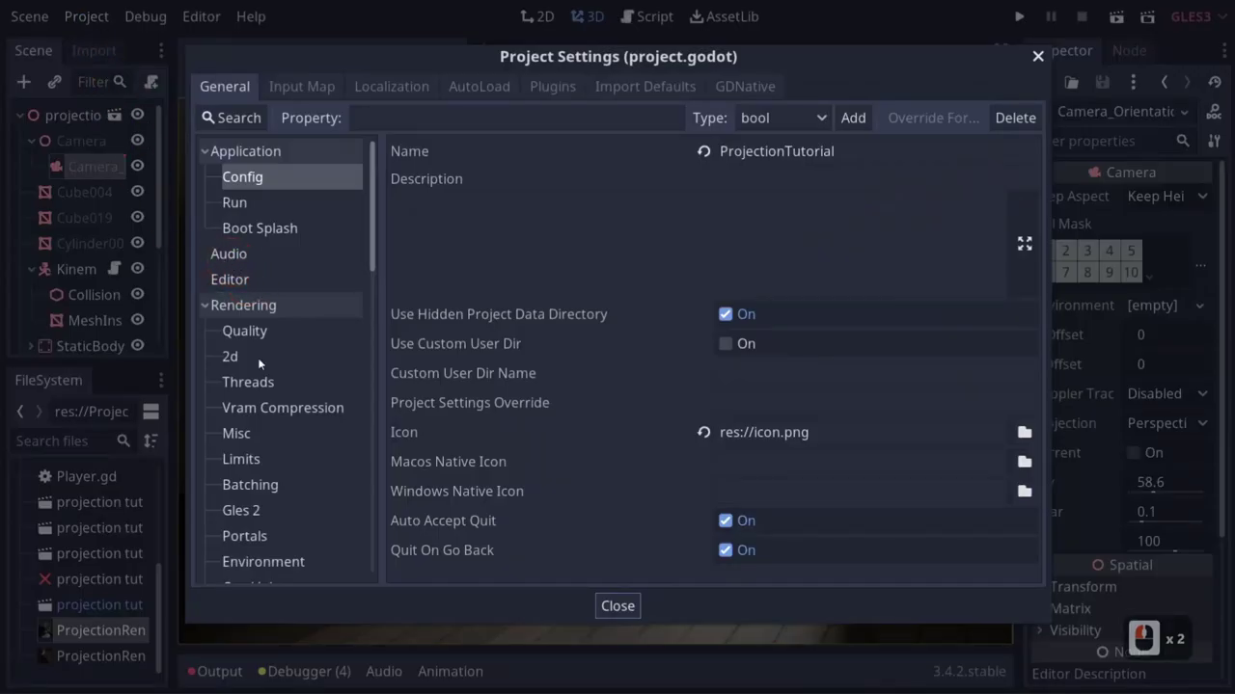
scroll(265, 424, down, 5)
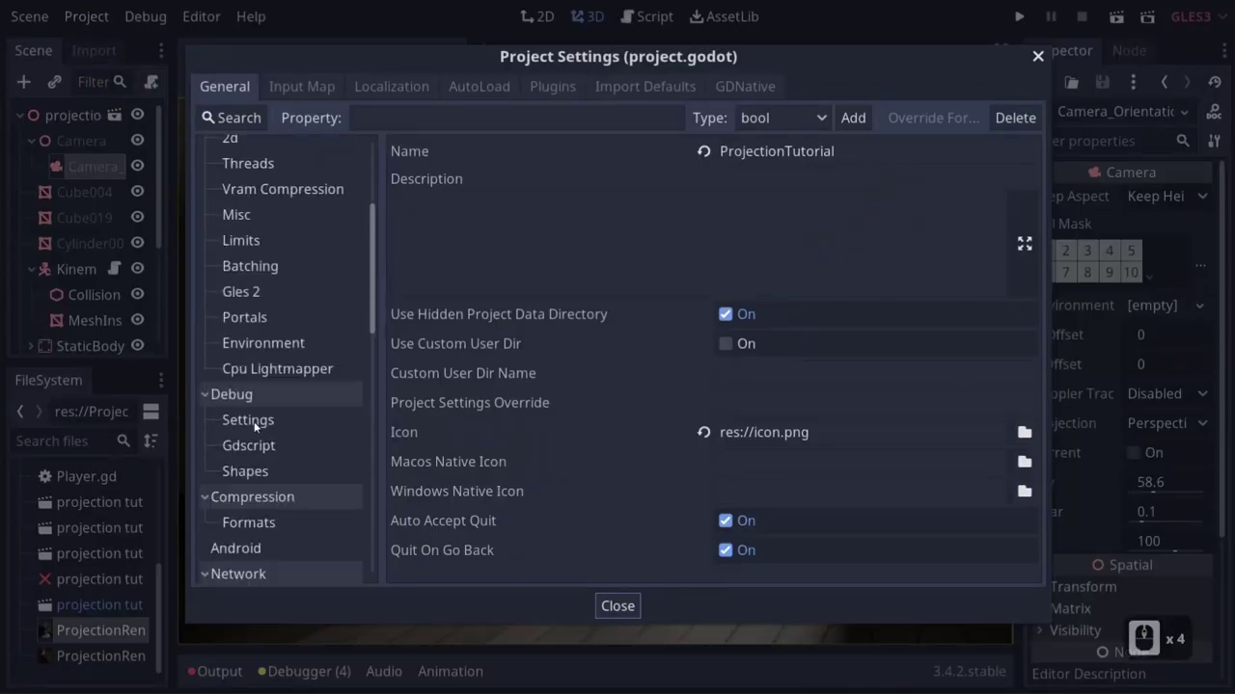
scroll(254, 424, up, 2)
scroll(253, 424, down, 5)
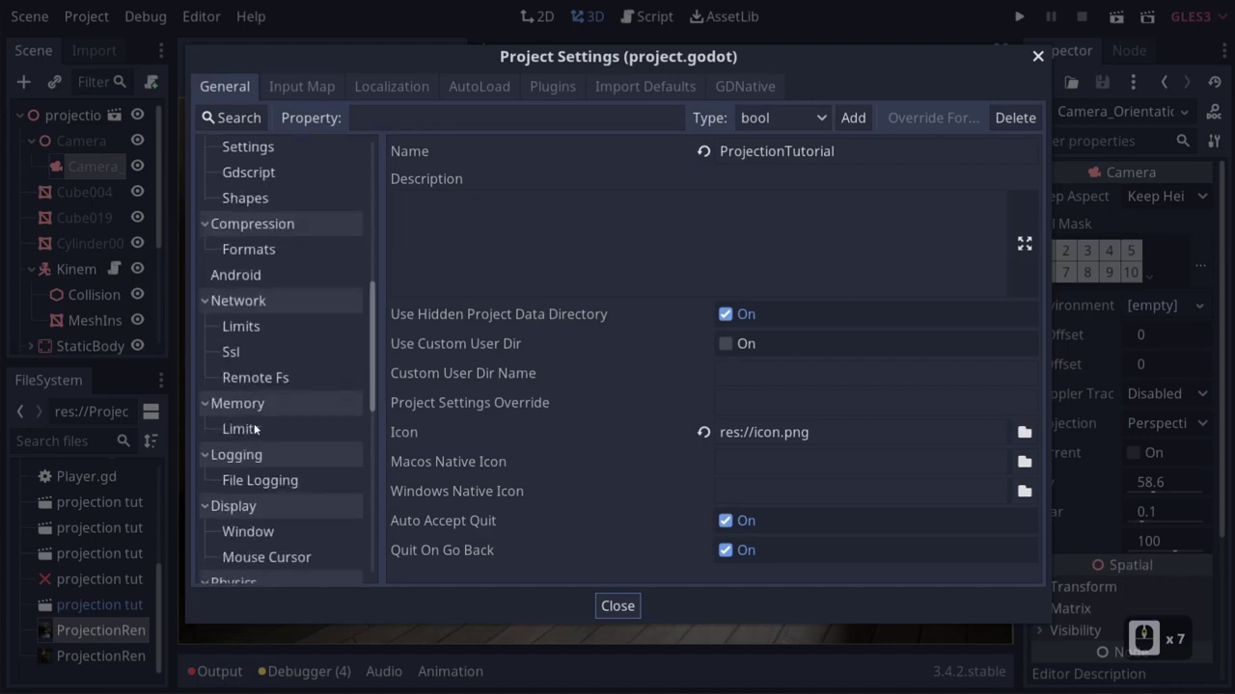
scroll(254, 426, down, 2)
click(254, 424)
click(882, 210)
click(735, 199)
text(1920)
key(Tab)
text(1080)
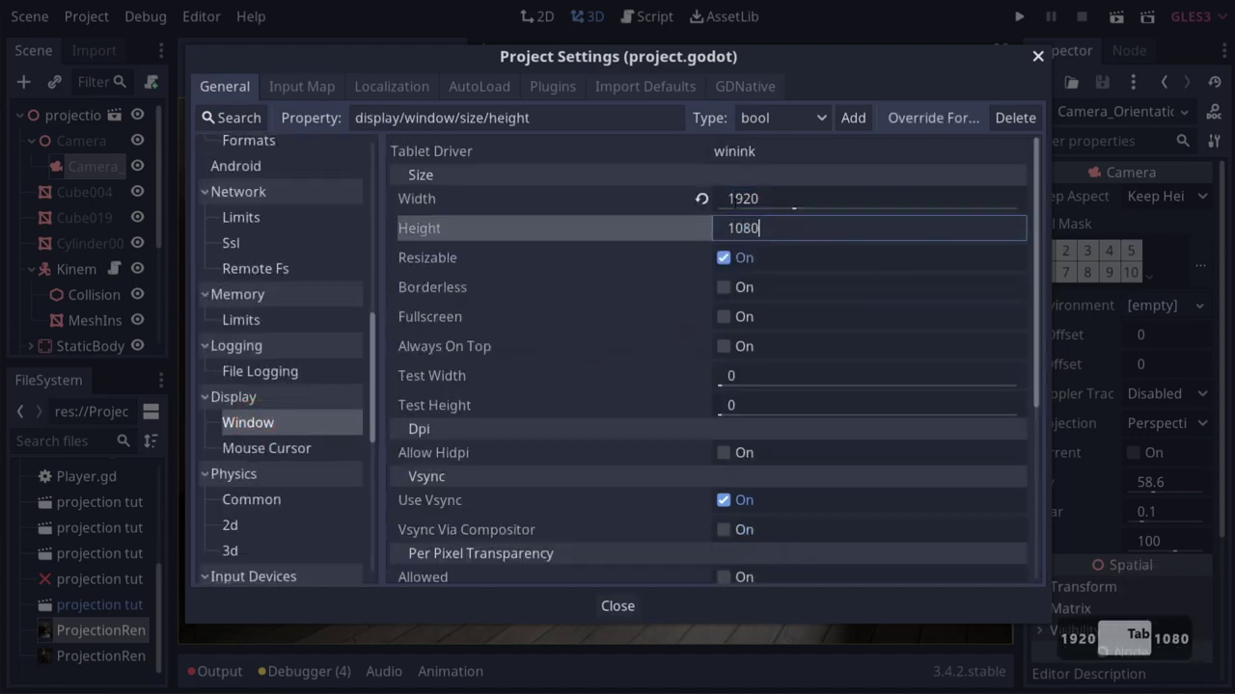
Set the window's stretch mode to 2d and its stretch aspect to keep, and close the project settings.
click(663, 287)
scroll(608, 396, down, 6)
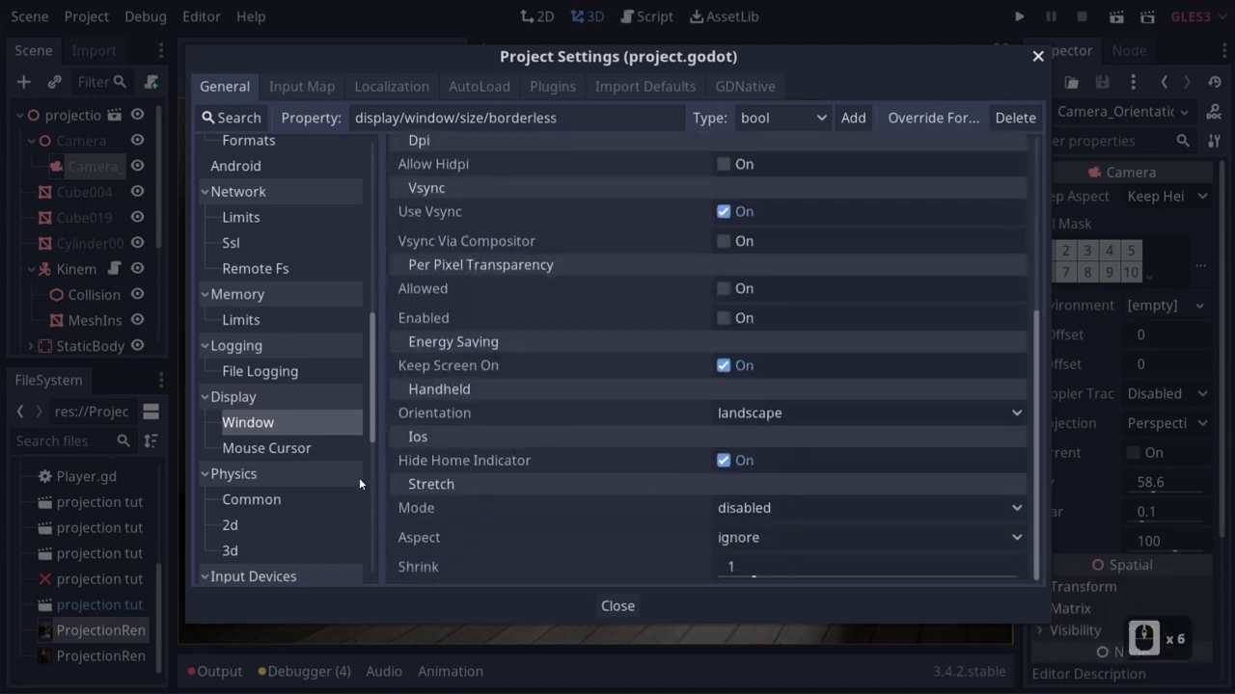
click(744, 509)
click(606, 513)
click(774, 506)
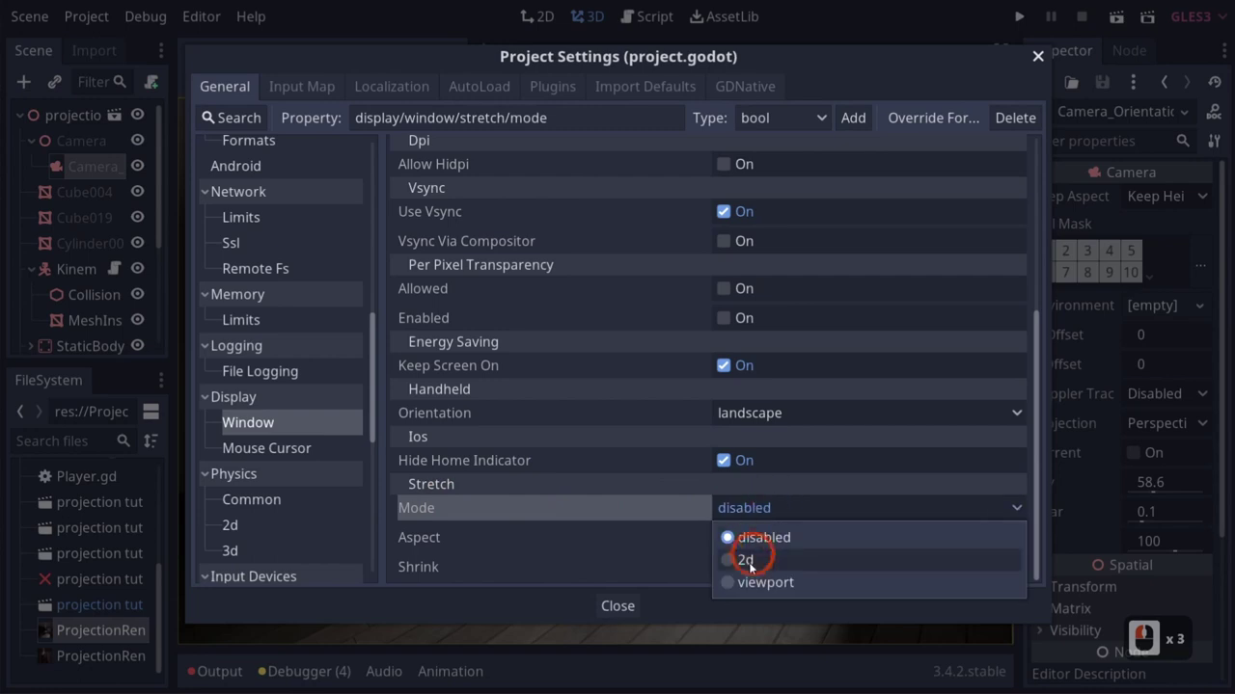
click(749, 562)
click(744, 541)
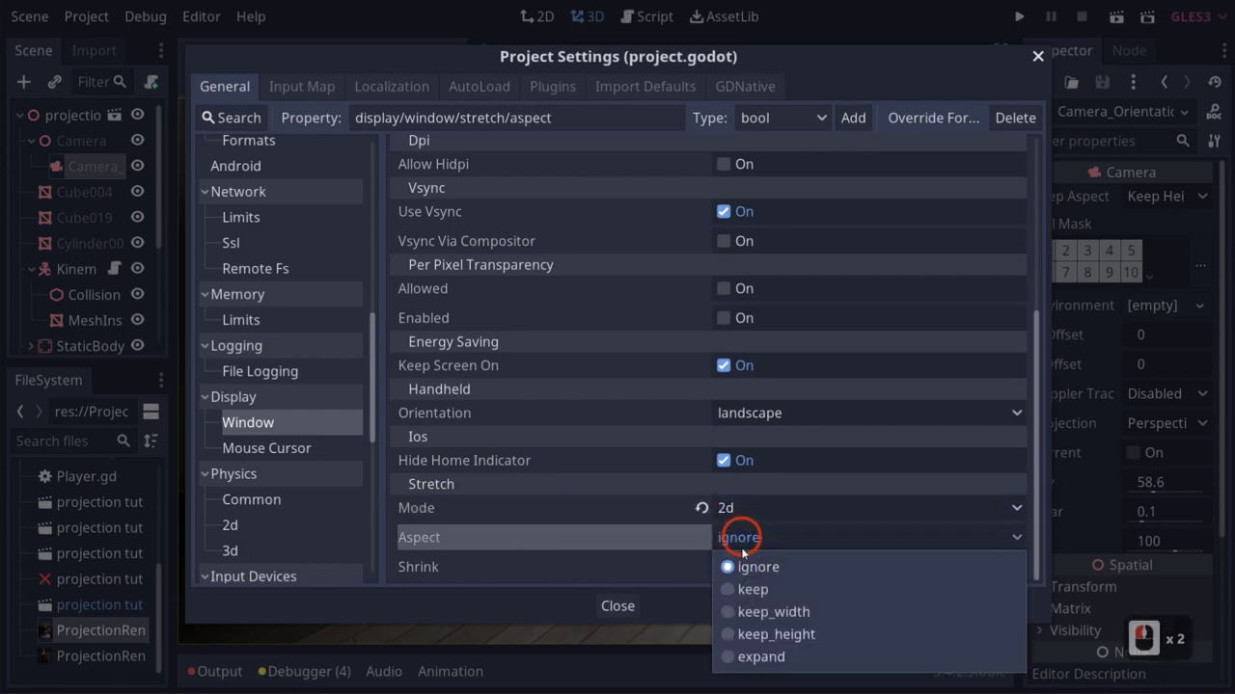
click(784, 588)
click(648, 598)
click(566, 441)
scroll(571, 479, down, 4)
scroll(589, 496, up, 5)
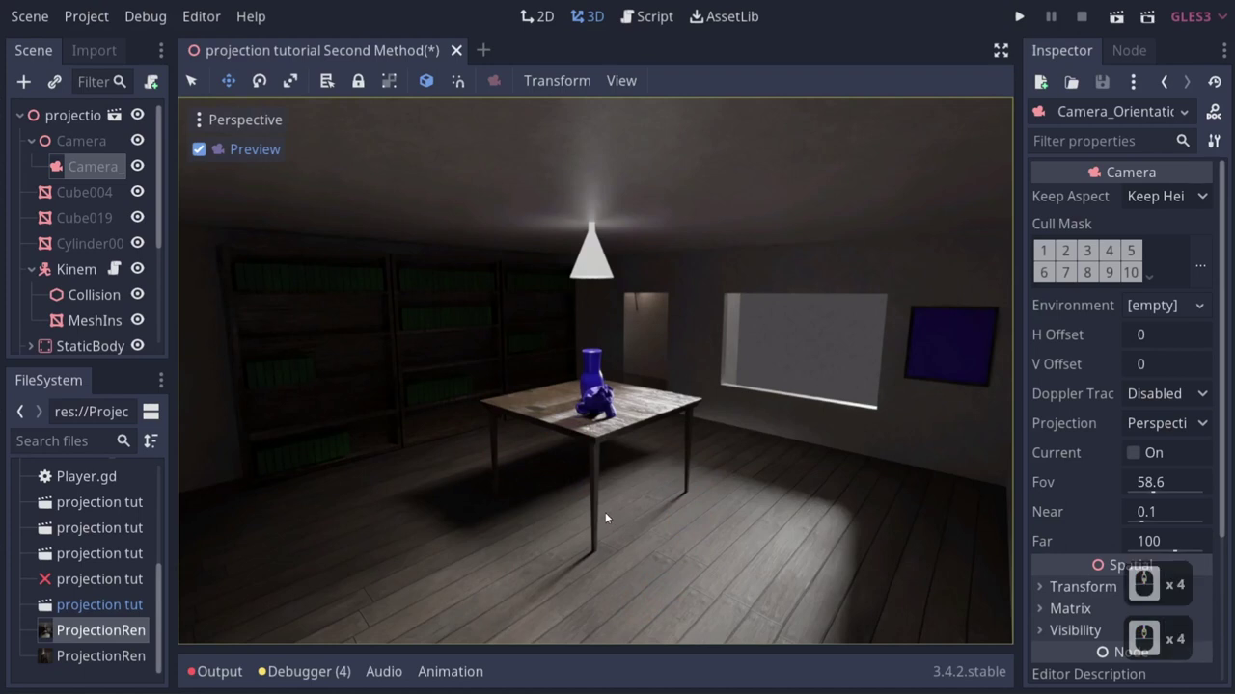
click(595, 653)
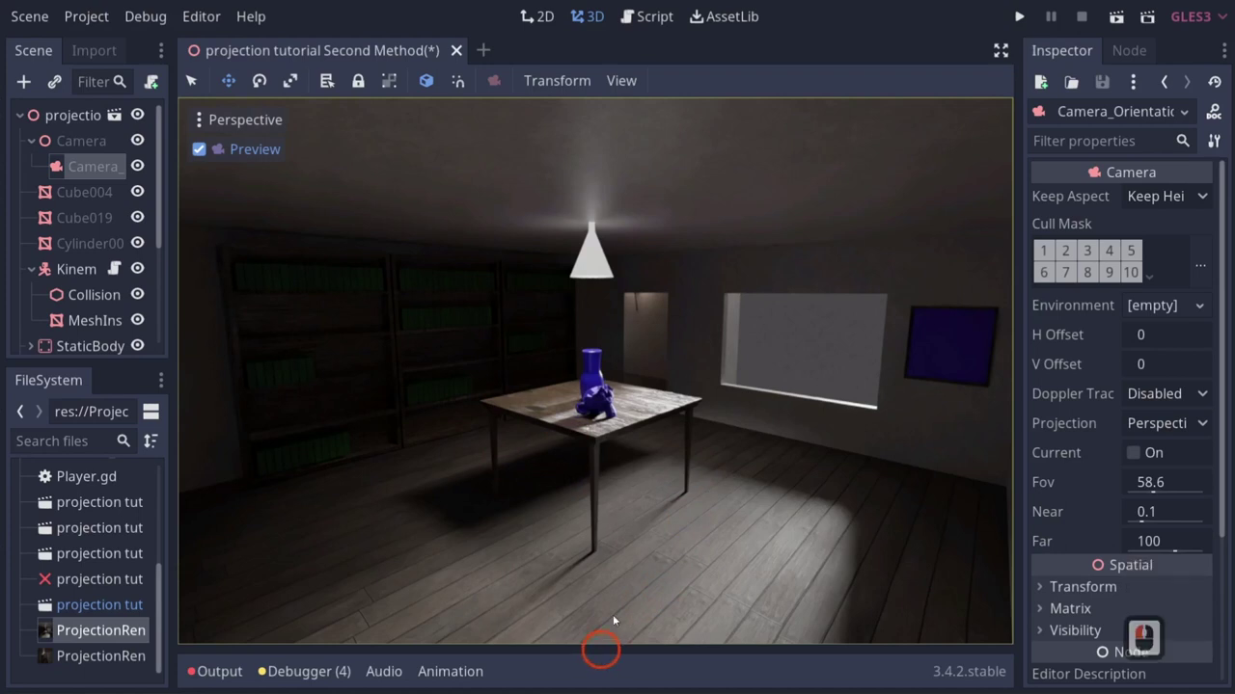
click(587, 110)
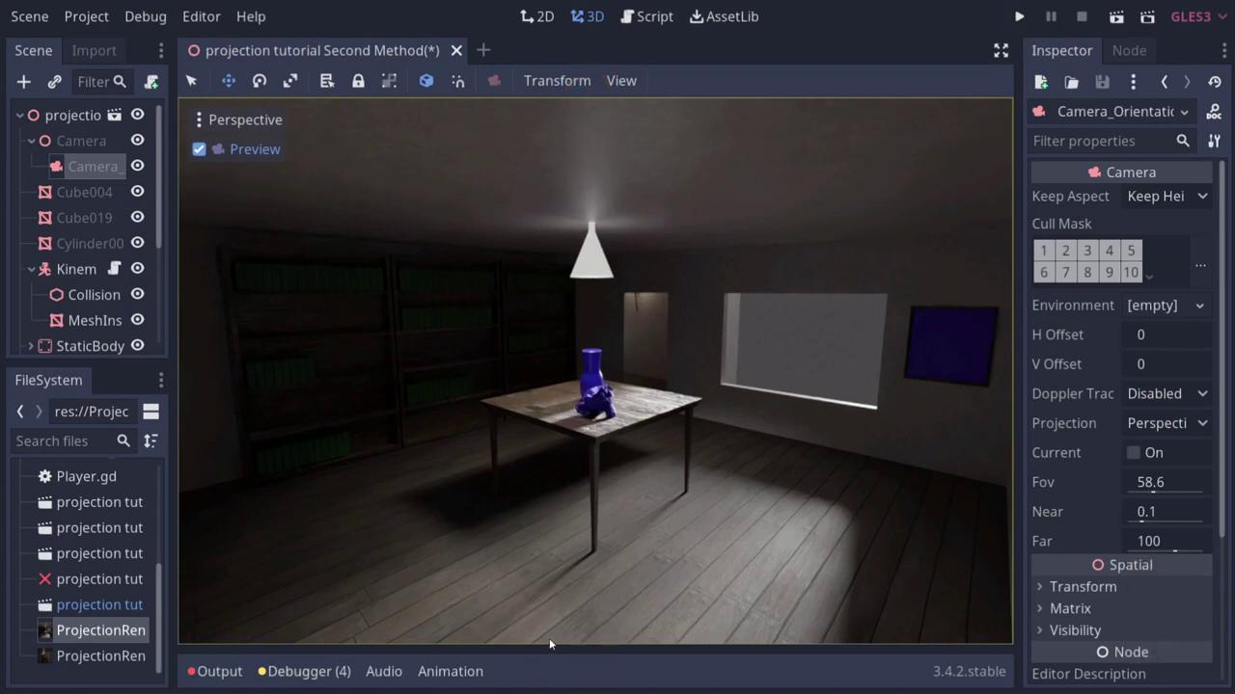
drag(168, 366, 106, 382)
Run the project, inspect the room in the game window, and stop it.
click(1020, 16)
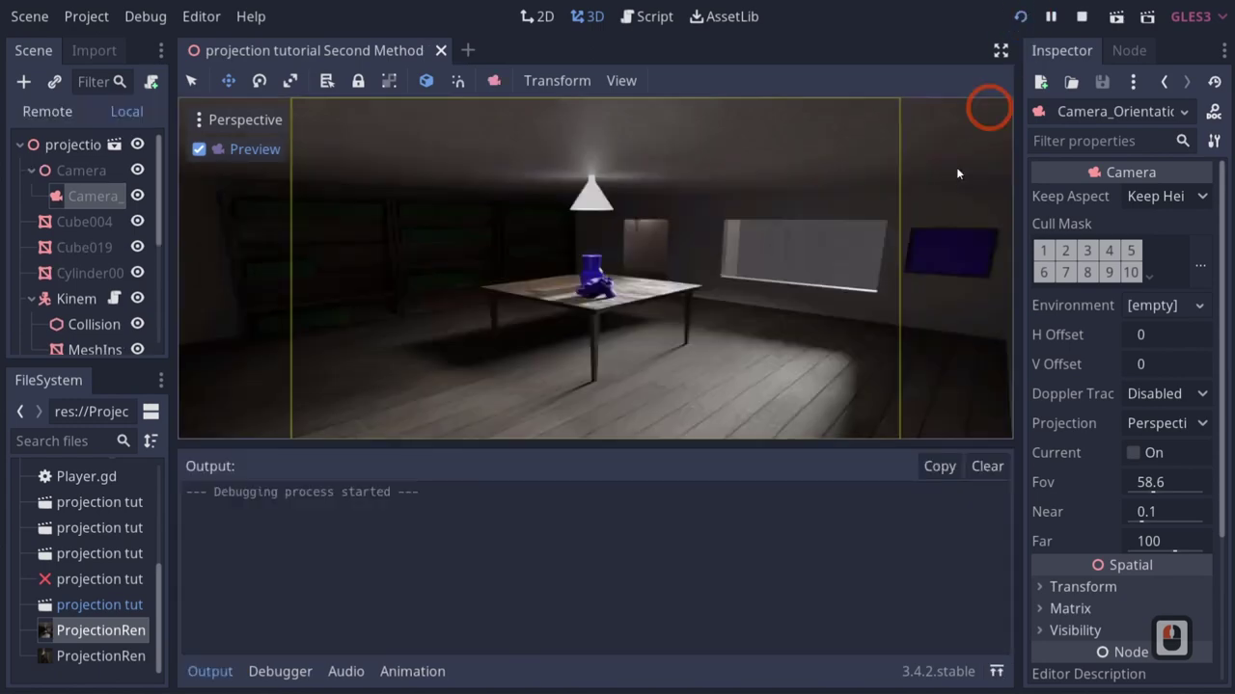
drag(579, 5, 395, 2)
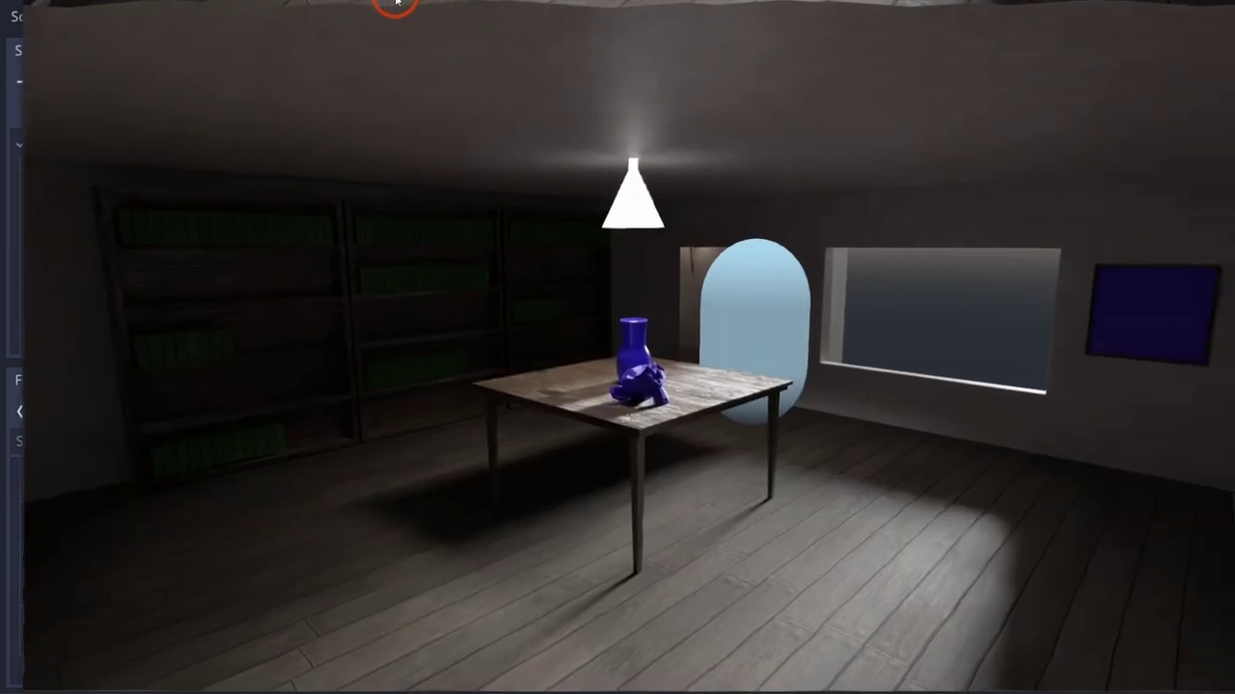
click(401, 2)
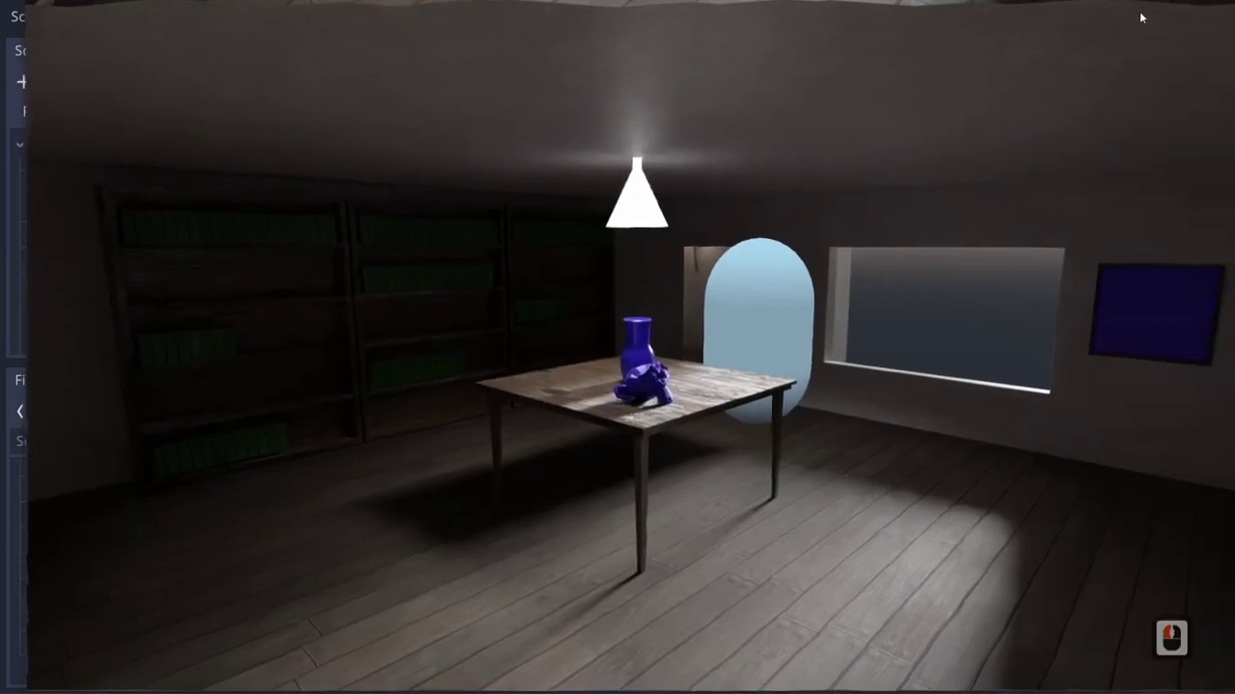
key(Escape)
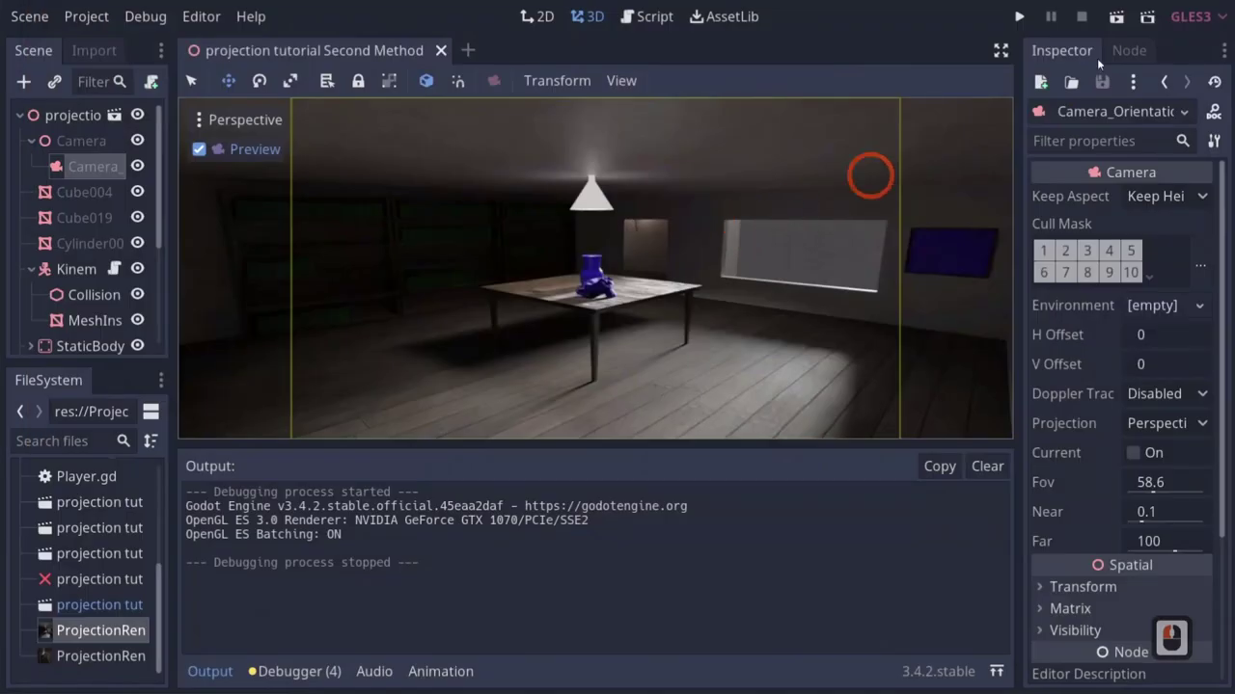
Play the current scene, shrink the game window to check how the image scales, and close it.
click(1131, 18)
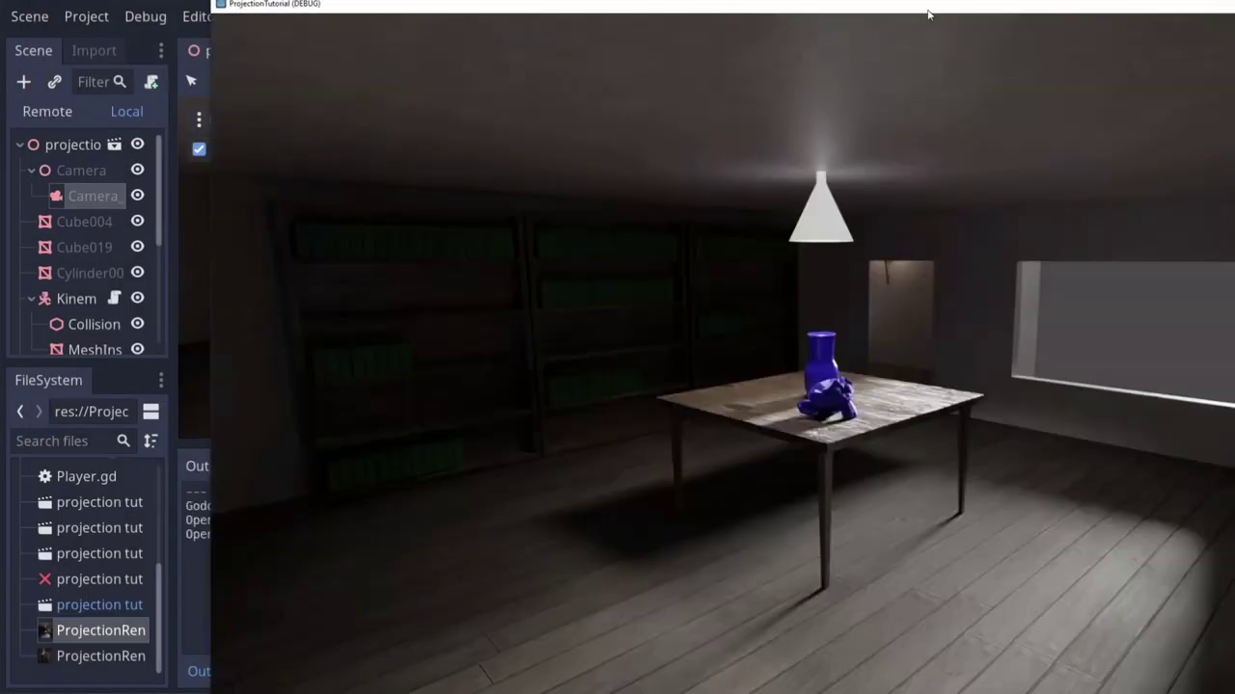
drag(929, 17, 761, 5)
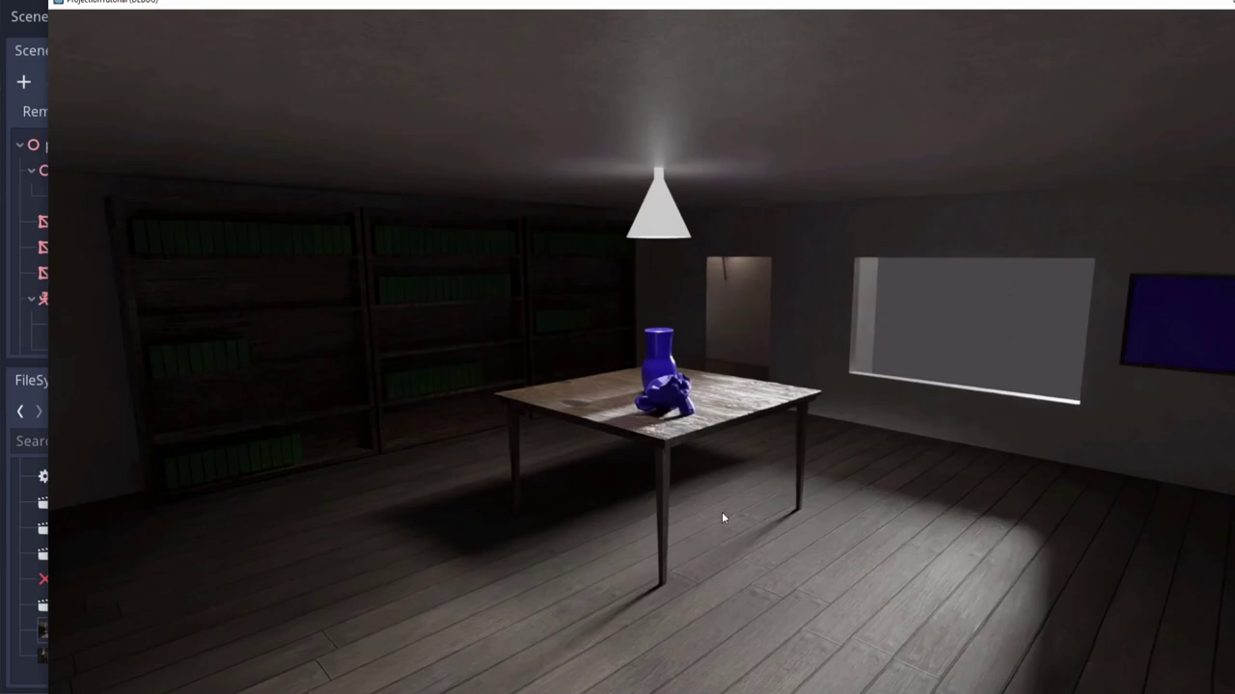
drag(1231, 691, 1061, 625)
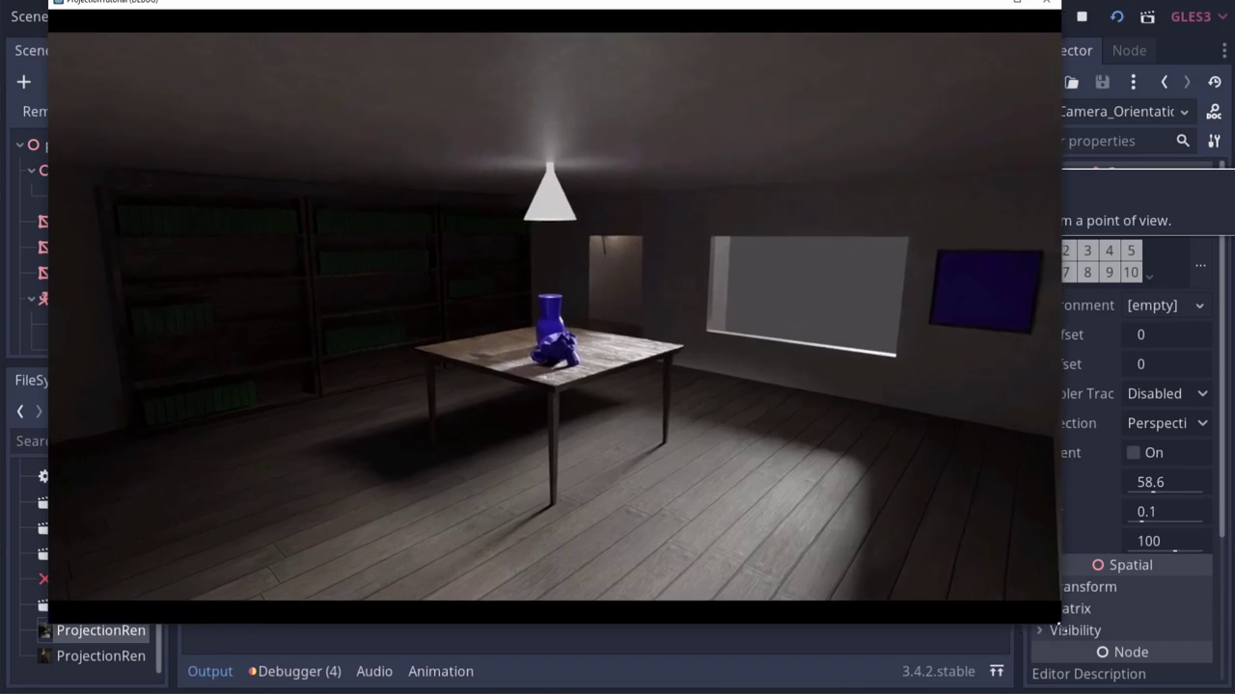
click(1045, 3)
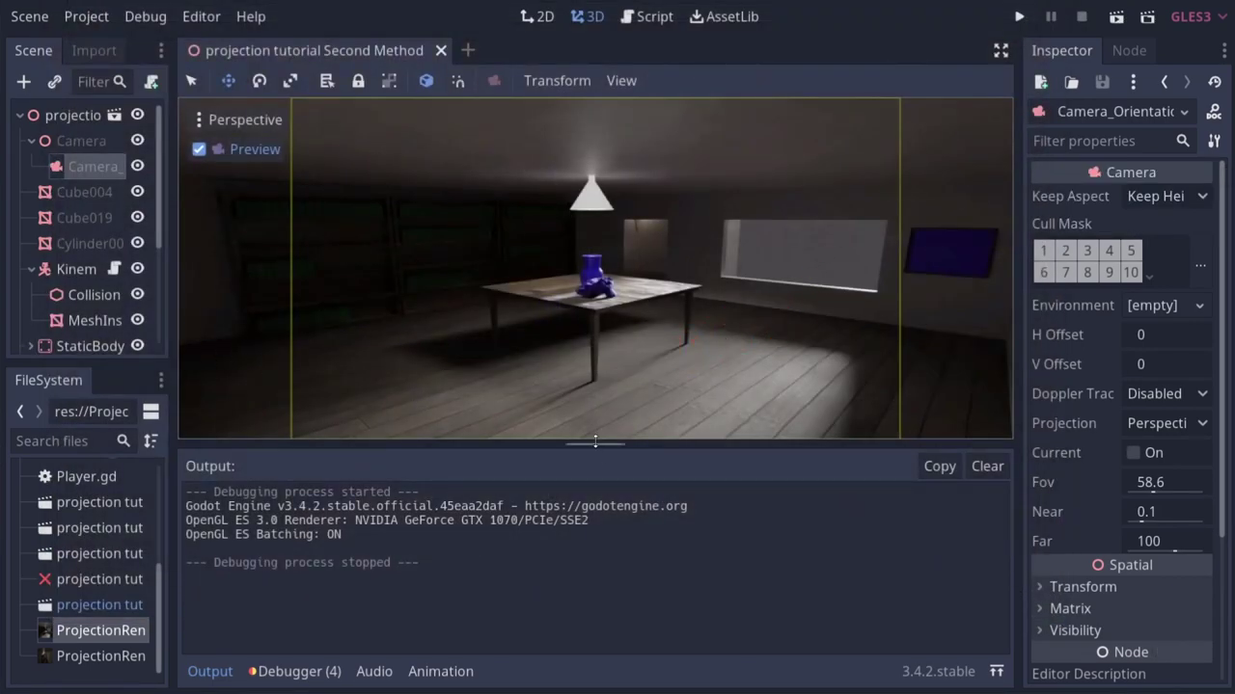
In Blender, make Camera the active scene camera, hide Collection 2 and show the detailed Collection.
click(590, 512)
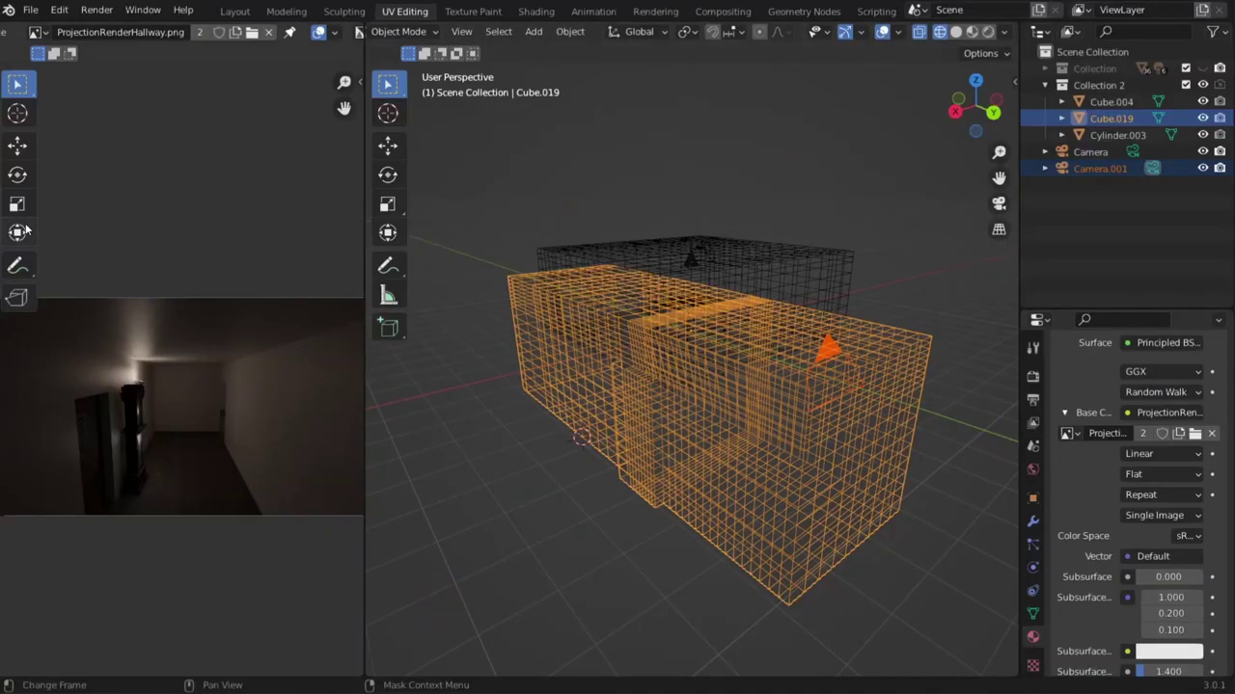
click(686, 262)
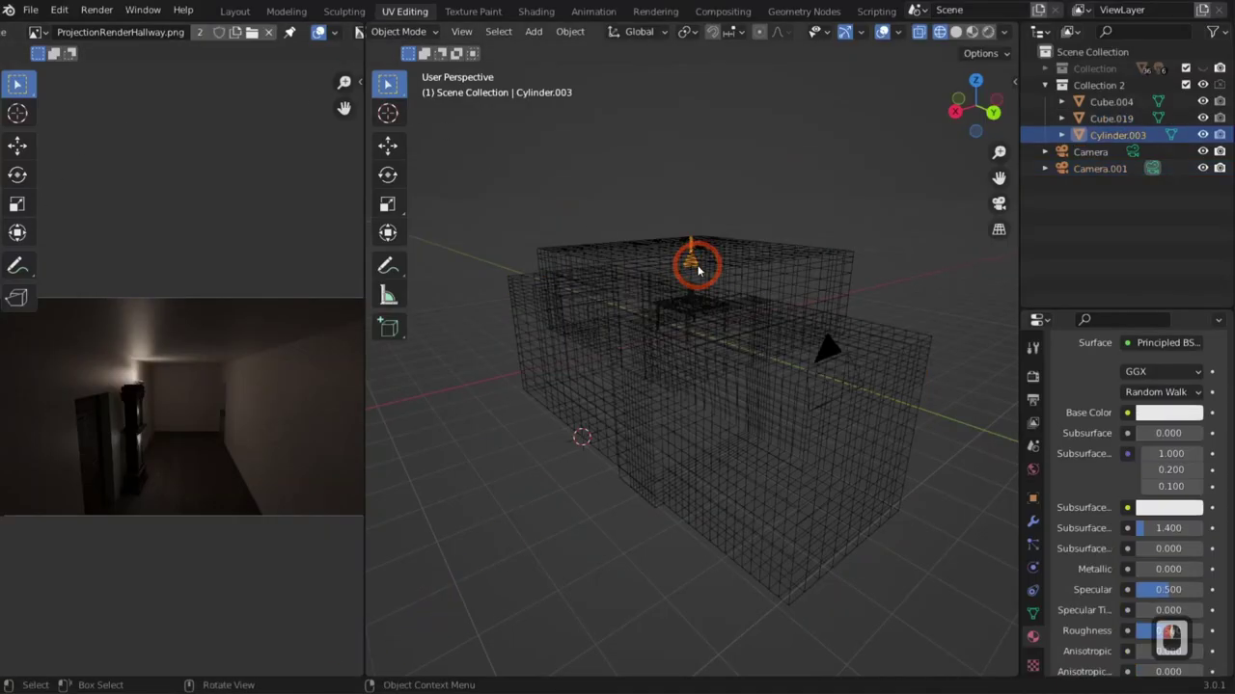
click(1092, 152)
key(KP_0)
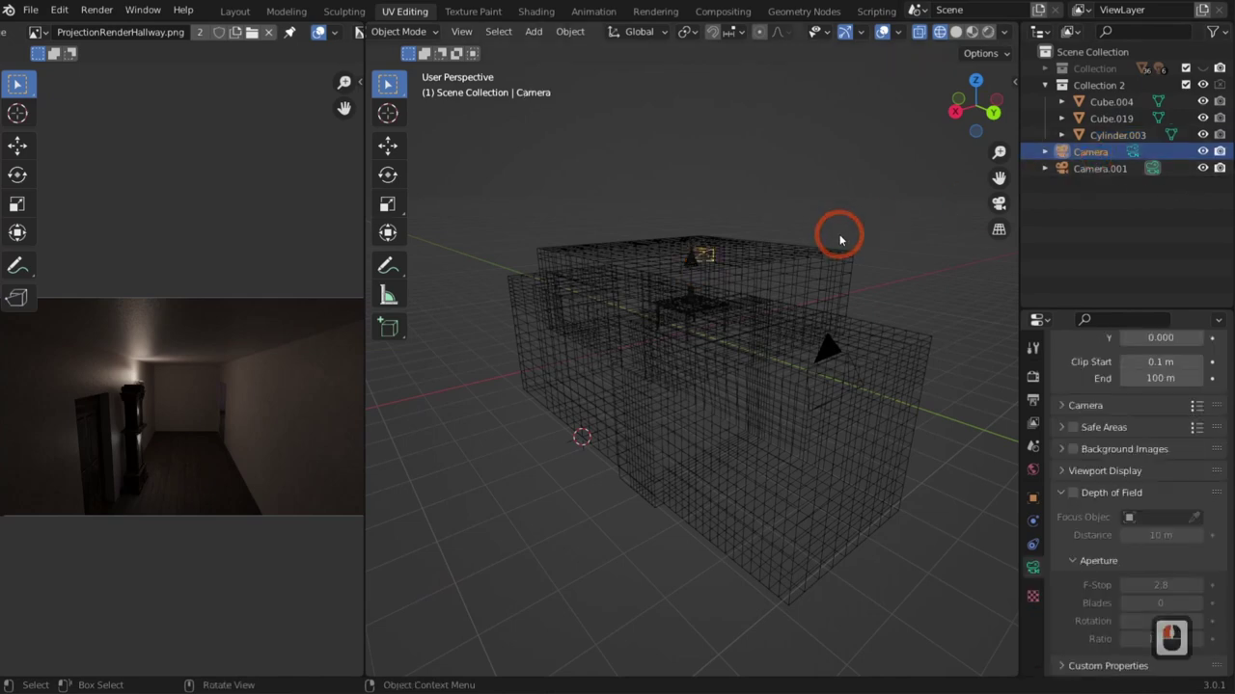
key(ctrl+alt+KP_0)
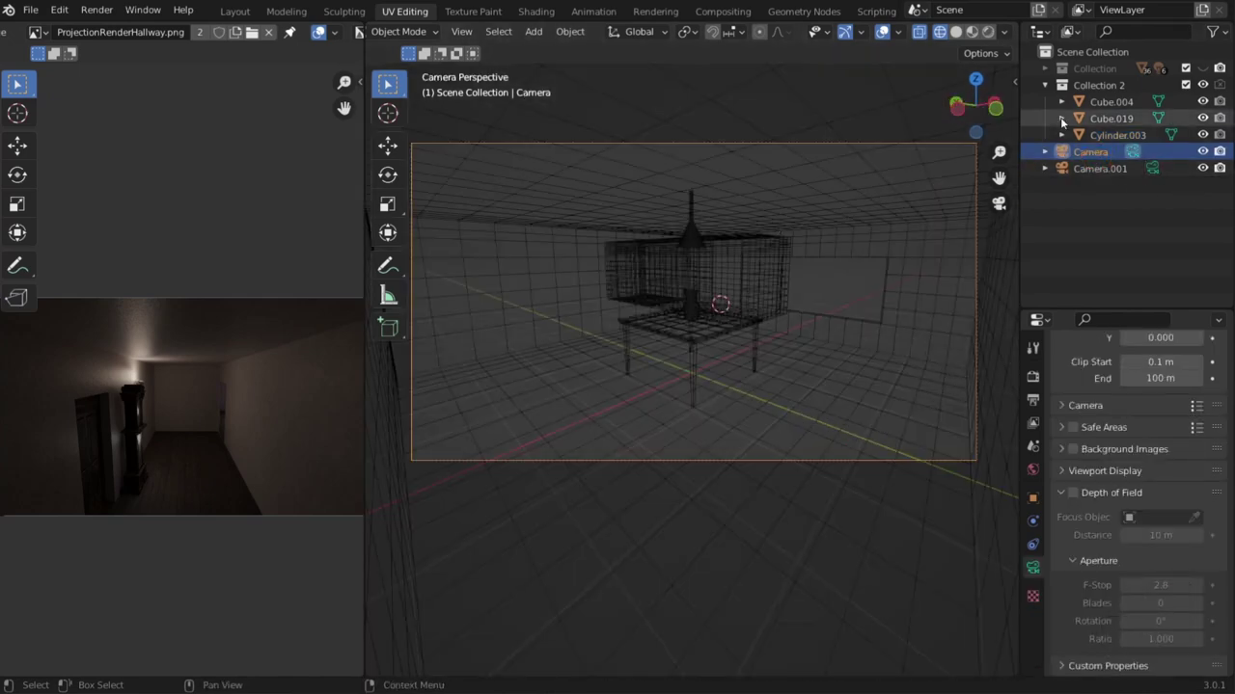
click(1202, 86)
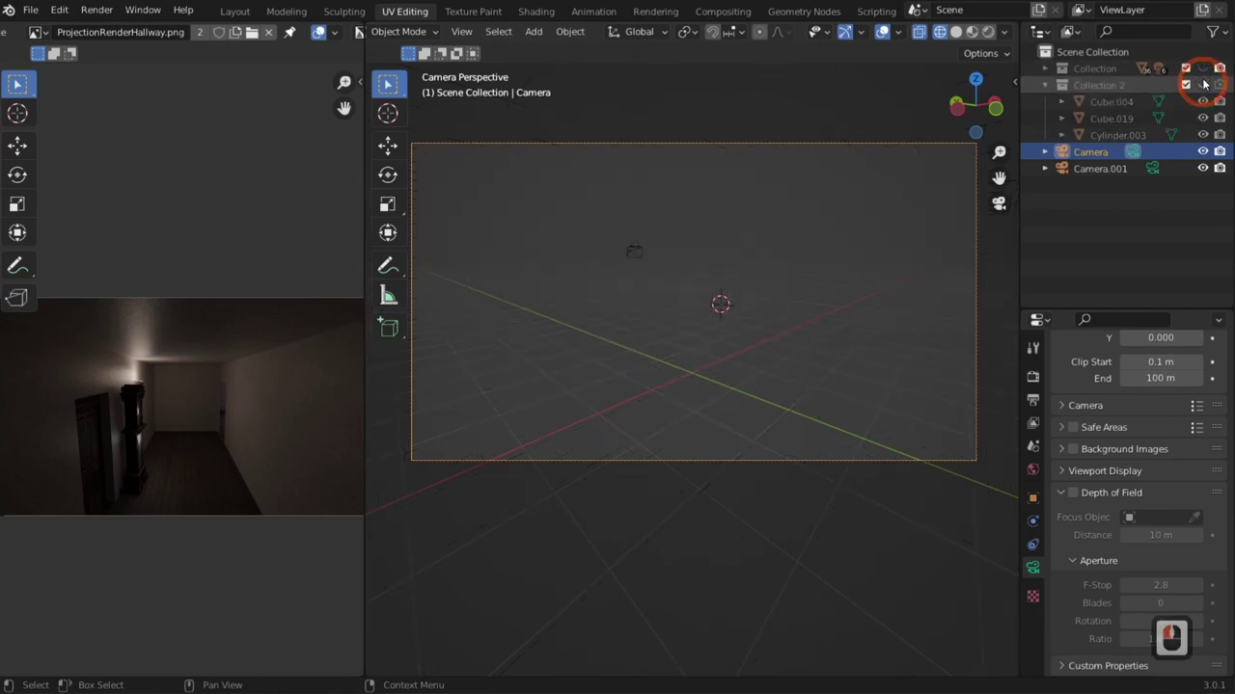
click(1202, 69)
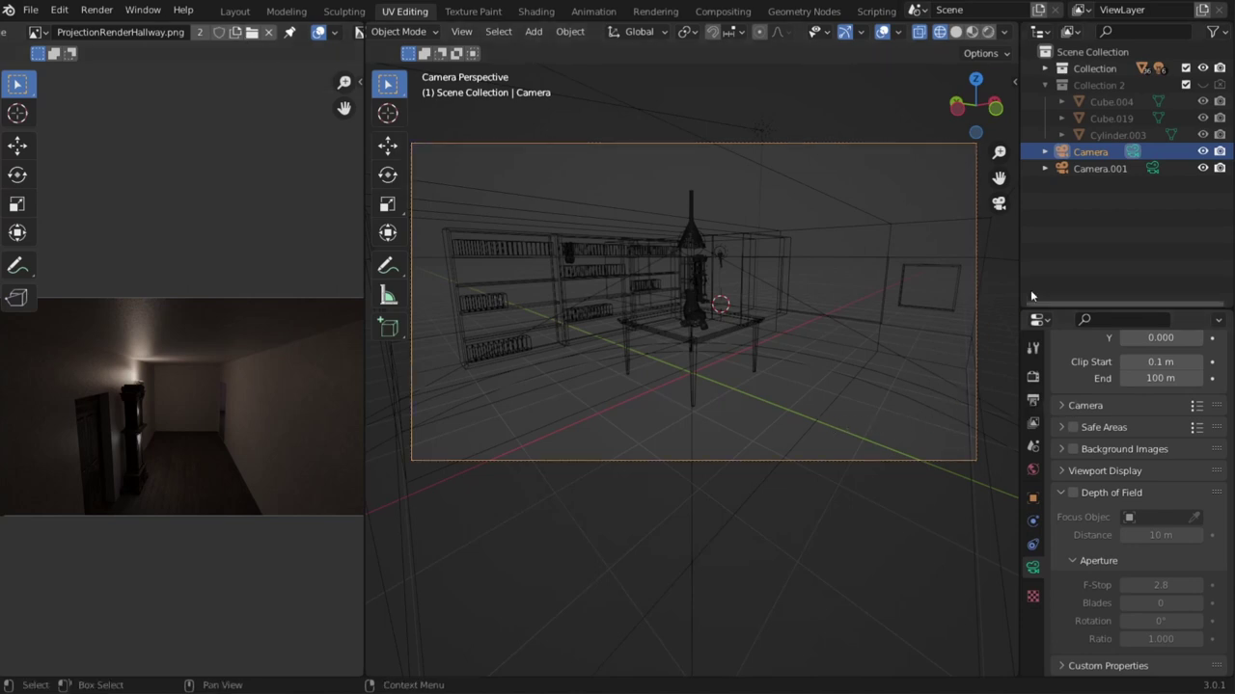
Enable the Mist and Z data passes for the view layer and render the room image.
drag(1069, 310, 1061, 179)
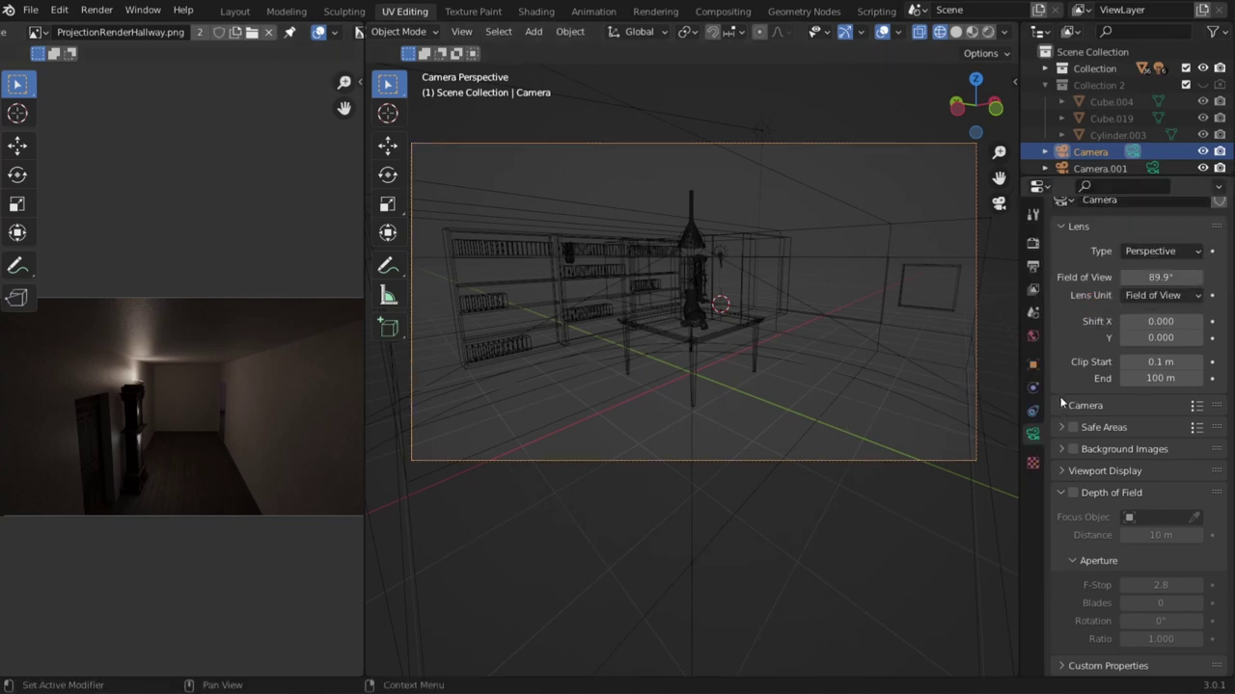
click(1033, 290)
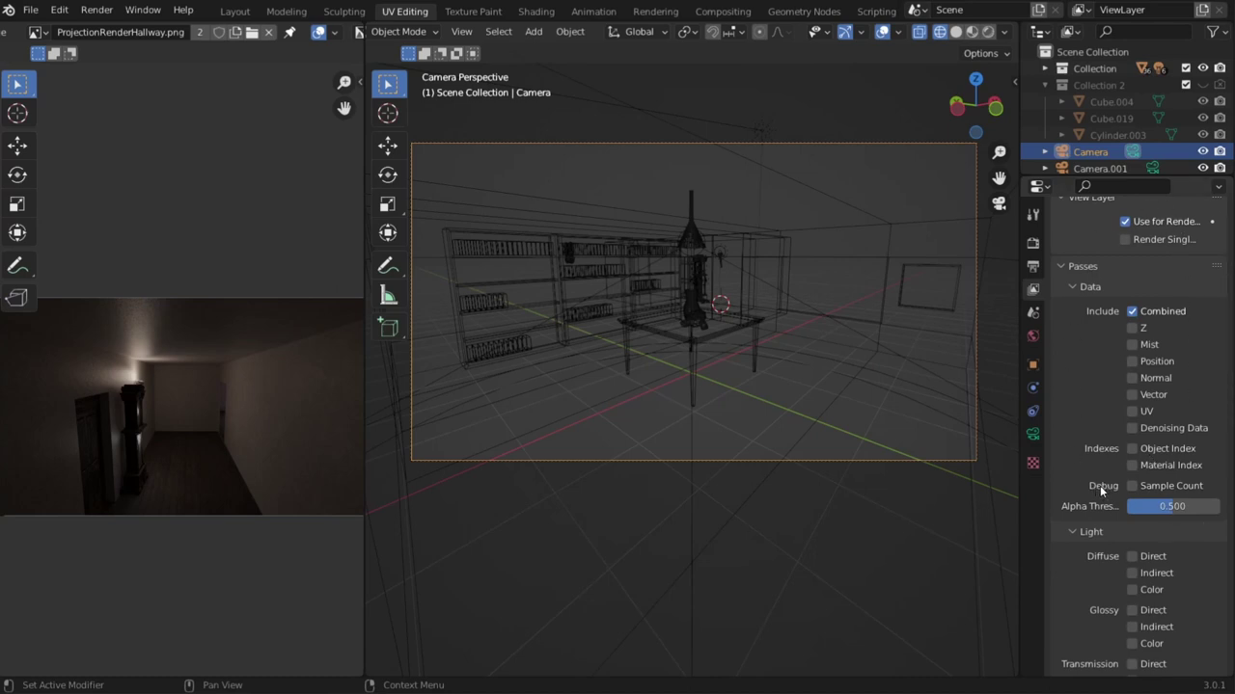
click(1131, 344)
click(1132, 329)
key(F12)
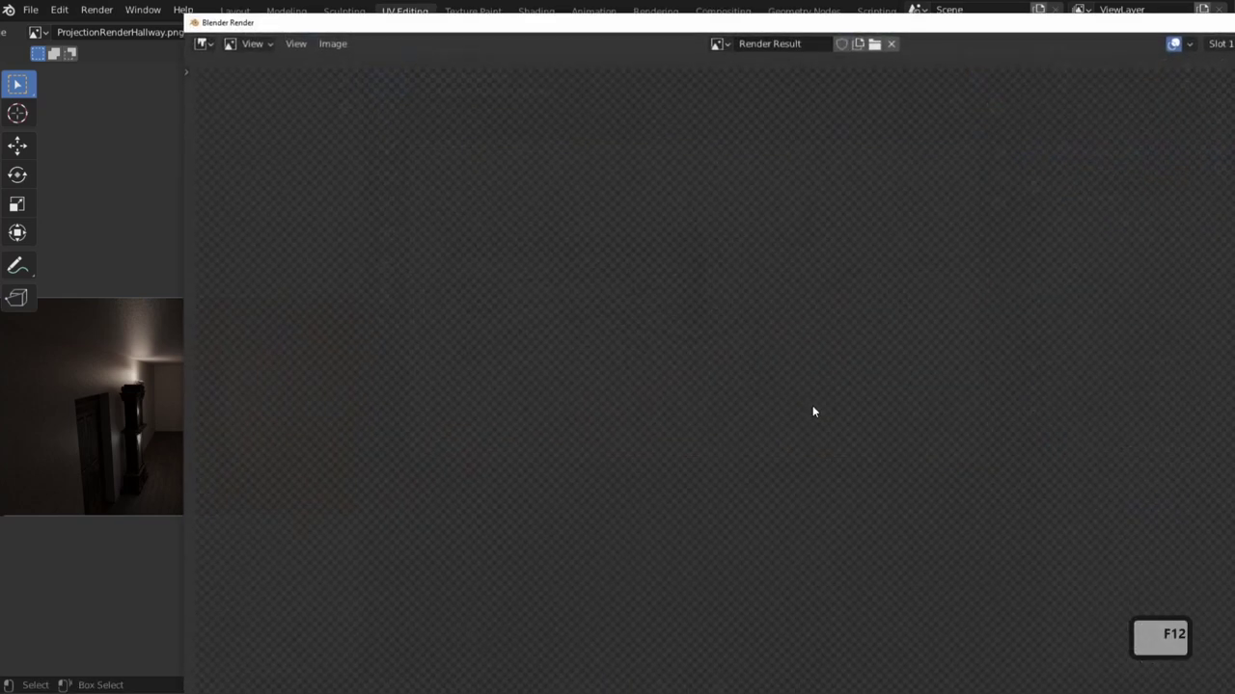
drag(225, 22, 318, 43)
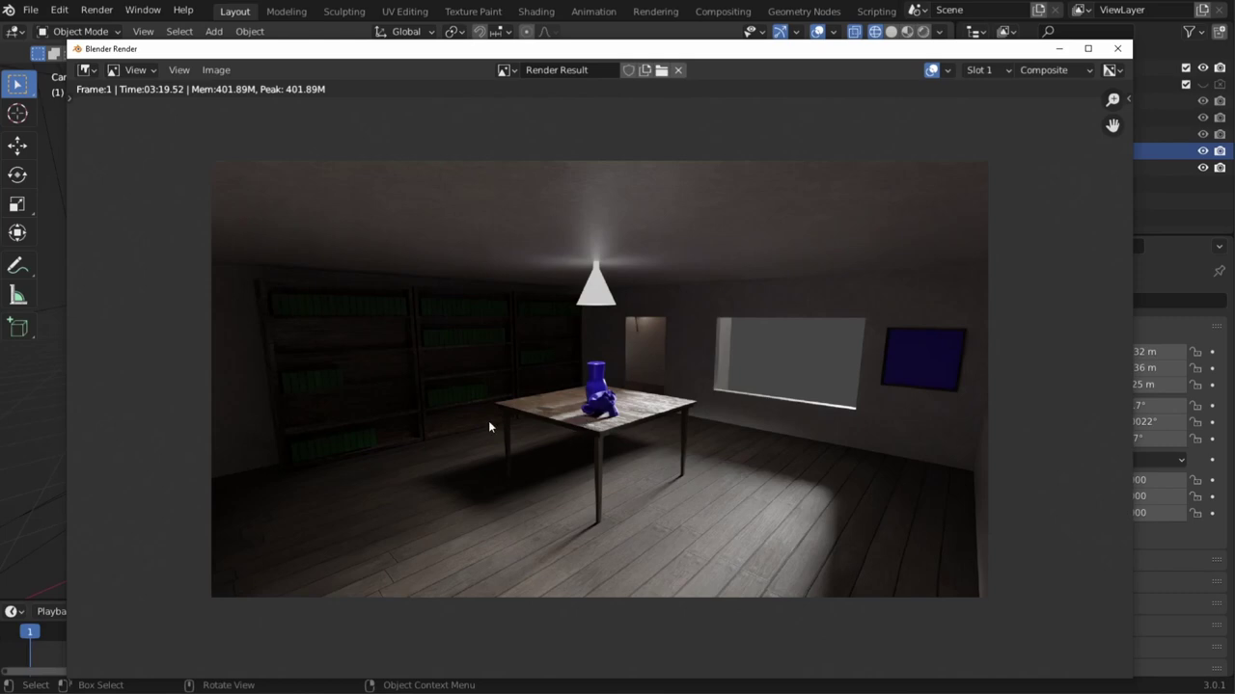
Switch to the Compositing workspace and enable nodes for the scene.
click(733, 16)
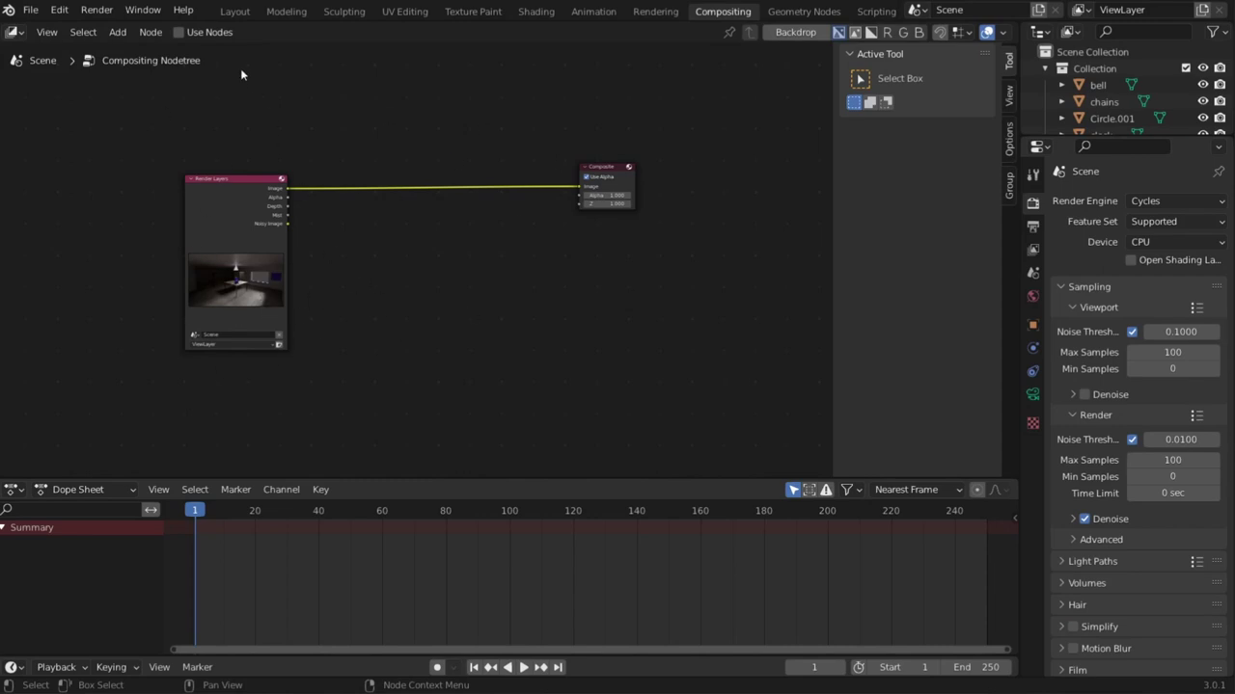
click(177, 33)
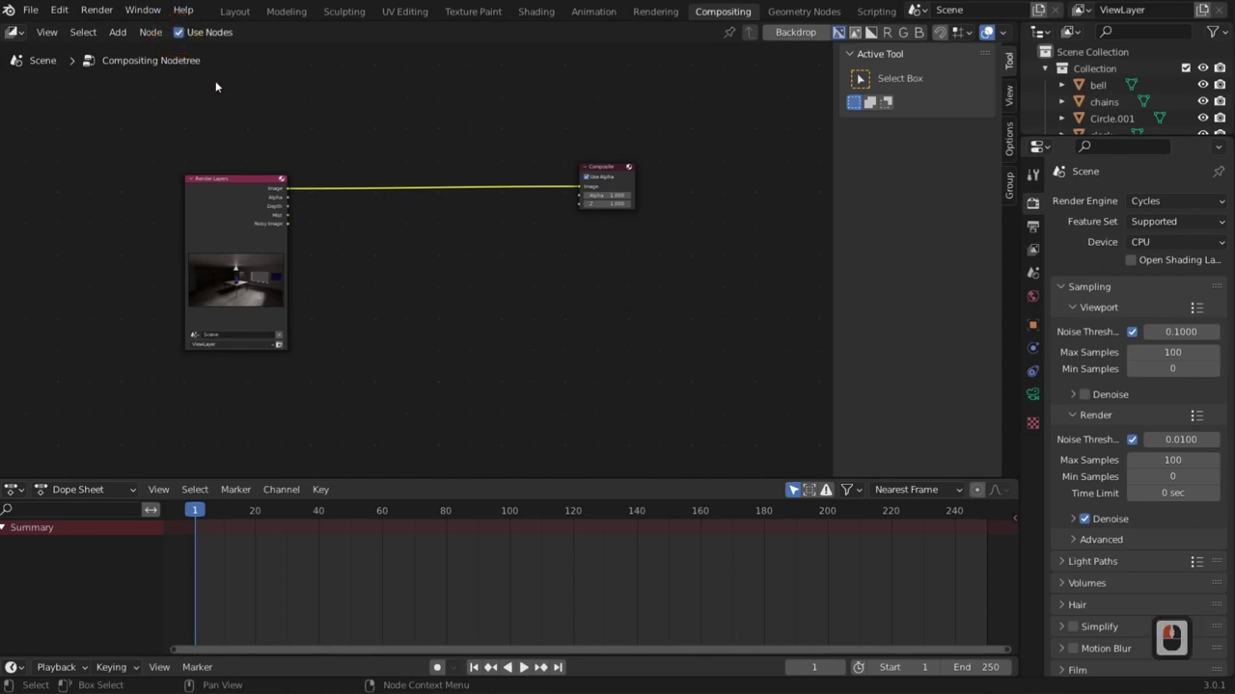
Connect the Render Layers Depth output to the Composite node's Image input and view the render result.
drag(287, 209, 582, 190)
key(alt+Tab)
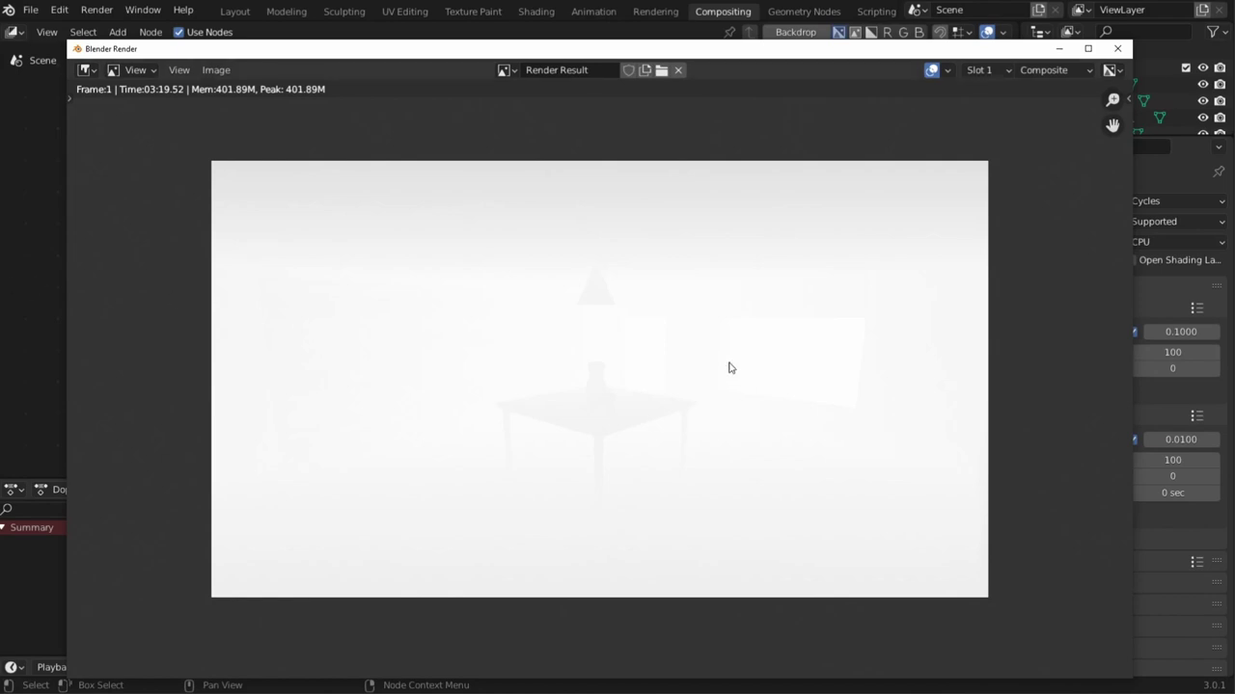
key(Escape)
Connect the Render Layers Mist output to the Composite node's Image input and view the render result.
scroll(331, 303, up, 7)
middle_drag(298, 214, 222, 259)
drag(116, 228, 620, 180)
key(alt+Tab)
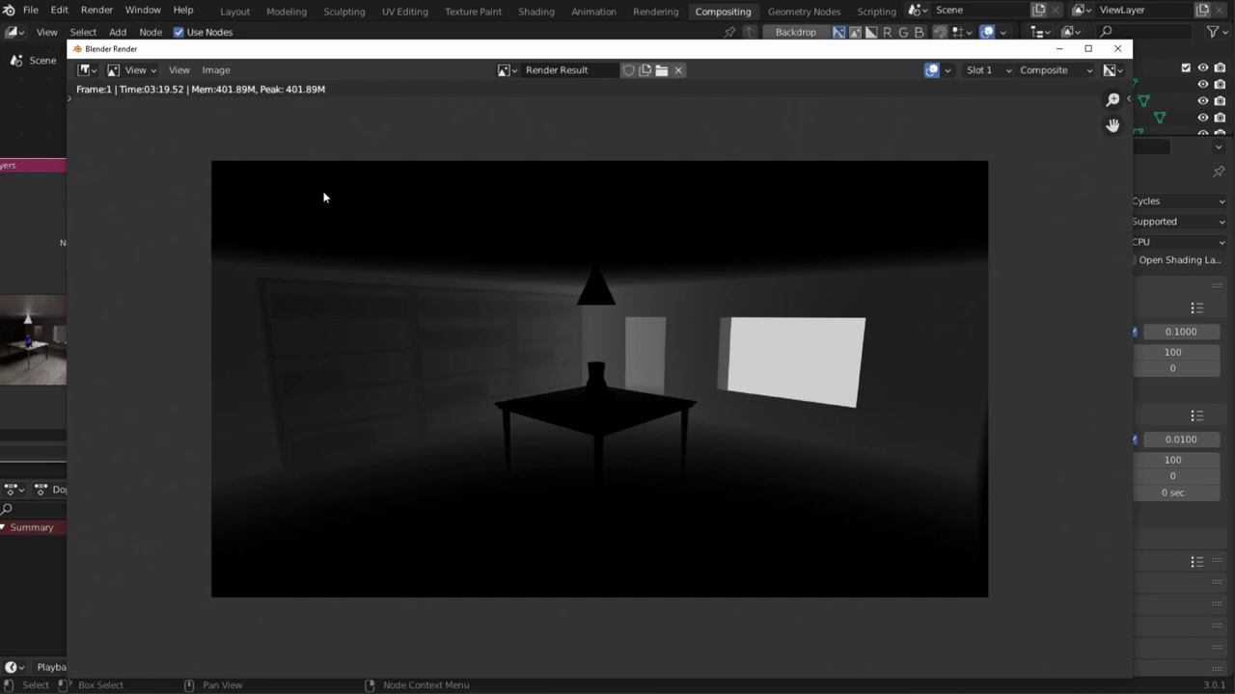
Save the mist render result to the Desktop as ProjectionRender_Depth.png, overwriting the existing file.
click(216, 70)
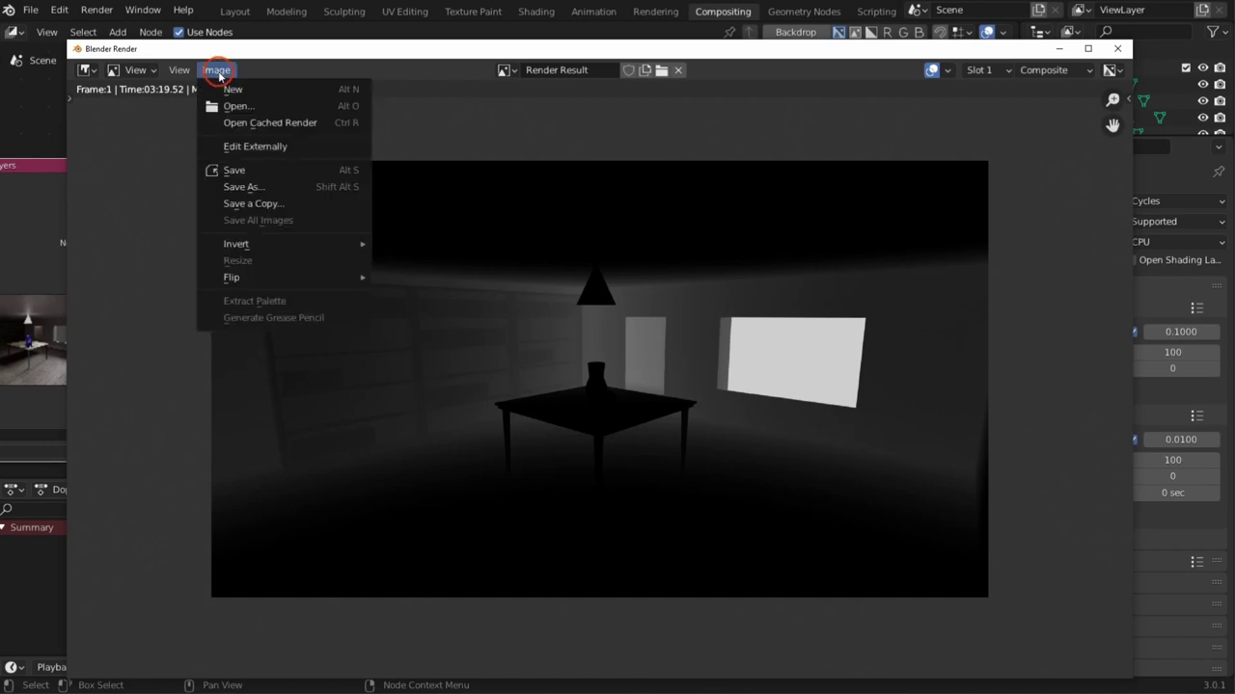
click(240, 189)
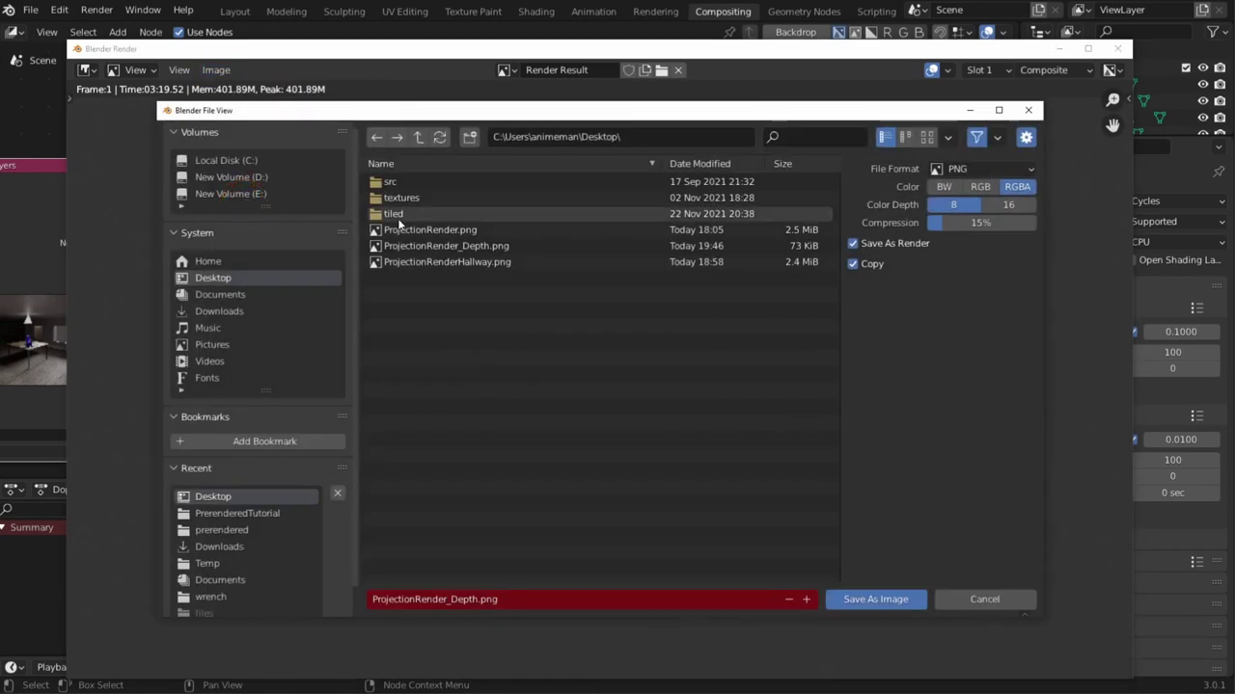
click(427, 247)
click(844, 500)
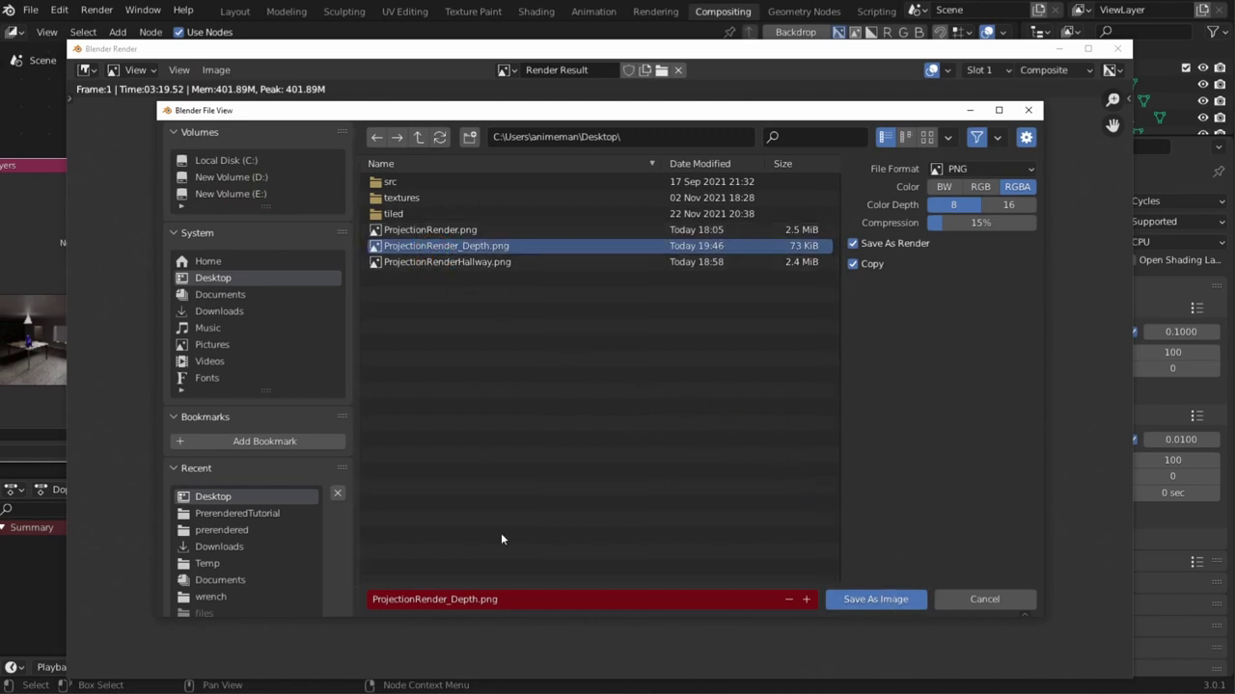
click(455, 599)
click(876, 599)
click(876, 599)
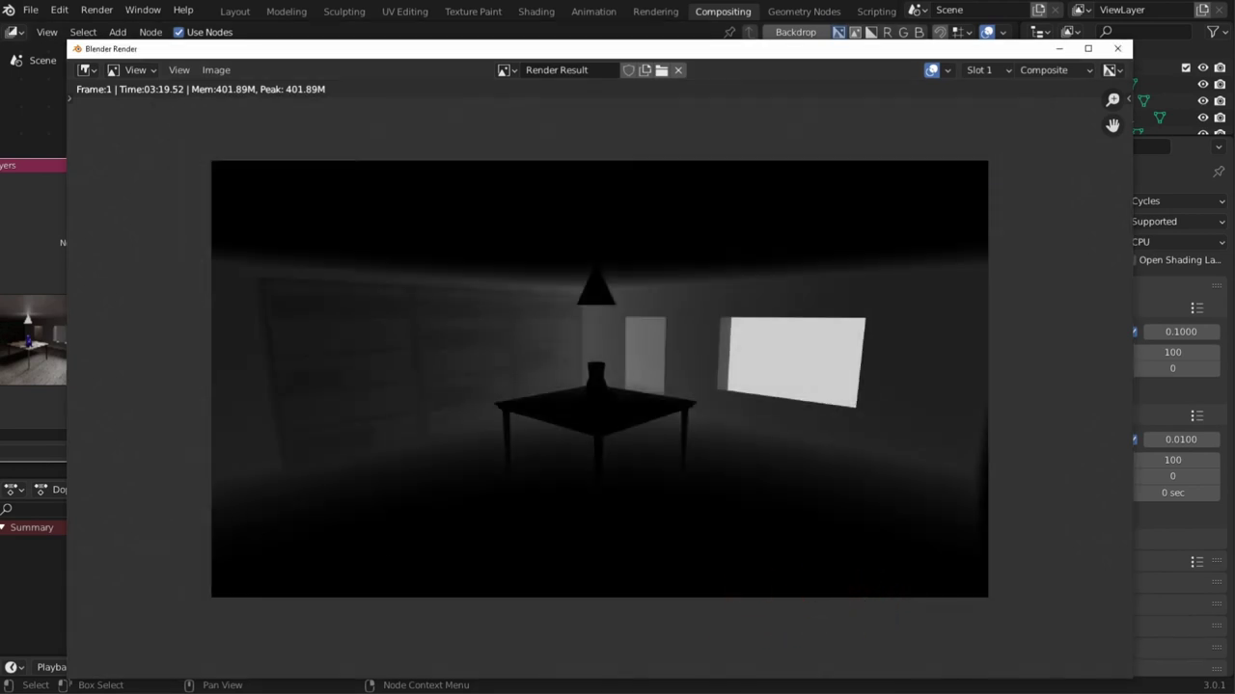
Switch to Godot and bring ProjectionRender_Depth from the Desktop folder into the project files.
click(1172, 638)
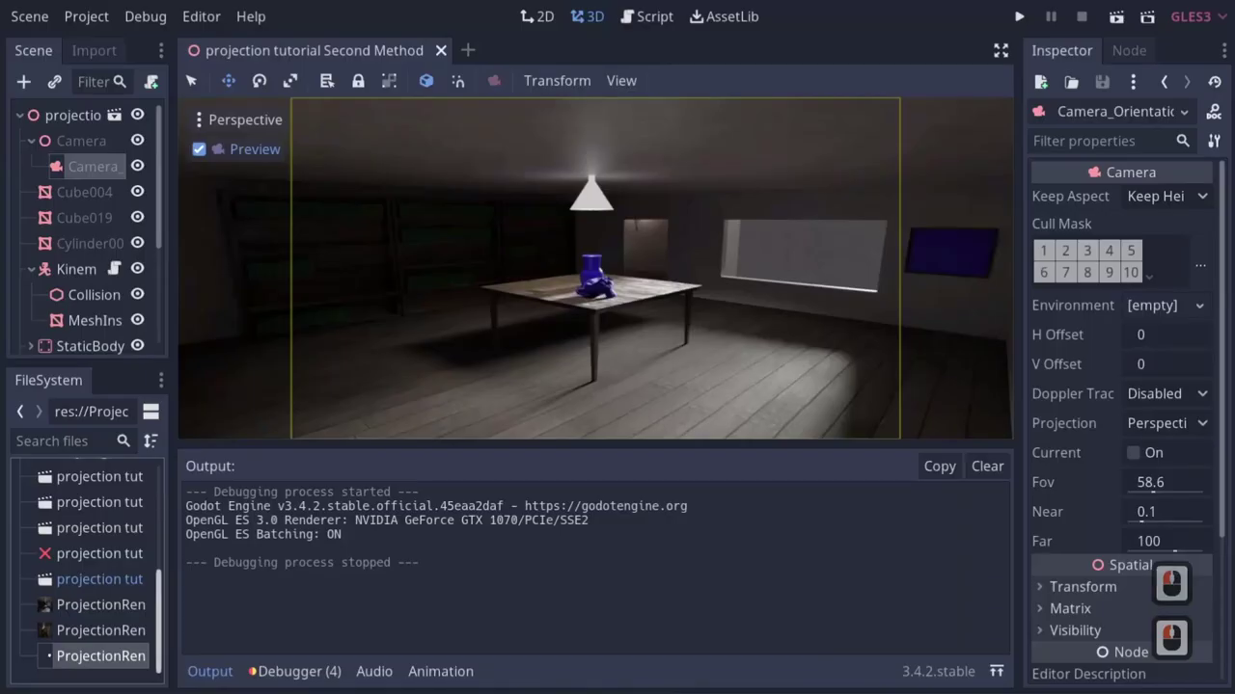
key(alt+Tab)
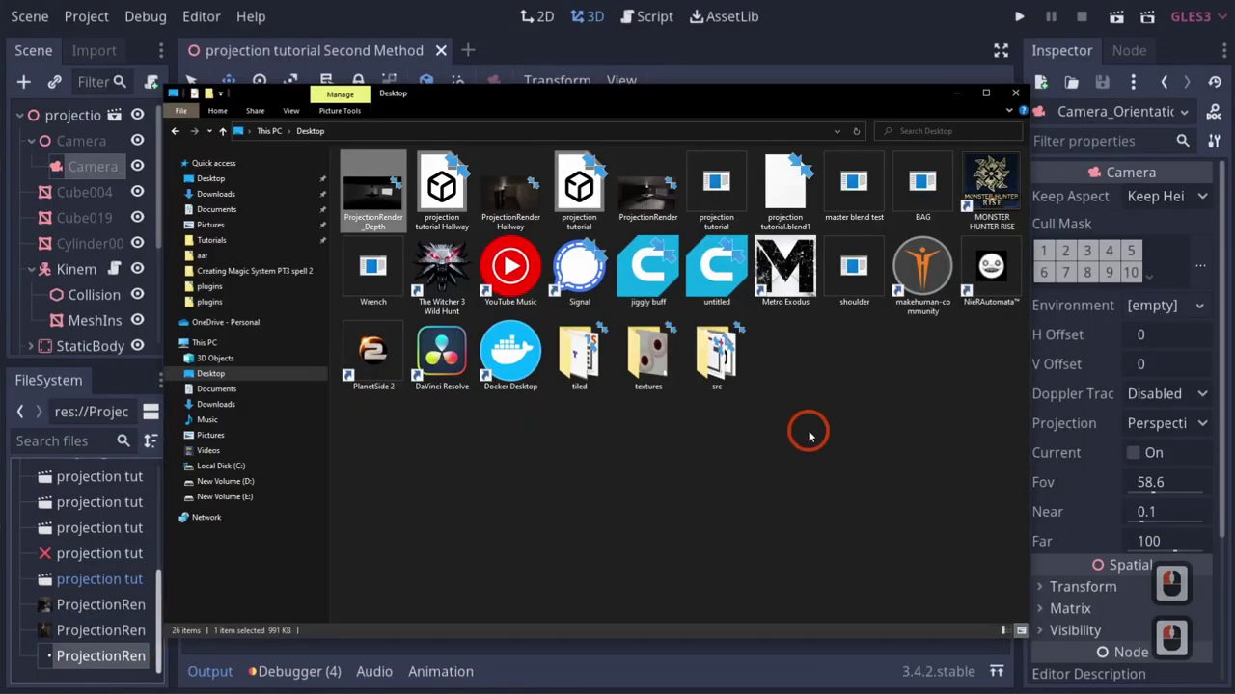
drag(372, 191, 96, 612)
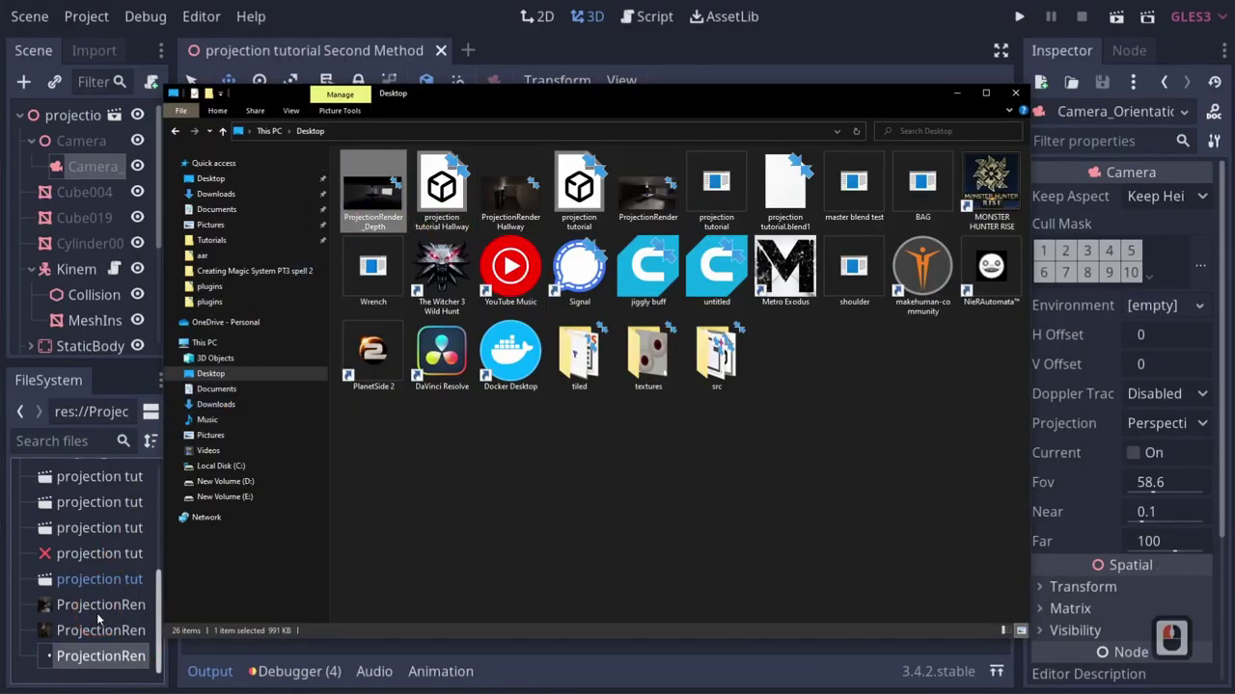
click(96, 612)
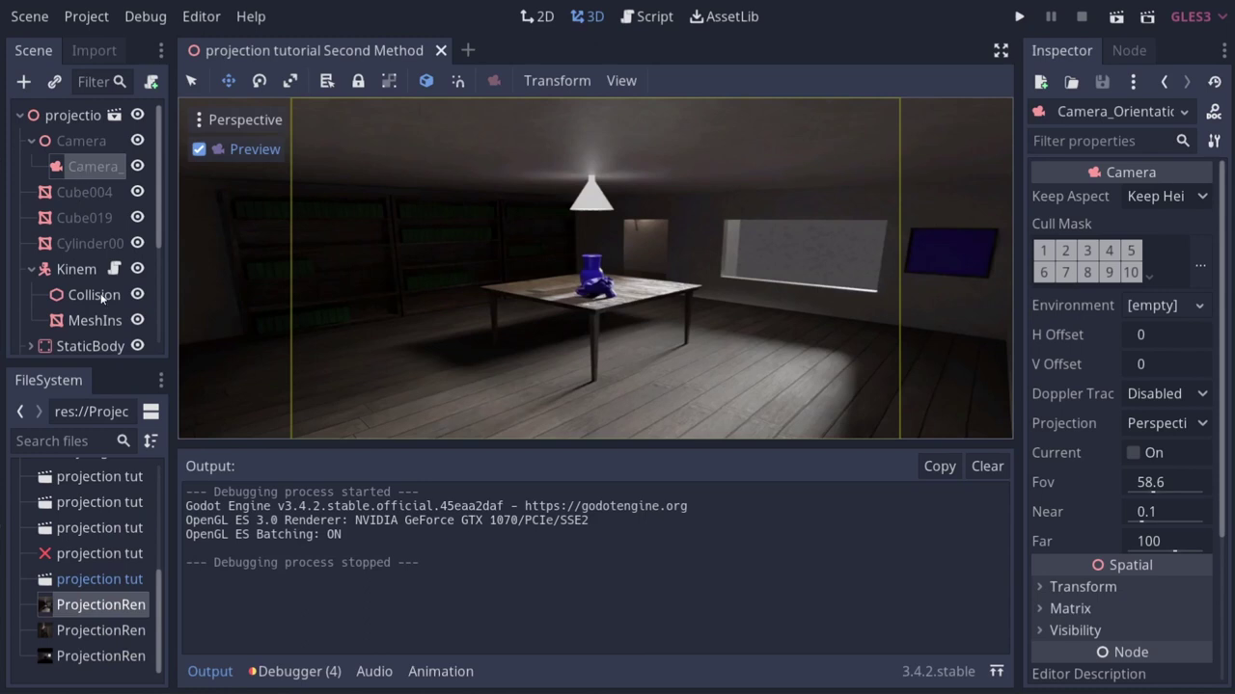
Assign the ProjectionRender_Depth image to the Depth shader parameter of the screen quad MeshInstance's material.
scroll(95, 312, down, 6)
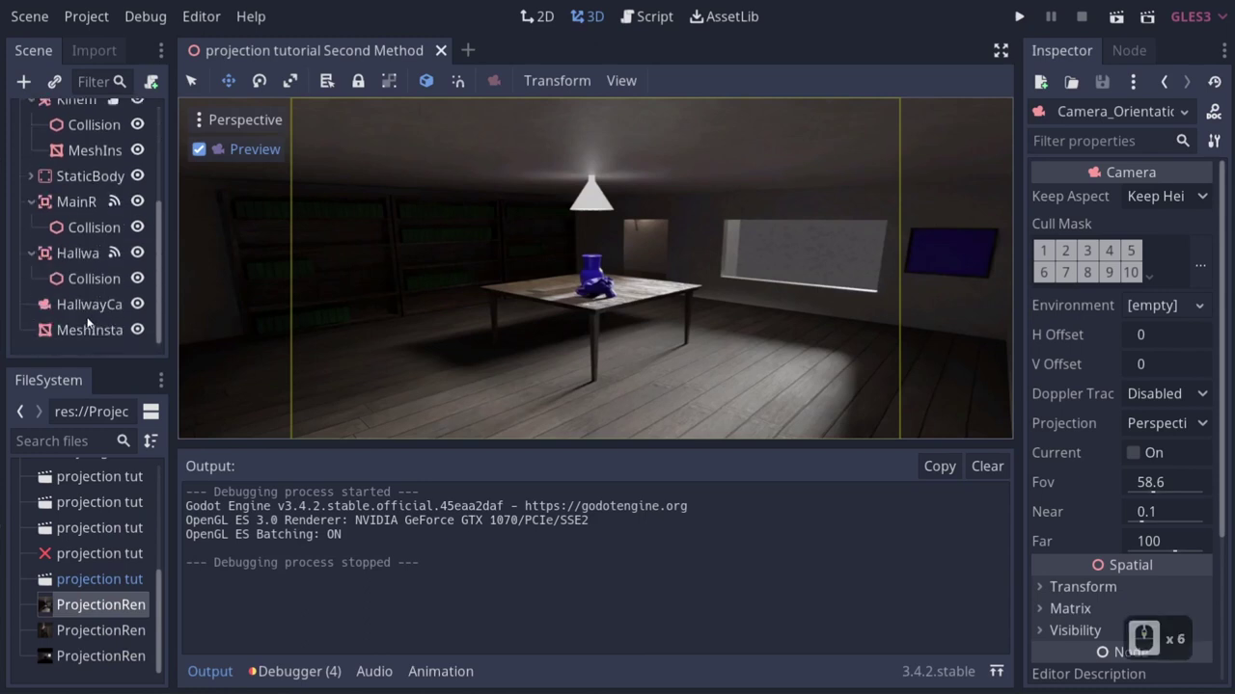
click(87, 330)
scroll(1164, 482, down, 6)
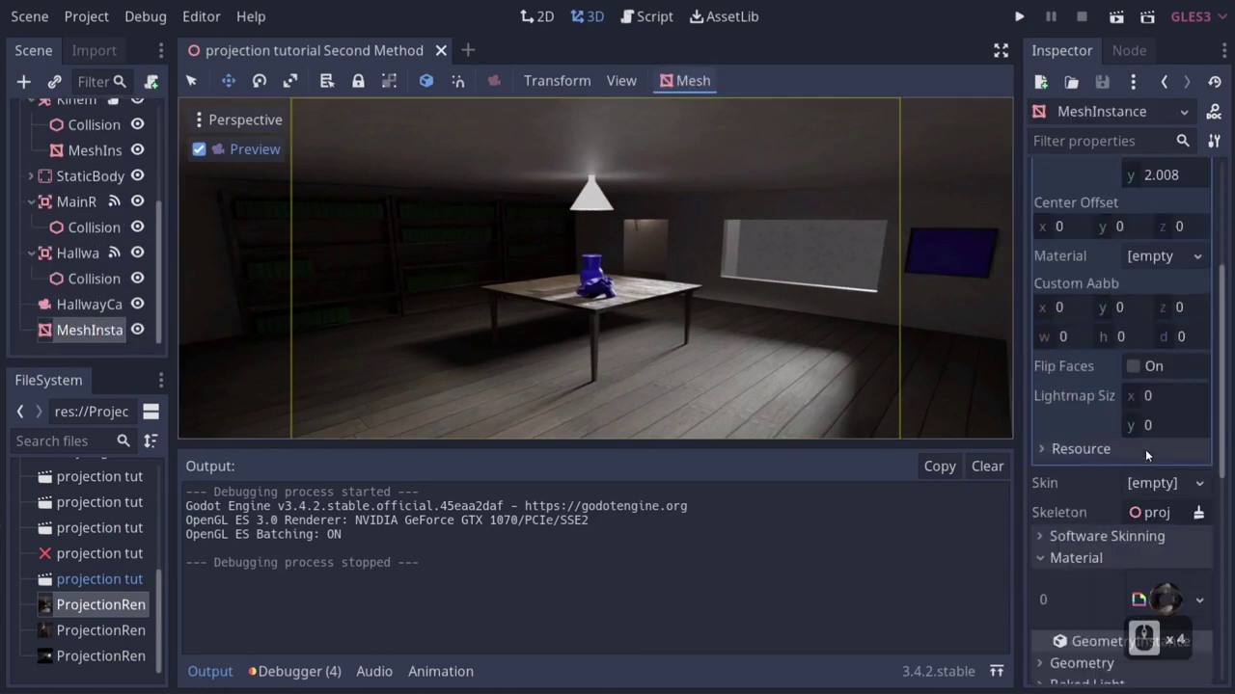
click(1164, 487)
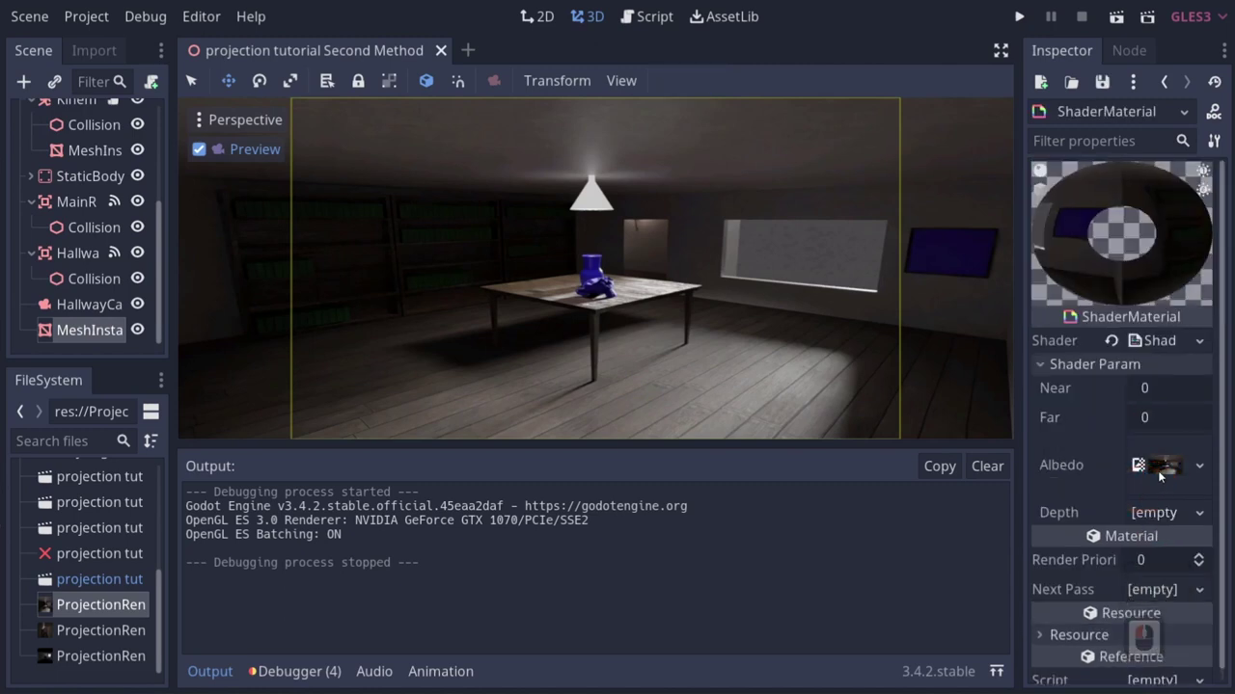
drag(68, 660, 1144, 515)
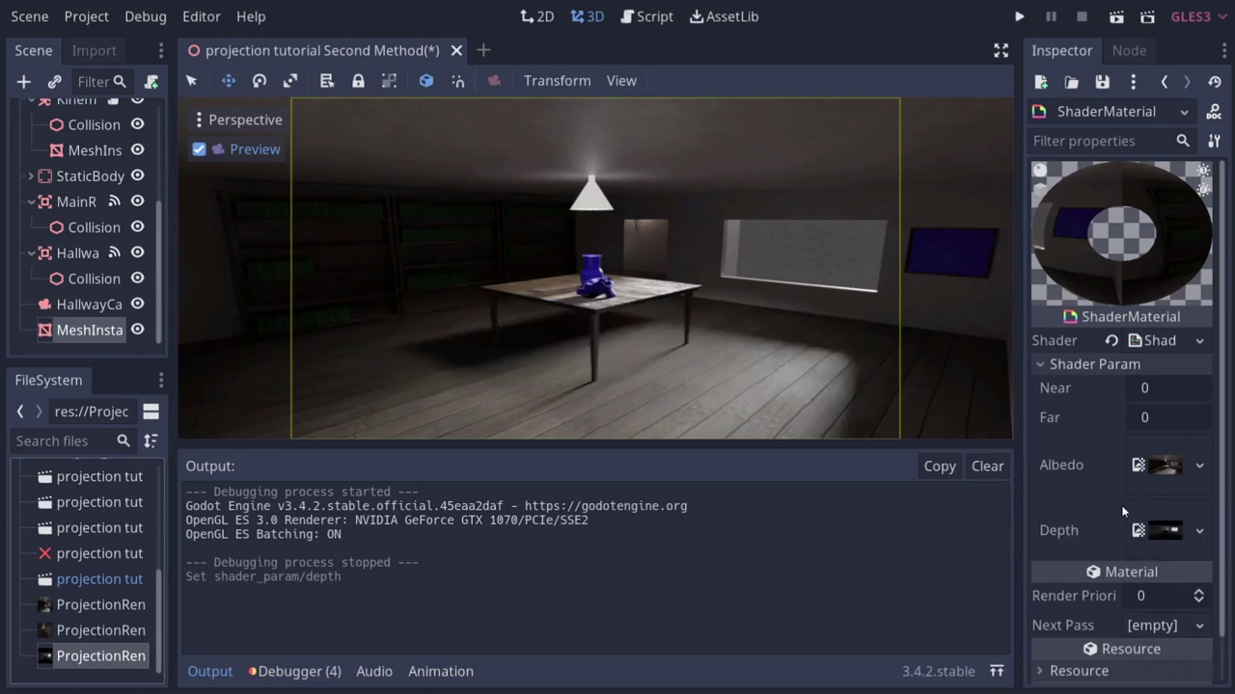
Open the material's shader code and start a DEPTH assignment below the ALBEDO line in the fragment function.
click(1157, 346)
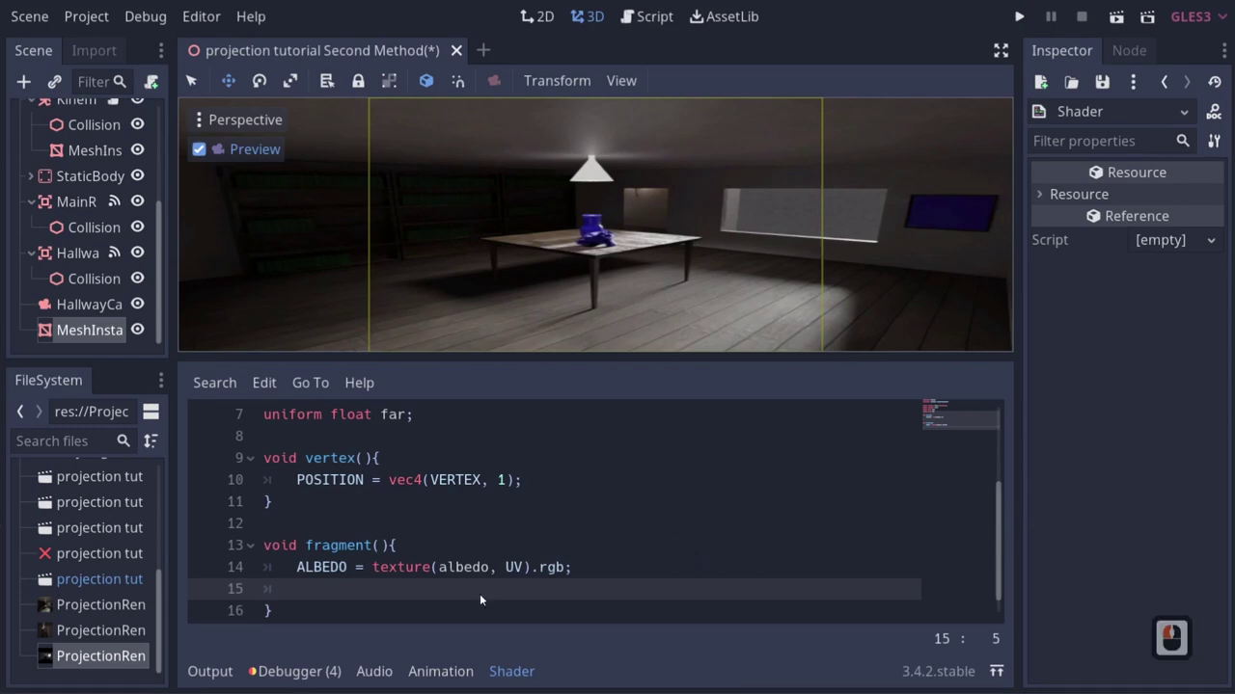
click(375, 590)
text(depth)
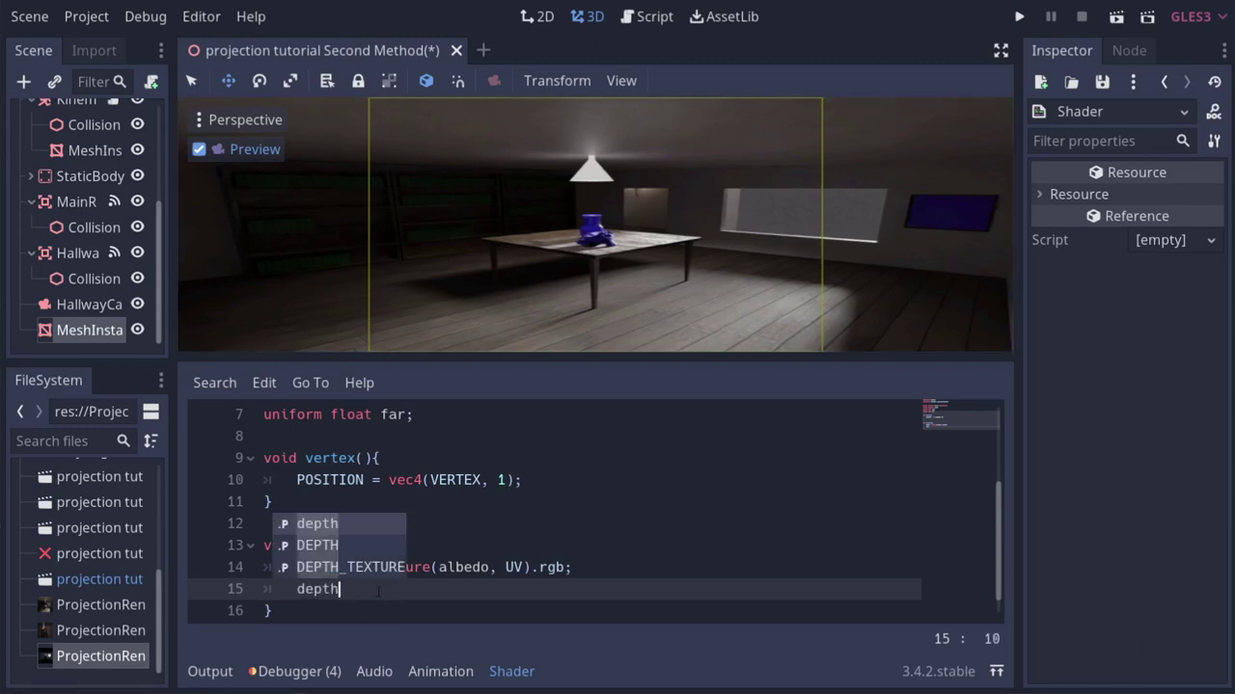
key(Down)
key(Return)
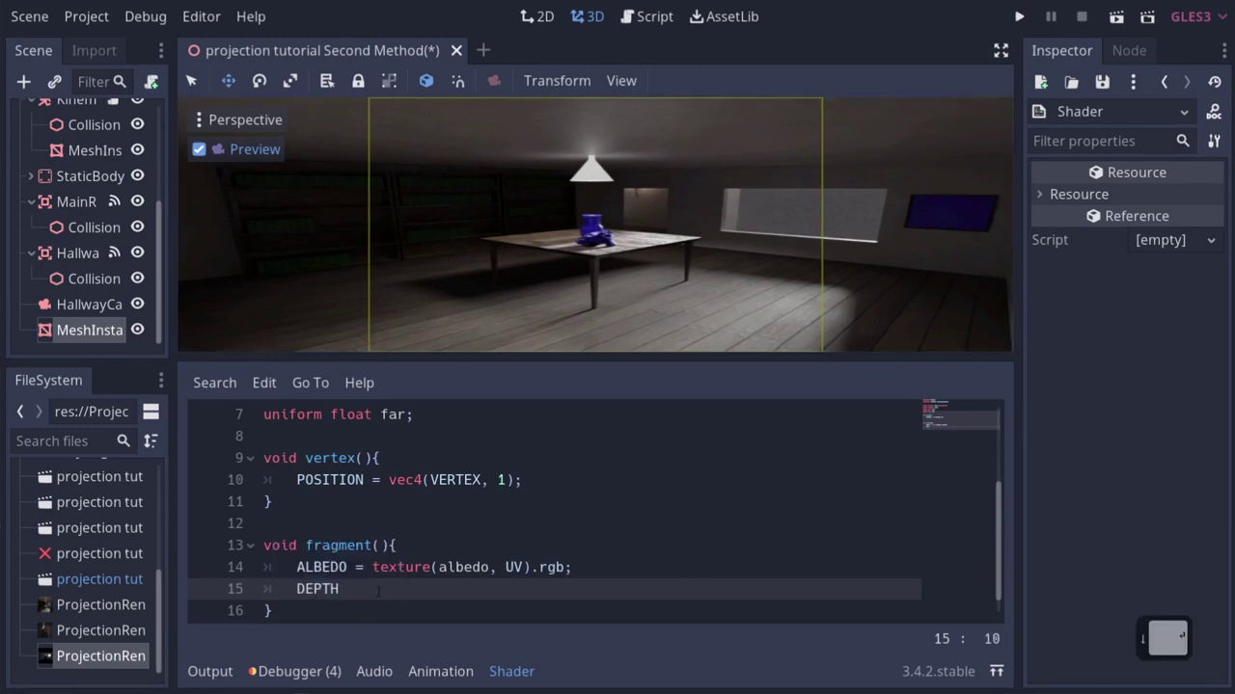
text(= )
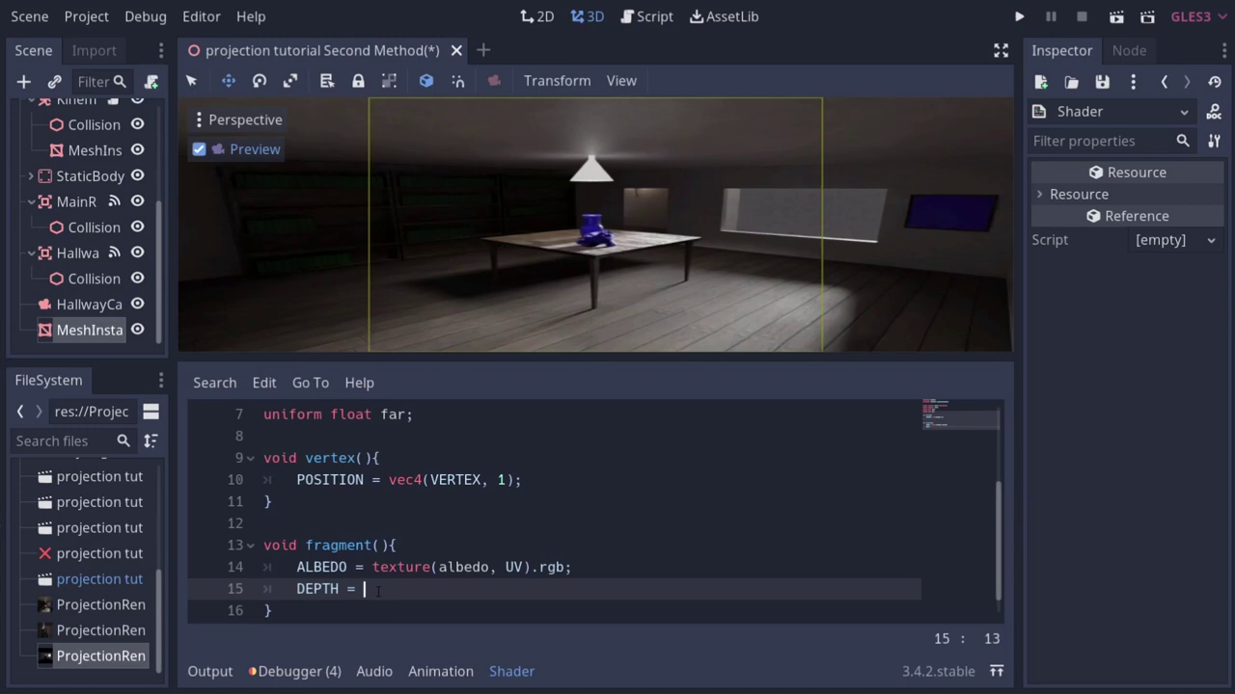
Complete the DEPTH assignment with the expression texture(depth,UV).rgb;.
text(textur)
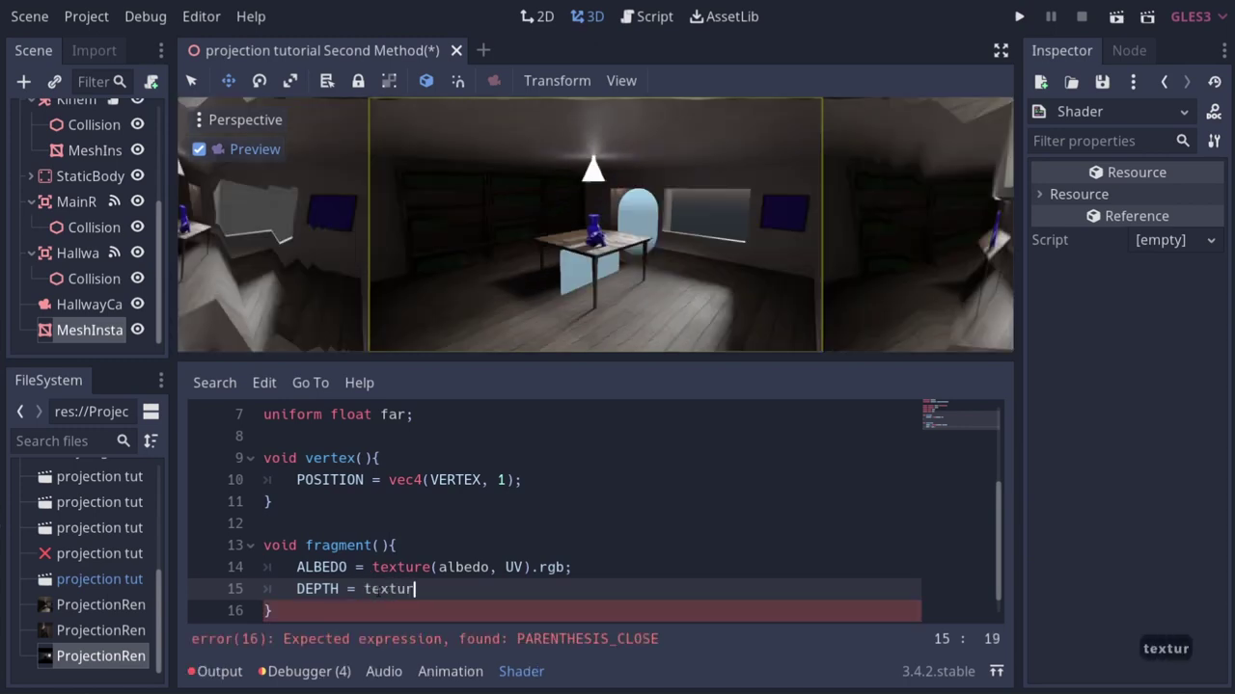
text(e(depth)
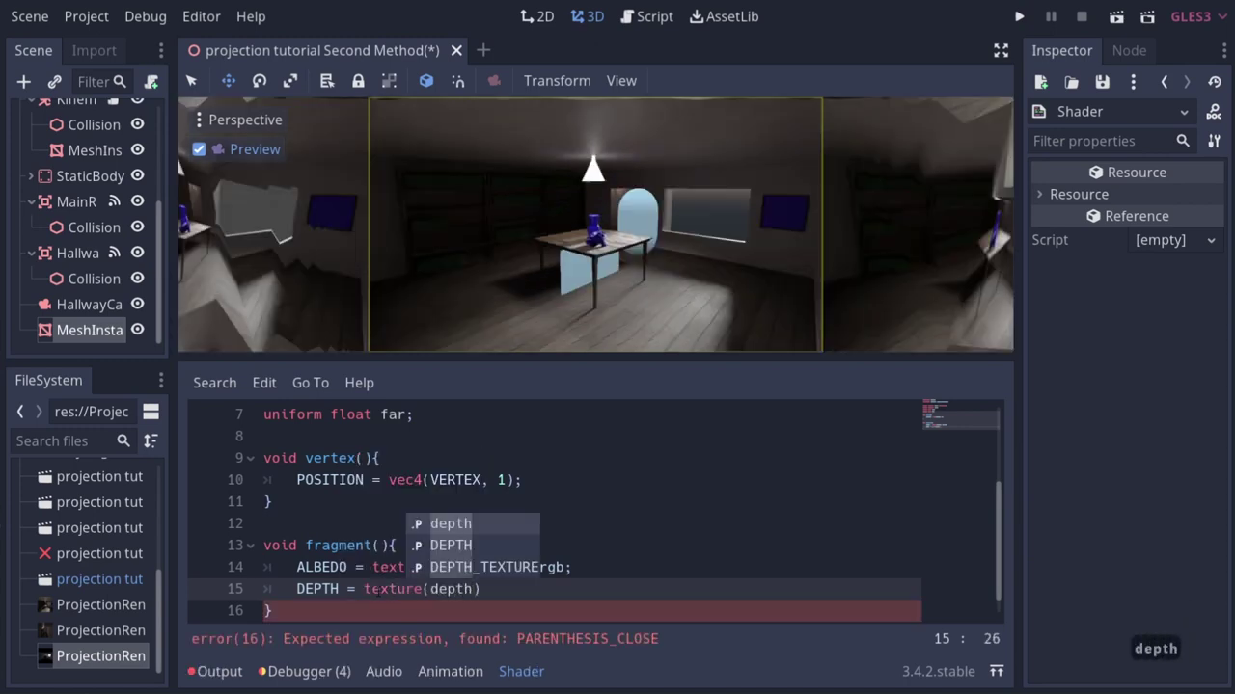
key(Escape)
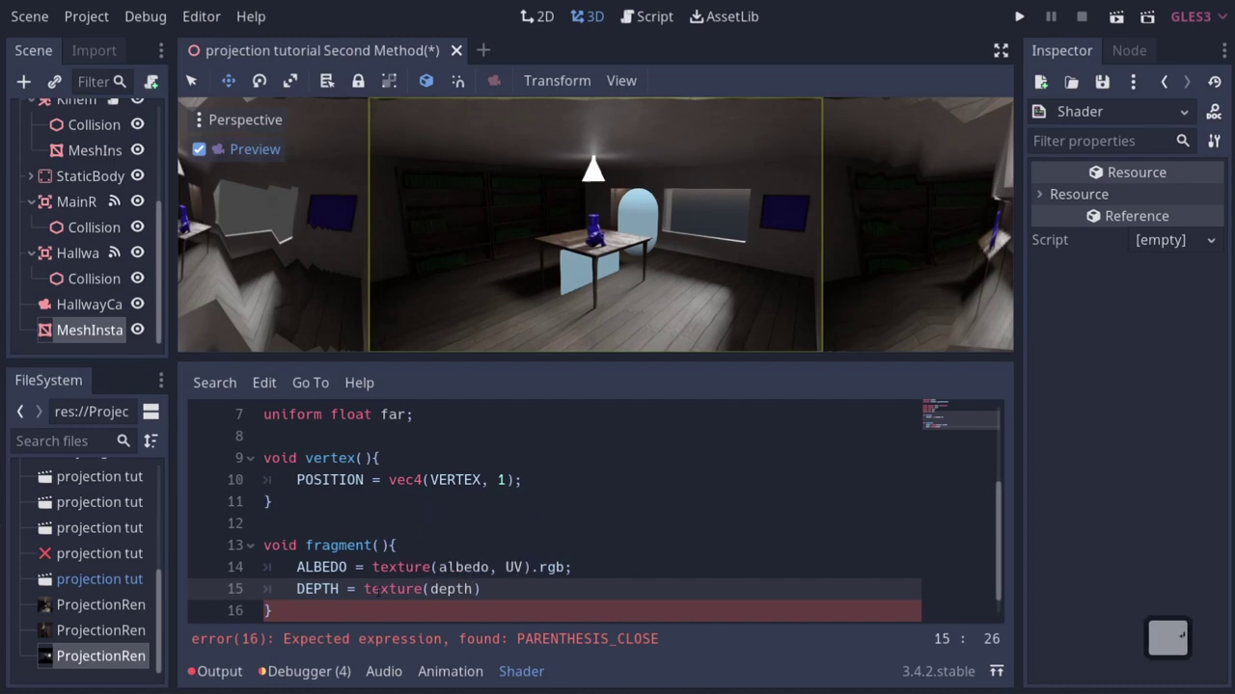
text(,uv)
key(BackSpace)
key(BackSpace)
text(UV)
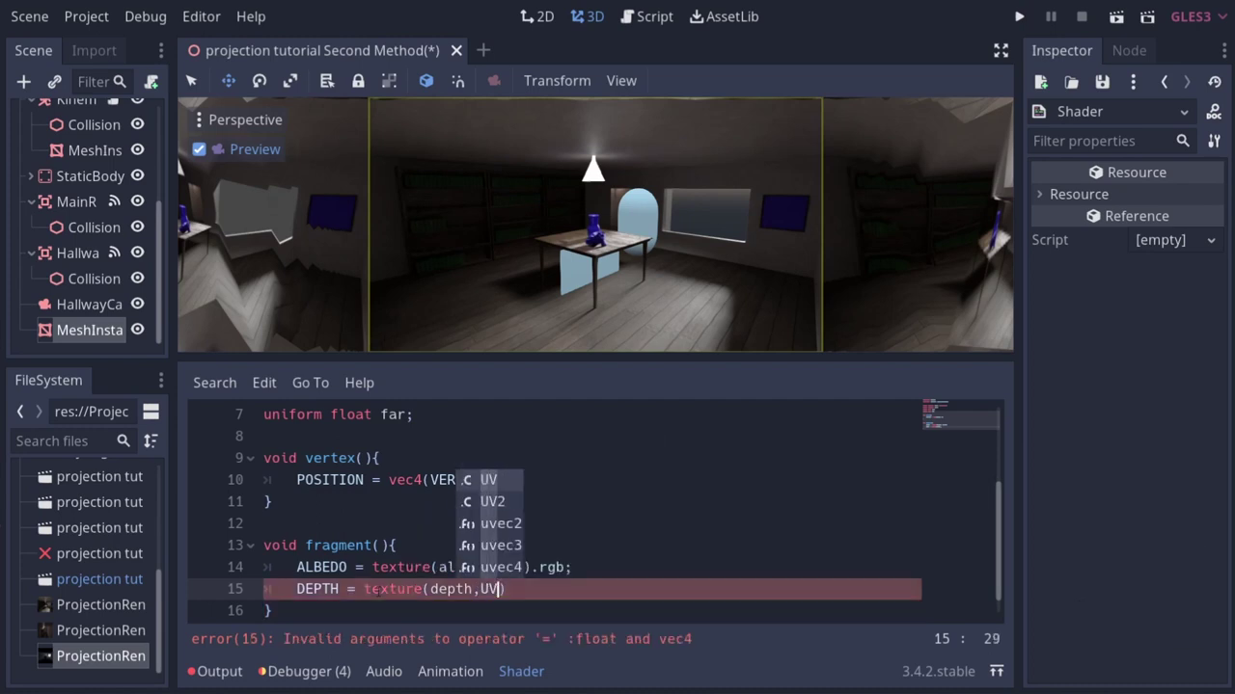
text().rg)
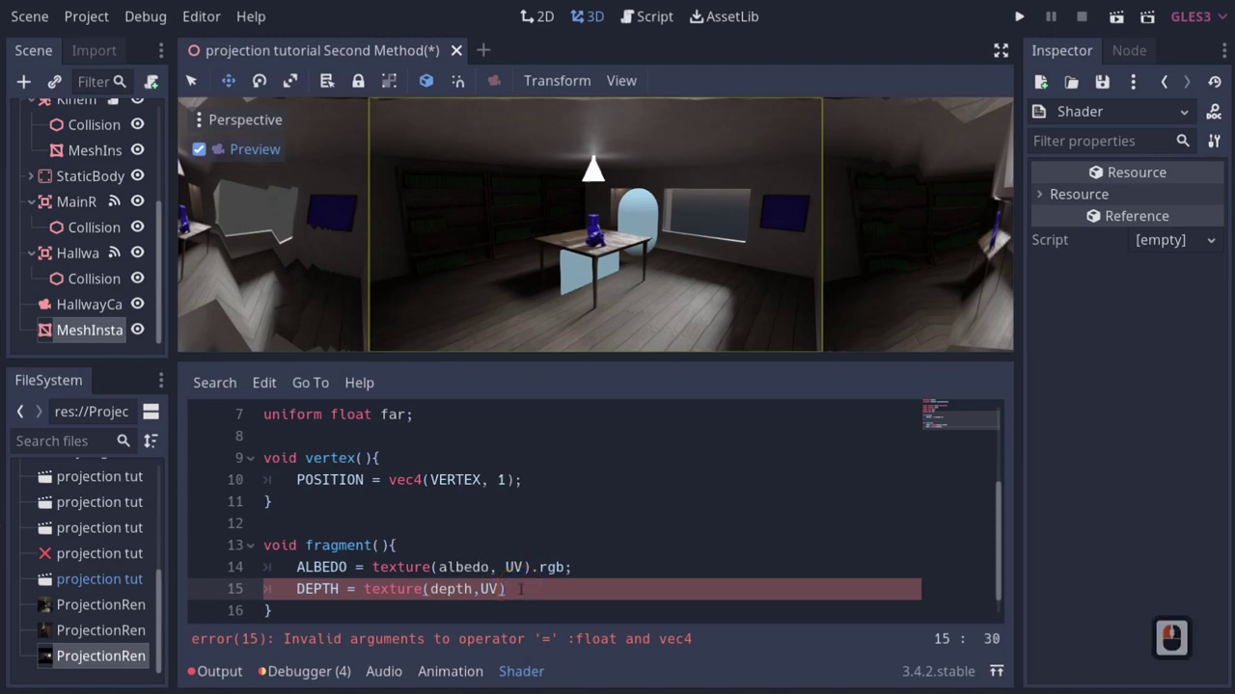
text(b)
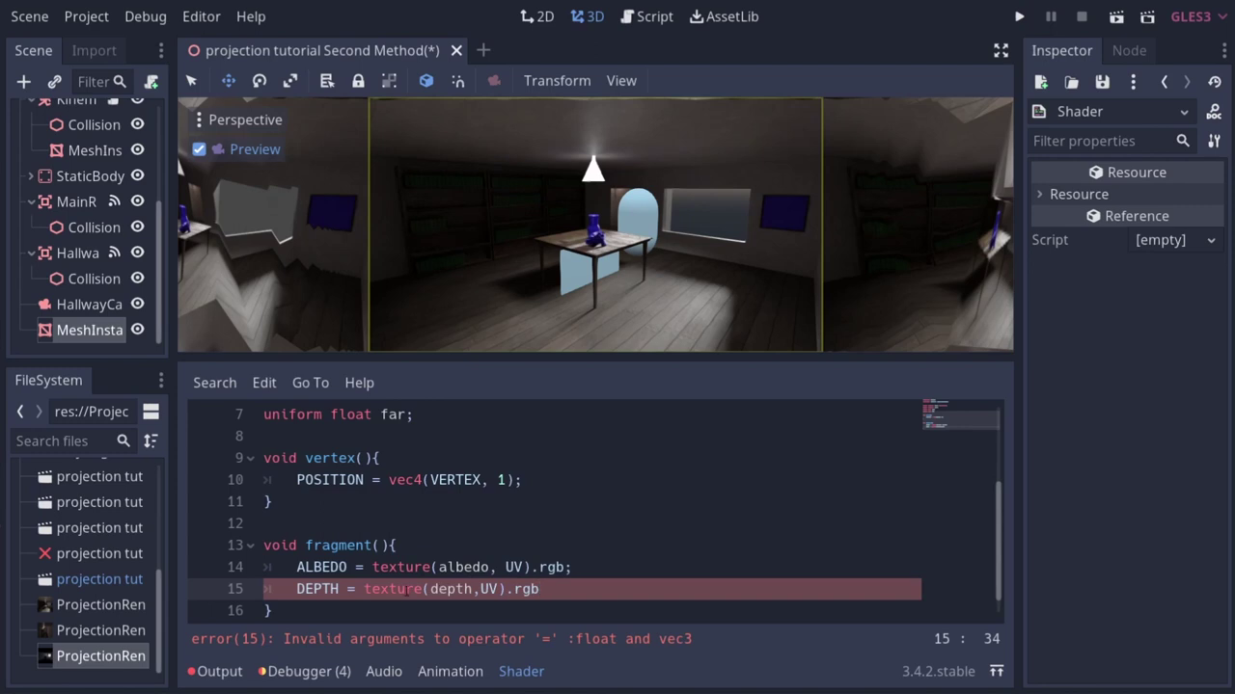
text(;)
drag(548, 590, 295, 590)
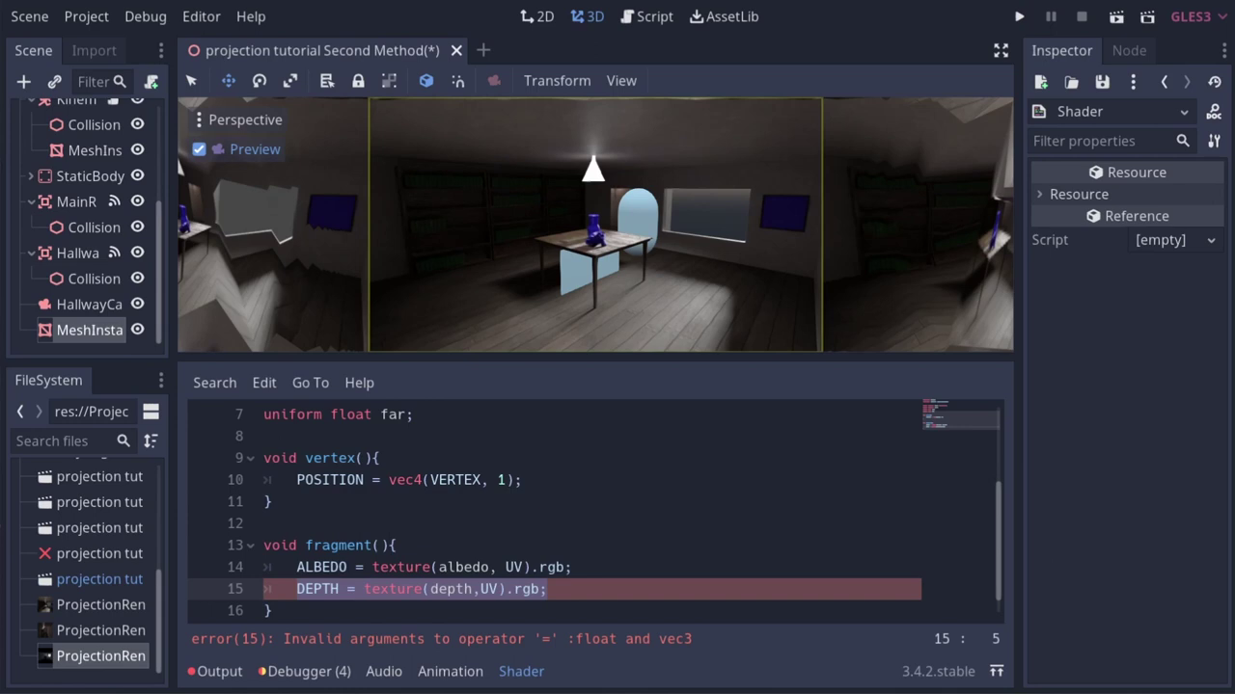
click(994, 535)
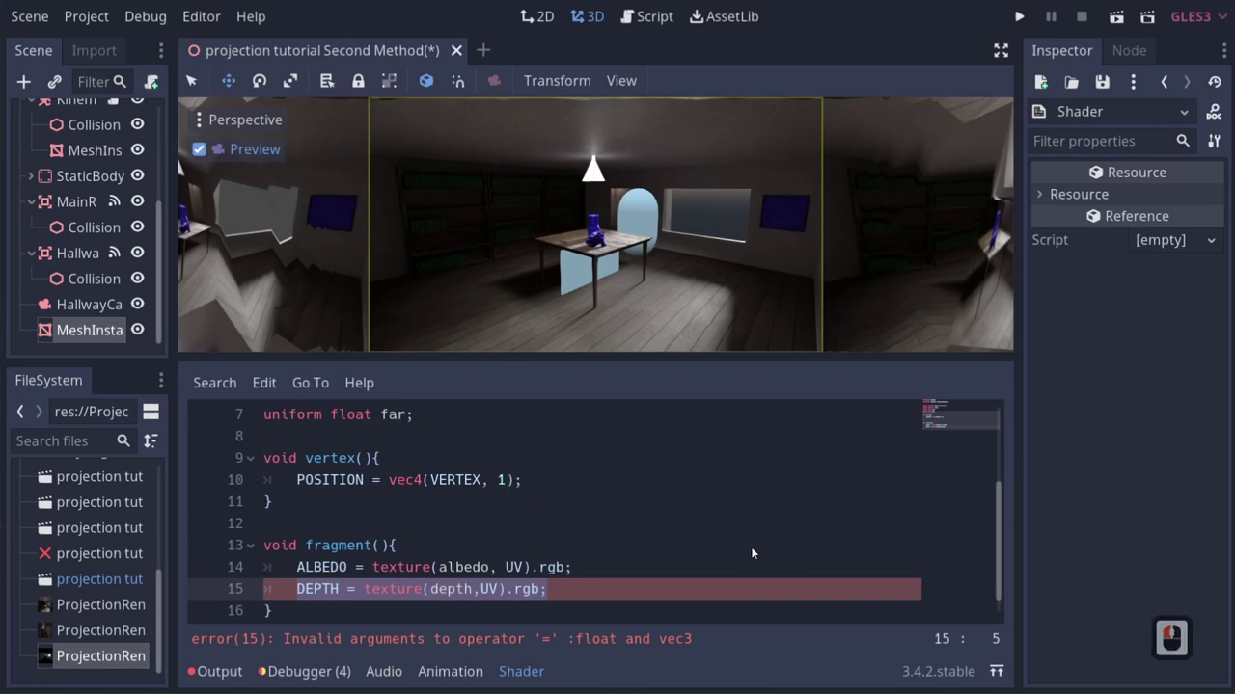
drag(597, 590, 286, 591)
Insert a line above the DEPTH assignment and begin the declaration "float depth =" on it.
click(296, 590)
key(Return)
key(Up)
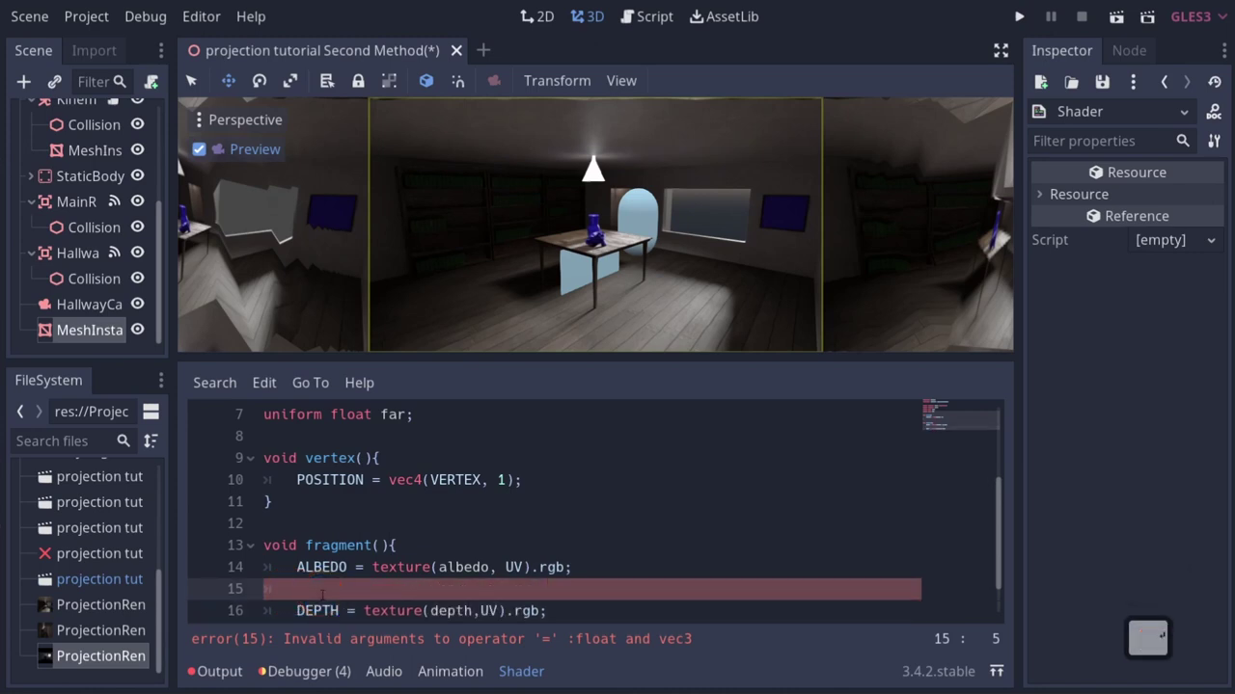
text(float depth =)
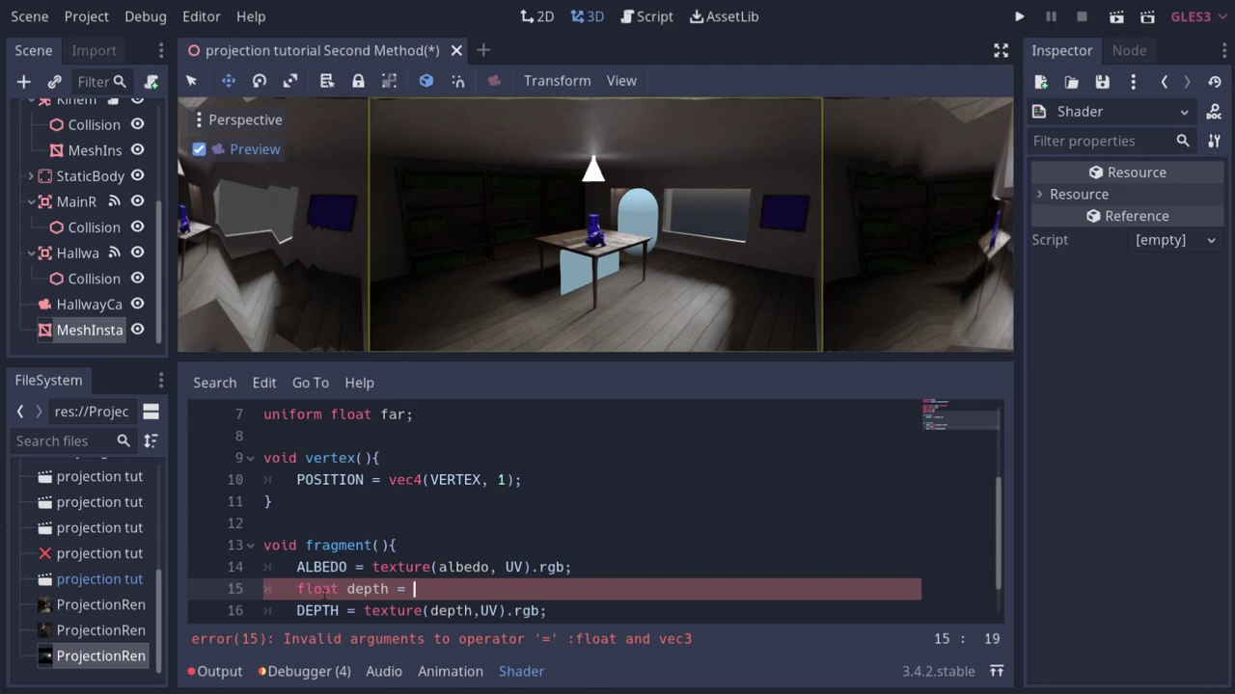
Rename the depth sampler2D uniform to depth_T and copy its new name.
click(417, 586)
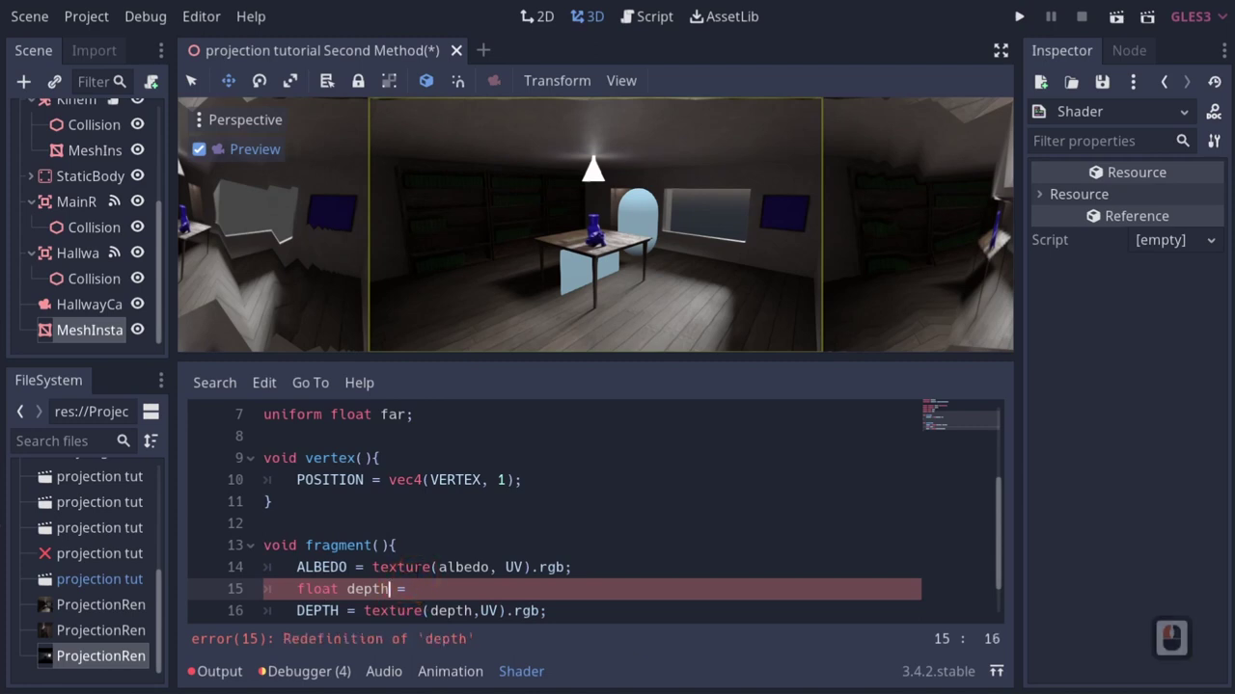
scroll(593, 511, up, 2)
scroll(593, 511, down, 1)
scroll(593, 511, up, 1)
click(461, 502)
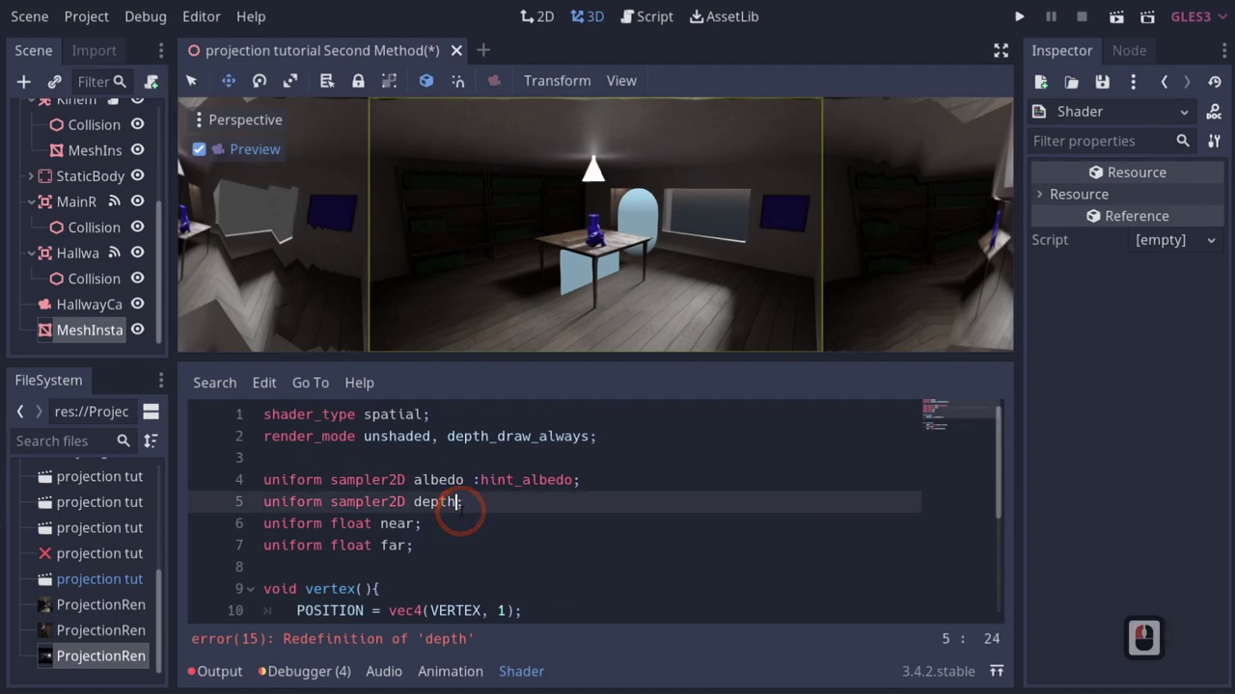
text(_T)
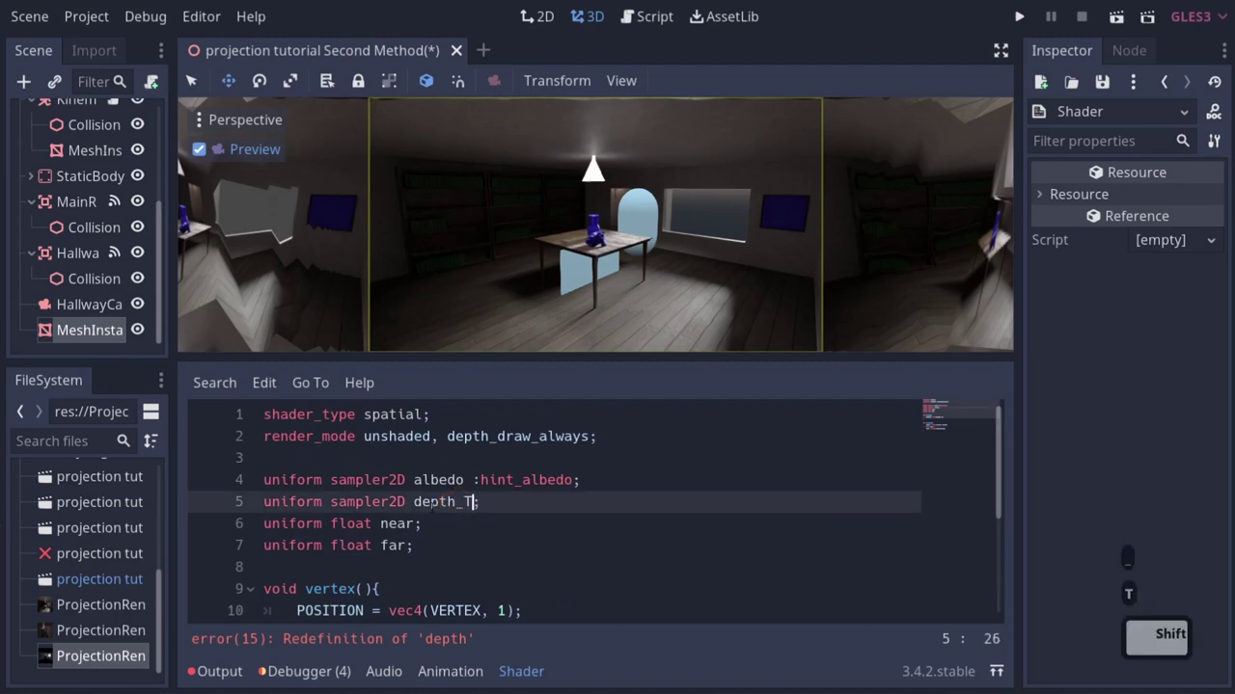
shift+click(422, 503)
shift+click(414, 503)
key(ctrl+c)
Complete the float depth declaration in the fragment function with the expression -texture(depth_T,UV).x;.
scroll(443, 540, down, 5)
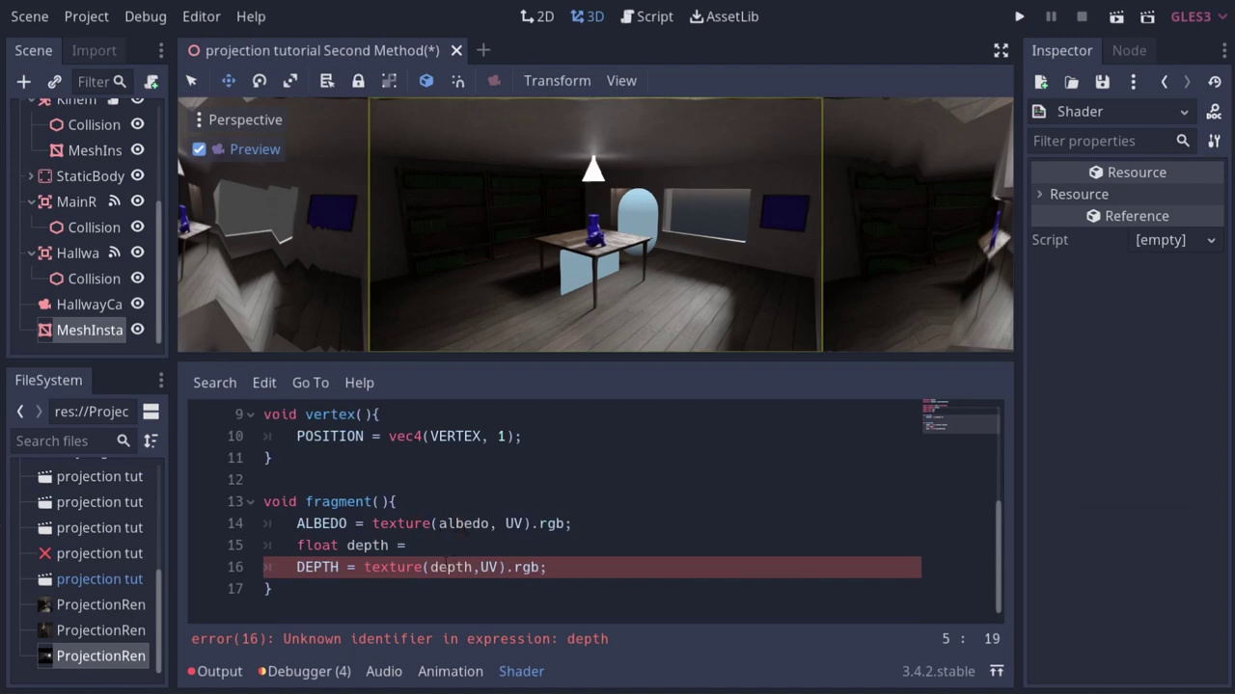
click(439, 545)
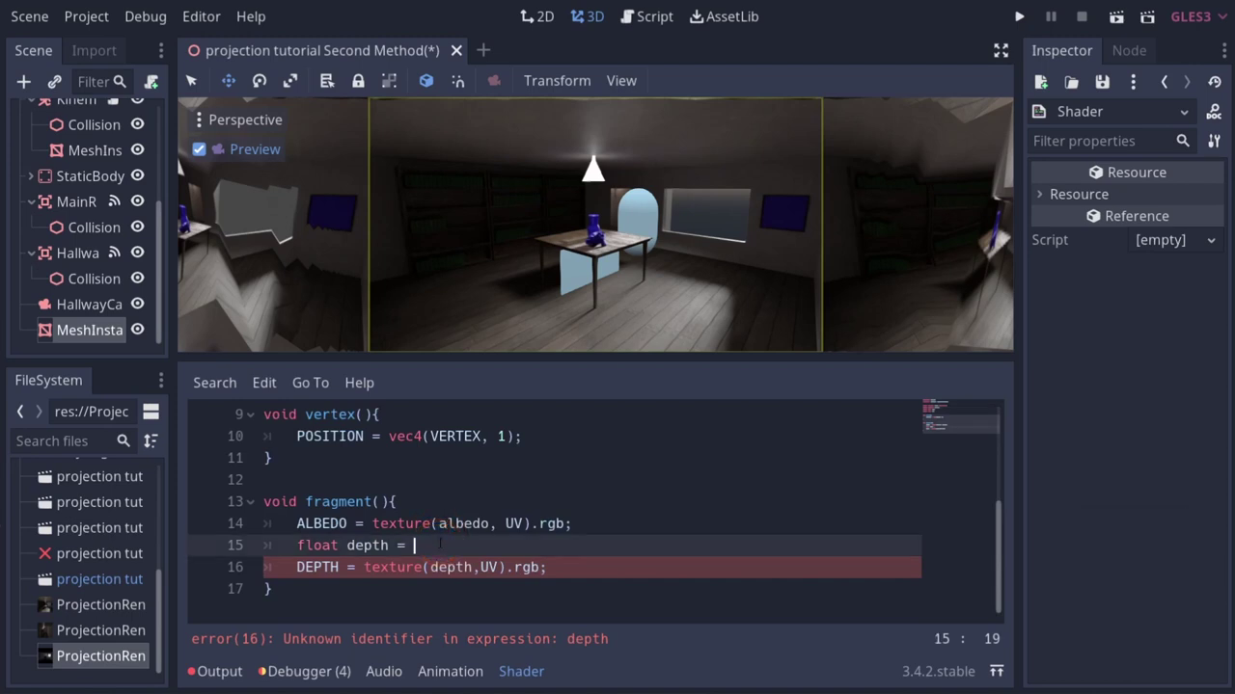
text(-texture)
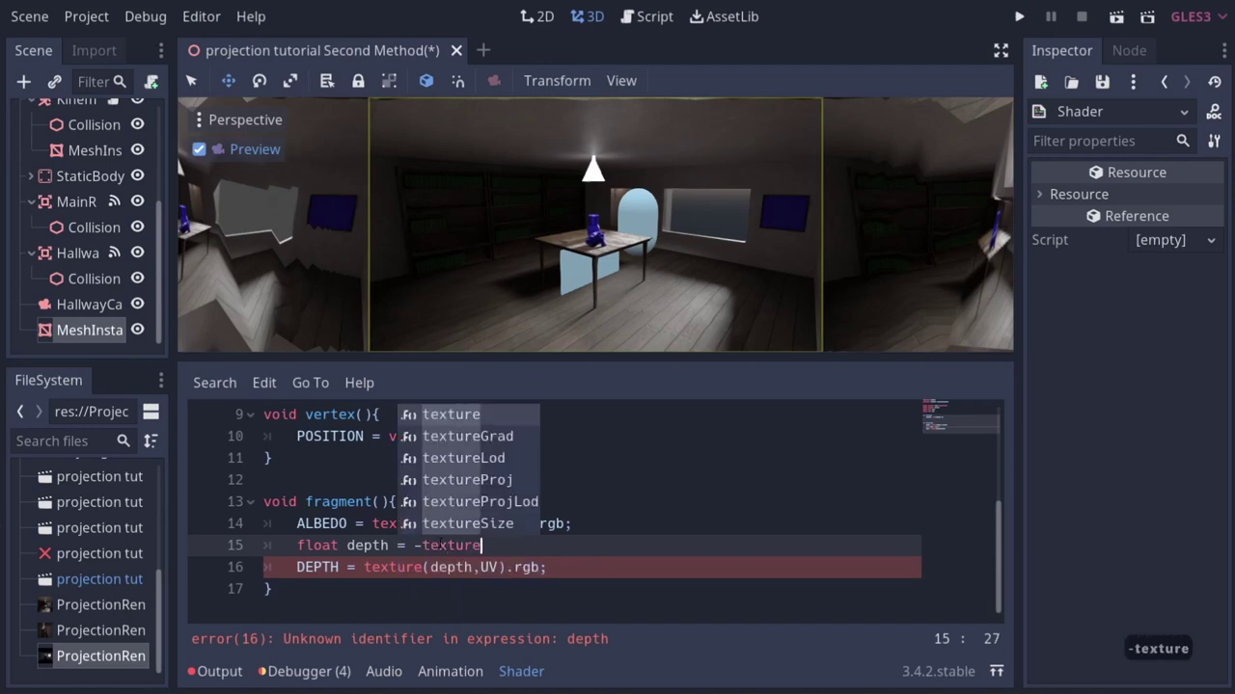
text((depth_T.)
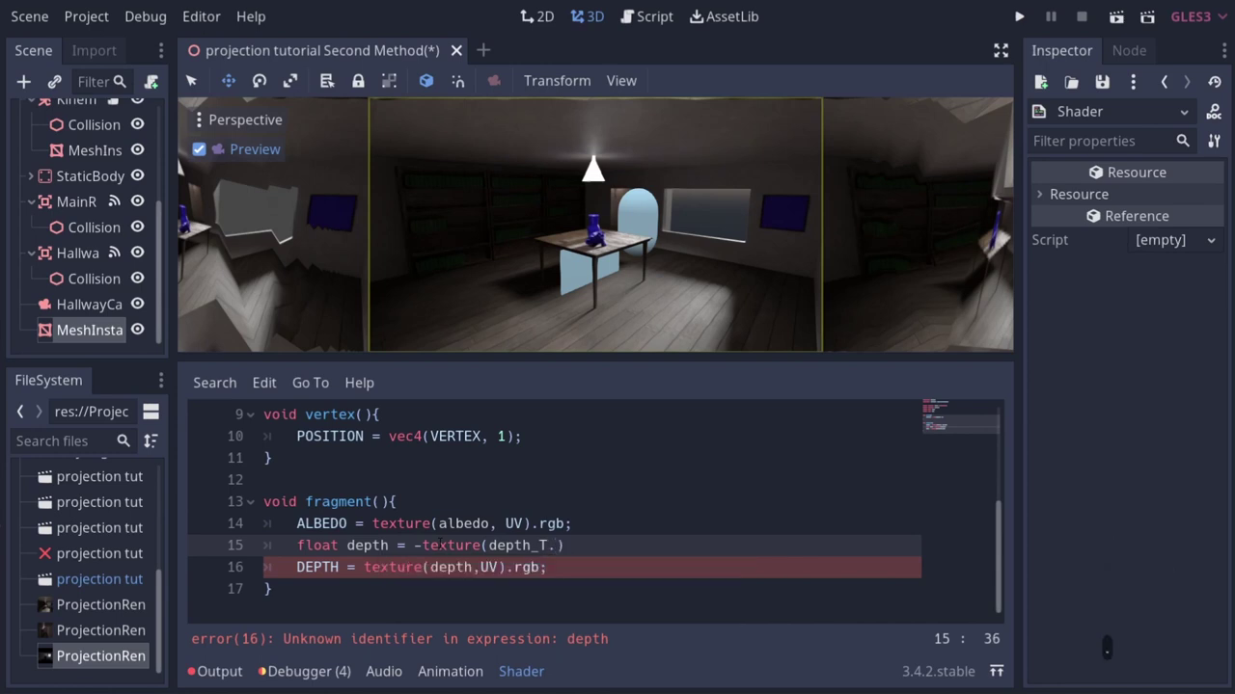
key(BackSpace)
text(,)
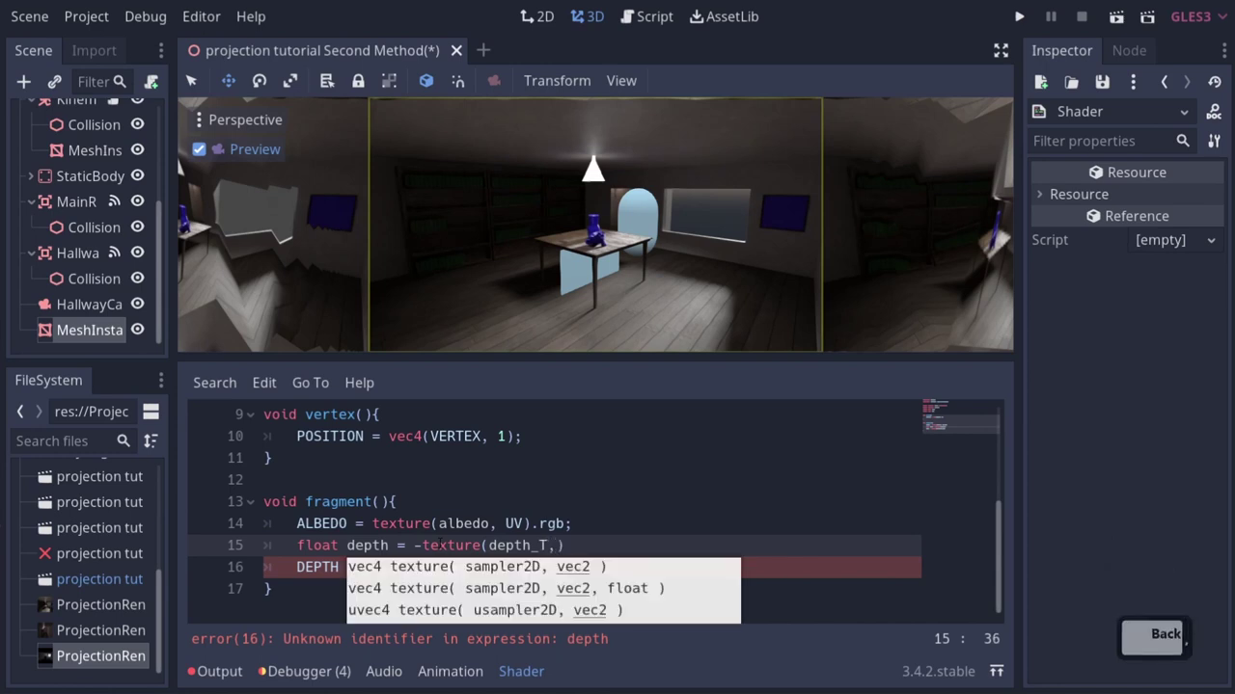
text(UV).x)
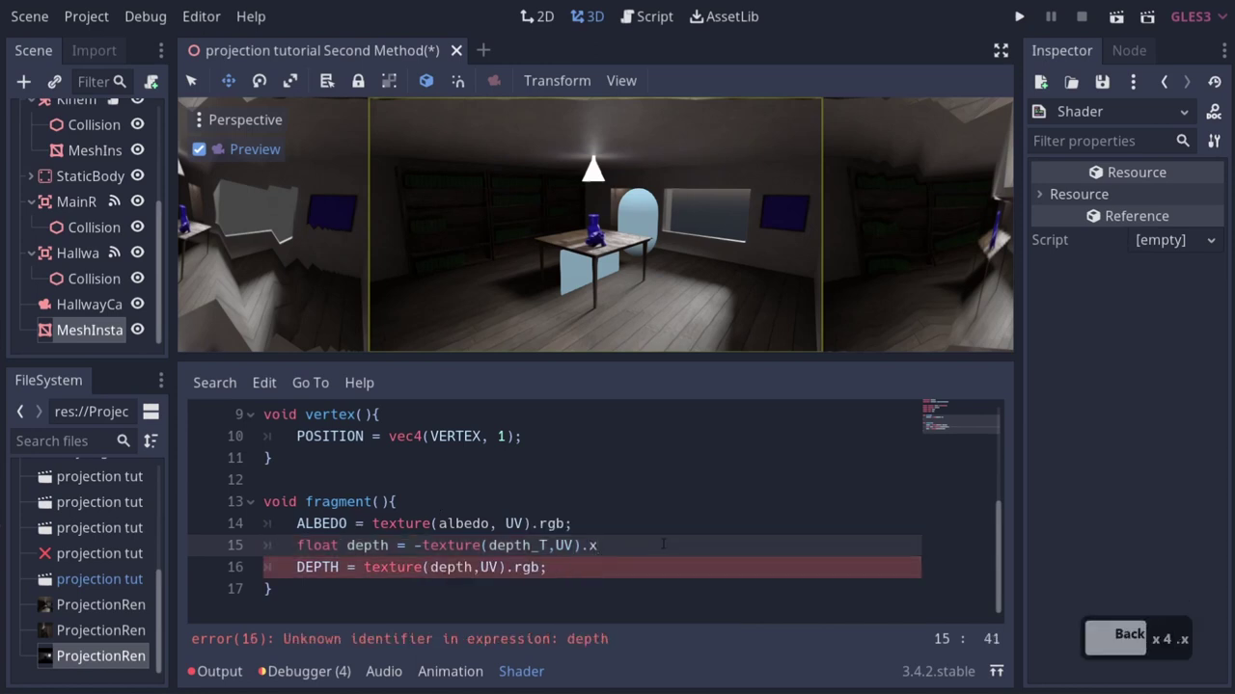
text(;)
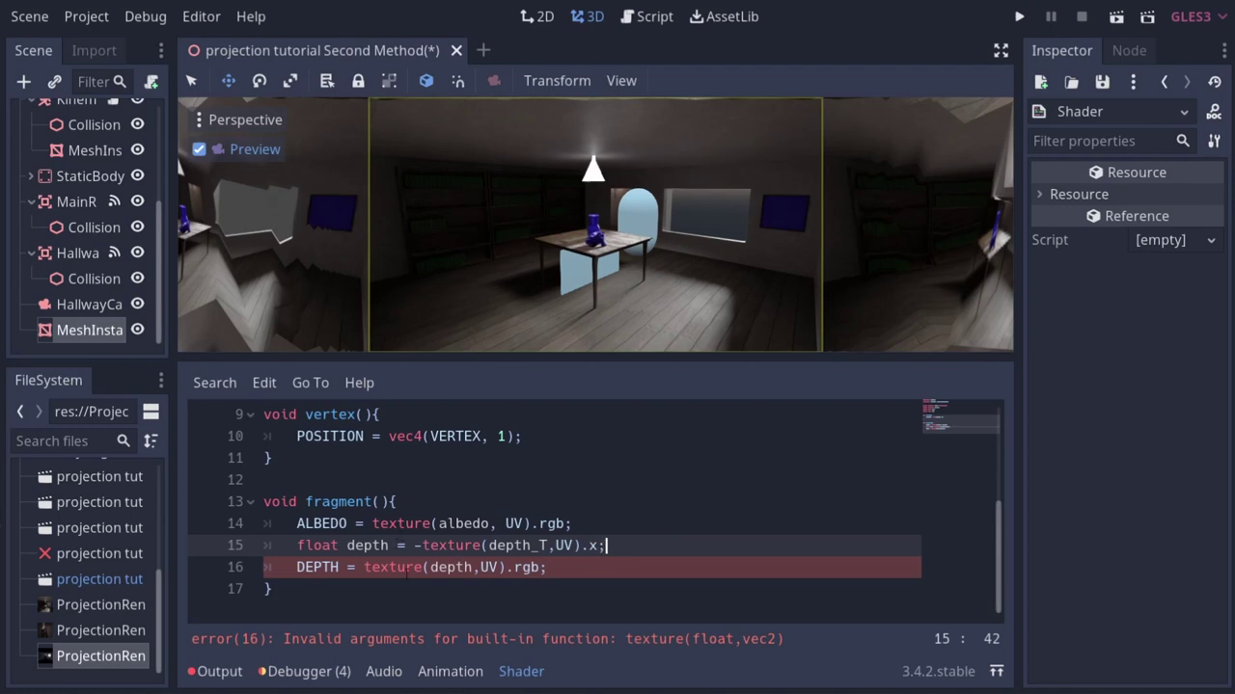
Replace the texture expression in the DEPTH assignment with the depth variable, so the line reads DEPTH = depth;.
drag(366, 567, 541, 570)
text(depth;)
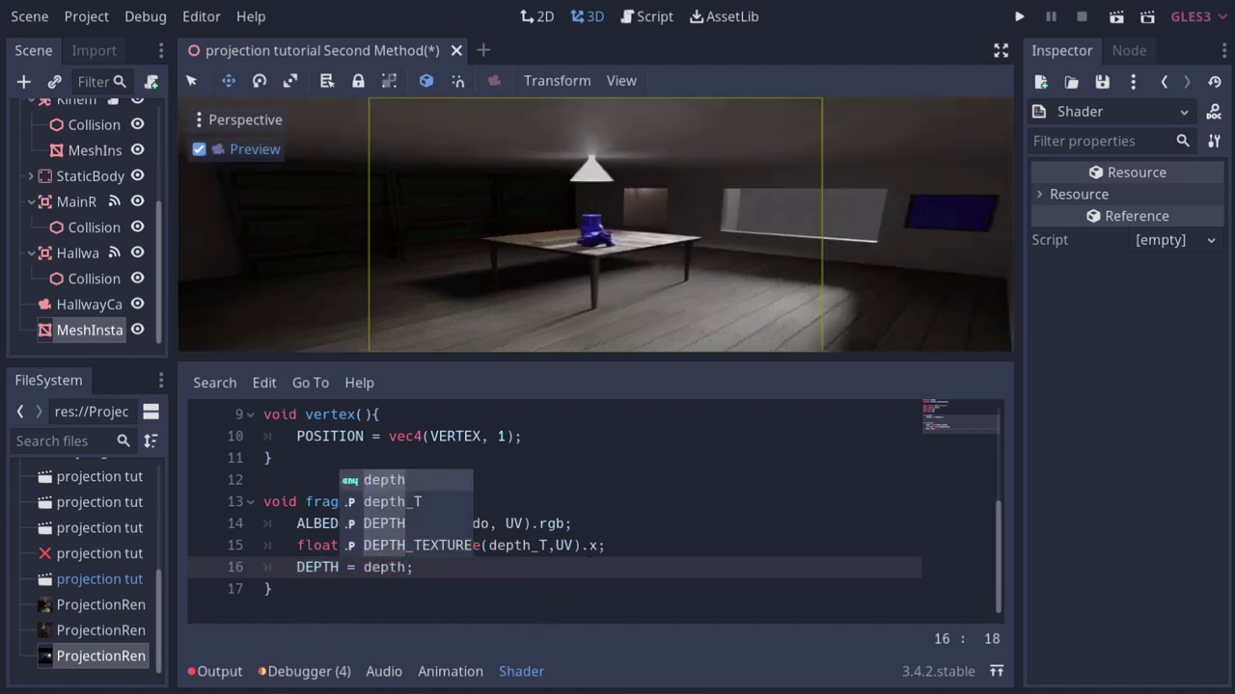
click(467, 579)
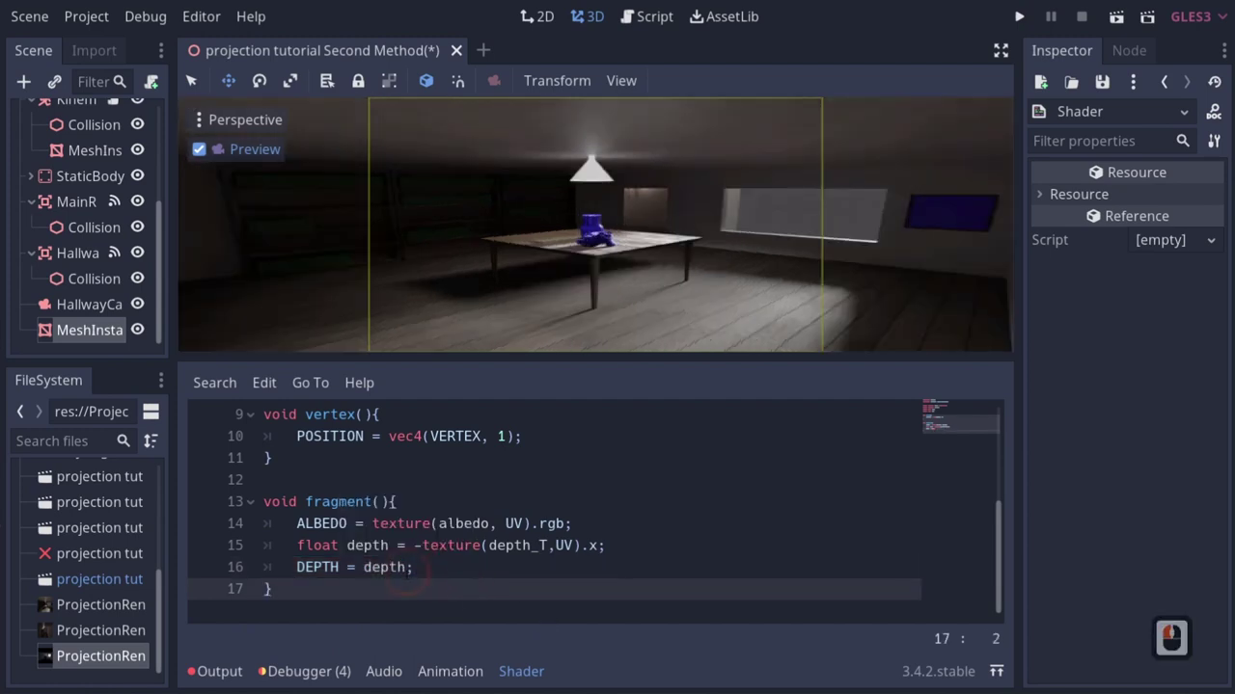
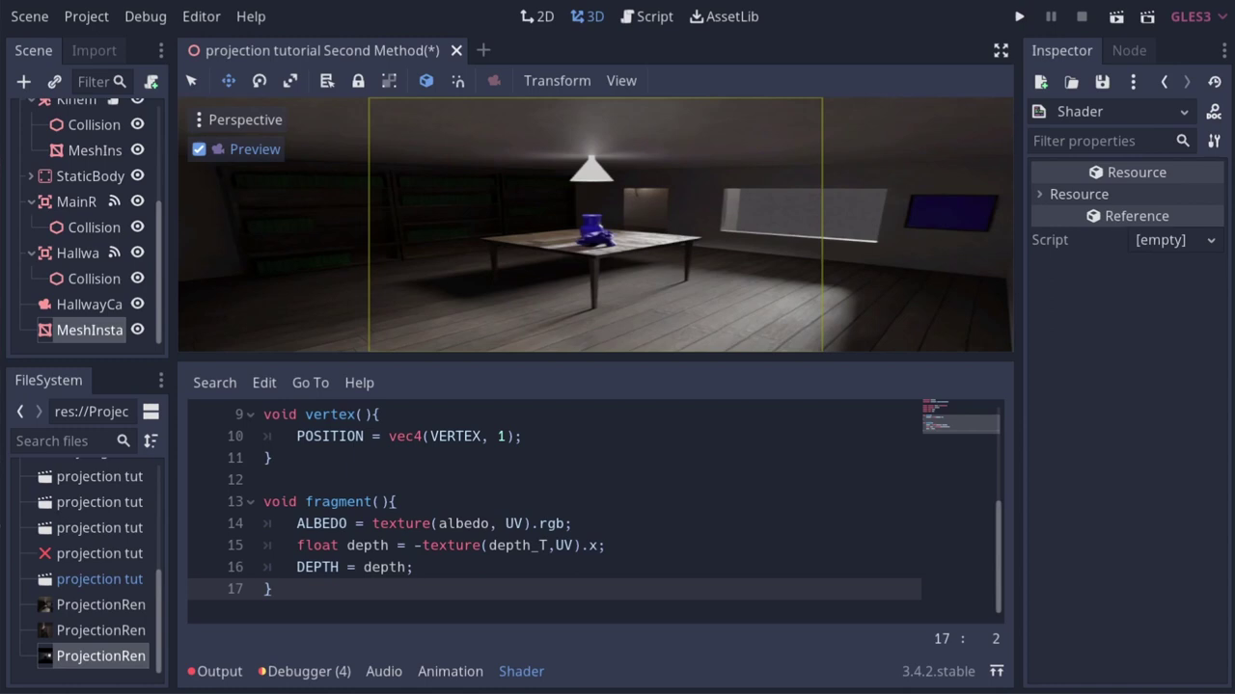
Insert a line below the float depth declaration and begin it with "vec4 temp = vec4".
click(614, 546)
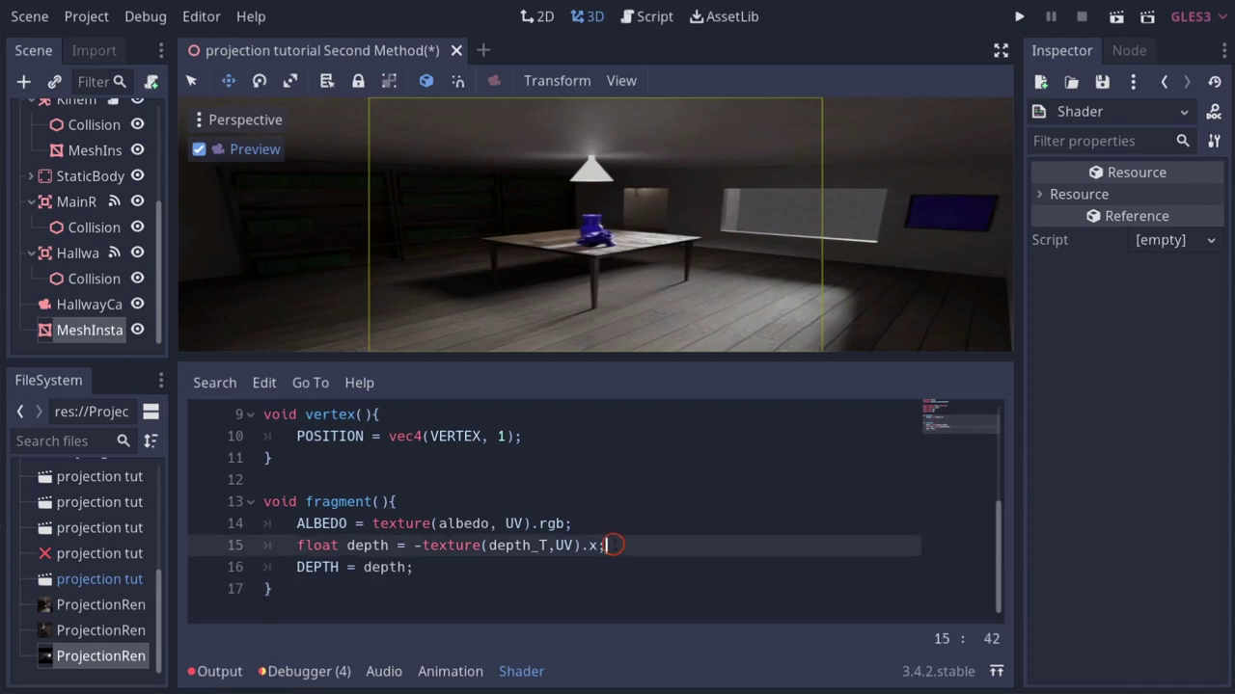
key(Return)
text(vec)
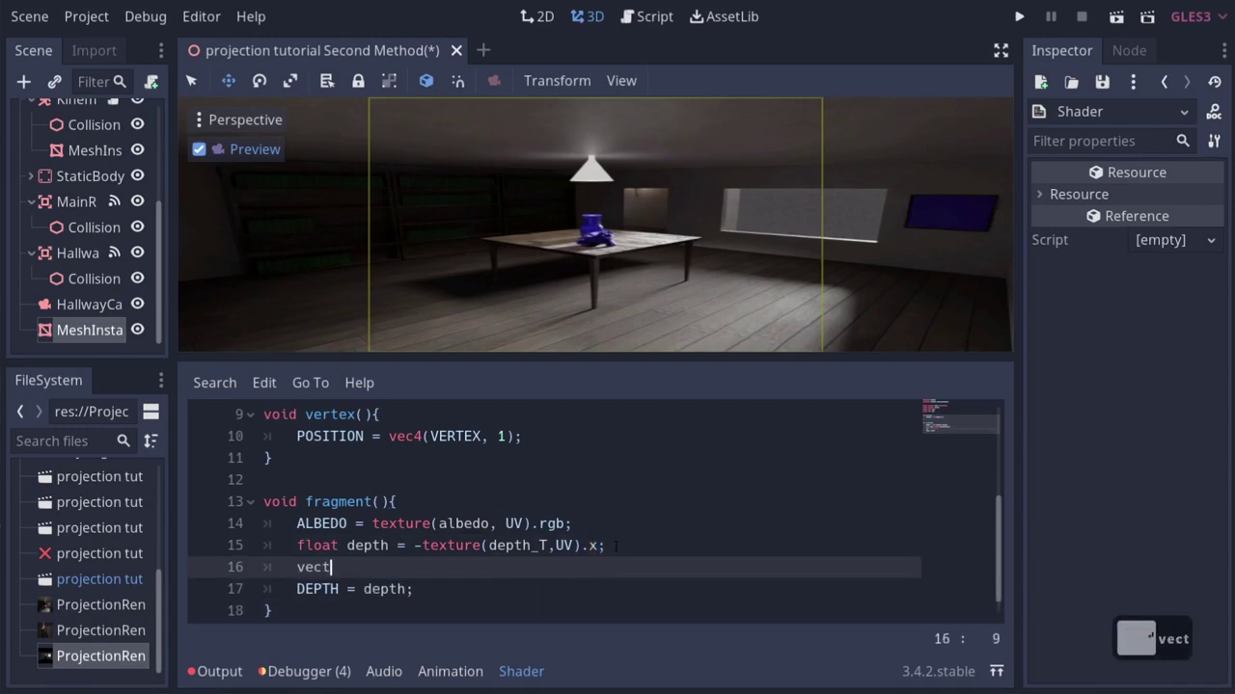
text(4)
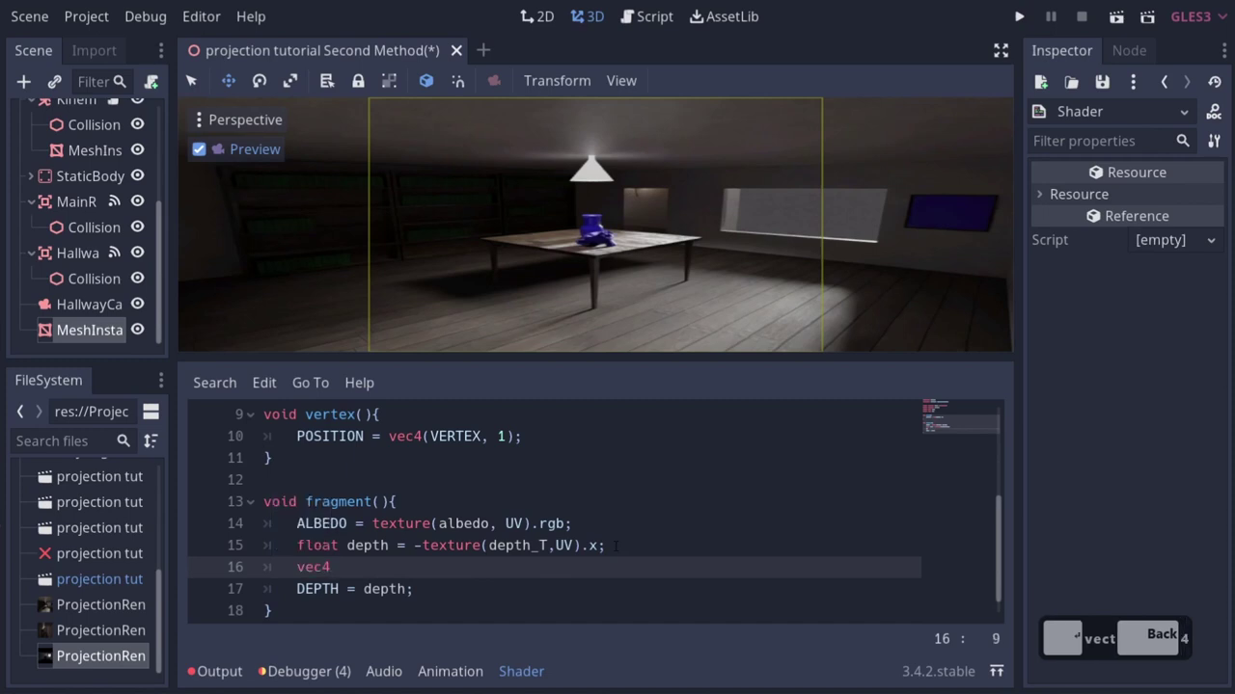
text( temv)
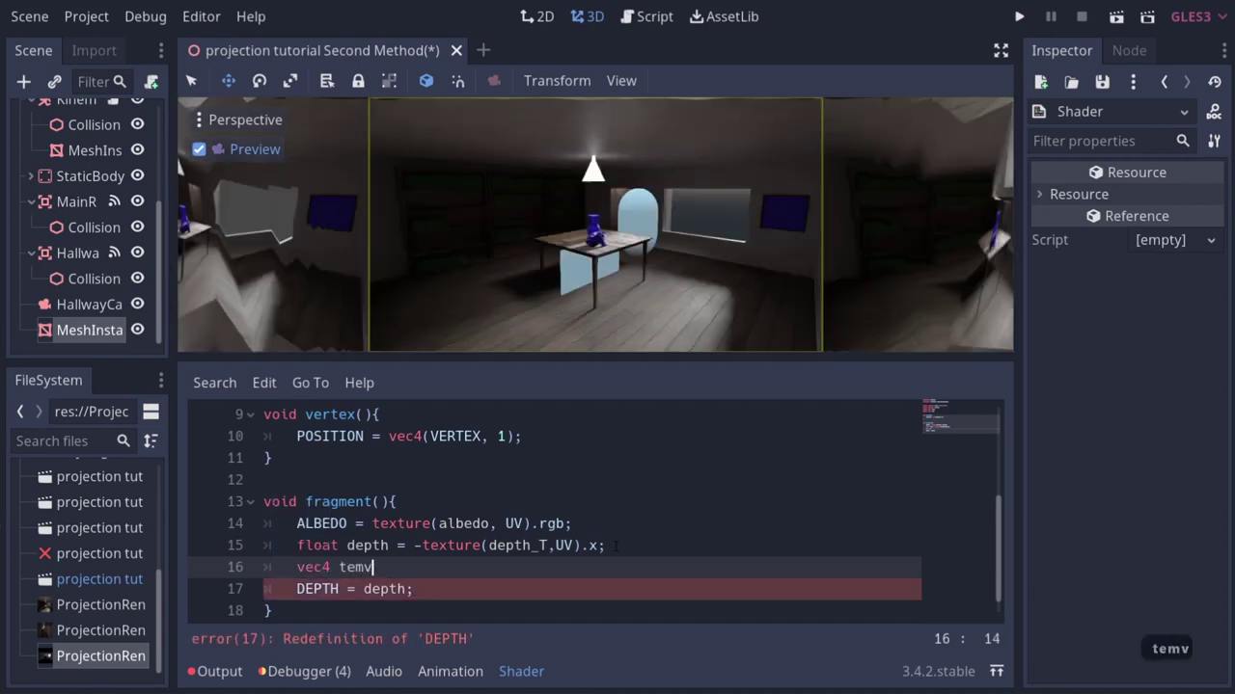
key(BackSpace)
text(p = ver)
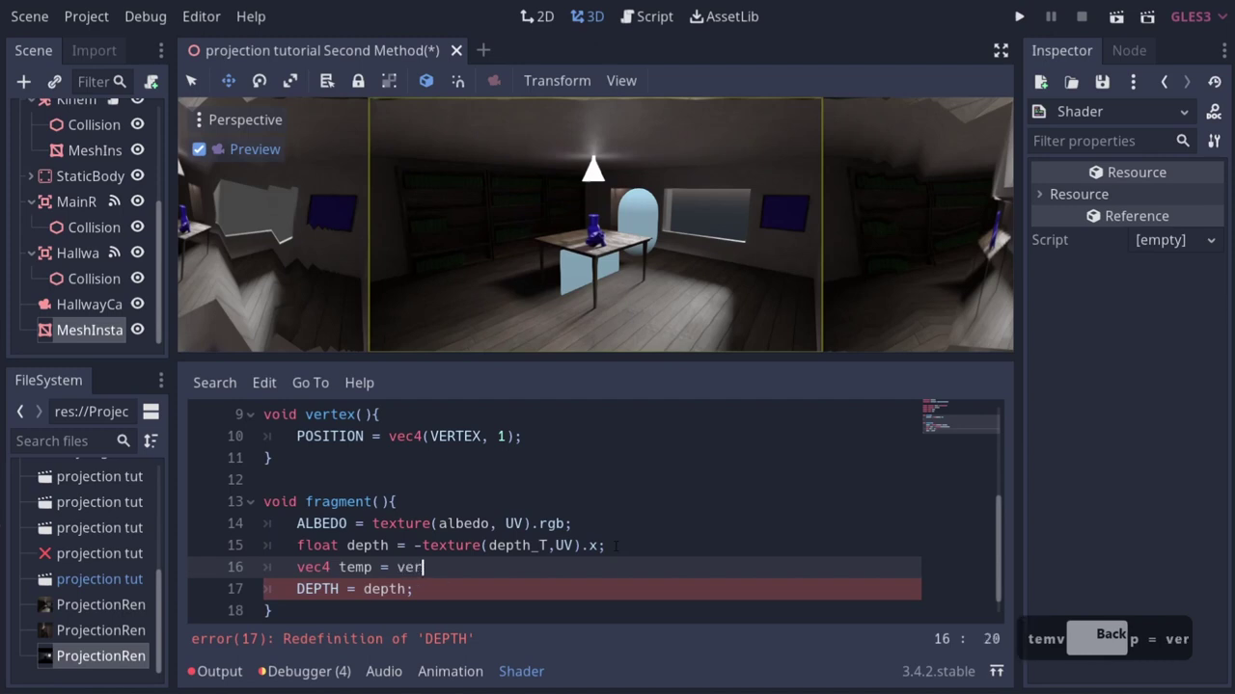
key(BackSpace)
text(x)
key(BackSpace)
text(c4)
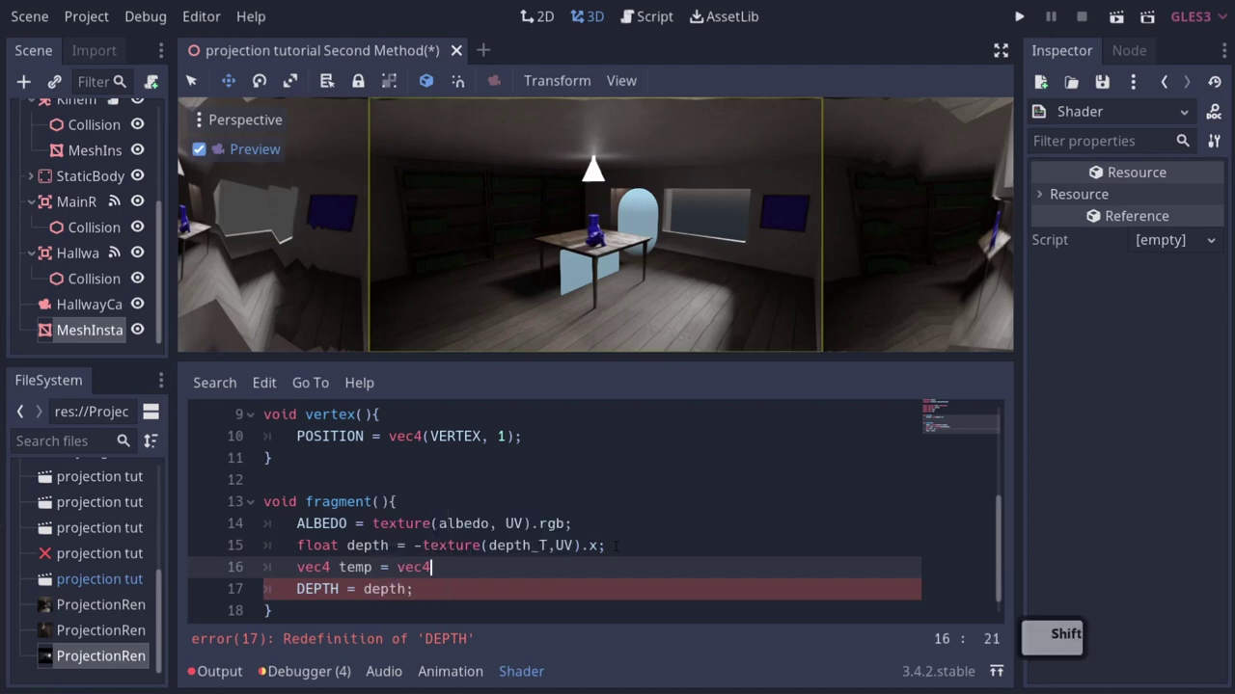
Give the temp vector's vec4 constructor the arguments (0,0,(depth),1).
text((0,0)
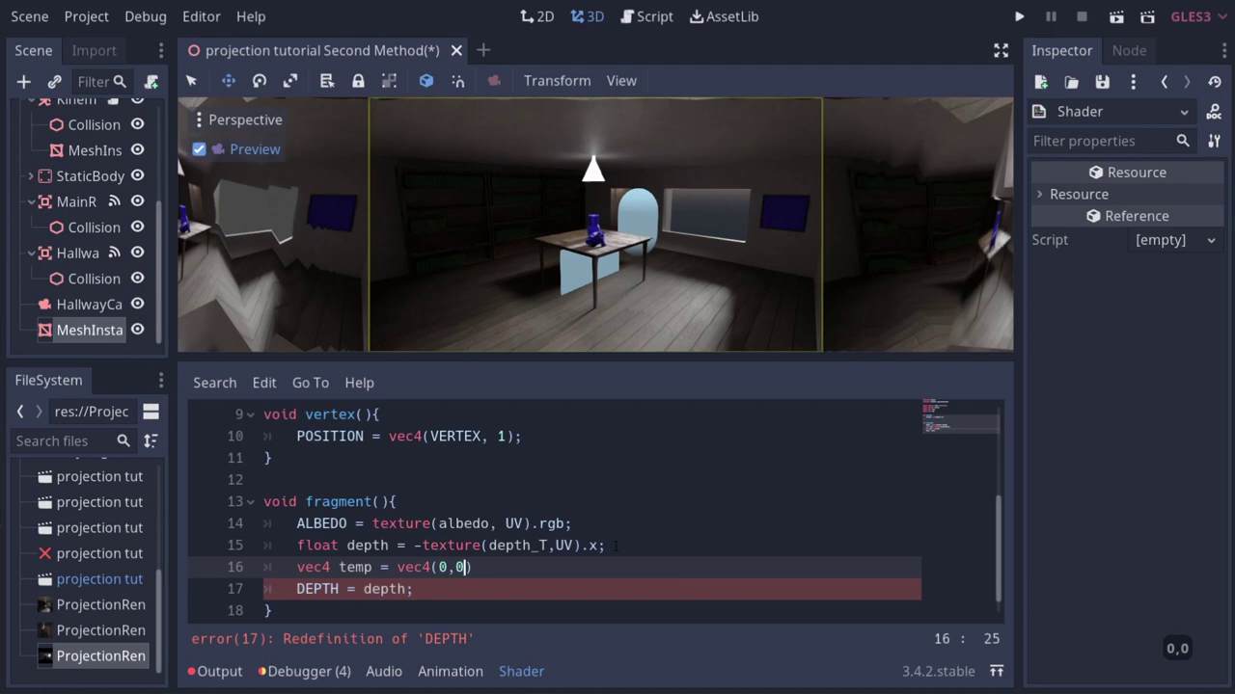
text(,)
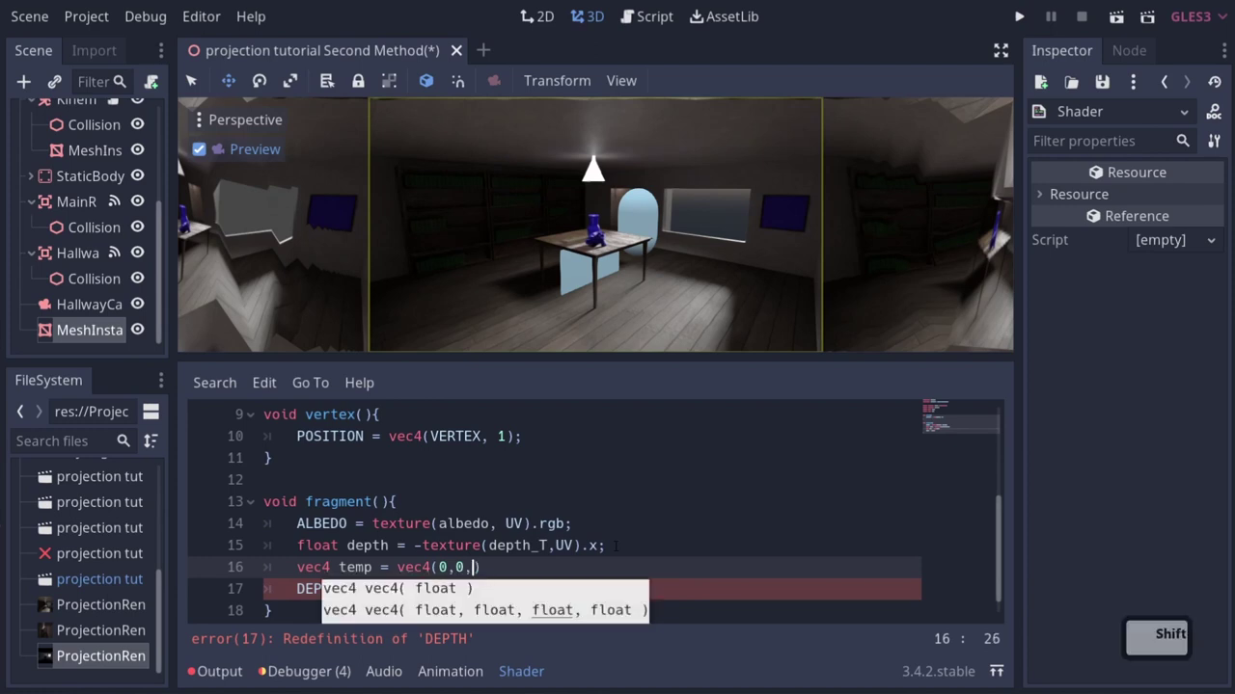
text(()
text(dep)
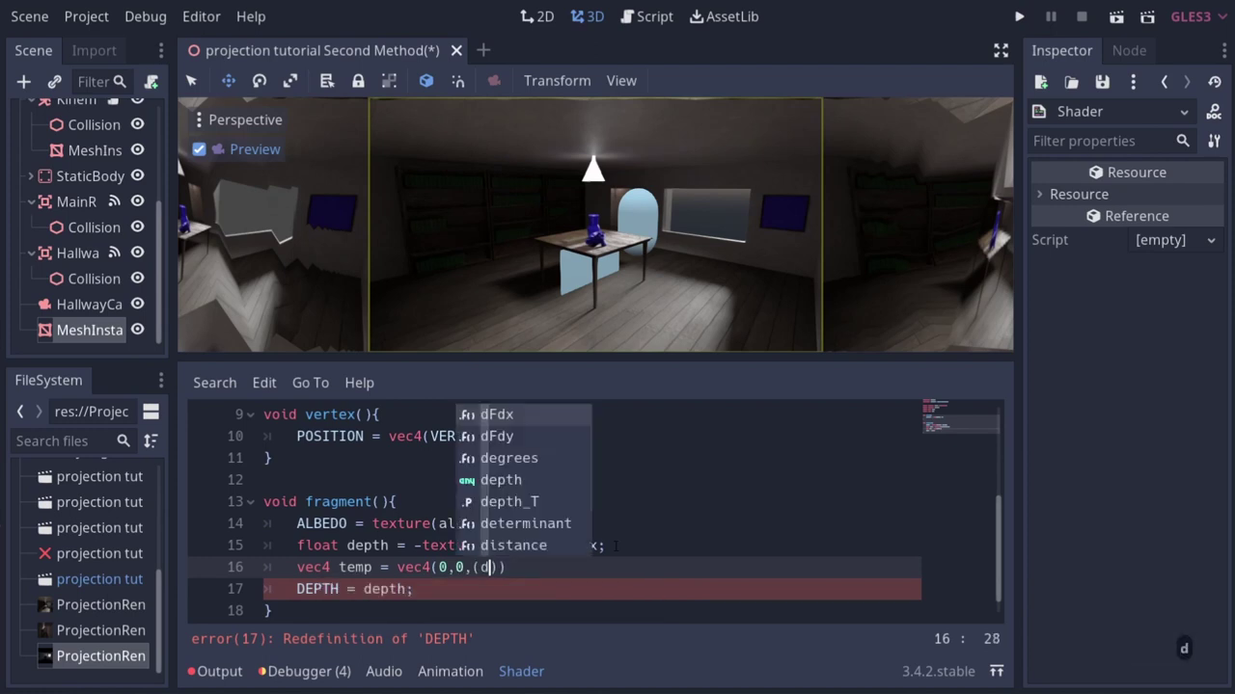
key(Tab)
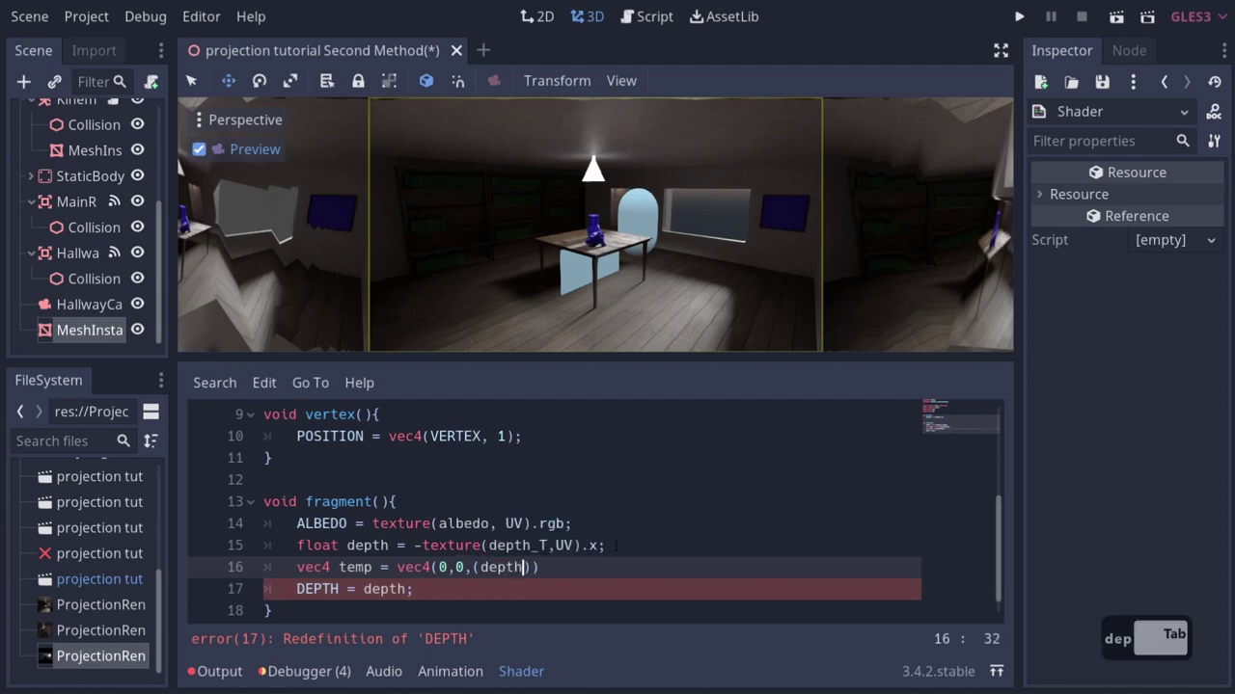
key(Right)
key(Right)
key(BackSpace)
text(,1))
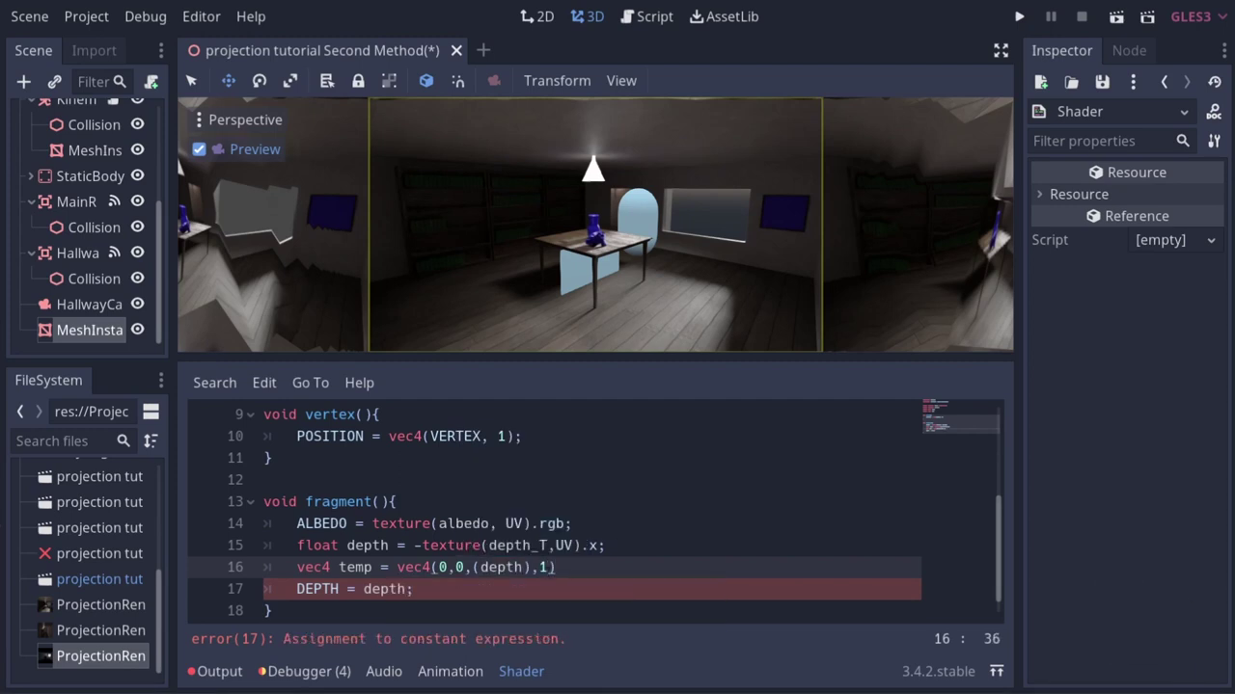
click(710, 566)
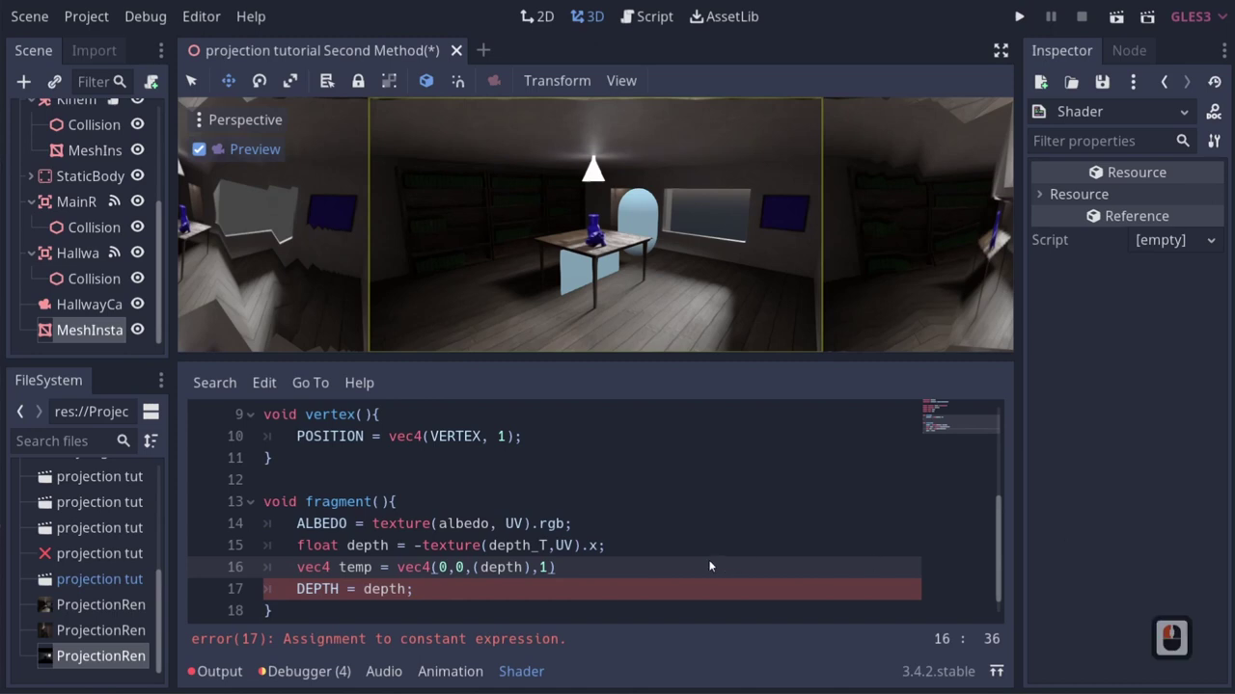
Below the temp declaration, add the line "vec4 clip_space = PROJECTION_MATRIX * temp".
click(605, 566)
key(Return)
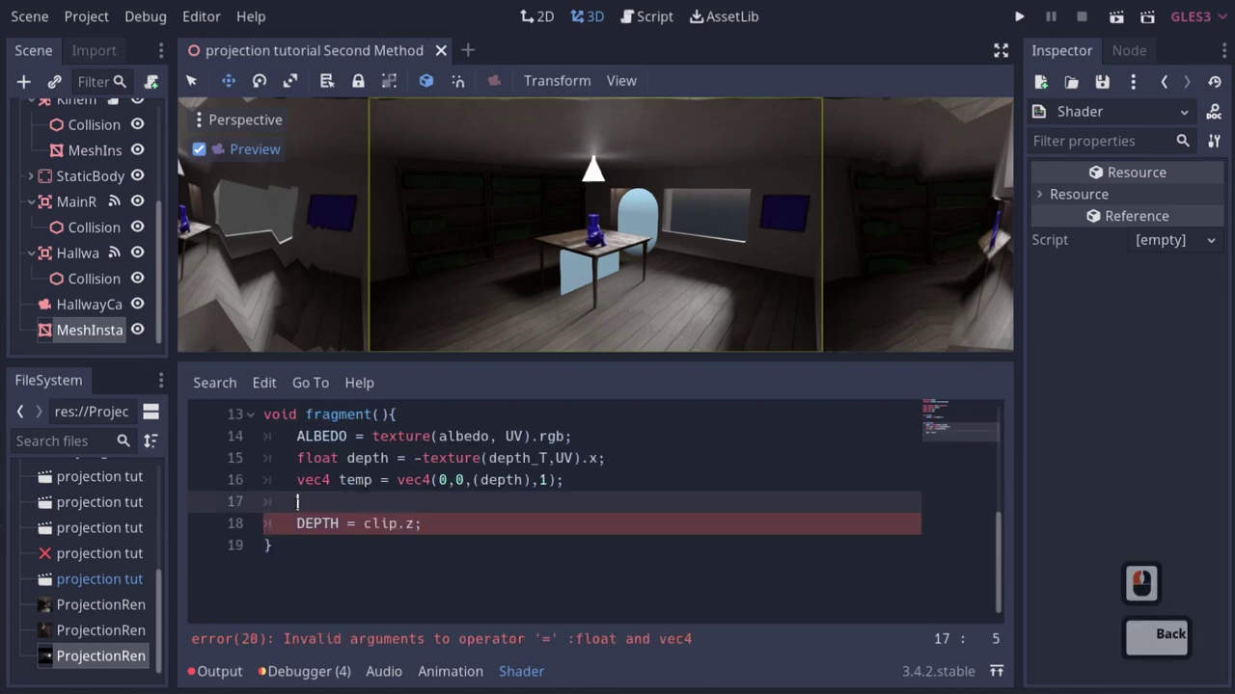
text(vec)
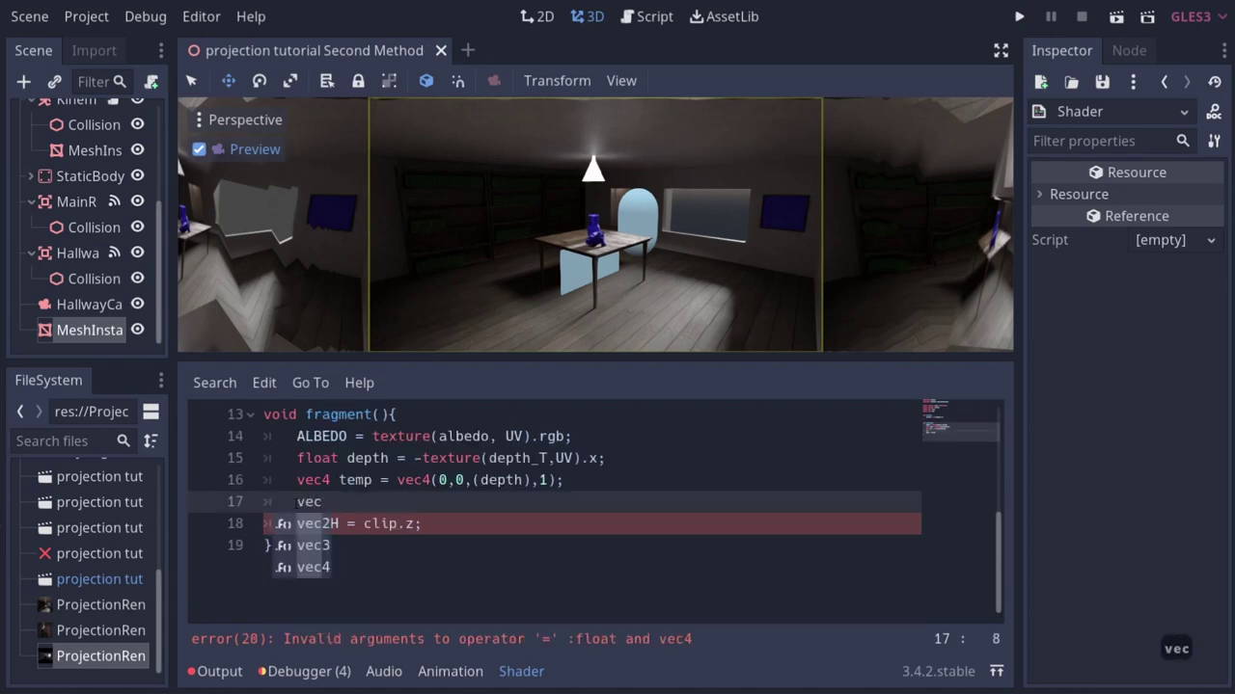
text(5)
key(BackSpace)
text(4 clip_))
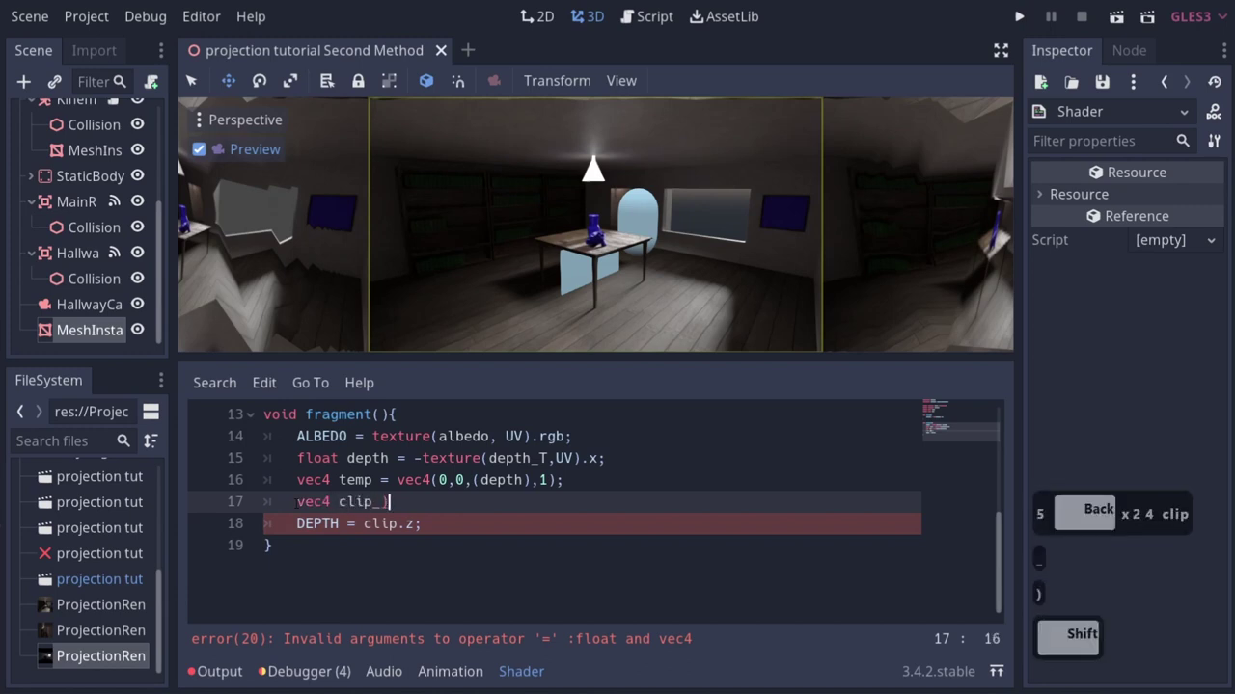
key(BackSpace)
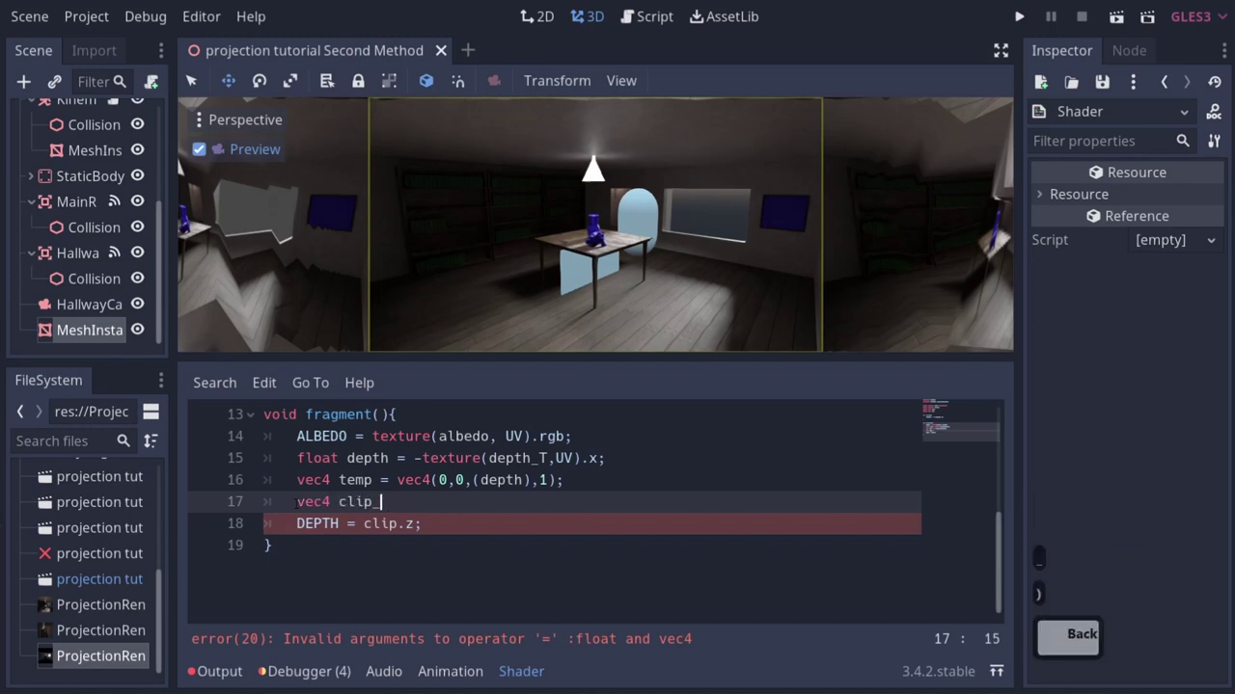
text(space )
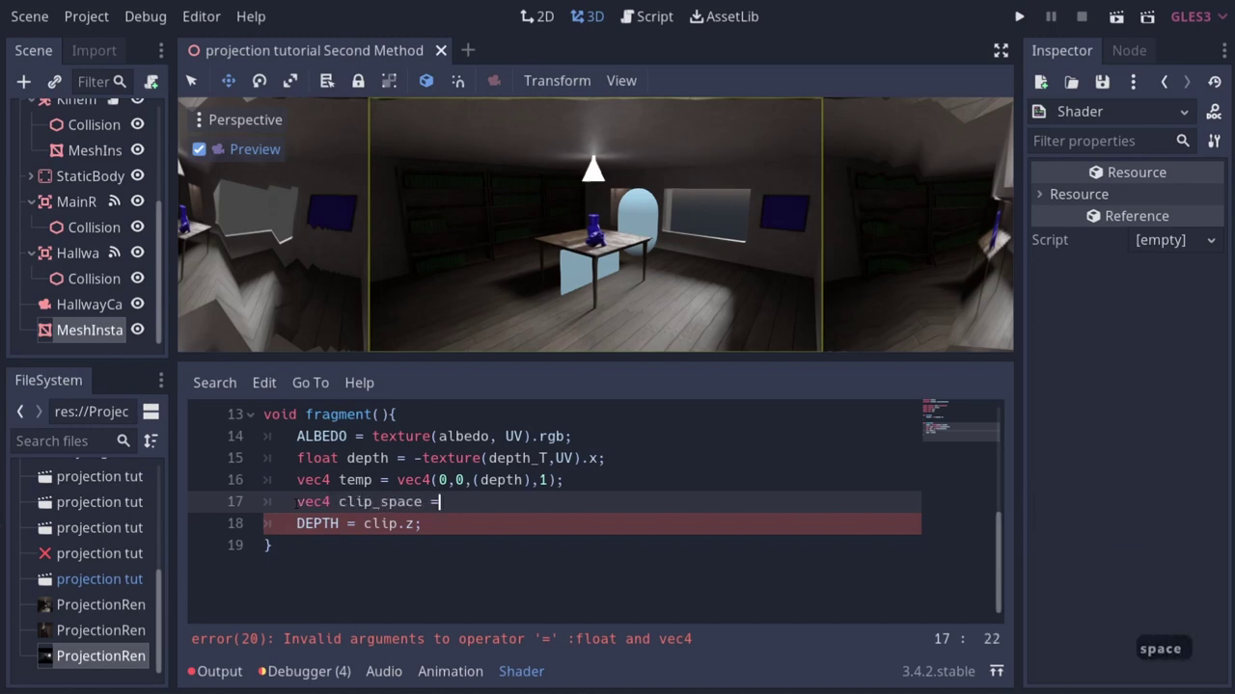
text(= Proj)
key(Tab)
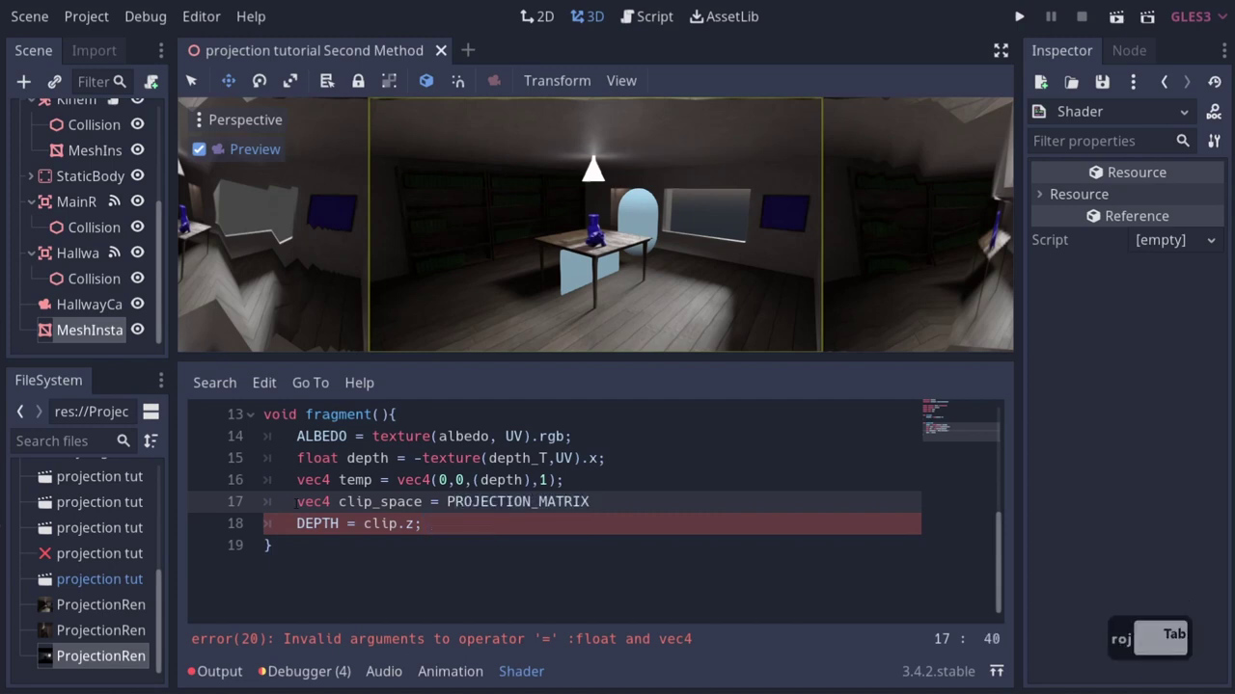
text(* t)
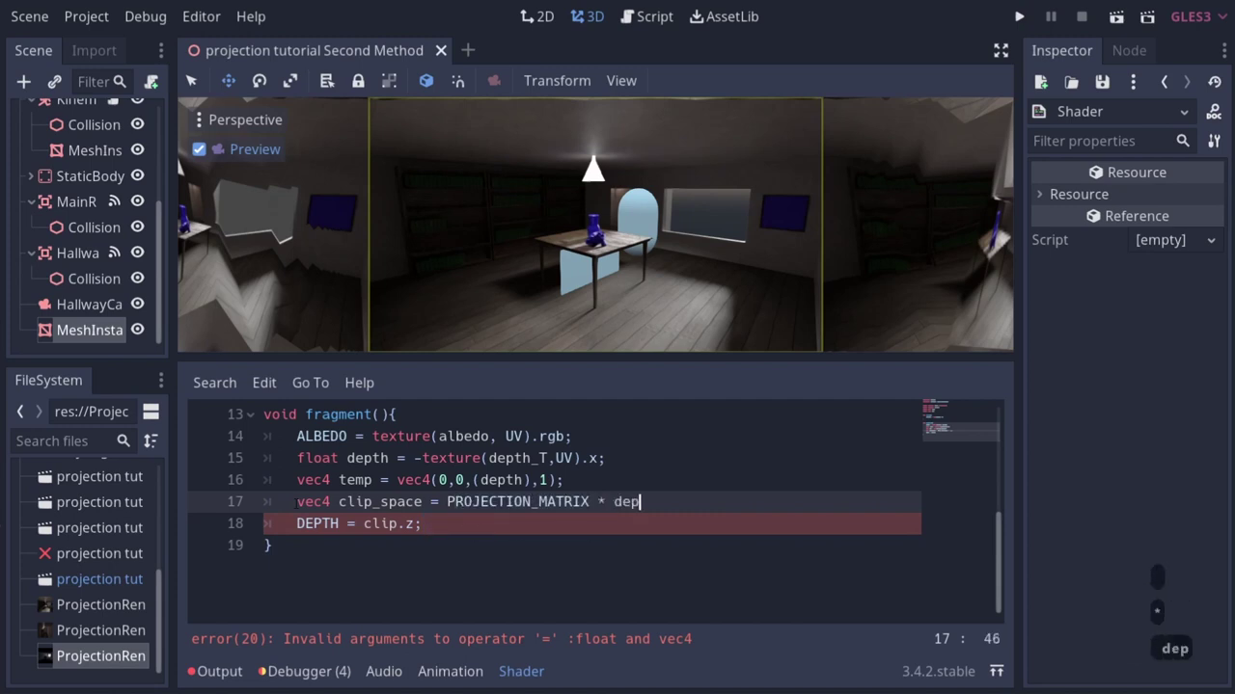
text(emp)
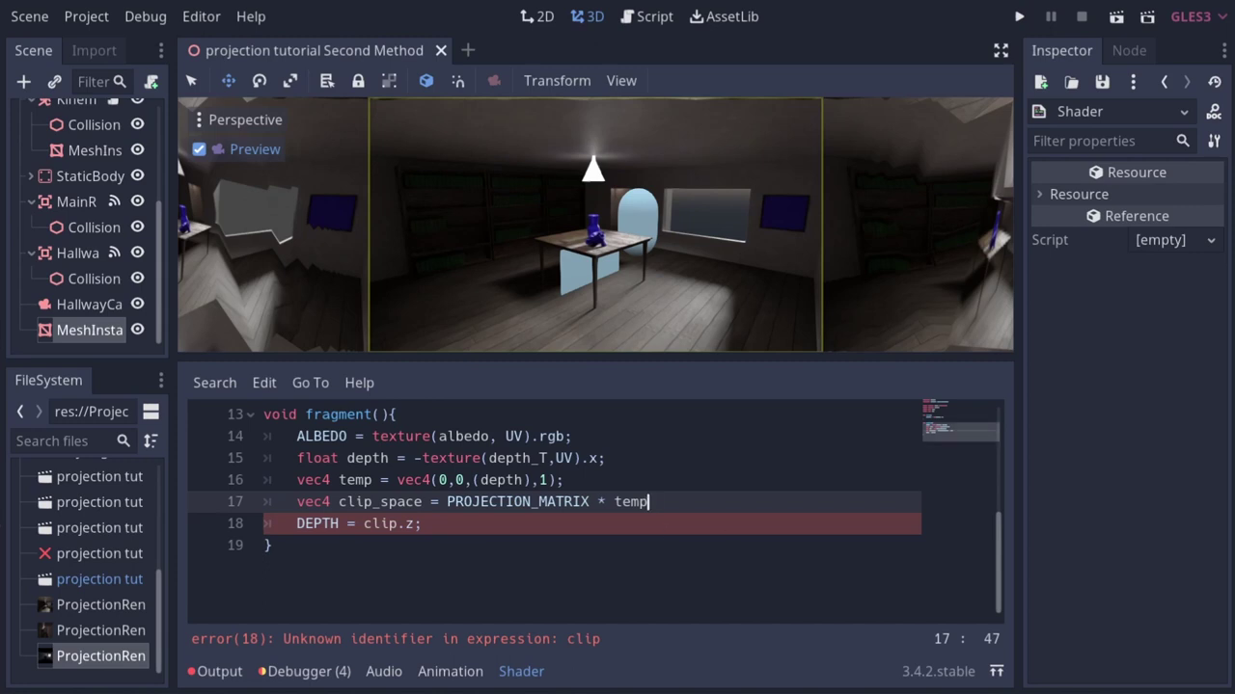
click(746, 498)
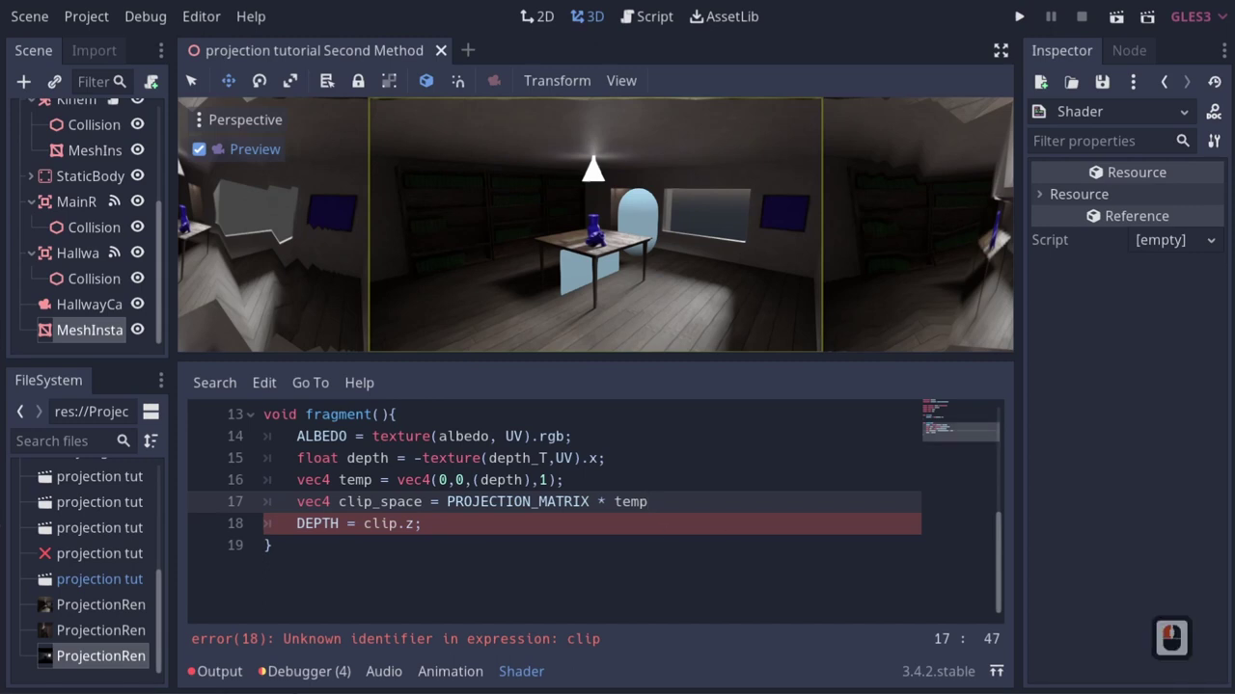
Add the line "clip_space.z /= clip_space.w;" below the clip_space declaration and end that declaration with a semicolon.
click(684, 505)
key(Return)
text(clip)
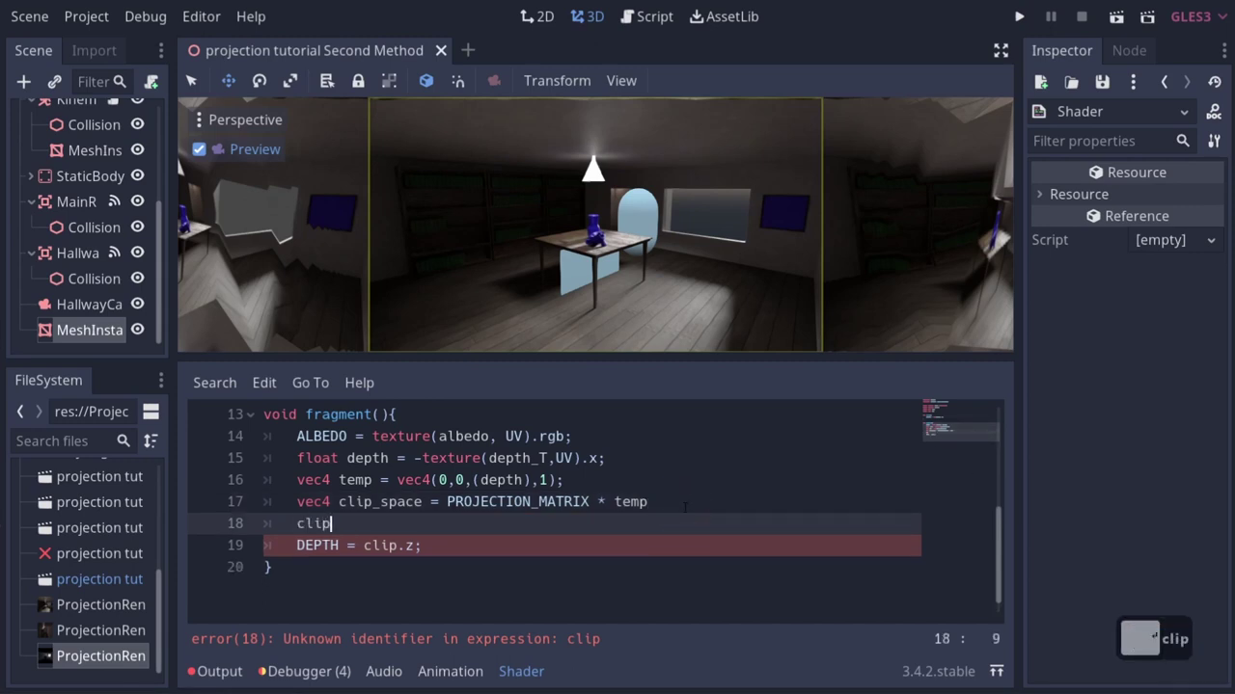
text(_spac)
key(BackSpace)
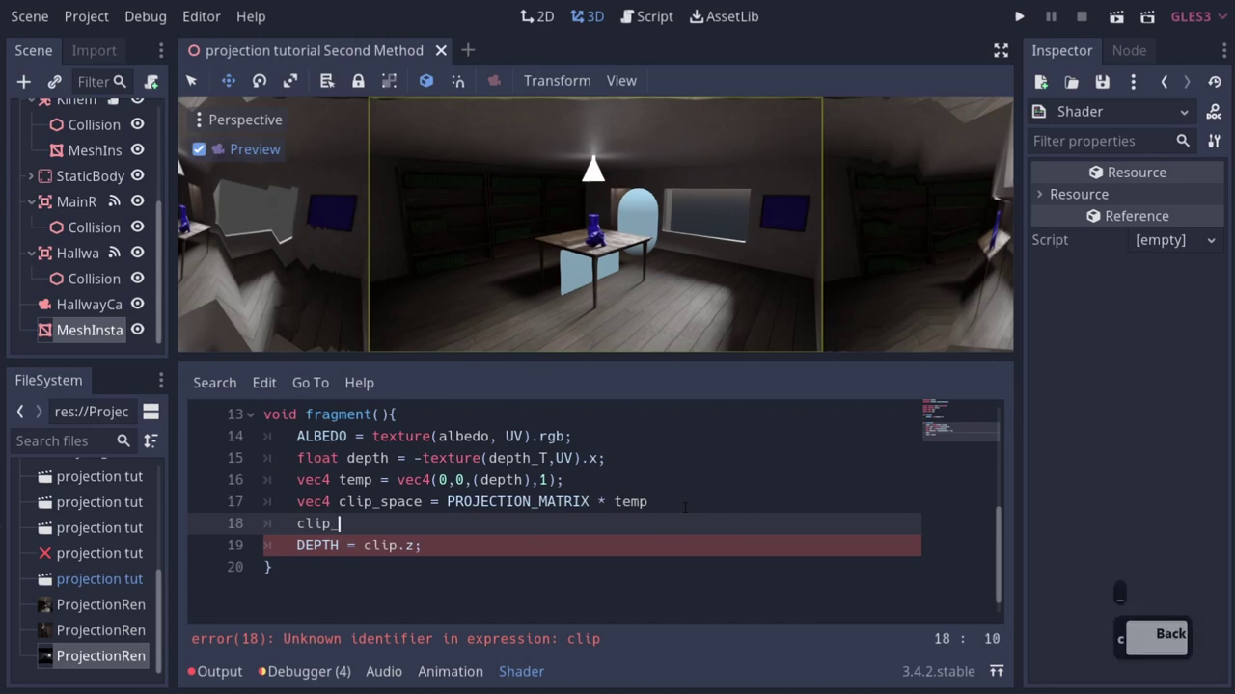
text(space.z )
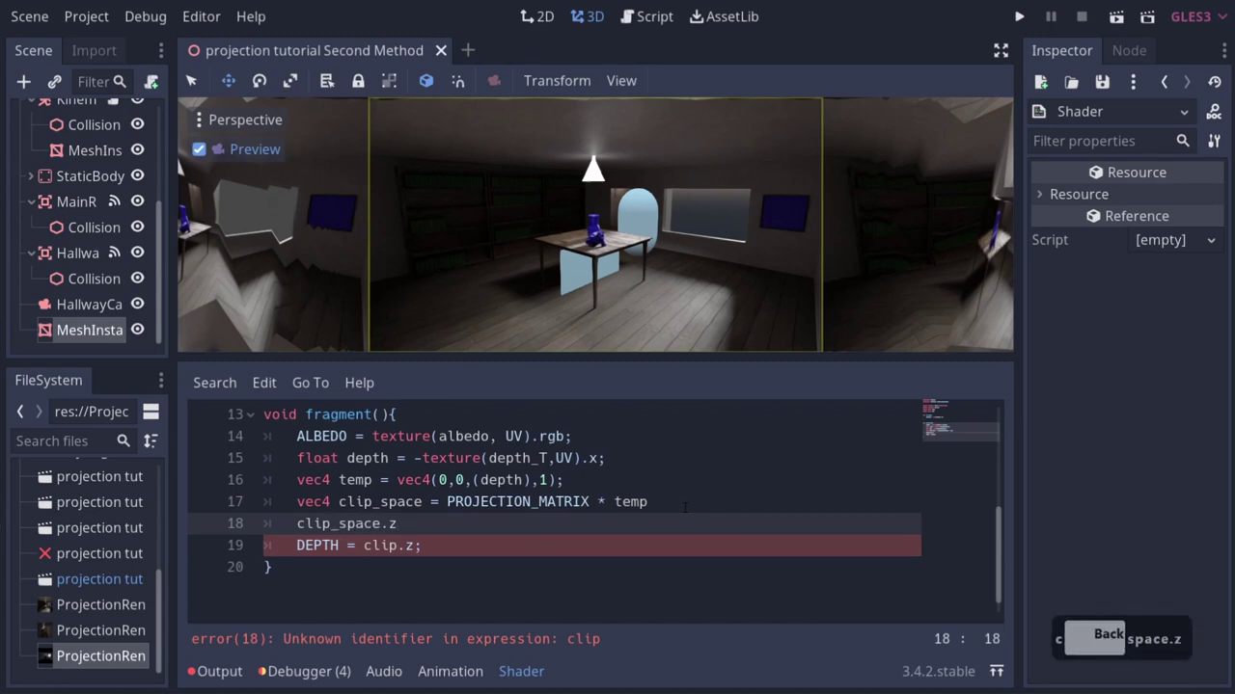
text(/= )
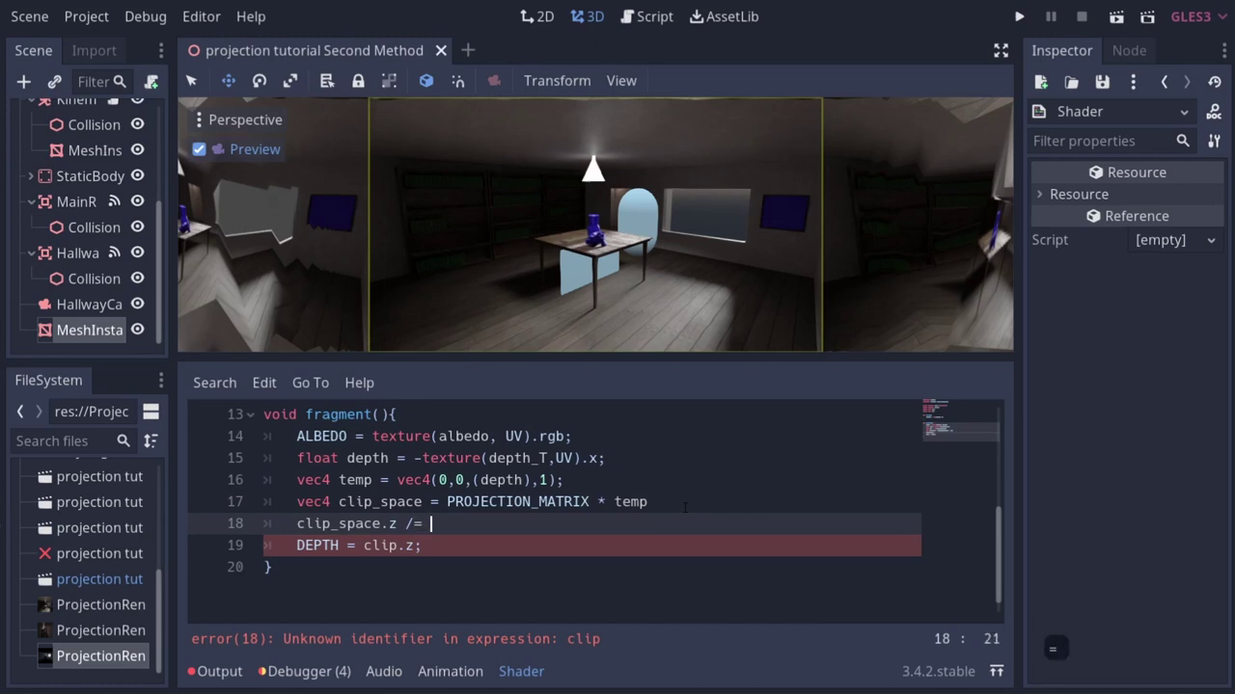
text(clip_space)
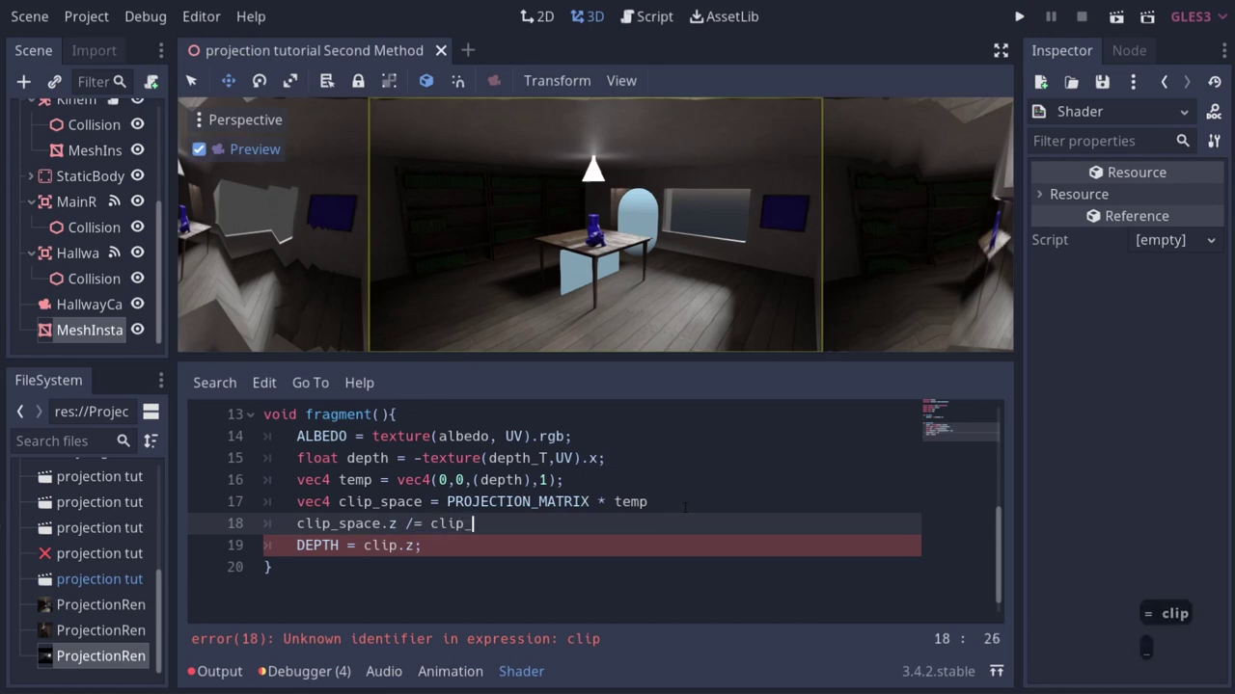
text(.w;)
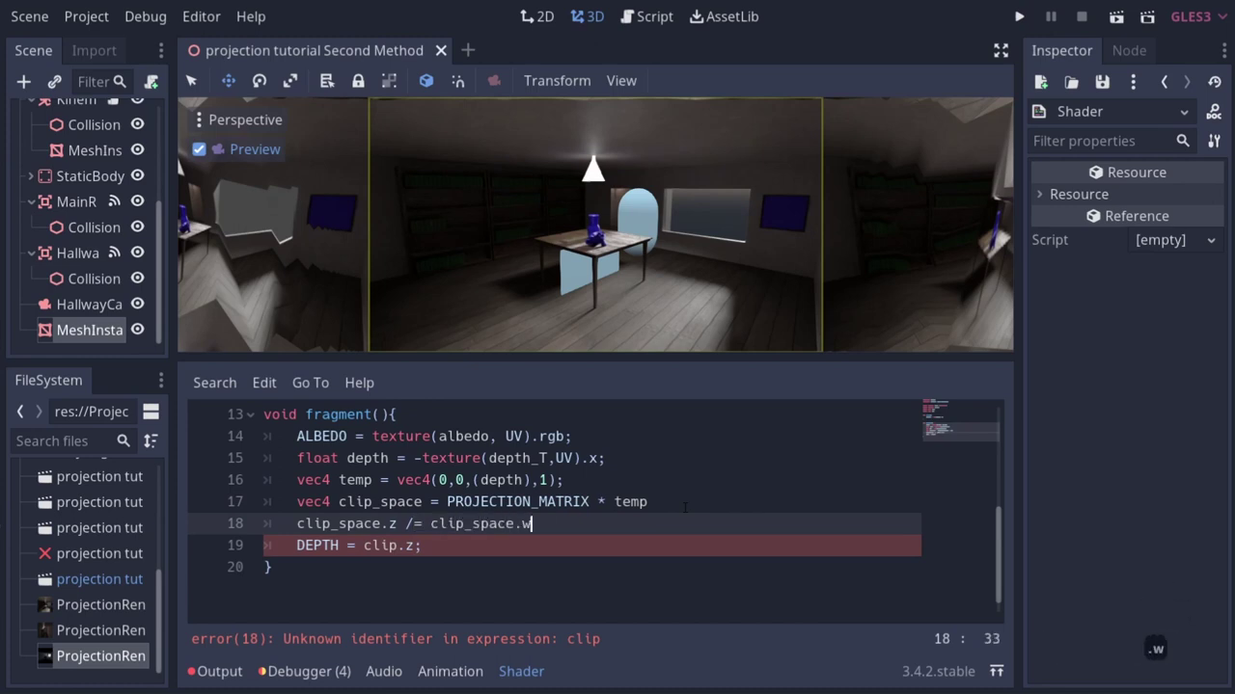
click(685, 501)
text(;)
Below the division by clip_space.w, add the line "clip_space.z = 0.5 * (clip_space.z + 1.0);".
click(692, 524)
key(Return)
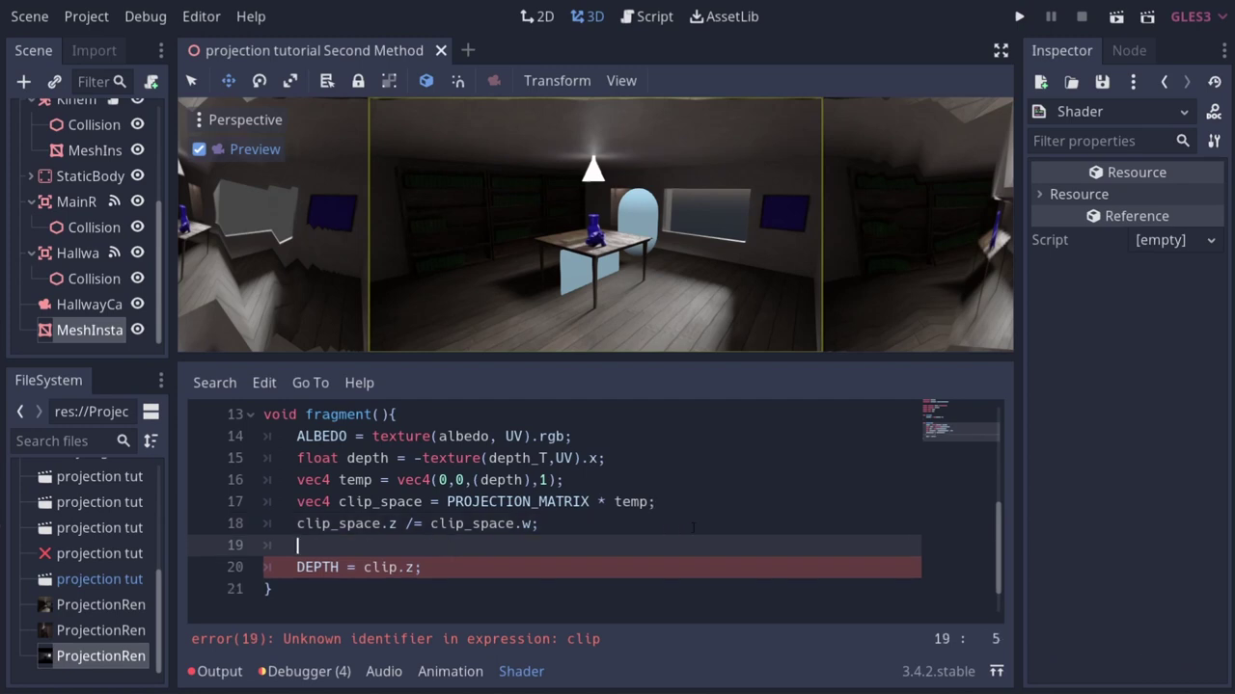
text(clip_space)
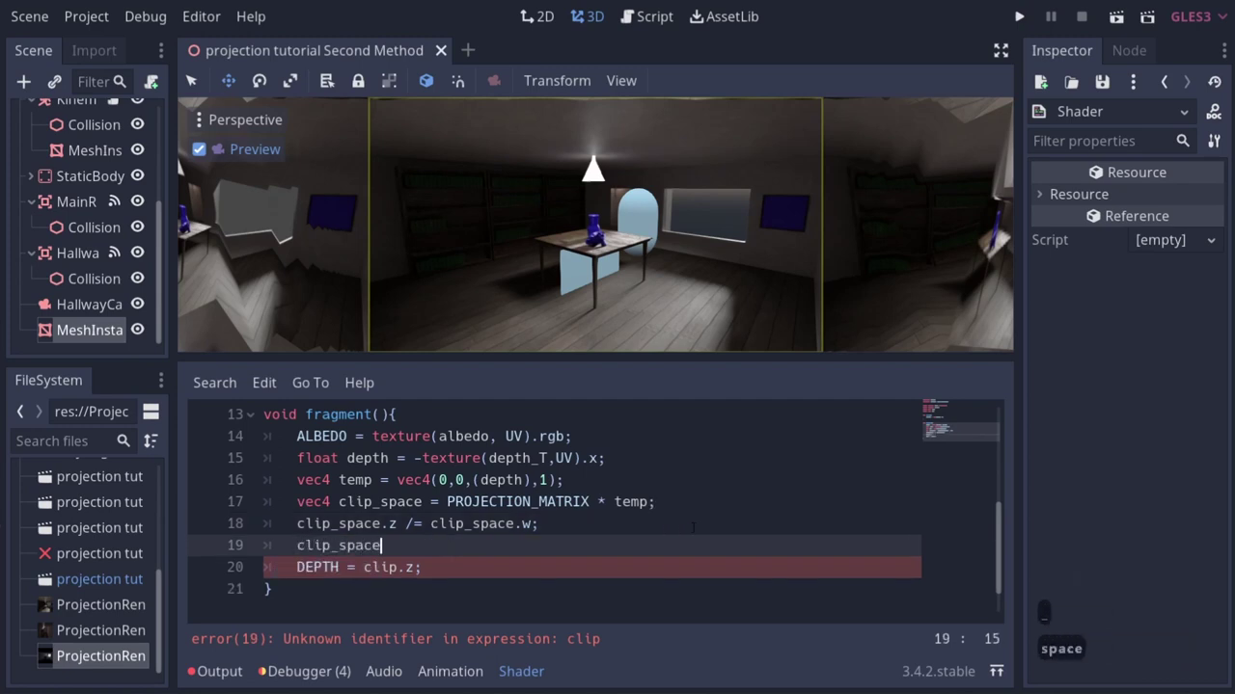
text(.z = )
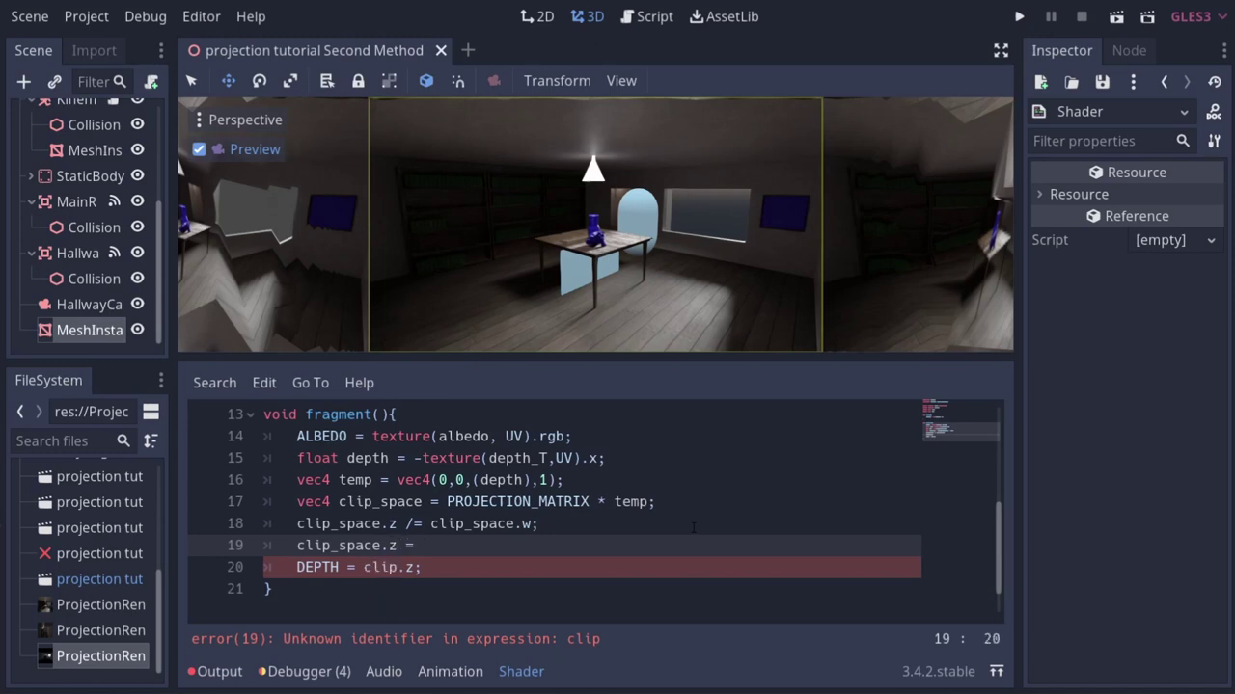
text(0.5)
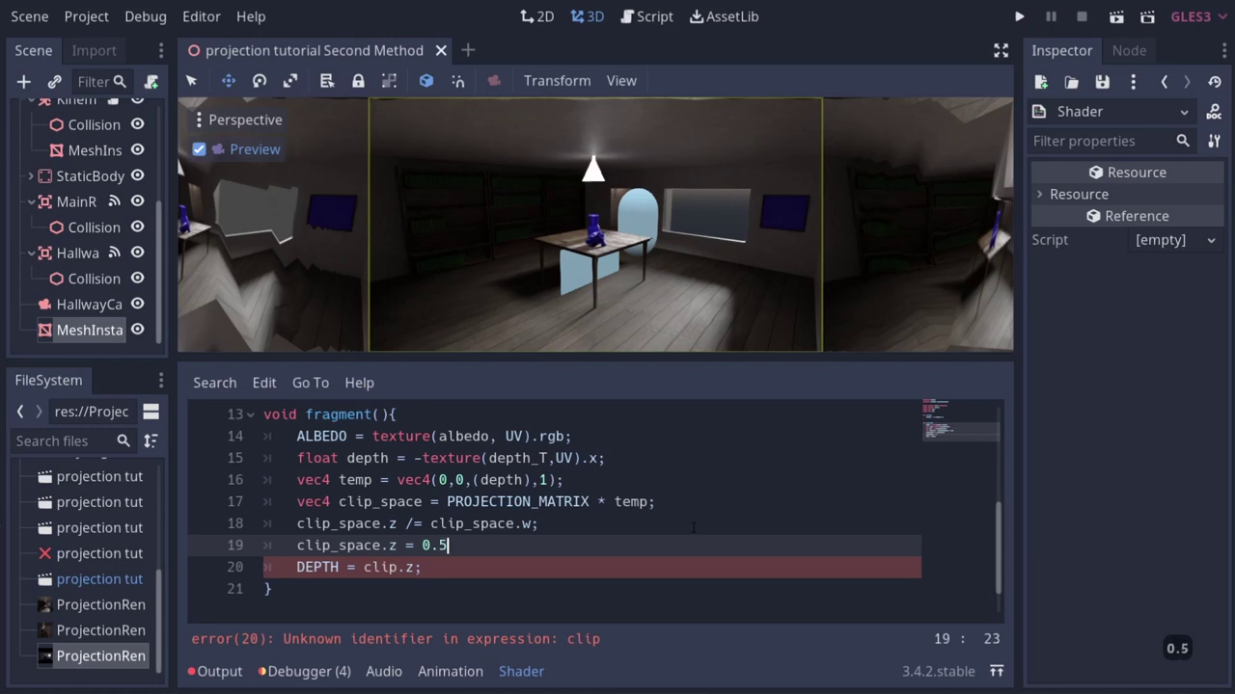
text( * )
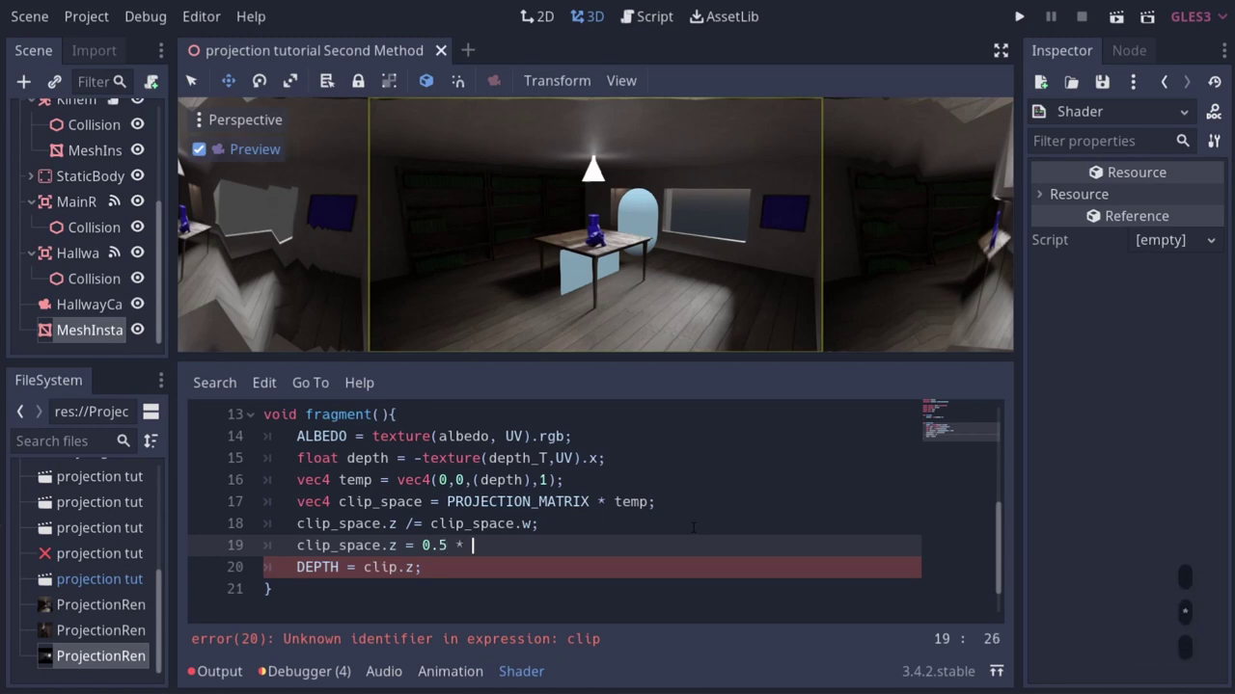
text((clip)
key(Tab)
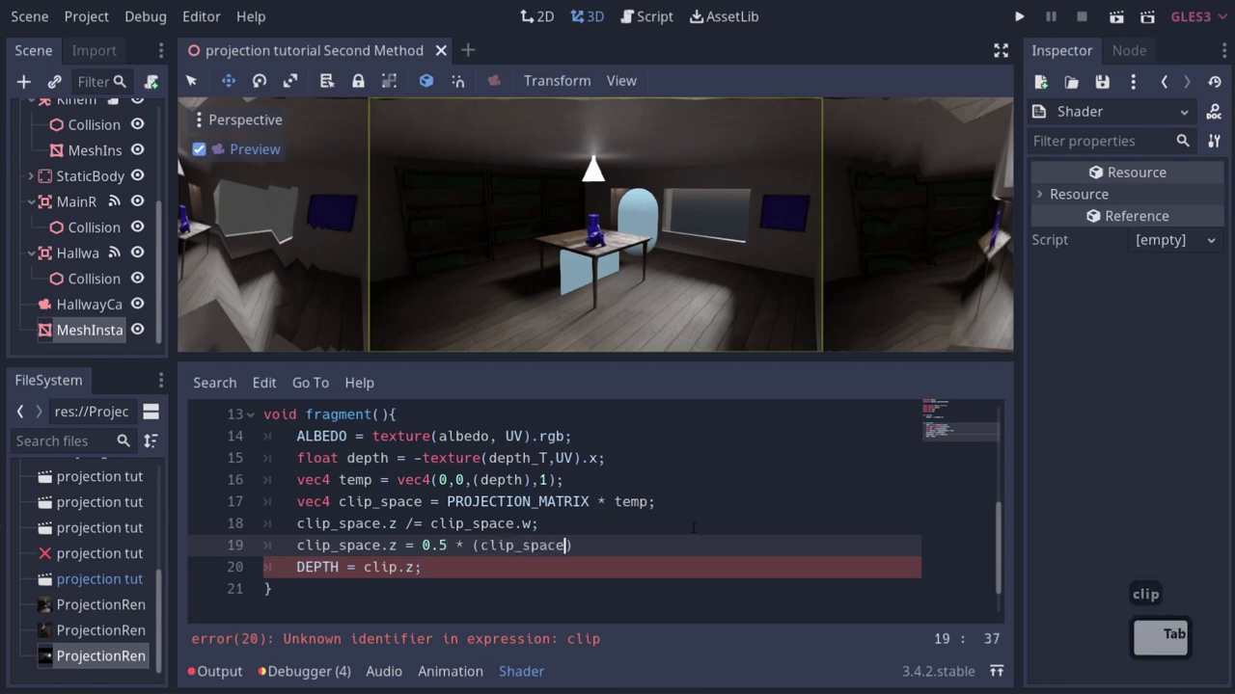
text(.z)
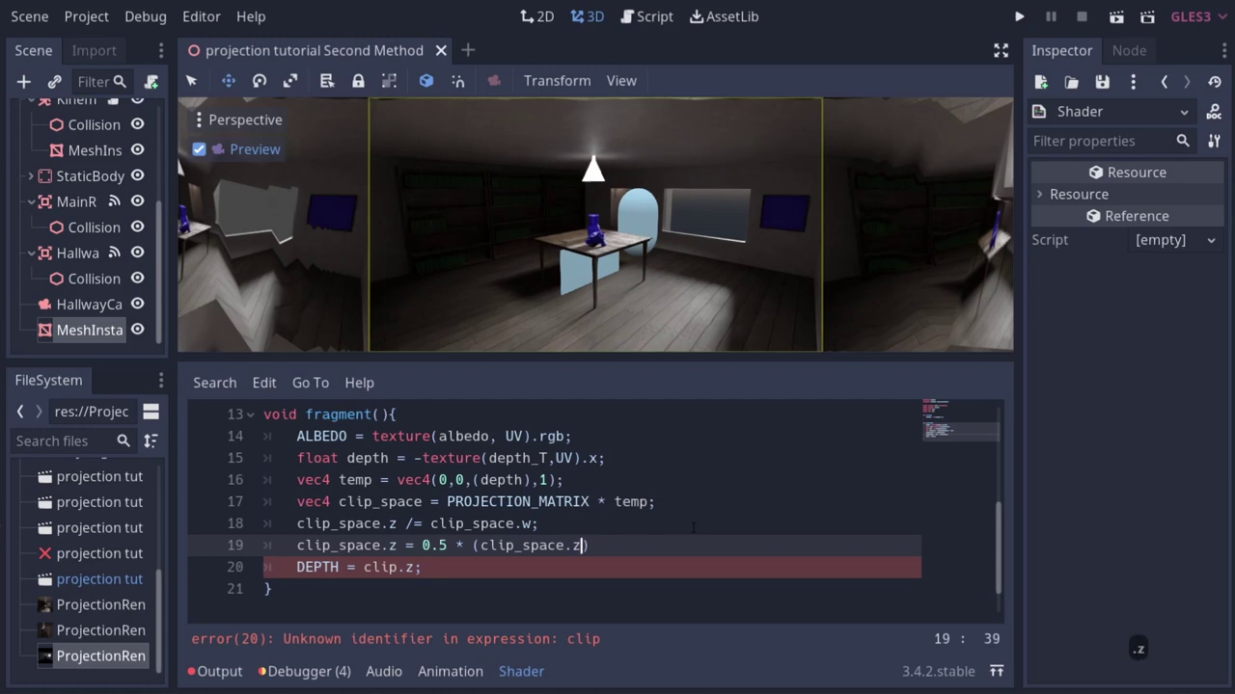
text( + 1.0);)
Change the DEPTH assignment so the line reads "DEPTH = clip_space.z;".
key(Down)
key(Left)
key(BackSpace)
key(BackSpace)
key(BackSpace)
key(BackSpace)
key(BackSpace)
key(BackSpace)
text(clip)
key(Tab)
text(.z)
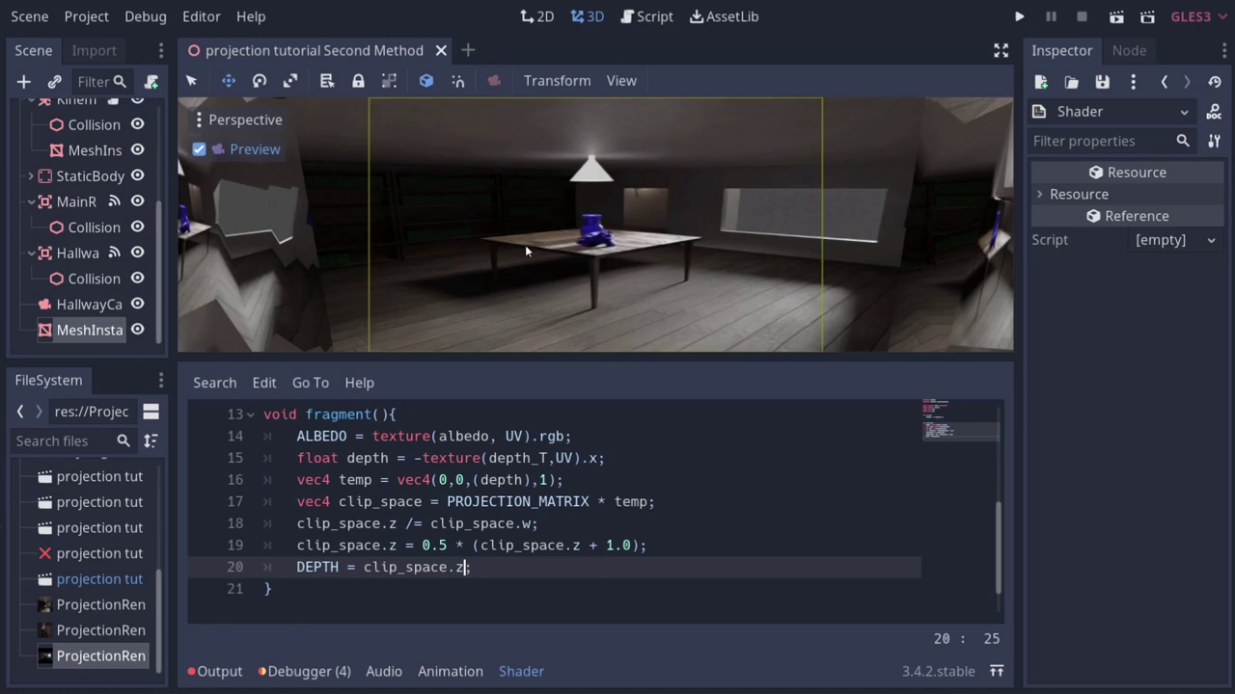
drag(579, 358, 621, 377)
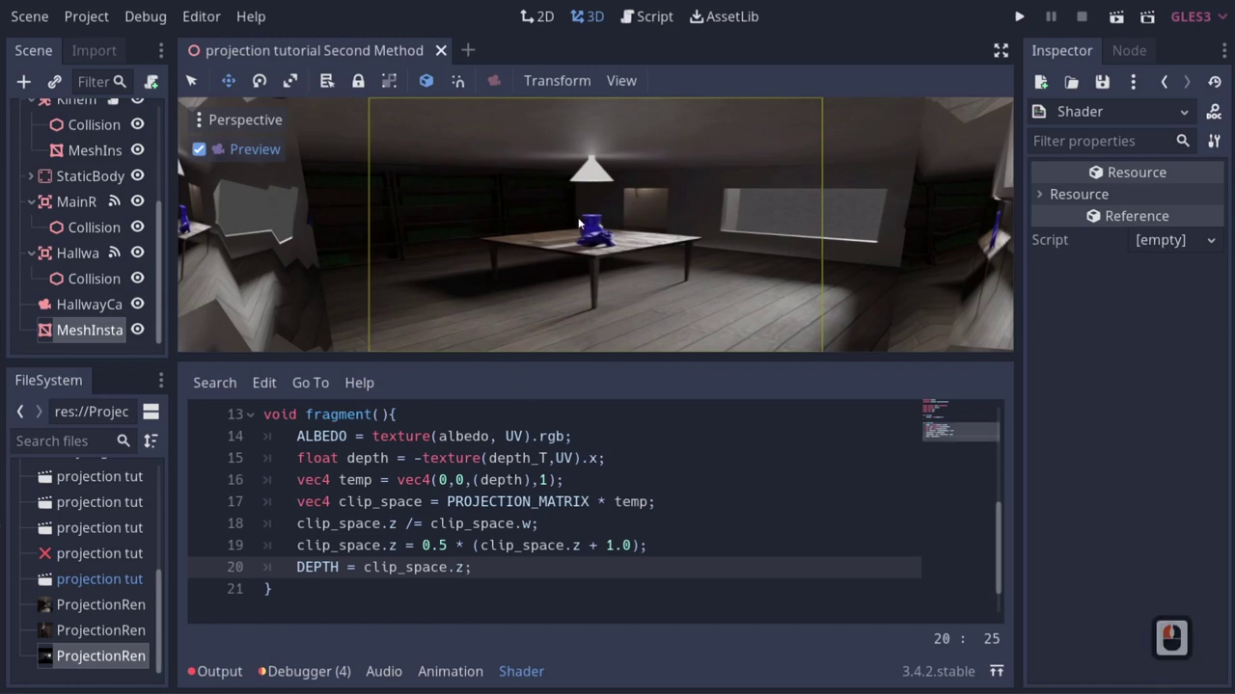
Extend the temp vector's third component to (depth * (far - near) - near) and save the work.
click(501, 484)
double_click(502, 484)
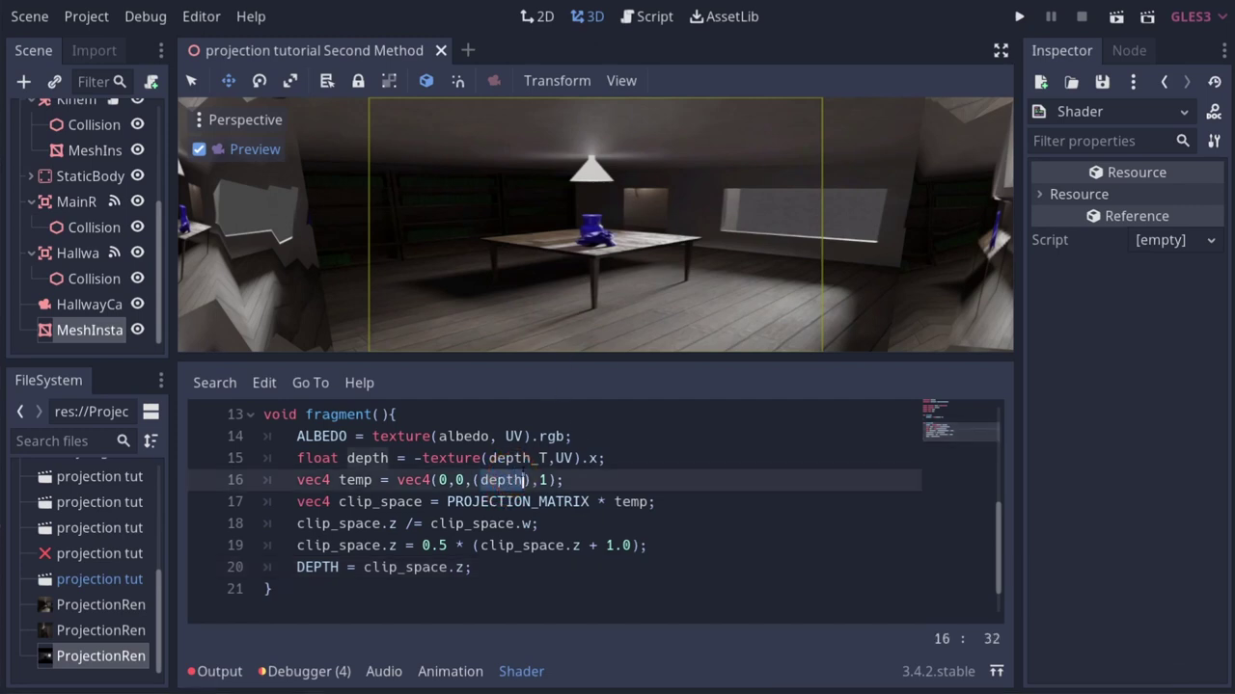
click(522, 479)
text(* )
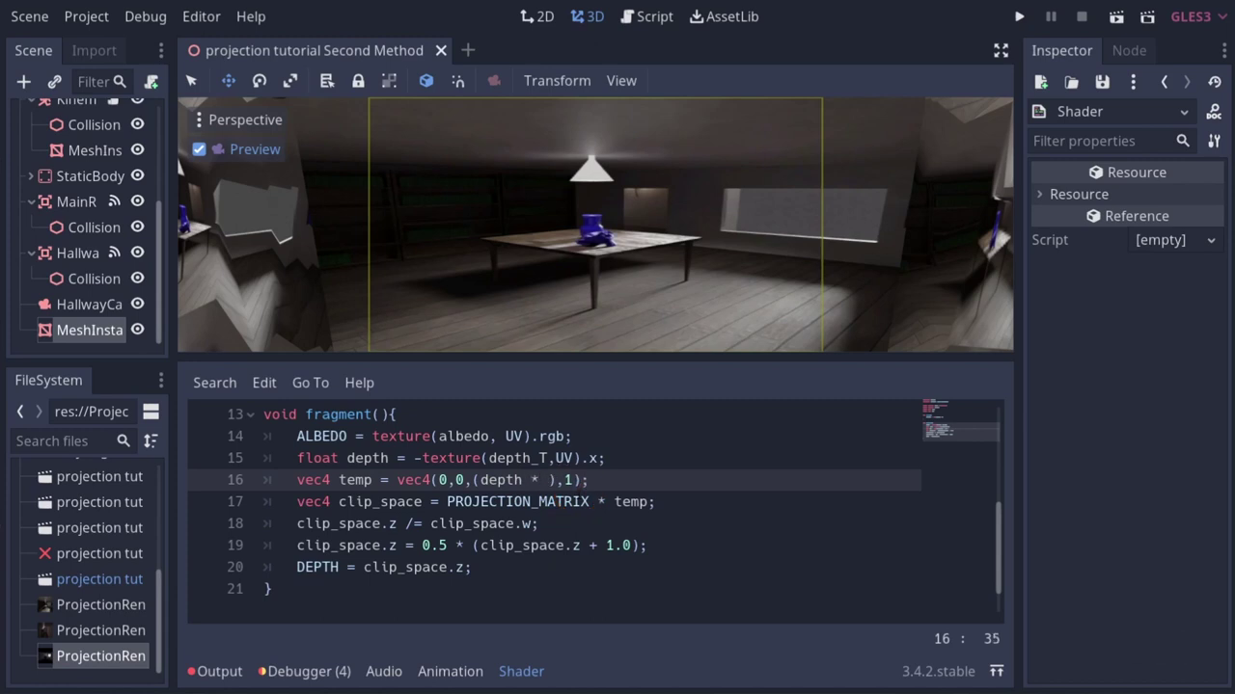
text(())
key(BackSpace)
text(far)
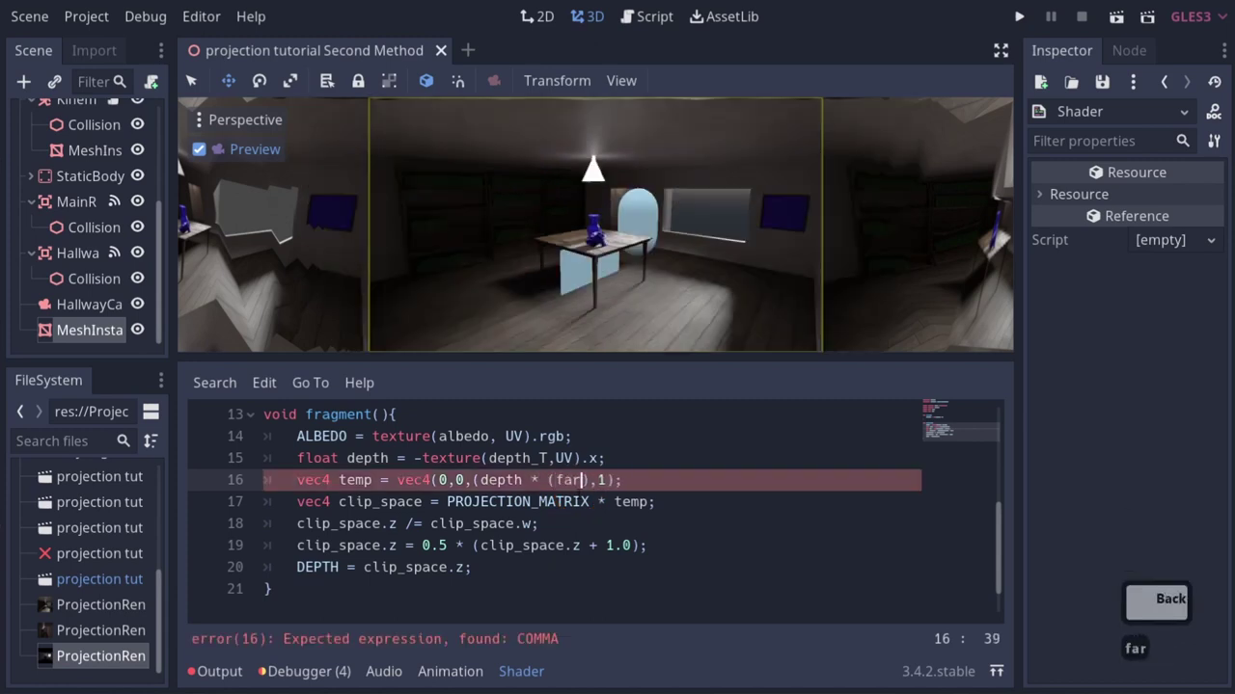
text( - near)
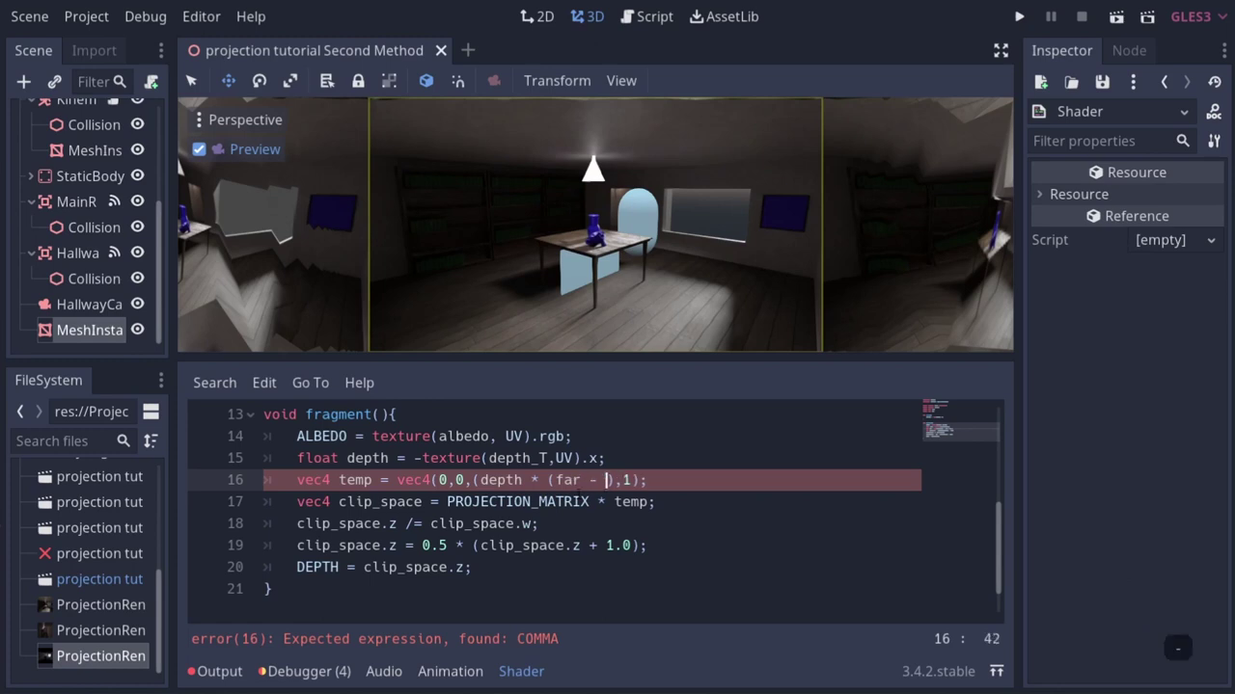
text() - near)
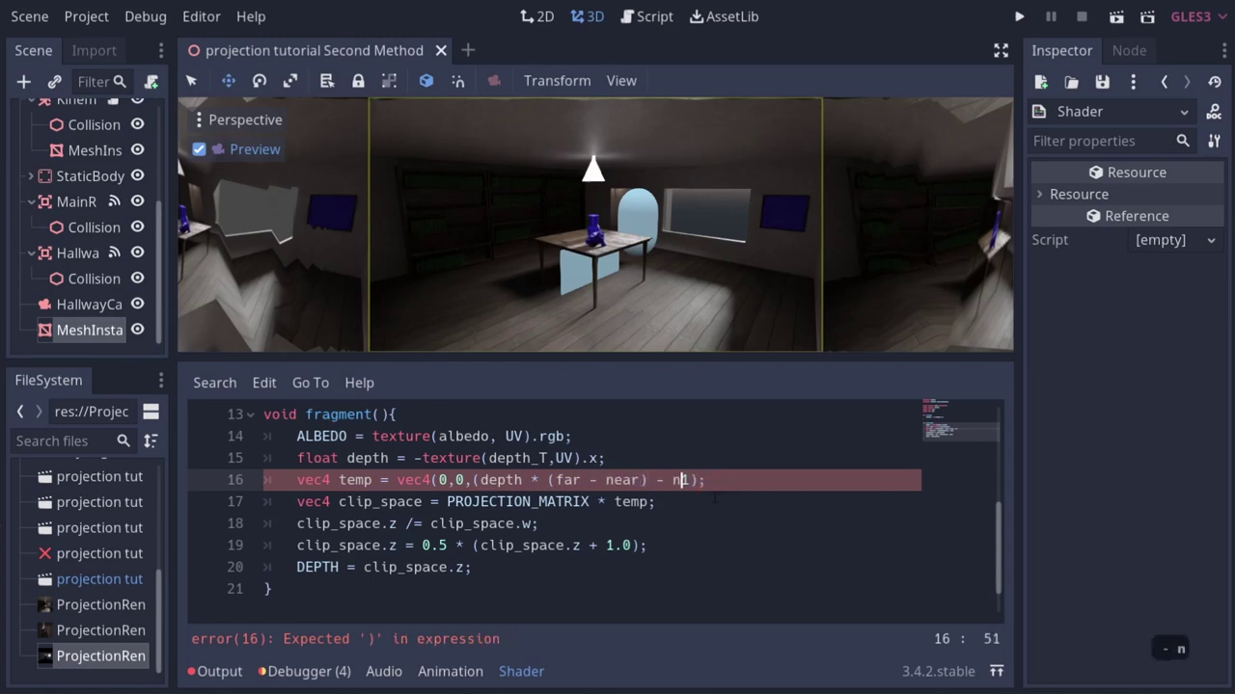
text(),)
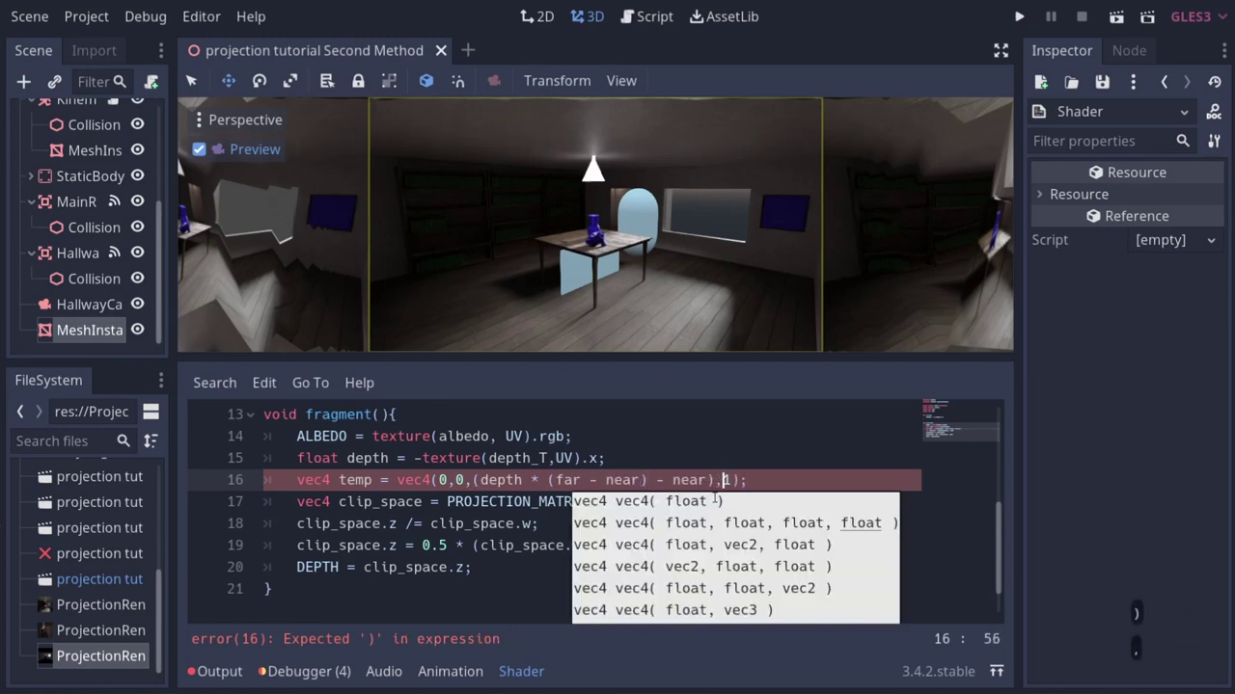
key(ctrl+s)
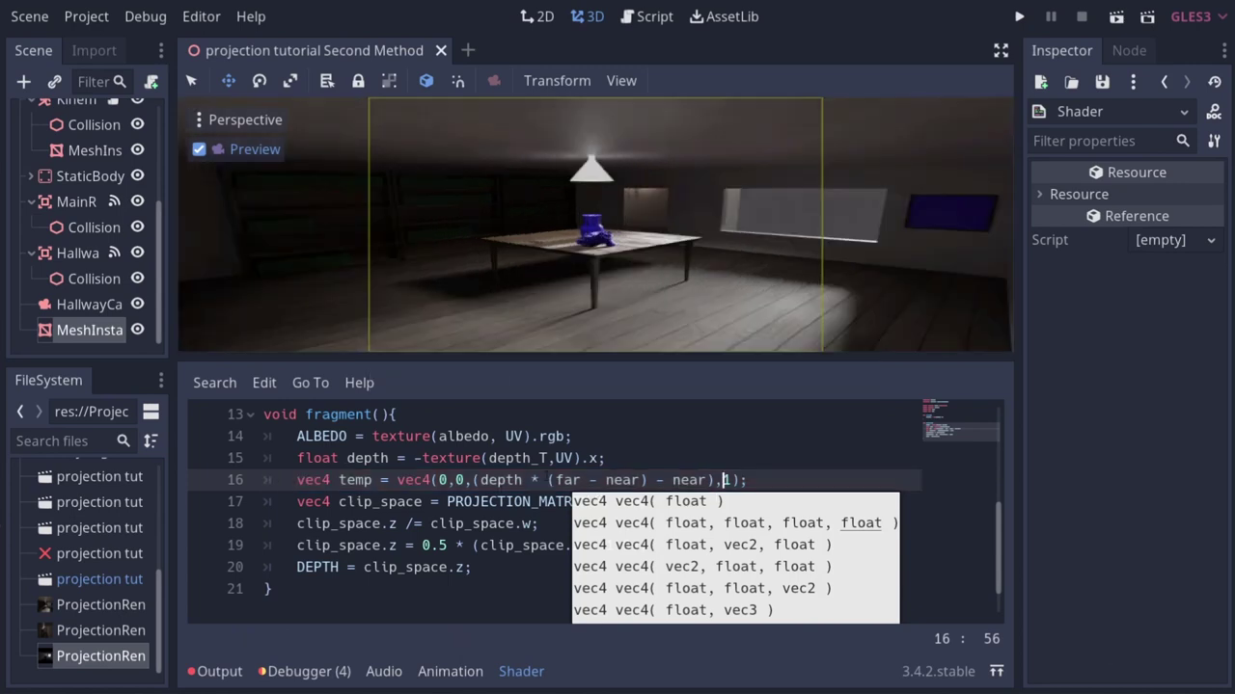
key(ctrl+s)
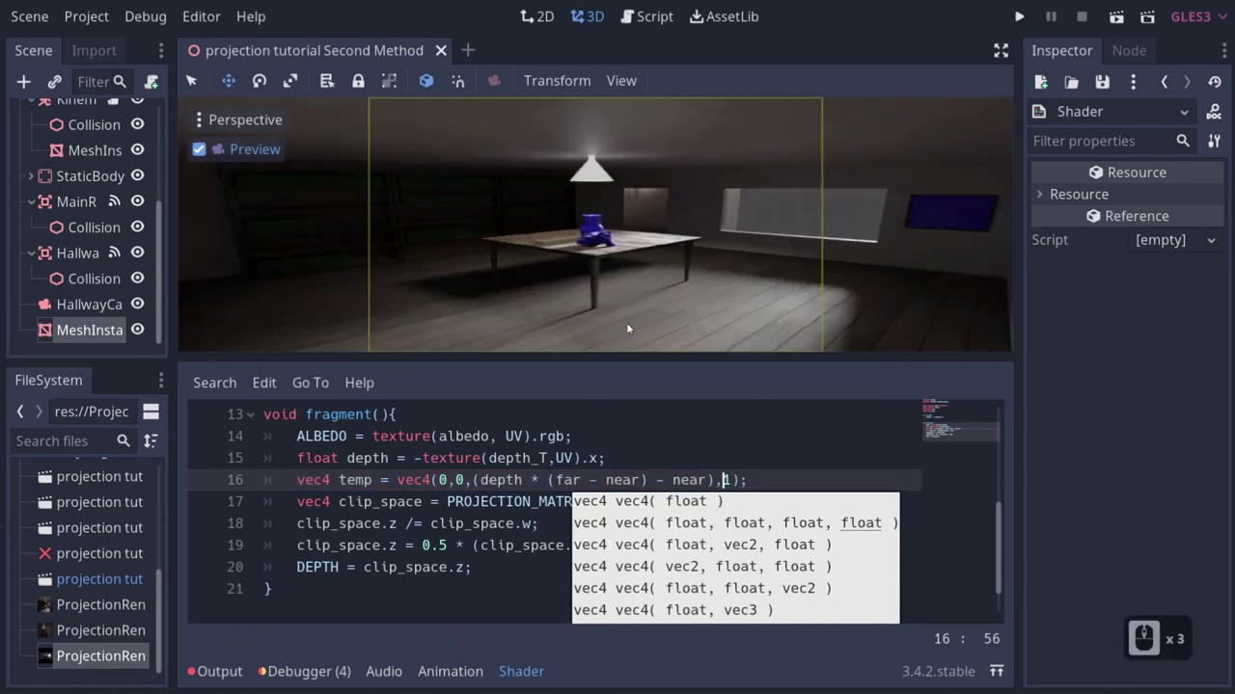
Select the quad's MeshInstance and adjust its mesh size in y to 2.051.
click(604, 404)
click(572, 378)
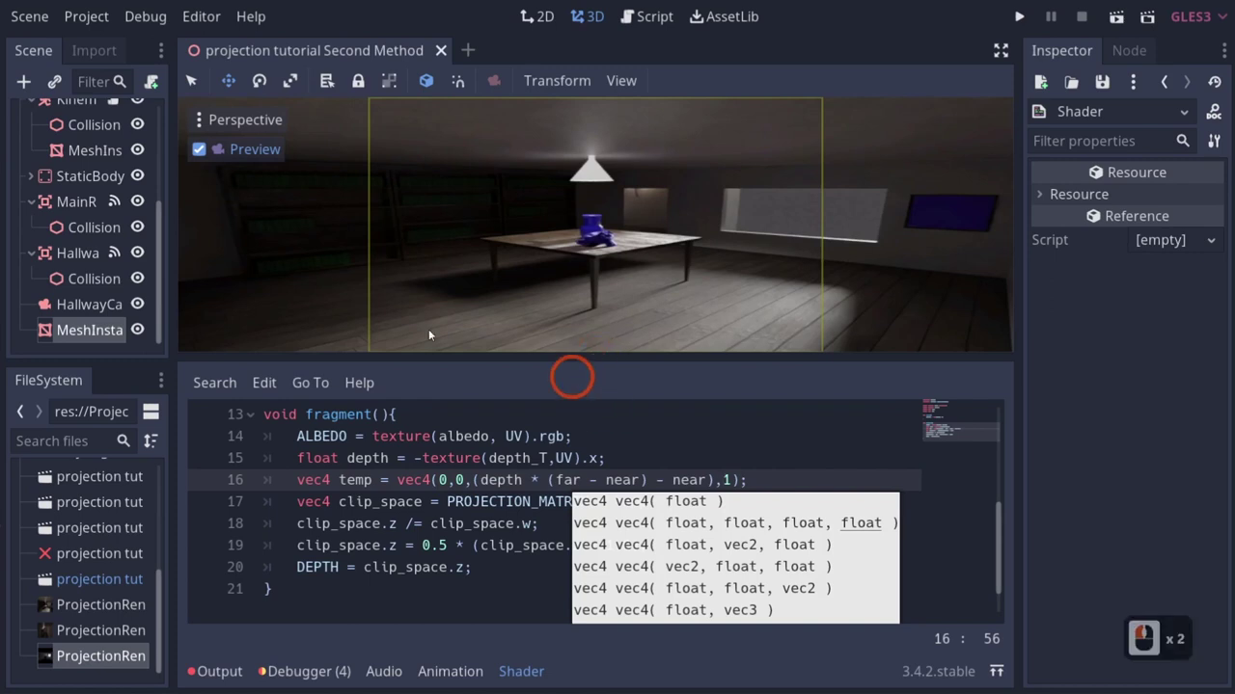
click(67, 328)
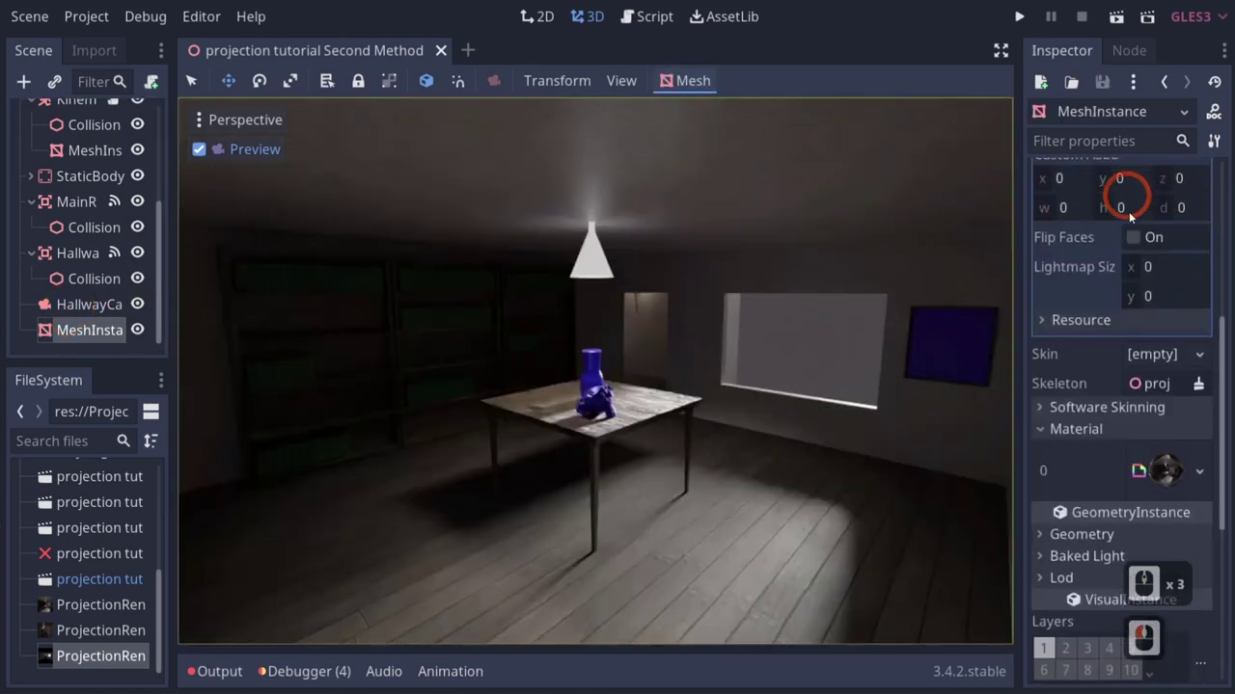
scroll(1131, 265, up, 4)
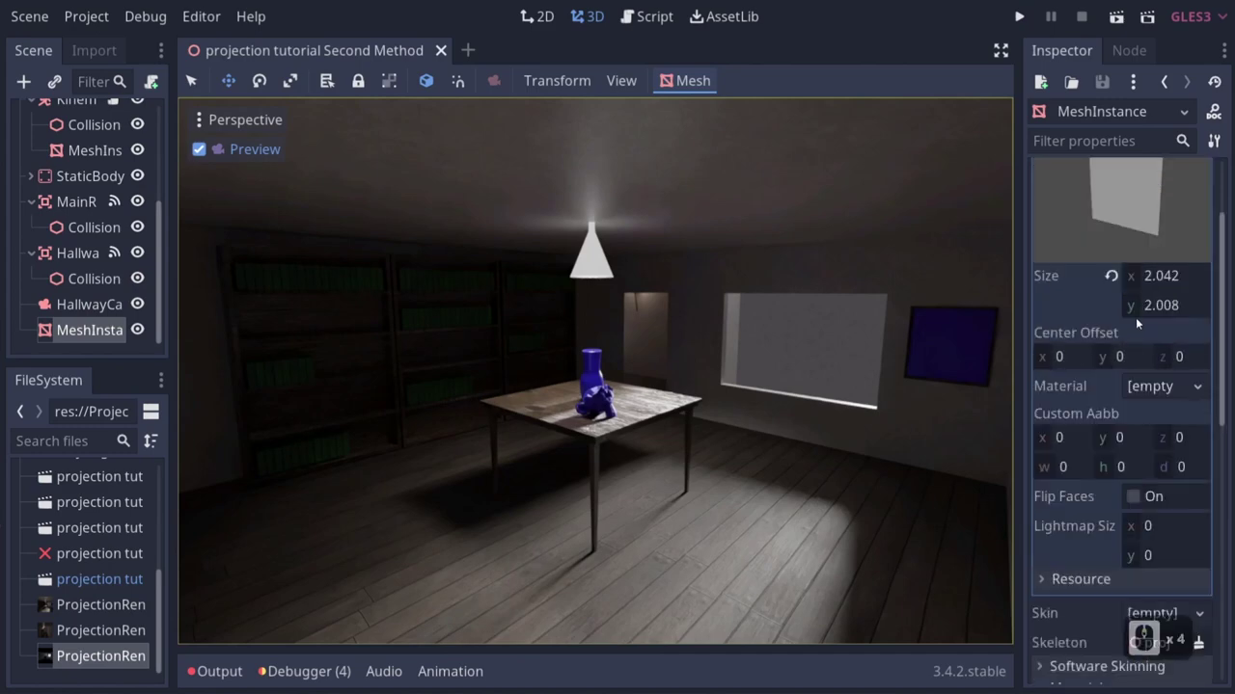
drag(1170, 304, 838, 266)
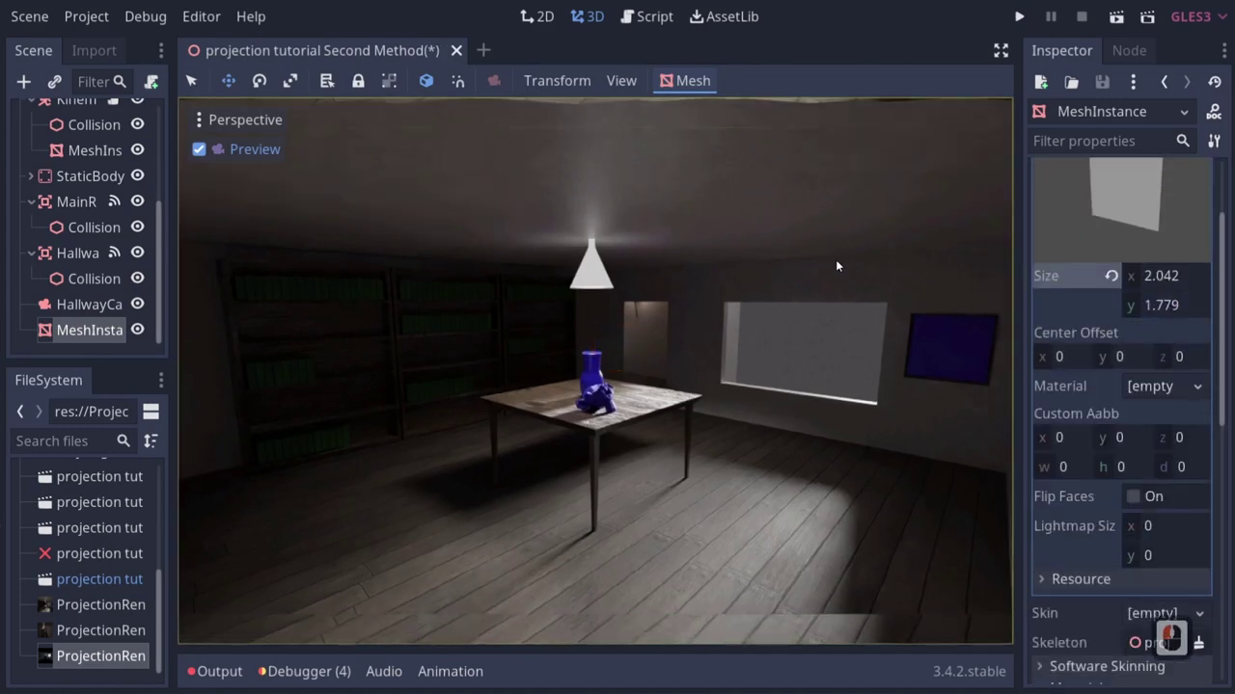
drag(1170, 304, 931, 239)
Split the 3D view into 2 Viewports and resize the quad mesh to 1.23 in x and 2.014 in y.
click(621, 81)
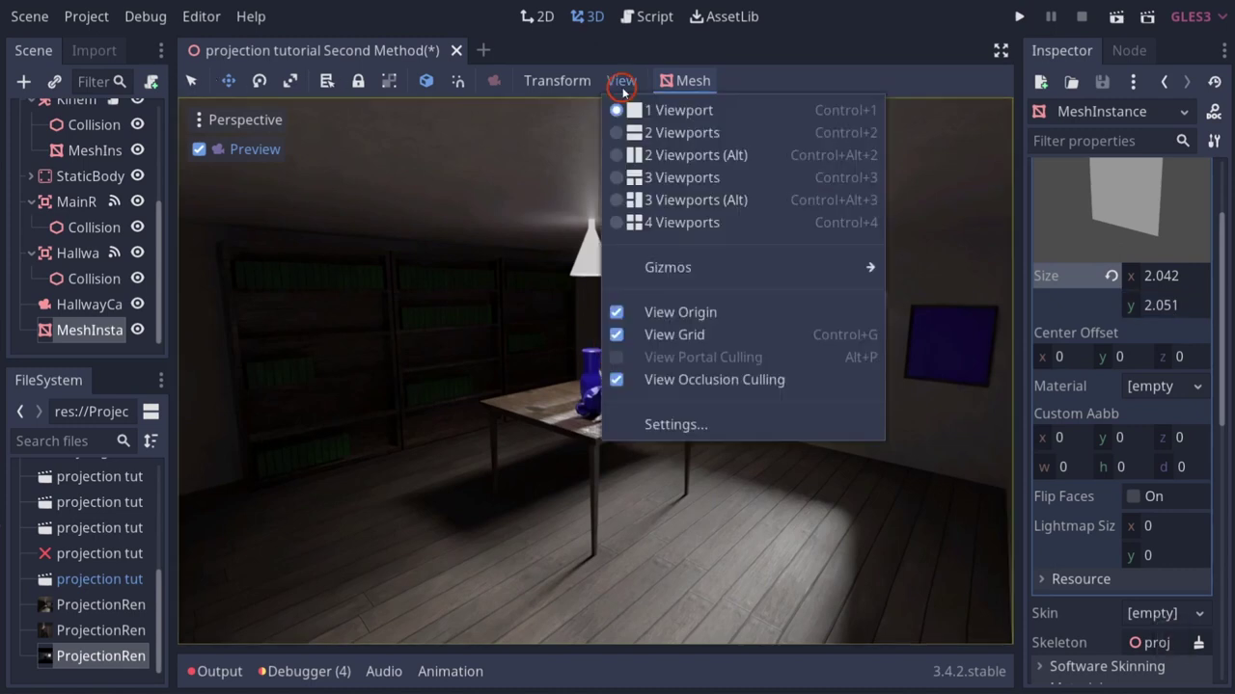
click(675, 132)
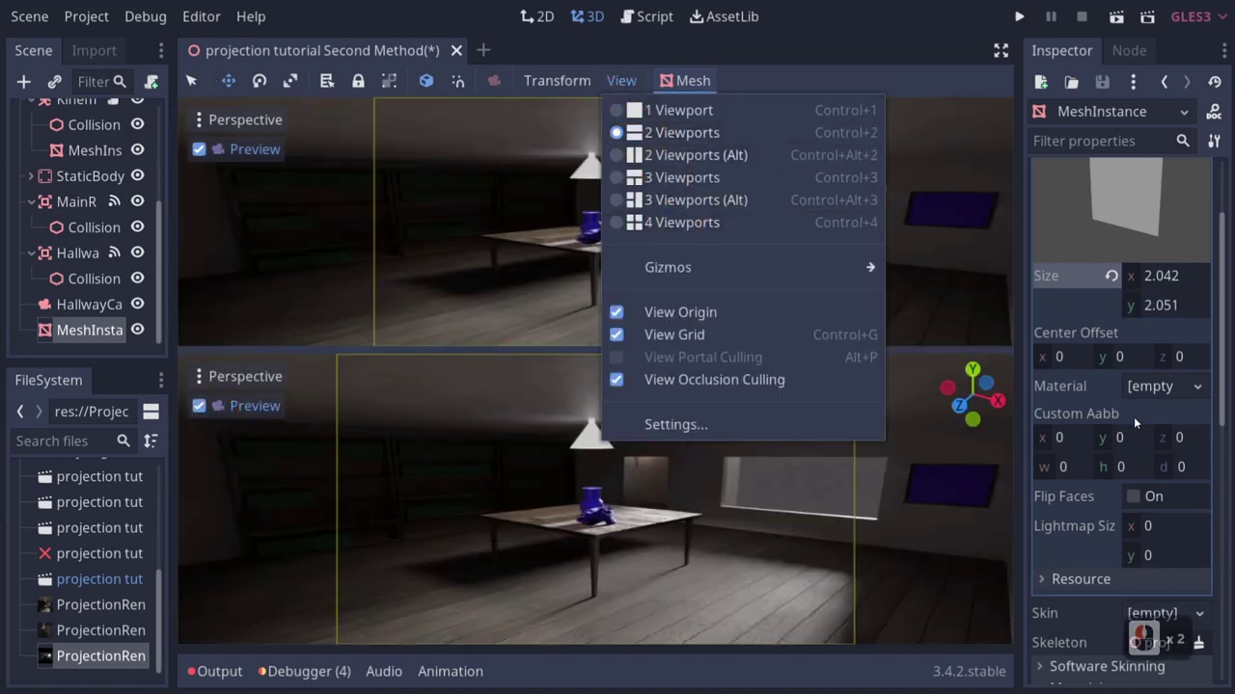
click(1152, 276)
double_click(1140, 305)
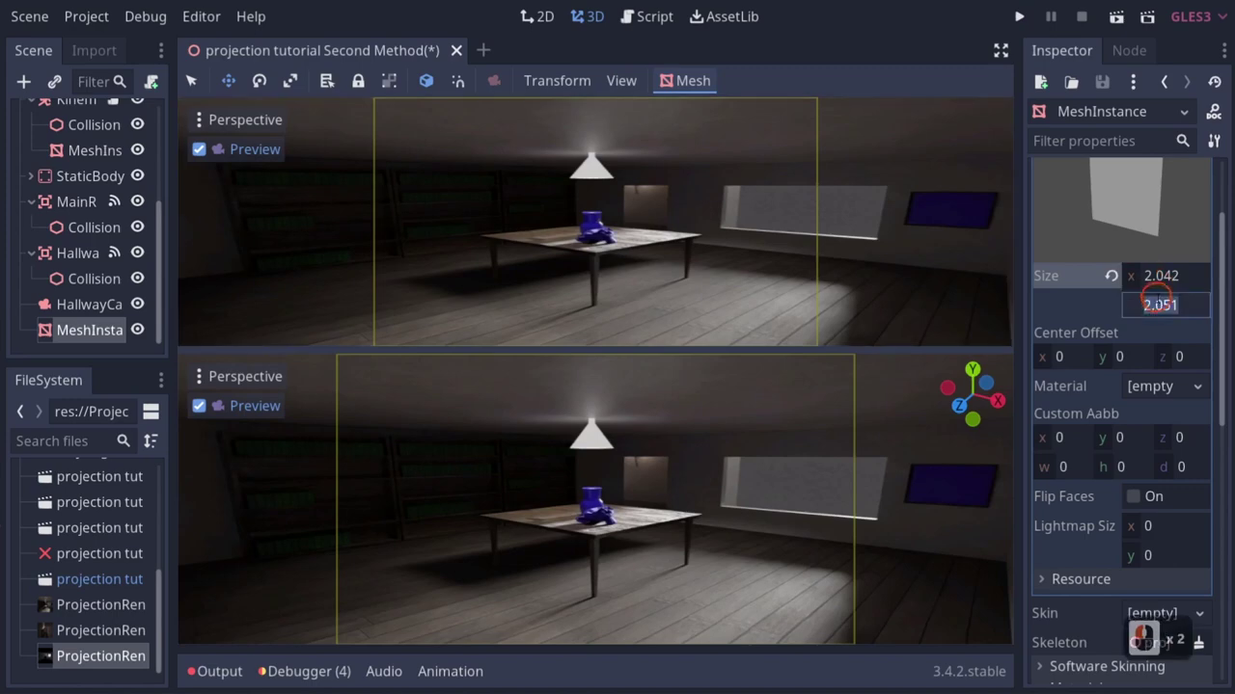
drag(1119, 276, 598, 347)
drag(1165, 276, 625, 345)
drag(1163, 304, 1155, 304)
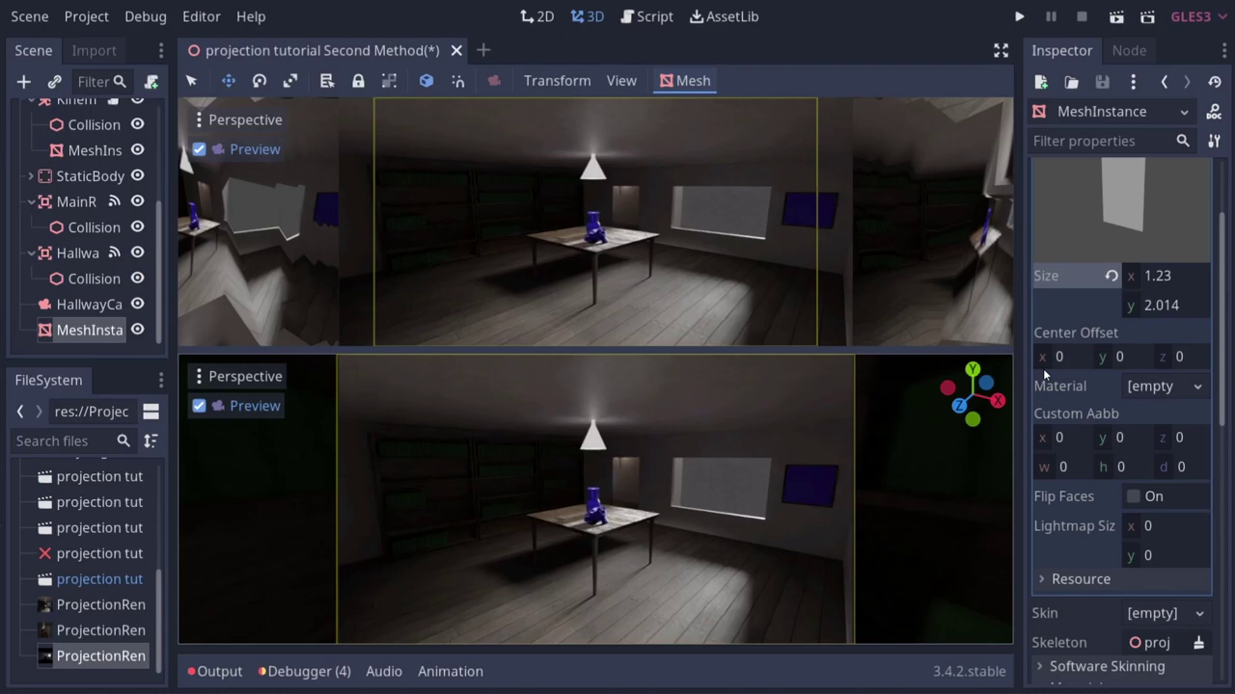
Switch to the browser to look at the Reddit thread on pre-rendered backgrounds with depth in Godot, and return to the Godot editor.
key(alt+Tab)
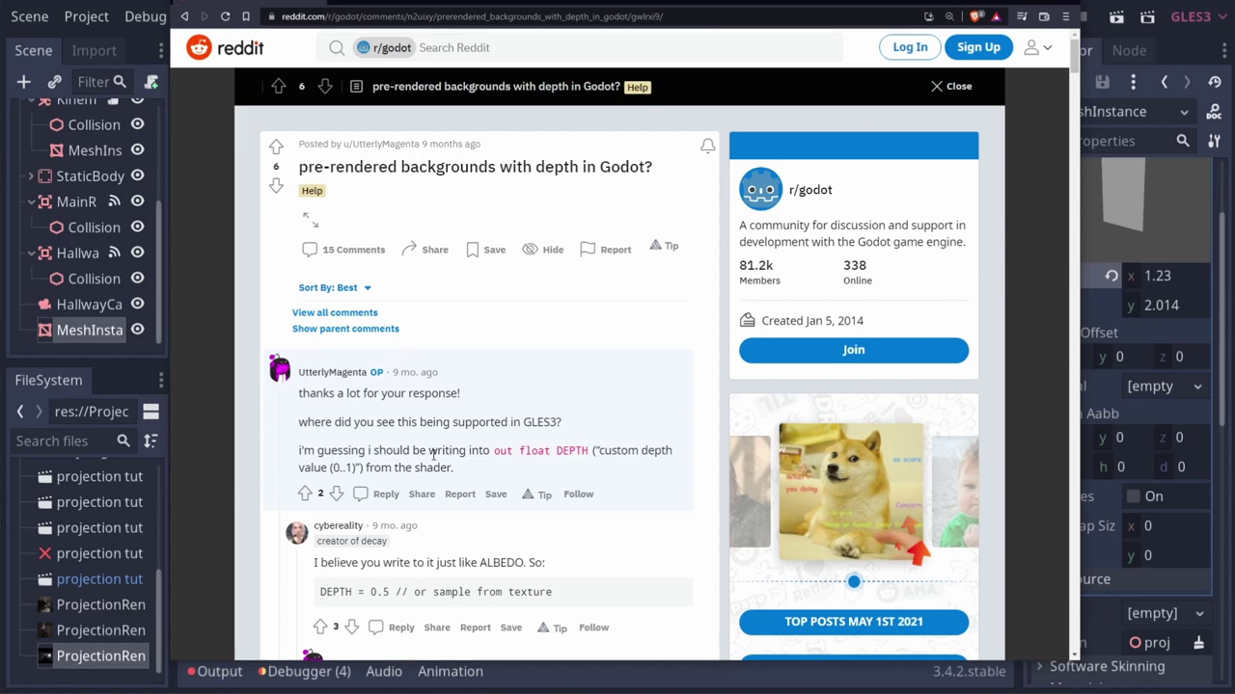
click(1217, 167)
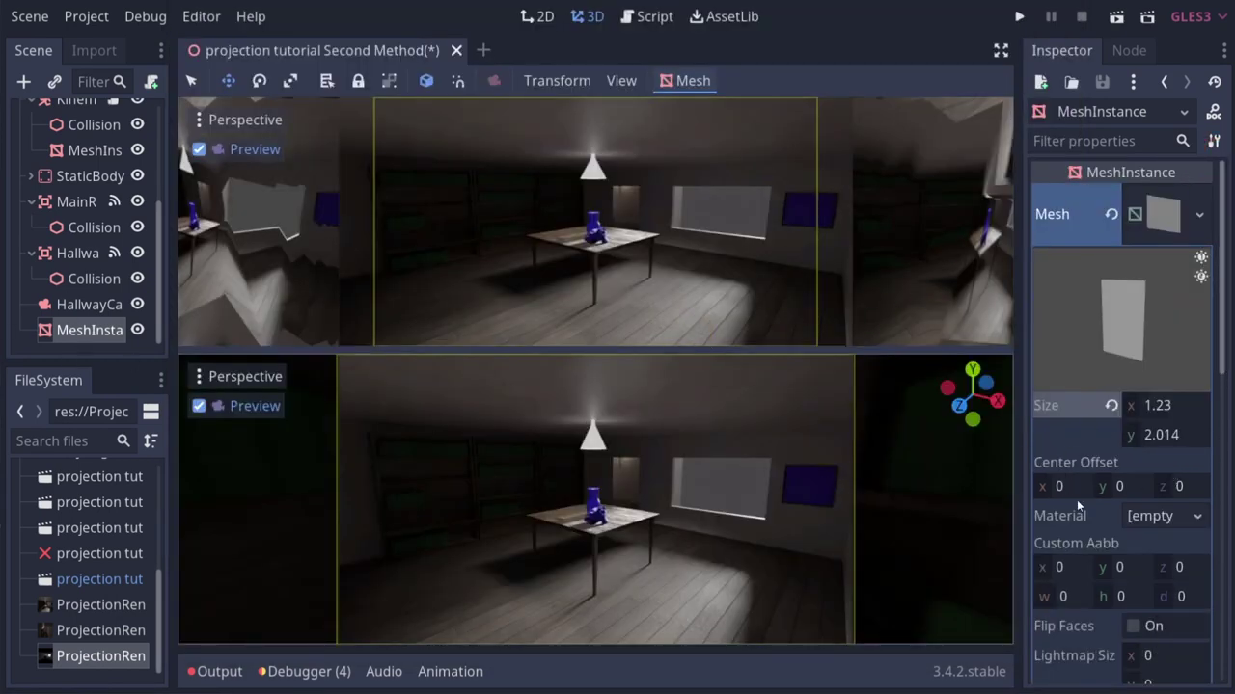
Open the quad's ShaderMaterial and assign the ProjectionRender_Depth image as its depth texture.
scroll(1072, 488, down, 5)
click(1144, 529)
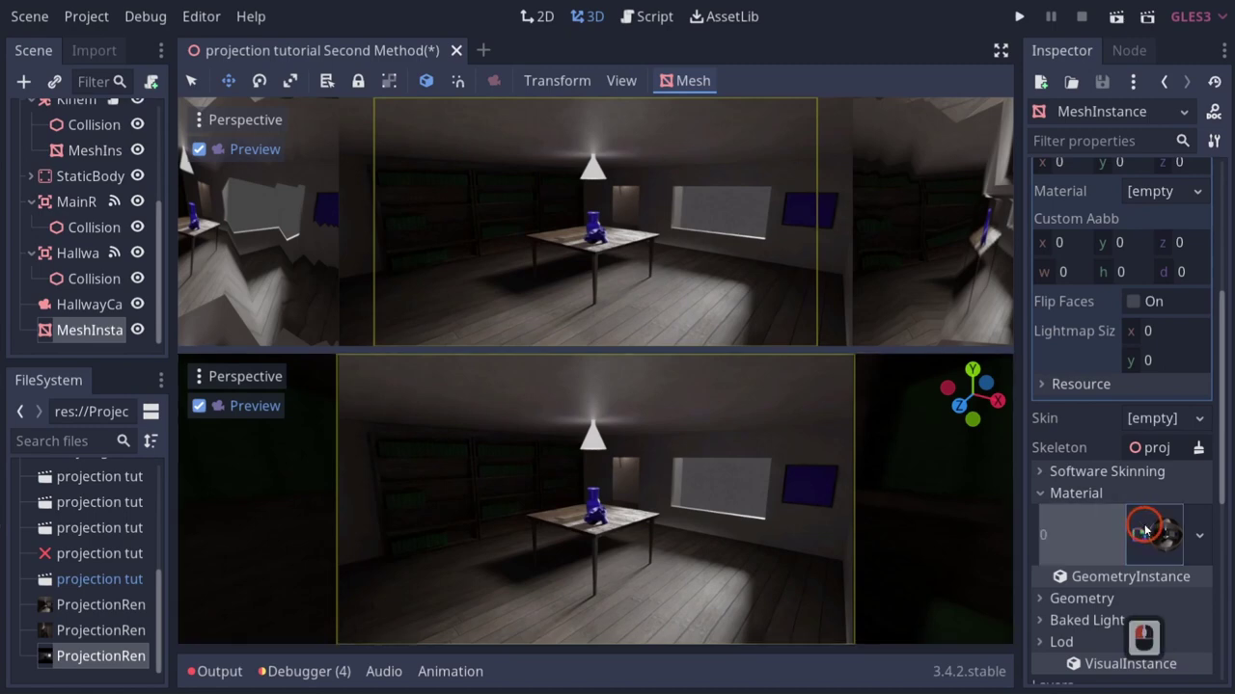
scroll(1134, 521, down, 2)
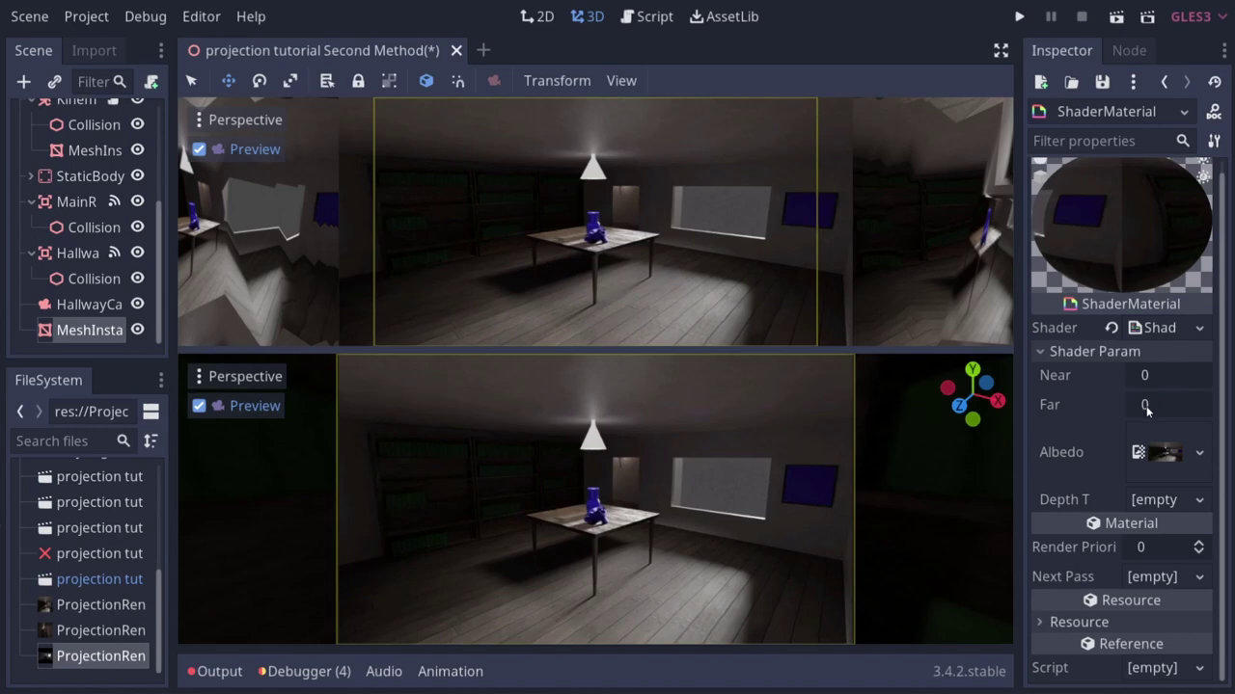
drag(1146, 410, 1188, 410)
click(1166, 500)
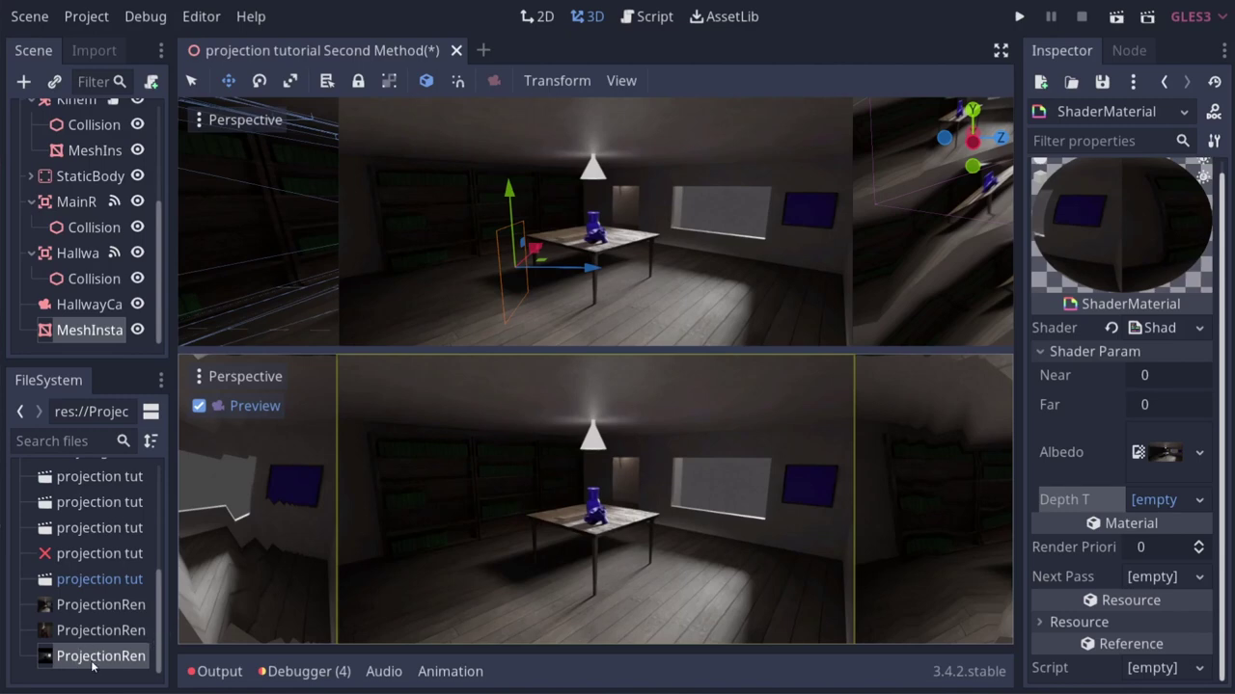
drag(100, 658, 227, 636)
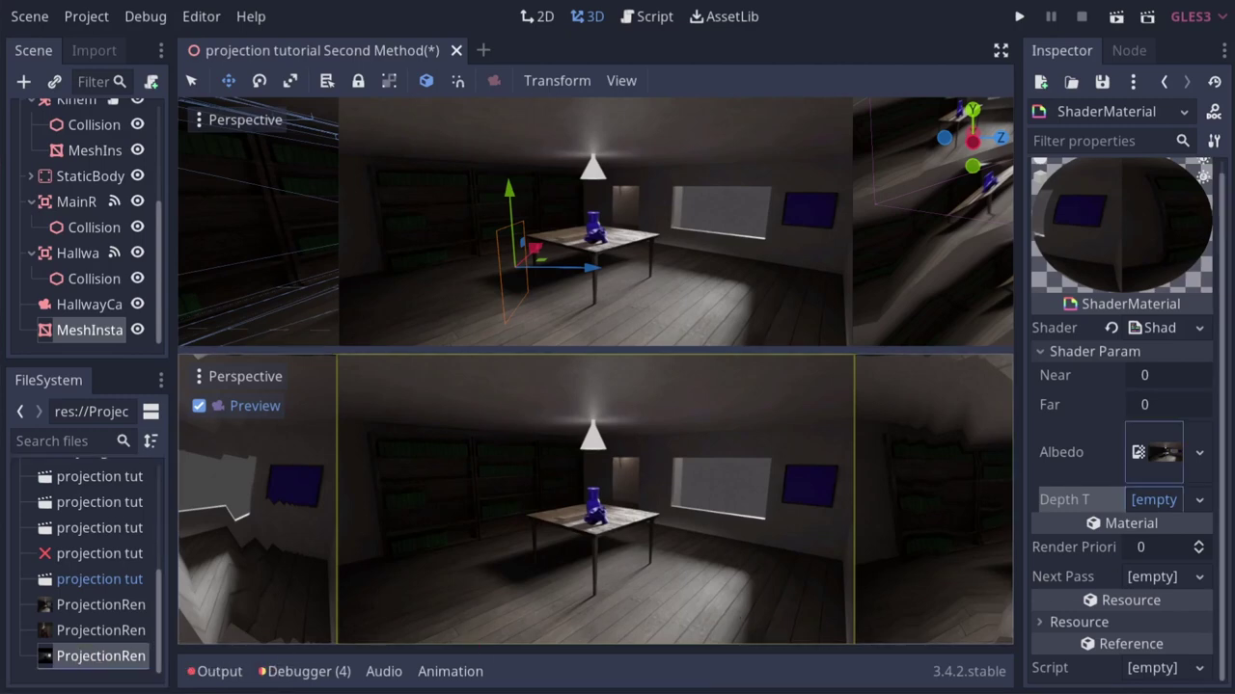
drag(1143, 487, 1140, 493)
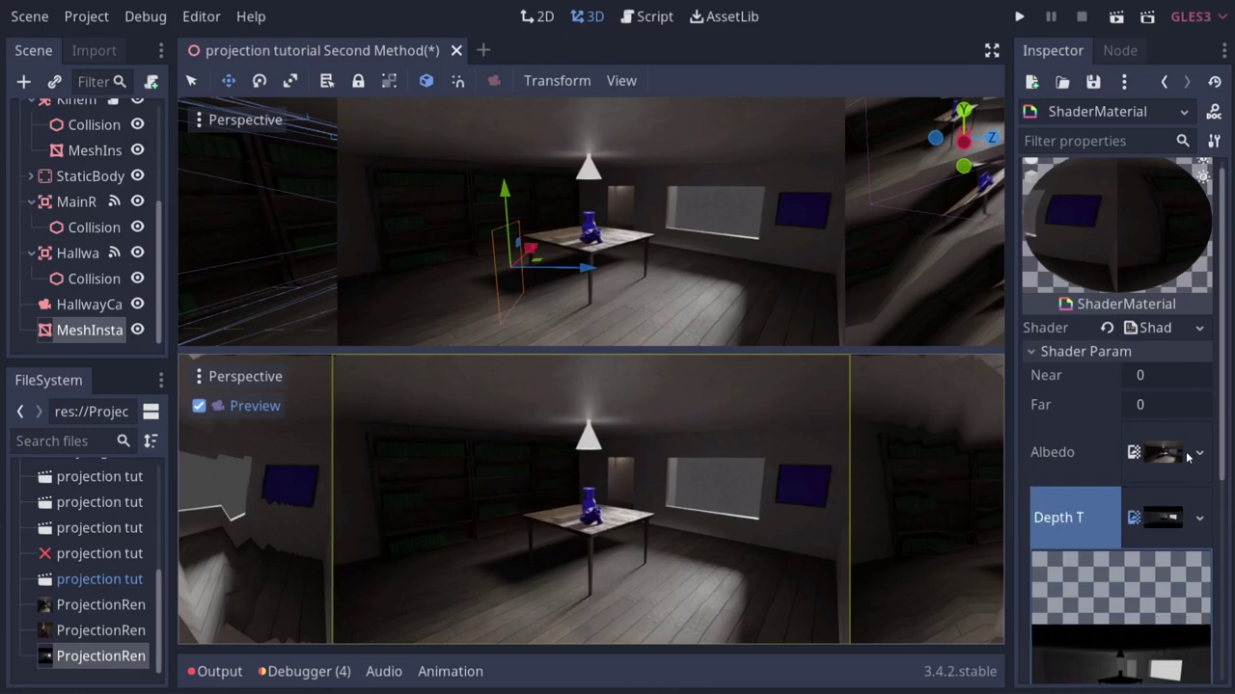
Set the shader's Far parameter to 60 and fine-tune it to 60.568.
click(1139, 406)
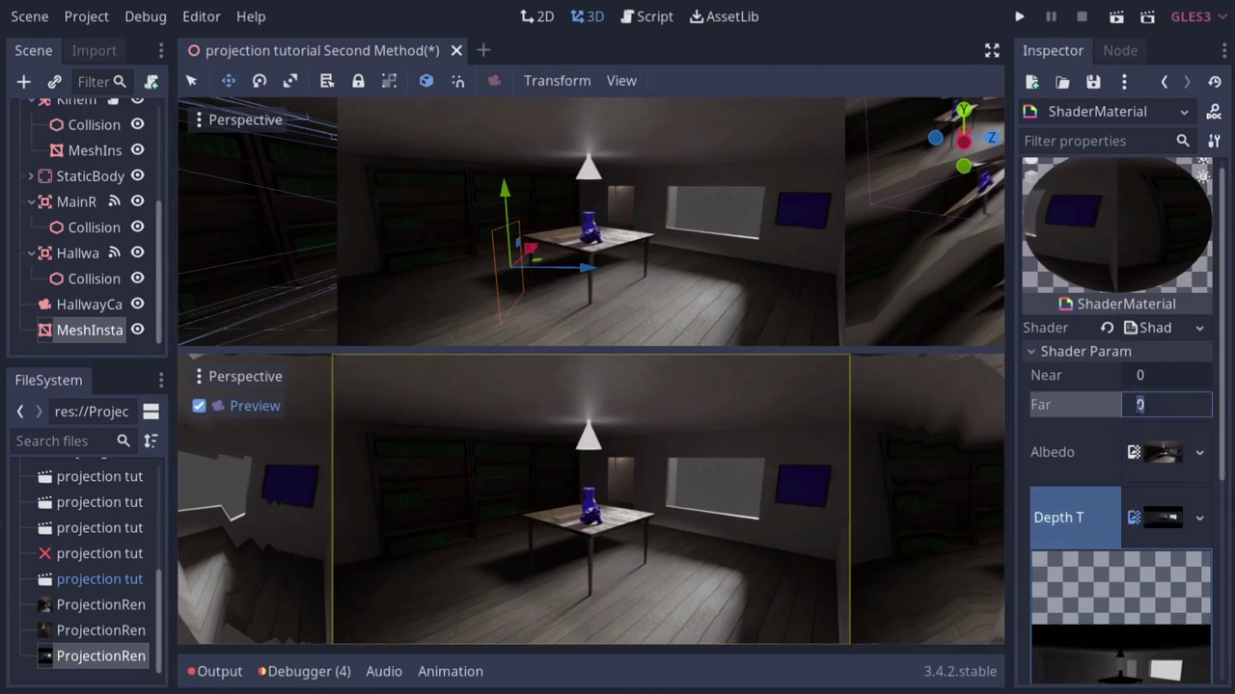
text(50)
key(Return)
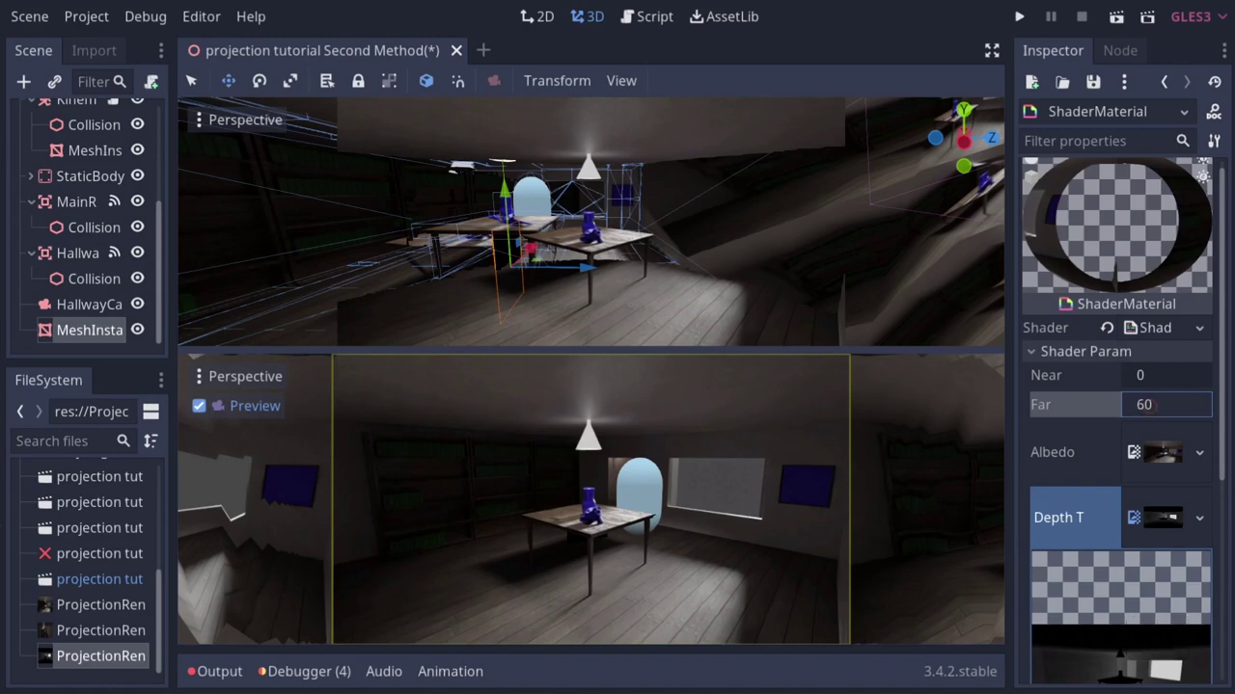
drag(1199, 413, 1208, 413)
Examine from several angles how the projected room image hides and reveals the capsule, tables and room geometry.
key(e)
right_drag(567, 243, 606, 347)
key(d)
key(d)
key(d)
key(d)
key(d)
key(d)
key(d)
key(d)
key(d)
key(d)
key(d)
key(d)
key(d)
key(d)
key(d)
key(w)
key(w)
key(w)
key(w)
key(w)
key(w)
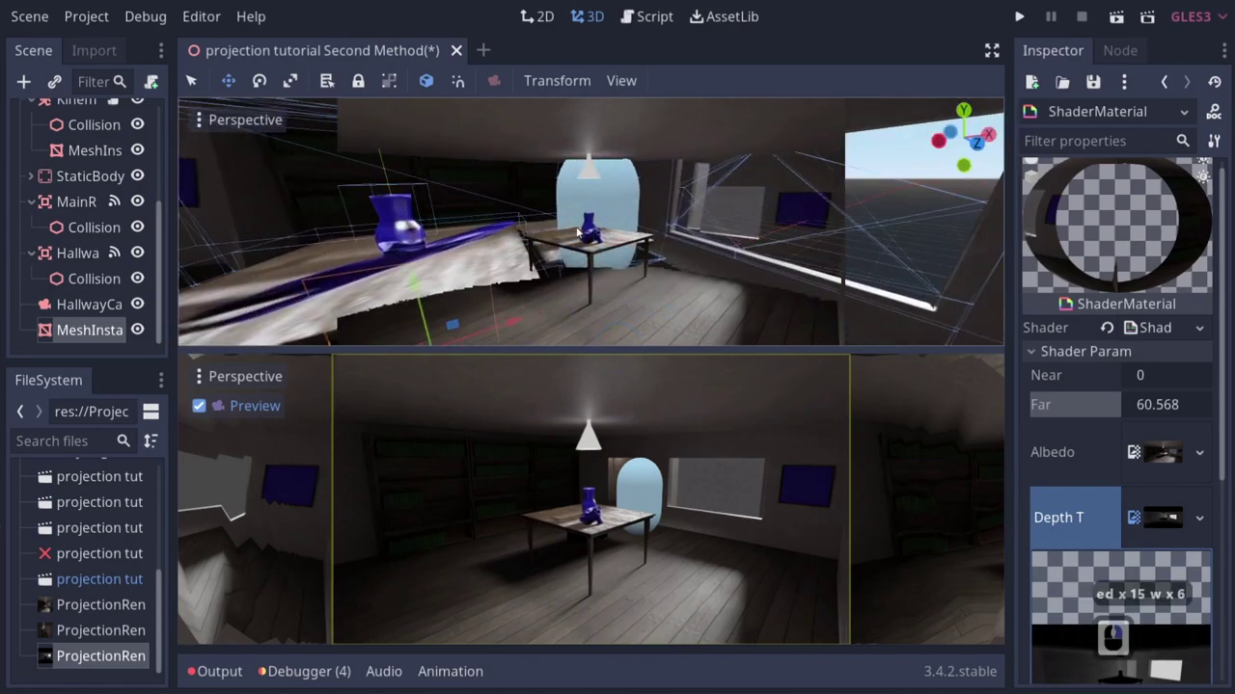
click(606, 201)
right_drag(551, 246, 573, 316)
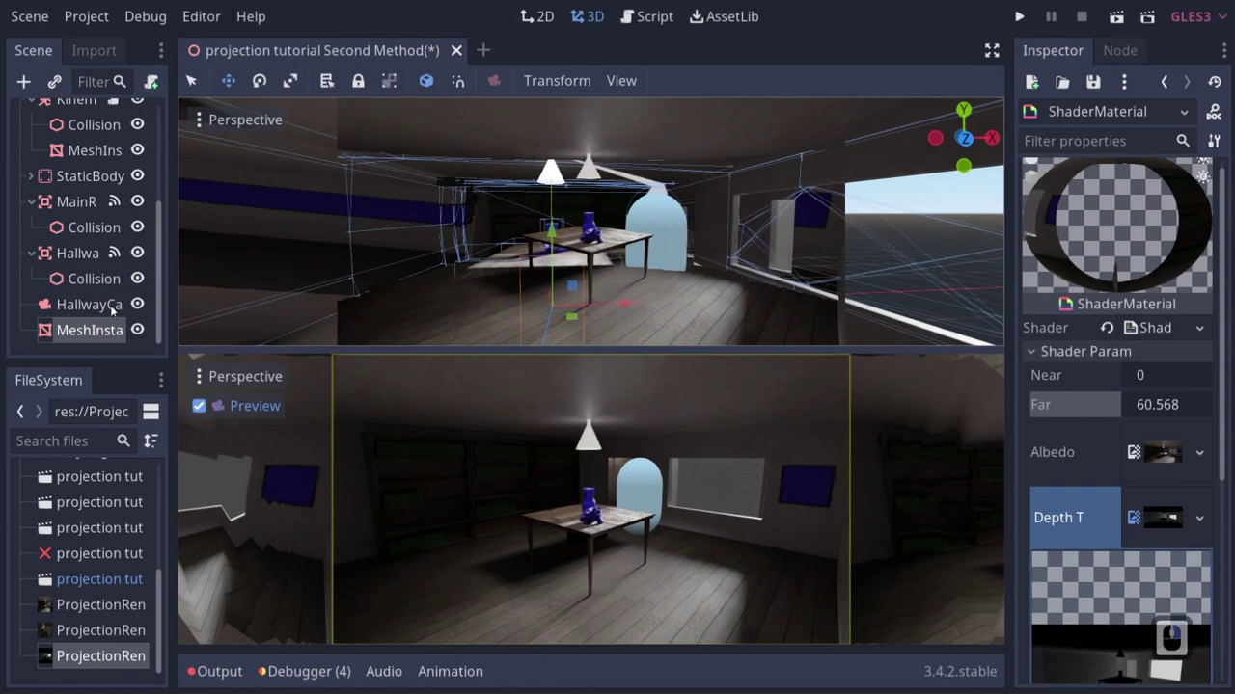
Select the player's KinematicBody and move it sideways within the room.
scroll(113, 308, up, 6)
click(85, 271)
right_drag(733, 238, 624, 349)
key(d)
key(w)
key(e)
drag(662, 261, 751, 243)
mouse_move(627, 247)
right_down()
mouse_move(617, 345)
mouse_move(627, 247)
right_up()
key(s)
key(a)
key(w)
key(q)
drag(622, 180, 792, 245)
key(ctrl+z)
Move the KinematicBody toward the room camera so the capsule stands large in front of the window.
key(d)
right_drag(751, 242, 617, 343)
key(s)
key(w)
drag(718, 252, 386, 268)
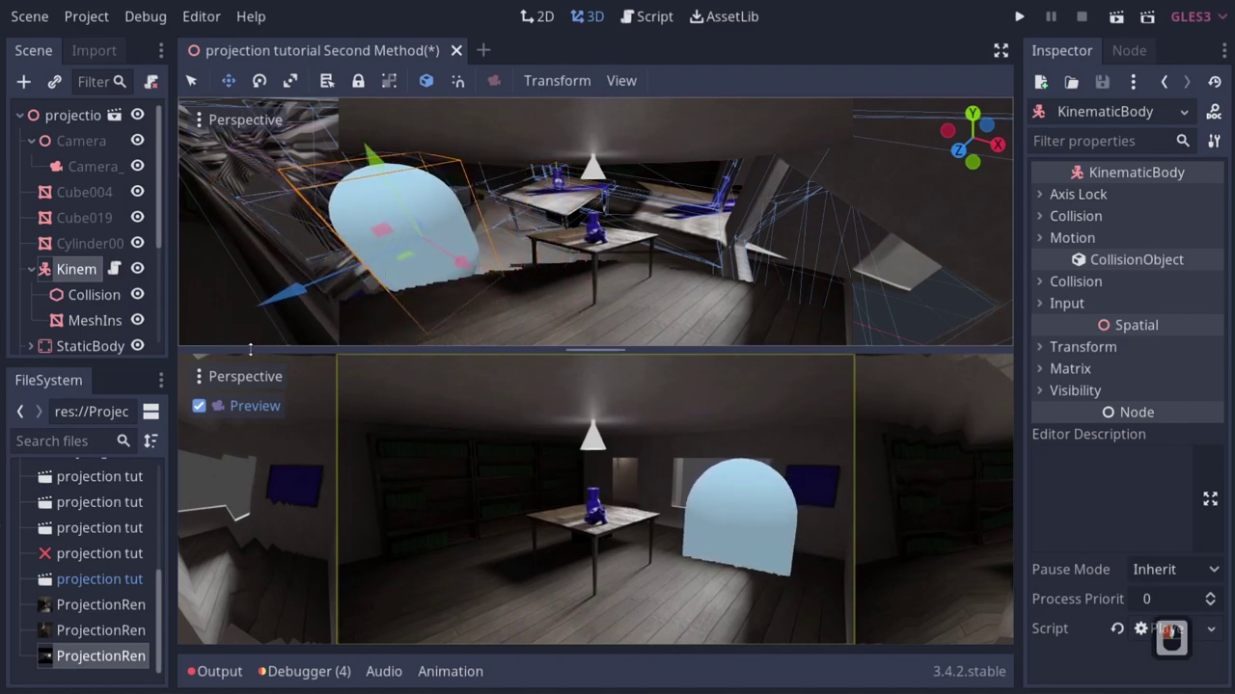
Show the project folder in the file manager, start Krita and open ProjectionRender_Depth.png in it.
right_click(99, 659)
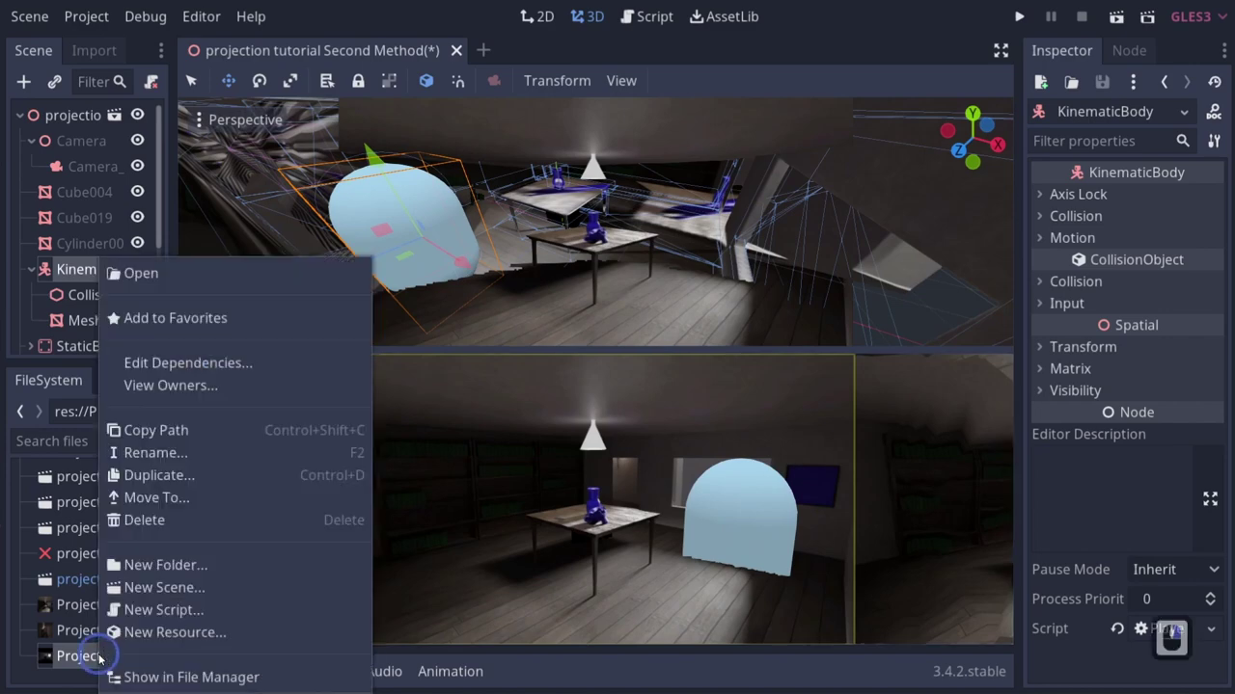
click(842, 547)
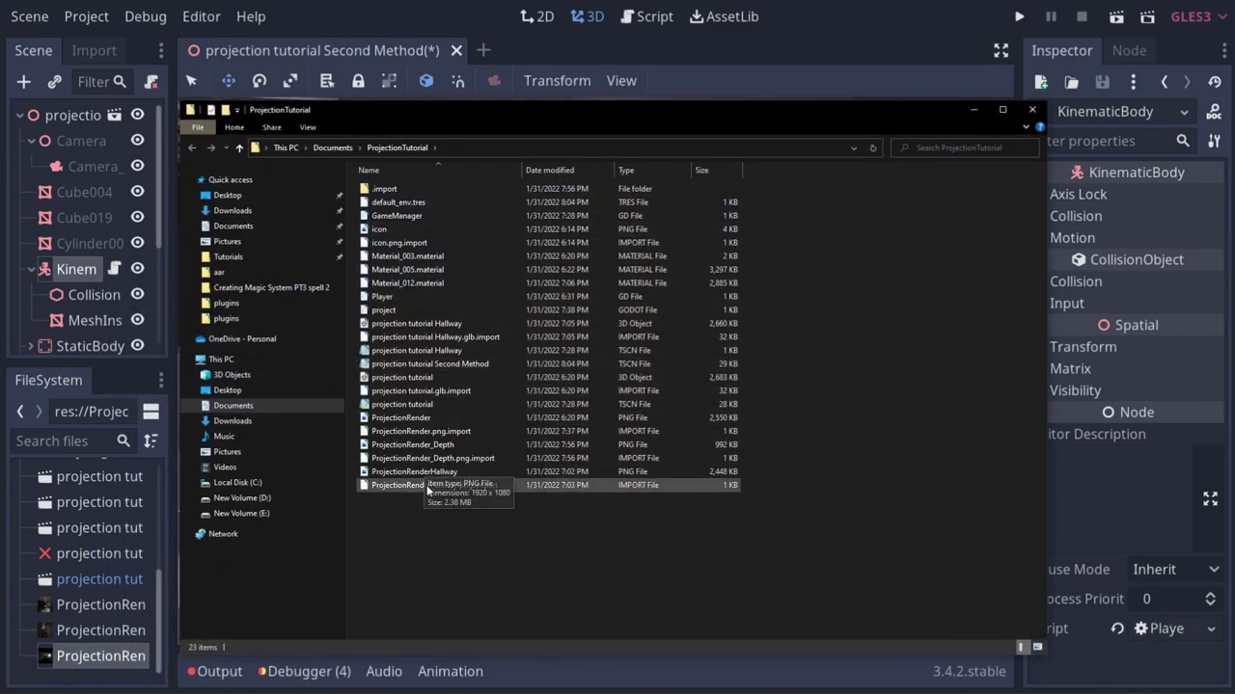
drag(411, 446, 174, 686)
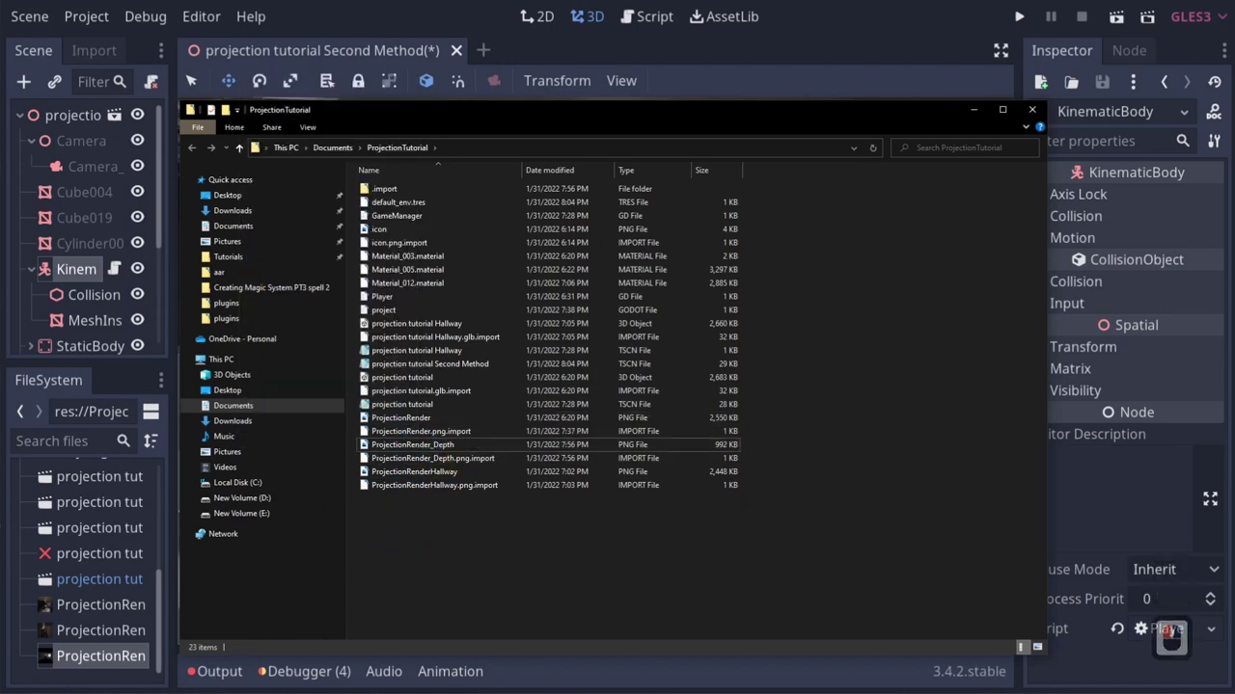
key(super)
text(kri)
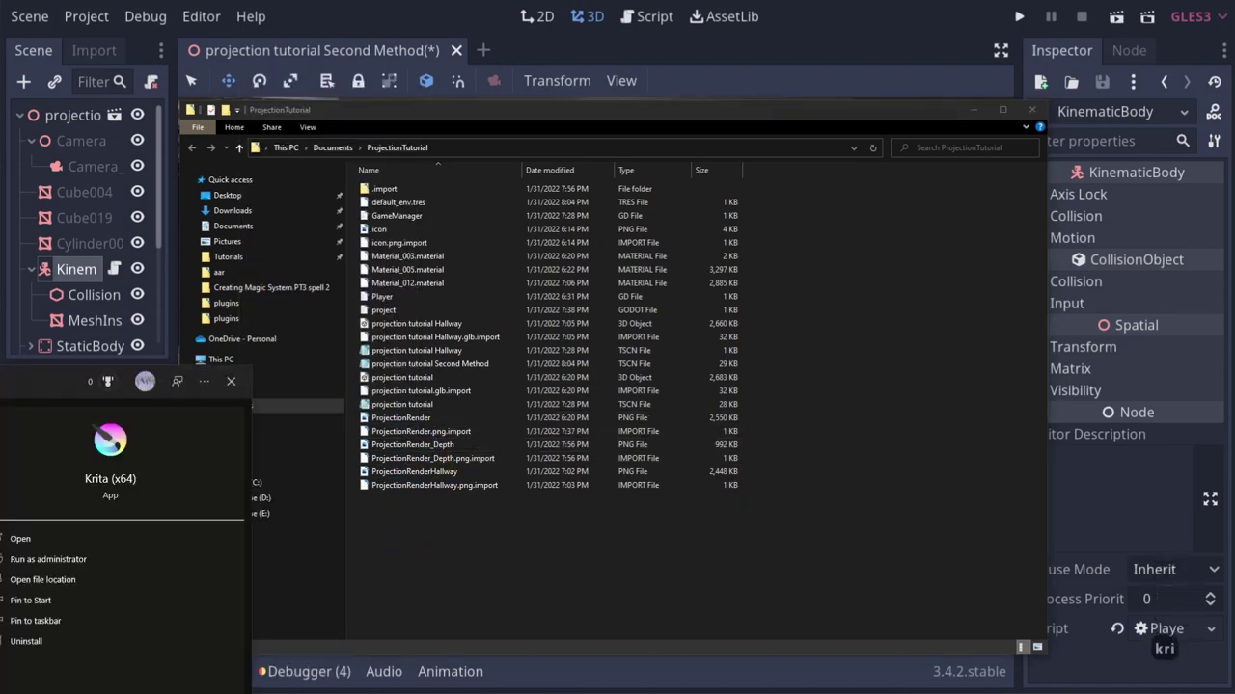
key(Return)
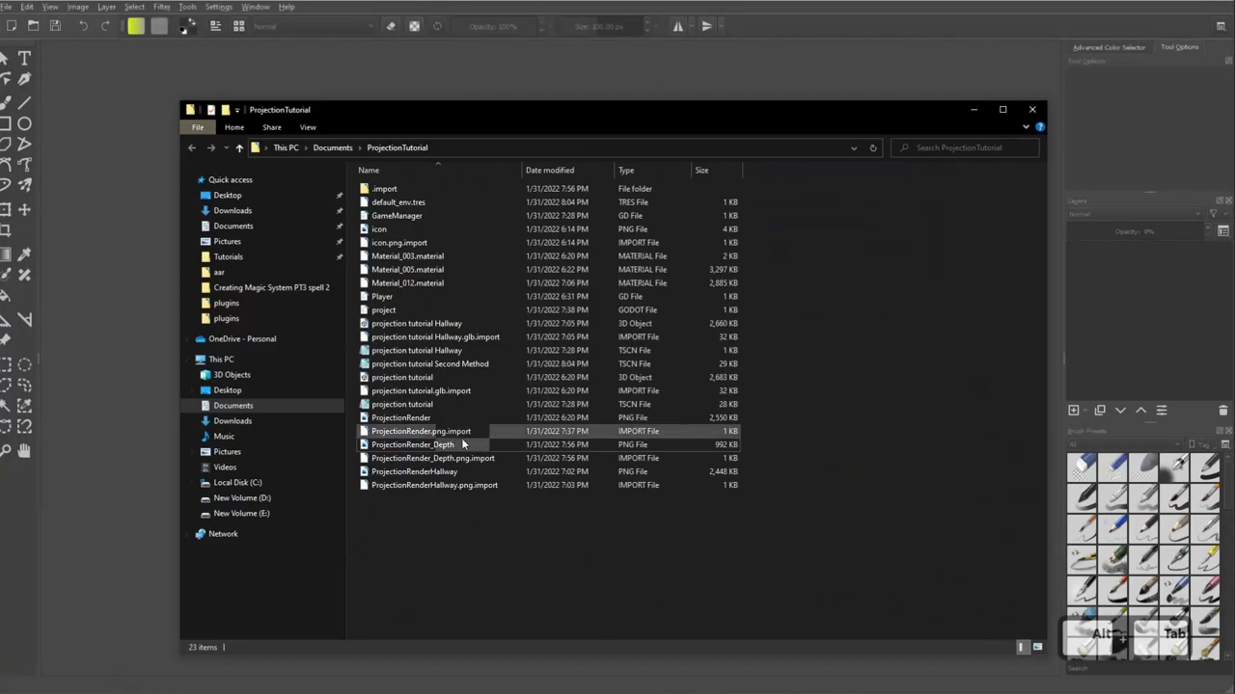
drag(459, 446, 113, 387)
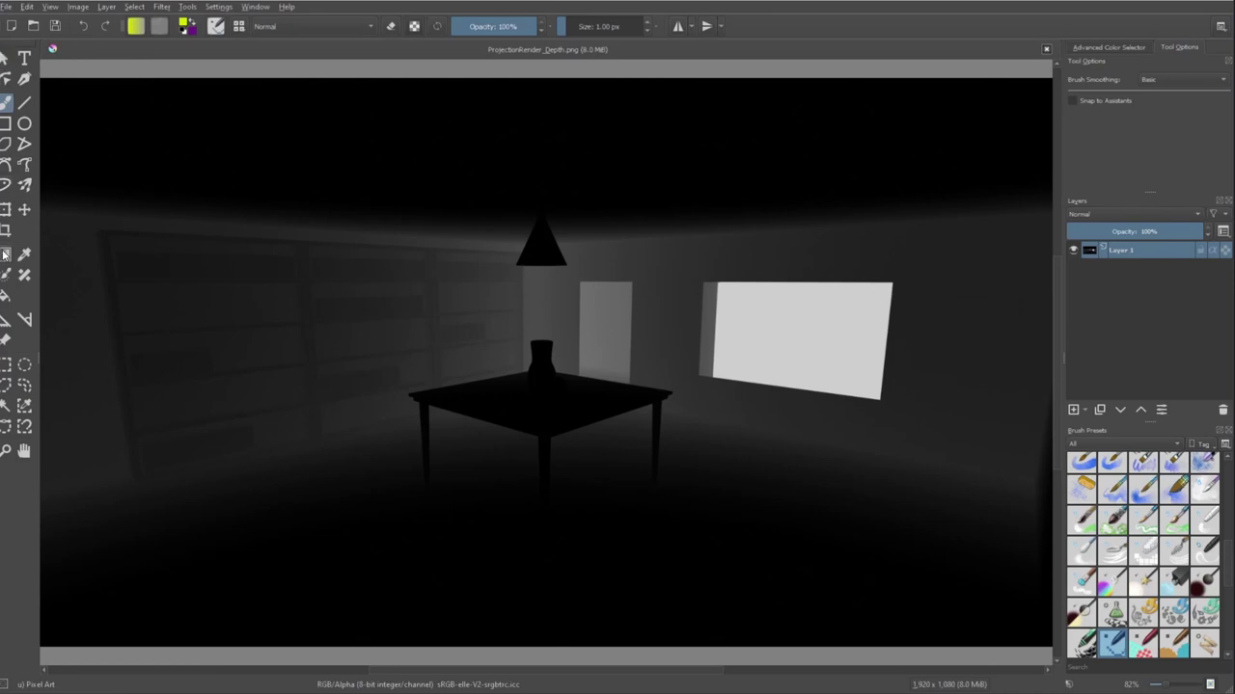
Set up the freehand brush with a 78 px size and white as the painting colour.
click(7, 102)
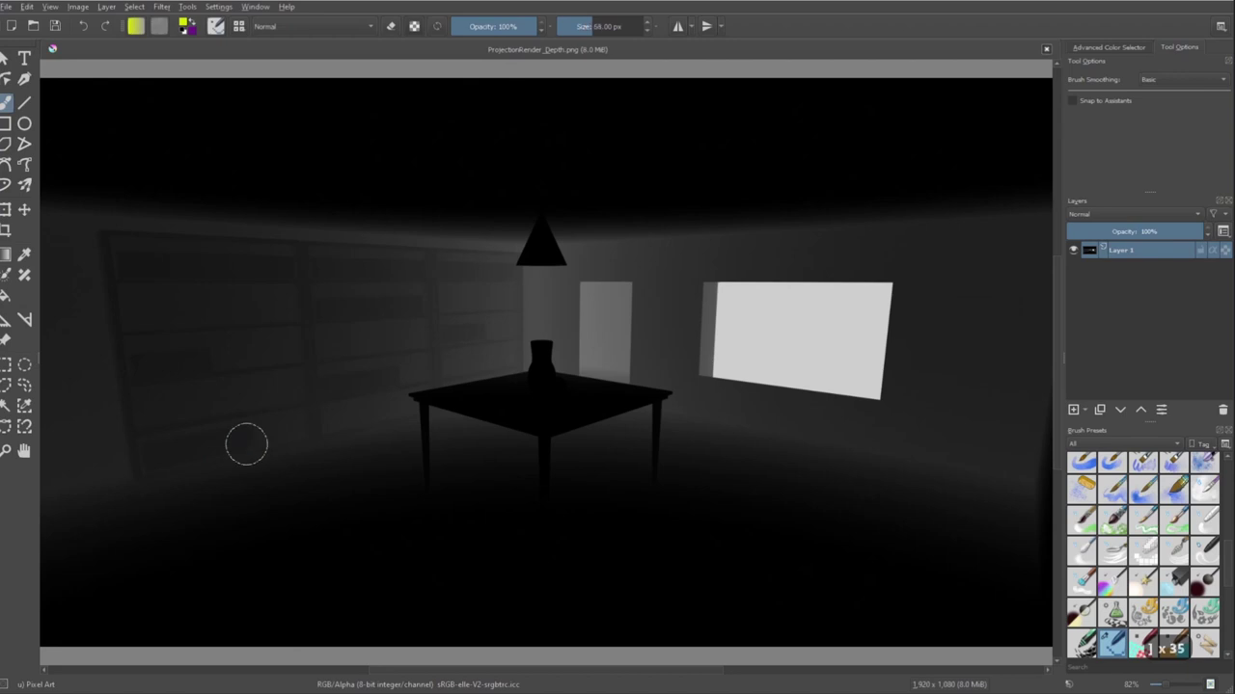
key(bracketright)
right_click(246, 442)
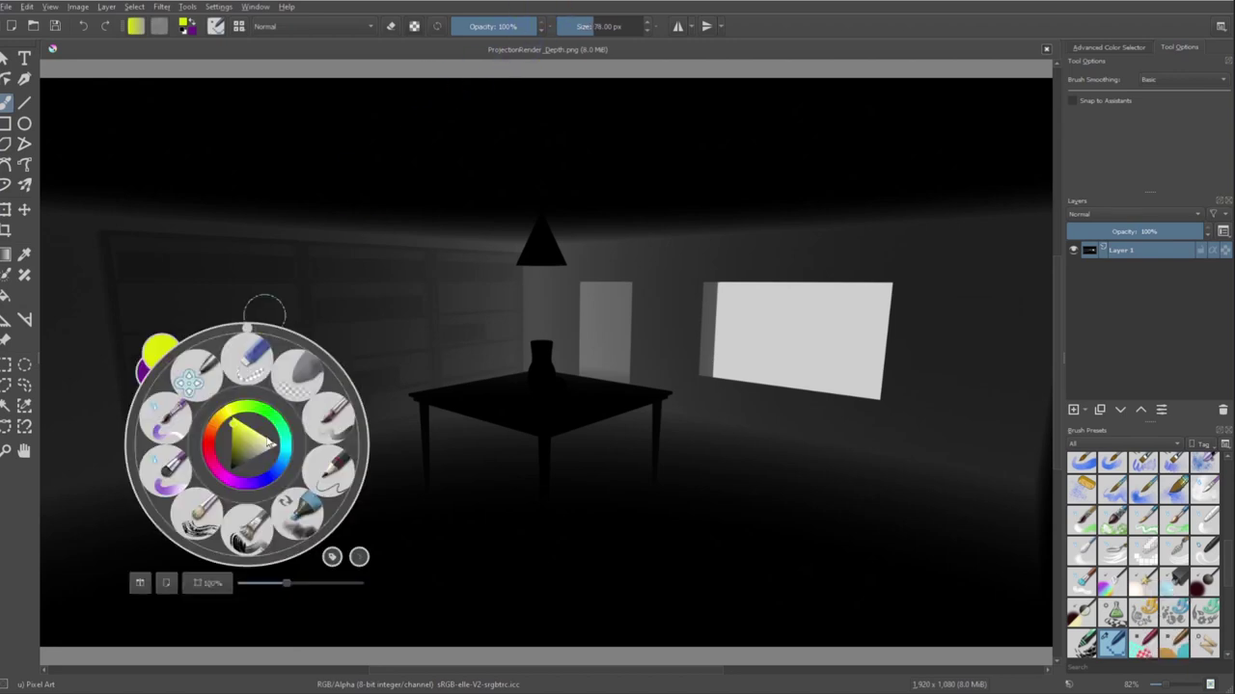
click(623, 612)
Paint the floor area across the lower part of the depth image solid white, roughly up to the table legs.
mouse_move(825, 583)
mouse_down()
mouse_move(808, 573)
mouse_move(983, 518)
mouse_move(923, 587)
mouse_move(1002, 615)
mouse_move(1028, 609)
mouse_move(786, 627)
mouse_move(530, 612)
mouse_move(434, 579)
mouse_up()
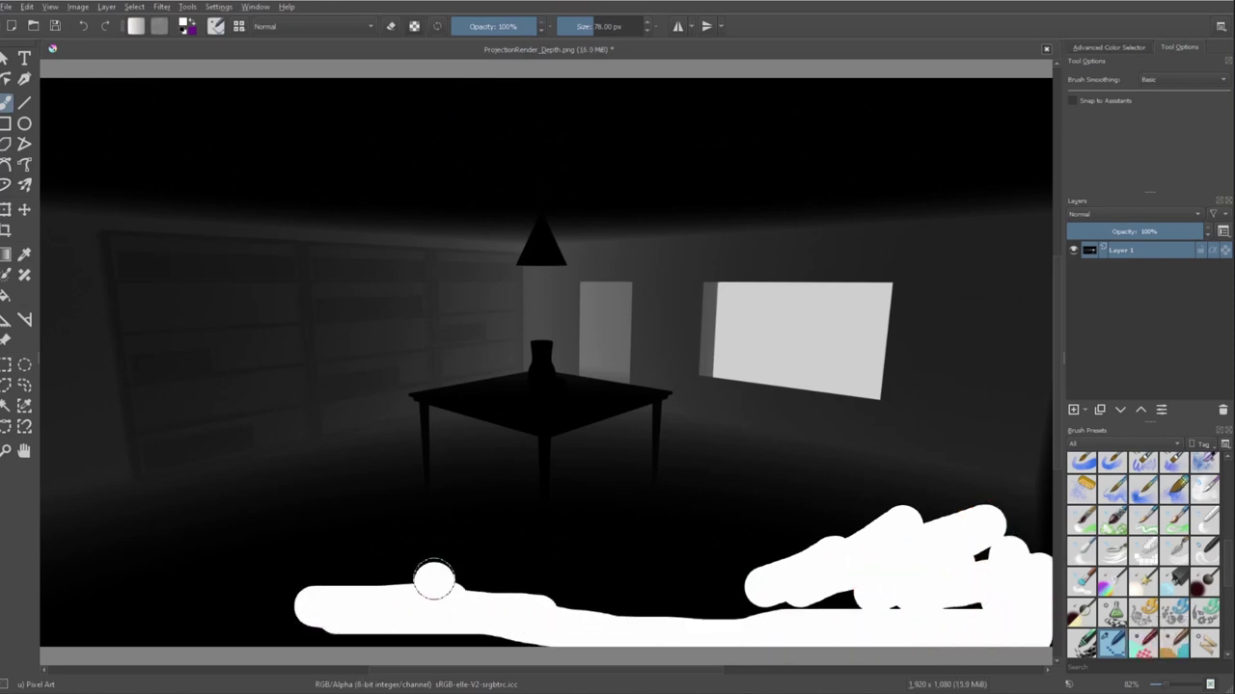
mouse_move(469, 489)
mouse_down()
mouse_move(472, 551)
mouse_move(449, 550)
mouse_move(496, 549)
mouse_move(512, 495)
mouse_move(469, 604)
mouse_move(582, 601)
mouse_move(544, 594)
mouse_move(504, 551)
mouse_move(579, 565)
mouse_move(582, 532)
mouse_move(606, 557)
mouse_move(622, 495)
mouse_move(650, 532)
mouse_move(611, 575)
mouse_move(683, 536)
mouse_move(688, 499)
mouse_move(796, 531)
mouse_move(570, 624)
mouse_up()
mouse_move(1036, 642)
mouse_down()
mouse_move(132, 628)
mouse_move(43, 569)
mouse_move(243, 525)
mouse_move(83, 588)
mouse_move(231, 570)
mouse_move(221, 603)
mouse_move(388, 597)
mouse_move(410, 547)
mouse_move(363, 504)
mouse_move(375, 475)
mouse_up()
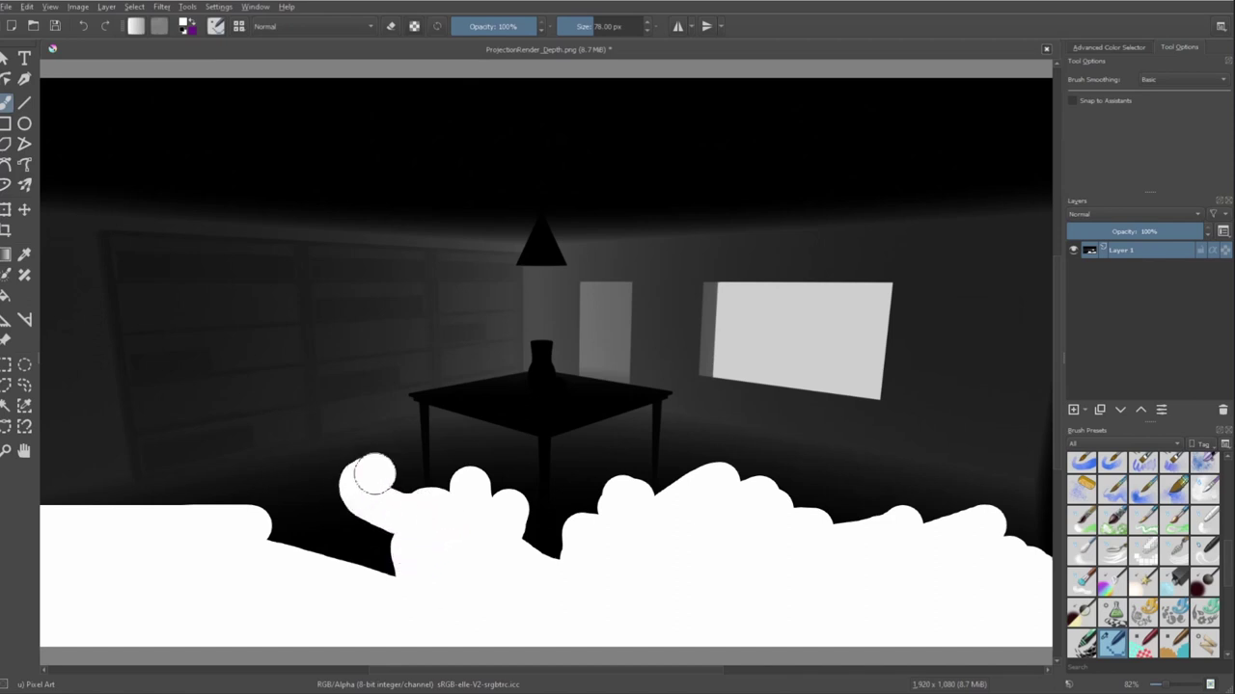
drag(377, 550, 252, 539)
mouse_move(342, 547)
mouse_down()
mouse_move(102, 504)
mouse_move(239, 492)
mouse_up()
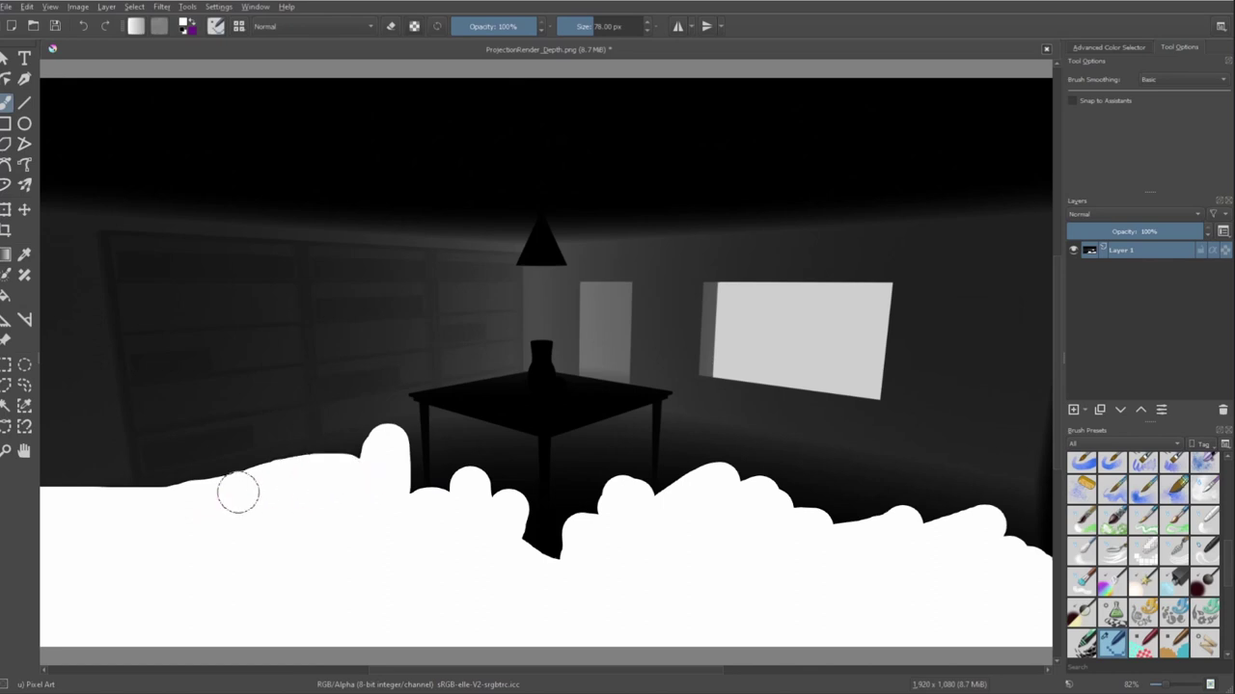
click(523, 543)
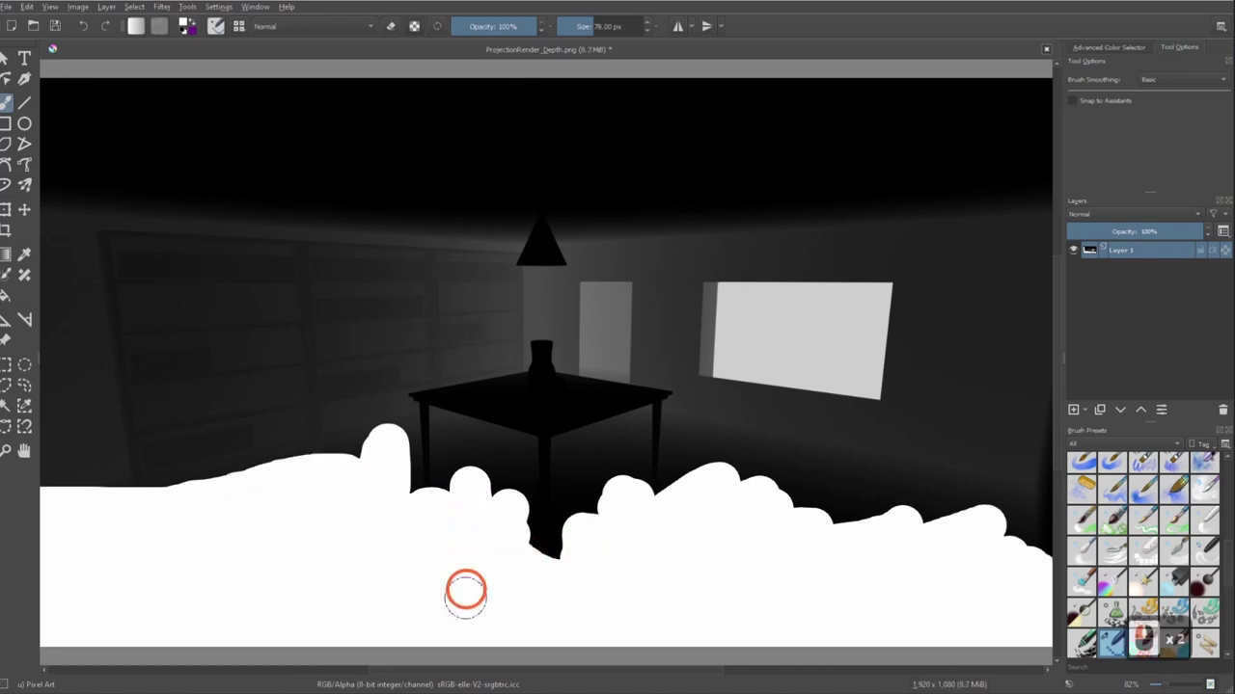
Save the painted image as a separate PNG named ProjectionRender_Depth-2 in the ProjectionTutorial folder, keeping the default PNG options.
click(11, 13)
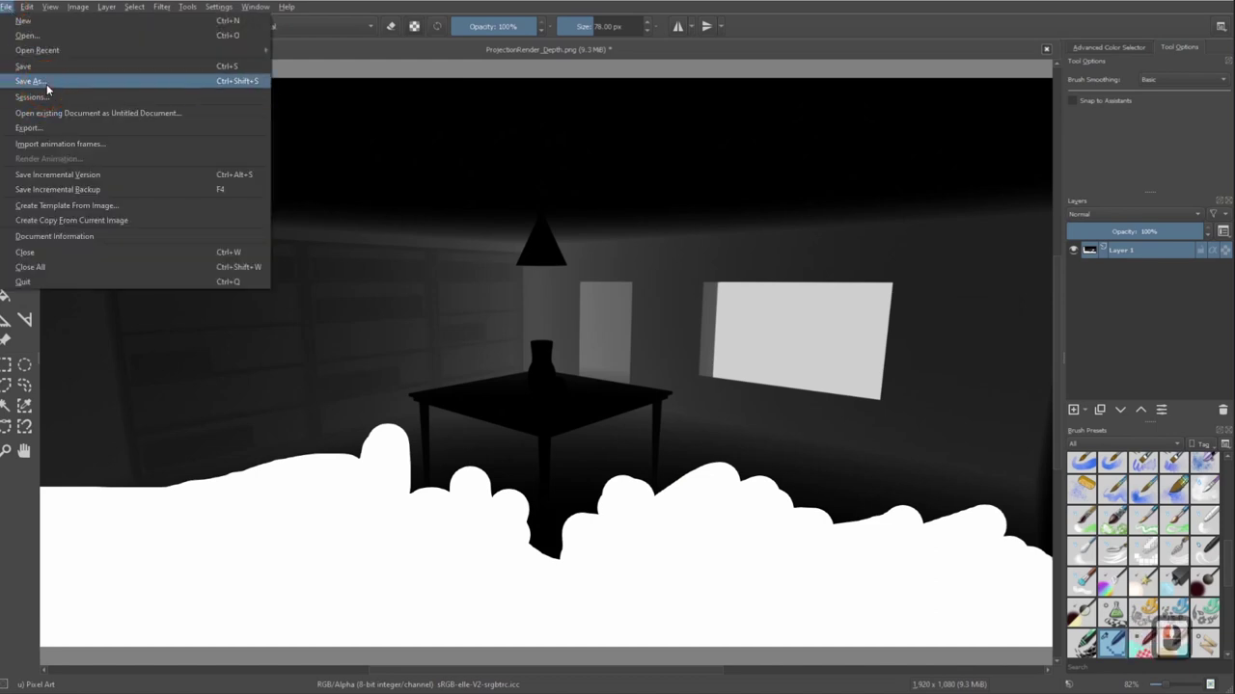
click(45, 81)
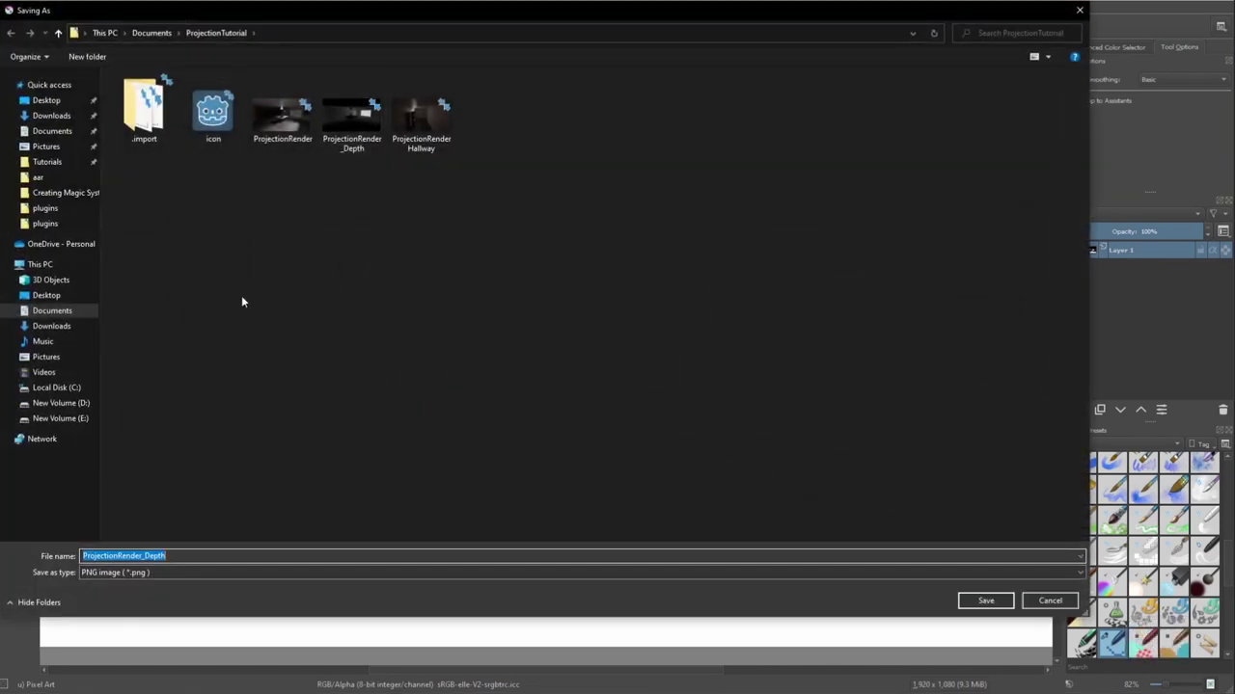
click(151, 496)
double_click(202, 555)
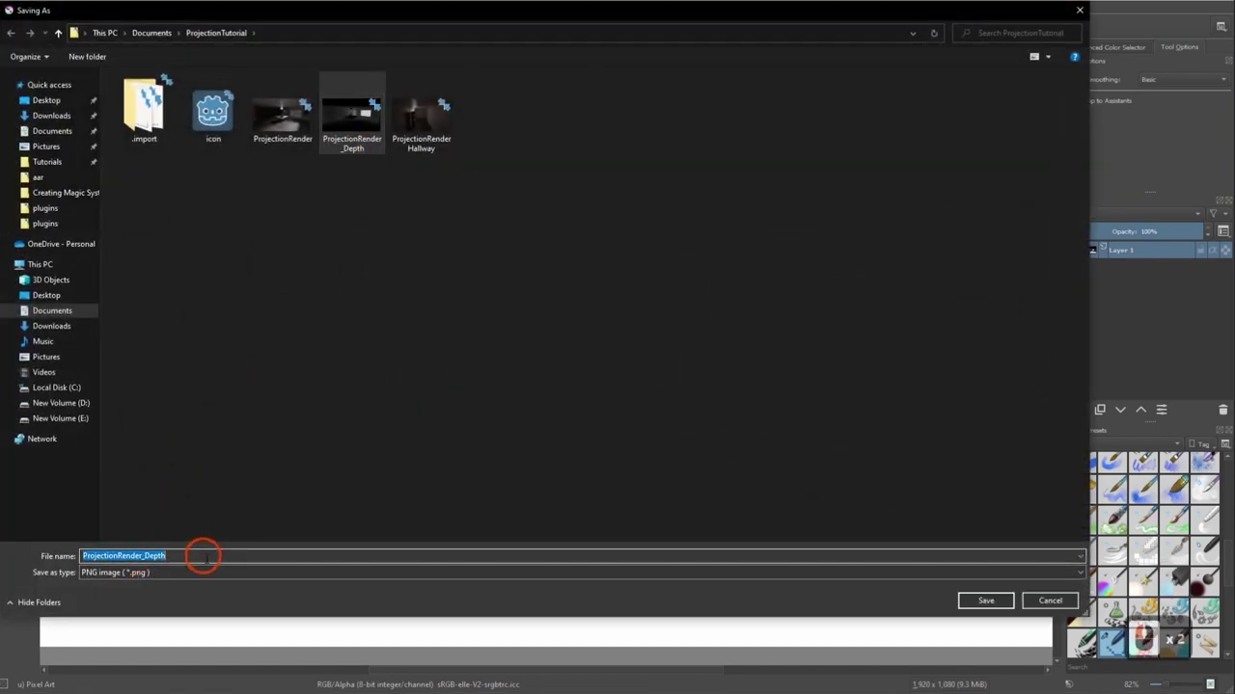
key(Return)
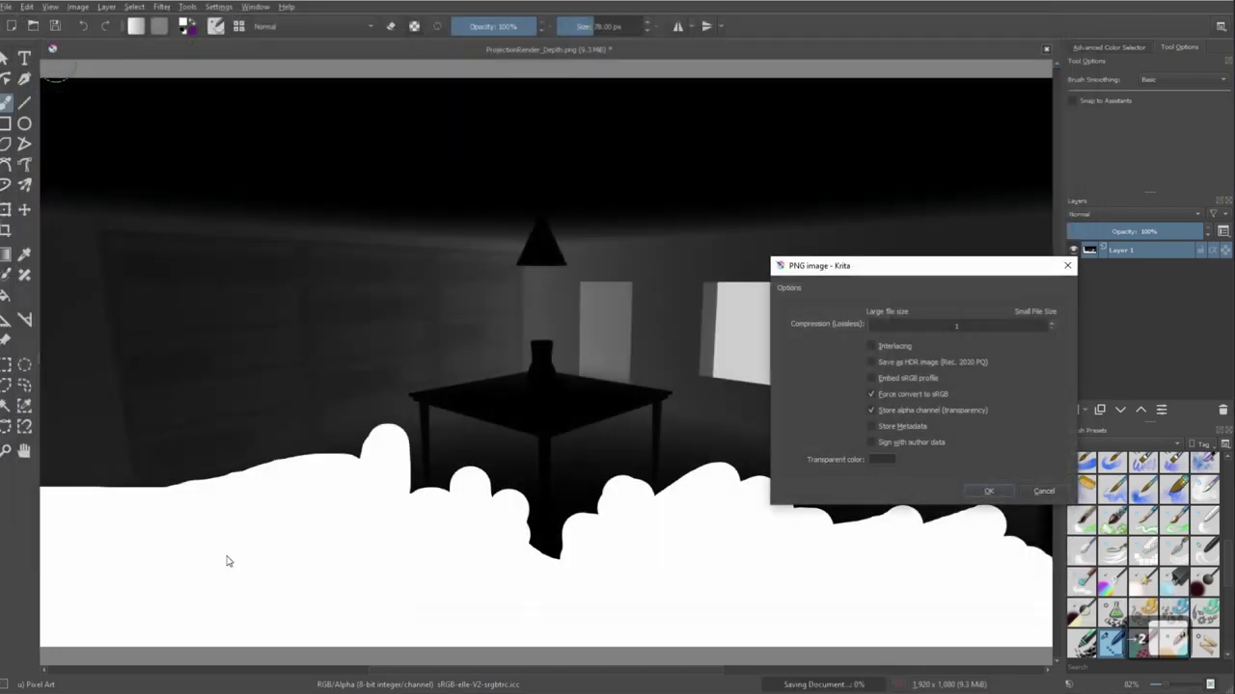
click(998, 491)
Return to Godot and assign the white-painted depth image as the depth texture of the quad's ShaderMaterial.
key(alt+Tab)
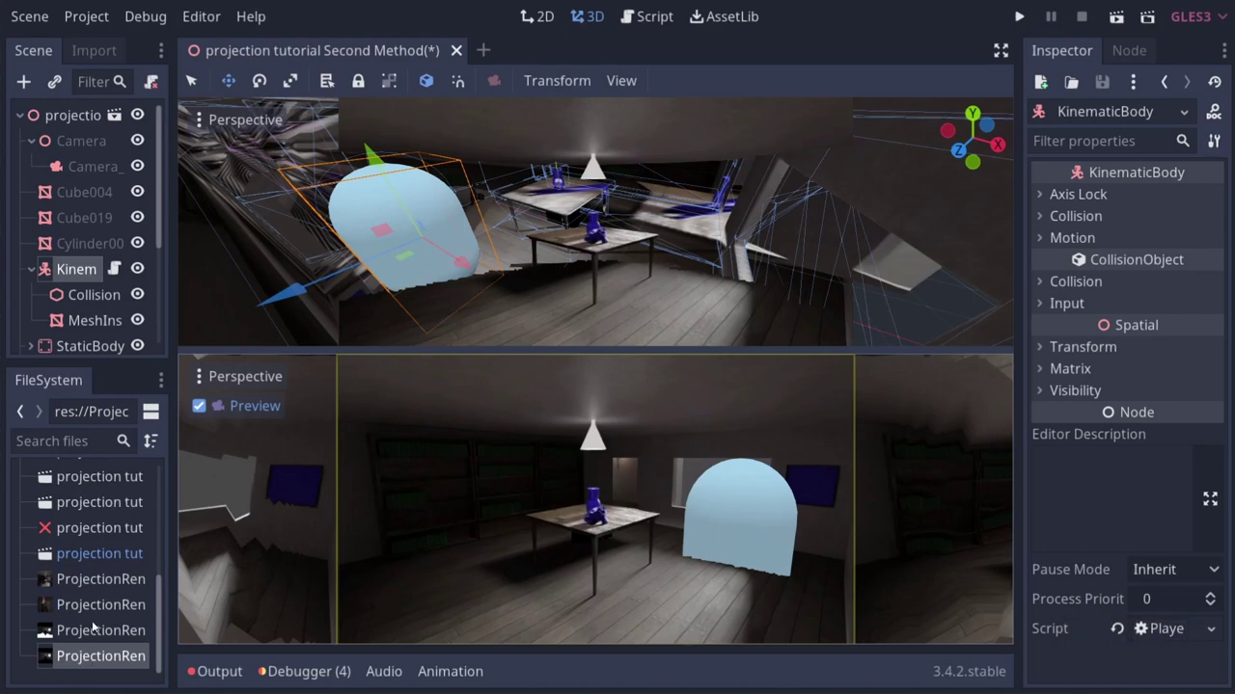
drag(84, 631, 1171, 636)
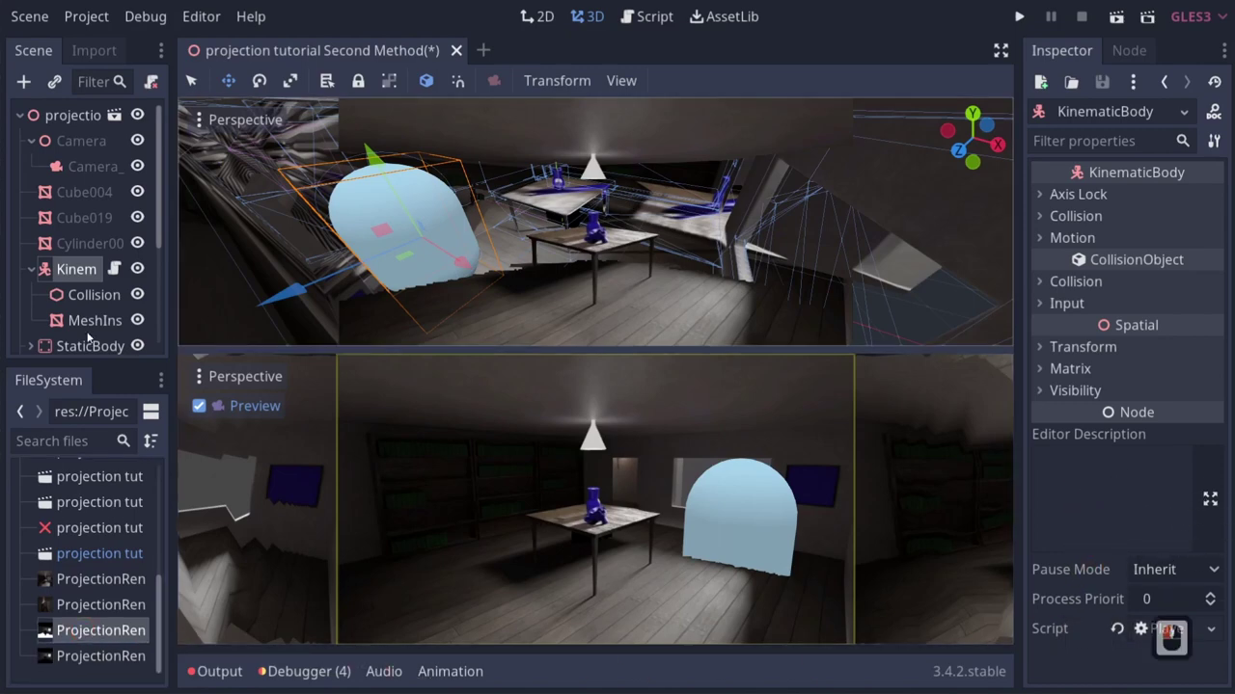
scroll(69, 253, up, 4)
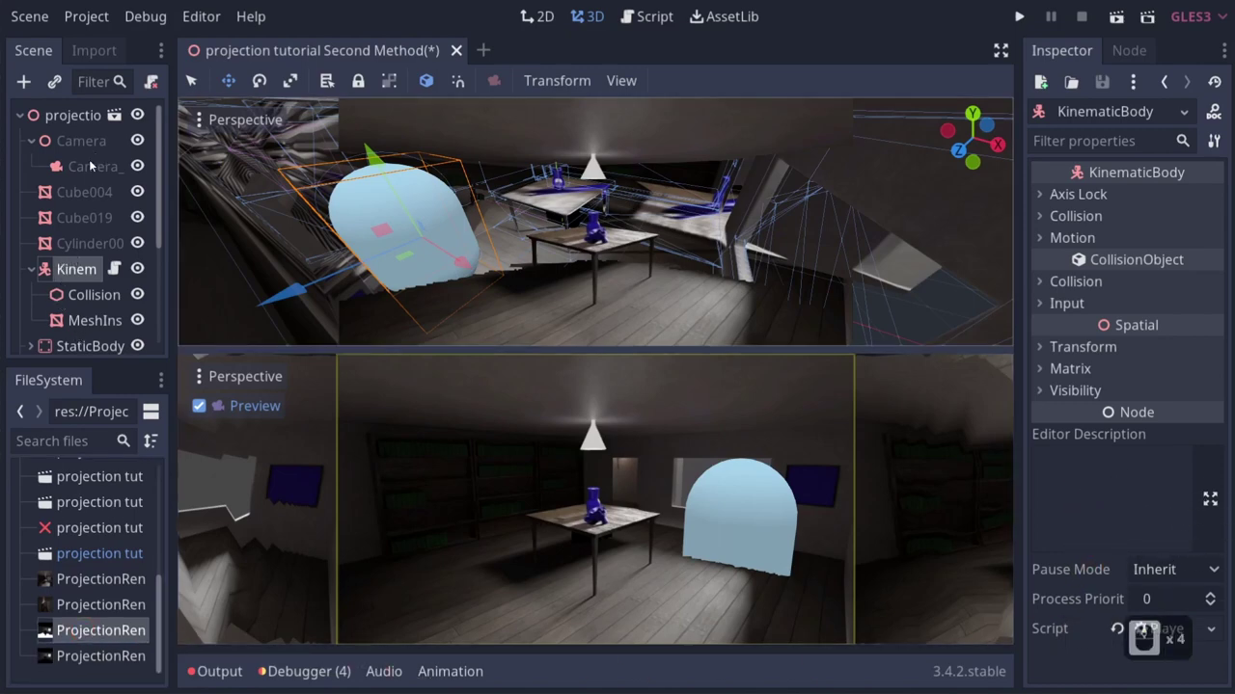
scroll(92, 241, down, 4)
click(89, 329)
click(1124, 465)
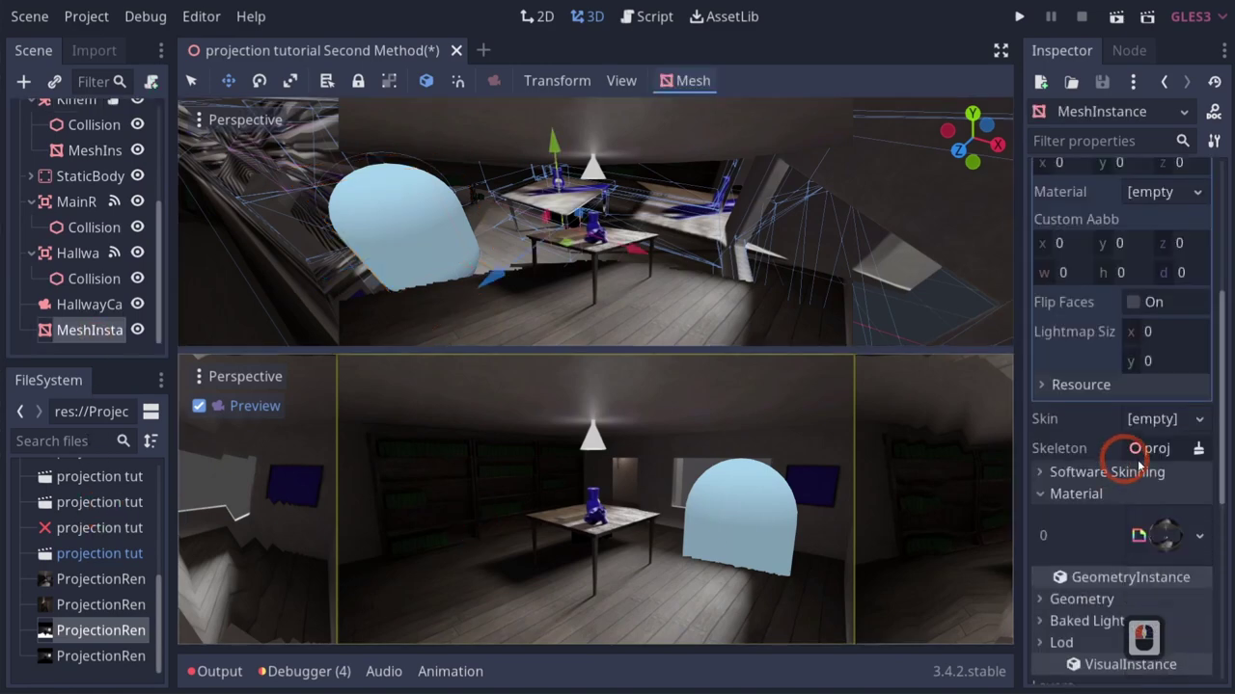
click(1167, 530)
click(1161, 513)
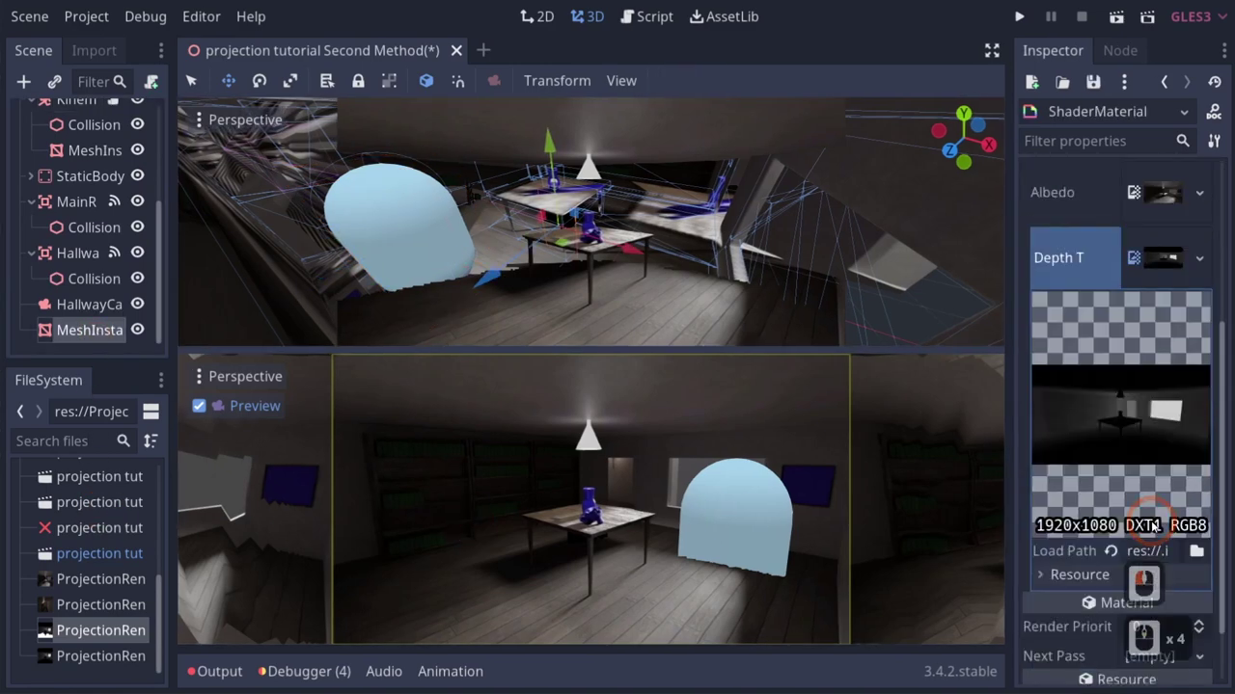
drag(66, 648, 1146, 269)
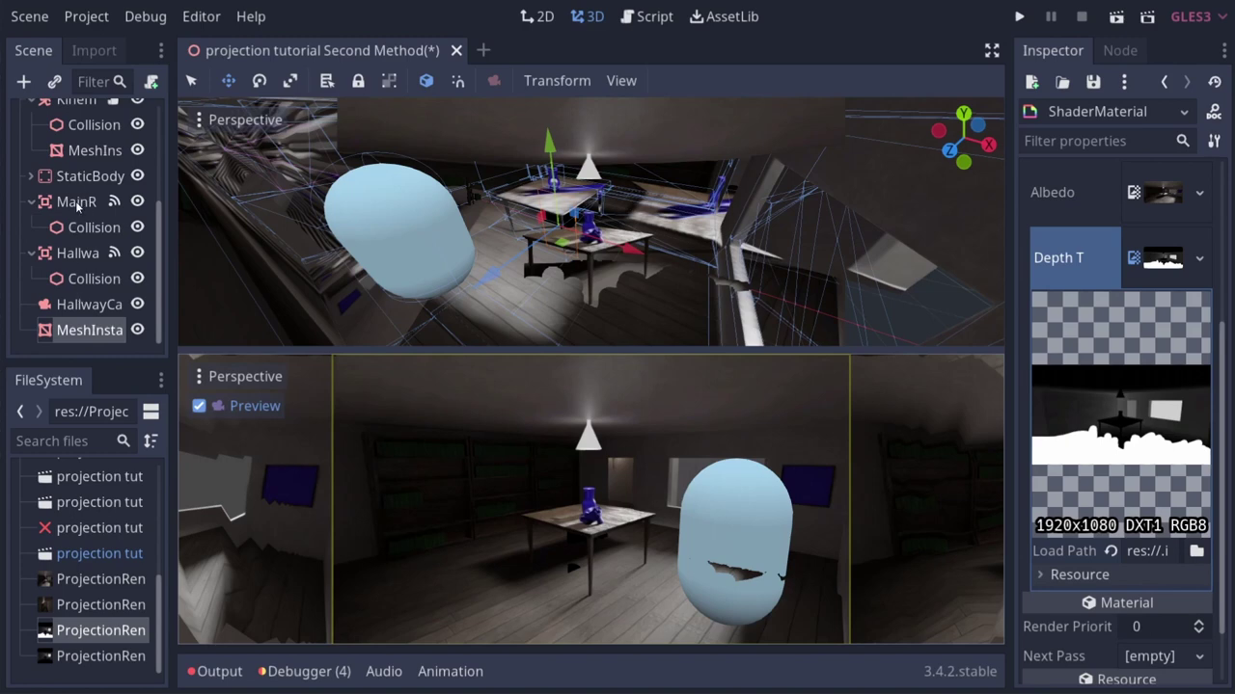
Toggle the visibility of the Cube019, cylinder and Cube004 meshes to compare them, leaving only Cube004 hidden.
scroll(86, 183, up, 4)
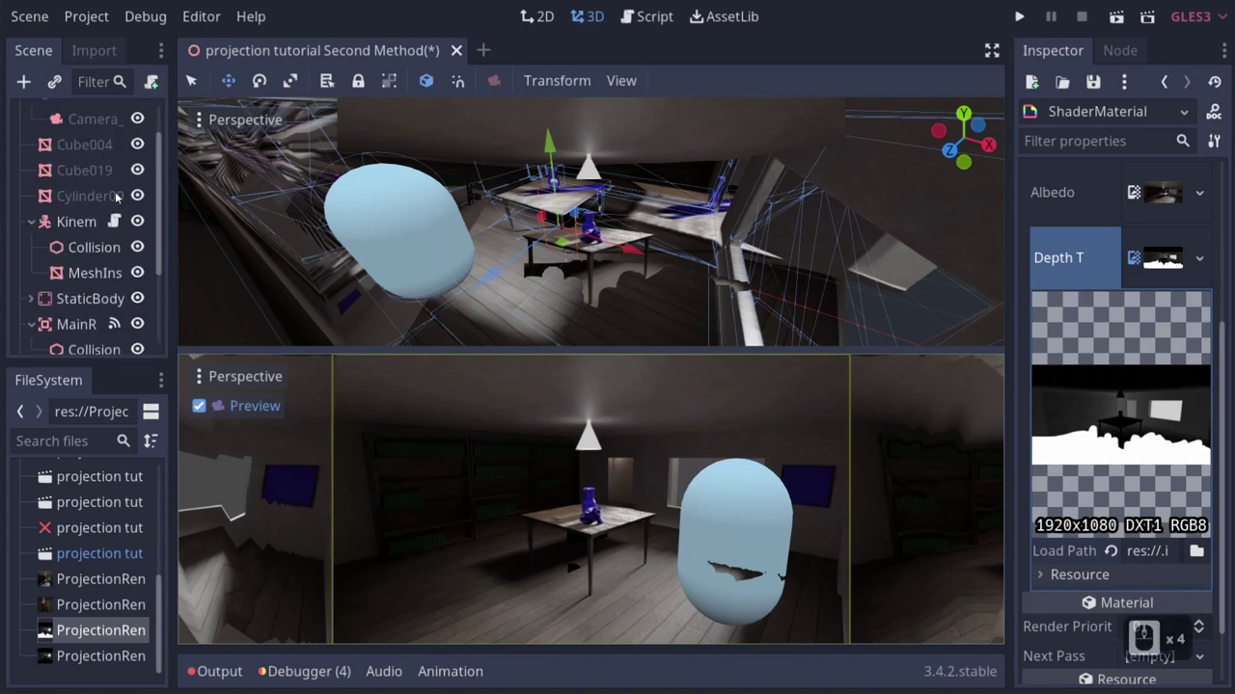
click(137, 172)
click(137, 172)
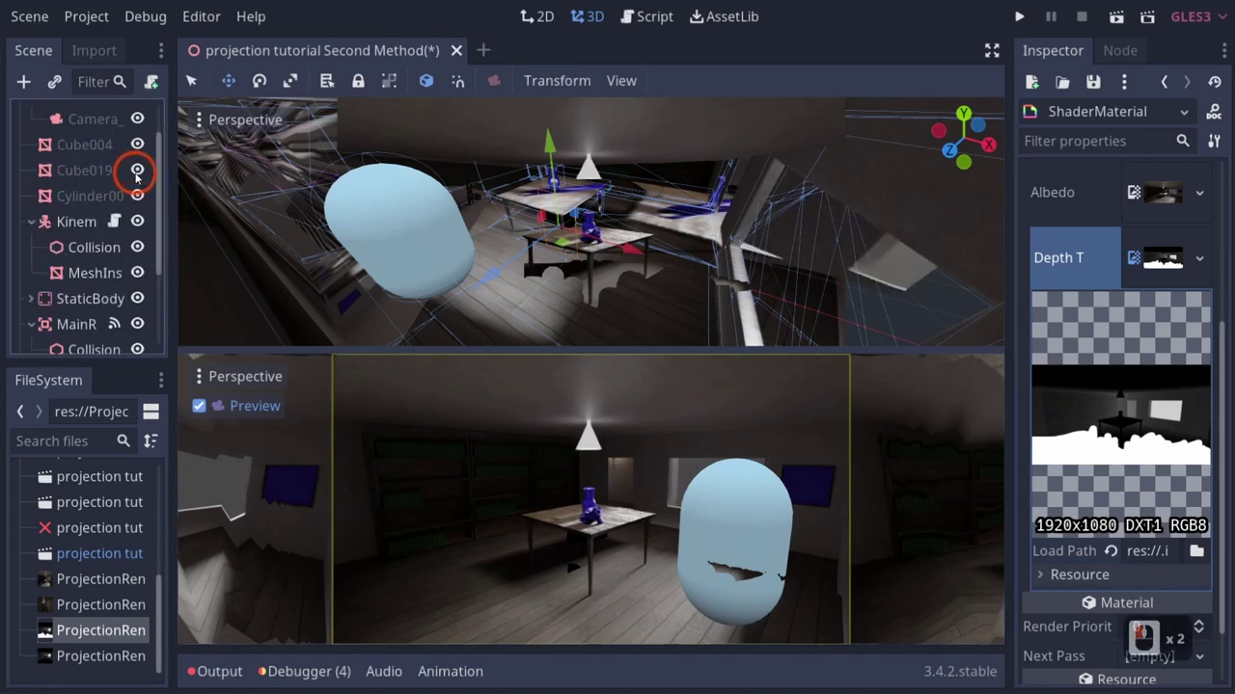
click(137, 196)
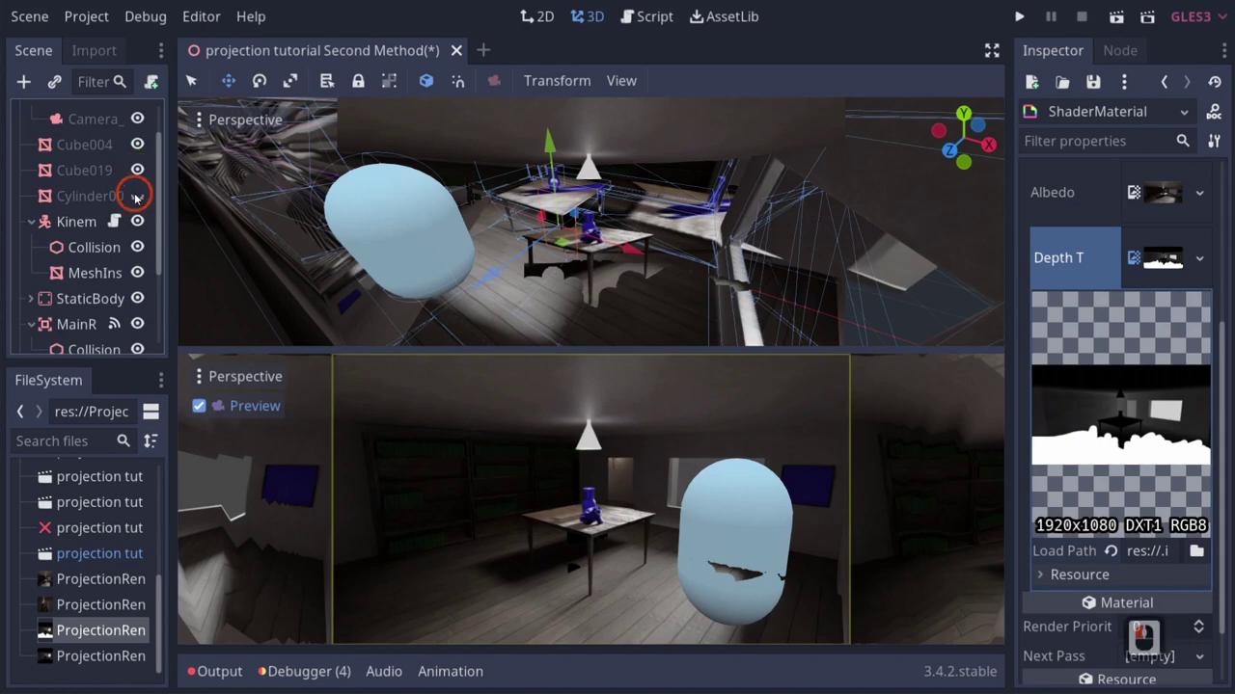
click(138, 145)
click(138, 146)
click(138, 146)
click(138, 146)
click(138, 146)
click(138, 145)
click(138, 146)
Assign the original unpainted depth render back as the depth texture of the quad's ShaderMaterial.
key(s)
mouse_move(668, 218)
right_down()
mouse_move(619, 347)
mouse_move(868, 332)
mouse_move(660, 231)
right_up()
key(a)
key(w)
key(w)
key(w)
key(s)
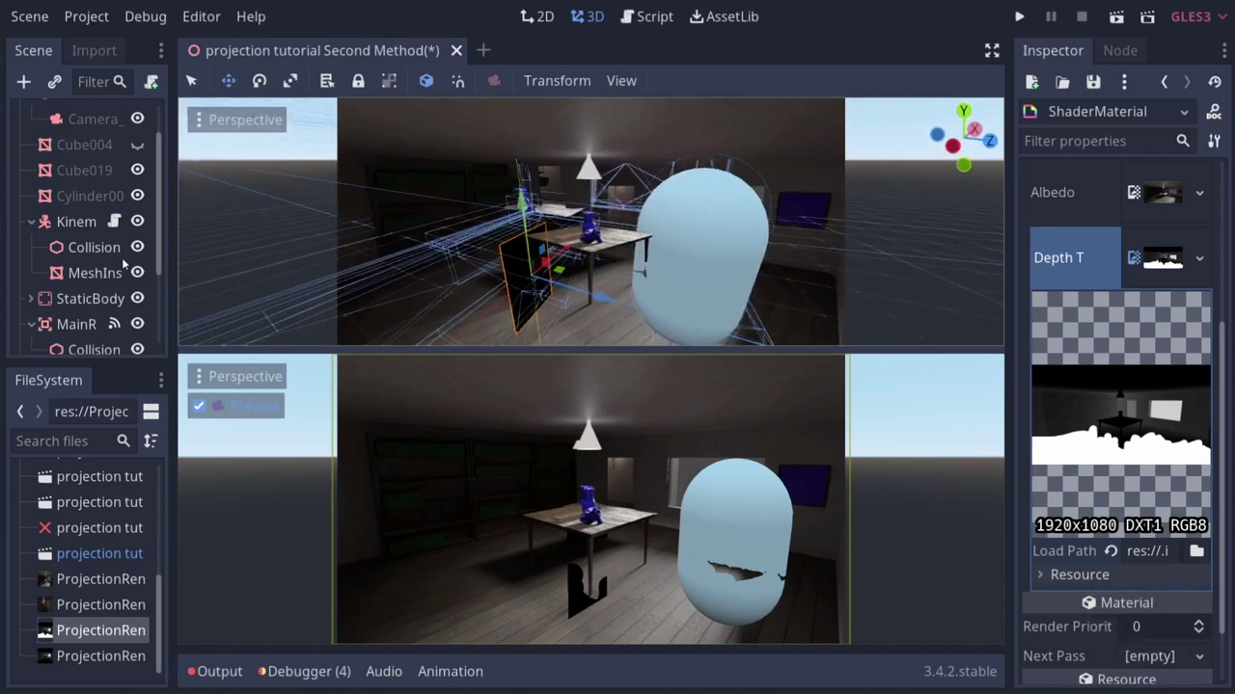
right_drag(597, 337, 598, 355)
key(w)
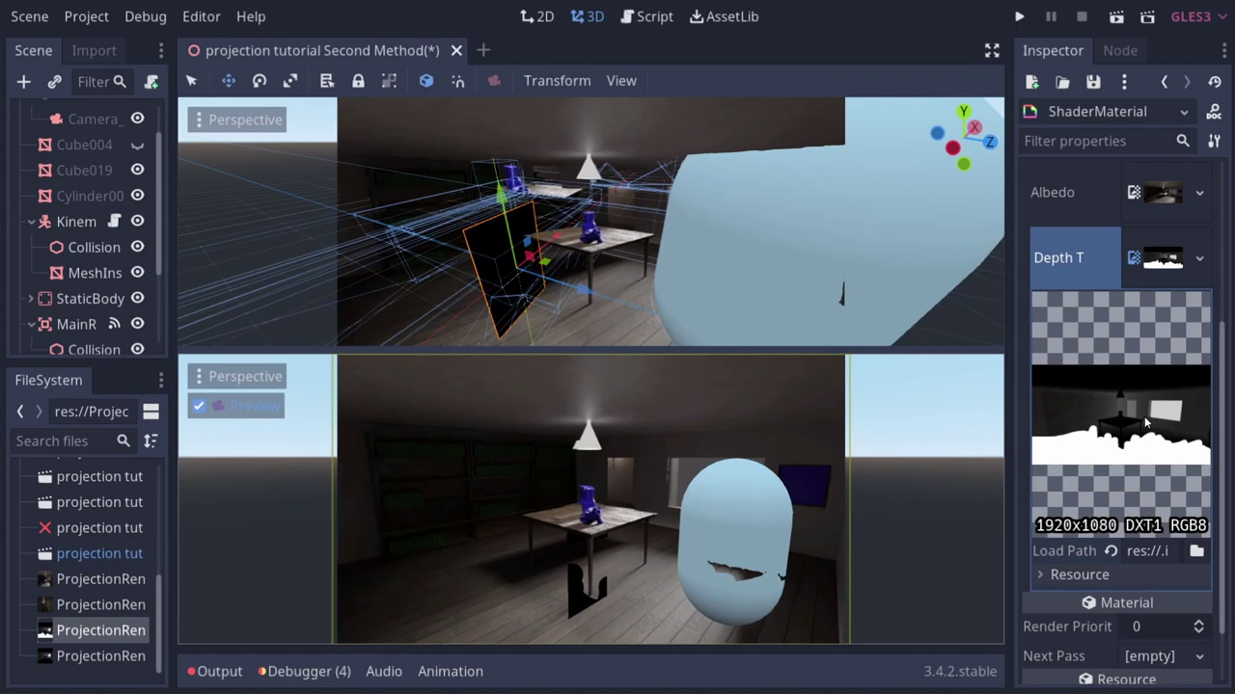
drag(93, 663, 1164, 262)
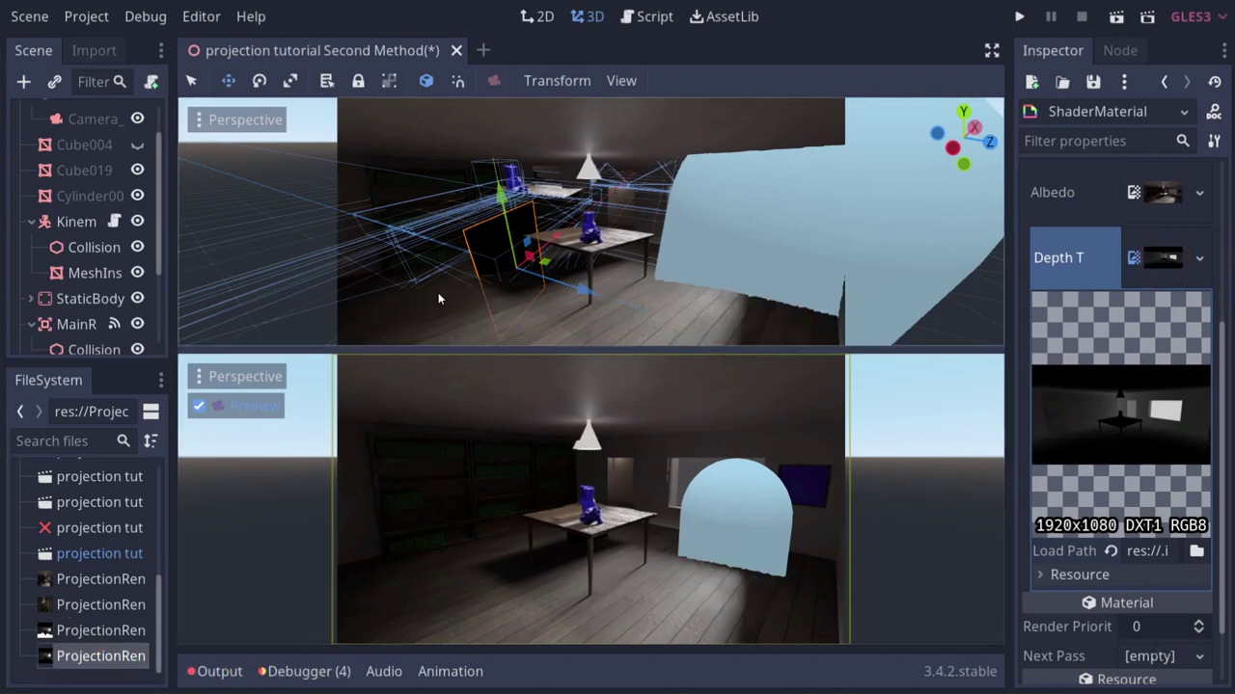
With the screen-space quad temporarily hidden, move the KinematicBody player back into the room near the doorway.
click(64, 224)
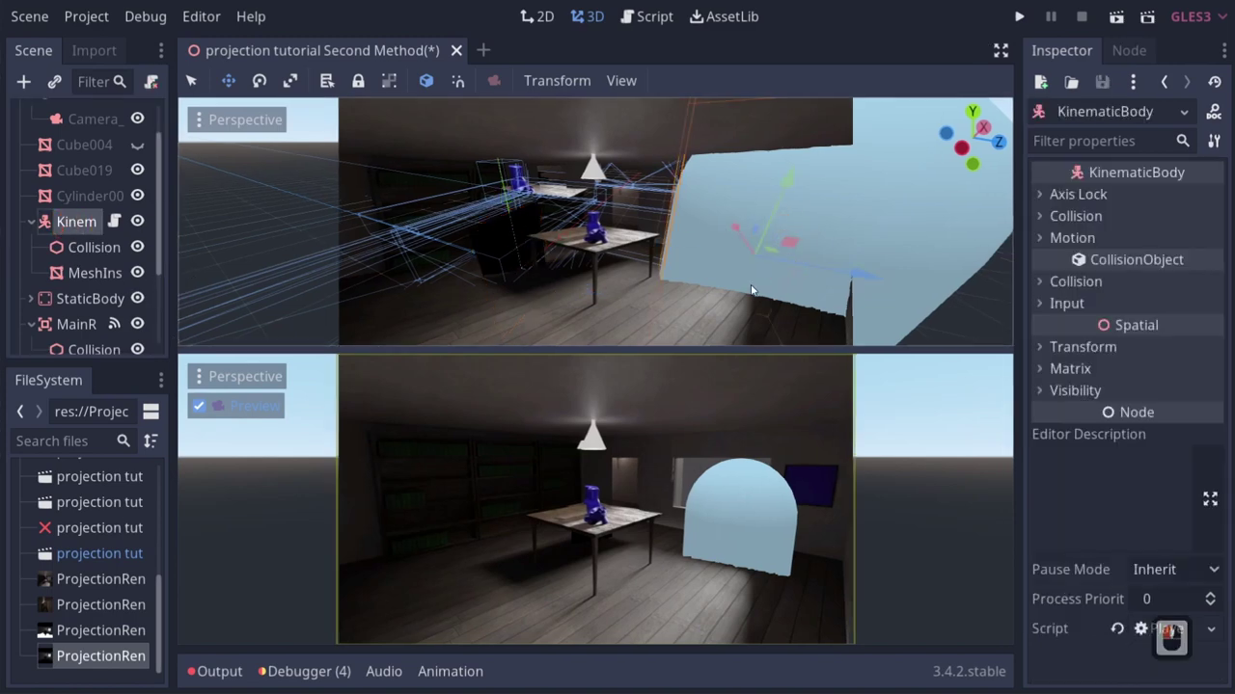
scroll(753, 289, down, 5)
scroll(90, 330, down, 3)
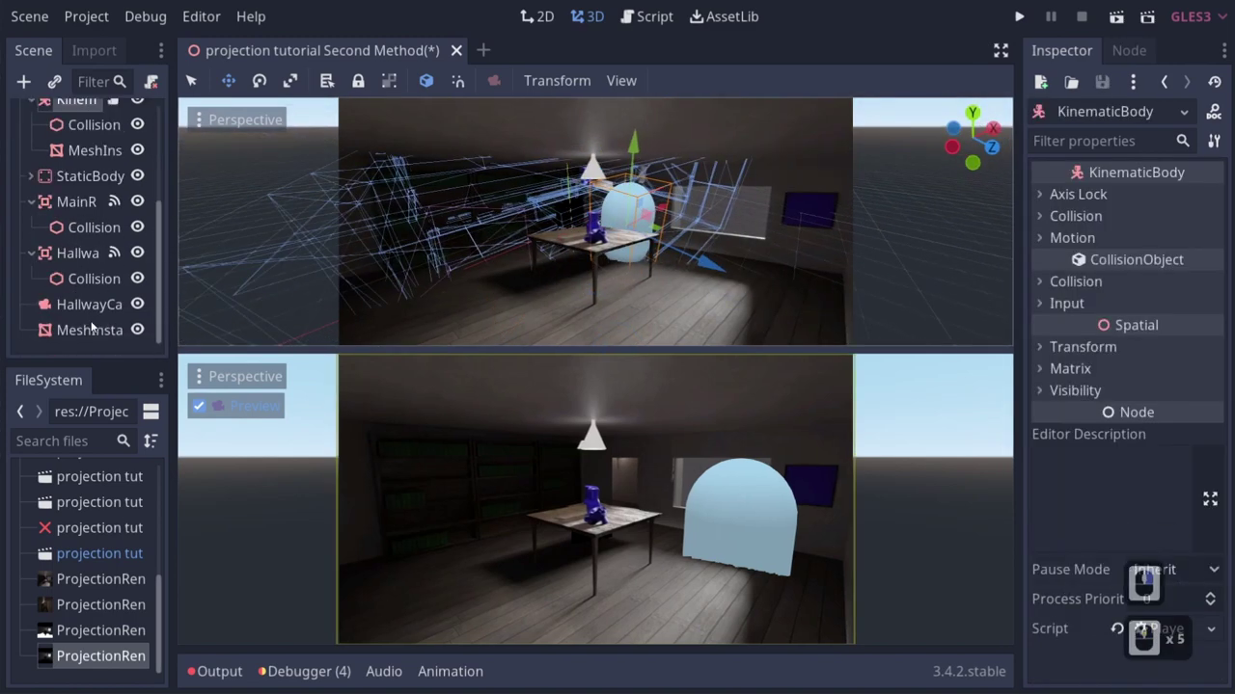
click(137, 330)
key(w)
key(e)
right_drag(691, 226, 619, 347)
key(w)
key(e)
key(d)
right_drag(650, 287, 615, 265)
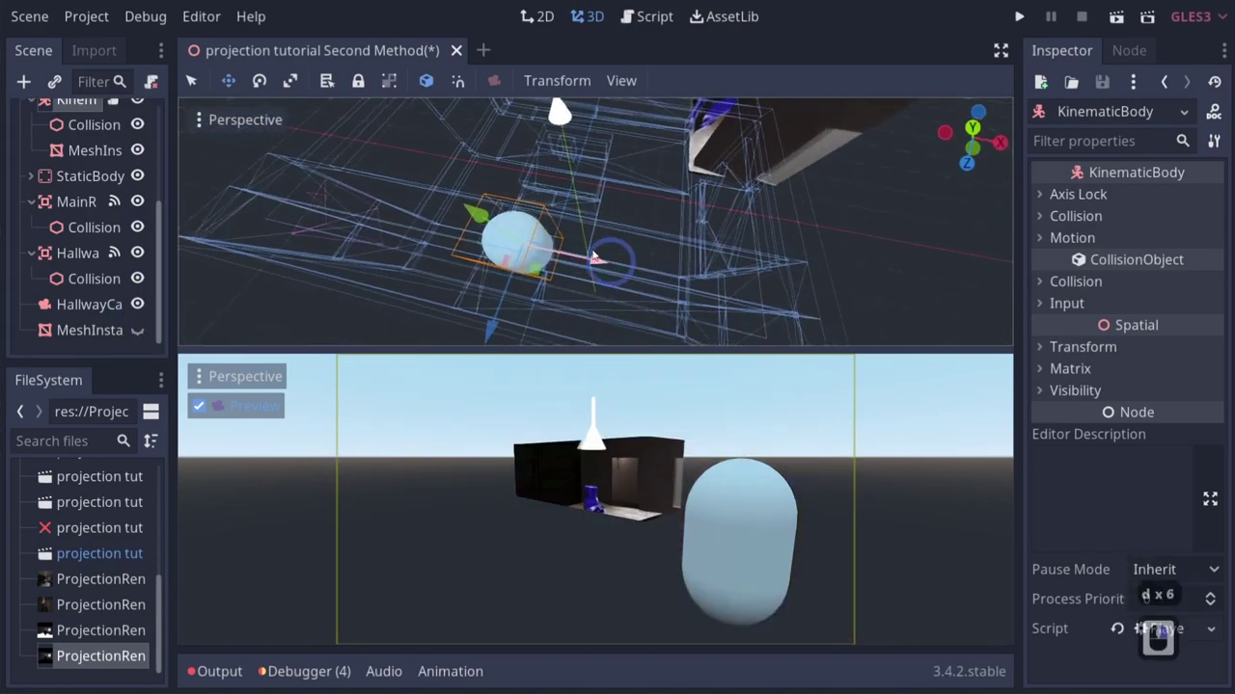
drag(537, 270, 542, 275)
drag(705, 229, 673, 202)
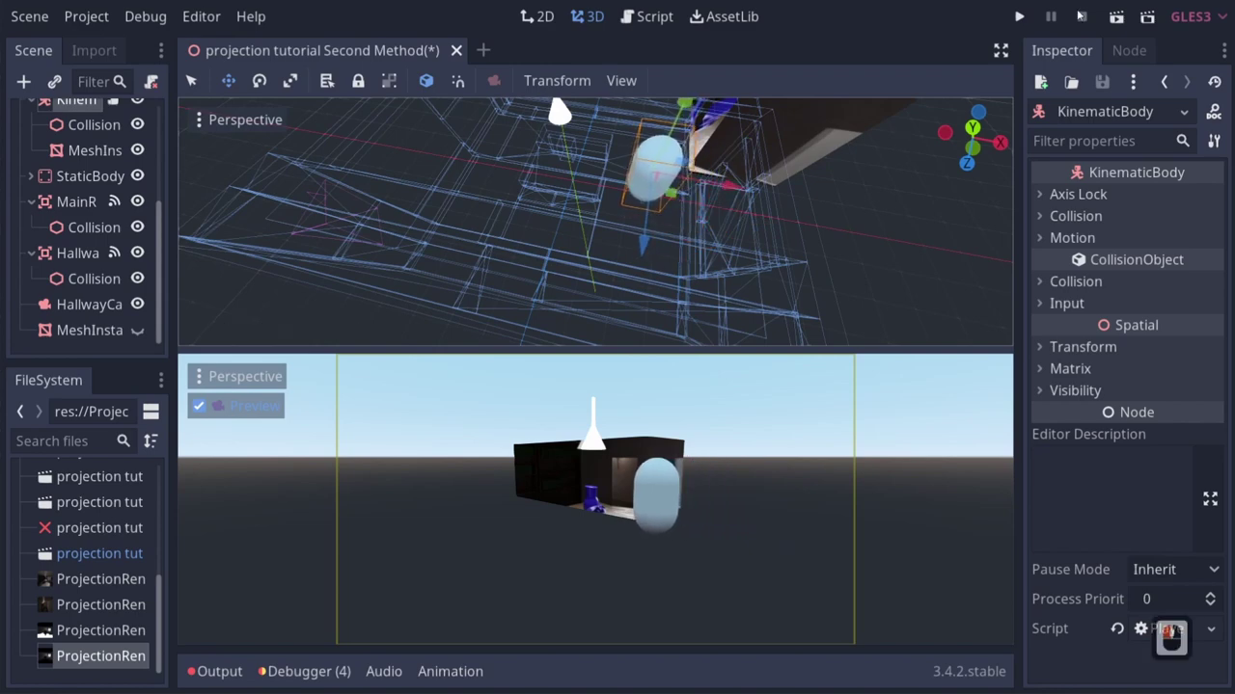
click(137, 330)
Run the current scene to check the player against the pre-rendered room.
click(1020, 17)
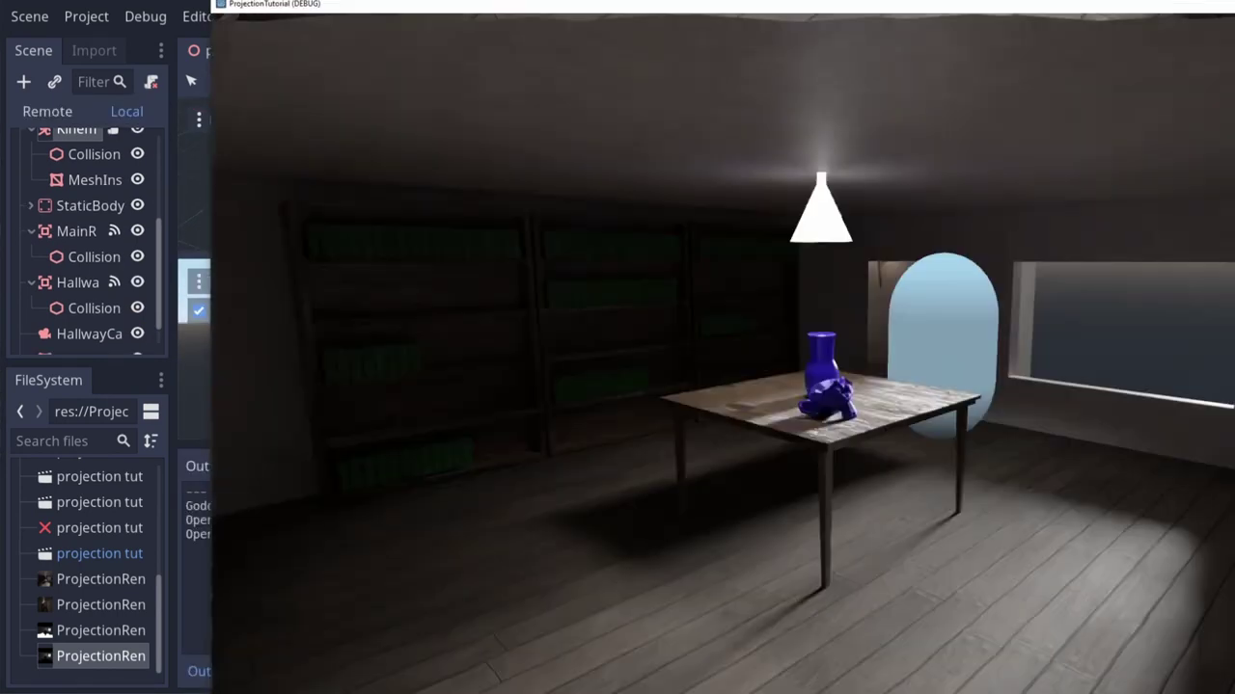
key(Escape)
click(1115, 17)
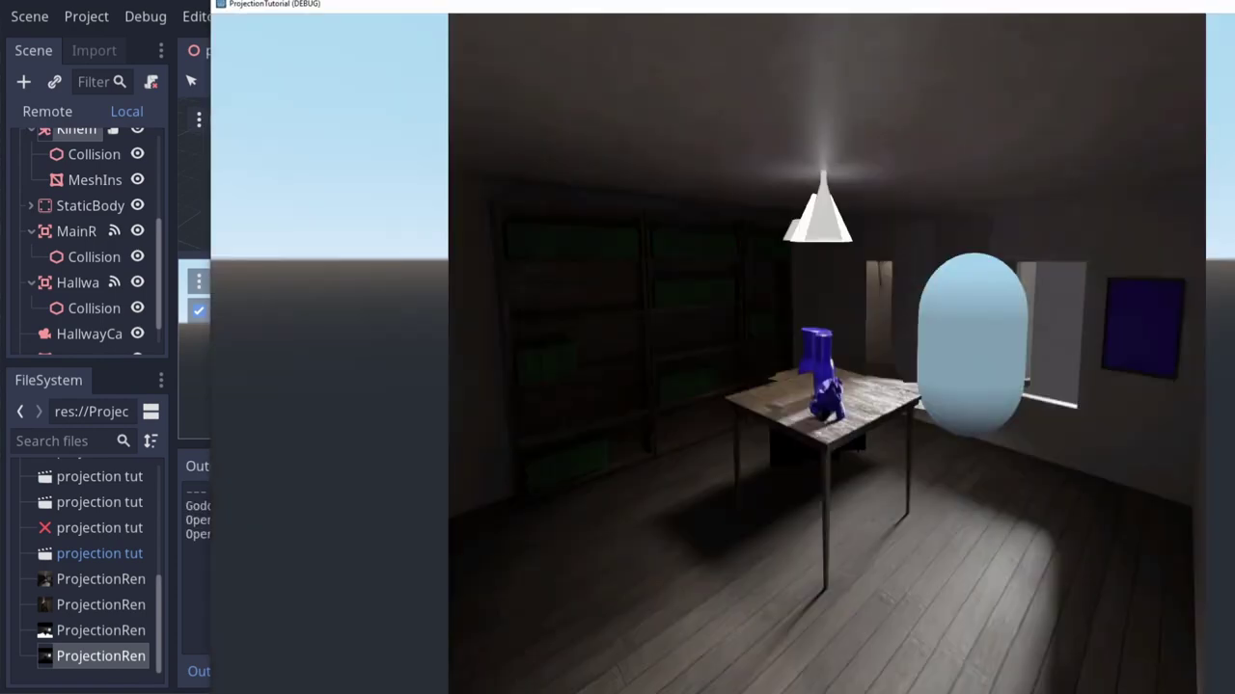
While the game is running, set the size of the screen-space quad's mesh to 2.005 by 1.998.
click(191, 10)
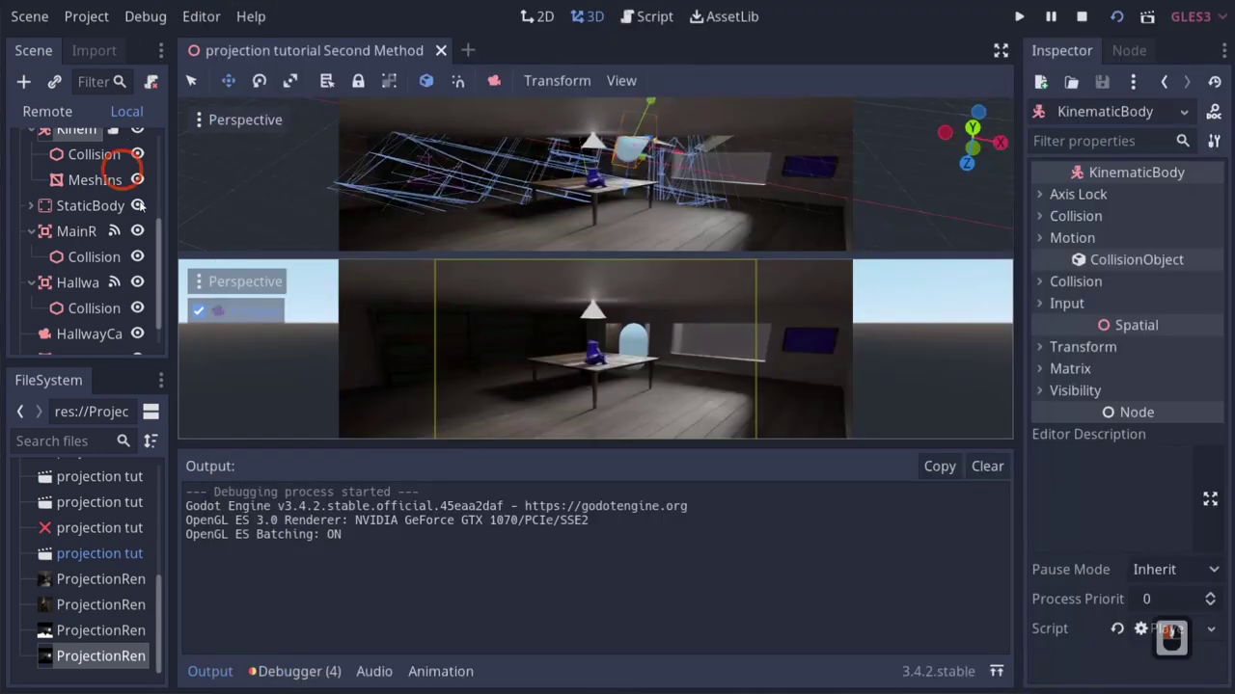
scroll(71, 318, down, 6)
click(72, 333)
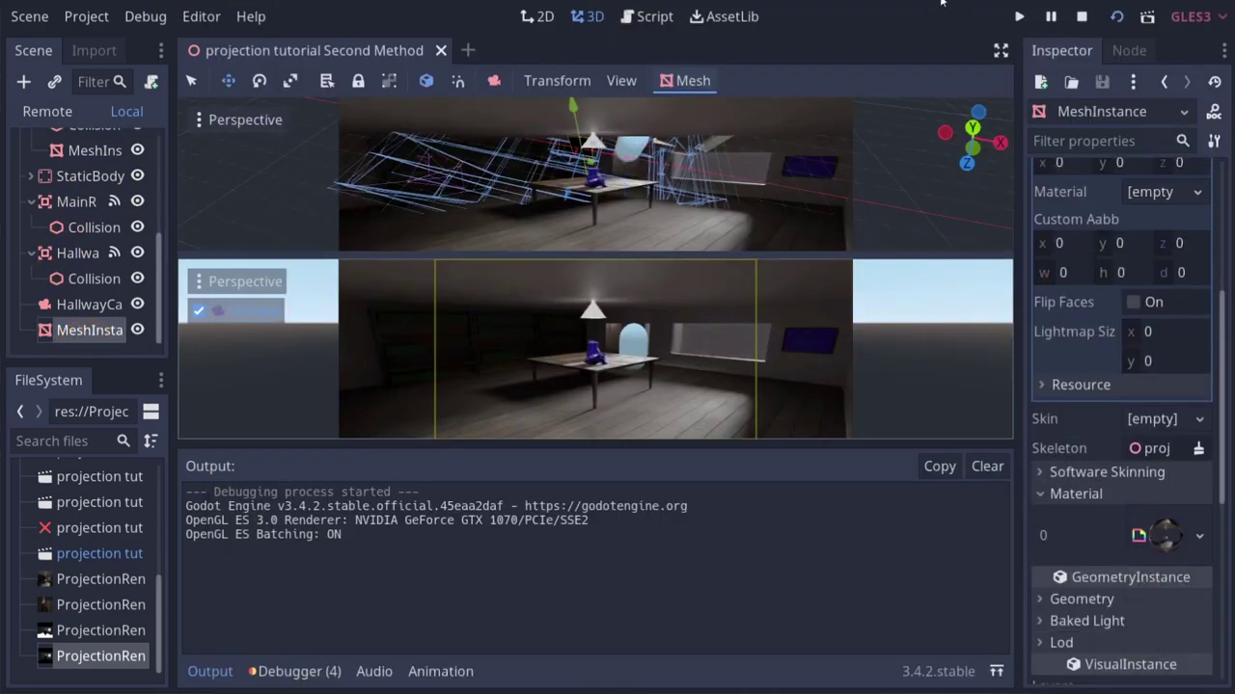
key(alt+Tab)
drag(439, 6, 679, 1)
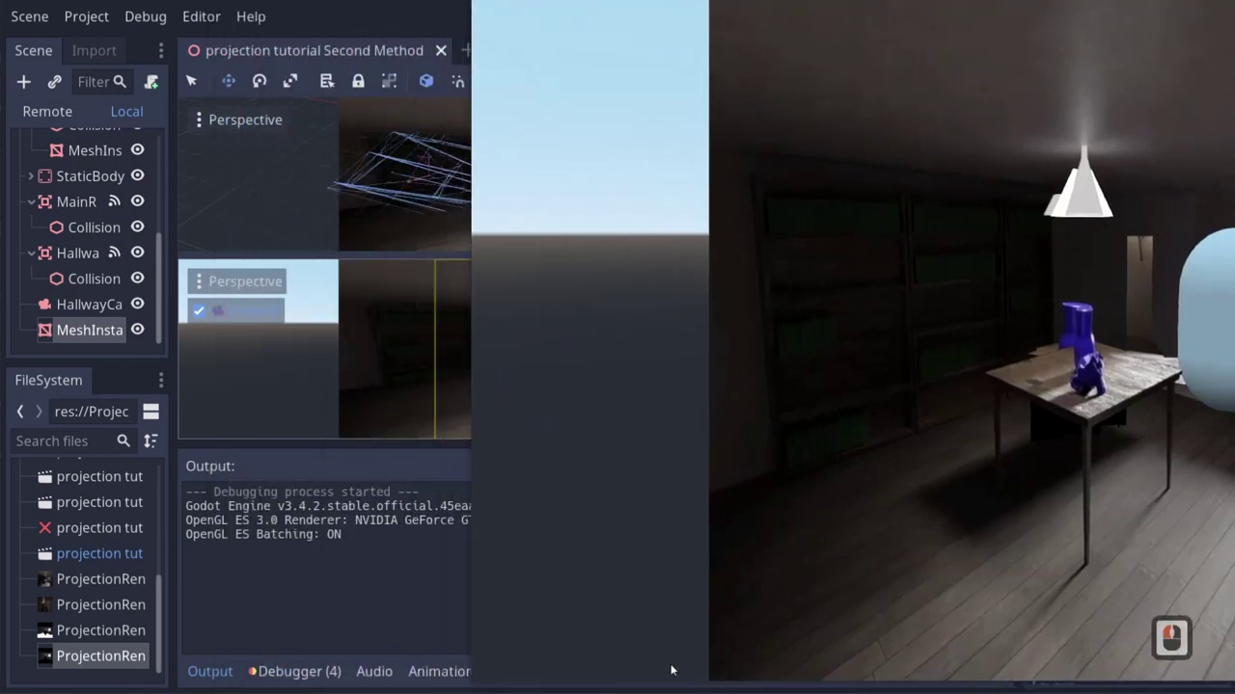
click(1075, 65)
click(731, 17)
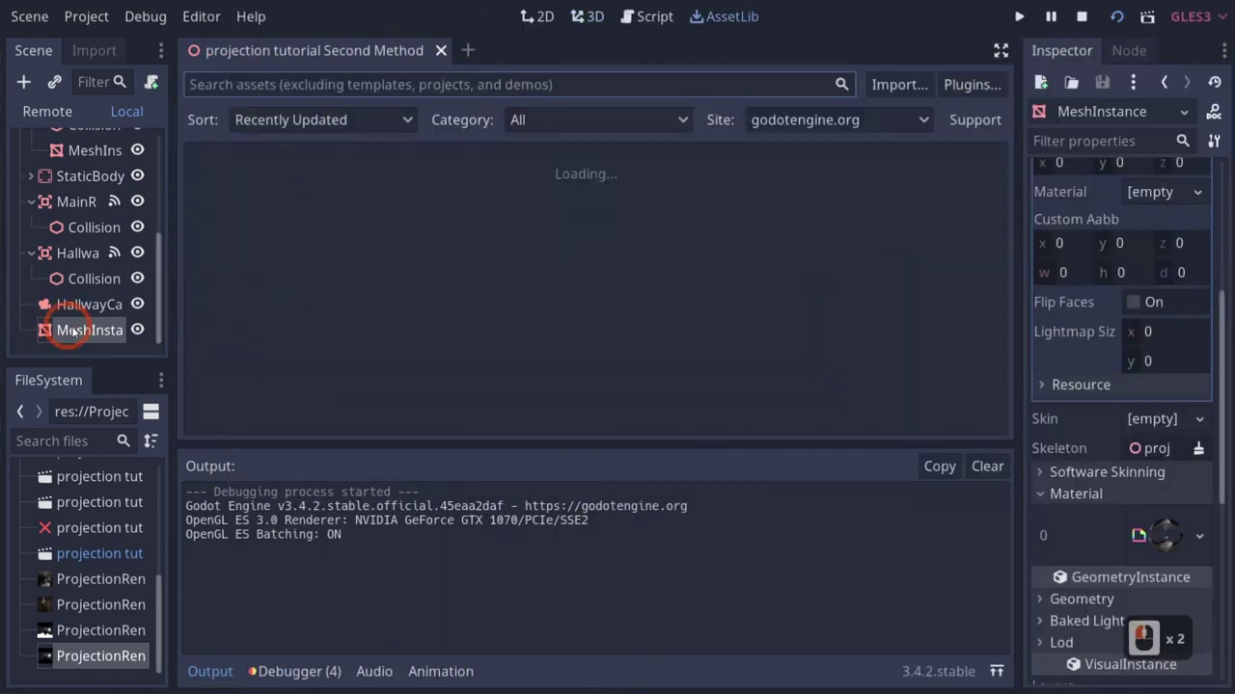
scroll(1061, 284, up, 6)
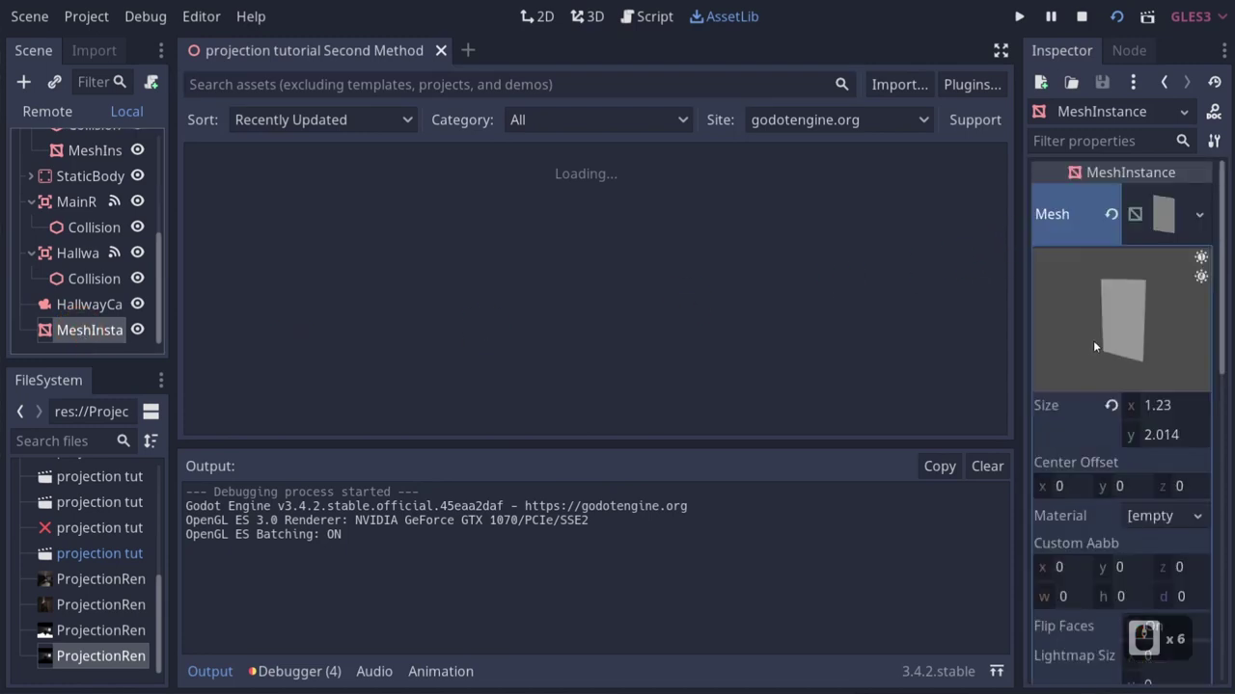
drag(1158, 444, 1204, 405)
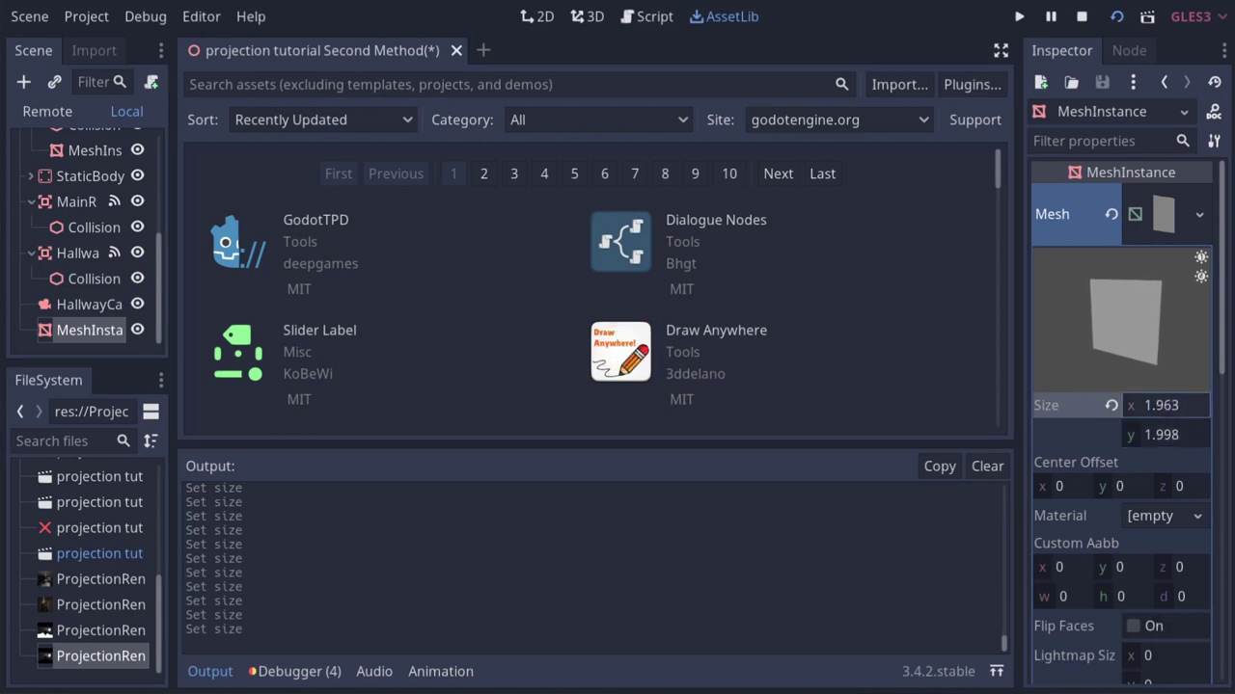
click(1167, 410)
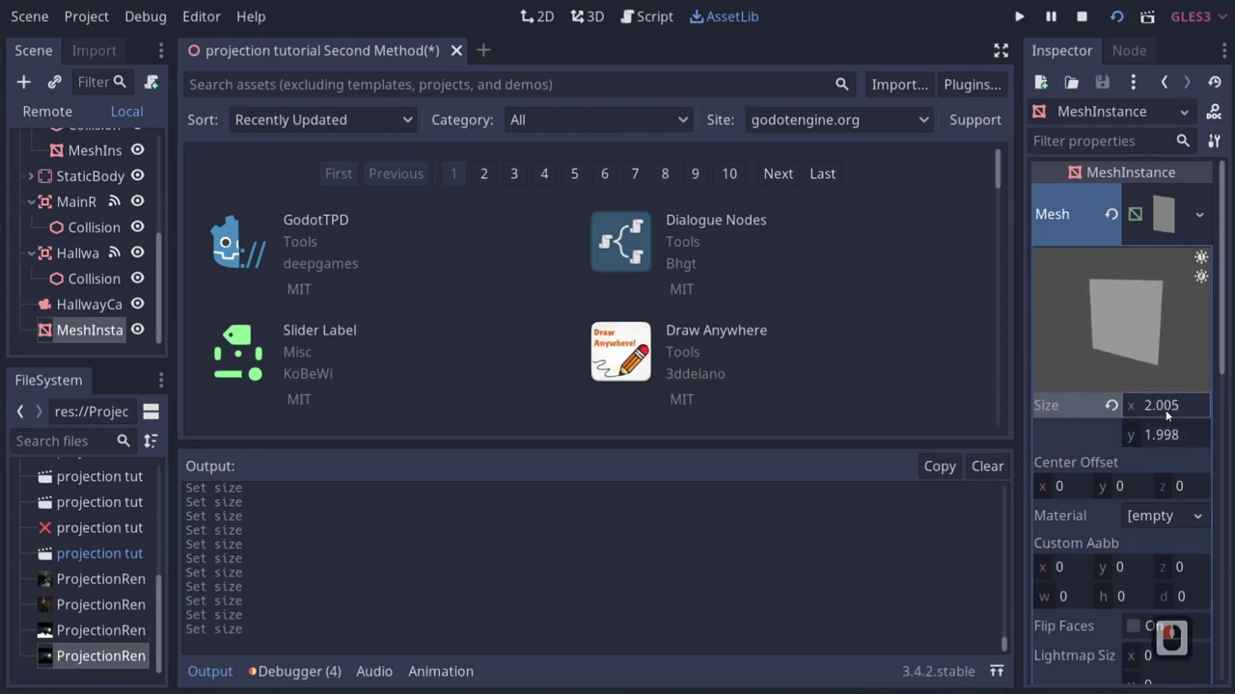
Bring the game window into view and walk the player around the table and past the bookshelves to test the occlusion.
drag(1234, 70, 903, 13)
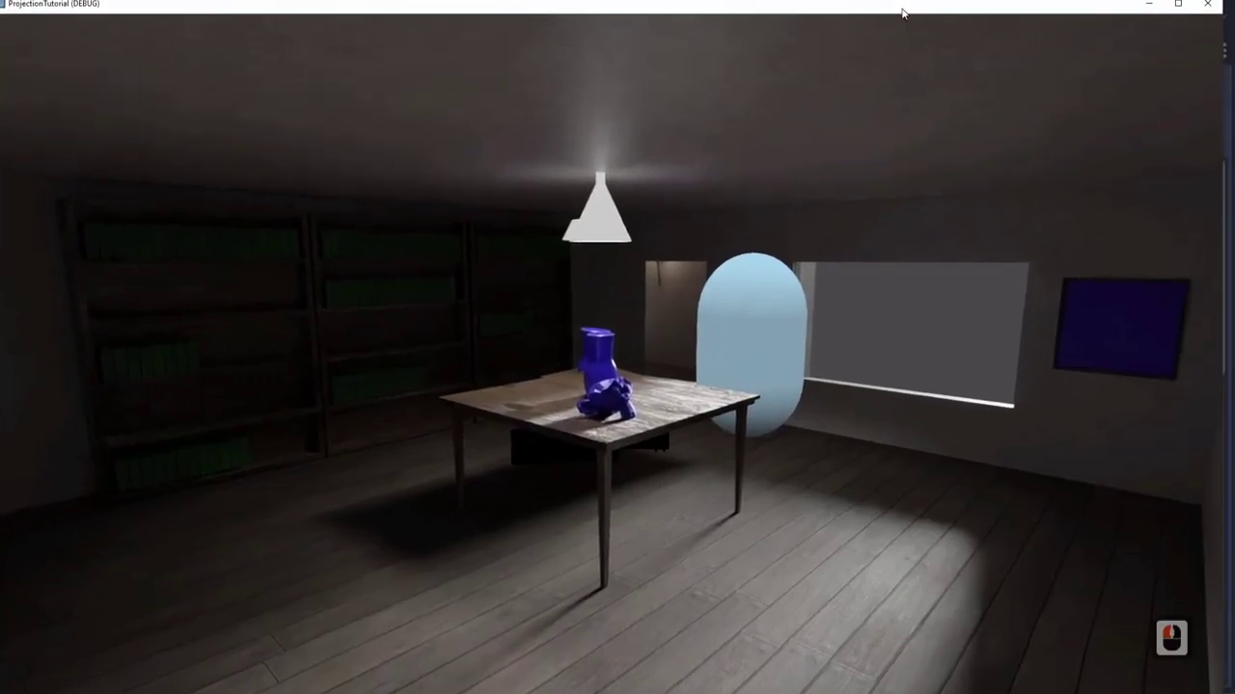
key(Down)
key(Right)
key(Down)
key(Down)
key(Right)
key(Left)
key(Left)
key(Right)
key(Left)
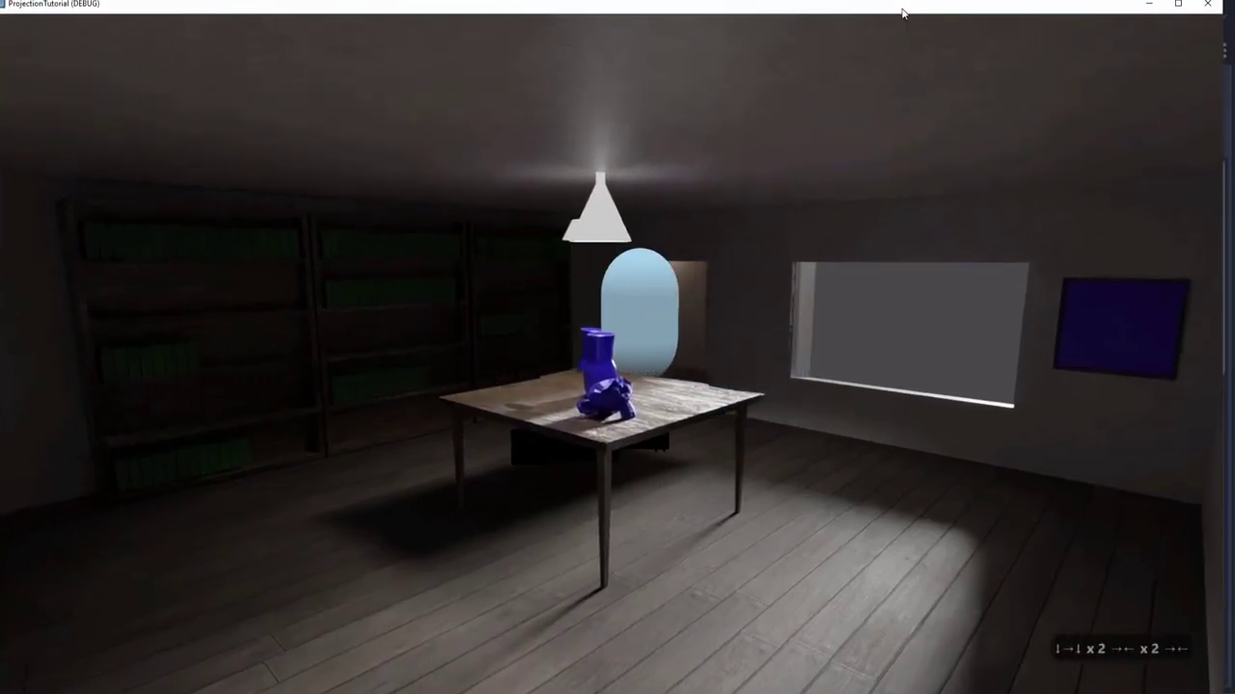
key(Left)
key(Left)
key(Left)
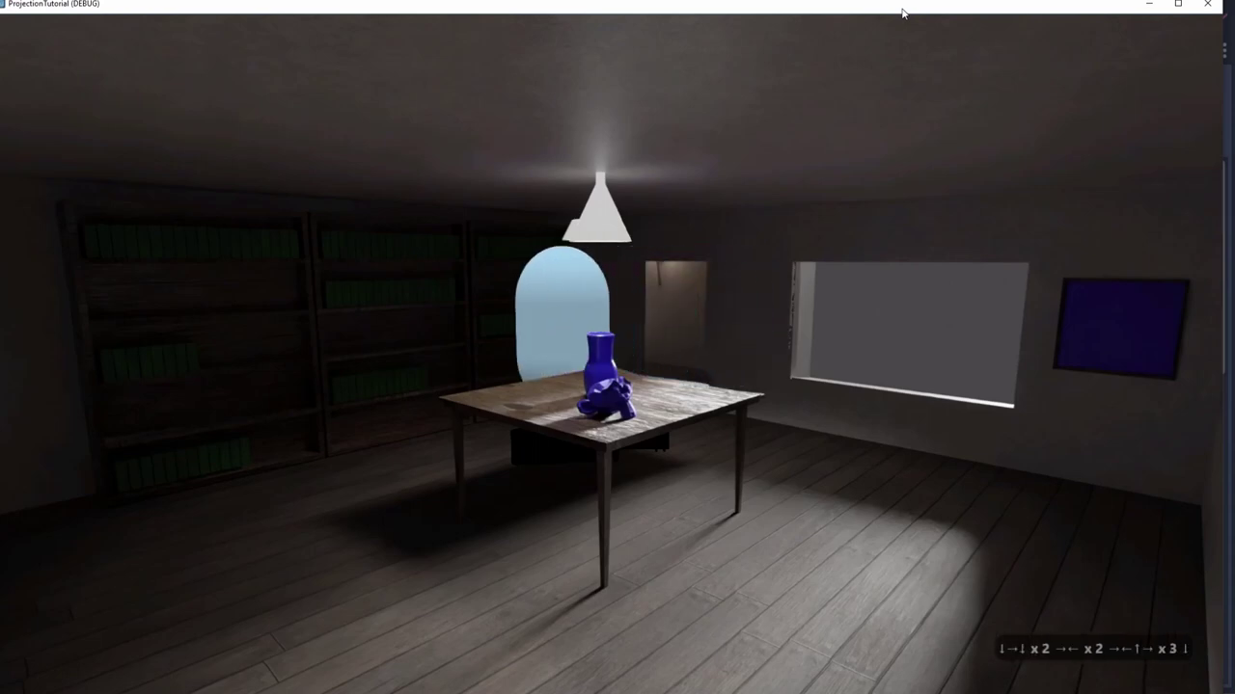
key(Down)
key(Right)
key(Left)
key(Right)
key(Left)
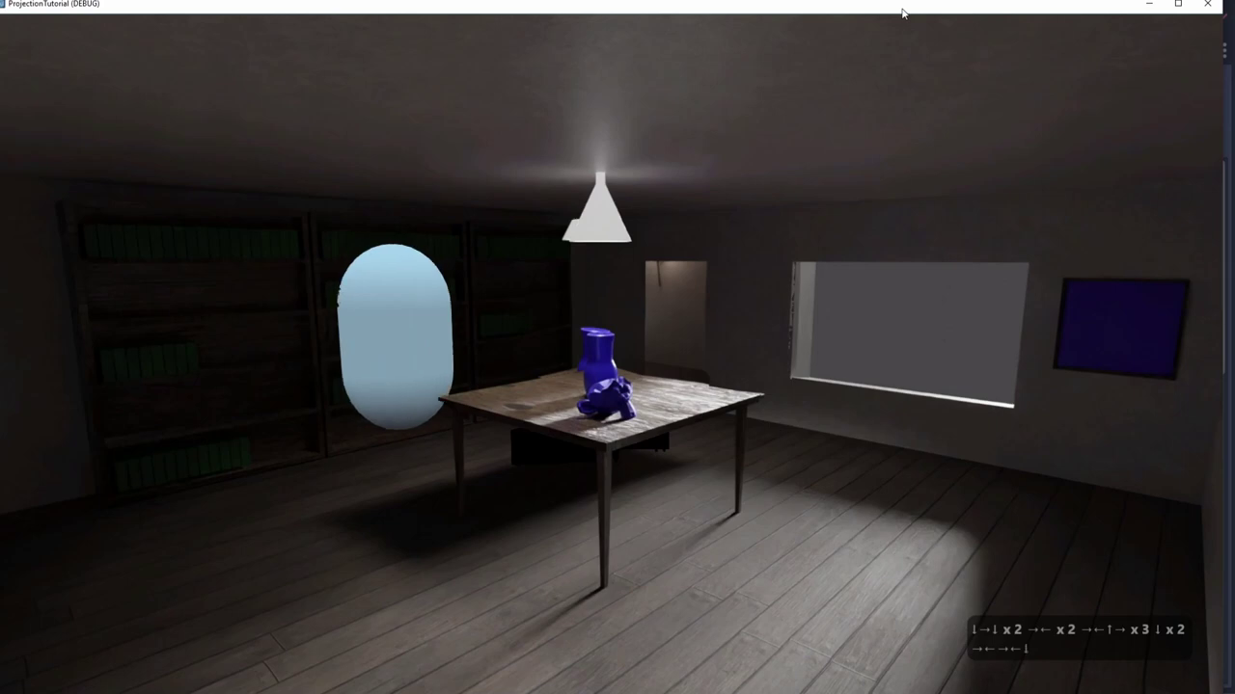
key(Up)
key(Right)
key(Left)
key(Right)
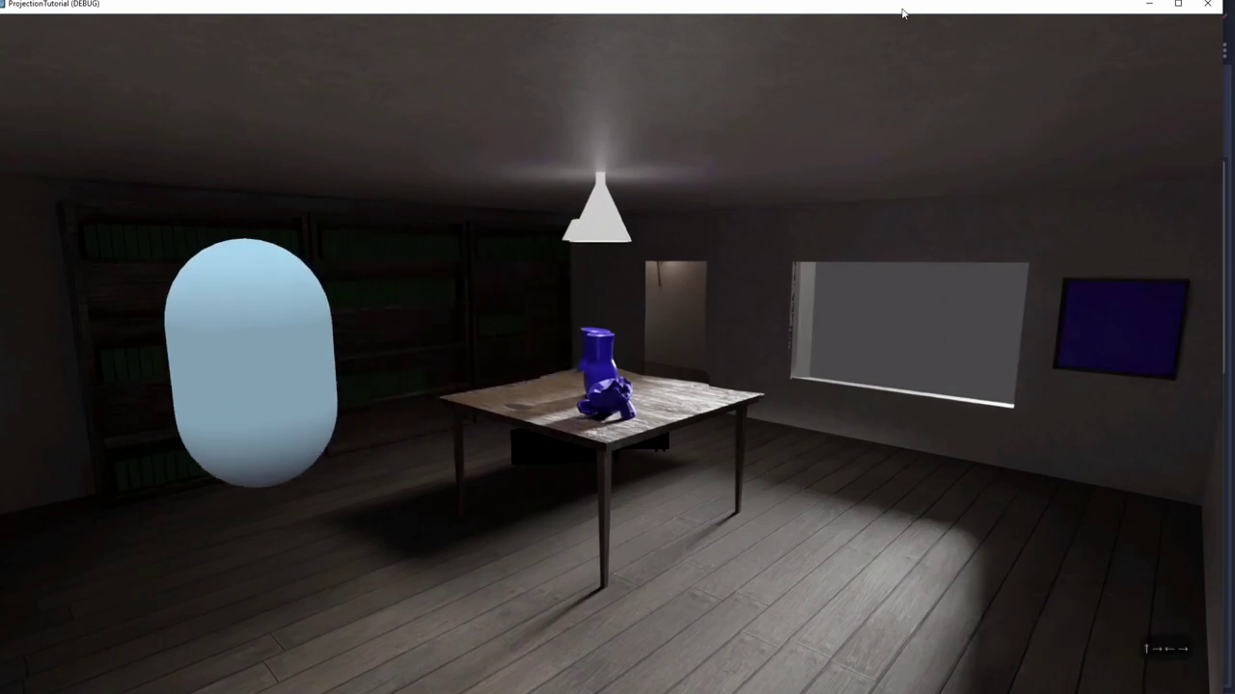
key(Up)
key(Up)
key(Up)
key(Down)
key(Down)
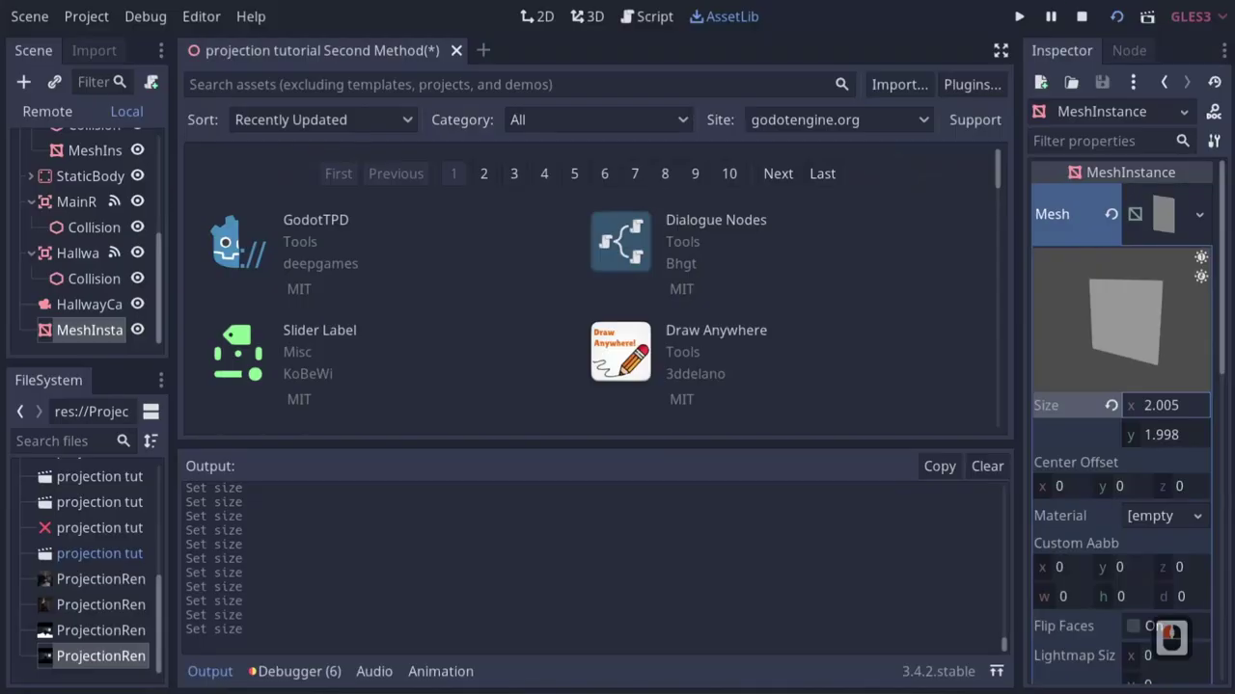
Hide the Cube019 and cylinder meshes in the scene and select the Camera_Orientation camera.
click(59, 305)
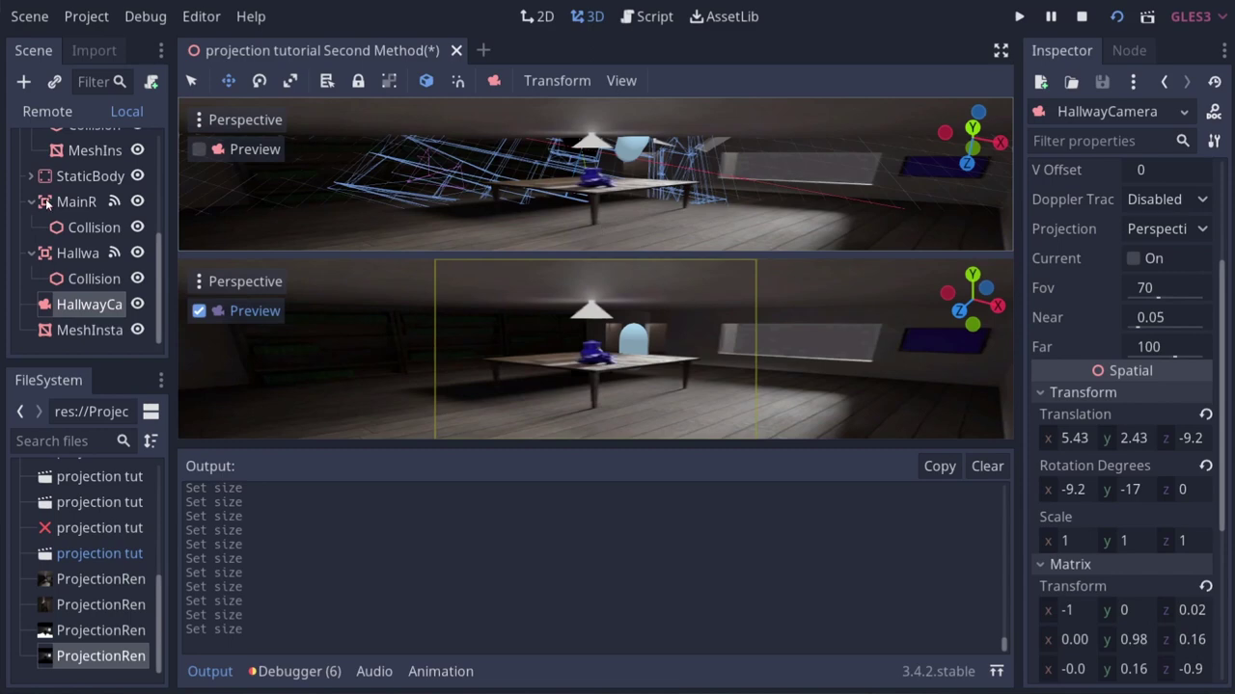
scroll(78, 236, up, 8)
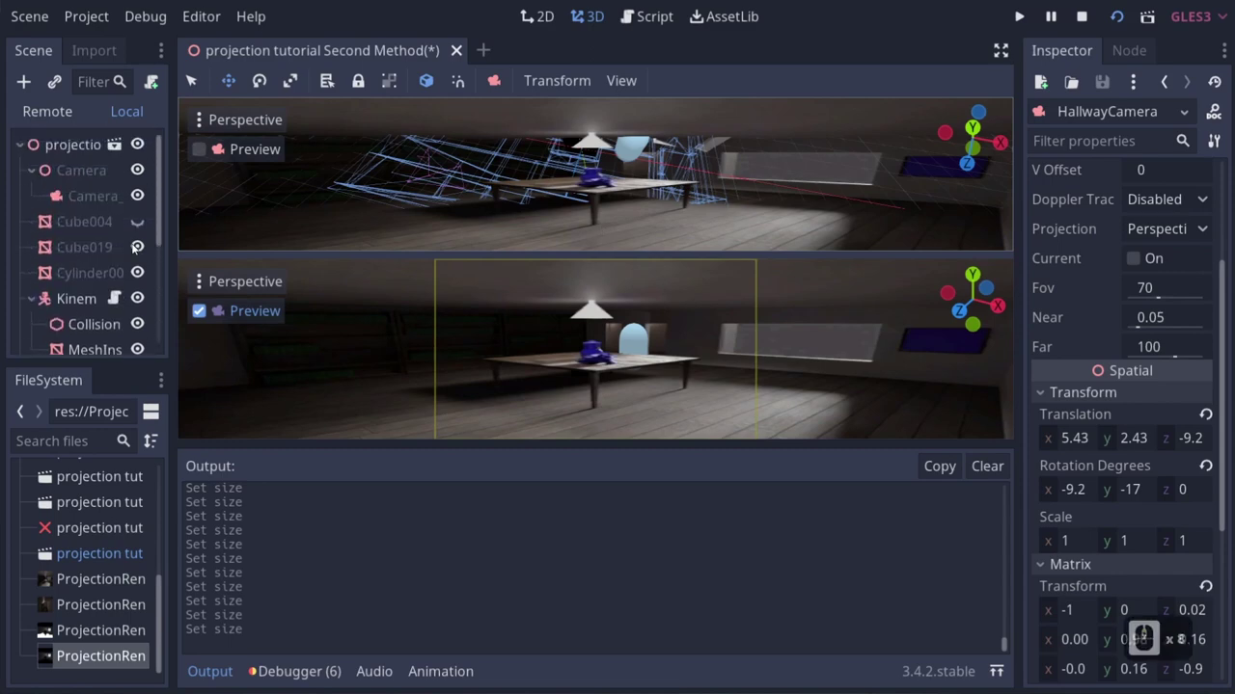
click(138, 273)
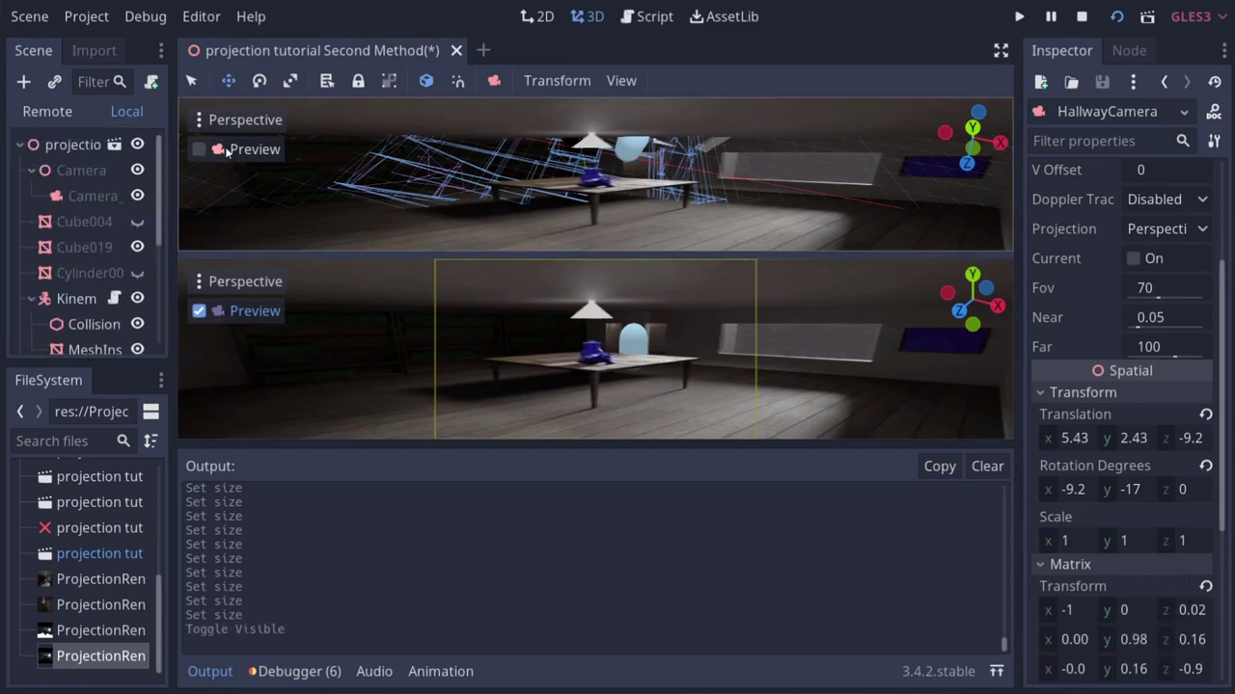
click(139, 249)
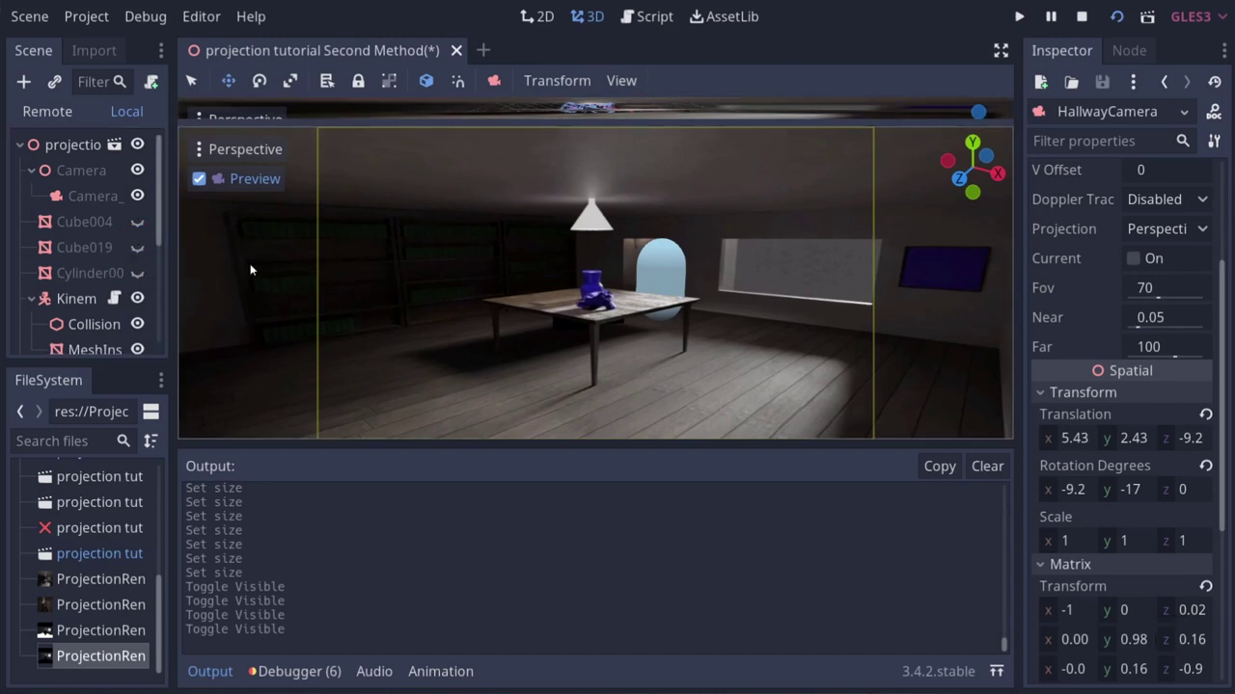
scroll(81, 297, down, 5)
scroll(81, 297, up, 6)
scroll(81, 297, up, 1)
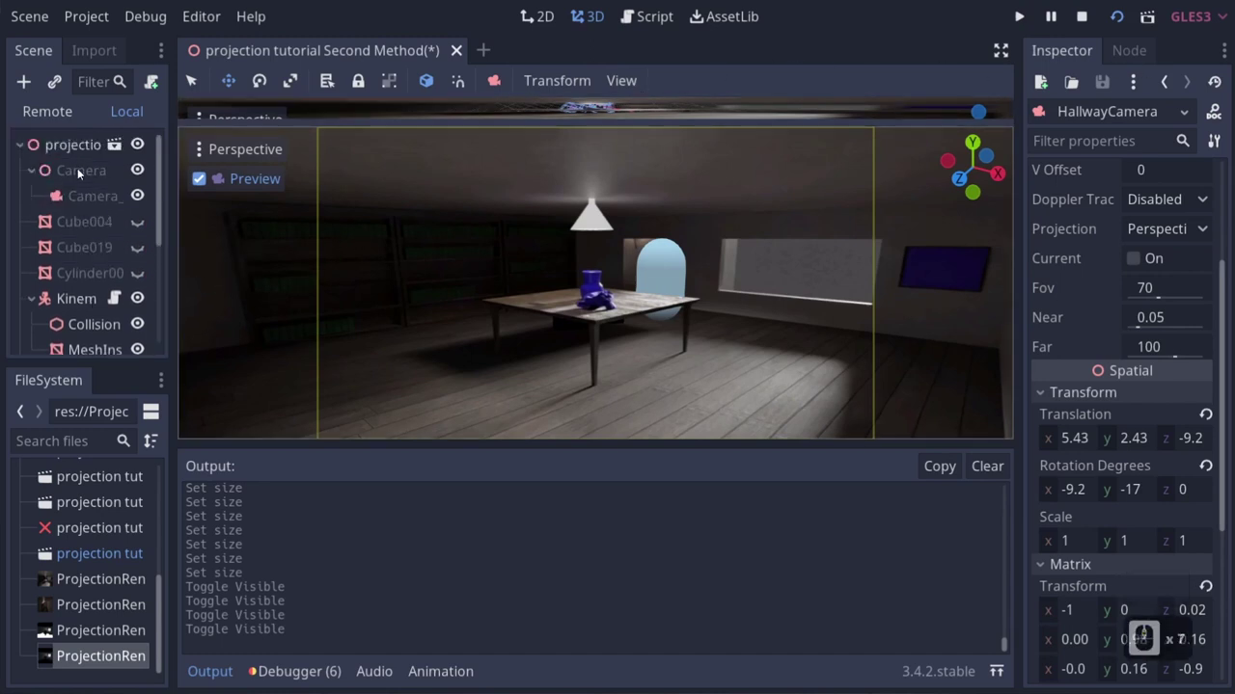
click(92, 196)
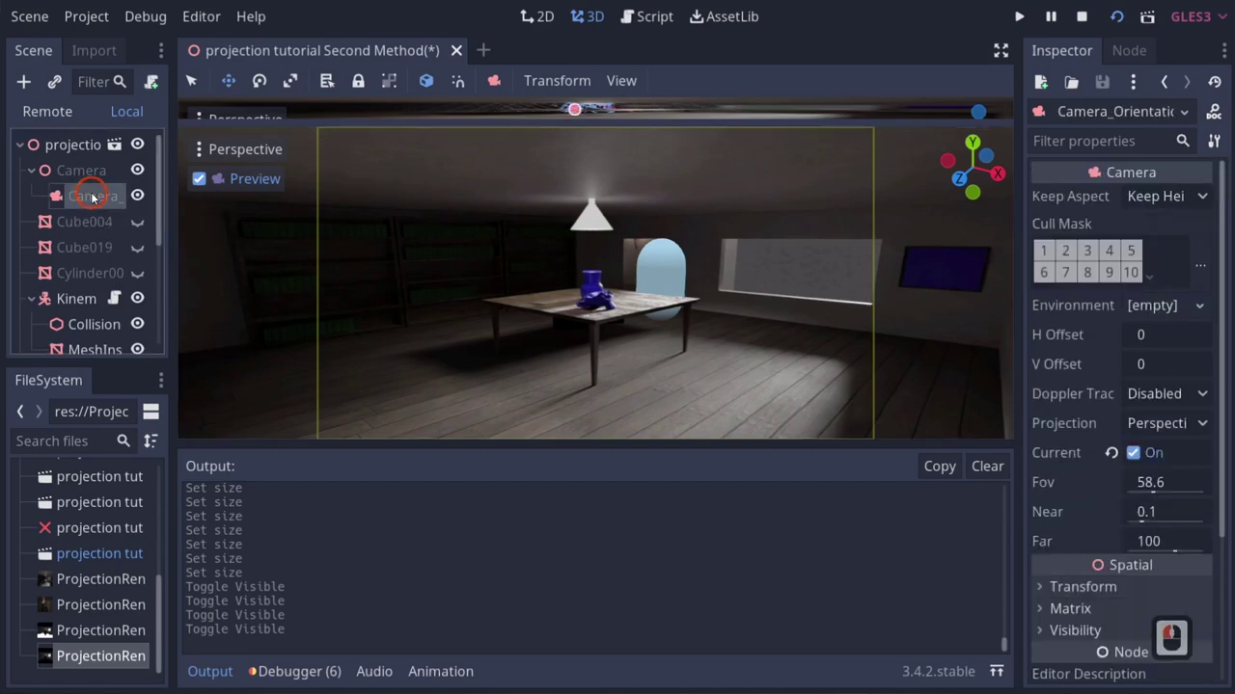
Switch to the running game and walk the player behind the table and near the doorway to recheck the occlusion.
key(alt+Tab)
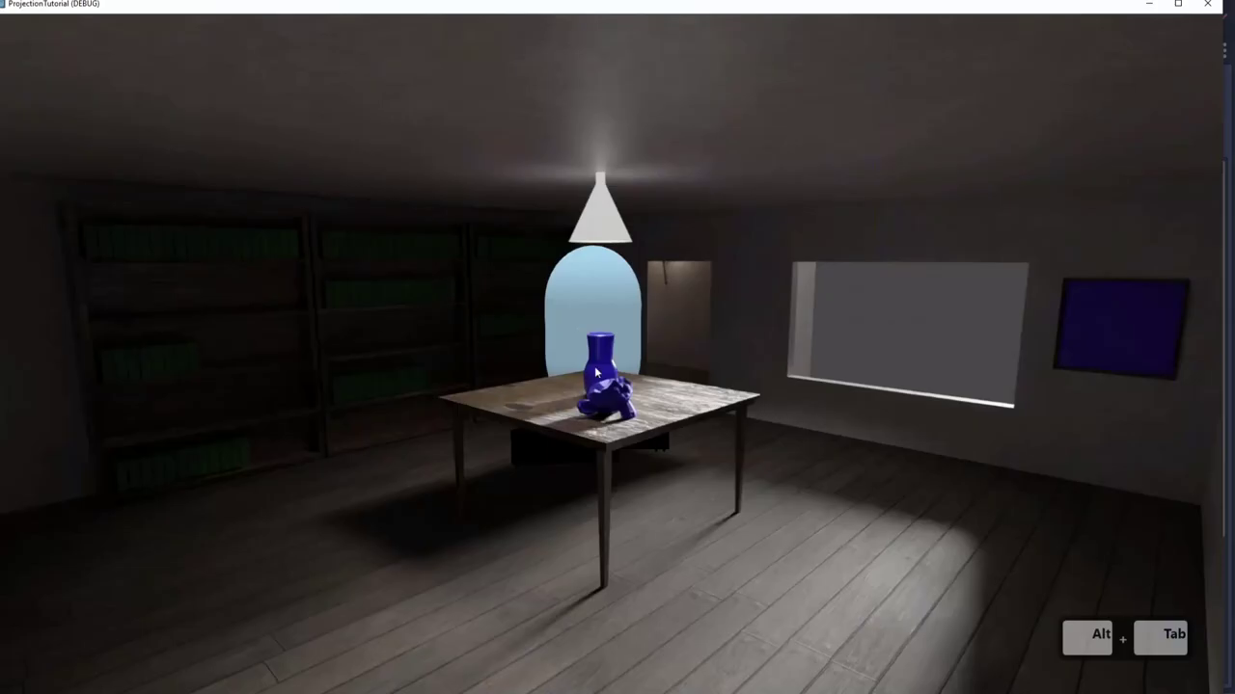
key(Right)
key(Left)
key(Left)
key(Right)
key(Left)
key(Down)
key(Down)
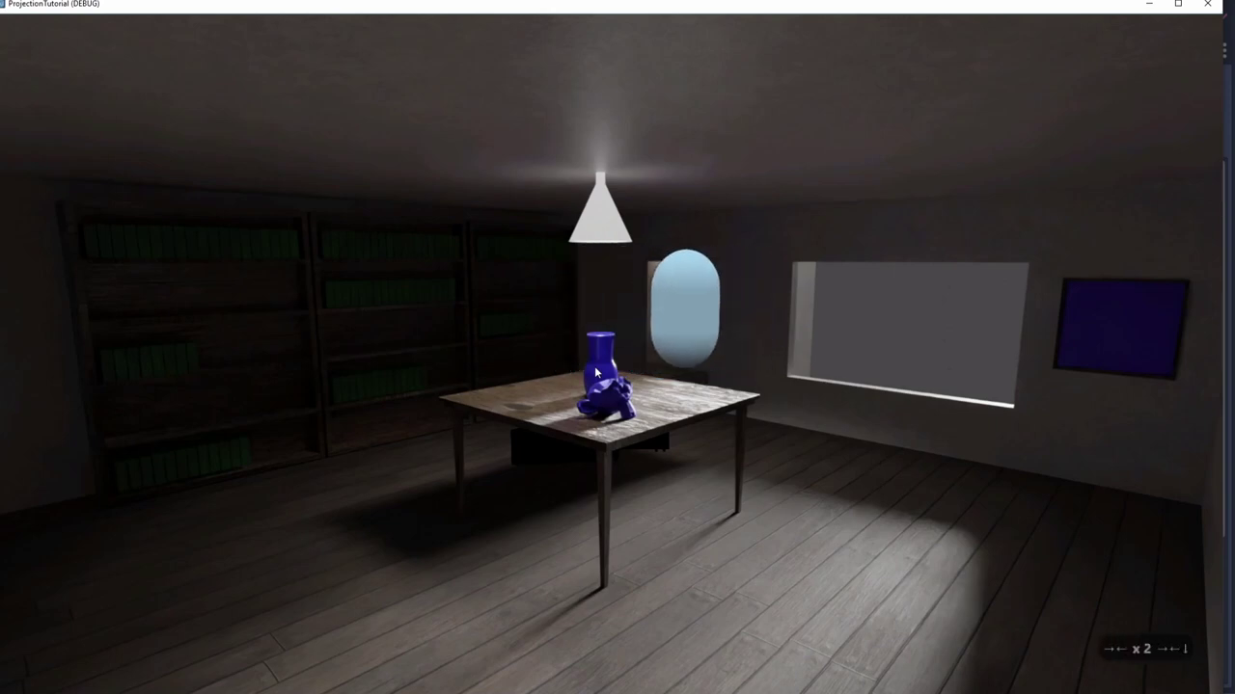
key(Right)
key(Left)
key(Right)
key(Up)
key(Right)
key(Left)
key(Right)
key(Right)
key(Left)
key(Left)
key(Right)
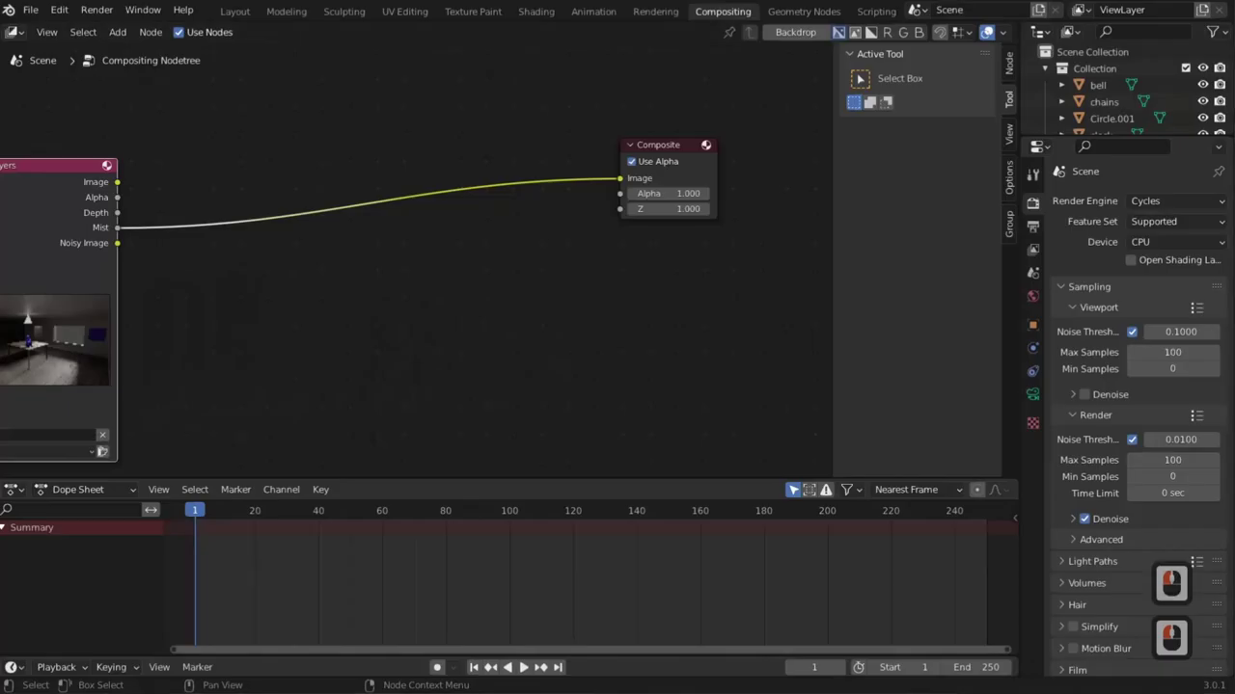
Switch to Blender and open the Layout workspace with the room's 3D viewport active.
click(348, 262)
click(231, 11)
click(413, 386)
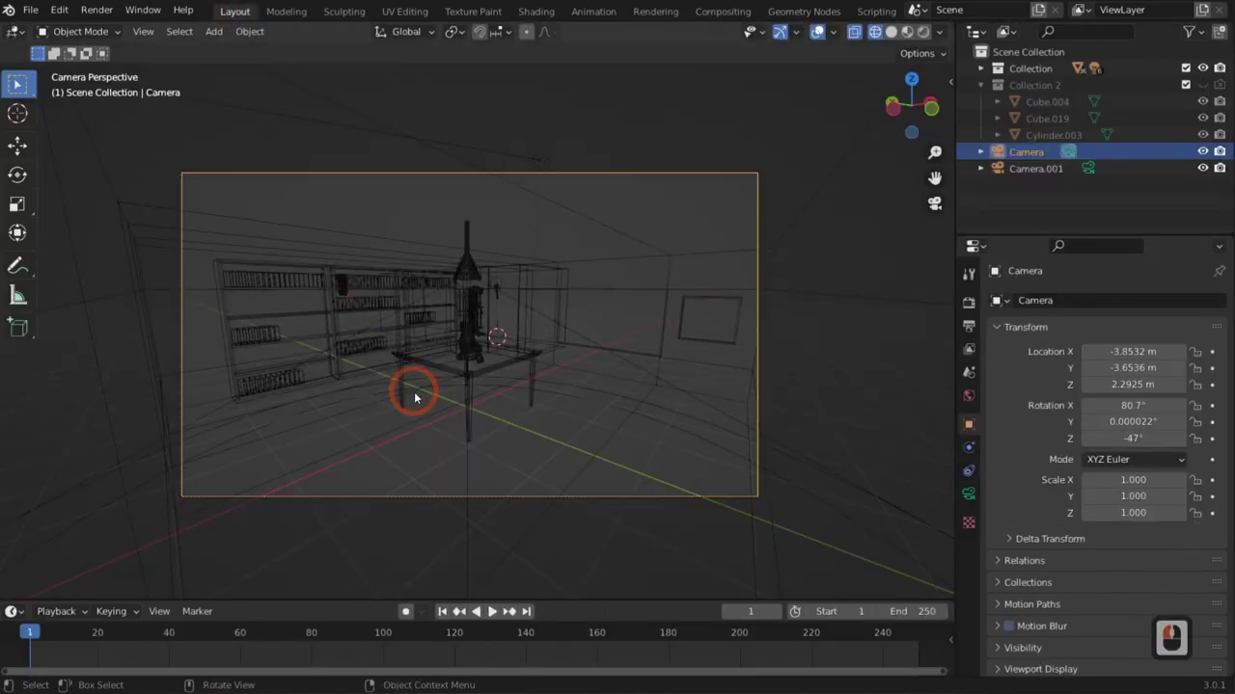
Make Camera.001 the scene's active camera and render the hallway view through it.
click(972, 170)
click(842, 267)
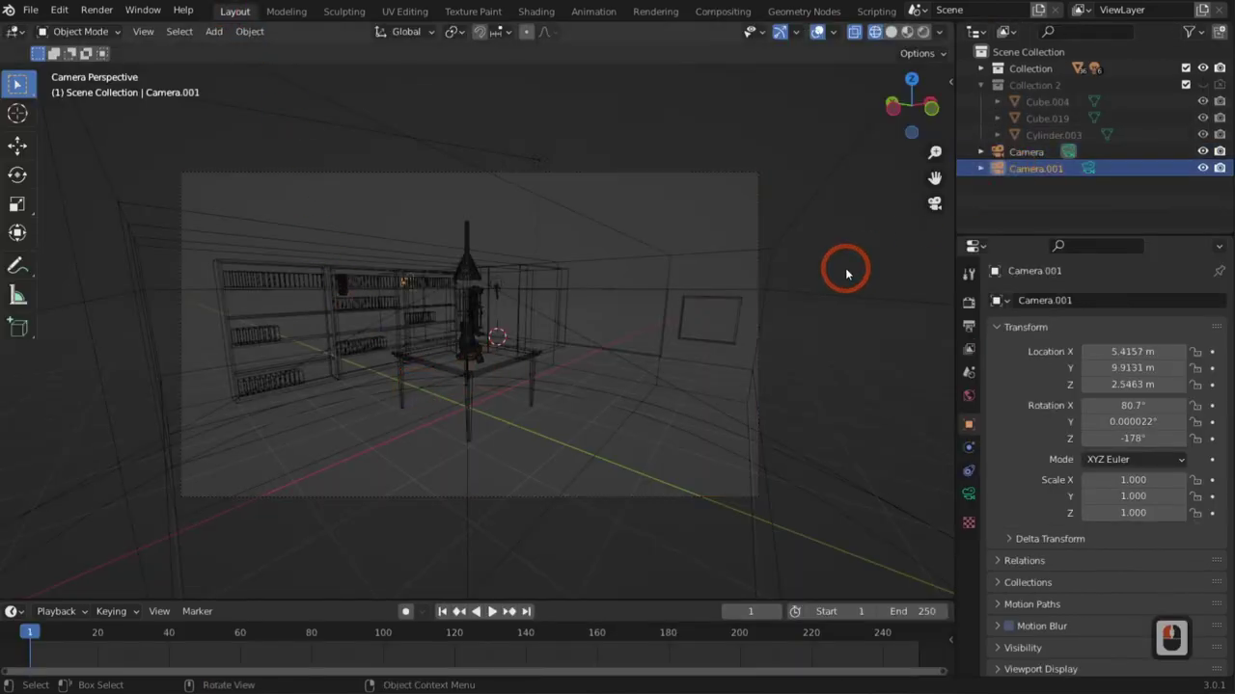
key(ctrl+KP_0)
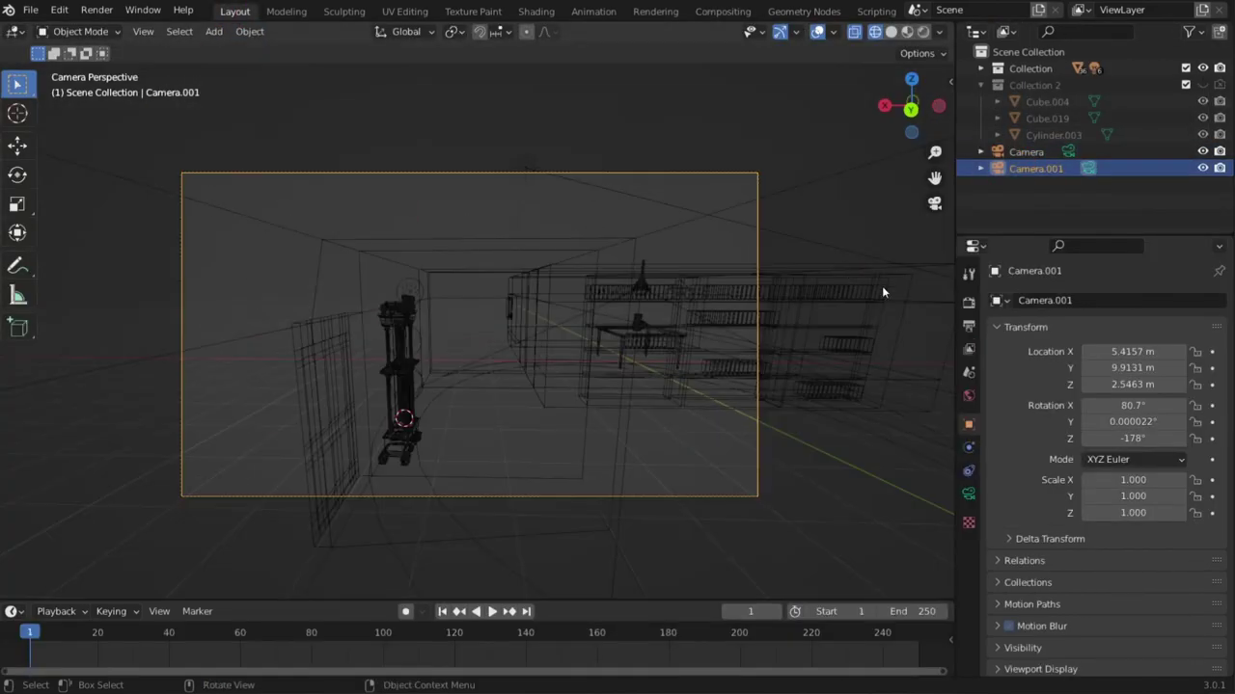
key(F12)
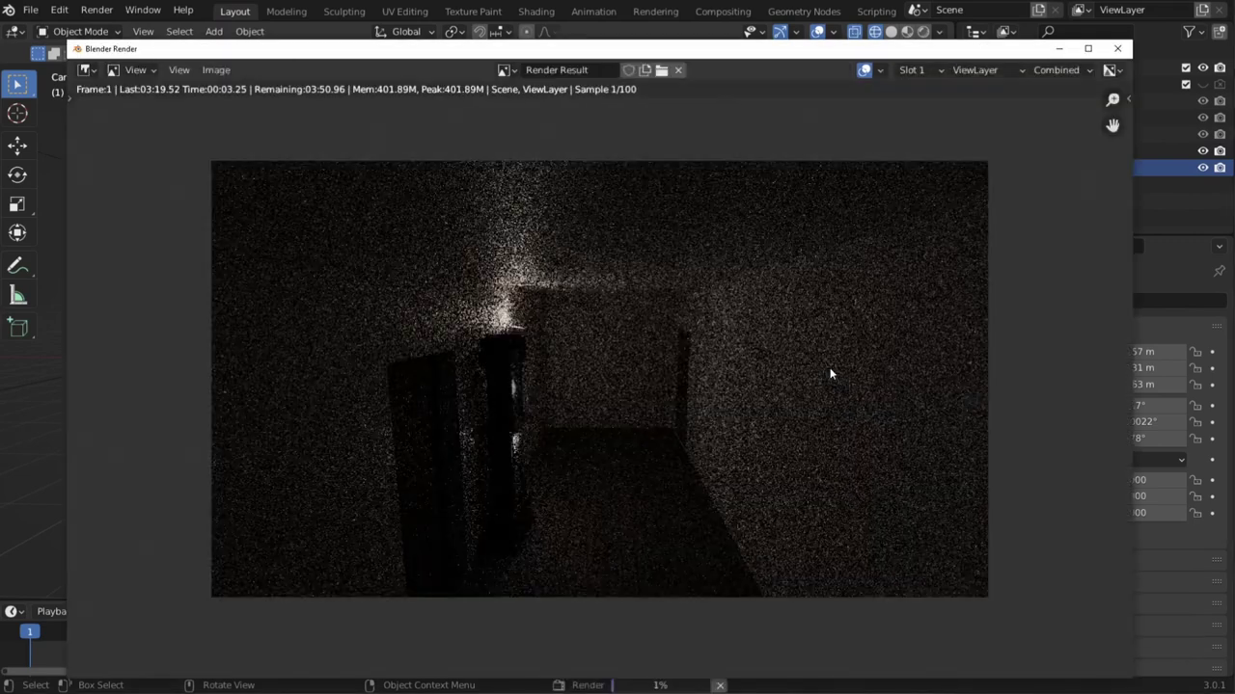
click(1000, 392)
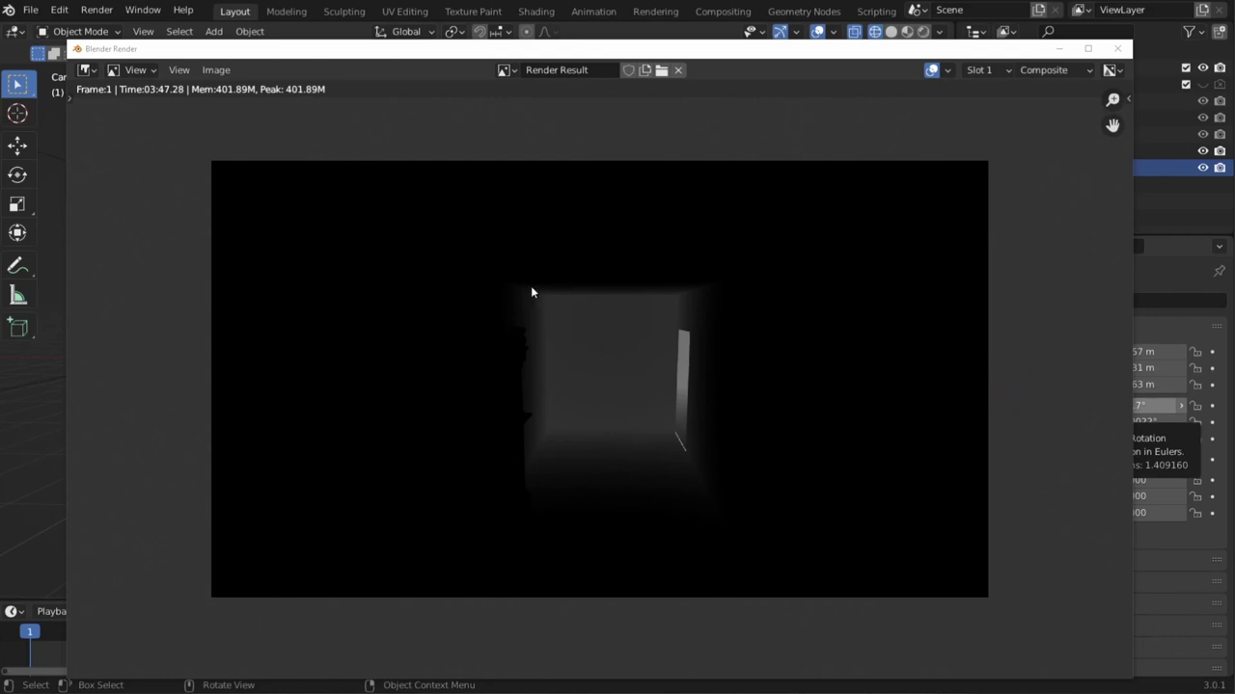
Open the Compositing workspace and add a Viewer node below the Composite node.
click(723, 11)
middle_drag(378, 267, 402, 276)
key(shift+a)
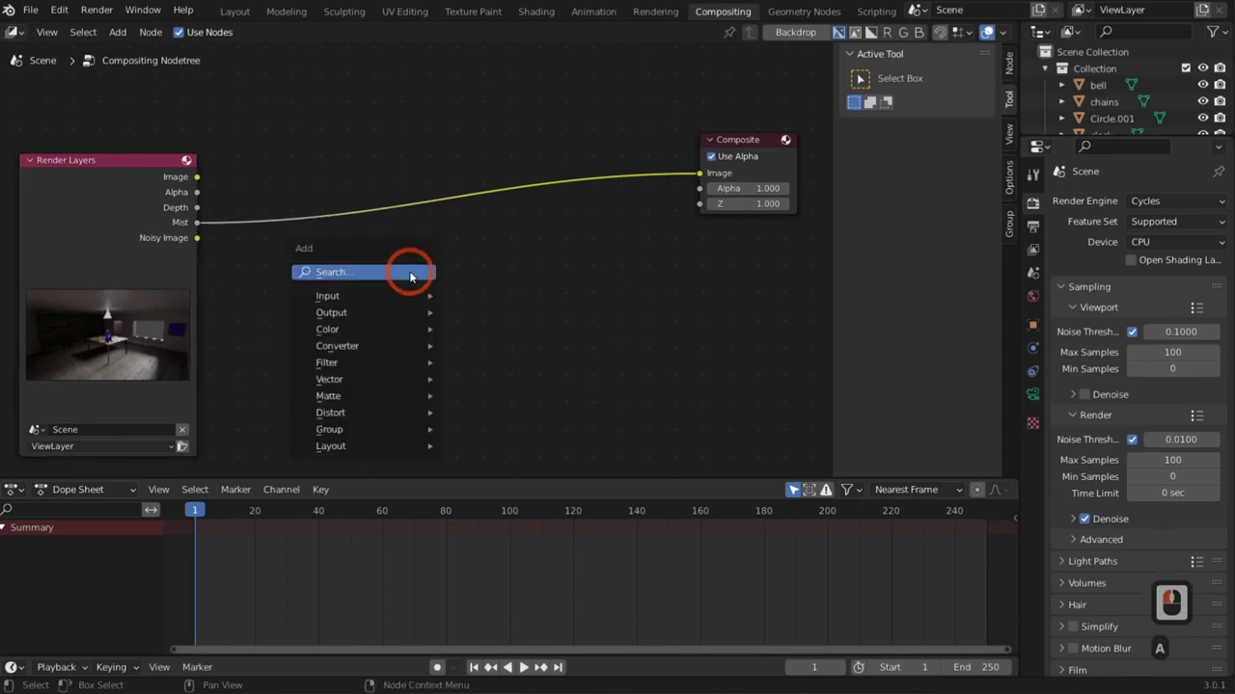
click(410, 274)
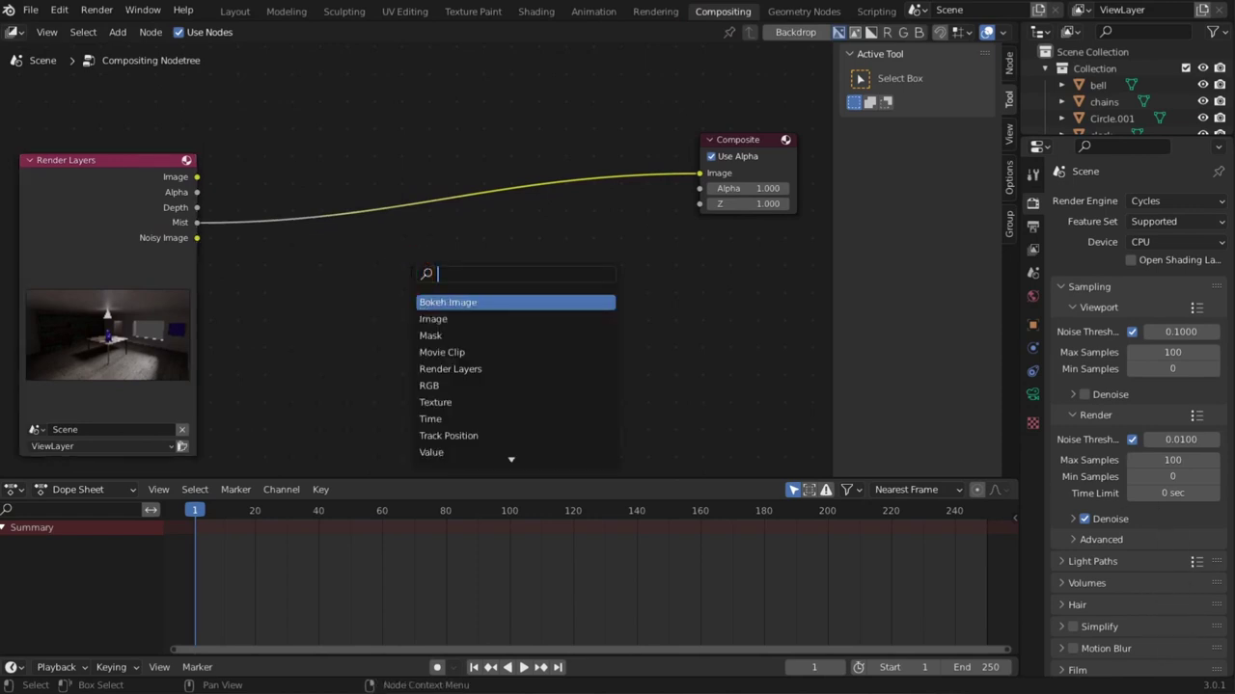
text(view)
key(Return)
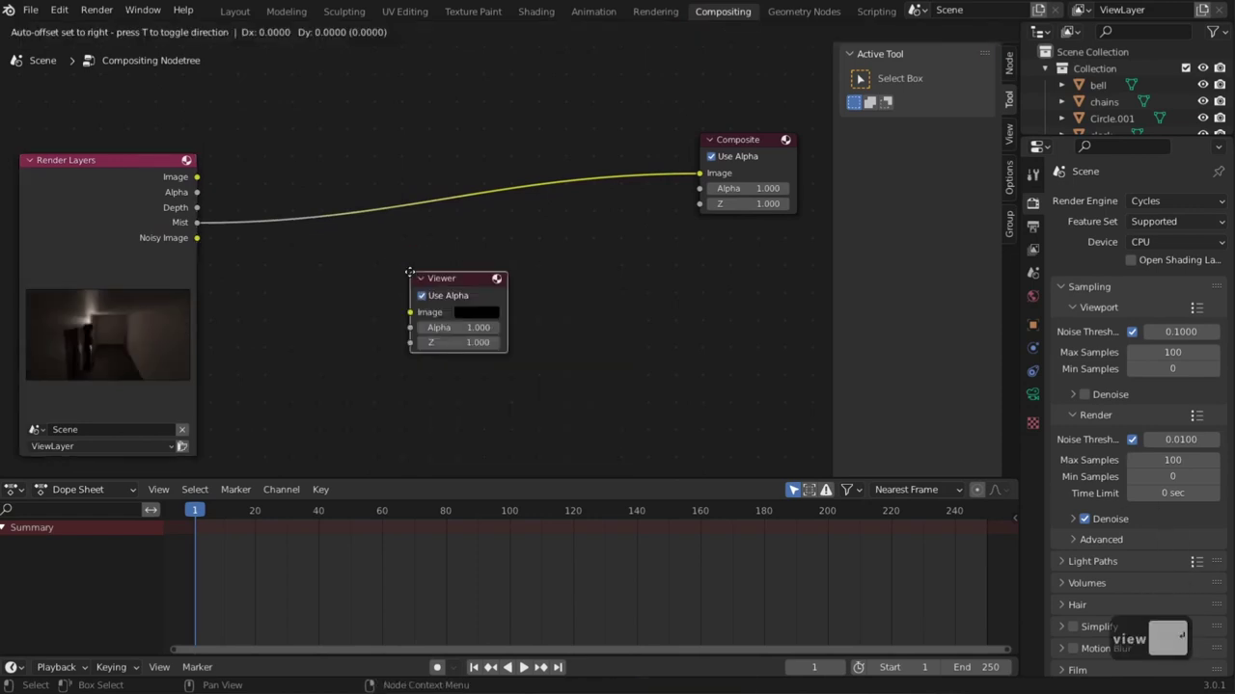
click(572, 283)
key(shift+a)
click(375, 283)
text(colro)
key(Return)
right_click(377, 286)
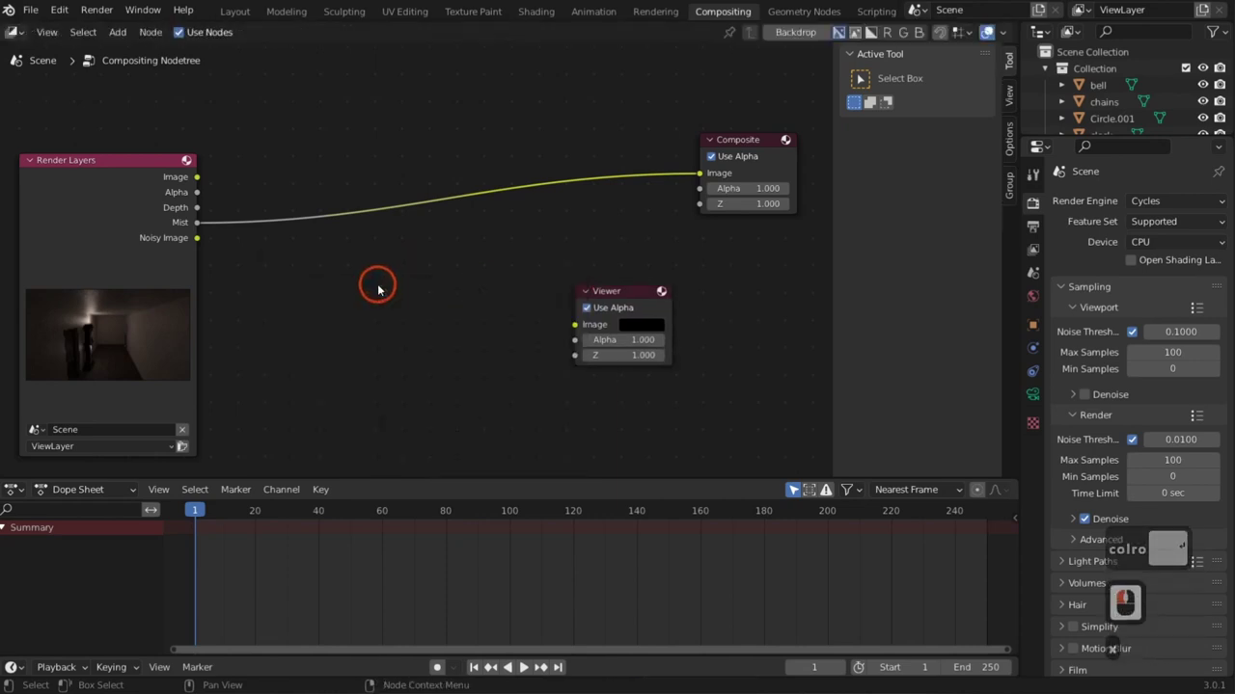
Add a ColorRamp node between the Render Layers and Viewer nodes.
key(shift+a)
click(374, 283)
text(corl)
key(BackSpace)
key(BackSpace)
key(BackSpace)
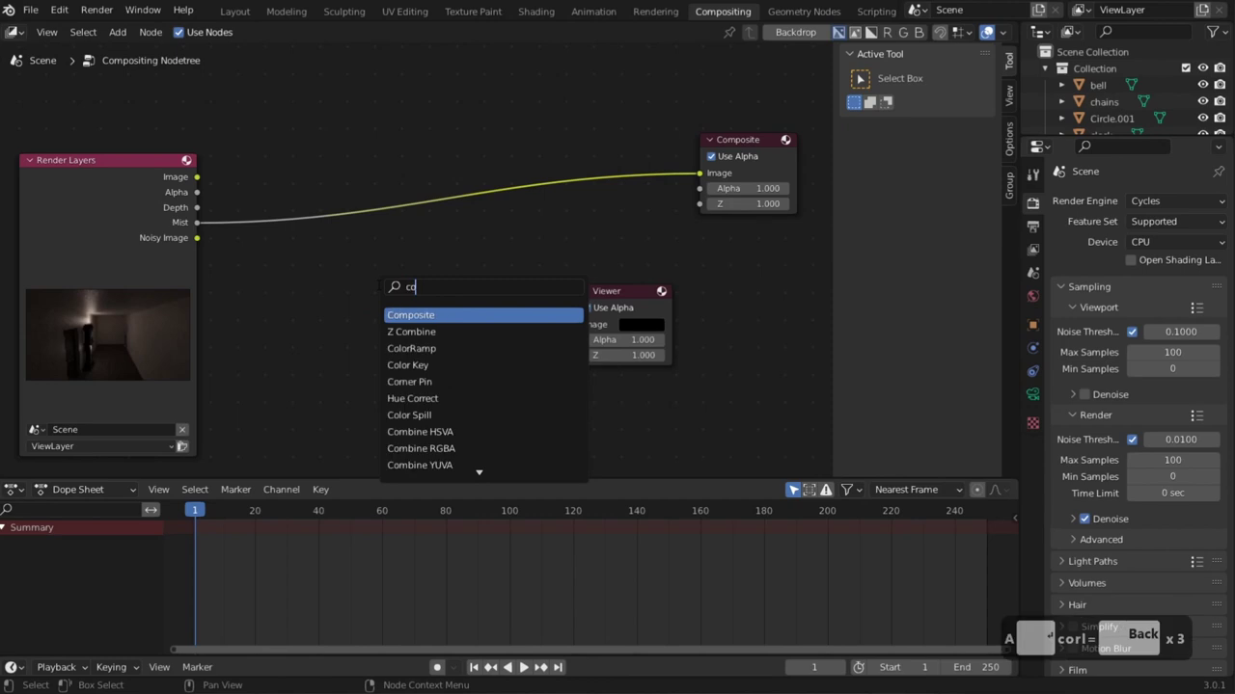
text(olor)
key(Return)
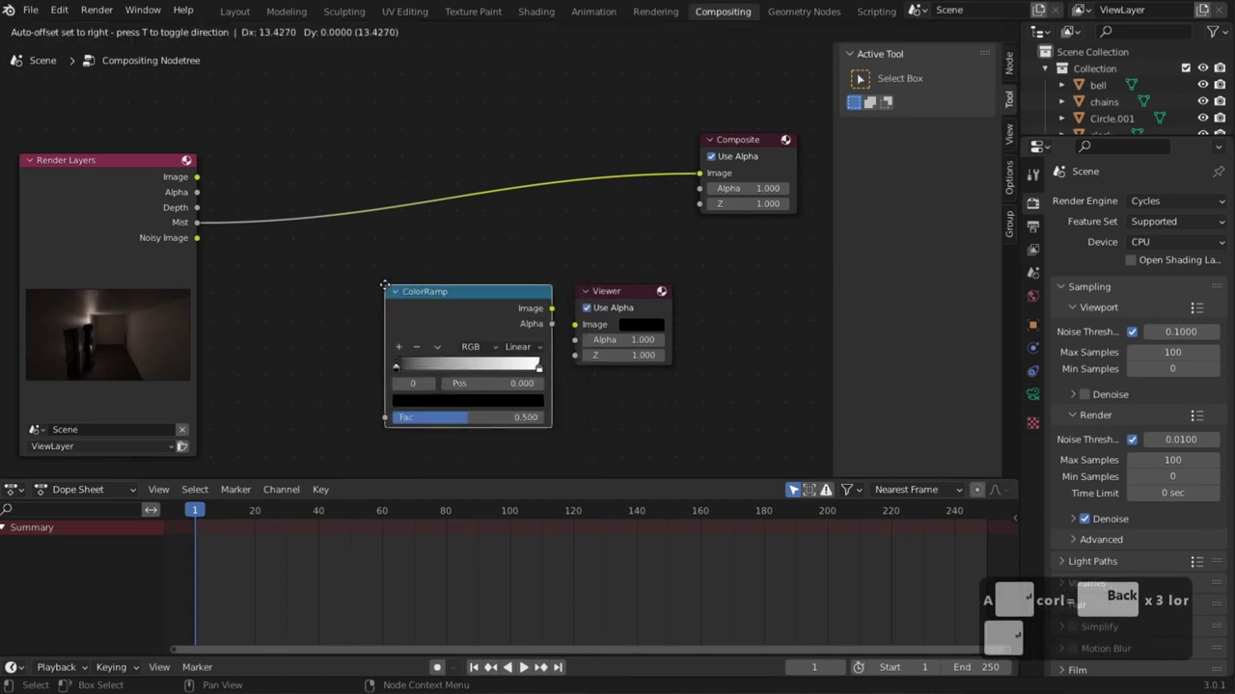
click(387, 286)
Link the Mist output through the ColorRamp to the Viewer's image input and show the result as the backdrop.
drag(202, 232, 384, 417)
drag(452, 317, 570, 329)
click(789, 31)
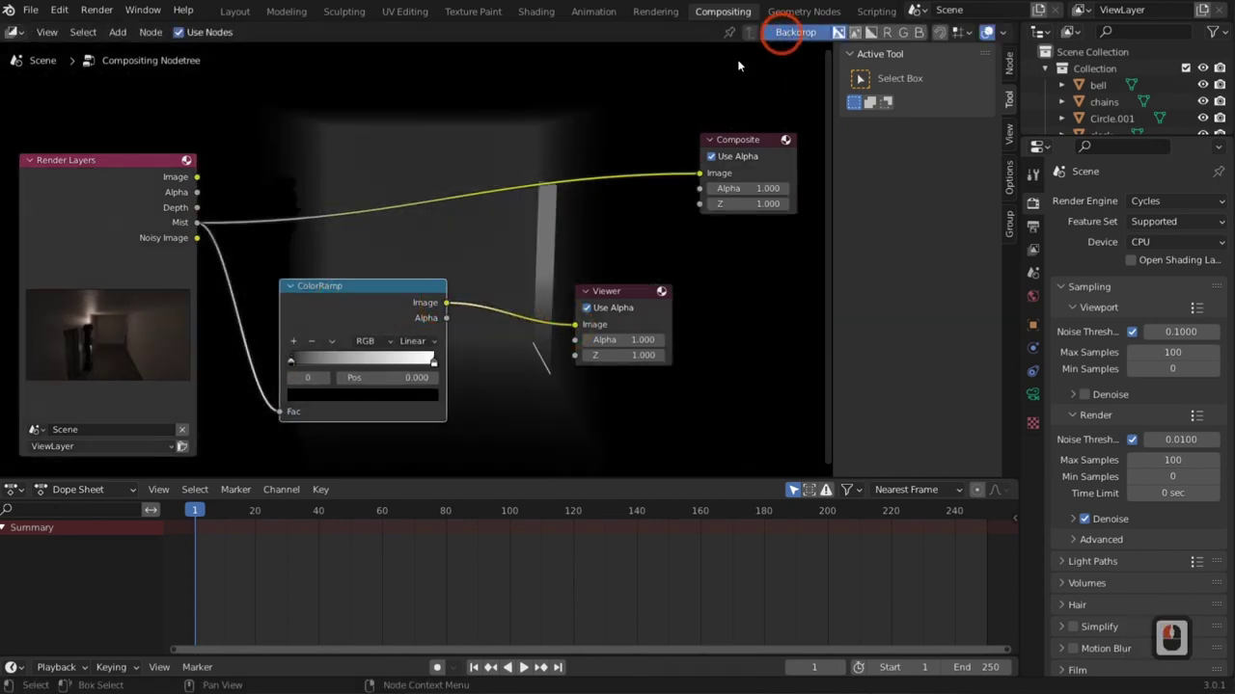
drag(405, 287, 460, 287)
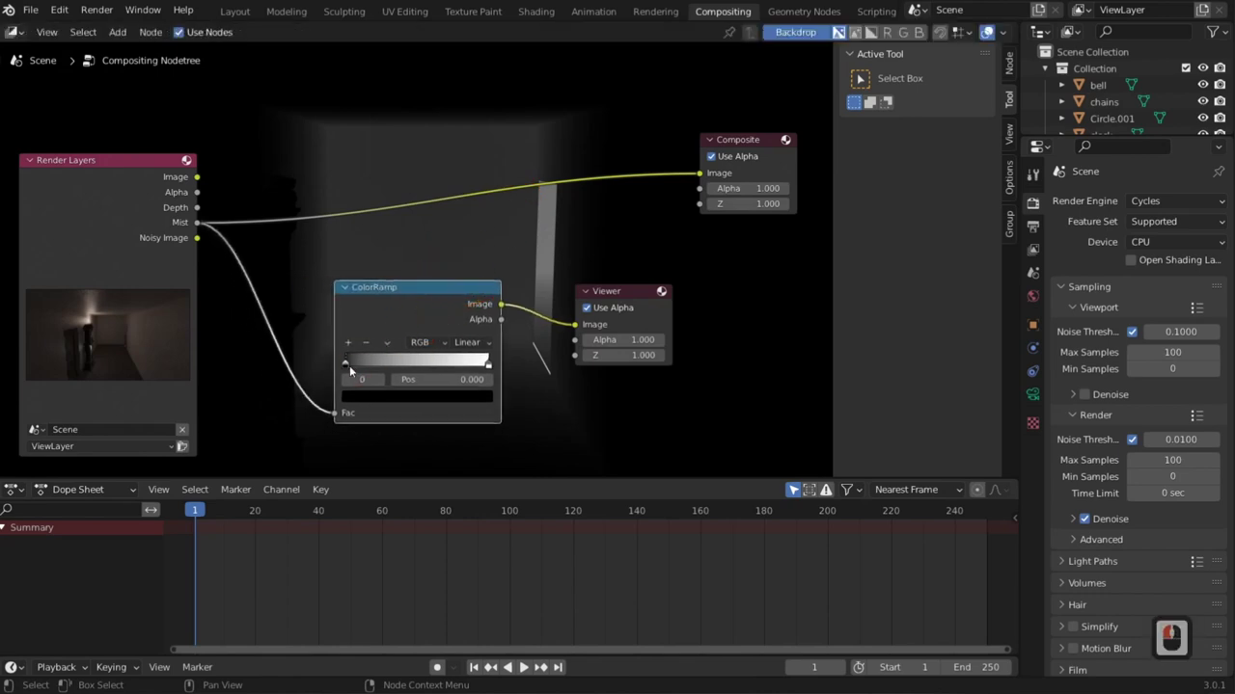
Move the ColorRamp's white stop almost to the black end and spread the nodes apart to reveal the backdrop.
drag(486, 365, 336, 376)
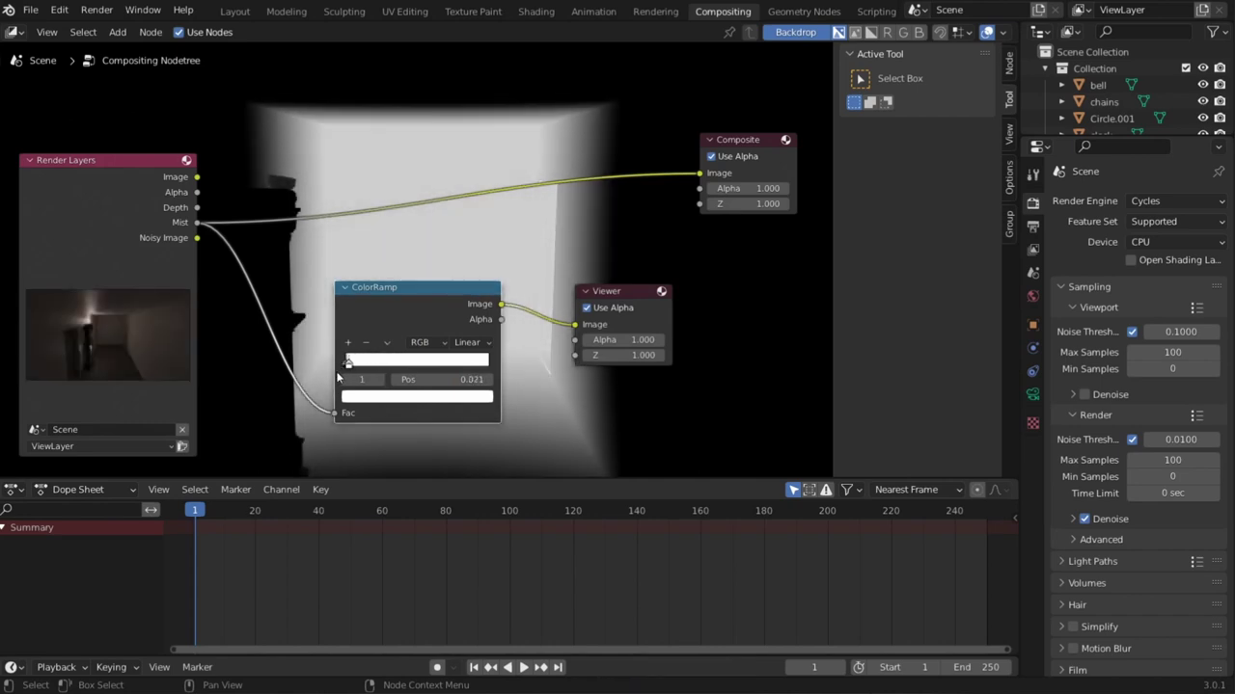
drag(94, 173, 40, 371)
drag(423, 302, 501, 388)
middle_drag(492, 335, 450, 228)
drag(591, 193, 743, 243)
scroll(521, 294, down, 5)
scroll(529, 334, up, 3)
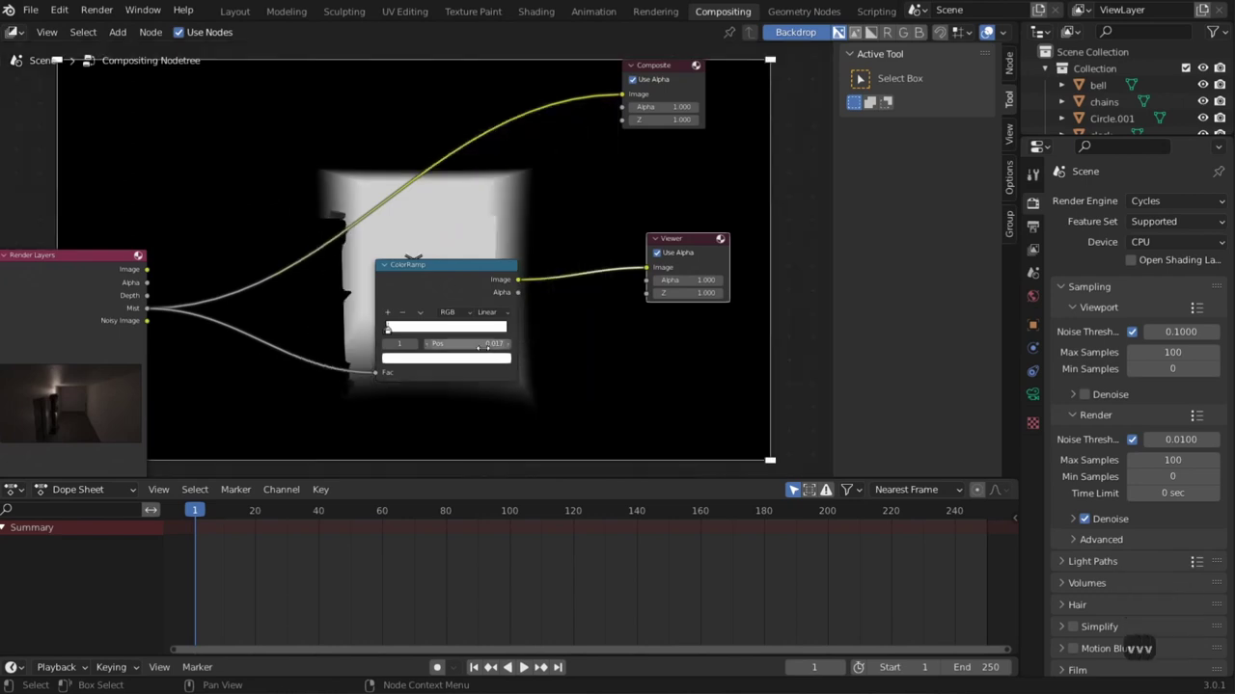
middle_drag(483, 247, 585, 234)
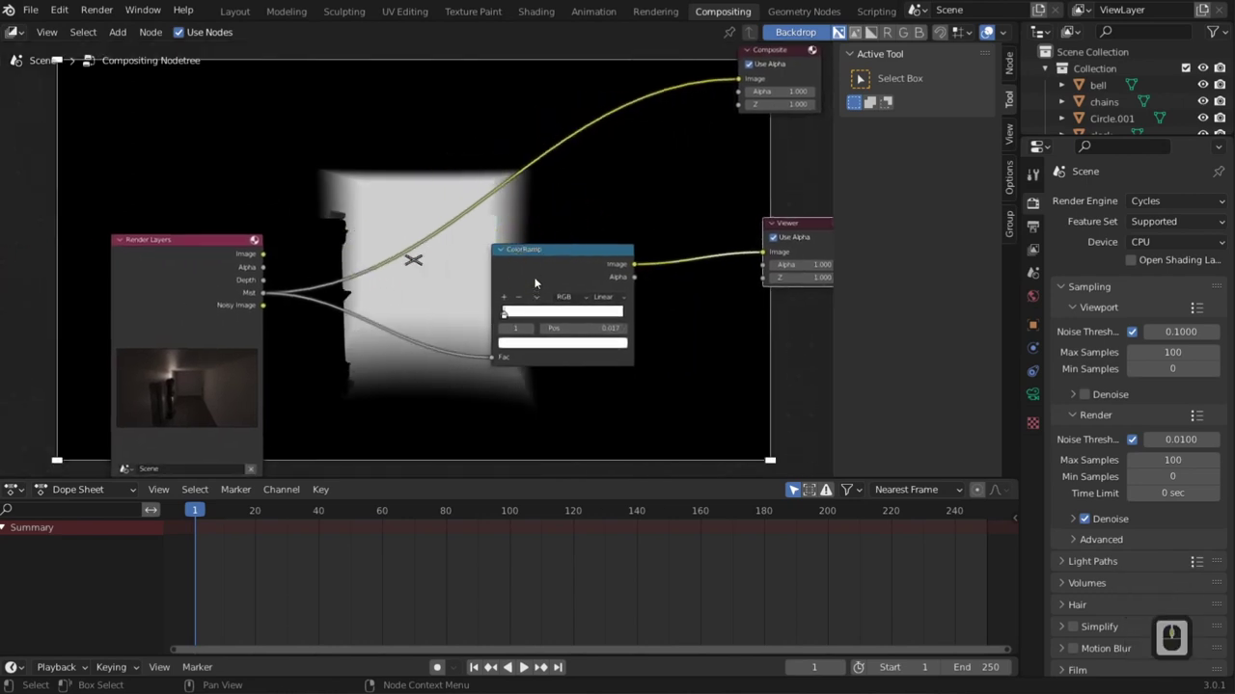
drag(192, 241, 74, 242)
Set the colour of the ColorRamp's first stop to a dark grey with value 0.073.
click(519, 342)
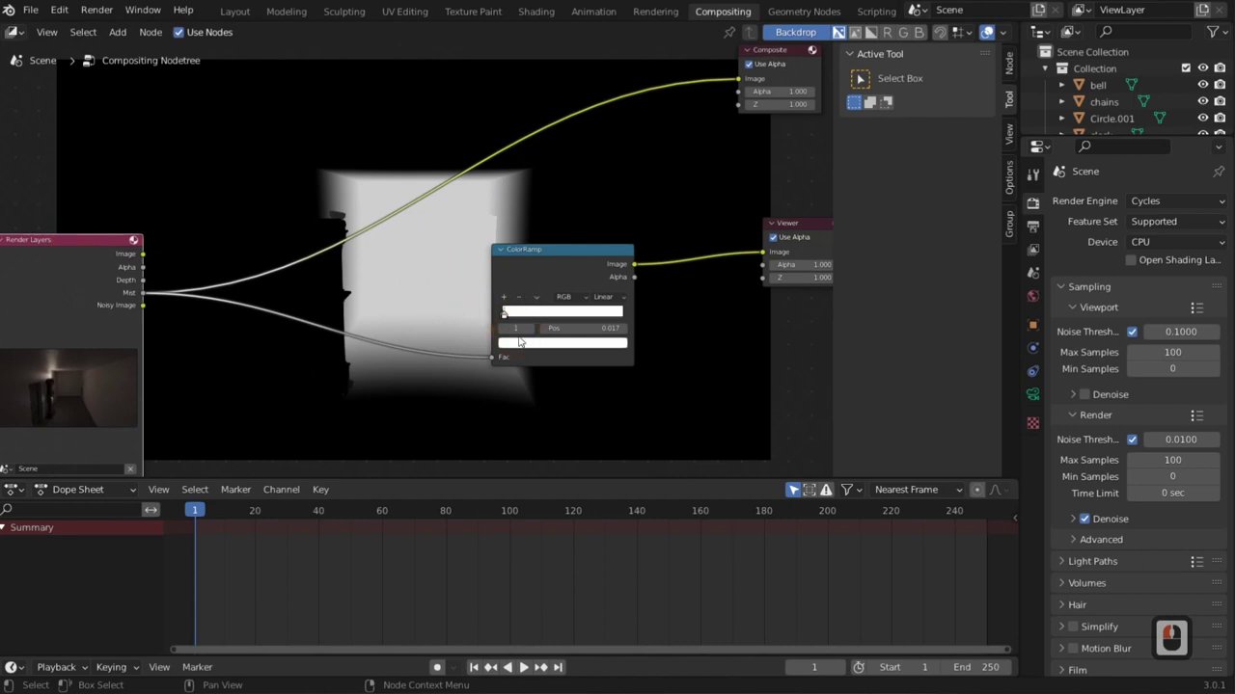
click(503, 319)
mouse_move(503, 320)
mouse_down()
mouse_move(522, 318)
mouse_move(484, 319)
mouse_up()
scroll(506, 318, up, 4)
click(558, 379)
scroll(558, 379, up, 6)
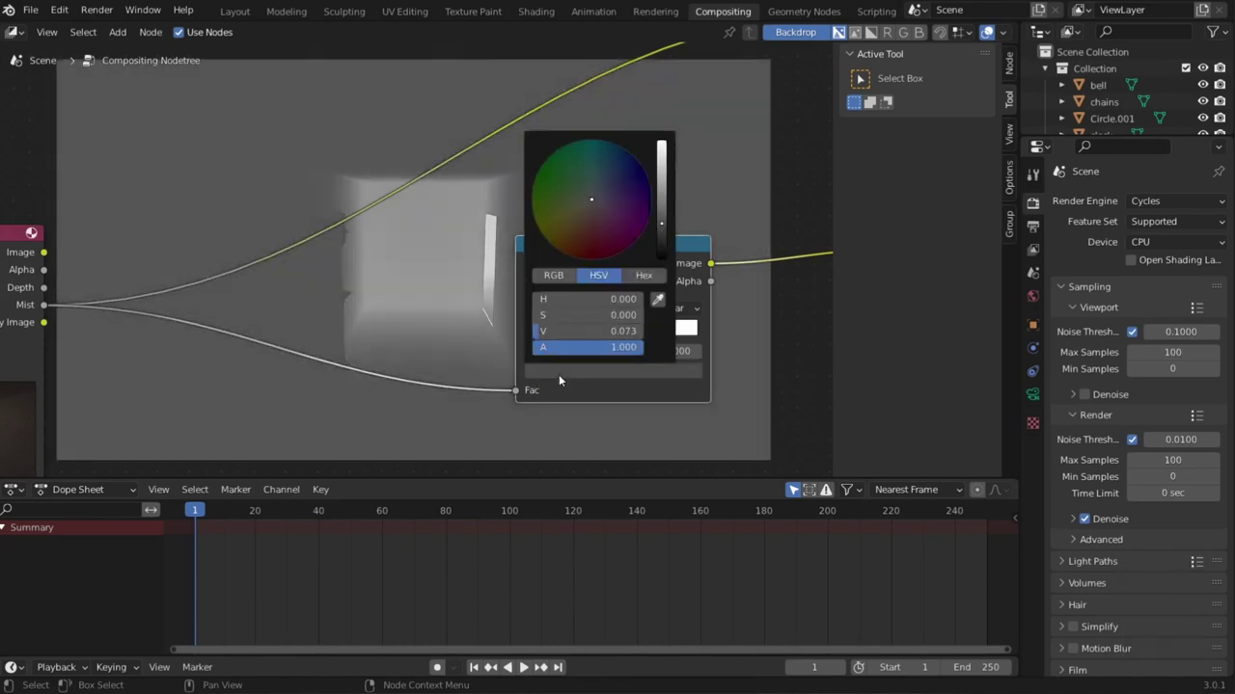
scroll(559, 375, up, 2)
scroll(559, 375, down, 3)
scroll(559, 376, up, 1)
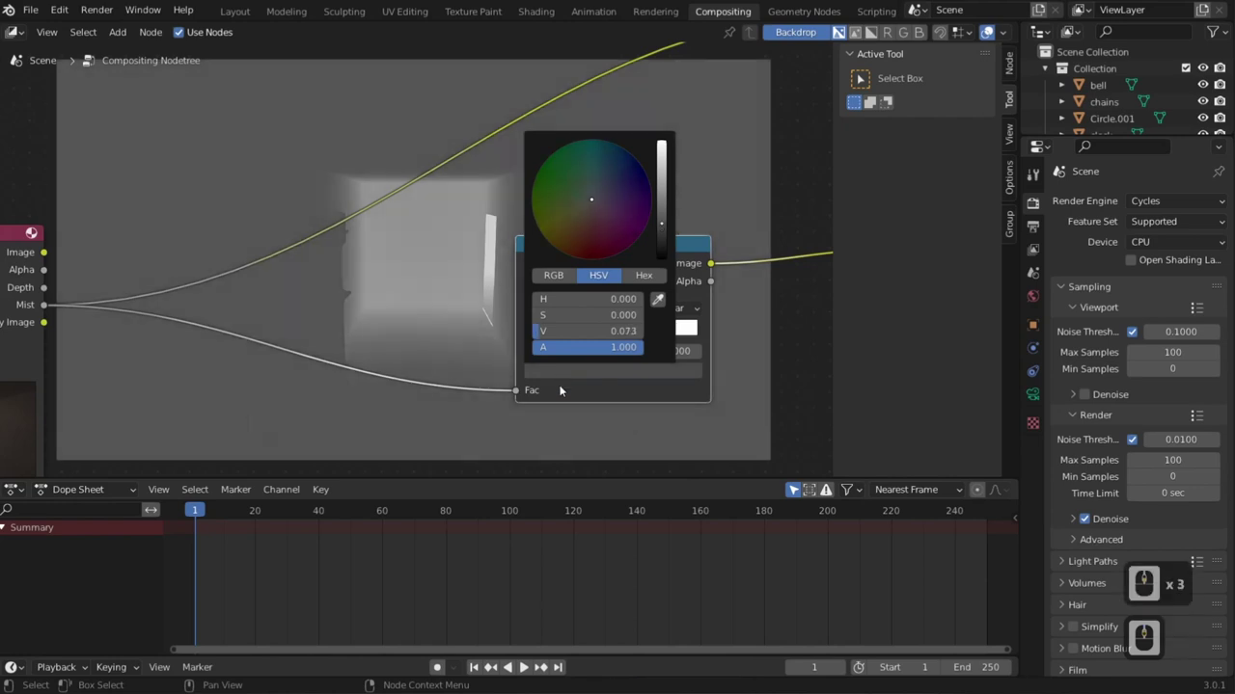
click(560, 385)
Adjust the ColorRamp's white stop to roughly a quarter of the way along the ramp for a softer depth gradient.
drag(547, 336, 537, 335)
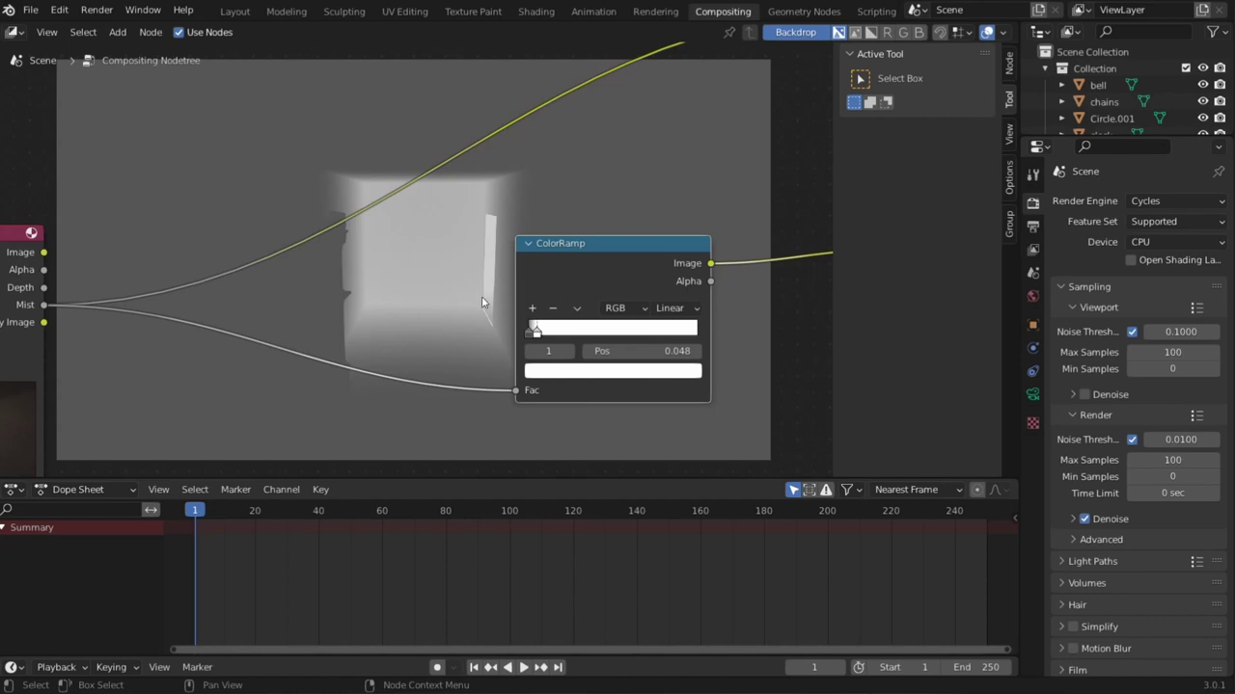
drag(540, 333, 573, 335)
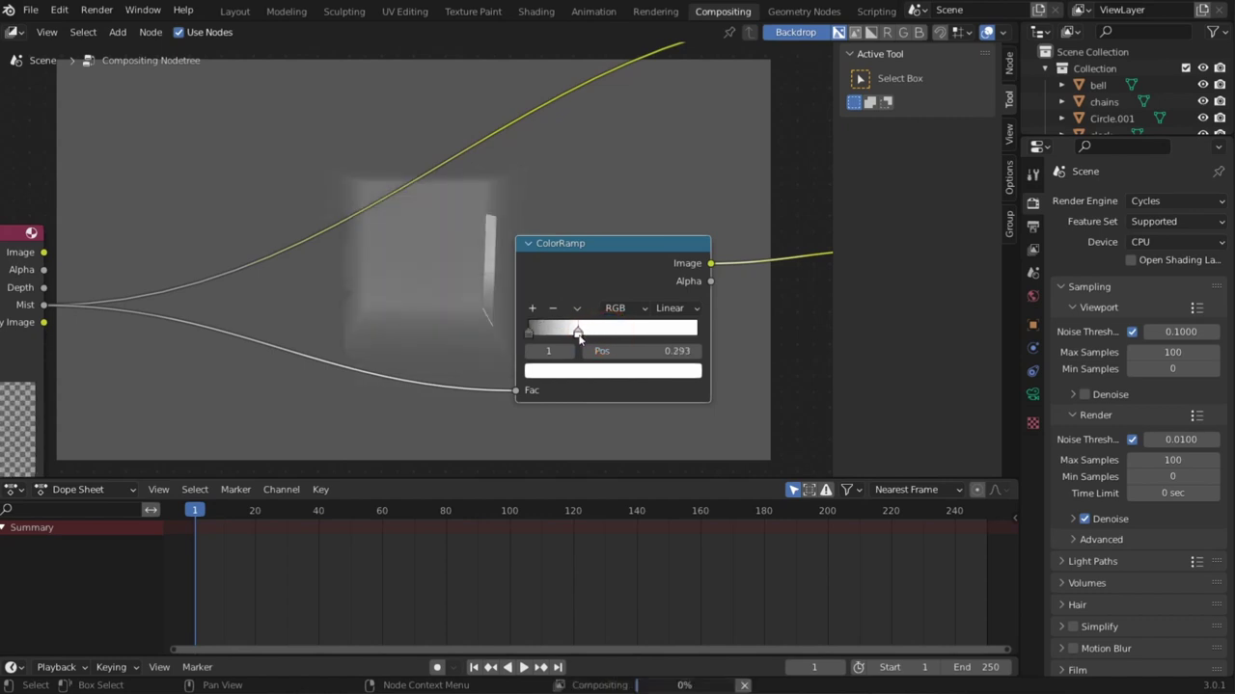
click(529, 334)
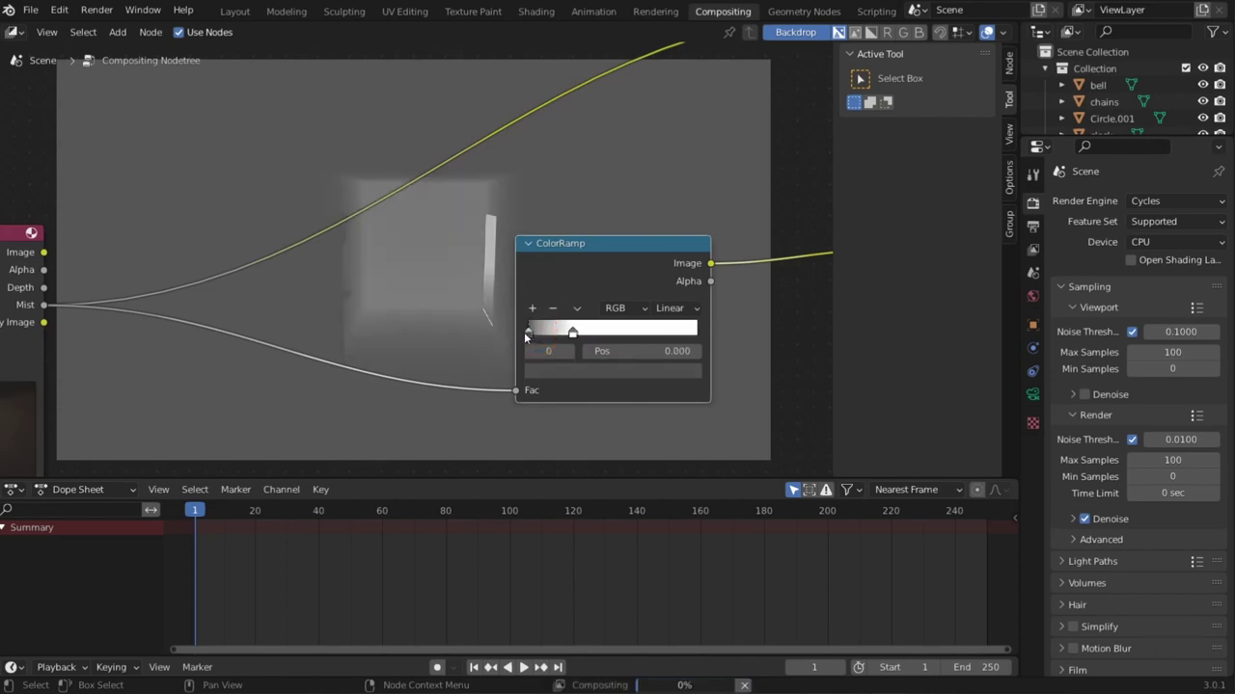
click(525, 336)
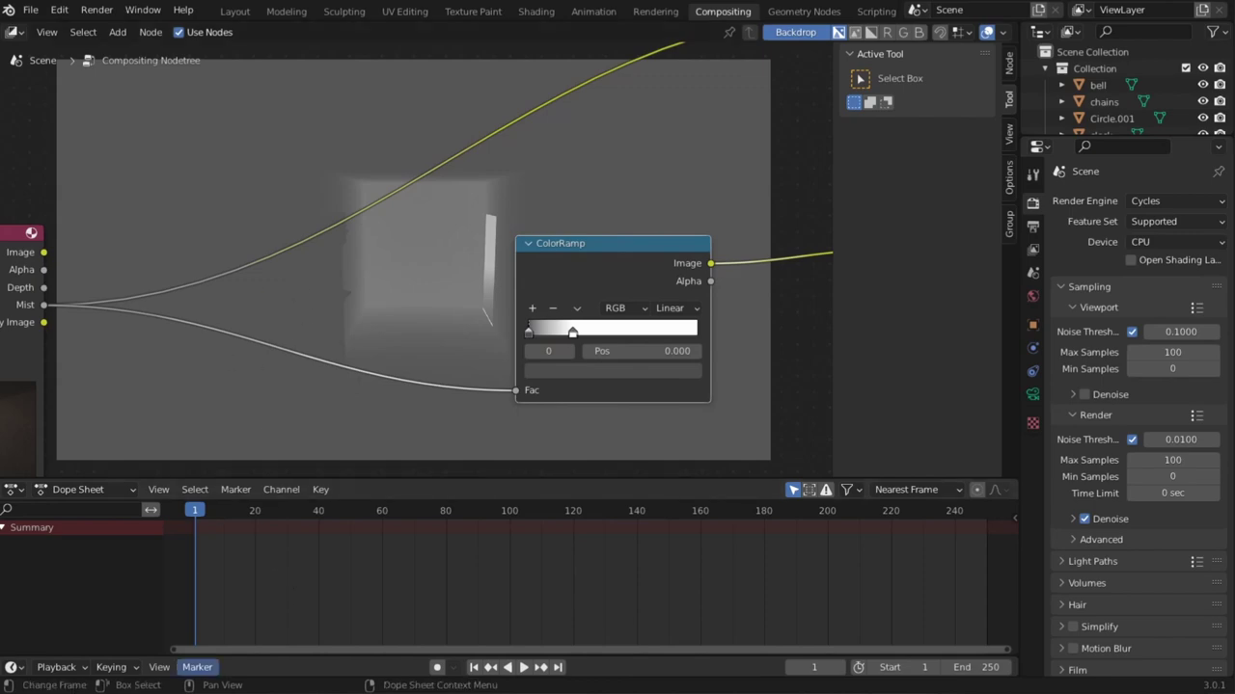
Link the ColorRamp's image output to the Composite node and view the updated render result.
key(F12)
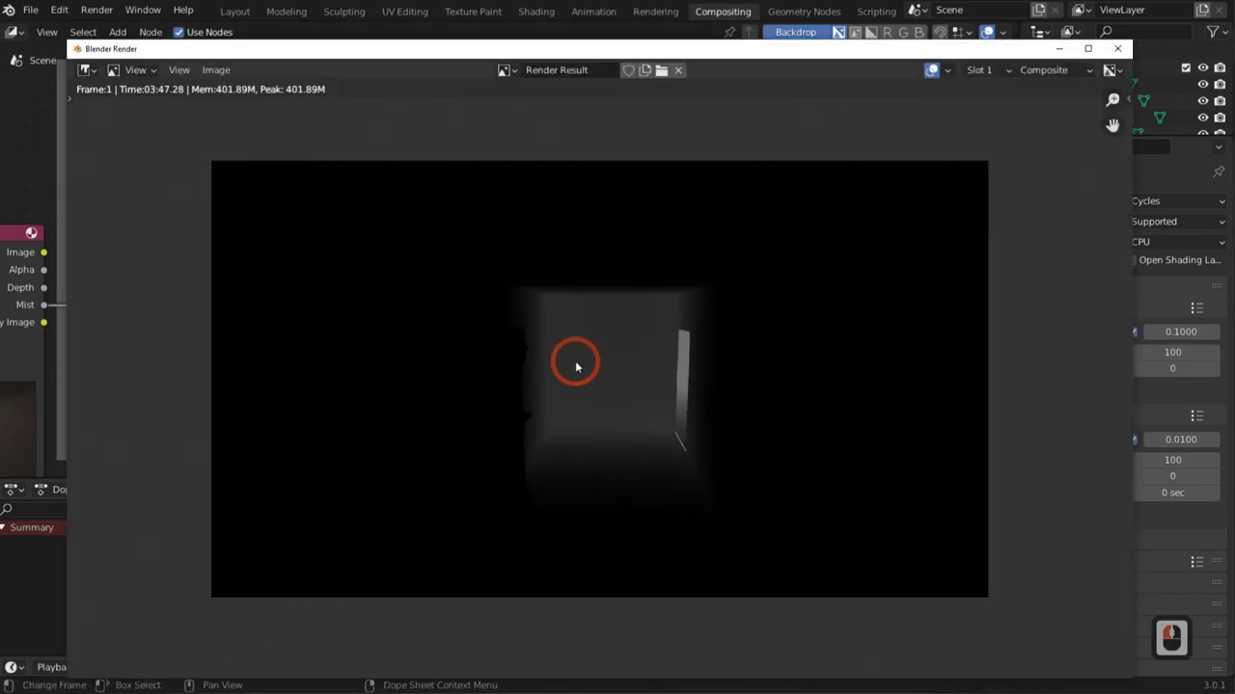
key(alt+Tab)
middle_drag(695, 241, 540, 338)
drag(547, 343, 693, 90)
key(alt+Tab)
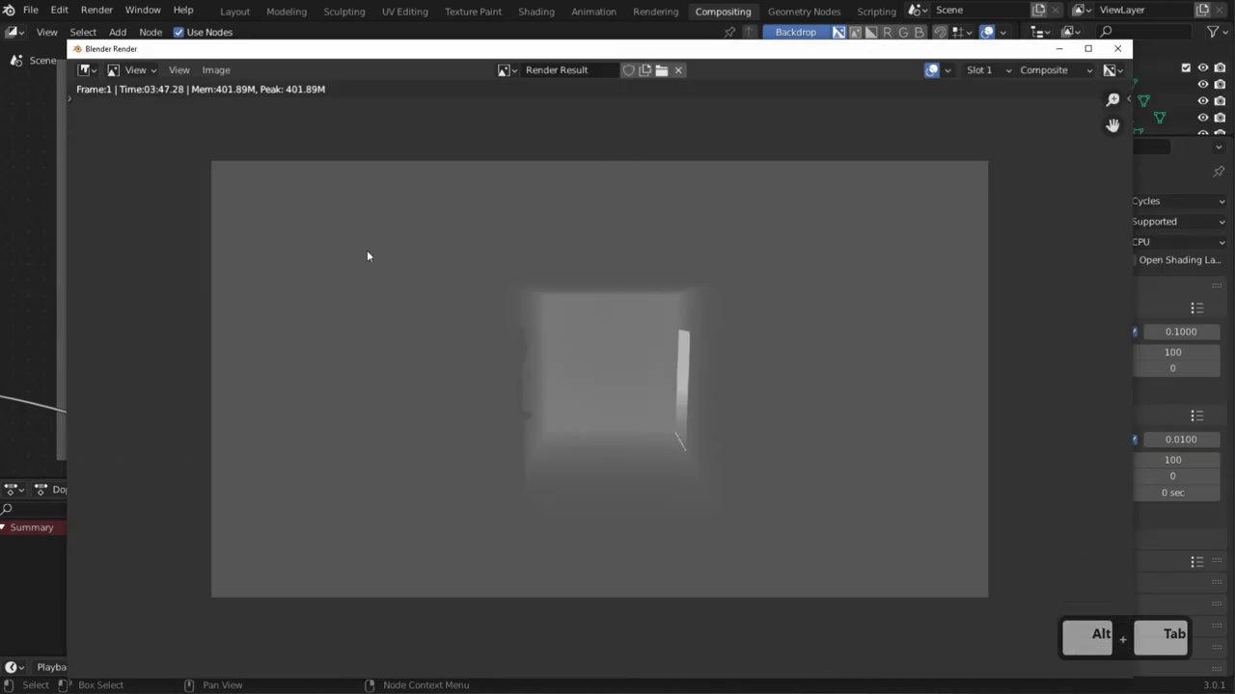
Save the hallway depth render to the Desktop as ProjectionRenderHallway_depth.png.
click(216, 70)
click(239, 187)
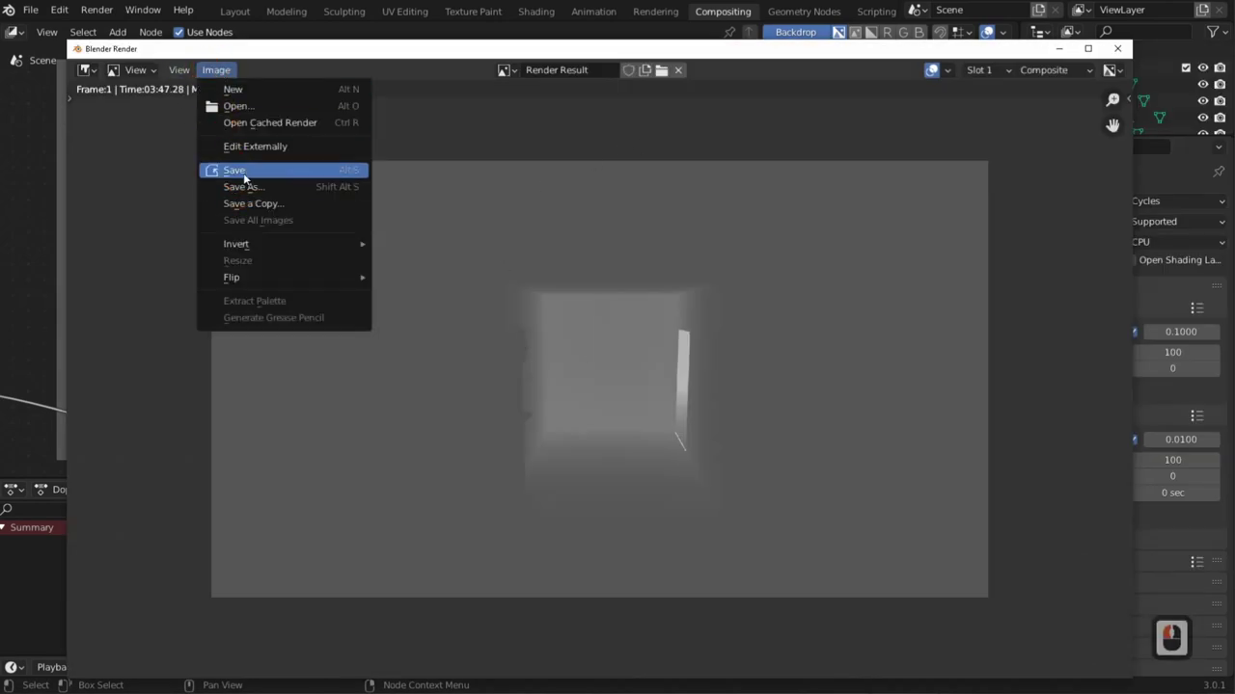
click(241, 186)
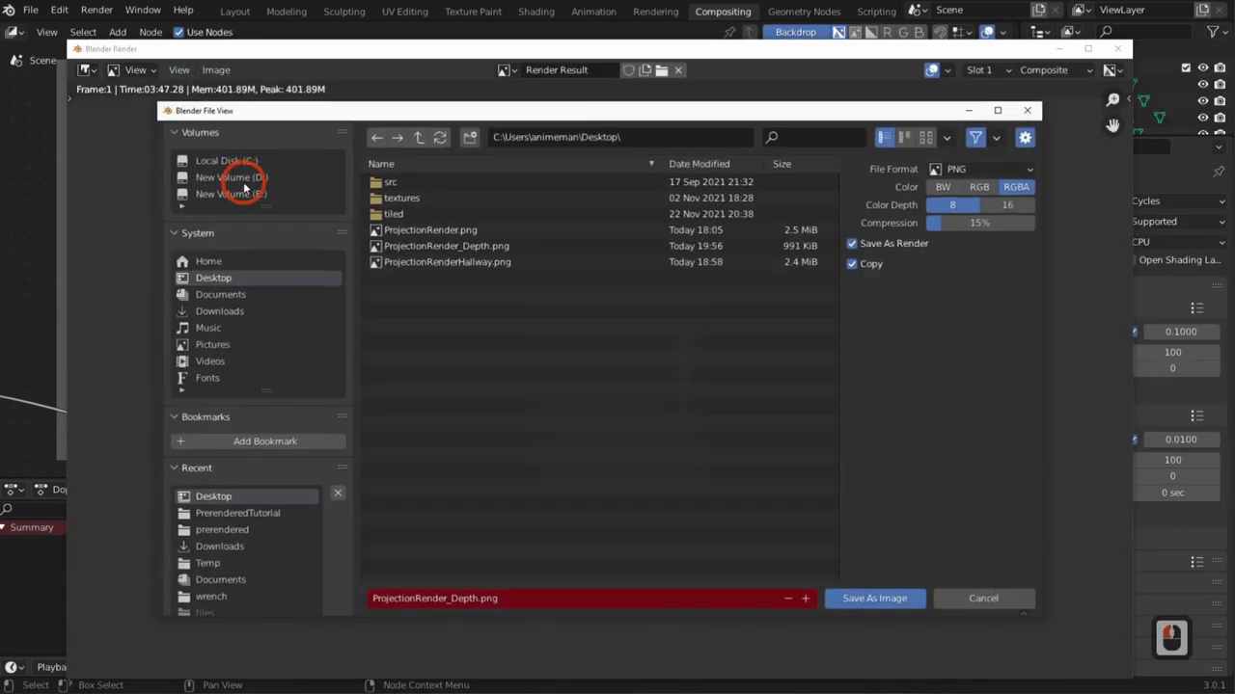
click(501, 598)
click(444, 247)
click(446, 262)
click(472, 598)
click(488, 599)
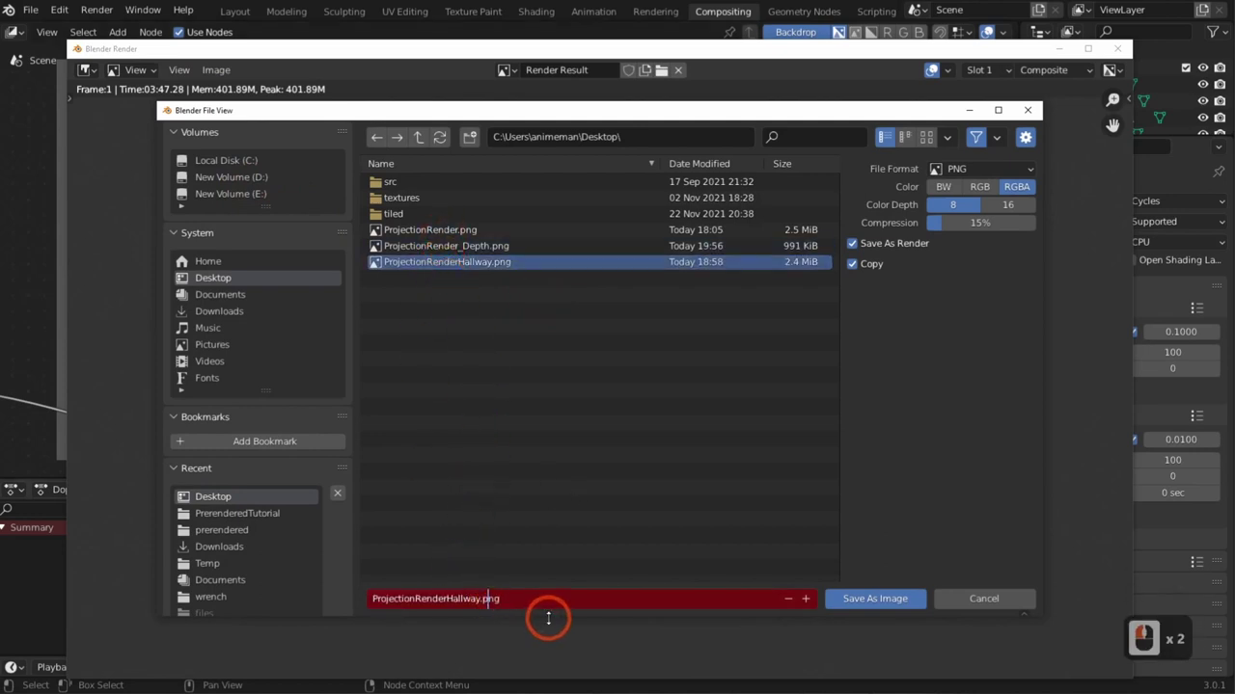
text(_deptho)
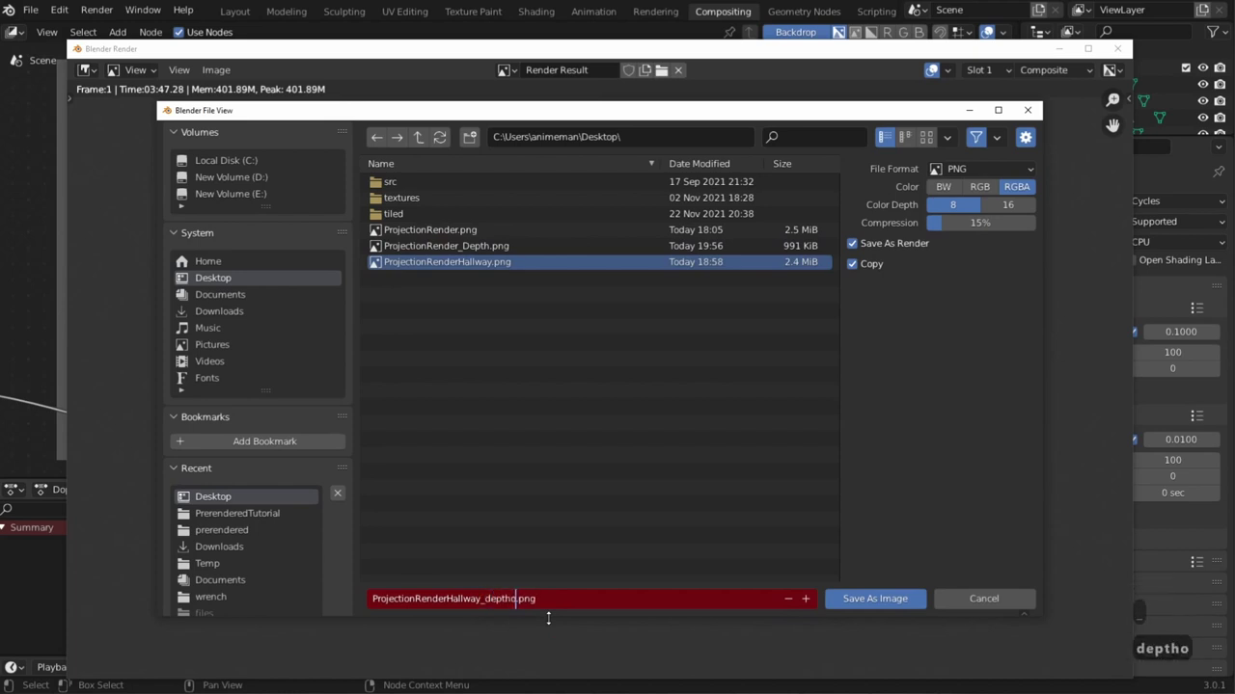
key(BackSpace)
key(Return)
click(907, 596)
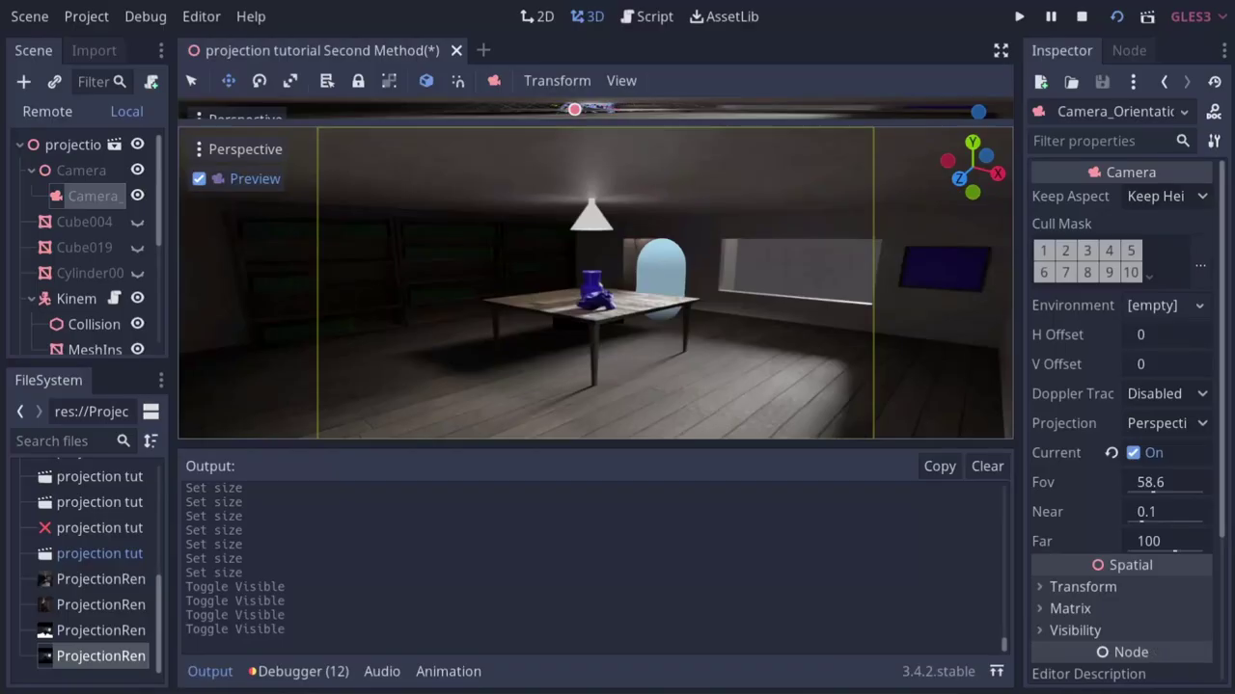
Switch to Godot, import the hallway depth PNG from the Desktop into the project and select it among the project files.
click(814, 455)
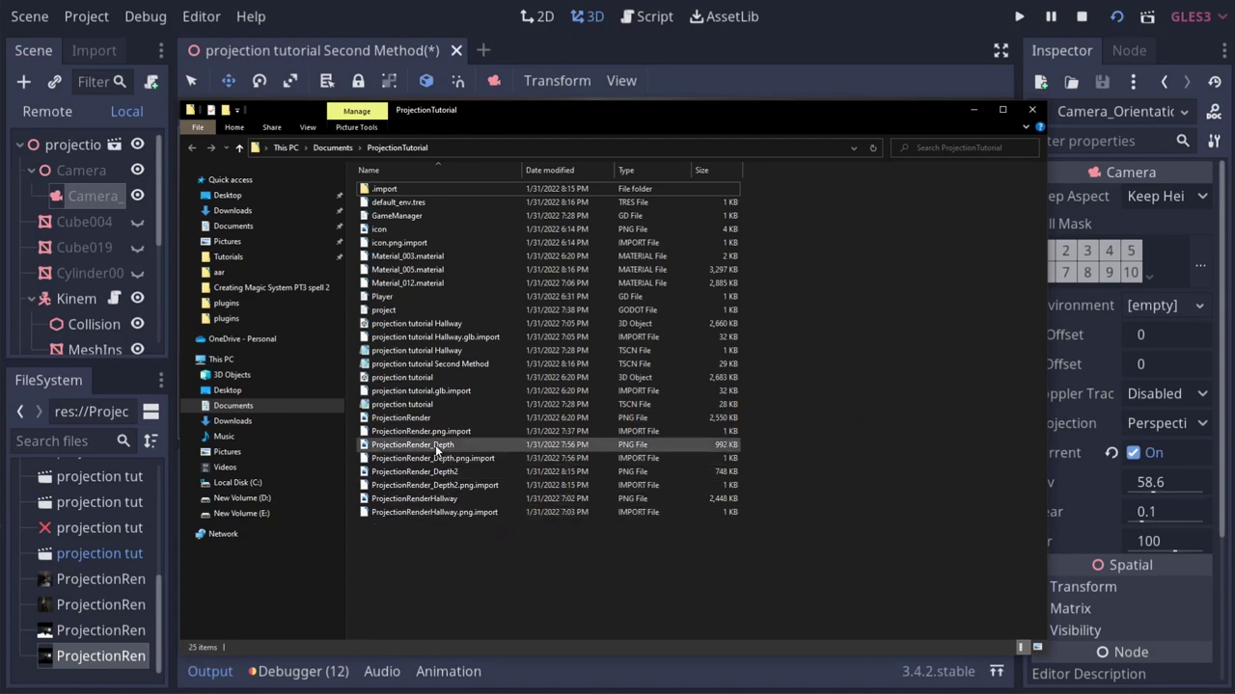
click(228, 195)
drag(372, 214, 51, 520)
click(56, 524)
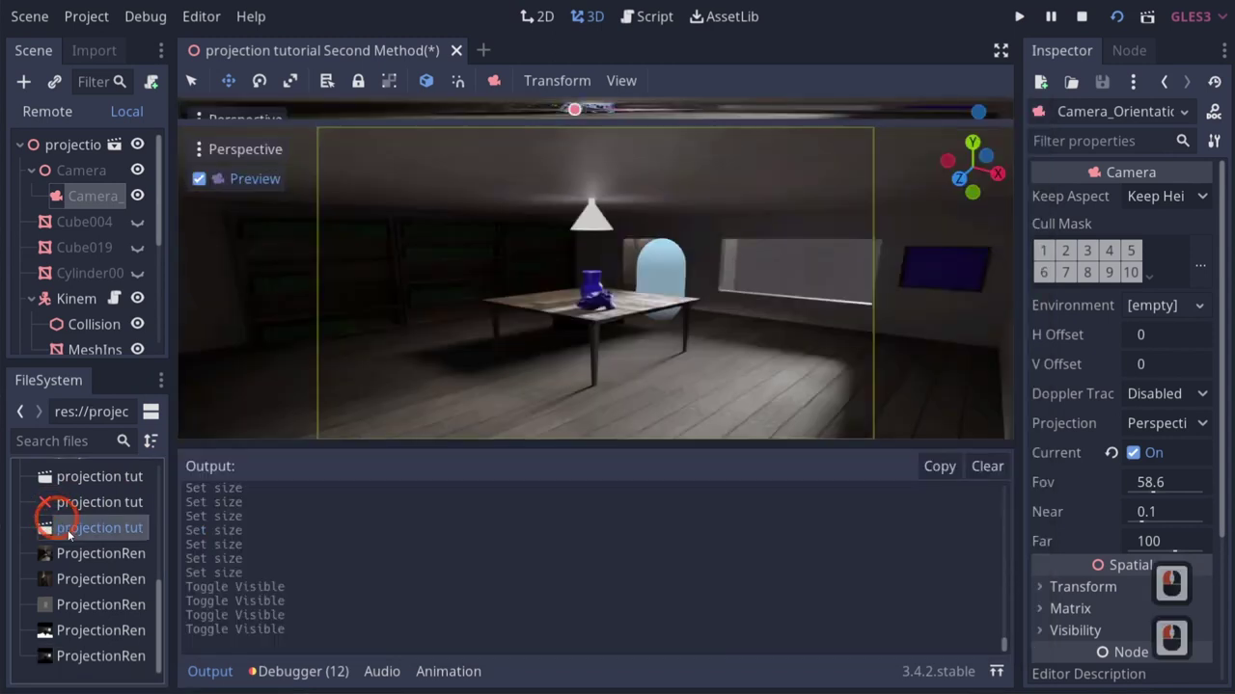
click(87, 610)
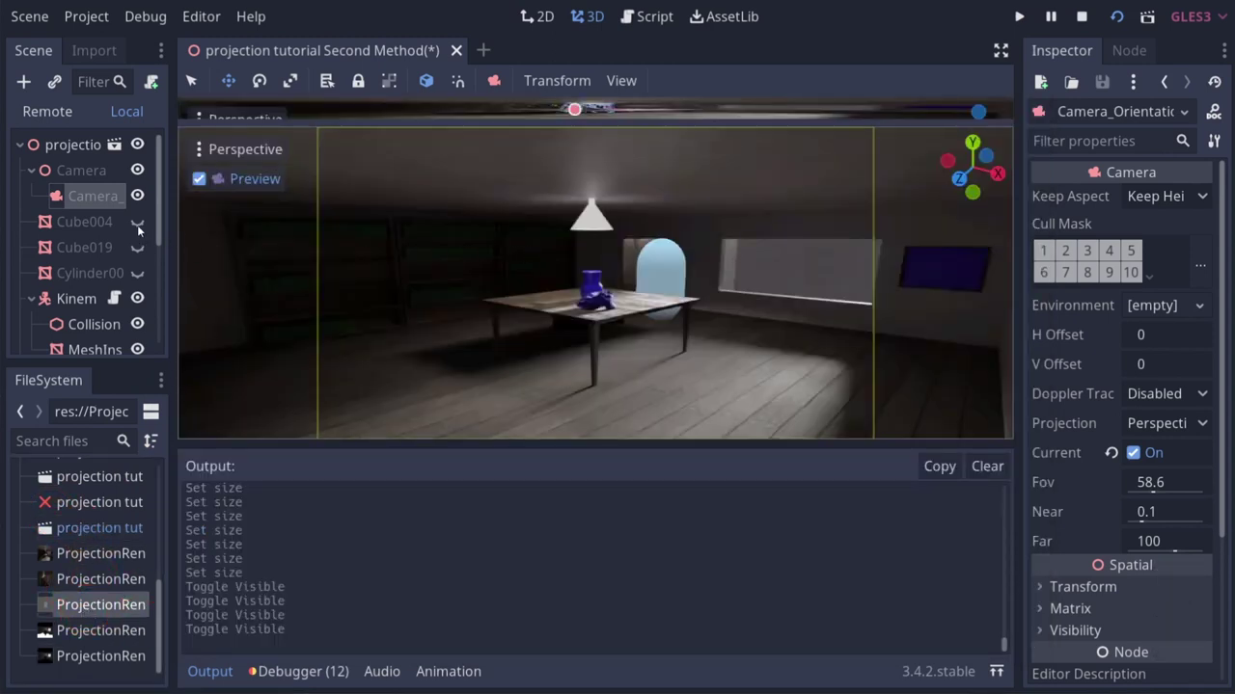
Select the HallwayCamera node in the scene and turn off the room camera's preview.
scroll(100, 264, down, 9)
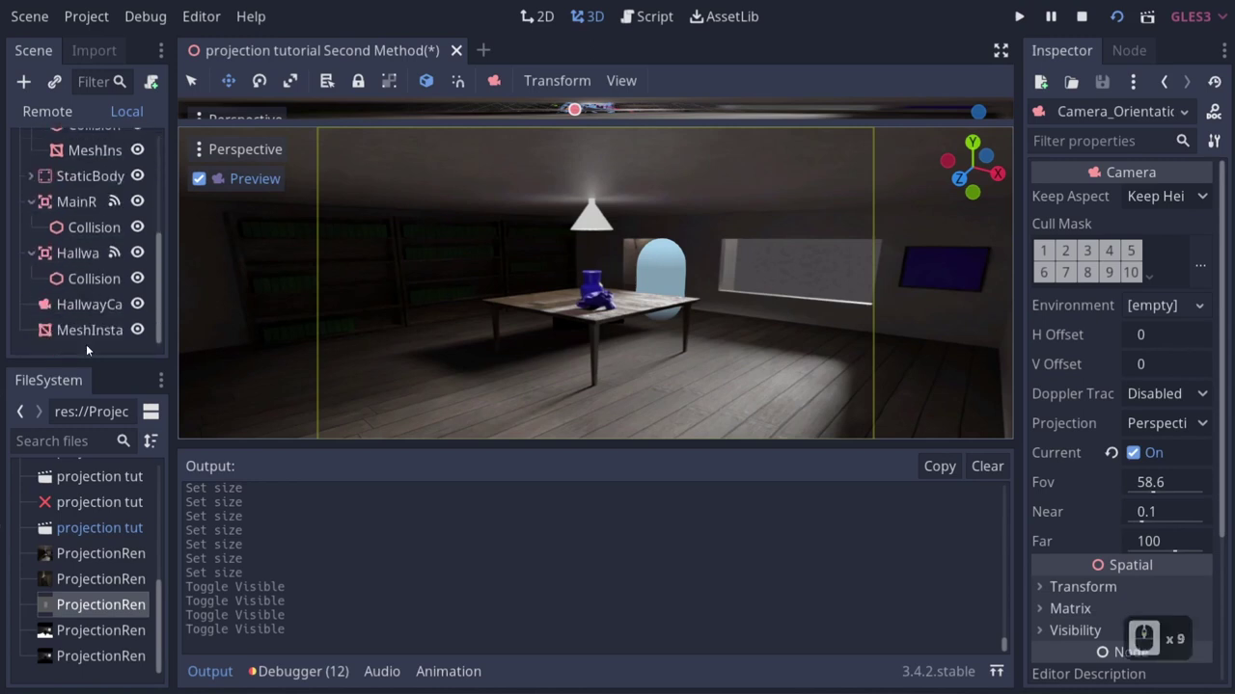
click(75, 307)
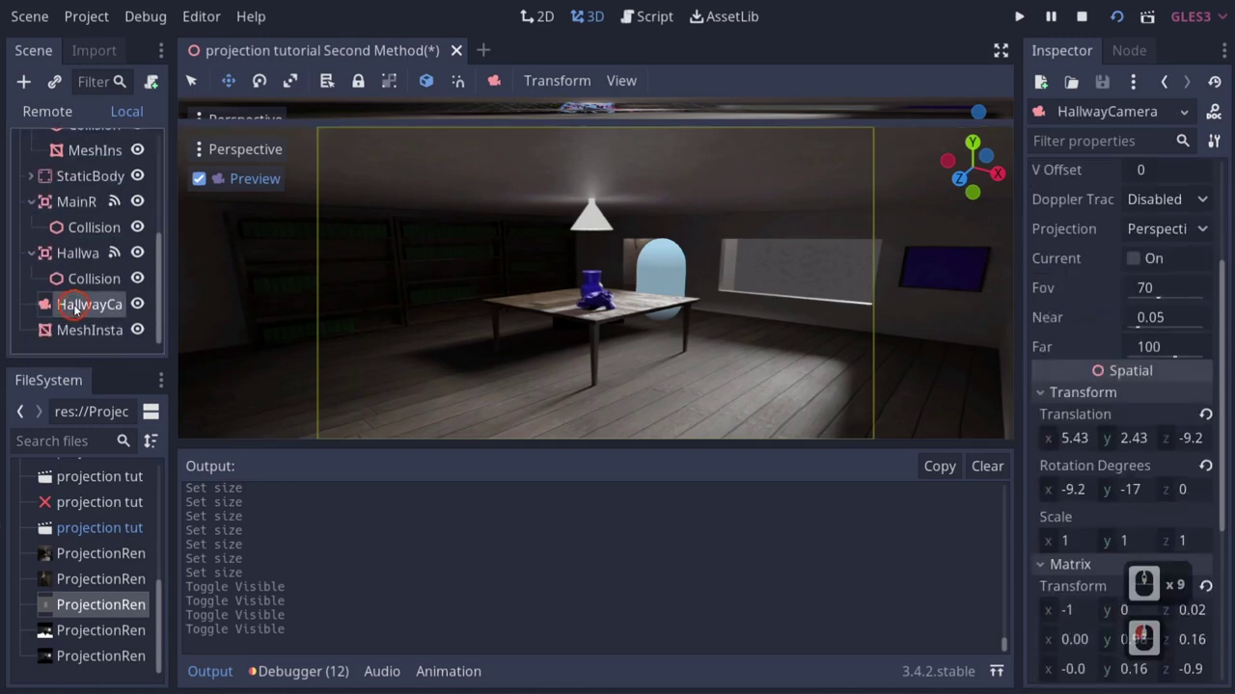
click(199, 179)
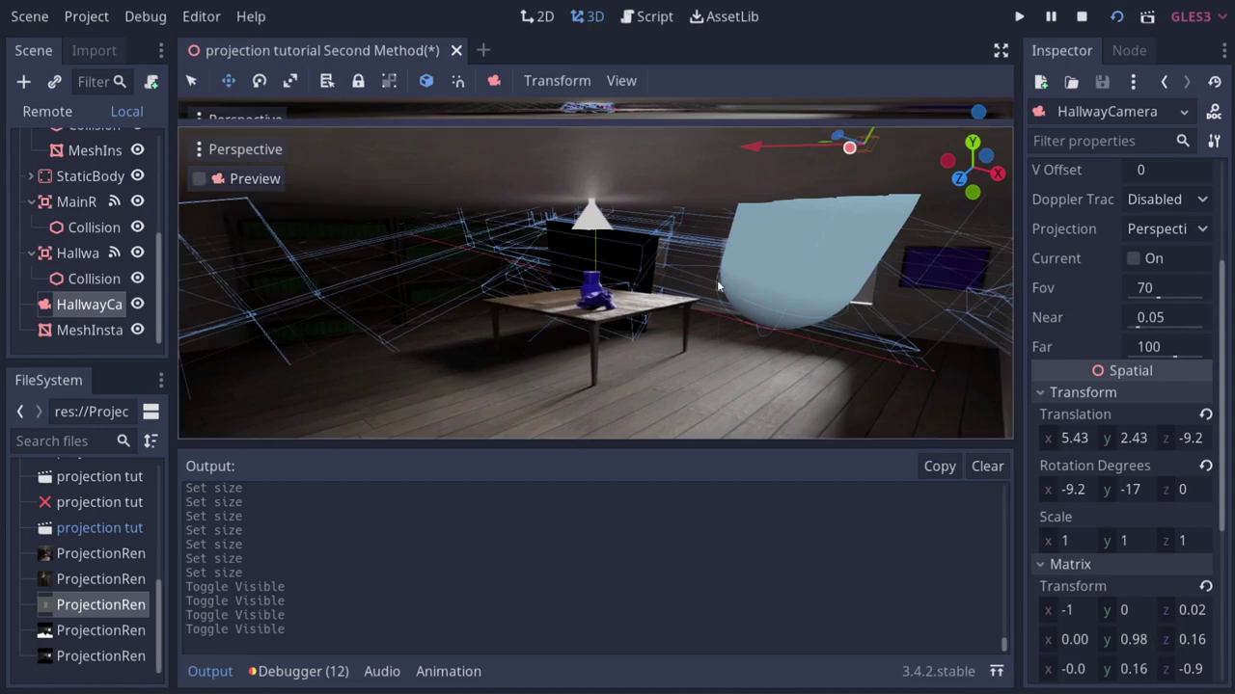
Hide the projection mesh instance and turn on the preview of the hallway camera.
click(137, 330)
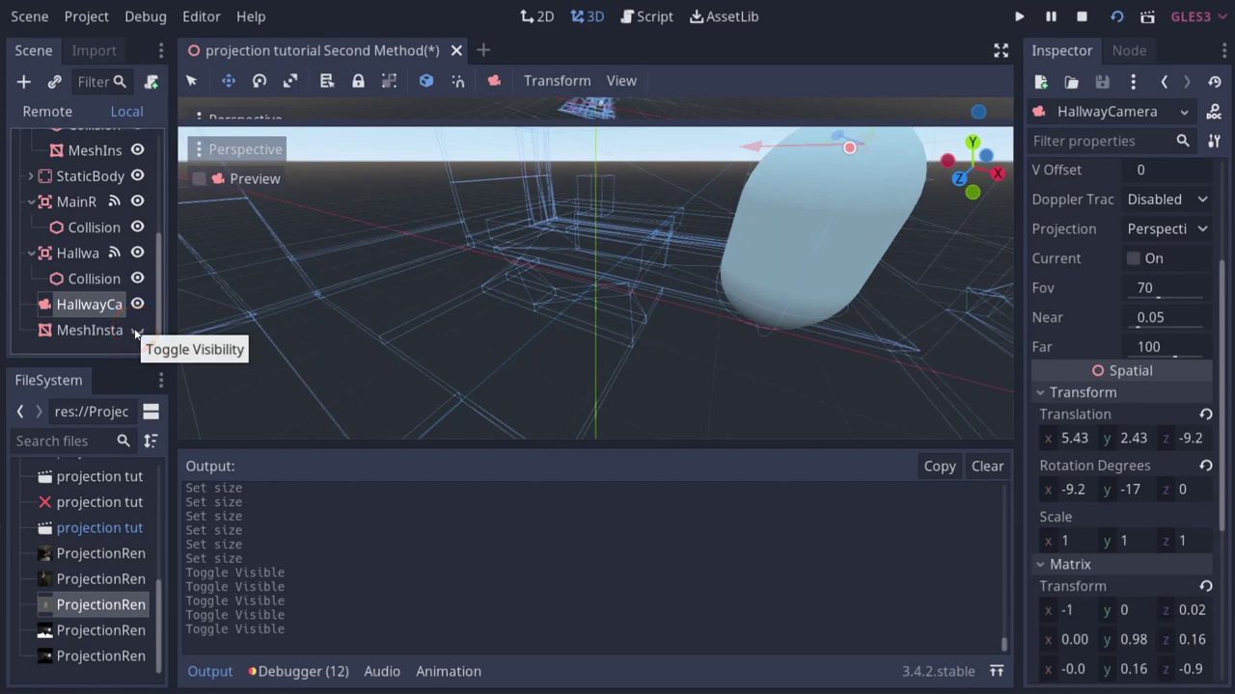
click(197, 180)
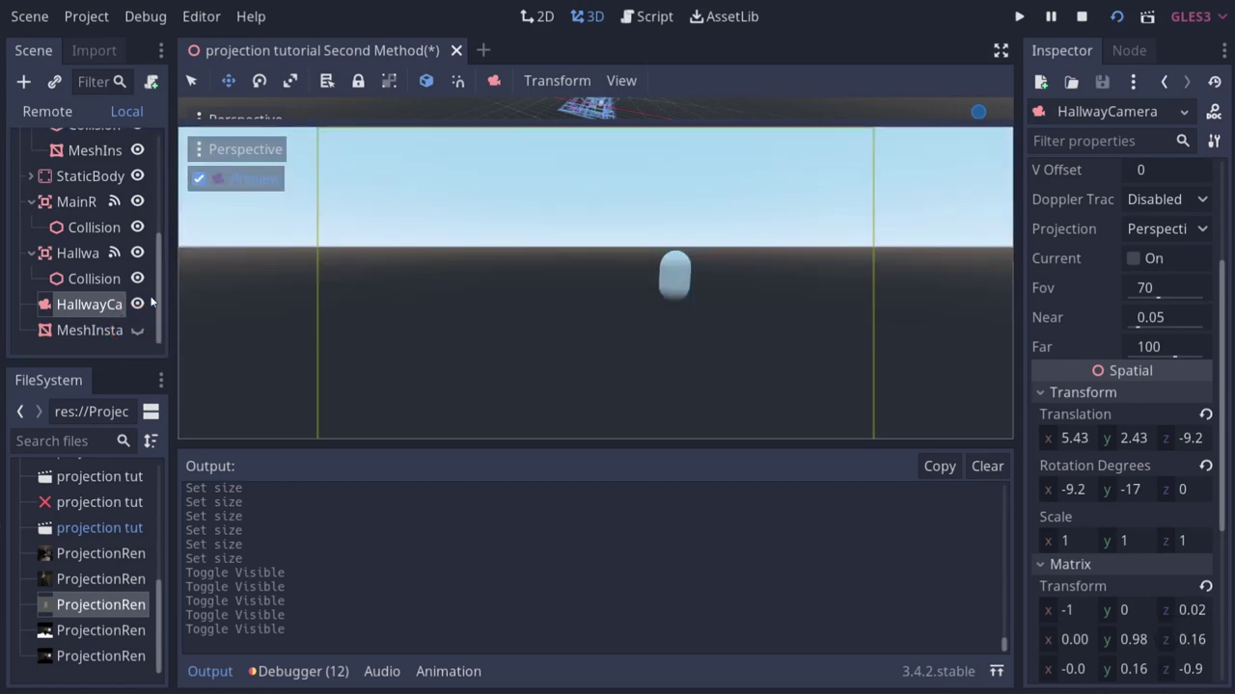
click(137, 330)
click(137, 330)
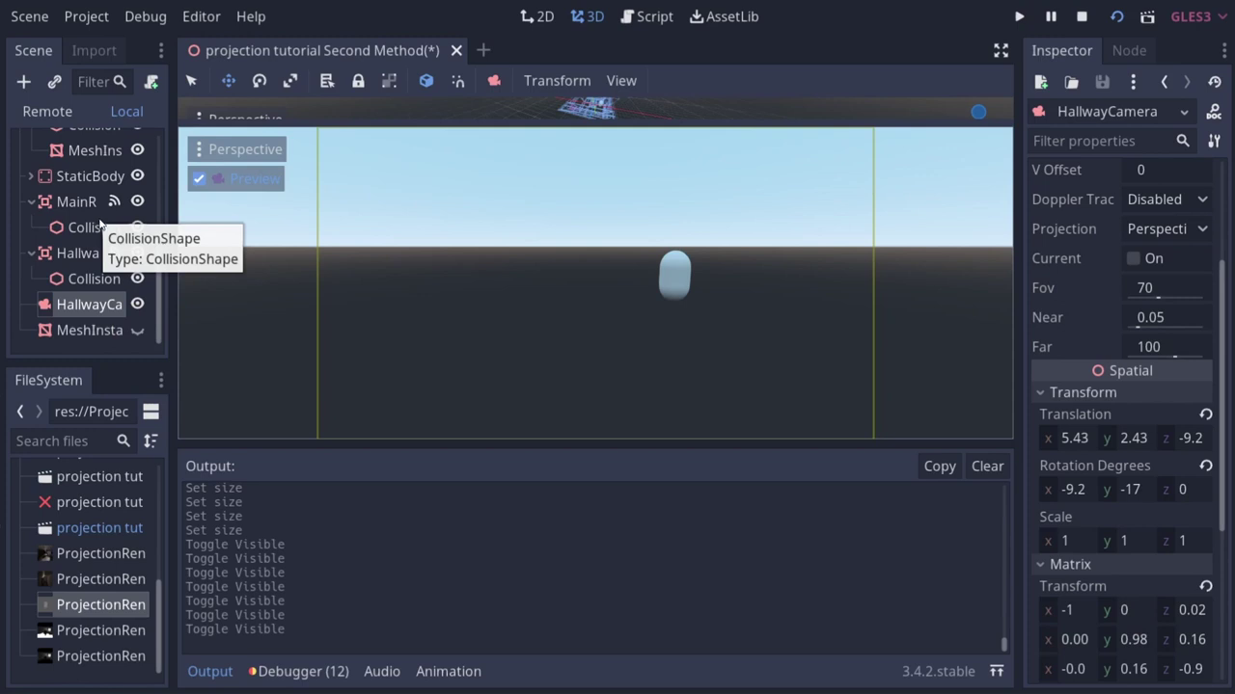
Select the player's KinematicBody, collapse the output log and enlarge the free 3D view above the camera preview.
click(538, 270)
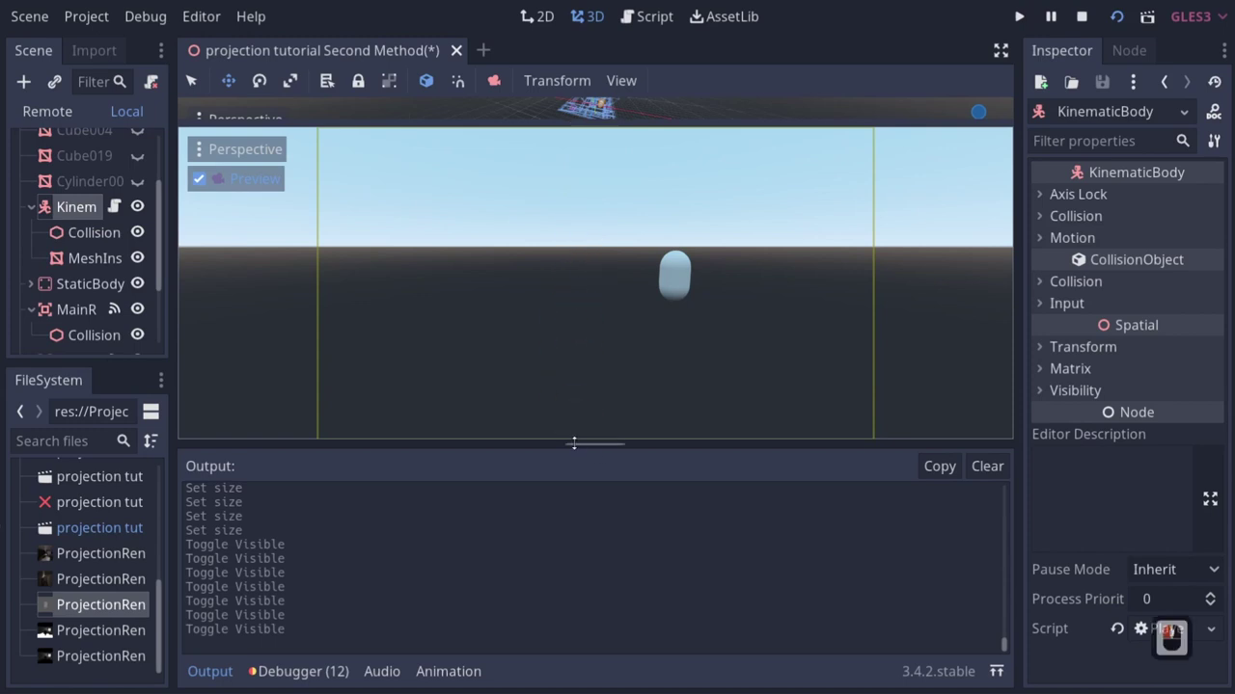
click(209, 671)
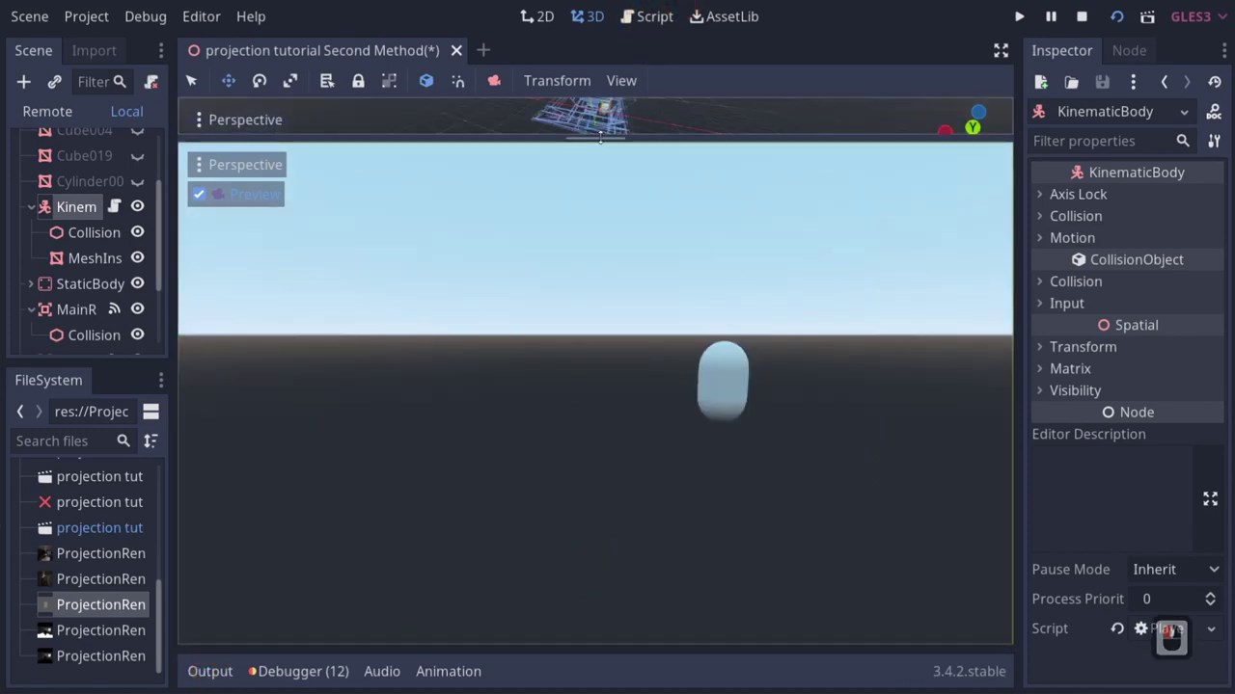
drag(599, 138, 618, 347)
Move the player's KinematicBody along the floor so it stands in the middle of the hallway camera's view.
drag(632, 310, 706, 257)
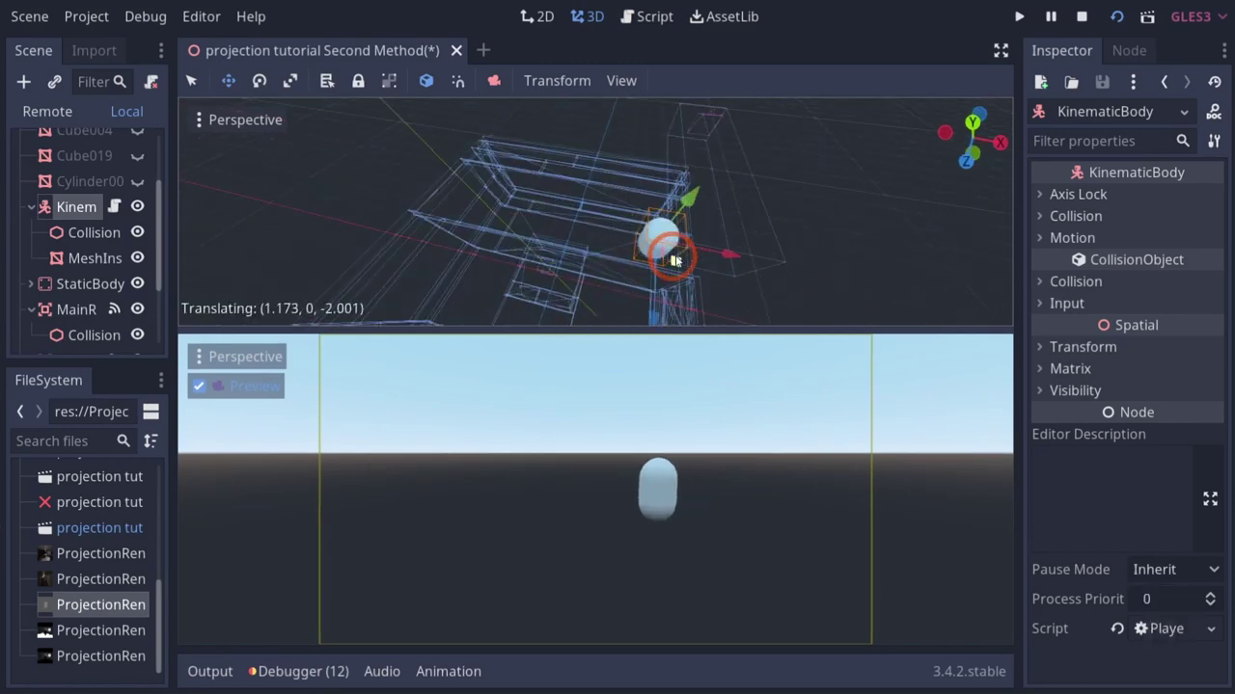
key(ctrl+z)
key(f)
key(d)
mouse_move(613, 263)
right_down()
mouse_move(618, 348)
mouse_move(612, 263)
right_up()
drag(503, 271, 614, 222)
key(w)
right_drag(483, 215, 511, 238)
key(d)
key(d)
key(d)
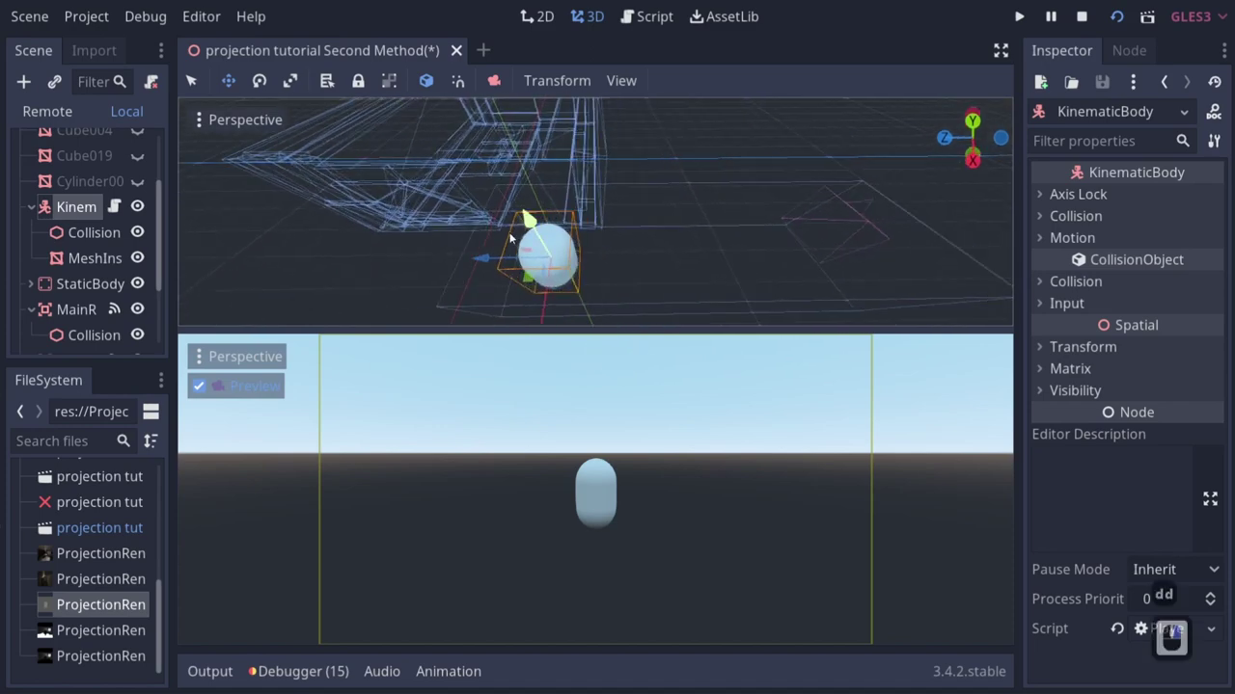
Make the projection mesh instance visible again.
scroll(77, 314, down, 7)
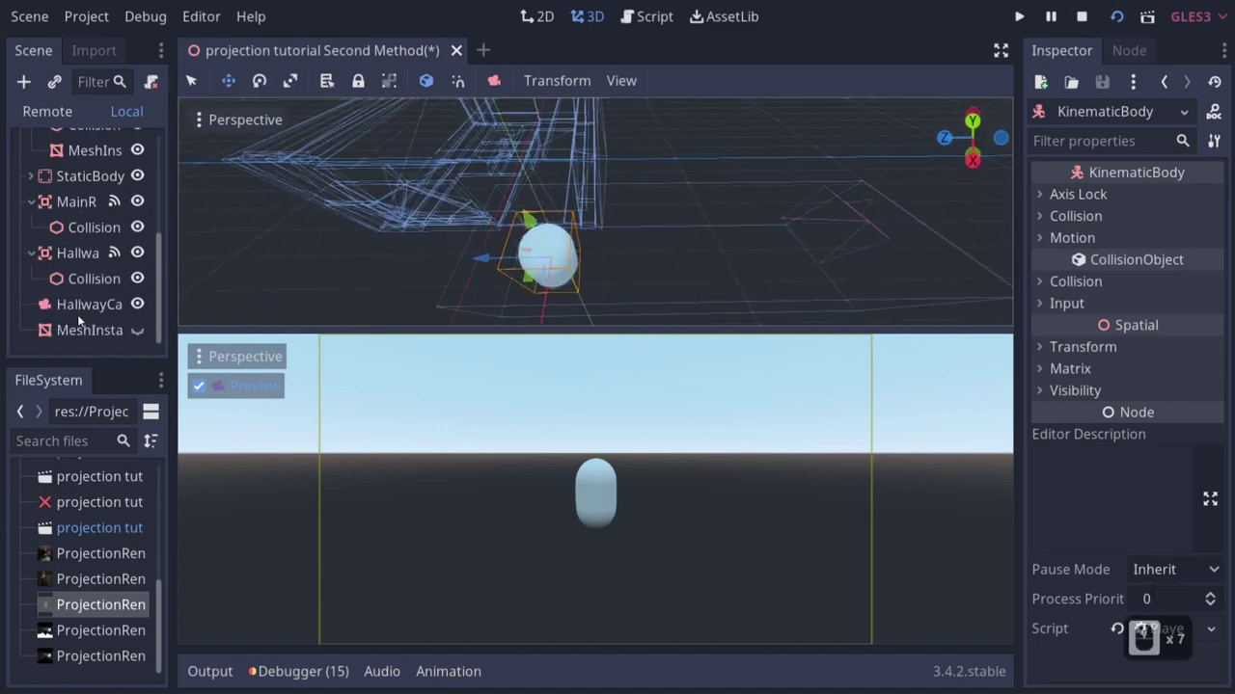
click(137, 329)
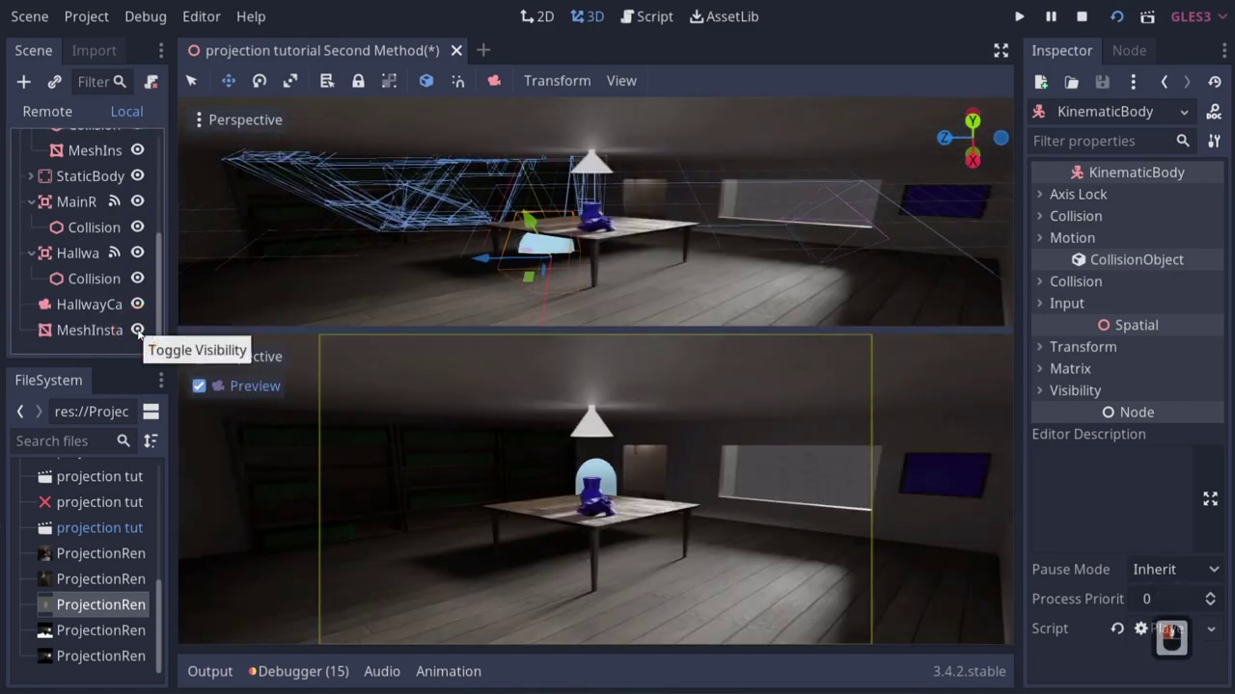
scroll(106, 640, down, 3)
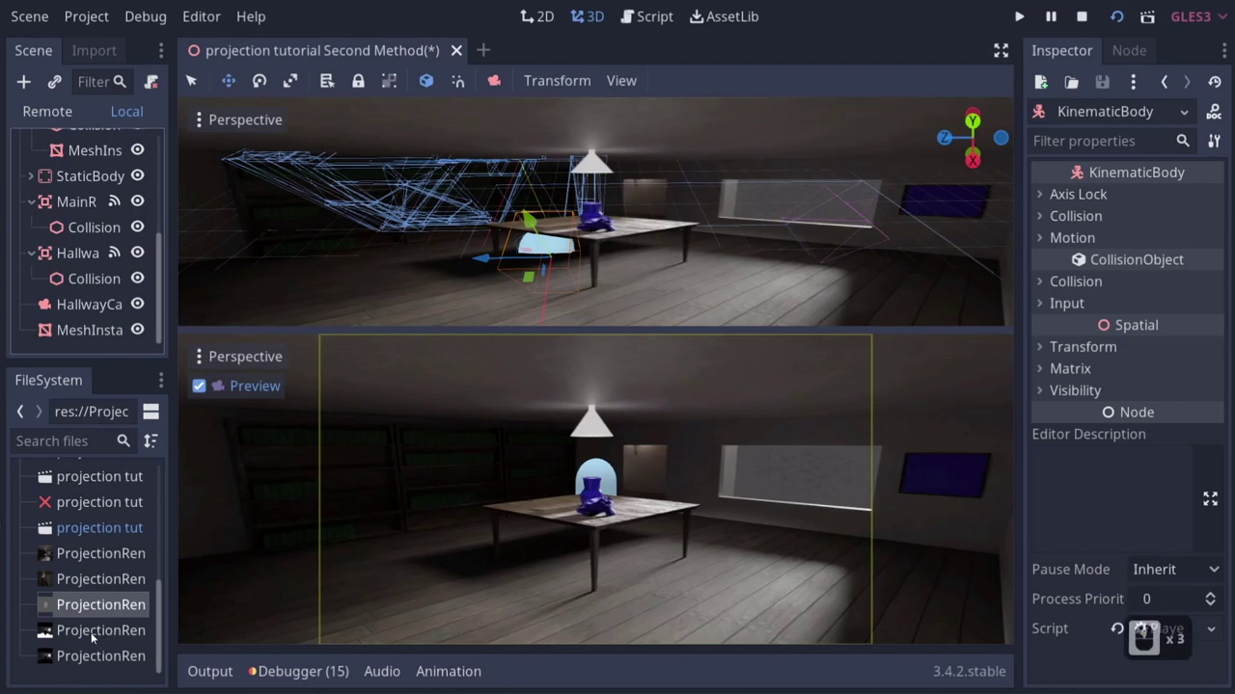
In the projection mesh's shader material, assign the hallway render as albedo texture and ProjectionRenderHallway_depth.png as depth texture.
click(85, 329)
scroll(1158, 540, down, 6)
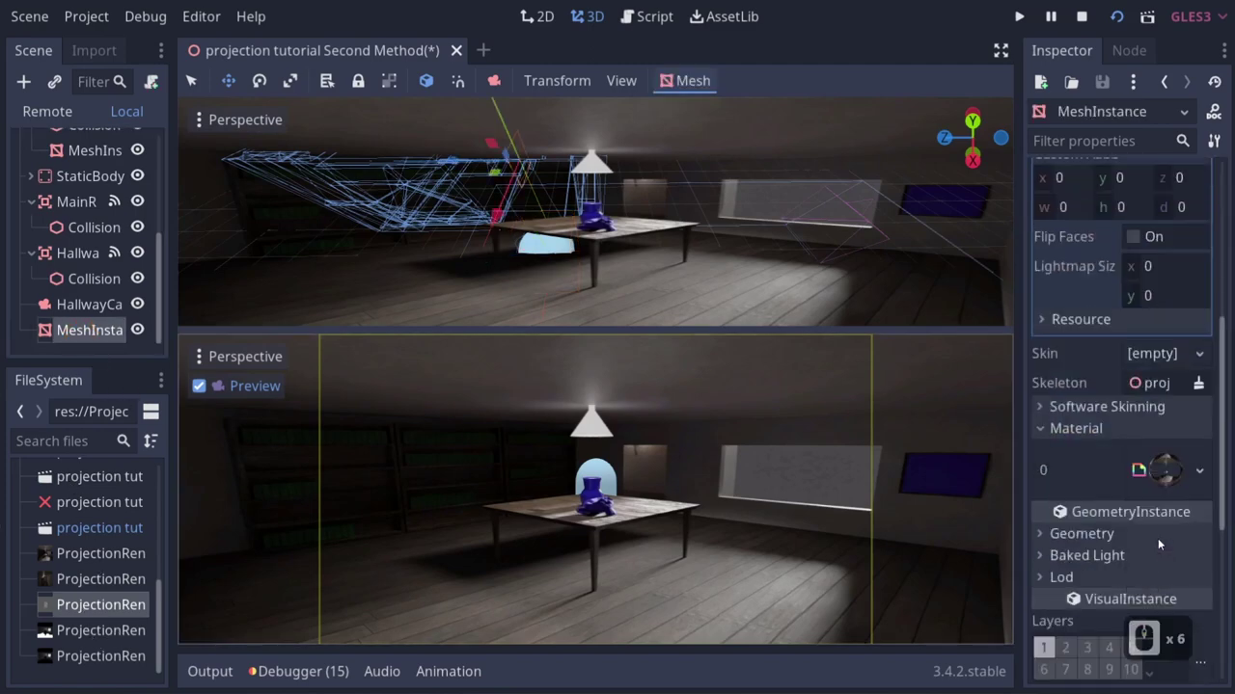
click(1164, 470)
scroll(1110, 473, down, 4)
scroll(1107, 445, up, 2)
scroll(1106, 444, up, 2)
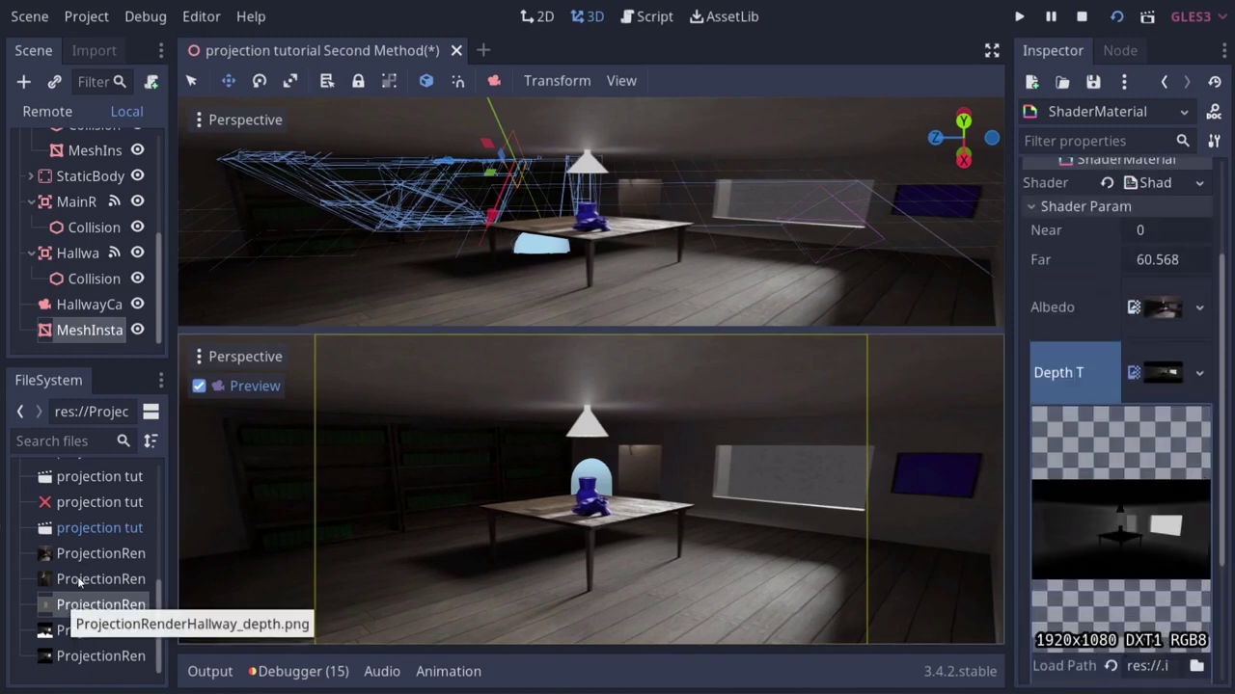
drag(78, 579, 1152, 307)
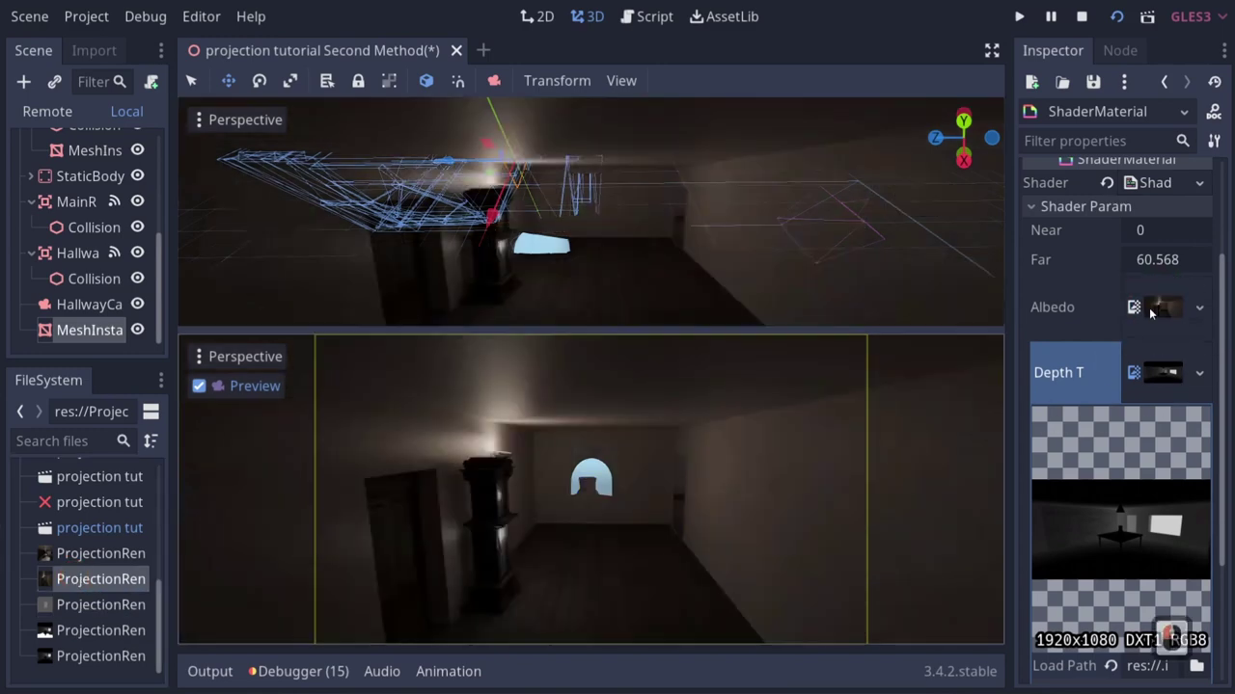
drag(97, 596, 1170, 380)
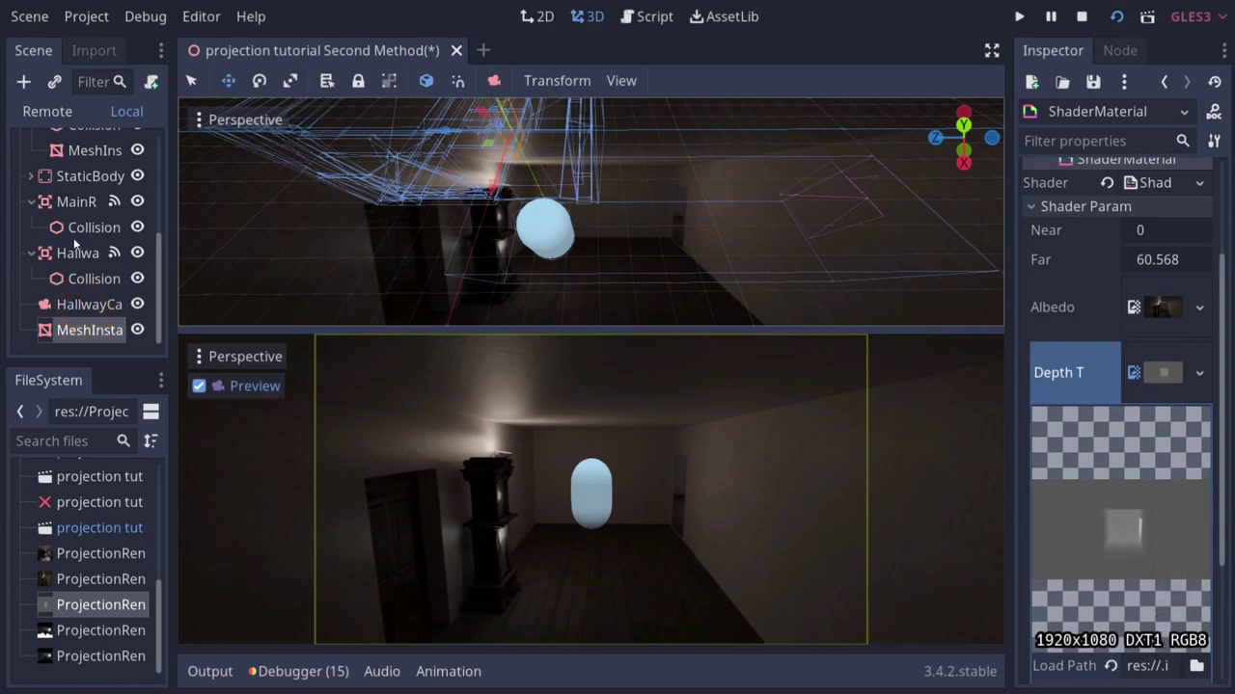
Select the player's KinematicBody and move it within the hallway to test the depth against the new textures.
scroll(79, 250, up, 3)
click(76, 207)
drag(498, 218, 487, 272)
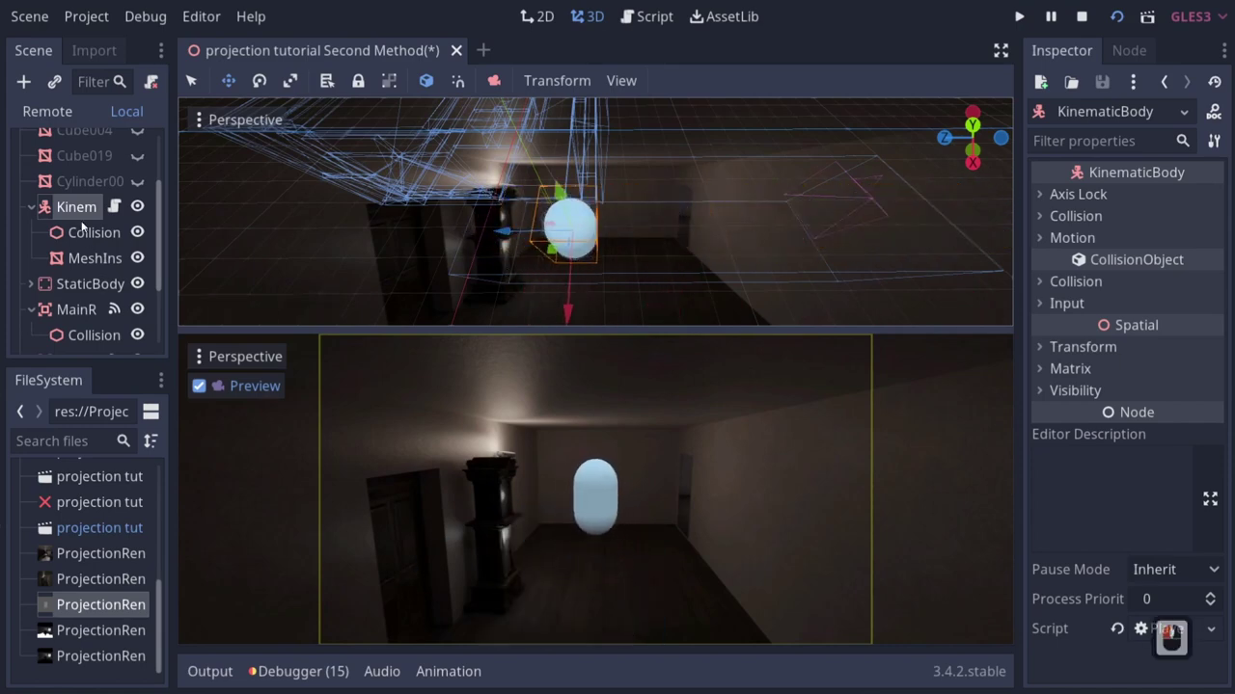
Attach a new GDScript named Gamemanager2.gd to the scene's root node.
scroll(94, 233, up, 4)
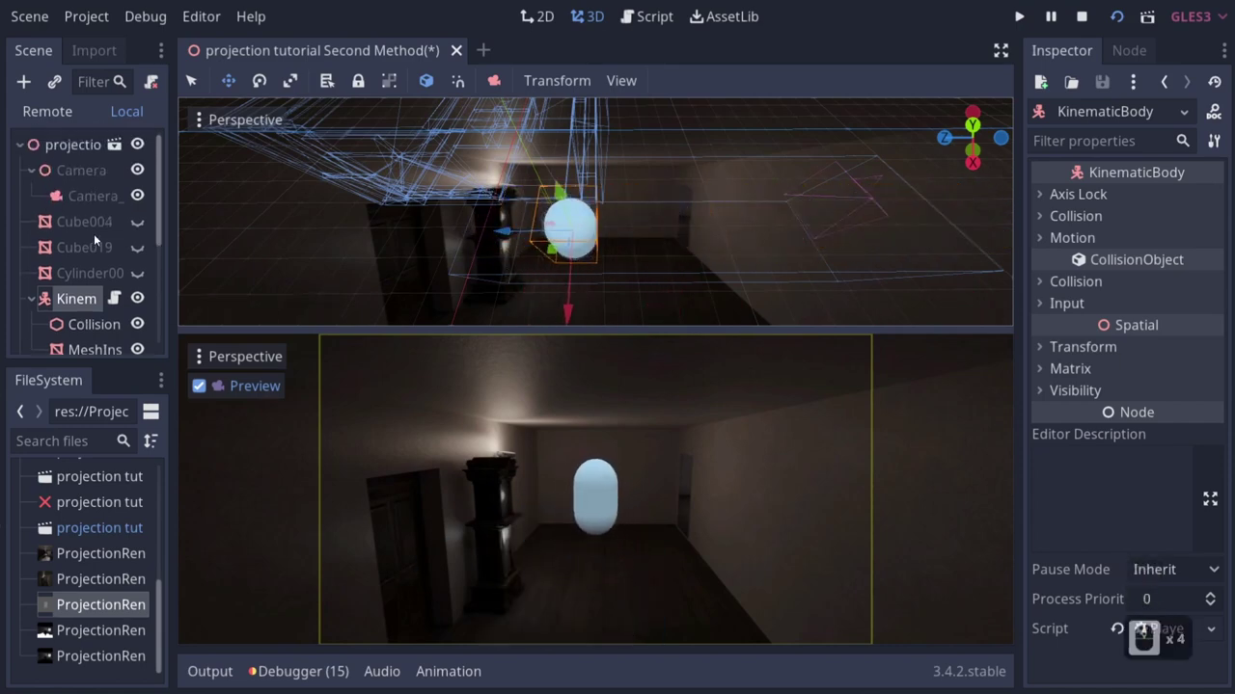
click(113, 144)
click(799, 371)
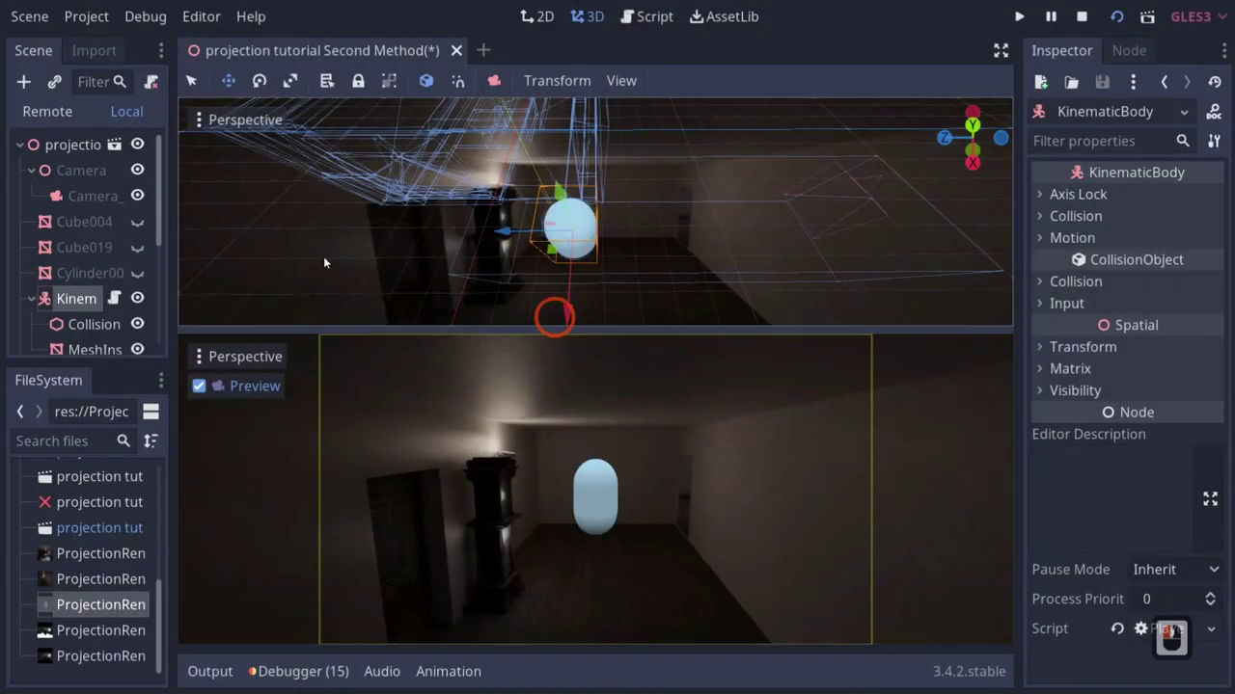
right_click(75, 145)
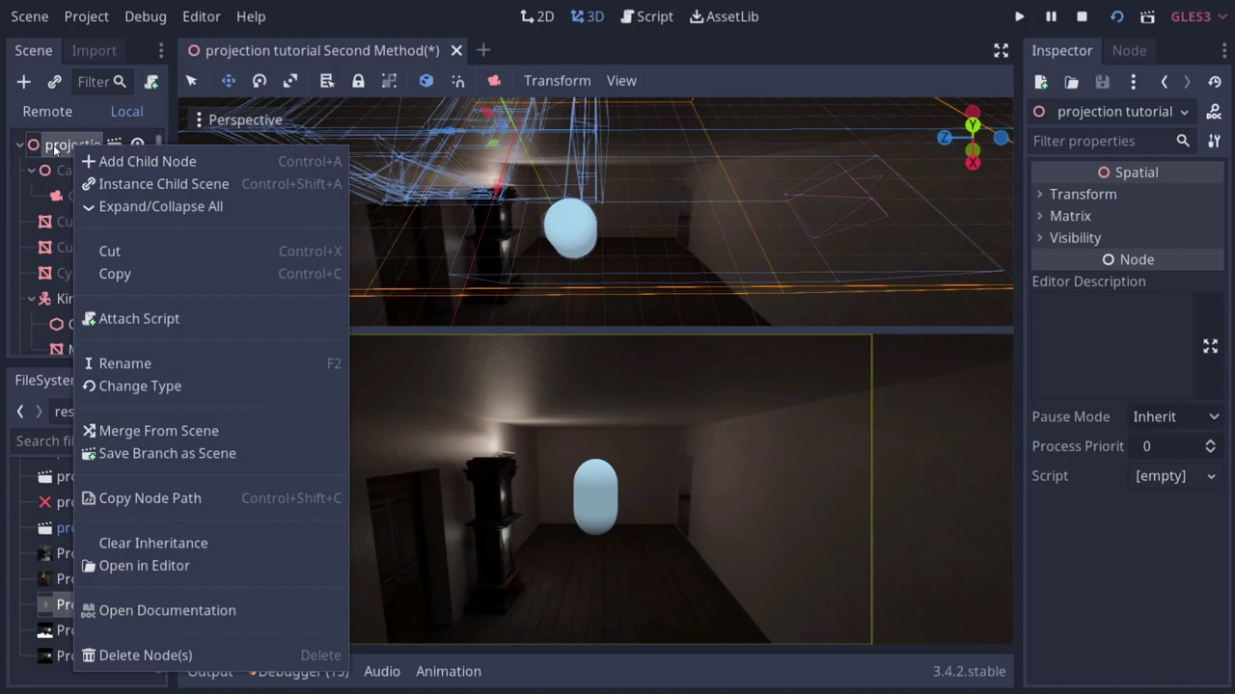
click(139, 319)
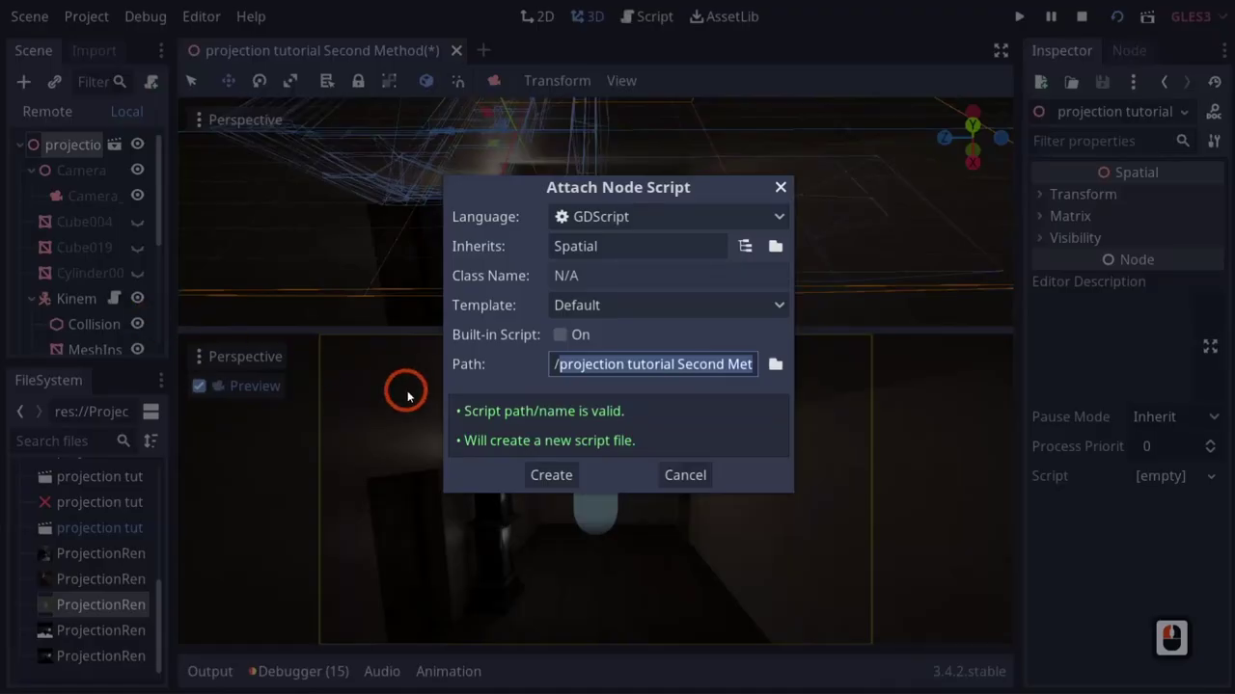
text(Gamemanage)
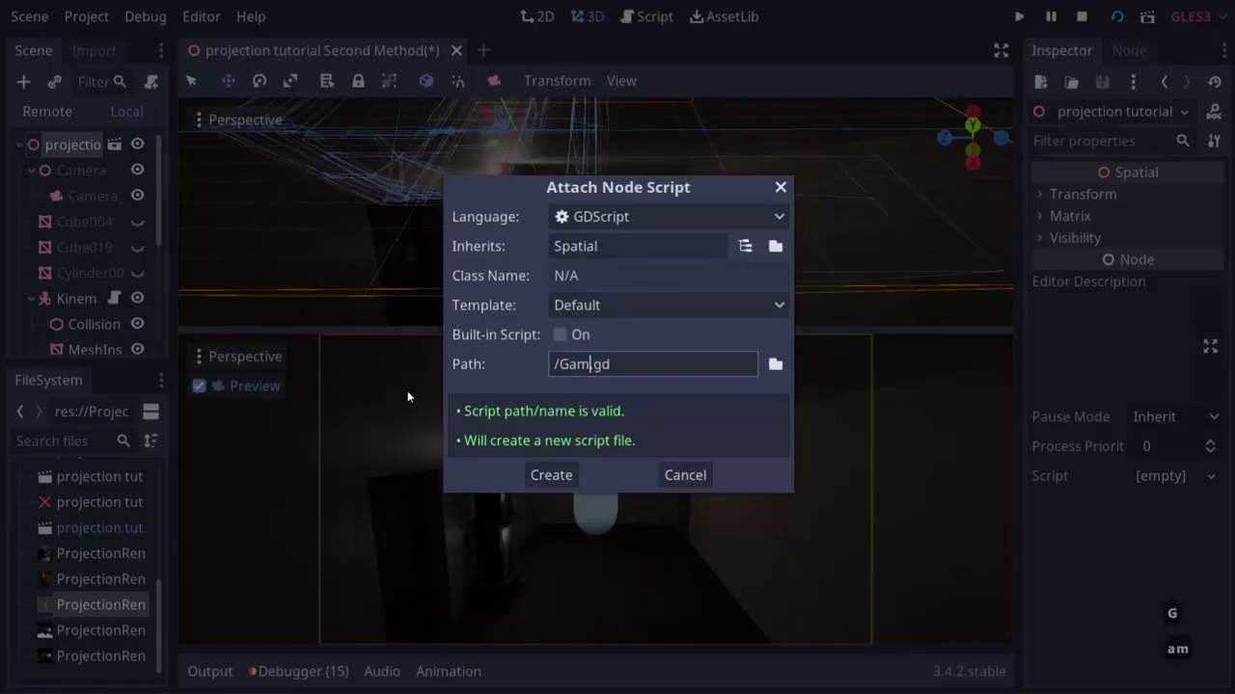
text(r2)
key(Return)
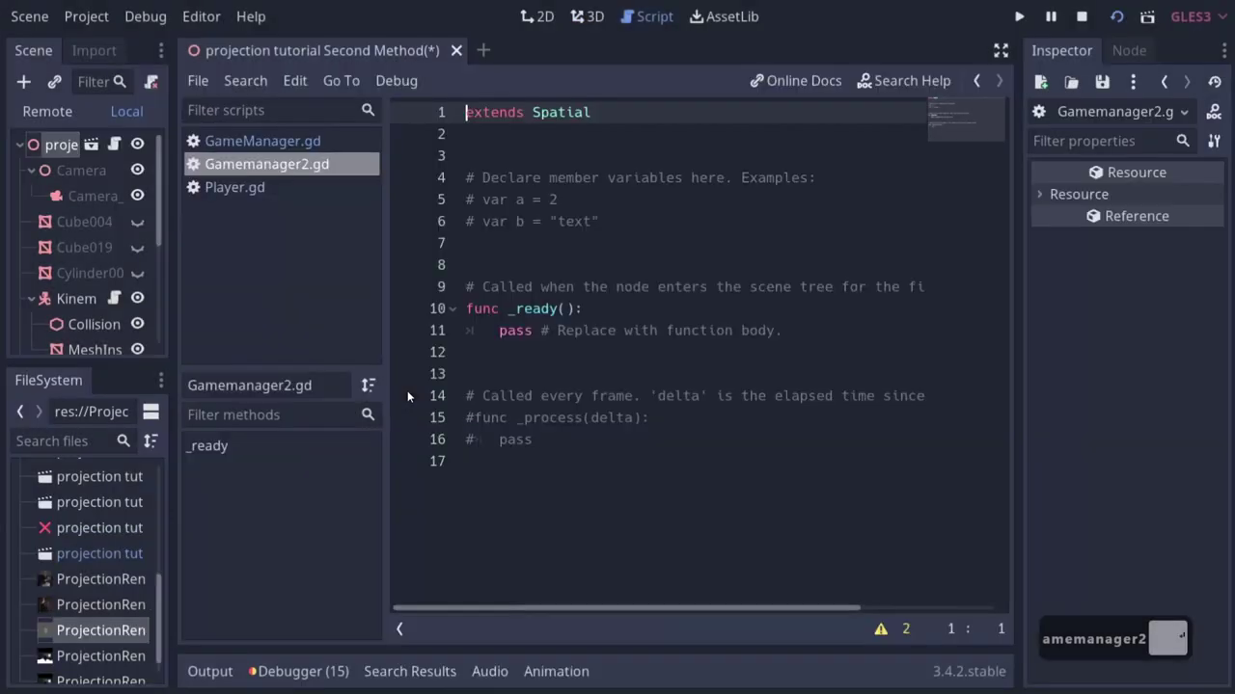
Begin a node reference with $ on a new first line inside the _ready function.
click(592, 309)
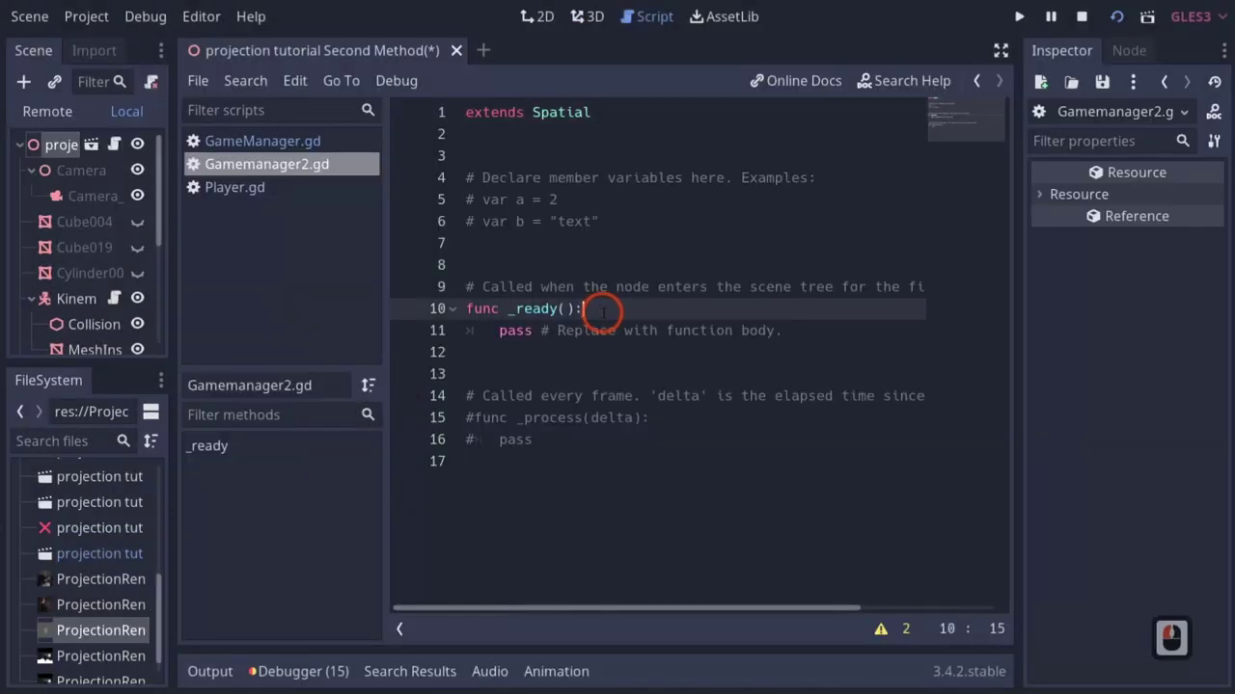
key(Return)
text($)
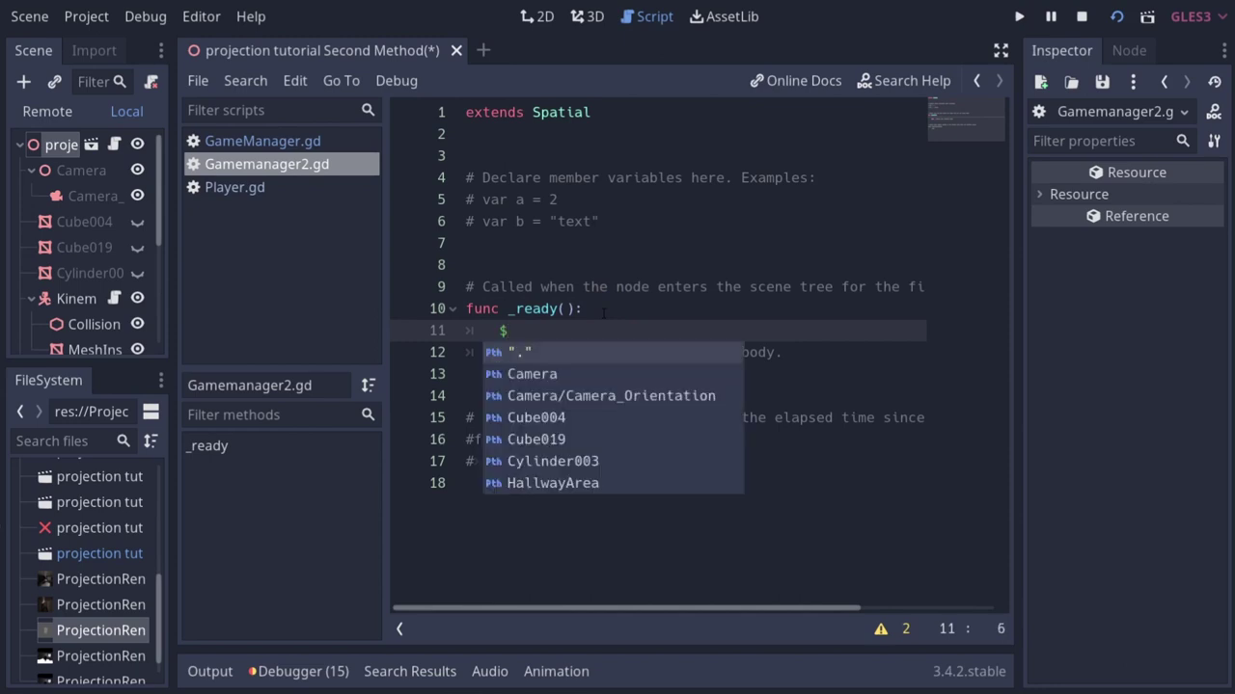
Rename the projection mesh instance as Projector.
scroll(99, 287, down, 8)
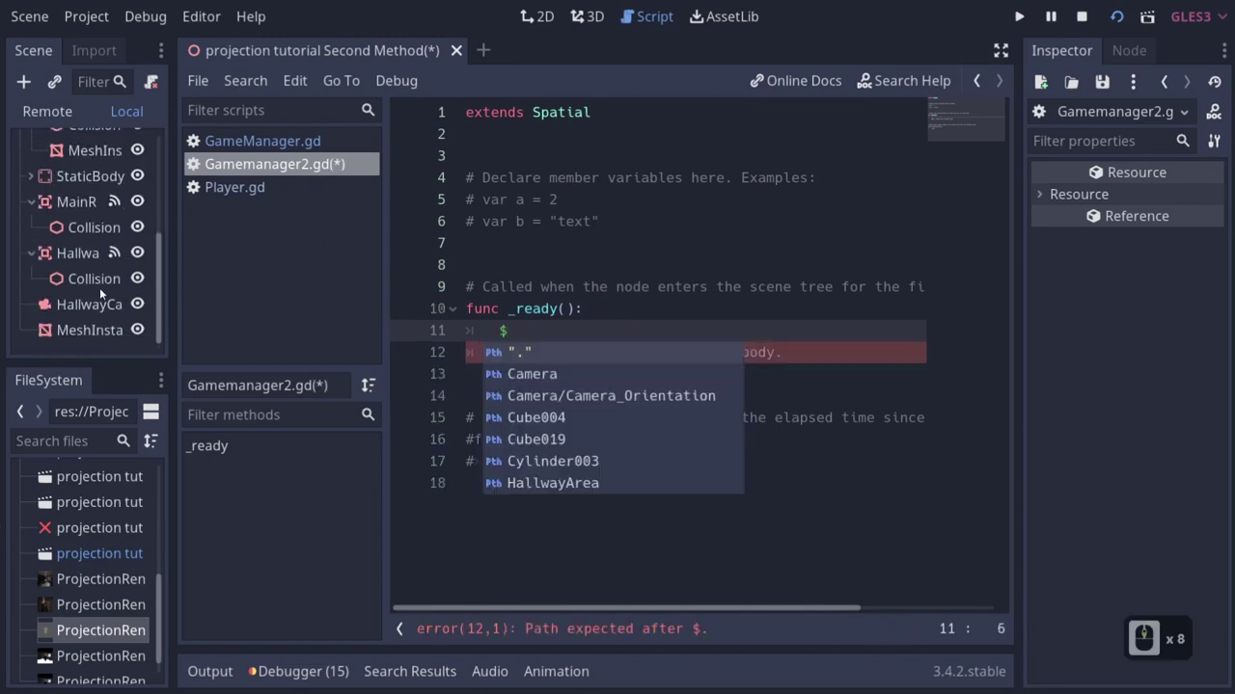
double_click(71, 334)
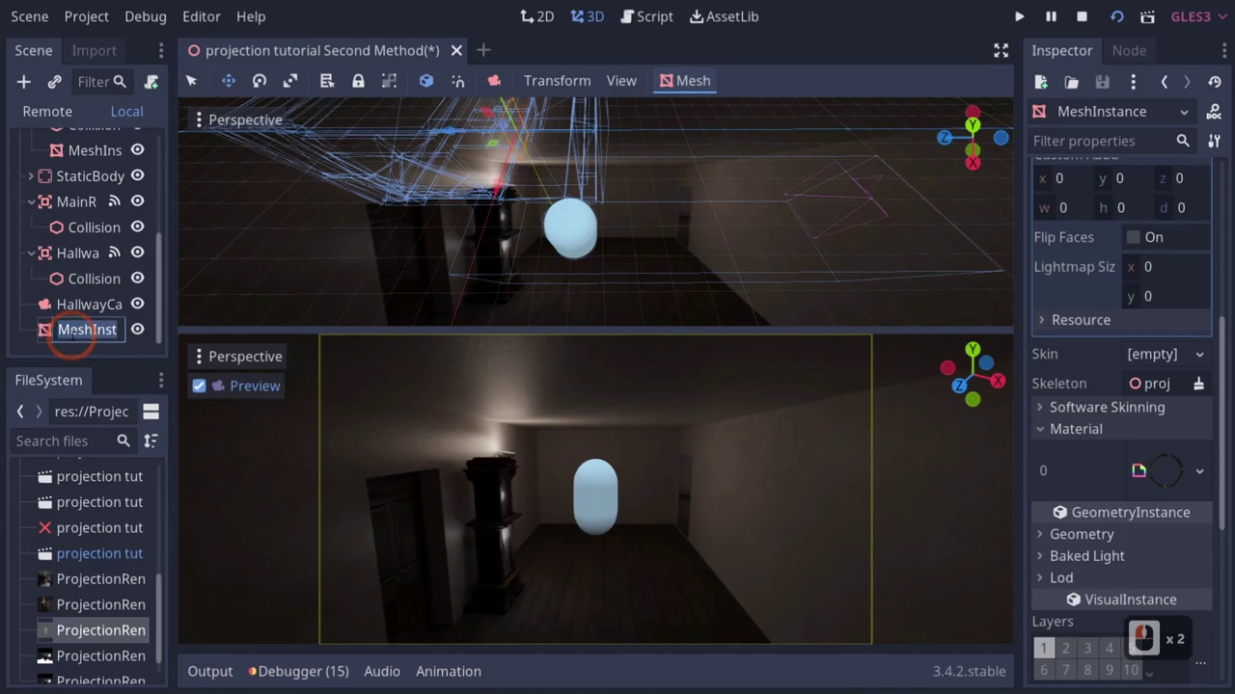
text(Projector)
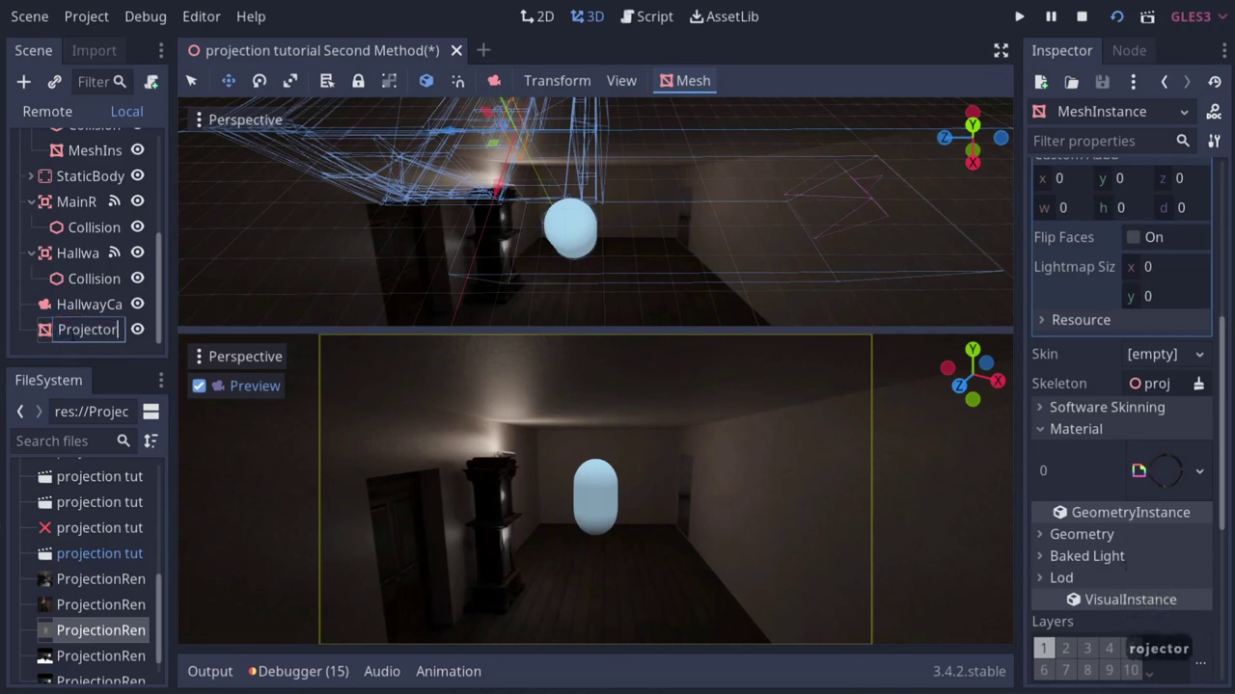
click(68, 300)
click(60, 333)
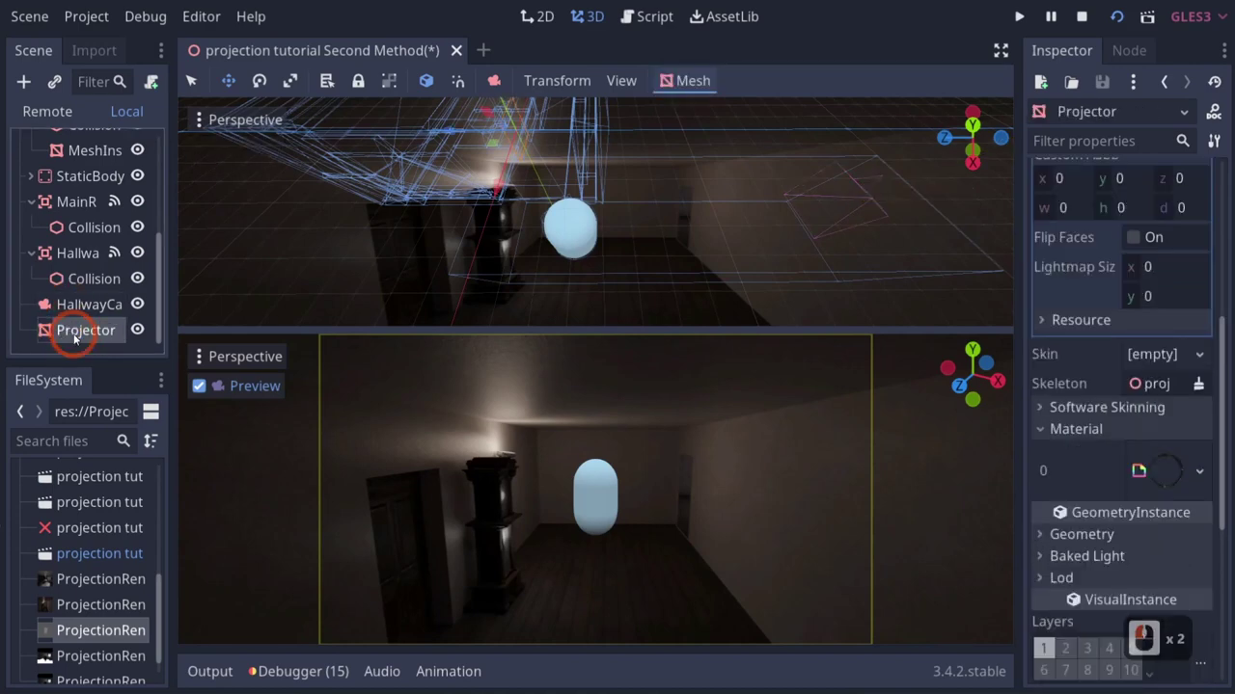
scroll(85, 173, up, 5)
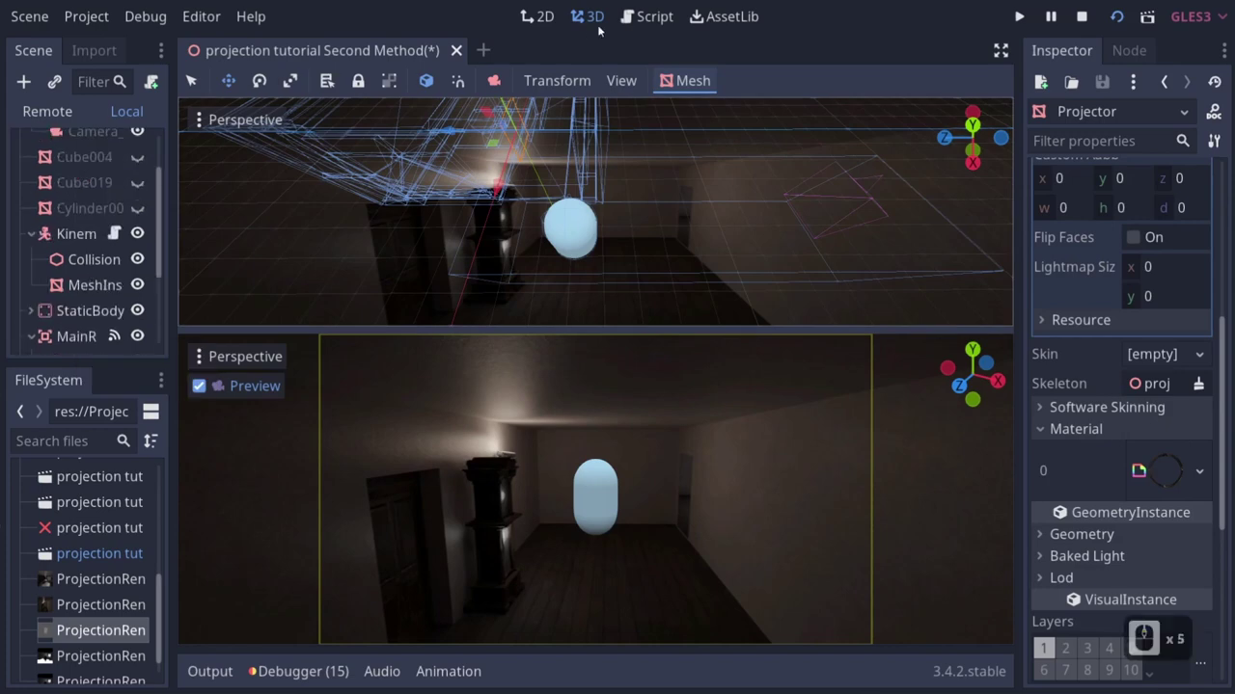
Write the call $Projector.set_surface_material(0,) in the _ready function of Gamemanager2.gd, leaving the material argument empty.
click(654, 16)
key(BackSpace)
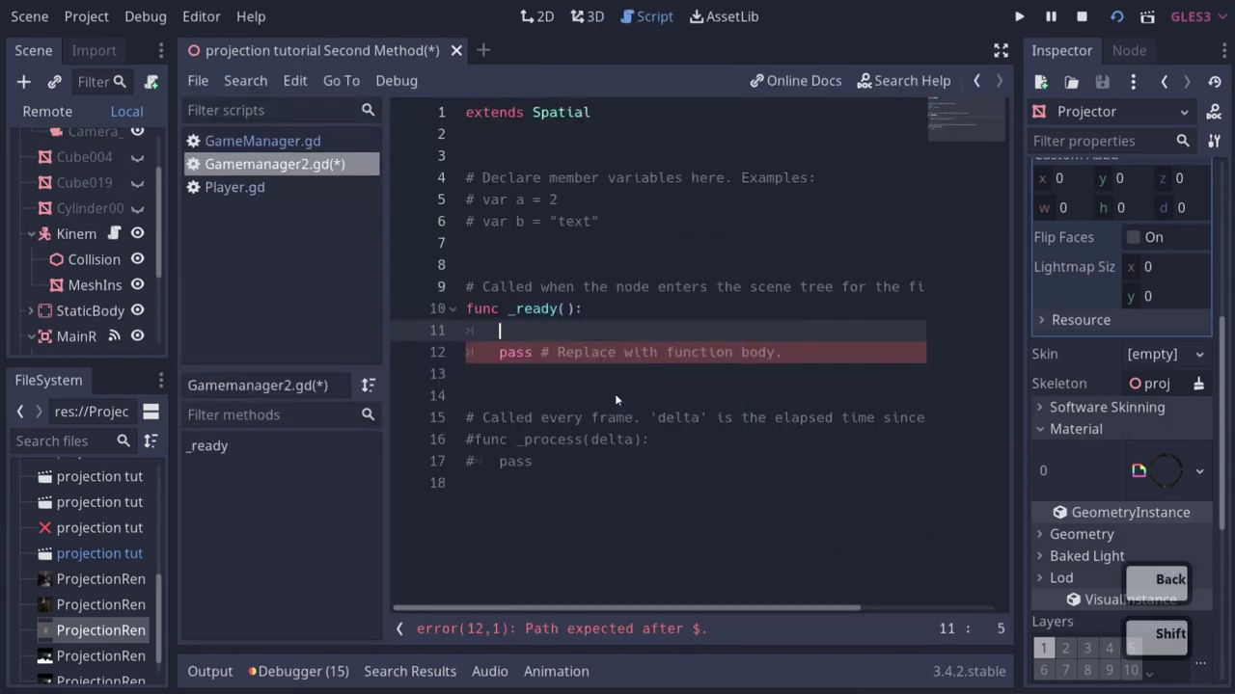
text($proj)
key(Tab)
text(.setmat)
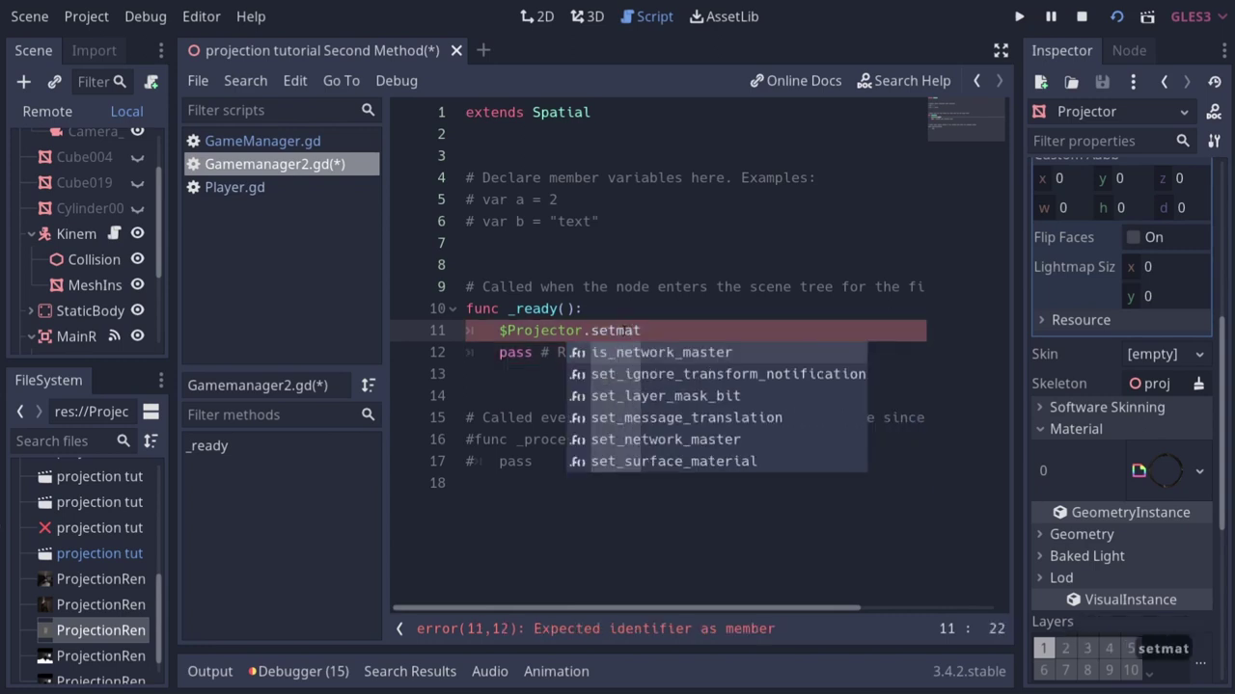
text(er)
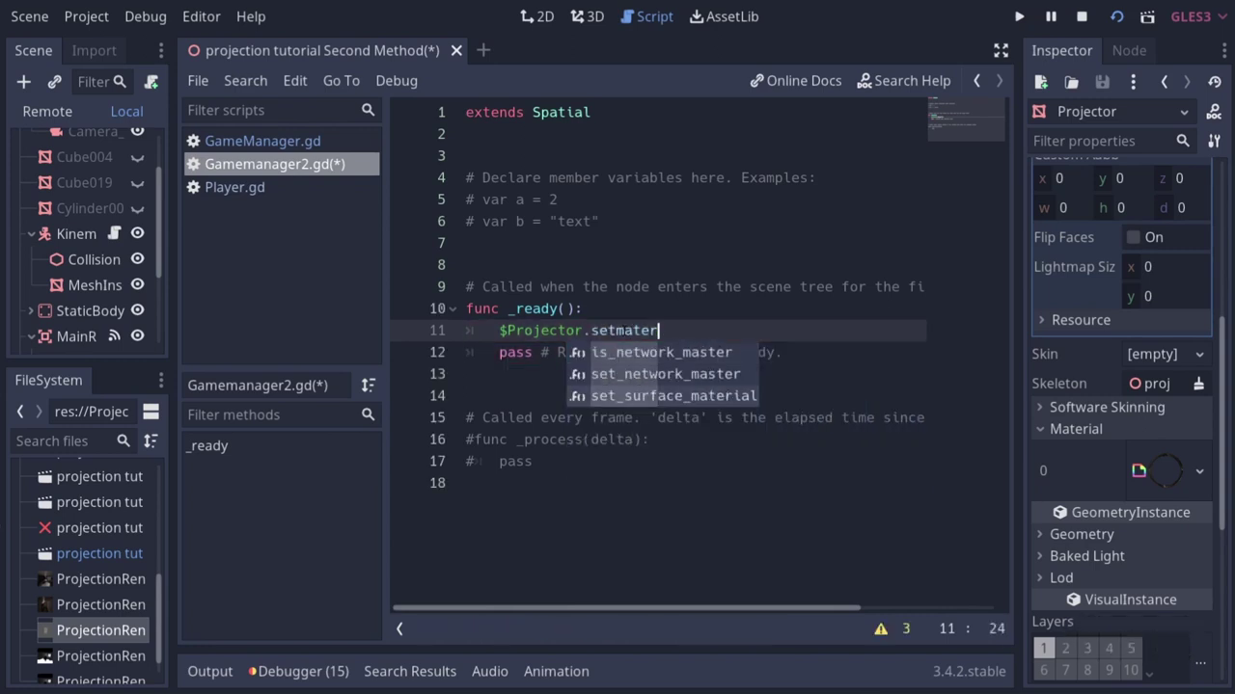
key(Down)
key(Down)
key(Tab)
text(0)
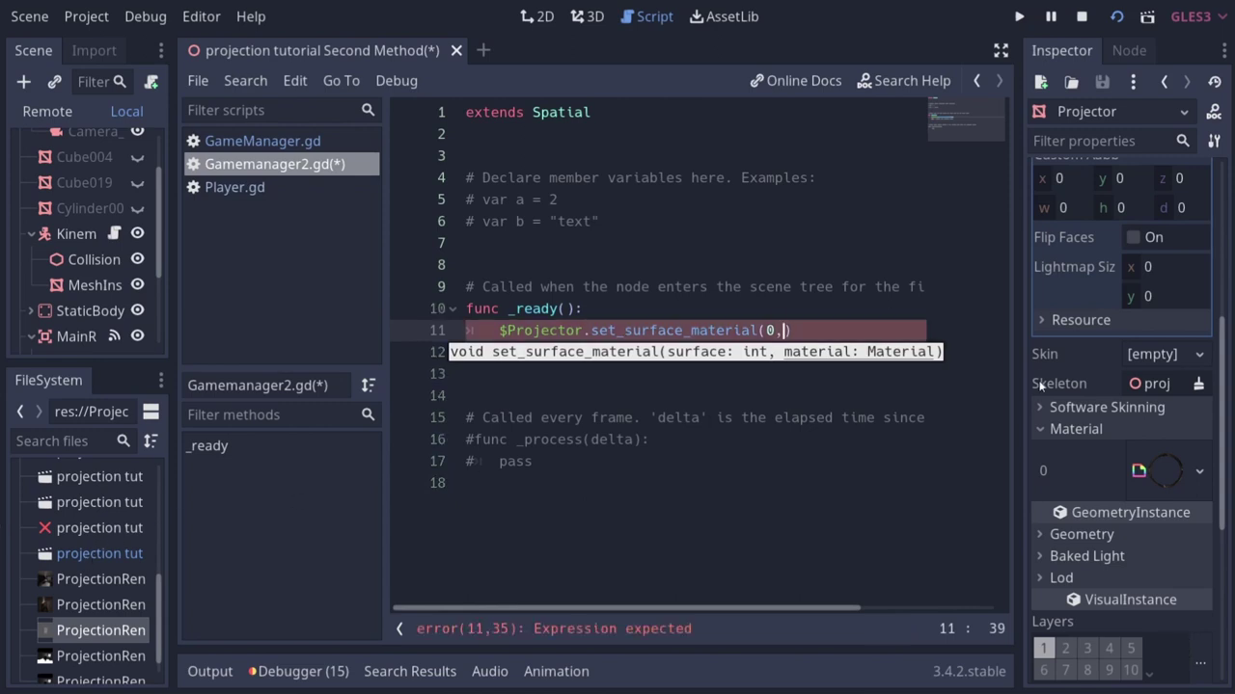
Save the Projector's shader material as Hallway.tres in a new project folder named RoomProjections.
click(1165, 470)
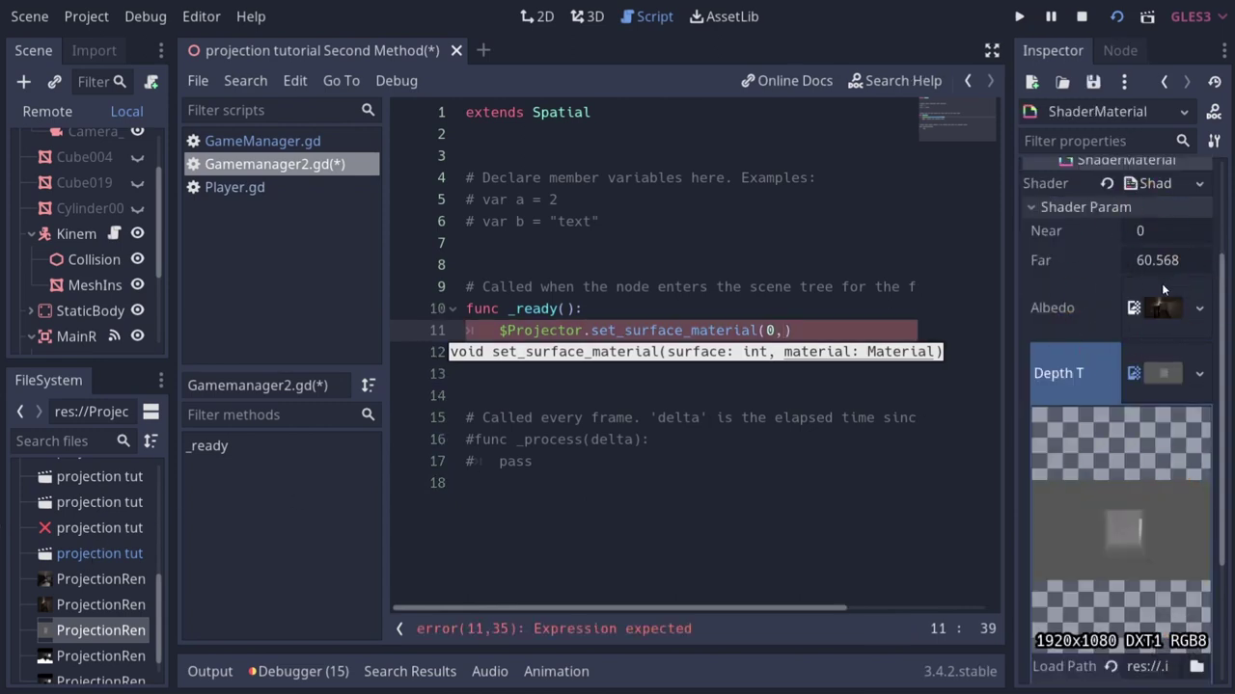
scroll(1171, 282, up, 5)
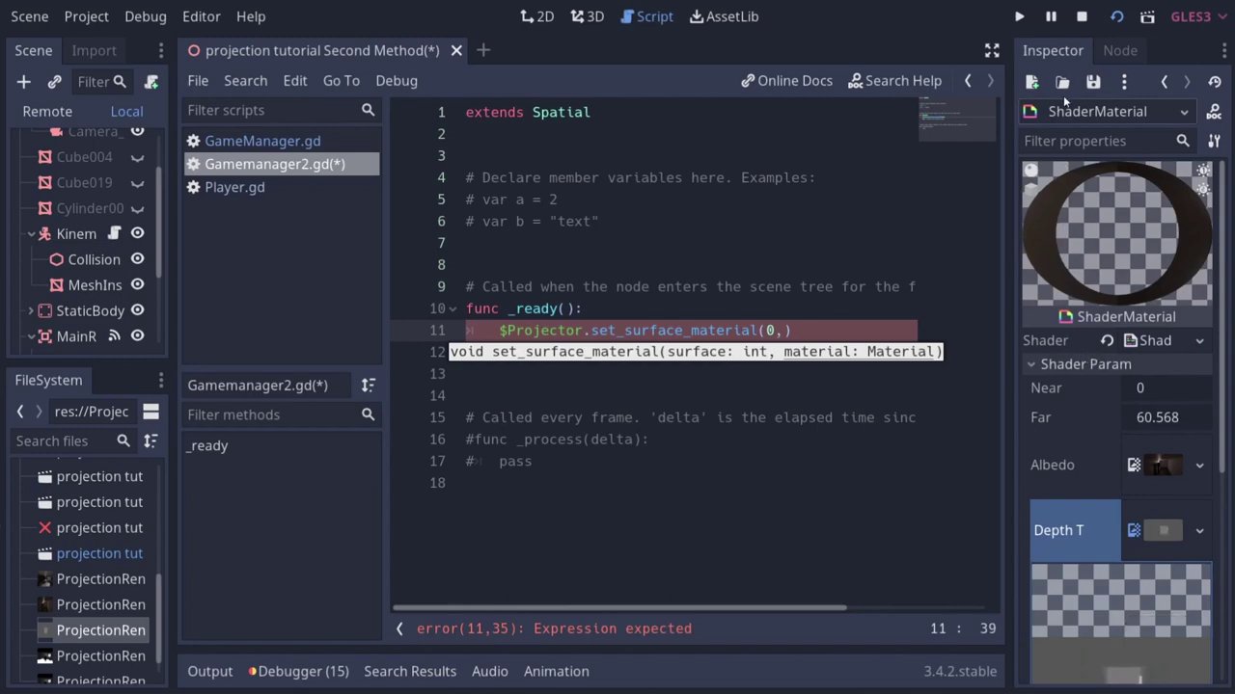
click(1092, 83)
click(1102, 110)
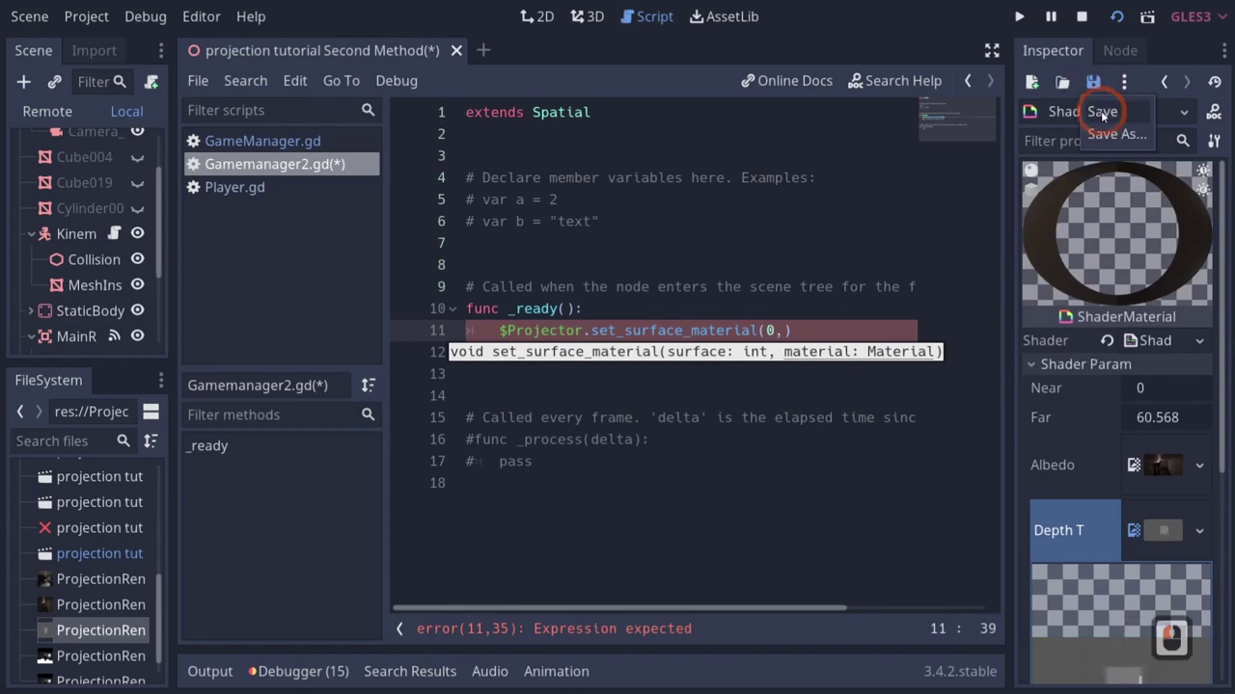
right_click(397, 302)
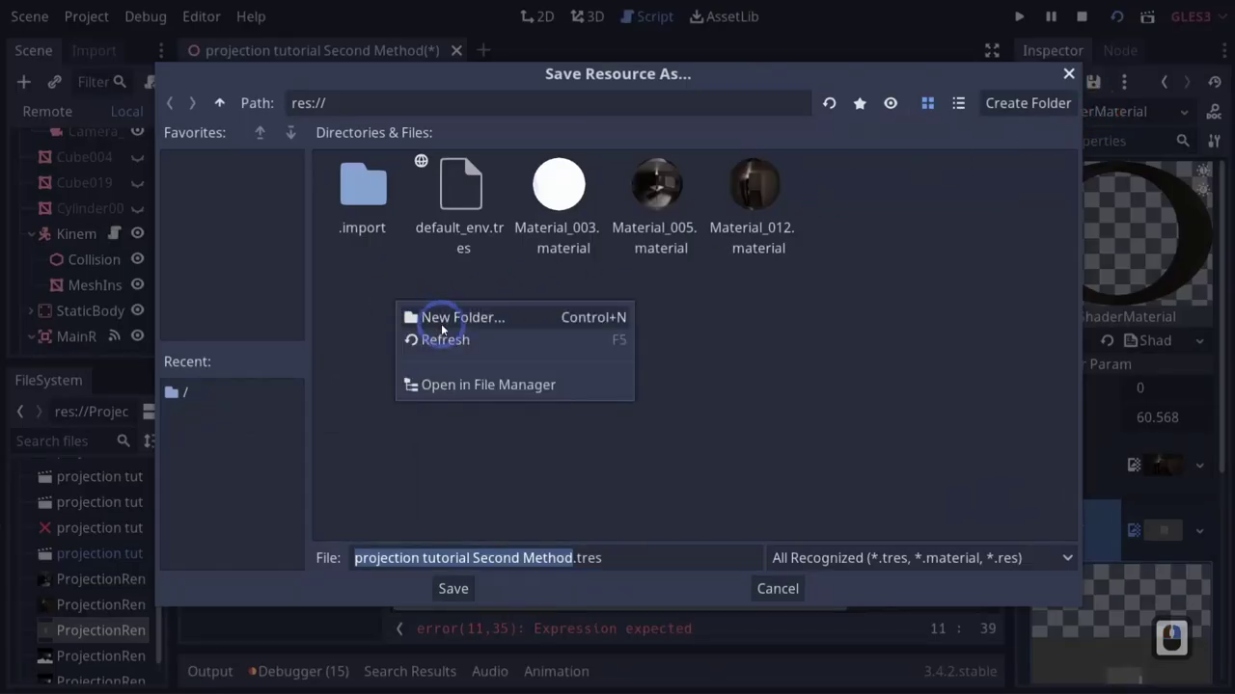
click(436, 321)
key(shift)
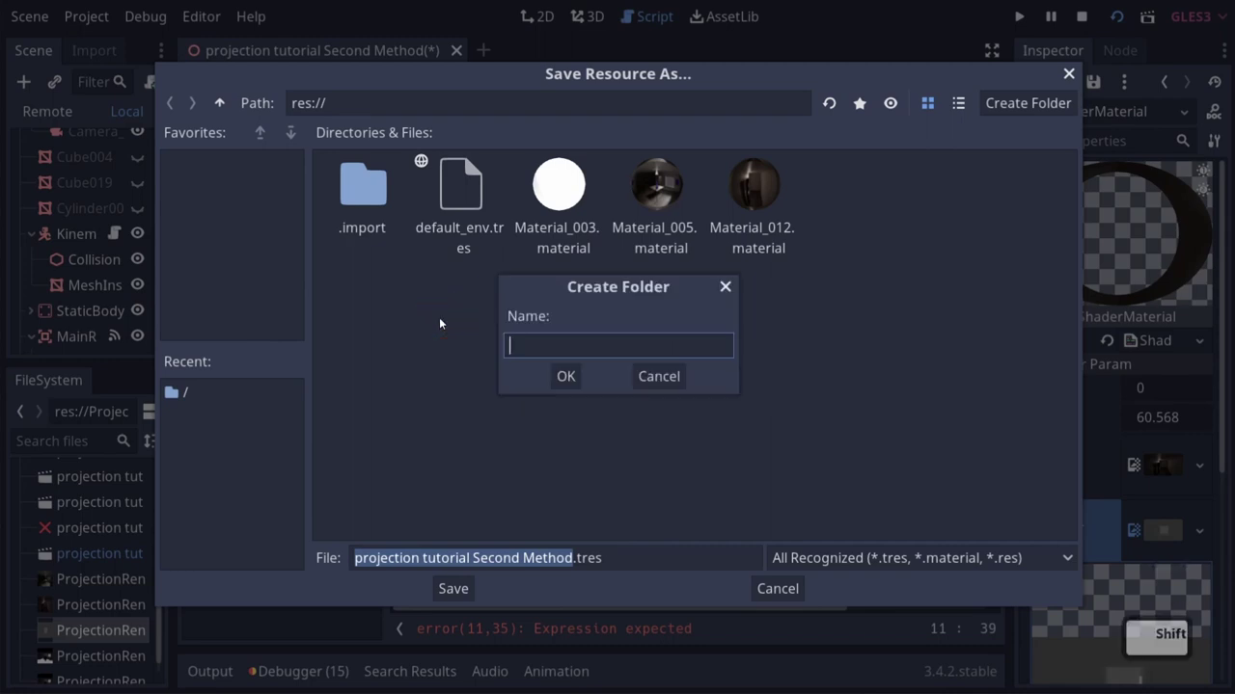
text(RoomProjections)
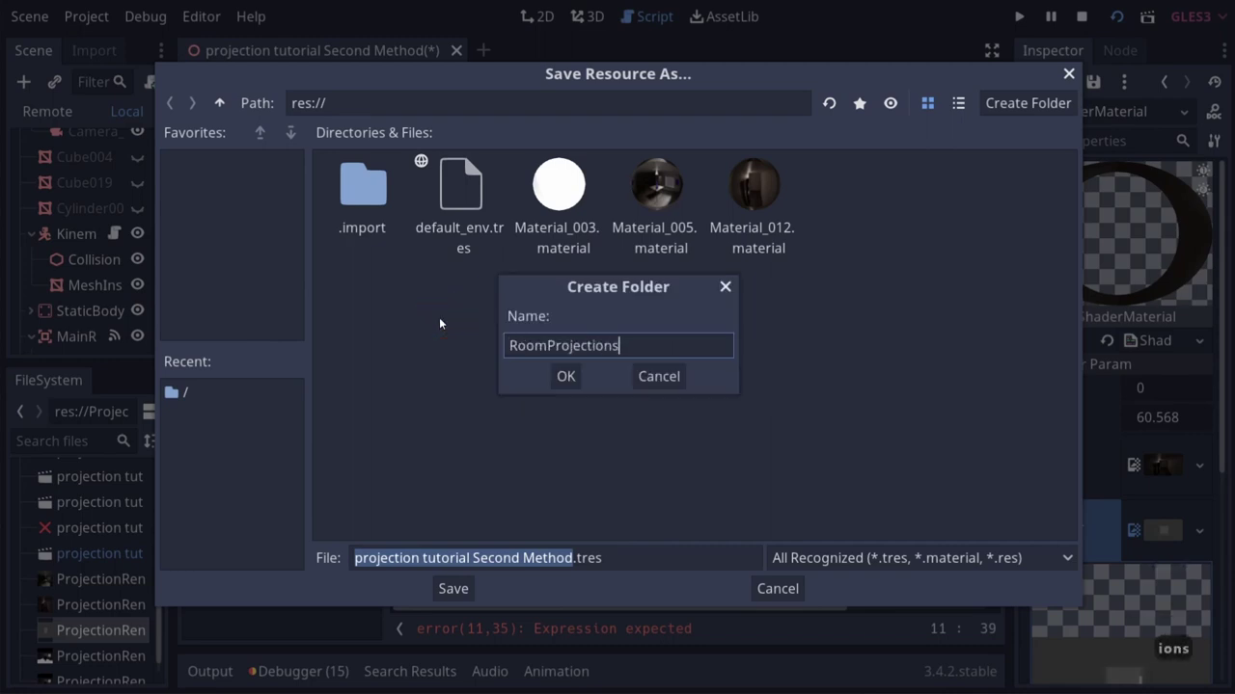
key(Return)
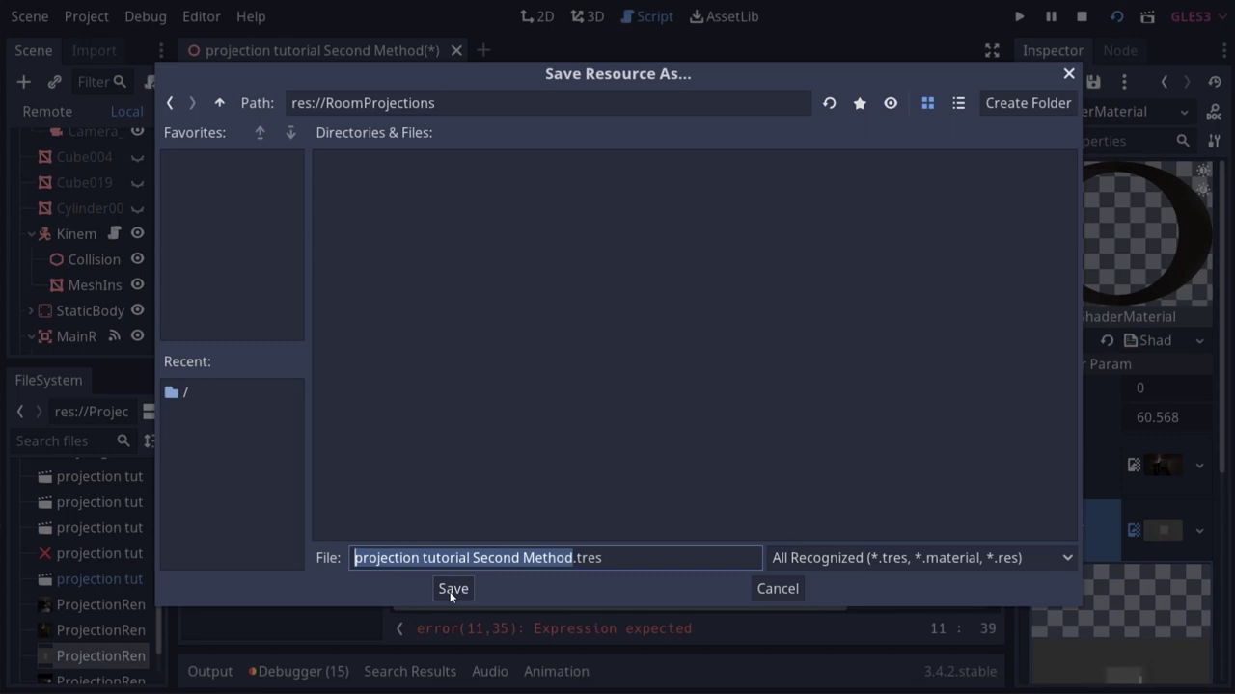
key(shift)
text(Hallway)
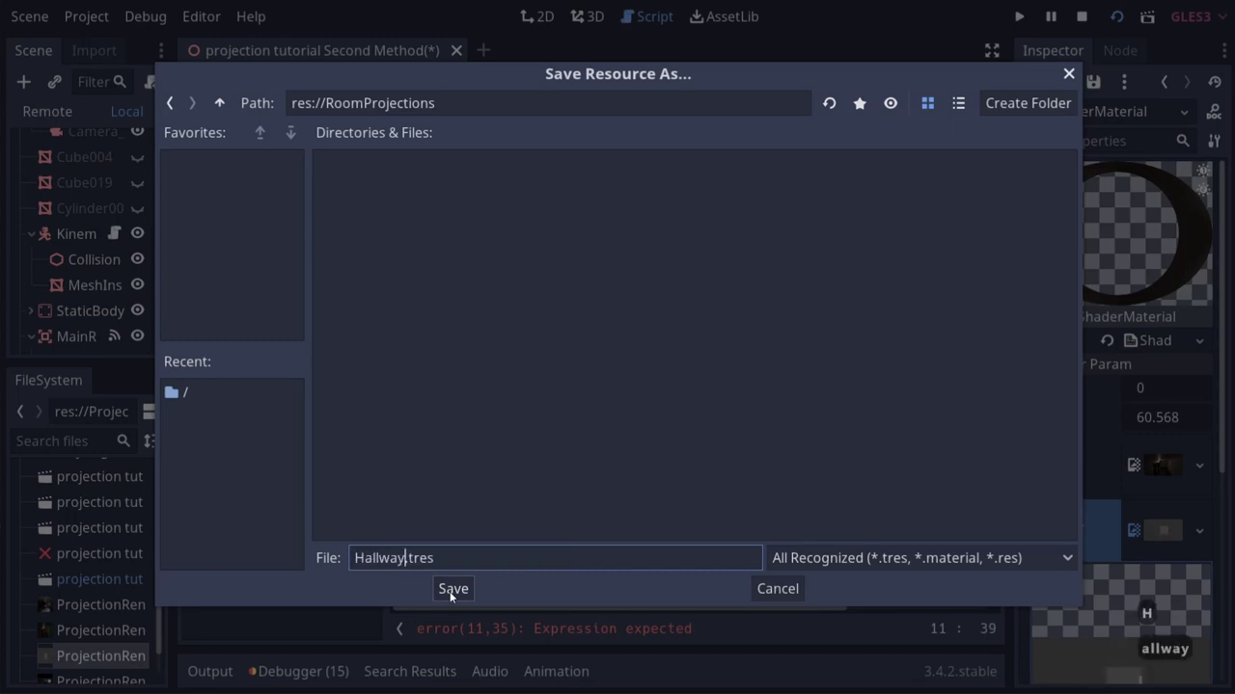
key(Return)
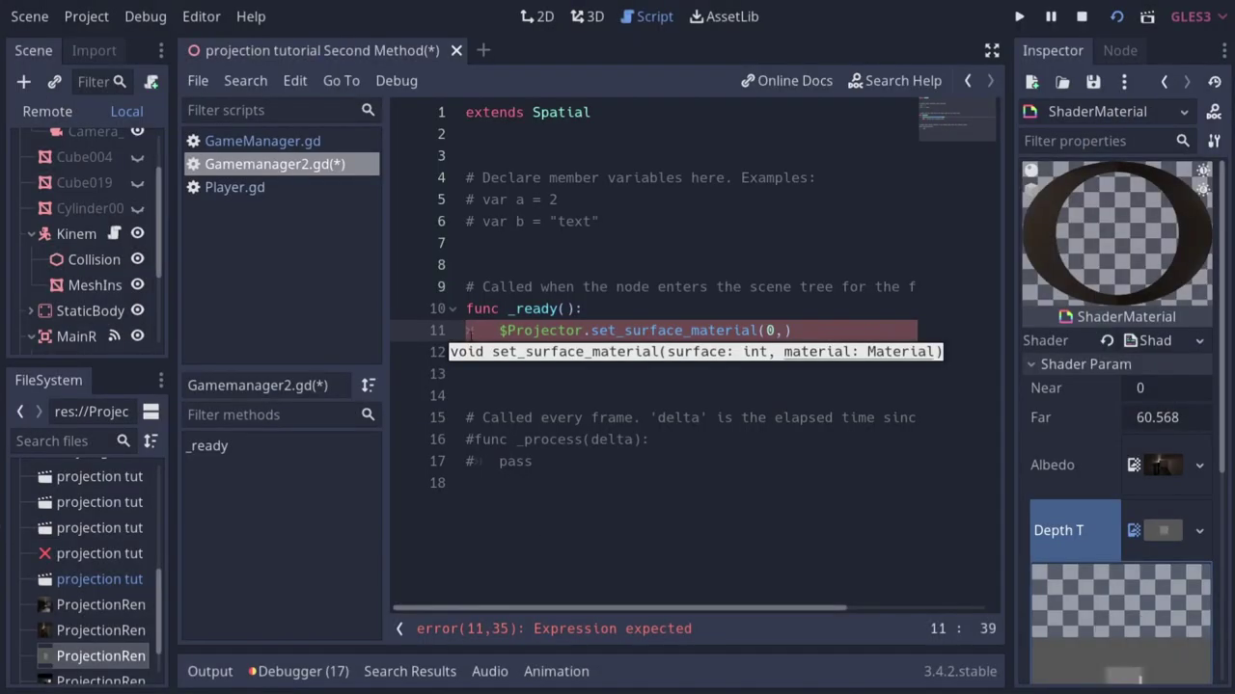
Assign ProjectionRender.png as the shader material's Albedo texture and ProjectionRender_Depth.png as its depth texture.
scroll(76, 634, down, 3)
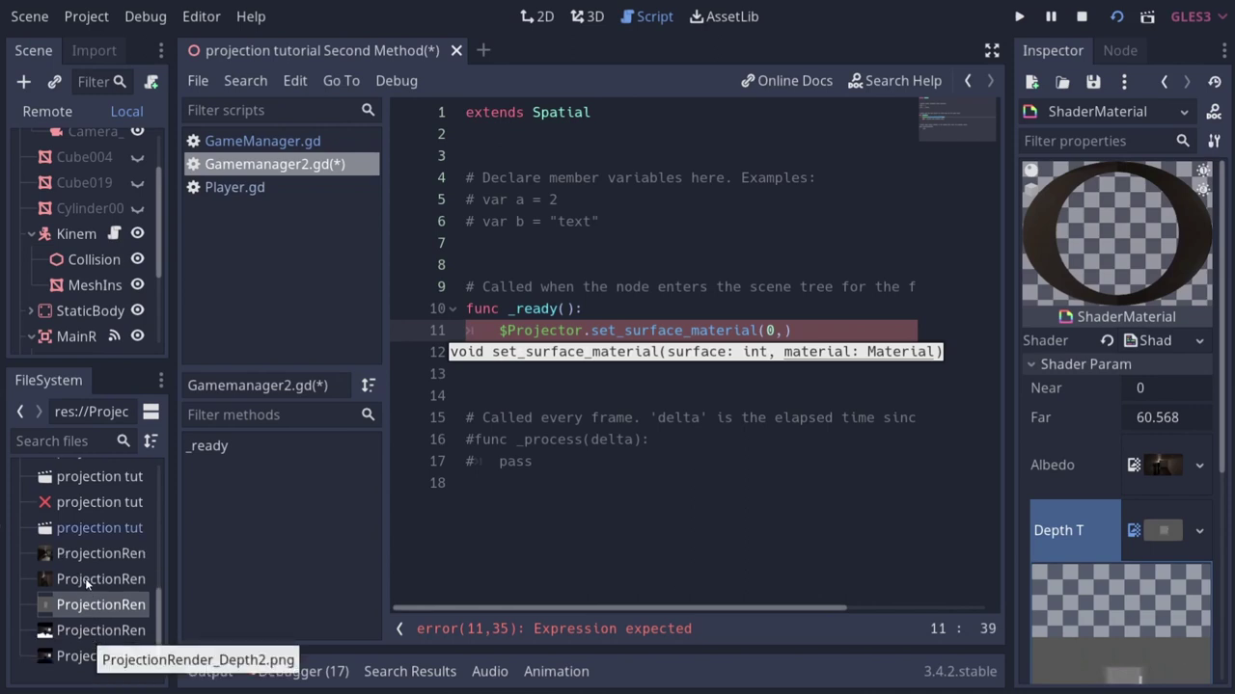
drag(84, 556, 1149, 466)
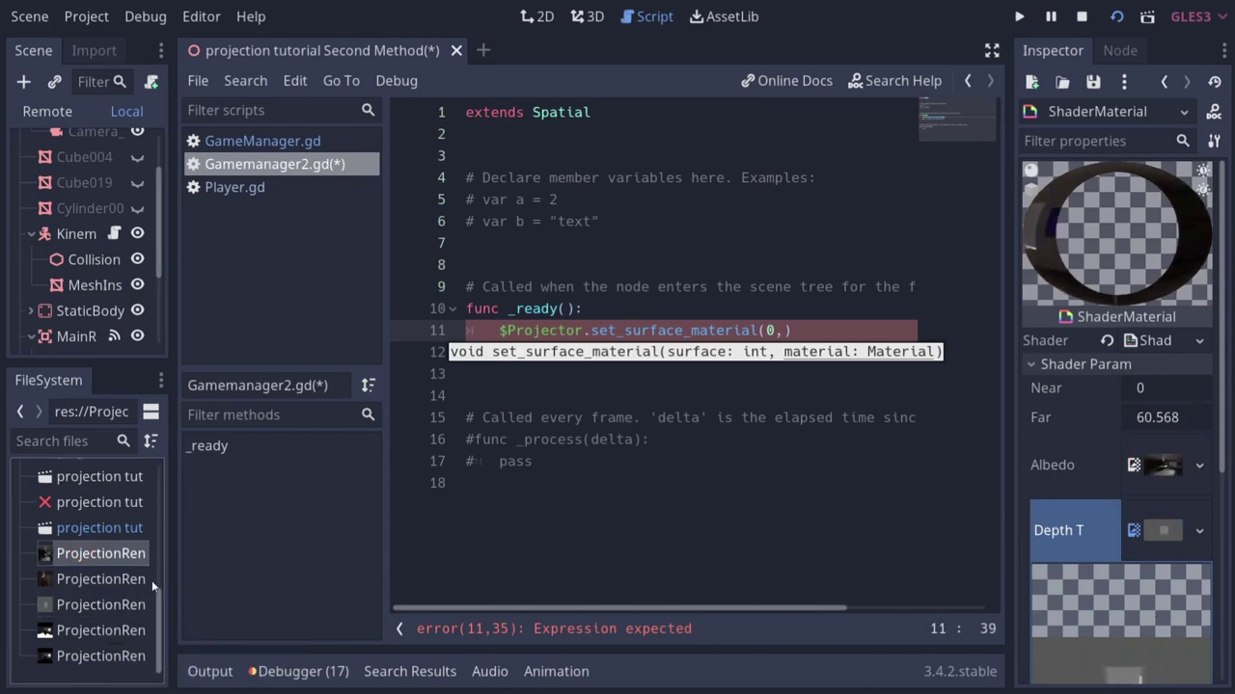
drag(174, 583, 301, 582)
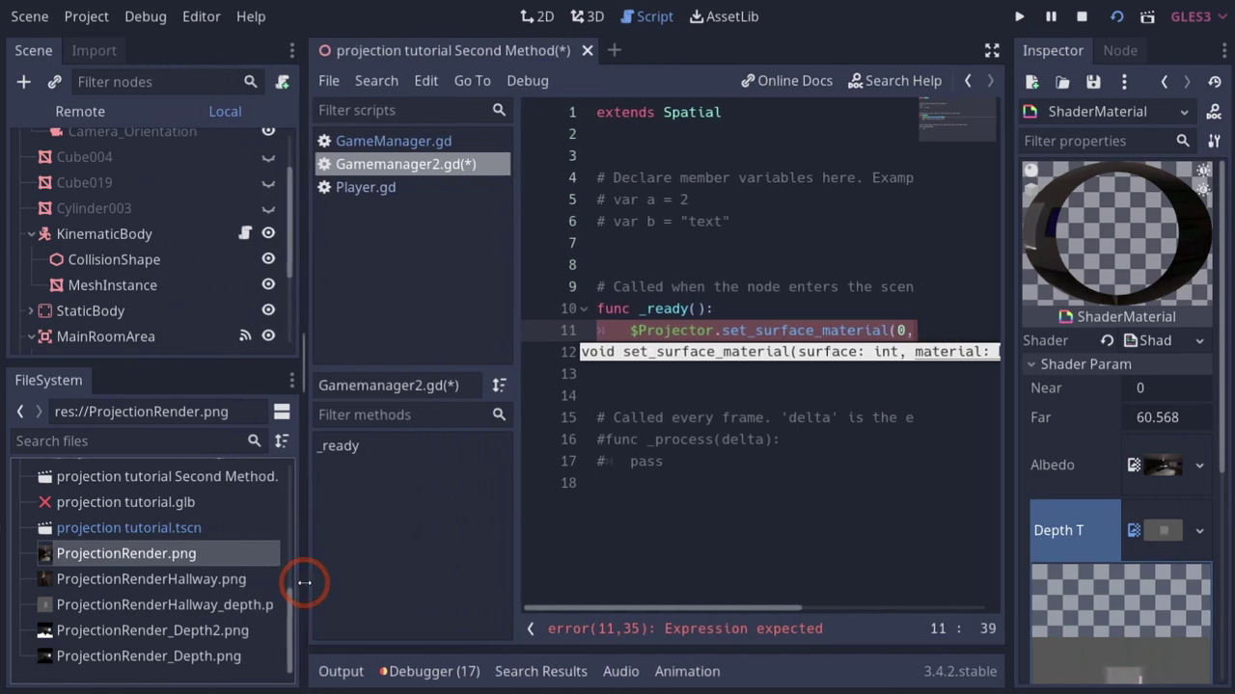
drag(122, 656, 1154, 533)
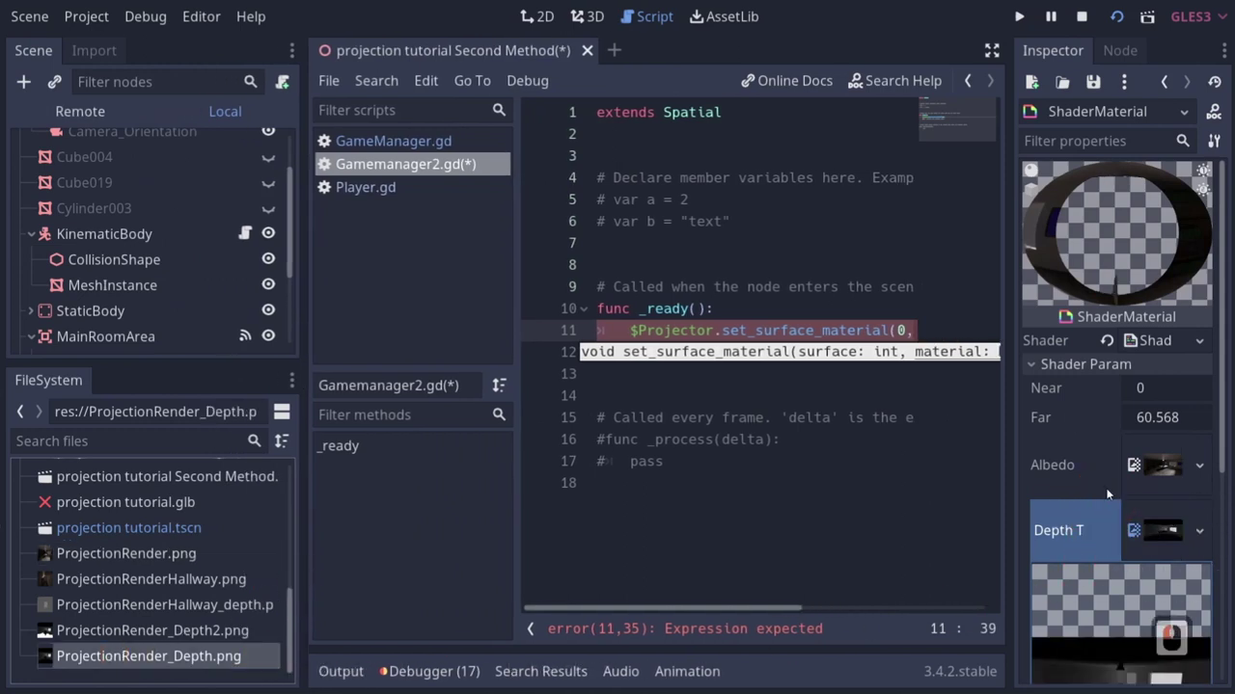
Save the main-room version of the shader material as a separate resource named MainRoom in the RoomProjections folder.
click(1097, 81)
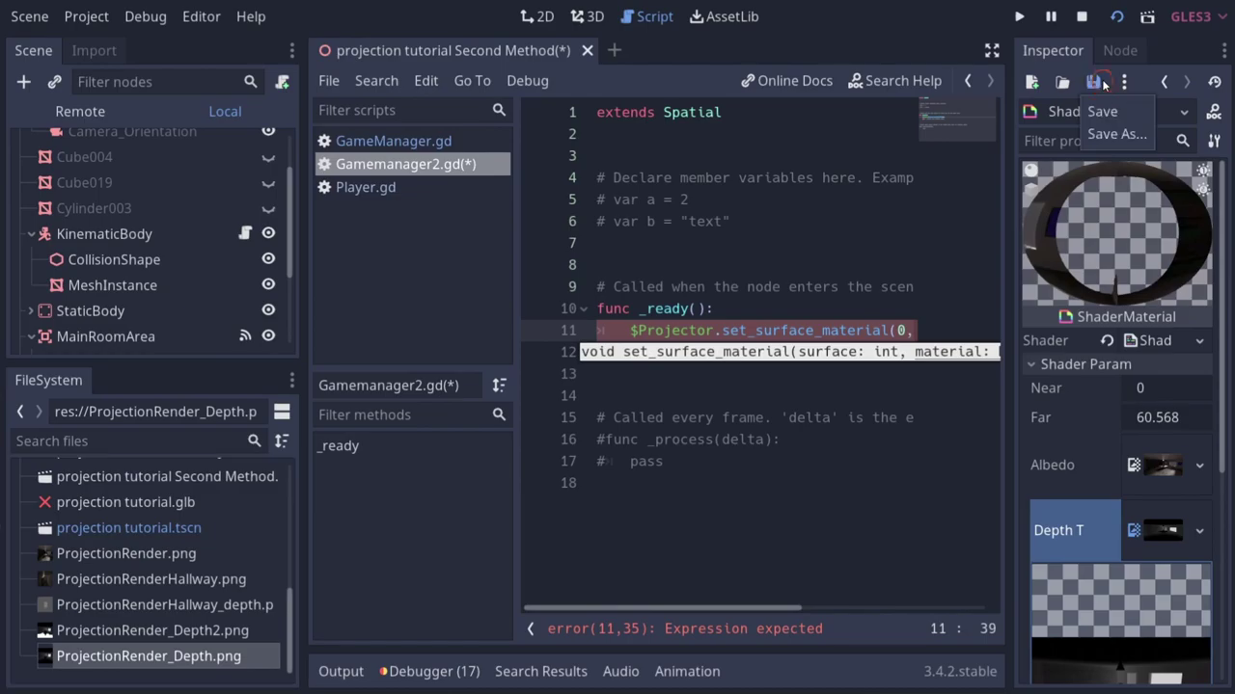
click(1105, 135)
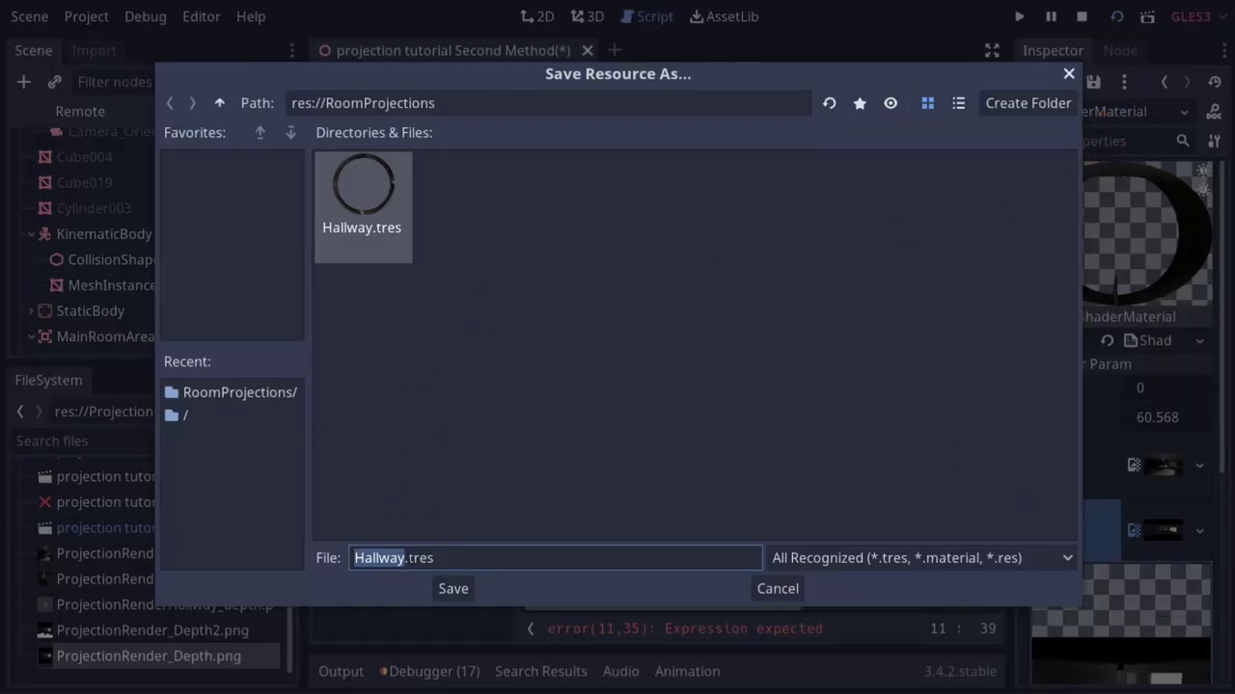
text(MainRoom)
key(Return)
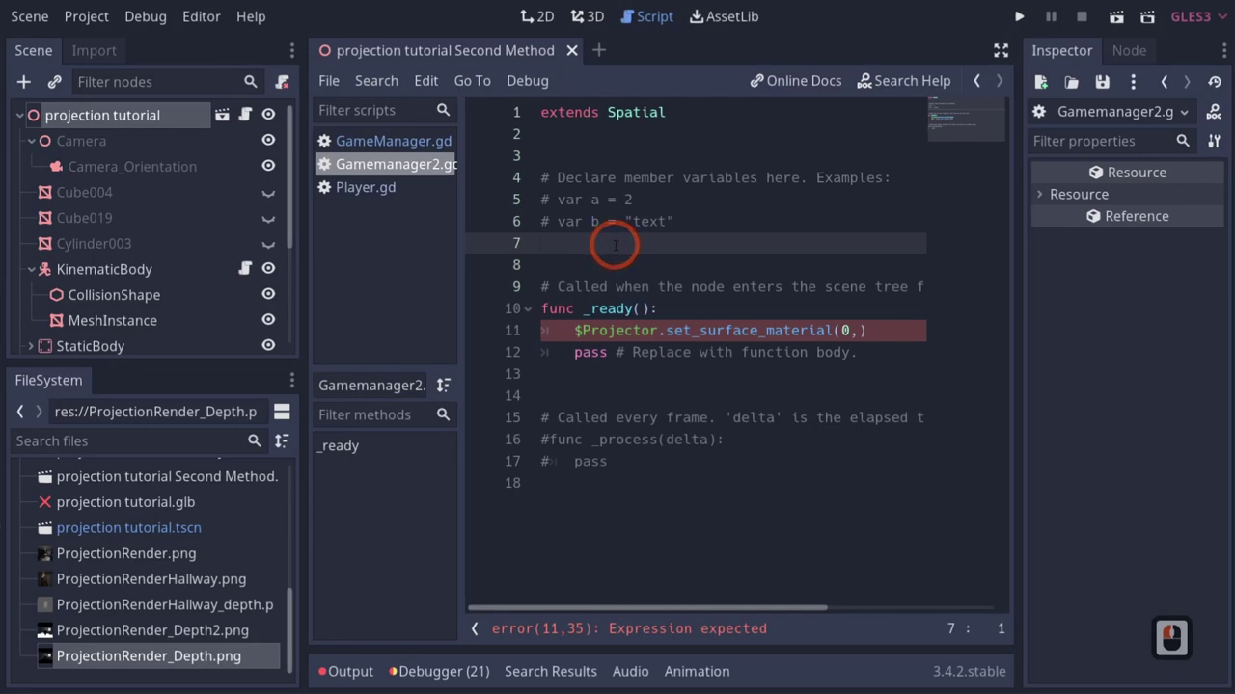
Declare export(Array, Material) var Materials on line 7 of Gamemanager2.gd, above the _ready function.
text(export(ar)
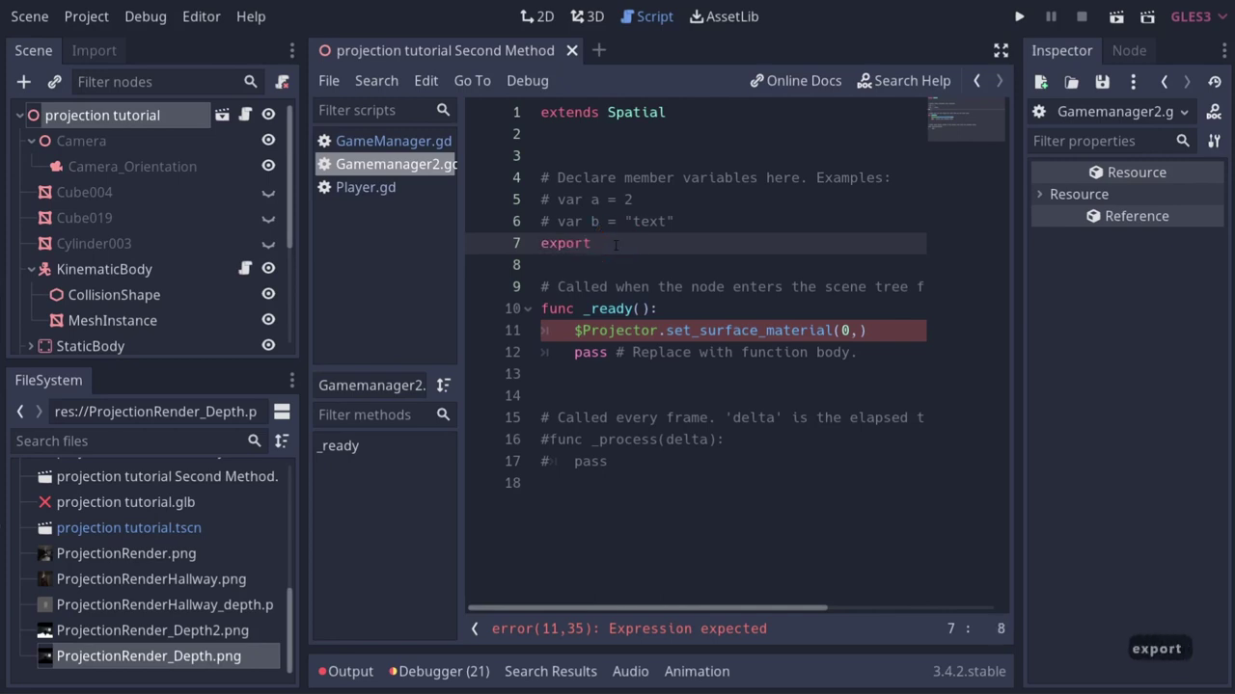
key(BackSpace)
text((arra)
key(Tab)
text(, Mater)
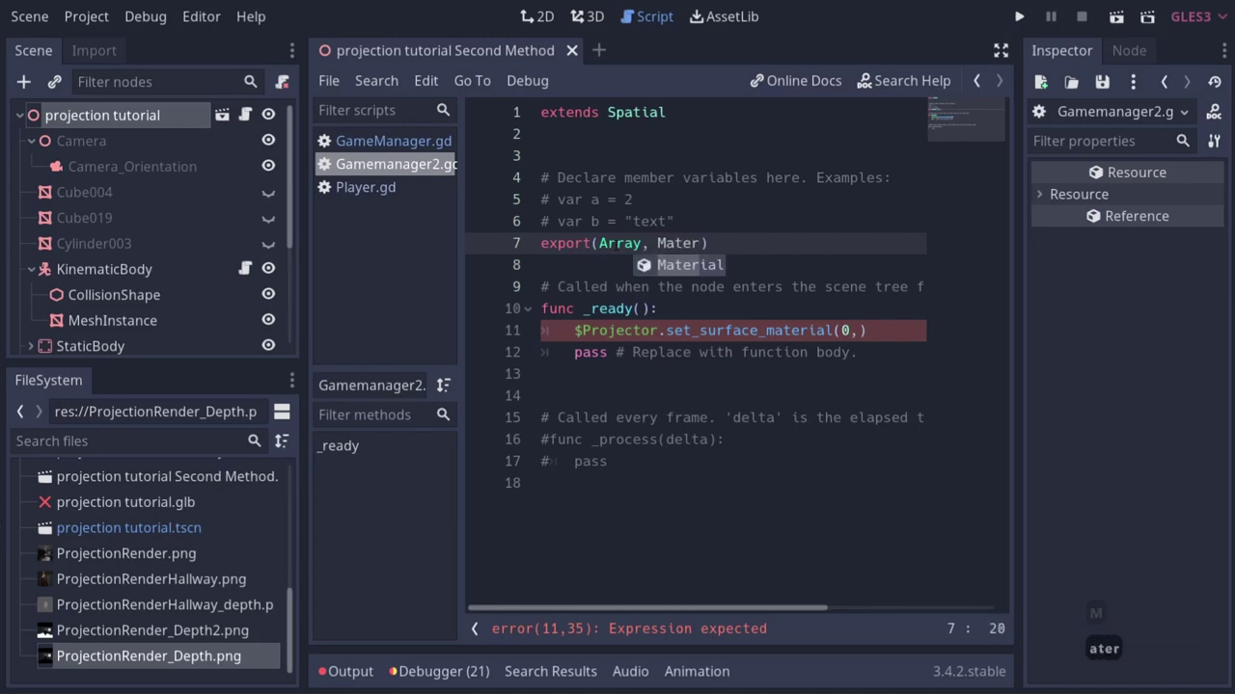
key(Tab)
key(Right)
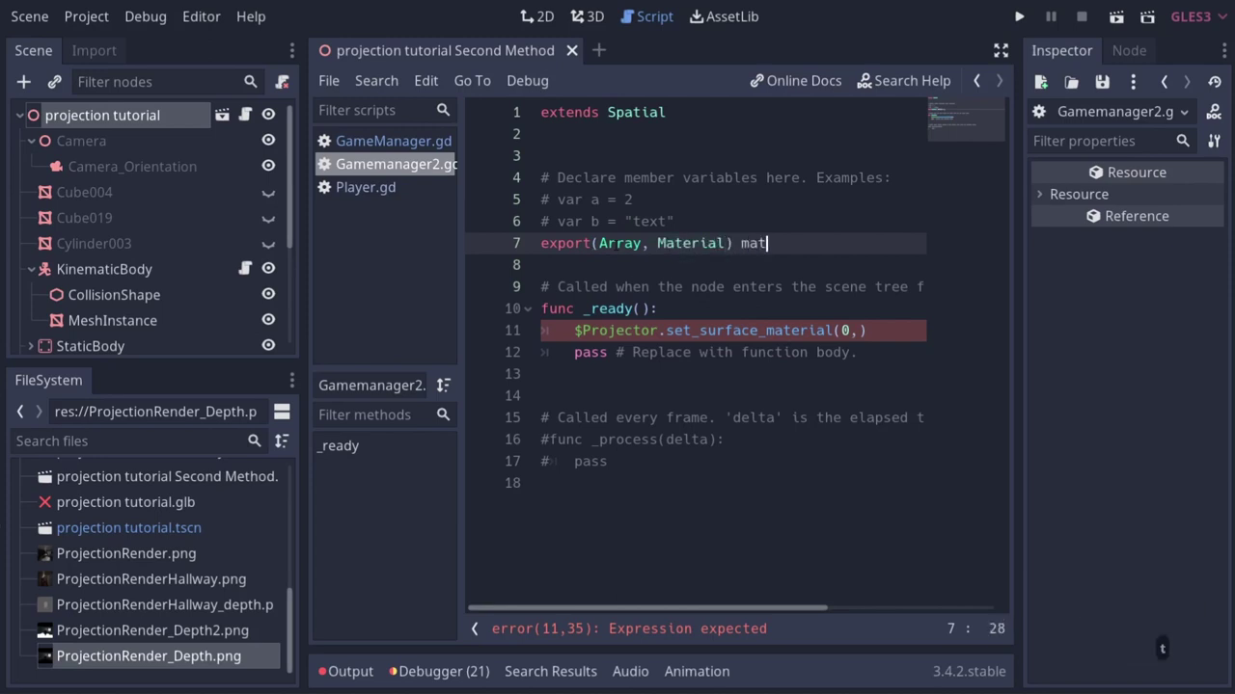
key(BackSpace)
key(BackSpace)
key(BackSpace)
text(Mat)
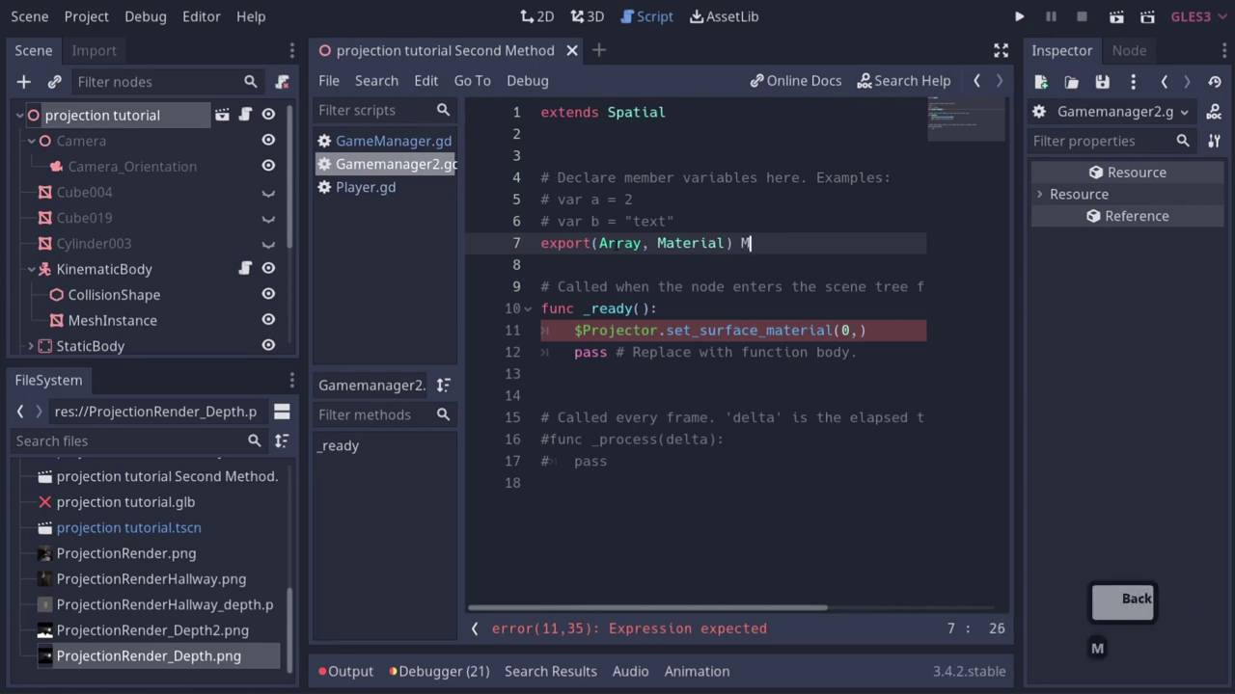
click(725, 246)
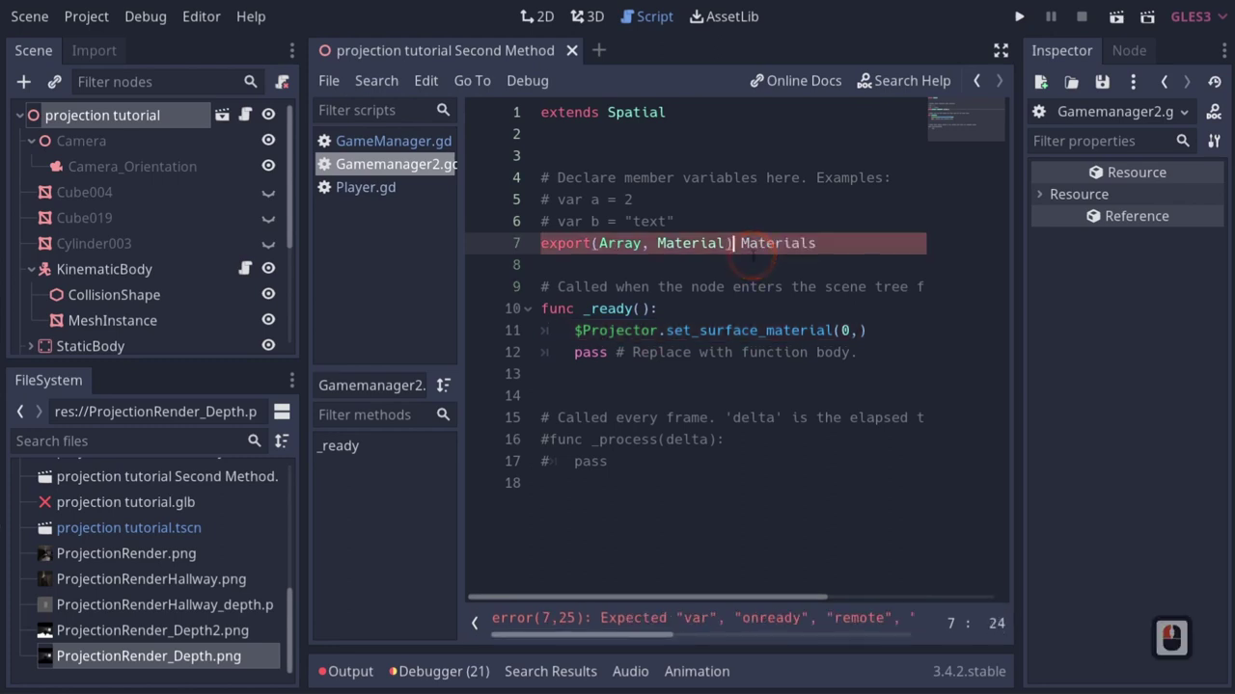
text(var Materials)
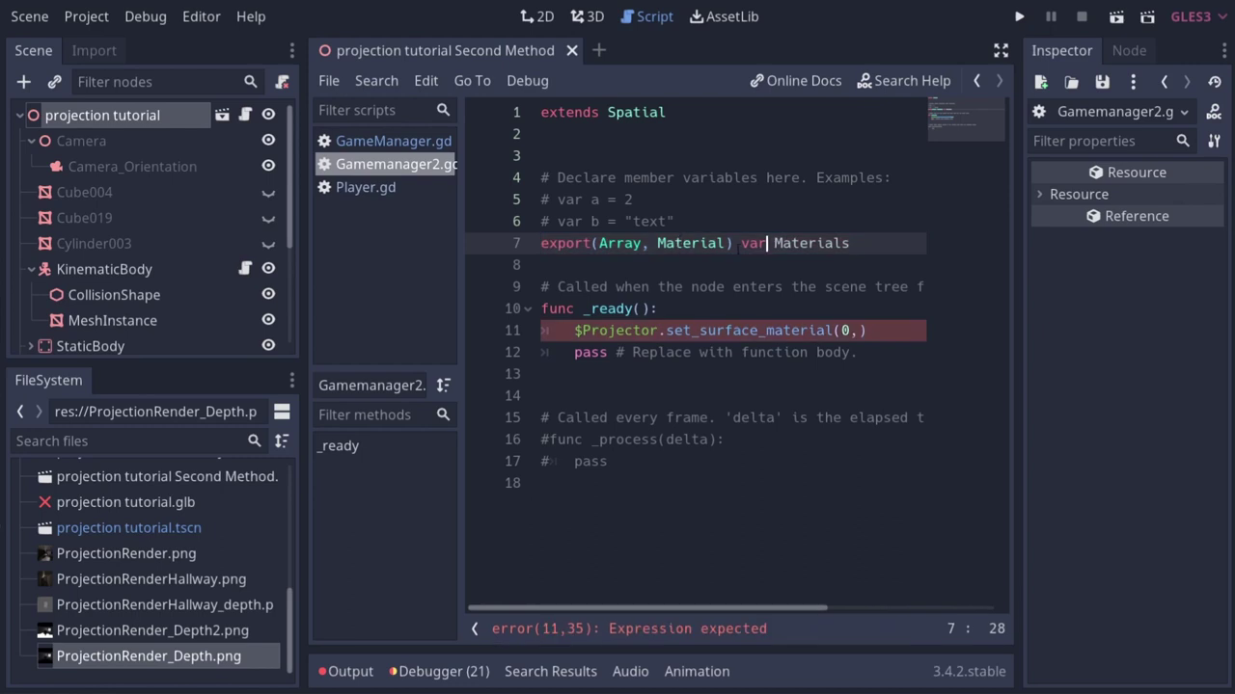
Fill in Materials[0] as the material argument of the set_surface_material call in _ready.
click(895, 349)
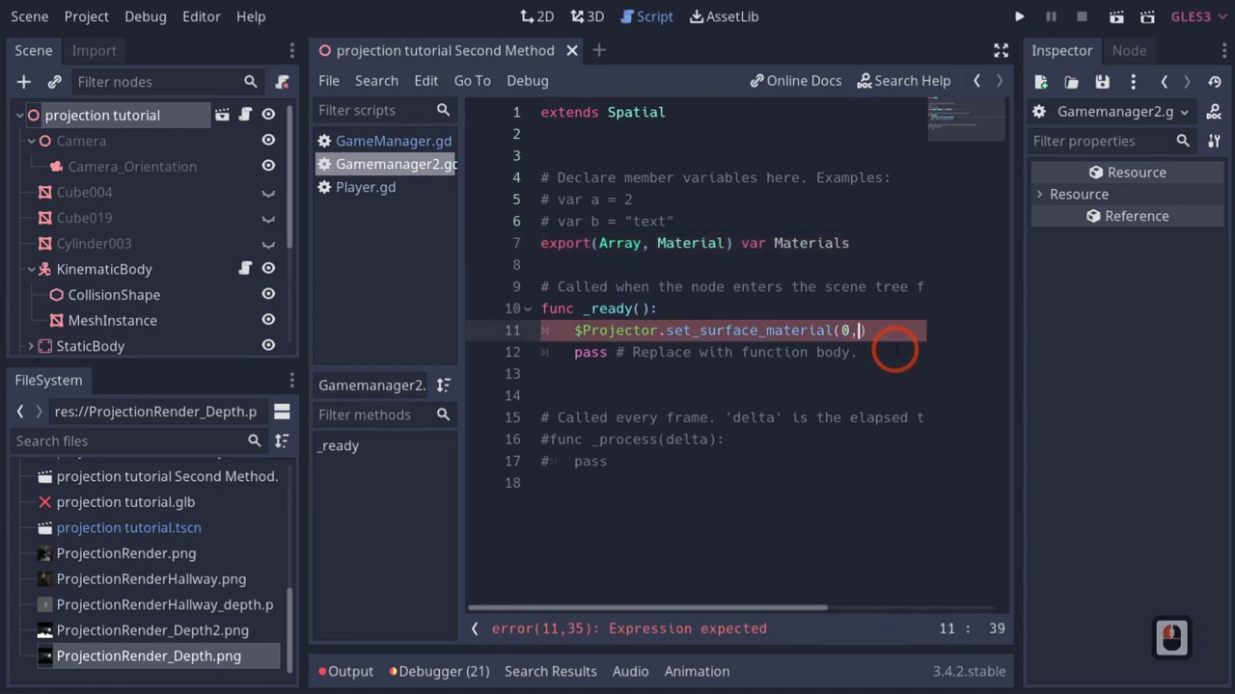
text(mat)
key(BackSpace)
key(BackSpace)
key(BackSpace)
text(Materia)
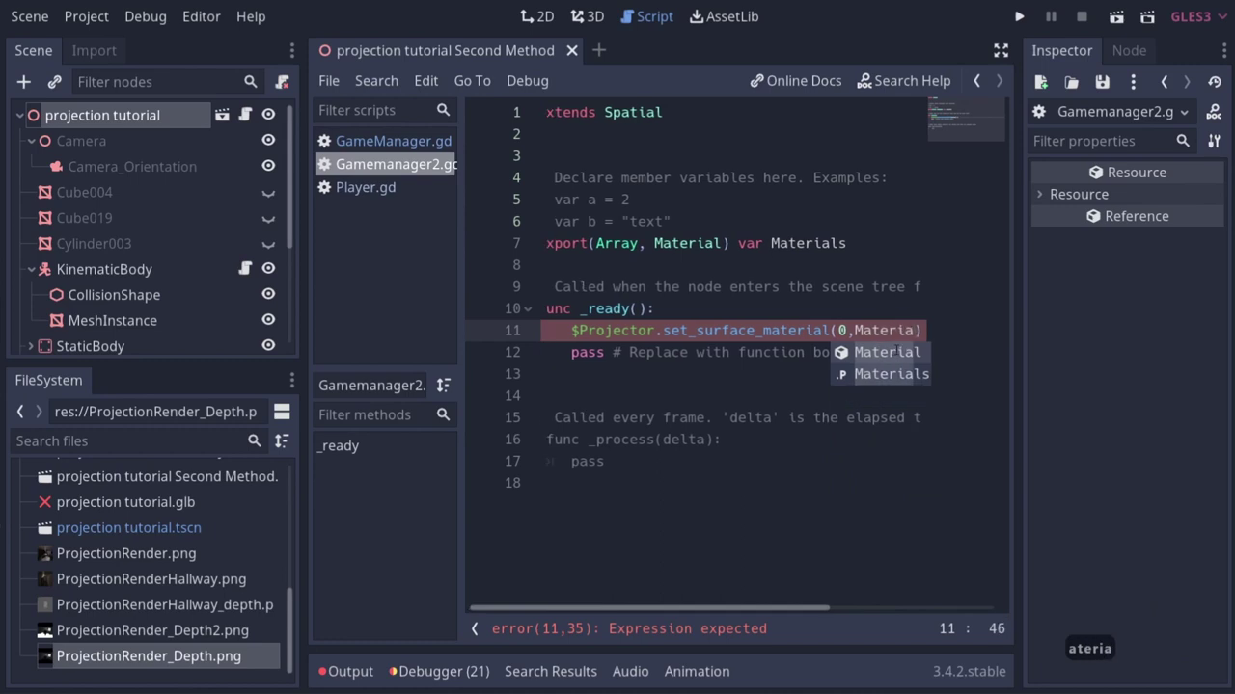
key(Down)
key(Return)
text([])
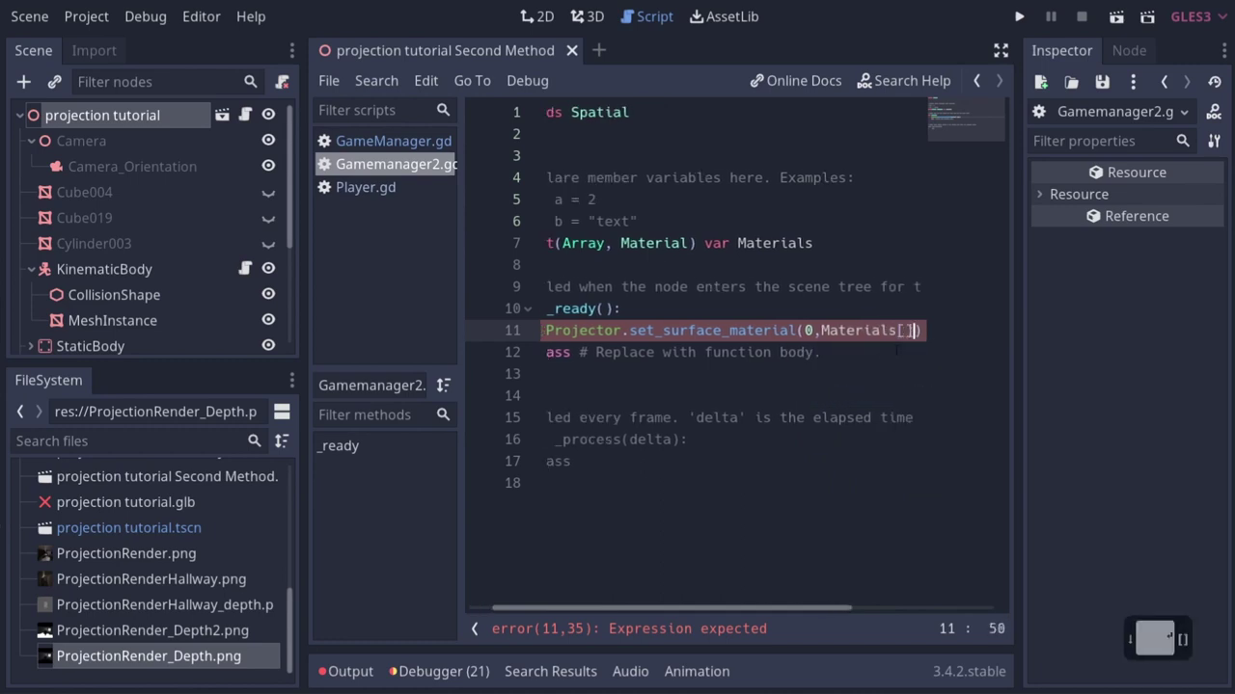
key(Left)
text(0)
drag(806, 609, 733, 598)
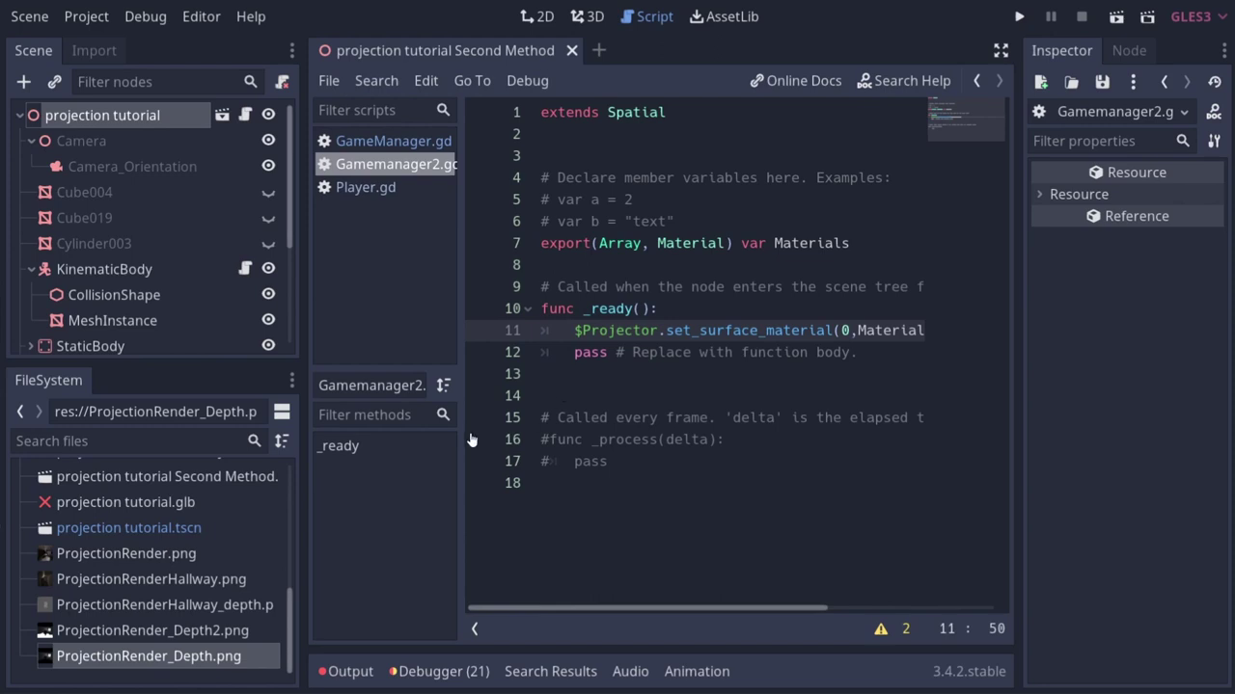
Disconnect MainRoomArea's body_entered signal and reconnect it to the root node's script as _on_MainRoomArea_body_entered.
scroll(154, 307, down, 5)
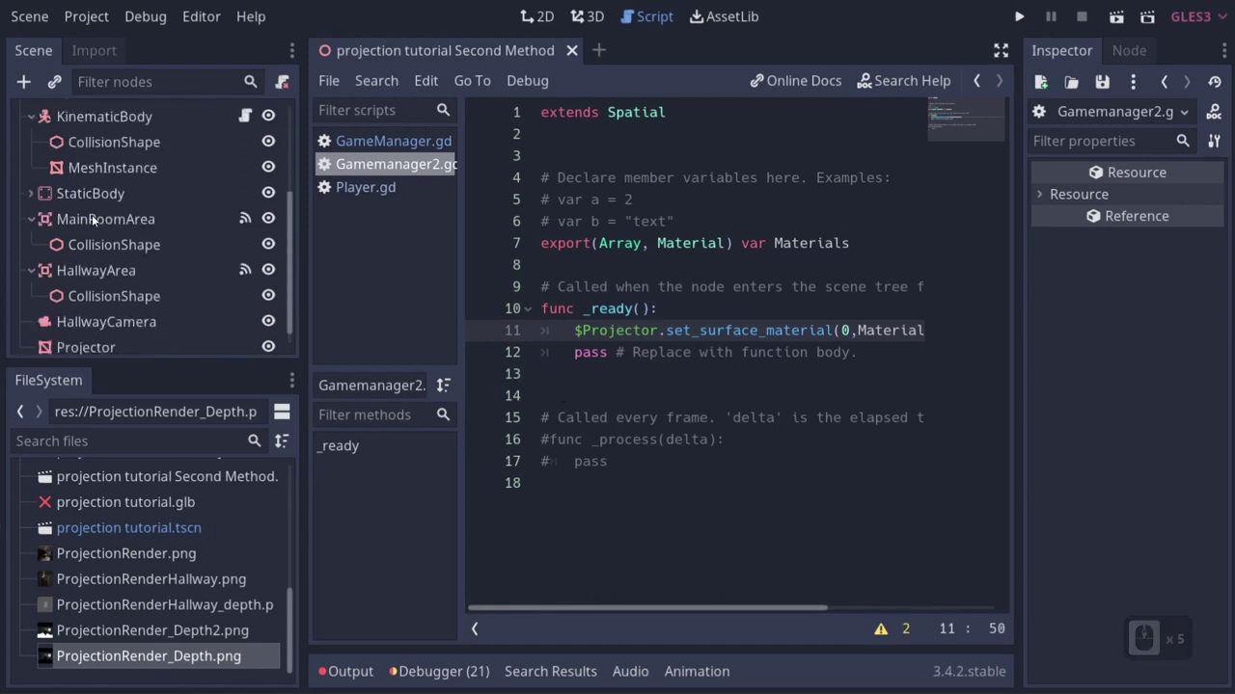
click(209, 224)
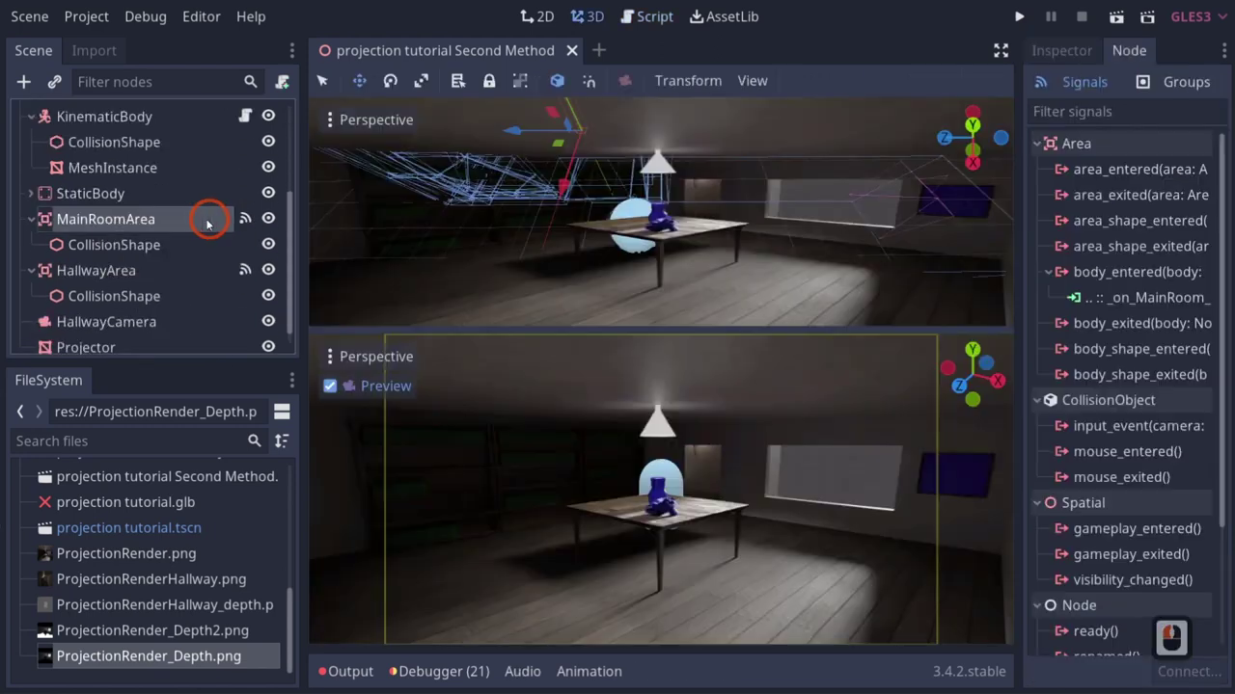
right_click(1109, 302)
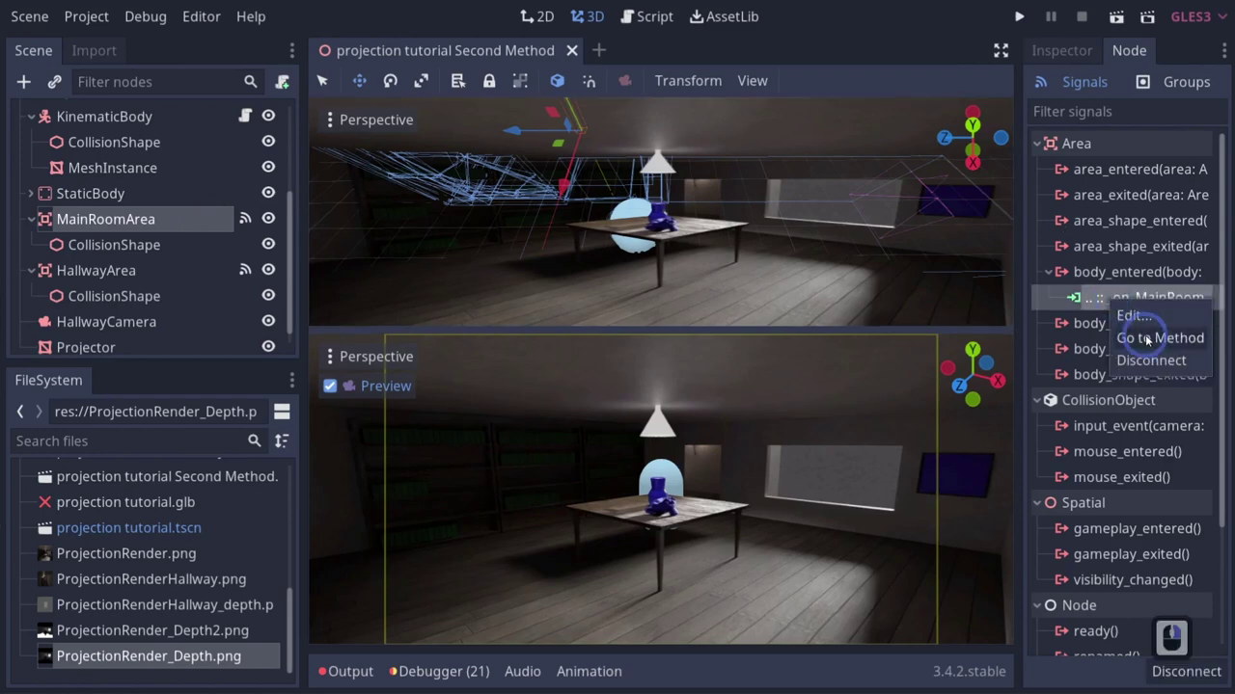
click(1143, 358)
right_click(1106, 279)
click(1135, 294)
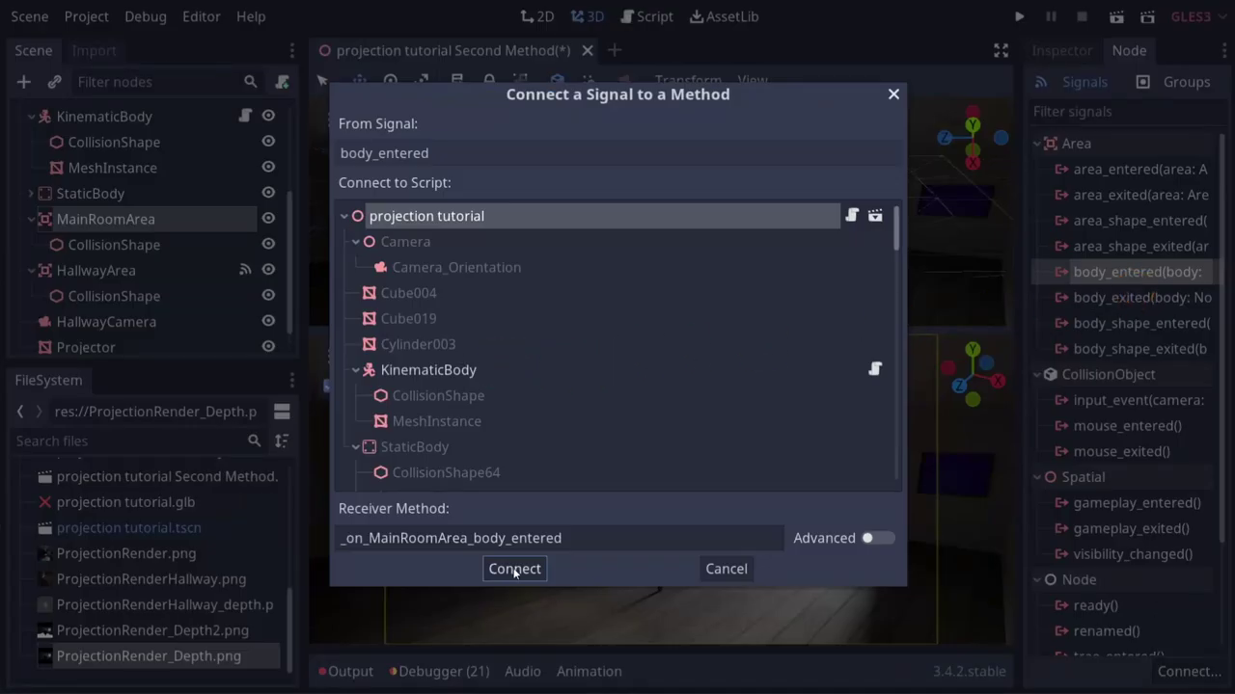
click(514, 569)
Remove HallwayArea's existing body_entered connection and reconnect the signal to the root node's script as _on_HallwayArea_body_entered.
click(91, 270)
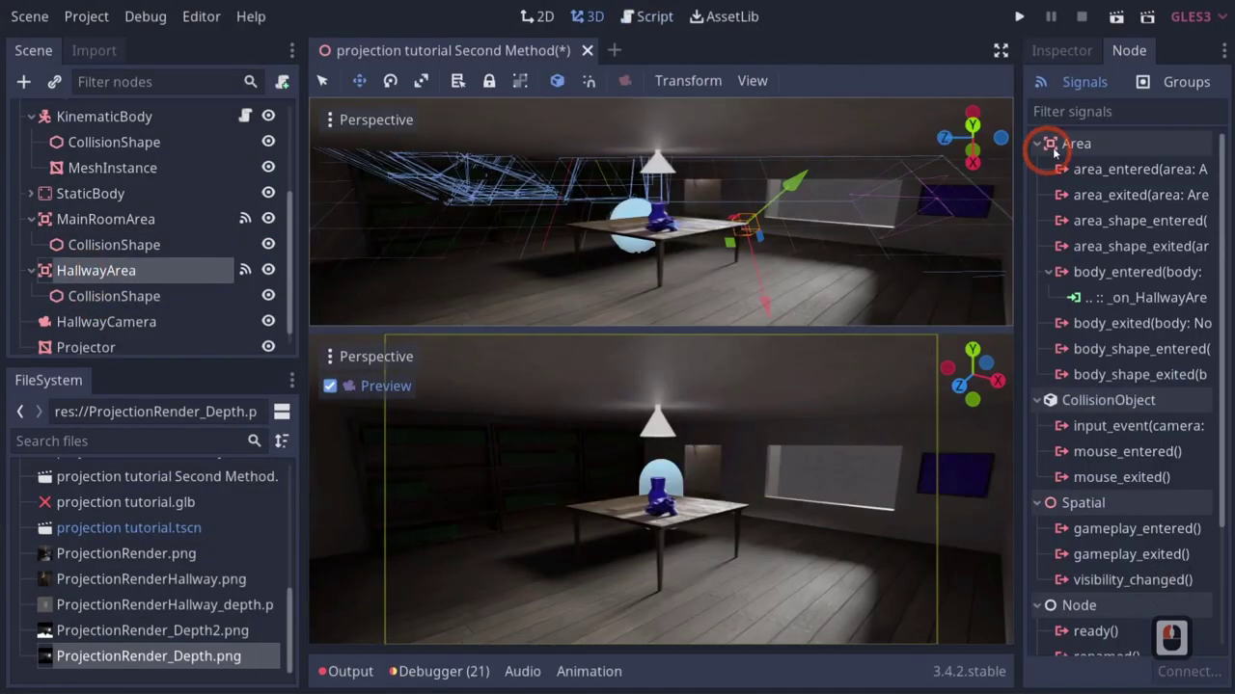
right_click(1146, 272)
click(1162, 318)
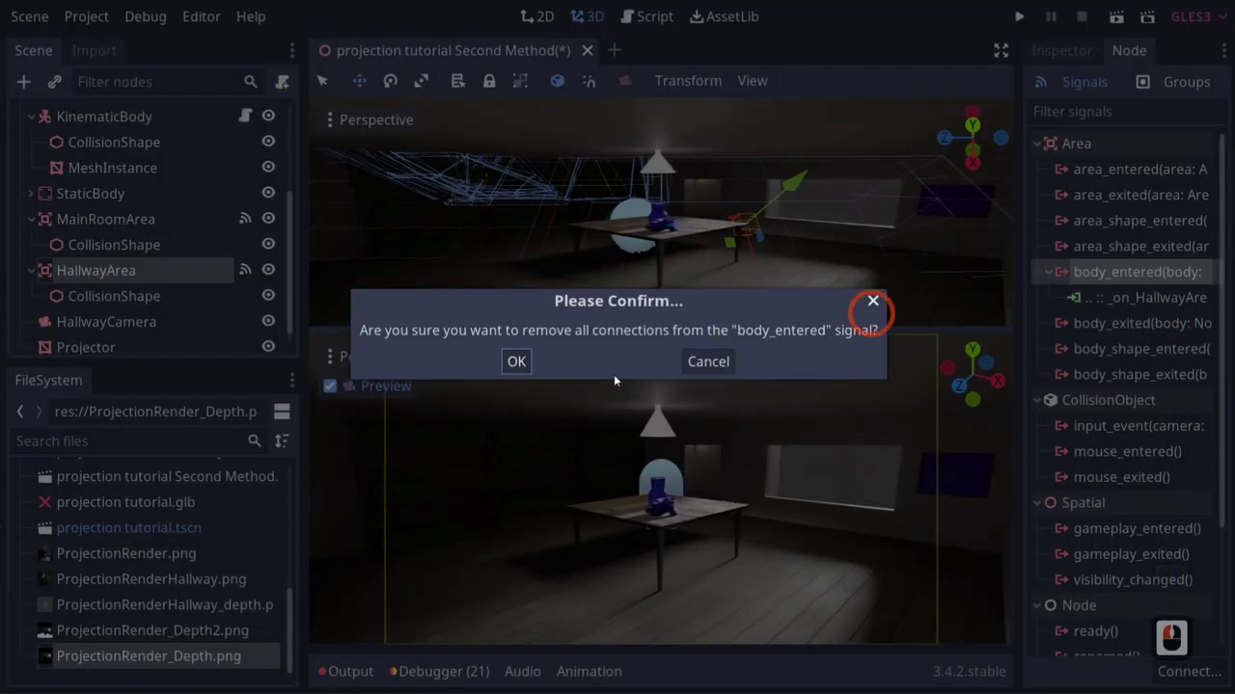
click(516, 362)
right_click(1124, 275)
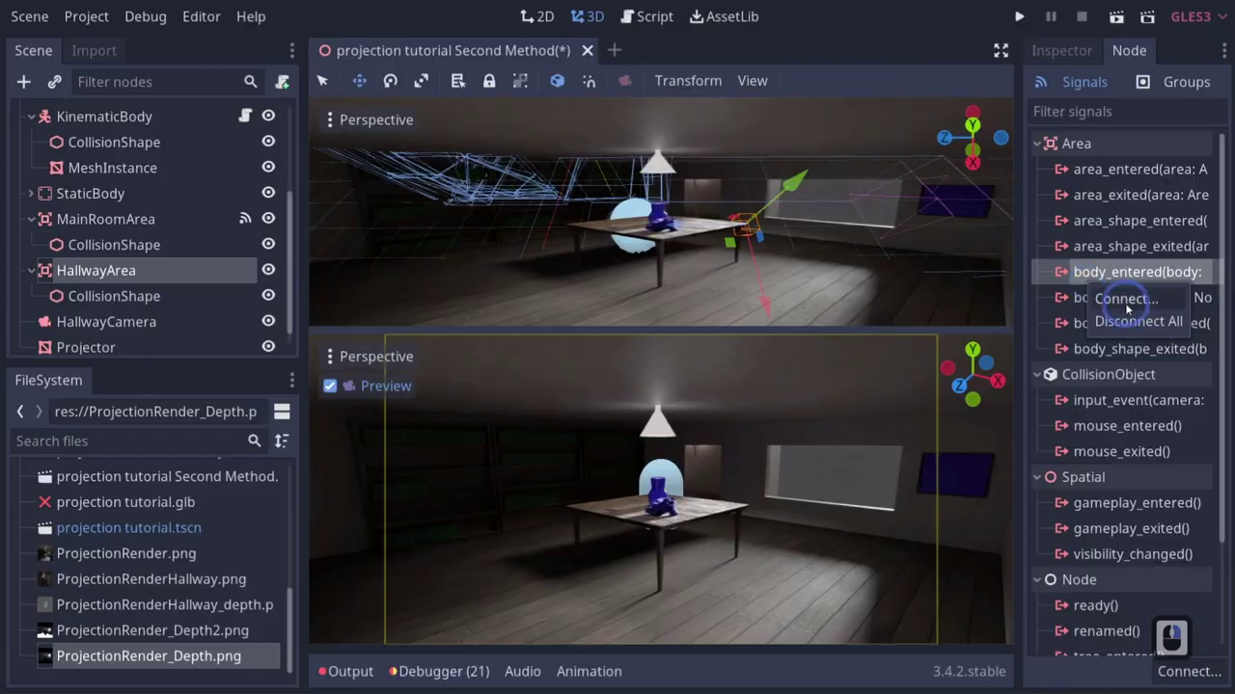
click(1125, 303)
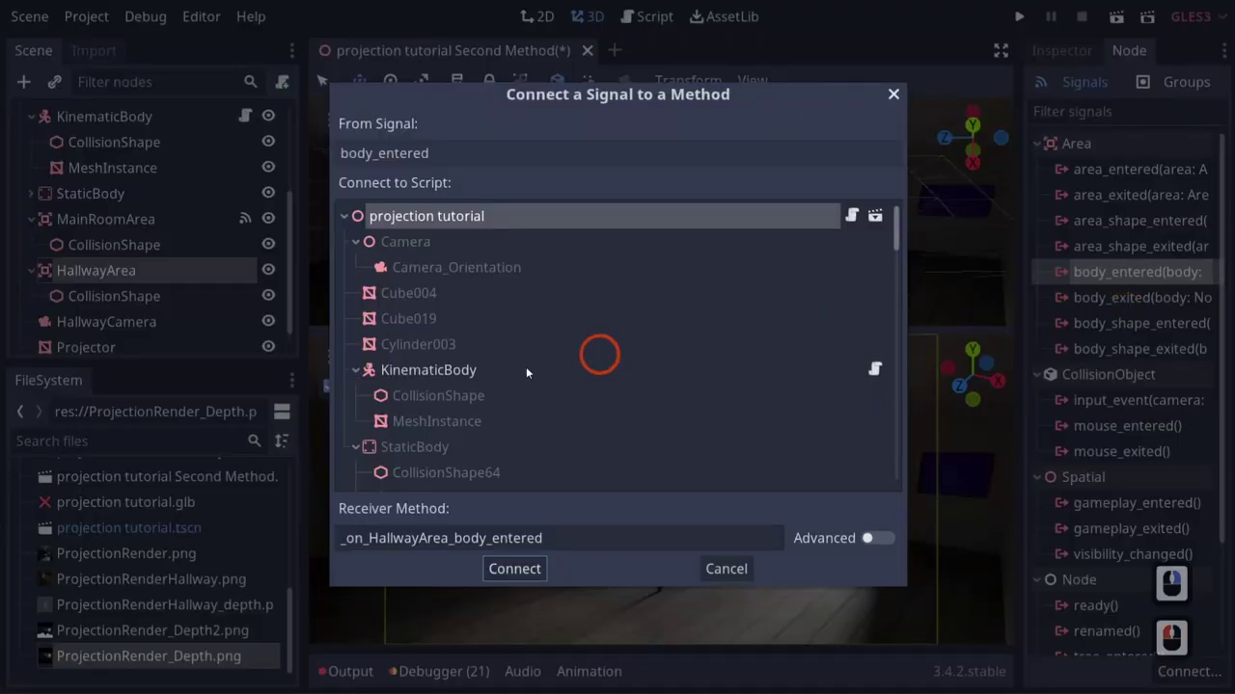
click(511, 569)
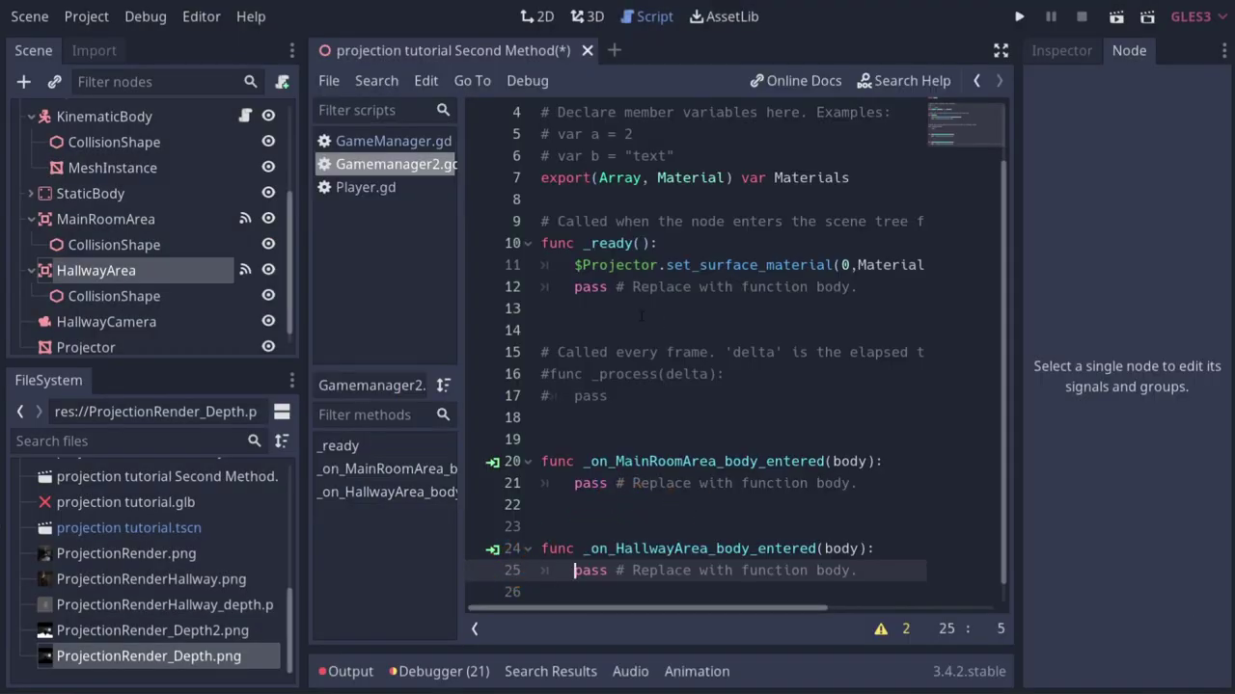
Copy the $Projector.set_surface_material(0,Materials[0]) line from _ready into the _on_MainRoomArea_body_entered and _on_HallwayArea_body_entered functions.
drag(576, 266, 997, 267)
key(ctrl+c)
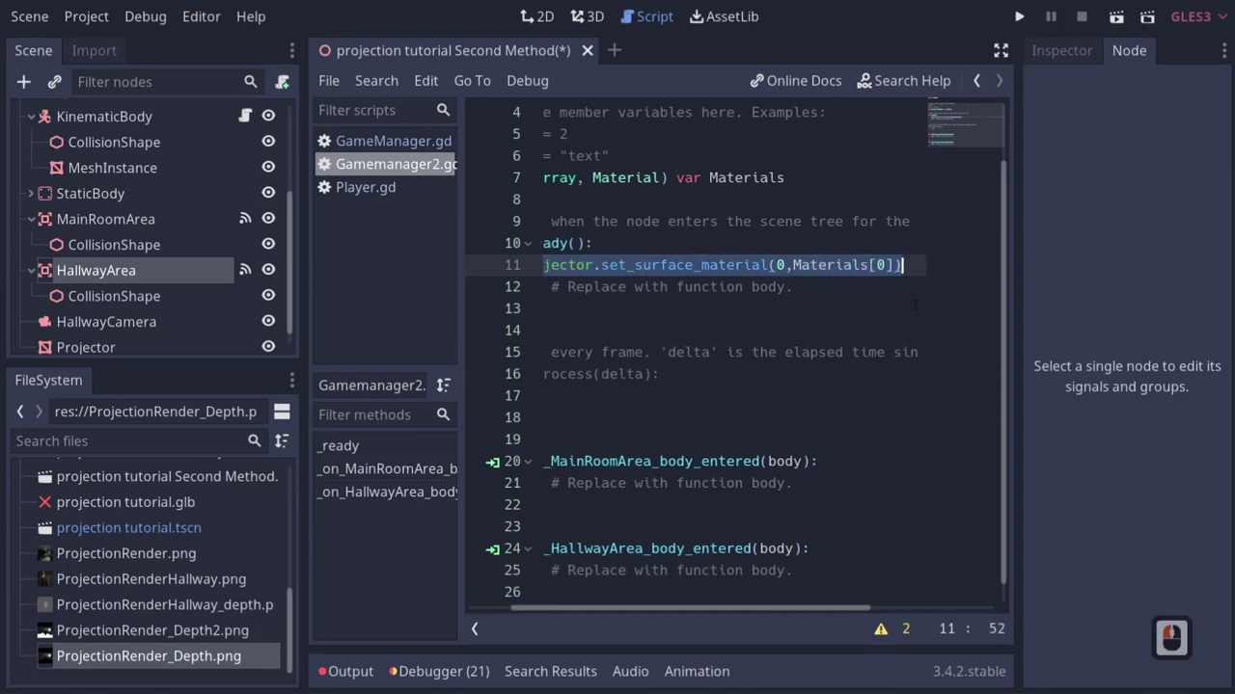
click(831, 461)
key(Return)
key(ctrl+v)
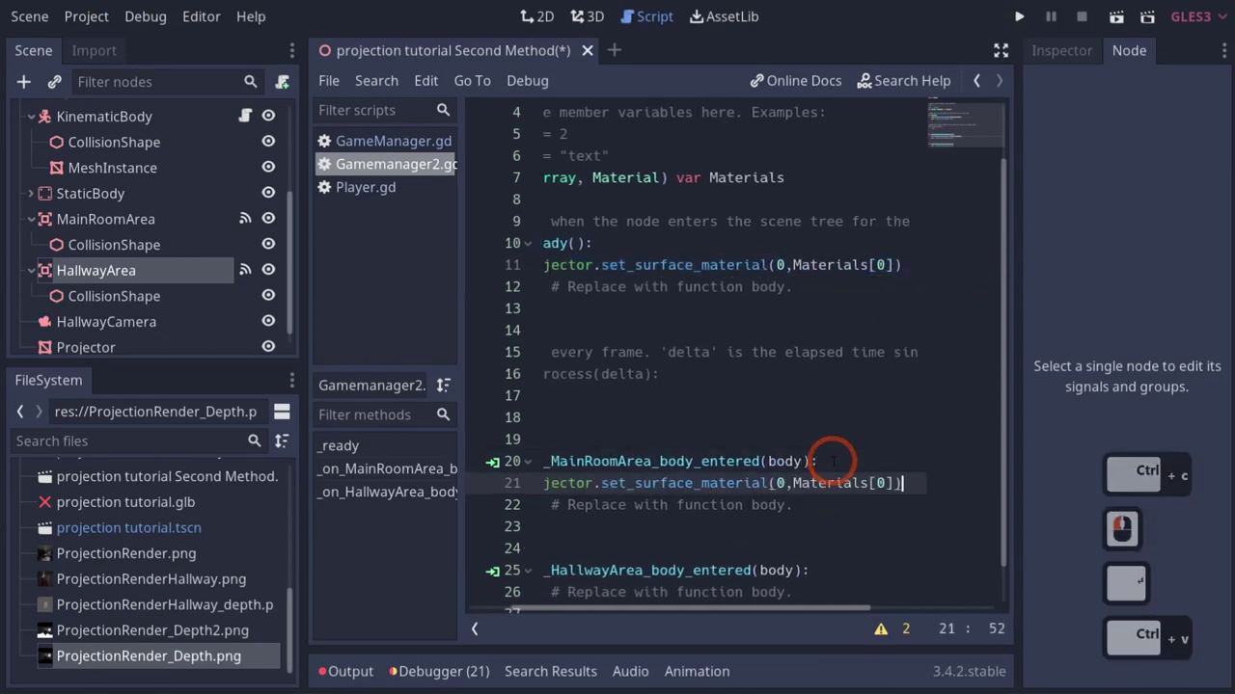
click(821, 570)
key(Return)
key(ctrl+v)
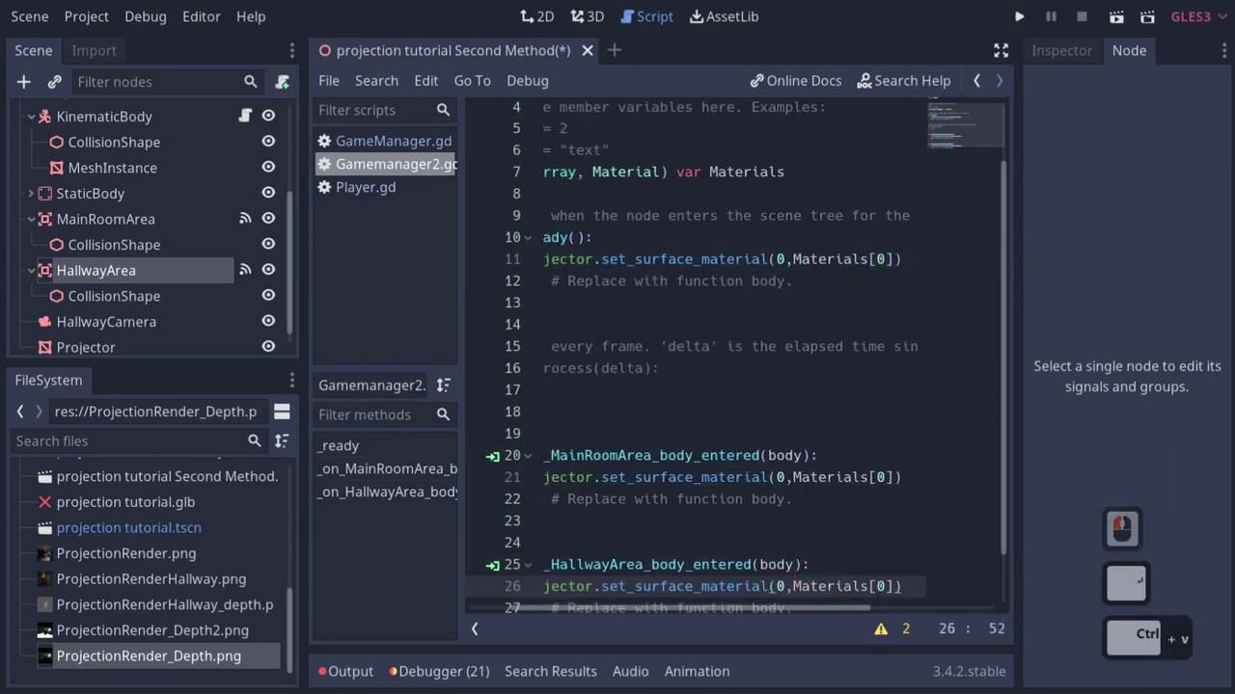
Change the material argument in _on_HallwayArea_body_entered to Materials[1] and save the scene.
click(881, 586)
key(BackSpace)
text(1)
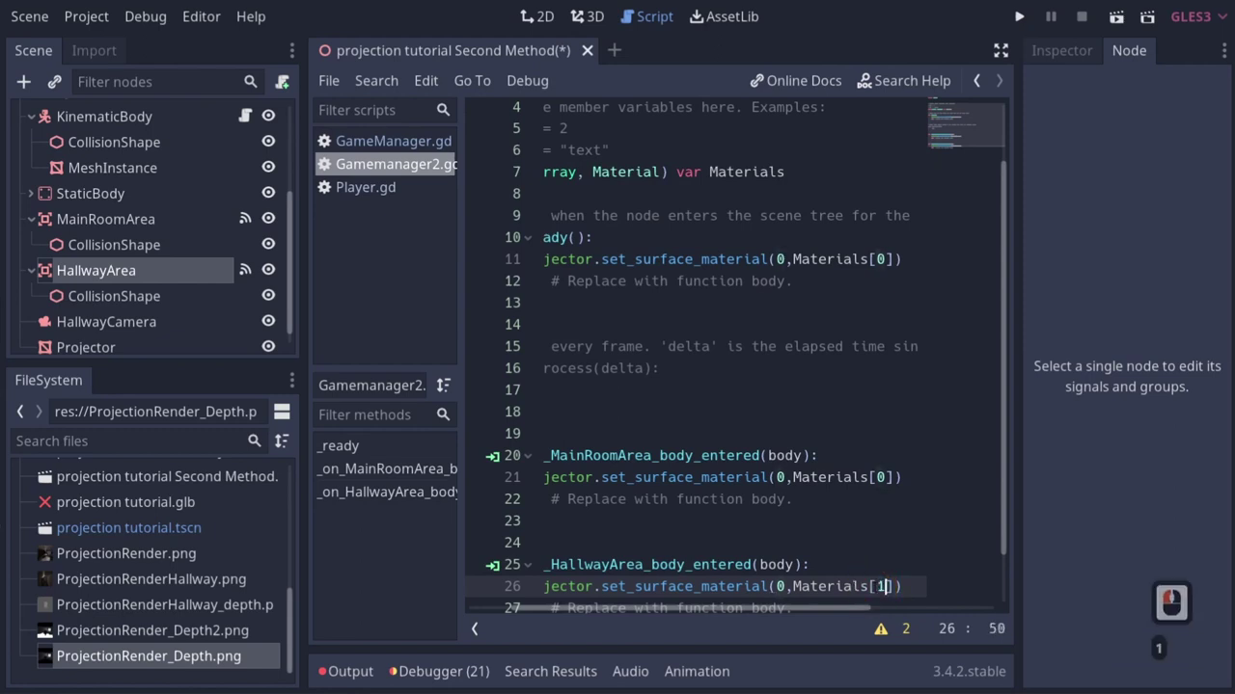
drag(762, 609, 730, 515)
scroll(730, 515, down, 3)
key(ctrl+s)
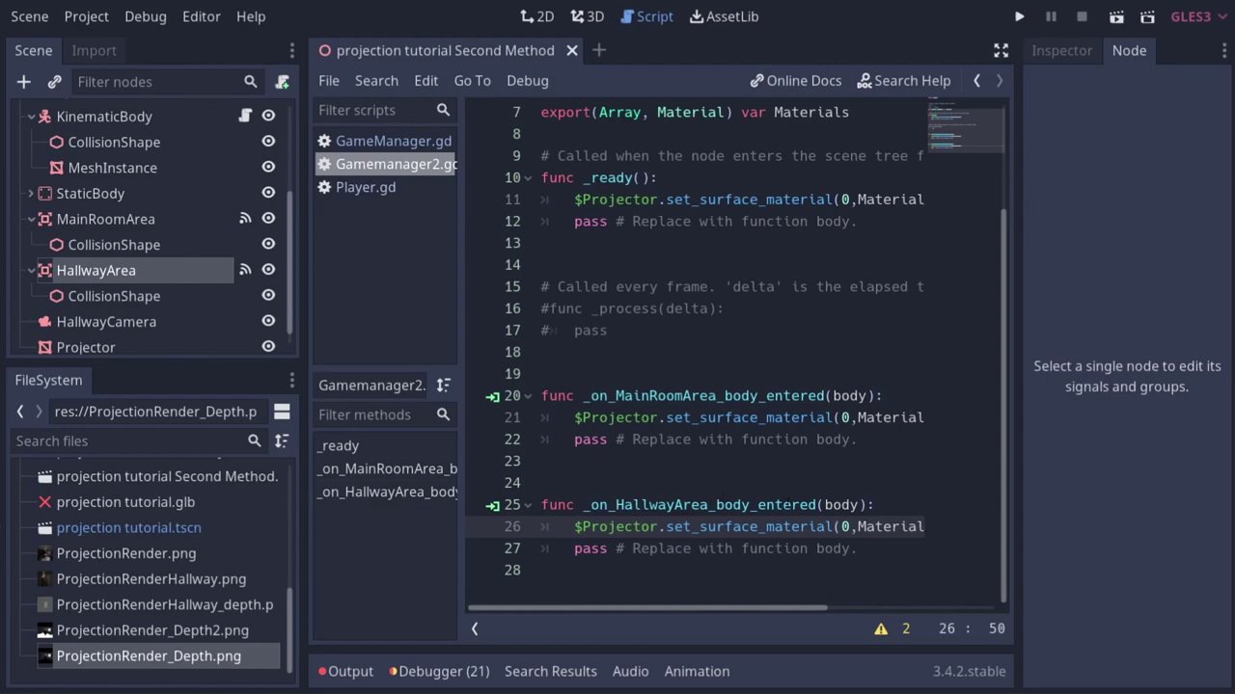
Set the Materials array size to 2 on the projection tutorial root node.
scroll(713, 453, up, 3)
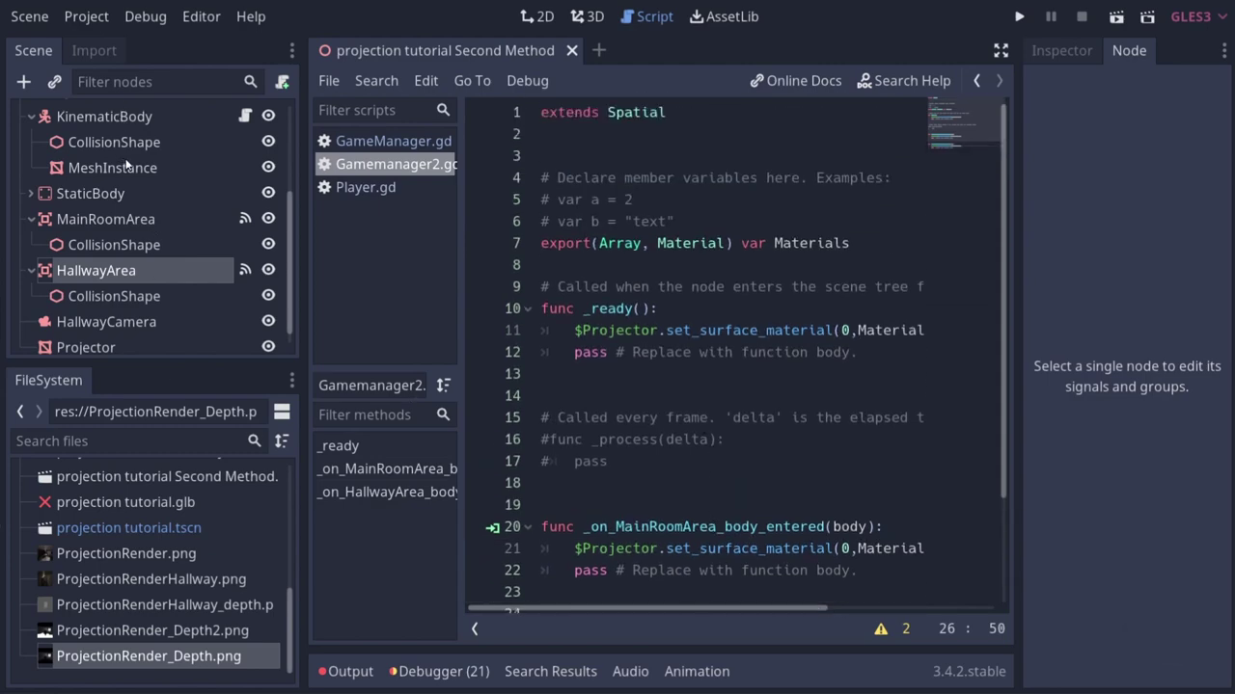
scroll(124, 164, up, 3)
click(118, 118)
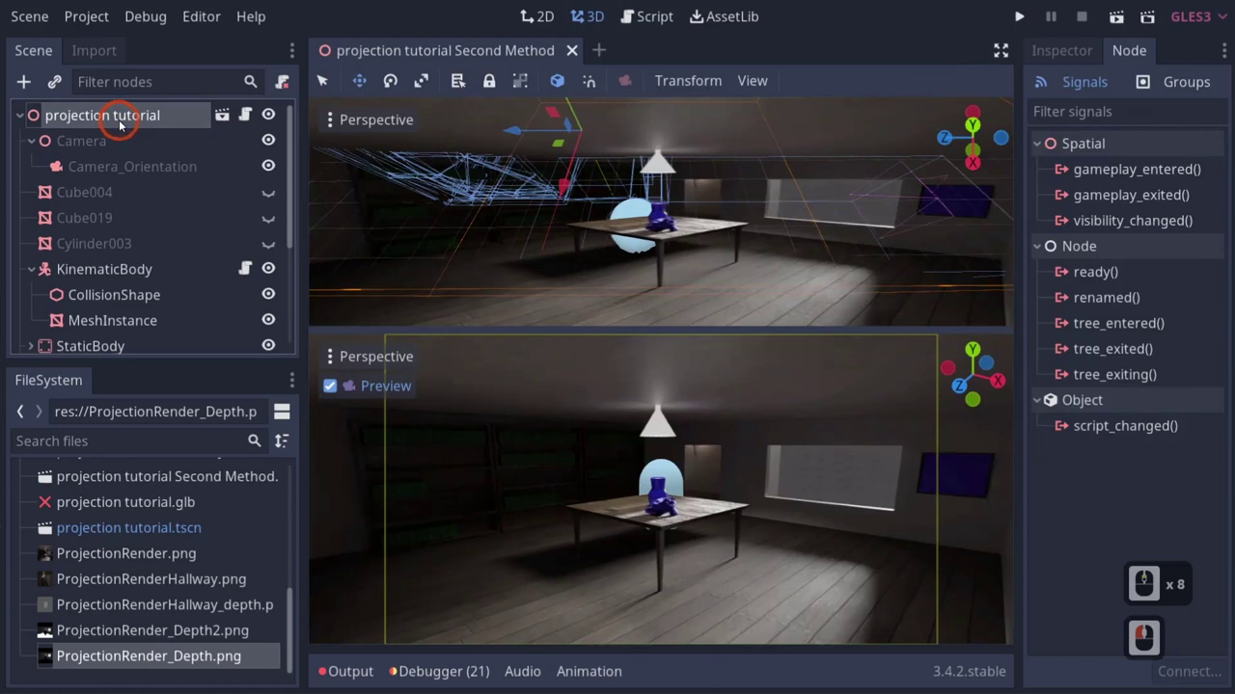
click(1061, 51)
click(1176, 196)
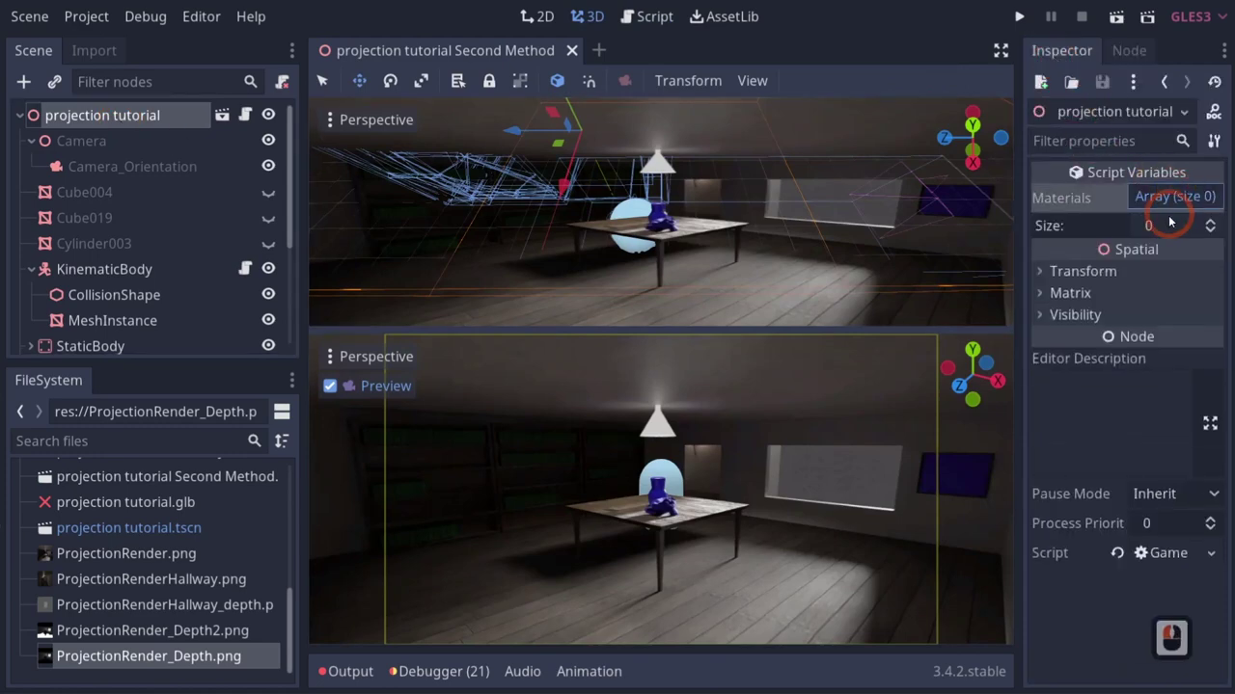
click(1210, 220)
click(1210, 220)
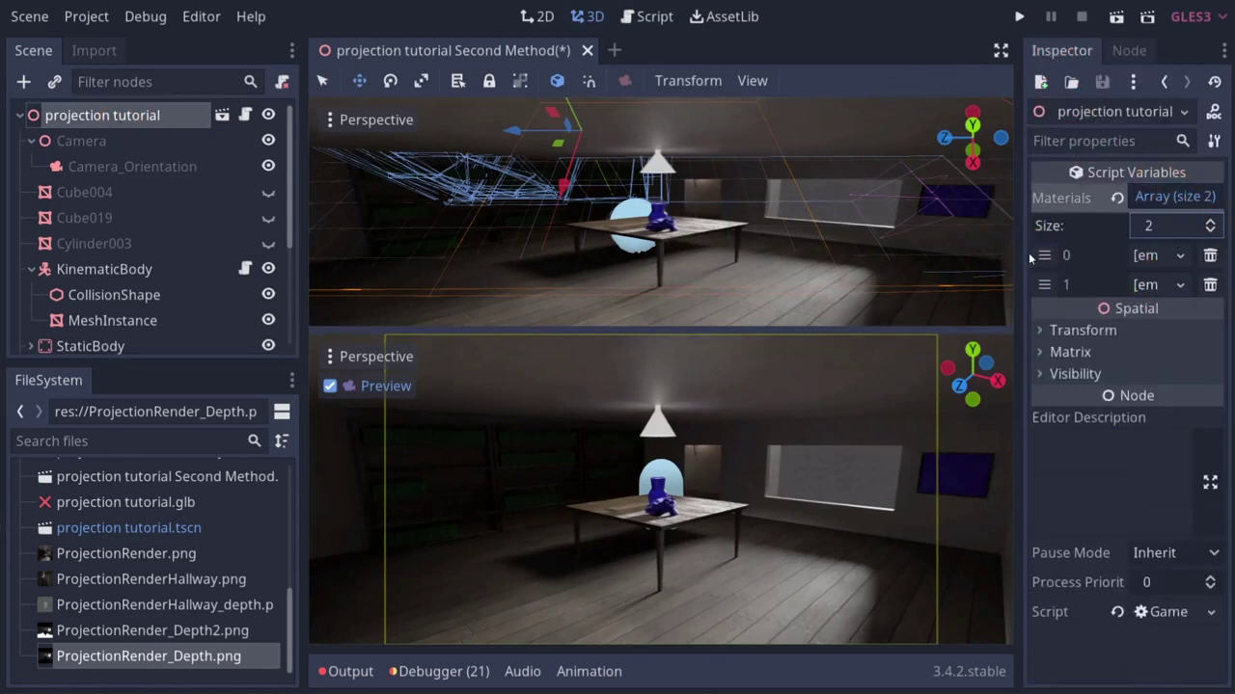
Assign MainRoom.tres to element 0 and Hallway.tres to element 1 of the Materials array from the RoomProjections folder.
scroll(95, 568, up, 13)
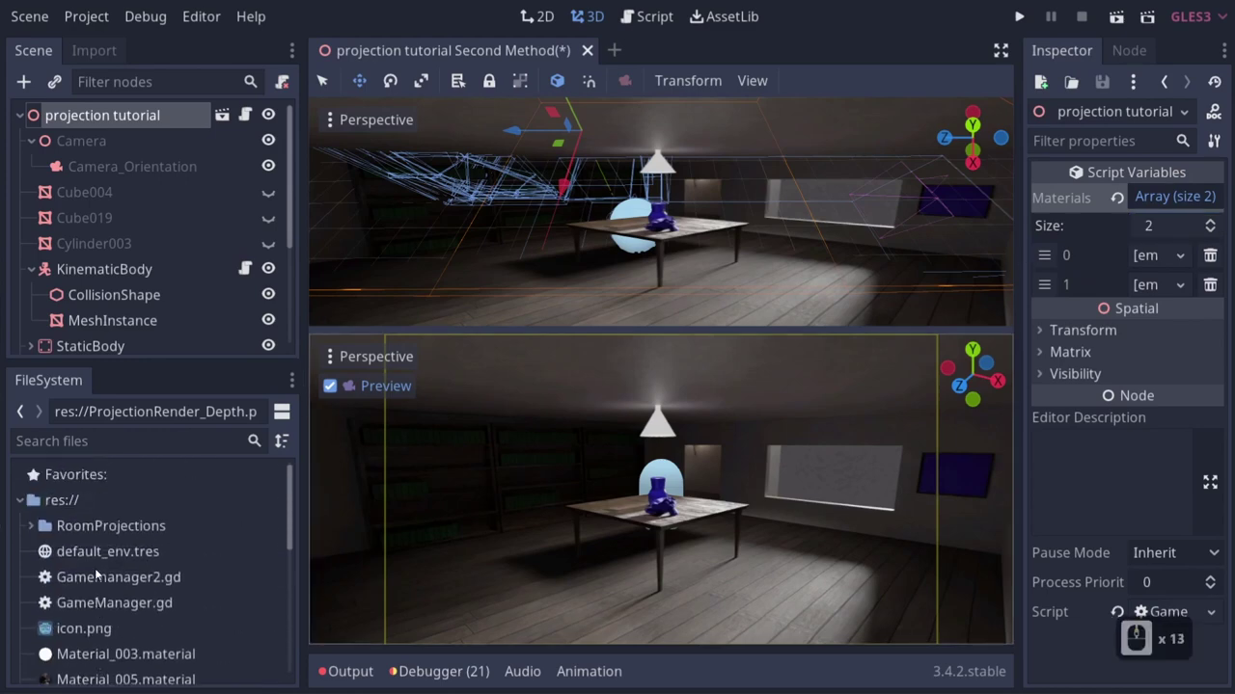
click(35, 525)
drag(95, 577, 1138, 270)
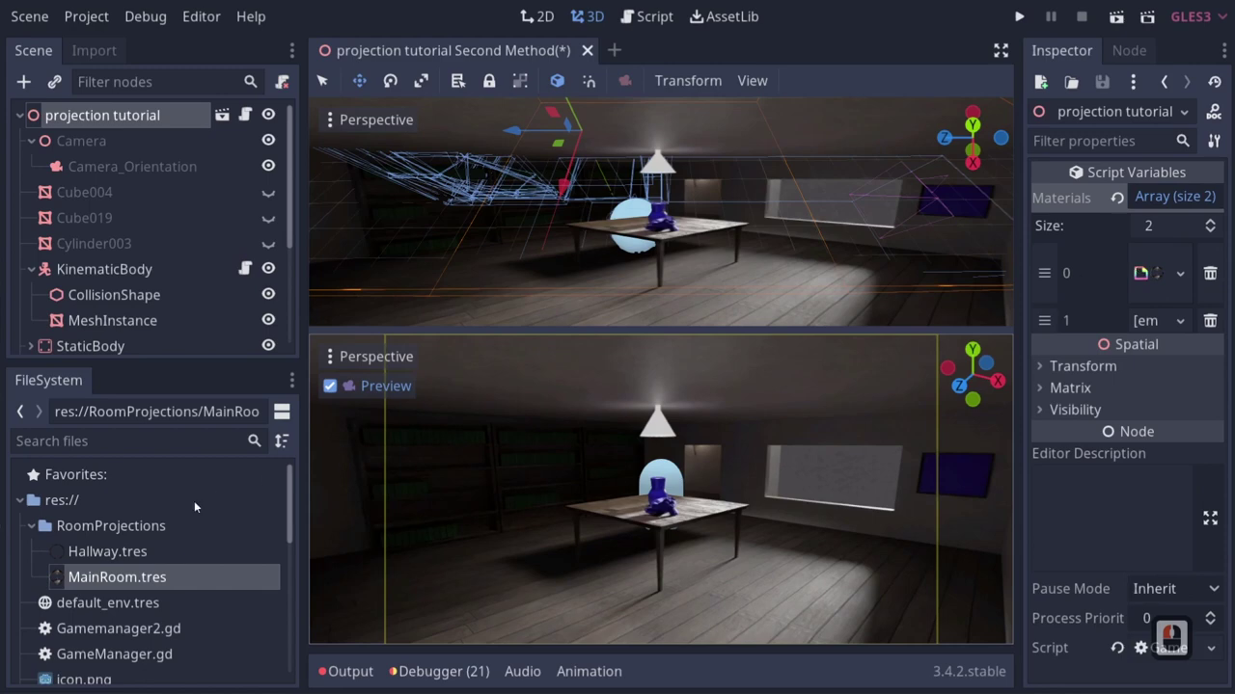
drag(107, 551, 1102, 324)
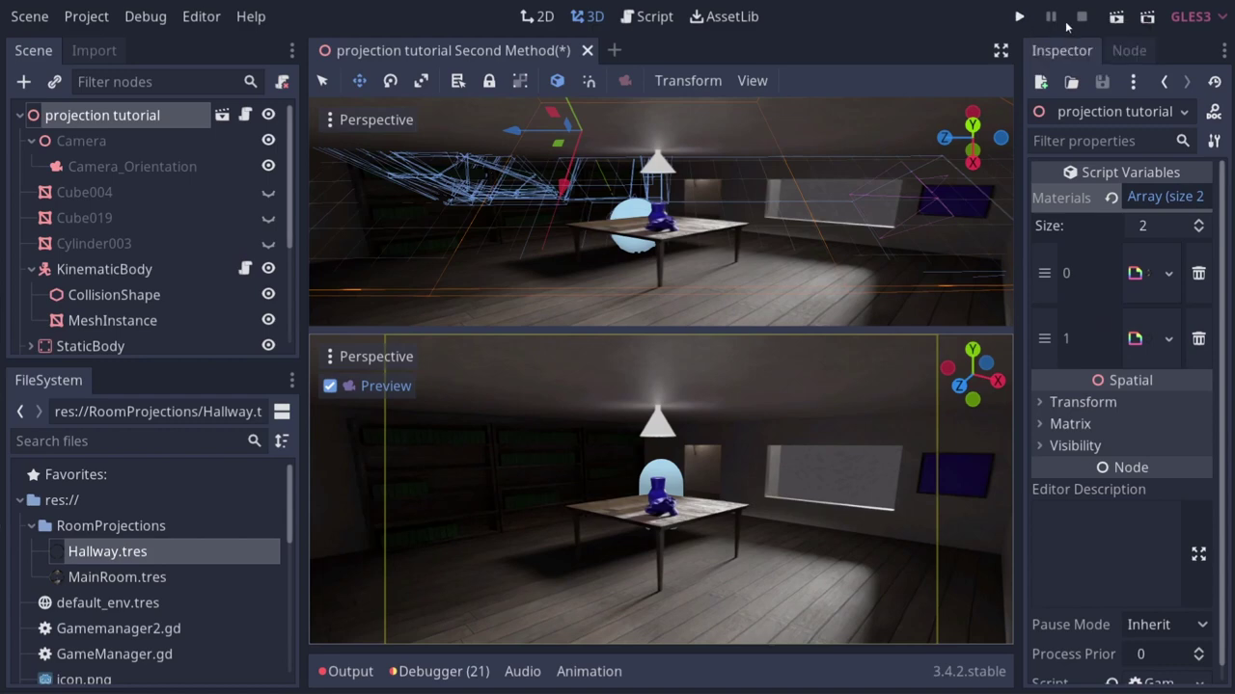
Run the current scene and move the player capsule around the main room to check its occlusion against the projected depth.
click(1115, 20)
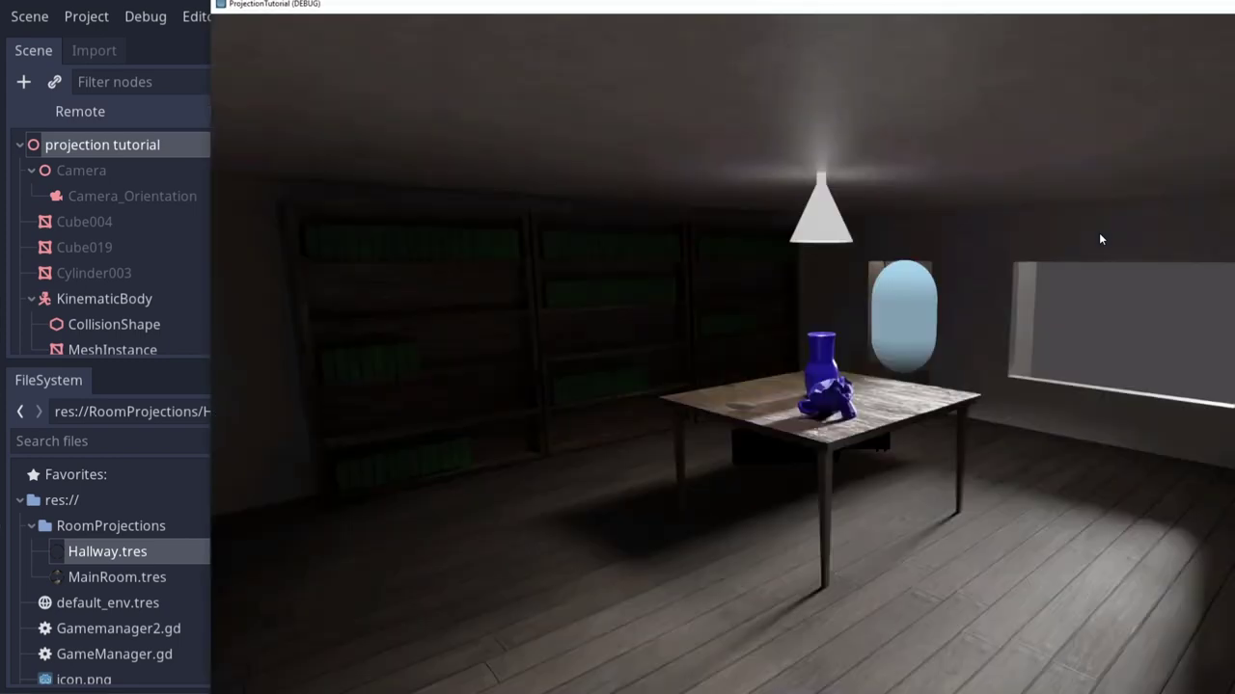
drag(868, 5, 672, 8)
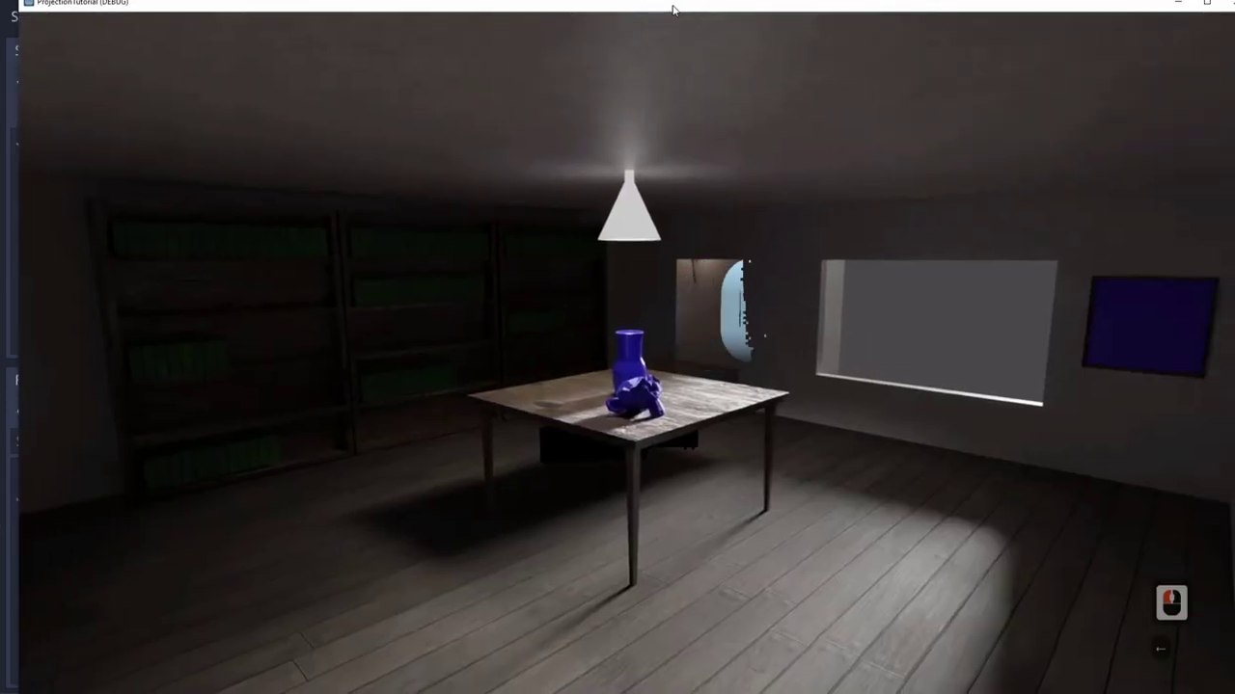
key(Left)
key(Left)
key(Left)
key(Left)
key(Left)
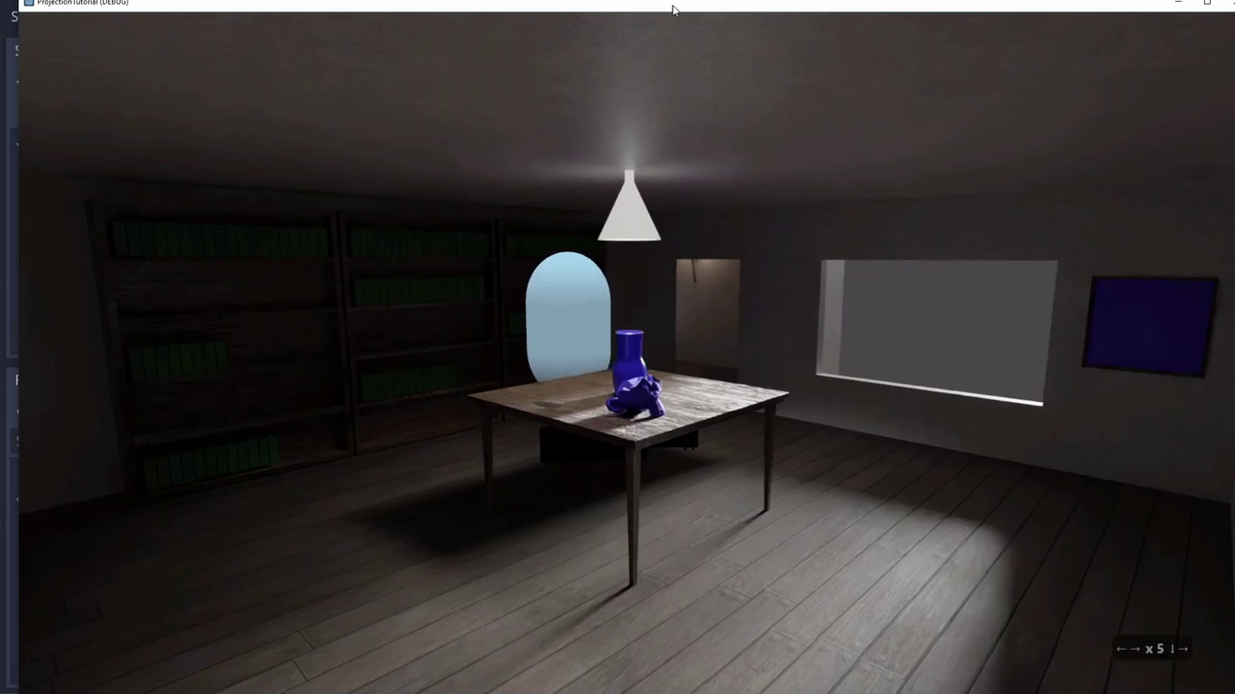
key(Left)
key(Left)
key(Left)
key(Left)
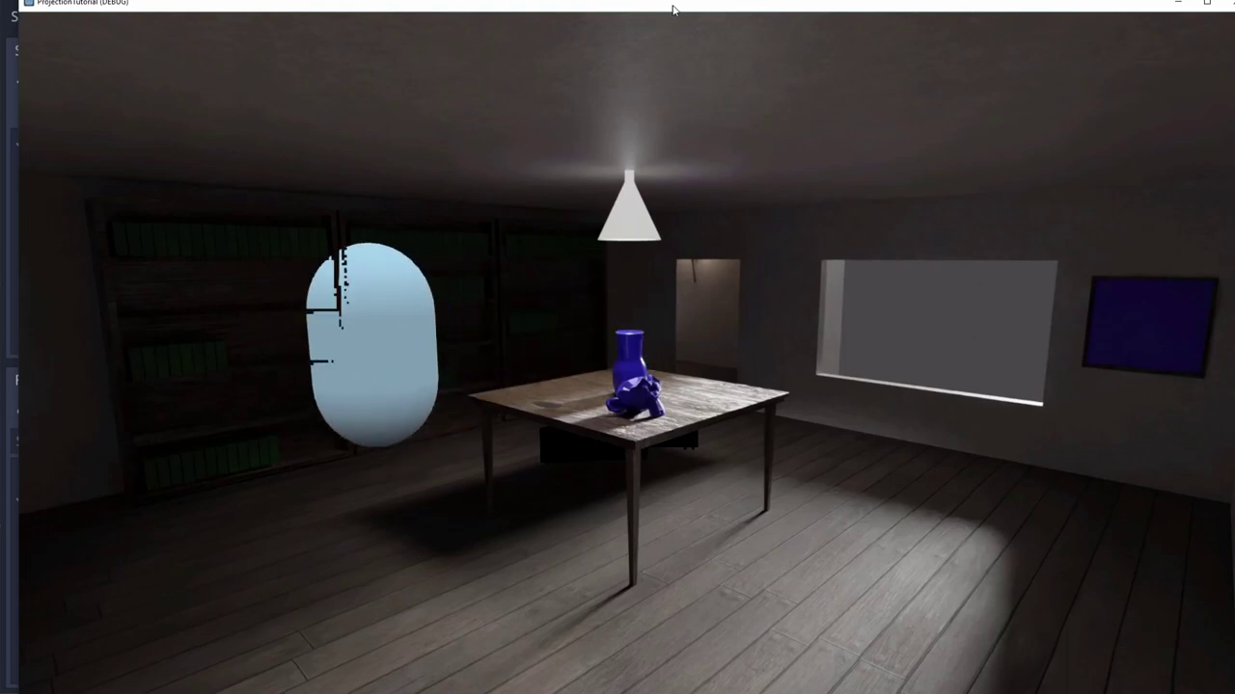
key(Up)
key(Up)
key(Down)
key(Down)
key(Up)
key(Down)
key(Up)
key(Down)
key(Down)
key(Up)
key(Down)
key(Up)
key(Down)
key(Up)
key(Up)
key(Left)
key(Right)
key(Left)
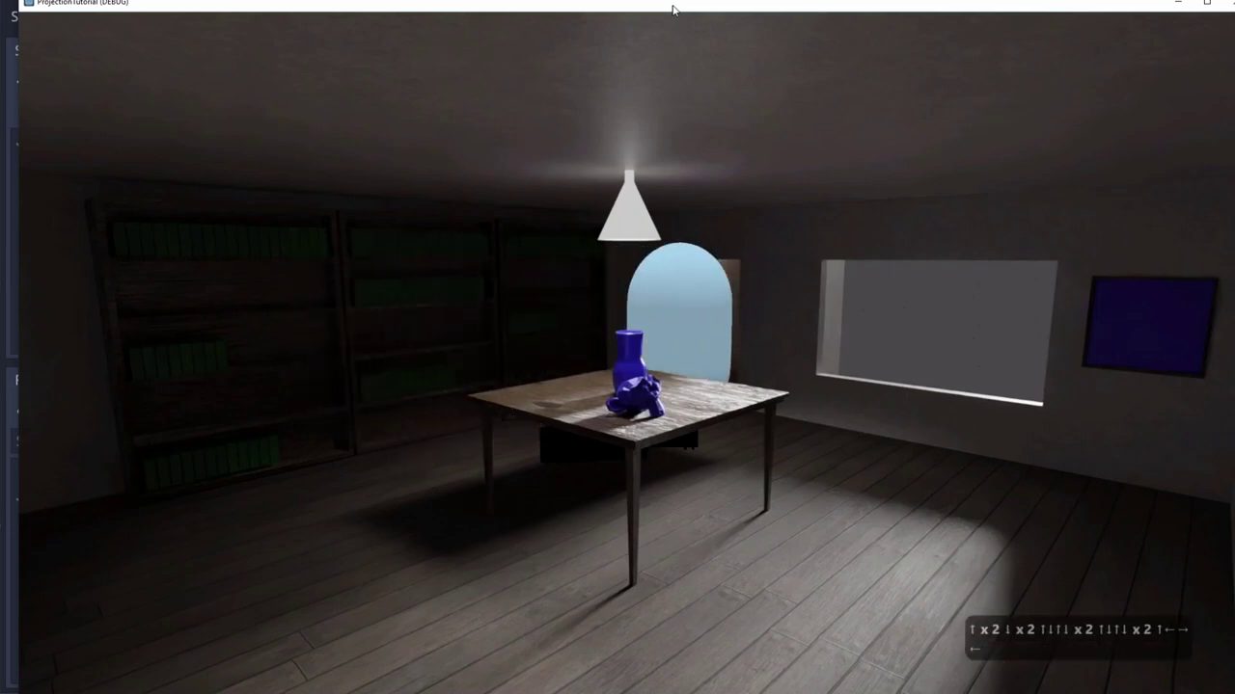
Move the player into the hallway and around it to check the material and camera switching, and close the game.
key(Up)
key(Left)
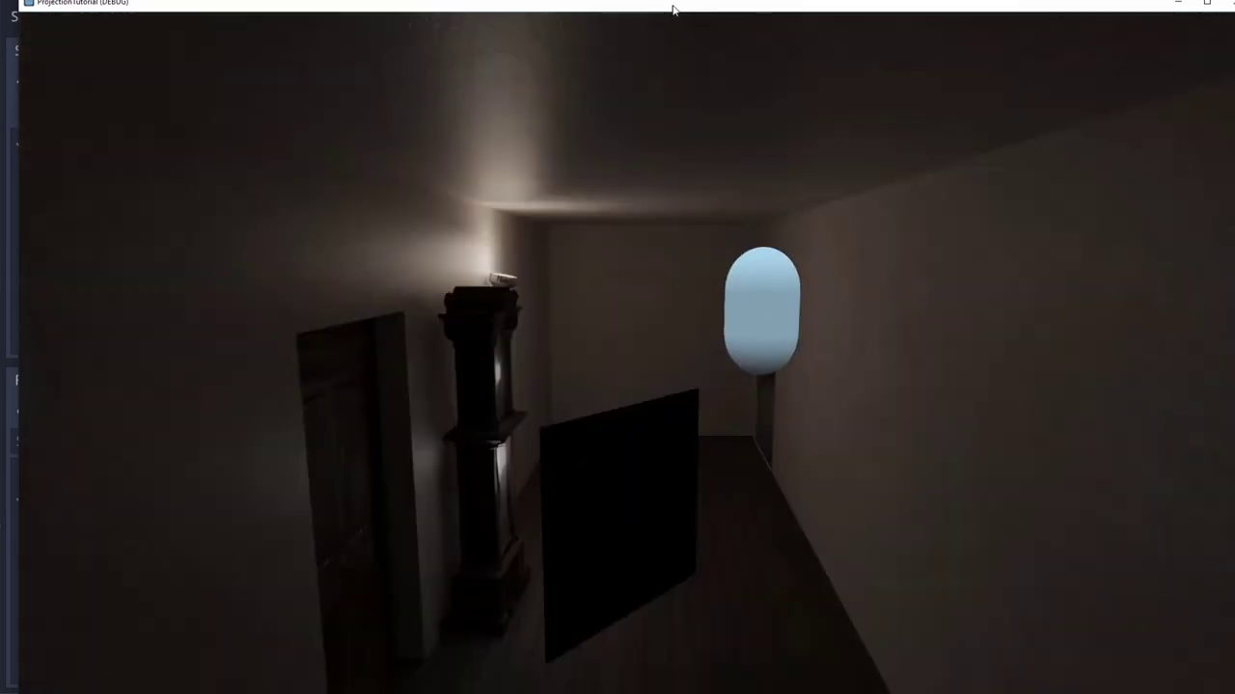
key(Right)
key(Down)
key(Down)
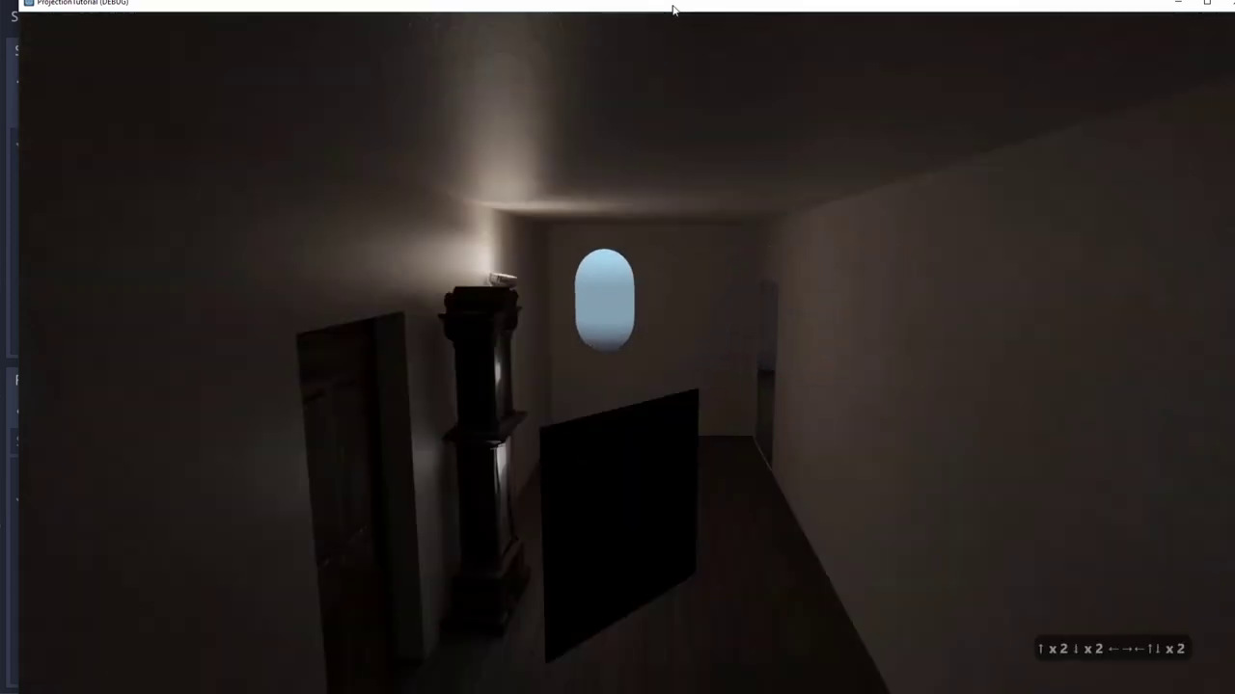
key(Up)
key(Right)
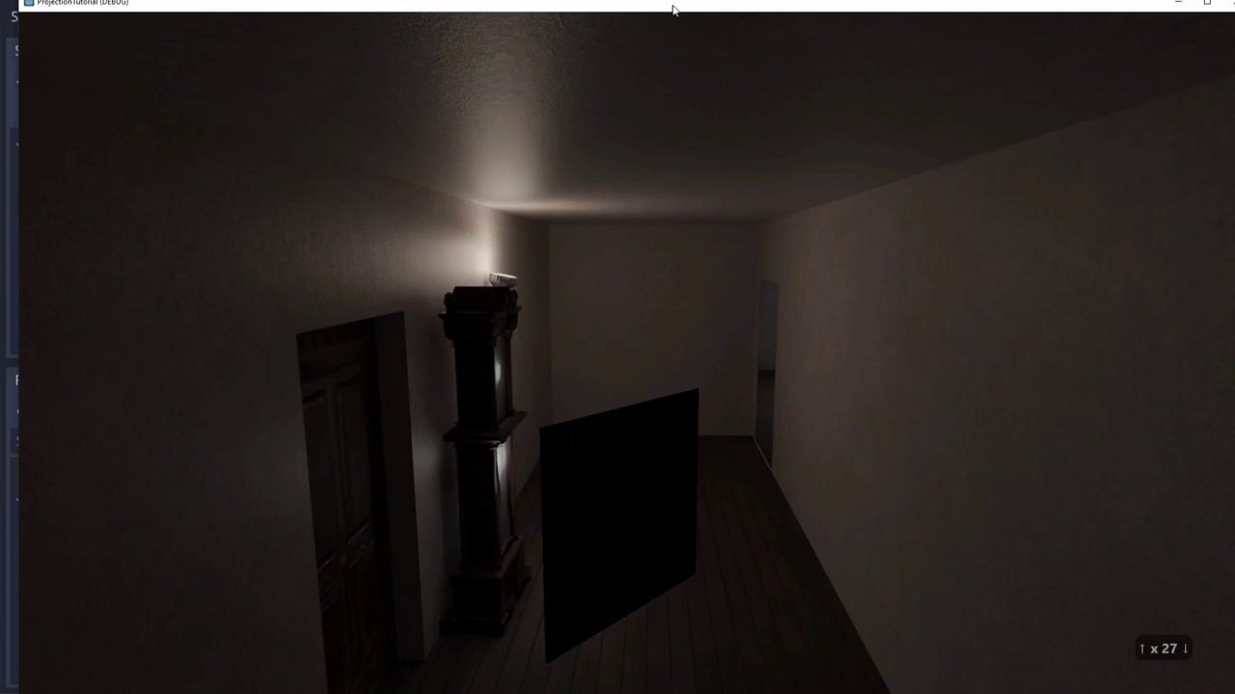
key(Left)
key(Right)
key(Left)
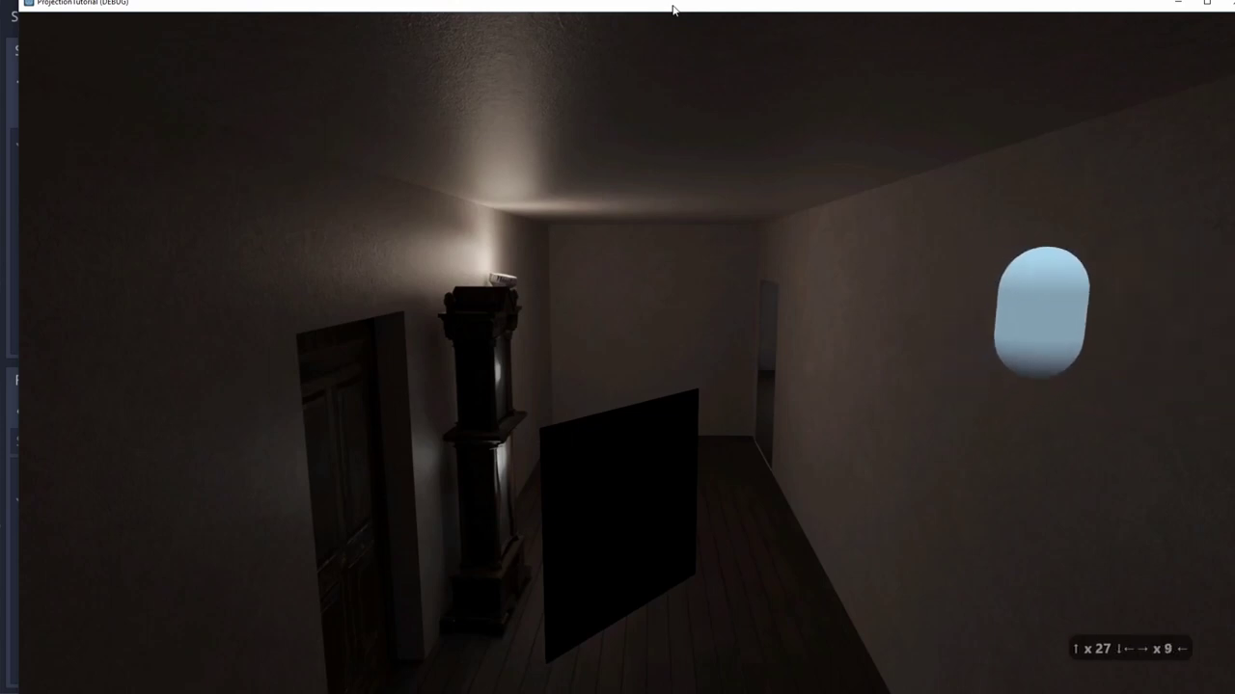
key(Right)
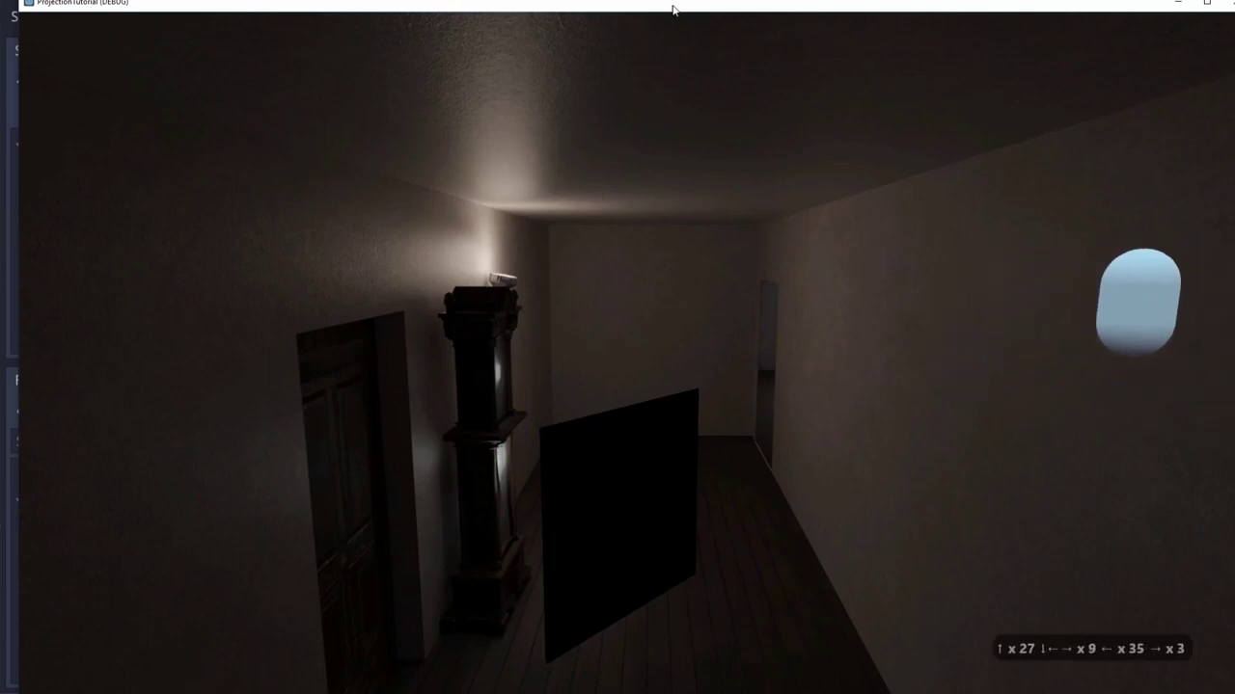
key(Up)
key(Down)
key(Left)
key(Down)
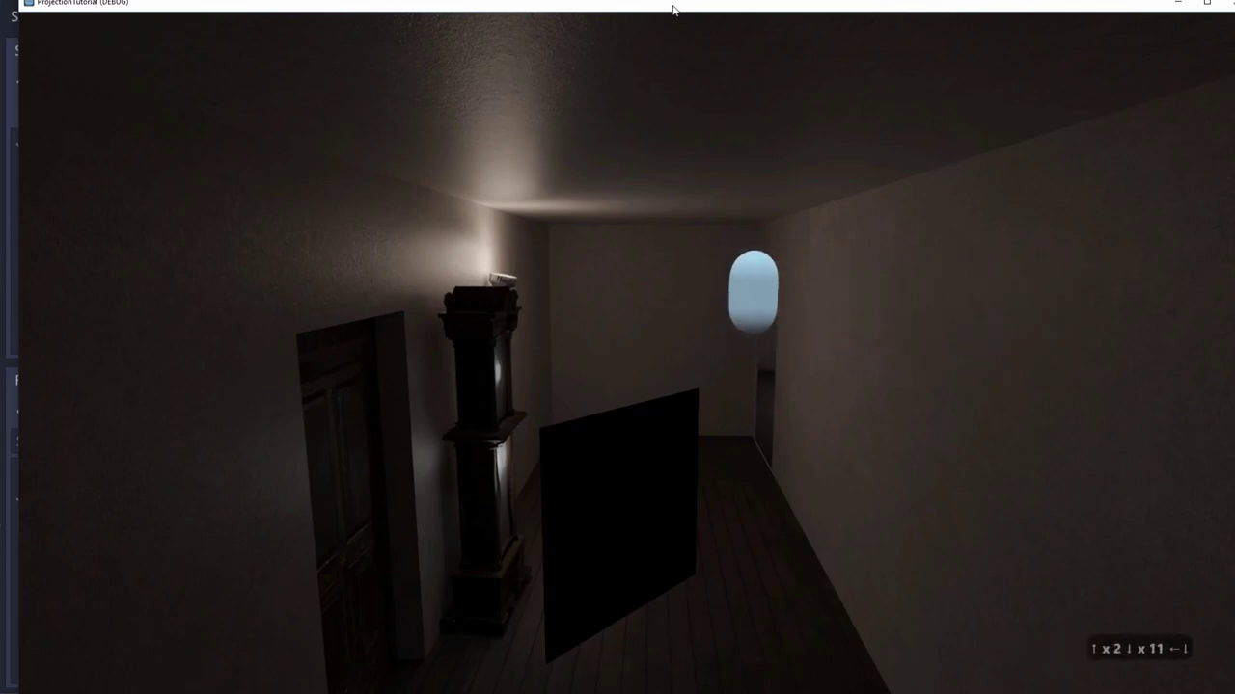
key(Up)
key(Up)
key(Up)
key(Up)
key(Up)
key(Up)
key(Up)
key(Up)
key(Up)
key(Up)
key(Up)
key(Up)
key(Up)
key(Up)
key(Up)
key(Up)
key(Up)
key(Up)
key(Up)
key(Up)
key(Up)
key(Up)
key(Up)
key(Up)
key(Up)
key(Up)
key(Up)
key(Up)
key(Up)
key(Up)
key(Up)
key(Up)
key(Up)
key(Up)
key(Up)
key(Down)
key(Right)
key(Right)
key(Right)
key(Left)
key(Right)
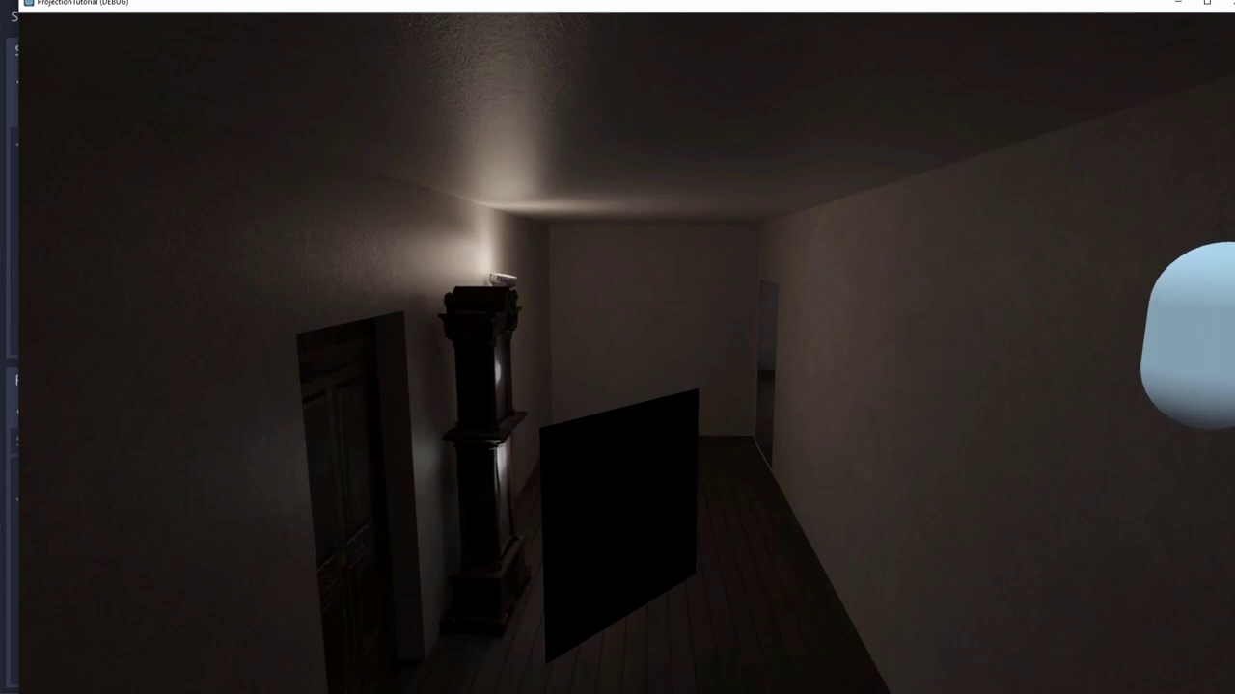
click(1229, 4)
Copy the HallwayCamera false and Camera_Orientation true lines from GameManager.gd into Gamemanager2.gd's _on_MainRoomArea_body_entered, above the set_surface_material call.
scroll(154, 304, down, 7)
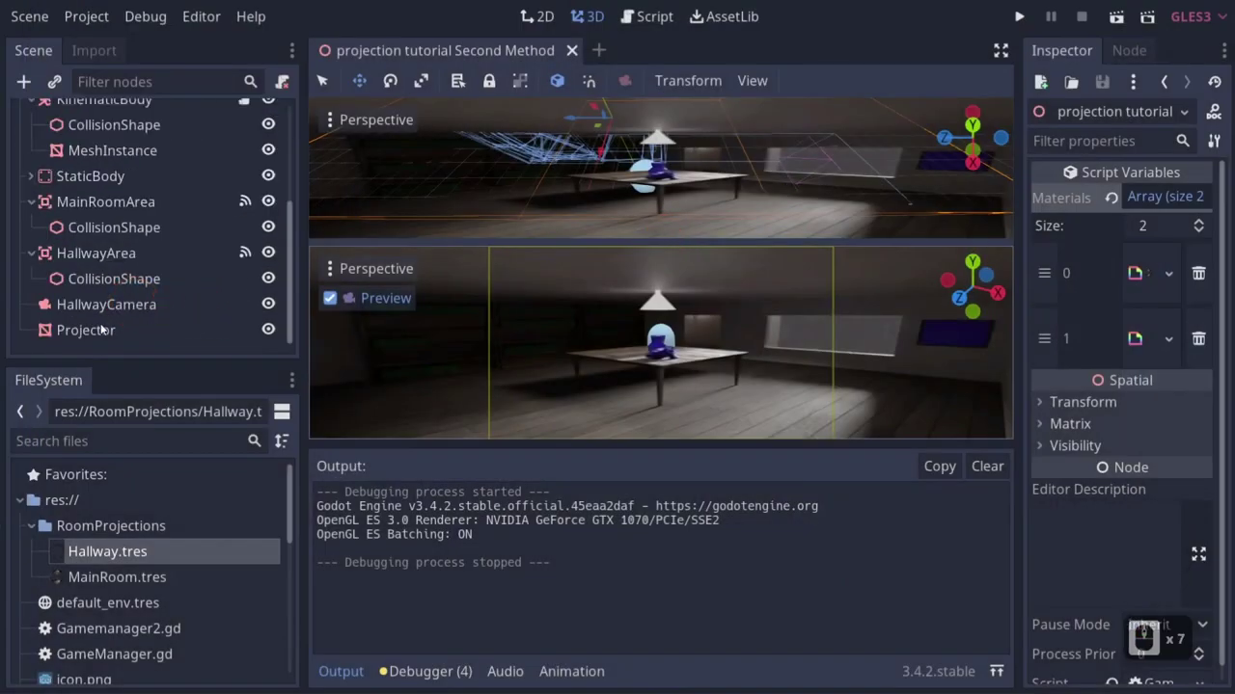
click(106, 306)
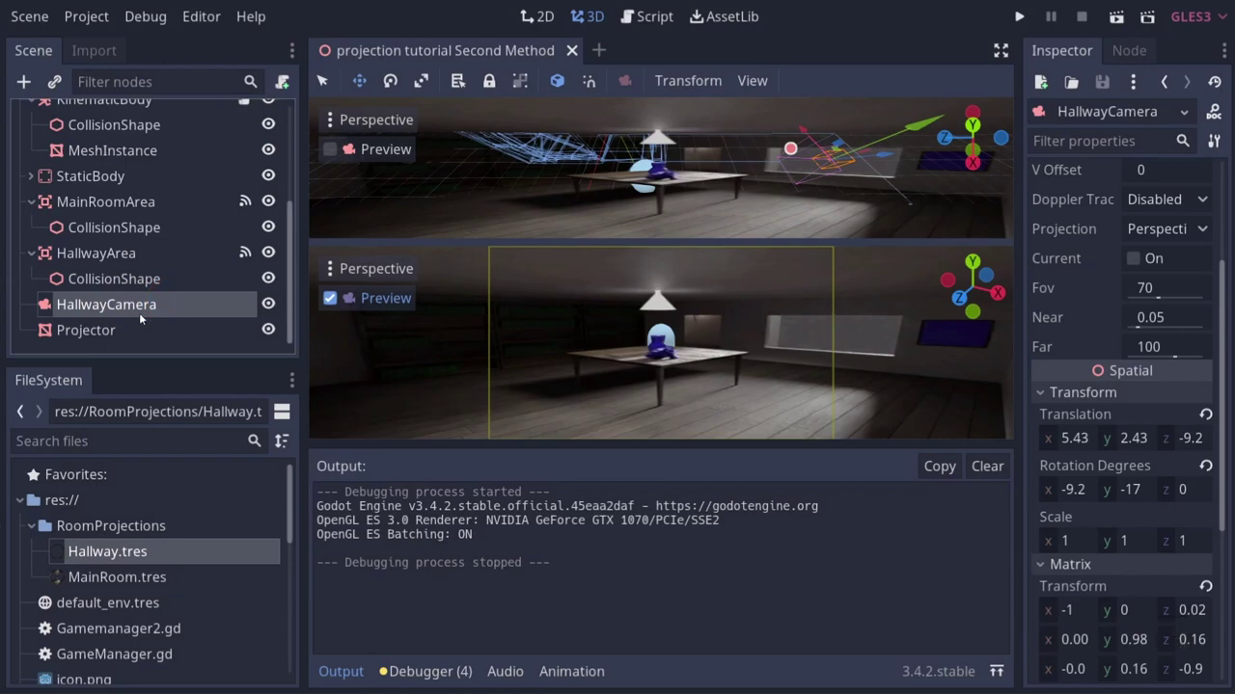
scroll(232, 193, up, 6)
click(246, 114)
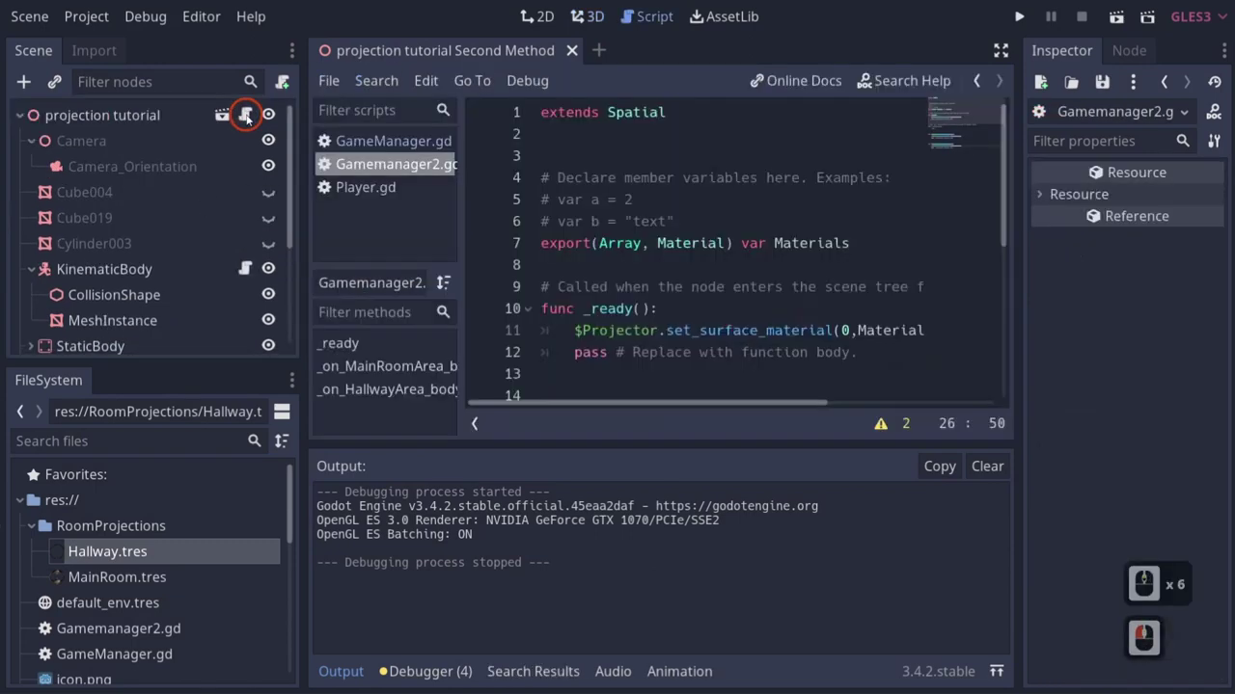
scroll(717, 335, down, 2)
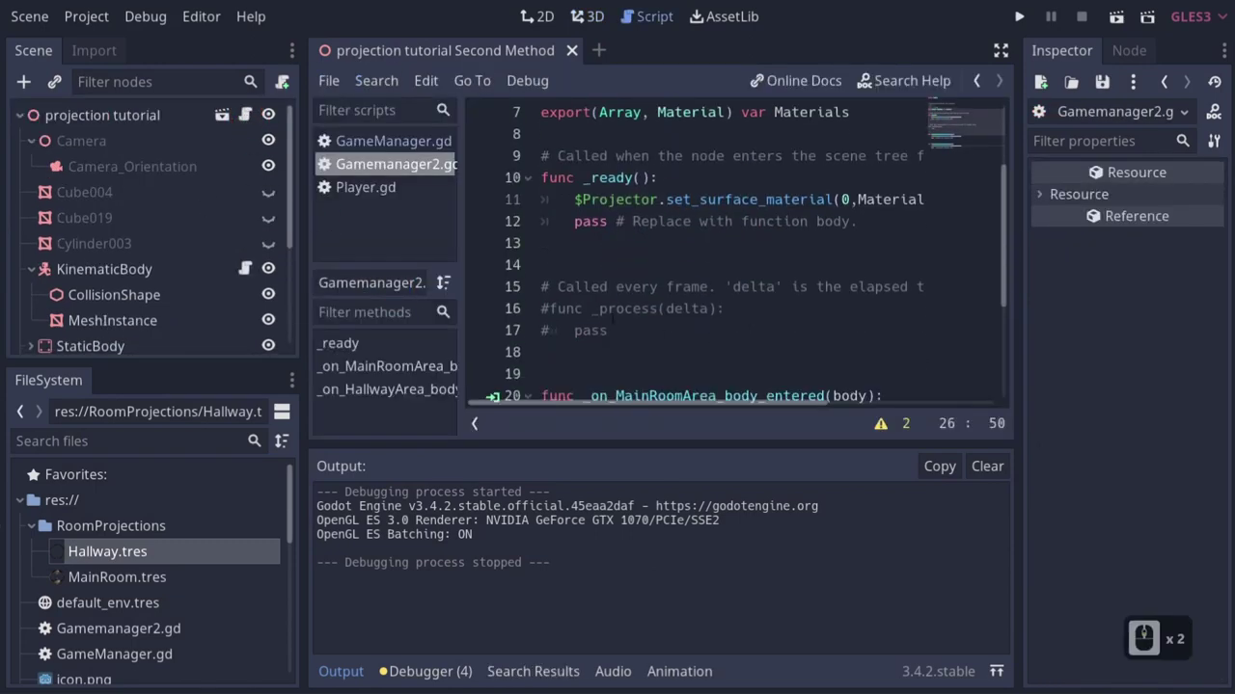
click(391, 141)
click(803, 212)
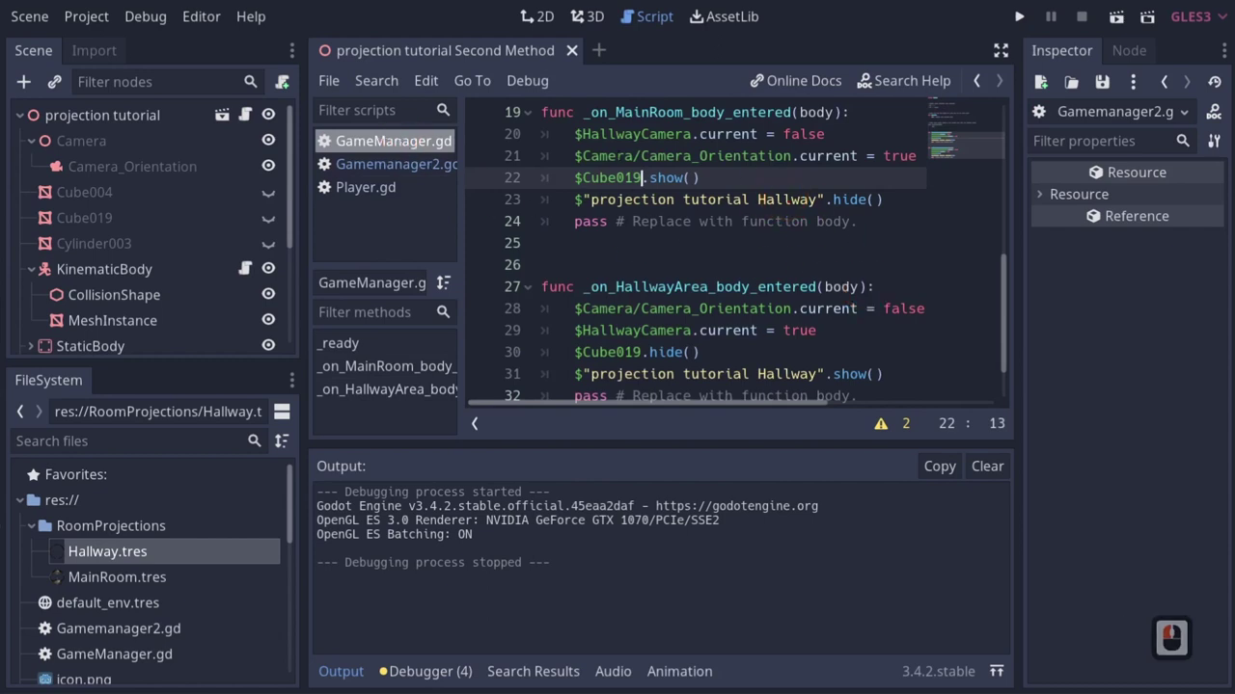
drag(575, 134, 942, 158)
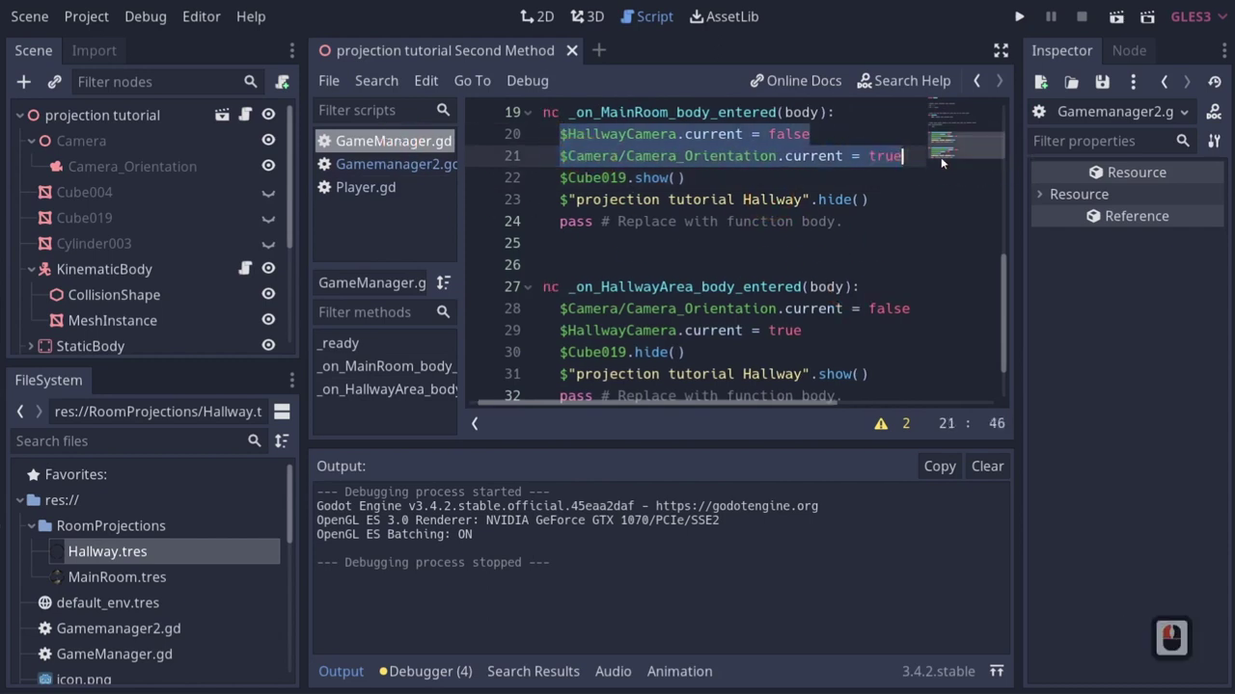
key(ctrl+c)
click(412, 166)
click(672, 177)
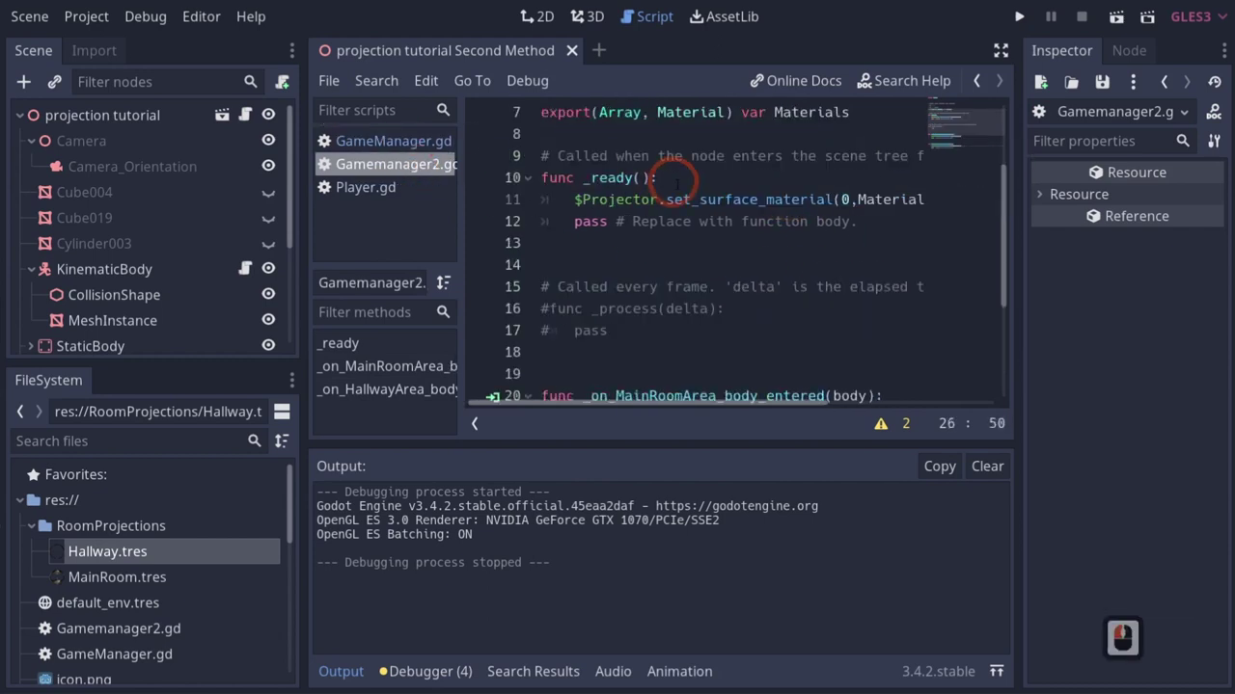
scroll(673, 177, down, 3)
click(885, 200)
key(Return)
key(ctrl+v)
Copy the Camera_Orientation false and HallwayCamera true lines from GameManager.gd into Gamemanager2.gd's _on_HallwayArea_body_entered, above the set_surface_material call, and save.
click(392, 141)
scroll(704, 275, down, 2)
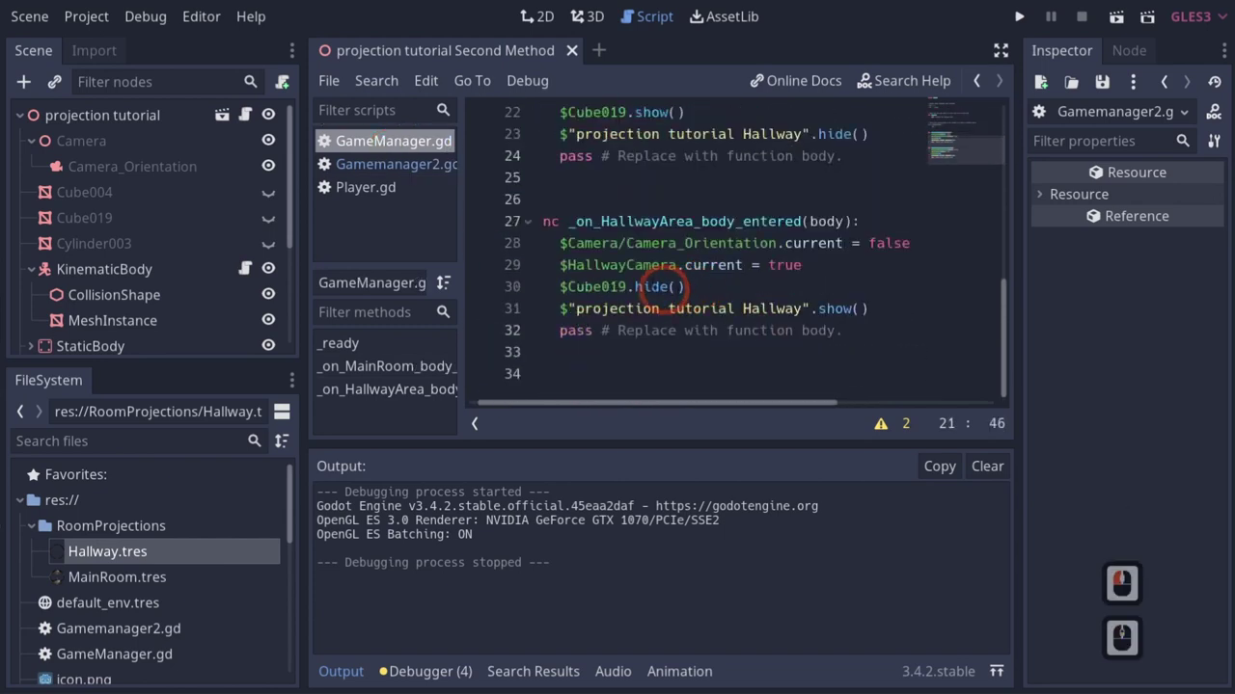
drag(801, 265, 561, 244)
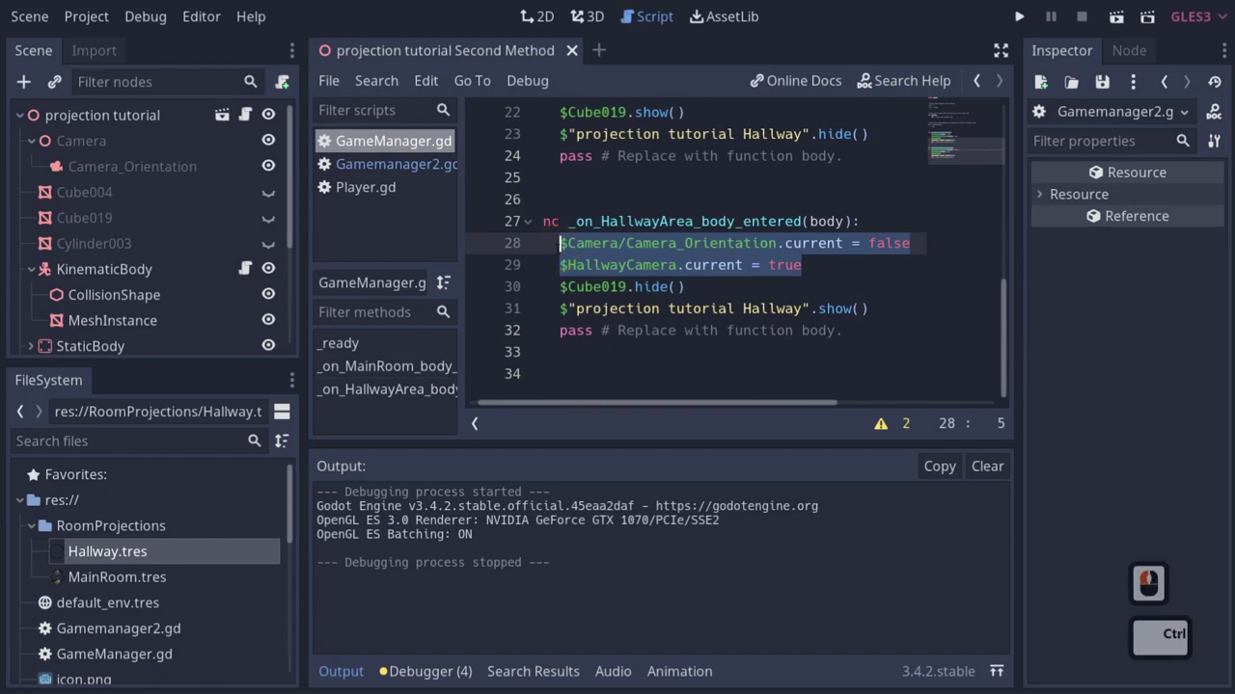
key(ctrl+c)
click(394, 164)
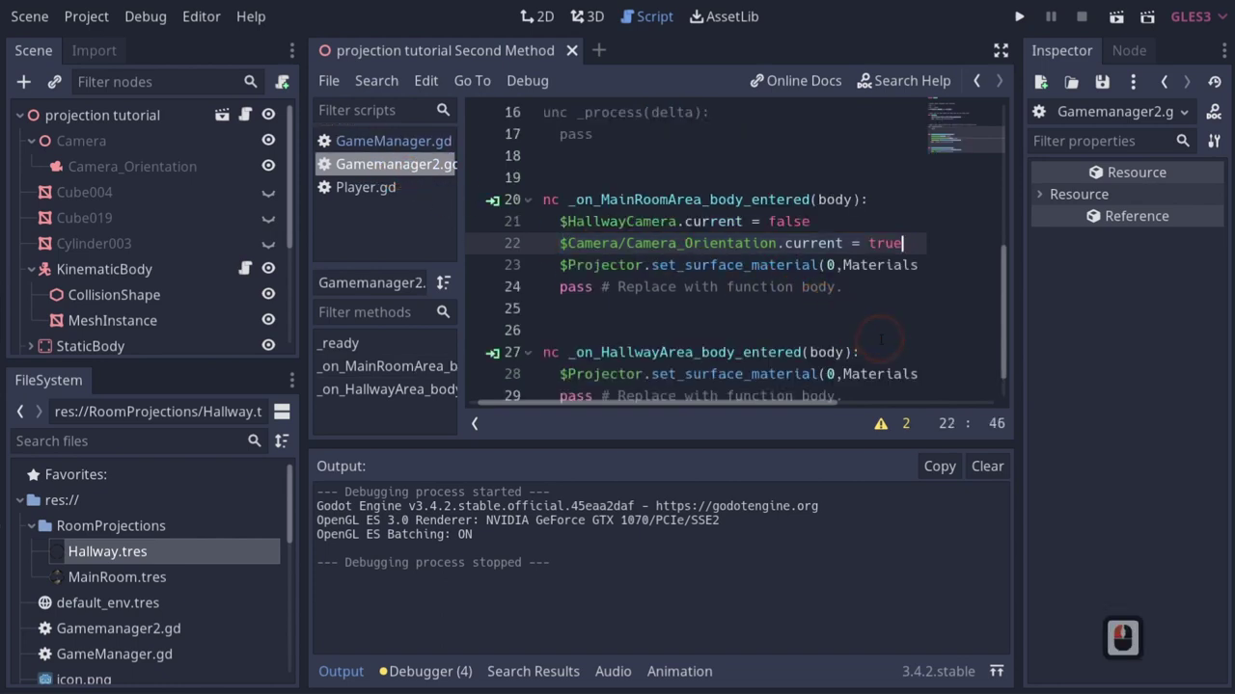
scroll(873, 332, down, 2)
click(557, 327)
key(Return)
key(Up)
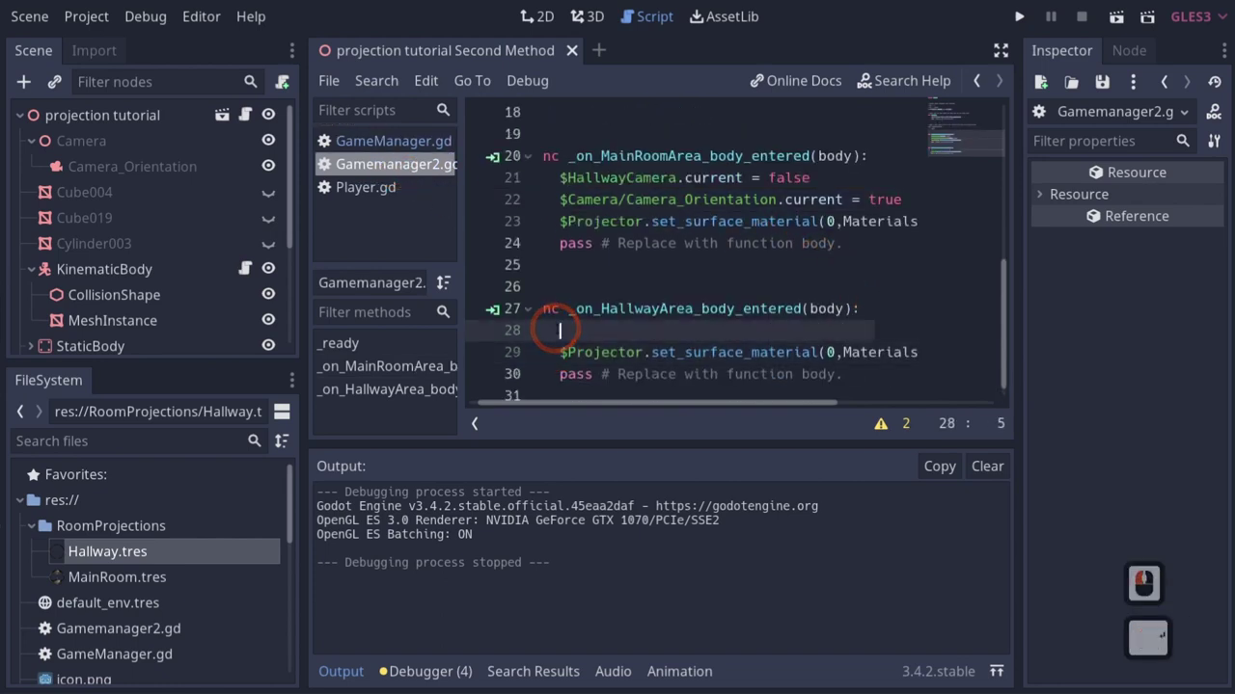
key(ctrl+v)
key(ctrl+s)
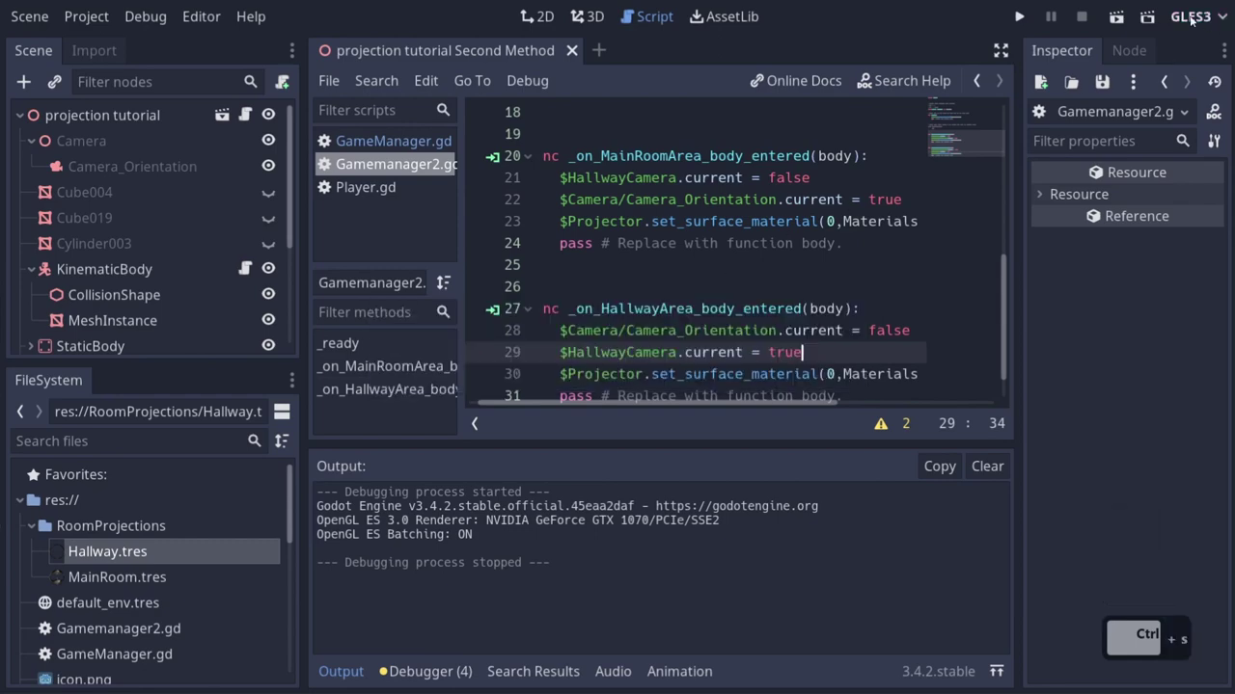
Run the project and move the player into the hallway and from side to side to check the camera and material switch.
click(1021, 16)
key(Down)
key(Down)
key(Left)
key(Left)
key(Up)
key(Down)
key(Down)
key(Down)
key(Down)
key(Down)
key(Down)
key(Down)
key(Down)
key(Down)
key(Down)
key(Up)
key(Up)
key(Up)
key(Up)
key(Left)
key(Right)
key(Left)
key(Left)
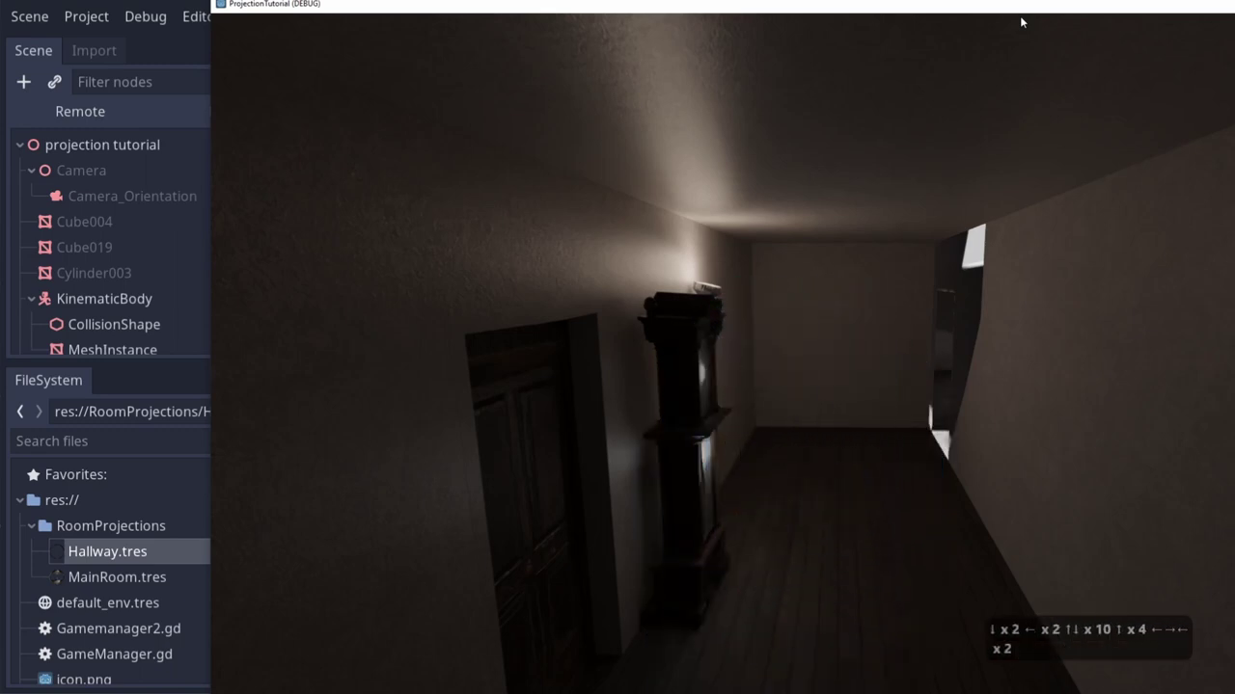
key(Right)
key(Right)
key(Right)
key(Right)
key(Right)
key(Right)
key(Right)
key(Right)
key(Right)
key(Right)
key(Right)
key(Down)
key(Left)
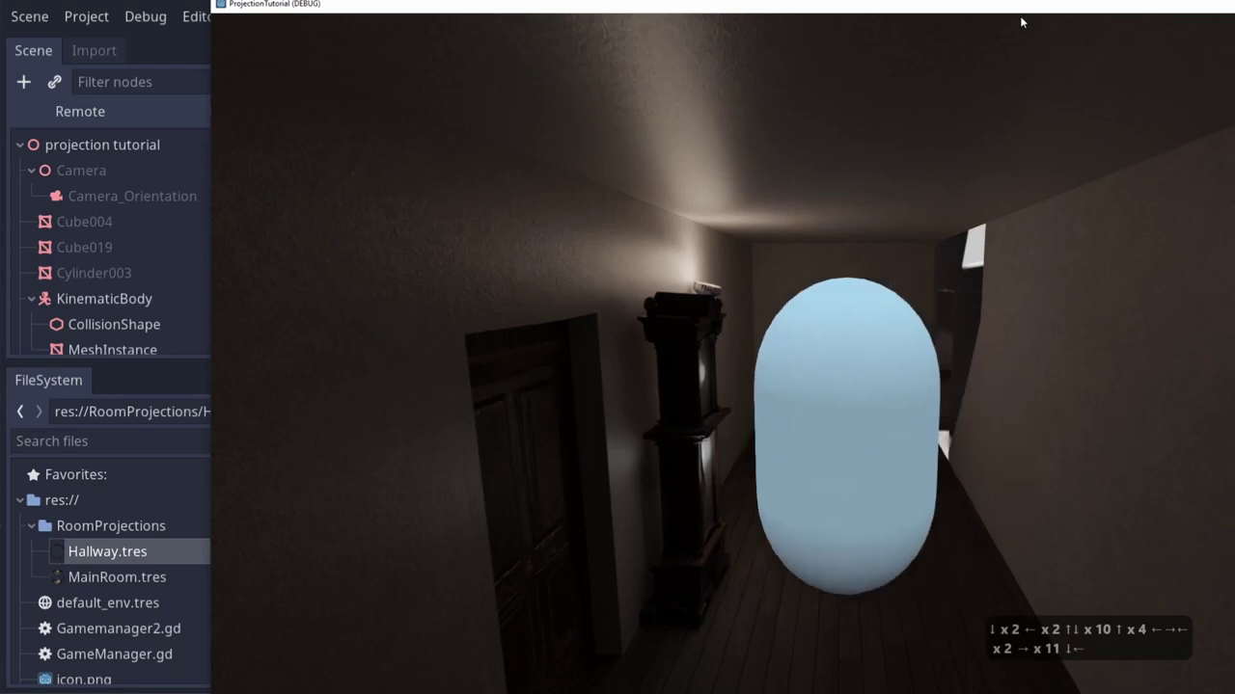
key(Left)
key(Right)
key(Right)
key(Right)
key(Right)
key(Right)
key(Right)
key(Right)
key(Right)
key(Right)
key(Left)
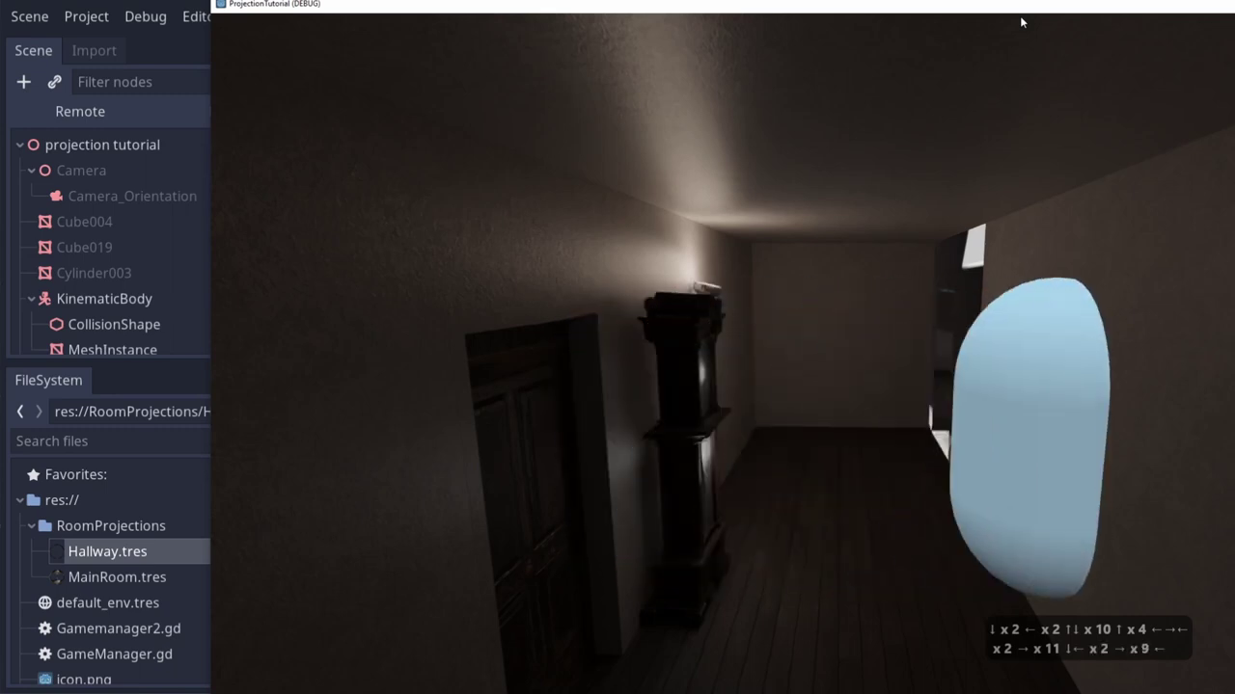
Move the player back into the main room and around it to check that room's camera and projected material.
key(Down)
key(Up)
key(Up)
key(Up)
key(Up)
key(Up)
key(Up)
key(Up)
key(Up)
key(Left)
key(Left)
key(Right)
key(Right)
key(Right)
key(Right)
key(Right)
key(Right)
key(Left)
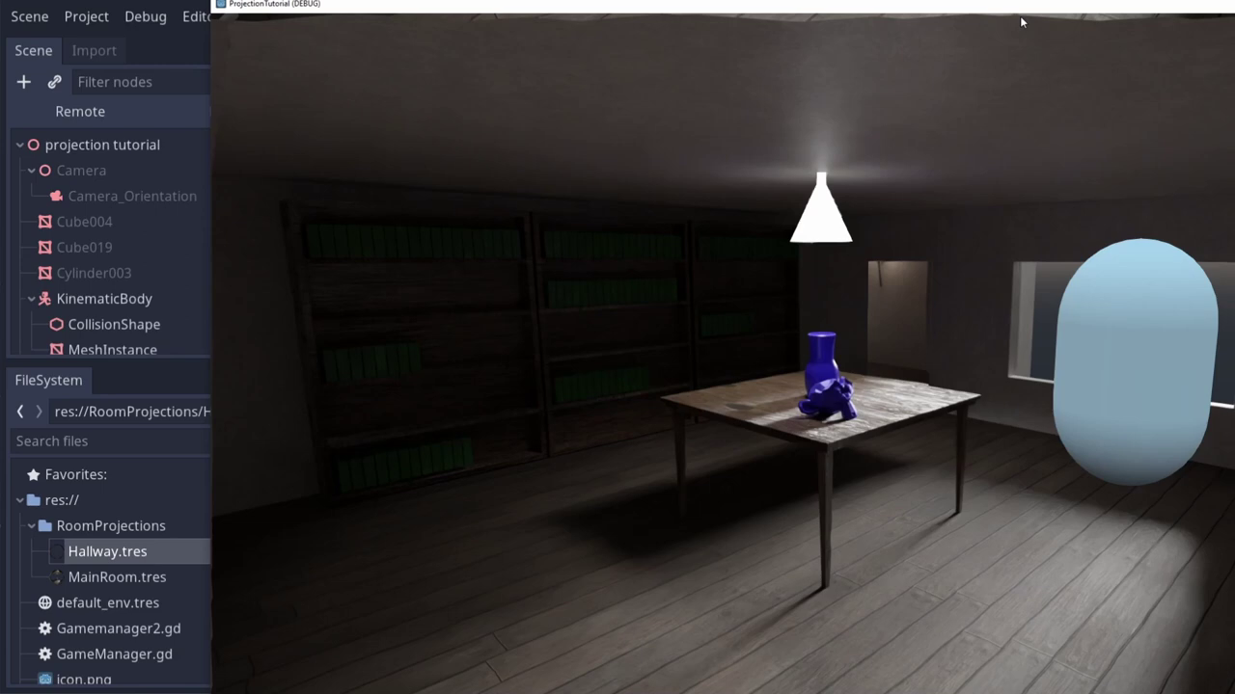
Return to the editor, select the projection tutorial root node, and set the 3D workspace to 1 Viewport.
click(909, 11)
double_click(163, 144)
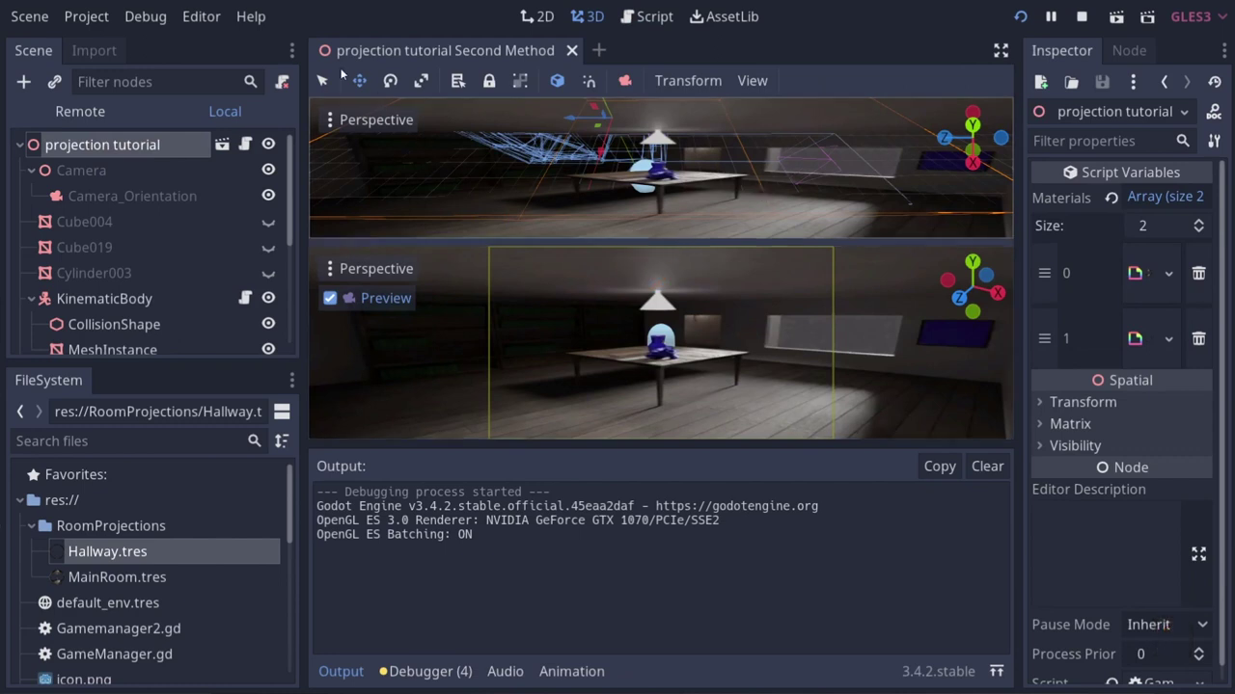
click(745, 82)
click(771, 113)
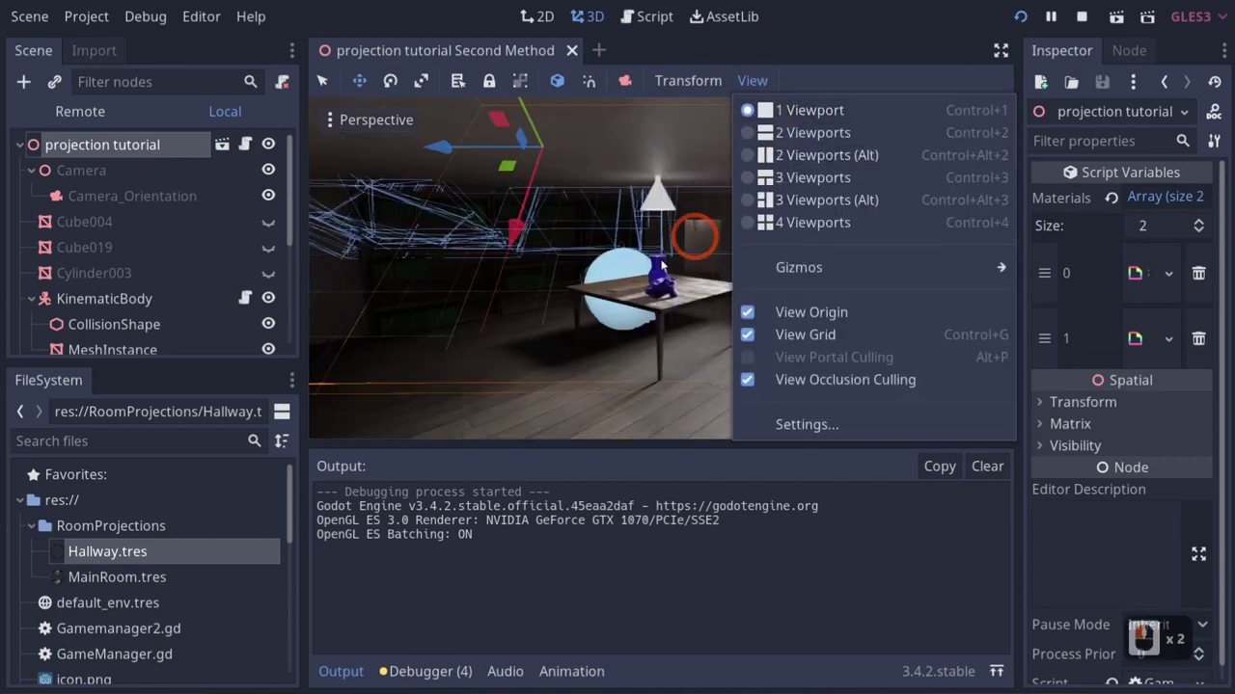
Hide the Projector mesh in the scene and examine the player capsule and the surrounding collision areas.
click(125, 396)
scroll(179, 350, down, 20)
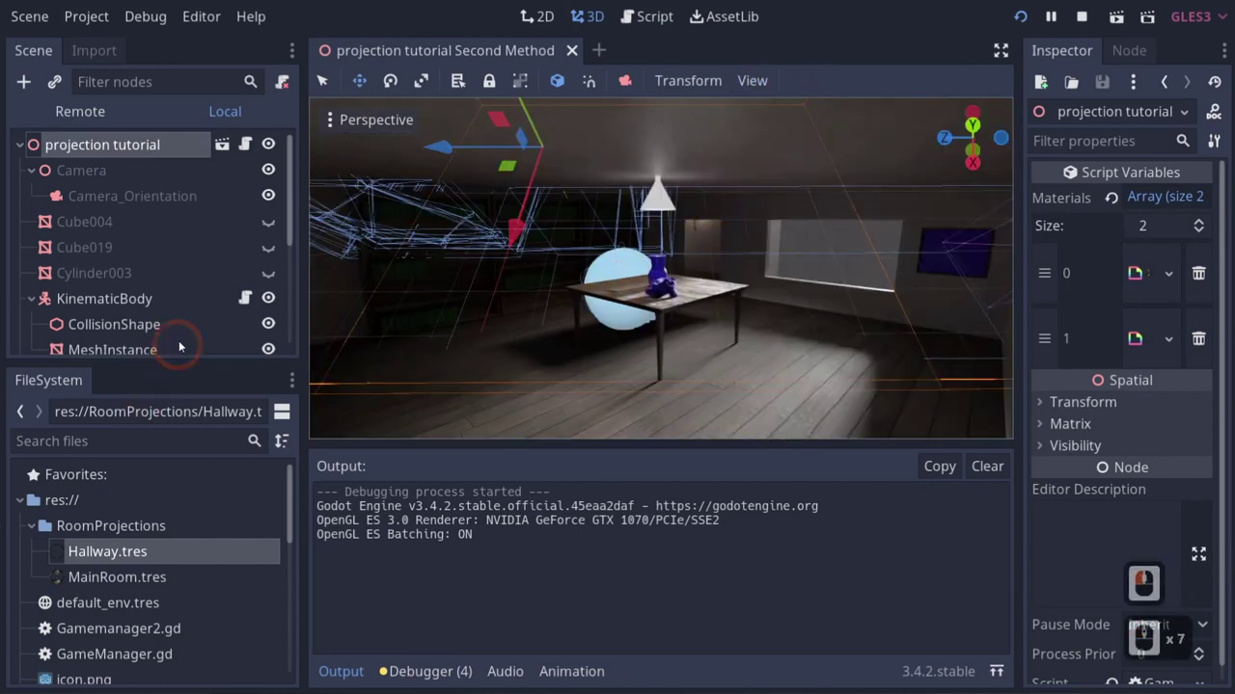
click(268, 330)
mouse_move(669, 356)
right_down()
mouse_move(611, 348)
mouse_move(632, 334)
mouse_move(656, 344)
mouse_move(621, 345)
mouse_move(675, 336)
right_up()
key(d)
key(d)
key(d)
key(a)
key(w)
key(s)
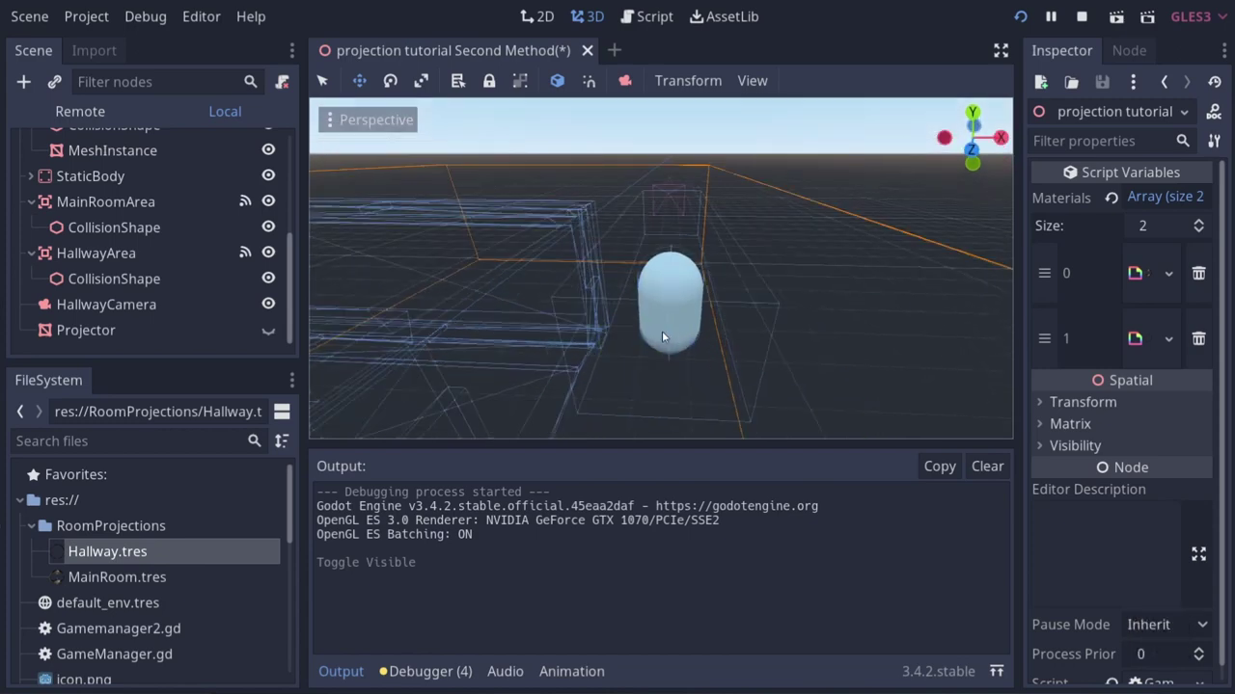